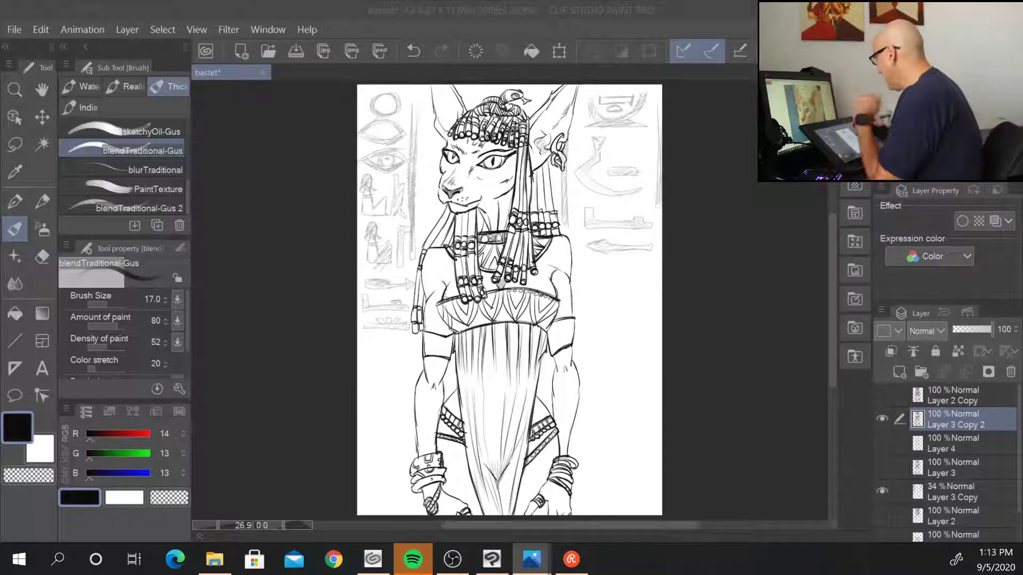
- Lower the opacity of the line art layer Layer 3 Copy 2 to 40% and add a new layer above it
{"action": "left_click", "coordinate": [607, 326]}
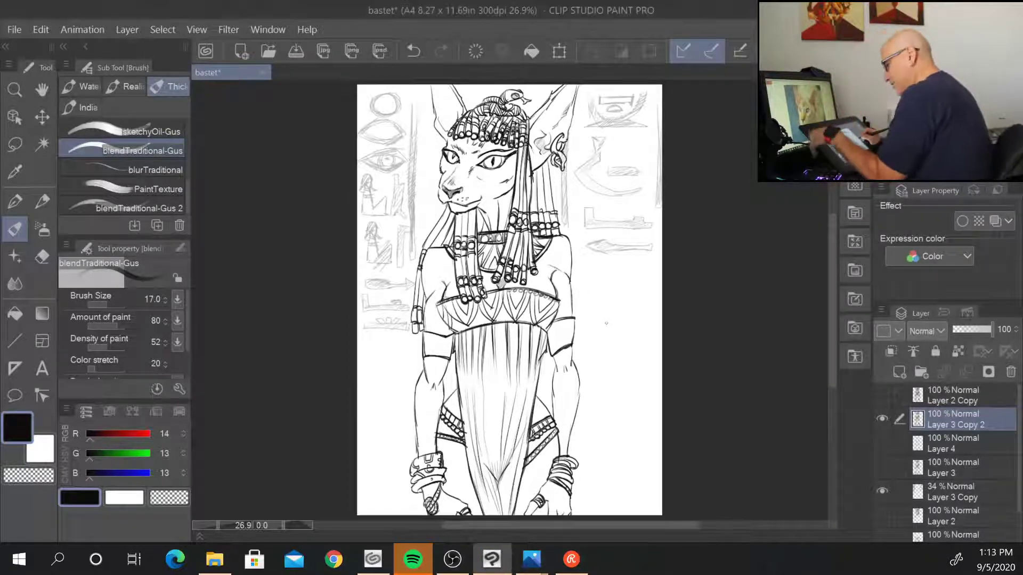
{"action": "scroll", "coordinate": [607, 322], "scroll_direction": "up", "scroll_amount": 3}
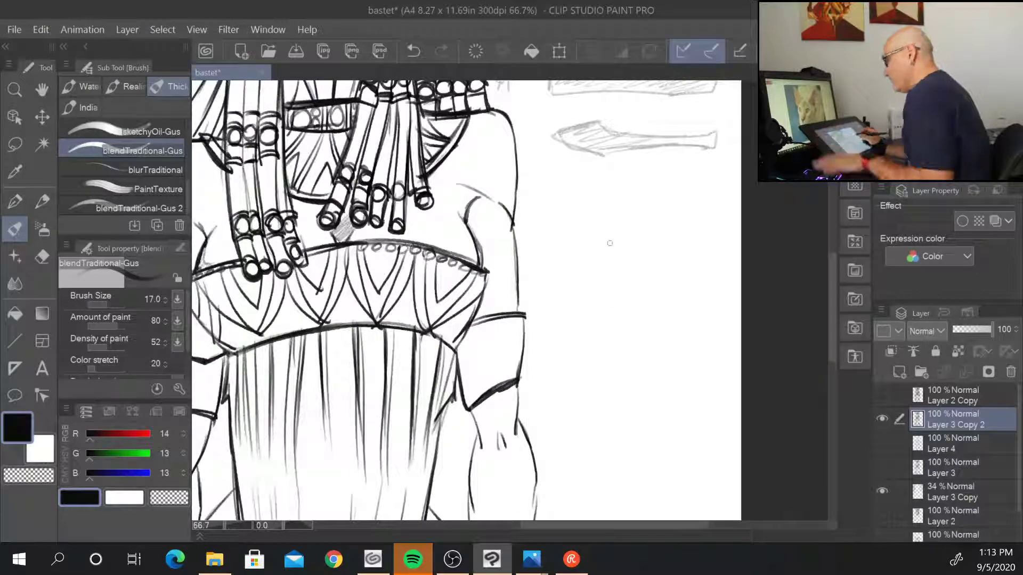
{"action": "left_click_drag", "start_coordinate": [438, 144], "coordinate": [608, 450]}
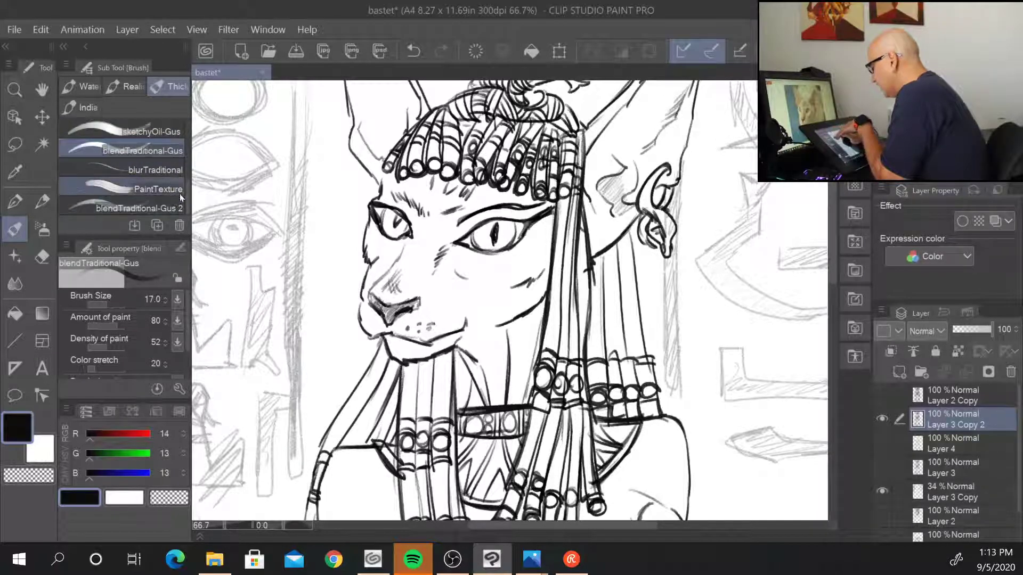
{"action": "scroll", "coordinate": [187, 192], "scroll_direction": "up", "scroll_amount": 2}
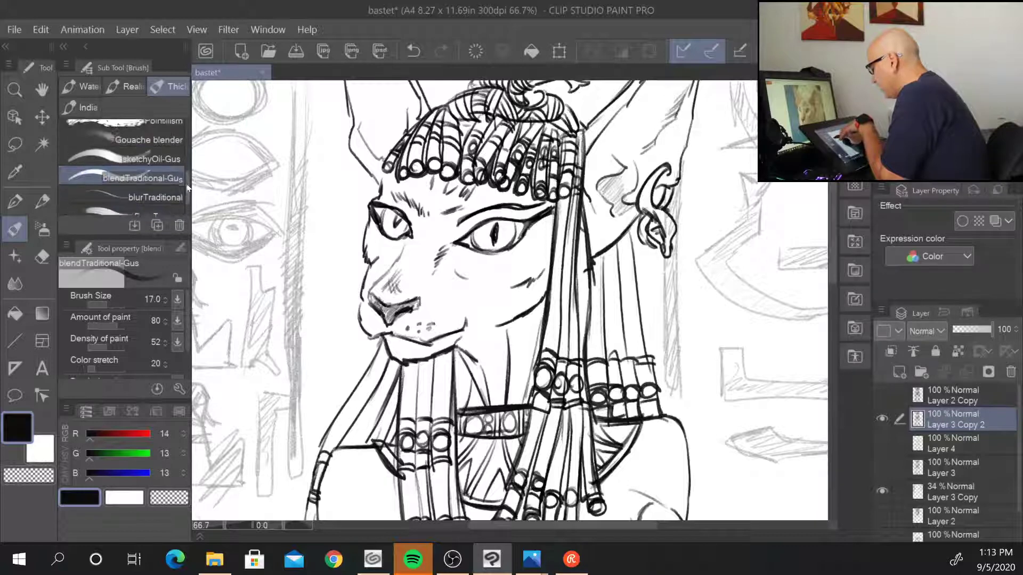
{"action": "scroll", "coordinate": [186, 181], "scroll_direction": "down", "scroll_amount": 2}
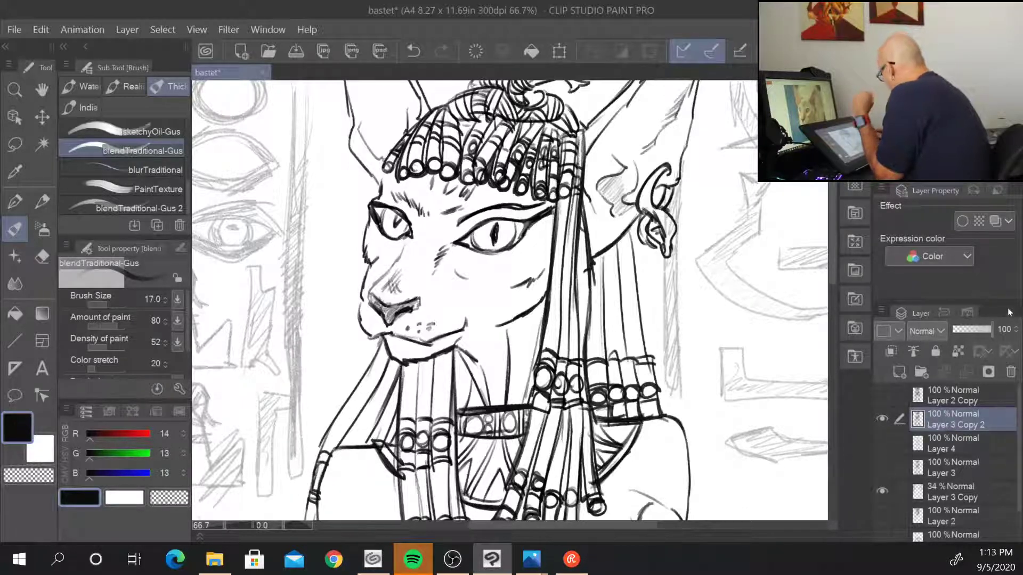
{"action": "left_click_drag", "start_coordinate": [993, 329], "coordinate": [967, 327]}
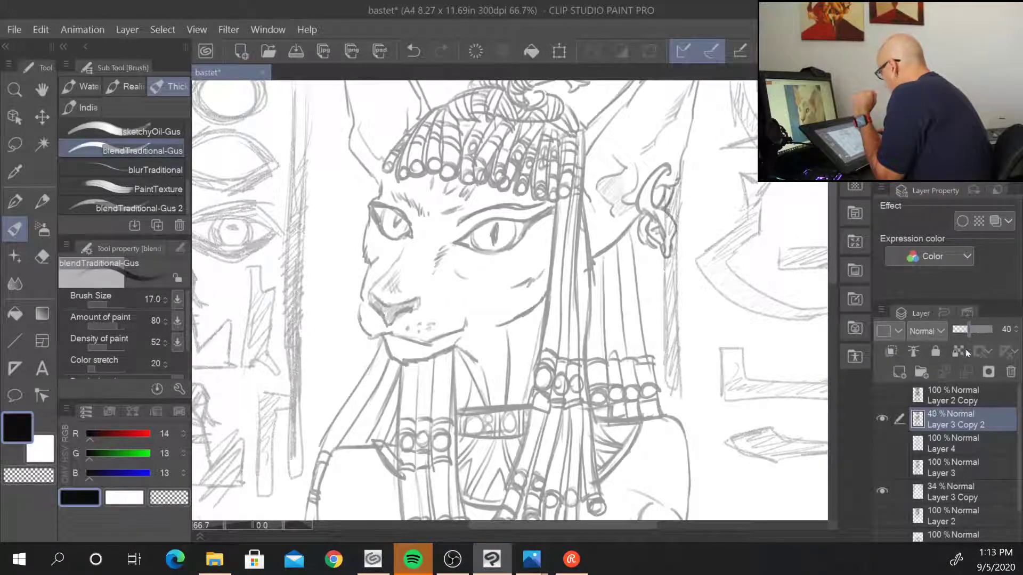
{"action": "left_click", "coordinate": [894, 374]}
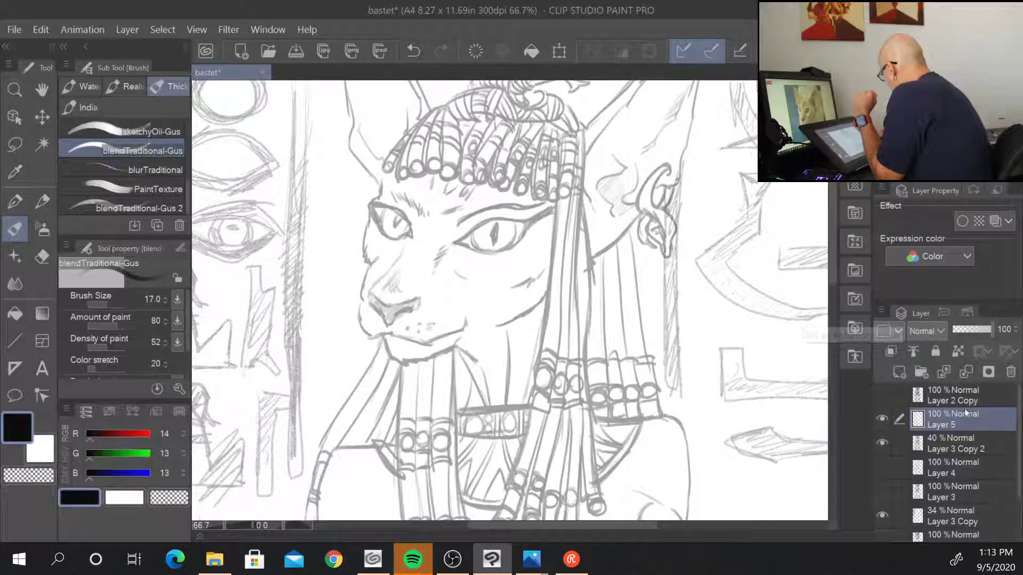
- Set Layer 3 Copy 2 as the reference layer and move Layer 5 beneath it
{"action": "left_click", "coordinate": [975, 443]}
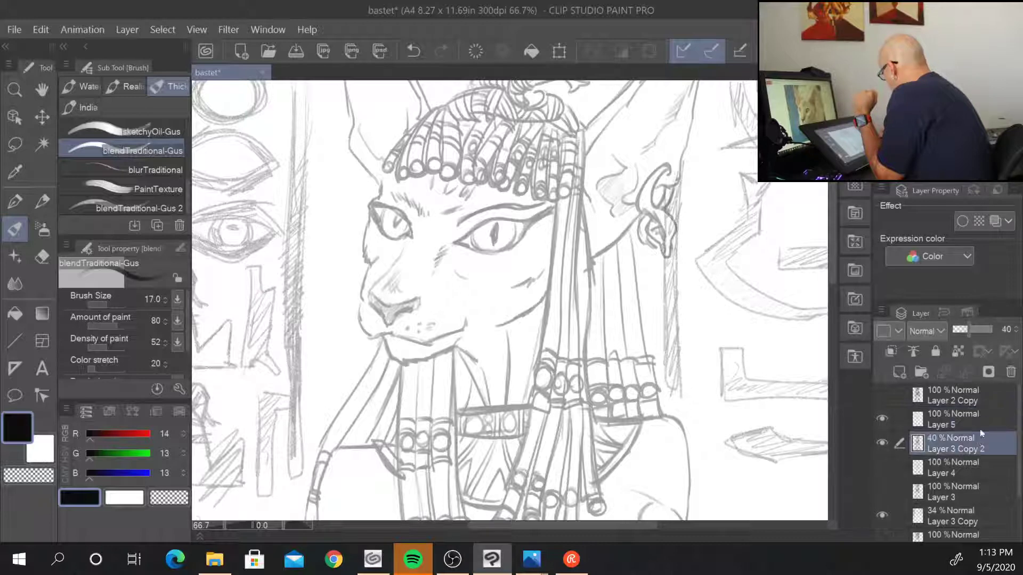
{"action": "left_click", "coordinate": [912, 352]}
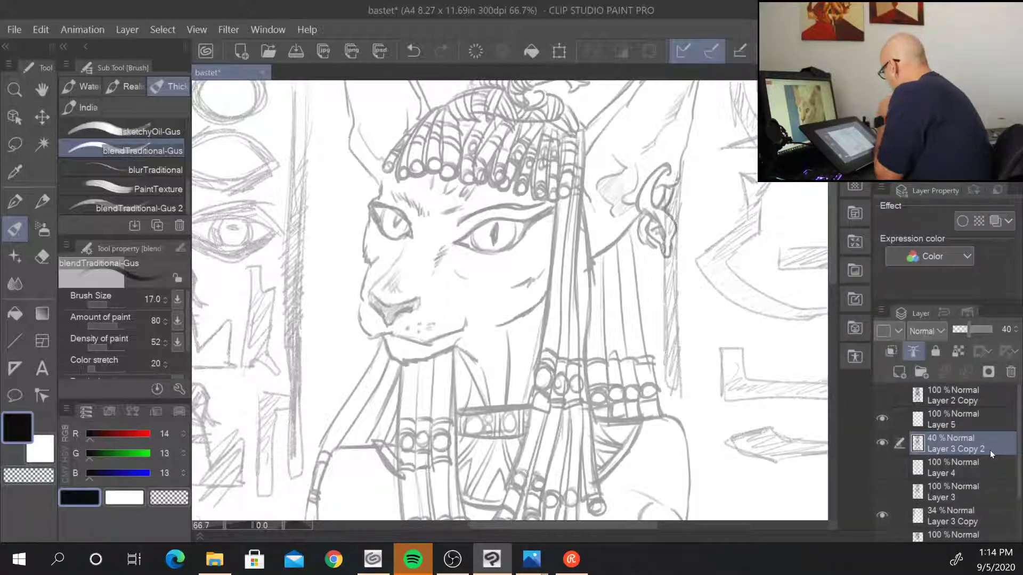
{"action": "left_click", "coordinate": [972, 419]}
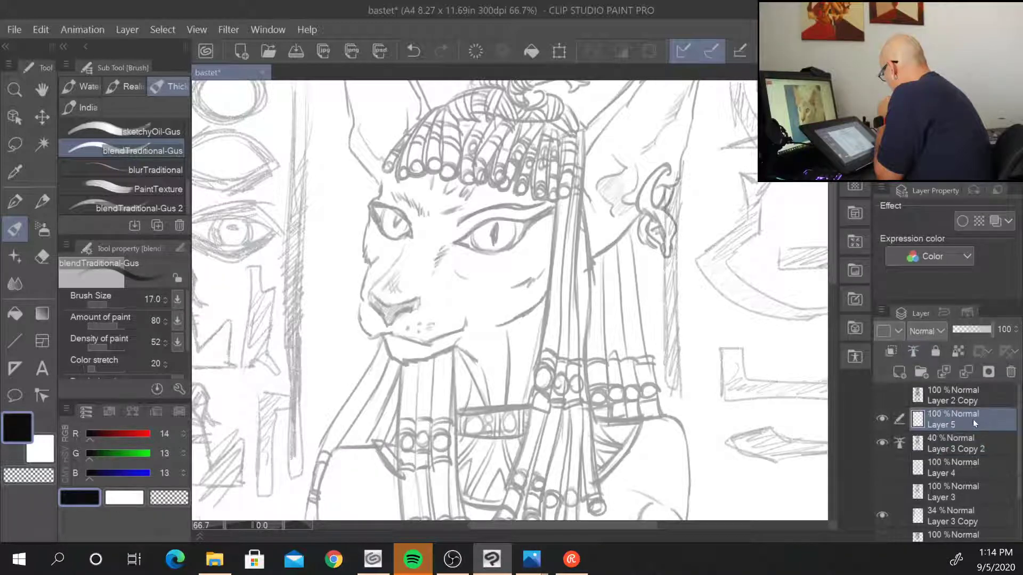
{"action": "left_click_drag", "start_coordinate": [973, 420], "coordinate": [971, 451]}
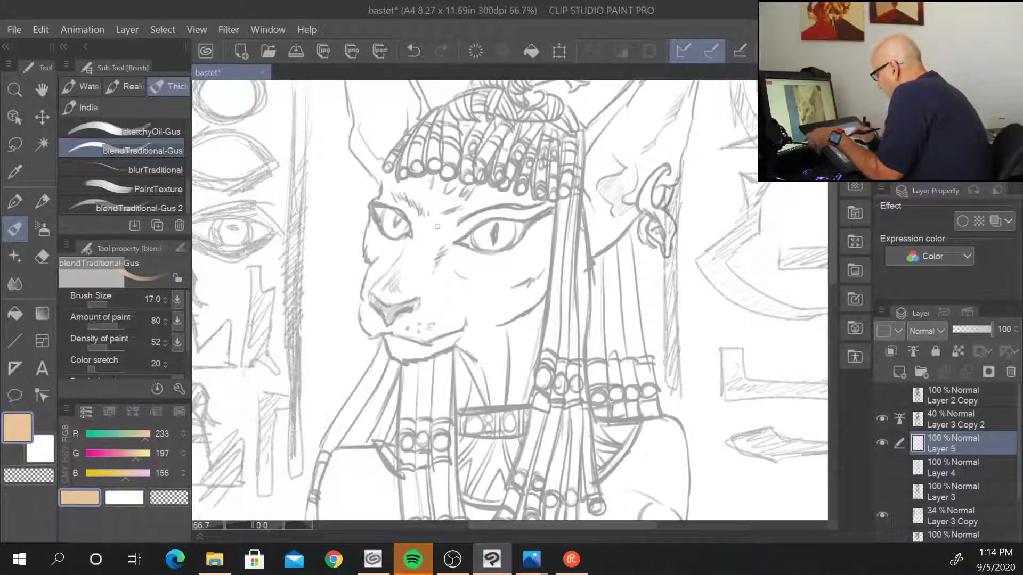
- Set the blendTraditional-Gus brush size to 50 and paint the first tan strokes (RGB 233, 197, 155) on the cat's muzzle and nose bridge
{"action": "key", "text": "bracketright"}
{"action": "key", "text": "bracketright"}
{"action": "key", "text": "bracketright"}
{"action": "key", "text": "bracketright"}
{"action": "key", "text": "bracketright"}
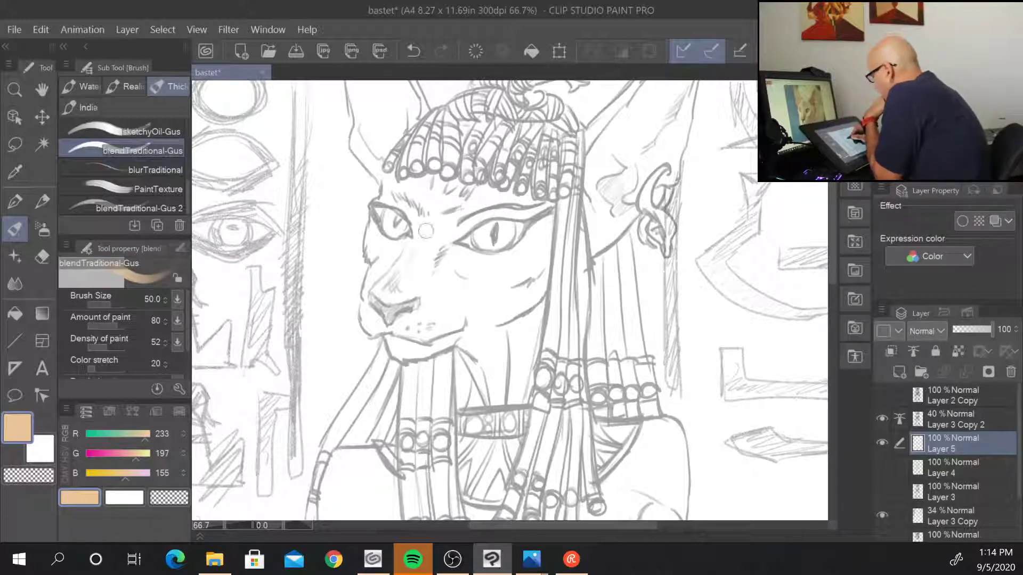
{"action": "mouse_move", "coordinate": [425, 230]}
{"action": "left_mouse_down"}
{"action": "mouse_move", "coordinate": [394, 277]}
{"action": "mouse_move", "coordinate": [375, 255]}
{"action": "mouse_move", "coordinate": [427, 254]}
{"action": "left_mouse_up"}
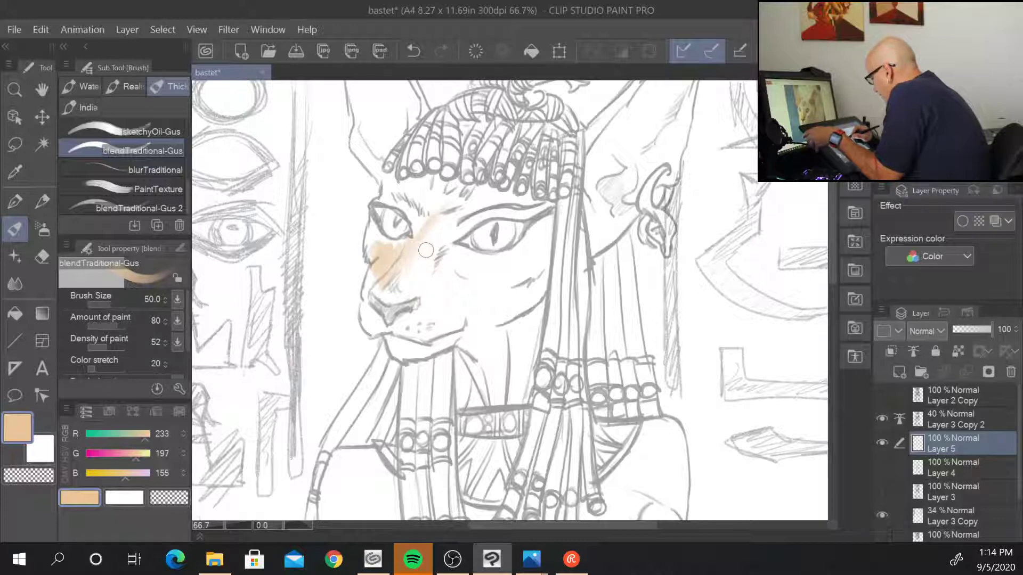
- Enlarge the brush to 120 and fill the rest of the cat's face and neck with the tan skin colour
{"action": "key", "text": "]"}
{"action": "key", "text": "]"}
{"action": "key", "text": "]"}
{"action": "key", "text": "]"}
{"action": "key", "text": "]"}
{"action": "mouse_move", "coordinate": [445, 214]}
{"action": "left_mouse_down"}
{"action": "mouse_move", "coordinate": [399, 299]}
{"action": "mouse_move", "coordinate": [429, 274]}
{"action": "mouse_move", "coordinate": [446, 285]}
{"action": "mouse_move", "coordinate": [506, 251]}
{"action": "mouse_move", "coordinate": [509, 277]}
{"action": "mouse_move", "coordinate": [469, 347]}
{"action": "mouse_move", "coordinate": [543, 291]}
{"action": "mouse_move", "coordinate": [559, 244]}
{"action": "mouse_move", "coordinate": [557, 329]}
{"action": "mouse_move", "coordinate": [559, 251]}
{"action": "mouse_move", "coordinate": [492, 232]}
{"action": "mouse_move", "coordinate": [389, 248]}
{"action": "mouse_move", "coordinate": [352, 272]}
{"action": "mouse_move", "coordinate": [357, 326]}
{"action": "mouse_move", "coordinate": [355, 316]}
{"action": "mouse_move", "coordinate": [421, 341]}
{"action": "mouse_move", "coordinate": [344, 226]}
{"action": "mouse_move", "coordinate": [352, 329]}
{"action": "mouse_move", "coordinate": [358, 258]}
{"action": "mouse_move", "coordinate": [354, 330]}
{"action": "mouse_move", "coordinate": [340, 269]}
{"action": "mouse_move", "coordinate": [347, 261]}
{"action": "mouse_move", "coordinate": [336, 311]}
{"action": "mouse_move", "coordinate": [360, 344]}
{"action": "mouse_move", "coordinate": [392, 227]}
{"action": "mouse_move", "coordinate": [381, 252]}
{"action": "mouse_move", "coordinate": [374, 242]}
{"action": "mouse_move", "coordinate": [373, 254]}
{"action": "mouse_move", "coordinate": [406, 231]}
{"action": "mouse_move", "coordinate": [398, 202]}
{"action": "mouse_move", "coordinate": [411, 189]}
{"action": "mouse_move", "coordinate": [405, 202]}
{"action": "mouse_move", "coordinate": [389, 199]}
{"action": "mouse_move", "coordinate": [393, 185]}
{"action": "mouse_move", "coordinate": [427, 195]}
{"action": "mouse_move", "coordinate": [421, 213]}
{"action": "mouse_move", "coordinate": [417, 189]}
{"action": "left_mouse_up"}
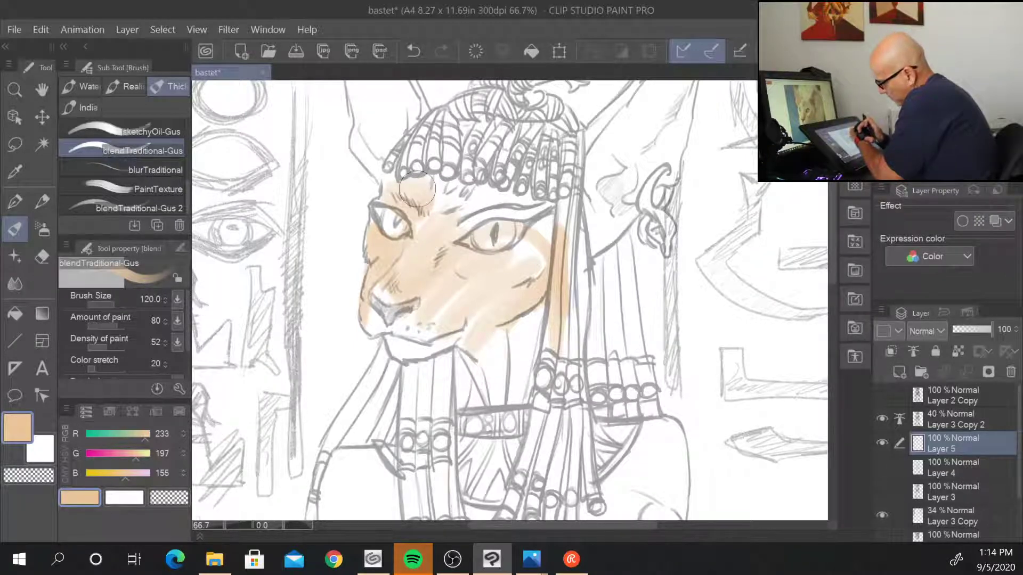
{"action": "mouse_move", "coordinate": [418, 189]}
{"action": "left_mouse_down"}
{"action": "mouse_move", "coordinate": [424, 226]}
{"action": "mouse_move", "coordinate": [467, 193]}
{"action": "mouse_move", "coordinate": [506, 197]}
{"action": "mouse_move", "coordinate": [455, 237]}
{"action": "mouse_move", "coordinate": [434, 274]}
{"action": "mouse_move", "coordinate": [388, 299]}
{"action": "mouse_move", "coordinate": [422, 332]}
{"action": "mouse_move", "coordinate": [429, 311]}
{"action": "mouse_move", "coordinate": [453, 306]}
{"action": "mouse_move", "coordinate": [428, 342]}
{"action": "mouse_move", "coordinate": [397, 352]}
{"action": "mouse_move", "coordinate": [465, 322]}
{"action": "mouse_move", "coordinate": [482, 371]}
{"action": "mouse_move", "coordinate": [491, 326]}
{"action": "mouse_move", "coordinate": [528, 325]}
{"action": "mouse_move", "coordinate": [523, 378]}
{"action": "mouse_move", "coordinate": [539, 232]}
{"action": "mouse_move", "coordinate": [492, 278]}
{"action": "mouse_move", "coordinate": [478, 331]}
{"action": "mouse_move", "coordinate": [479, 272]}
{"action": "mouse_move", "coordinate": [506, 218]}
{"action": "mouse_move", "coordinate": [529, 251]}
{"action": "mouse_move", "coordinate": [529, 274]}
{"action": "mouse_move", "coordinate": [414, 306]}
{"action": "mouse_move", "coordinate": [372, 304]}
{"action": "mouse_move", "coordinate": [374, 330]}
{"action": "mouse_move", "coordinate": [426, 228]}
{"action": "mouse_move", "coordinate": [398, 192]}
{"action": "mouse_move", "coordinate": [365, 229]}
{"action": "mouse_move", "coordinate": [386, 191]}
{"action": "left_mouse_up"}
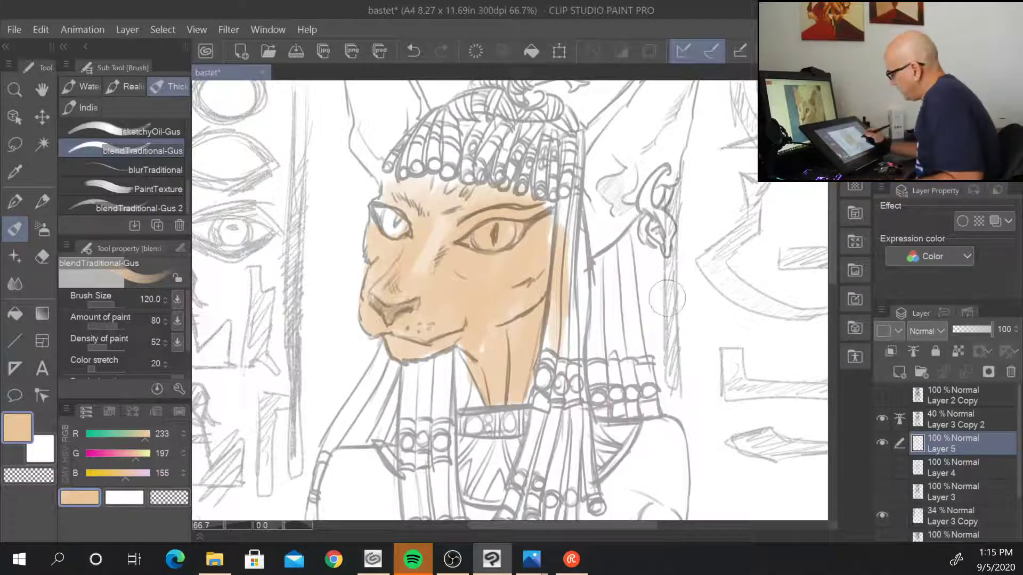
- Paint the shoulder, upper arm and forearm on the figure's left-hand side in tan, leaving the armband white
{"action": "left_click_drag", "start_coordinate": [701, 413], "coordinate": [744, 213]}
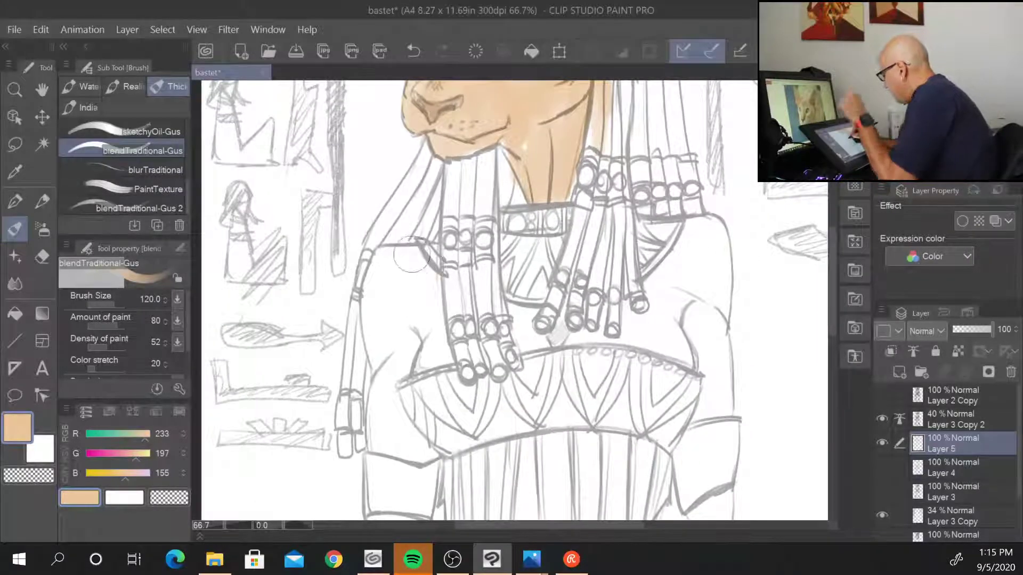
{"action": "mouse_move", "coordinate": [429, 279]}
{"action": "left_mouse_down"}
{"action": "mouse_move", "coordinate": [409, 249]}
{"action": "mouse_move", "coordinate": [384, 252]}
{"action": "mouse_move", "coordinate": [376, 269]}
{"action": "mouse_move", "coordinate": [379, 259]}
{"action": "mouse_move", "coordinate": [374, 358]}
{"action": "mouse_move", "coordinate": [382, 262]}
{"action": "mouse_move", "coordinate": [397, 264]}
{"action": "mouse_move", "coordinate": [396, 292]}
{"action": "mouse_move", "coordinate": [408, 309]}
{"action": "mouse_move", "coordinate": [420, 292]}
{"action": "mouse_move", "coordinate": [424, 306]}
{"action": "mouse_move", "coordinate": [437, 272]}
{"action": "mouse_move", "coordinate": [441, 359]}
{"action": "mouse_move", "coordinate": [388, 383]}
{"action": "mouse_move", "coordinate": [377, 432]}
{"action": "mouse_move", "coordinate": [378, 444]}
{"action": "mouse_move", "coordinate": [394, 448]}
{"action": "mouse_move", "coordinate": [410, 430]}
{"action": "mouse_move", "coordinate": [423, 446]}
{"action": "mouse_move", "coordinate": [398, 452]}
{"action": "mouse_move", "coordinate": [383, 368]}
{"action": "mouse_move", "coordinate": [391, 400]}
{"action": "left_mouse_up"}
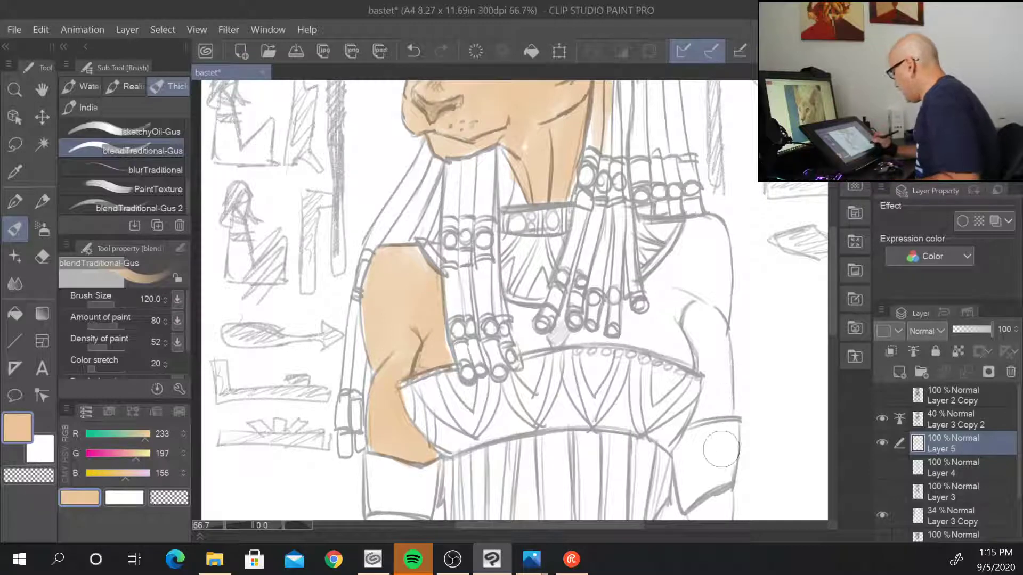
{"action": "left_click_drag", "start_coordinate": [736, 447], "coordinate": [751, 250]}
{"action": "mouse_move", "coordinate": [394, 325]}
{"action": "left_mouse_down"}
{"action": "mouse_move", "coordinate": [402, 374]}
{"action": "mouse_move", "coordinate": [391, 325]}
{"action": "mouse_move", "coordinate": [428, 328]}
{"action": "mouse_move", "coordinate": [402, 343]}
{"action": "mouse_move", "coordinate": [413, 363]}
{"action": "mouse_move", "coordinate": [424, 361]}
{"action": "mouse_move", "coordinate": [435, 328]}
{"action": "mouse_move", "coordinate": [418, 376]}
{"action": "mouse_move", "coordinate": [389, 331]}
{"action": "mouse_move", "coordinate": [394, 380]}
{"action": "mouse_move", "coordinate": [389, 357]}
{"action": "mouse_move", "coordinate": [375, 382]}
{"action": "left_mouse_up"}
{"action": "mouse_move", "coordinate": [368, 442]}
{"action": "left_mouse_down"}
{"action": "mouse_move", "coordinate": [381, 500]}
{"action": "mouse_move", "coordinate": [402, 405]}
{"action": "mouse_move", "coordinate": [420, 479]}
{"action": "mouse_move", "coordinate": [429, 318]}
{"action": "left_mouse_up"}
{"action": "mouse_move", "coordinate": [435, 274]}
{"action": "left_mouse_down"}
{"action": "mouse_move", "coordinate": [415, 403]}
{"action": "mouse_move", "coordinate": [404, 381]}
{"action": "mouse_move", "coordinate": [394, 424]}
{"action": "mouse_move", "coordinate": [380, 397]}
{"action": "mouse_move", "coordinate": [382, 441]}
{"action": "left_mouse_up"}
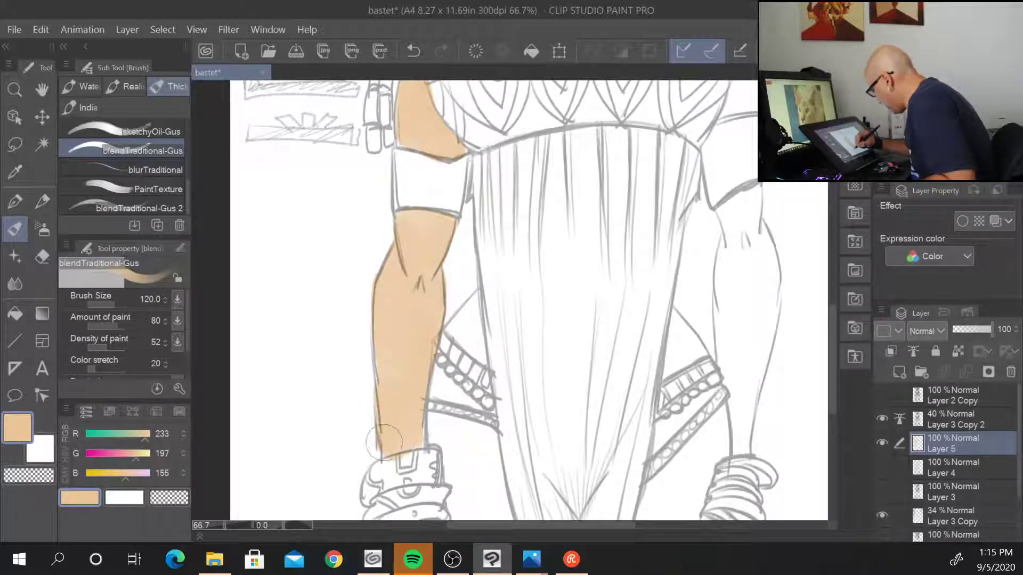
- Paint the hand below the wide bracelets in tan and touch up the forearm just above them
{"action": "left_click_drag", "start_coordinate": [567, 480], "coordinate": [576, 298]}
{"action": "mouse_move", "coordinate": [410, 362]}
{"action": "left_mouse_down"}
{"action": "mouse_move", "coordinate": [400, 357]}
{"action": "mouse_move", "coordinate": [421, 341]}
{"action": "mouse_move", "coordinate": [430, 408]}
{"action": "mouse_move", "coordinate": [458, 380]}
{"action": "mouse_move", "coordinate": [477, 387]}
{"action": "mouse_move", "coordinate": [448, 375]}
{"action": "mouse_move", "coordinate": [482, 397]}
{"action": "mouse_move", "coordinate": [453, 411]}
{"action": "left_mouse_up"}
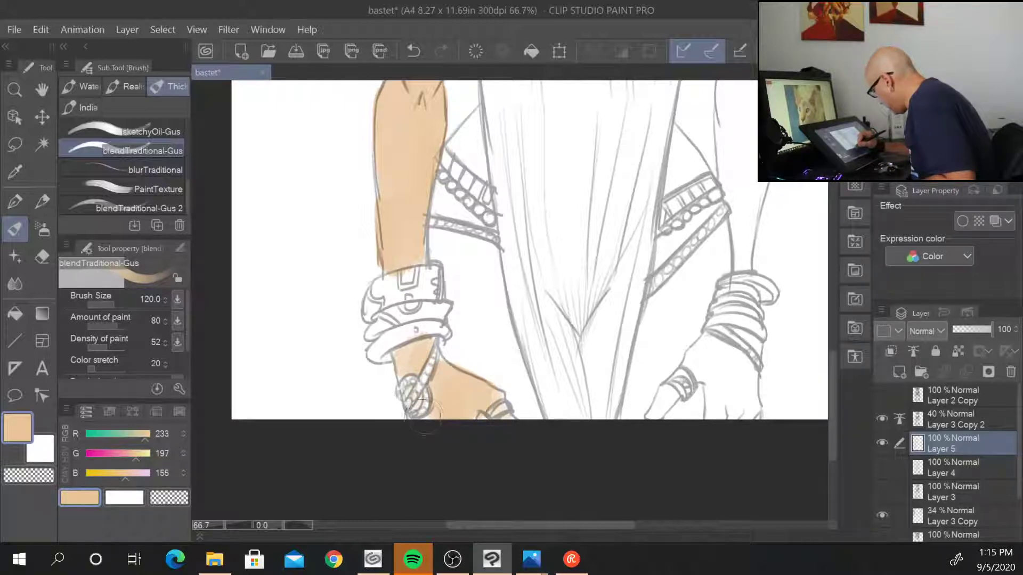
{"action": "mouse_move", "coordinate": [403, 368]}
{"action": "left_mouse_down"}
{"action": "mouse_move", "coordinate": [397, 352]}
{"action": "mouse_move", "coordinate": [428, 342]}
{"action": "left_mouse_up"}
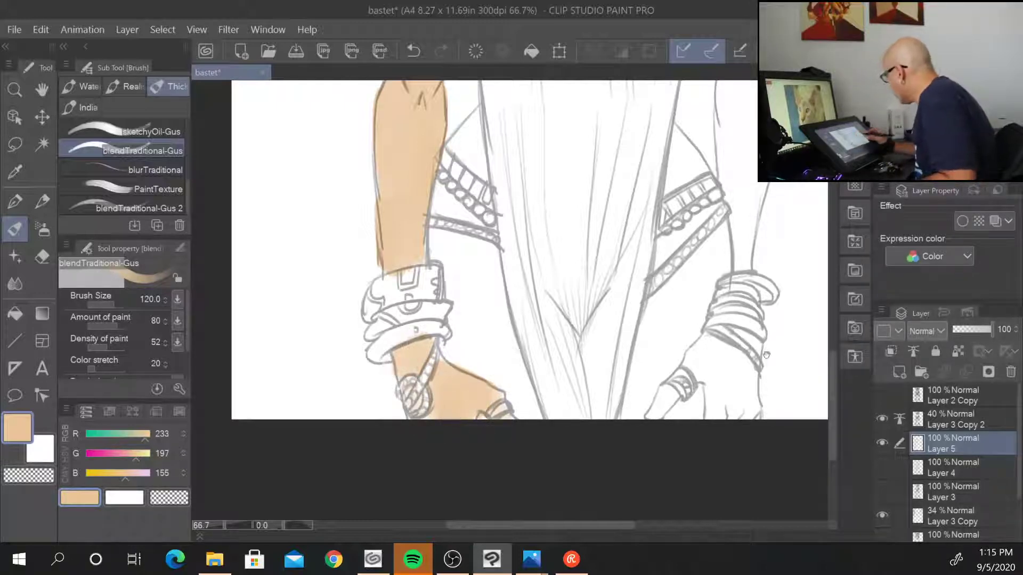
{"action": "left_click_drag", "start_coordinate": [771, 333], "coordinate": [648, 478]}
{"action": "left_click_drag", "start_coordinate": [299, 402], "coordinate": [360, 349]}
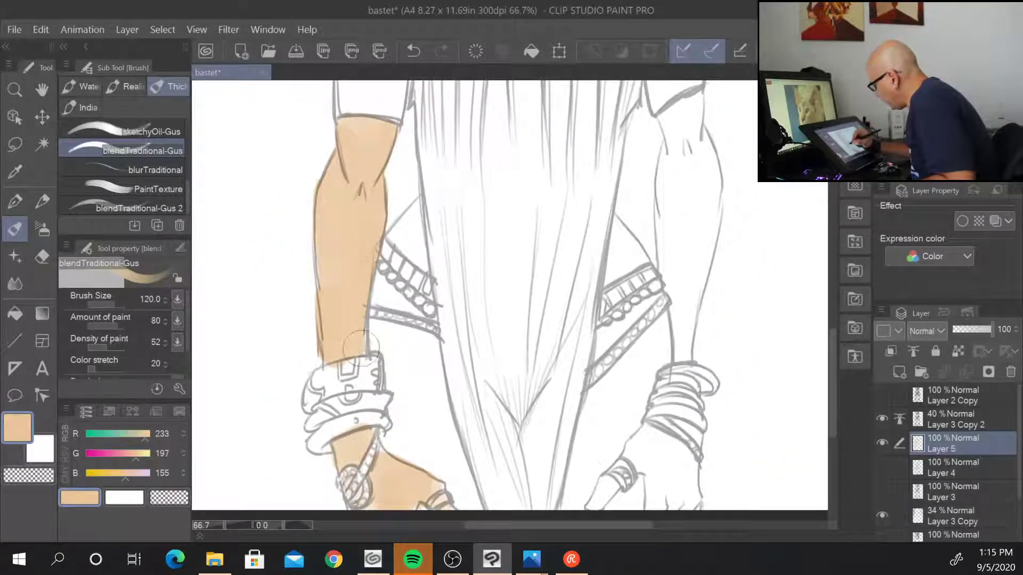
- Paint the chest above the dress and the opposite shoulder and upper arm in the same tan
{"action": "left_click_drag", "start_coordinate": [728, 242], "coordinate": [612, 493]}
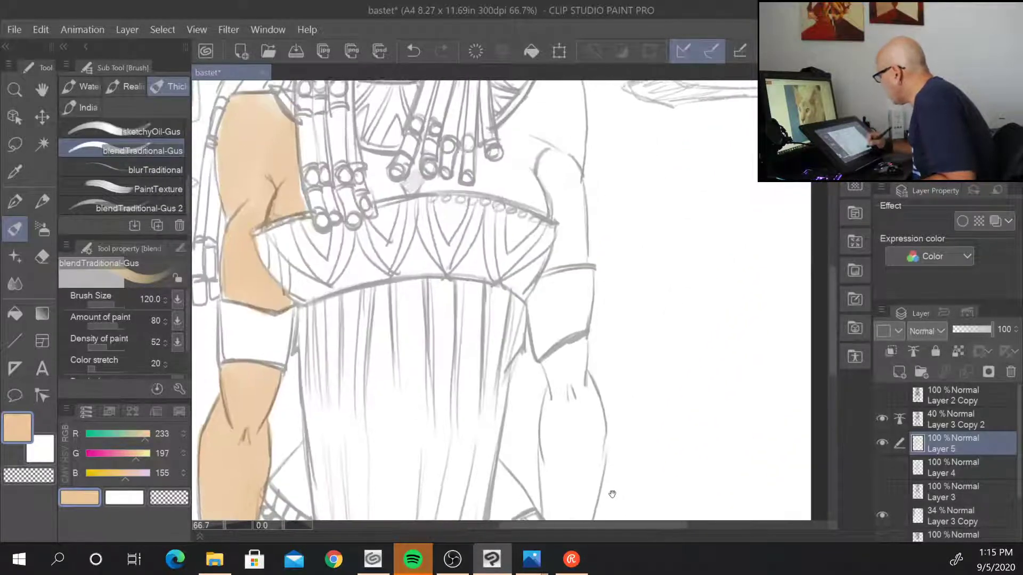
{"action": "left_click_drag", "start_coordinate": [643, 326], "coordinate": [647, 442]}
{"action": "mouse_move", "coordinate": [554, 184]}
{"action": "left_mouse_down"}
{"action": "mouse_move", "coordinate": [511, 245]}
{"action": "mouse_move", "coordinate": [503, 293]}
{"action": "mouse_move", "coordinate": [485, 287]}
{"action": "mouse_move", "coordinate": [475, 301]}
{"action": "mouse_move", "coordinate": [458, 288]}
{"action": "mouse_move", "coordinate": [414, 302]}
{"action": "mouse_move", "coordinate": [418, 280]}
{"action": "mouse_move", "coordinate": [394, 269]}
{"action": "mouse_move", "coordinate": [376, 301]}
{"action": "mouse_move", "coordinate": [385, 285]}
{"action": "mouse_move", "coordinate": [392, 314]}
{"action": "mouse_move", "coordinate": [377, 306]}
{"action": "mouse_move", "coordinate": [396, 280]}
{"action": "mouse_move", "coordinate": [442, 280]}
{"action": "left_mouse_up"}
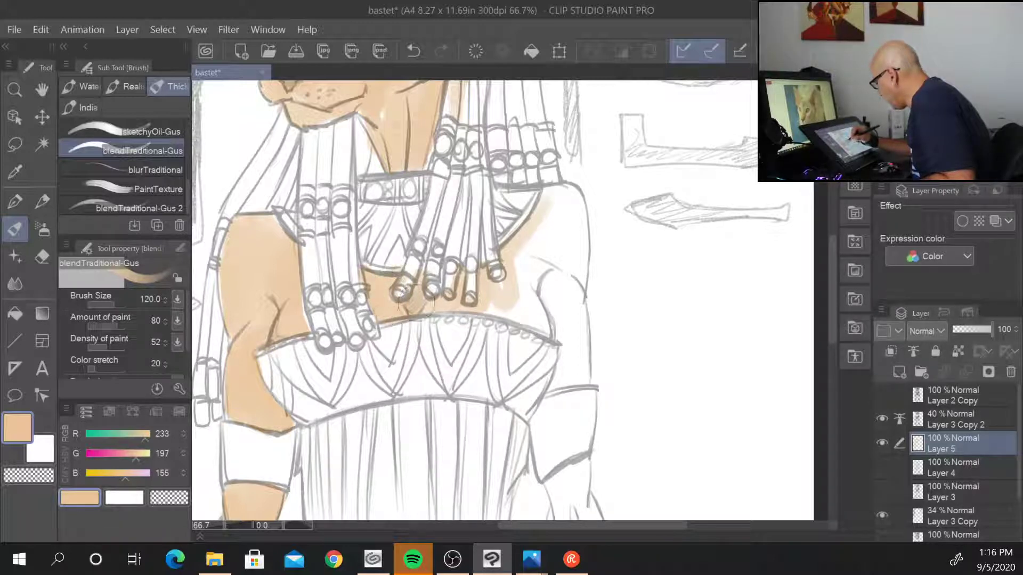
{"action": "mouse_move", "coordinate": [512, 269]}
{"action": "left_mouse_down"}
{"action": "mouse_move", "coordinate": [510, 296]}
{"action": "mouse_move", "coordinate": [482, 307]}
{"action": "mouse_move", "coordinate": [545, 326]}
{"action": "mouse_move", "coordinate": [535, 282]}
{"action": "mouse_move", "coordinate": [542, 223]}
{"action": "mouse_move", "coordinate": [558, 200]}
{"action": "mouse_move", "coordinate": [534, 215]}
{"action": "mouse_move", "coordinate": [547, 193]}
{"action": "mouse_move", "coordinate": [566, 192]}
{"action": "mouse_move", "coordinate": [580, 244]}
{"action": "mouse_move", "coordinate": [579, 257]}
{"action": "mouse_move", "coordinate": [575, 208]}
{"action": "mouse_move", "coordinate": [572, 282]}
{"action": "mouse_move", "coordinate": [561, 254]}
{"action": "mouse_move", "coordinate": [554, 268]}
{"action": "mouse_move", "coordinate": [554, 259]}
{"action": "mouse_move", "coordinate": [567, 357]}
{"action": "mouse_move", "coordinate": [558, 369]}
{"action": "mouse_move", "coordinate": [573, 365]}
{"action": "mouse_move", "coordinate": [579, 314]}
{"action": "mouse_move", "coordinate": [575, 370]}
{"action": "mouse_move", "coordinate": [563, 384]}
{"action": "mouse_move", "coordinate": [584, 360]}
{"action": "left_mouse_up"}
- Fill the right-hand elbow and forearm with tan, from the armband down to the wrist bracelets
{"action": "left_click_drag", "start_coordinate": [645, 465], "coordinate": [650, 246]}
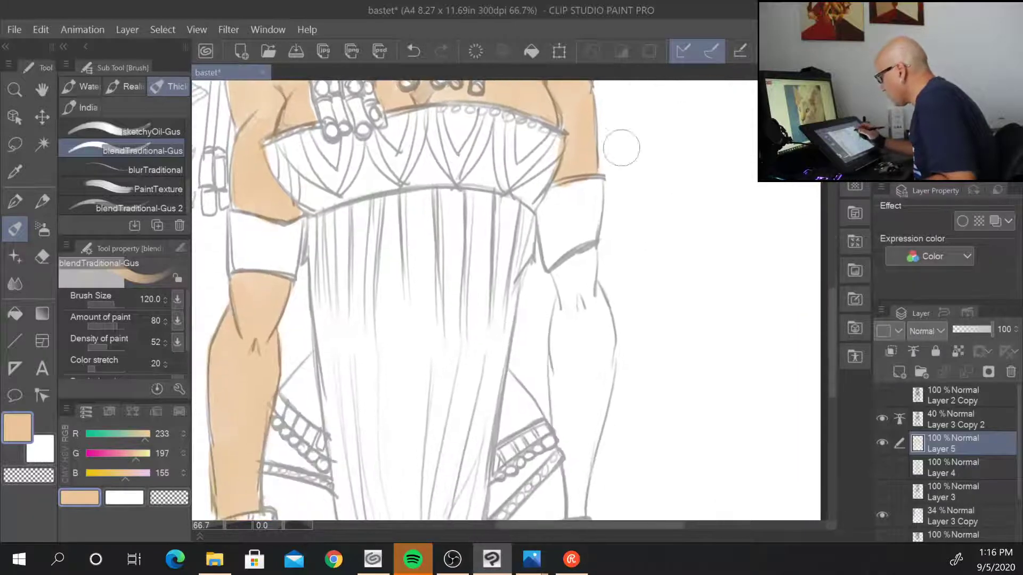
{"action": "mouse_move", "coordinate": [585, 250]}
{"action": "left_mouse_down"}
{"action": "mouse_move", "coordinate": [557, 274]}
{"action": "mouse_move", "coordinate": [575, 302]}
{"action": "mouse_move", "coordinate": [588, 254]}
{"action": "mouse_move", "coordinate": [602, 327]}
{"action": "mouse_move", "coordinate": [585, 446]}
{"action": "mouse_move", "coordinate": [608, 342]}
{"action": "mouse_move", "coordinate": [585, 445]}
{"action": "mouse_move", "coordinate": [591, 332]}
{"action": "mouse_move", "coordinate": [581, 338]}
{"action": "mouse_move", "coordinate": [562, 323]}
{"action": "mouse_move", "coordinate": [564, 299]}
{"action": "mouse_move", "coordinate": [560, 417]}
{"action": "mouse_move", "coordinate": [576, 491]}
{"action": "mouse_move", "coordinate": [594, 421]}
{"action": "mouse_move", "coordinate": [580, 508]}
{"action": "left_mouse_up"}
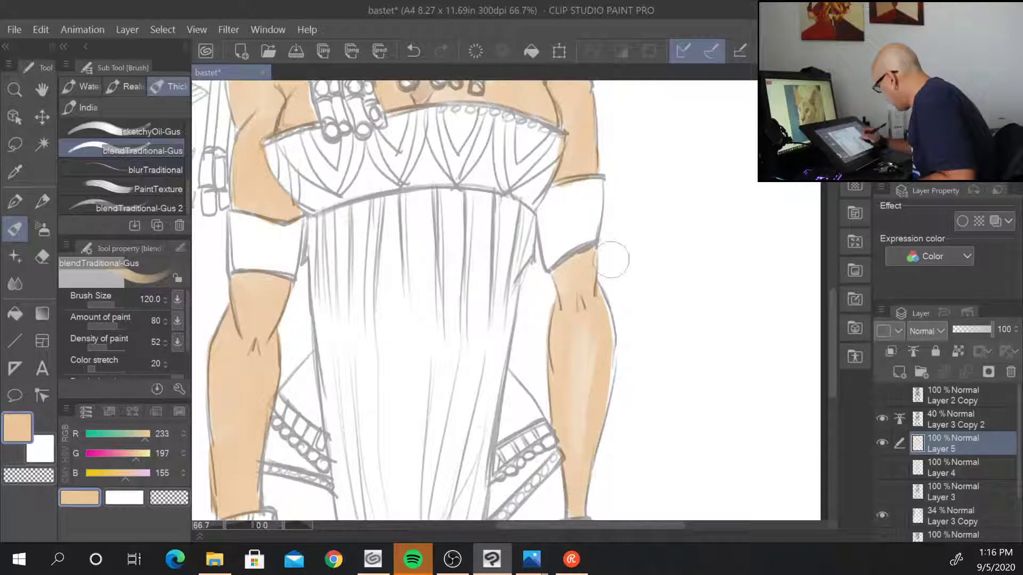
{"action": "mouse_move", "coordinate": [600, 301]}
{"action": "left_mouse_down"}
{"action": "mouse_move", "coordinate": [606, 376]}
{"action": "mouse_move", "coordinate": [600, 340]}
{"action": "mouse_move", "coordinate": [581, 418]}
{"action": "mouse_move", "coordinate": [572, 261]}
{"action": "left_mouse_up"}
- Paint both thighs beside the dress and the remaining hand in tan, leaving the garter bands and jewellery white
{"action": "left_click_drag", "start_coordinate": [646, 438], "coordinate": [692, 198]}
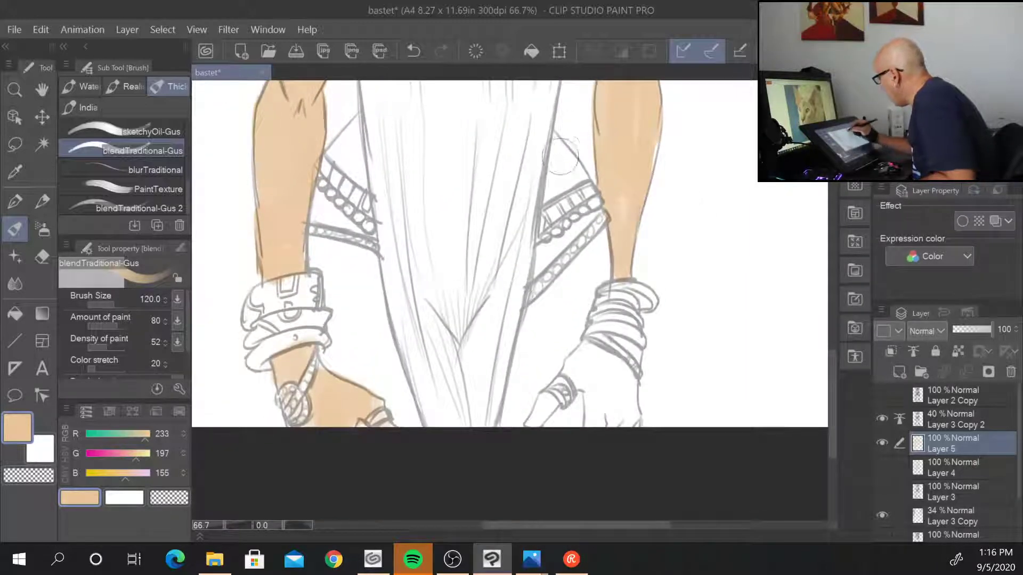
{"action": "mouse_move", "coordinate": [560, 183]}
{"action": "left_mouse_down"}
{"action": "mouse_move", "coordinate": [555, 140]}
{"action": "mouse_move", "coordinate": [549, 186]}
{"action": "mouse_move", "coordinate": [580, 165]}
{"action": "mouse_move", "coordinate": [559, 181]}
{"action": "mouse_move", "coordinate": [590, 180]}
{"action": "mouse_move", "coordinate": [551, 248]}
{"action": "mouse_move", "coordinate": [533, 256]}
{"action": "mouse_move", "coordinate": [553, 248]}
{"action": "mouse_move", "coordinate": [533, 319]}
{"action": "mouse_move", "coordinate": [596, 234]}
{"action": "mouse_move", "coordinate": [527, 320]}
{"action": "mouse_move", "coordinate": [601, 232]}
{"action": "mouse_move", "coordinate": [599, 272]}
{"action": "left_mouse_up"}
{"action": "mouse_move", "coordinate": [598, 216]}
{"action": "left_mouse_down"}
{"action": "mouse_move", "coordinate": [597, 248]}
{"action": "mouse_move", "coordinate": [570, 322]}
{"action": "left_mouse_up"}
{"action": "mouse_move", "coordinate": [602, 272]}
{"action": "left_mouse_down"}
{"action": "mouse_move", "coordinate": [572, 340]}
{"action": "mouse_move", "coordinate": [520, 404]}
{"action": "mouse_move", "coordinate": [523, 365]}
{"action": "mouse_move", "coordinate": [501, 418]}
{"action": "mouse_move", "coordinate": [568, 333]}
{"action": "mouse_move", "coordinate": [568, 407]}
{"action": "mouse_move", "coordinate": [531, 418]}
{"action": "left_mouse_up"}
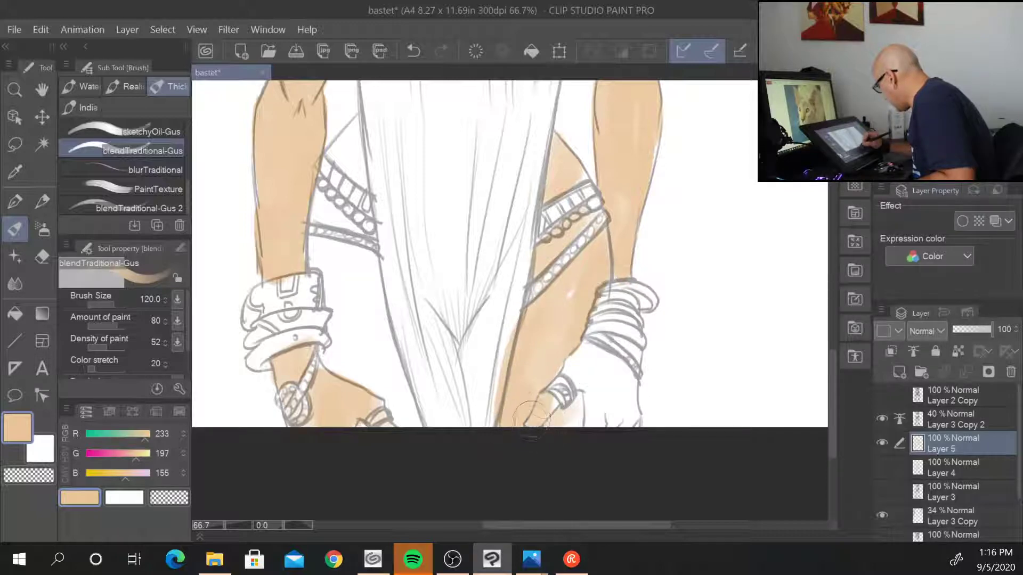
{"action": "mouse_move", "coordinate": [569, 375]}
{"action": "left_mouse_down"}
{"action": "mouse_move", "coordinate": [584, 354]}
{"action": "mouse_move", "coordinate": [573, 373]}
{"action": "mouse_move", "coordinate": [591, 404]}
{"action": "mouse_move", "coordinate": [590, 347]}
{"action": "mouse_move", "coordinate": [620, 378]}
{"action": "mouse_move", "coordinate": [626, 410]}
{"action": "mouse_move", "coordinate": [602, 405]}
{"action": "mouse_move", "coordinate": [590, 422]}
{"action": "left_mouse_up"}
{"action": "mouse_move", "coordinate": [375, 240]}
{"action": "left_mouse_down"}
{"action": "mouse_move", "coordinate": [320, 198]}
{"action": "mouse_move", "coordinate": [318, 216]}
{"action": "mouse_move", "coordinate": [352, 226]}
{"action": "mouse_move", "coordinate": [338, 214]}
{"action": "mouse_move", "coordinate": [353, 232]}
{"action": "mouse_move", "coordinate": [350, 130]}
{"action": "mouse_move", "coordinate": [340, 157]}
{"action": "mouse_move", "coordinate": [354, 166]}
{"action": "mouse_move", "coordinate": [356, 122]}
{"action": "mouse_move", "coordinate": [331, 154]}
{"action": "mouse_move", "coordinate": [362, 115]}
{"action": "mouse_move", "coordinate": [373, 206]}
{"action": "mouse_move", "coordinate": [345, 256]}
{"action": "mouse_move", "coordinate": [313, 239]}
{"action": "mouse_move", "coordinate": [312, 254]}
{"action": "mouse_move", "coordinate": [332, 279]}
{"action": "mouse_move", "coordinate": [339, 373]}
{"action": "mouse_move", "coordinate": [402, 417]}
{"action": "mouse_move", "coordinate": [373, 291]}
{"action": "mouse_move", "coordinate": [376, 357]}
{"action": "mouse_move", "coordinate": [355, 349]}
{"action": "left_mouse_up"}
{"action": "left_click_drag", "start_coordinate": [347, 286], "coordinate": [372, 266]}
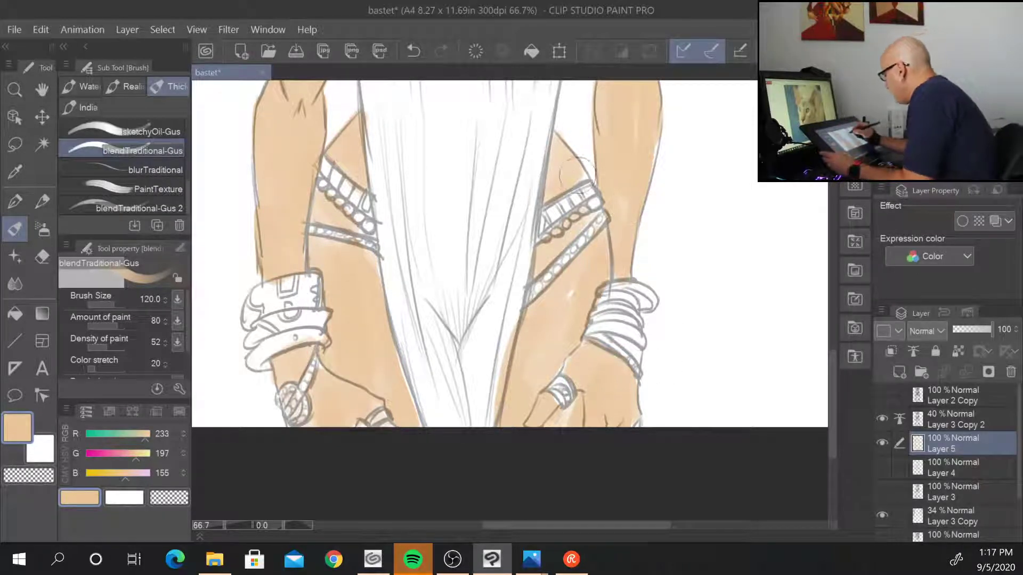
- Fill both of the cat's ears with the tan skin colour up to the page edge
{"action": "scroll", "coordinate": [666, 236], "scroll_direction": "down", "scroll_amount": 3}
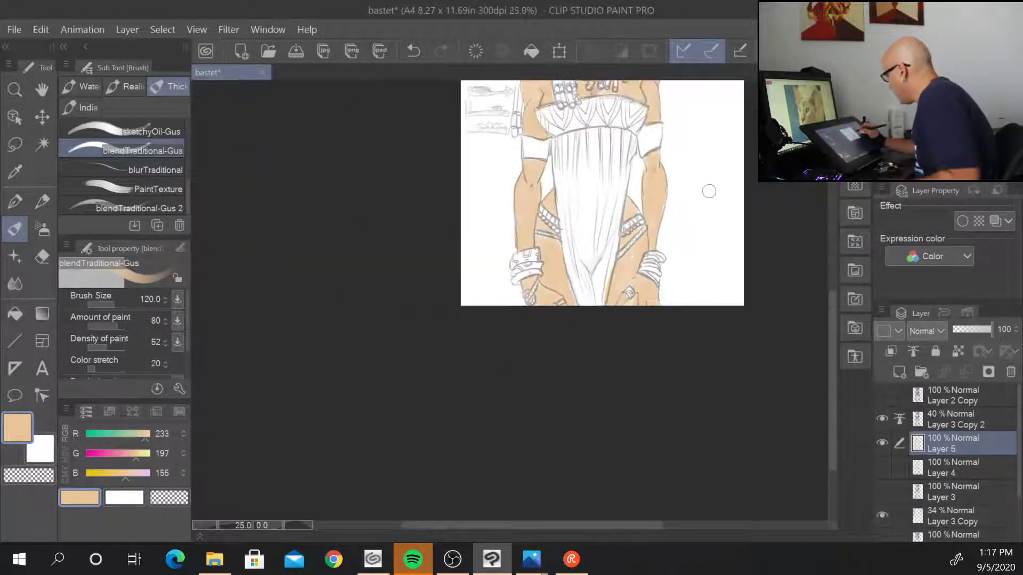
{"action": "left_click_drag", "start_coordinate": [717, 192], "coordinate": [559, 416]}
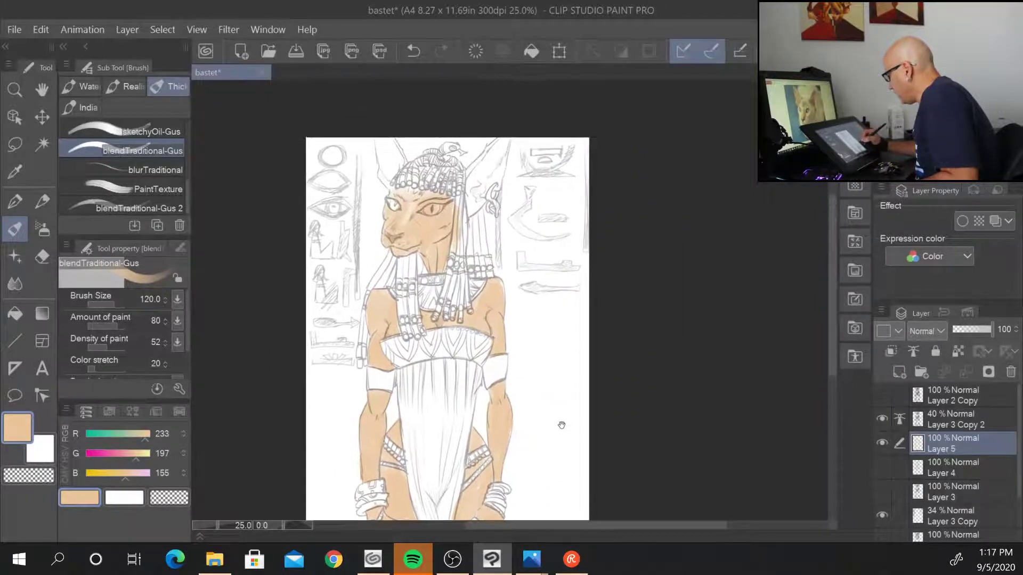
{"action": "scroll", "coordinate": [560, 417], "scroll_direction": "up", "scroll_amount": 2}
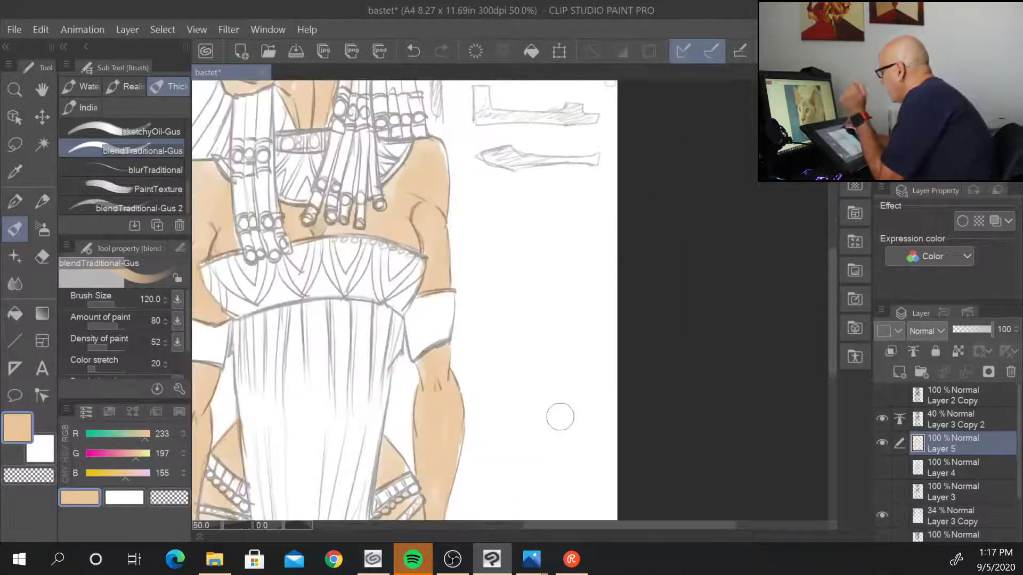
{"action": "left_click_drag", "start_coordinate": [482, 211], "coordinate": [491, 467]}
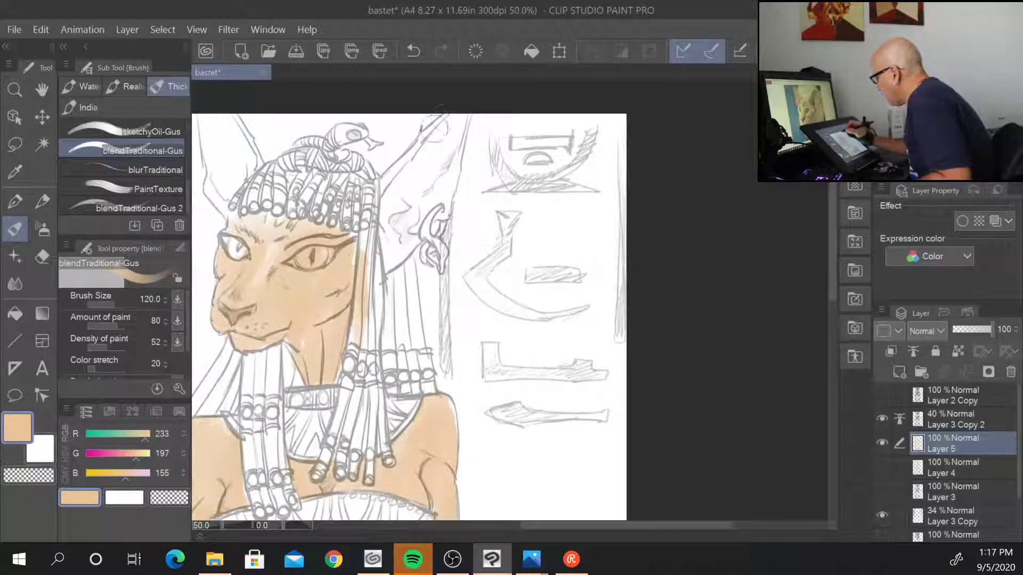
{"action": "mouse_move", "coordinate": [436, 133]}
{"action": "left_mouse_down"}
{"action": "mouse_move", "coordinate": [390, 174]}
{"action": "mouse_move", "coordinate": [385, 246]}
{"action": "mouse_move", "coordinate": [404, 173]}
{"action": "mouse_move", "coordinate": [406, 217]}
{"action": "mouse_move", "coordinate": [420, 201]}
{"action": "mouse_move", "coordinate": [436, 205]}
{"action": "mouse_move", "coordinate": [439, 166]}
{"action": "mouse_move", "coordinate": [426, 160]}
{"action": "mouse_move", "coordinate": [463, 109]}
{"action": "mouse_move", "coordinate": [449, 189]}
{"action": "left_mouse_up"}
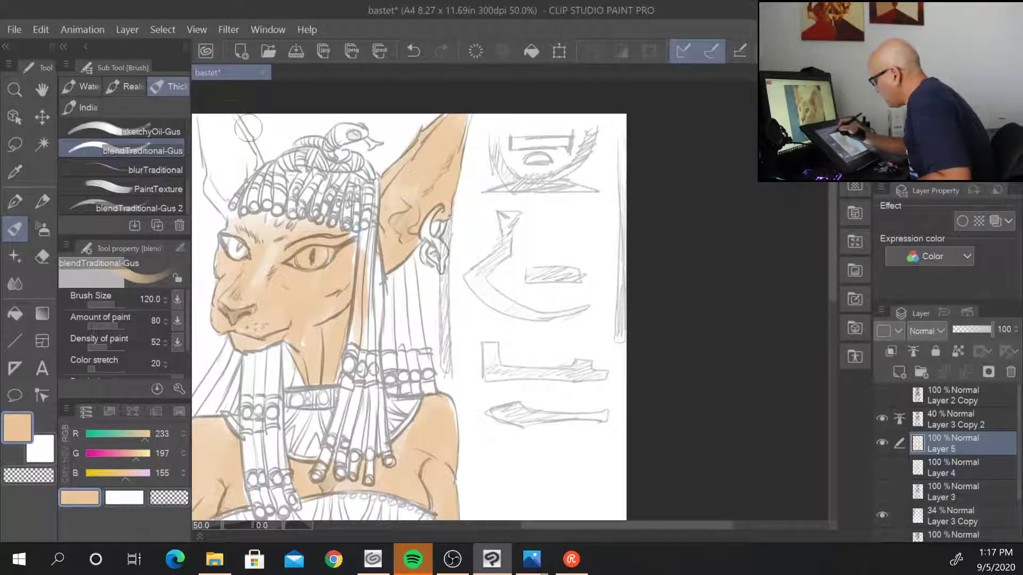
{"action": "mouse_move", "coordinate": [248, 128]}
{"action": "left_mouse_down"}
{"action": "mouse_move", "coordinate": [242, 171]}
{"action": "mouse_move", "coordinate": [227, 139]}
{"action": "mouse_move", "coordinate": [216, 176]}
{"action": "mouse_move", "coordinate": [205, 133]}
{"action": "mouse_move", "coordinate": [210, 192]}
{"action": "mouse_move", "coordinate": [224, 210]}
{"action": "mouse_move", "coordinate": [245, 175]}
{"action": "left_mouse_up"}
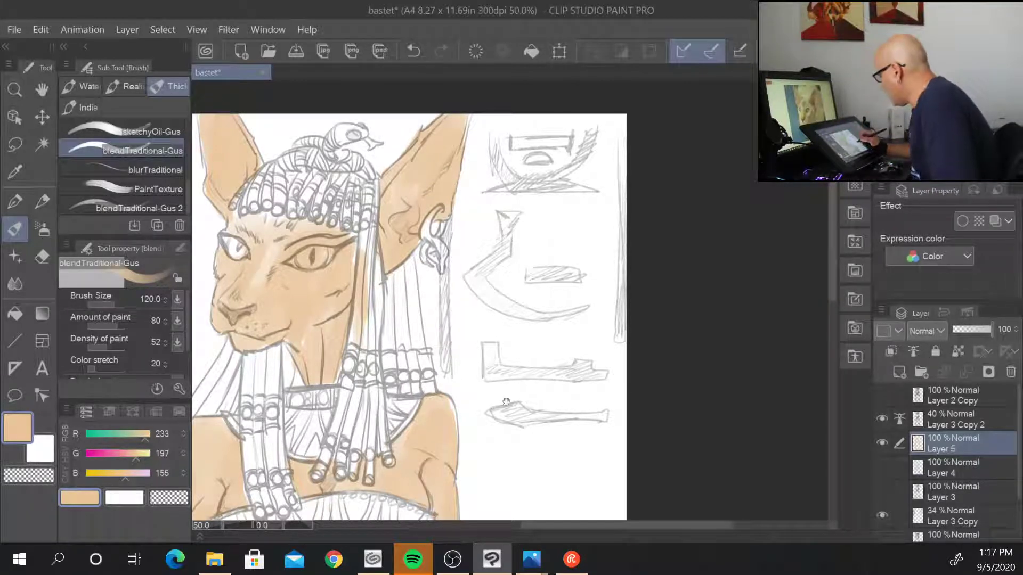
- Fill the unpainted part of the neck under the chin, between the braids and the collar, with tan
{"action": "left_click_drag", "start_coordinate": [464, 388], "coordinate": [555, 234]}
{"action": "left_click_drag", "start_coordinate": [413, 211], "coordinate": [386, 231]}
{"action": "left_click_drag", "start_coordinate": [383, 196], "coordinate": [411, 198]}
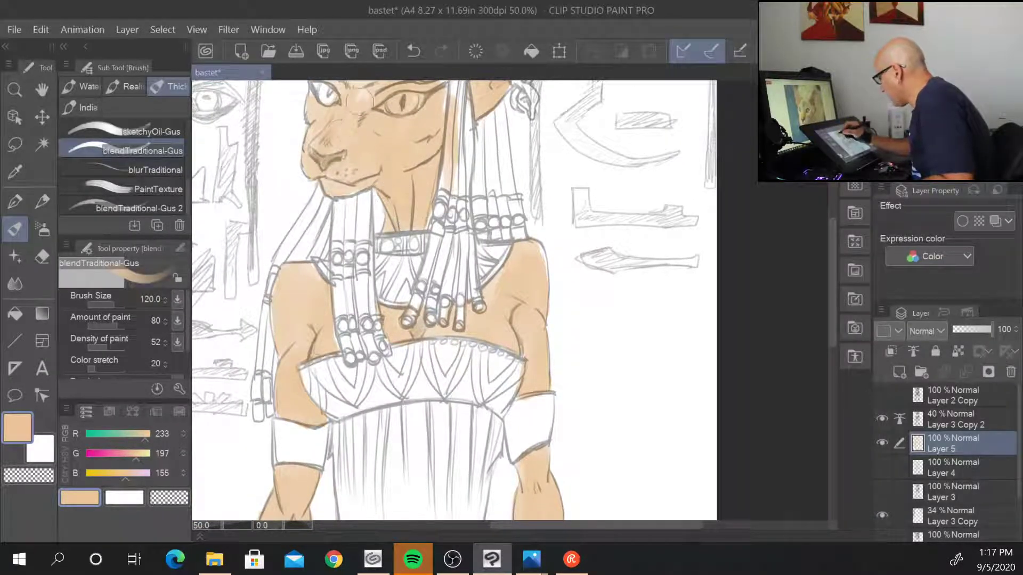
- Paint pale cream highlights (RGB 255, 239, 218) over the cat's cheeks, muzzle, chin and neck at brush size 120
{"action": "mouse_move", "coordinate": [418, 199]}
{"action": "left_mouse_down"}
{"action": "mouse_move", "coordinate": [425, 220]}
{"action": "mouse_move", "coordinate": [413, 237]}
{"action": "left_mouse_up"}
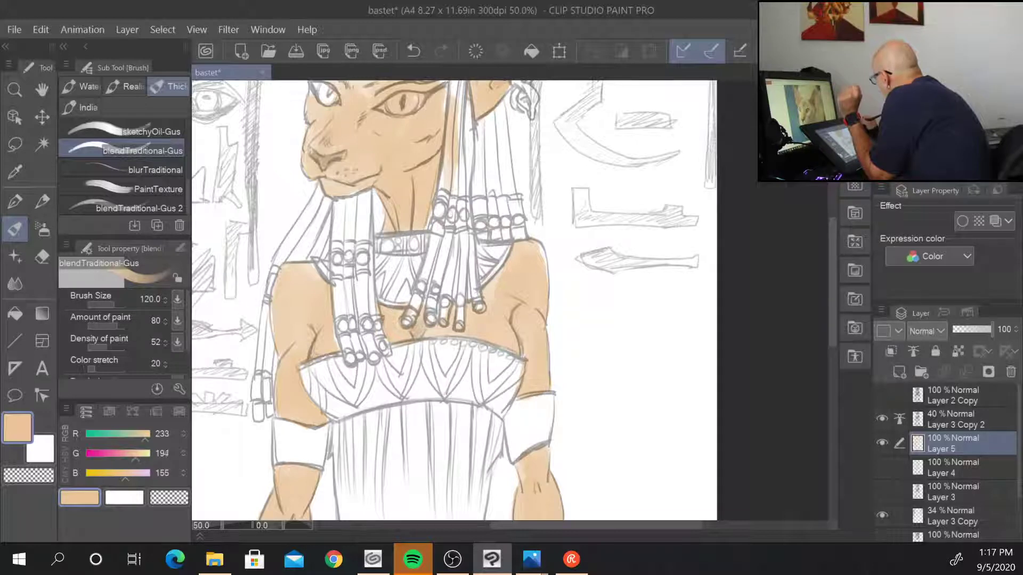
{"action": "left_click", "coordinate": [404, 244], "text": "alt"}
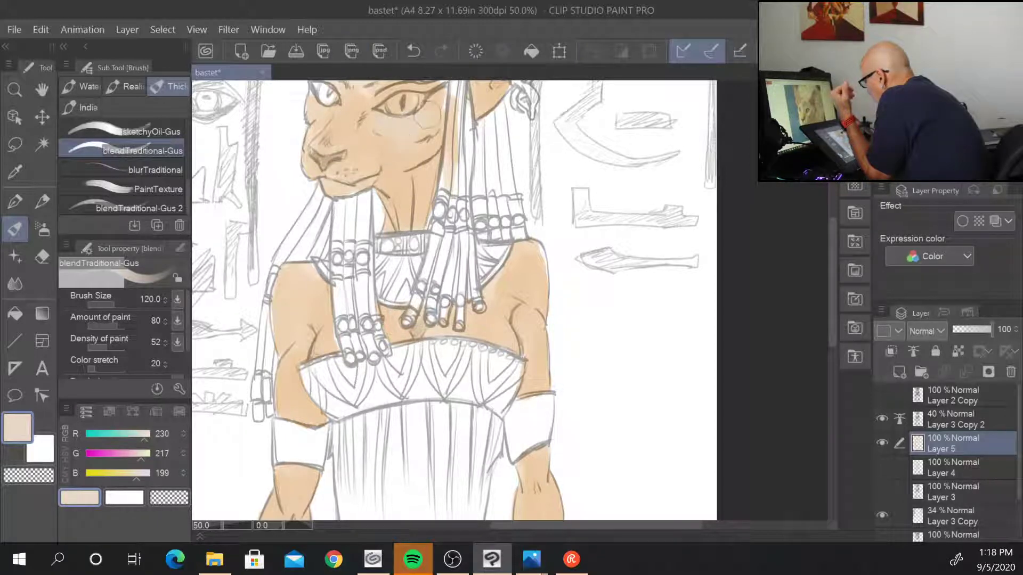
{"action": "left_click", "coordinate": [452, 101], "text": "alt"}
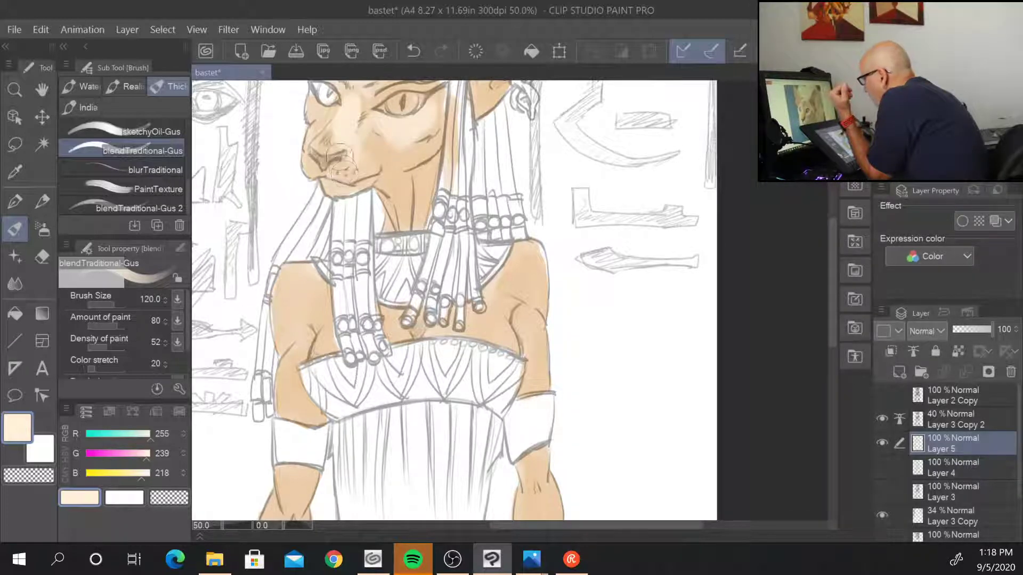
{"action": "mouse_move", "coordinate": [346, 172]}
{"action": "left_mouse_down"}
{"action": "mouse_move", "coordinate": [364, 166]}
{"action": "mouse_move", "coordinate": [339, 188]}
{"action": "left_mouse_up"}
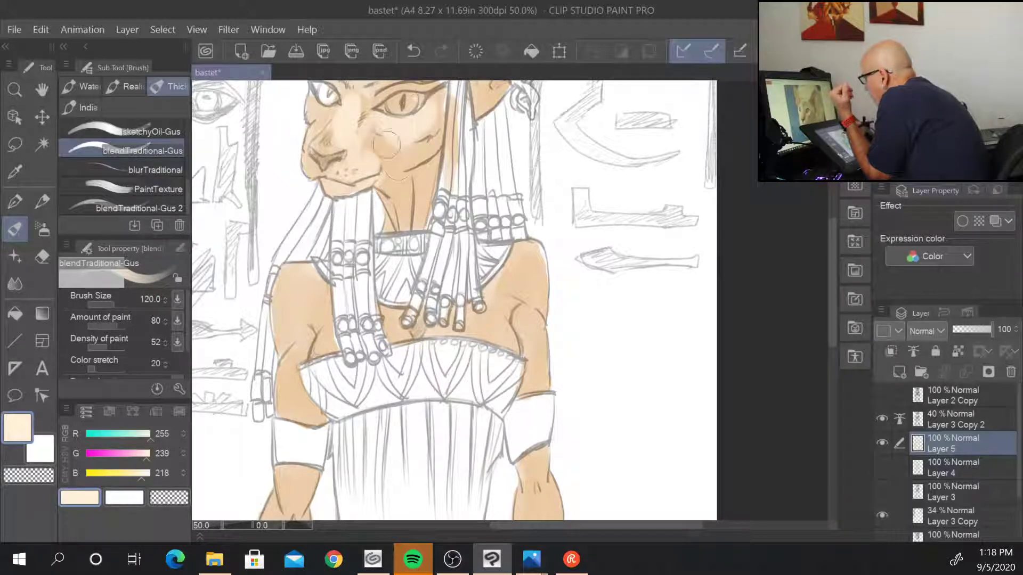
{"action": "left_click_drag", "start_coordinate": [393, 190], "coordinate": [406, 201]}
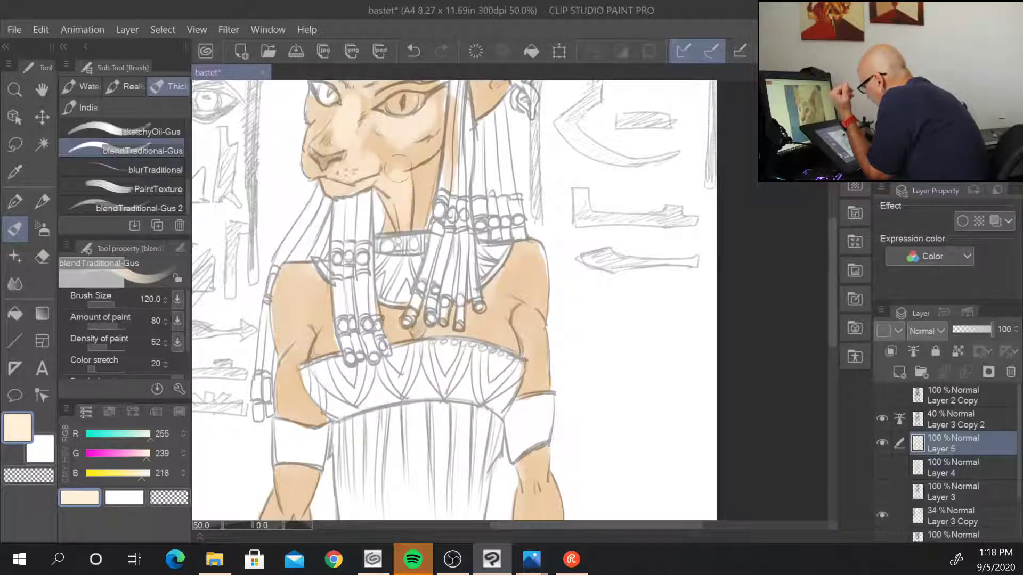
{"action": "left_click_drag", "start_coordinate": [423, 165], "coordinate": [415, 211]}
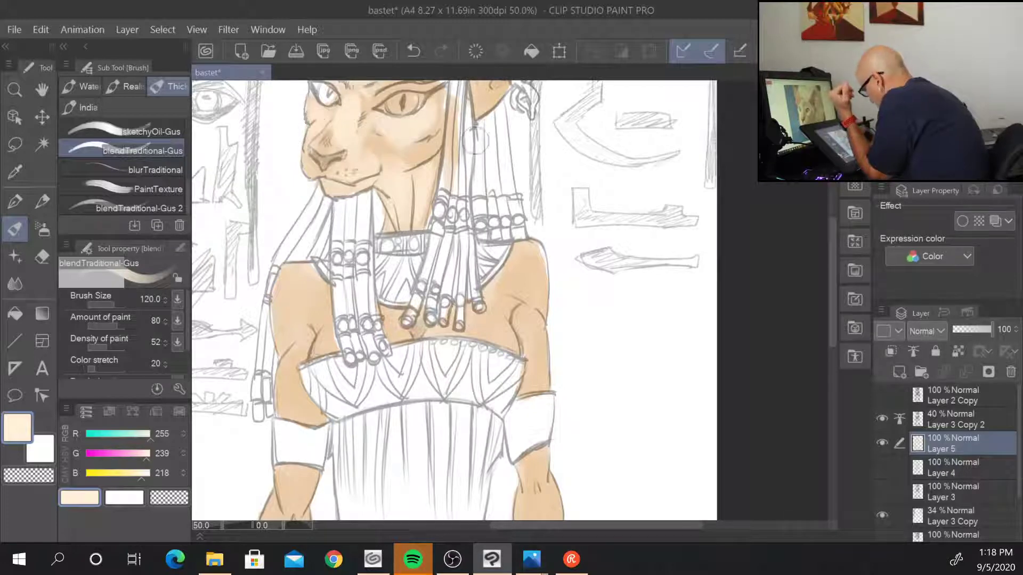
- Lighten the insides of both ears with the pale cream colour, keeping the tan along their outer edges
{"action": "left_click_drag", "start_coordinate": [574, 268], "coordinate": [556, 427]}
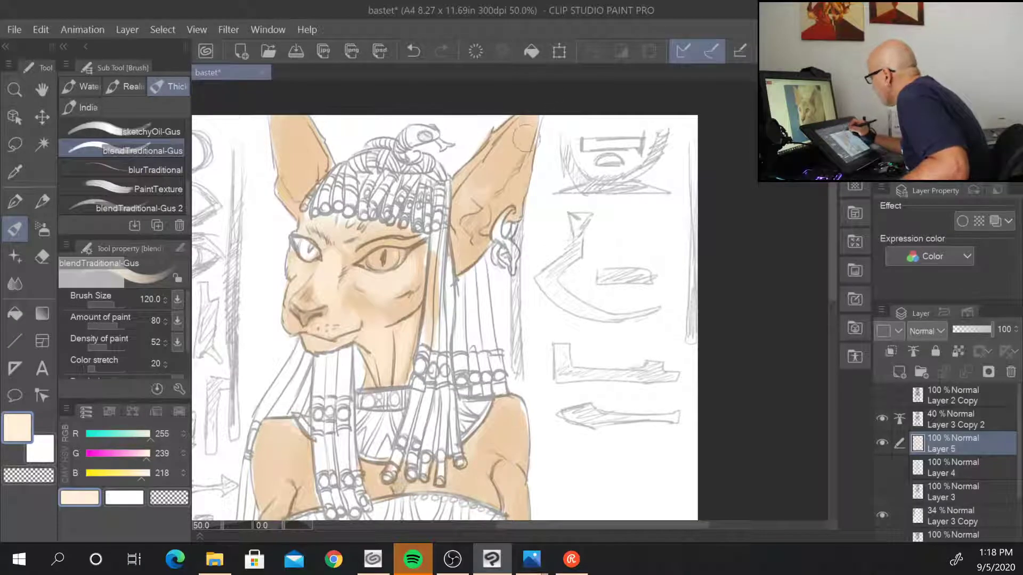
{"action": "mouse_move", "coordinate": [524, 138]}
{"action": "left_mouse_down"}
{"action": "mouse_move", "coordinate": [501, 178]}
{"action": "mouse_move", "coordinate": [533, 128]}
{"action": "left_mouse_up"}
{"action": "left_click_drag", "start_coordinate": [508, 175], "coordinate": [497, 194]}
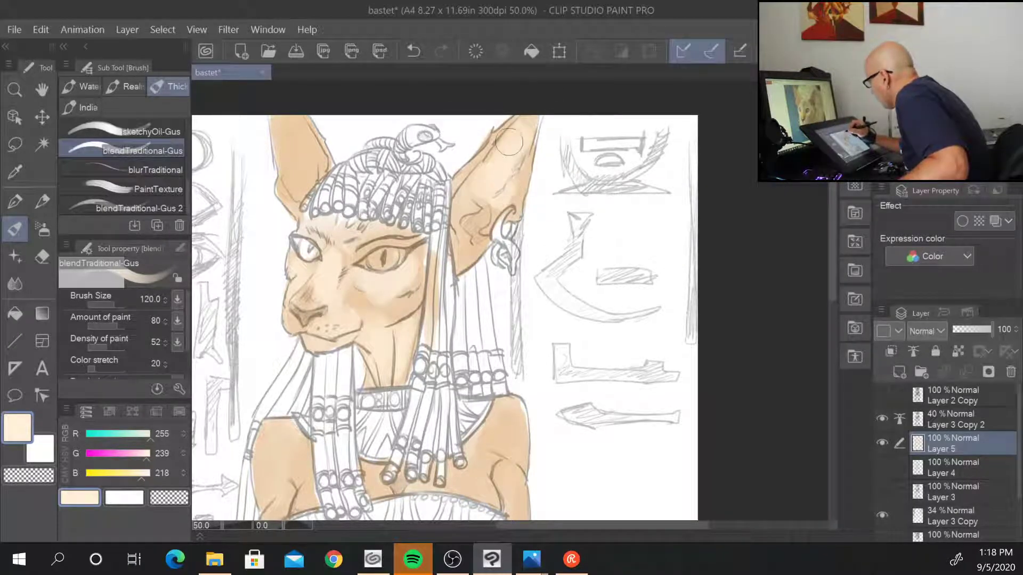
{"action": "left_click_drag", "start_coordinate": [508, 142], "coordinate": [468, 192]}
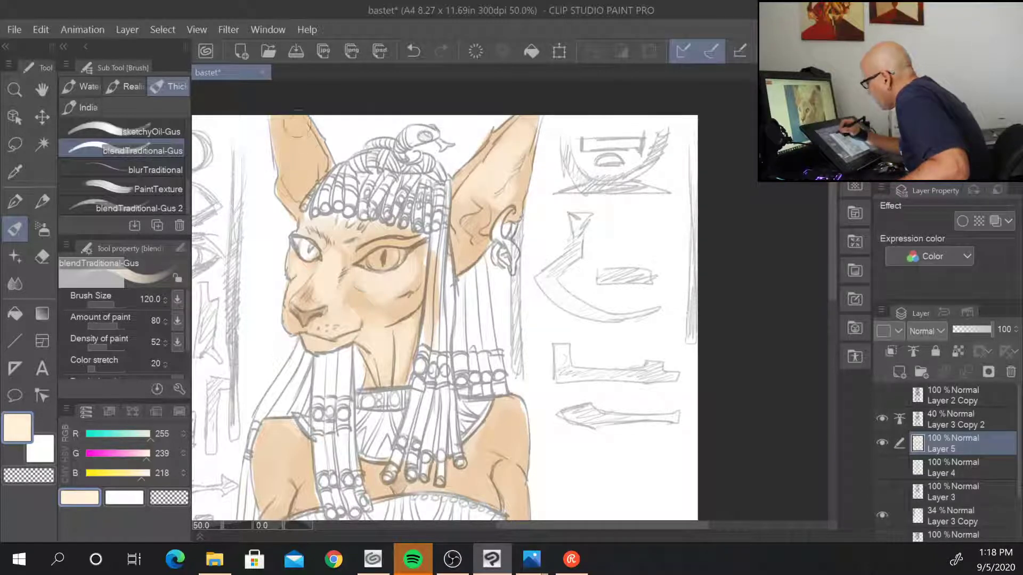
{"action": "left_click_drag", "start_coordinate": [296, 128], "coordinate": [297, 181]}
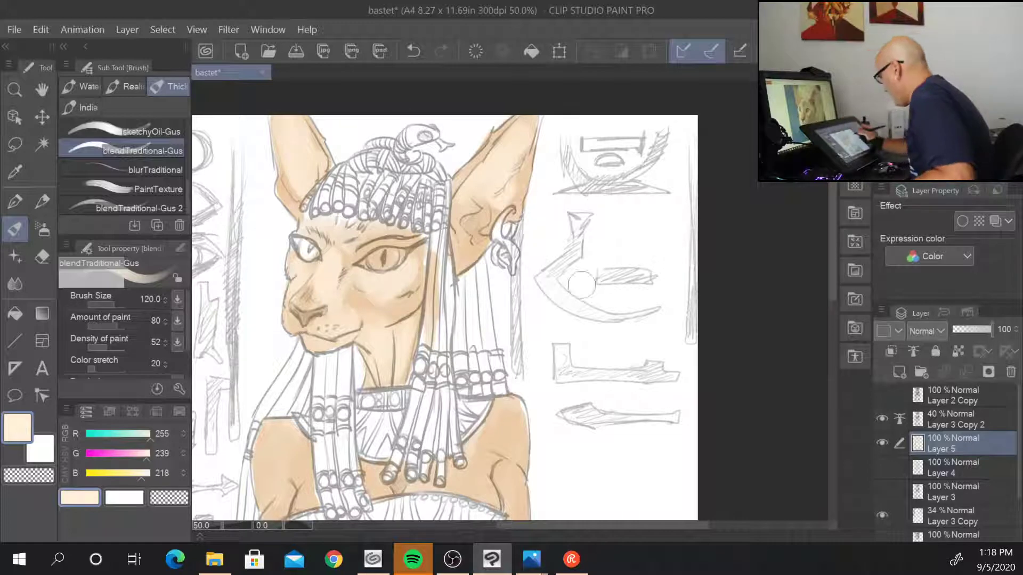
- Deepen the side and bridge of the nose with a warm ochre (RGB 227, 172, 99)
{"action": "mouse_move", "coordinate": [623, 438]}
{"action": "left_mouse_down"}
{"action": "mouse_move", "coordinate": [640, 298]}
{"action": "mouse_move", "coordinate": [642, 361]}
{"action": "left_mouse_up"}
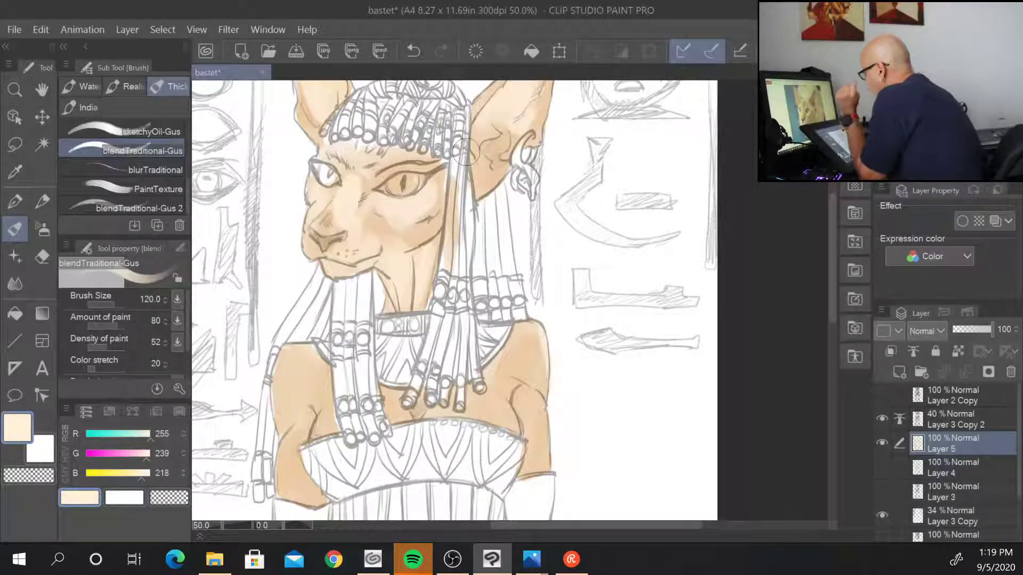
{"action": "mouse_move", "coordinate": [410, 161]}
{"action": "left_mouse_down"}
{"action": "mouse_move", "coordinate": [376, 180]}
{"action": "mouse_move", "coordinate": [361, 158]}
{"action": "left_mouse_up"}
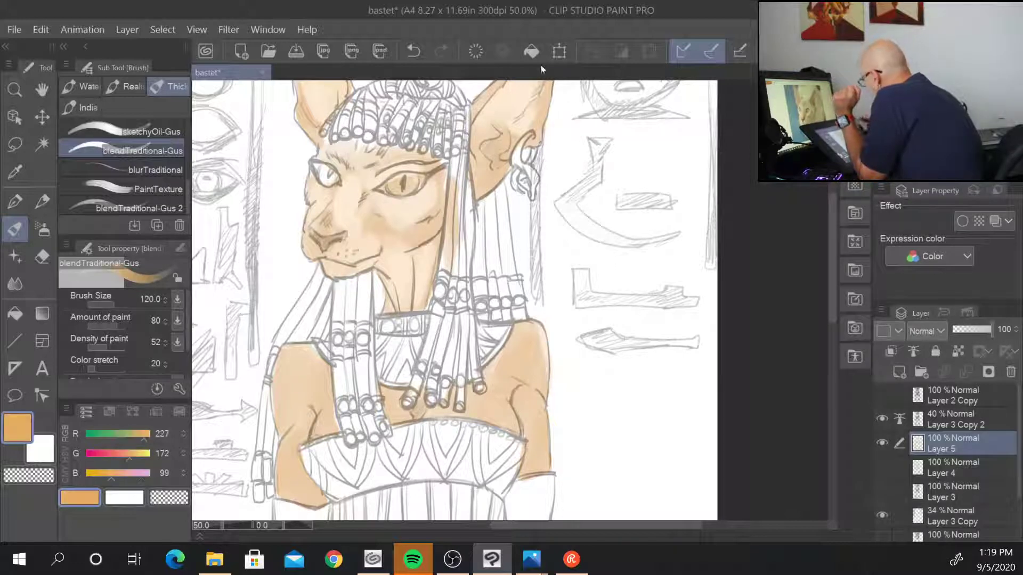
{"action": "mouse_move", "coordinate": [312, 223]}
{"action": "left_mouse_down"}
{"action": "mouse_move", "coordinate": [339, 219]}
{"action": "mouse_move", "coordinate": [323, 229]}
{"action": "mouse_move", "coordinate": [347, 233]}
{"action": "mouse_move", "coordinate": [332, 231]}
{"action": "mouse_move", "coordinate": [342, 229]}
{"action": "mouse_move", "coordinate": [338, 209]}
{"action": "mouse_move", "coordinate": [330, 216]}
{"action": "mouse_move", "coordinate": [339, 203]}
{"action": "mouse_move", "coordinate": [345, 223]}
{"action": "mouse_move", "coordinate": [330, 210]}
{"action": "mouse_move", "coordinate": [349, 207]}
{"action": "mouse_move", "coordinate": [344, 236]}
{"action": "mouse_move", "coordinate": [381, 229]}
{"action": "mouse_move", "coordinate": [323, 131]}
{"action": "mouse_move", "coordinate": [357, 231]}
{"action": "mouse_move", "coordinate": [375, 185]}
{"action": "mouse_move", "coordinate": [359, 205]}
{"action": "mouse_move", "coordinate": [352, 186]}
{"action": "mouse_move", "coordinate": [305, 156]}
{"action": "mouse_move", "coordinate": [329, 197]}
{"action": "mouse_move", "coordinate": [337, 183]}
{"action": "mouse_move", "coordinate": [330, 205]}
{"action": "mouse_move", "coordinate": [323, 202]}
{"action": "left_mouse_up"}
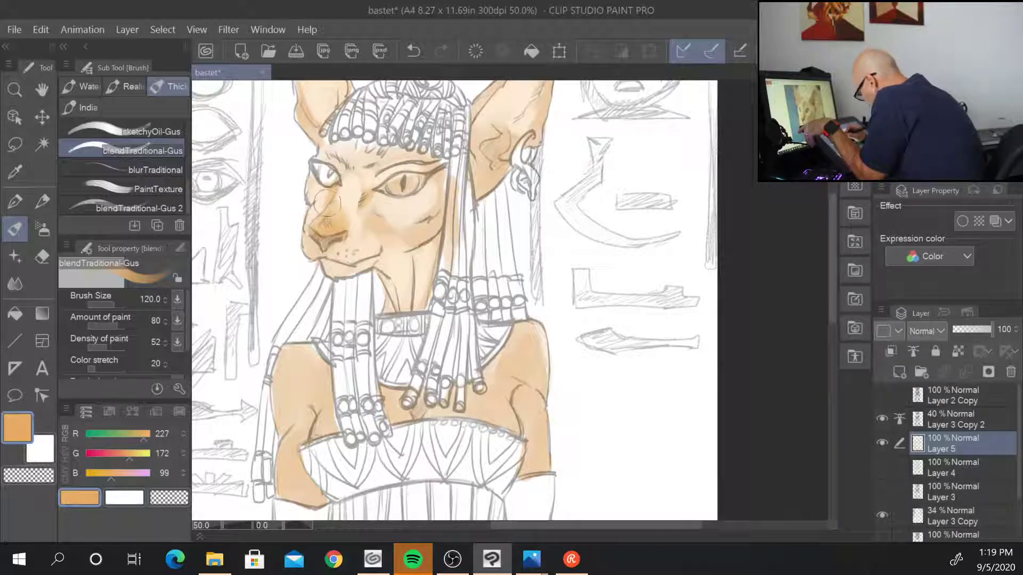
{"action": "mouse_move", "coordinate": [415, 267]}
{"action": "left_mouse_down"}
{"action": "mouse_move", "coordinate": [401, 275]}
{"action": "mouse_move", "coordinate": [396, 263]}
{"action": "left_mouse_up"}
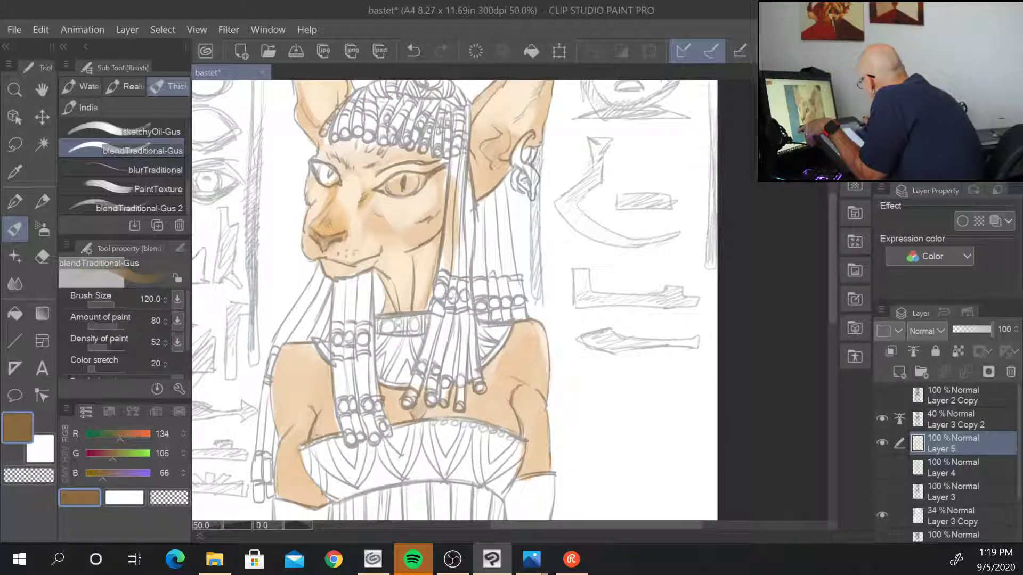
- Shade the forehead brown (RGB 134, 105, 66) and darken the brows and eye outlines with the brush reduced to size 50
{"action": "left_click_drag", "start_coordinate": [359, 149], "coordinate": [389, 145]}
{"action": "key", "text": "bracketleft"}
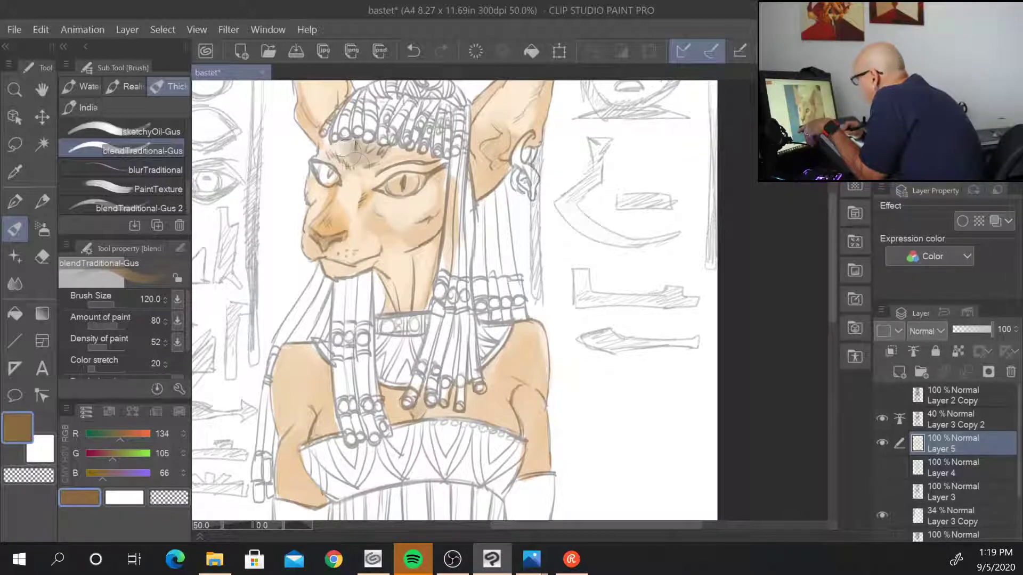
{"action": "key", "text": "bracketleft"}
{"action": "key", "text": "bracketleft"}
{"action": "key", "text": "bracketleft"}
{"action": "key", "text": "bracketleft"}
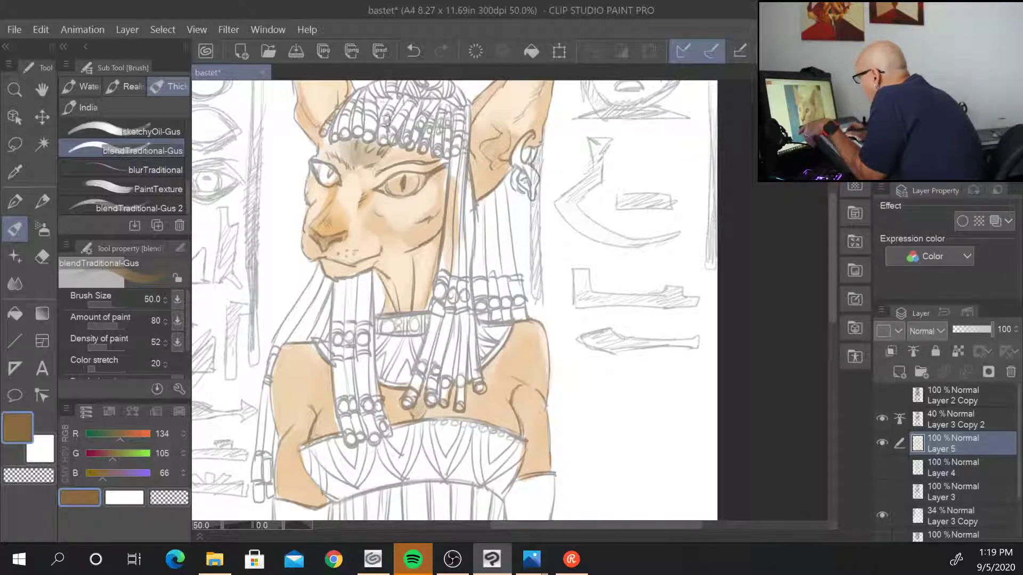
{"action": "mouse_move", "coordinate": [391, 174]}
{"action": "left_mouse_down"}
{"action": "mouse_move", "coordinate": [379, 184]}
{"action": "mouse_move", "coordinate": [426, 173]}
{"action": "left_mouse_up"}
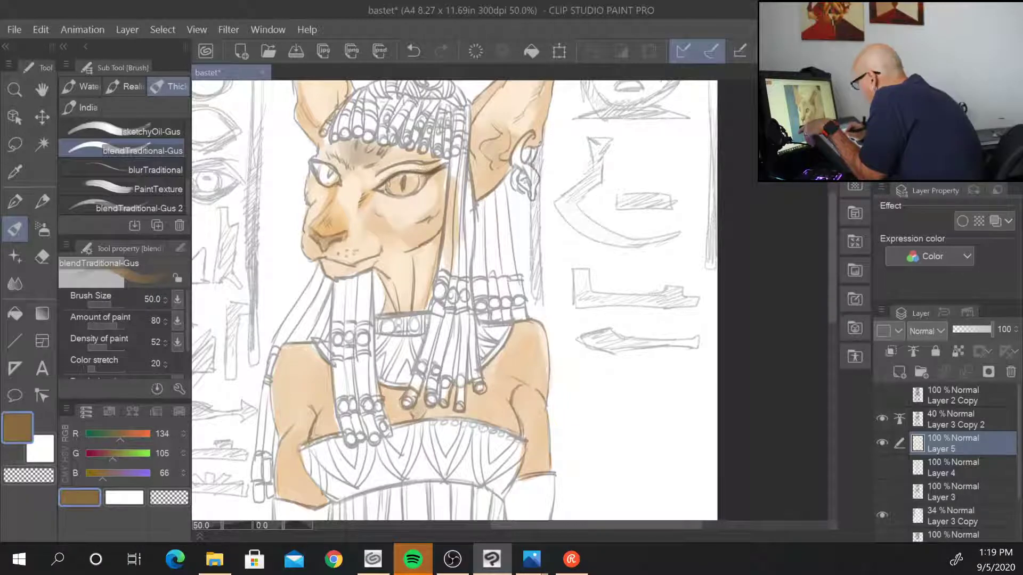
{"action": "mouse_move", "coordinate": [390, 185]}
{"action": "left_mouse_down"}
{"action": "mouse_move", "coordinate": [405, 159]}
{"action": "mouse_move", "coordinate": [376, 169]}
{"action": "mouse_move", "coordinate": [368, 152]}
{"action": "mouse_move", "coordinate": [381, 141]}
{"action": "mouse_move", "coordinate": [364, 141]}
{"action": "mouse_move", "coordinate": [315, 158]}
{"action": "mouse_move", "coordinate": [341, 181]}
{"action": "mouse_move", "coordinate": [318, 172]}
{"action": "left_mouse_up"}
- Dab brown whisker spots on the muzzle and tint the nose and lips peach (RGB 255, 195, 159)
{"action": "left_click_drag", "start_coordinate": [372, 190], "coordinate": [349, 256]}
{"action": "left_click", "coordinate": [355, 252]}
{"action": "left_click", "coordinate": [349, 250]}
{"action": "left_click", "coordinate": [350, 257]}
{"action": "left_click", "coordinate": [340, 254]}
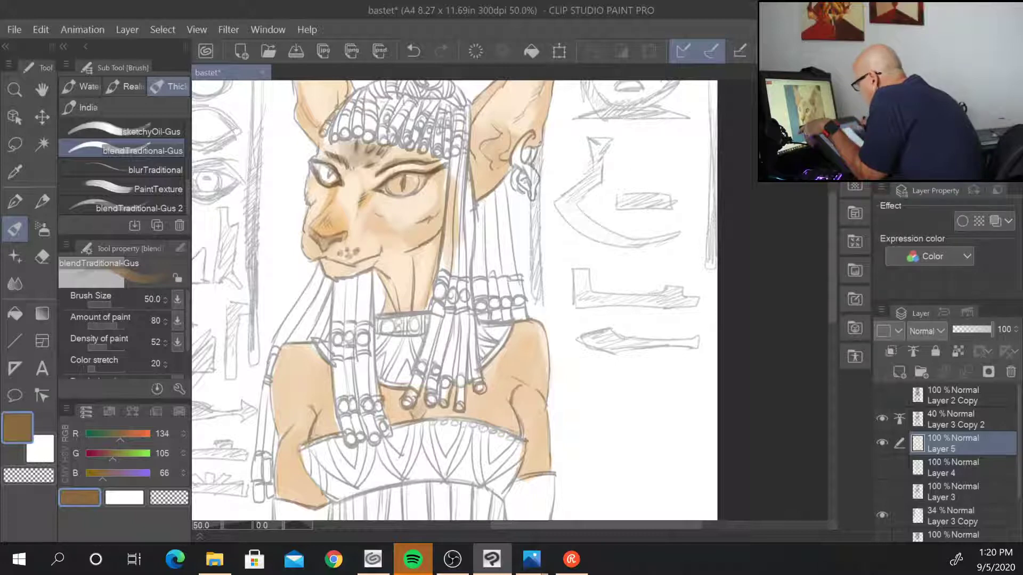
{"action": "key", "text": "alt"}
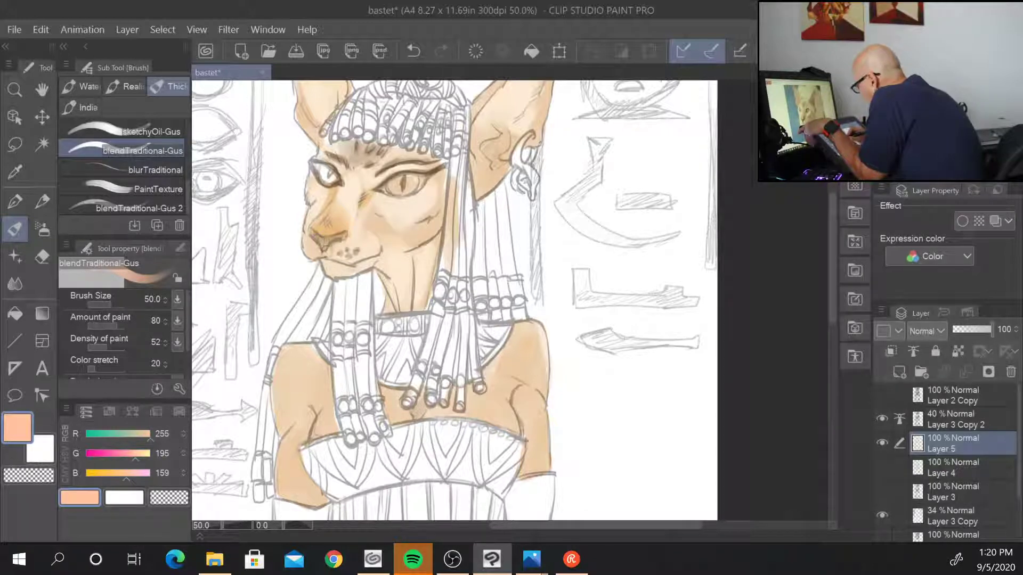
{"action": "mouse_move", "coordinate": [330, 246]}
{"action": "left_mouse_down"}
{"action": "mouse_move", "coordinate": [323, 266]}
{"action": "mouse_move", "coordinate": [352, 261]}
{"action": "left_mouse_up"}
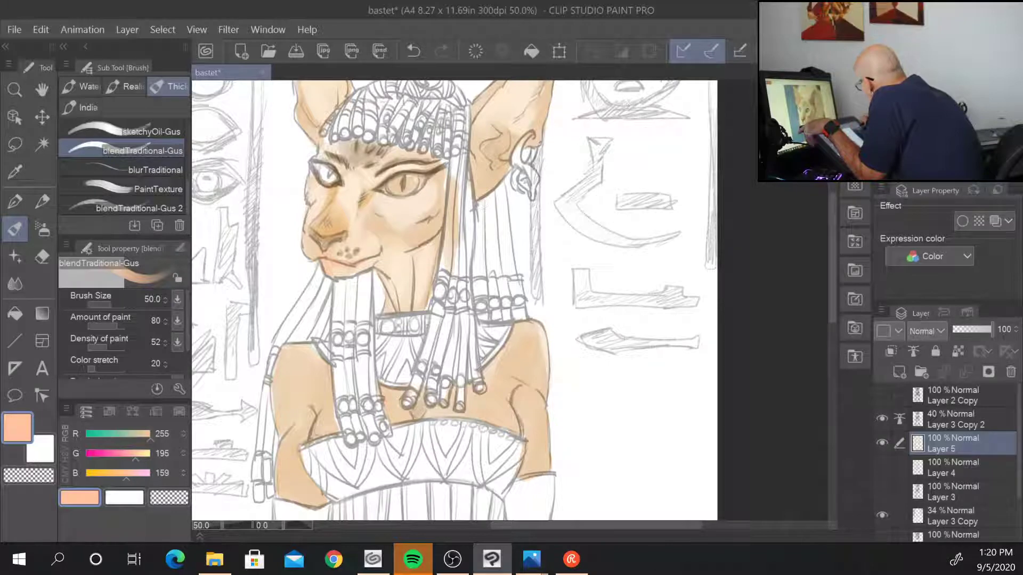
- Shade the hollow beneath the cheekbone with a muted brown (RGB 163, 134, 116) at brush size 80
{"action": "key", "text": "alt"}
{"action": "key", "text": "alt"}
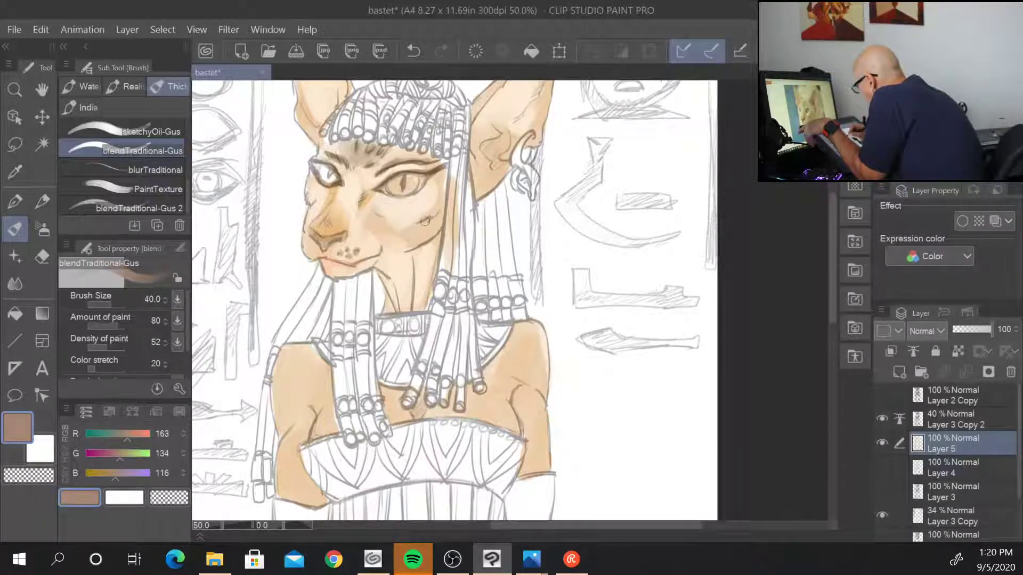
{"action": "key", "text": "bracketright"}
{"action": "key", "text": "bracketright"}
{"action": "key", "text": "bracketright"}
{"action": "mouse_move", "coordinate": [418, 224]}
{"action": "left_mouse_down"}
{"action": "mouse_move", "coordinate": [435, 204]}
{"action": "mouse_move", "coordinate": [408, 234]}
{"action": "mouse_move", "coordinate": [409, 213]}
{"action": "mouse_move", "coordinate": [432, 206]}
{"action": "mouse_move", "coordinate": [412, 227]}
{"action": "mouse_move", "coordinate": [391, 221]}
{"action": "mouse_move", "coordinate": [398, 230]}
{"action": "mouse_move", "coordinate": [401, 217]}
{"action": "mouse_move", "coordinate": [435, 200]}
{"action": "mouse_move", "coordinate": [407, 232]}
{"action": "left_mouse_up"}
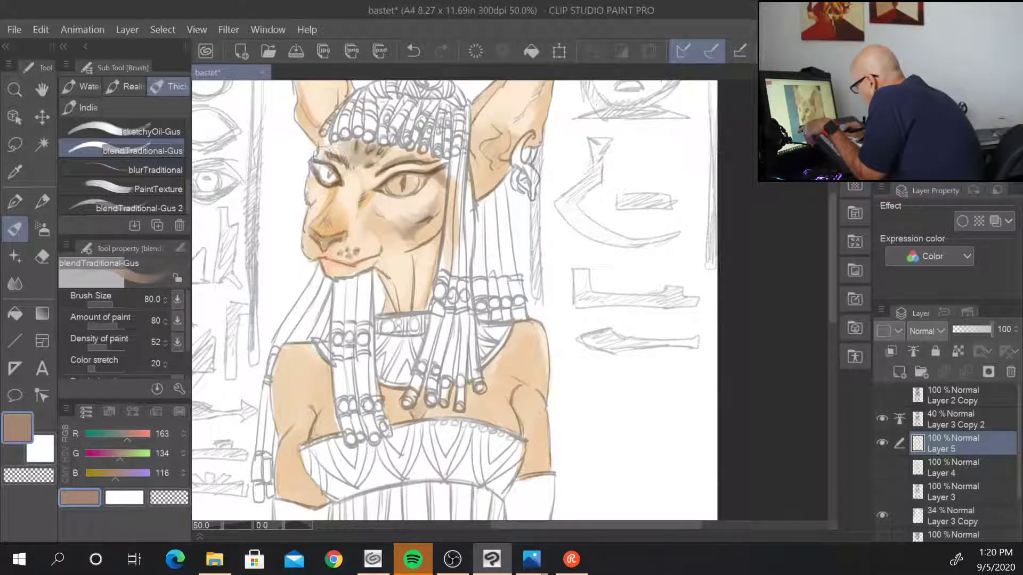
- Shade the outer and lower edges of the right-hand ear and the neck folds with the same muted brown
{"action": "mouse_move", "coordinate": [482, 110]}
{"action": "left_mouse_down"}
{"action": "mouse_move", "coordinate": [475, 104]}
{"action": "mouse_move", "coordinate": [488, 97]}
{"action": "mouse_move", "coordinate": [483, 106]}
{"action": "left_mouse_up"}
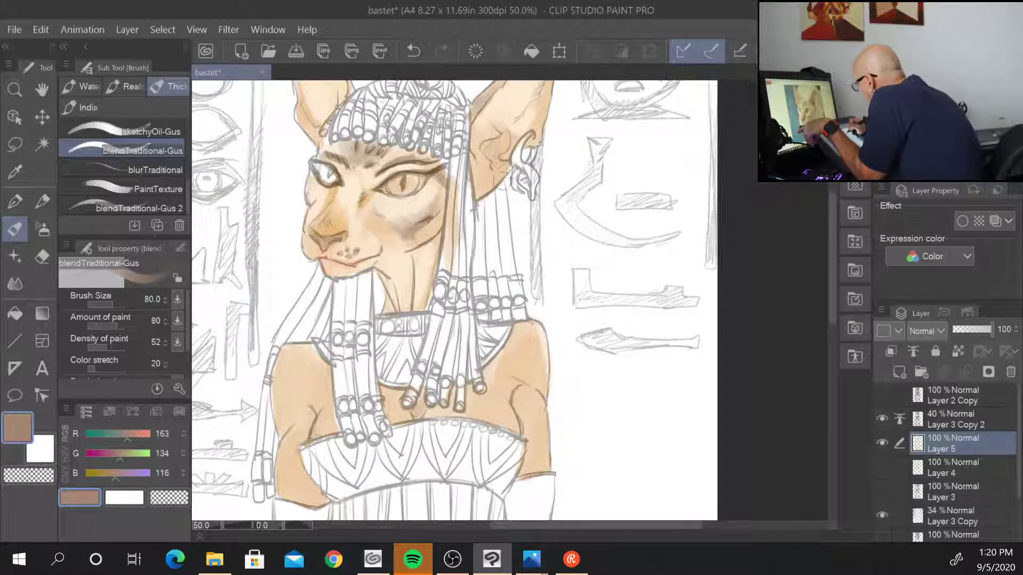
{"action": "mouse_move", "coordinate": [505, 174]}
{"action": "left_mouse_down"}
{"action": "mouse_move", "coordinate": [482, 198]}
{"action": "mouse_move", "coordinate": [492, 184]}
{"action": "mouse_move", "coordinate": [474, 182]}
{"action": "left_mouse_up"}
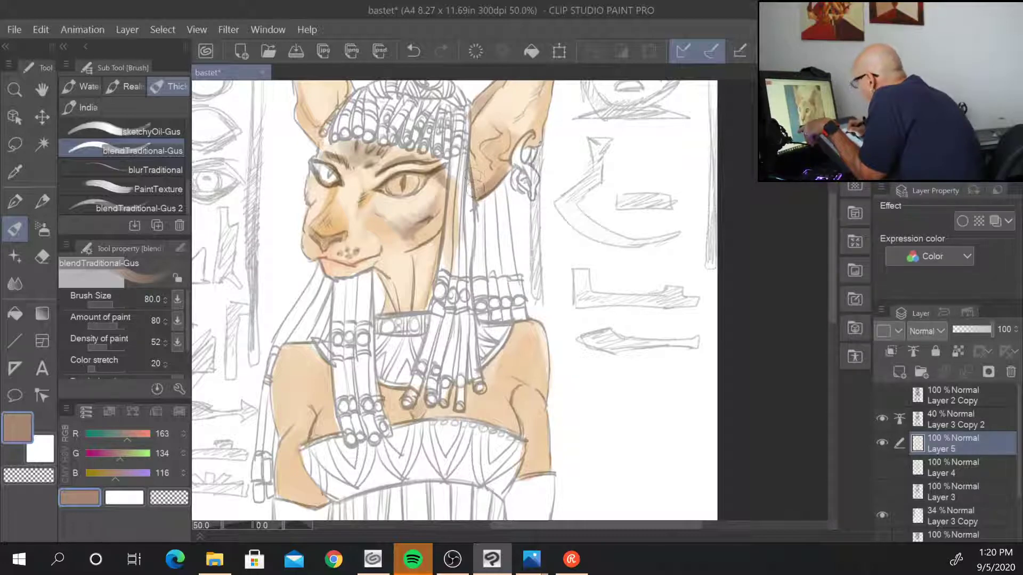
{"action": "left_click_drag", "start_coordinate": [539, 133], "coordinate": [546, 111]}
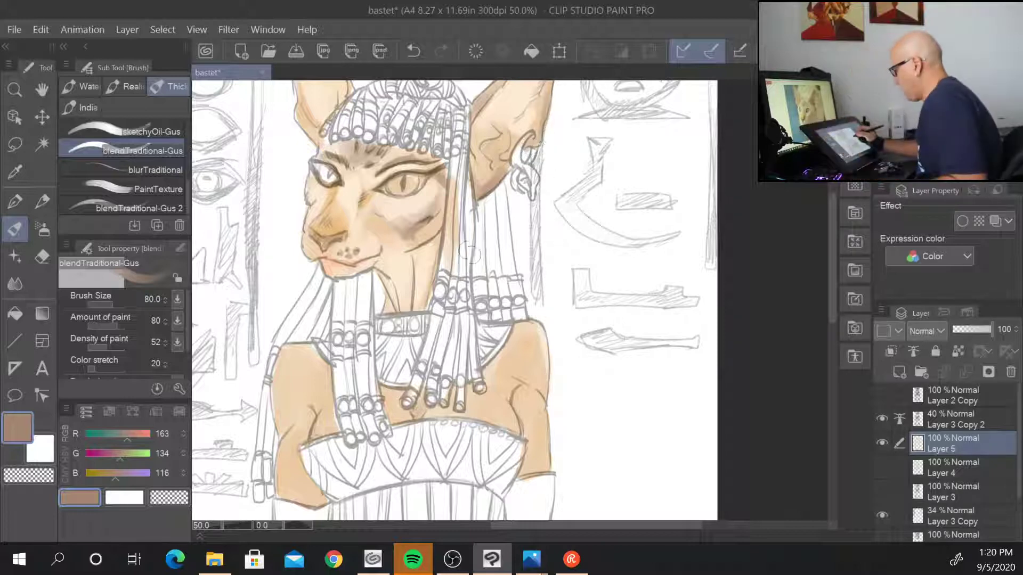
{"action": "mouse_move", "coordinate": [416, 248]}
{"action": "left_mouse_down"}
{"action": "mouse_move", "coordinate": [416, 298]}
{"action": "mouse_move", "coordinate": [421, 283]}
{"action": "left_mouse_up"}
{"action": "mouse_move", "coordinate": [377, 250]}
{"action": "left_mouse_down"}
{"action": "mouse_move", "coordinate": [403, 302]}
{"action": "mouse_move", "coordinate": [382, 272]}
{"action": "mouse_move", "coordinate": [399, 291]}
{"action": "mouse_move", "coordinate": [389, 260]}
{"action": "mouse_move", "coordinate": [380, 264]}
{"action": "left_mouse_up"}
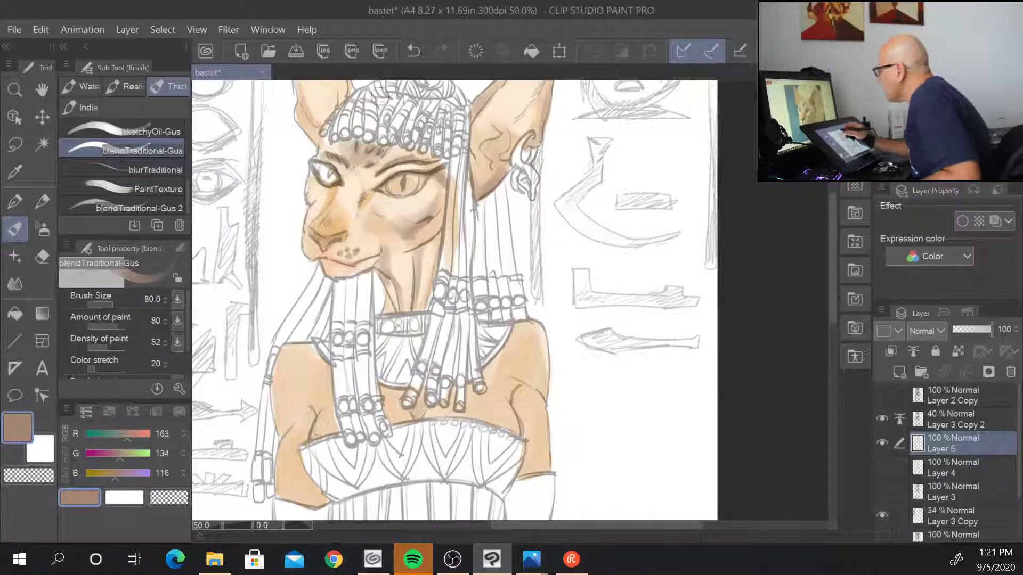
- Shade around the right-hand eye with the brush at size 25 and tint its inner corner orange (RGB 238, 148, 94)
{"action": "key", "text": "bracketleft"}
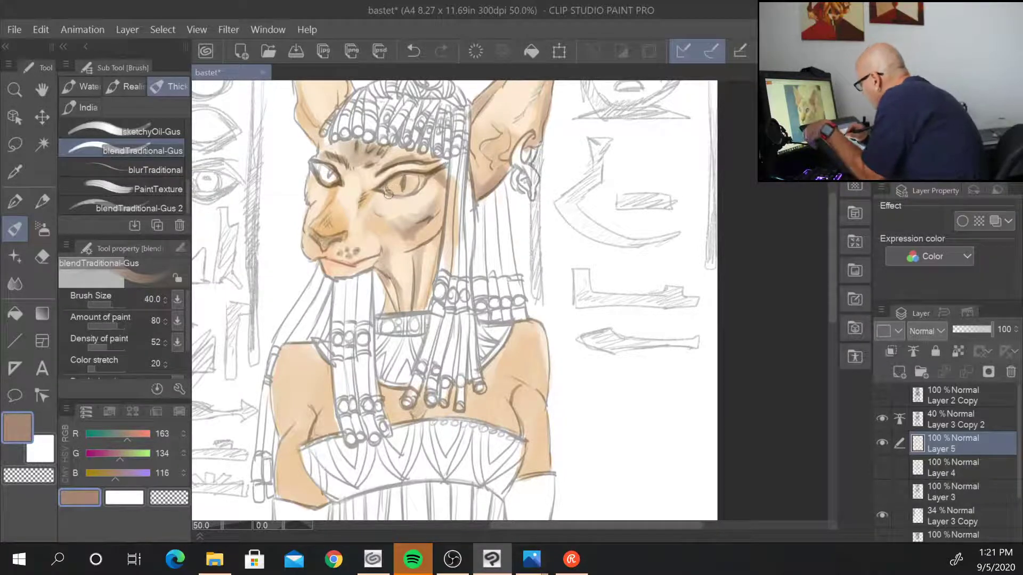
{"action": "key", "text": "bracketleft"}
{"action": "key", "text": "bracketleft"}
{"action": "left_click_drag", "start_coordinate": [399, 192], "coordinate": [423, 188]}
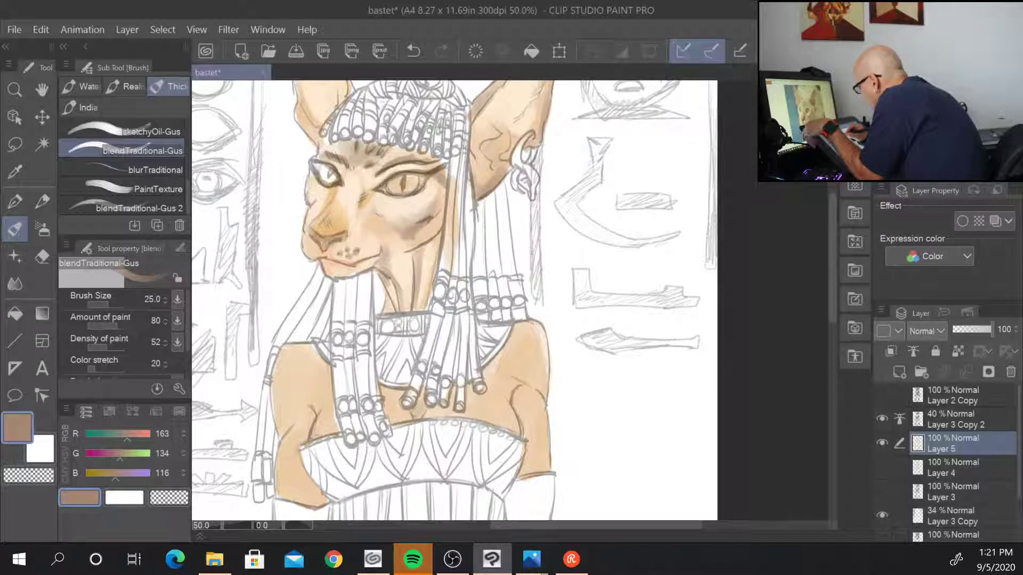
{"action": "left_click", "coordinate": [494, 129], "text": "alt"}
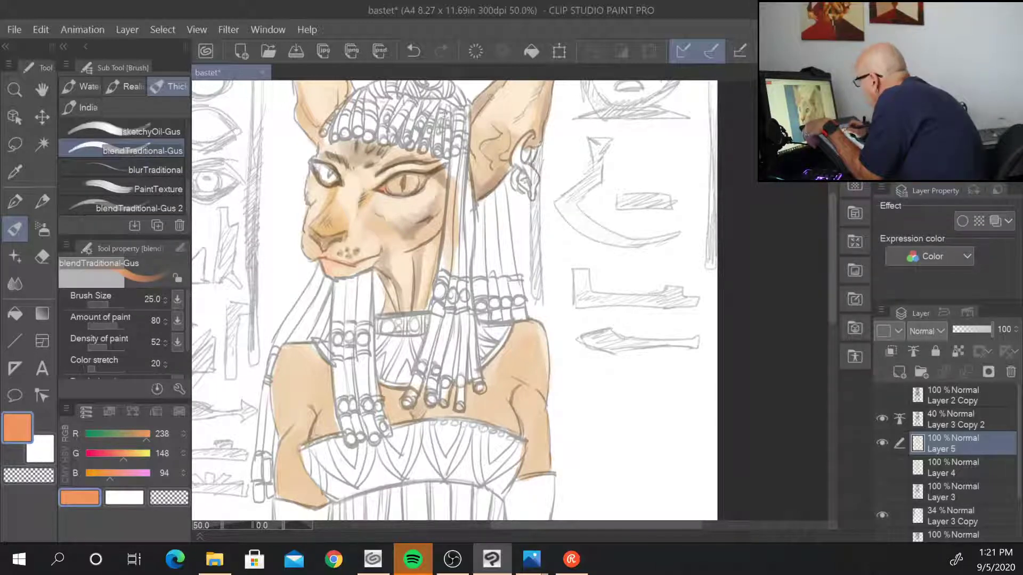
- Colour the inner folds of the right-hand ear peach-orange (RGB 255, 182, 138) at brush size 50
{"action": "left_click_drag", "start_coordinate": [952, 86], "coordinate": [938, 83]}
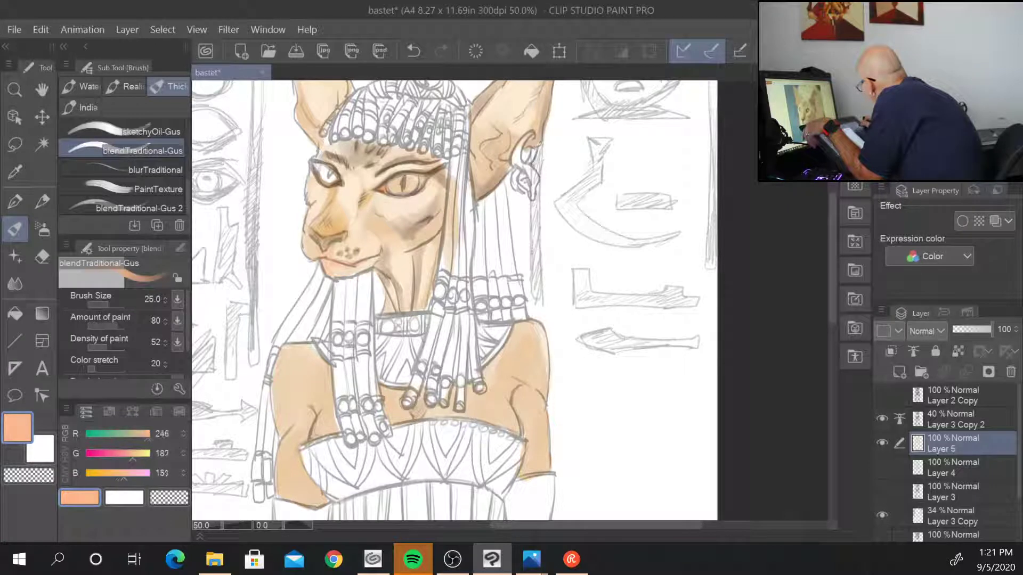
{"action": "key", "text": "["}
{"action": "key", "text": "]"}
{"action": "key", "text": "]"}
{"action": "key", "text": "]"}
{"action": "key", "text": "]"}
{"action": "key", "text": "]"}
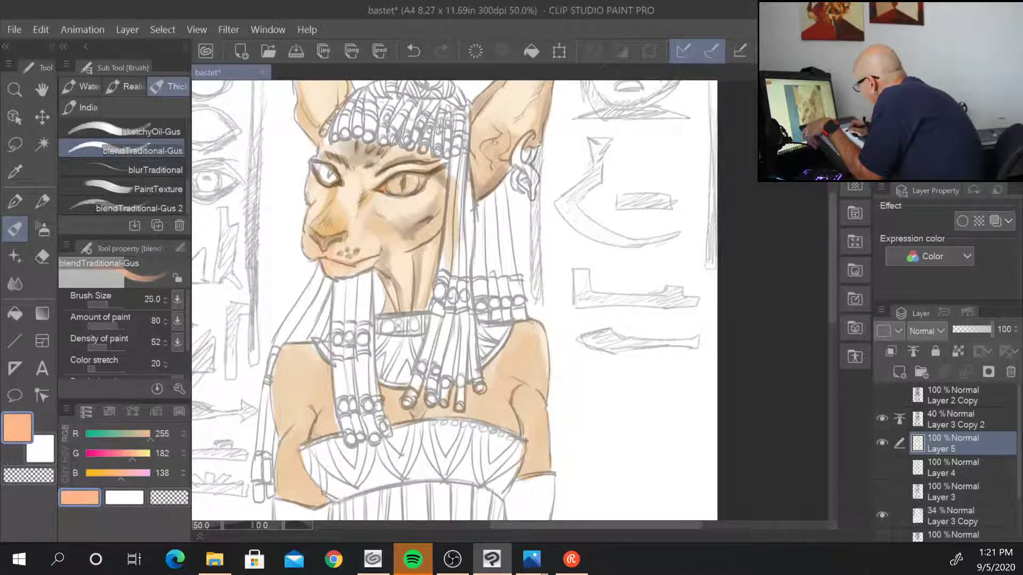
{"action": "mouse_move", "coordinate": [502, 132]}
{"action": "left_mouse_down"}
{"action": "mouse_move", "coordinate": [501, 142]}
{"action": "mouse_move", "coordinate": [487, 150]}
{"action": "mouse_move", "coordinate": [492, 164]}
{"action": "mouse_move", "coordinate": [497, 112]}
{"action": "mouse_move", "coordinate": [475, 150]}
{"action": "mouse_move", "coordinate": [482, 168]}
{"action": "left_mouse_up"}
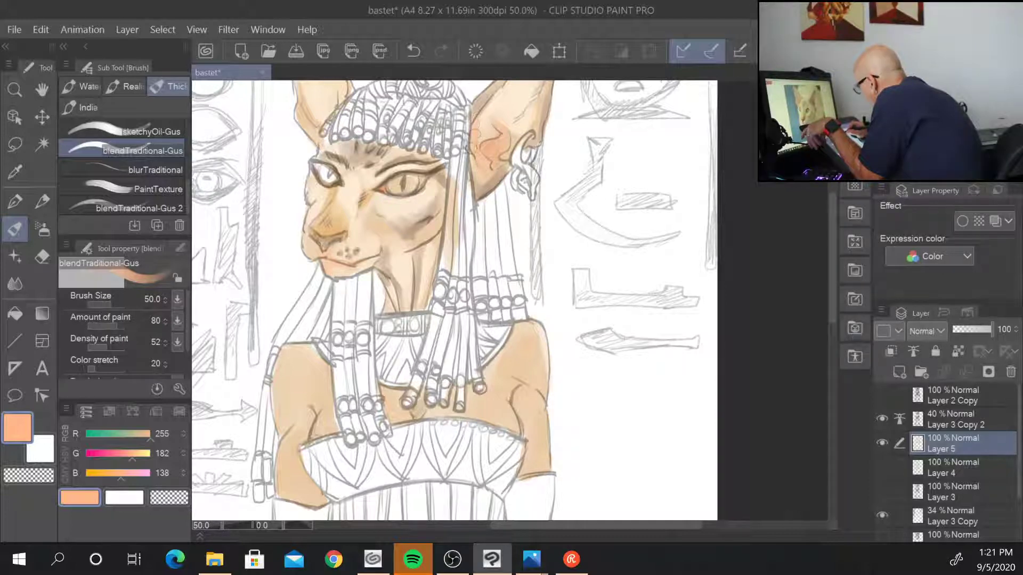
{"action": "left_click_drag", "start_coordinate": [481, 132], "coordinate": [476, 143]}
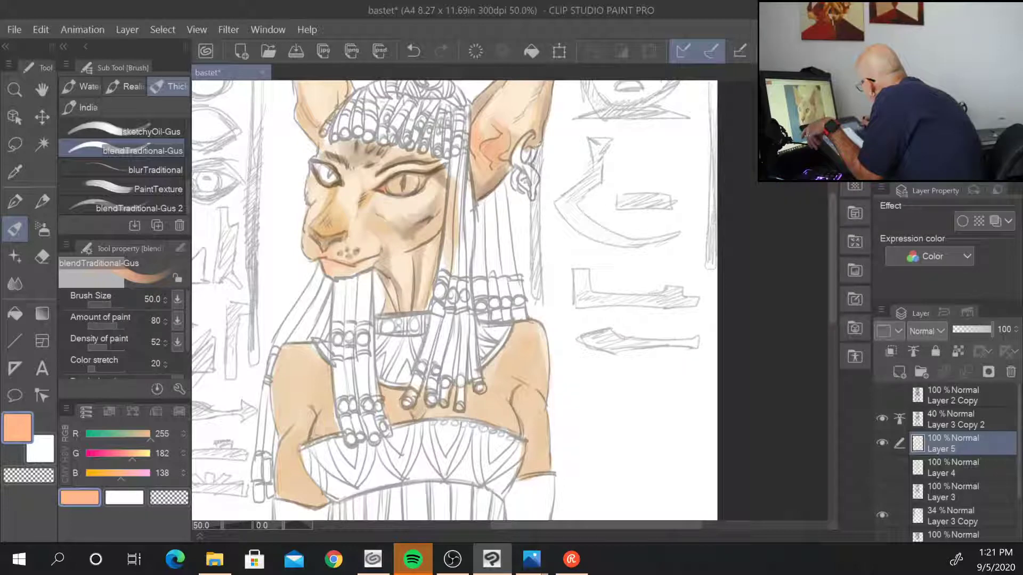
- Darken the tip of the nose and the nostrils with brown (RGB 145, 110, 89)
{"action": "left_click", "coordinate": [323, 233], "text": "alt"}
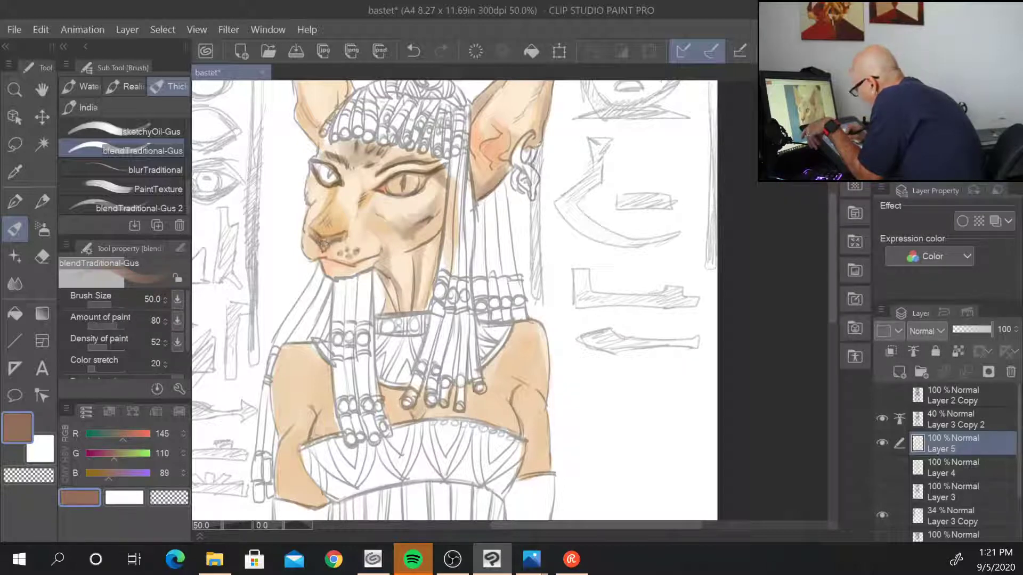
{"action": "mouse_move", "coordinate": [330, 229]}
{"action": "left_mouse_down"}
{"action": "mouse_move", "coordinate": [341, 234]}
{"action": "mouse_move", "coordinate": [322, 234]}
{"action": "left_mouse_up"}
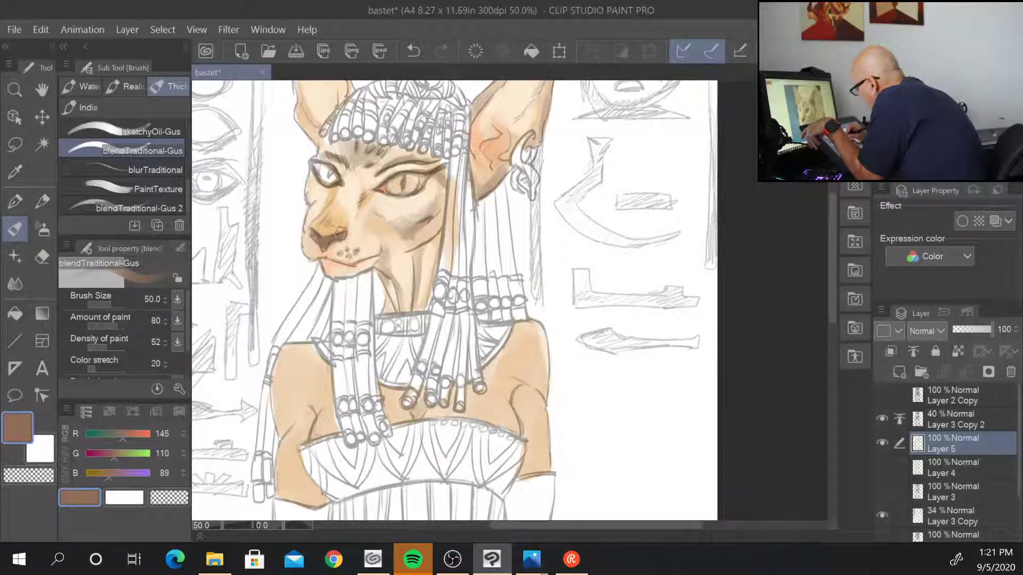
- Deepen the shading beside the muzzle and across the lower right-hand cheek with the same brown (RGB 145, 110, 89)
{"action": "left_click_drag", "start_coordinate": [351, 212], "coordinate": [349, 216]}
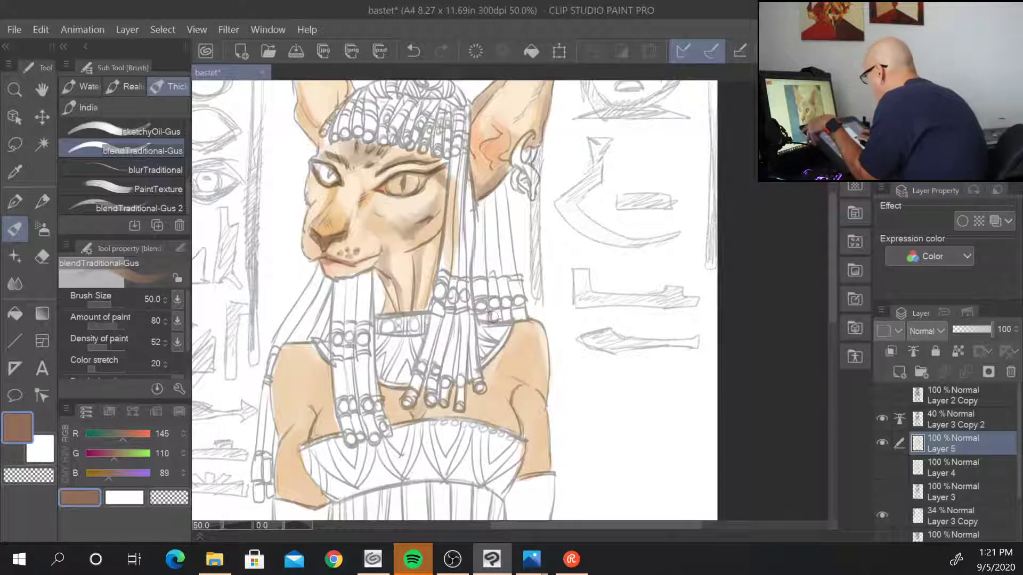
{"action": "scroll", "coordinate": [649, 500], "scroll_direction": "down", "scroll_amount": 1}
{"action": "scroll", "coordinate": [653, 500], "scroll_direction": "down", "scroll_amount": 1}
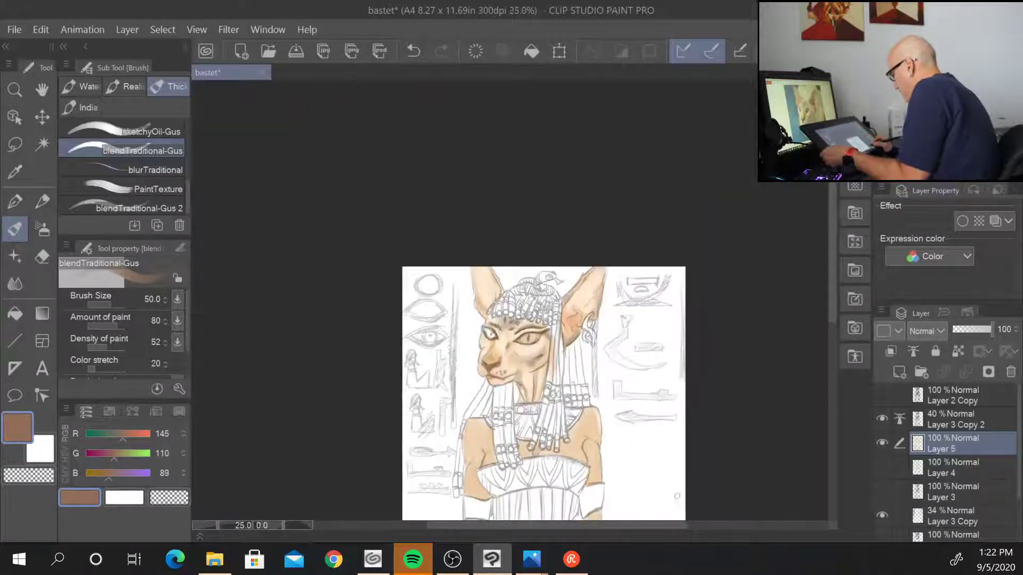
{"action": "scroll", "coordinate": [678, 498], "scroll_direction": "up", "scroll_amount": 2}
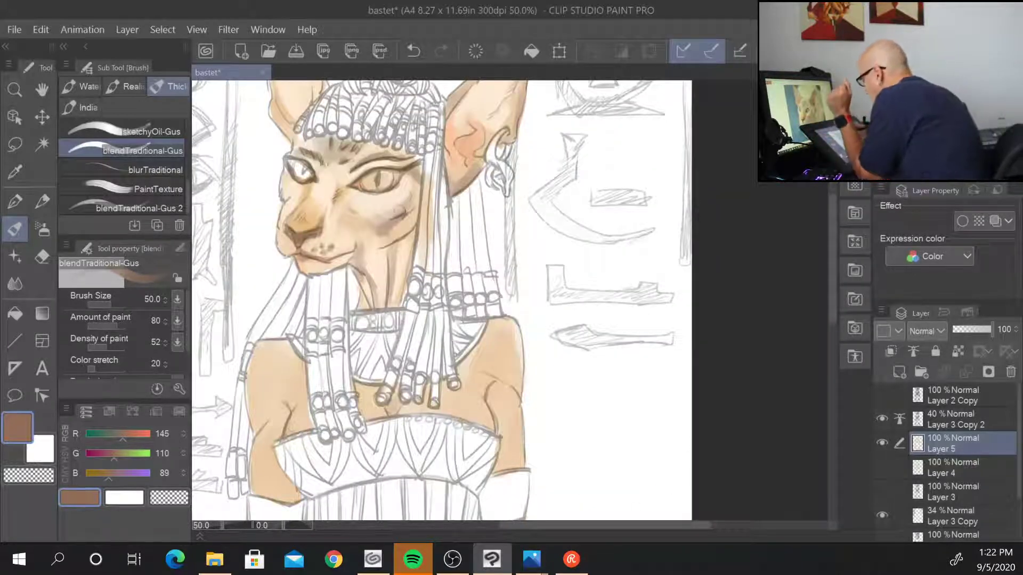
{"action": "mouse_move", "coordinate": [398, 228]}
{"action": "left_mouse_down"}
{"action": "mouse_move", "coordinate": [393, 251]}
{"action": "mouse_move", "coordinate": [376, 228]}
{"action": "left_mouse_up"}
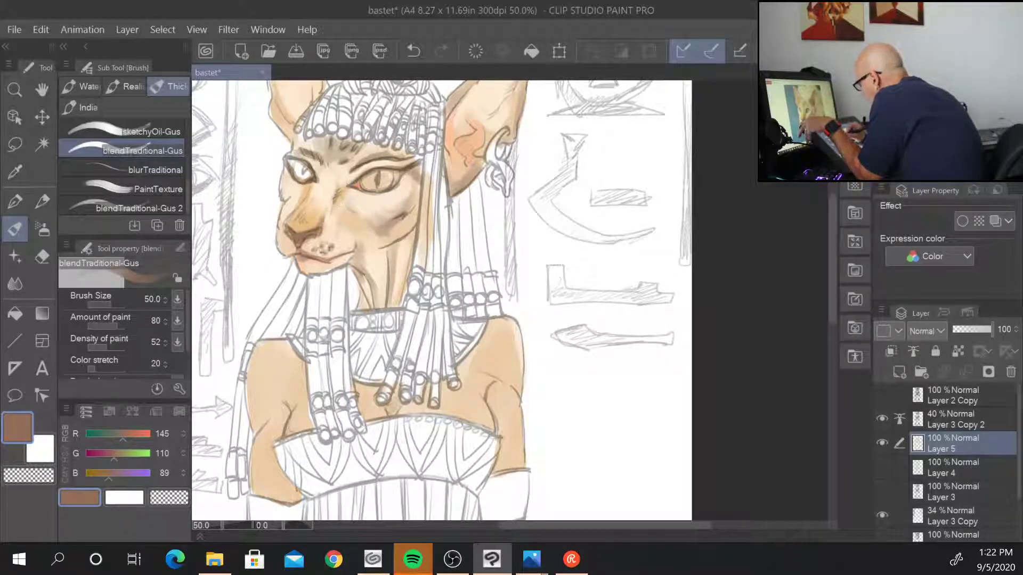
- Paint pale peach (RGB 255, 229, 213) and white highlights below the eyes, on the muzzle and along the face's front edge
{"action": "left_click", "coordinate": [341, 203], "text": "alt"}
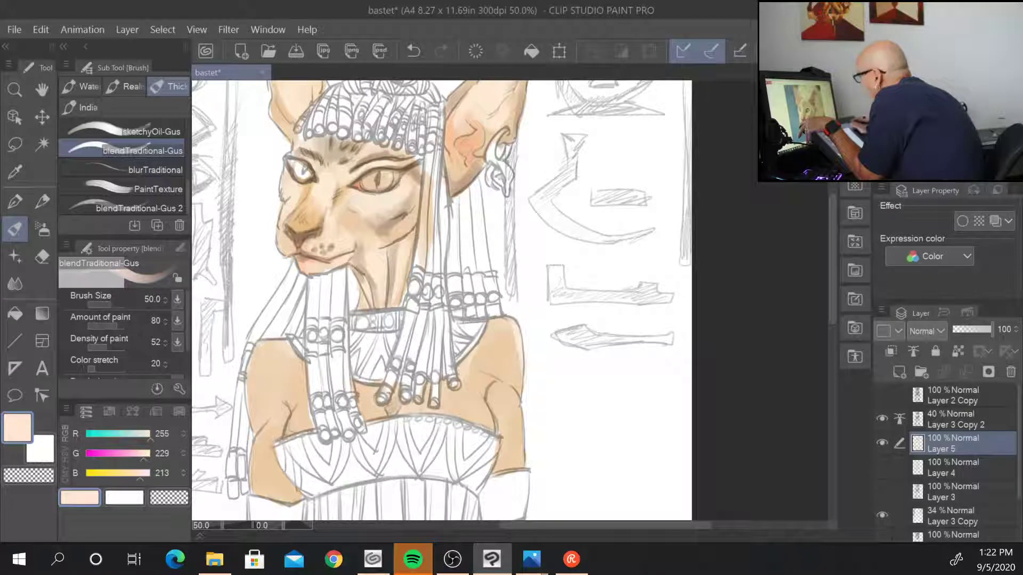
{"action": "left_click_drag", "start_coordinate": [394, 193], "coordinate": [394, 183]}
{"action": "left_click", "coordinate": [395, 184], "text": "alt"}
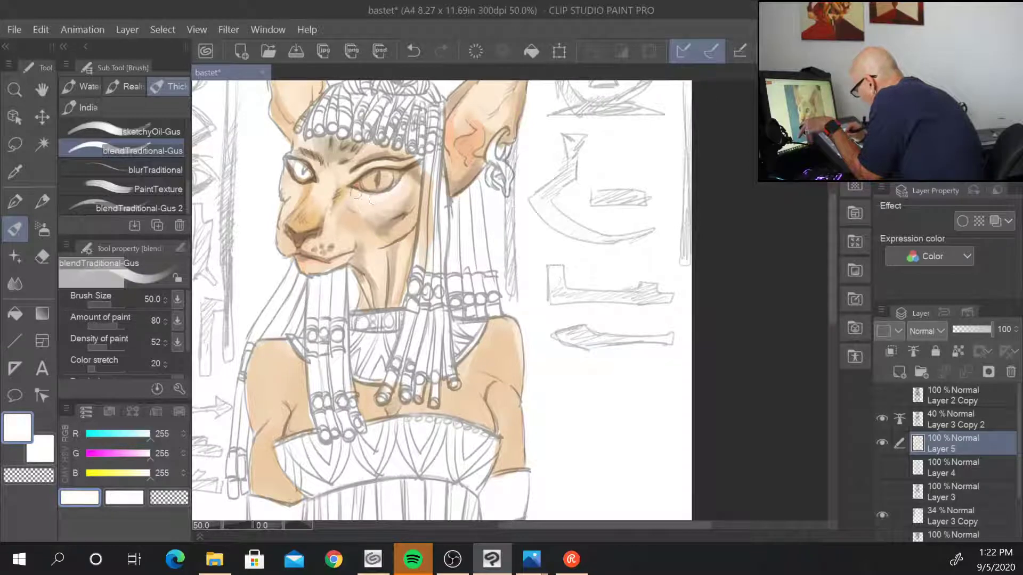
{"action": "mouse_move", "coordinate": [386, 197]}
{"action": "left_mouse_down"}
{"action": "mouse_move", "coordinate": [355, 204]}
{"action": "mouse_move", "coordinate": [375, 213]}
{"action": "mouse_move", "coordinate": [403, 180]}
{"action": "mouse_move", "coordinate": [391, 198]}
{"action": "mouse_move", "coordinate": [403, 180]}
{"action": "mouse_move", "coordinate": [355, 199]}
{"action": "mouse_move", "coordinate": [323, 195]}
{"action": "mouse_move", "coordinate": [324, 181]}
{"action": "mouse_move", "coordinate": [315, 193]}
{"action": "mouse_move", "coordinate": [318, 182]}
{"action": "mouse_move", "coordinate": [307, 220]}
{"action": "mouse_move", "coordinate": [315, 189]}
{"action": "left_mouse_up"}
{"action": "mouse_move", "coordinate": [324, 247]}
{"action": "left_mouse_down"}
{"action": "mouse_move", "coordinate": [309, 246]}
{"action": "mouse_move", "coordinate": [341, 226]}
{"action": "mouse_move", "coordinate": [344, 247]}
{"action": "mouse_move", "coordinate": [309, 267]}
{"action": "mouse_move", "coordinate": [355, 257]}
{"action": "left_mouse_up"}
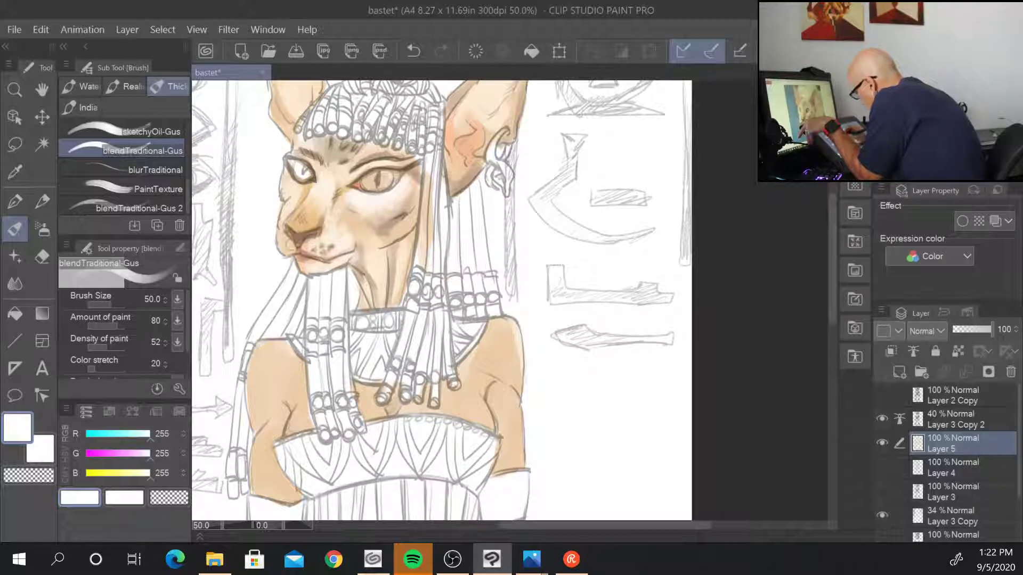
{"action": "mouse_move", "coordinate": [289, 244]}
{"action": "left_mouse_down"}
{"action": "mouse_move", "coordinate": [280, 236]}
{"action": "mouse_move", "coordinate": [286, 249]}
{"action": "mouse_move", "coordinate": [287, 177]}
{"action": "mouse_move", "coordinate": [286, 188]}
{"action": "left_mouse_up"}
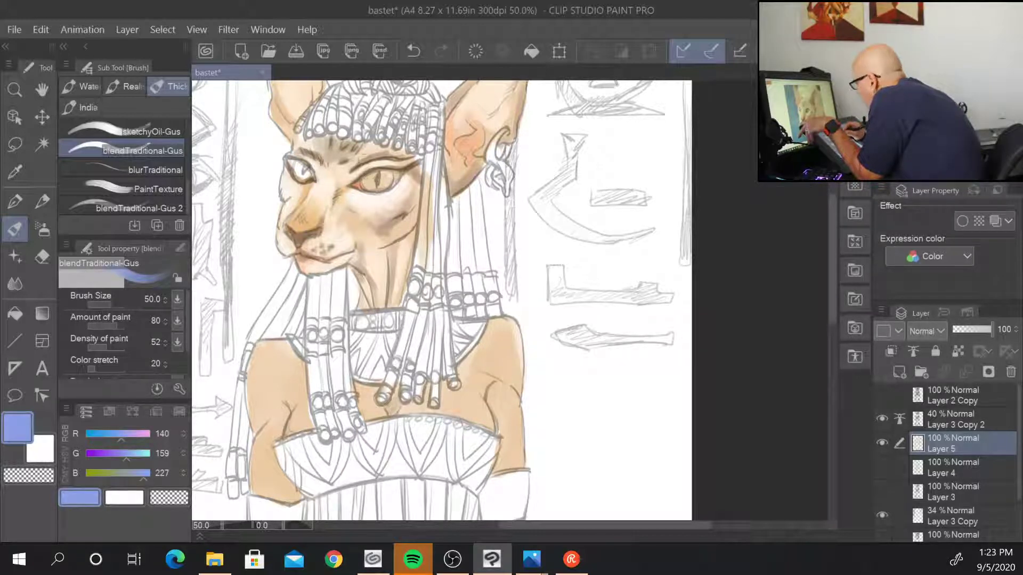
- Colour both irises blue (RGB 140, 159, 227) and shade their pupils and upper edges dark blue (RGB 61, 73, 116)
{"action": "mouse_move", "coordinate": [368, 180]}
{"action": "left_mouse_down"}
{"action": "mouse_move", "coordinate": [389, 180]}
{"action": "mouse_move", "coordinate": [368, 182]}
{"action": "left_mouse_up"}
{"action": "left_click_drag", "start_coordinate": [299, 167], "coordinate": [302, 171]}
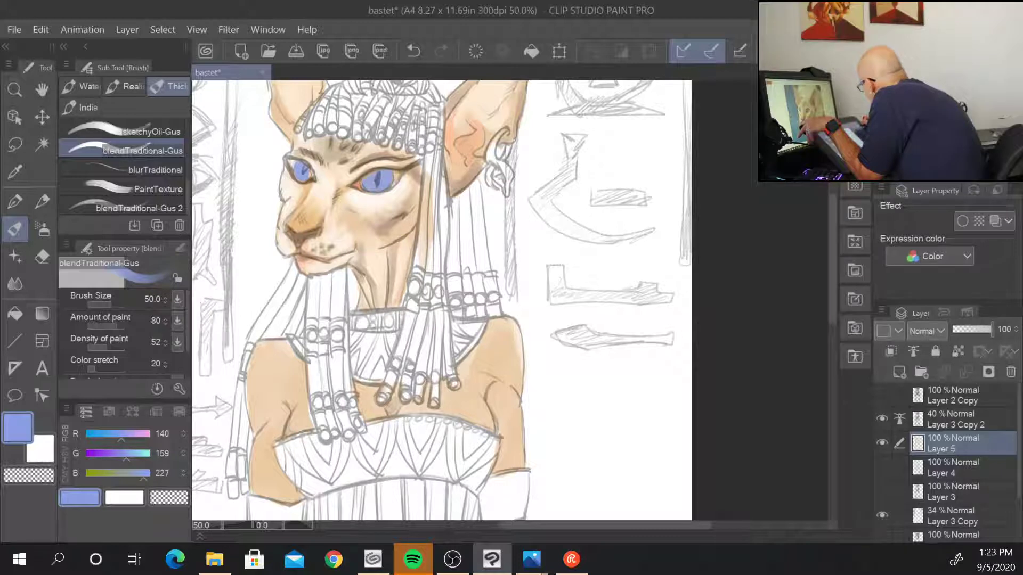
{"action": "left_click", "coordinate": [373, 177], "text": "alt"}
{"action": "left_click_drag", "start_coordinate": [369, 181], "coordinate": [367, 184]}
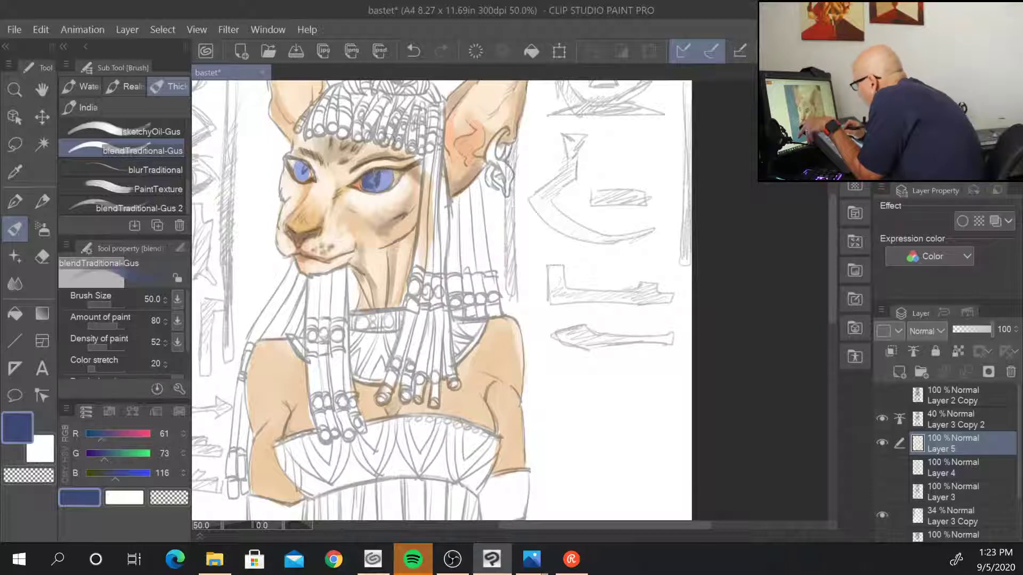
{"action": "mouse_move", "coordinate": [377, 170]}
{"action": "left_mouse_down"}
{"action": "mouse_move", "coordinate": [395, 170]}
{"action": "mouse_move", "coordinate": [379, 182]}
{"action": "mouse_move", "coordinate": [382, 166]}
{"action": "left_mouse_up"}
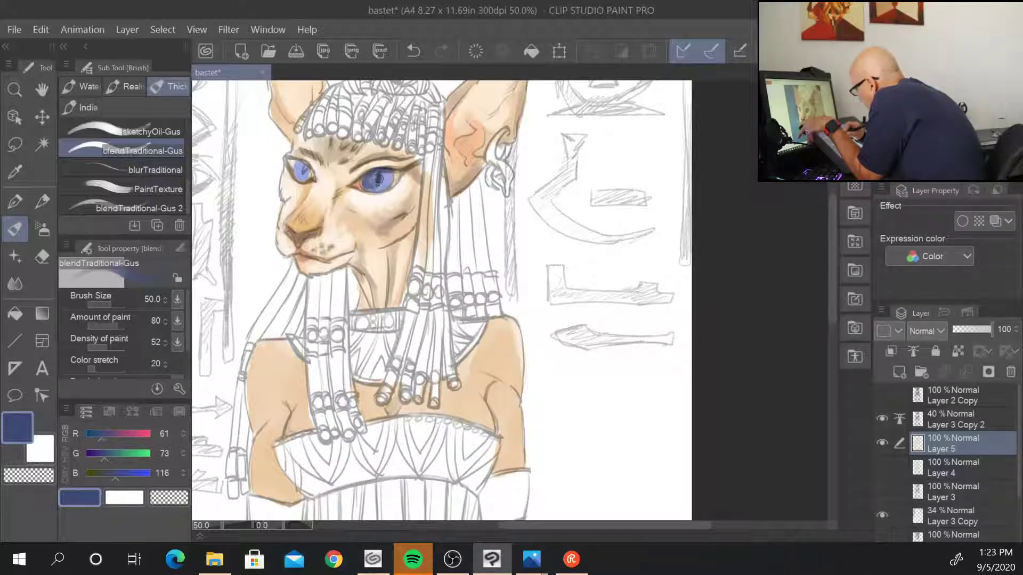
{"action": "mouse_move", "coordinate": [301, 162]}
{"action": "left_mouse_down"}
{"action": "mouse_move", "coordinate": [310, 169]}
{"action": "mouse_move", "coordinate": [292, 159]}
{"action": "mouse_move", "coordinate": [308, 176]}
{"action": "left_mouse_up"}
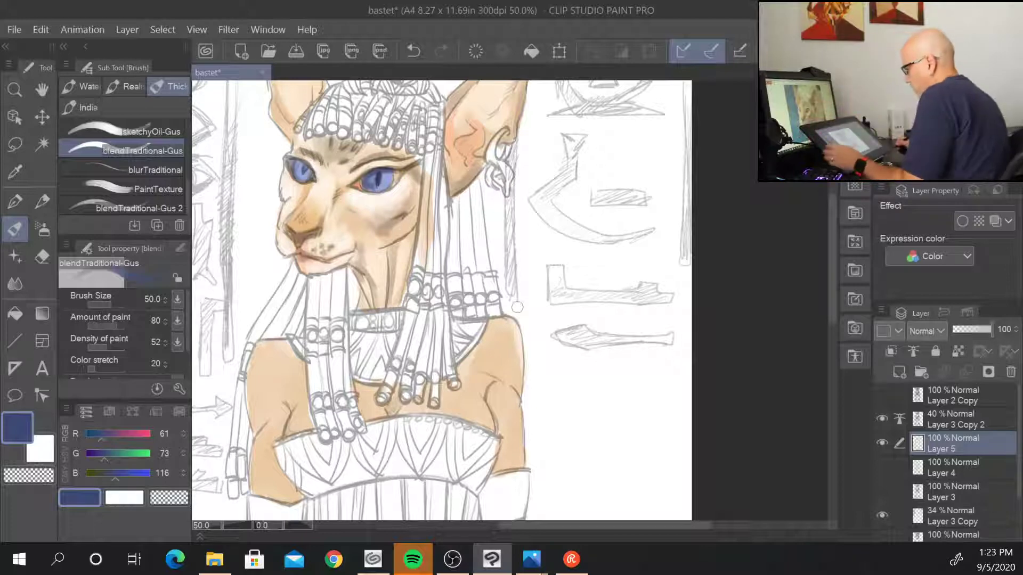
- Shade the inner folds of both ears with orange-brown (RGB 158, 80, 36) at brush size 40
{"action": "left_click", "coordinate": [497, 154], "text": "alt"}
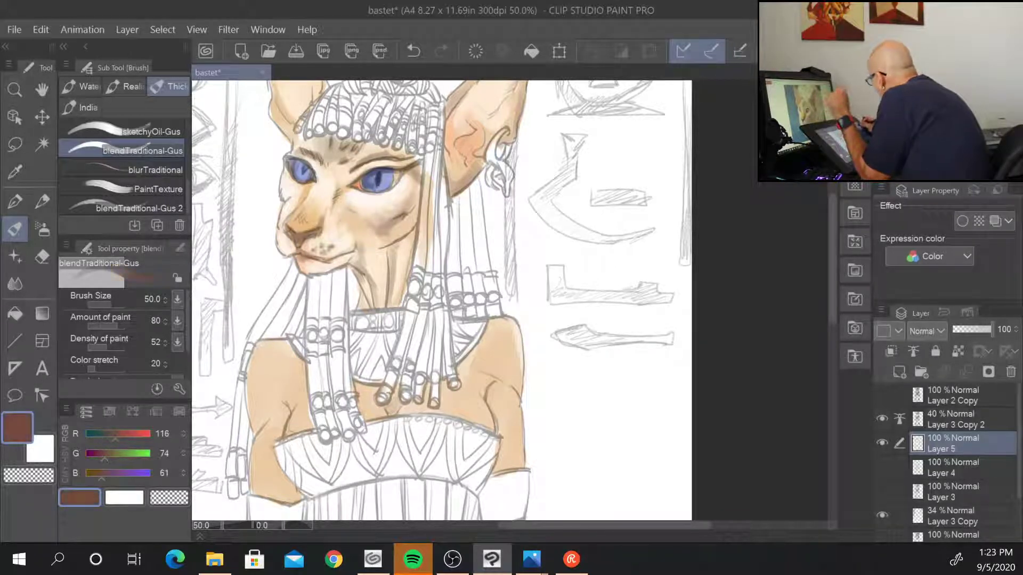
{"action": "left_click", "coordinate": [461, 141], "text": "alt"}
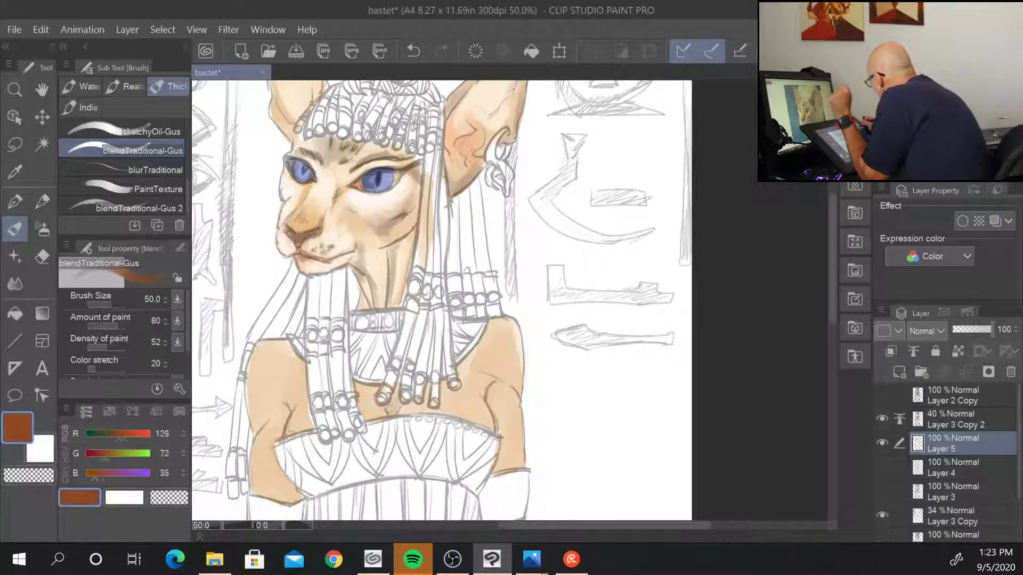
{"action": "key", "text": "bracketleft"}
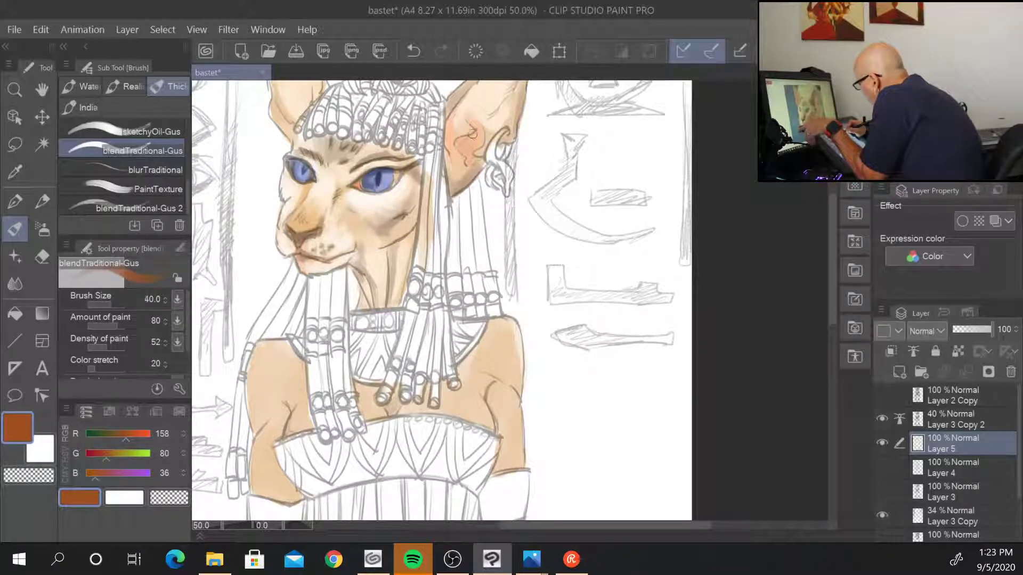
{"action": "left_click_drag", "start_coordinate": [462, 140], "coordinate": [463, 155]}
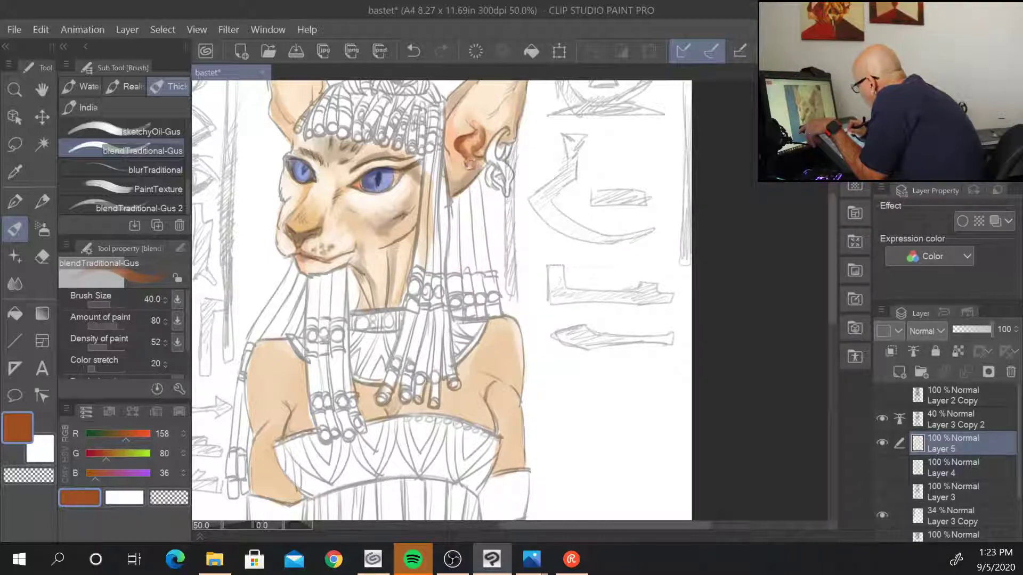
{"action": "mouse_move", "coordinate": [469, 166]}
{"action": "left_mouse_down"}
{"action": "mouse_move", "coordinate": [450, 95]}
{"action": "mouse_move", "coordinate": [463, 129]}
{"action": "mouse_move", "coordinate": [454, 155]}
{"action": "mouse_move", "coordinate": [447, 127]}
{"action": "mouse_move", "coordinate": [462, 102]}
{"action": "mouse_move", "coordinate": [456, 133]}
{"action": "left_mouse_up"}
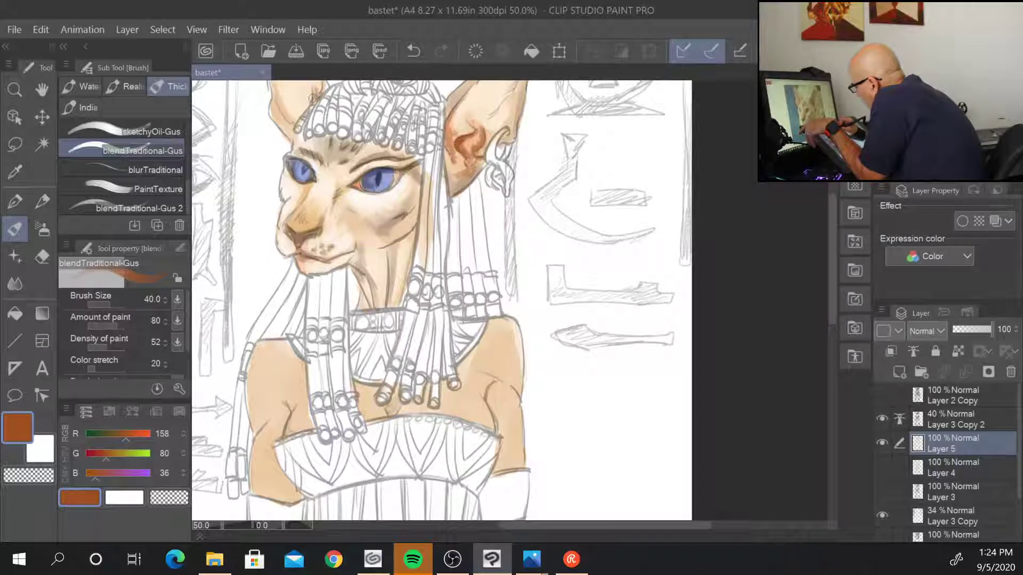
{"action": "mouse_move", "coordinate": [313, 97]}
{"action": "left_mouse_down"}
{"action": "mouse_move", "coordinate": [285, 112]}
{"action": "mouse_move", "coordinate": [280, 100]}
{"action": "mouse_move", "coordinate": [295, 113]}
{"action": "mouse_move", "coordinate": [279, 96]}
{"action": "left_mouse_up"}
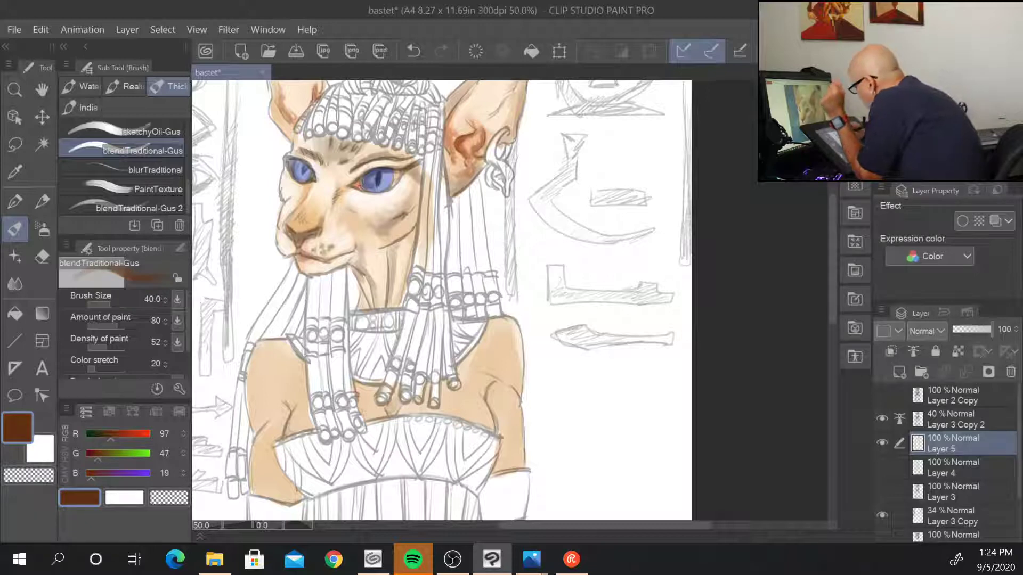
- Darken the rims of both eyes and the nostril area with dark brown (RGB 97, 47, 19)
{"action": "mouse_move", "coordinate": [356, 184]}
{"action": "left_mouse_down"}
{"action": "mouse_move", "coordinate": [406, 166]}
{"action": "mouse_move", "coordinate": [390, 185]}
{"action": "left_mouse_up"}
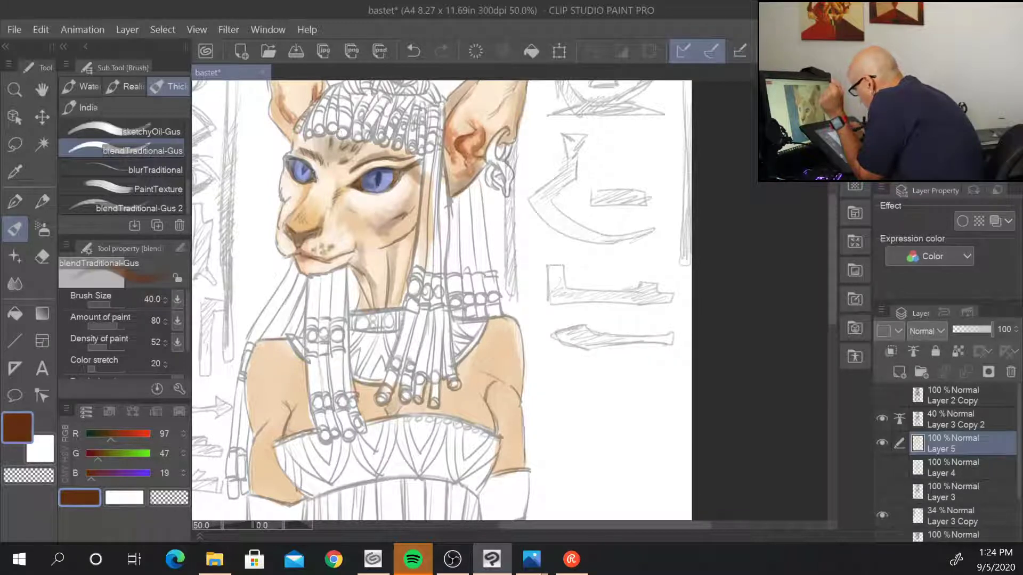
{"action": "mouse_move", "coordinate": [288, 156]}
{"action": "left_mouse_down"}
{"action": "mouse_move", "coordinate": [292, 177]}
{"action": "mouse_move", "coordinate": [304, 176]}
{"action": "left_mouse_up"}
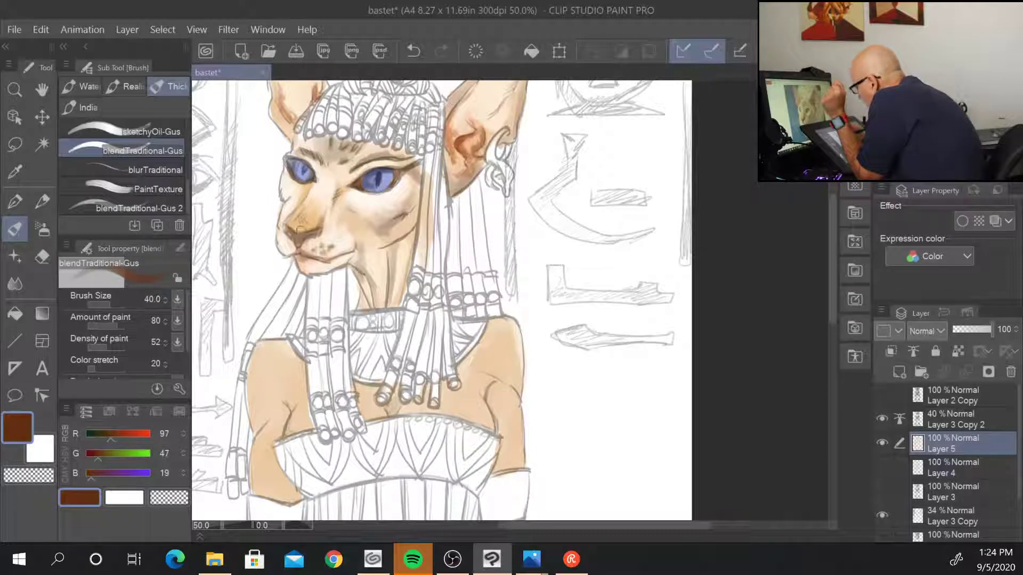
{"action": "left_click_drag", "start_coordinate": [288, 235], "coordinate": [298, 241]}
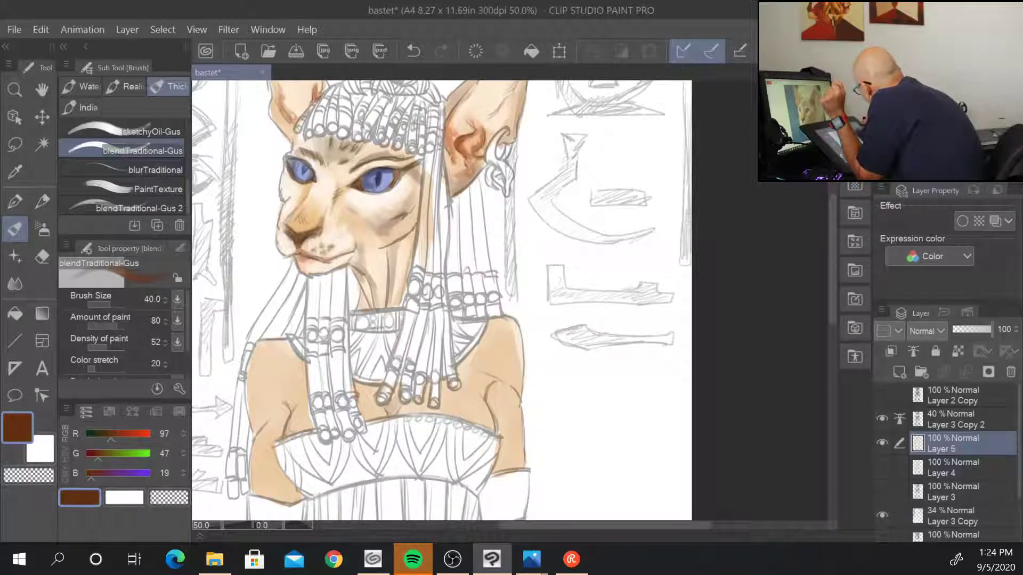
- Colour the nose tip and nostrils reddish brown (RGB 155, 67, 18) at brush size 25
{"action": "left_click", "coordinate": [303, 244], "text": "alt"}
{"action": "key", "text": "["}
{"action": "key", "text": "["}
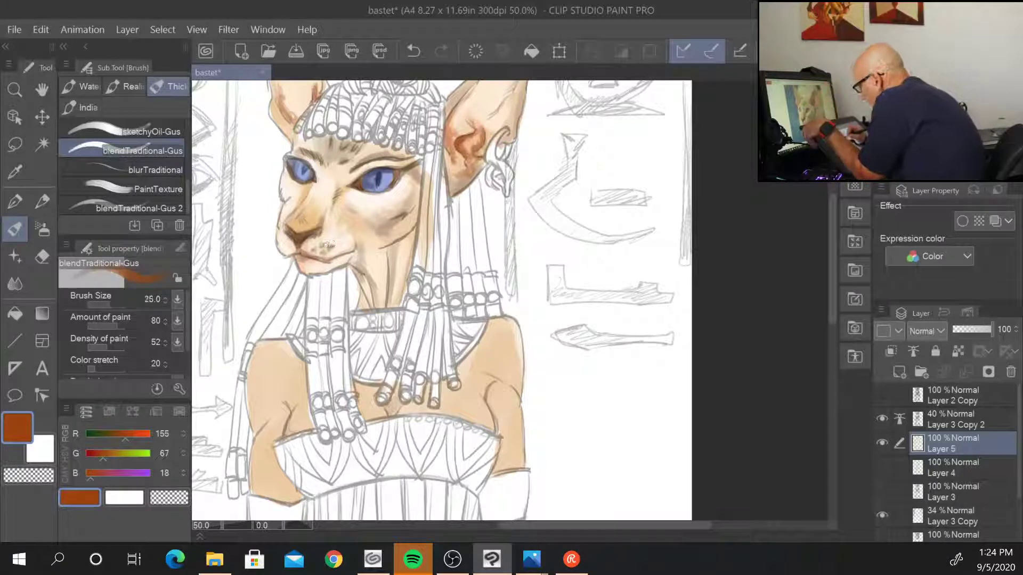
{"action": "left_click", "coordinate": [320, 243]}
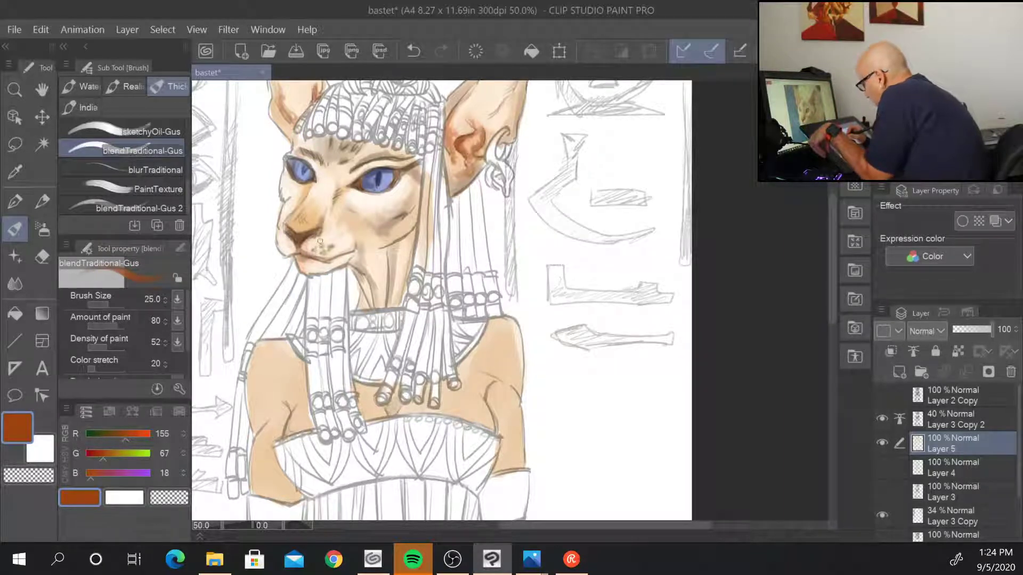
{"action": "scroll", "coordinate": [320, 244], "scroll_direction": "up", "scroll_amount": 3}
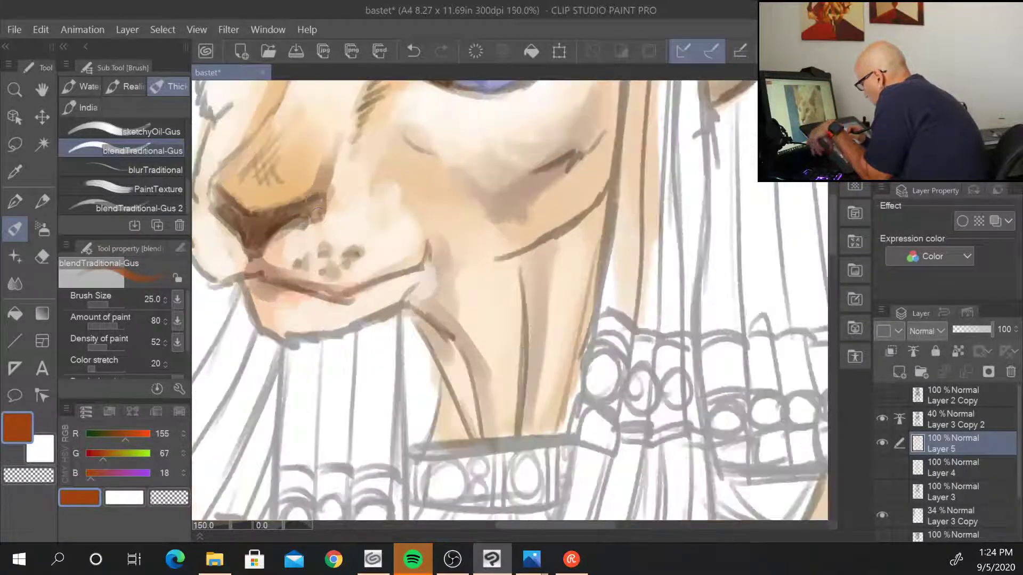
{"action": "mouse_move", "coordinate": [256, 232]}
{"action": "left_mouse_down"}
{"action": "mouse_move", "coordinate": [286, 216]}
{"action": "mouse_move", "coordinate": [253, 236]}
{"action": "mouse_move", "coordinate": [254, 219]}
{"action": "mouse_move", "coordinate": [258, 239]}
{"action": "mouse_move", "coordinate": [262, 224]}
{"action": "mouse_move", "coordinate": [317, 208]}
{"action": "mouse_move", "coordinate": [305, 226]}
{"action": "left_mouse_up"}
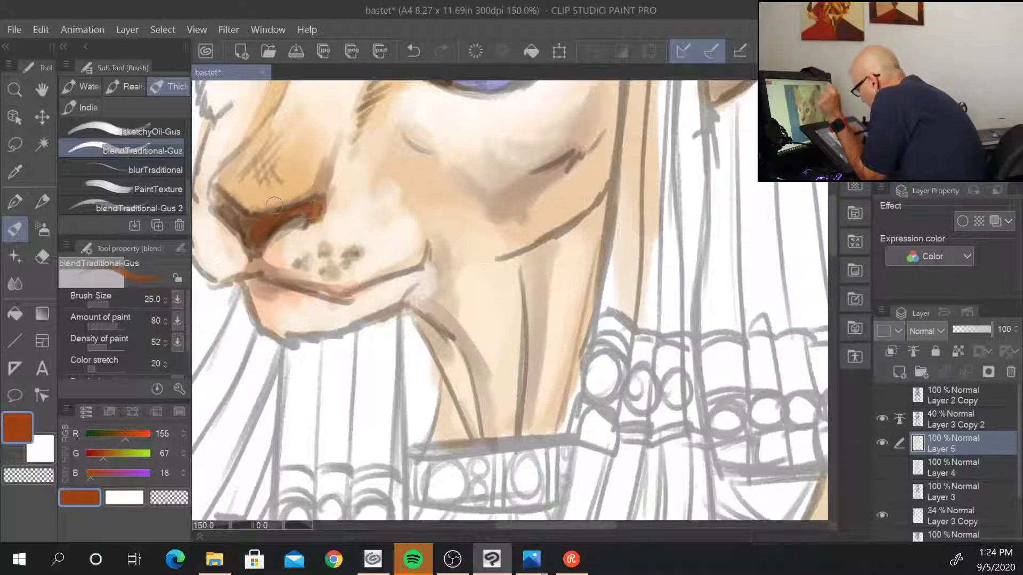
{"action": "mouse_move", "coordinate": [241, 213]}
{"action": "left_mouse_down"}
{"action": "mouse_move", "coordinate": [217, 196]}
{"action": "mouse_move", "coordinate": [218, 207]}
{"action": "left_mouse_up"}
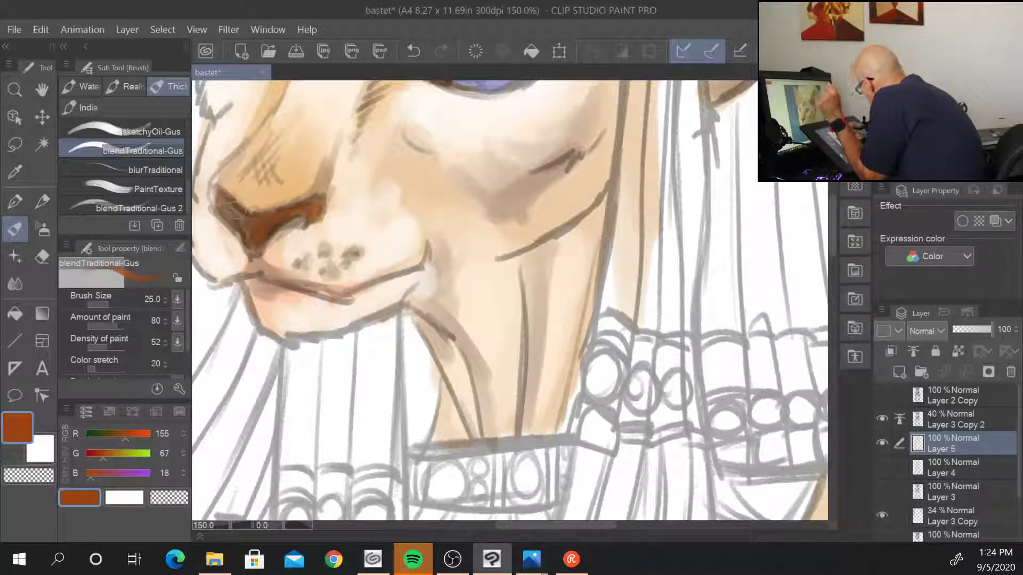
- Define the nostrils and the nose's outline with very dark brown (RGB 62, 26, 6) at brush size 12
{"action": "left_click", "coordinate": [237, 210], "text": "alt"}
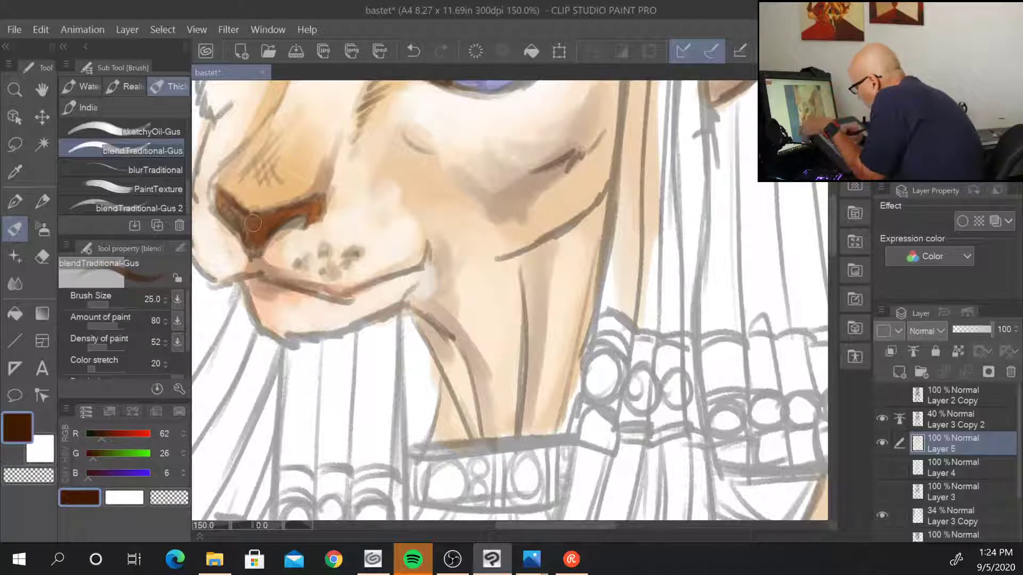
{"action": "key", "text": "["}
{"action": "key", "text": "bracketleft"}
{"action": "key", "text": "bracketleft"}
{"action": "key", "text": "bracketleft"}
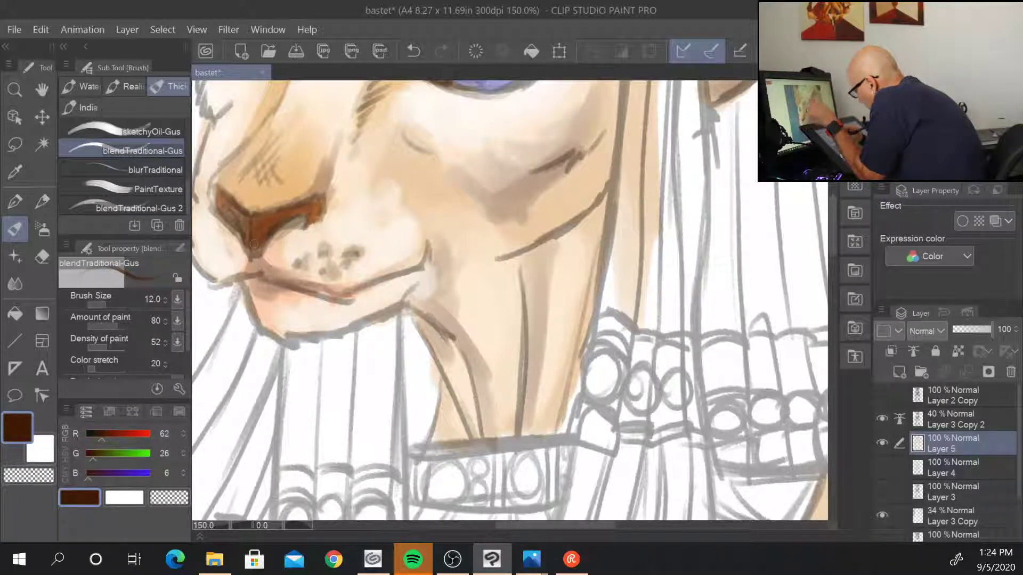
{"action": "left_click_drag", "start_coordinate": [258, 238], "coordinate": [250, 260]}
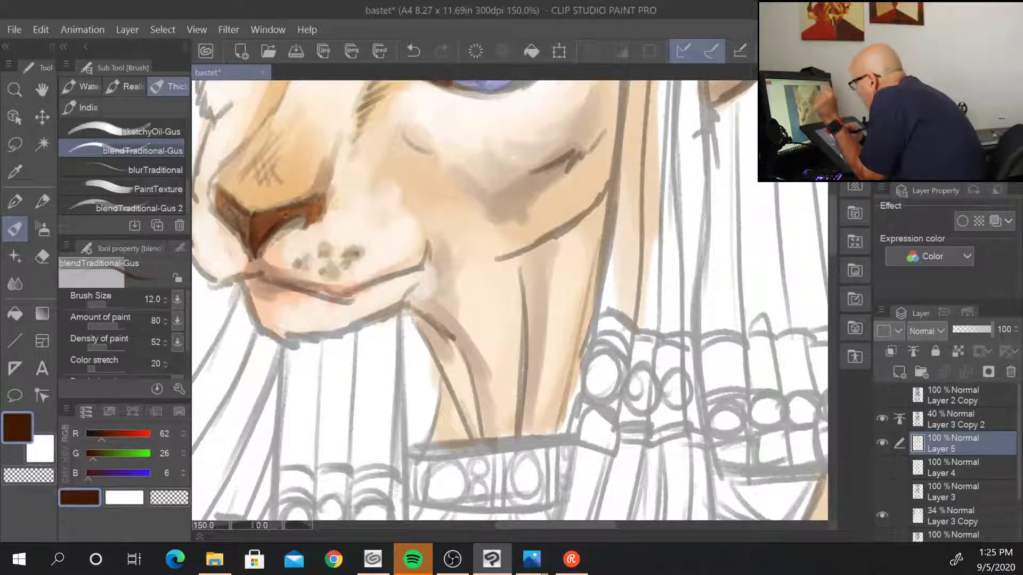
{"action": "mouse_move", "coordinate": [286, 217]}
{"action": "left_mouse_down"}
{"action": "mouse_move", "coordinate": [306, 219]}
{"action": "mouse_move", "coordinate": [279, 229]}
{"action": "mouse_move", "coordinate": [288, 218]}
{"action": "mouse_move", "coordinate": [320, 218]}
{"action": "mouse_move", "coordinate": [309, 219]}
{"action": "left_mouse_up"}
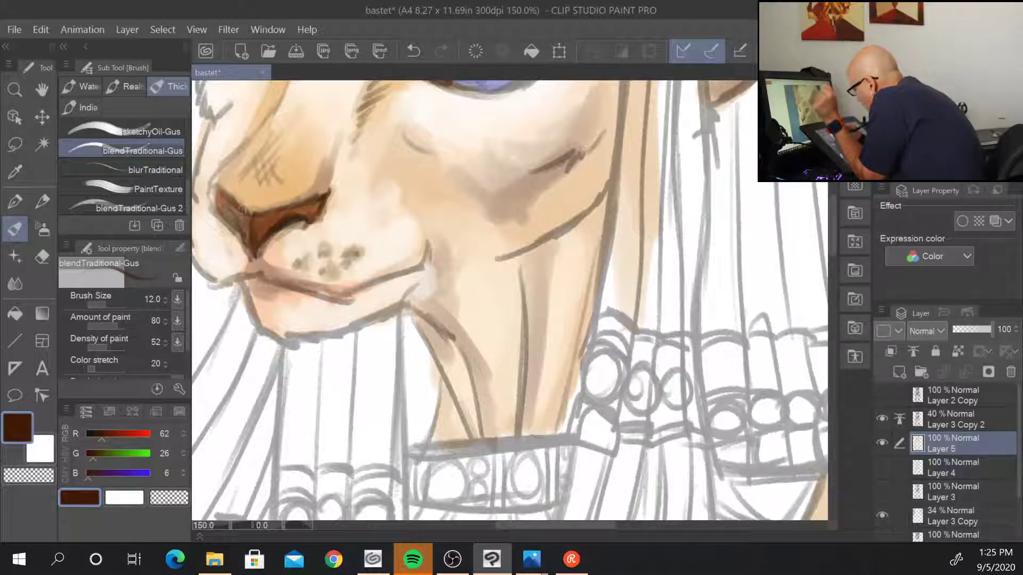
{"action": "mouse_move", "coordinate": [244, 210]}
{"action": "left_mouse_down"}
{"action": "mouse_move", "coordinate": [216, 185]}
{"action": "mouse_move", "coordinate": [216, 207]}
{"action": "mouse_move", "coordinate": [243, 234]}
{"action": "left_mouse_up"}
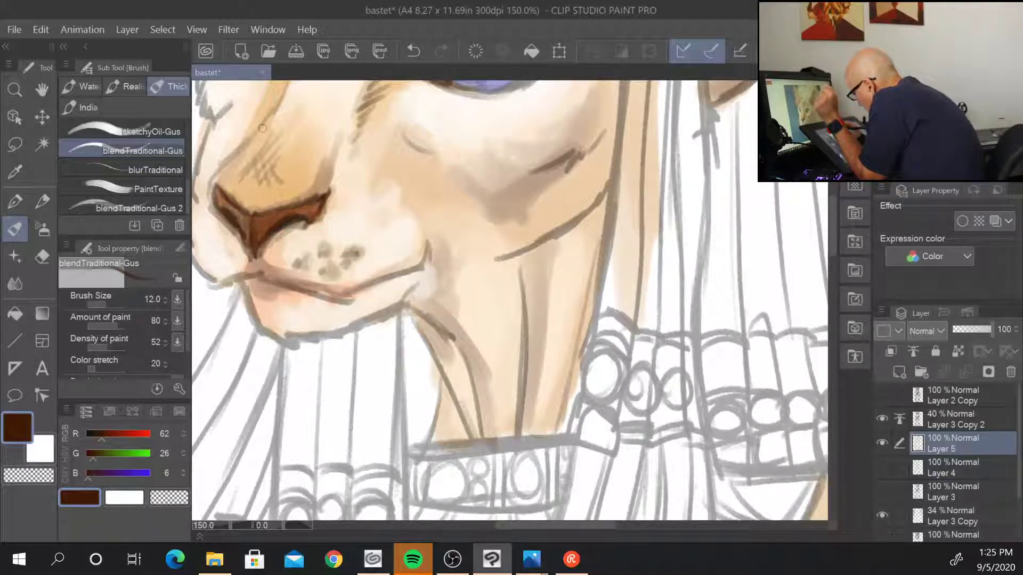
{"action": "mouse_move", "coordinate": [216, 186]}
{"action": "left_mouse_down"}
{"action": "mouse_move", "coordinate": [258, 215]}
{"action": "mouse_move", "coordinate": [252, 227]}
{"action": "mouse_move", "coordinate": [249, 216]}
{"action": "left_mouse_up"}
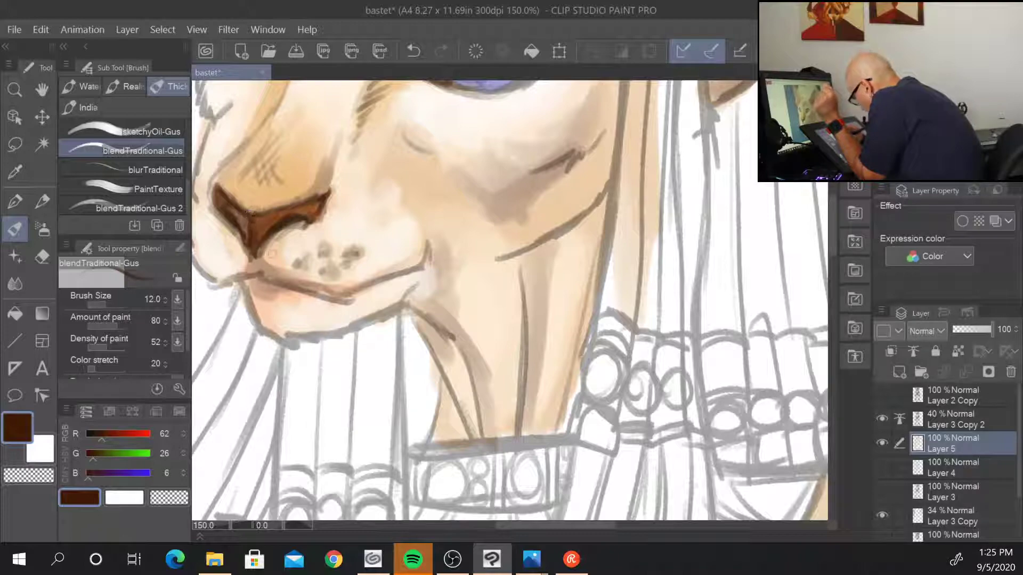
- Darken the mouth line below the whisker spots with the same very dark brown
{"action": "key", "text": "ctrl+minus"}
{"action": "key", "text": "ctrl+minus"}
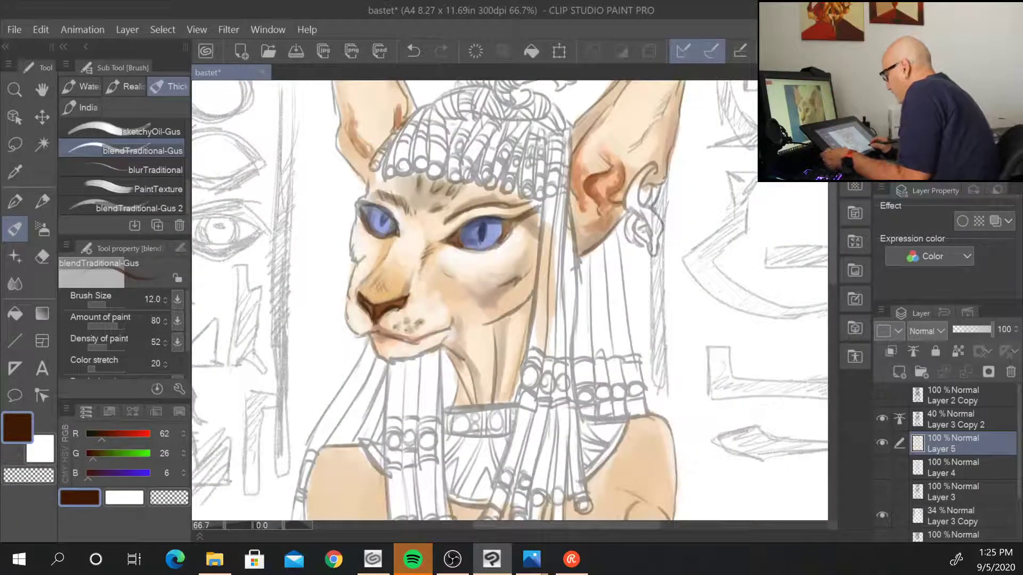
{"action": "key", "text": "ctrl+plus"}
{"action": "key", "text": "ctrl+minus"}
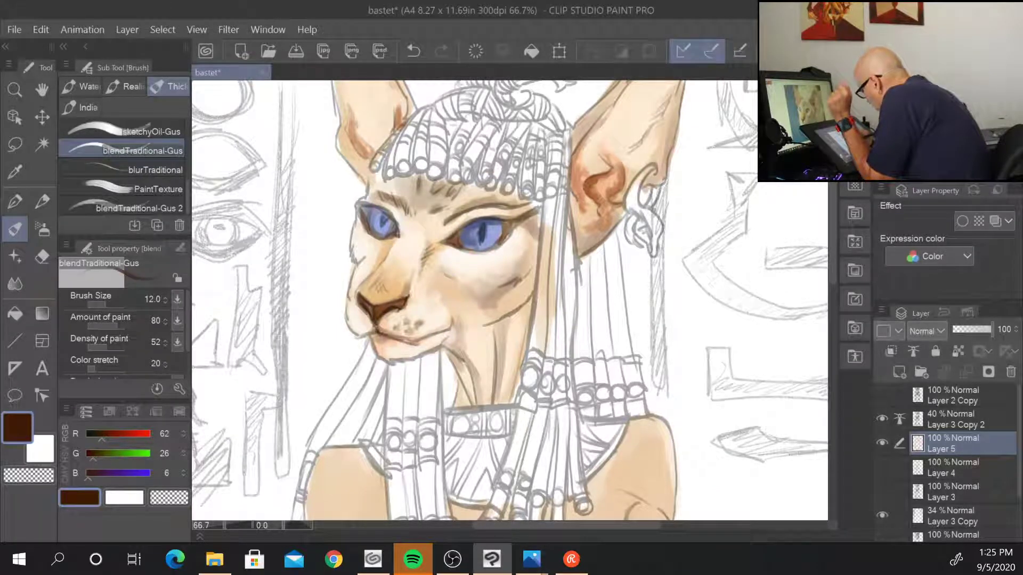
{"action": "left_click_drag", "start_coordinate": [400, 340], "coordinate": [408, 345]}
{"action": "left_click", "coordinate": [404, 339]}
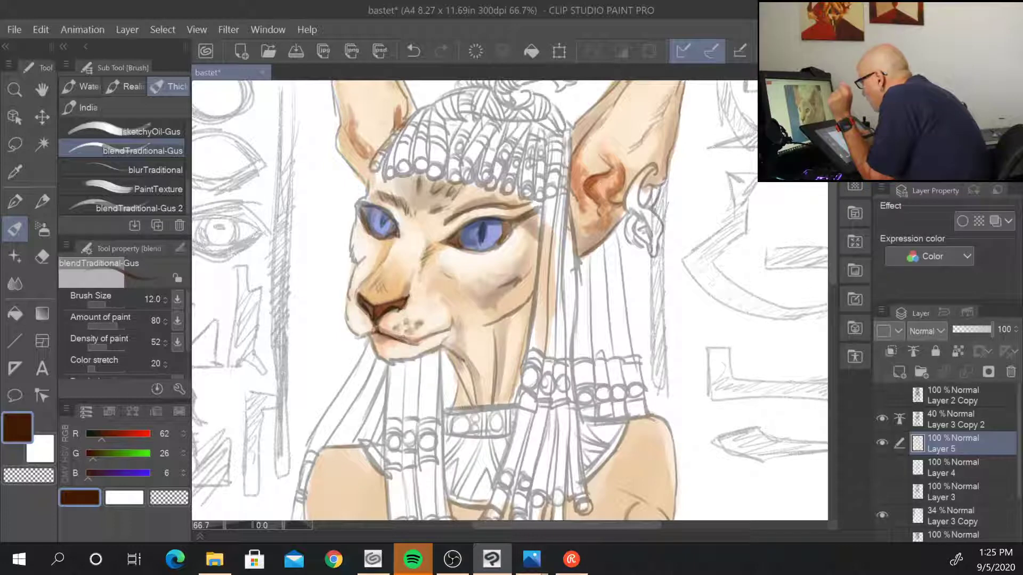
- Shade the nose bridge and snout with brown sampled from the face (RGB 145, 118, 85) at brush size 12
{"action": "left_click", "coordinate": [396, 331]}
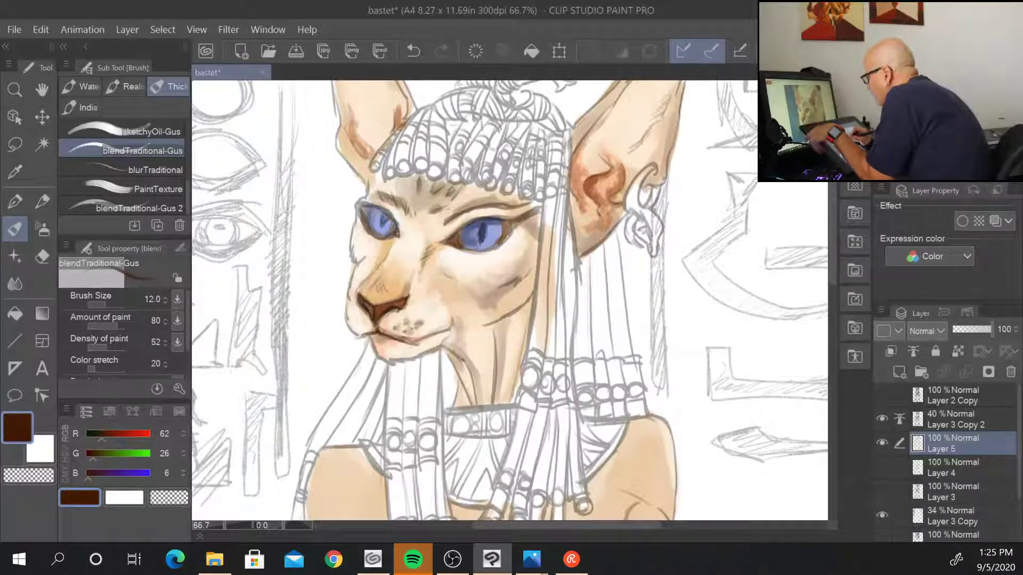
{"action": "left_click", "coordinate": [373, 287], "text": "alt"}
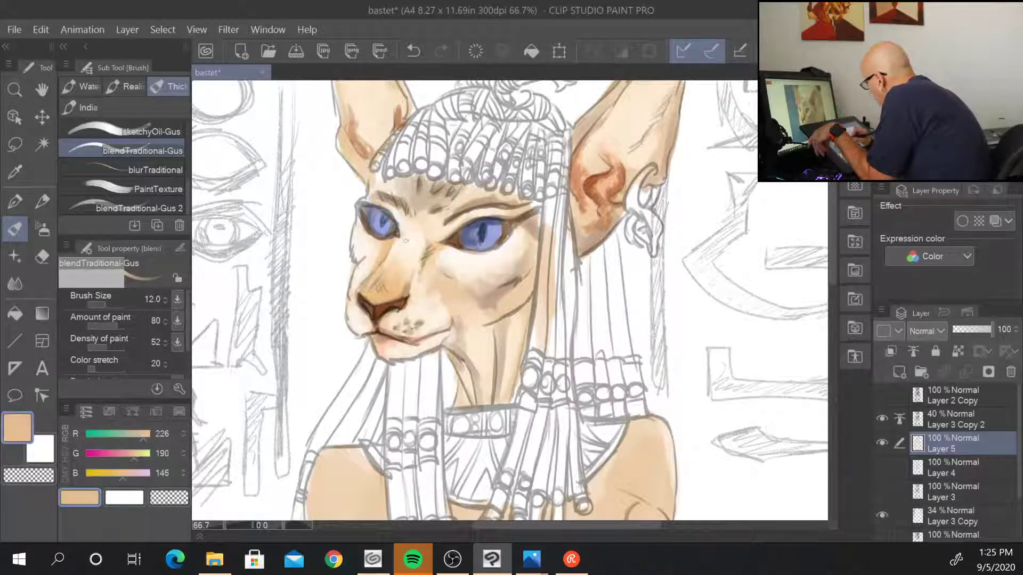
{"action": "left_click", "coordinate": [372, 276], "text": "alt"}
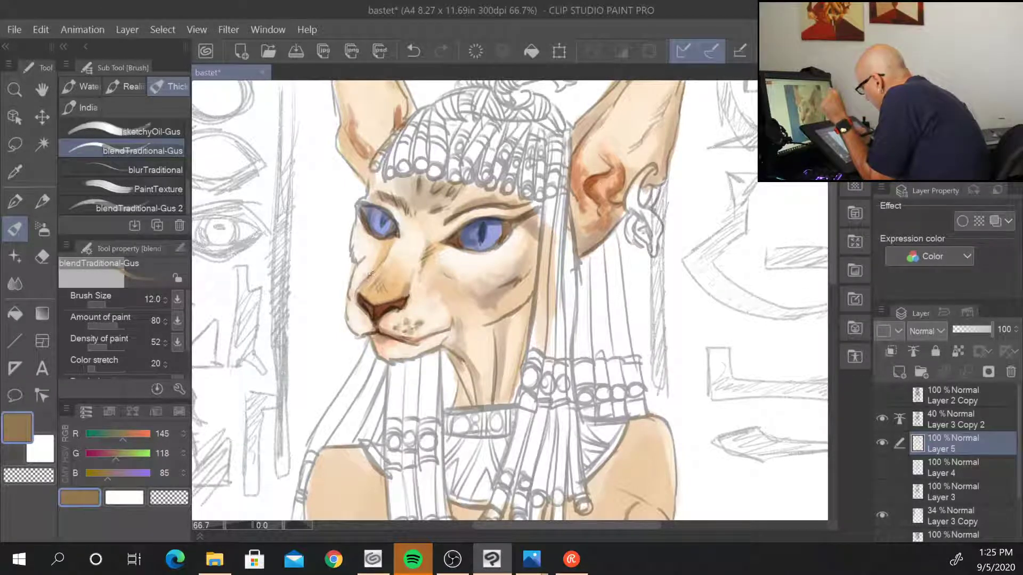
{"action": "left_click_drag", "start_coordinate": [378, 265], "coordinate": [369, 273]}
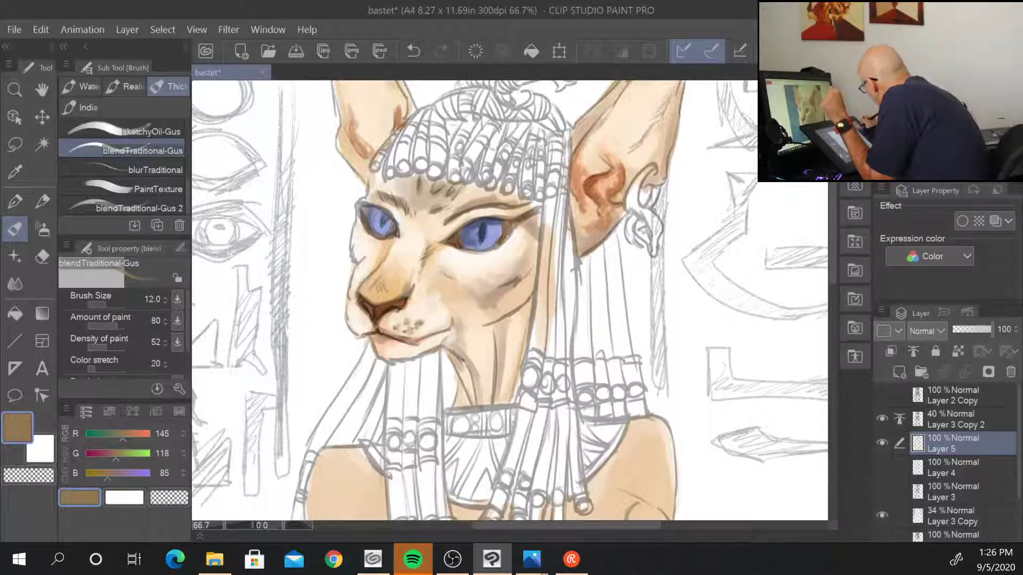
- Dot additional whisker spots on the muzzle with dark brown (RGB 89, 65, 35)
{"action": "left_click", "coordinate": [376, 306], "text": "alt"}
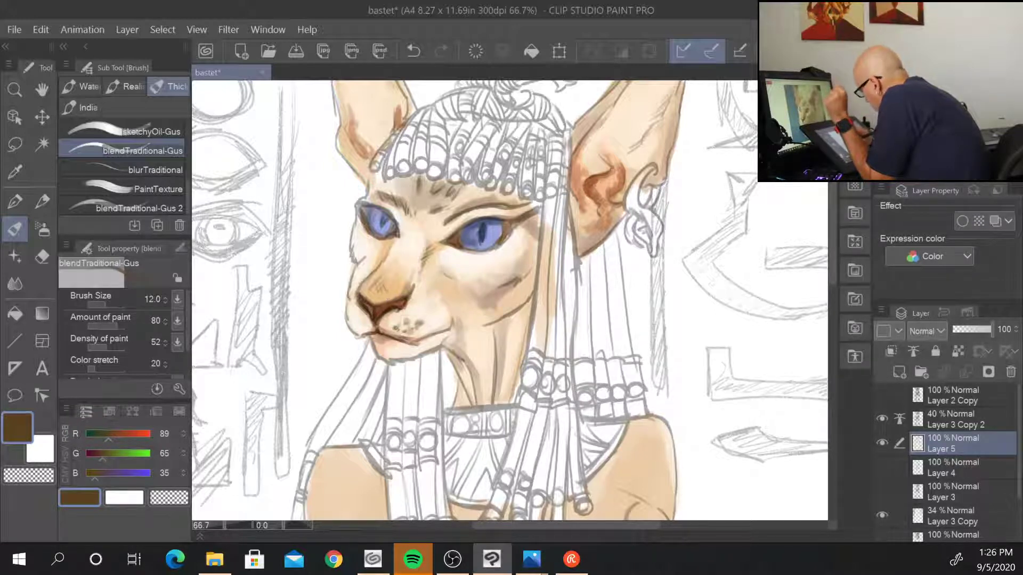
{"action": "left_click", "coordinate": [429, 318]}
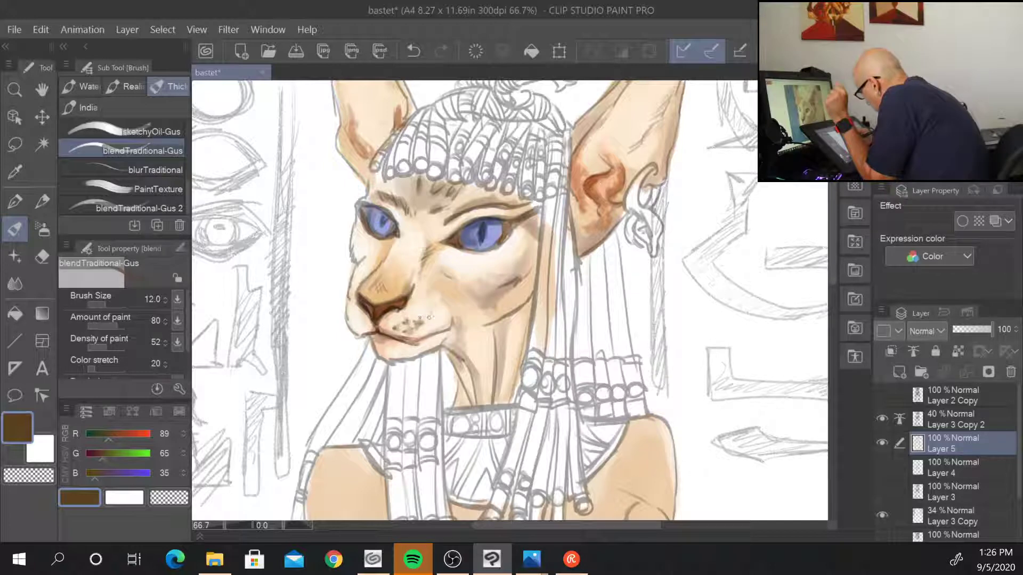
{"action": "left_click", "coordinate": [436, 318]}
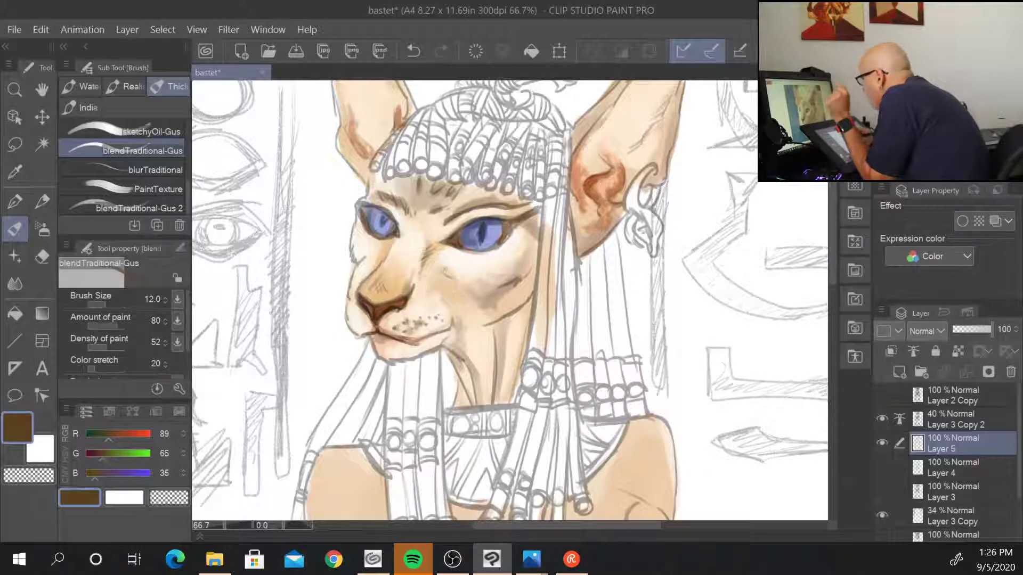
- Strengthen the eye outlines and the brow lines above both eyes with the dark brown
{"action": "mouse_move", "coordinate": [465, 252]}
{"action": "left_mouse_down"}
{"action": "mouse_move", "coordinate": [491, 253]}
{"action": "mouse_move", "coordinate": [510, 229]}
{"action": "left_mouse_up"}
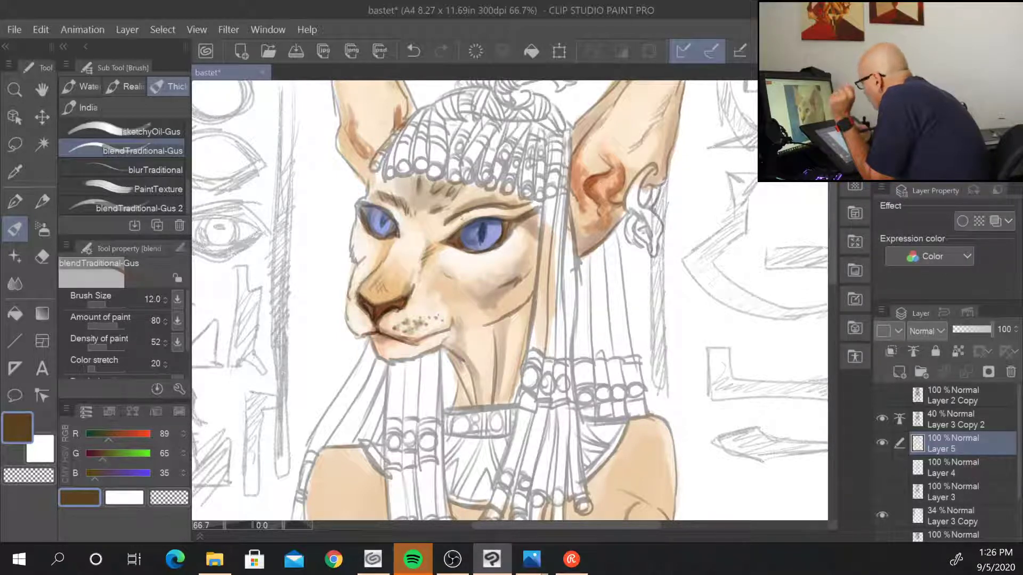
{"action": "mouse_move", "coordinate": [463, 226]}
{"action": "left_mouse_down"}
{"action": "mouse_move", "coordinate": [485, 215]}
{"action": "mouse_move", "coordinate": [453, 234]}
{"action": "left_mouse_up"}
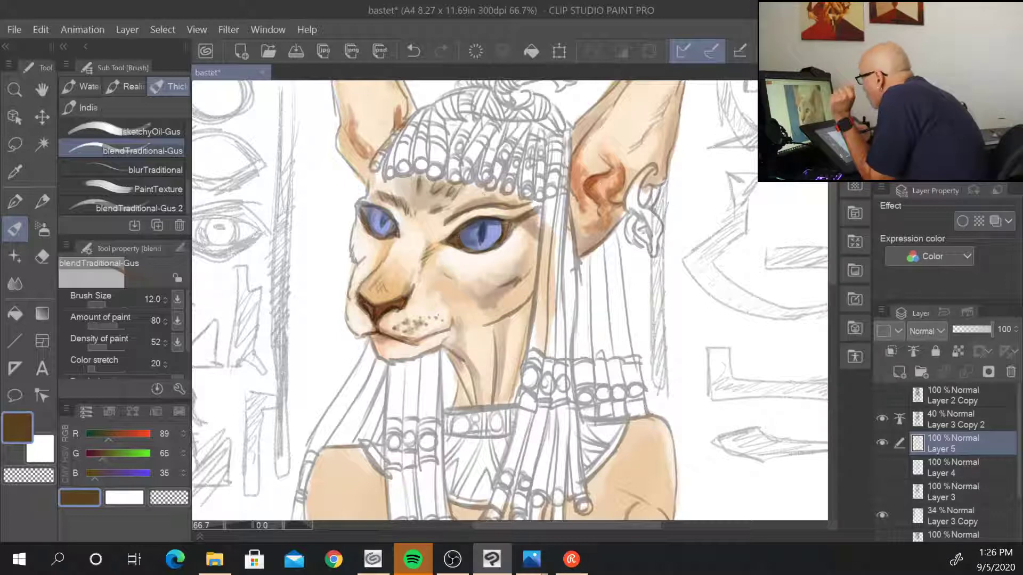
{"action": "mouse_move", "coordinate": [449, 220]}
{"action": "left_mouse_down"}
{"action": "mouse_move", "coordinate": [461, 208]}
{"action": "mouse_move", "coordinate": [518, 202]}
{"action": "mouse_move", "coordinate": [541, 205]}
{"action": "mouse_move", "coordinate": [534, 216]}
{"action": "left_mouse_up"}
{"action": "left_click_drag", "start_coordinate": [510, 234], "coordinate": [538, 211]}
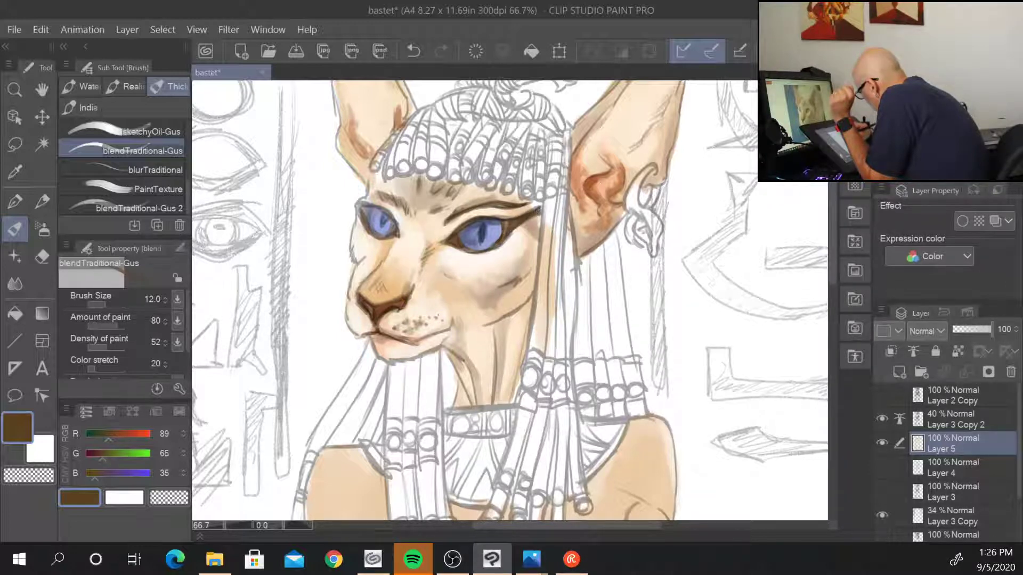
{"action": "mouse_move", "coordinate": [358, 198]}
{"action": "left_mouse_down"}
{"action": "mouse_move", "coordinate": [360, 215]}
{"action": "mouse_move", "coordinate": [367, 186]}
{"action": "mouse_move", "coordinate": [407, 213]}
{"action": "left_mouse_up"}
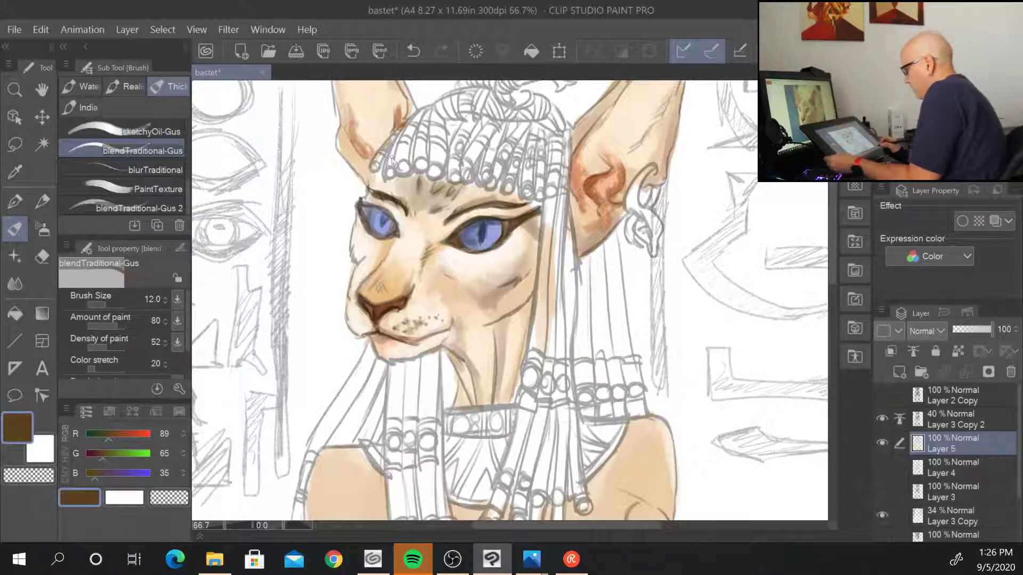
- Darken the mouth line, add more whisker spots and edge the chin with short dark brown strokes
{"action": "scroll", "coordinate": [392, 159], "scroll_direction": "down", "scroll_amount": 4}
{"action": "scroll", "coordinate": [392, 158], "scroll_direction": "up", "scroll_amount": 3}
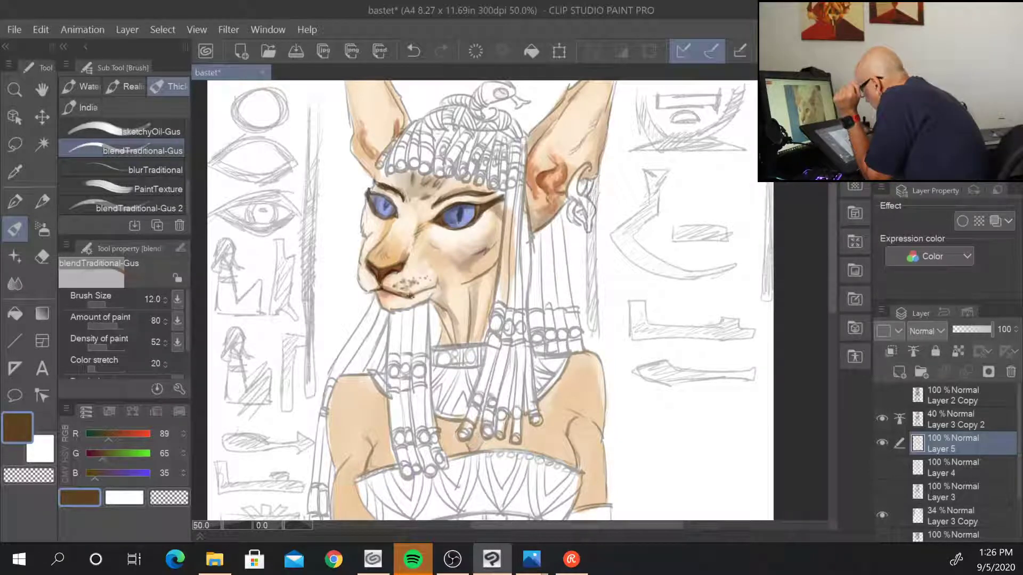
{"action": "left_click_drag", "start_coordinate": [410, 295], "coordinate": [426, 291]}
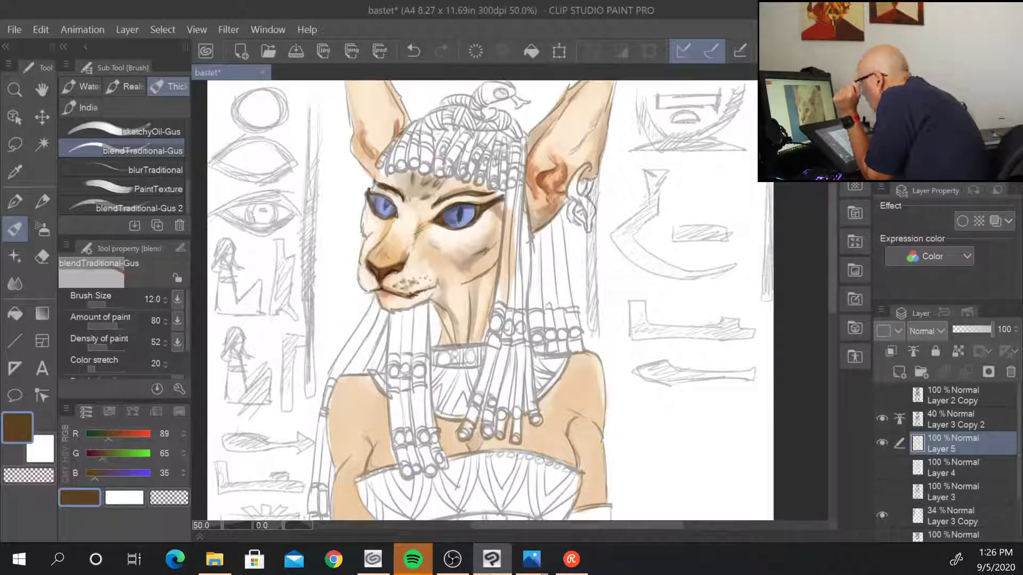
{"action": "left_click", "coordinate": [432, 277]}
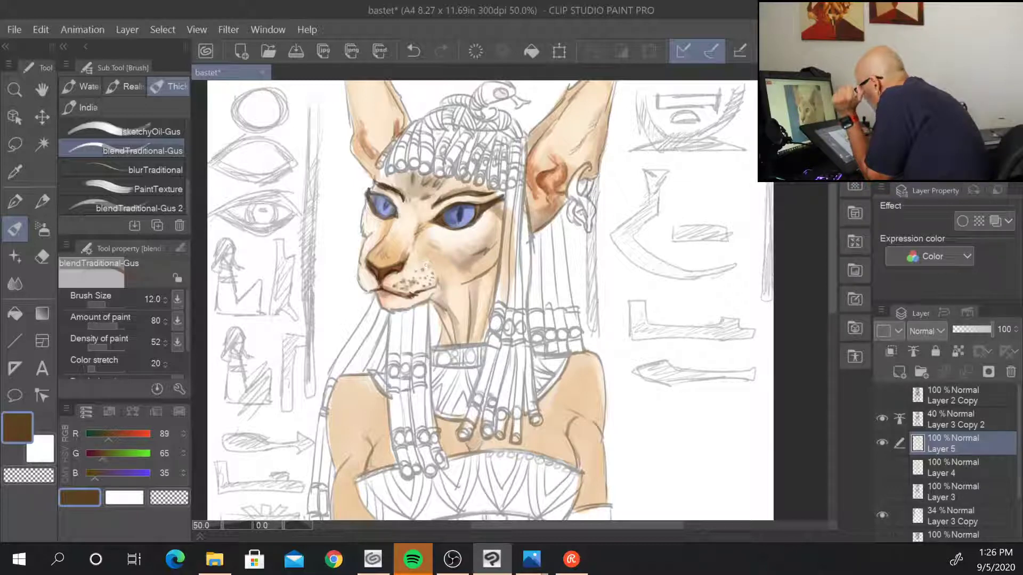
{"action": "mouse_move", "coordinate": [395, 310]}
{"action": "left_mouse_down"}
{"action": "mouse_move", "coordinate": [440, 297]}
{"action": "mouse_move", "coordinate": [439, 312]}
{"action": "left_mouse_up"}
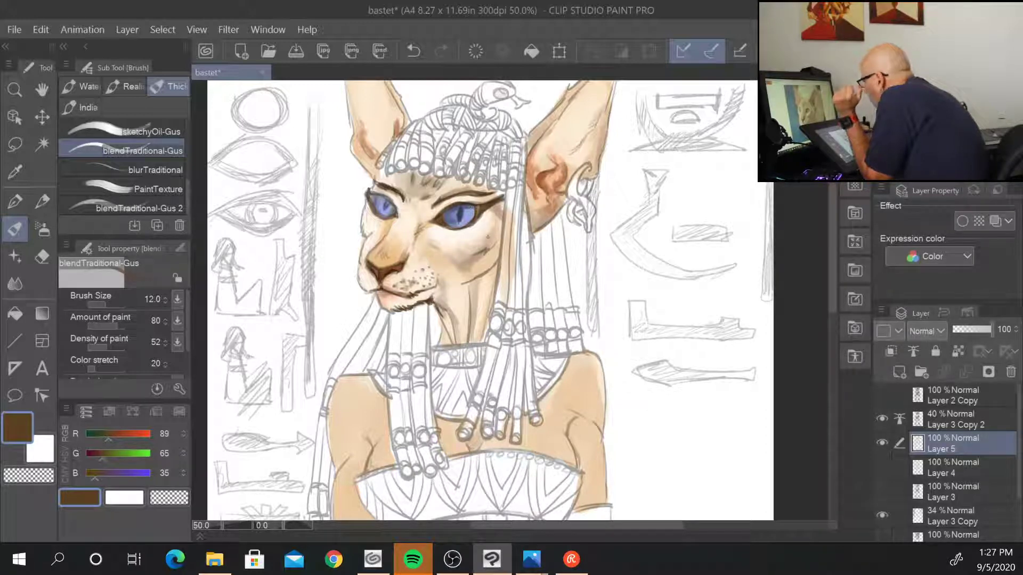
- Shade the lower cheek and jaw with greyish brown (RGB 108, 91, 71) at brush size 80
{"action": "left_click", "coordinate": [468, 269], "text": "alt"}
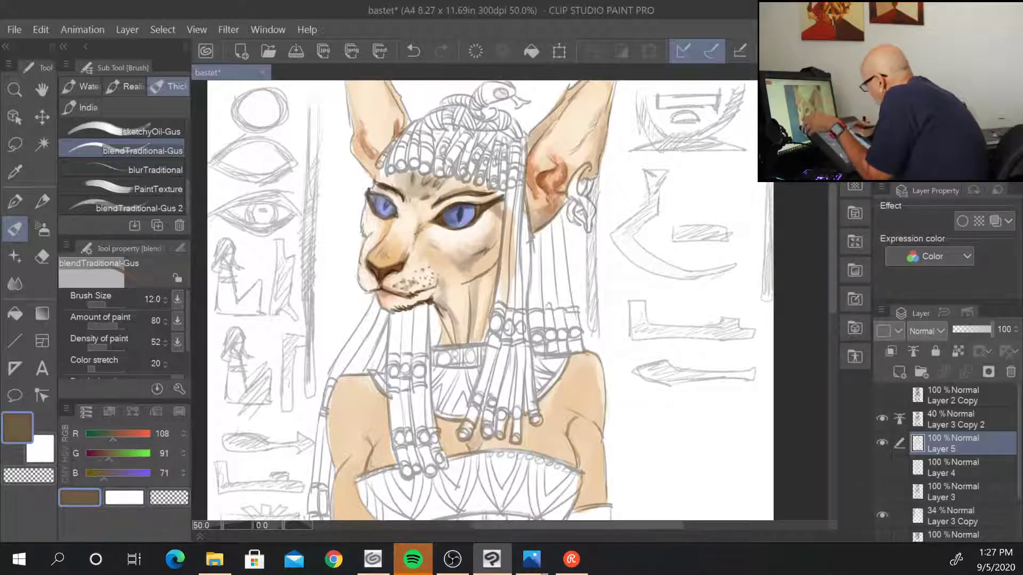
{"action": "key", "text": "]"}
{"action": "key", "text": "]"}
{"action": "key", "text": "]"}
{"action": "key", "text": "]"}
{"action": "key", "text": "]"}
{"action": "key", "text": "]"}
{"action": "key", "text": "]"}
{"action": "key", "text": "]"}
{"action": "key", "text": "]"}
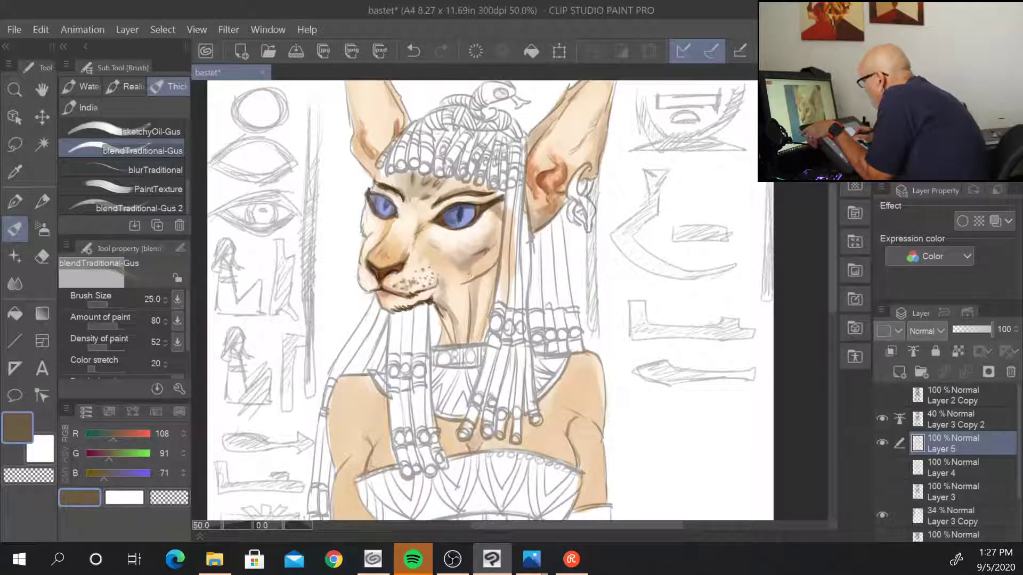
{"action": "key", "text": "]"}
{"action": "mouse_move", "coordinate": [461, 280]}
{"action": "left_mouse_down"}
{"action": "mouse_move", "coordinate": [489, 263]}
{"action": "mouse_move", "coordinate": [471, 288]}
{"action": "left_mouse_up"}
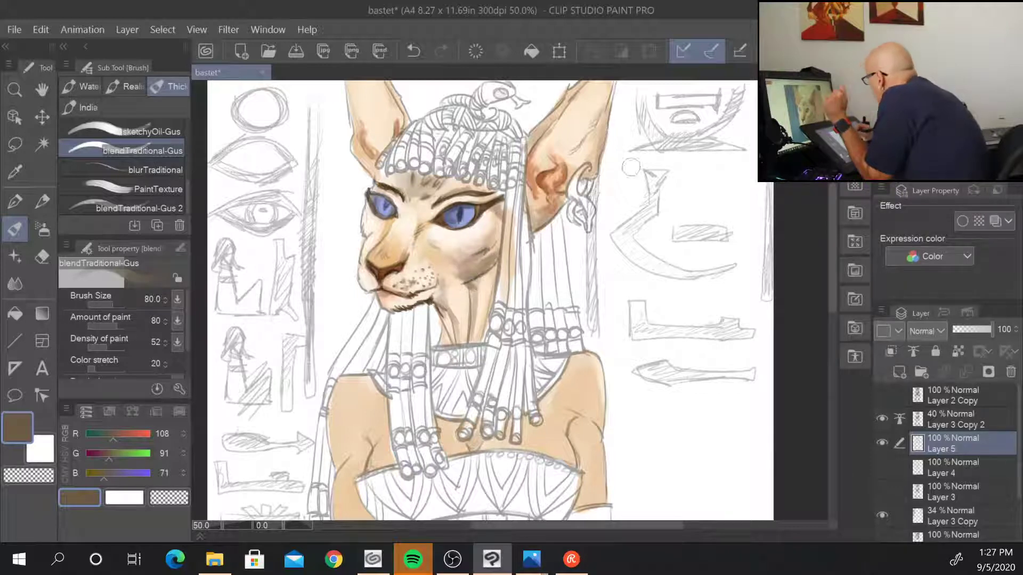
- Soften the cheek and jaw shading and lighten the far cheek with light grey (RGB 233, 233, 233)
{"action": "left_click", "coordinate": [469, 288], "text": "alt"}
{"action": "left_click", "coordinate": [469, 277], "text": "alt"}
{"action": "mouse_move", "coordinate": [461, 266]}
{"action": "left_mouse_down"}
{"action": "mouse_move", "coordinate": [472, 266]}
{"action": "mouse_move", "coordinate": [453, 270]}
{"action": "mouse_move", "coordinate": [459, 276]}
{"action": "mouse_move", "coordinate": [455, 268]}
{"action": "mouse_move", "coordinate": [480, 264]}
{"action": "mouse_move", "coordinate": [452, 265]}
{"action": "mouse_move", "coordinate": [459, 280]}
{"action": "mouse_move", "coordinate": [439, 267]}
{"action": "mouse_move", "coordinate": [452, 279]}
{"action": "mouse_move", "coordinate": [457, 261]}
{"action": "mouse_move", "coordinate": [429, 277]}
{"action": "mouse_move", "coordinate": [445, 247]}
{"action": "left_mouse_up"}
{"action": "left_click", "coordinate": [509, 266], "text": "alt"}
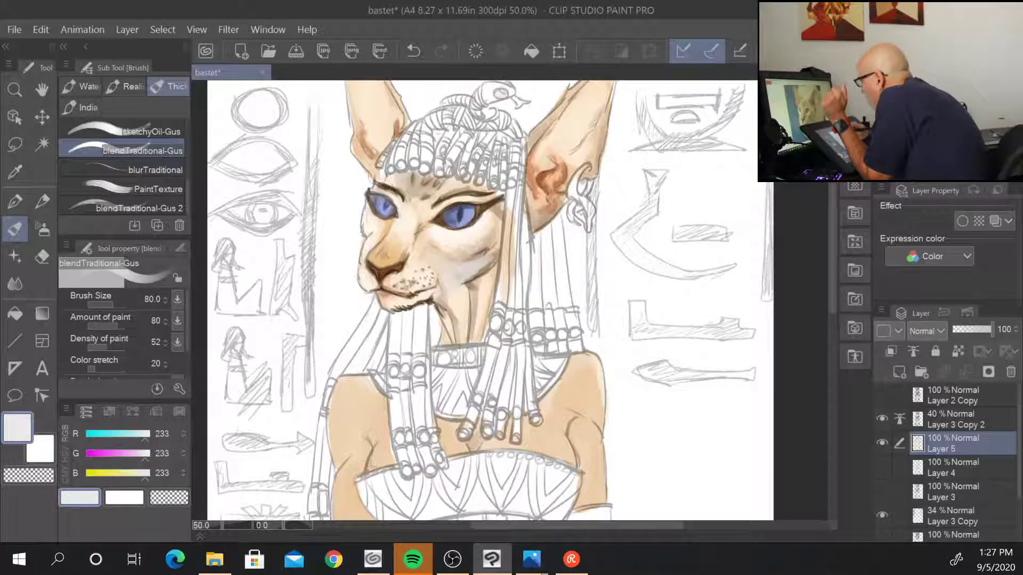
{"action": "left_click_drag", "start_coordinate": [371, 220], "coordinate": [373, 237]}
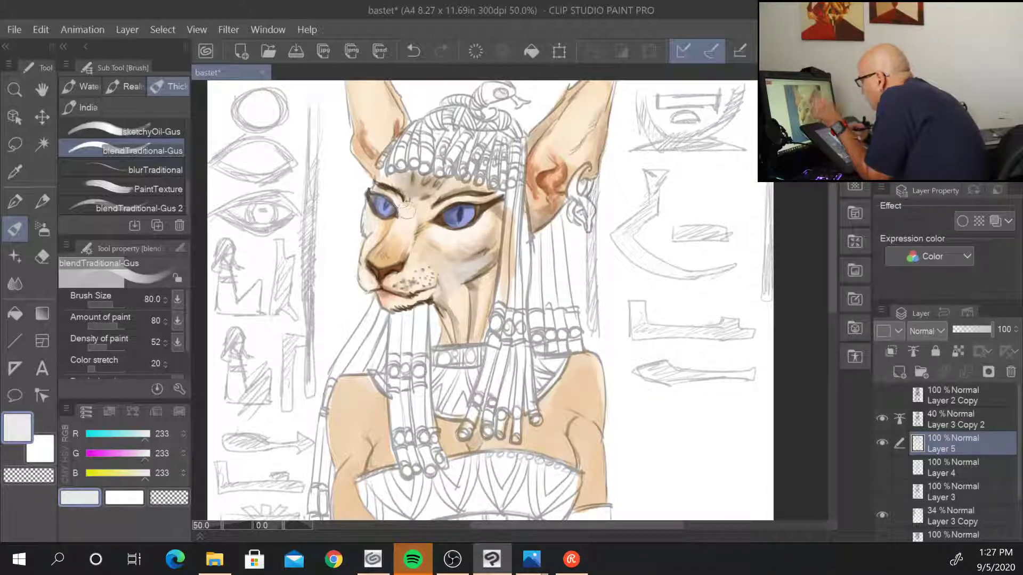
- Brighten the nose bridge between the eyes with white at brush size 40
{"action": "key", "text": "bracketleft"}
{"action": "key", "text": "bracketleft"}
{"action": "key", "text": "bracketleft"}
{"action": "key", "text": "bracketleft"}
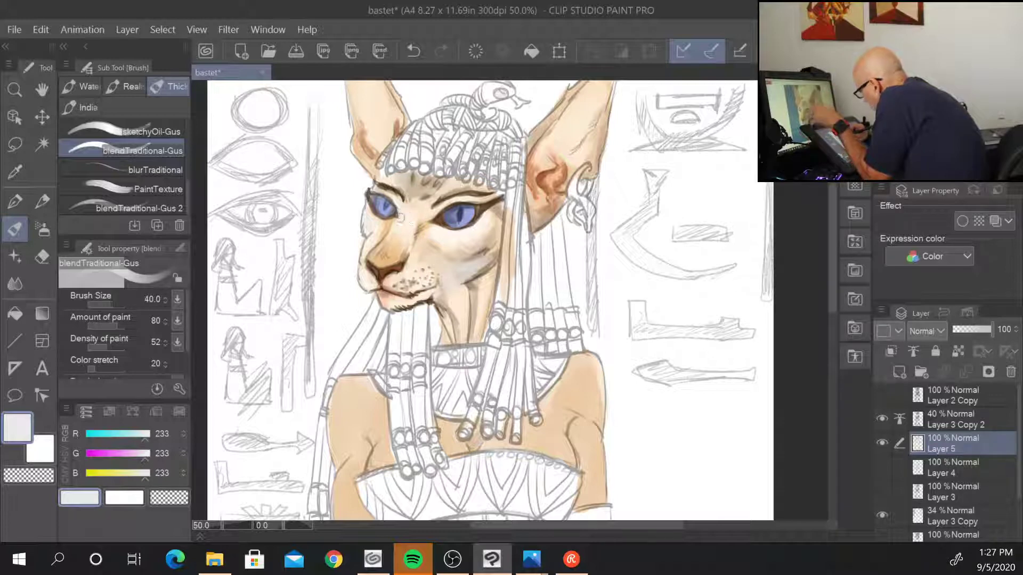
{"action": "left_click", "coordinate": [405, 214], "text": "alt"}
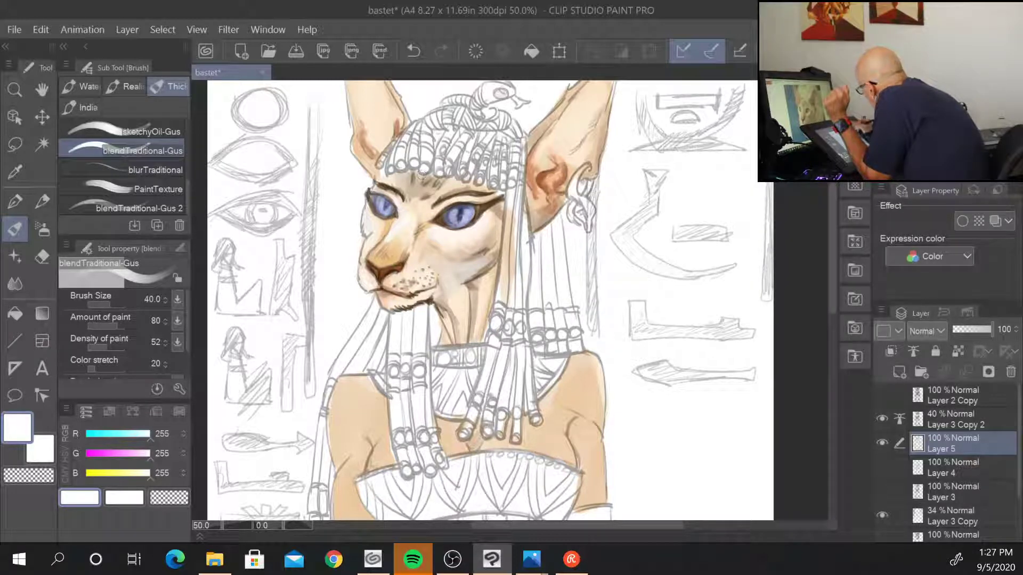
- Paint white highlights over the pupils of both eyes at brush size 17
{"action": "scroll", "coordinate": [485, 158], "scroll_direction": "up", "scroll_amount": 2}
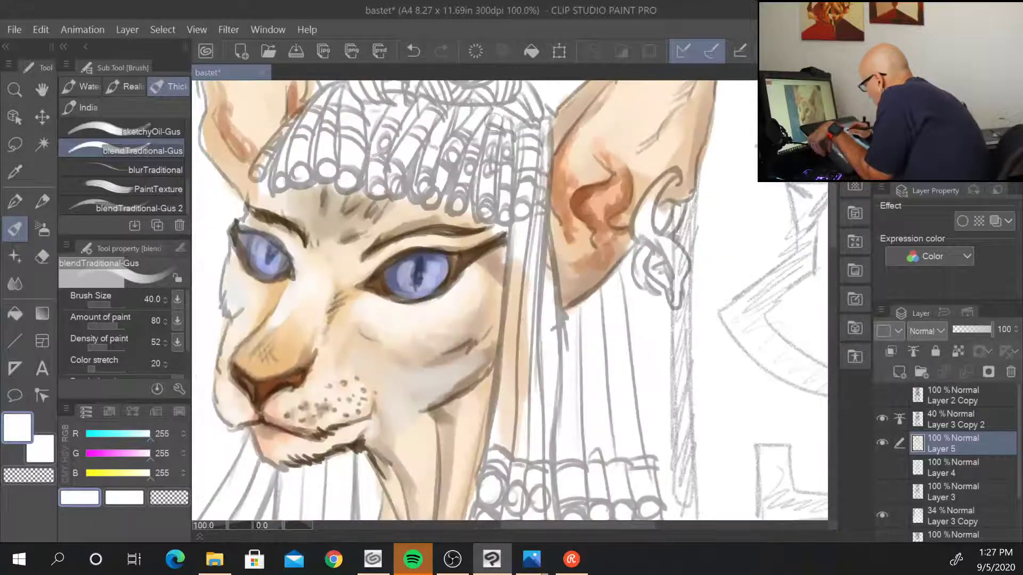
{"action": "key", "text": "bracketleft"}
{"action": "key", "text": "bracketleft"}
{"action": "key", "text": "bracketleft"}
{"action": "key", "text": "bracketleft"}
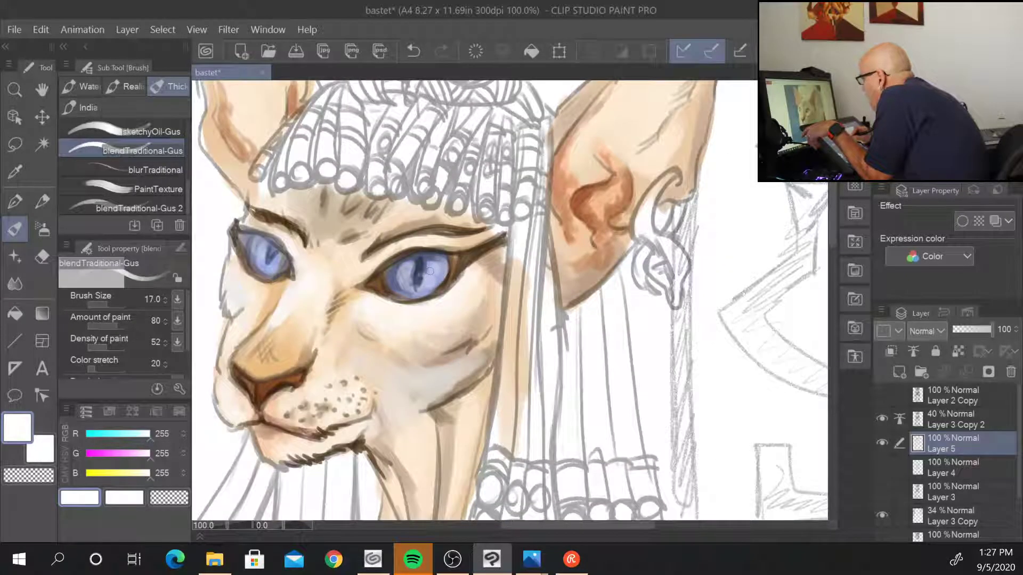
{"action": "mouse_move", "coordinate": [411, 268]}
{"action": "left_mouse_down"}
{"action": "mouse_move", "coordinate": [406, 281]}
{"action": "mouse_move", "coordinate": [414, 258]}
{"action": "left_mouse_up"}
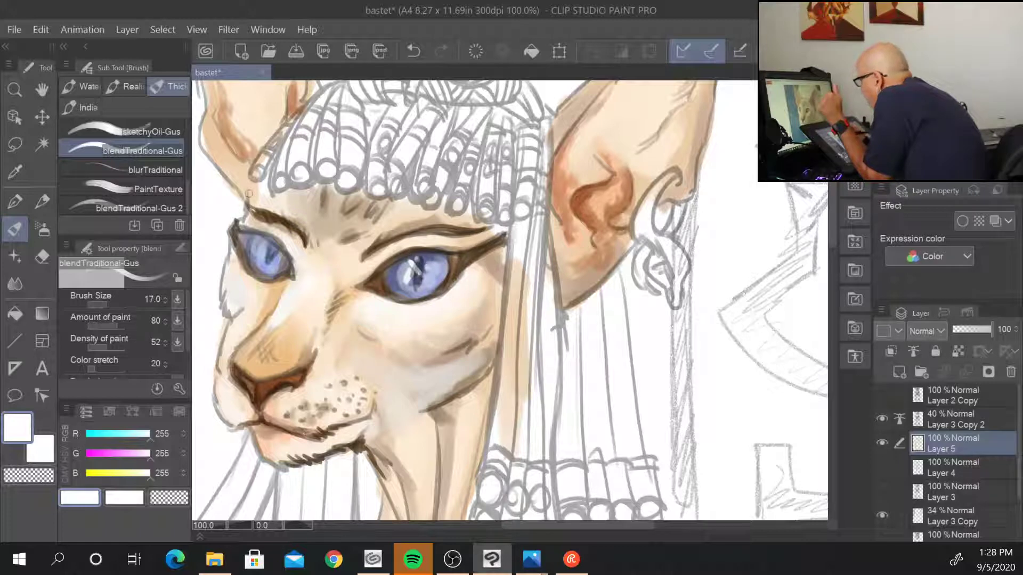
{"action": "mouse_move", "coordinate": [261, 243]}
{"action": "left_mouse_down"}
{"action": "mouse_move", "coordinate": [263, 262]}
{"action": "mouse_move", "coordinate": [264, 252]}
{"action": "left_mouse_up"}
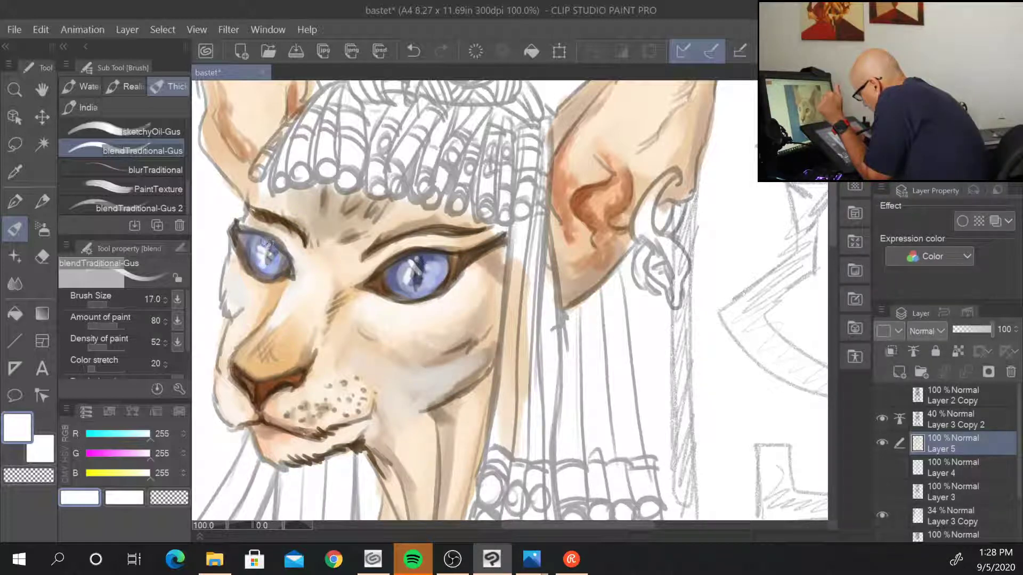
- Deepen the inner folds and front edge of the near ear with dark reddish brown (RGB 86, 41, 15)
{"action": "scroll", "coordinate": [424, 289], "scroll_direction": "down", "scroll_amount": 2}
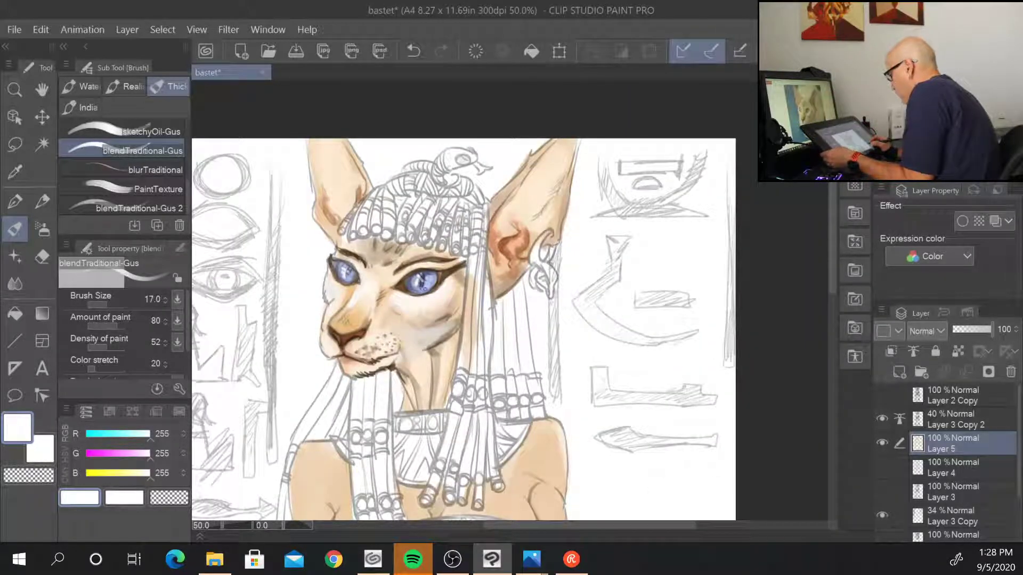
{"action": "scroll", "coordinate": [425, 287], "scroll_direction": "down", "scroll_amount": 1}
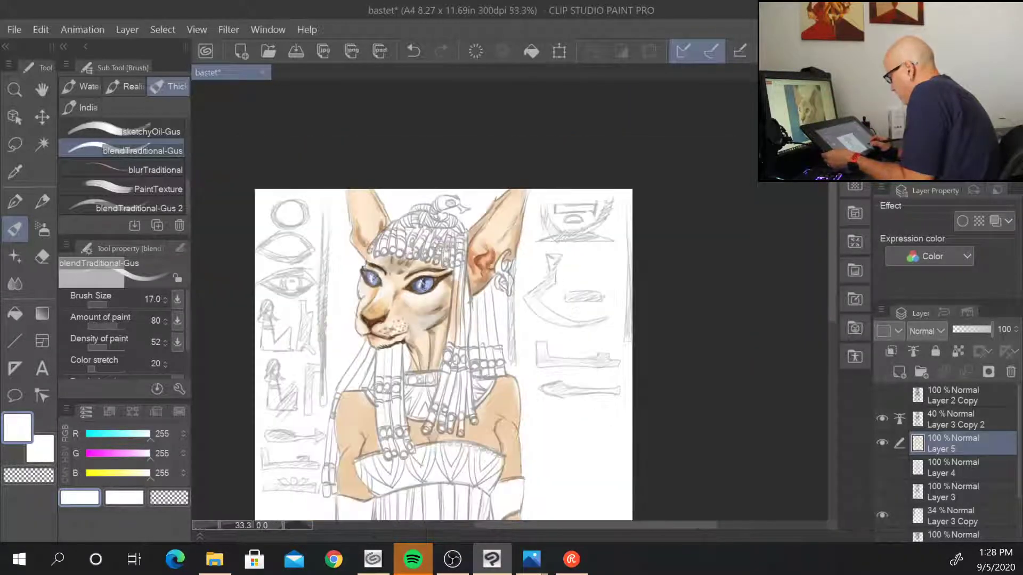
{"action": "scroll", "coordinate": [425, 288], "scroll_direction": "up", "scroll_amount": 1}
{"action": "scroll", "coordinate": [424, 287], "scroll_direction": "up", "scroll_amount": 1}
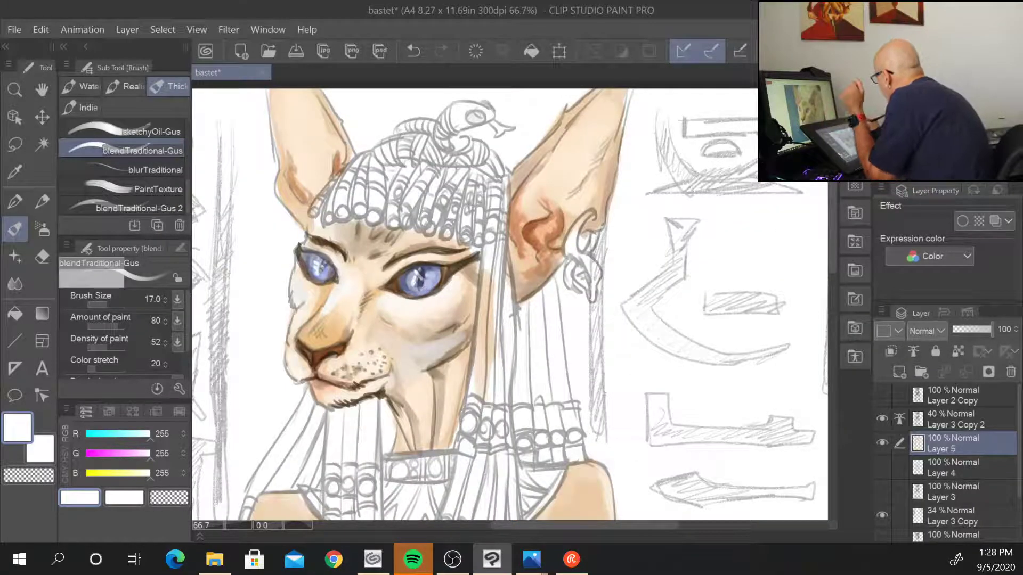
{"action": "left_click", "coordinate": [425, 287], "text": "alt"}
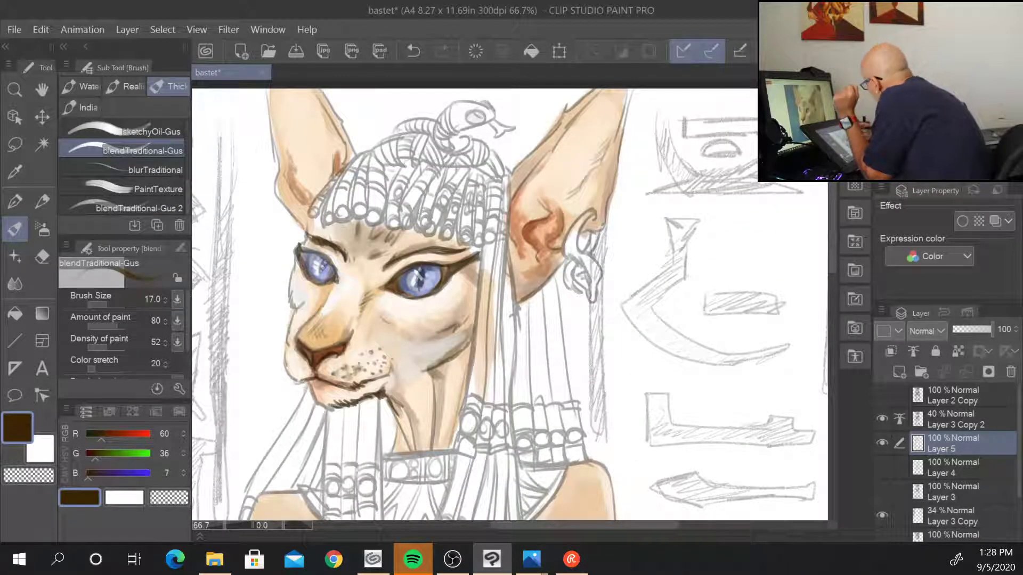
{"action": "left_click_drag", "start_coordinate": [96, 453], "coordinate": [93, 453]}
{"action": "left_click", "coordinate": [424, 287], "text": "alt"}
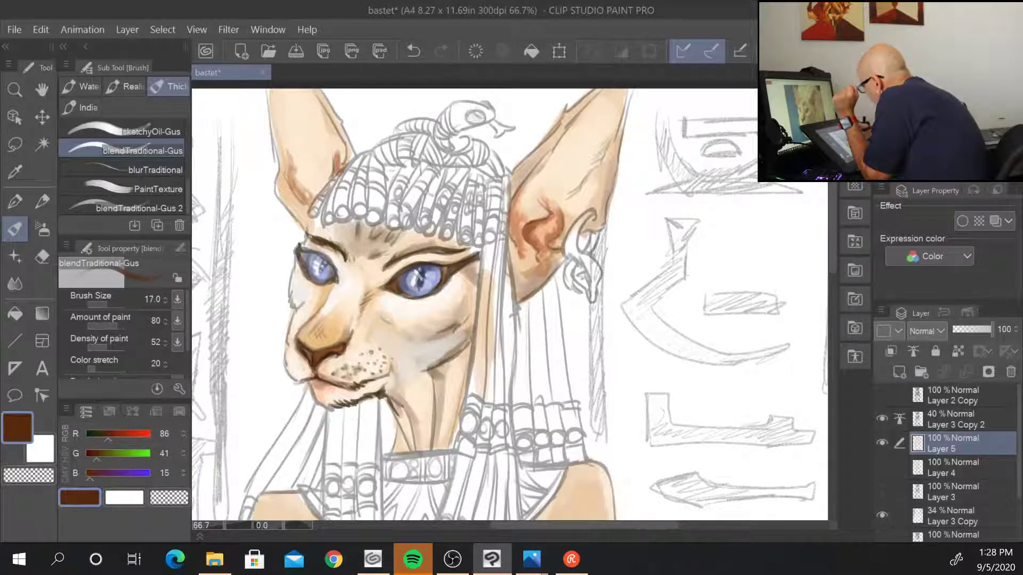
{"action": "left_click_drag", "start_coordinate": [551, 214], "coordinate": [538, 219]}
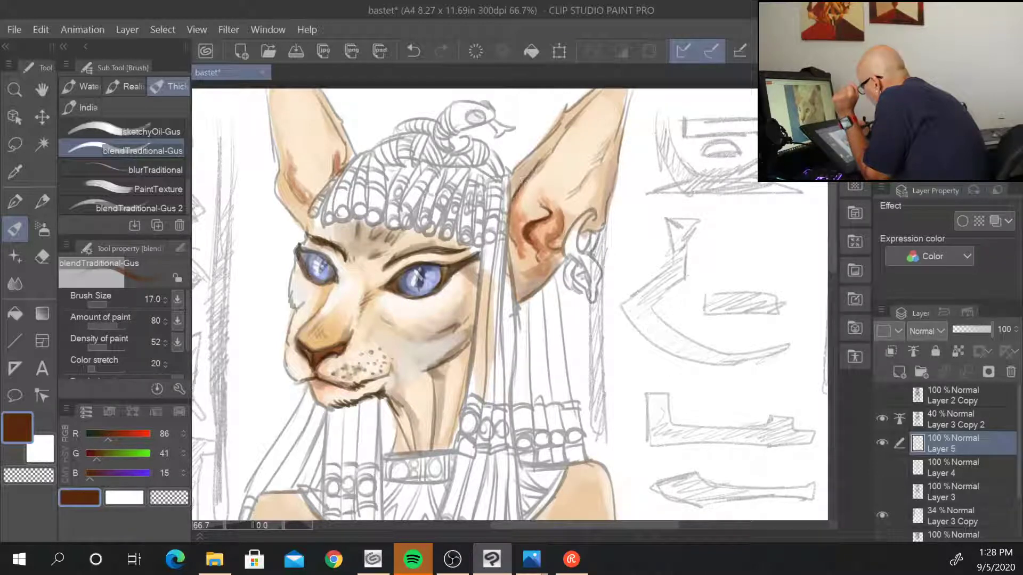
{"action": "left_click_drag", "start_coordinate": [509, 205], "coordinate": [519, 249]}
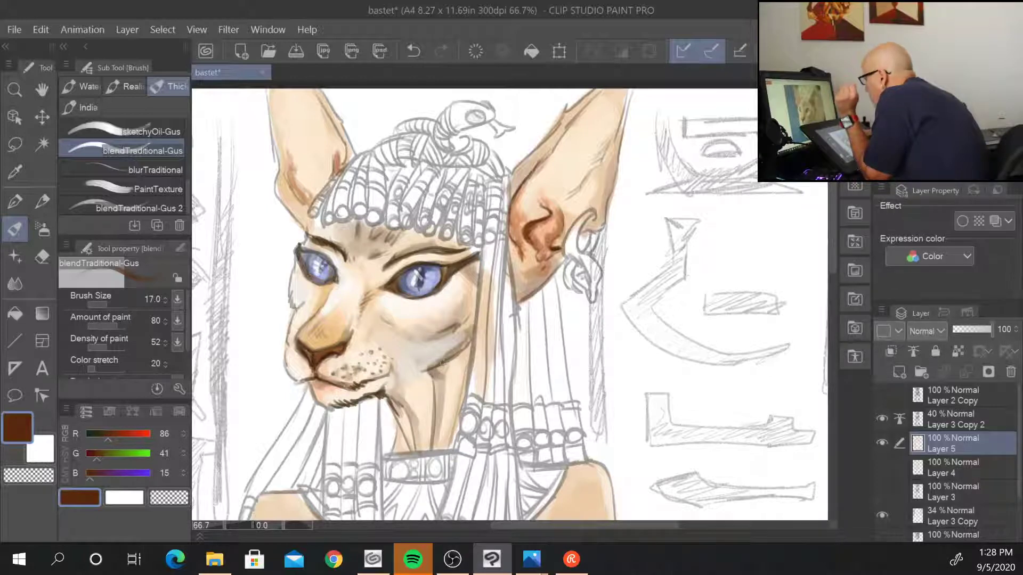
- Blend the near cheek shading below the eye with sampled tan tones (RGB 219, 195, 174 and 190, 158, 129)
{"action": "left_click", "coordinate": [432, 305], "text": "alt"}
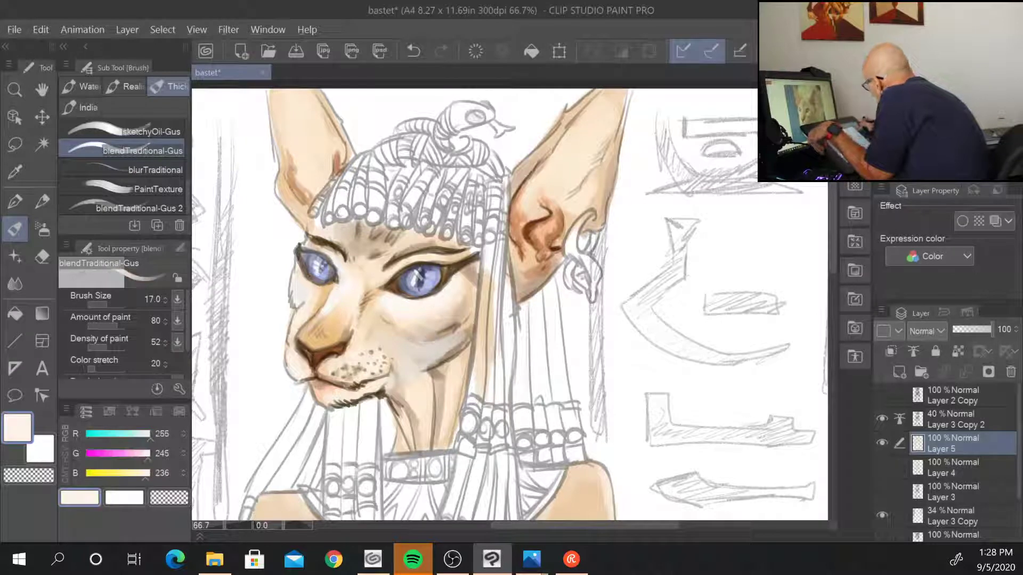
{"action": "left_click", "coordinate": [455, 278], "text": "alt"}
{"action": "left_click", "coordinate": [413, 364], "text": "alt"}
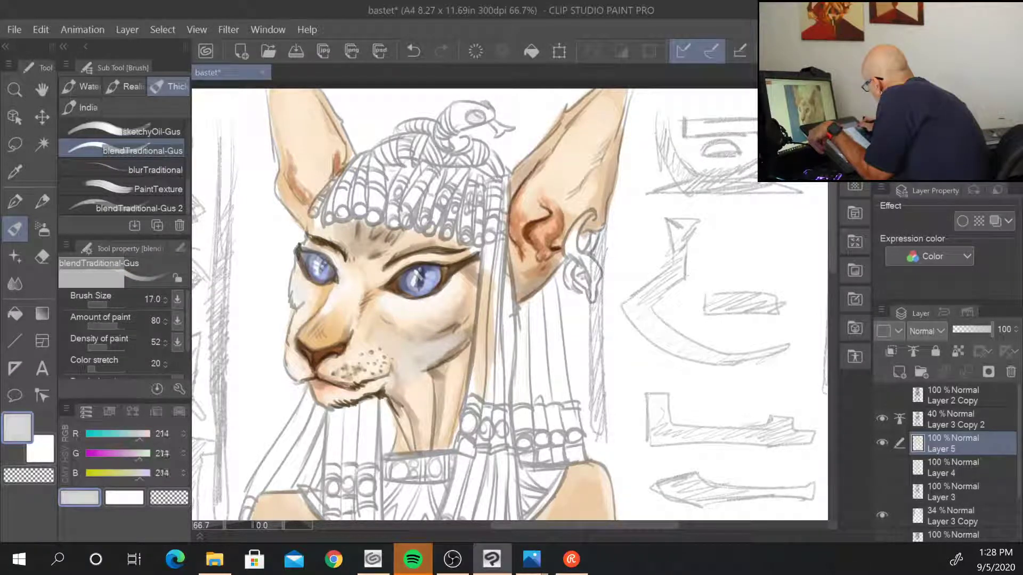
{"action": "left_click", "coordinate": [447, 376], "text": "alt"}
{"action": "left_click", "coordinate": [422, 336], "text": "alt"}
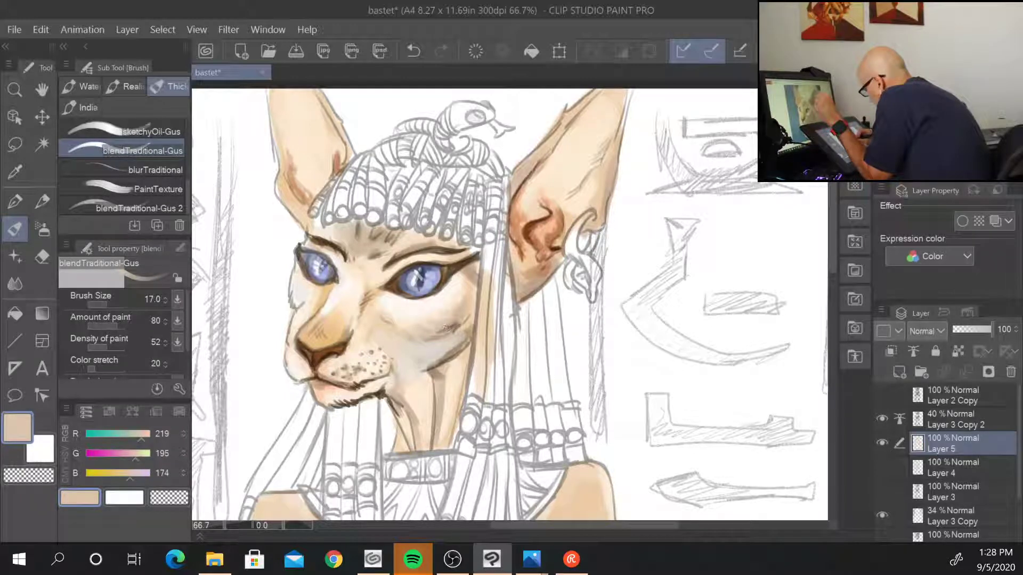
{"action": "left_click_drag", "start_coordinate": [447, 328], "coordinate": [467, 310]}
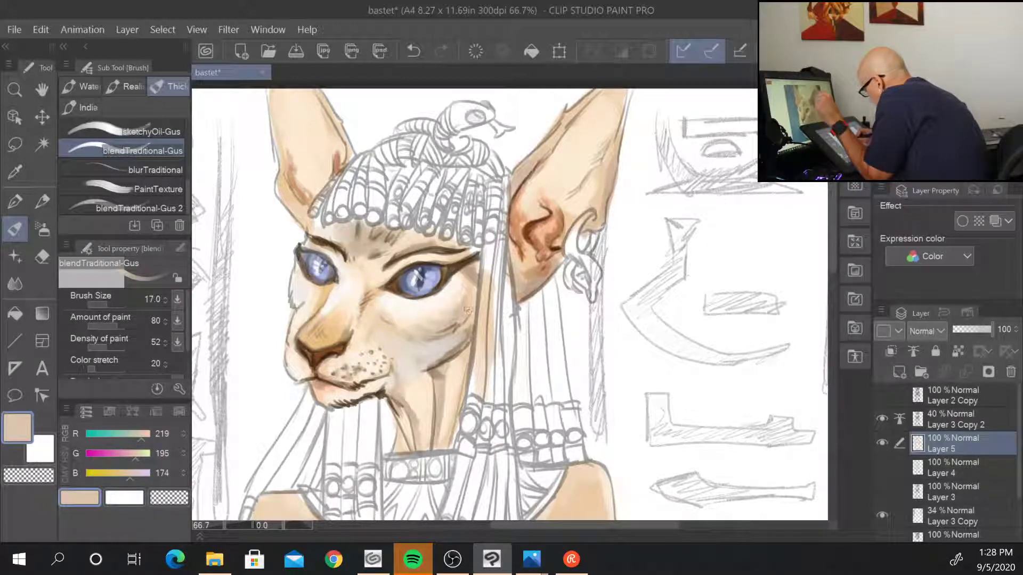
{"action": "left_click", "coordinate": [433, 337], "text": "alt"}
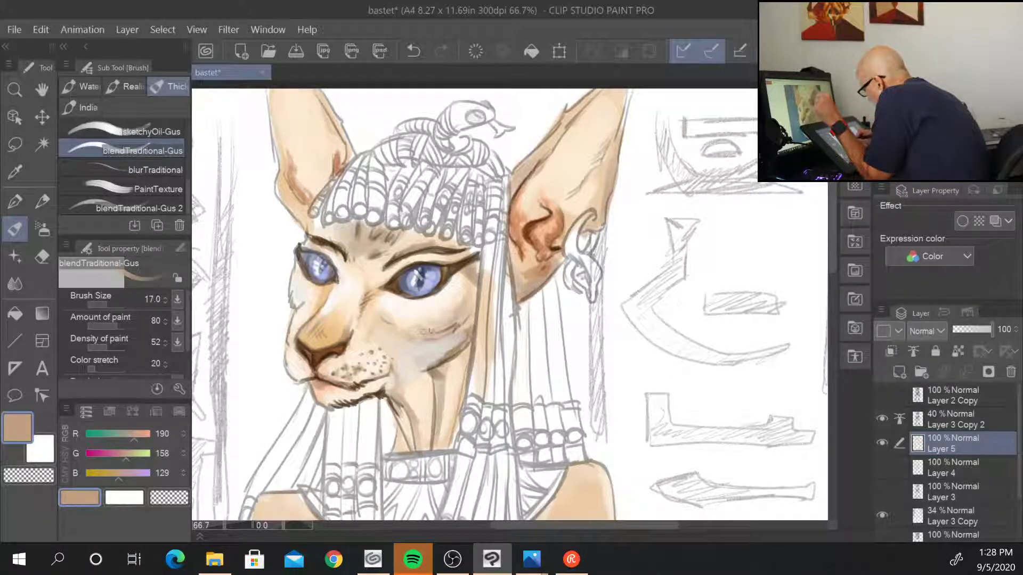
{"action": "mouse_move", "coordinate": [430, 332]}
{"action": "left_mouse_down"}
{"action": "mouse_move", "coordinate": [463, 321]}
{"action": "mouse_move", "coordinate": [451, 331]}
{"action": "left_mouse_up"}
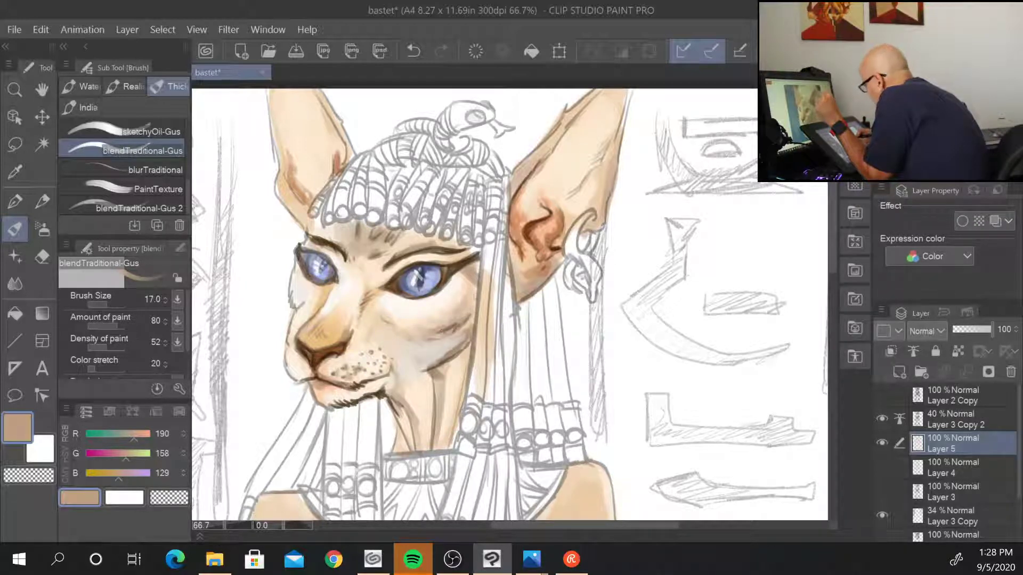
- Deepen the near eye's outer corner and the cheek crease with medium brown (RGB 142, 109, 80)
{"action": "left_click", "coordinate": [477, 271], "text": "alt"}
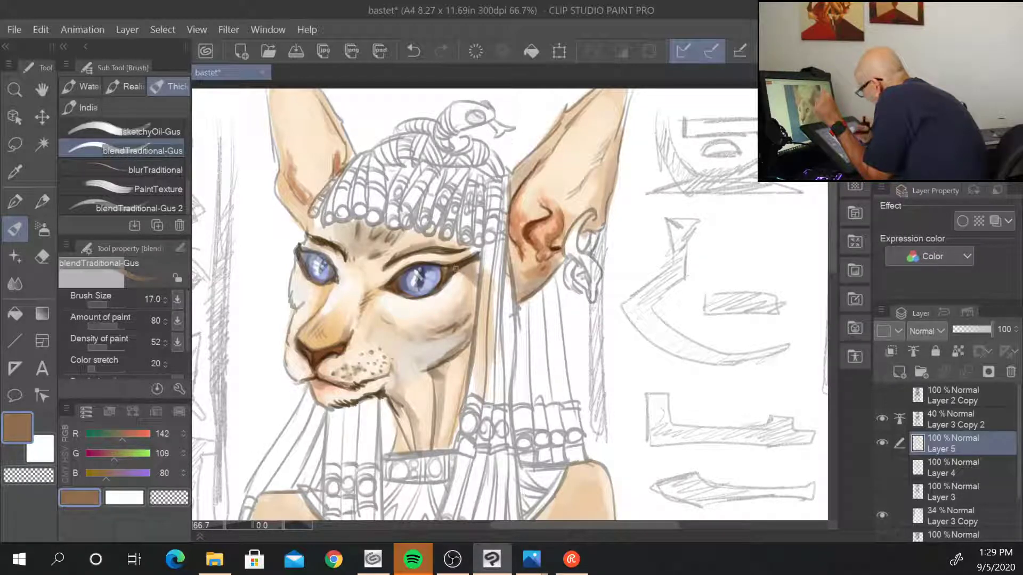
{"action": "left_click_drag", "start_coordinate": [455, 269], "coordinate": [470, 275]}
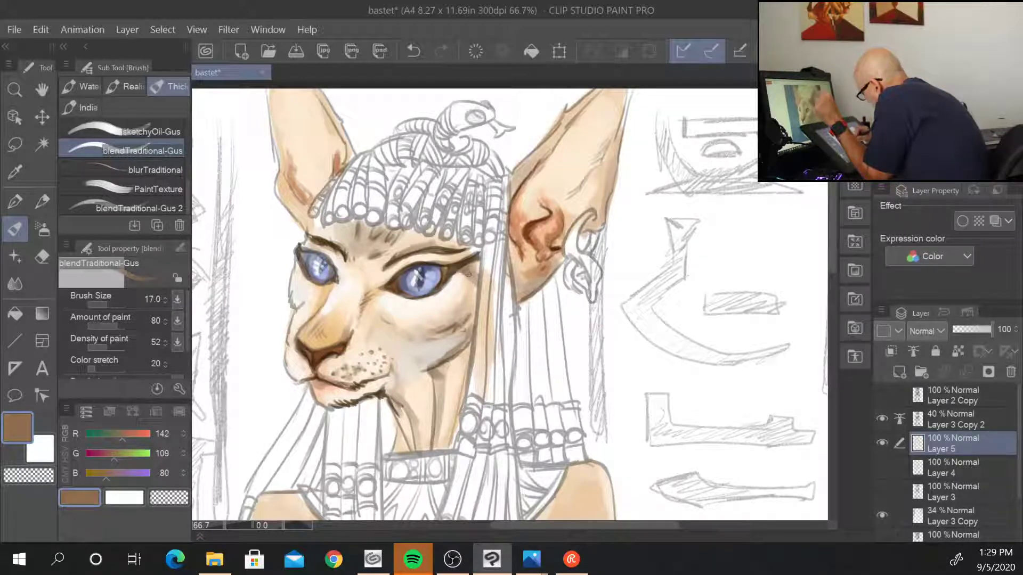
{"action": "left_click_drag", "start_coordinate": [457, 322], "coordinate": [431, 337]}
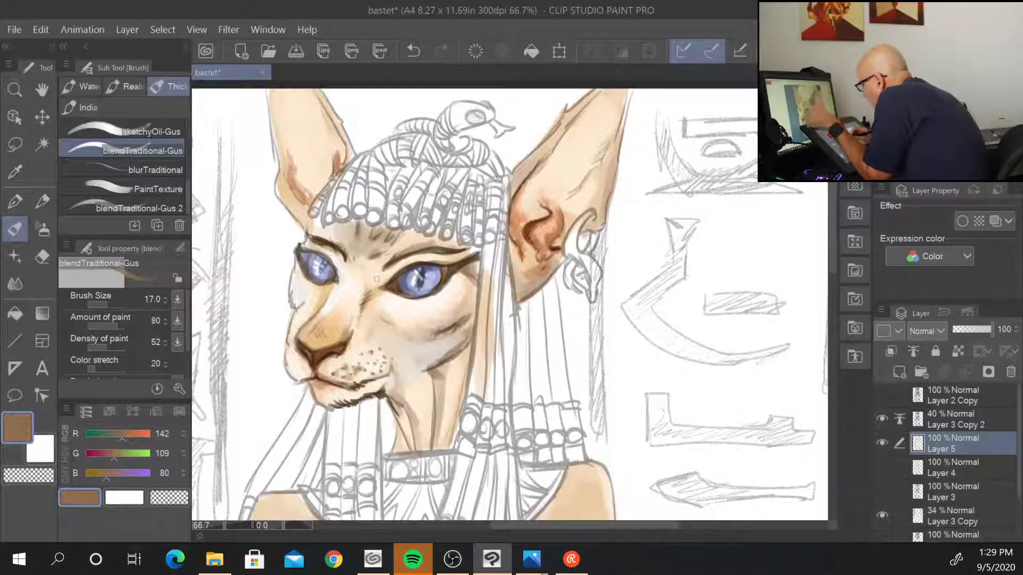
- Shade the near eye's inner corner beside the nose bridge with the same brown at brush size 50
{"action": "key", "text": "]"}
{"action": "key", "text": "]"}
{"action": "key", "text": "bracketright"}
{"action": "key", "text": "bracketright"}
{"action": "key", "text": "bracketright"}
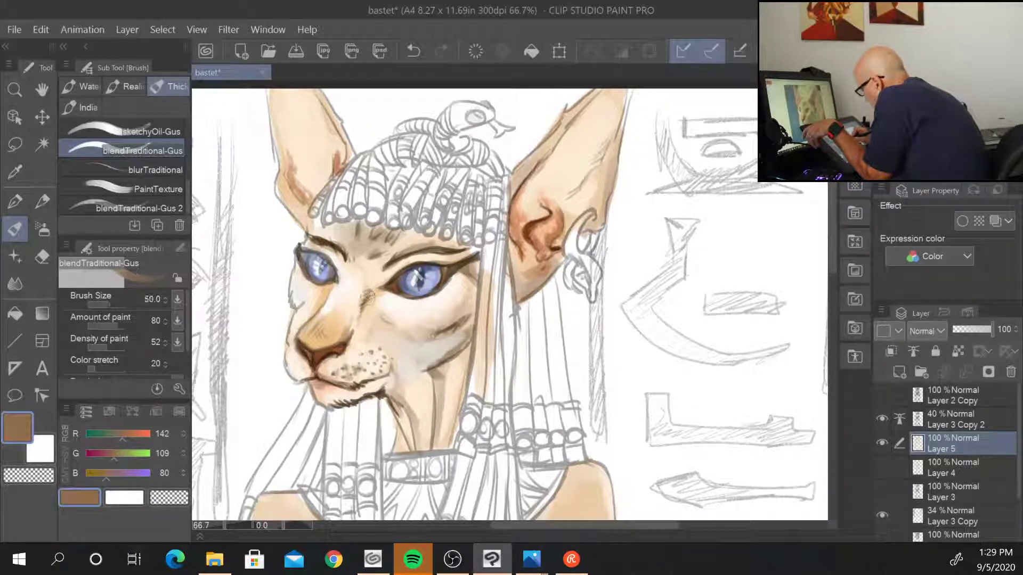
{"action": "mouse_move", "coordinate": [368, 298]}
{"action": "left_mouse_down"}
{"action": "mouse_move", "coordinate": [396, 270]}
{"action": "mouse_move", "coordinate": [375, 292]}
{"action": "left_mouse_up"}
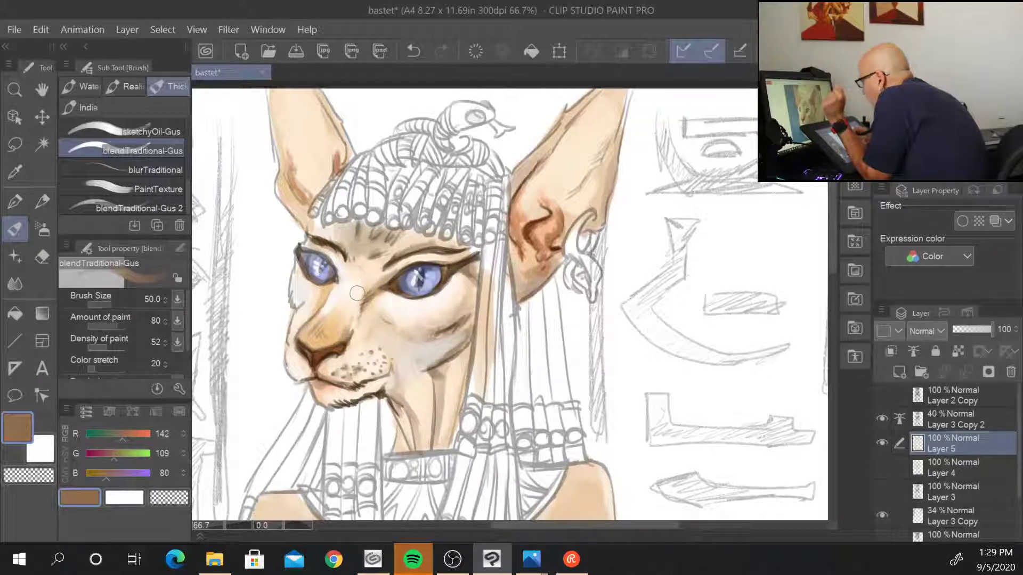
- Shade the forehead and the nose bridge between the eyes with golden brown (RGB 166, 130, 83)
{"action": "key", "text": "alt"}
{"action": "left_click", "coordinate": [339, 318], "text": "alt"}
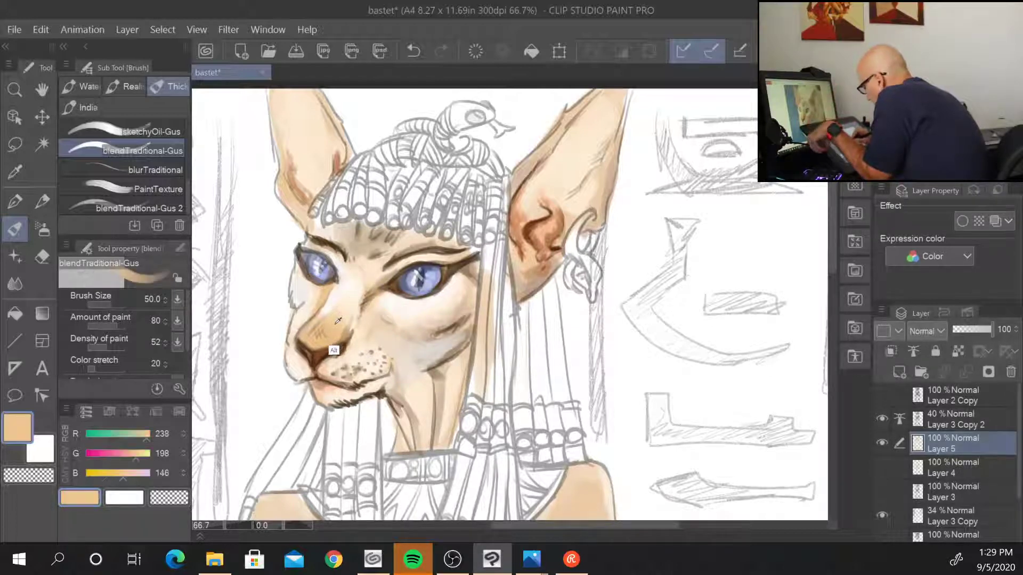
{"action": "left_click", "coordinate": [341, 298], "text": "alt"}
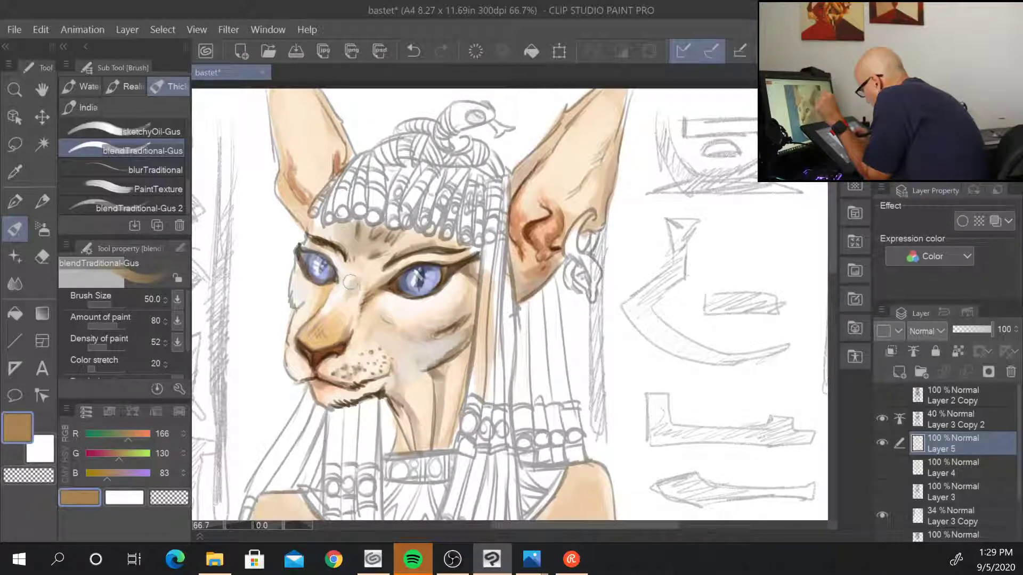
{"action": "mouse_move", "coordinate": [365, 272]}
{"action": "left_mouse_down"}
{"action": "mouse_move", "coordinate": [356, 269]}
{"action": "mouse_move", "coordinate": [367, 245]}
{"action": "mouse_move", "coordinate": [359, 259]}
{"action": "mouse_move", "coordinate": [357, 250]}
{"action": "mouse_move", "coordinate": [368, 247]}
{"action": "mouse_move", "coordinate": [365, 261]}
{"action": "mouse_move", "coordinate": [371, 230]}
{"action": "left_mouse_up"}
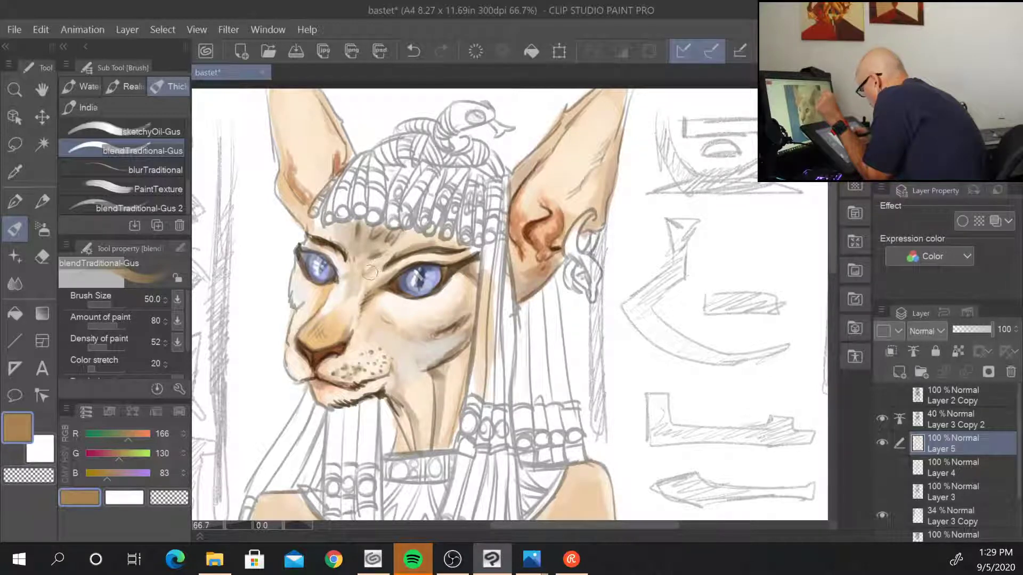
{"action": "left_click_drag", "start_coordinate": [339, 258], "coordinate": [349, 285]}
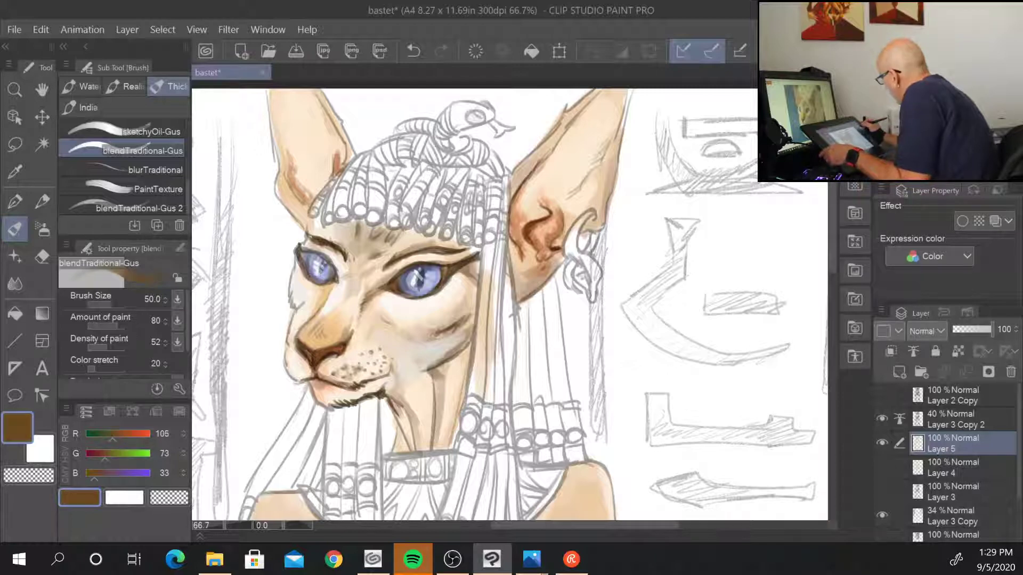
- Outline the far edge of the face and darken the pupils with dark brown (RGB 105, 73, 33) at brush size 8
{"action": "key", "text": "["}
{"action": "key", "text": "["}
{"action": "key", "text": "["}
{"action": "key", "text": "["}
{"action": "key", "text": "["}
{"action": "key", "text": "["}
{"action": "key", "text": "["}
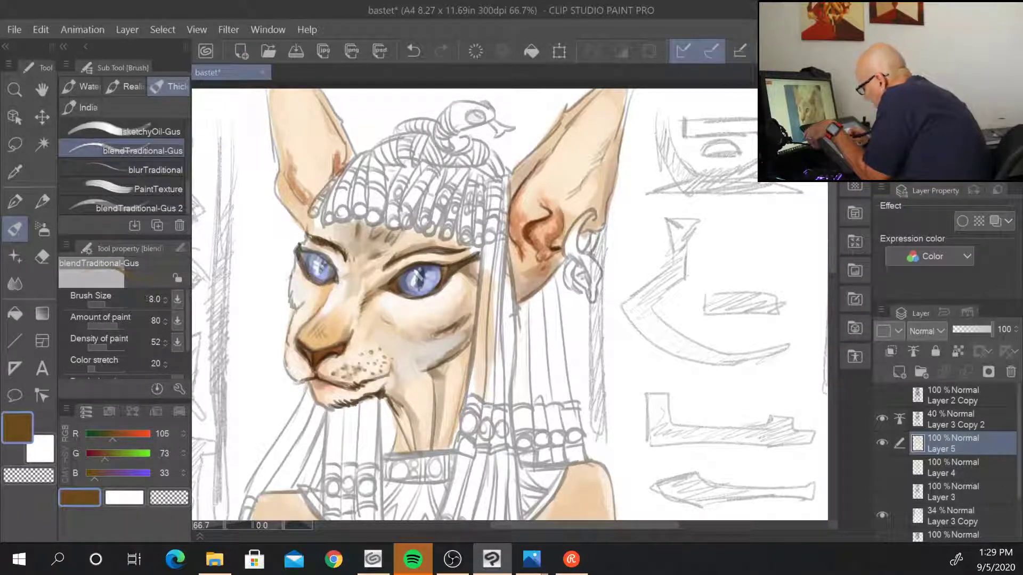
{"action": "mouse_move", "coordinate": [288, 281]}
{"action": "left_mouse_down"}
{"action": "mouse_move", "coordinate": [285, 349]}
{"action": "mouse_move", "coordinate": [312, 408]}
{"action": "left_mouse_up"}
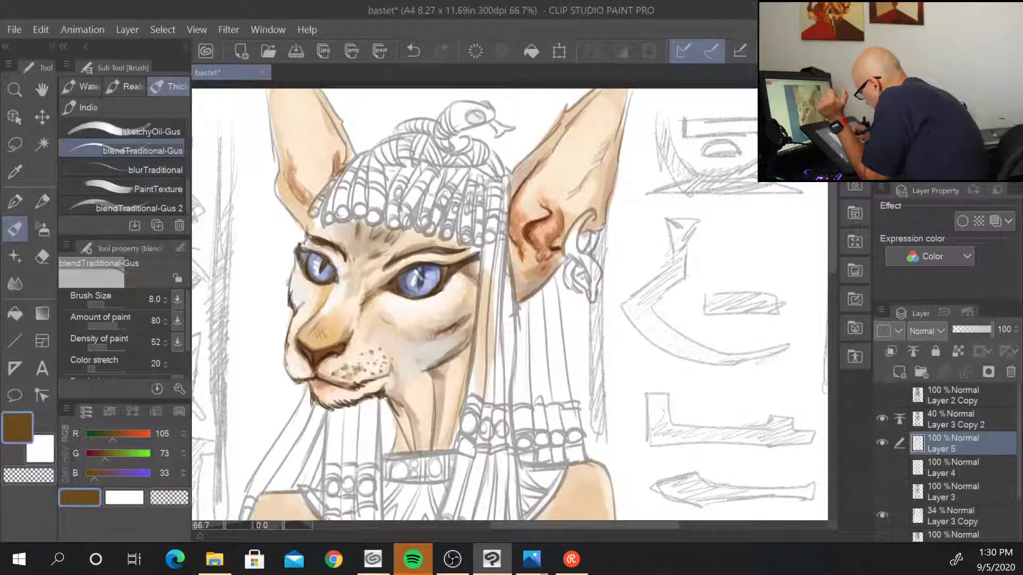
{"action": "left_click_drag", "start_coordinate": [420, 270], "coordinate": [419, 285]}
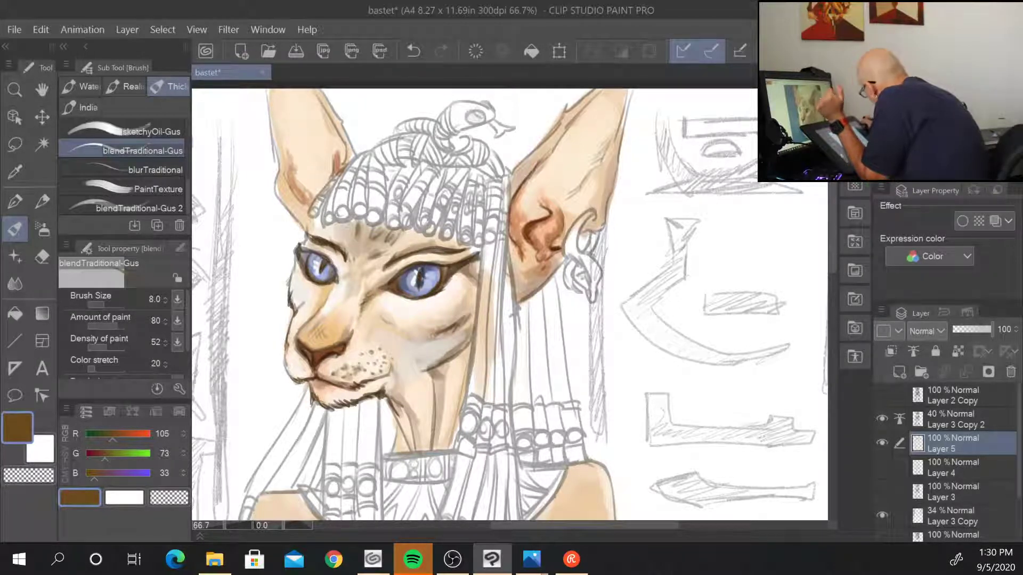
- Repaint the highlights in both eyes with white at brush size 20
{"action": "key", "text": "bracketright"}
{"action": "key", "text": "bracketright"}
{"action": "key", "text": "bracketright"}
{"action": "key", "text": "bracketright"}
{"action": "key", "text": "bracketright"}
{"action": "key", "text": "bracketright"}
{"action": "key", "text": "bracketright"}
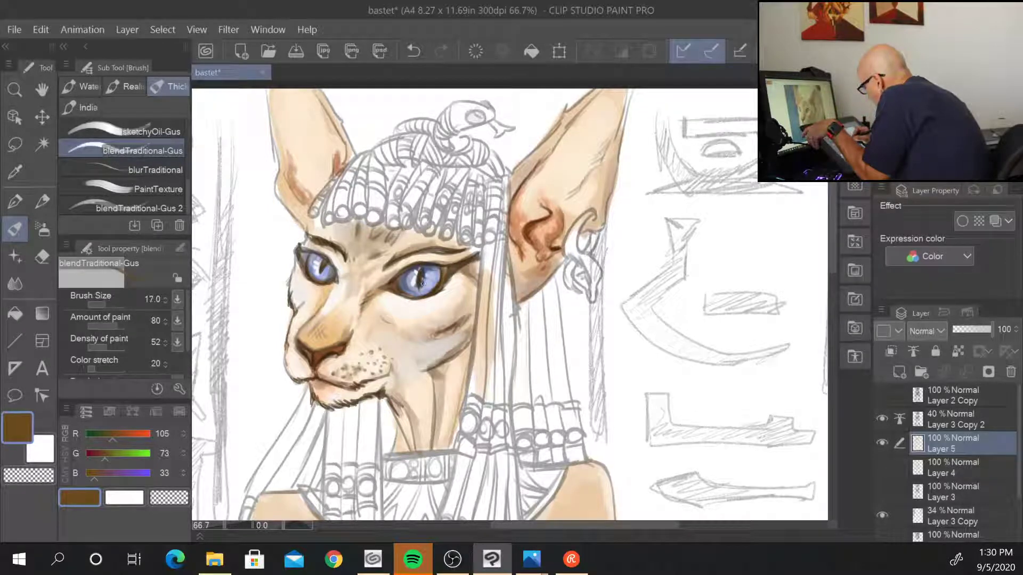
{"action": "left_click", "coordinate": [405, 306], "text": "alt"}
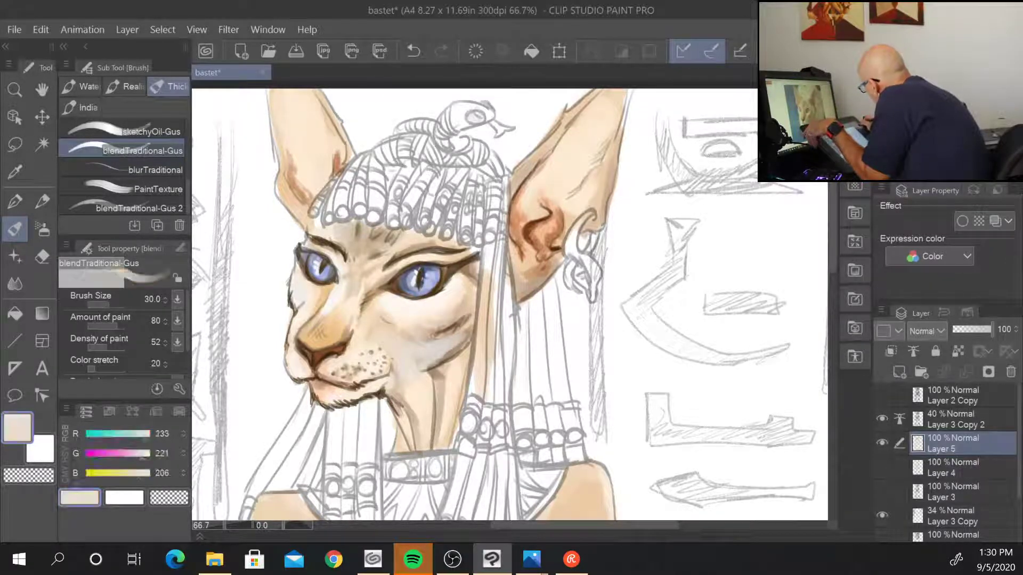
{"action": "mouse_move", "coordinate": [413, 272]}
{"action": "left_mouse_down"}
{"action": "mouse_move", "coordinate": [413, 285]}
{"action": "mouse_move", "coordinate": [418, 278]}
{"action": "left_mouse_up"}
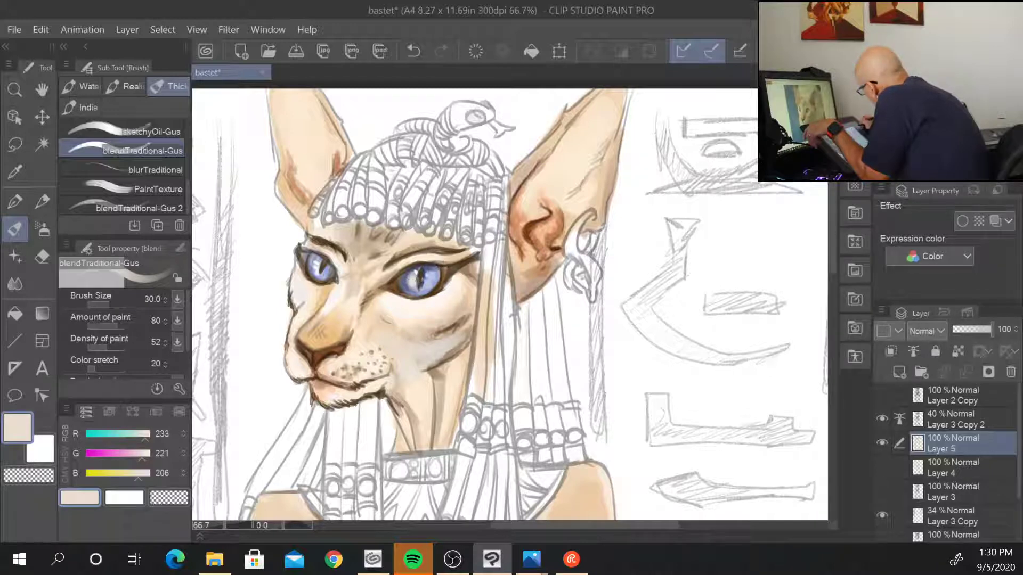
{"action": "left_click", "coordinate": [410, 213], "text": "alt"}
{"action": "key", "text": "bracketleft"}
{"action": "key", "text": "bracketleft"}
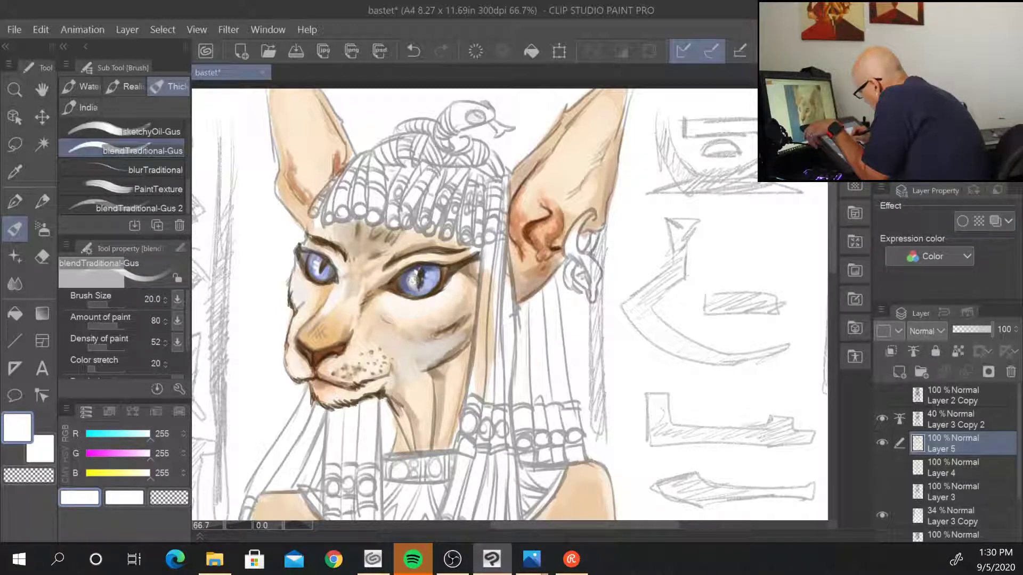
{"action": "left_click_drag", "start_coordinate": [418, 274], "coordinate": [430, 282]}
{"action": "left_click_drag", "start_coordinate": [321, 268], "coordinate": [318, 266]}
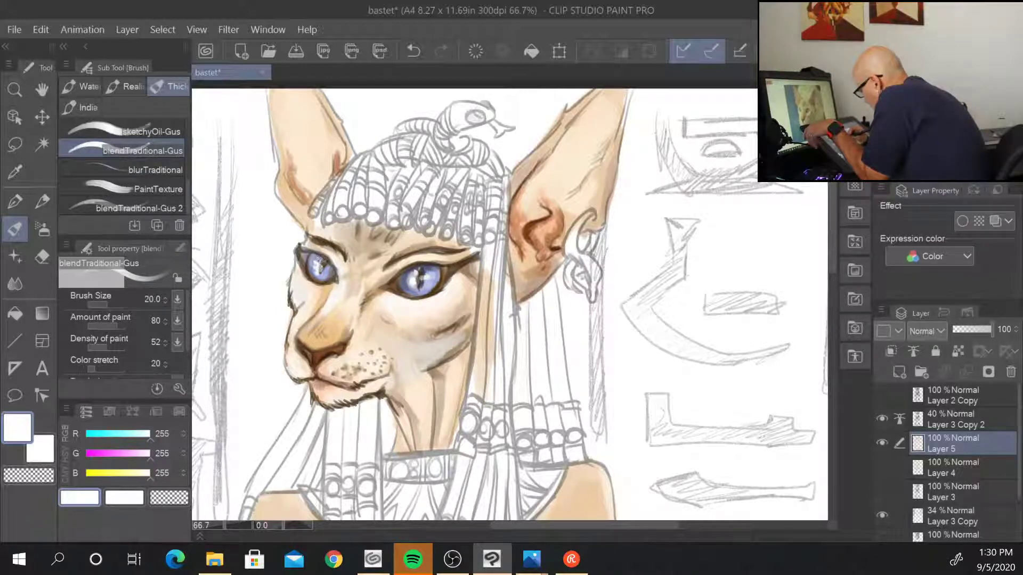
- Try the Layer 3 Copy 2 line art at 100% opacity, hiding the Layer 5 colours and showing them again
{"action": "key", "text": "ctrl+minus"}
{"action": "key", "text": "ctrl+minus"}
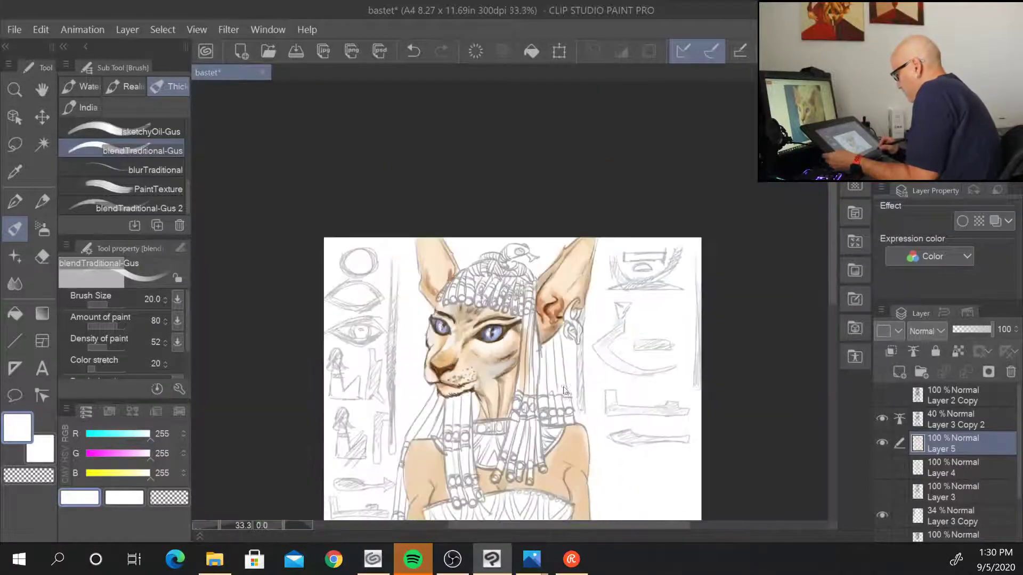
{"action": "left_click_drag", "start_coordinate": [651, 426], "coordinate": [626, 283]}
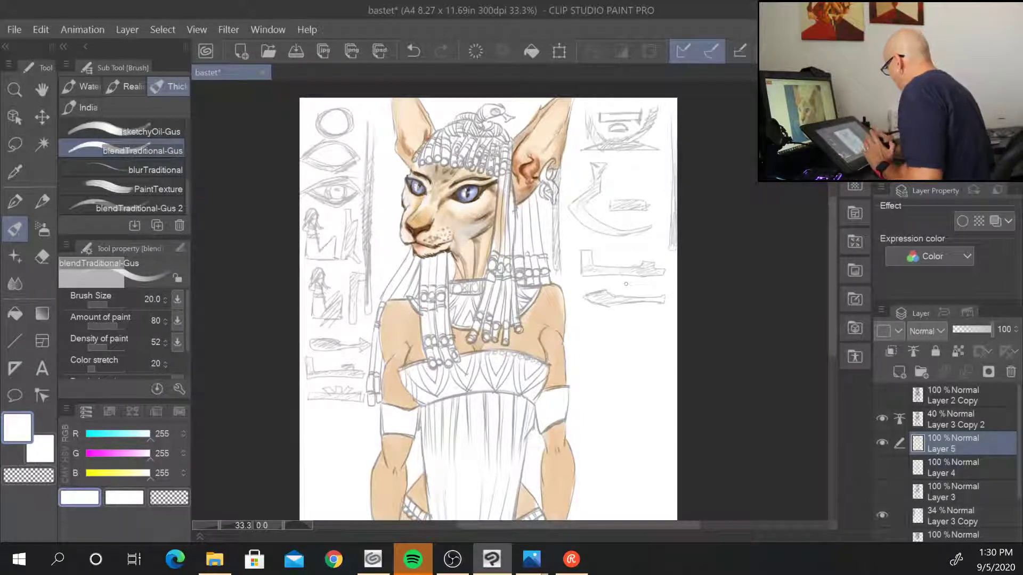
{"action": "left_click", "coordinate": [882, 444]}
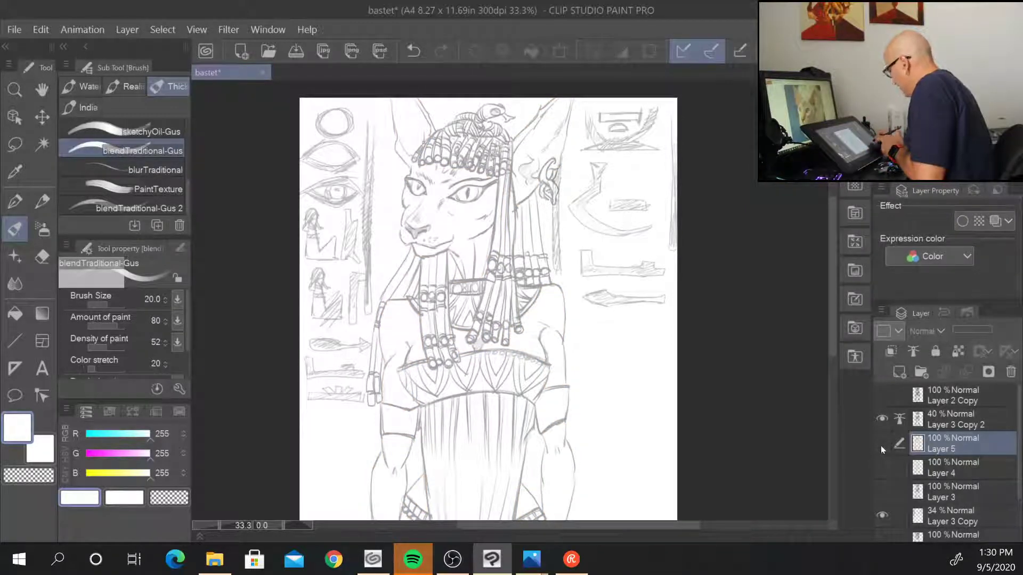
{"action": "left_click", "coordinate": [954, 420]}
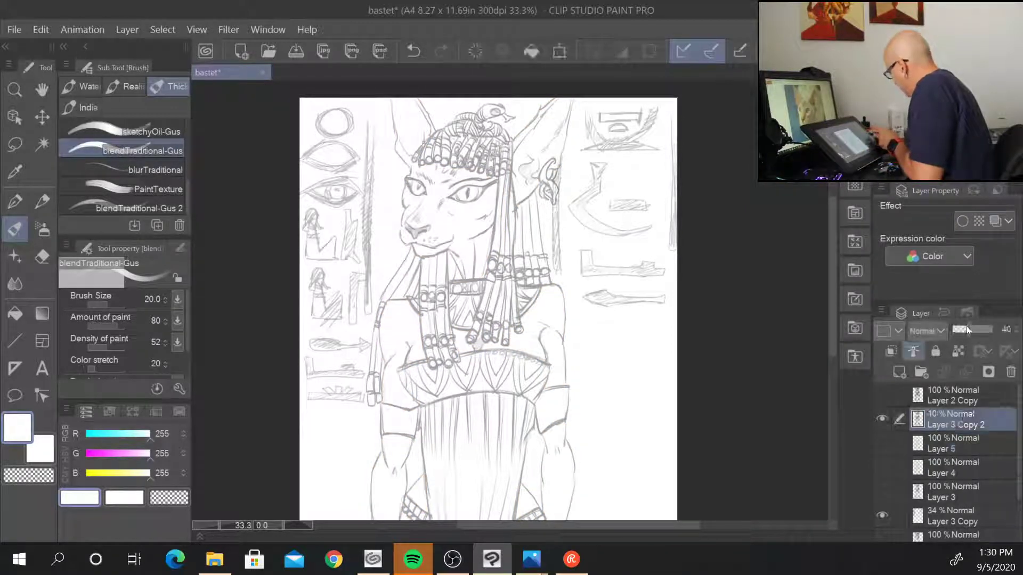
{"action": "left_click_drag", "start_coordinate": [970, 327], "coordinate": [993, 327]}
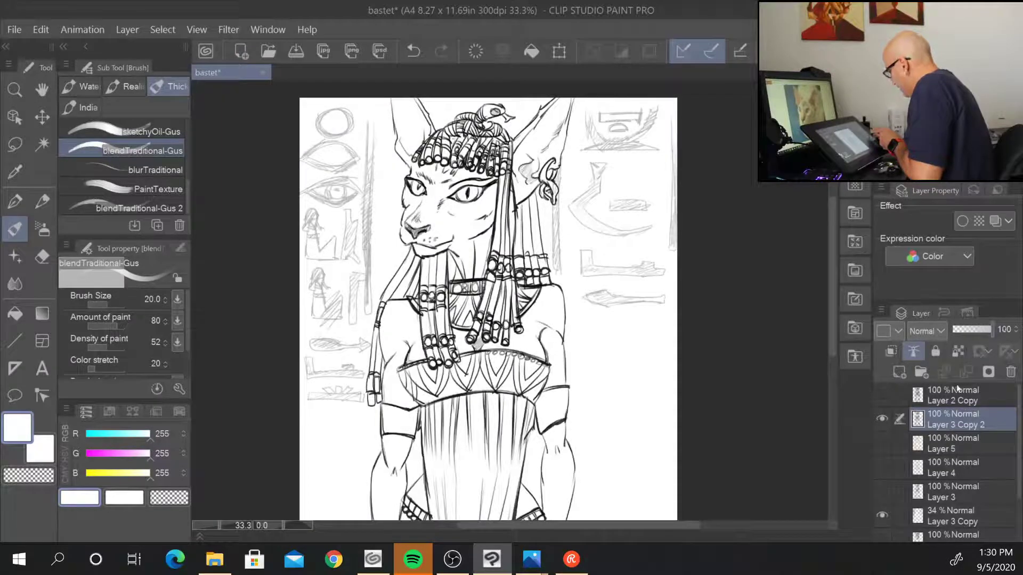
{"action": "left_click", "coordinate": [882, 443]}
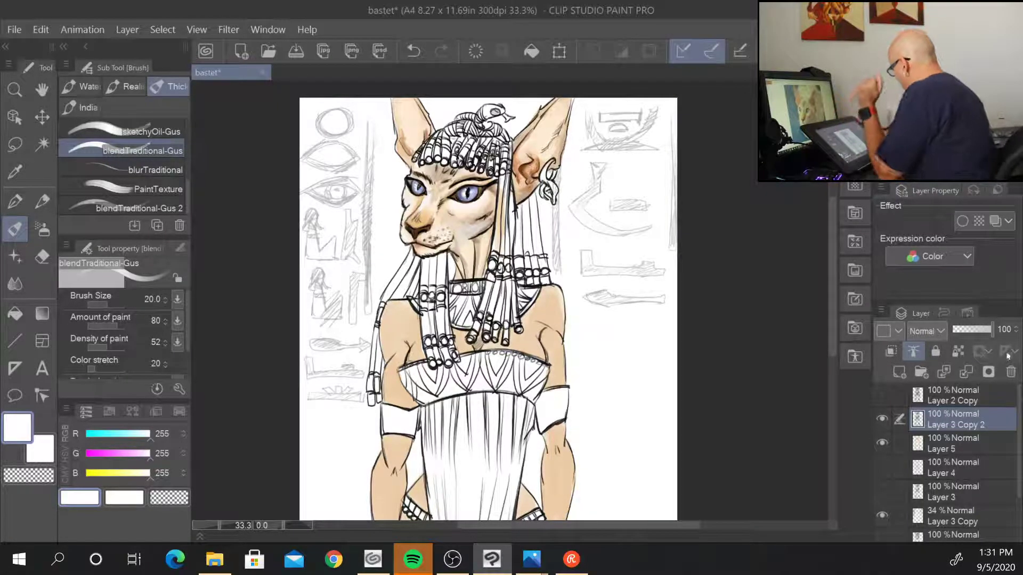
- Set the opacity of Layer 3 Copy 2 to 49% and hide it briefly to check the colouring without line art
{"action": "left_click_drag", "start_coordinate": [996, 330], "coordinate": [973, 331]}
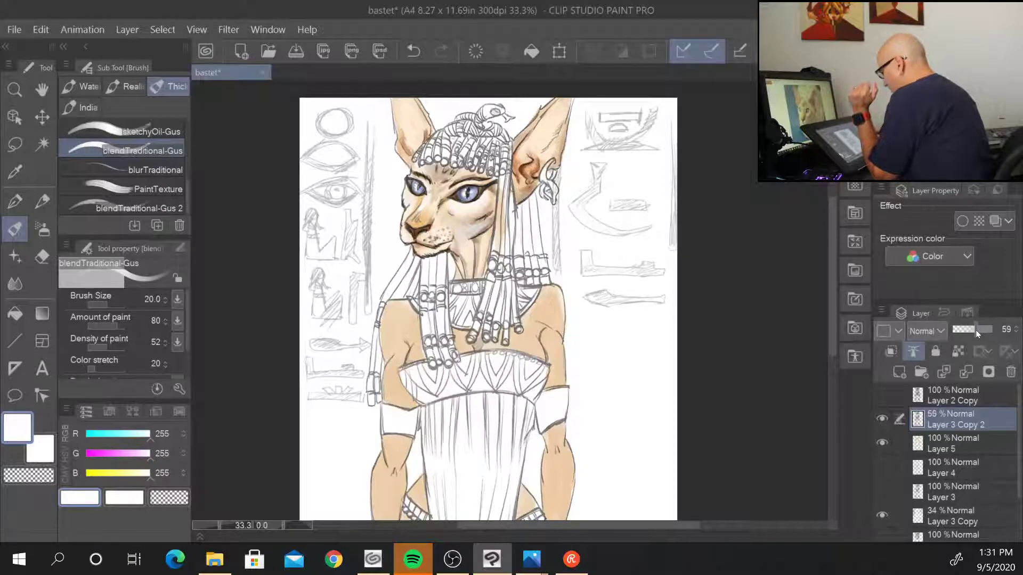
{"action": "left_click", "coordinate": [882, 419]}
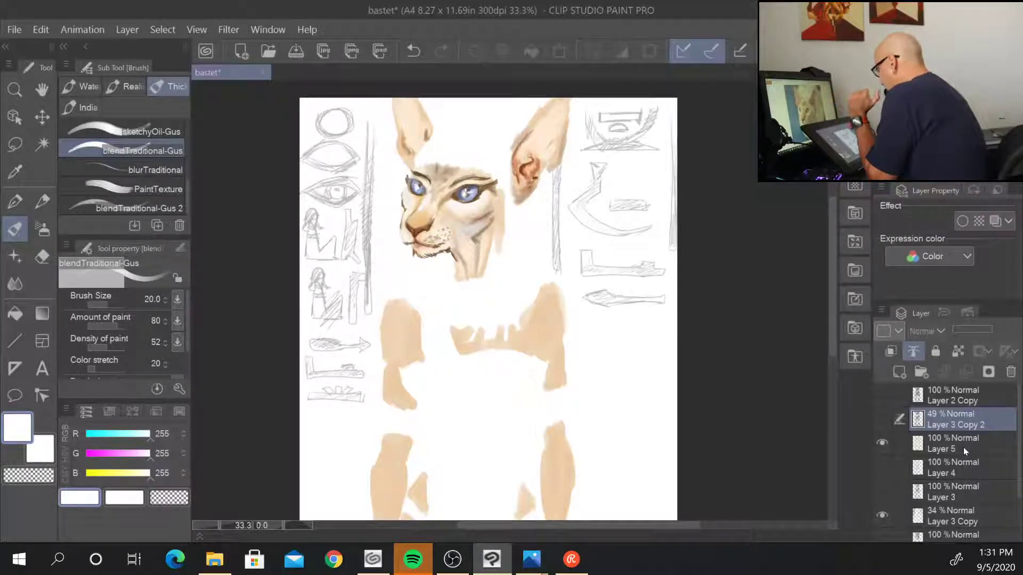
{"action": "left_click", "coordinate": [882, 419]}
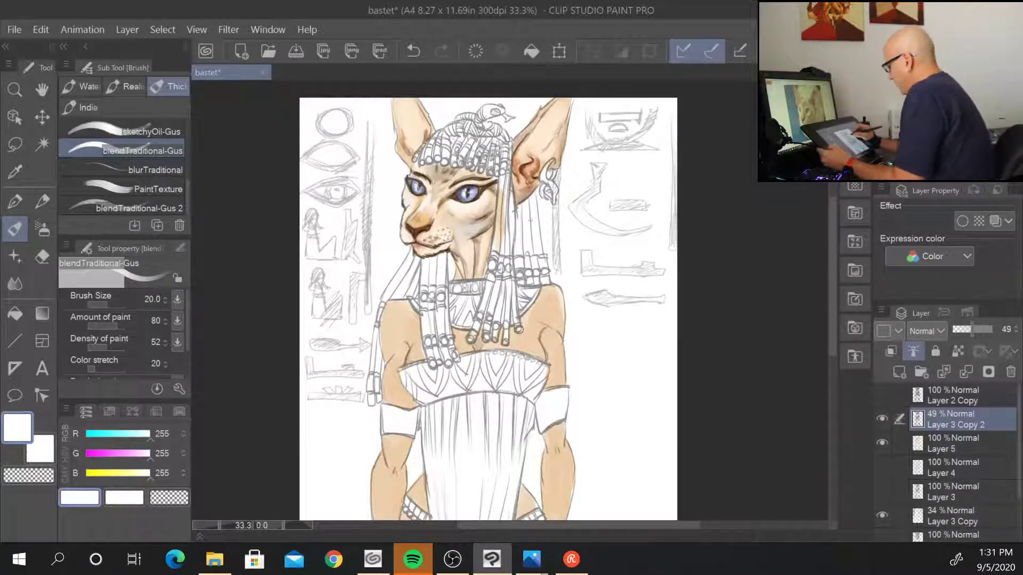
- Set the paint colour to olive brown (RGB 139, 116, 46) for the near ear's edges, keeping brush size 20
{"action": "scroll", "coordinate": [521, 226], "scroll_direction": "up", "scroll_amount": 2}
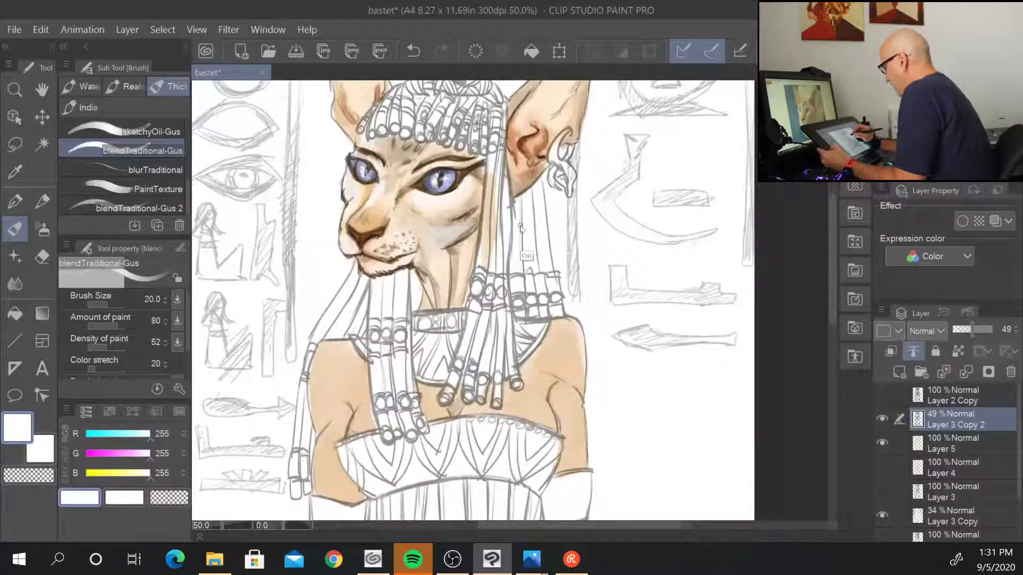
{"action": "scroll", "coordinate": [519, 226], "scroll_direction": "up", "scroll_amount": 1}
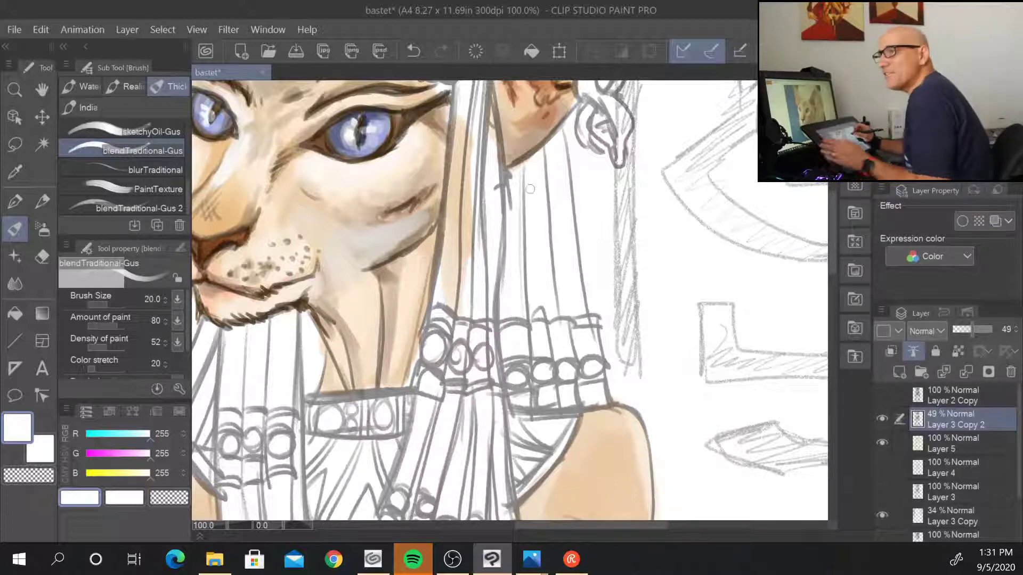
{"action": "left_click_drag", "start_coordinate": [537, 199], "coordinate": [571, 340]}
{"action": "key", "text": "alt"}
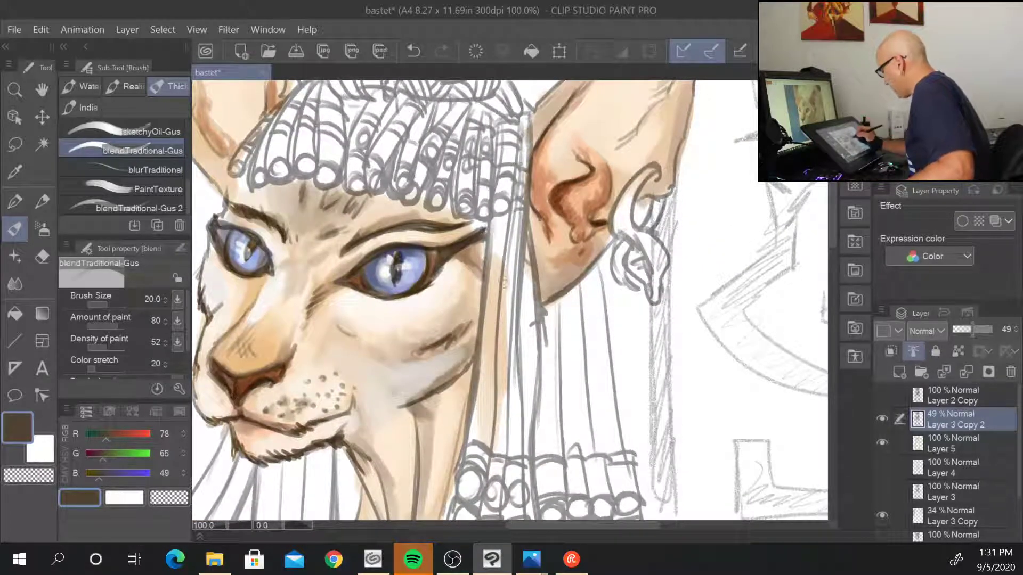
{"action": "left_click_drag", "start_coordinate": [502, 357], "coordinate": [473, 476]}
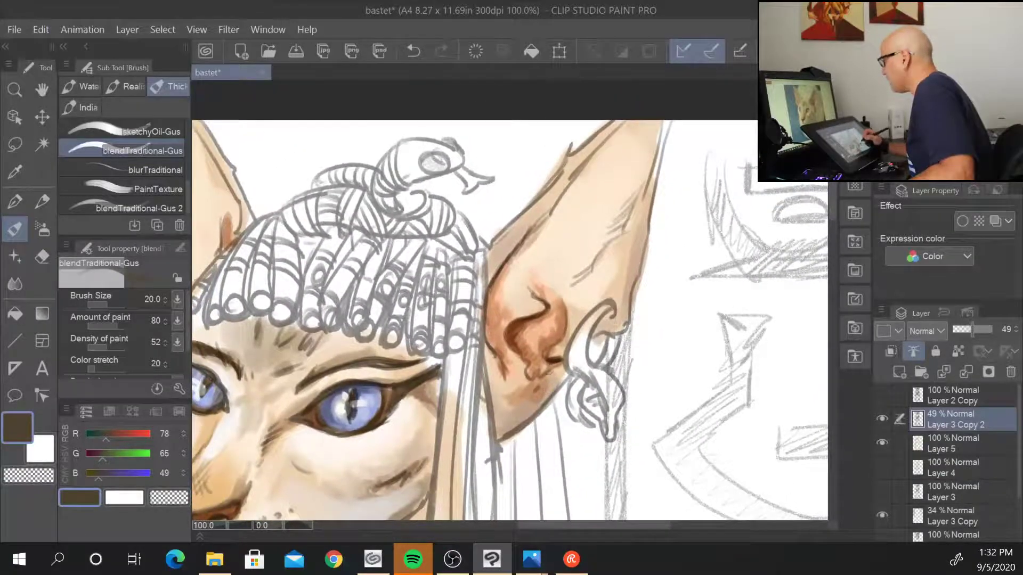
{"action": "left_click", "coordinate": [505, 244], "text": "alt"}
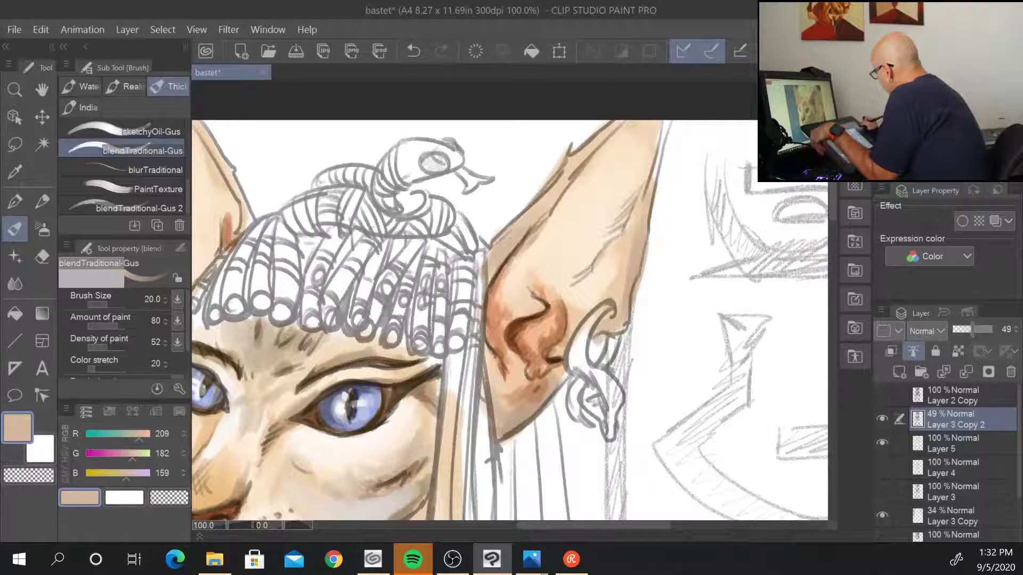
{"action": "left_click", "coordinate": [133, 453]}
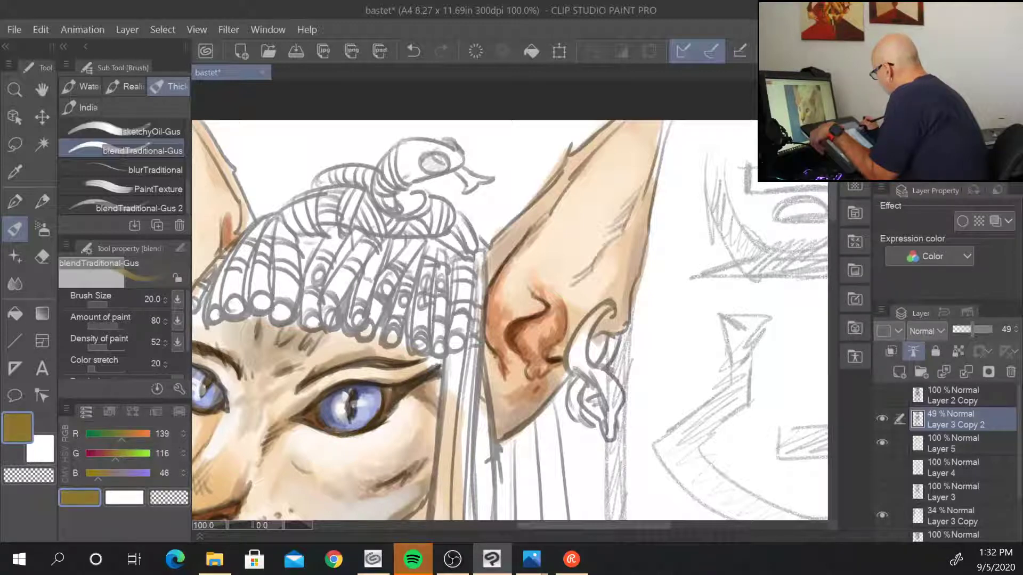
{"action": "key", "text": "bracketleft"}
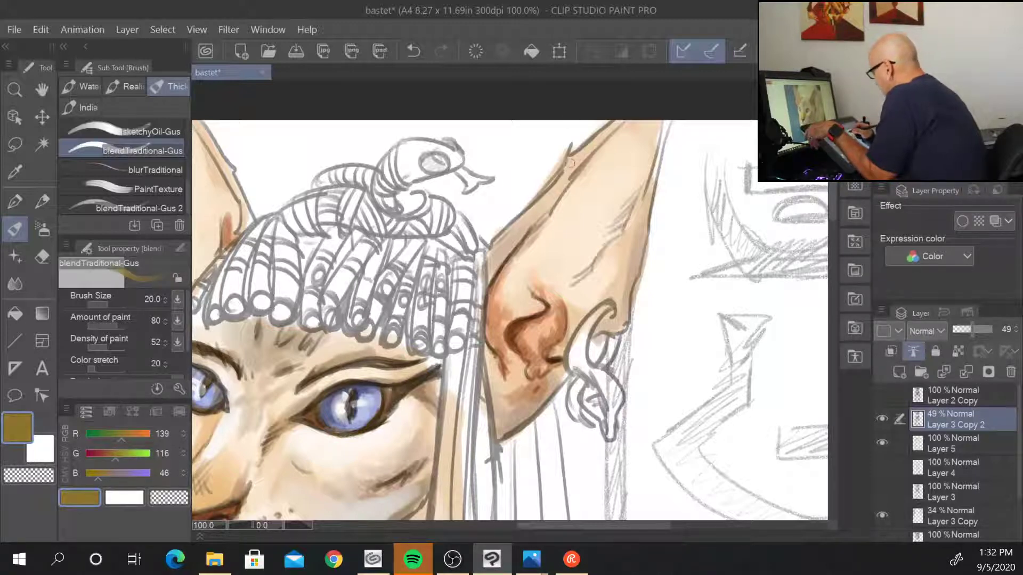
{"action": "mouse_move", "coordinate": [569, 163]}
{"action": "left_mouse_down"}
{"action": "mouse_move", "coordinate": [509, 230]}
{"action": "mouse_move", "coordinate": [521, 228]}
{"action": "left_mouse_up"}
{"action": "left_click_drag", "start_coordinate": [499, 258], "coordinate": [496, 245]}
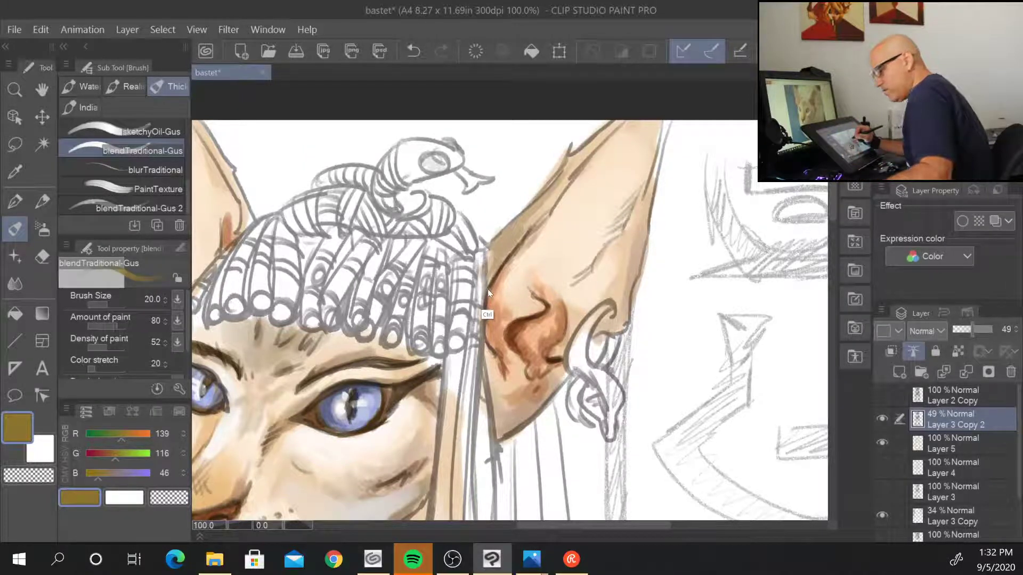
{"action": "key", "text": "ctrl+z"}
{"action": "key", "text": "ctrl+z"}
{"action": "key", "text": "ctrl+z"}
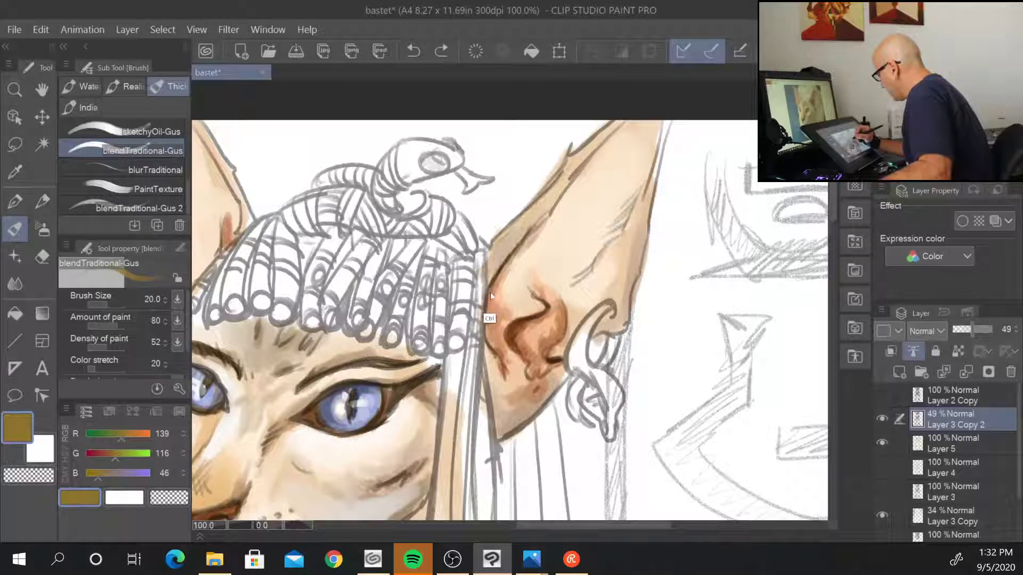
- Paint the near ear's inner, lower and outer rims on Layer 5 with olive brown at brush size 20
{"action": "left_click", "coordinate": [967, 446]}
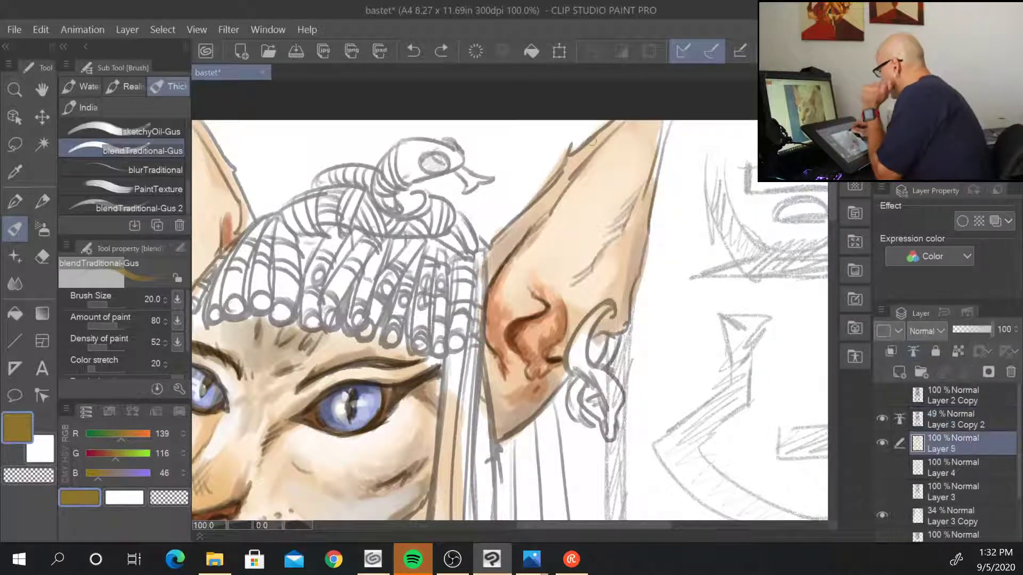
{"action": "mouse_move", "coordinate": [600, 134]}
{"action": "left_mouse_down"}
{"action": "mouse_move", "coordinate": [554, 167]}
{"action": "mouse_move", "coordinate": [562, 175]}
{"action": "mouse_move", "coordinate": [548, 198]}
{"action": "mouse_move", "coordinate": [490, 249]}
{"action": "mouse_move", "coordinate": [599, 122]}
{"action": "left_mouse_up"}
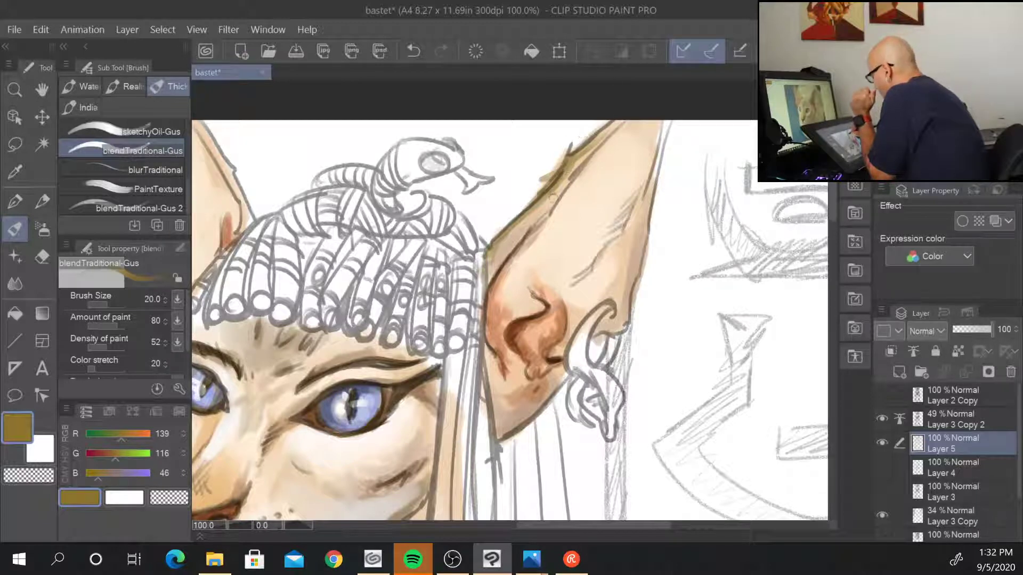
{"action": "mouse_move", "coordinate": [551, 198]}
{"action": "left_mouse_down"}
{"action": "mouse_move", "coordinate": [491, 274]}
{"action": "mouse_move", "coordinate": [500, 252]}
{"action": "mouse_move", "coordinate": [539, 230]}
{"action": "mouse_move", "coordinate": [556, 199]}
{"action": "left_mouse_up"}
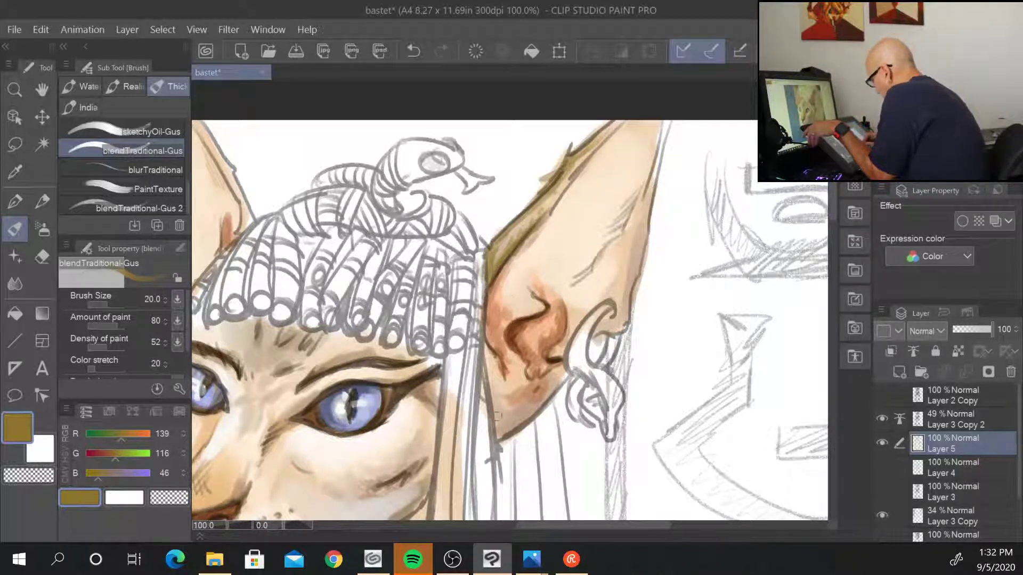
{"action": "mouse_move", "coordinate": [497, 415]}
{"action": "left_mouse_down"}
{"action": "mouse_move", "coordinate": [501, 430]}
{"action": "mouse_move", "coordinate": [541, 412]}
{"action": "mouse_move", "coordinate": [508, 427]}
{"action": "mouse_move", "coordinate": [569, 372]}
{"action": "mouse_move", "coordinate": [534, 415]}
{"action": "left_mouse_up"}
{"action": "mouse_move", "coordinate": [647, 231]}
{"action": "left_mouse_down"}
{"action": "mouse_move", "coordinate": [636, 269]}
{"action": "mouse_move", "coordinate": [644, 228]}
{"action": "mouse_move", "coordinate": [625, 324]}
{"action": "mouse_move", "coordinate": [628, 307]}
{"action": "mouse_move", "coordinate": [597, 334]}
{"action": "left_mouse_up"}
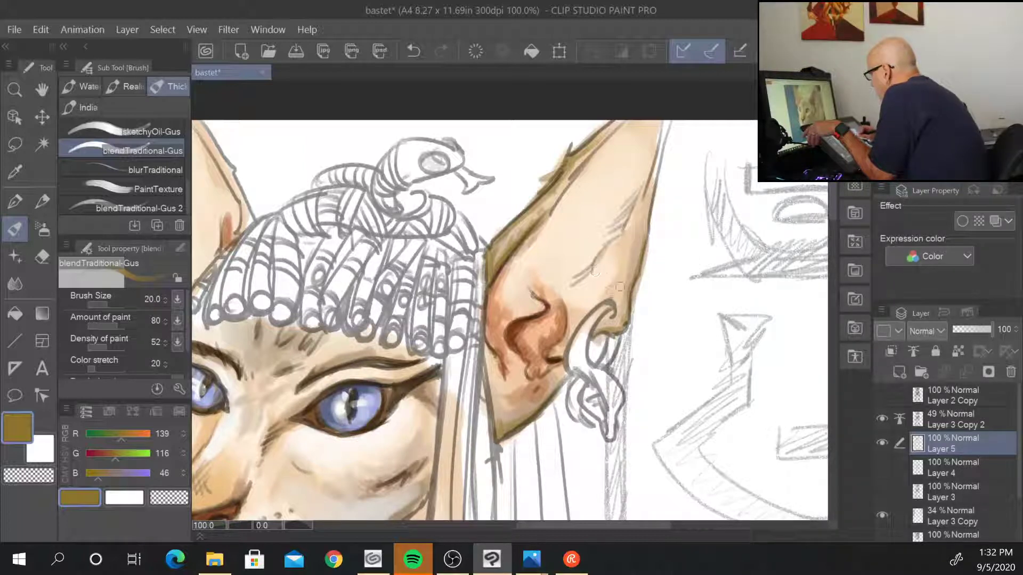
{"action": "left_click_drag", "start_coordinate": [614, 301], "coordinate": [617, 322]}
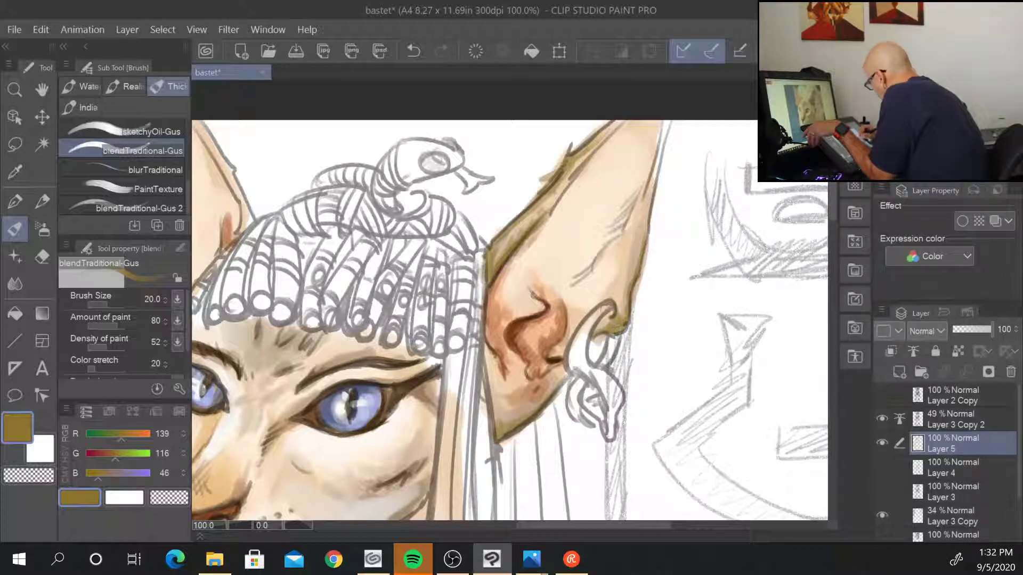
- Deepen the near ear's rim and the fold lines near its tip with dark olive (RGB 76, 59, 11)
{"action": "left_click", "coordinate": [617, 323], "text": "alt"}
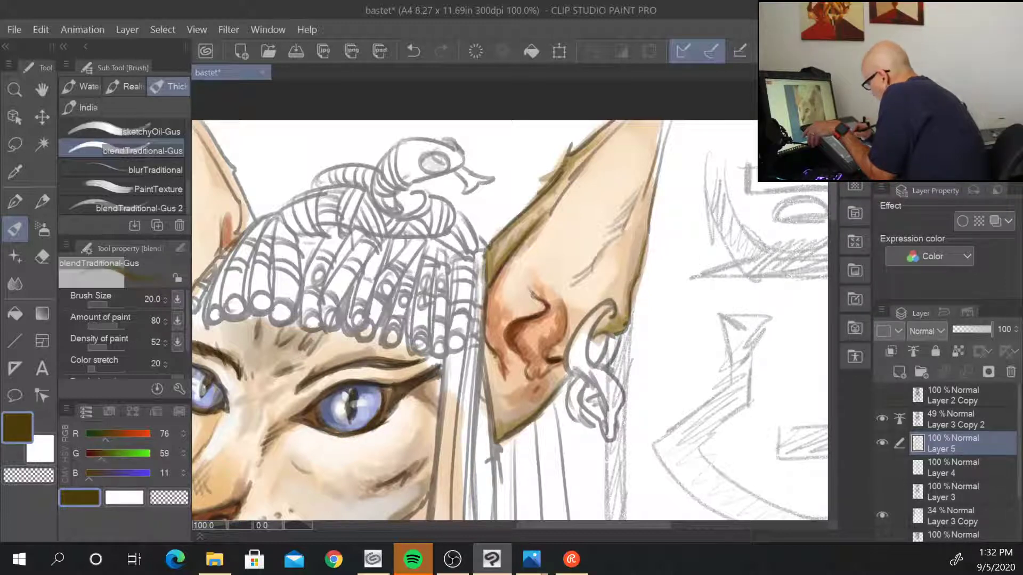
{"action": "left_click_drag", "start_coordinate": [490, 246], "coordinate": [518, 219]}
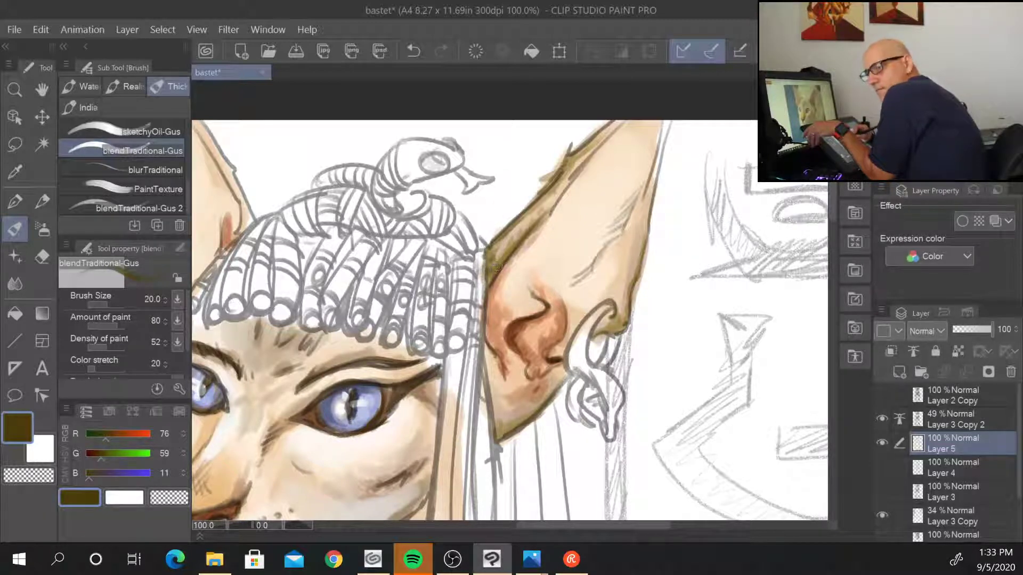
{"action": "left_click_drag", "start_coordinate": [509, 243], "coordinate": [532, 219]}
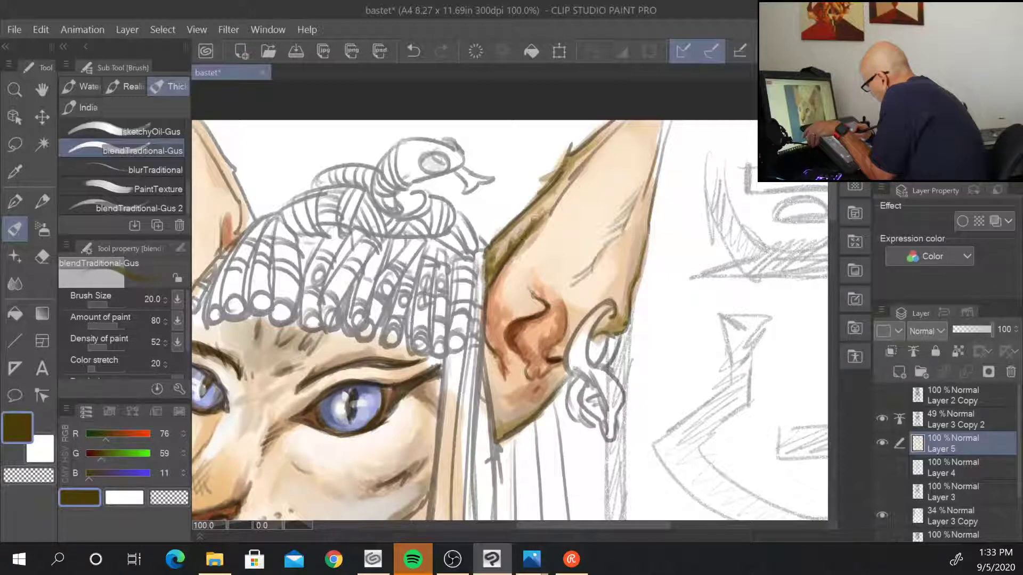
{"action": "mouse_move", "coordinate": [572, 152]}
{"action": "left_mouse_down"}
{"action": "mouse_move", "coordinate": [608, 125]}
{"action": "mouse_move", "coordinate": [648, 189]}
{"action": "left_mouse_up"}
{"action": "mouse_move", "coordinate": [660, 133]}
{"action": "left_mouse_down"}
{"action": "mouse_move", "coordinate": [643, 195]}
{"action": "mouse_move", "coordinate": [613, 234]}
{"action": "left_mouse_up"}
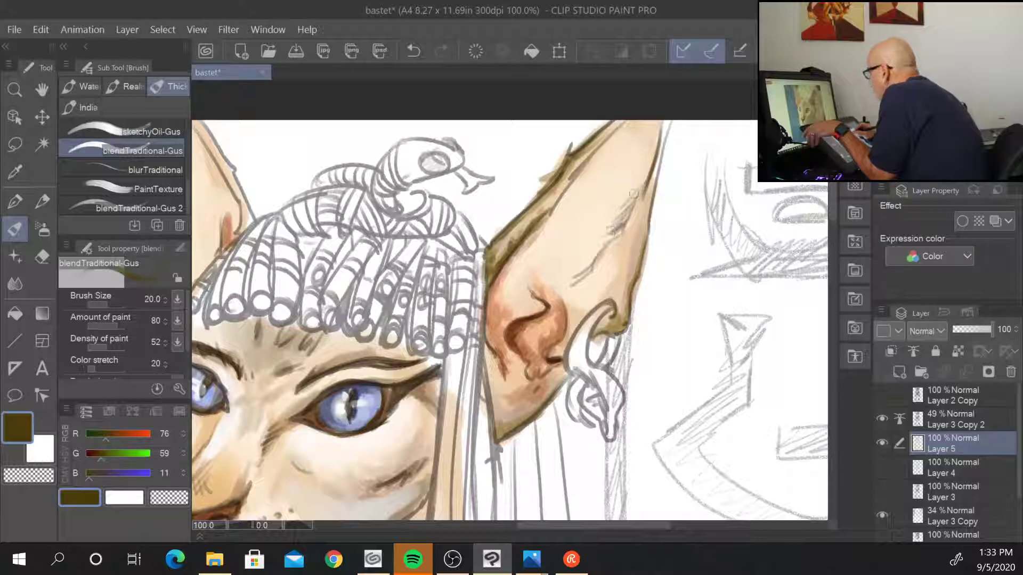
{"action": "left_click_drag", "start_coordinate": [636, 193], "coordinate": [616, 228]}
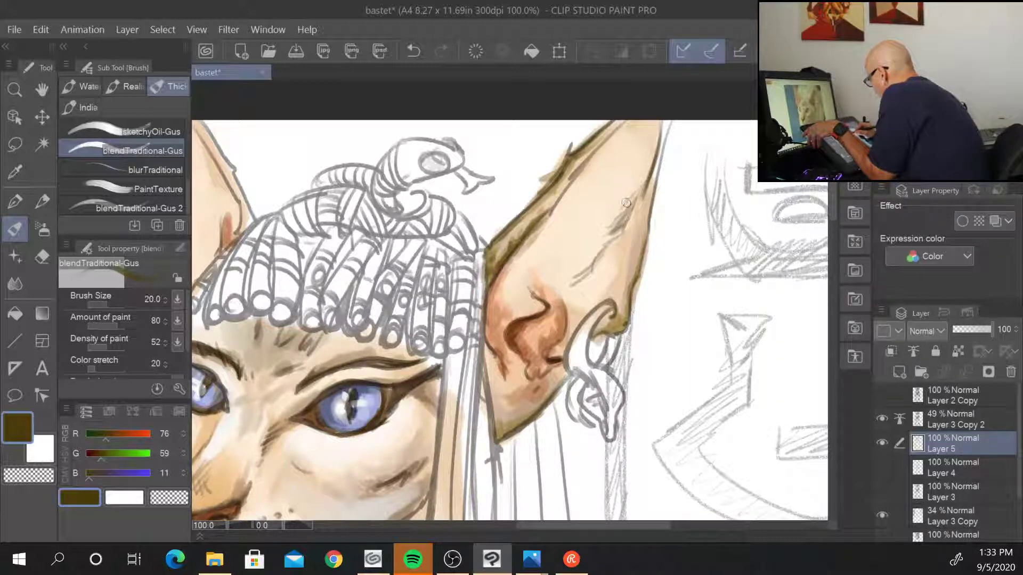
- Shade the upper inside of the near ear with tan (RGB 198, 155, 103) at brush size 80
{"action": "key", "text": "bracketright"}
{"action": "key", "text": "bracketright"}
{"action": "key", "text": "bracketright"}
{"action": "key", "text": "bracketright"}
{"action": "key", "text": "bracketright"}
{"action": "key", "text": "bracketright"}
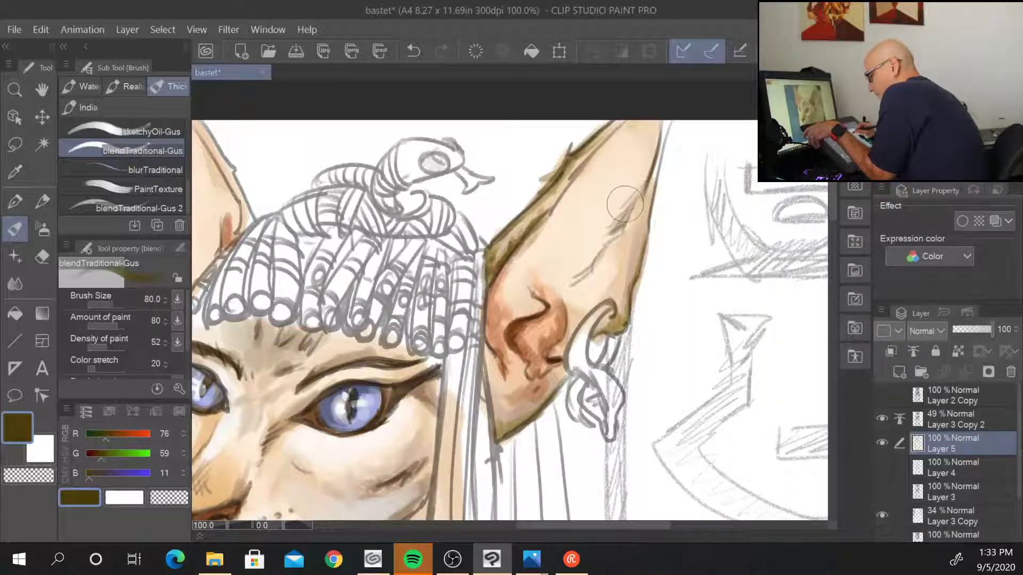
{"action": "left_click", "coordinate": [622, 176], "text": "alt"}
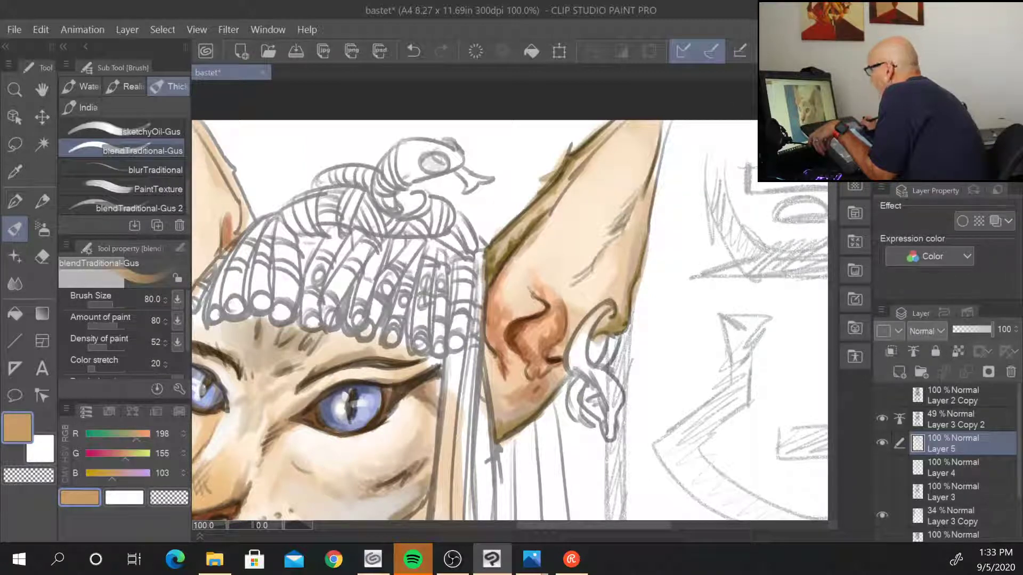
{"action": "left_click_drag", "start_coordinate": [635, 128], "coordinate": [584, 192]}
{"action": "mouse_move", "coordinate": [614, 143]}
{"action": "left_mouse_down"}
{"action": "mouse_move", "coordinate": [565, 218]}
{"action": "mouse_move", "coordinate": [589, 206]}
{"action": "mouse_move", "coordinate": [606, 234]}
{"action": "mouse_move", "coordinate": [639, 170]}
{"action": "mouse_move", "coordinate": [634, 134]}
{"action": "mouse_move", "coordinate": [613, 203]}
{"action": "mouse_move", "coordinate": [636, 159]}
{"action": "mouse_move", "coordinate": [613, 165]}
{"action": "mouse_move", "coordinate": [626, 134]}
{"action": "mouse_move", "coordinate": [666, 133]}
{"action": "left_mouse_up"}
{"action": "mouse_move", "coordinate": [613, 218]}
{"action": "left_mouse_down"}
{"action": "mouse_move", "coordinate": [591, 240]}
{"action": "mouse_move", "coordinate": [605, 270]}
{"action": "left_mouse_up"}
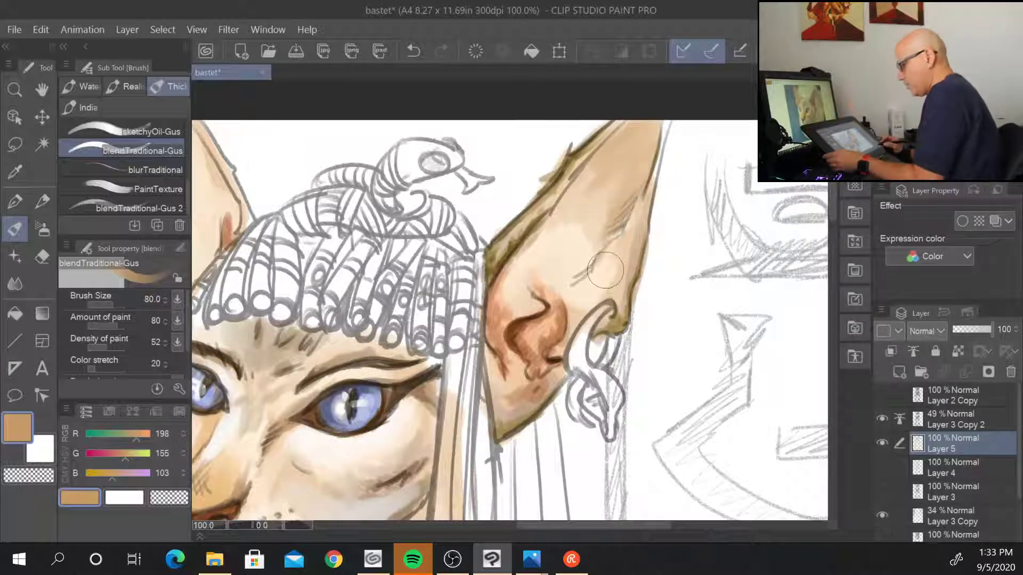
{"action": "scroll", "coordinate": [606, 270], "scroll_direction": "down", "scroll_amount": 1}
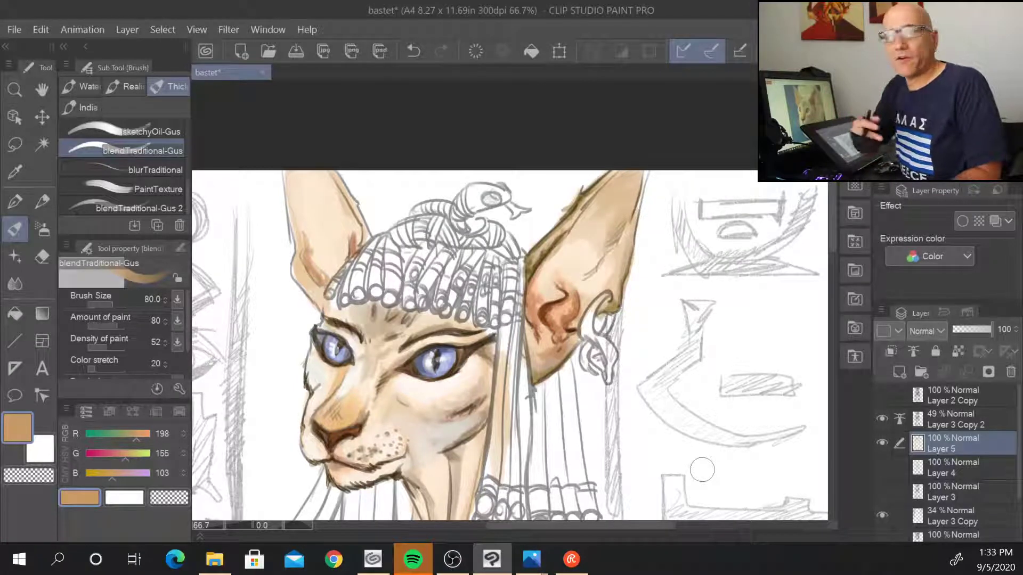
- Blend light peach (RGB 251, 216, 173) into the olive band along the near ear's inner rim at brush size 30
{"action": "scroll", "coordinate": [598, 282], "scroll_direction": "up", "scroll_amount": 2}
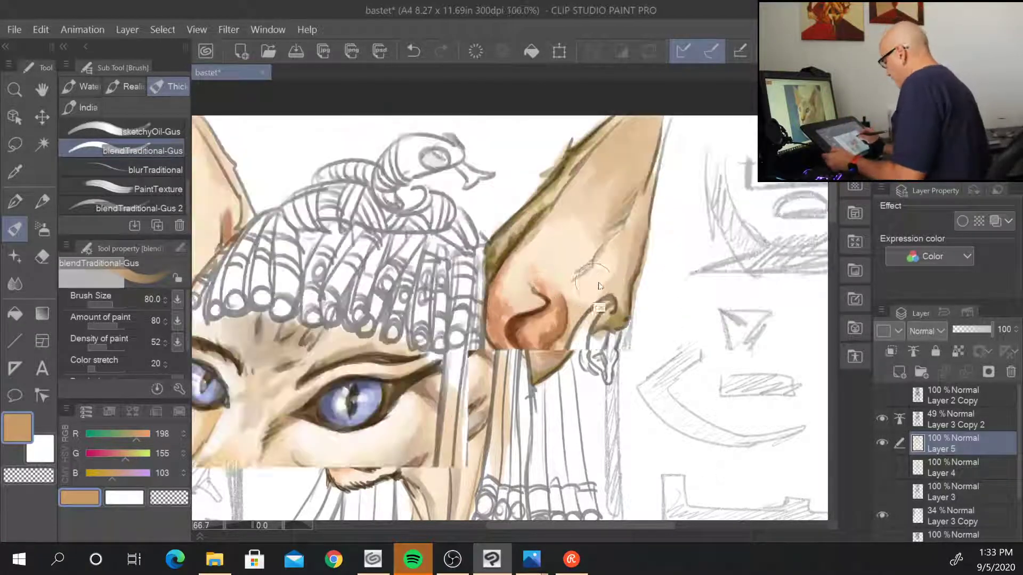
{"action": "key", "text": "bracketleft"}
{"action": "key", "text": "bracketleft"}
{"action": "key", "text": "bracketleft"}
{"action": "key", "text": "bracketleft"}
{"action": "key", "text": "bracketleft"}
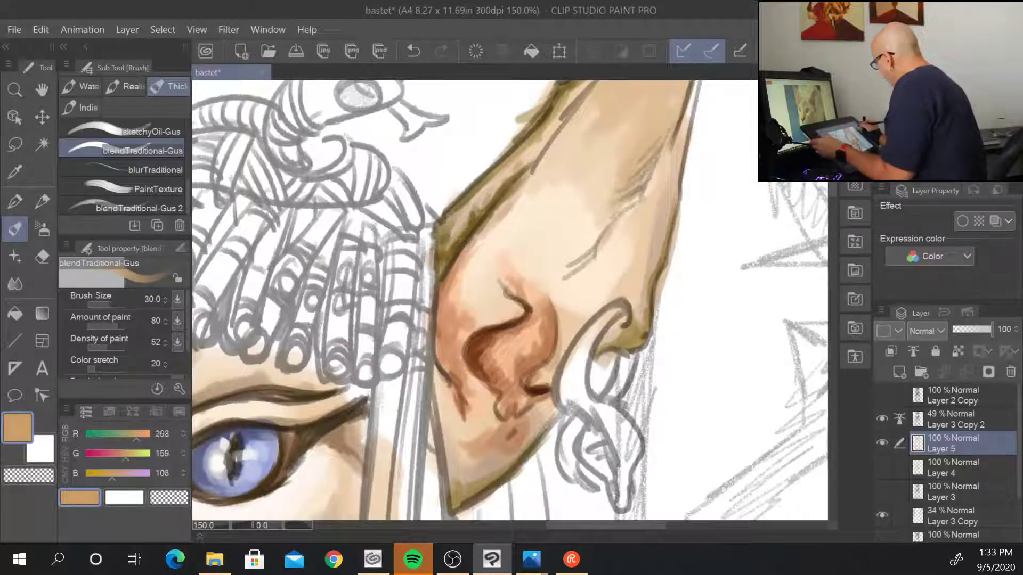
{"action": "left_click", "coordinate": [482, 239], "text": "alt"}
{"action": "mouse_move", "coordinate": [459, 216]}
{"action": "left_mouse_down"}
{"action": "mouse_move", "coordinate": [444, 237]}
{"action": "mouse_move", "coordinate": [499, 181]}
{"action": "mouse_move", "coordinate": [477, 188]}
{"action": "mouse_move", "coordinate": [489, 185]}
{"action": "mouse_move", "coordinate": [481, 195]}
{"action": "mouse_move", "coordinate": [543, 125]}
{"action": "left_mouse_up"}
{"action": "mouse_move", "coordinate": [448, 238]}
{"action": "left_mouse_down"}
{"action": "mouse_move", "coordinate": [455, 245]}
{"action": "mouse_move", "coordinate": [450, 233]}
{"action": "left_mouse_up"}
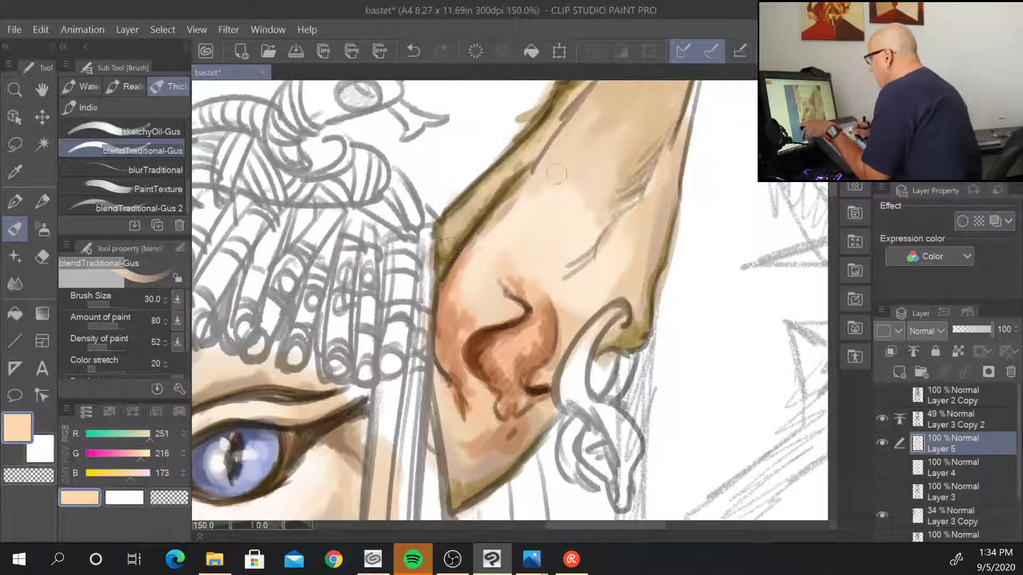
- Lighten the near ear's rim, lower tip and corner by the earring with cream (RGB 246, 237, 226), reducing the brush to size 17
{"action": "left_click", "coordinate": [520, 116], "text": "alt"}
{"action": "key", "text": "bracketleft"}
{"action": "key", "text": "bracketleft"}
{"action": "key", "text": "bracketleft"}
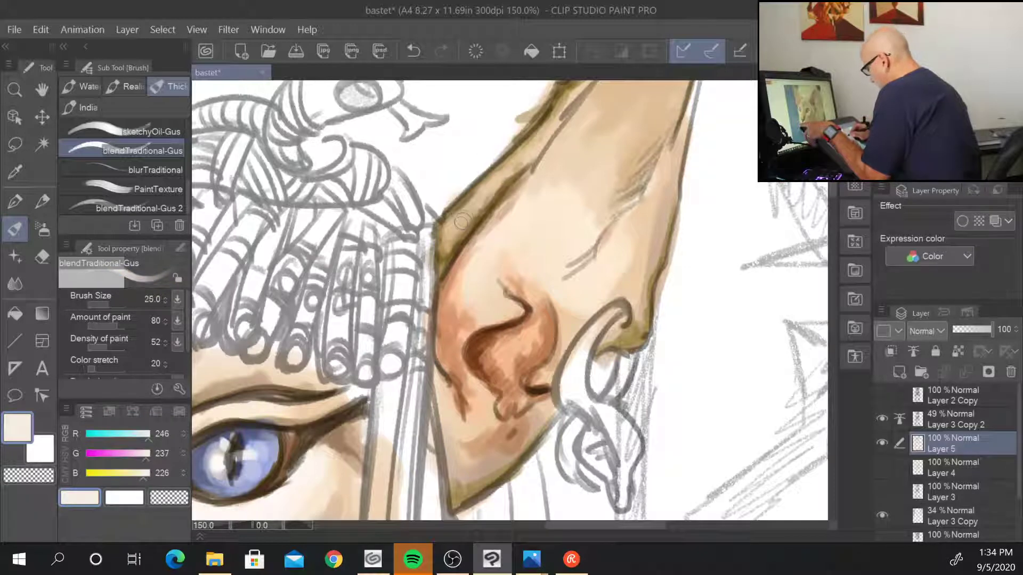
{"action": "left_click_drag", "start_coordinate": [456, 227], "coordinate": [473, 211]}
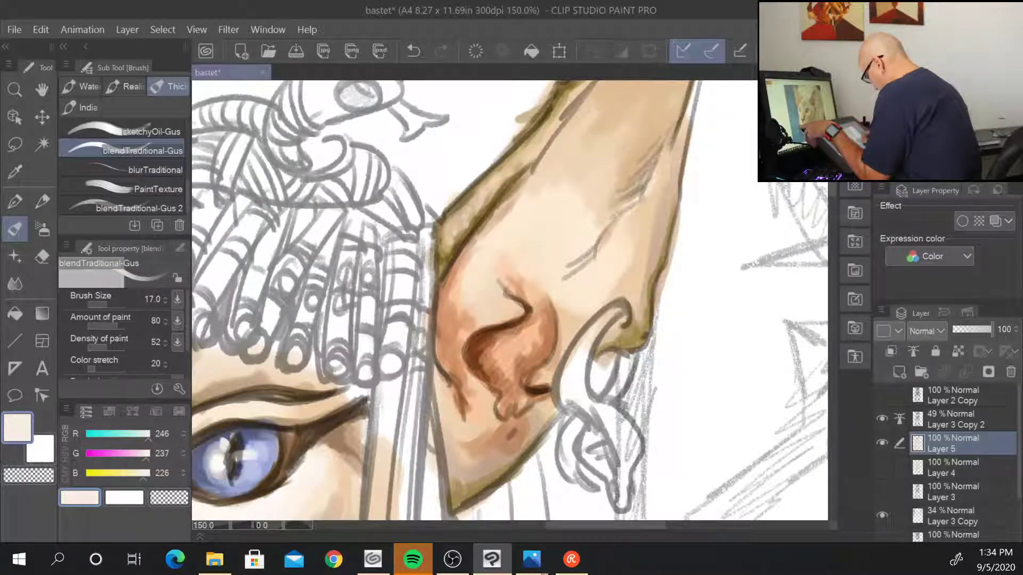
{"action": "mouse_move", "coordinate": [467, 486]}
{"action": "left_mouse_down"}
{"action": "mouse_move", "coordinate": [505, 461]}
{"action": "mouse_move", "coordinate": [457, 495]}
{"action": "left_mouse_up"}
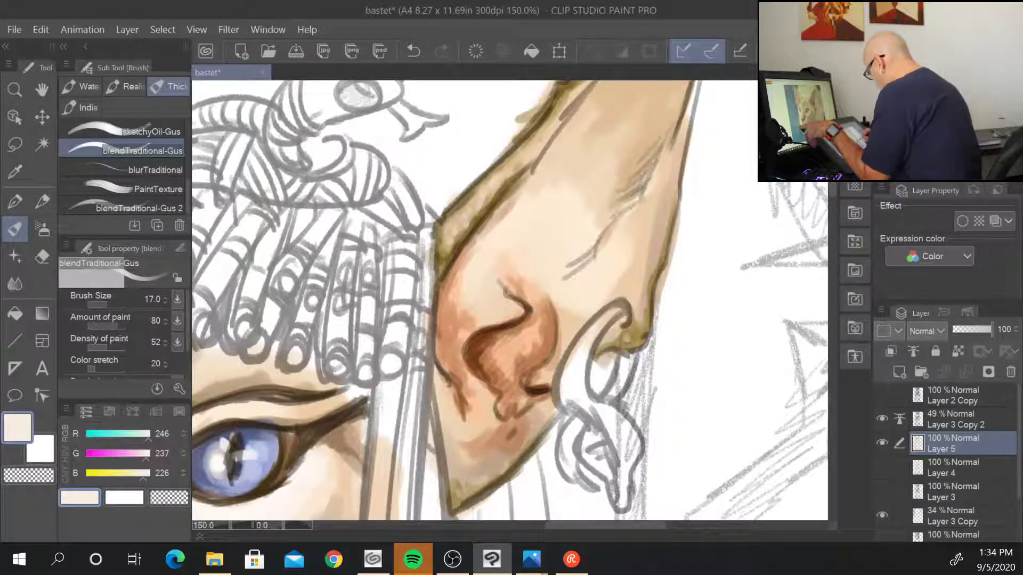
{"action": "left_click_drag", "start_coordinate": [626, 338], "coordinate": [643, 326]}
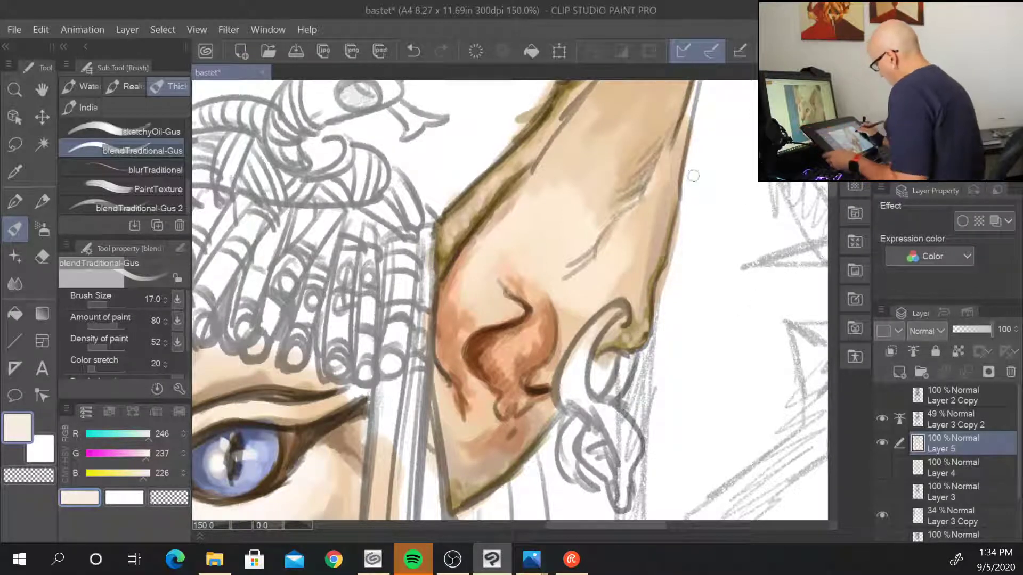
- Toggle Layer 5 and Layer 3 Copy 2 to compare colours with line art, leaving only the colours shown, and examine the face up close
{"action": "scroll", "coordinate": [693, 176], "scroll_direction": "down", "scroll_amount": 3}
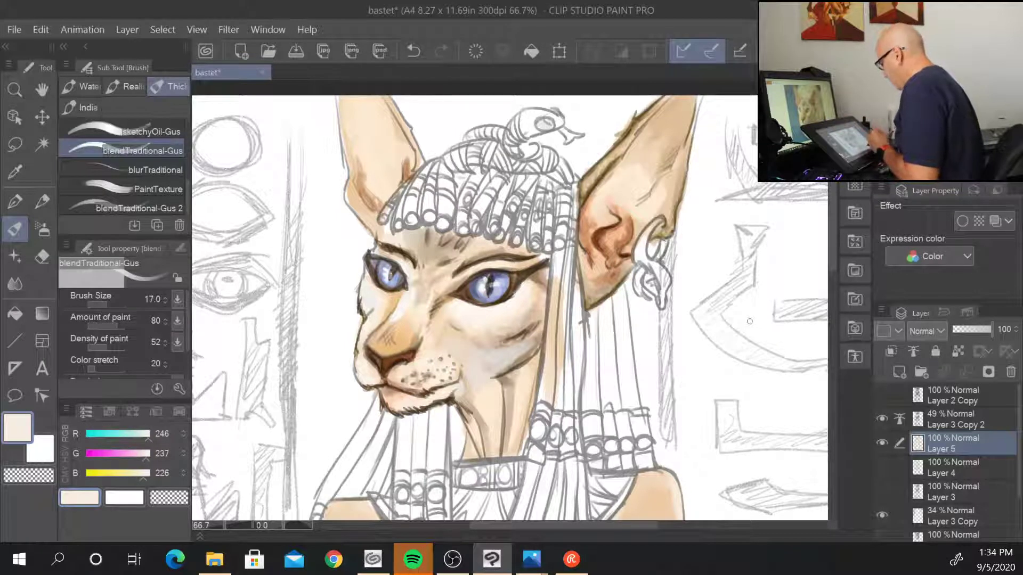
{"action": "left_click", "coordinate": [882, 442]}
{"action": "left_click", "coordinate": [882, 418]}
{"action": "left_click", "coordinate": [882, 419]}
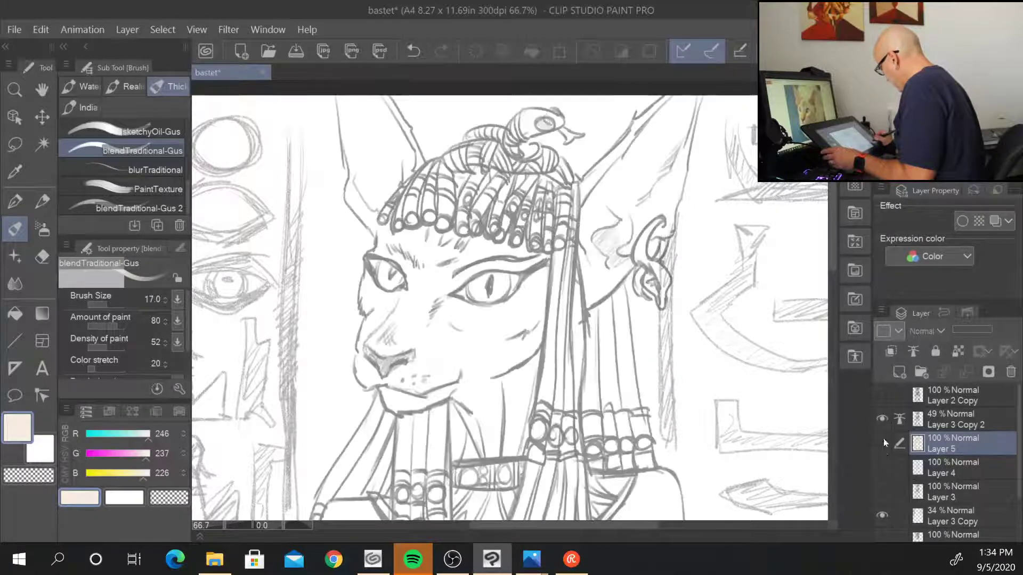
{"action": "left_click", "coordinate": [882, 419]}
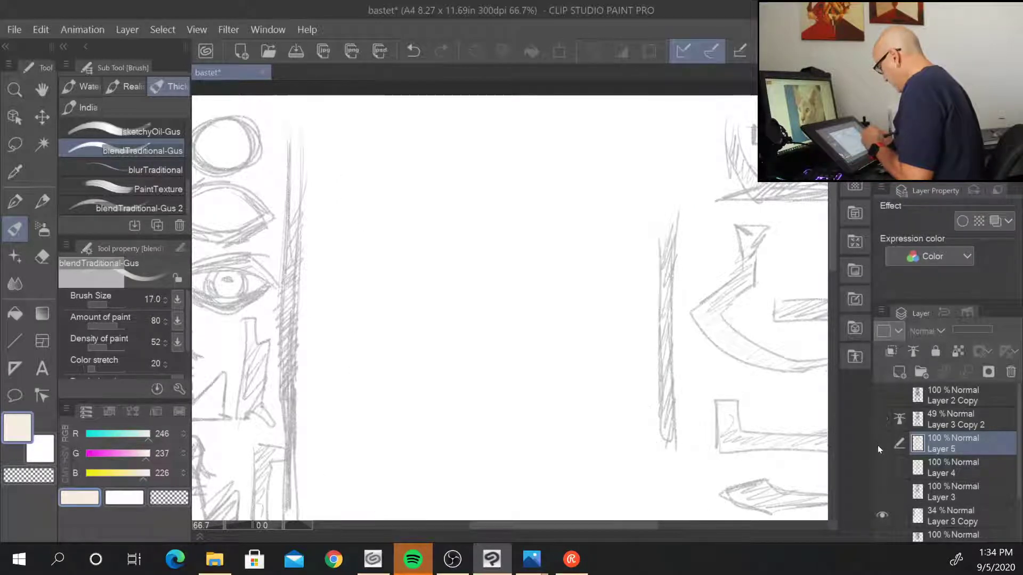
{"action": "left_click", "coordinate": [882, 418]}
{"action": "left_click", "coordinate": [882, 443]}
{"action": "left_click", "coordinate": [882, 419]}
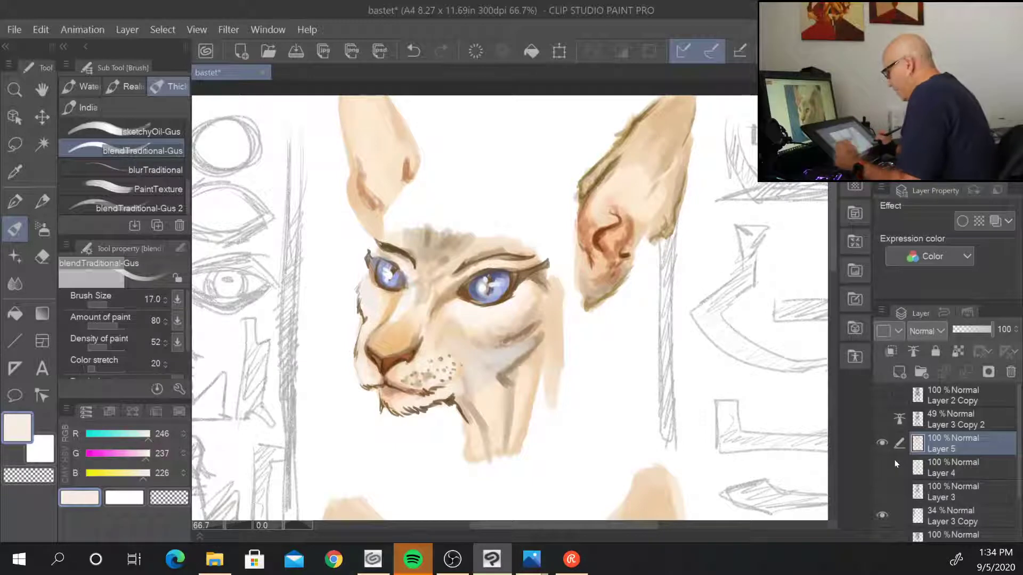
{"action": "key", "text": "ctrl+plus"}
{"action": "key", "text": "ctrl+plus"}
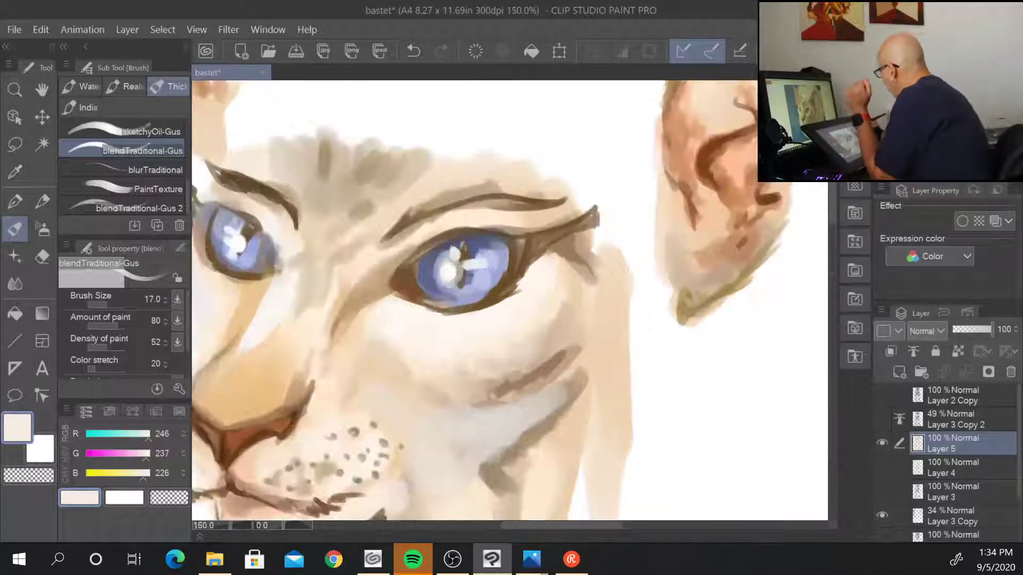
- Darken the near eye's outline, slit pupil and outer liner wing with dark brown (RGB 44, 25, 3) at brush size 10
{"action": "left_click", "coordinate": [412, 268], "text": "alt"}
{"action": "key", "text": "bracketleft"}
{"action": "key", "text": "bracketleft"}
{"action": "key", "text": "bracketleft"}
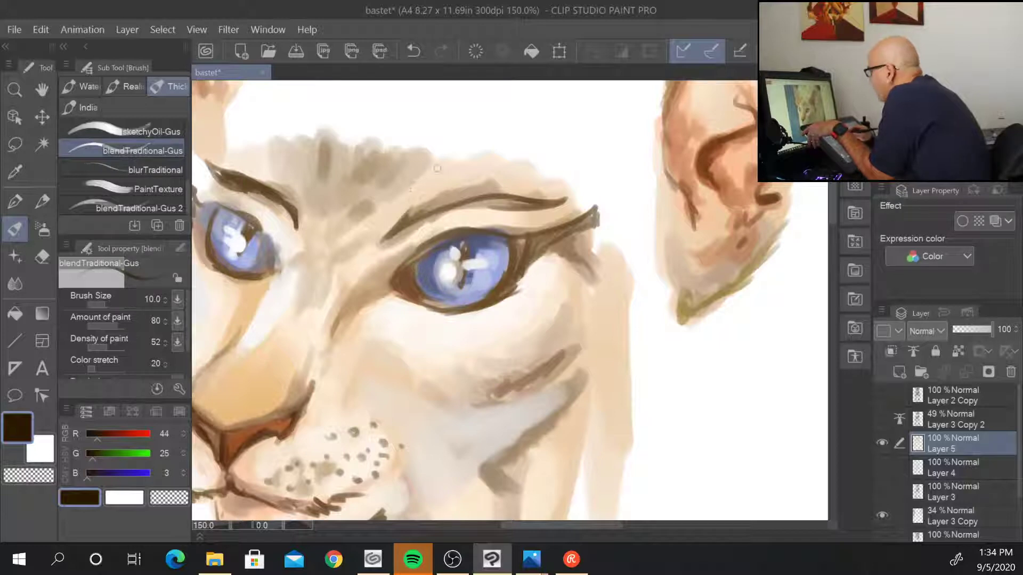
{"action": "left_click_drag", "start_coordinate": [403, 270], "coordinate": [470, 235]}
{"action": "mouse_move", "coordinate": [405, 268]}
{"action": "left_mouse_down"}
{"action": "mouse_move", "coordinate": [503, 233]}
{"action": "mouse_move", "coordinate": [464, 269]}
{"action": "mouse_move", "coordinate": [458, 293]}
{"action": "mouse_move", "coordinate": [464, 268]}
{"action": "mouse_move", "coordinate": [462, 287]}
{"action": "left_mouse_up"}
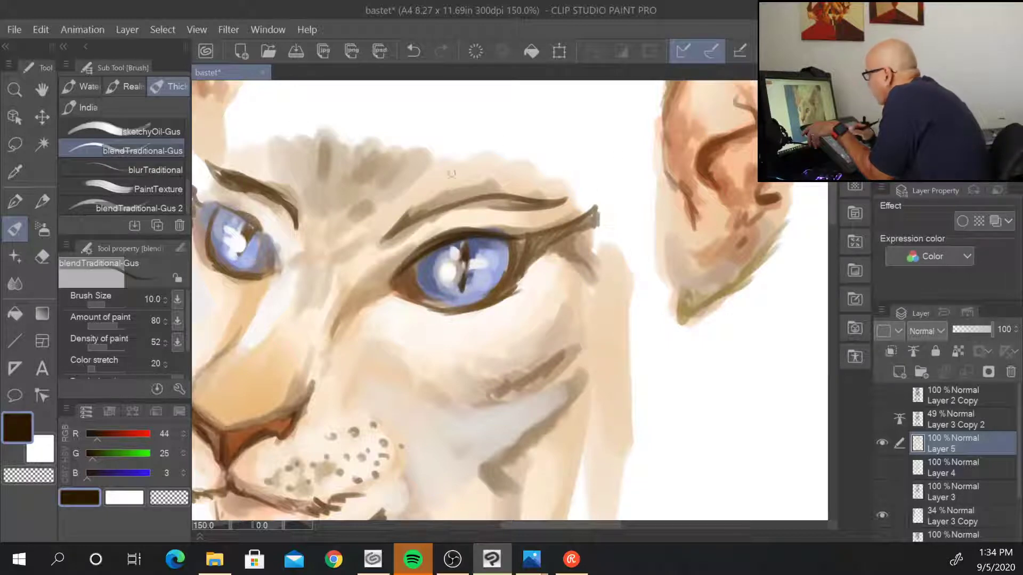
{"action": "mouse_move", "coordinate": [419, 263]}
{"action": "left_mouse_down"}
{"action": "mouse_move", "coordinate": [424, 293]}
{"action": "mouse_move", "coordinate": [441, 304]}
{"action": "left_mouse_up"}
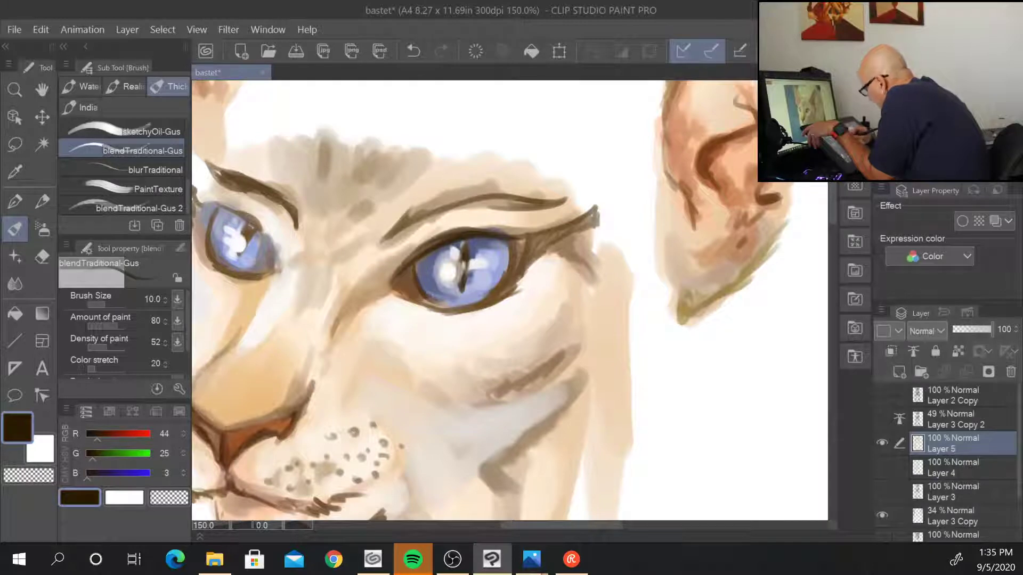
{"action": "left_click_drag", "start_coordinate": [423, 294], "coordinate": [467, 295]}
{"action": "mouse_move", "coordinate": [508, 241]}
{"action": "left_mouse_down"}
{"action": "mouse_move", "coordinate": [479, 279]}
{"action": "mouse_move", "coordinate": [506, 274]}
{"action": "mouse_move", "coordinate": [595, 208]}
{"action": "left_mouse_up"}
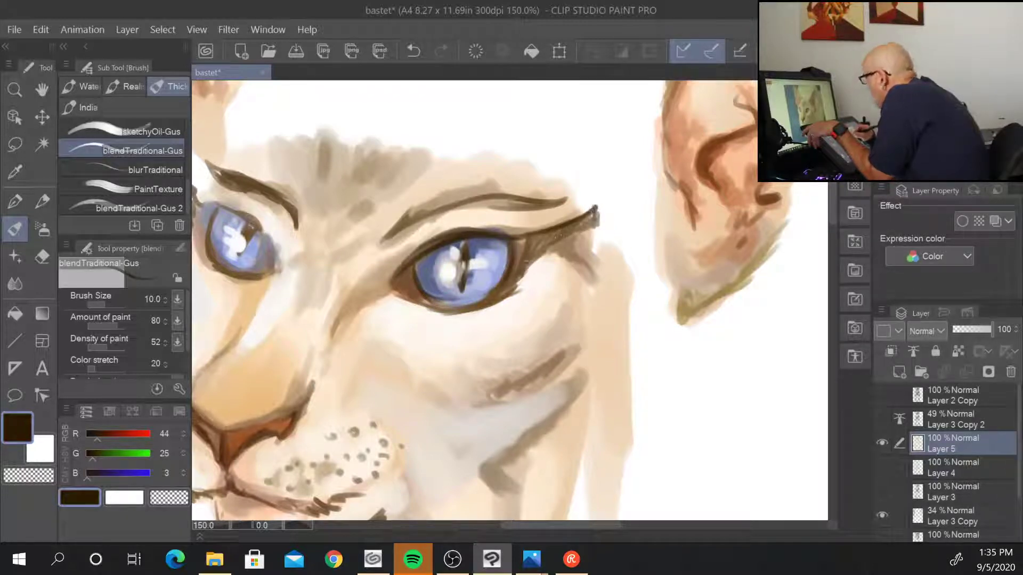
{"action": "mouse_move", "coordinate": [531, 237]}
{"action": "left_mouse_down"}
{"action": "mouse_move", "coordinate": [538, 251]}
{"action": "mouse_move", "coordinate": [587, 217]}
{"action": "left_mouse_up"}
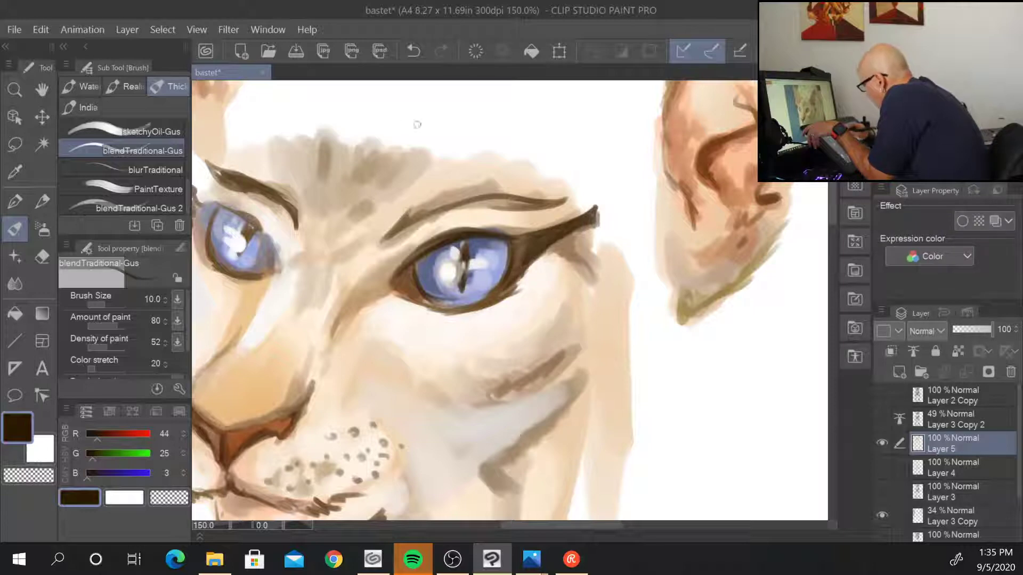
- Darken both brow markings and the far eye's outline and pupil with the same dark brown
{"action": "mouse_move", "coordinate": [407, 212]}
{"action": "left_mouse_down"}
{"action": "mouse_move", "coordinate": [519, 193]}
{"action": "mouse_move", "coordinate": [506, 193]}
{"action": "mouse_move", "coordinate": [570, 196]}
{"action": "mouse_move", "coordinate": [530, 196]}
{"action": "left_mouse_up"}
{"action": "mouse_move", "coordinate": [296, 218]}
{"action": "left_mouse_down"}
{"action": "mouse_move", "coordinate": [288, 196]}
{"action": "mouse_move", "coordinate": [250, 172]}
{"action": "left_mouse_up"}
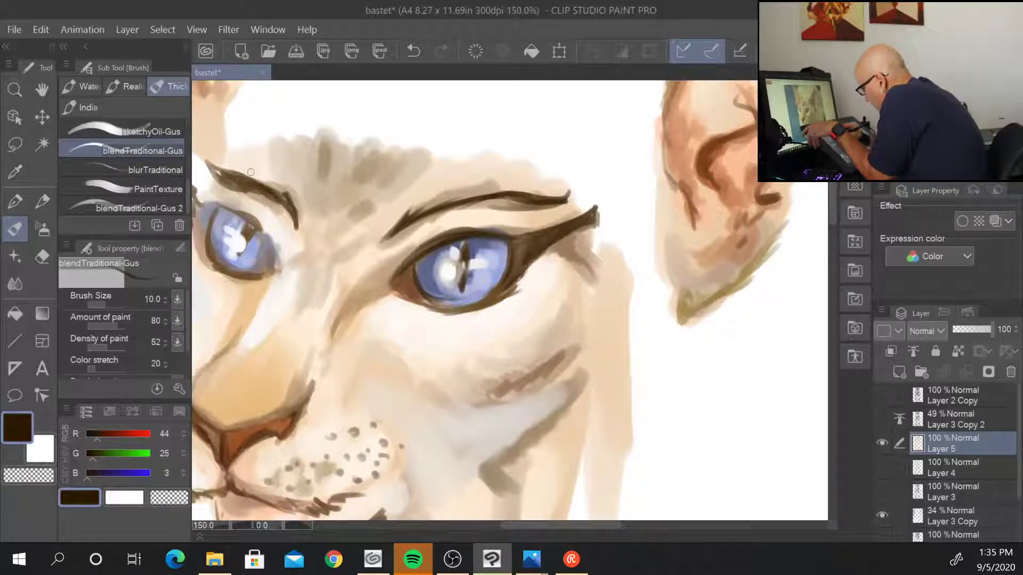
{"action": "mouse_move", "coordinate": [216, 212]}
{"action": "left_mouse_down"}
{"action": "mouse_move", "coordinate": [246, 219]}
{"action": "mouse_move", "coordinate": [274, 247]}
{"action": "mouse_move", "coordinate": [279, 277]}
{"action": "mouse_move", "coordinate": [256, 274]}
{"action": "left_mouse_up"}
{"action": "mouse_move", "coordinate": [244, 223]}
{"action": "left_mouse_down"}
{"action": "mouse_move", "coordinate": [226, 268]}
{"action": "mouse_move", "coordinate": [278, 273]}
{"action": "left_mouse_up"}
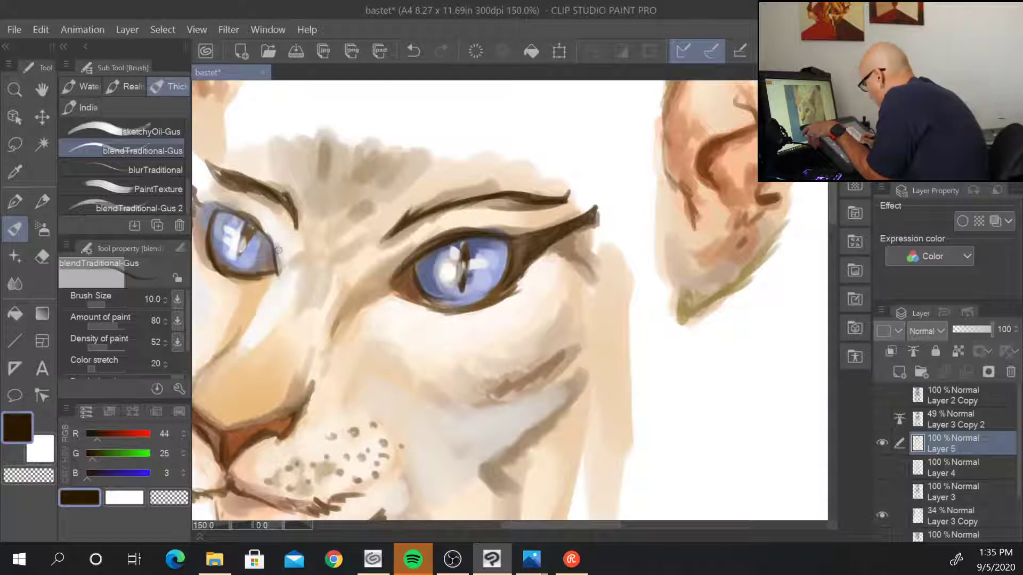
- Show the Layer 3 Copy 2 line art over the colours and check the whole head
{"action": "scroll", "coordinate": [274, 269], "scroll_direction": "down", "scroll_amount": 2}
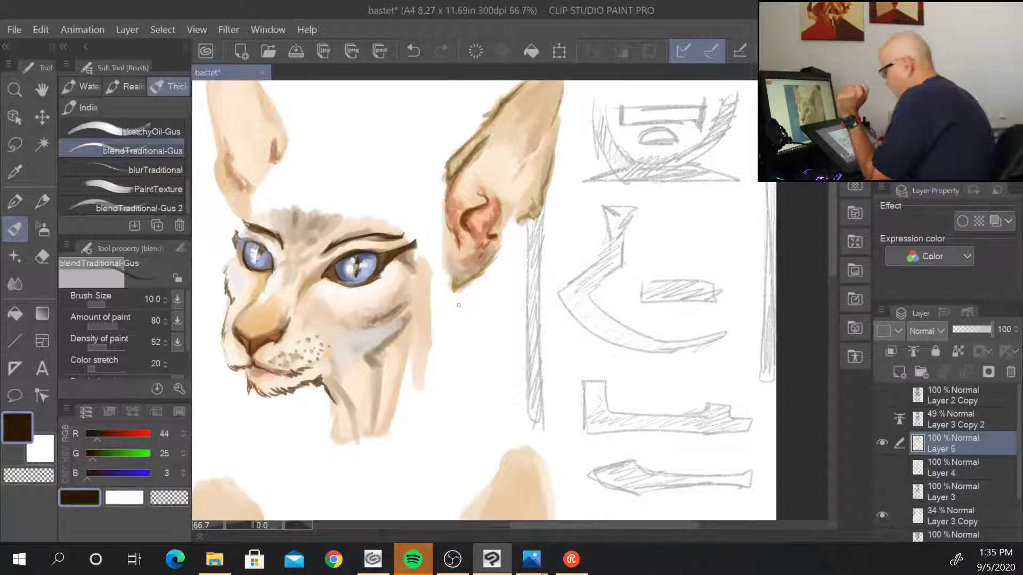
{"action": "scroll", "coordinate": [458, 305], "scroll_direction": "down", "scroll_amount": 1}
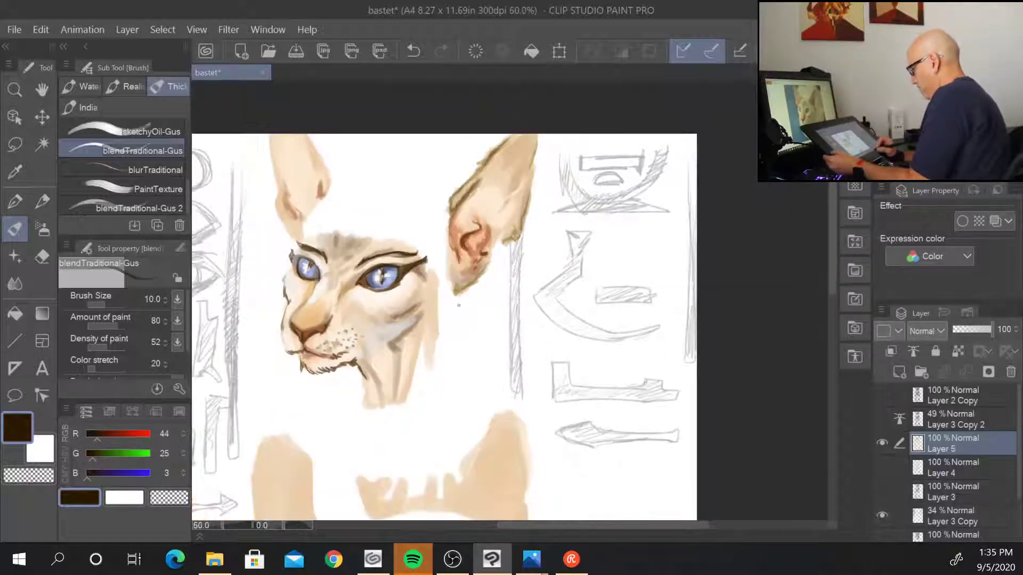
{"action": "scroll", "coordinate": [458, 306], "scroll_direction": "up", "scroll_amount": 1}
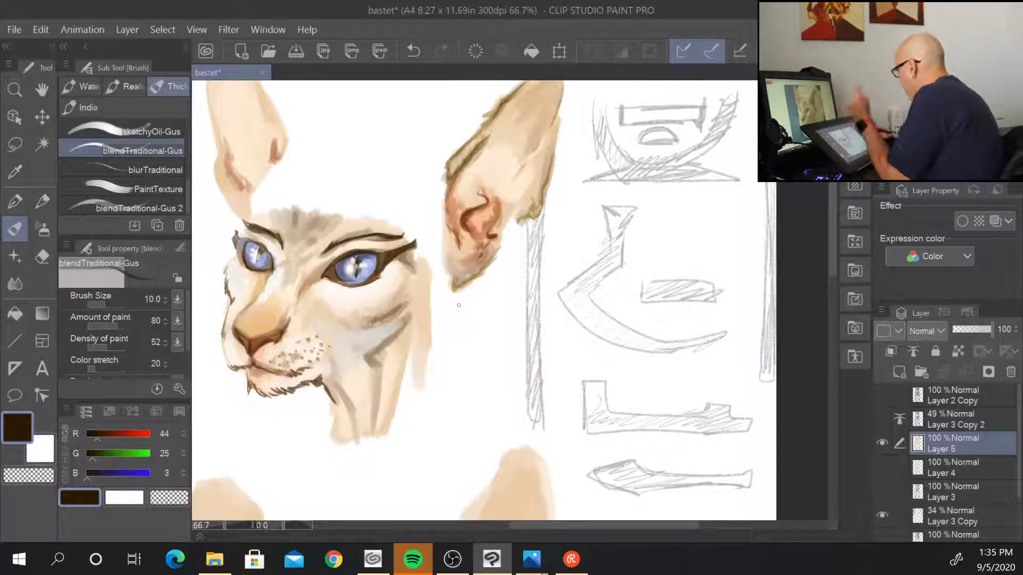
{"action": "left_click", "coordinate": [883, 419]}
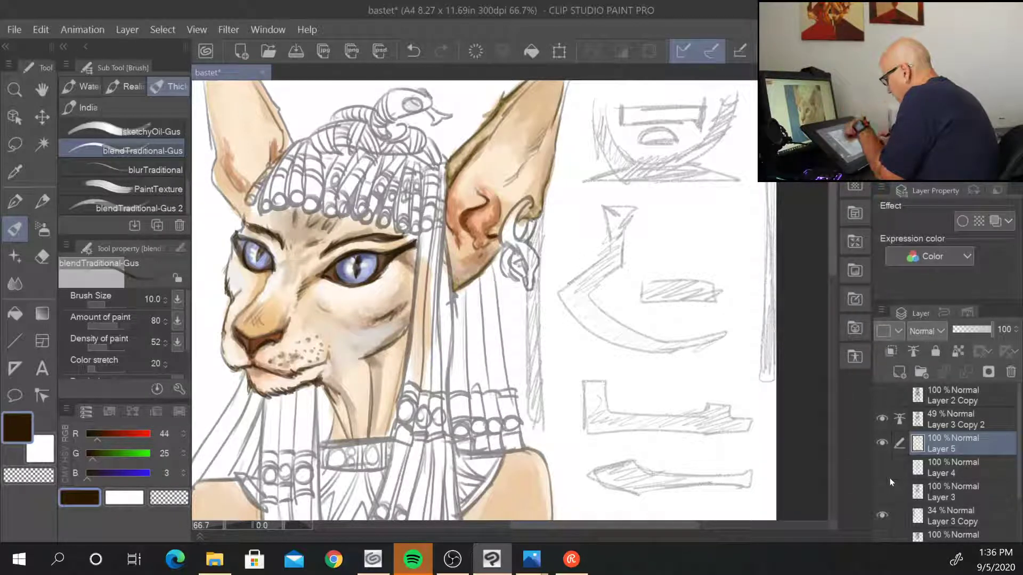
- Sample pale cream (RGB 255, 247, 237) from the face and enlarge the brush to size 30
{"action": "key", "text": "alt"}
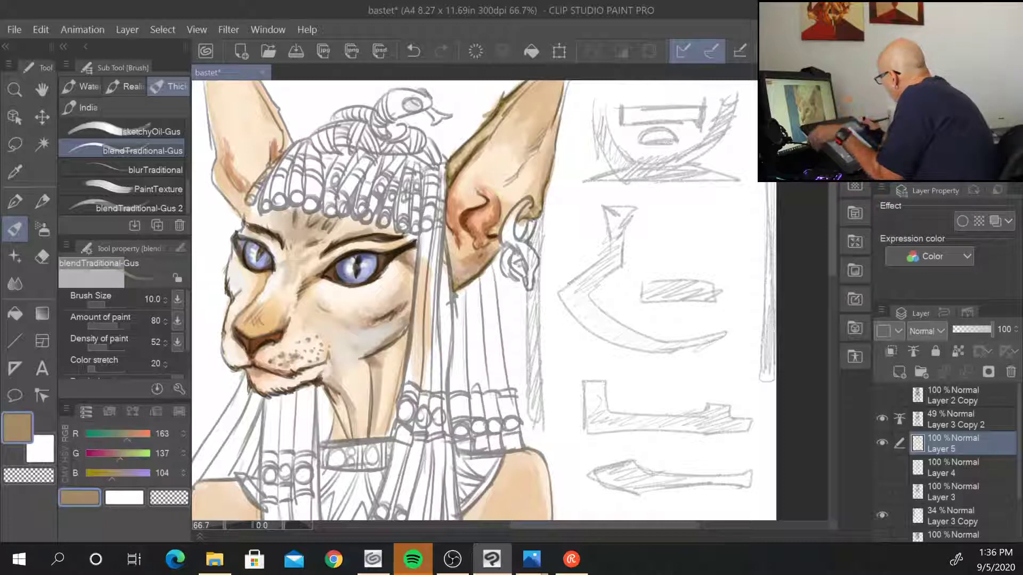
{"action": "key", "text": "]"}
{"action": "key", "text": "]"}
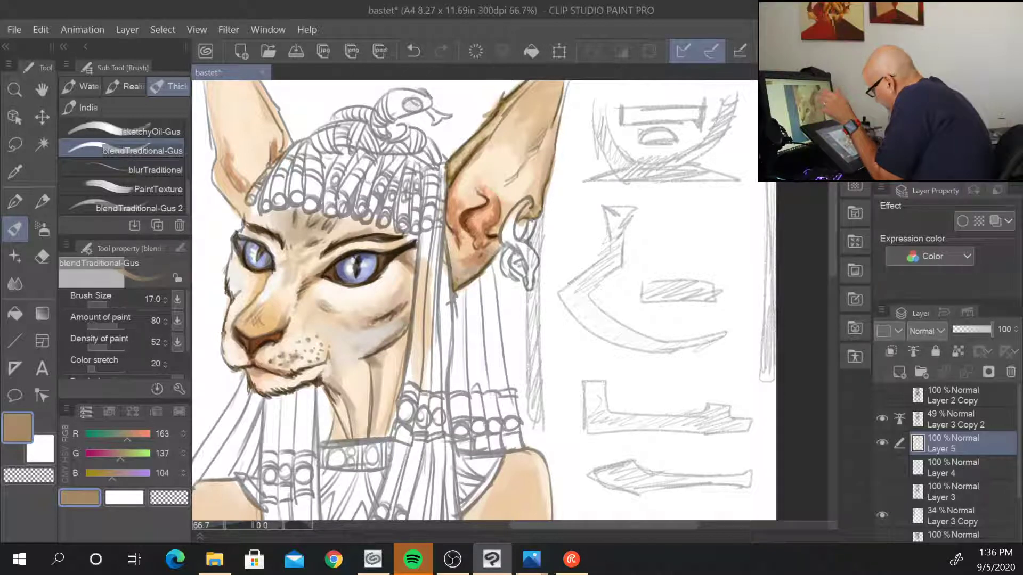
{"action": "key", "text": "alt"}
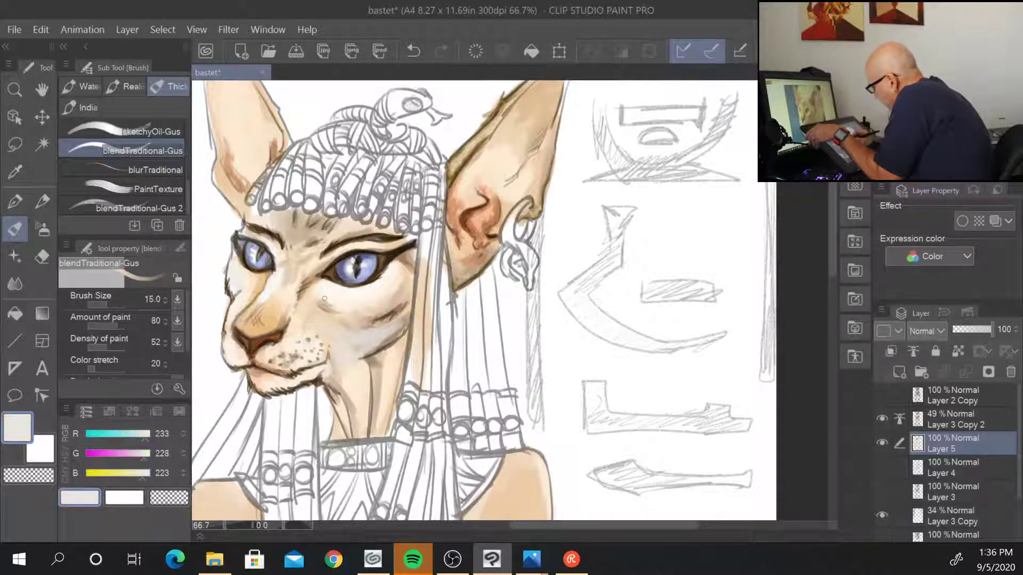
{"action": "key", "text": "bracketright"}
{"action": "key", "text": "bracketright"}
{"action": "key", "text": "bracketright"}
{"action": "key", "text": "bracketright"}
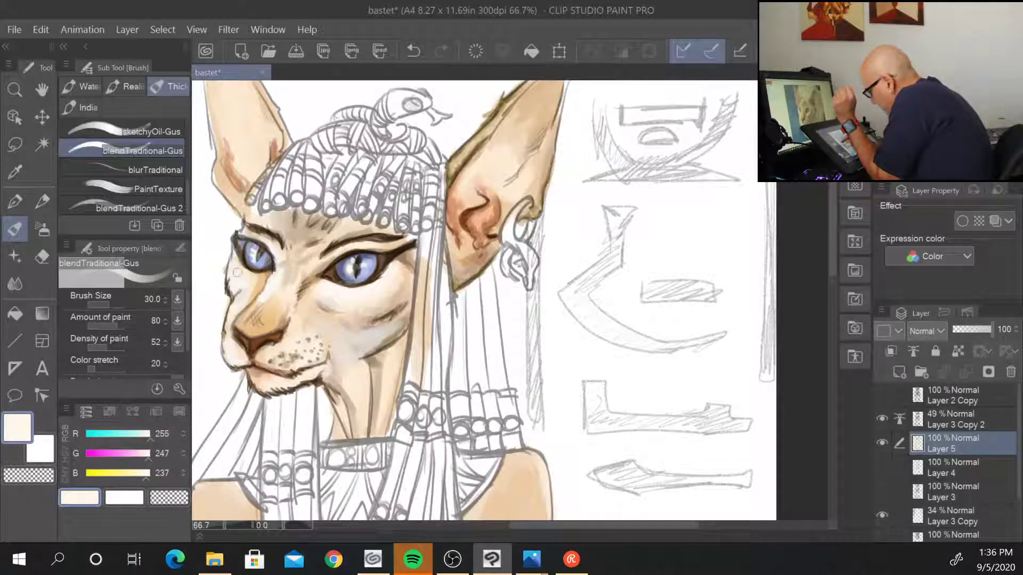
- Hide and reshow Layer 3 Copy 2 to compare the face colours with and without line art
{"action": "left_click", "coordinate": [882, 419]}
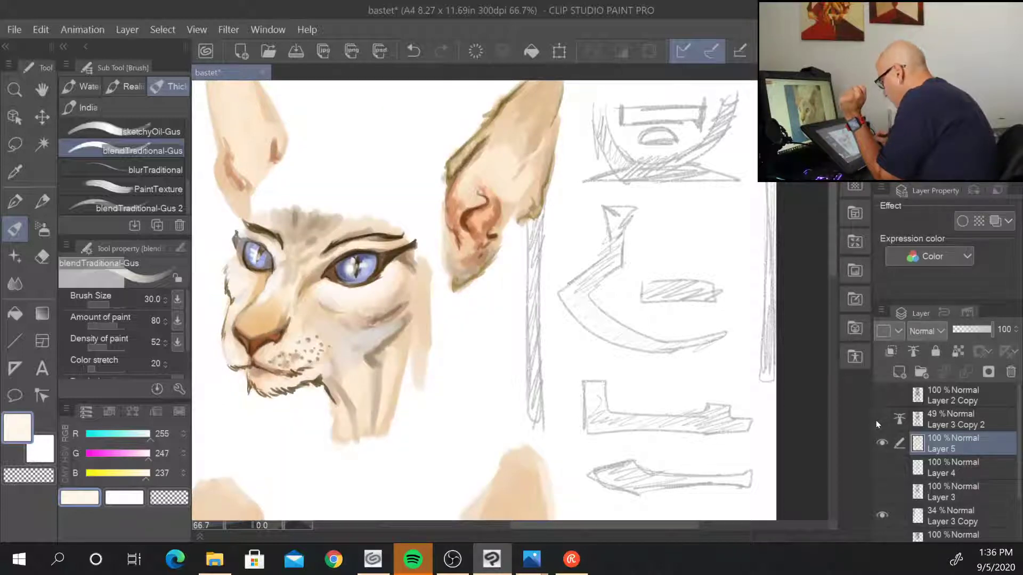
{"action": "left_click", "coordinate": [873, 418]}
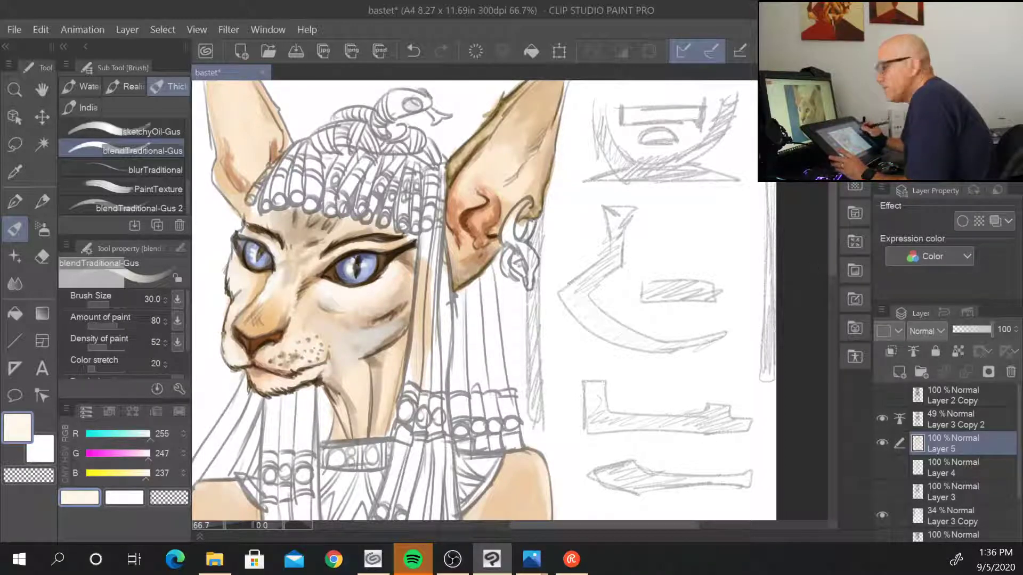
{"action": "left_click_drag", "start_coordinate": [833, 213], "coordinate": [826, 264]}
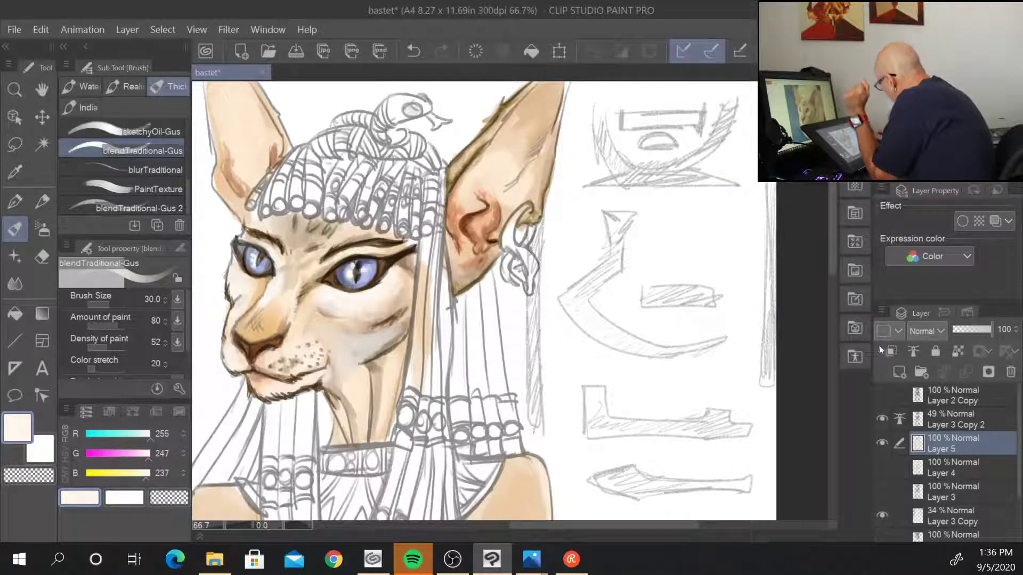
- Add a layer above Layer 5 and paint the headdress's fringe braids over the forehead in dark brown (RGB 78, 46, 6) at brush size 30
{"action": "left_click", "coordinate": [899, 371]}
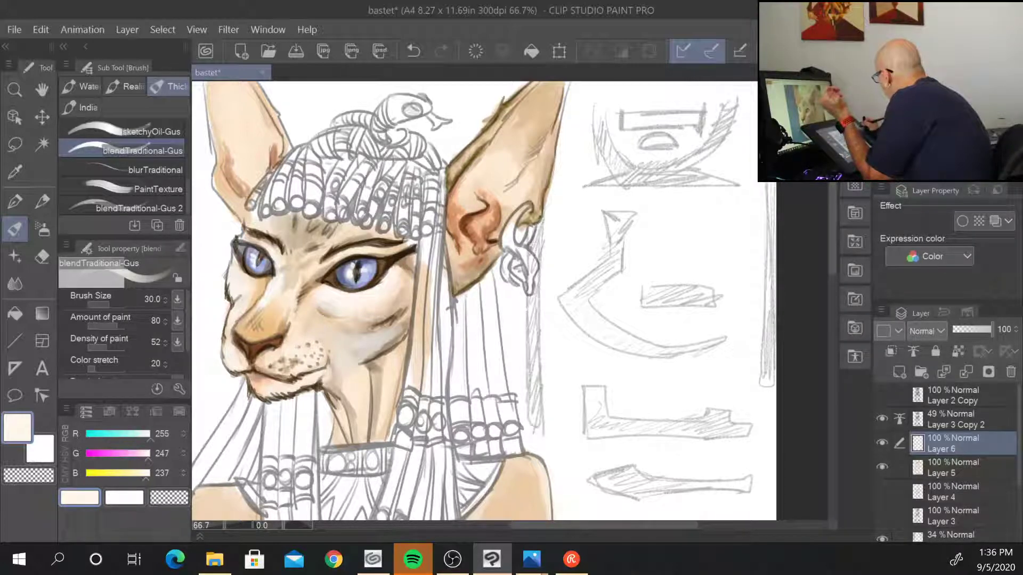
{"action": "left_click", "coordinate": [384, 260], "text": "alt"}
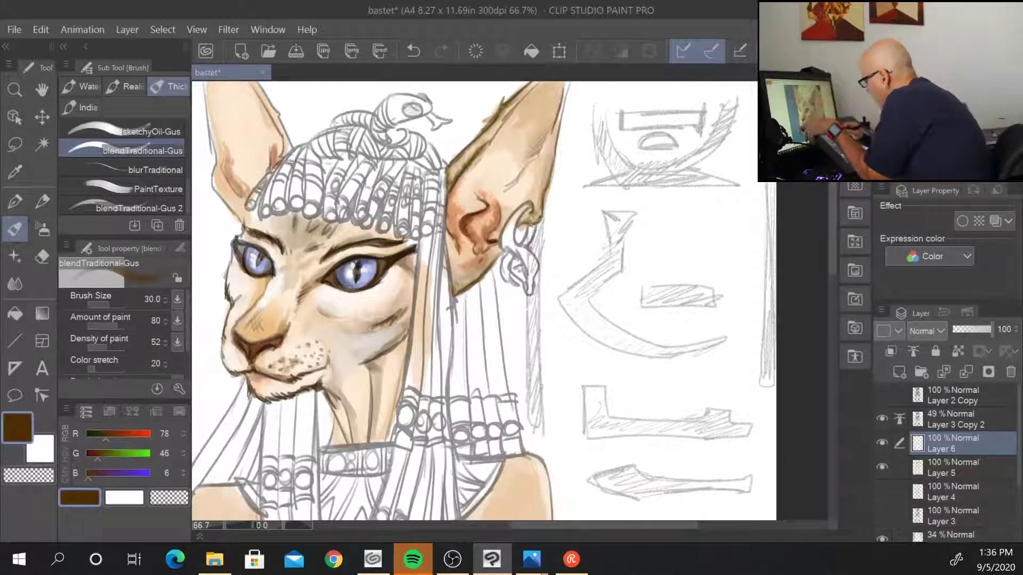
{"action": "left_click_drag", "start_coordinate": [289, 152], "coordinate": [269, 208]}
{"action": "left_click_drag", "start_coordinate": [285, 164], "coordinate": [271, 196]}
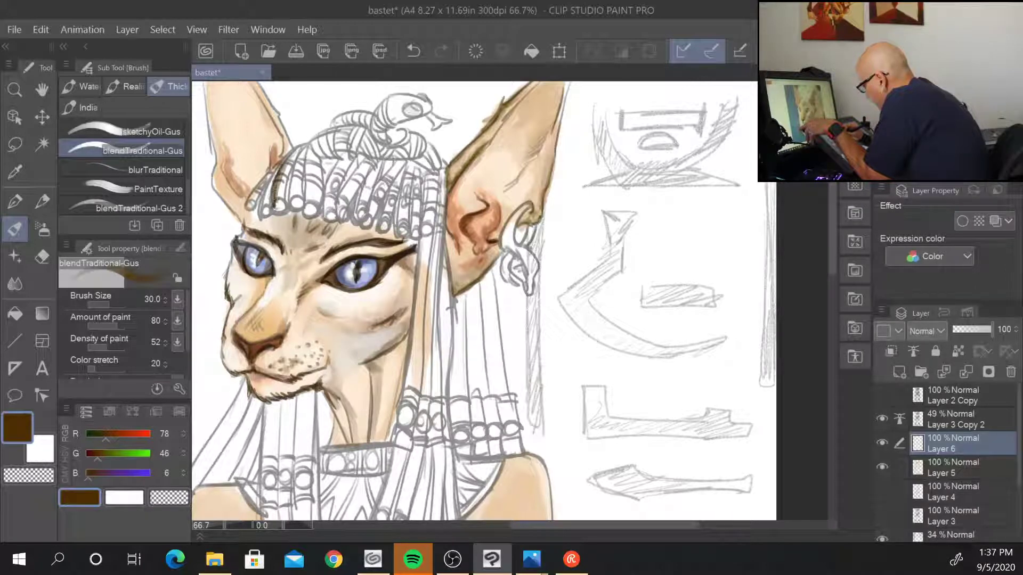
{"action": "left_click_drag", "start_coordinate": [296, 154], "coordinate": [287, 207]}
{"action": "mouse_move", "coordinate": [301, 143]}
{"action": "left_mouse_down"}
{"action": "mouse_move", "coordinate": [292, 199]}
{"action": "mouse_move", "coordinate": [294, 180]}
{"action": "mouse_move", "coordinate": [304, 211]}
{"action": "left_mouse_up"}
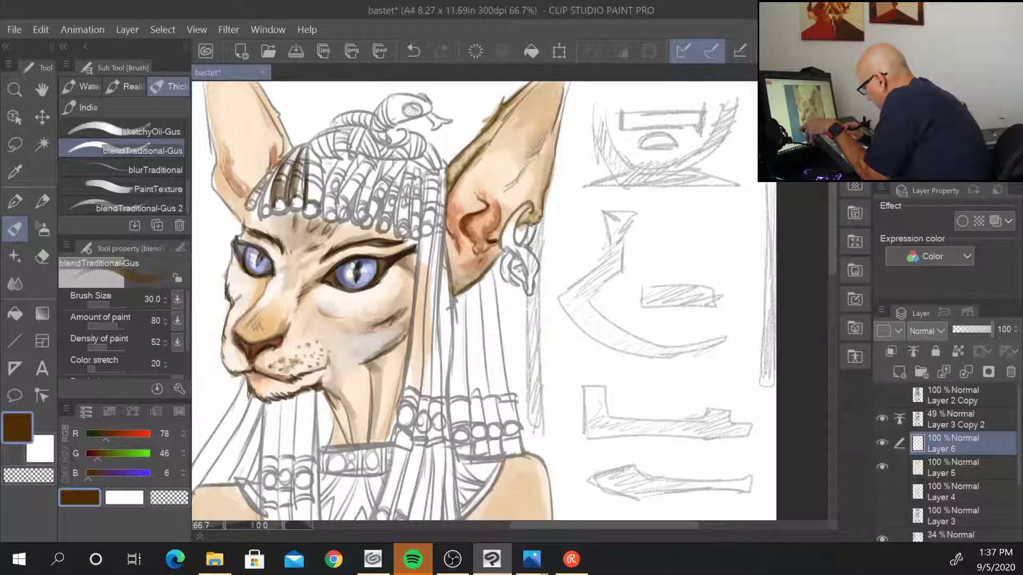
{"action": "mouse_move", "coordinate": [313, 149]}
{"action": "left_mouse_down"}
{"action": "mouse_move", "coordinate": [321, 199]}
{"action": "mouse_move", "coordinate": [321, 161]}
{"action": "mouse_move", "coordinate": [335, 154]}
{"action": "left_mouse_up"}
{"action": "mouse_move", "coordinate": [346, 126]}
{"action": "left_mouse_down"}
{"action": "mouse_move", "coordinate": [340, 149]}
{"action": "mouse_move", "coordinate": [360, 154]}
{"action": "mouse_move", "coordinate": [334, 180]}
{"action": "mouse_move", "coordinate": [328, 206]}
{"action": "left_mouse_up"}
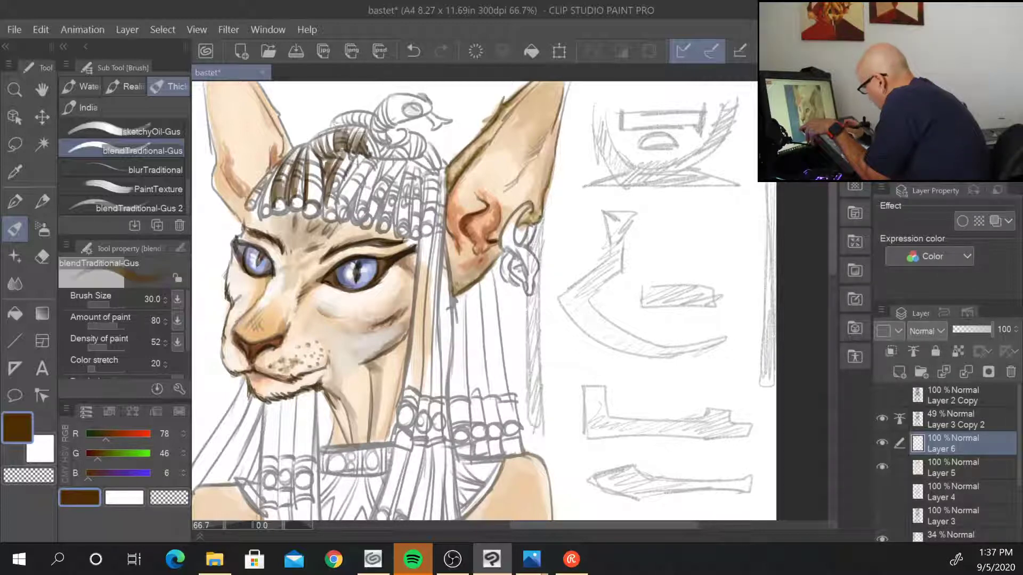
{"action": "mouse_move", "coordinate": [358, 156]}
{"action": "left_mouse_down"}
{"action": "mouse_move", "coordinate": [337, 202]}
{"action": "mouse_move", "coordinate": [354, 213]}
{"action": "left_mouse_up"}
{"action": "left_click_drag", "start_coordinate": [389, 159], "coordinate": [368, 213]}
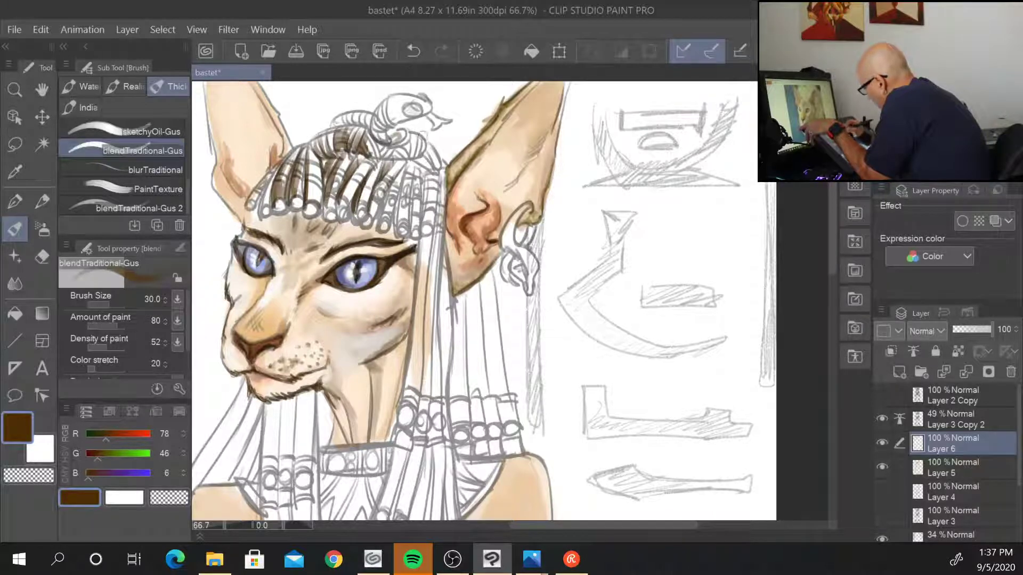
{"action": "mouse_move", "coordinate": [406, 163]}
{"action": "left_mouse_down"}
{"action": "mouse_move", "coordinate": [381, 200]}
{"action": "mouse_move", "coordinate": [395, 235]}
{"action": "left_mouse_up"}
- Paint the long braids beside the near cheek down toward the chest in the same dark brown at brush size 70
{"action": "key", "text": "bracketleft"}
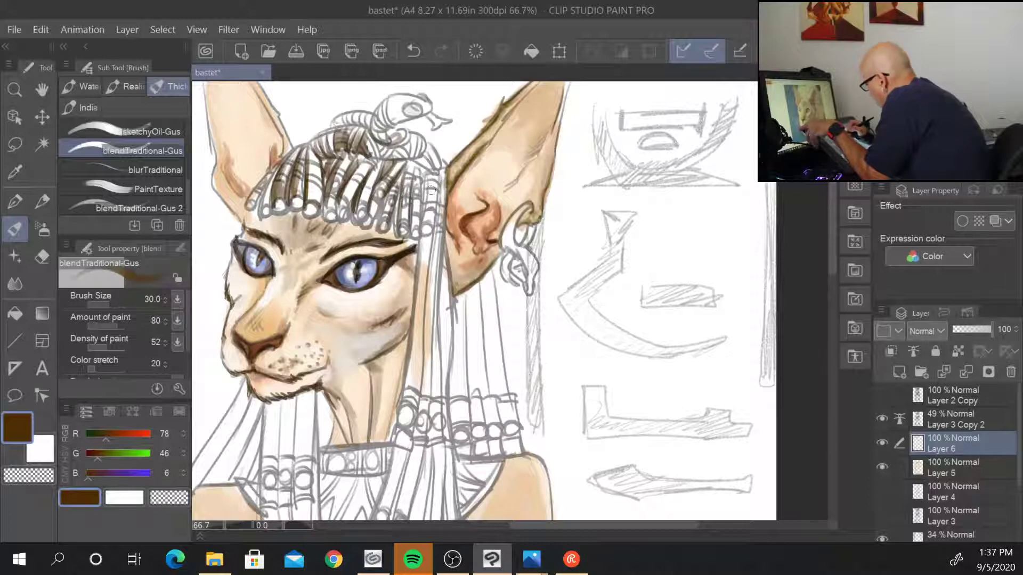
{"action": "key", "text": "bracketright"}
{"action": "key", "text": "bracketright"}
{"action": "key", "text": "bracketright"}
{"action": "key", "text": "bracketright"}
{"action": "left_click_drag", "start_coordinate": [428, 182], "coordinate": [408, 360]}
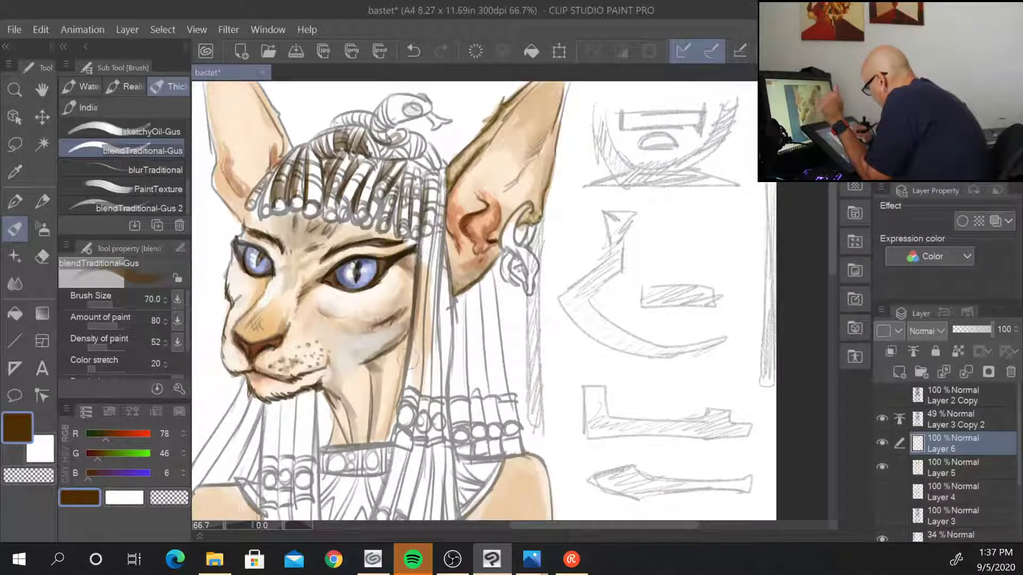
{"action": "left_click_drag", "start_coordinate": [418, 246], "coordinate": [405, 399]}
{"action": "mouse_move", "coordinate": [416, 351]}
{"action": "left_mouse_down"}
{"action": "mouse_move", "coordinate": [401, 393]}
{"action": "mouse_move", "coordinate": [410, 393]}
{"action": "mouse_move", "coordinate": [402, 446]}
{"action": "mouse_move", "coordinate": [375, 518]}
{"action": "left_mouse_up"}
{"action": "left_click_drag", "start_coordinate": [406, 436], "coordinate": [387, 479]}
{"action": "left_click_drag", "start_coordinate": [432, 241], "coordinate": [427, 387]}
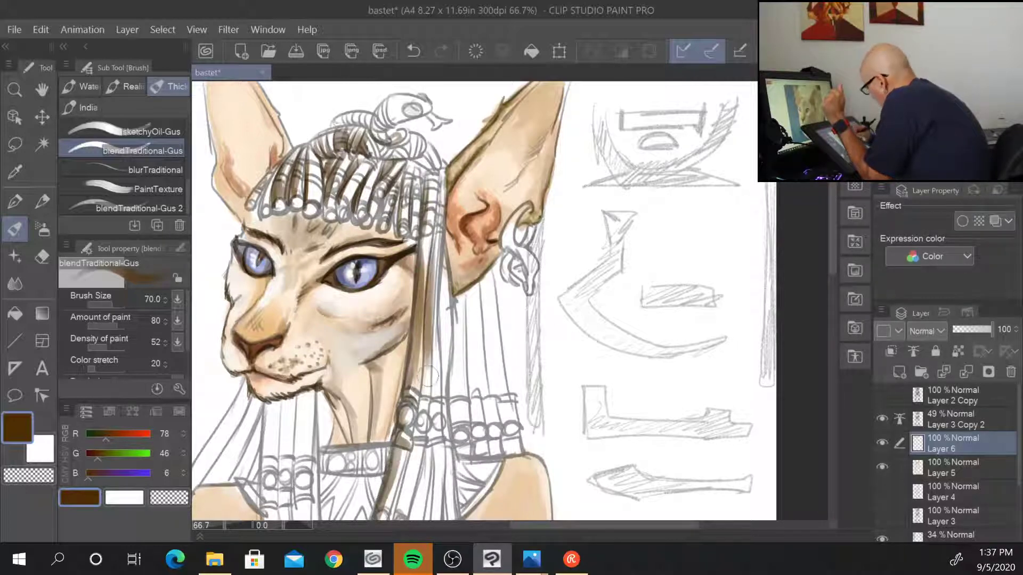
{"action": "left_click_drag", "start_coordinate": [430, 272], "coordinate": [417, 410]}
{"action": "left_click_drag", "start_coordinate": [434, 350], "coordinate": [418, 425]}
- Paint the near-side braid ends hanging below the bead band on the chest, and fill the strand just above the band
{"action": "left_click_drag", "start_coordinate": [831, 246], "coordinate": [831, 268]}
{"action": "mouse_move", "coordinate": [413, 356]}
{"action": "left_mouse_down"}
{"action": "mouse_move", "coordinate": [403, 409]}
{"action": "mouse_move", "coordinate": [410, 420]}
{"action": "mouse_move", "coordinate": [396, 446]}
{"action": "mouse_move", "coordinate": [421, 380]}
{"action": "mouse_move", "coordinate": [411, 454]}
{"action": "mouse_move", "coordinate": [426, 424]}
{"action": "mouse_move", "coordinate": [437, 356]}
{"action": "mouse_move", "coordinate": [432, 472]}
{"action": "left_mouse_up"}
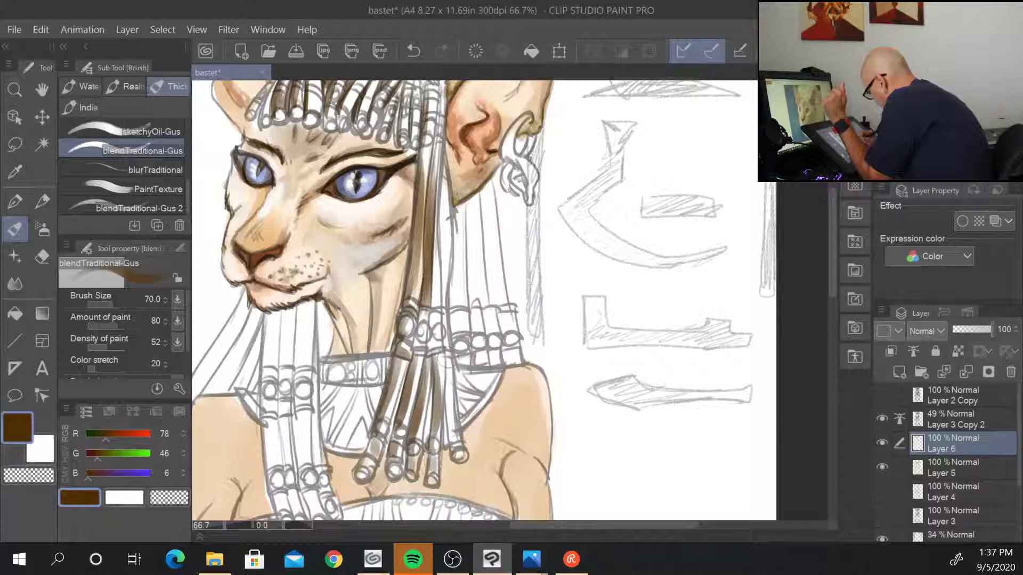
{"action": "left_click_drag", "start_coordinate": [443, 360], "coordinate": [456, 447]}
{"action": "left_click_drag", "start_coordinate": [432, 306], "coordinate": [445, 349]}
{"action": "left_click_drag", "start_coordinate": [438, 259], "coordinate": [436, 292]}
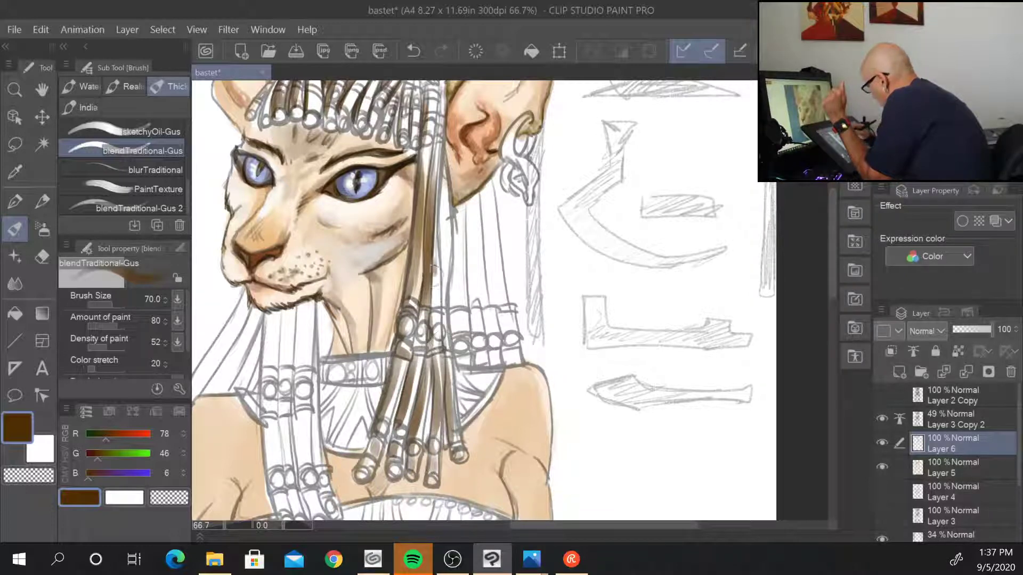
- Paint the braids hanging in front of and beneath the near ear down to the bead band
{"action": "left_click_drag", "start_coordinate": [443, 181], "coordinate": [436, 299]}
{"action": "mouse_move", "coordinate": [498, 176]}
{"action": "left_mouse_down"}
{"action": "mouse_move", "coordinate": [456, 213]}
{"action": "mouse_move", "coordinate": [476, 301]}
{"action": "left_mouse_up"}
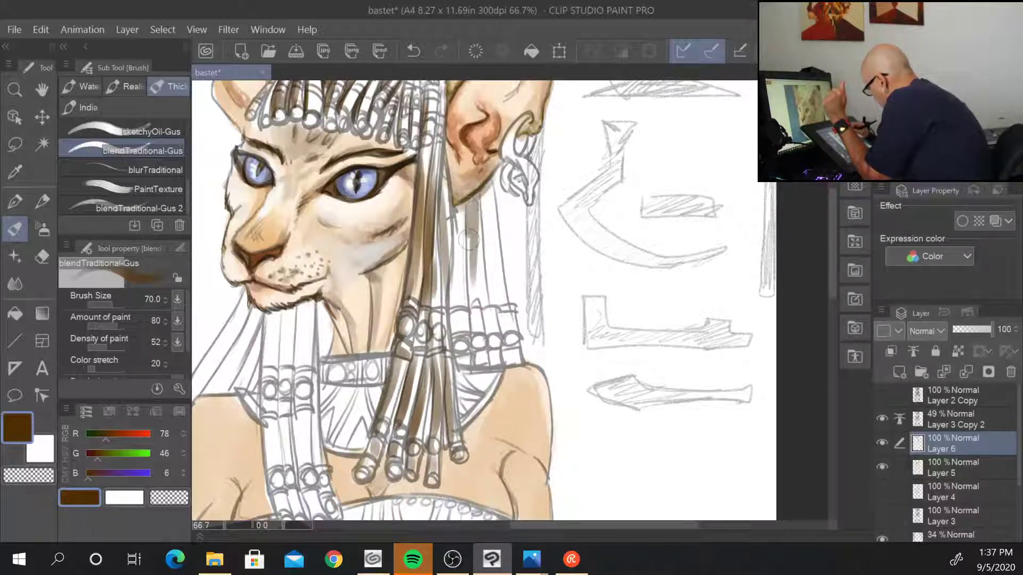
{"action": "mouse_move", "coordinate": [462, 211]}
{"action": "left_mouse_down"}
{"action": "mouse_move", "coordinate": [466, 325]}
{"action": "mouse_move", "coordinate": [452, 317]}
{"action": "left_mouse_up"}
{"action": "mouse_move", "coordinate": [496, 192]}
{"action": "left_mouse_down"}
{"action": "mouse_move", "coordinate": [491, 299]}
{"action": "mouse_move", "coordinate": [485, 194]}
{"action": "mouse_move", "coordinate": [505, 200]}
{"action": "mouse_move", "coordinate": [496, 197]}
{"action": "mouse_move", "coordinate": [503, 266]}
{"action": "left_mouse_up"}
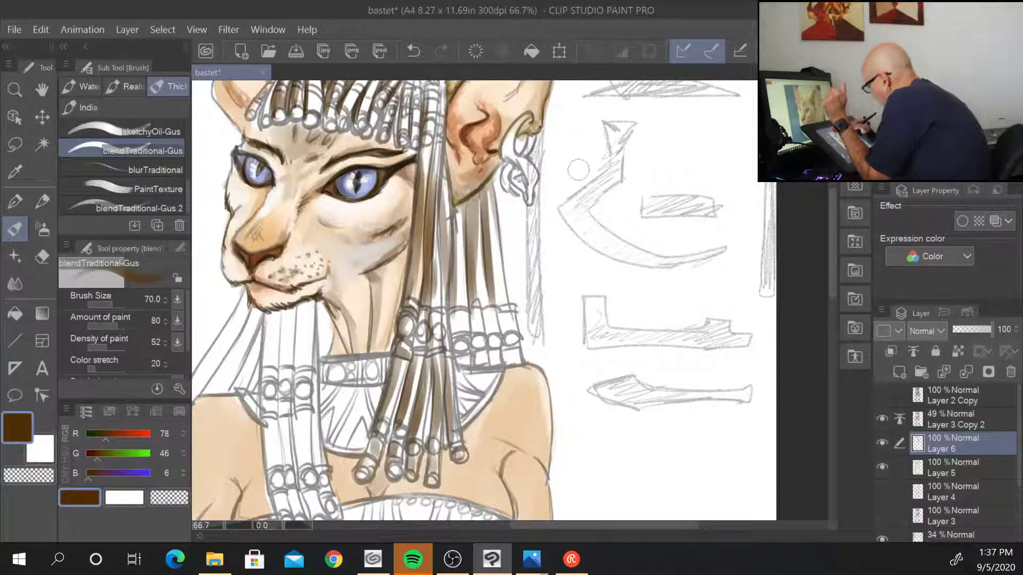
- Paint the far-side braids below the chin and those fanning out to the far shoulder in dark brown
{"action": "left_click_drag", "start_coordinate": [314, 304], "coordinate": [313, 376]}
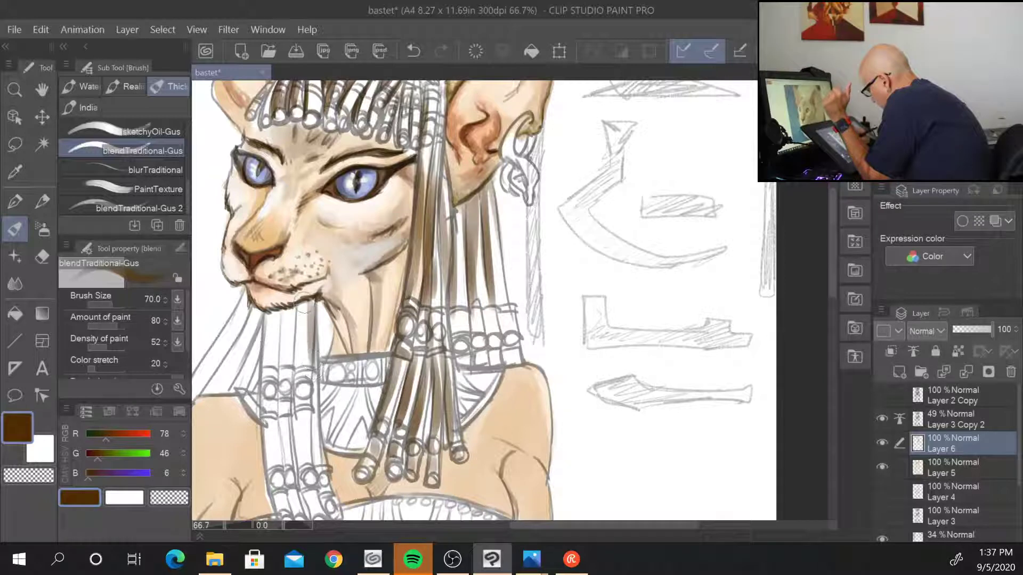
{"action": "mouse_move", "coordinate": [305, 303]}
{"action": "left_mouse_down"}
{"action": "mouse_move", "coordinate": [307, 379]}
{"action": "mouse_move", "coordinate": [281, 362]}
{"action": "mouse_move", "coordinate": [272, 314]}
{"action": "mouse_move", "coordinate": [271, 367]}
{"action": "left_mouse_up"}
{"action": "mouse_move", "coordinate": [271, 314]}
{"action": "left_mouse_down"}
{"action": "mouse_move", "coordinate": [267, 375]}
{"action": "mouse_move", "coordinate": [251, 328]}
{"action": "mouse_move", "coordinate": [237, 372]}
{"action": "left_mouse_up"}
{"action": "mouse_move", "coordinate": [245, 304]}
{"action": "left_mouse_down"}
{"action": "mouse_move", "coordinate": [229, 373]}
{"action": "mouse_move", "coordinate": [240, 368]}
{"action": "left_mouse_up"}
{"action": "left_click_drag", "start_coordinate": [250, 324], "coordinate": [226, 381]}
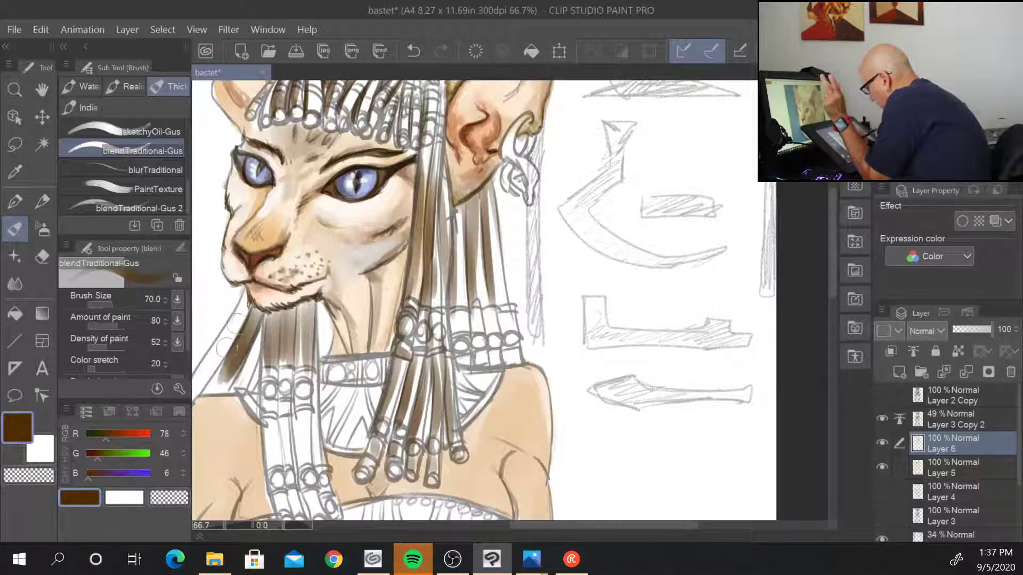
{"action": "mouse_move", "coordinate": [234, 341]}
{"action": "left_mouse_down"}
{"action": "mouse_move", "coordinate": [240, 301]}
{"action": "mouse_move", "coordinate": [202, 381]}
{"action": "left_mouse_up"}
{"action": "left_click_drag", "start_coordinate": [245, 291], "coordinate": [197, 389]}
{"action": "left_click_drag", "start_coordinate": [269, 317], "coordinate": [243, 386]}
- Extend the dark brown down the far-side braids through the bead band to their ends on the chest
{"action": "mouse_move", "coordinate": [256, 351]}
{"action": "left_mouse_down"}
{"action": "mouse_move", "coordinate": [246, 386]}
{"action": "mouse_move", "coordinate": [258, 380]}
{"action": "mouse_move", "coordinate": [275, 420]}
{"action": "mouse_move", "coordinate": [261, 418]}
{"action": "mouse_move", "coordinate": [266, 471]}
{"action": "left_mouse_up"}
{"action": "mouse_move", "coordinate": [282, 421]}
{"action": "left_mouse_down"}
{"action": "mouse_move", "coordinate": [291, 517]}
{"action": "mouse_move", "coordinate": [288, 478]}
{"action": "left_mouse_up"}
{"action": "left_click_drag", "start_coordinate": [283, 394], "coordinate": [290, 422]}
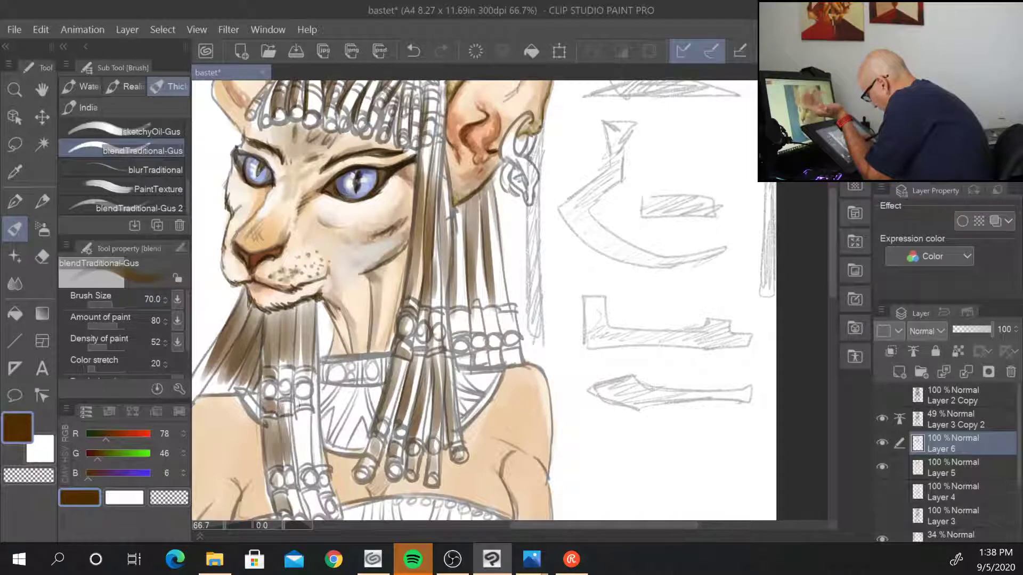
{"action": "mouse_move", "coordinate": [293, 356]}
{"action": "left_mouse_down"}
{"action": "mouse_move", "coordinate": [290, 415]}
{"action": "mouse_move", "coordinate": [299, 394]}
{"action": "mouse_move", "coordinate": [309, 401]}
{"action": "mouse_move", "coordinate": [298, 410]}
{"action": "mouse_move", "coordinate": [298, 471]}
{"action": "left_mouse_up"}
{"action": "left_click_drag", "start_coordinate": [303, 410], "coordinate": [306, 476]}
{"action": "mouse_move", "coordinate": [314, 386]}
{"action": "left_mouse_down"}
{"action": "mouse_move", "coordinate": [314, 468]}
{"action": "mouse_move", "coordinate": [329, 509]}
{"action": "mouse_move", "coordinate": [305, 513]}
{"action": "left_mouse_up"}
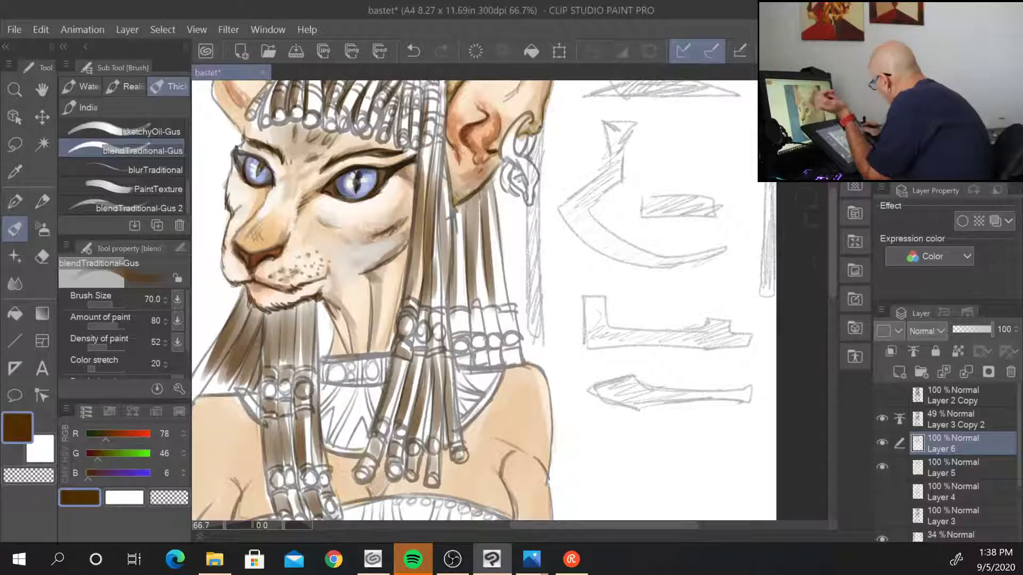
- Paint the tips of the far-side braids on the chest and extend the near-shoulder braids through their bead band in dark brown
{"action": "left_click_drag", "start_coordinate": [831, 269], "coordinate": [832, 305]}
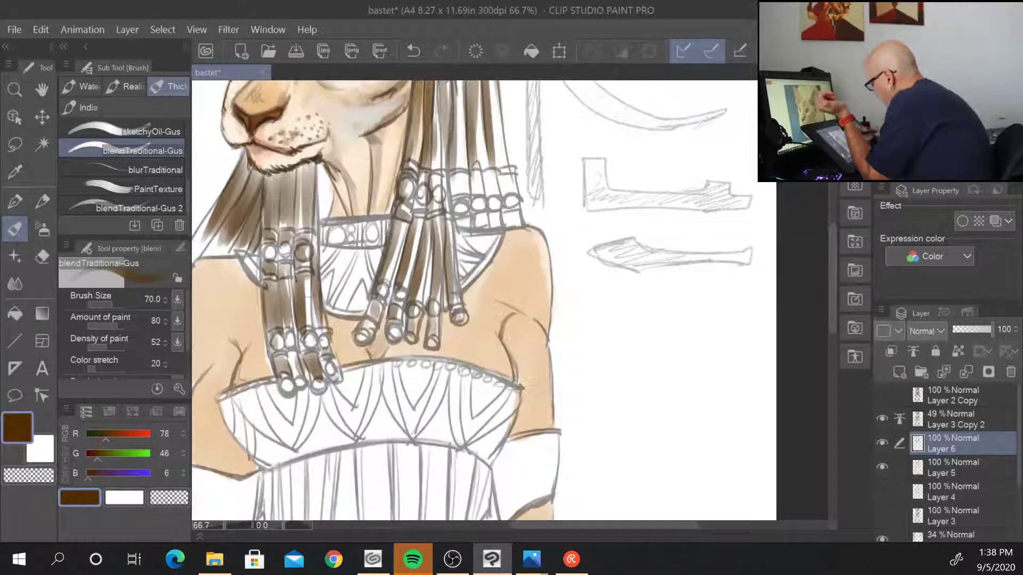
{"action": "mouse_move", "coordinate": [316, 393]}
{"action": "left_mouse_down"}
{"action": "mouse_move", "coordinate": [318, 381]}
{"action": "mouse_move", "coordinate": [302, 382]}
{"action": "left_mouse_up"}
{"action": "left_click", "coordinate": [288, 383]}
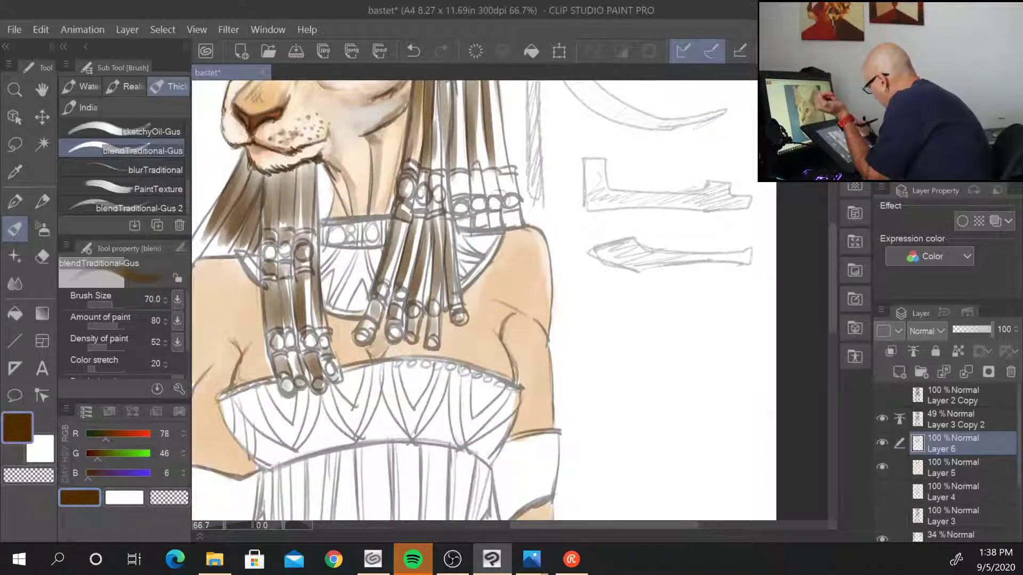
{"action": "mouse_move", "coordinate": [464, 159]}
{"action": "left_mouse_down"}
{"action": "mouse_move", "coordinate": [479, 220]}
{"action": "mouse_move", "coordinate": [493, 219]}
{"action": "left_mouse_up"}
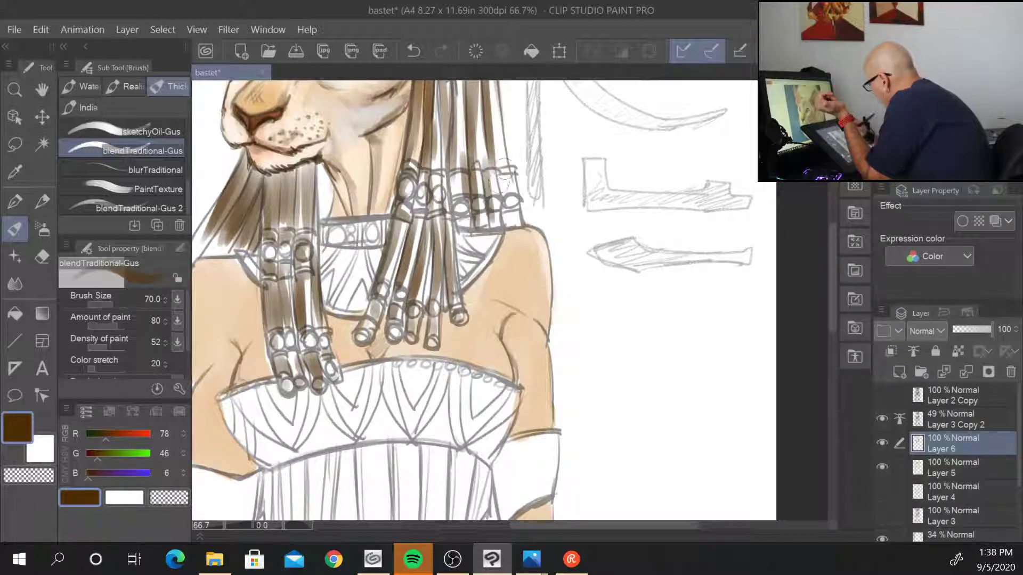
{"action": "mouse_move", "coordinate": [504, 156]}
{"action": "left_mouse_down"}
{"action": "mouse_move", "coordinate": [508, 219]}
{"action": "mouse_move", "coordinate": [480, 224]}
{"action": "left_mouse_up"}
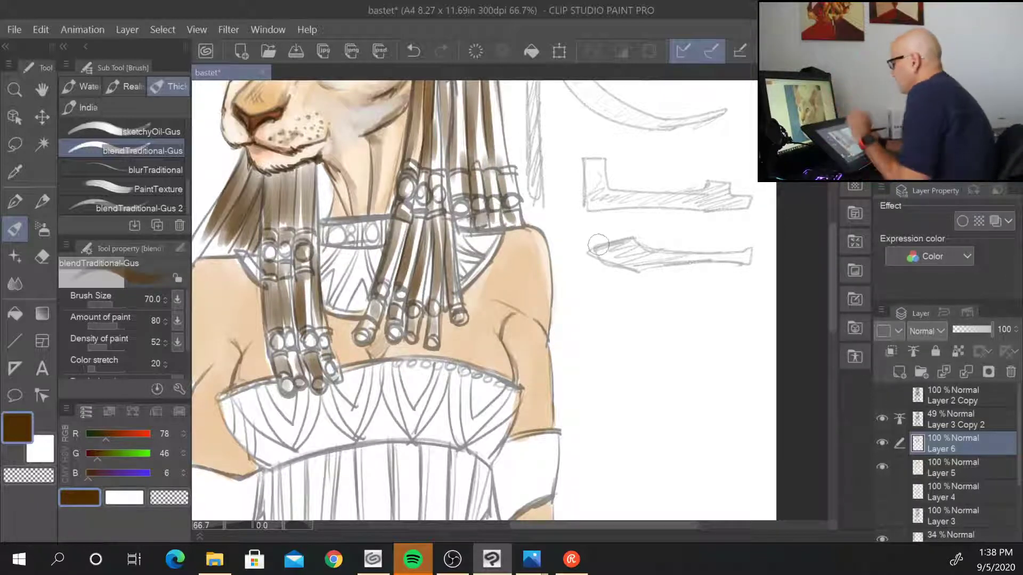
- Paint the braids hanging over the far shoulder down to their beaded ends beside the upper arm in dark brown
{"action": "left_click_drag", "start_coordinate": [479, 275], "coordinate": [639, 335]}
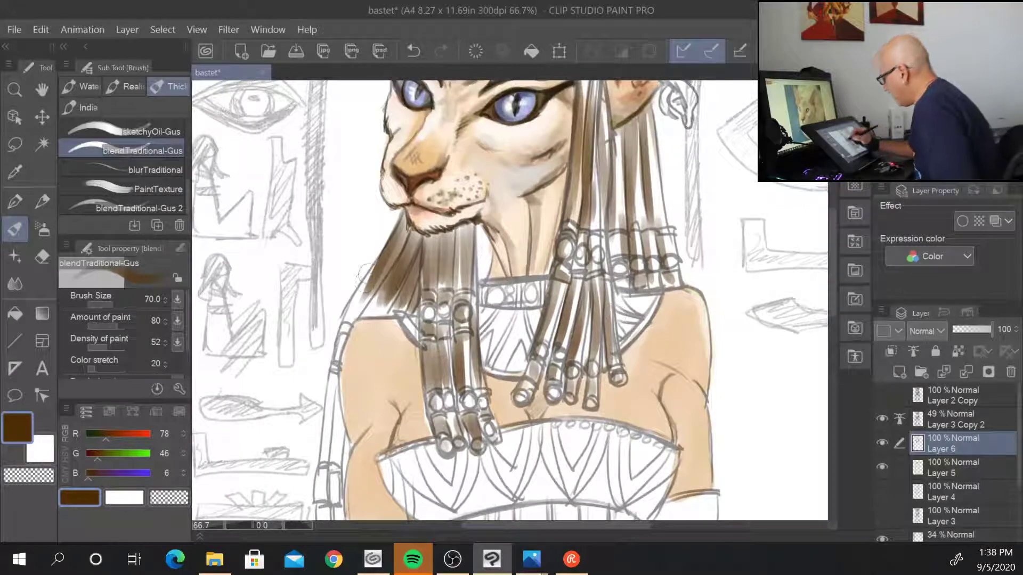
{"action": "left_click_drag", "start_coordinate": [365, 273], "coordinate": [328, 426]}
{"action": "mouse_move", "coordinate": [331, 389]}
{"action": "left_mouse_down"}
{"action": "mouse_move", "coordinate": [322, 475]}
{"action": "mouse_move", "coordinate": [338, 472]}
{"action": "left_mouse_up"}
{"action": "mouse_move", "coordinate": [341, 421]}
{"action": "left_mouse_down"}
{"action": "mouse_move", "coordinate": [335, 459]}
{"action": "mouse_move", "coordinate": [346, 314]}
{"action": "mouse_move", "coordinate": [335, 354]}
{"action": "mouse_move", "coordinate": [351, 373]}
{"action": "left_mouse_up"}
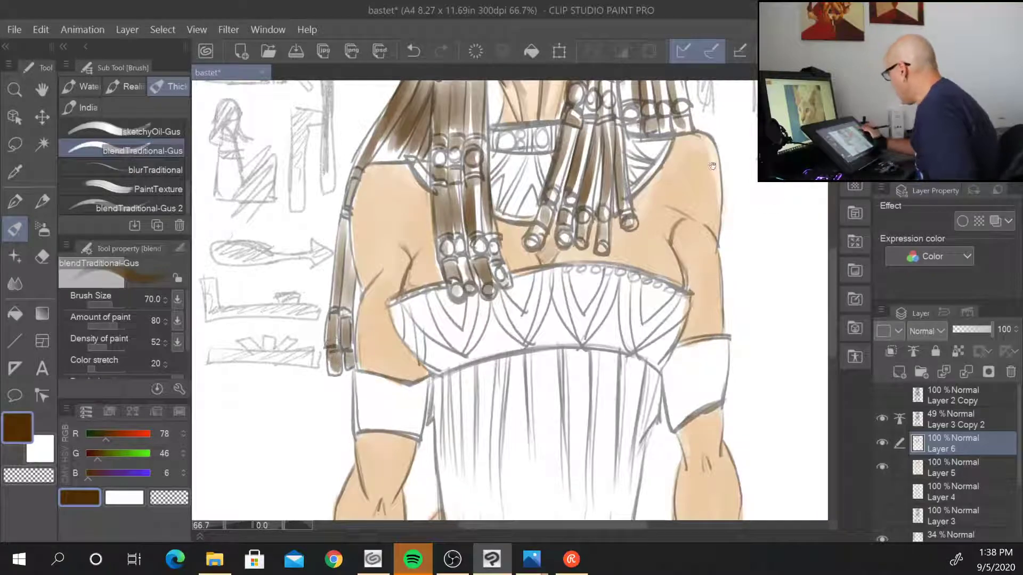
- Fill the gap between the braids below the chin and the neck with dark brown
{"action": "mouse_move", "coordinate": [665, 194]}
{"action": "left_mouse_down"}
{"action": "mouse_move", "coordinate": [505, 465]}
{"action": "mouse_move", "coordinate": [557, 464]}
{"action": "left_mouse_up"}
{"action": "mouse_move", "coordinate": [278, 429]}
{"action": "left_mouse_down"}
{"action": "mouse_move", "coordinate": [308, 435]}
{"action": "mouse_move", "coordinate": [297, 419]}
{"action": "mouse_move", "coordinate": [308, 432]}
{"action": "left_mouse_up"}
{"action": "mouse_move", "coordinate": [380, 343]}
{"action": "left_mouse_down"}
{"action": "mouse_move", "coordinate": [373, 357]}
{"action": "mouse_move", "coordinate": [394, 400]}
{"action": "left_mouse_up"}
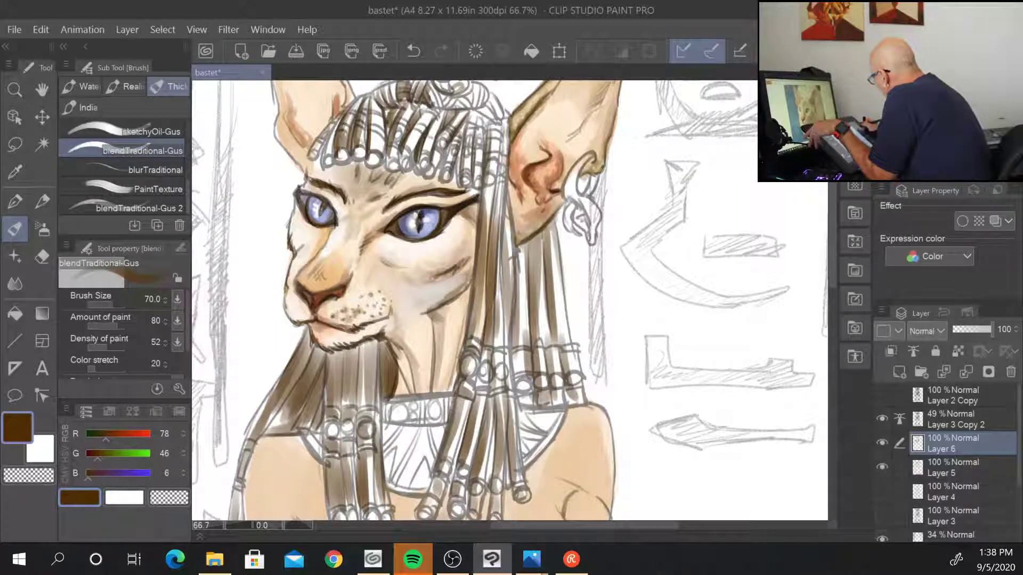
- Reduce the brush size to 25 and shade the braids directly below the chin with a darker brown, RGB 62, 42, 17
{"action": "key", "text": "bracketleft"}
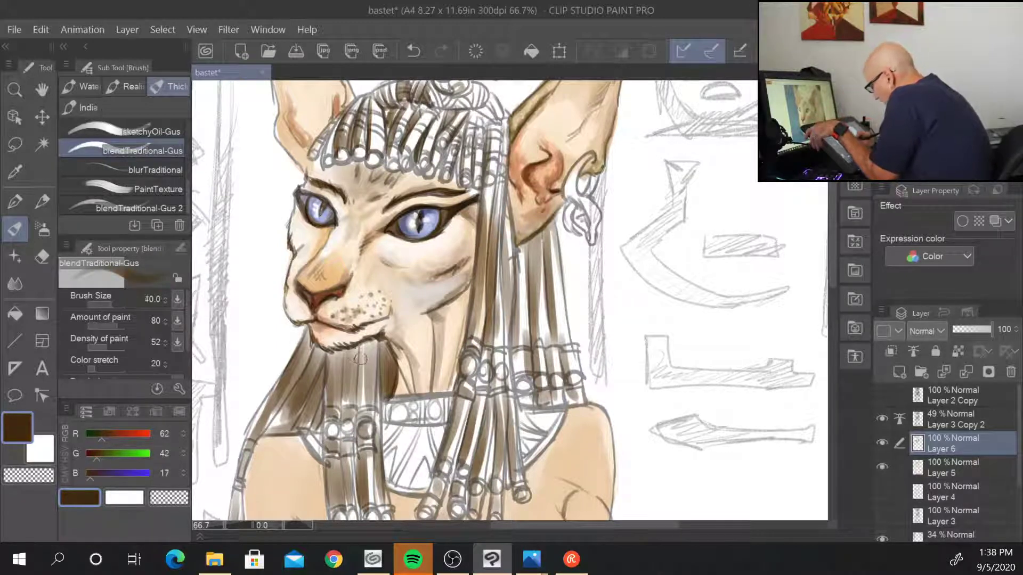
{"action": "key", "text": "bracketleft"}
{"action": "key", "text": "bracketleft"}
{"action": "mouse_move", "coordinate": [362, 341]}
{"action": "left_mouse_down"}
{"action": "mouse_move", "coordinate": [361, 415]}
{"action": "mouse_move", "coordinate": [383, 396]}
{"action": "left_mouse_up"}
{"action": "left_click_drag", "start_coordinate": [383, 361], "coordinate": [381, 408]}
{"action": "left_click_drag", "start_coordinate": [351, 348], "coordinate": [341, 410]}
{"action": "mouse_move", "coordinate": [335, 355]}
{"action": "left_mouse_down"}
{"action": "mouse_move", "coordinate": [331, 405]}
{"action": "mouse_move", "coordinate": [309, 421]}
{"action": "left_mouse_up"}
{"action": "left_click_drag", "start_coordinate": [326, 379], "coordinate": [311, 432]}
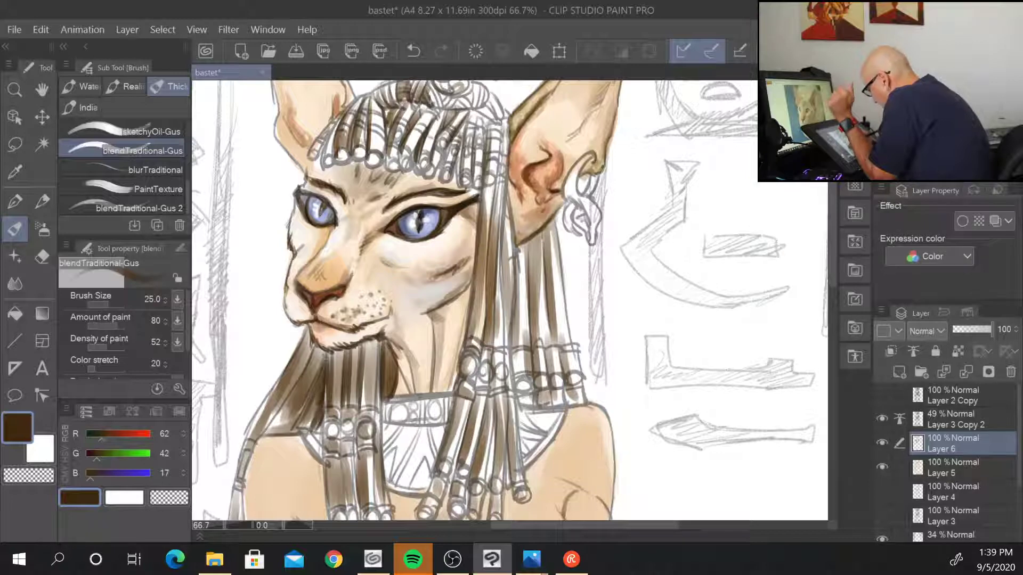
- Shade the braids fanning out from the jaw to the far shoulder with darker brown strokes along their length
{"action": "mouse_move", "coordinate": [326, 351]}
{"action": "left_mouse_down"}
{"action": "mouse_move", "coordinate": [304, 410]}
{"action": "mouse_move", "coordinate": [263, 439]}
{"action": "left_mouse_up"}
{"action": "left_click_drag", "start_coordinate": [303, 334], "coordinate": [271, 401]}
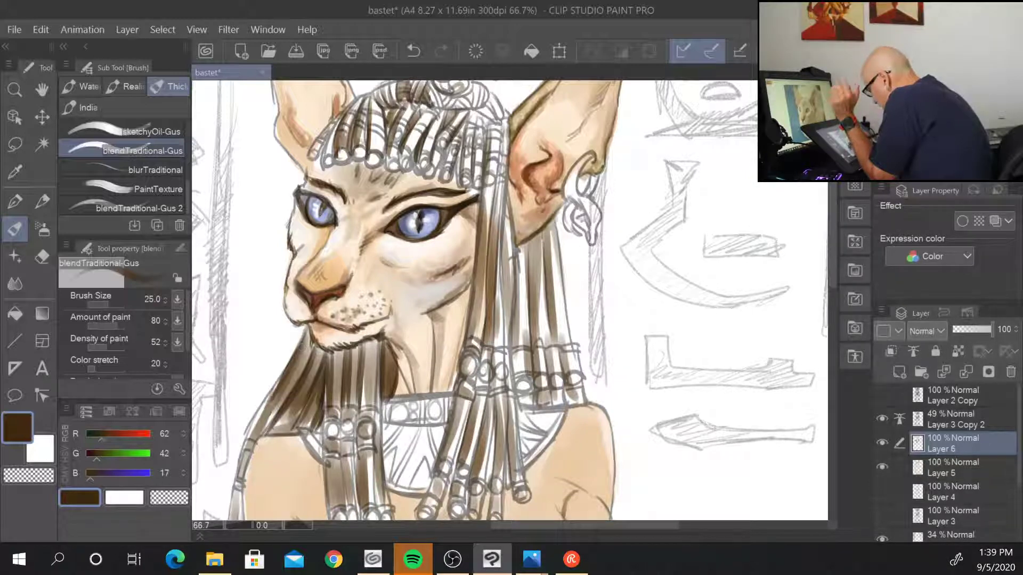
{"action": "left_click_drag", "start_coordinate": [295, 357], "coordinate": [235, 450]}
{"action": "left_click_drag", "start_coordinate": [271, 397], "coordinate": [235, 489]}
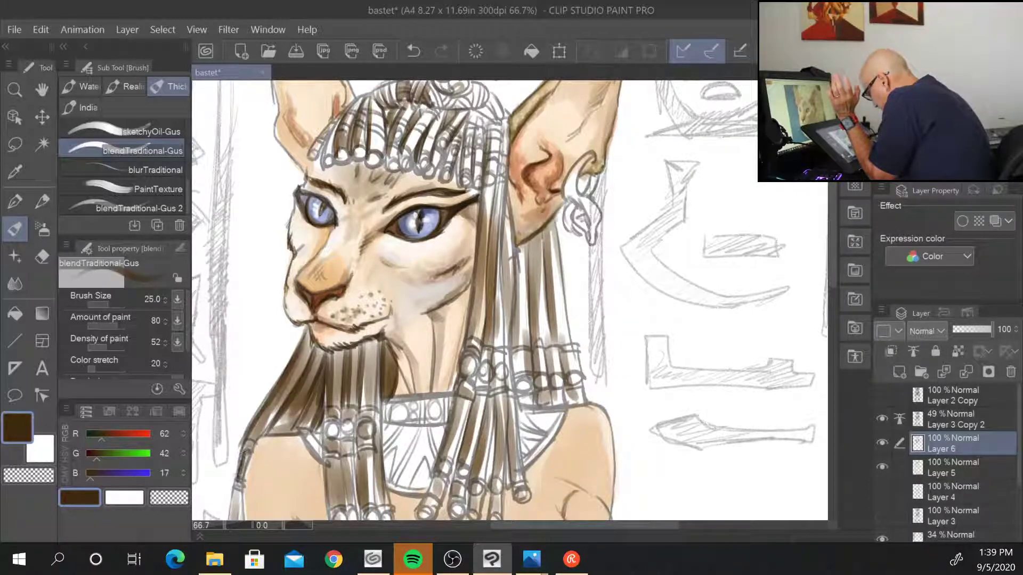
{"action": "left_click_drag", "start_coordinate": [255, 443], "coordinate": [236, 479]}
- Shade the far-side braids on the chest from beneath the bead band down to their ends with the darker brown
{"action": "mouse_move", "coordinate": [334, 452]}
{"action": "left_mouse_down"}
{"action": "mouse_move", "coordinate": [327, 505]}
{"action": "mouse_move", "coordinate": [343, 505]}
{"action": "left_mouse_up"}
{"action": "left_click_drag", "start_coordinate": [362, 452], "coordinate": [358, 505]}
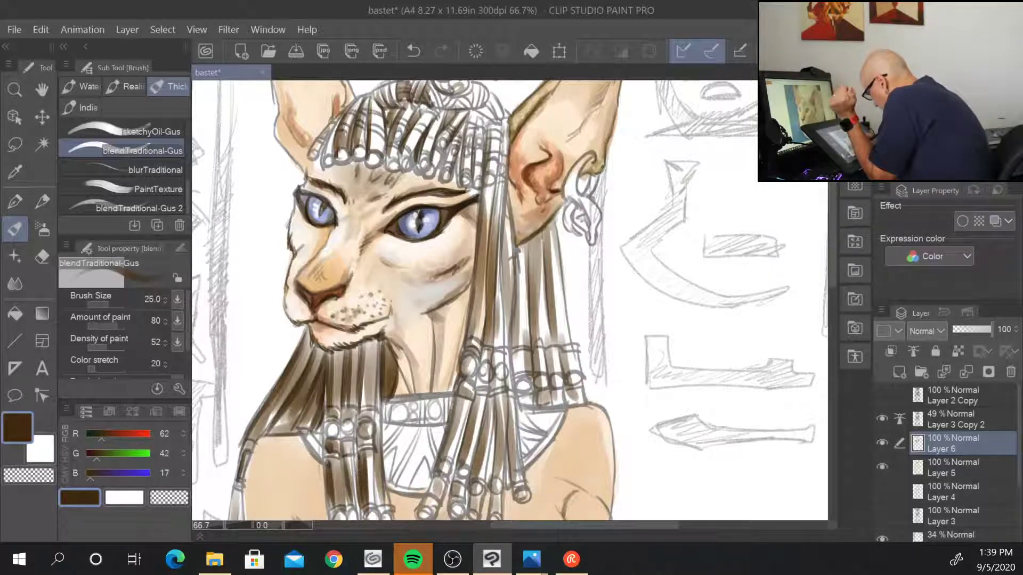
{"action": "left_click_drag", "start_coordinate": [378, 446], "coordinate": [380, 496]}
{"action": "left_click_drag", "start_coordinate": [622, 402], "coordinate": [696, 223]}
{"action": "mouse_move", "coordinate": [416, 356]}
{"action": "left_mouse_down"}
{"action": "mouse_move", "coordinate": [410, 375]}
{"action": "mouse_move", "coordinate": [425, 376]}
{"action": "left_mouse_up"}
{"action": "left_click_drag", "start_coordinate": [442, 354], "coordinate": [443, 382]}
{"action": "left_click_drag", "start_coordinate": [464, 359], "coordinate": [461, 373]}
- Darken the braids hanging beside the far upper arm, including the sections at their beaded ends
{"action": "left_click_drag", "start_coordinate": [306, 278], "coordinate": [311, 393]}
{"action": "mouse_move", "coordinate": [314, 324]}
{"action": "left_mouse_down"}
{"action": "mouse_move", "coordinate": [306, 404]}
{"action": "mouse_move", "coordinate": [320, 411]}
{"action": "left_mouse_up"}
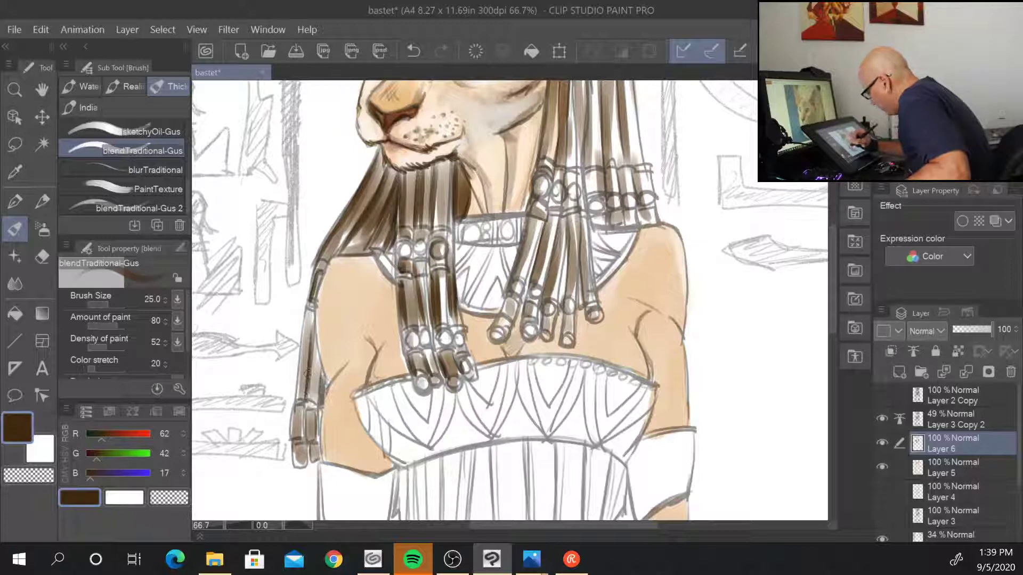
{"action": "left_click_drag", "start_coordinate": [327, 368], "coordinate": [309, 409]}
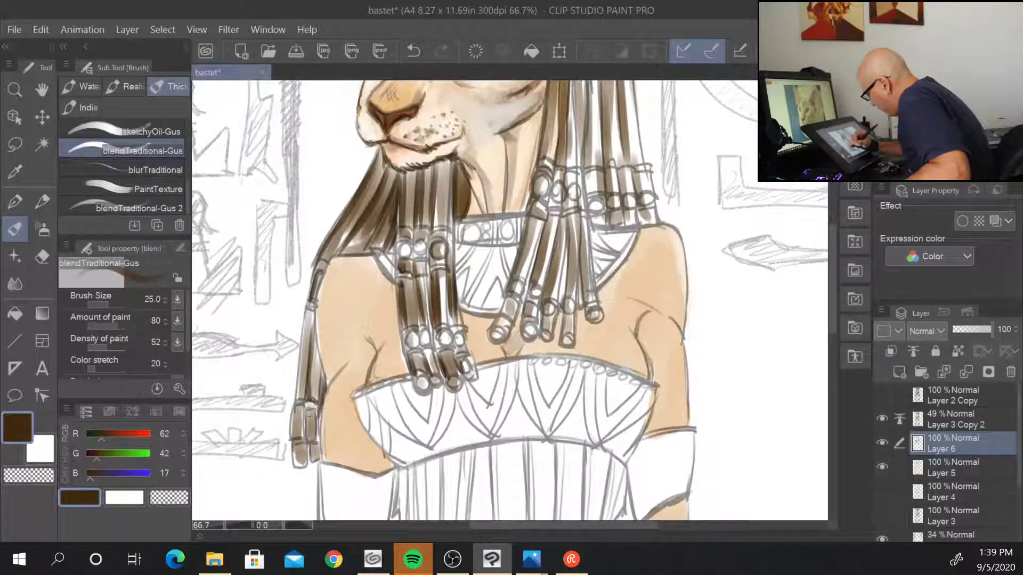
{"action": "left_click_drag", "start_coordinate": [311, 445], "coordinate": [313, 459]}
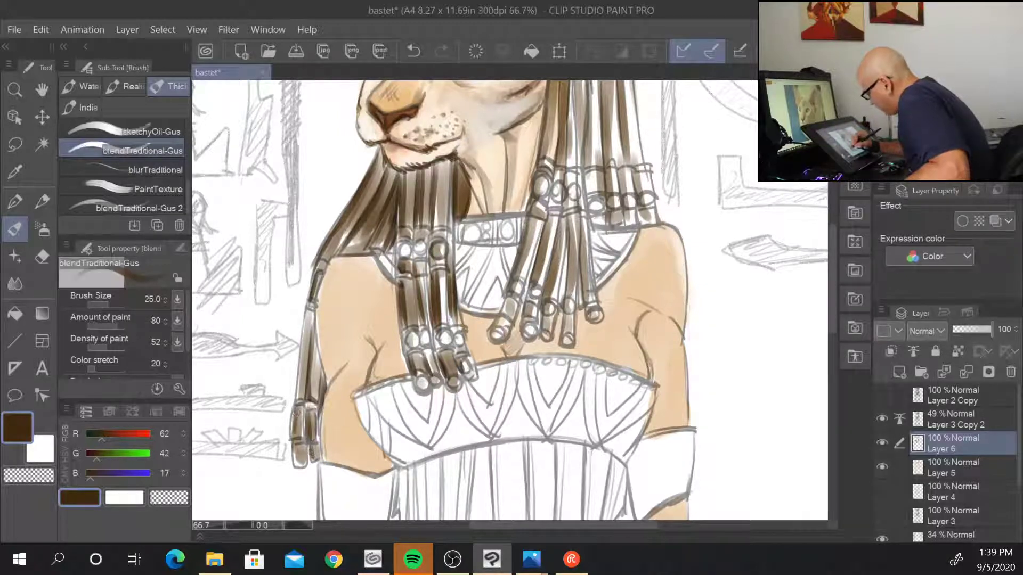
{"action": "left_click_drag", "start_coordinate": [295, 412], "coordinate": [294, 435]}
{"action": "left_click_drag", "start_coordinate": [308, 302], "coordinate": [297, 395]}
{"action": "left_click_drag", "start_coordinate": [301, 322], "coordinate": [295, 386]}
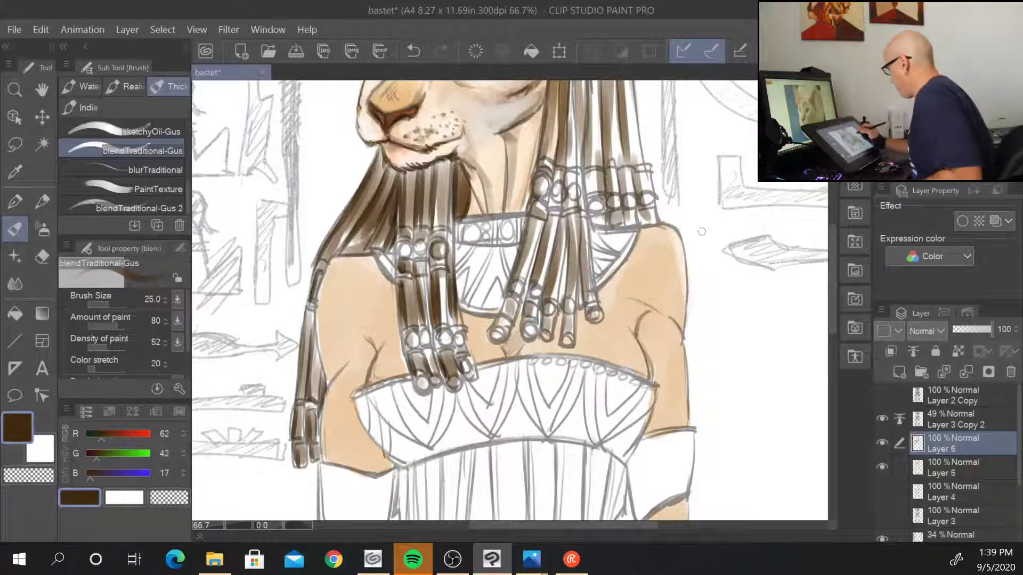
- Add darker brown strokes to the fringe braids from above the near eye across to the near ear
{"action": "left_click_drag", "start_coordinate": [705, 242], "coordinate": [564, 412]}
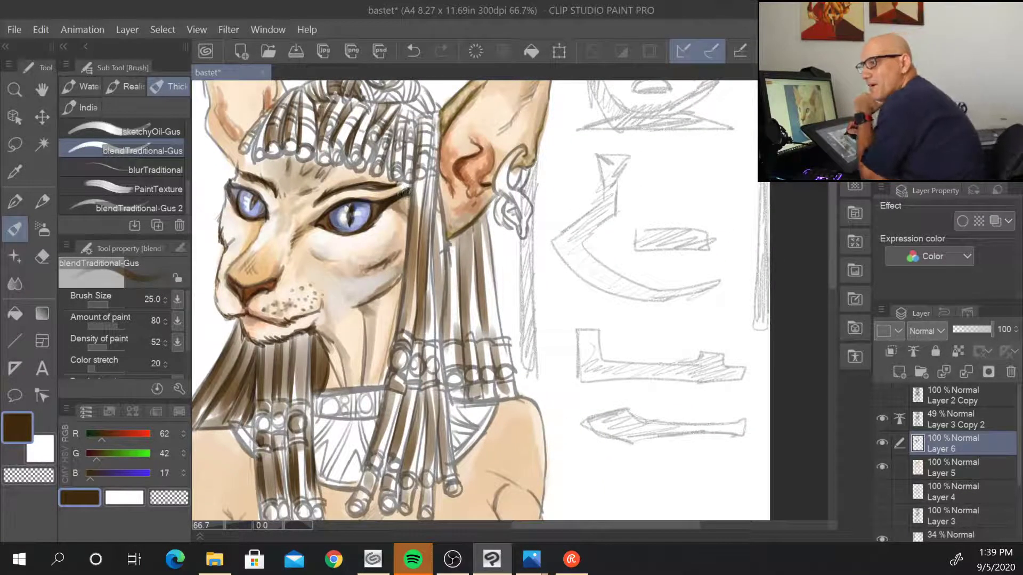
{"action": "left_click_drag", "start_coordinate": [346, 118], "coordinate": [333, 150]}
{"action": "mouse_move", "coordinate": [355, 111]}
{"action": "left_mouse_down"}
{"action": "mouse_move", "coordinate": [334, 149]}
{"action": "mouse_move", "coordinate": [354, 151]}
{"action": "mouse_move", "coordinate": [394, 118]}
{"action": "left_mouse_up"}
{"action": "mouse_move", "coordinate": [395, 165]}
{"action": "left_mouse_down"}
{"action": "mouse_move", "coordinate": [403, 107]}
{"action": "mouse_move", "coordinate": [415, 108]}
{"action": "left_mouse_up"}
{"action": "left_click_drag", "start_coordinate": [424, 182], "coordinate": [434, 112]}
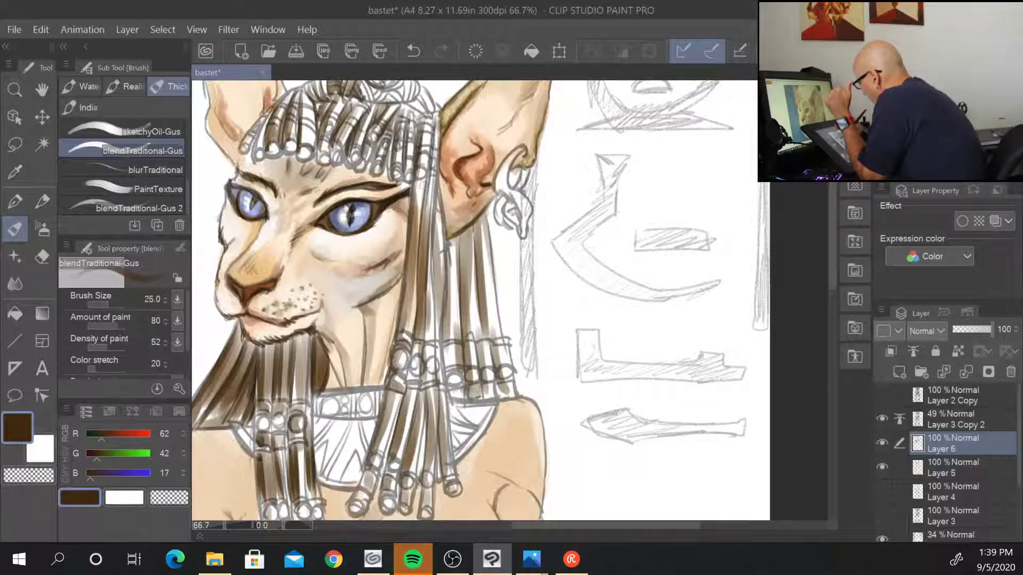
- Shade the long braids in front of the near ear down to the bead band with darker brown
{"action": "left_click_drag", "start_coordinate": [435, 229], "coordinate": [436, 122]}
{"action": "left_click_drag", "start_coordinate": [434, 283], "coordinate": [435, 204]}
{"action": "left_click_drag", "start_coordinate": [436, 307], "coordinate": [435, 224]}
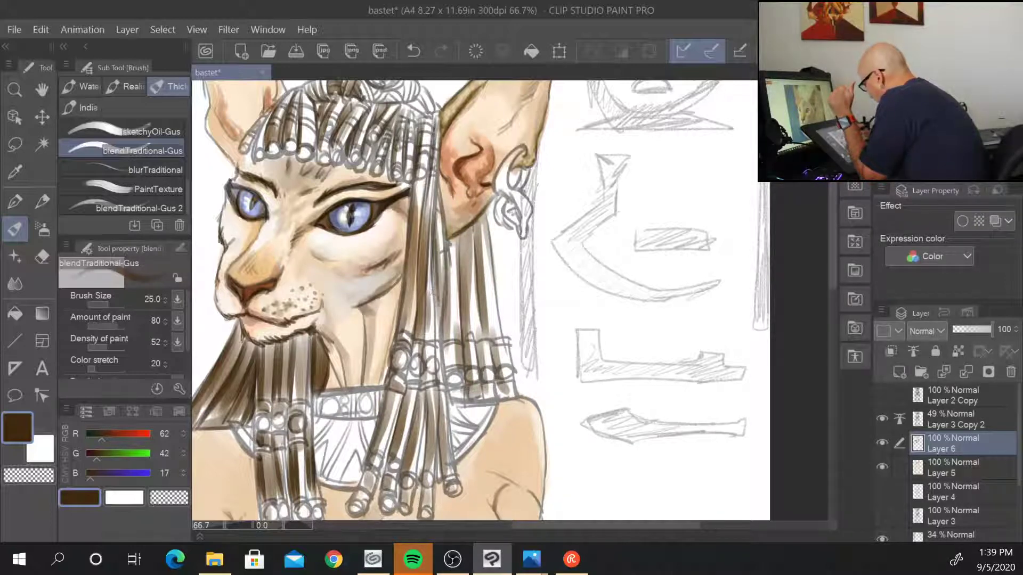
{"action": "left_click_drag", "start_coordinate": [436, 340], "coordinate": [435, 259]}
{"action": "left_click_drag", "start_coordinate": [451, 333], "coordinate": [447, 261]}
{"action": "mouse_move", "coordinate": [450, 373]}
{"action": "left_mouse_down"}
{"action": "mouse_move", "coordinate": [445, 341]}
{"action": "mouse_move", "coordinate": [454, 380]}
{"action": "left_mouse_up"}
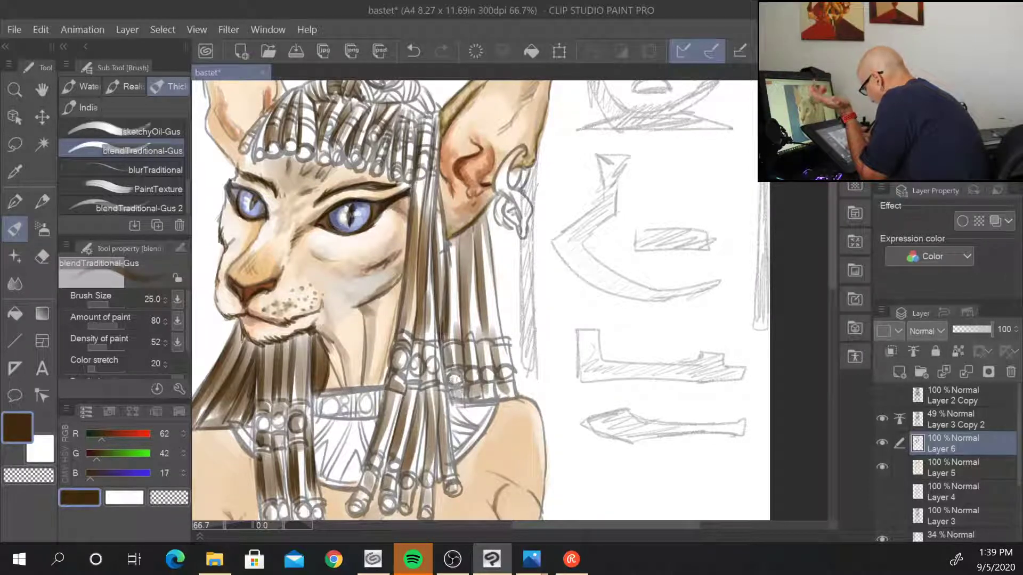
- Shade the braids hanging beneath the near ear down through the bead band at the shoulder
{"action": "left_click_drag", "start_coordinate": [460, 243], "coordinate": [458, 234]}
{"action": "mouse_move", "coordinate": [462, 332]}
{"action": "left_mouse_down"}
{"action": "mouse_move", "coordinate": [461, 237]}
{"action": "mouse_move", "coordinate": [464, 294]}
{"action": "left_mouse_up"}
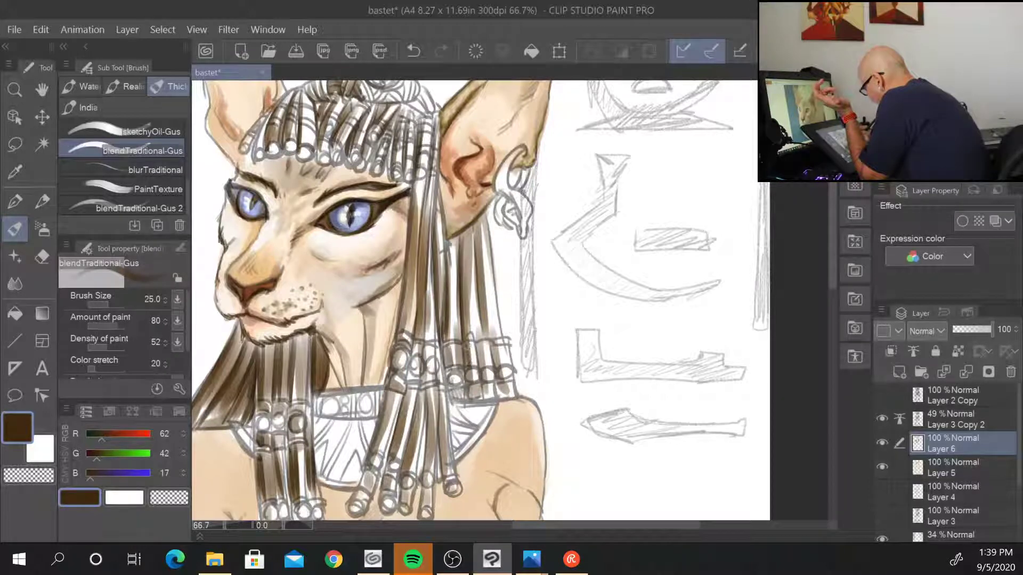
{"action": "mouse_move", "coordinate": [476, 330]}
{"action": "left_mouse_down"}
{"action": "mouse_move", "coordinate": [476, 232]}
{"action": "mouse_move", "coordinate": [480, 285]}
{"action": "left_mouse_up"}
{"action": "left_click_drag", "start_coordinate": [495, 386], "coordinate": [490, 336]}
{"action": "left_click_drag", "start_coordinate": [507, 401], "coordinate": [496, 379]}
{"action": "mouse_move", "coordinate": [484, 231]}
{"action": "left_mouse_down"}
{"action": "mouse_move", "coordinate": [447, 241]}
{"action": "mouse_move", "coordinate": [475, 262]}
{"action": "left_mouse_up"}
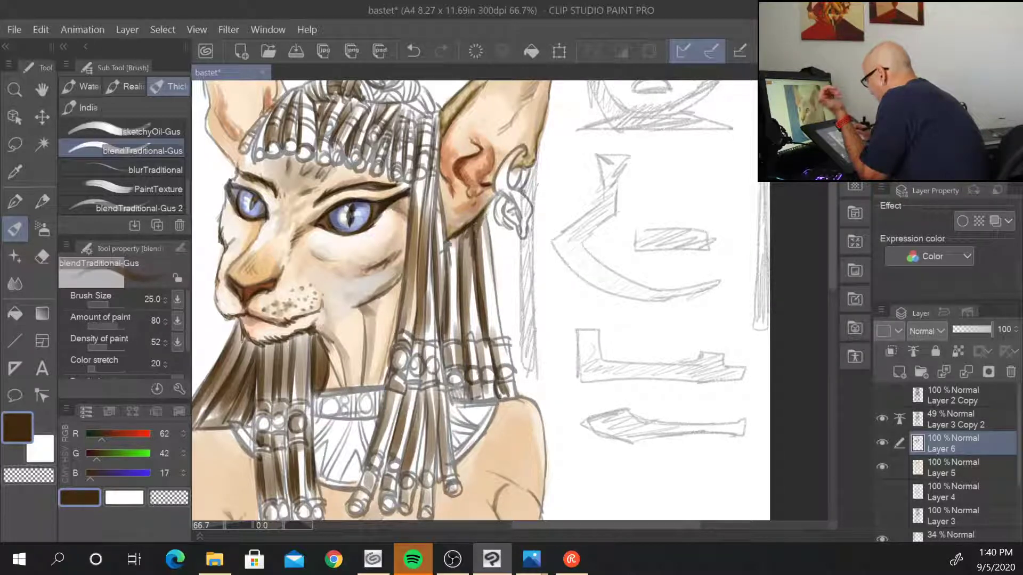
- Deepen the upper part of the braid running along the front edge of the near ear
{"action": "left_click_drag", "start_coordinate": [438, 192], "coordinate": [437, 243]}
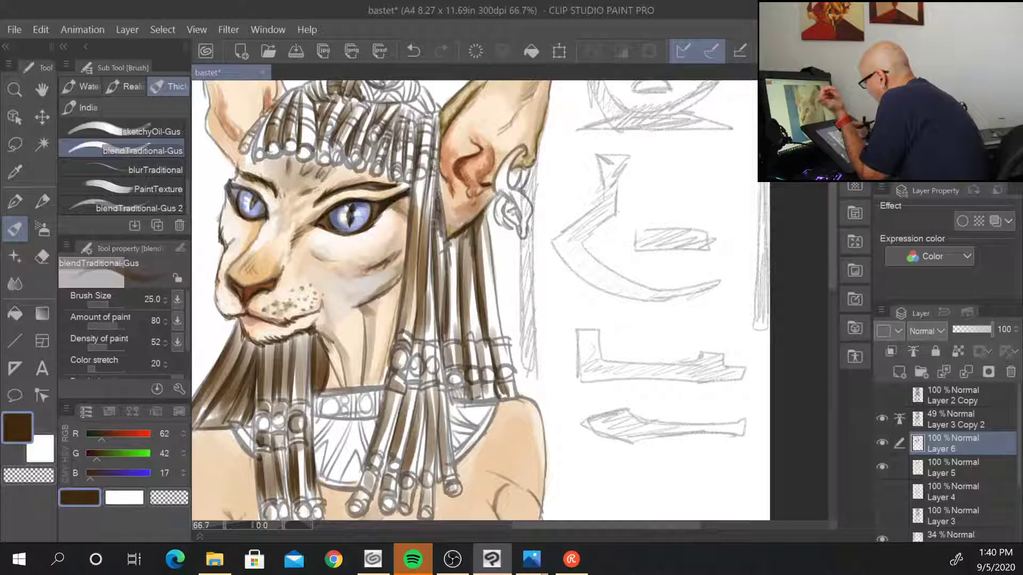
{"action": "left_click_drag", "start_coordinate": [434, 159], "coordinate": [431, 222]}
{"action": "mouse_move", "coordinate": [432, 111]}
{"action": "left_mouse_down"}
{"action": "mouse_move", "coordinate": [433, 200]}
{"action": "mouse_move", "coordinate": [428, 167]}
{"action": "left_mouse_up"}
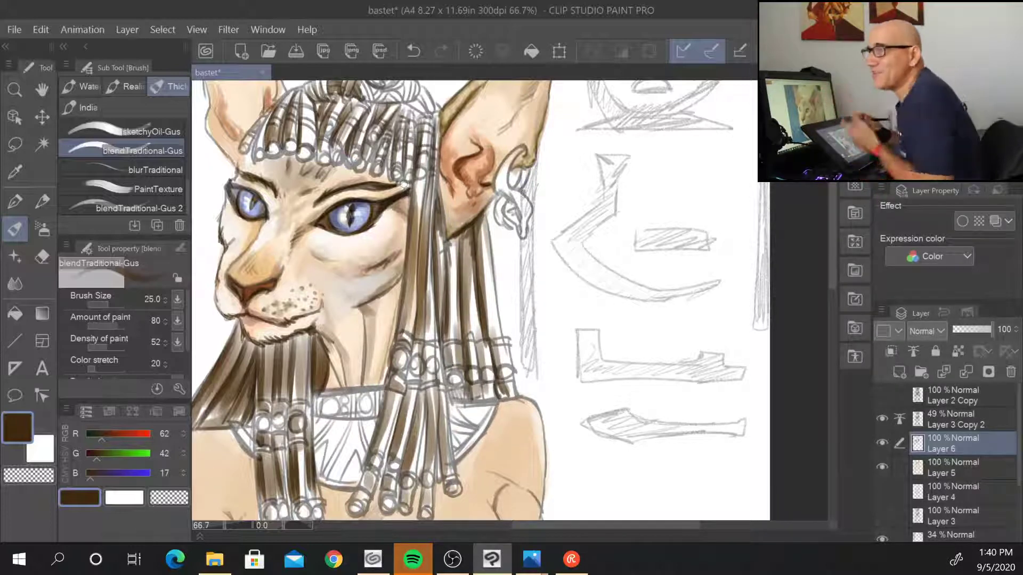
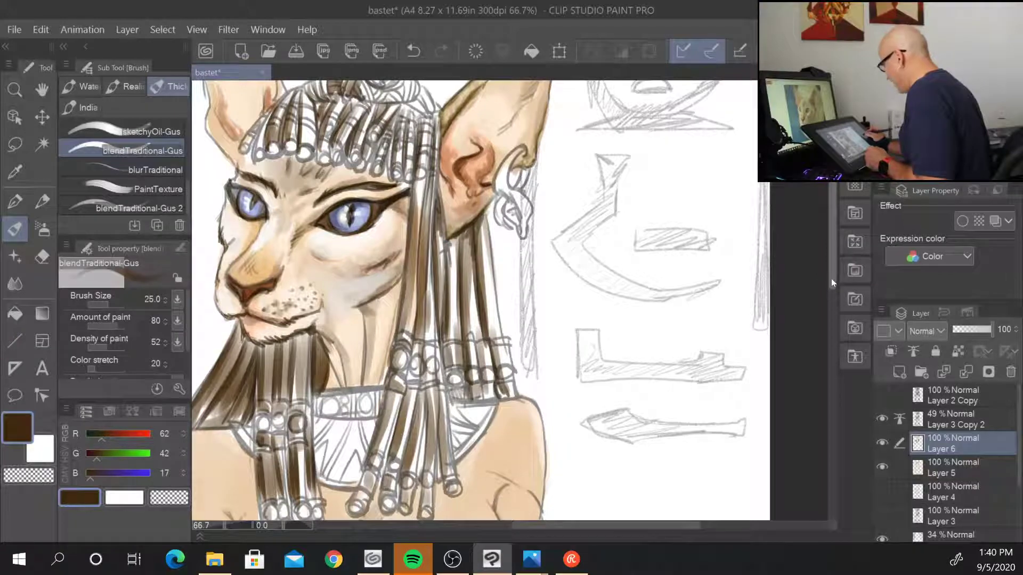
- Add darker brown shading to the fringe braids over the middle of the forehead
{"action": "mouse_move", "coordinate": [831, 279]}
{"action": "left_mouse_down"}
{"action": "mouse_move", "coordinate": [834, 328]}
{"action": "mouse_move", "coordinate": [829, 282]}
{"action": "left_mouse_up"}
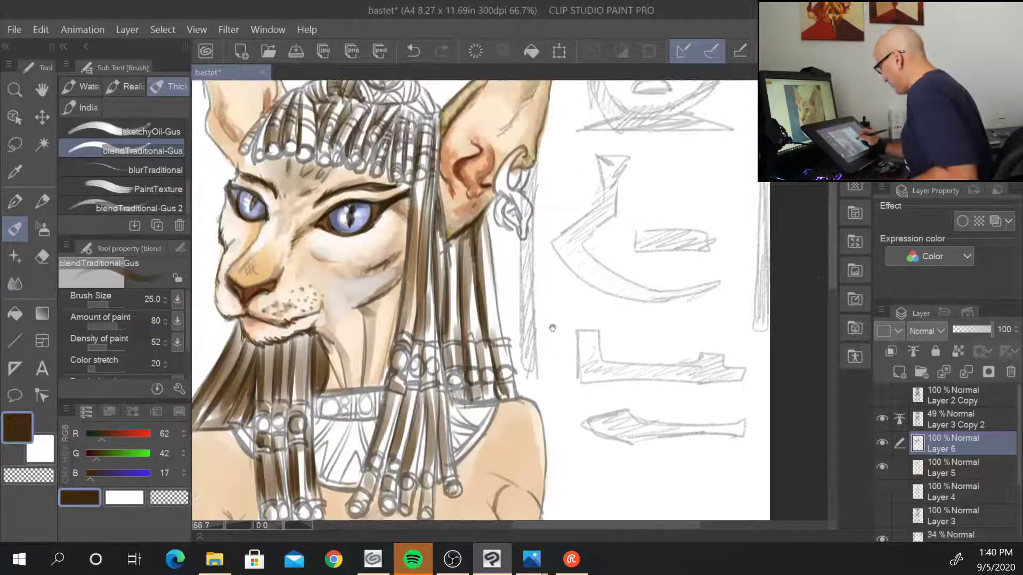
{"action": "left_click_drag", "start_coordinate": [552, 329], "coordinate": [564, 459]}
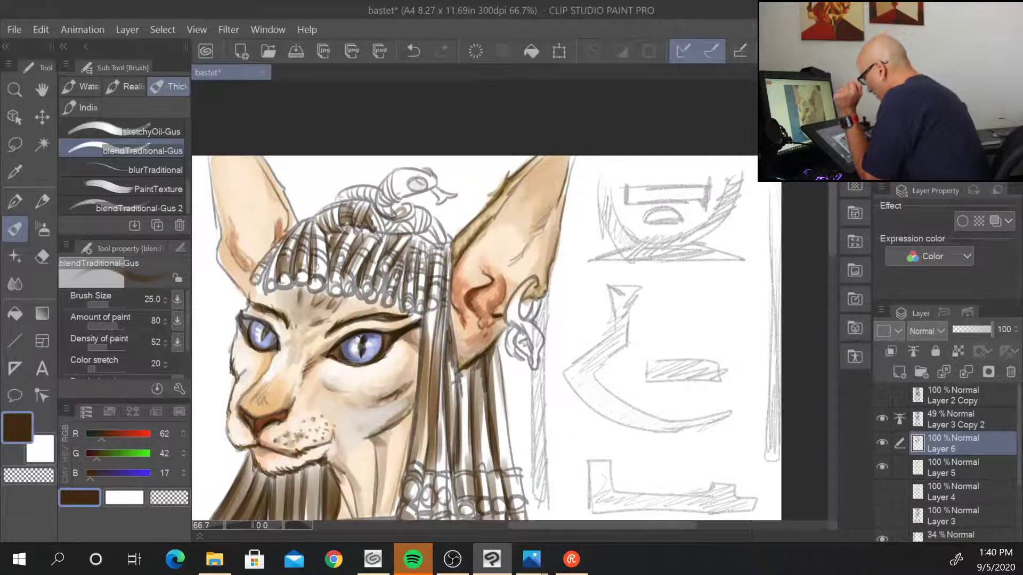
{"action": "left_click_drag", "start_coordinate": [320, 273], "coordinate": [309, 291]}
{"action": "left_click_drag", "start_coordinate": [344, 232], "coordinate": [335, 287]}
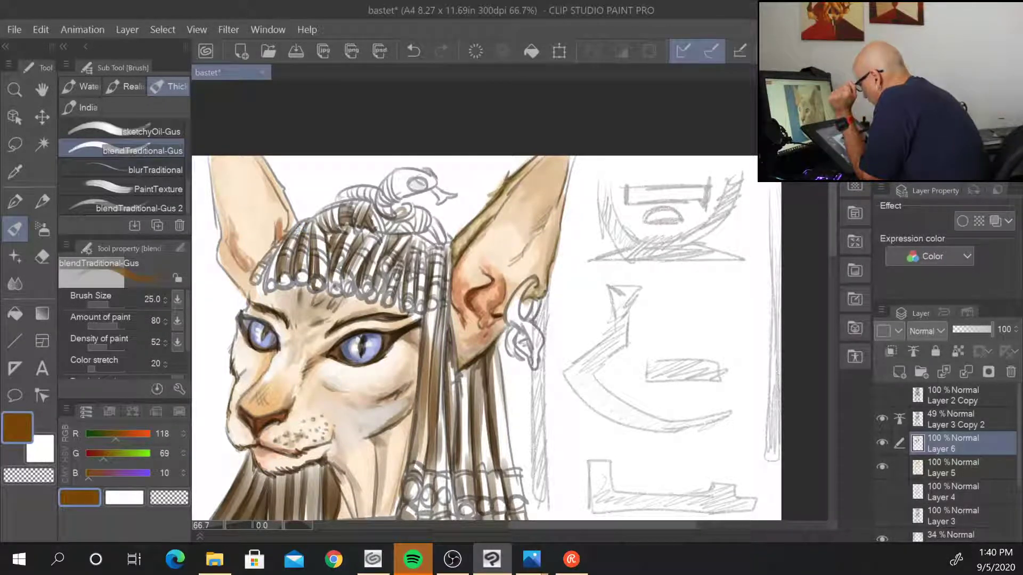
- Tint the fringe braids on the far side of the forehead with a warmer brown, RGB 118, 69, 10
{"action": "scroll", "coordinate": [310, 225], "scroll_direction": "up", "scroll_amount": 1}
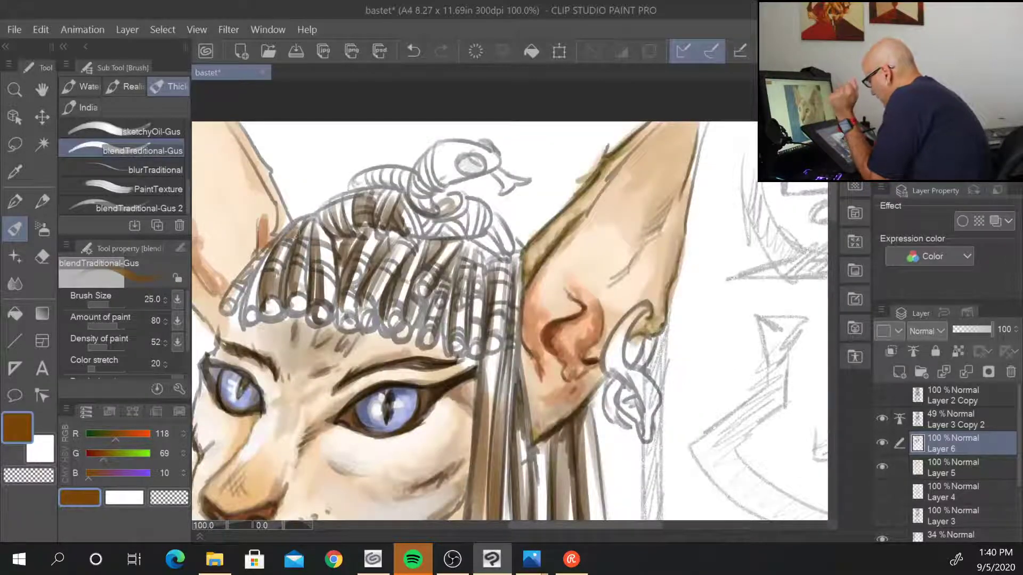
{"action": "mouse_move", "coordinate": [287, 244]}
{"action": "left_mouse_down"}
{"action": "mouse_move", "coordinate": [272, 294]}
{"action": "mouse_move", "coordinate": [252, 305]}
{"action": "left_mouse_up"}
{"action": "mouse_move", "coordinate": [260, 269]}
{"action": "left_mouse_down"}
{"action": "mouse_move", "coordinate": [248, 317]}
{"action": "mouse_move", "coordinate": [239, 299]}
{"action": "mouse_move", "coordinate": [228, 309]}
{"action": "left_mouse_up"}
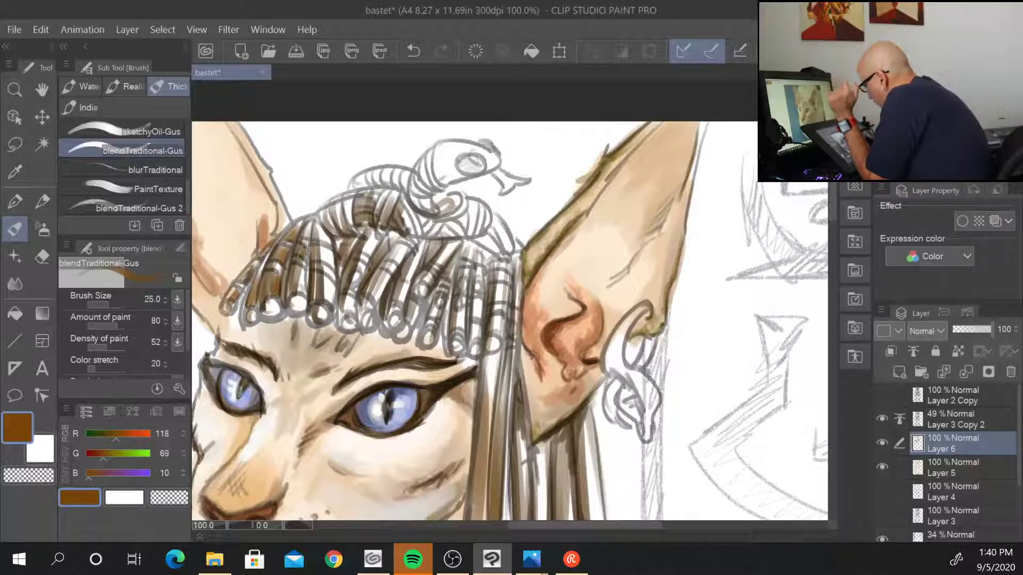
{"action": "left_click_drag", "start_coordinate": [304, 245], "coordinate": [301, 302]}
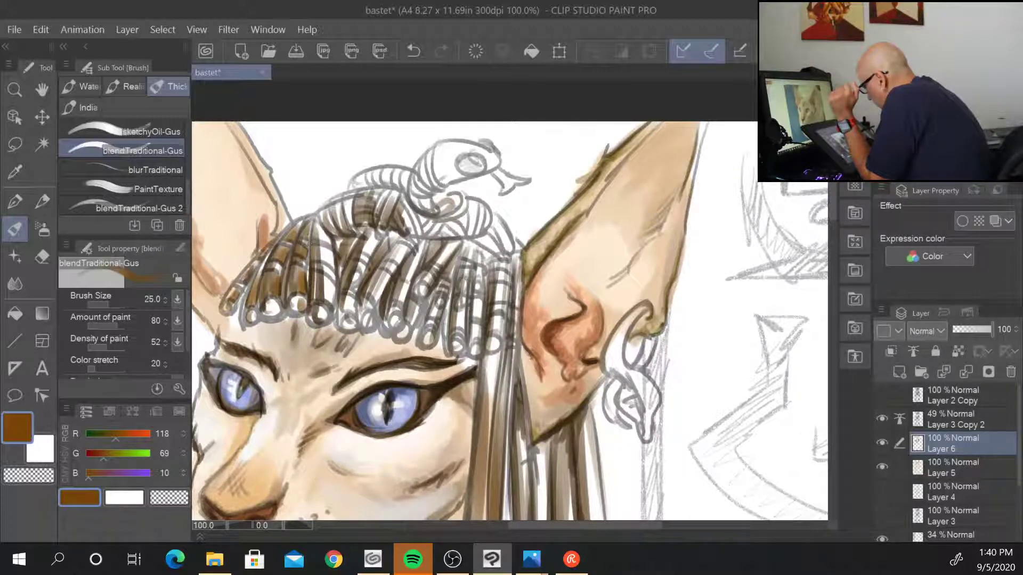
{"action": "left_click_drag", "start_coordinate": [333, 248], "coordinate": [323, 273]}
{"action": "left_click_drag", "start_coordinate": [327, 227], "coordinate": [322, 249]}
{"action": "left_click_drag", "start_coordinate": [336, 273], "coordinate": [328, 306]}
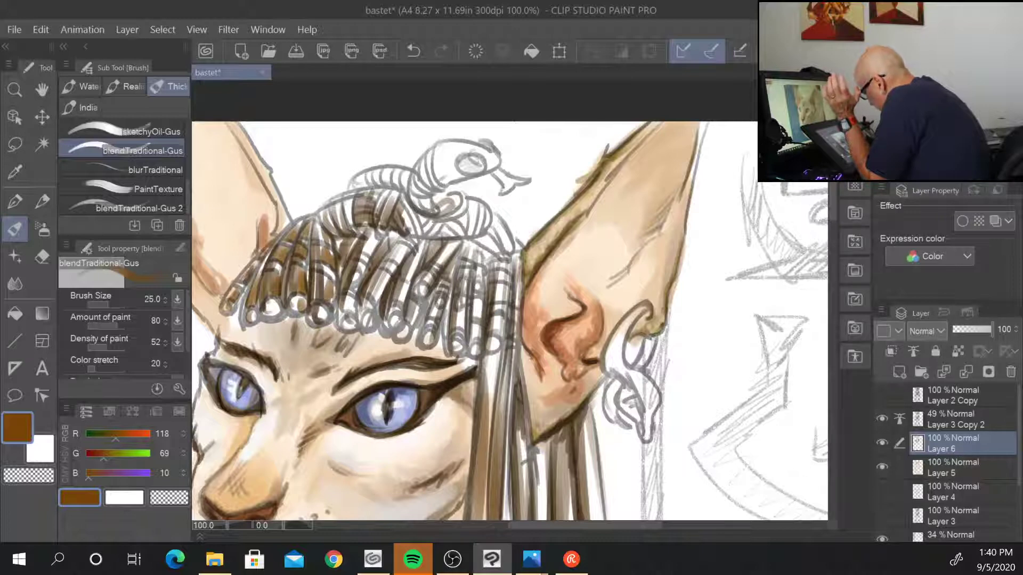
- Continue the warmer brown over the fringe braids across the centre of the forehead down to their beads
{"action": "left_click_drag", "start_coordinate": [355, 256], "coordinate": [350, 272]}
{"action": "left_click_drag", "start_coordinate": [375, 233], "coordinate": [344, 314]}
{"action": "left_click_drag", "start_coordinate": [361, 296], "coordinate": [347, 333]}
{"action": "left_click_drag", "start_coordinate": [377, 299], "coordinate": [364, 311]}
{"action": "left_click_drag", "start_coordinate": [396, 275], "coordinate": [374, 302]}
{"action": "left_click_drag", "start_coordinate": [387, 271], "coordinate": [372, 293]}
{"action": "mouse_move", "coordinate": [404, 244]}
{"action": "left_mouse_down"}
{"action": "mouse_move", "coordinate": [393, 269]}
{"action": "mouse_move", "coordinate": [407, 284]}
{"action": "mouse_move", "coordinate": [387, 329]}
{"action": "left_mouse_up"}
{"action": "left_click_drag", "start_coordinate": [423, 301], "coordinate": [411, 322]}
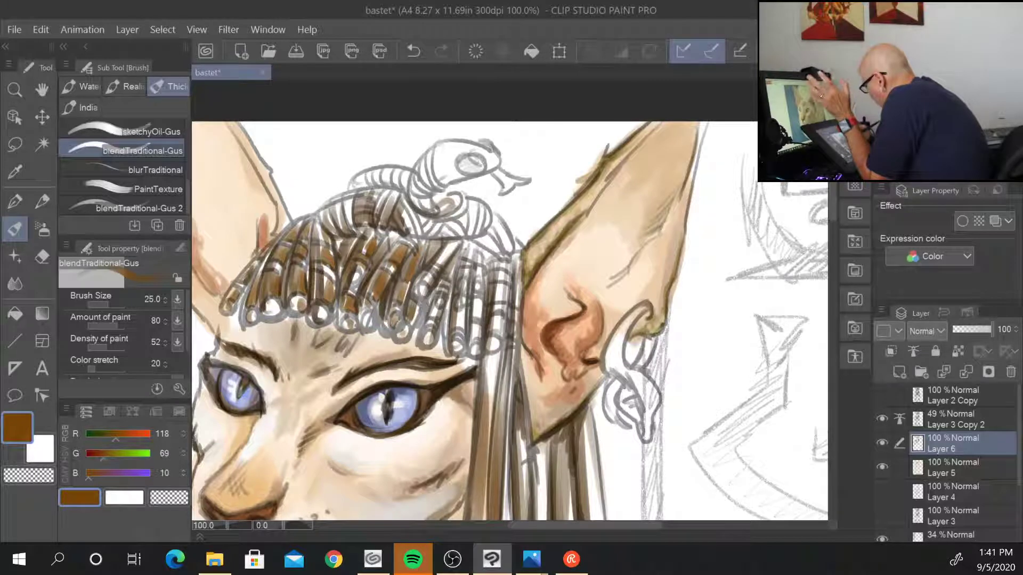
- Apply the warmer brown to the fringe braids on the near side, up to the base of the near ear
{"action": "mouse_move", "coordinate": [458, 243]}
{"action": "left_mouse_down"}
{"action": "mouse_move", "coordinate": [426, 290]}
{"action": "mouse_move", "coordinate": [430, 345]}
{"action": "mouse_move", "coordinate": [465, 246]}
{"action": "mouse_move", "coordinate": [454, 344]}
{"action": "left_mouse_up"}
{"action": "left_click_drag", "start_coordinate": [484, 277], "coordinate": [472, 354]}
{"action": "left_click_drag", "start_coordinate": [511, 261], "coordinate": [487, 340]}
{"action": "left_click_drag", "start_coordinate": [507, 280], "coordinate": [491, 354]}
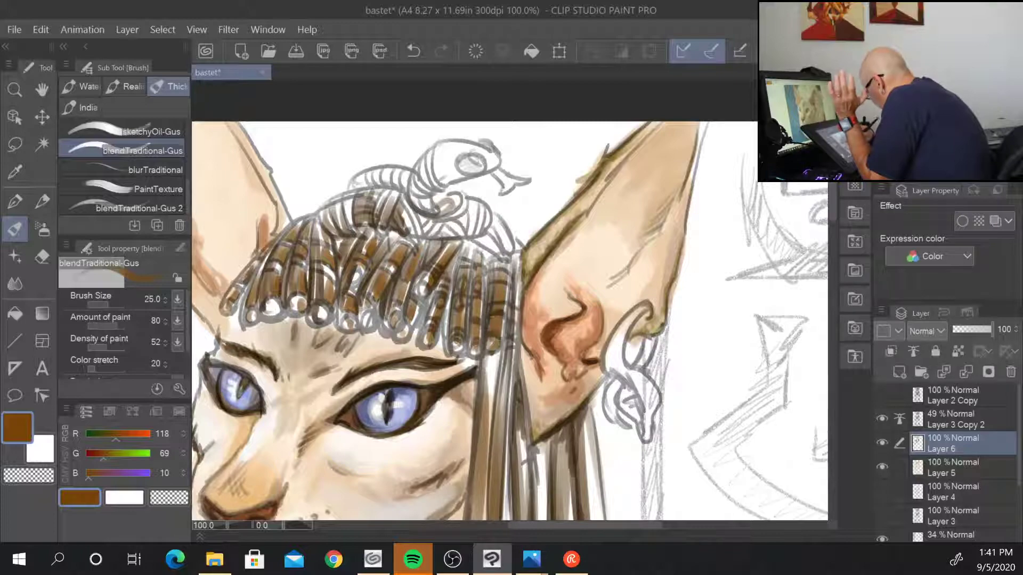
{"action": "left_click_drag", "start_coordinate": [669, 467], "coordinate": [690, 271]}
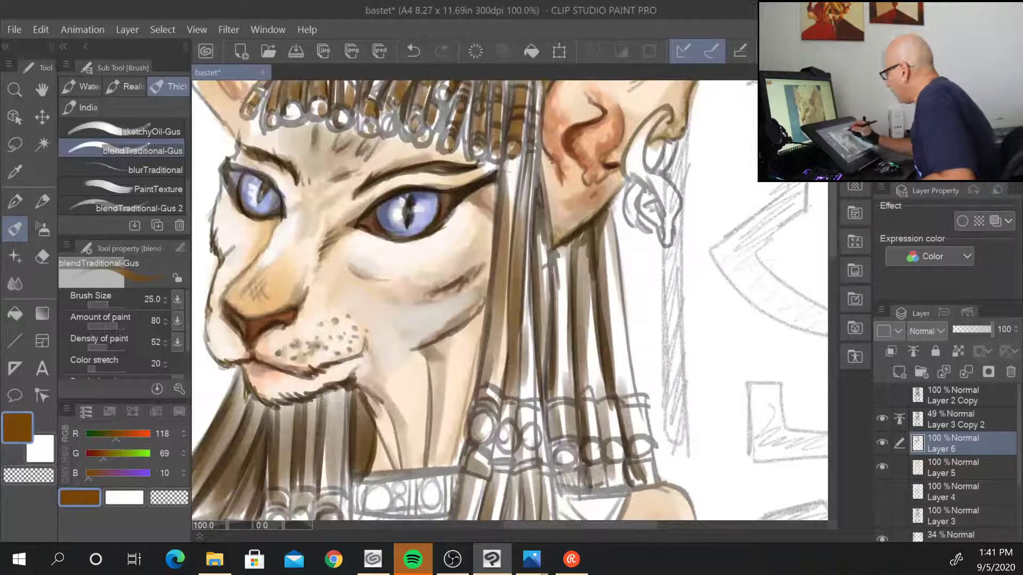
- Apply the warmer brown to the long braid beside the near cheek, down to its bead band
{"action": "left_click_drag", "start_coordinate": [511, 169], "coordinate": [506, 322]}
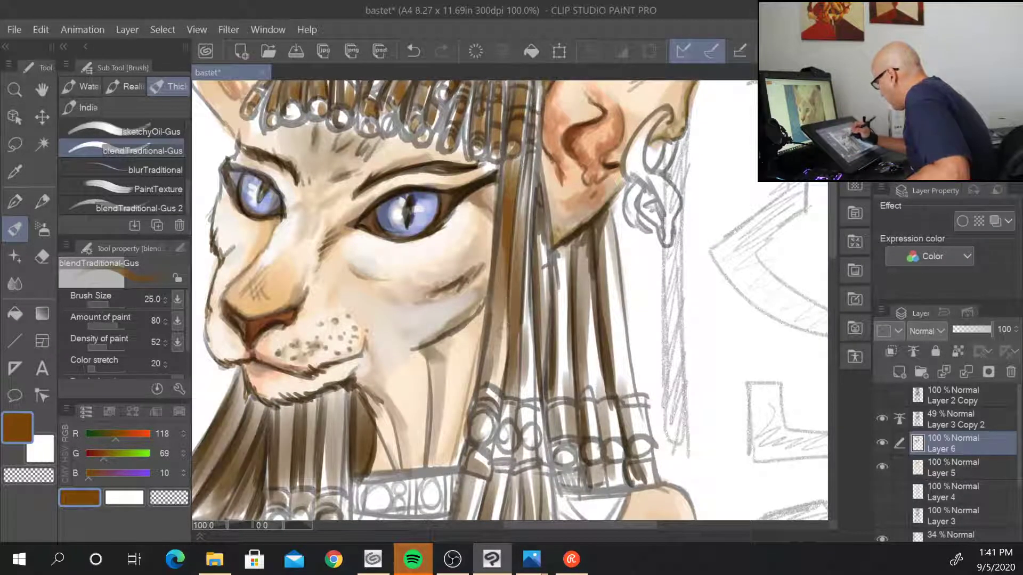
{"action": "left_click_drag", "start_coordinate": [507, 281], "coordinate": [498, 383]}
{"action": "left_click_drag", "start_coordinate": [503, 314], "coordinate": [487, 396]}
{"action": "left_click_drag", "start_coordinate": [494, 350], "coordinate": [481, 395]}
{"action": "left_click_drag", "start_coordinate": [504, 326], "coordinate": [489, 402]}
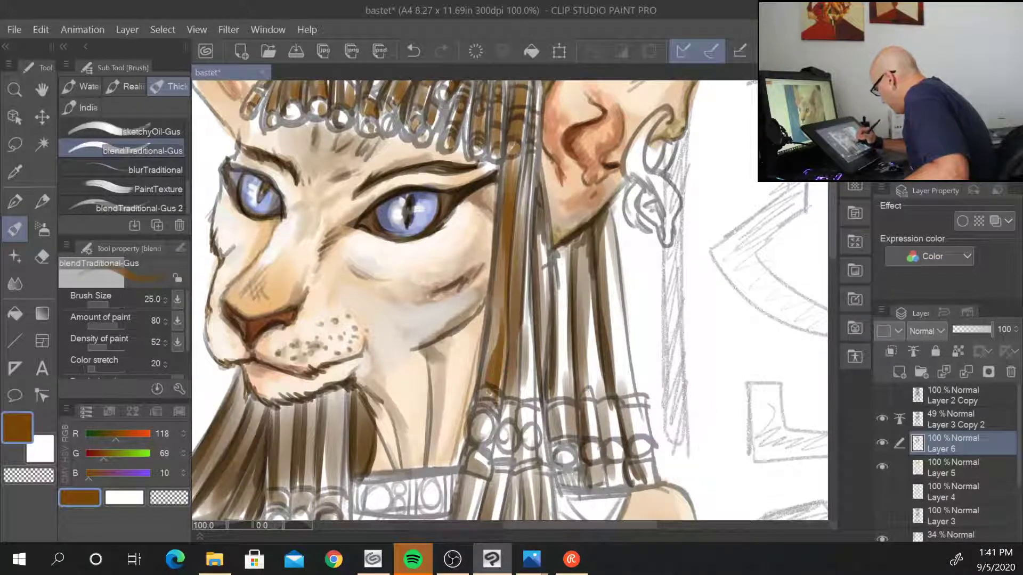
- Continue the warmer brown over the innermost near-side chest braid, from below the bead band to its beaded tip
{"action": "left_click_drag", "start_coordinate": [581, 426], "coordinate": [597, 351]}
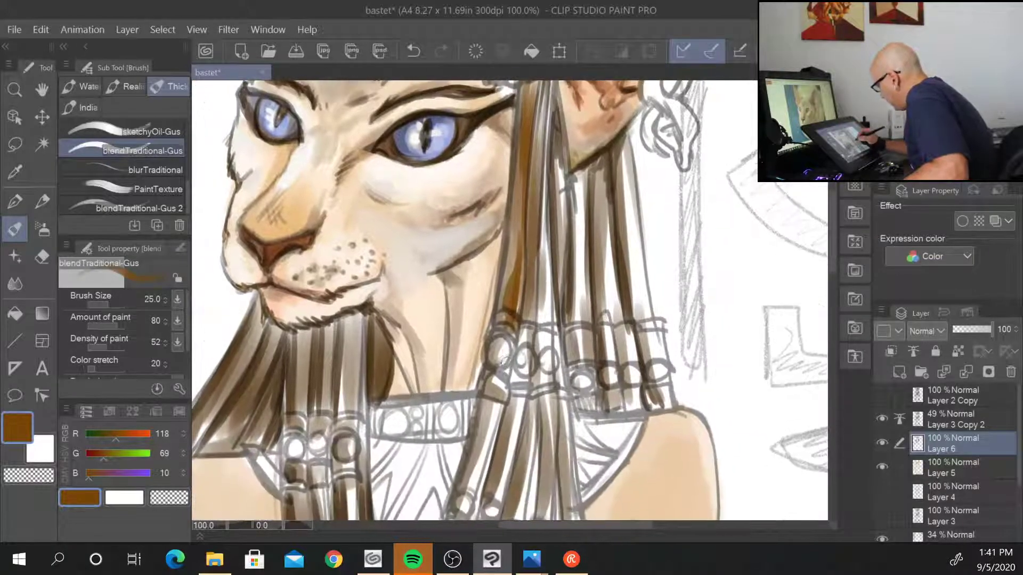
{"action": "left_click_drag", "start_coordinate": [510, 343], "coordinate": [470, 471]}
{"action": "left_click_drag", "start_coordinate": [496, 397], "coordinate": [471, 495]}
{"action": "mouse_move", "coordinate": [477, 454]}
{"action": "left_mouse_down"}
{"action": "mouse_move", "coordinate": [467, 490]}
{"action": "mouse_move", "coordinate": [532, 278]}
{"action": "left_mouse_up"}
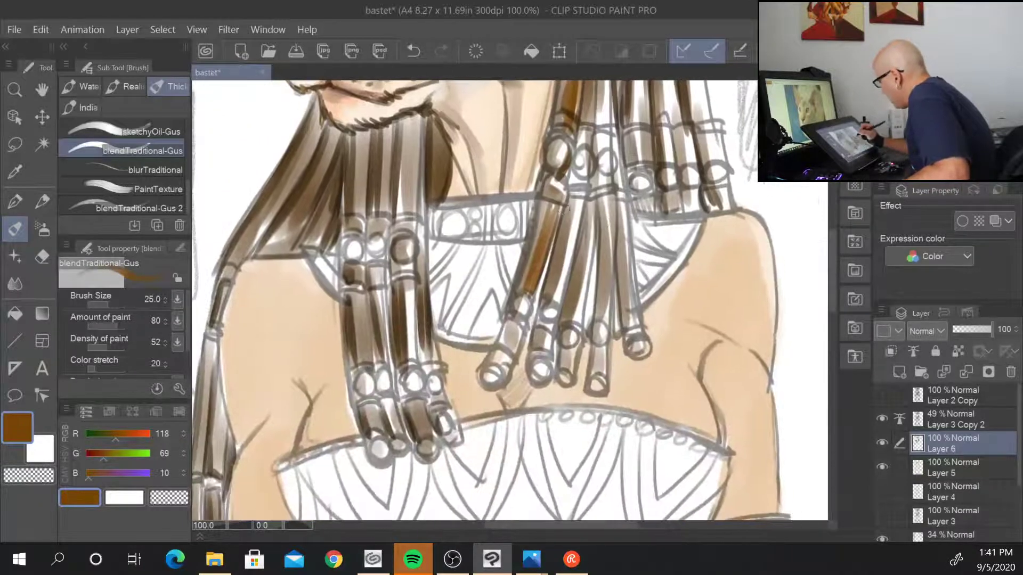
{"action": "left_click_drag", "start_coordinate": [519, 318], "coordinate": [498, 379]}
{"action": "left_click_drag", "start_coordinate": [511, 319], "coordinate": [442, 412]}
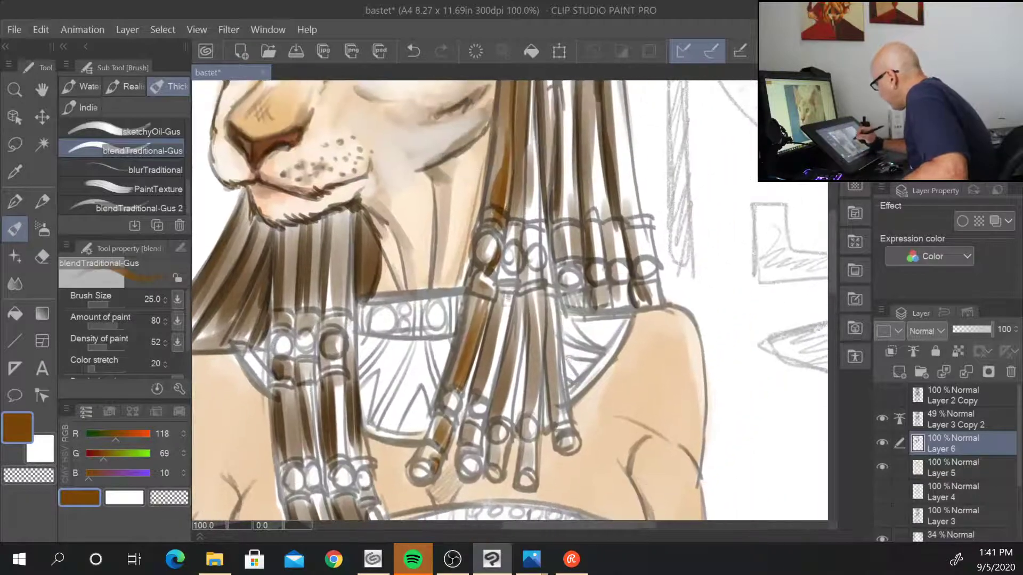
- Tint the remaining near-side chest braids with the warmer brown, fanning out toward the near shoulder and down to their tips
{"action": "mouse_move", "coordinate": [511, 295]}
{"action": "left_mouse_down"}
{"action": "mouse_move", "coordinate": [484, 396]}
{"action": "mouse_move", "coordinate": [501, 357]}
{"action": "left_mouse_up"}
{"action": "left_click_drag", "start_coordinate": [503, 349], "coordinate": [486, 399]}
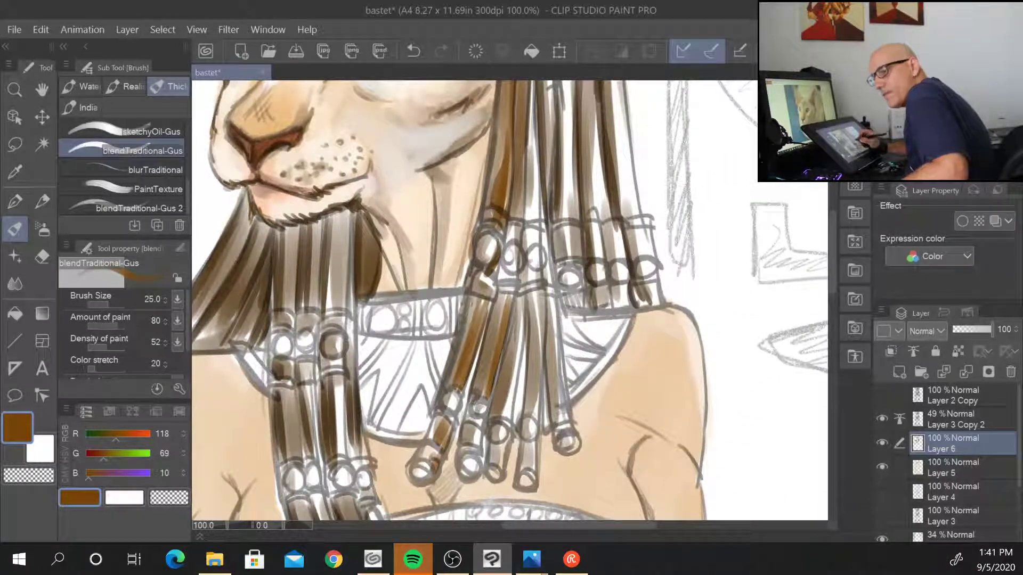
{"action": "left_click_drag", "start_coordinate": [482, 438], "coordinate": [474, 461]}
{"action": "left_click_drag", "start_coordinate": [525, 304], "coordinate": [504, 413]}
{"action": "left_click_drag", "start_coordinate": [520, 322], "coordinate": [499, 477]}
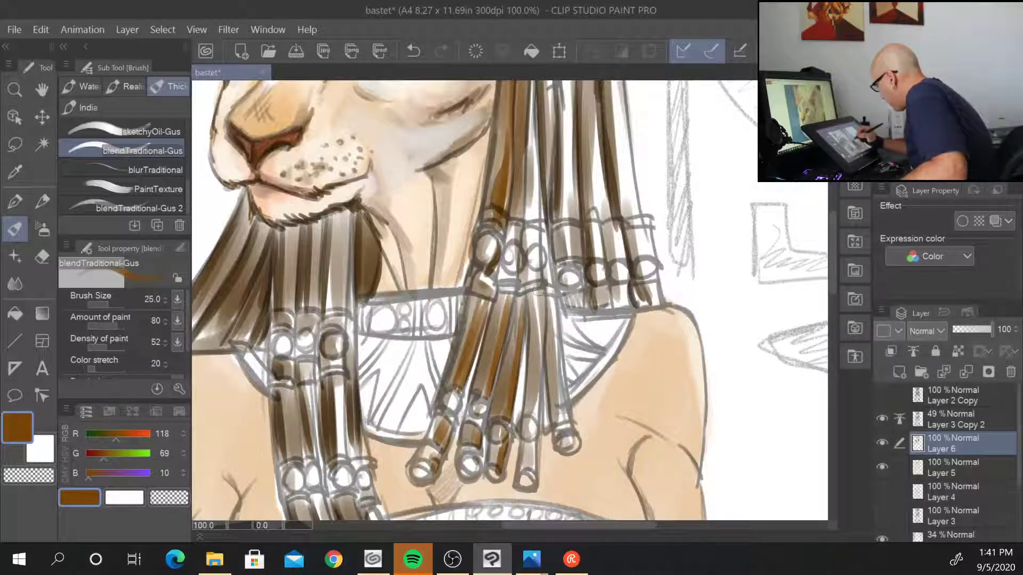
{"action": "left_click_drag", "start_coordinate": [537, 292], "coordinate": [535, 421]}
{"action": "mouse_move", "coordinate": [539, 292]}
{"action": "left_mouse_down"}
{"action": "mouse_move", "coordinate": [535, 474]}
{"action": "mouse_move", "coordinate": [555, 317]}
{"action": "mouse_move", "coordinate": [562, 421]}
{"action": "mouse_move", "coordinate": [554, 407]}
{"action": "left_mouse_up"}
{"action": "left_click_drag", "start_coordinate": [549, 336], "coordinate": [573, 439]}
- Apply the warmer brown to the long braids between the cheek and near ear and the first braids hanging below that ear
{"action": "left_click_drag", "start_coordinate": [581, 377], "coordinate": [550, 469]}
{"action": "left_click_drag", "start_coordinate": [499, 205], "coordinate": [503, 305]}
{"action": "left_click_drag", "start_coordinate": [505, 239], "coordinate": [506, 319]}
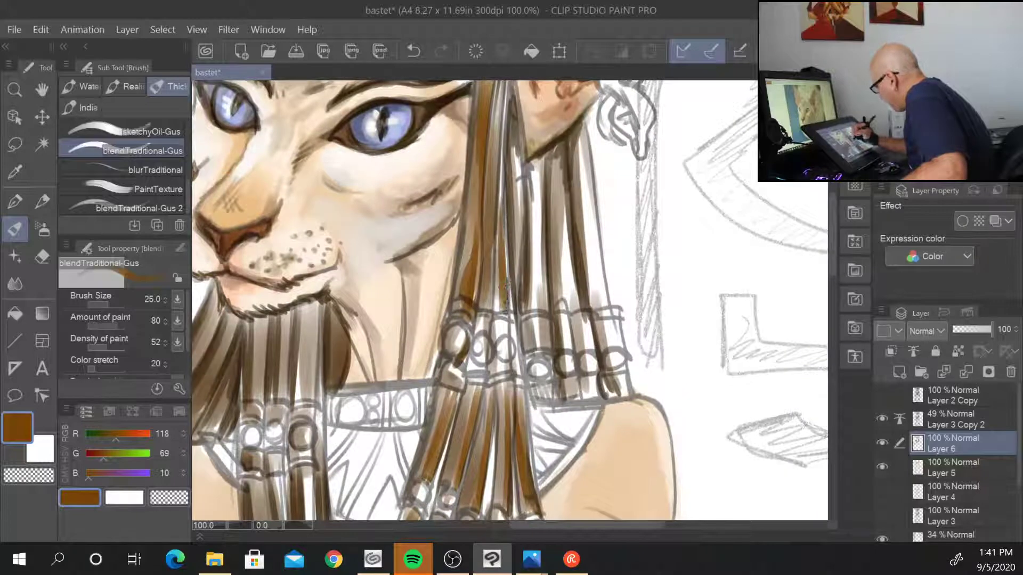
{"action": "left_click_drag", "start_coordinate": [508, 275], "coordinate": [510, 318]}
{"action": "mouse_move", "coordinate": [537, 156]}
{"action": "left_mouse_down"}
{"action": "mouse_move", "coordinate": [542, 307]}
{"action": "mouse_move", "coordinate": [535, 302]}
{"action": "left_mouse_up"}
{"action": "left_click_drag", "start_coordinate": [537, 249], "coordinate": [541, 310]}
{"action": "left_click_drag", "start_coordinate": [541, 172], "coordinate": [548, 317]}
{"action": "left_click_drag", "start_coordinate": [517, 151], "coordinate": [519, 243]}
{"action": "mouse_move", "coordinate": [518, 152]}
{"action": "left_mouse_down"}
{"action": "mouse_move", "coordinate": [520, 250]}
{"action": "mouse_move", "coordinate": [516, 230]}
{"action": "left_mouse_up"}
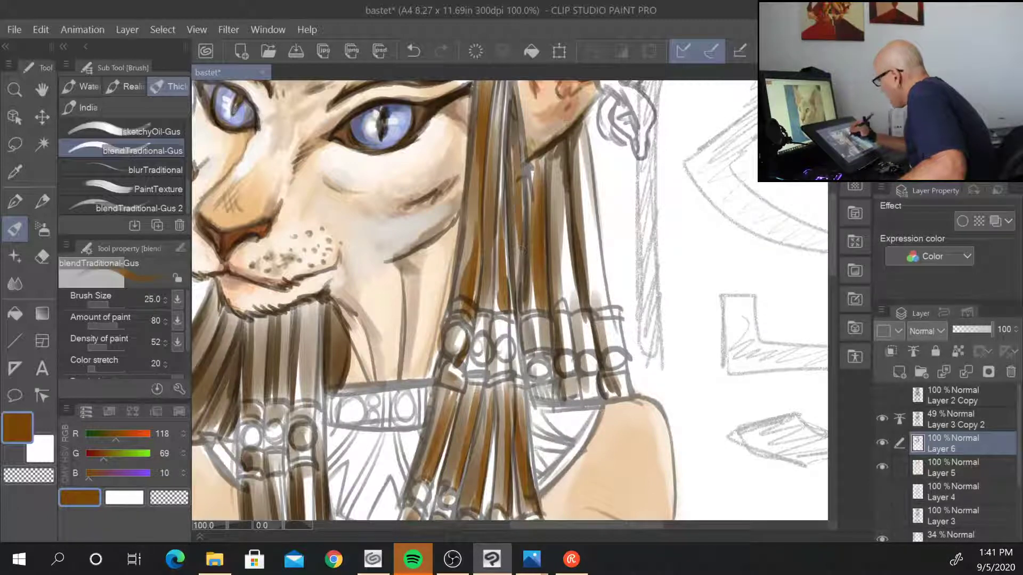
- Enlarge the brush to 50 and tint the middle braids hanging below the near ear with the warmer brown
{"action": "key", "text": "["}
{"action": "key", "text": "]"}
{"action": "key", "text": "]"}
{"action": "key", "text": "]"}
{"action": "key", "text": "]"}
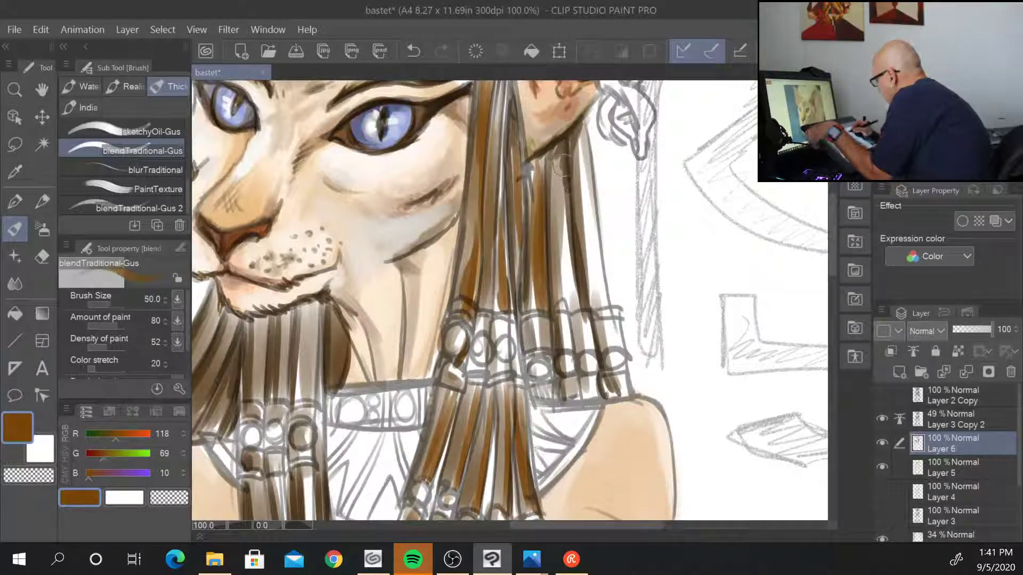
{"action": "left_click_drag", "start_coordinate": [561, 165], "coordinate": [565, 286]}
{"action": "left_click_drag", "start_coordinate": [564, 147], "coordinate": [566, 277]}
{"action": "left_click_drag", "start_coordinate": [563, 229], "coordinate": [571, 310]}
{"action": "left_click_drag", "start_coordinate": [559, 199], "coordinate": [574, 320]}
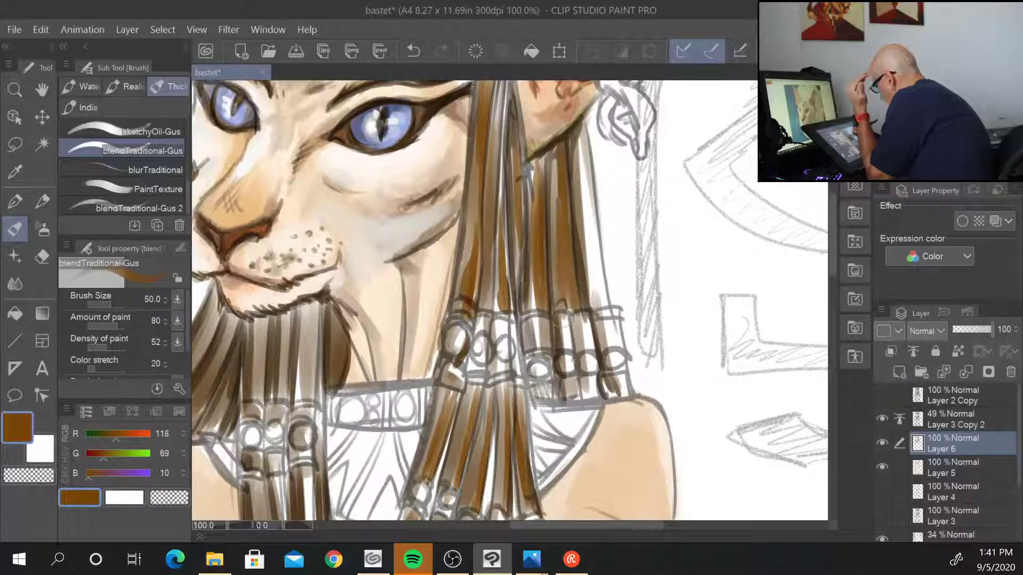
- Apply the warmer brown to the outermost braid behind the near ear and the short braid ends above the near shoulder
{"action": "mouse_move", "coordinate": [581, 138]}
{"action": "left_mouse_down"}
{"action": "mouse_move", "coordinate": [599, 306]}
{"action": "mouse_move", "coordinate": [601, 235]}
{"action": "left_mouse_up"}
{"action": "left_click_drag", "start_coordinate": [591, 224], "coordinate": [610, 309]}
{"action": "left_click_drag", "start_coordinate": [592, 269], "coordinate": [601, 315]}
{"action": "left_click_drag", "start_coordinate": [613, 283], "coordinate": [623, 312]}
{"action": "left_click_drag", "start_coordinate": [624, 372], "coordinate": [623, 390]}
{"action": "mouse_move", "coordinate": [586, 379]}
{"action": "left_mouse_down"}
{"action": "mouse_move", "coordinate": [591, 402]}
{"action": "mouse_move", "coordinate": [571, 398]}
{"action": "left_mouse_up"}
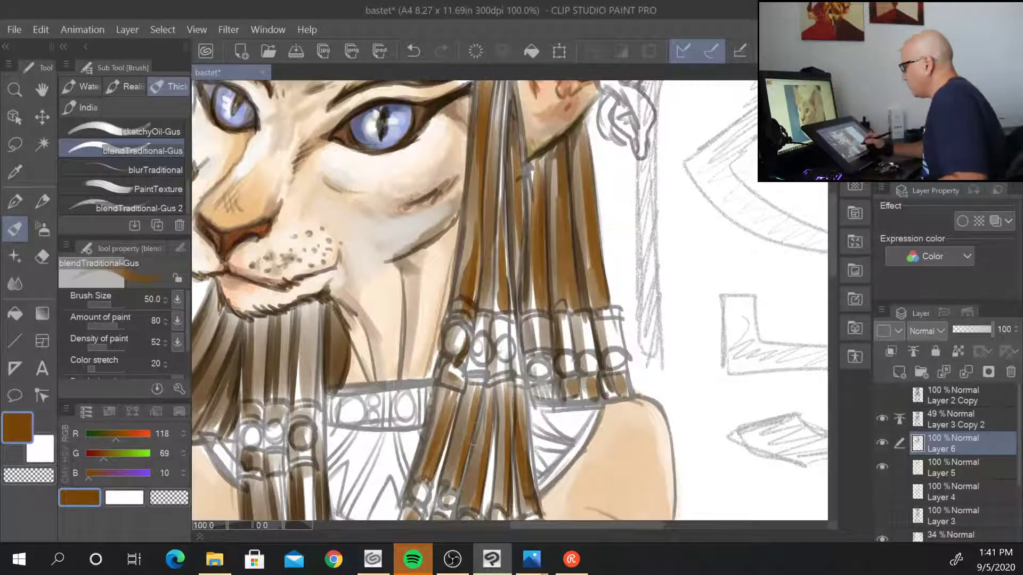
- Tint the far-side braids sweeping from the chin over the far shoulder and down the arm with the warmer brown
{"action": "mouse_move", "coordinate": [318, 343]}
{"action": "left_mouse_down"}
{"action": "mouse_move", "coordinate": [541, 192]}
{"action": "mouse_move", "coordinate": [590, 192]}
{"action": "left_mouse_up"}
{"action": "left_click_drag", "start_coordinate": [488, 182], "coordinate": [400, 306]}
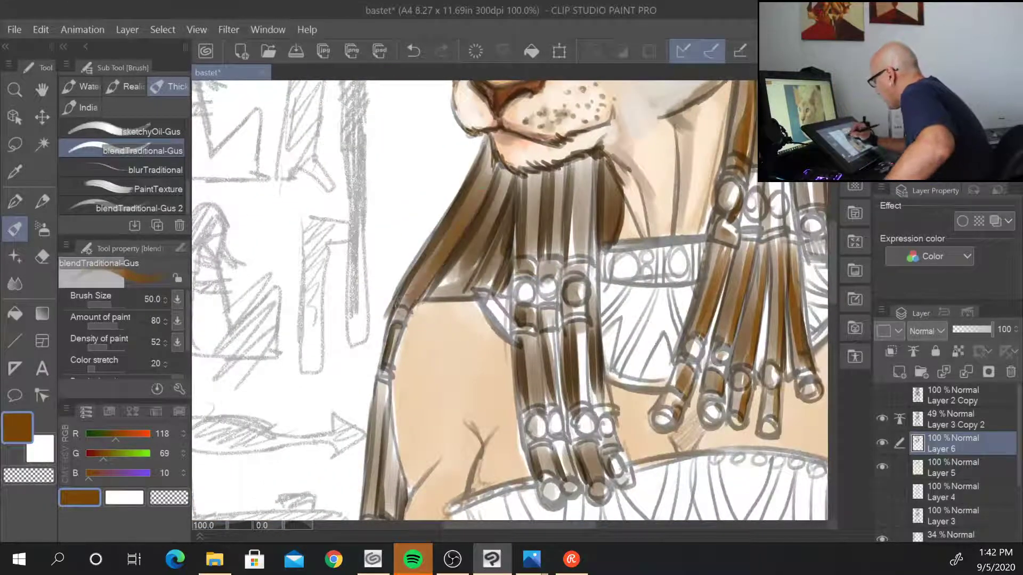
{"action": "left_click_drag", "start_coordinate": [509, 179], "coordinate": [455, 293]}
{"action": "left_click_drag", "start_coordinate": [500, 224], "coordinate": [479, 288]}
{"action": "left_click_drag", "start_coordinate": [508, 248], "coordinate": [477, 297]}
{"action": "left_click_drag", "start_coordinate": [450, 283], "coordinate": [386, 370]}
{"action": "mouse_move", "coordinate": [393, 390]}
{"action": "left_mouse_down"}
{"action": "mouse_move", "coordinate": [382, 484]}
{"action": "mouse_move", "coordinate": [401, 312]}
{"action": "left_mouse_up"}
{"action": "mouse_move", "coordinate": [424, 261]}
{"action": "left_mouse_down"}
{"action": "mouse_move", "coordinate": [410, 285]}
{"action": "mouse_move", "coordinate": [413, 340]}
{"action": "mouse_move", "coordinate": [399, 389]}
{"action": "left_mouse_up"}
- Apply the warmer brown to the far-side chest braids below their bead bands, including the short beaded ends
{"action": "left_click_drag", "start_coordinate": [626, 217], "coordinate": [510, 339]}
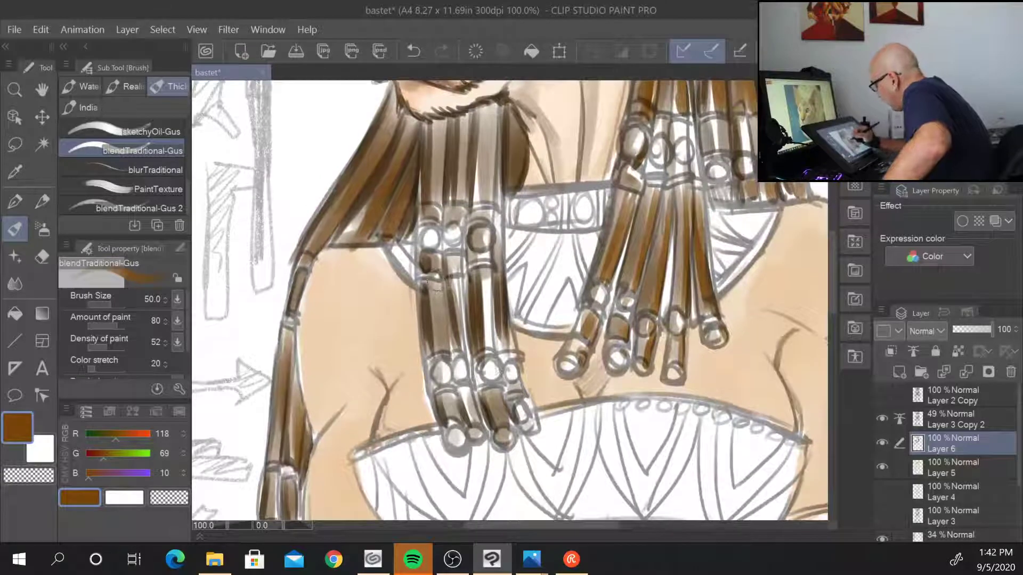
{"action": "left_click_drag", "start_coordinate": [434, 282], "coordinate": [442, 349]}
{"action": "left_click_drag", "start_coordinate": [436, 346], "coordinate": [434, 290]}
{"action": "mouse_move", "coordinate": [458, 386]}
{"action": "left_mouse_down"}
{"action": "mouse_move", "coordinate": [450, 420]}
{"action": "mouse_move", "coordinate": [468, 427]}
{"action": "left_mouse_up"}
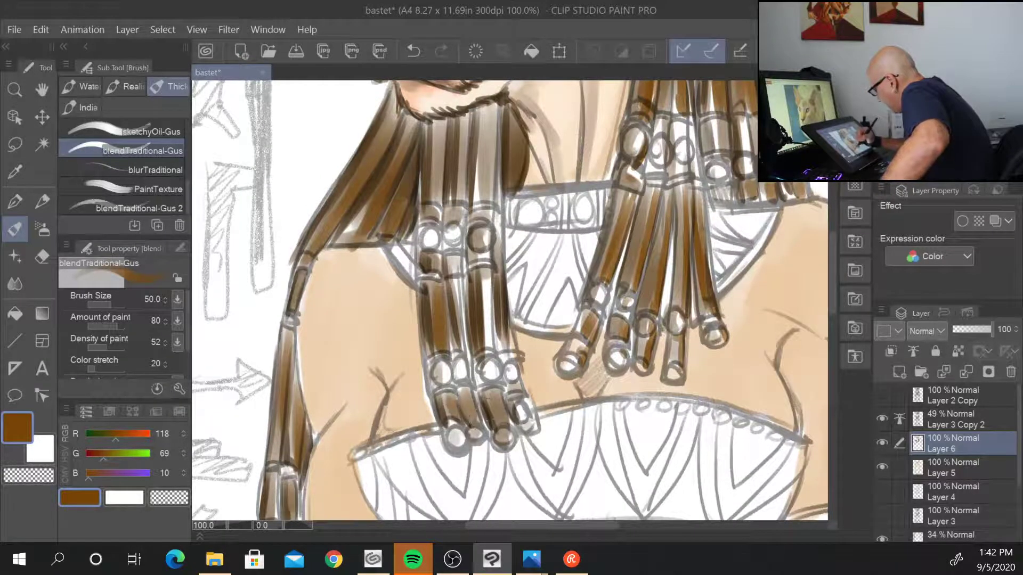
{"action": "left_click_drag", "start_coordinate": [498, 379], "coordinate": [497, 423]}
{"action": "mouse_move", "coordinate": [488, 266]}
{"action": "left_mouse_down"}
{"action": "mouse_move", "coordinate": [486, 349]}
{"action": "mouse_move", "coordinate": [485, 339]}
{"action": "mouse_move", "coordinate": [527, 424]}
{"action": "left_mouse_up"}
- Tint the vertical braids directly under the chin with the warmer brown, down to the first row of beads
{"action": "left_click_drag", "start_coordinate": [489, 104], "coordinate": [488, 202]}
{"action": "mouse_move", "coordinate": [484, 107]}
{"action": "left_mouse_down"}
{"action": "mouse_move", "coordinate": [482, 211]}
{"action": "mouse_move", "coordinate": [474, 118]}
{"action": "left_mouse_up"}
{"action": "left_click_drag", "start_coordinate": [457, 113], "coordinate": [456, 208]}
{"action": "left_click_drag", "start_coordinate": [449, 131], "coordinate": [455, 155]}
{"action": "left_click_drag", "start_coordinate": [463, 152], "coordinate": [462, 195]}
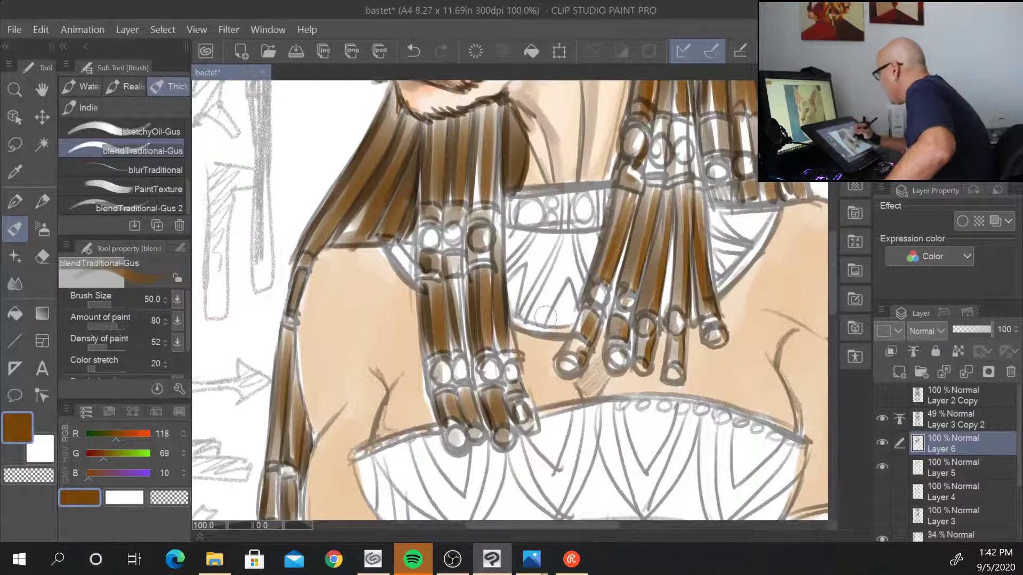
- Touch up the top of the headdress beneath the snake ornament with the warmer brown, on both the far and near sides
{"action": "left_click_drag", "start_coordinate": [579, 159], "coordinate": [435, 509]}
{"action": "left_click_drag", "start_coordinate": [564, 333], "coordinate": [554, 369]}
{"action": "scroll", "coordinate": [510, 299], "scroll_direction": "up", "scroll_amount": 2}
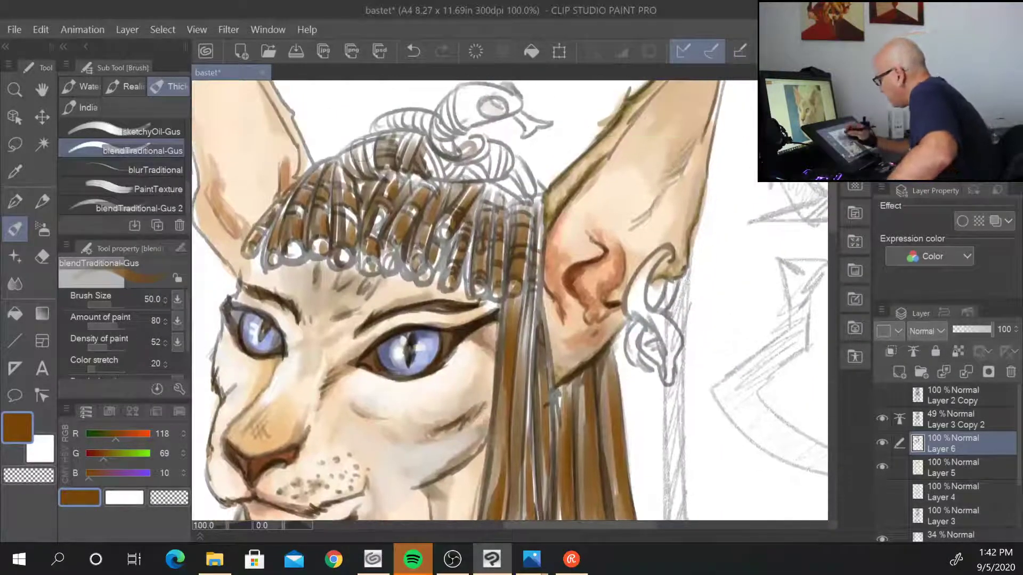
{"action": "left_click_drag", "start_coordinate": [349, 157], "coordinate": [361, 171]}
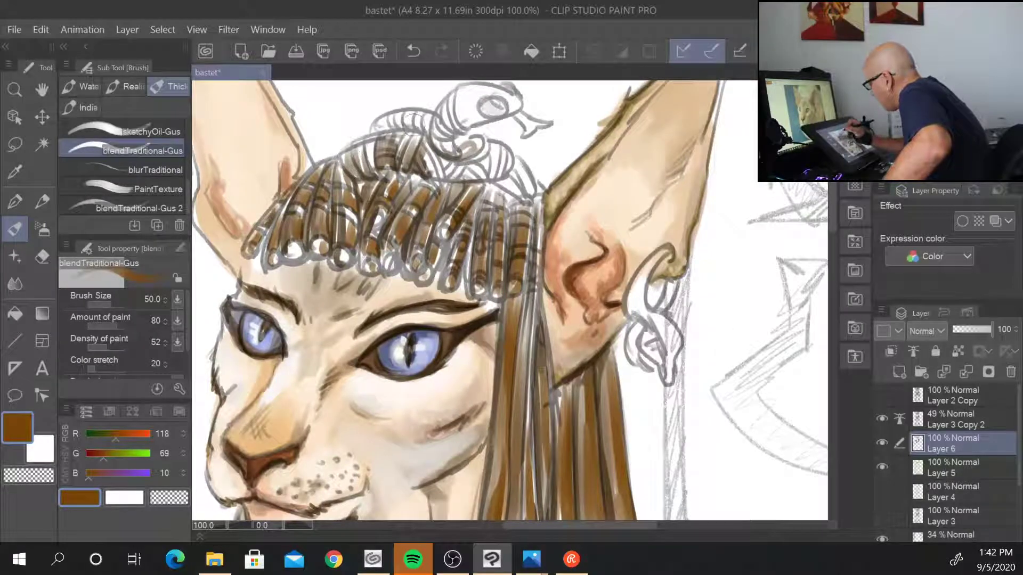
{"action": "mouse_move", "coordinate": [503, 176]}
{"action": "left_mouse_down"}
{"action": "mouse_move", "coordinate": [493, 198]}
{"action": "mouse_move", "coordinate": [538, 186]}
{"action": "mouse_move", "coordinate": [531, 195]}
{"action": "left_mouse_up"}
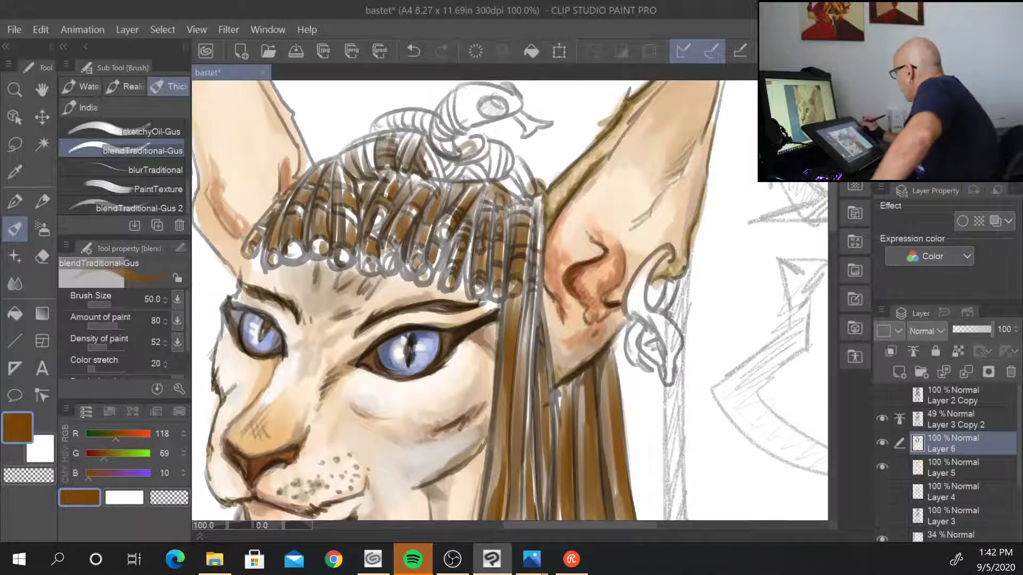
- Highlight the long braids beside the near cheek with orange, RGB 233, 142, 31, using brush size 30
{"action": "key", "text": "bracketleft"}
{"action": "key", "text": "bracketleft"}
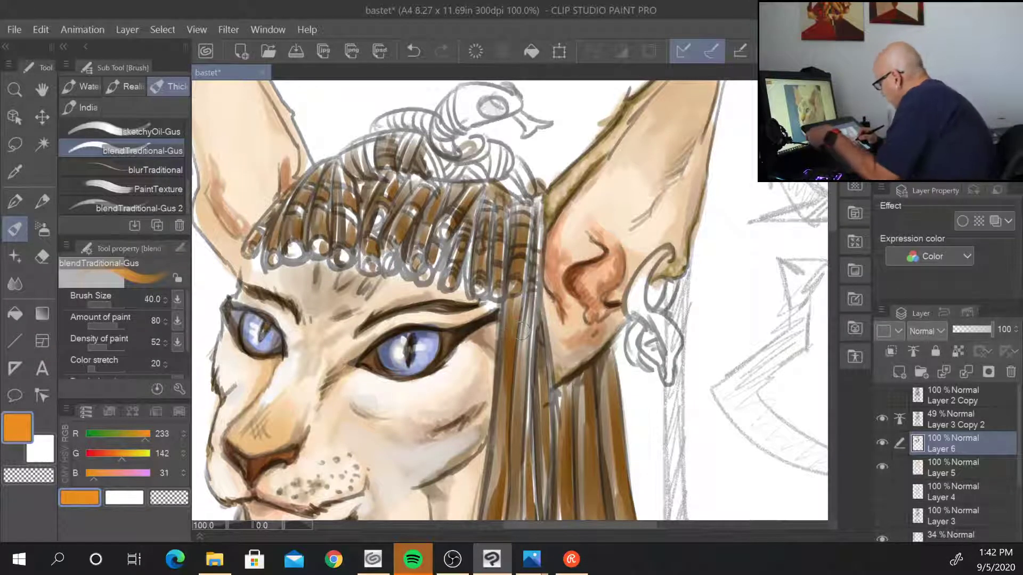
{"action": "left_click", "coordinate": [523, 332], "text": "alt"}
{"action": "left_click_drag", "start_coordinate": [533, 300], "coordinate": [520, 475]}
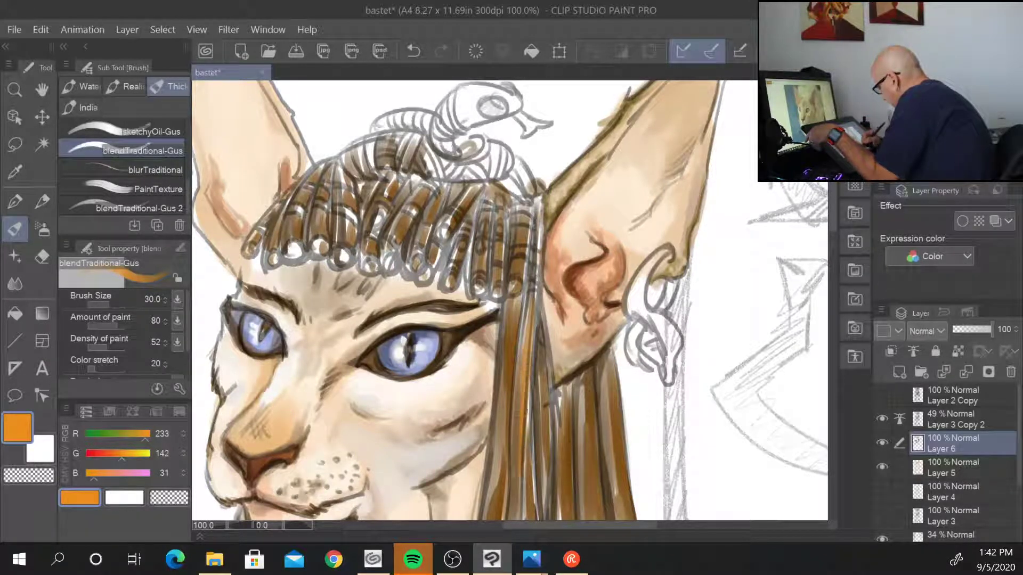
{"action": "left_click_drag", "start_coordinate": [516, 301], "coordinate": [504, 474]}
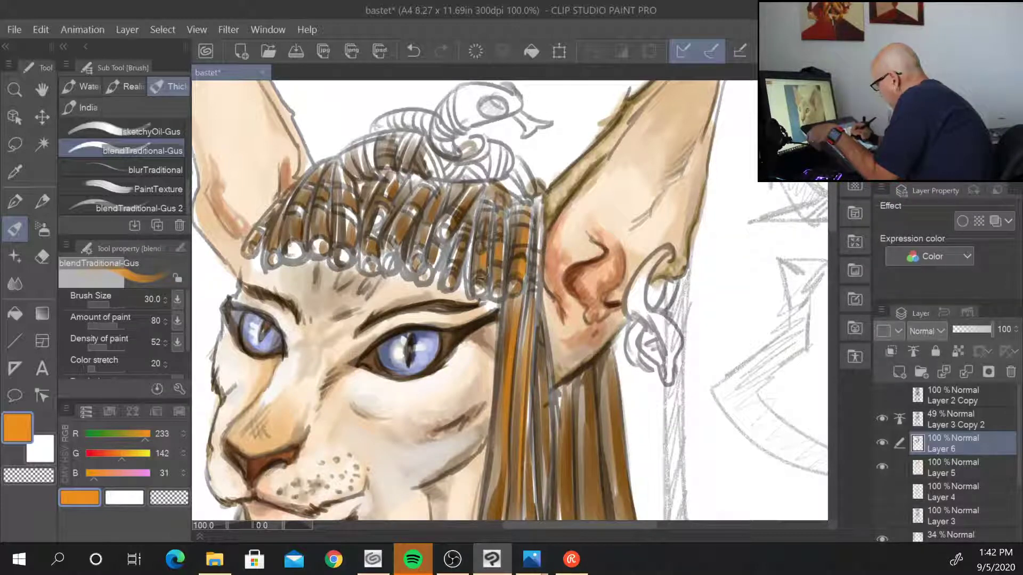
- Add orange highlights to the fringe braids across the forehead, from the centre to the far side
{"action": "mouse_move", "coordinate": [470, 192]}
{"action": "left_mouse_down"}
{"action": "mouse_move", "coordinate": [457, 215]}
{"action": "mouse_move", "coordinate": [400, 237]}
{"action": "left_mouse_up"}
{"action": "mouse_move", "coordinate": [419, 191]}
{"action": "left_mouse_down"}
{"action": "mouse_move", "coordinate": [409, 212]}
{"action": "mouse_move", "coordinate": [397, 209]}
{"action": "left_mouse_up"}
{"action": "left_click_drag", "start_coordinate": [384, 223], "coordinate": [373, 239]}
{"action": "left_click_drag", "start_coordinate": [347, 159], "coordinate": [343, 192]}
{"action": "mouse_move", "coordinate": [356, 190]}
{"action": "left_mouse_down"}
{"action": "mouse_move", "coordinate": [318, 233]}
{"action": "mouse_move", "coordinate": [296, 237]}
{"action": "left_mouse_up"}
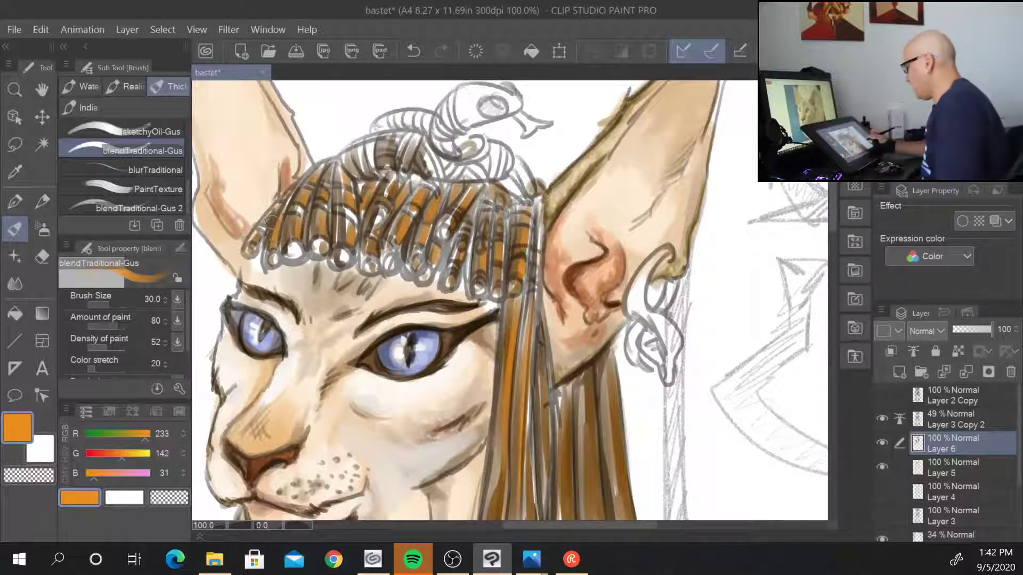
- Add orange highlights to the long braids hanging below the near ear, down to their bead band
{"action": "left_click_drag", "start_coordinate": [708, 458], "coordinate": [656, 250]}
{"action": "left_click_drag", "start_coordinate": [514, 208], "coordinate": [510, 313]}
{"action": "left_click_drag", "start_coordinate": [520, 197], "coordinate": [516, 314]}
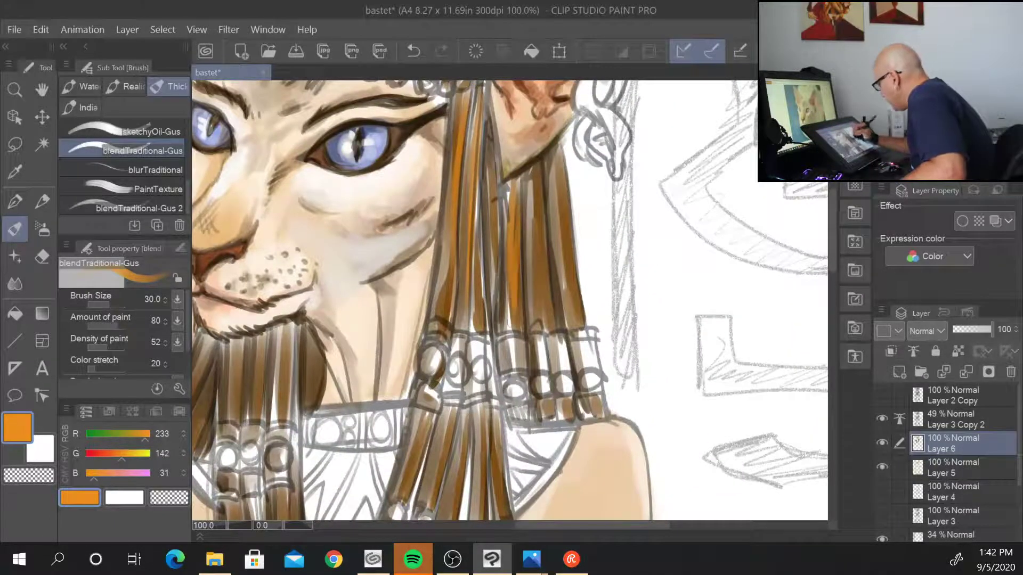
{"action": "mouse_move", "coordinate": [543, 171]}
{"action": "left_mouse_down"}
{"action": "mouse_move", "coordinate": [537, 298]}
{"action": "mouse_move", "coordinate": [527, 284]}
{"action": "left_mouse_up"}
{"action": "left_click_drag", "start_coordinate": [549, 147], "coordinate": [557, 308]}
{"action": "left_click_drag", "start_coordinate": [554, 236], "coordinate": [555, 317]}
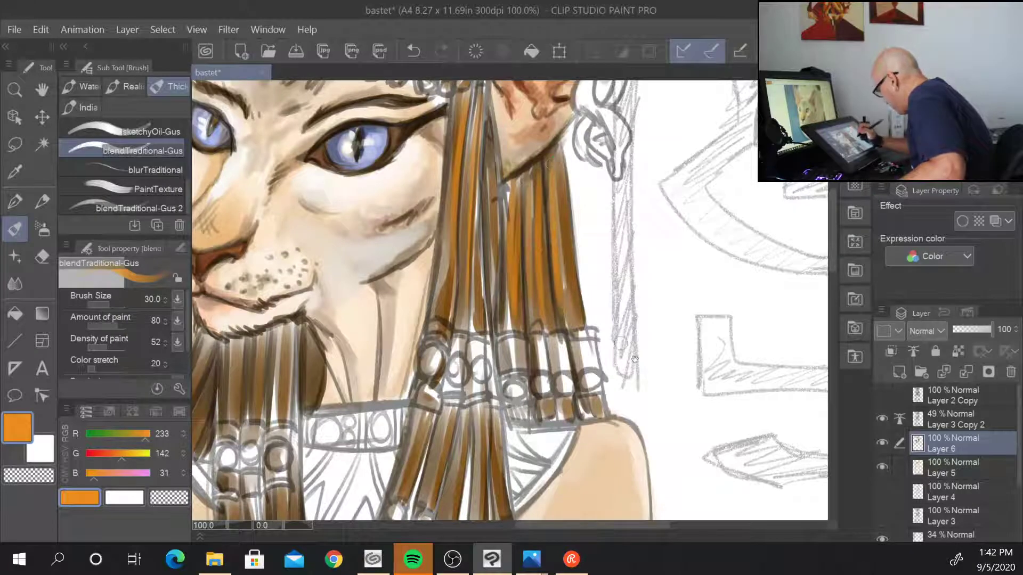
- Add orange highlights to the short braid ends above the near shoulder and the near-side braids fanning over the chest
{"action": "left_click_drag", "start_coordinate": [622, 303], "coordinate": [611, 228]}
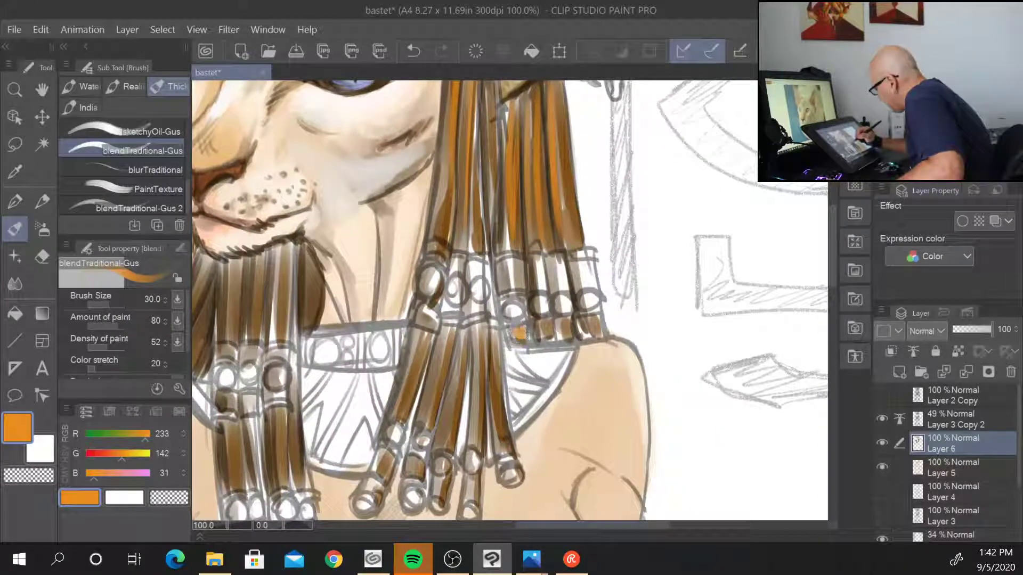
{"action": "mouse_move", "coordinate": [559, 322]}
{"action": "left_mouse_down"}
{"action": "mouse_move", "coordinate": [563, 335]}
{"action": "mouse_move", "coordinate": [566, 323]}
{"action": "left_mouse_up"}
{"action": "left_click_drag", "start_coordinate": [498, 332], "coordinate": [497, 420]}
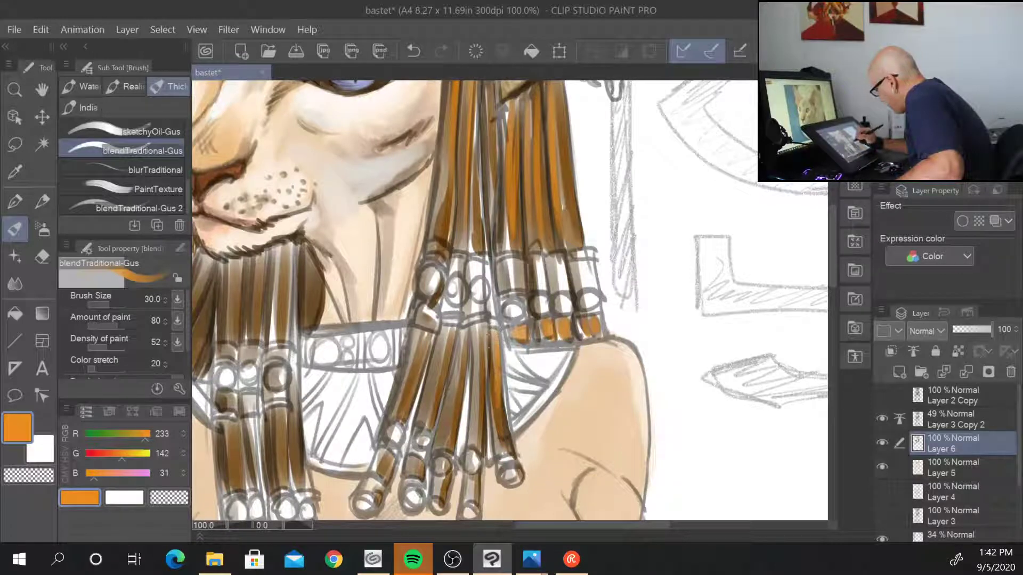
{"action": "left_click_drag", "start_coordinate": [490, 349], "coordinate": [489, 410]}
{"action": "left_click_drag", "start_coordinate": [469, 477], "coordinate": [469, 508]}
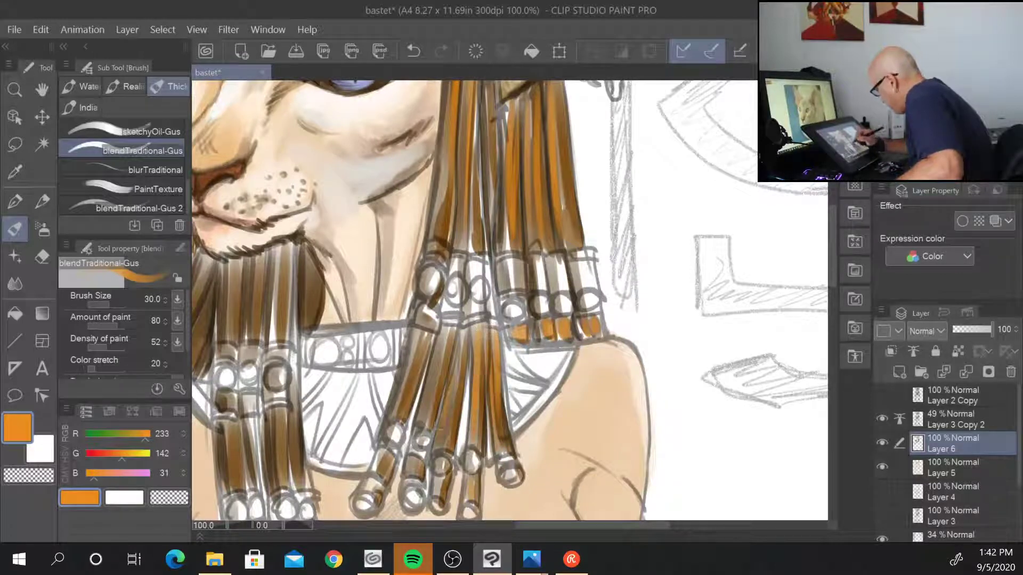
{"action": "left_click_drag", "start_coordinate": [453, 393], "coordinate": [441, 438]}
{"action": "left_click_drag", "start_coordinate": [435, 365], "coordinate": [393, 439]}
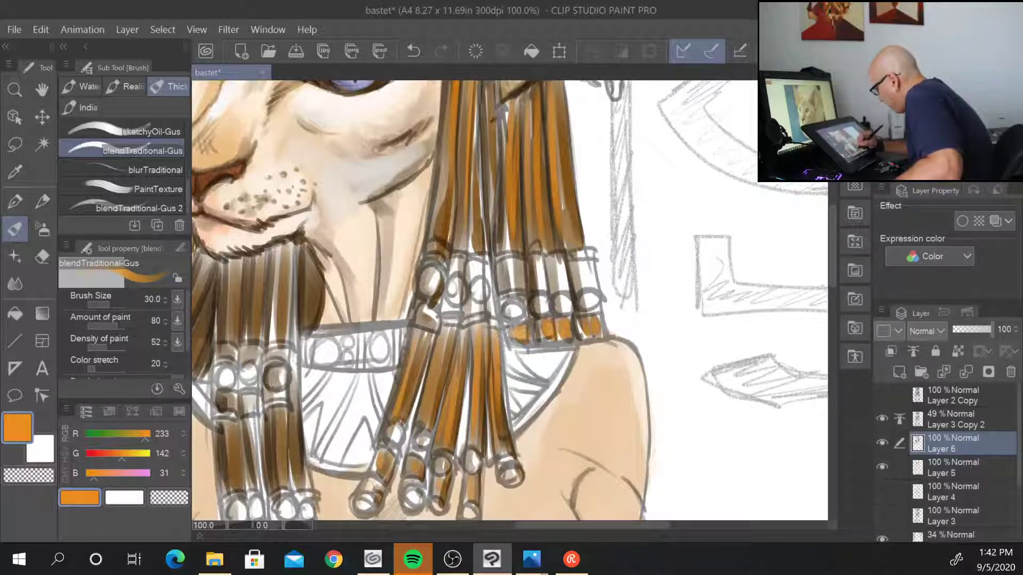
- Strengthen the orange highlights on the long braids between the near cheek and ear
{"action": "left_click_drag", "start_coordinate": [489, 173], "coordinate": [482, 264]}
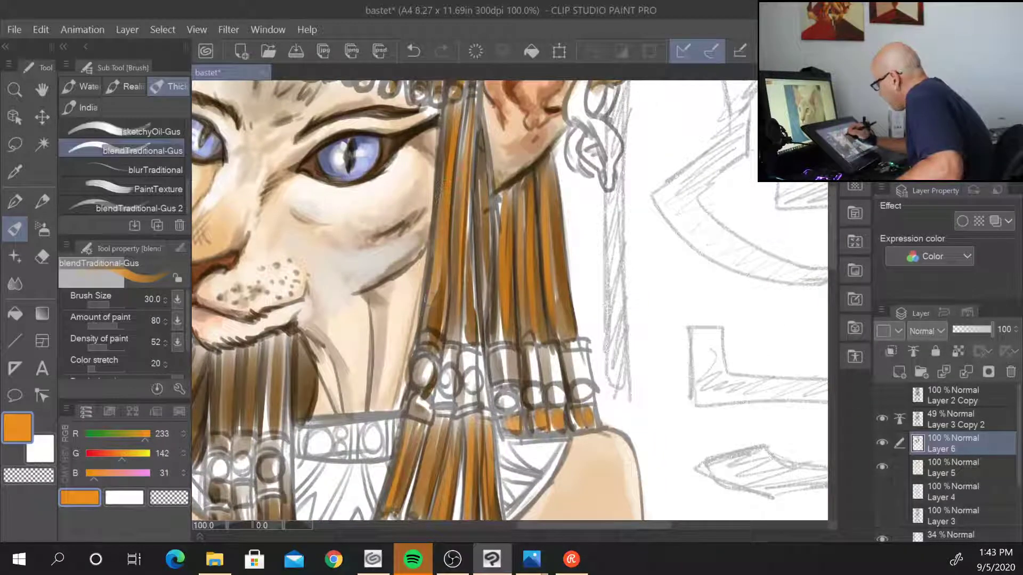
{"action": "left_click_drag", "start_coordinate": [463, 113], "coordinate": [457, 222]}
{"action": "left_click_drag", "start_coordinate": [467, 184], "coordinate": [478, 260]}
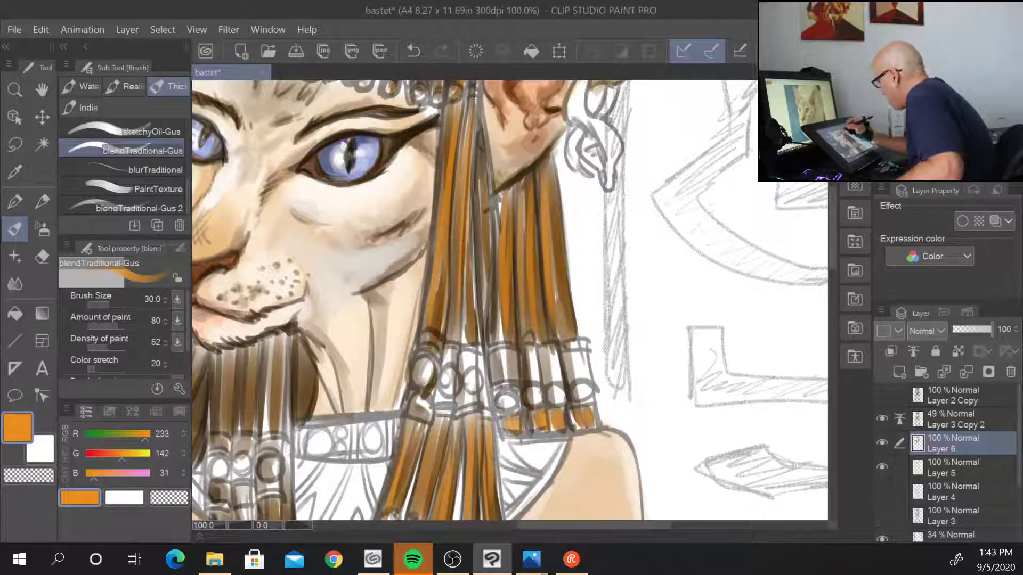
{"action": "left_click_drag", "start_coordinate": [477, 122], "coordinate": [481, 239]}
- Add orange highlights to the braids under the chin and the far-side chest braids, including their beaded ends
{"action": "mouse_move", "coordinate": [505, 363]}
{"action": "left_mouse_down"}
{"action": "mouse_move", "coordinate": [651, 197]}
{"action": "mouse_move", "coordinate": [666, 220]}
{"action": "left_mouse_up"}
{"action": "mouse_move", "coordinate": [431, 203]}
{"action": "left_mouse_down"}
{"action": "mouse_move", "coordinate": [425, 291]}
{"action": "mouse_move", "coordinate": [447, 299]}
{"action": "mouse_move", "coordinate": [448, 416]}
{"action": "left_mouse_up"}
{"action": "mouse_move", "coordinate": [436, 363]}
{"action": "left_mouse_down"}
{"action": "mouse_move", "coordinate": [436, 423]}
{"action": "mouse_move", "coordinate": [421, 431]}
{"action": "mouse_move", "coordinate": [407, 409]}
{"action": "left_mouse_up"}
{"action": "mouse_move", "coordinate": [409, 223]}
{"action": "left_mouse_down"}
{"action": "mouse_move", "coordinate": [407, 283]}
{"action": "mouse_move", "coordinate": [388, 284]}
{"action": "left_mouse_up"}
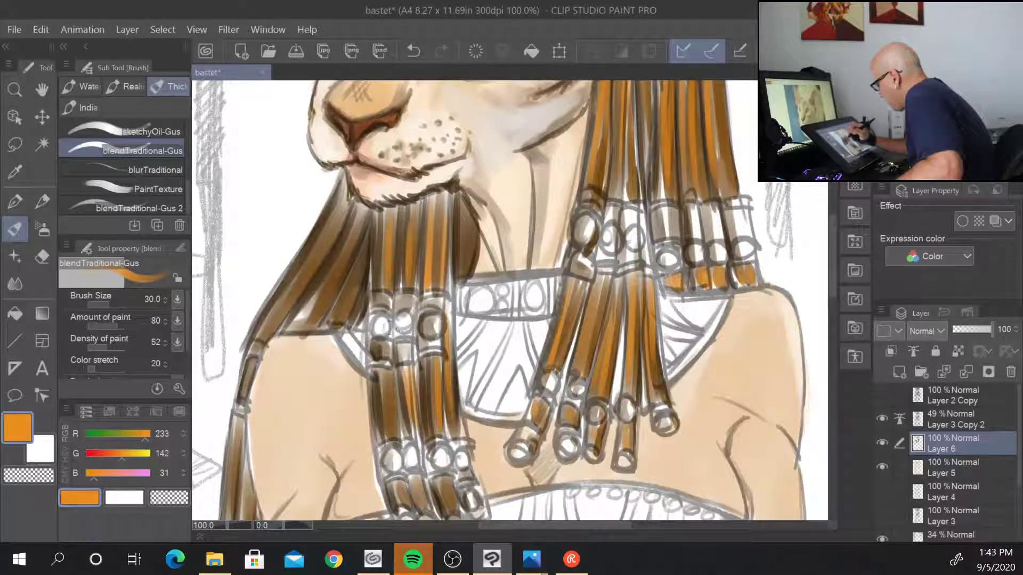
{"action": "mouse_move", "coordinate": [389, 379]}
{"action": "left_mouse_down"}
{"action": "mouse_move", "coordinate": [388, 427]}
{"action": "mouse_move", "coordinate": [385, 417]}
{"action": "left_mouse_up"}
{"action": "mouse_move", "coordinate": [506, 472]}
{"action": "left_mouse_down"}
{"action": "mouse_move", "coordinate": [503, 315]}
{"action": "mouse_move", "coordinate": [459, 362]}
{"action": "left_mouse_up"}
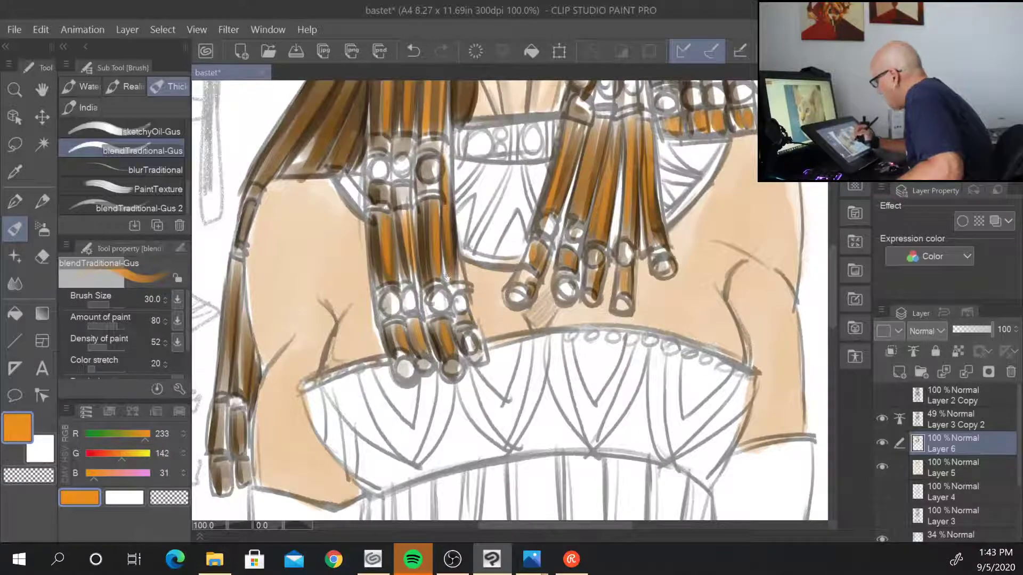
- Add orange highlights to the far-side braids sweeping from the chin to the far shoulder
{"action": "left_click_drag", "start_coordinate": [446, 277], "coordinate": [450, 435]}
{"action": "left_click_drag", "start_coordinate": [332, 240], "coordinate": [300, 300]}
{"action": "left_click_drag", "start_coordinate": [329, 244], "coordinate": [305, 278]}
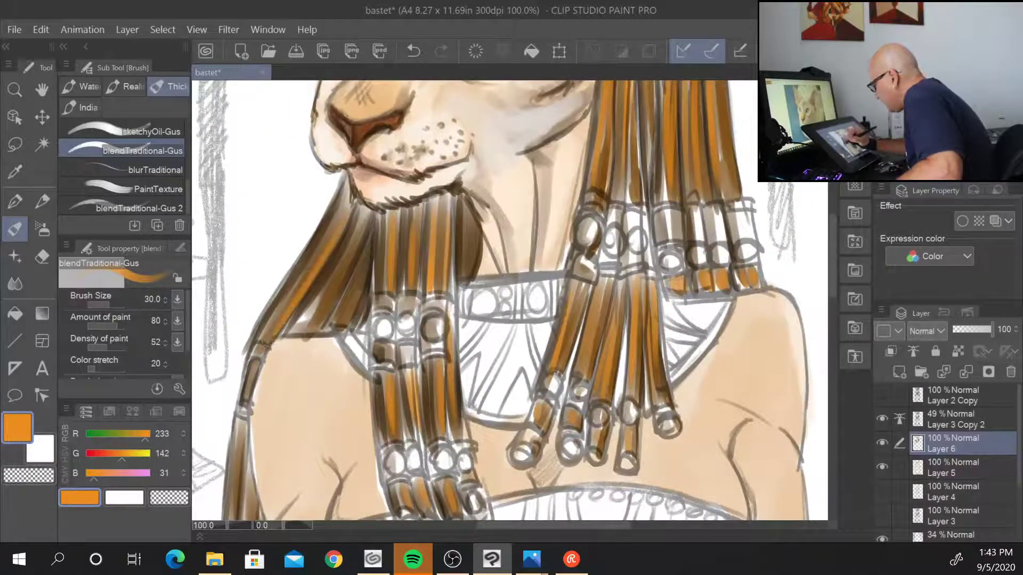
{"action": "mouse_move", "coordinate": [353, 234]}
{"action": "left_mouse_down"}
{"action": "mouse_move", "coordinate": [318, 317]}
{"action": "mouse_move", "coordinate": [353, 305]}
{"action": "left_mouse_up"}
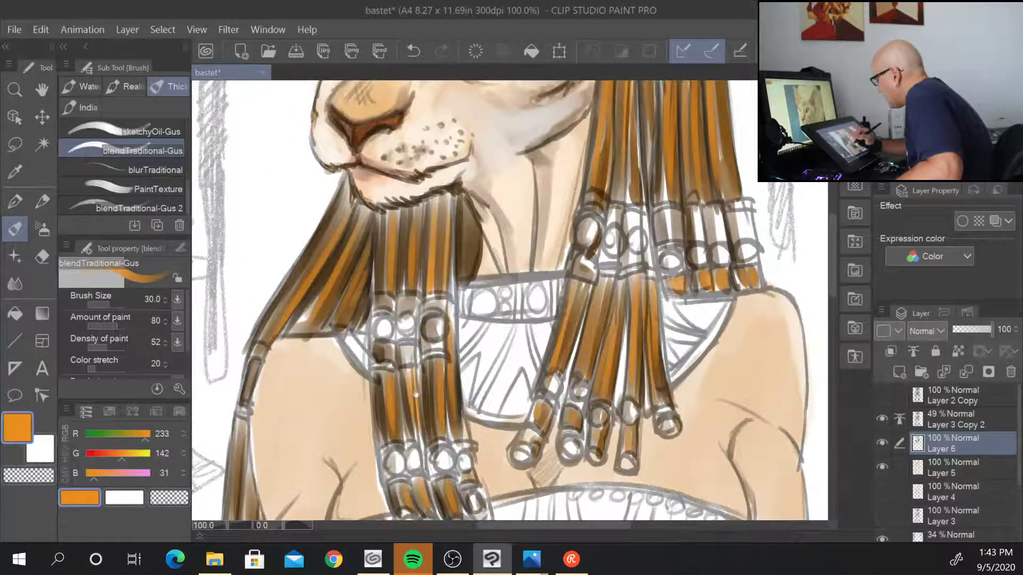
- Add orange highlights to the braids hanging along the far upper arm, down to their ends
{"action": "left_click_drag", "start_coordinate": [416, 394], "coordinate": [523, 235]}
{"action": "left_click_drag", "start_coordinate": [349, 308], "coordinate": [346, 352]}
{"action": "left_click_drag", "start_coordinate": [348, 282], "coordinate": [338, 372]}
{"action": "left_click_drag", "start_coordinate": [356, 337], "coordinate": [350, 383]}
{"action": "left_click_drag", "start_coordinate": [350, 403], "coordinate": [353, 430]}
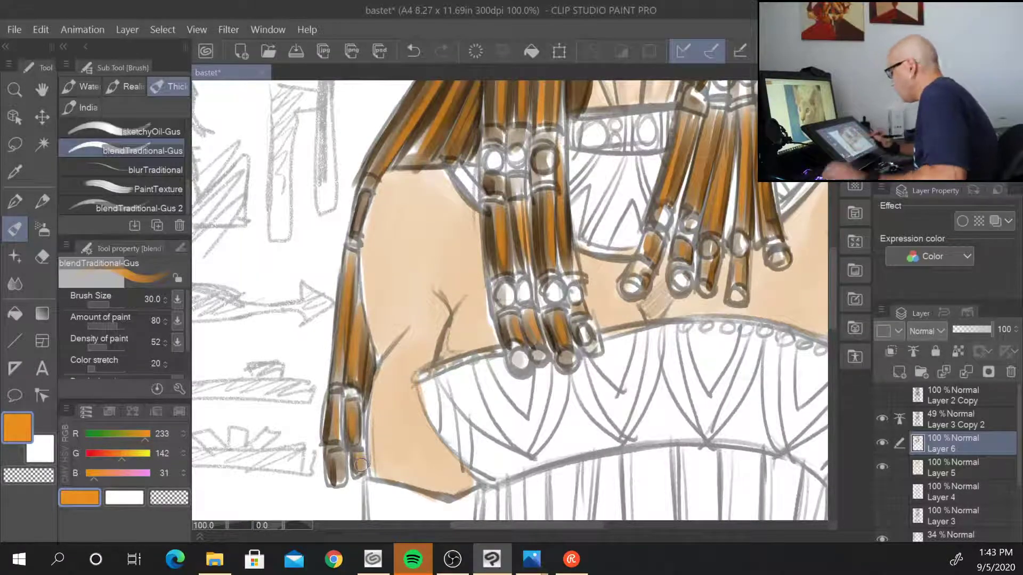
- Start adding pale peach highlights, RGB 255, 213, 162, to the long braids beside the near cheek
{"action": "scroll", "coordinate": [361, 464], "scroll_direction": "down", "scroll_amount": 2}
{"action": "left_click_drag", "start_coordinate": [676, 221], "coordinate": [514, 331]}
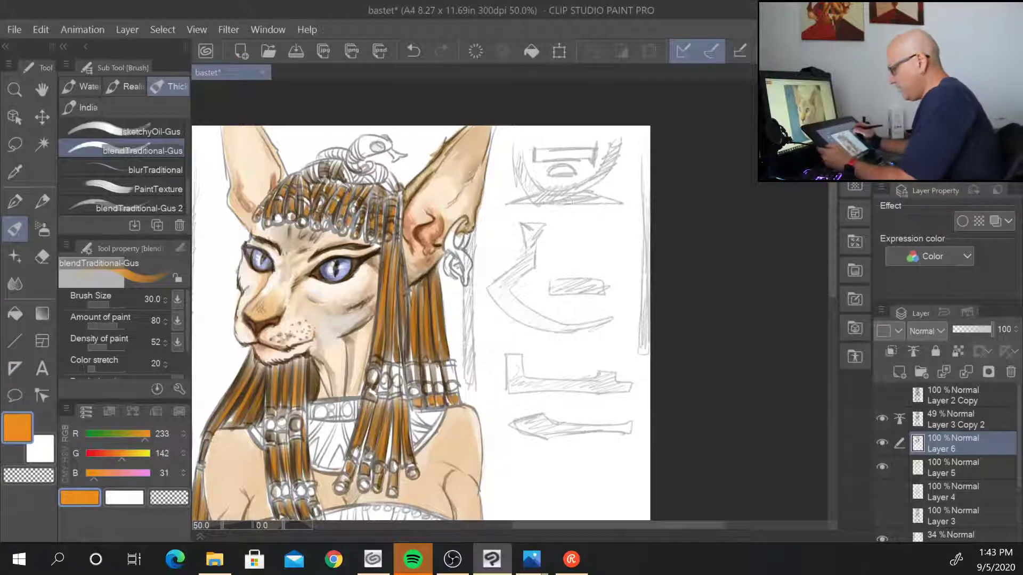
{"action": "scroll", "coordinate": [558, 223], "scroll_direction": "up", "scroll_amount": 1}
{"action": "scroll", "coordinate": [557, 223], "scroll_direction": "up", "scroll_amount": 1}
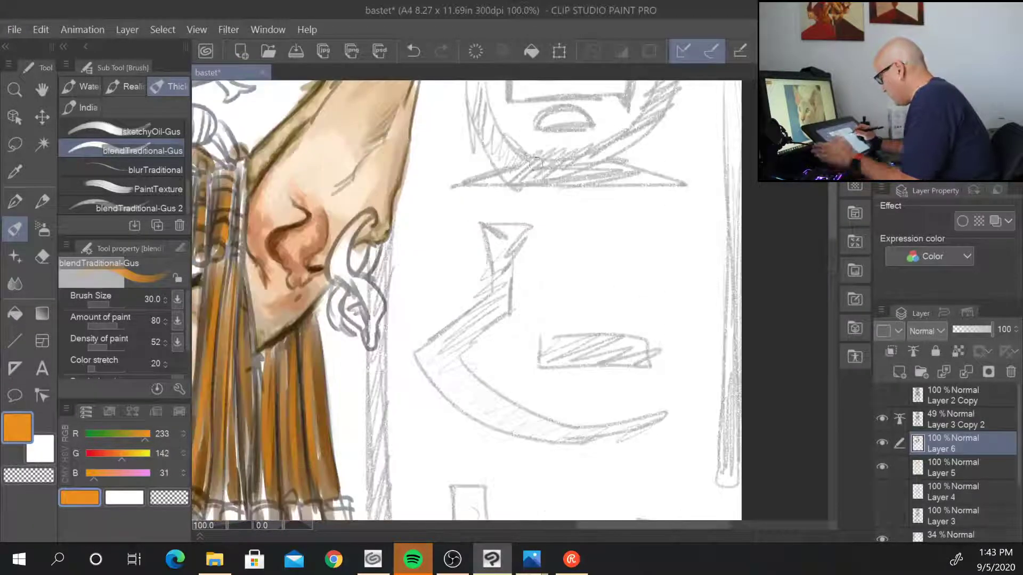
{"action": "left_click_drag", "start_coordinate": [401, 358], "coordinate": [632, 369]}
{"action": "left_click_drag", "start_coordinate": [971, 95], "coordinate": [937, 88]}
{"action": "left_click_drag", "start_coordinate": [446, 323], "coordinate": [446, 274]}
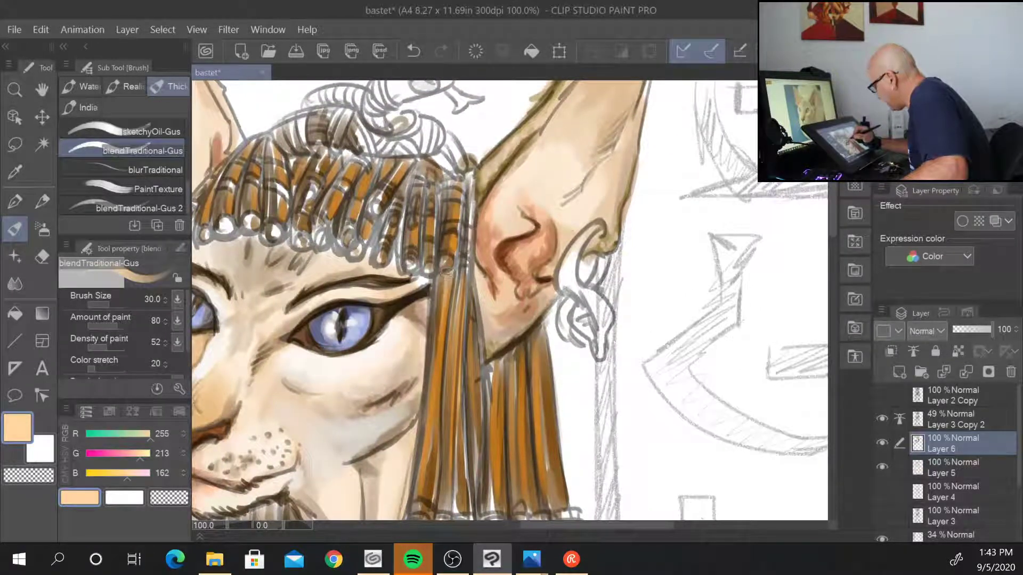
{"action": "mouse_move", "coordinate": [432, 348]}
{"action": "left_mouse_down"}
{"action": "mouse_move", "coordinate": [436, 274]}
{"action": "mouse_move", "coordinate": [431, 358]}
{"action": "left_mouse_up"}
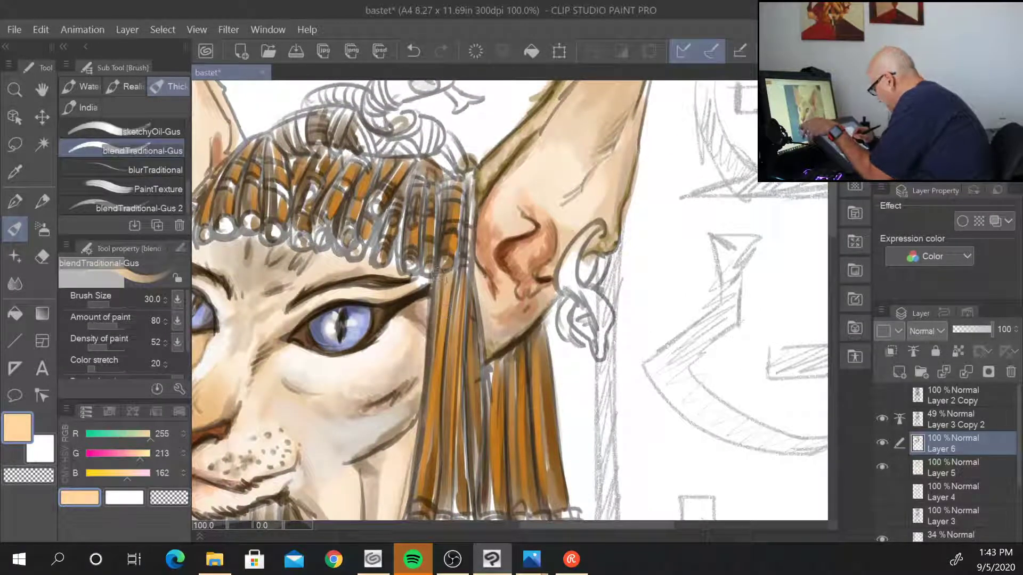
- Paint light peach highlights along the long front braids beside the cheek with the blendTraditional-Gus brush at size 30
{"action": "left_click_drag", "start_coordinate": [435, 305], "coordinate": [429, 384]}
{"action": "left_click_drag", "start_coordinate": [420, 442], "coordinate": [420, 410]}
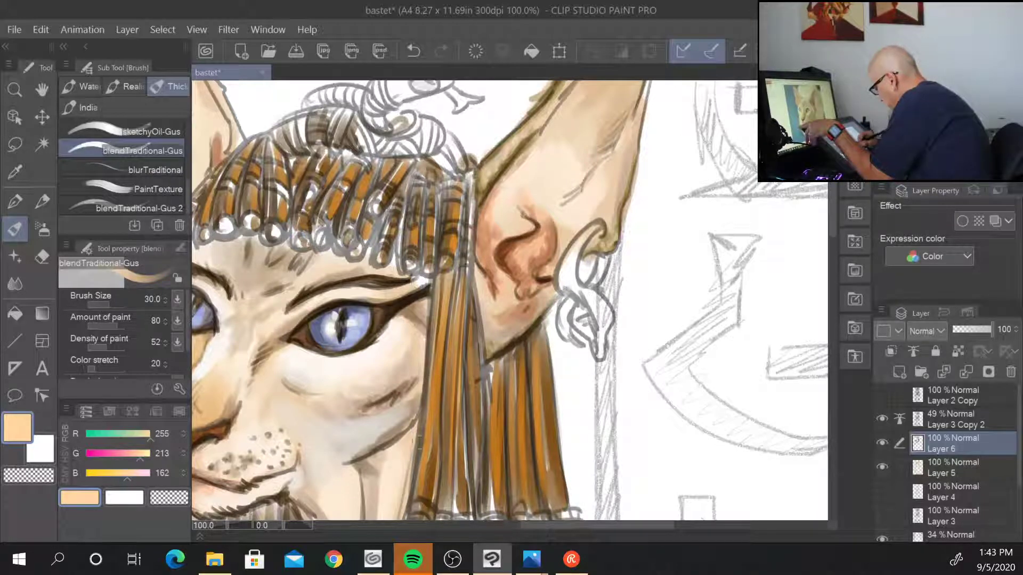
{"action": "mouse_move", "coordinate": [416, 492]}
{"action": "left_mouse_down"}
{"action": "mouse_move", "coordinate": [421, 397]}
{"action": "mouse_move", "coordinate": [418, 418]}
{"action": "left_mouse_up"}
{"action": "left_click_drag", "start_coordinate": [415, 498], "coordinate": [415, 457]}
{"action": "left_click_drag", "start_coordinate": [449, 405], "coordinate": [454, 287]}
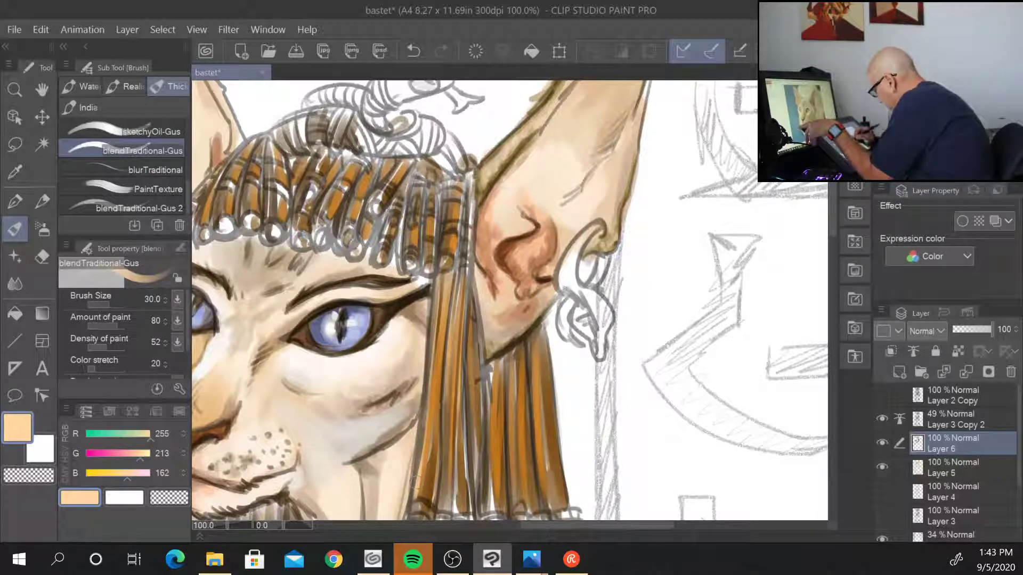
{"action": "left_click_drag", "start_coordinate": [446, 426], "coordinate": [447, 322]}
{"action": "left_click_drag", "start_coordinate": [448, 401], "coordinate": [449, 330]}
{"action": "left_click_drag", "start_coordinate": [443, 456], "coordinate": [446, 401]}
{"action": "left_click_drag", "start_coordinate": [442, 495], "coordinate": [442, 443]}
- Add light peach highlight strokes along the long braids hanging below the ear
{"action": "left_click_drag", "start_coordinate": [466, 477], "coordinate": [467, 393]}
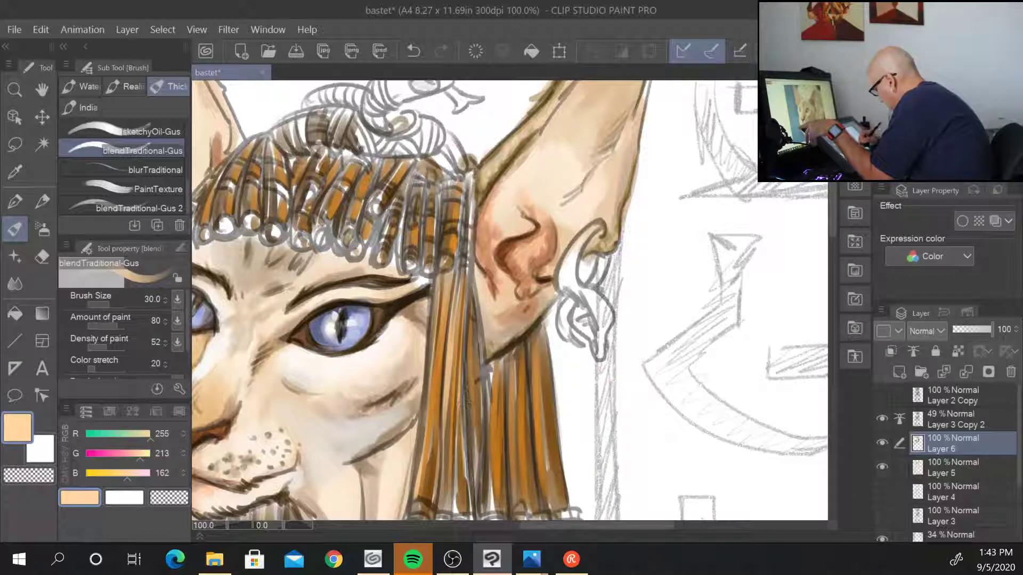
{"action": "mouse_move", "coordinate": [469, 499]}
{"action": "left_mouse_down"}
{"action": "mouse_move", "coordinate": [469, 435]}
{"action": "mouse_move", "coordinate": [468, 476]}
{"action": "mouse_move", "coordinate": [448, 453]}
{"action": "mouse_move", "coordinate": [473, 397]}
{"action": "left_mouse_up"}
{"action": "left_click_drag", "start_coordinate": [487, 460], "coordinate": [487, 378]}
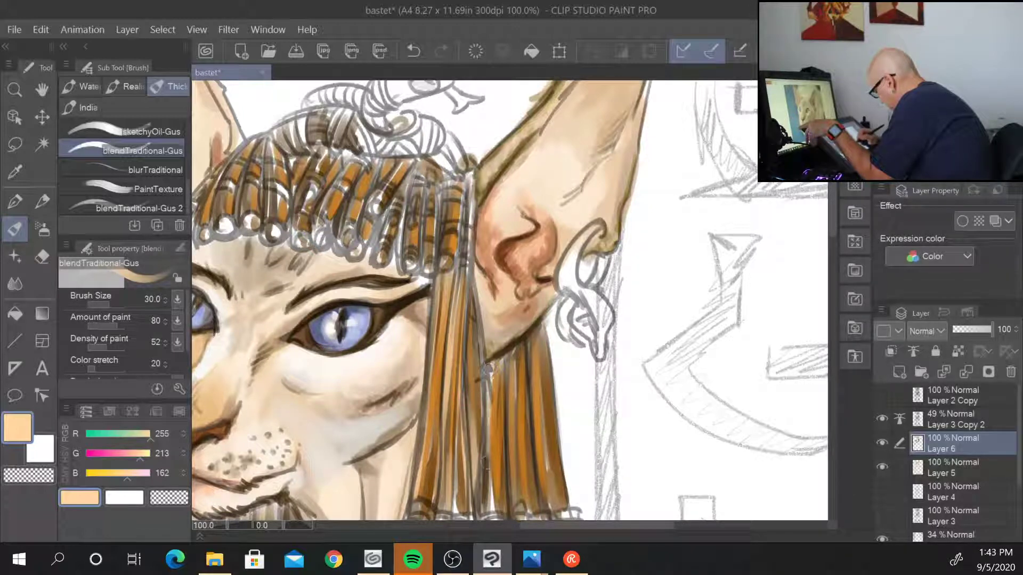
{"action": "mouse_move", "coordinate": [486, 486]}
{"action": "left_mouse_down"}
{"action": "mouse_move", "coordinate": [508, 359]}
{"action": "mouse_move", "coordinate": [508, 421]}
{"action": "left_mouse_up"}
{"action": "left_click_drag", "start_coordinate": [532, 453], "coordinate": [533, 338]}
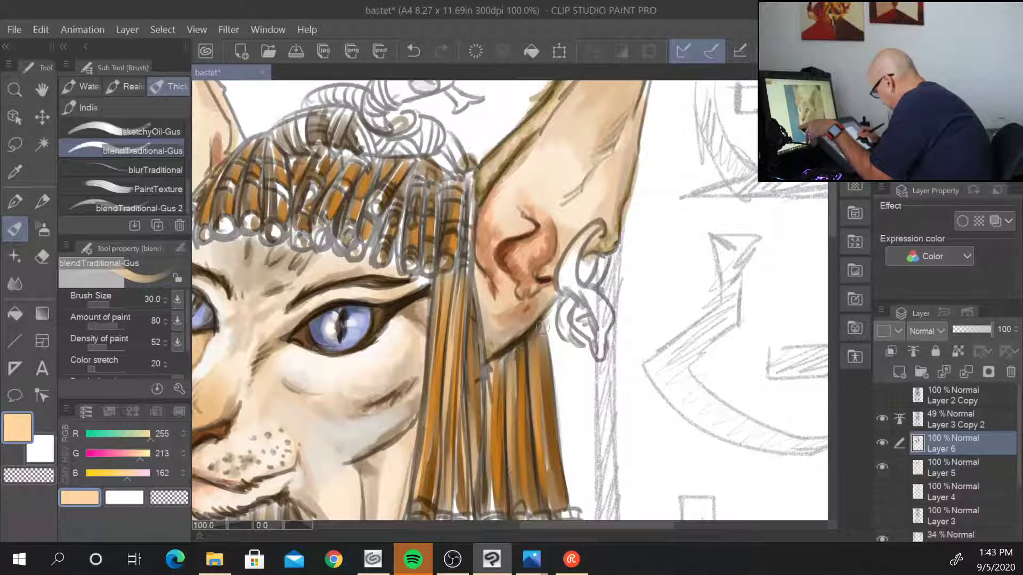
{"action": "left_click_drag", "start_coordinate": [549, 414], "coordinate": [548, 321]}
{"action": "left_click_drag", "start_coordinate": [549, 444], "coordinate": [548, 341]}
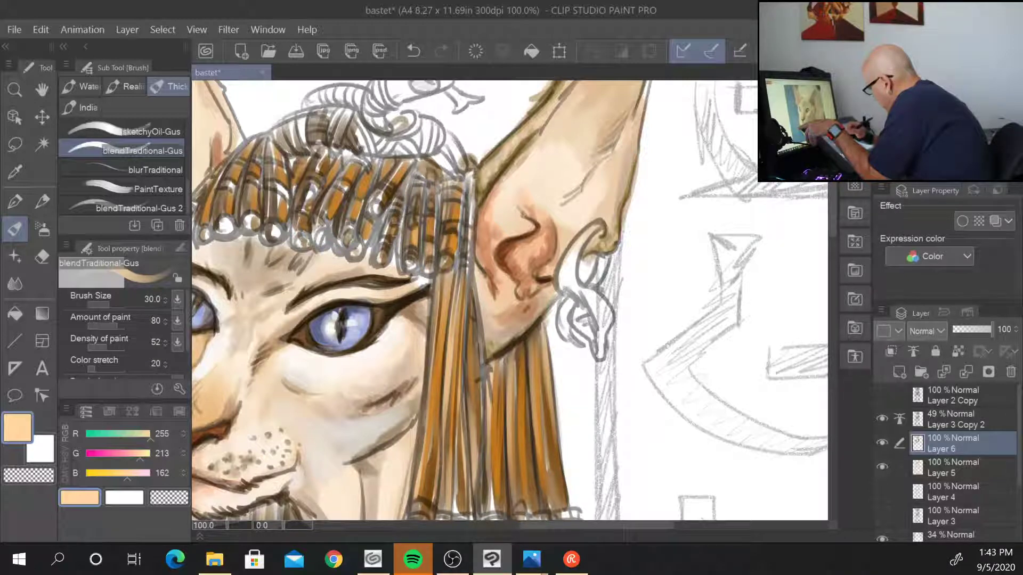
- Brush light peach highlights onto the short fringe braids across the forehead
{"action": "mouse_move", "coordinate": [398, 199]}
{"action": "left_mouse_down"}
{"action": "mouse_move", "coordinate": [411, 158]}
{"action": "mouse_move", "coordinate": [366, 184]}
{"action": "mouse_move", "coordinate": [346, 232]}
{"action": "mouse_move", "coordinate": [326, 196]}
{"action": "mouse_move", "coordinate": [334, 184]}
{"action": "mouse_move", "coordinate": [312, 169]}
{"action": "left_mouse_up"}
{"action": "mouse_move", "coordinate": [309, 191]}
{"action": "left_mouse_down"}
{"action": "mouse_move", "coordinate": [304, 161]}
{"action": "mouse_move", "coordinate": [272, 147]}
{"action": "left_mouse_up"}
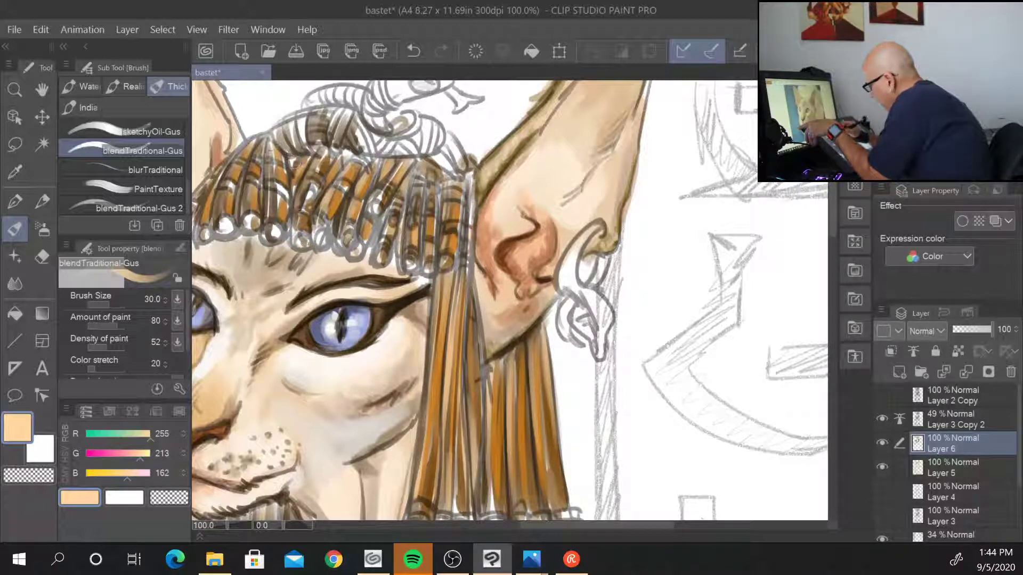
{"action": "mouse_move", "coordinate": [276, 221]}
{"action": "left_mouse_down"}
{"action": "mouse_move", "coordinate": [272, 192]}
{"action": "mouse_move", "coordinate": [242, 181]}
{"action": "mouse_move", "coordinate": [246, 158]}
{"action": "left_mouse_up"}
{"action": "left_click_drag", "start_coordinate": [260, 161], "coordinate": [256, 141]}
{"action": "mouse_move", "coordinate": [223, 212]}
{"action": "left_mouse_down"}
{"action": "mouse_move", "coordinate": [218, 180]}
{"action": "mouse_move", "coordinate": [209, 193]}
{"action": "left_mouse_up"}
- Highlight the swept-back braids and straight braids under the chin with light peach strokes
{"action": "left_click_drag", "start_coordinate": [425, 447], "coordinate": [670, 226]}
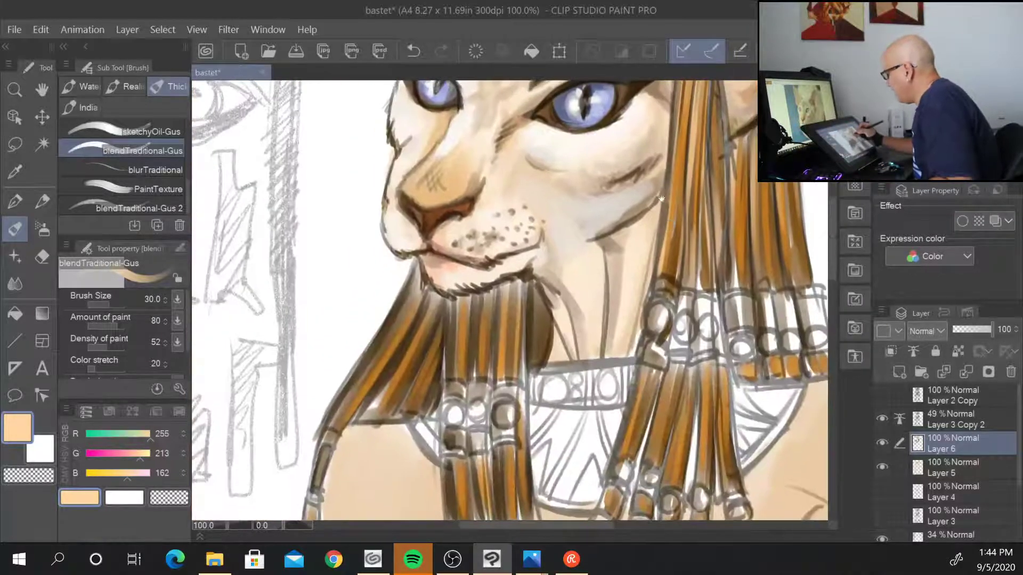
{"action": "left_click_drag", "start_coordinate": [396, 316], "coordinate": [351, 400]}
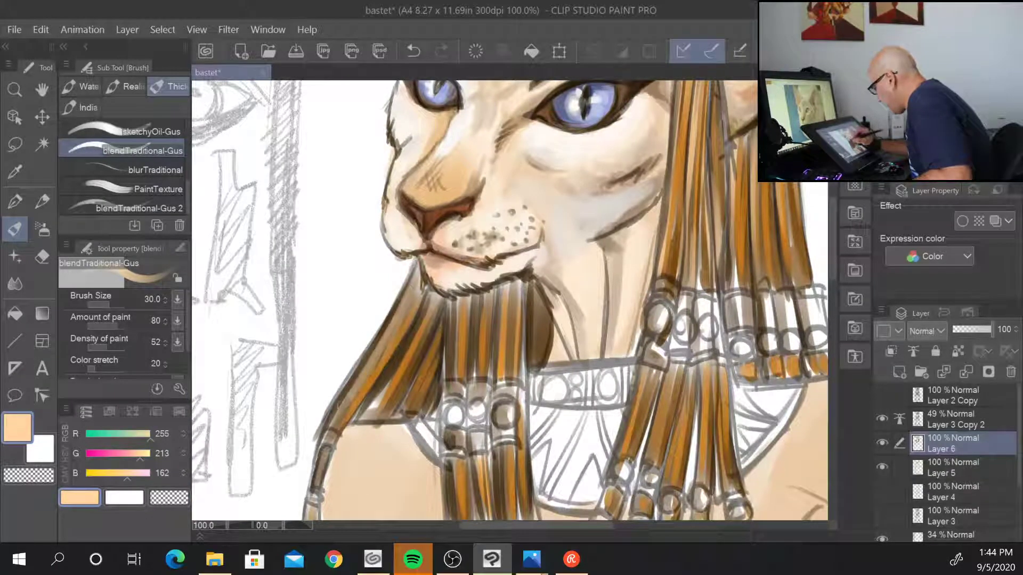
{"action": "left_click_drag", "start_coordinate": [428, 298], "coordinate": [365, 415]}
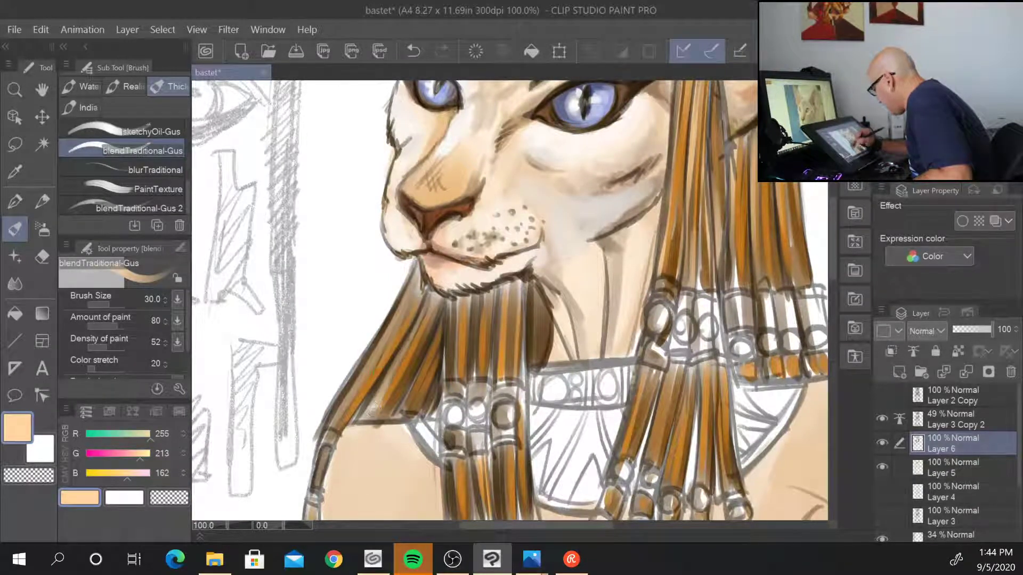
{"action": "left_click_drag", "start_coordinate": [441, 321], "coordinate": [397, 400]}
{"action": "left_click_drag", "start_coordinate": [450, 304], "coordinate": [445, 379]}
{"action": "left_click_drag", "start_coordinate": [480, 293], "coordinate": [475, 370]}
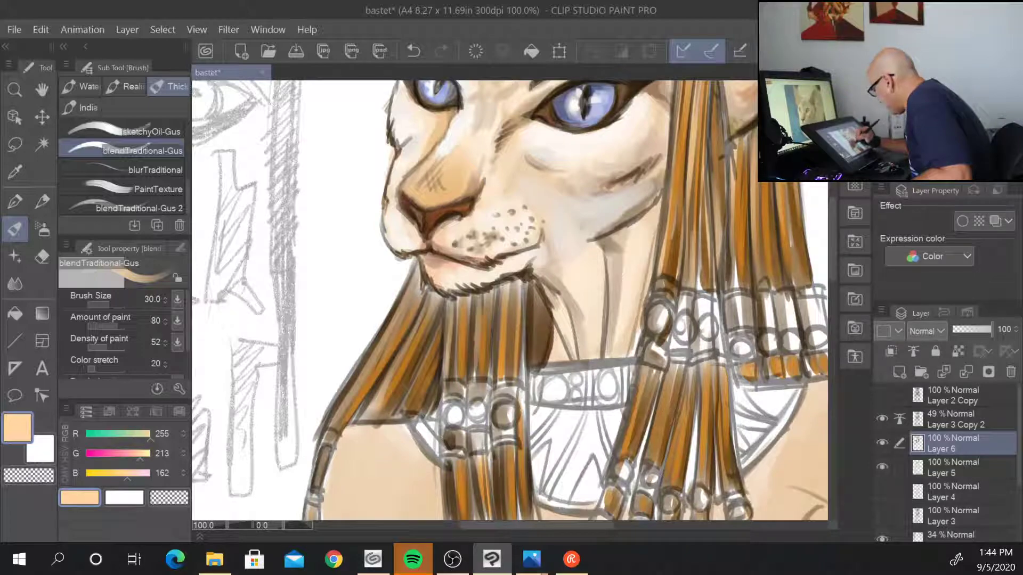
{"action": "left_click_drag", "start_coordinate": [503, 292], "coordinate": [495, 373]}
{"action": "left_click_drag", "start_coordinate": [506, 322], "coordinate": [500, 368]}
- Add light peach highlights to the lower braid sections and tips between the bead bands on the chest
{"action": "scroll", "coordinate": [571, 190], "scroll_direction": "down", "scroll_amount": 5}
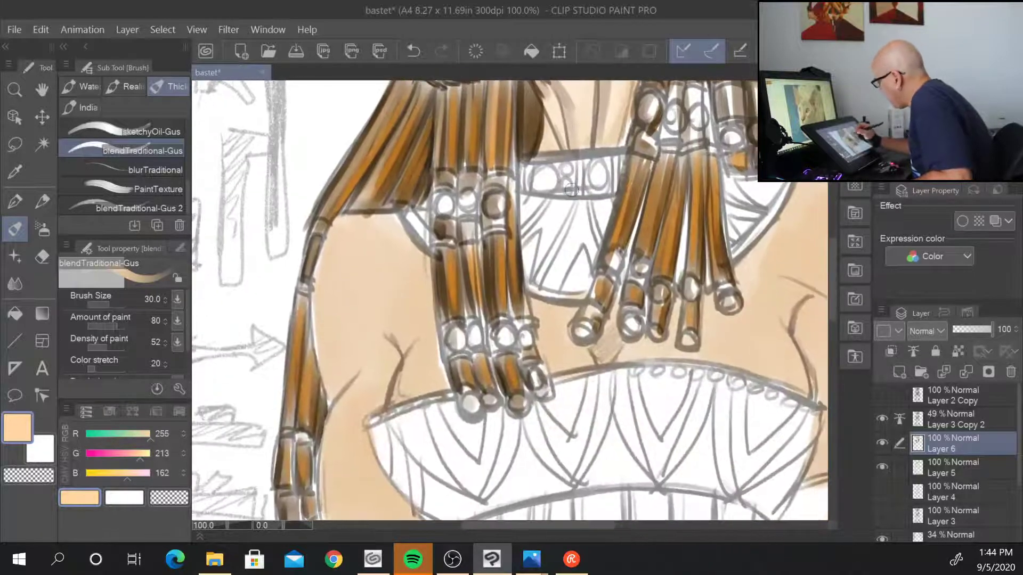
{"action": "mouse_move", "coordinate": [488, 240]}
{"action": "left_mouse_down"}
{"action": "mouse_move", "coordinate": [488, 319]}
{"action": "mouse_move", "coordinate": [508, 318]}
{"action": "left_mouse_up"}
{"action": "left_click_drag", "start_coordinate": [511, 266], "coordinate": [510, 316]}
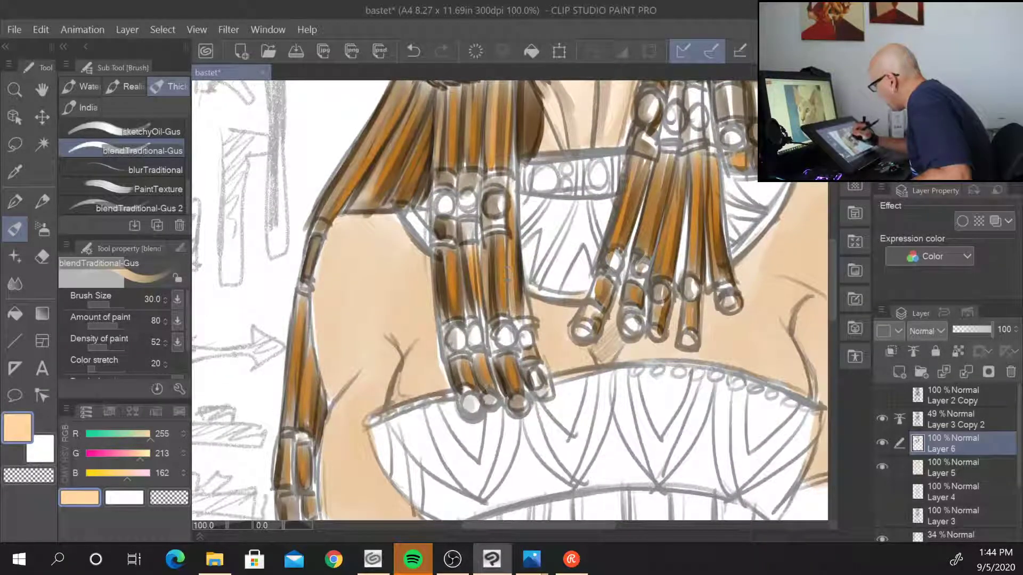
{"action": "mouse_move", "coordinate": [463, 249]}
{"action": "left_mouse_down"}
{"action": "mouse_move", "coordinate": [463, 296]}
{"action": "mouse_move", "coordinate": [442, 313]}
{"action": "left_mouse_up"}
{"action": "left_click_drag", "start_coordinate": [457, 361], "coordinate": [461, 383]}
{"action": "mouse_move", "coordinate": [478, 362]}
{"action": "left_mouse_down"}
{"action": "mouse_move", "coordinate": [478, 382]}
{"action": "mouse_move", "coordinate": [504, 391]}
{"action": "left_mouse_up"}
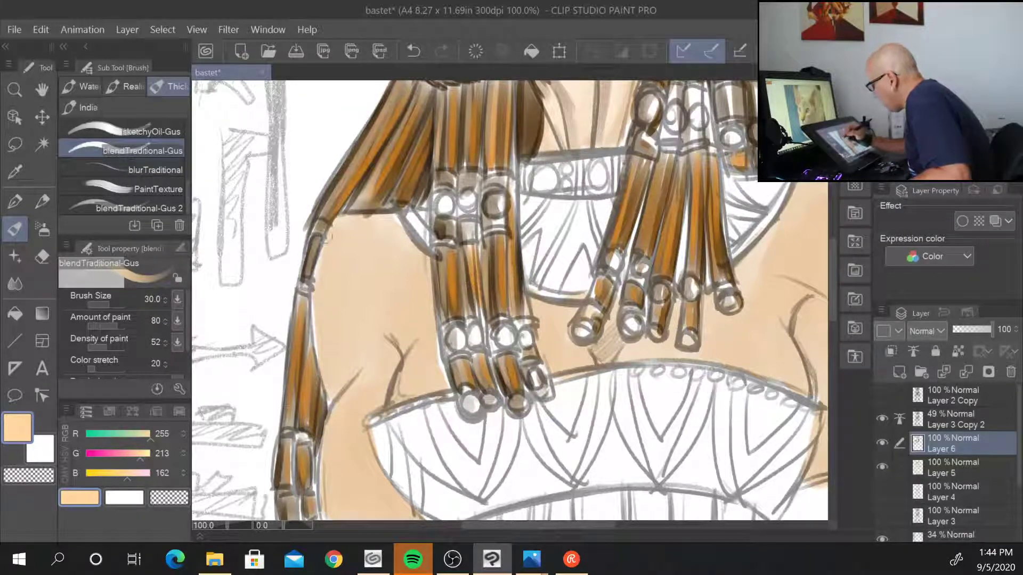
- Highlight the braid hanging along the outside of the arm, down to its lower sections, in light peach
{"action": "left_click_drag", "start_coordinate": [301, 301], "coordinate": [293, 399]}
{"action": "left_click_drag", "start_coordinate": [305, 349], "coordinate": [302, 436]}
{"action": "left_click_drag", "start_coordinate": [337, 470], "coordinate": [367, 346]}
{"action": "mouse_move", "coordinate": [311, 325]}
{"action": "left_mouse_down"}
{"action": "mouse_move", "coordinate": [307, 354]}
{"action": "mouse_move", "coordinate": [333, 360]}
{"action": "left_mouse_up"}
{"action": "mouse_move", "coordinate": [316, 375]}
{"action": "left_mouse_down"}
{"action": "mouse_move", "coordinate": [315, 392]}
{"action": "mouse_move", "coordinate": [334, 393]}
{"action": "left_mouse_up"}
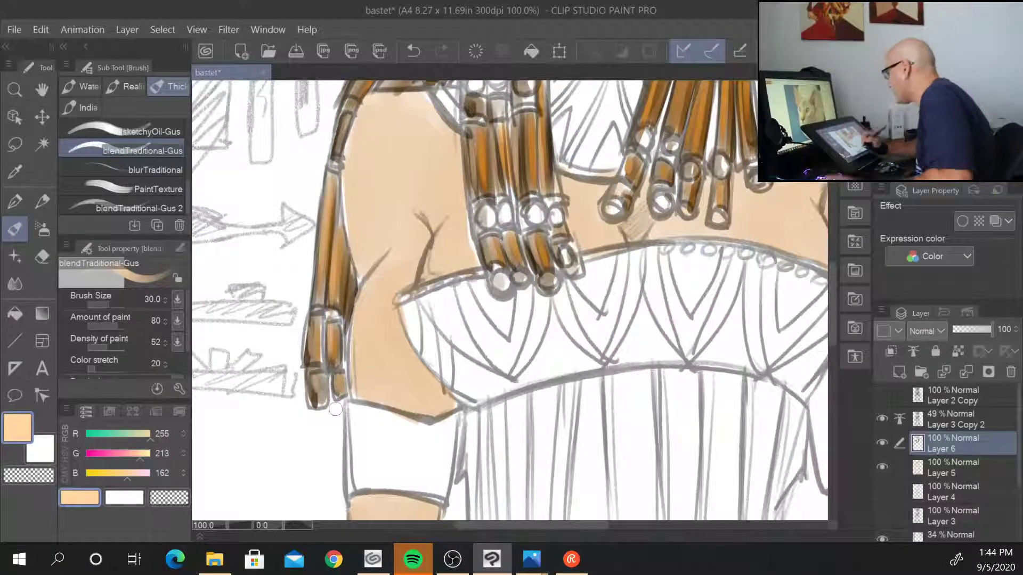
- Switch to dark brown (68, 39, 5) at brush size 25 and shade the front braid nearest the cheek
{"action": "scroll", "coordinate": [333, 411], "scroll_direction": "down", "scroll_amount": 1}
{"action": "scroll", "coordinate": [336, 413], "scroll_direction": "down", "scroll_amount": 1}
{"action": "left_click_drag", "start_coordinate": [626, 195], "coordinate": [578, 365]}
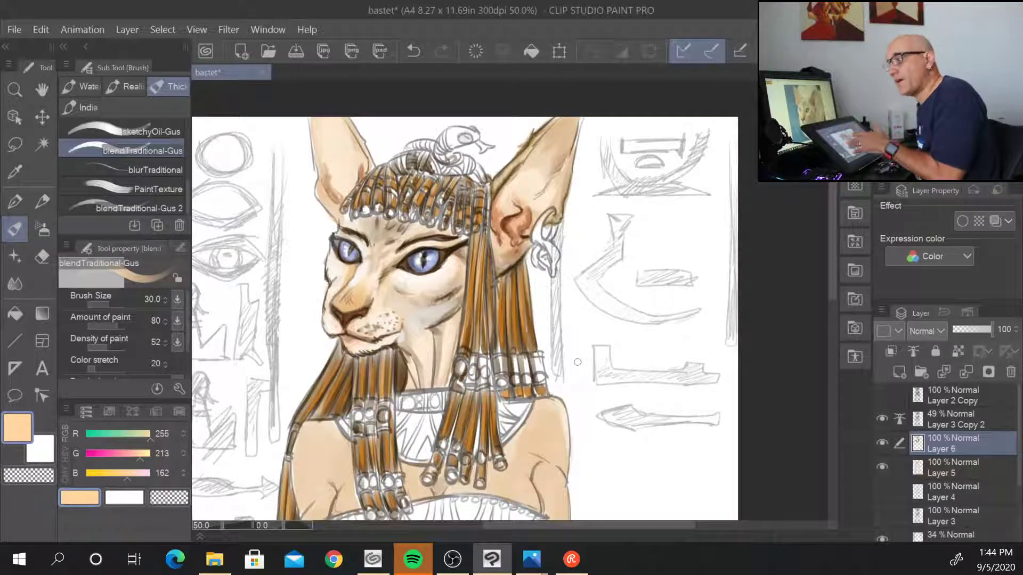
{"action": "key", "text": "ctrl+plus"}
{"action": "key", "text": "ctrl+plus"}
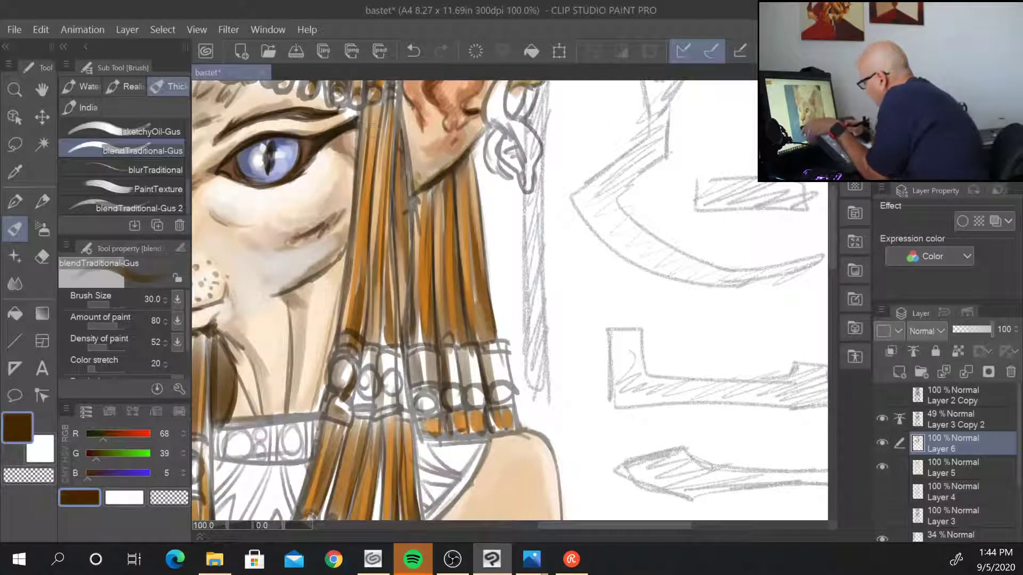
{"action": "key", "text": "bracketleft"}
{"action": "left_click_drag", "start_coordinate": [366, 101], "coordinate": [350, 229]}
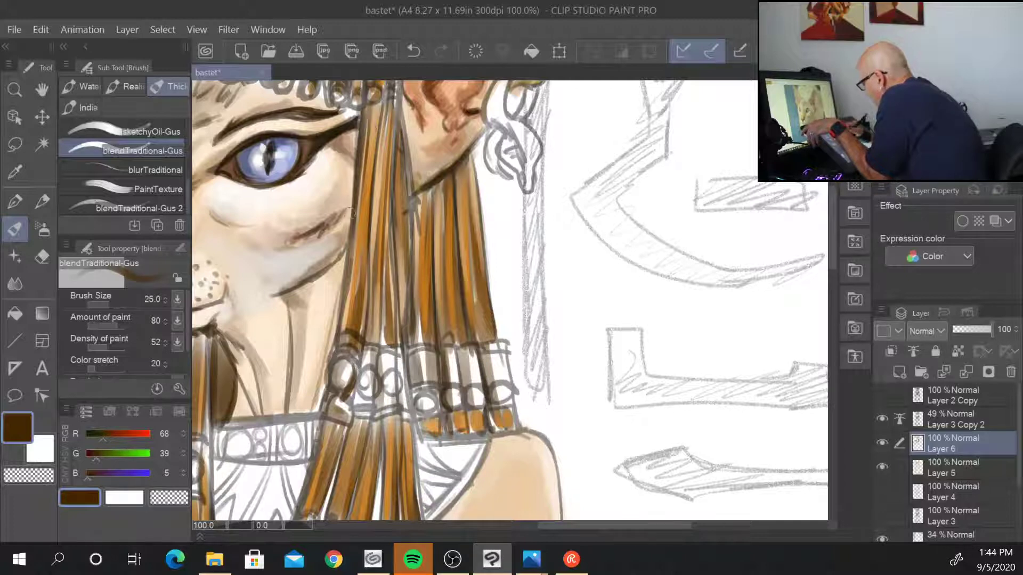
{"action": "left_click_drag", "start_coordinate": [360, 138], "coordinate": [338, 336]}
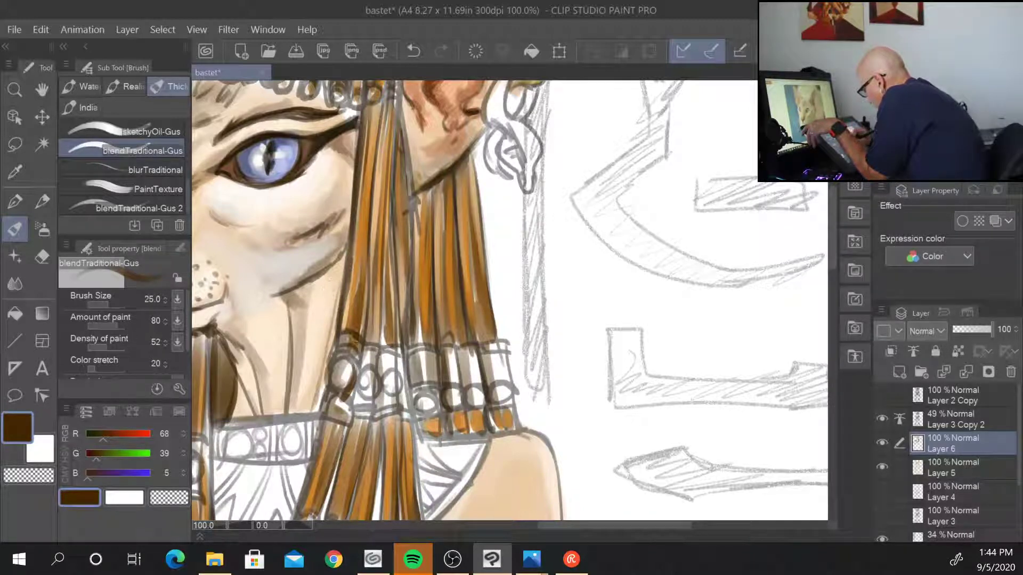
{"action": "left_click_drag", "start_coordinate": [347, 292], "coordinate": [342, 329]}
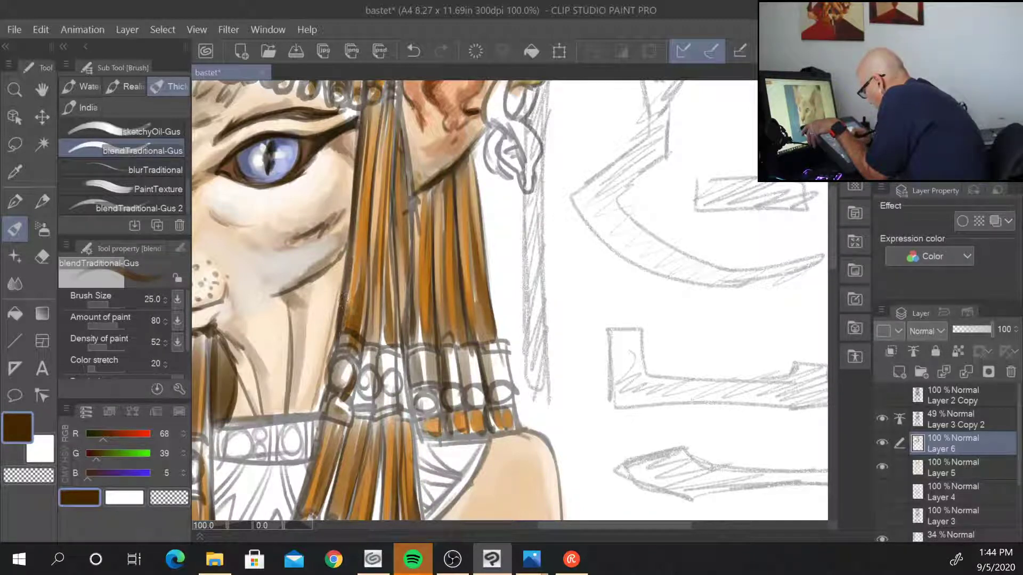
- Paint dark brown shadow lines between the remaining front braids, from the fringe down to the bead band
{"action": "left_click_drag", "start_coordinate": [383, 100], "coordinate": [364, 323]}
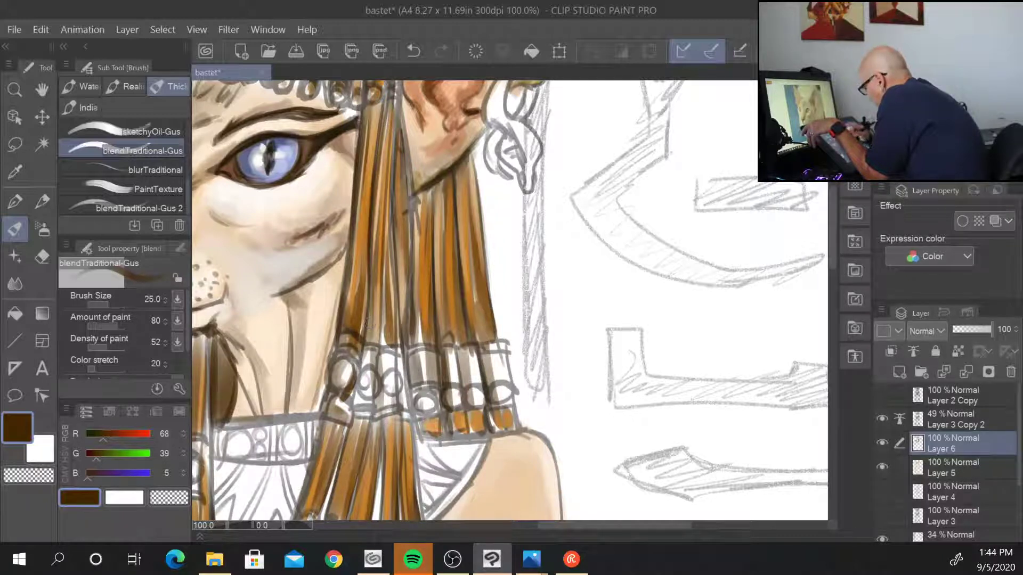
{"action": "left_click_drag", "start_coordinate": [373, 272], "coordinate": [360, 345]}
{"action": "left_click_drag", "start_coordinate": [392, 97], "coordinate": [385, 319]}
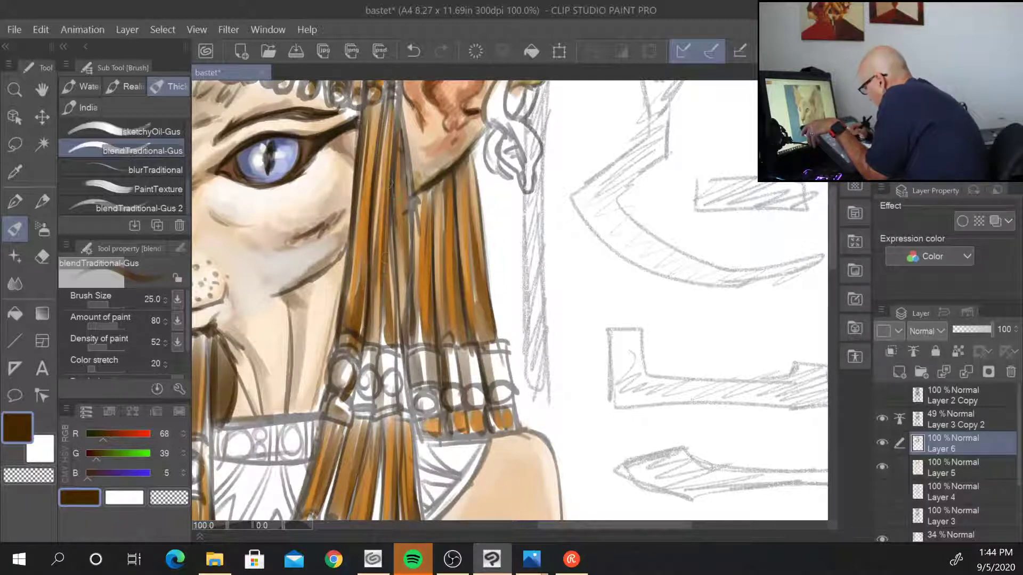
{"action": "left_click_drag", "start_coordinate": [387, 264], "coordinate": [379, 351]}
{"action": "left_click_drag", "start_coordinate": [398, 145], "coordinate": [393, 292]}
{"action": "left_click_drag", "start_coordinate": [391, 180], "coordinate": [399, 320]}
{"action": "left_click_drag", "start_coordinate": [402, 108], "coordinate": [407, 228]}
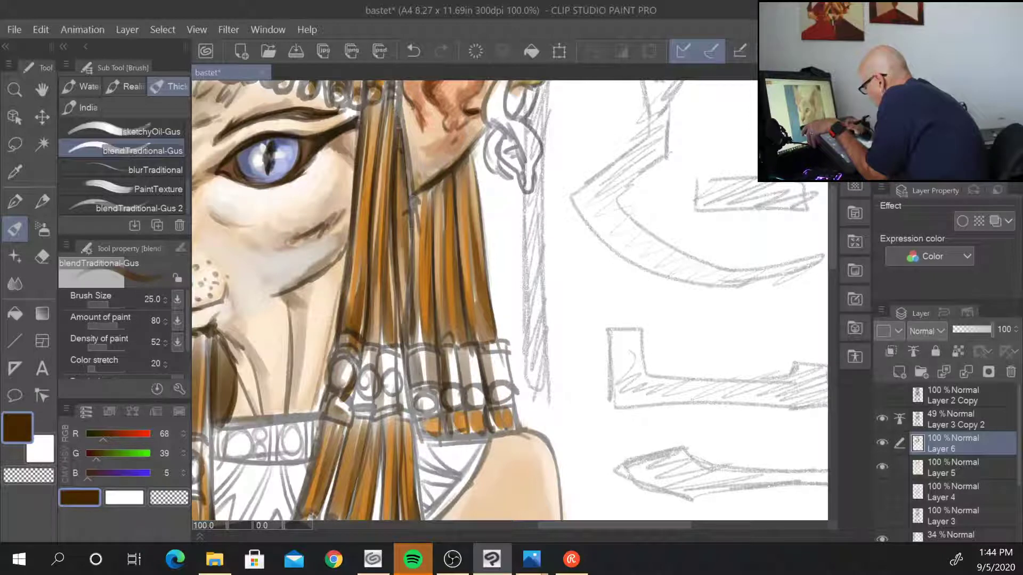
- Deepen the gaps between the braids hanging below the ear with dark brown strokes
{"action": "left_click_drag", "start_coordinate": [405, 173], "coordinate": [410, 257]}
{"action": "mouse_move", "coordinate": [411, 195]}
{"action": "left_mouse_down"}
{"action": "mouse_move", "coordinate": [421, 331]}
{"action": "mouse_move", "coordinate": [433, 291]}
{"action": "left_mouse_up"}
{"action": "left_click_drag", "start_coordinate": [441, 183], "coordinate": [434, 313]}
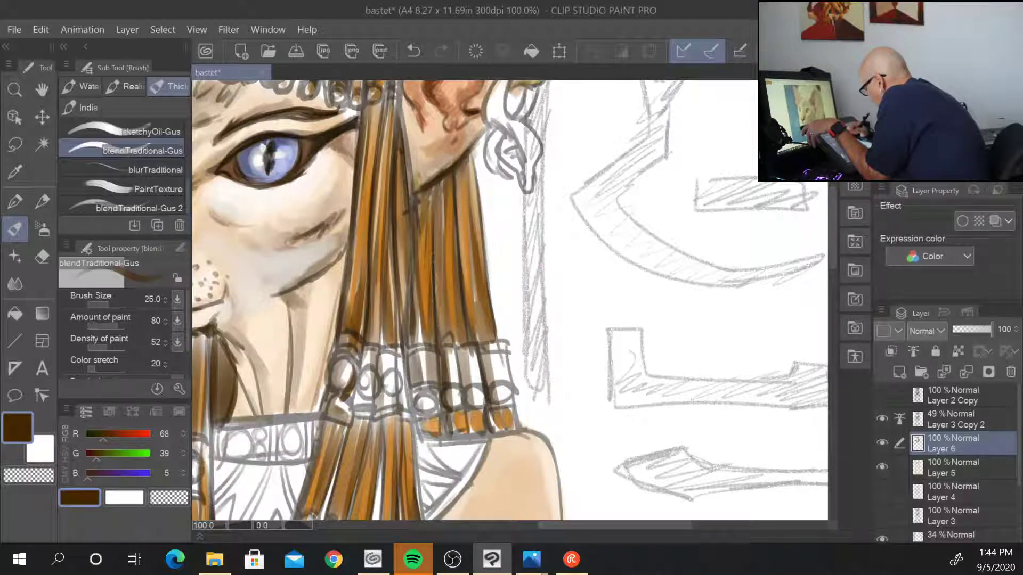
{"action": "left_click_drag", "start_coordinate": [439, 202], "coordinate": [432, 310]}
{"action": "mouse_move", "coordinate": [458, 166]}
{"action": "left_mouse_down"}
{"action": "mouse_move", "coordinate": [462, 313]}
{"action": "mouse_move", "coordinate": [444, 179]}
{"action": "mouse_move", "coordinate": [427, 183]}
{"action": "mouse_move", "coordinate": [459, 293]}
{"action": "left_mouse_up"}
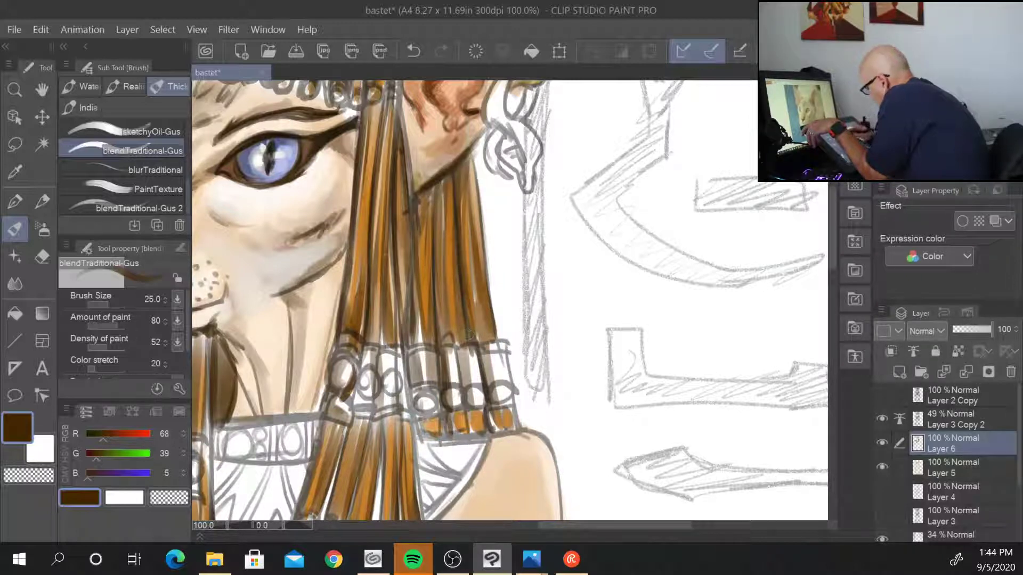
- Darken the lower ends of the long braids just above the bead band
{"action": "mouse_move", "coordinate": [410, 317]}
{"action": "left_mouse_down"}
{"action": "mouse_move", "coordinate": [407, 351]}
{"action": "mouse_move", "coordinate": [439, 346]}
{"action": "left_mouse_up"}
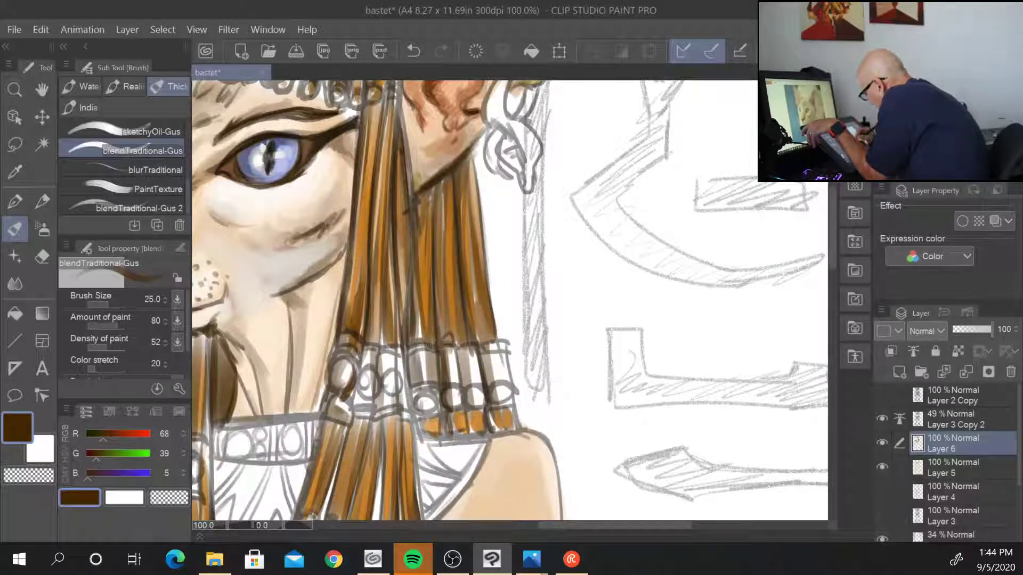
{"action": "left_click_drag", "start_coordinate": [386, 261], "coordinate": [380, 349]}
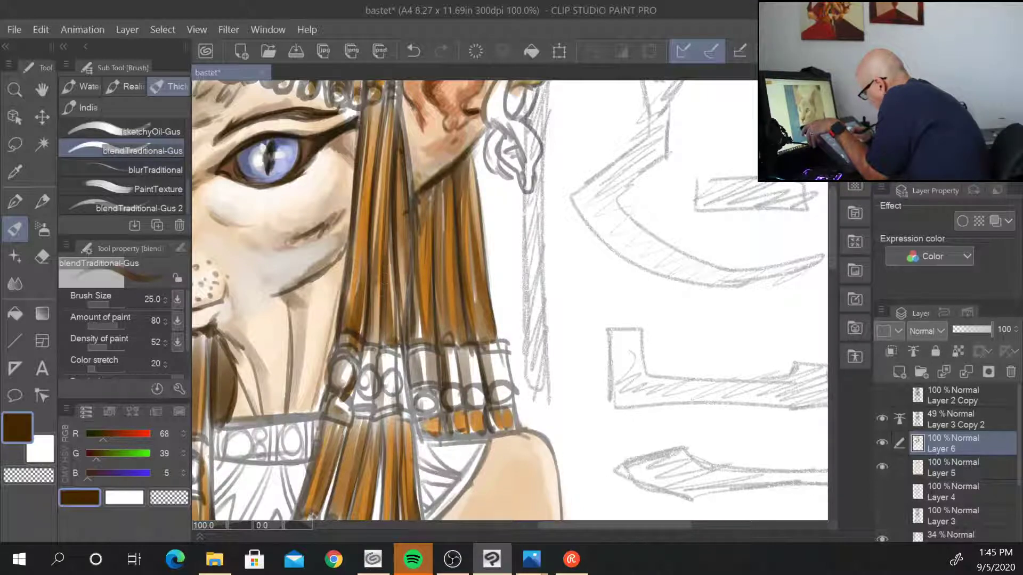
{"action": "mouse_move", "coordinate": [384, 279]}
{"action": "left_mouse_down"}
{"action": "mouse_move", "coordinate": [376, 357]}
{"action": "mouse_move", "coordinate": [365, 344]}
{"action": "left_mouse_up"}
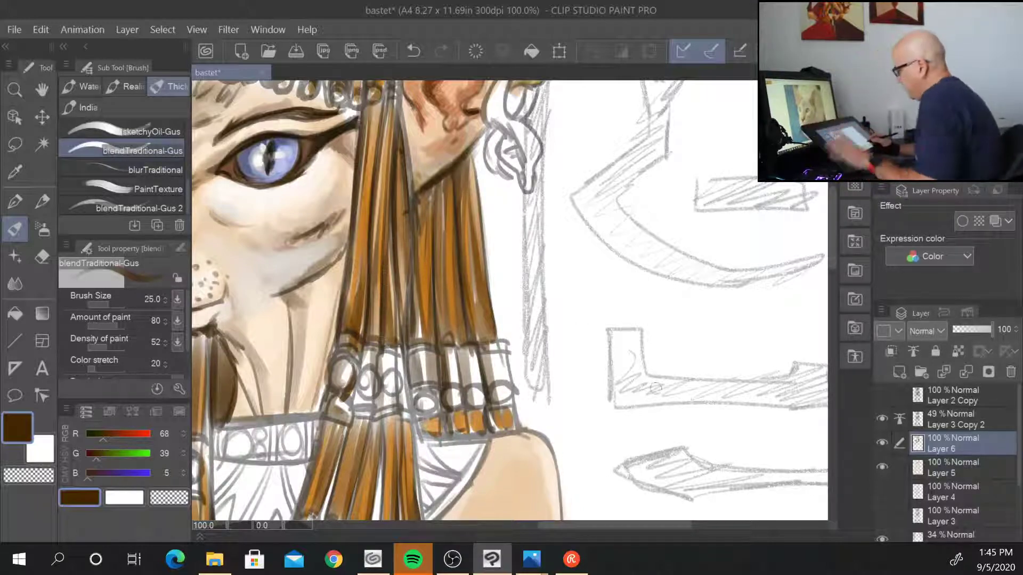
- Shade the edges of the first fanned braid on the chest, next to the collar, in dark brown
{"action": "left_click_drag", "start_coordinate": [582, 320], "coordinate": [664, 165]}
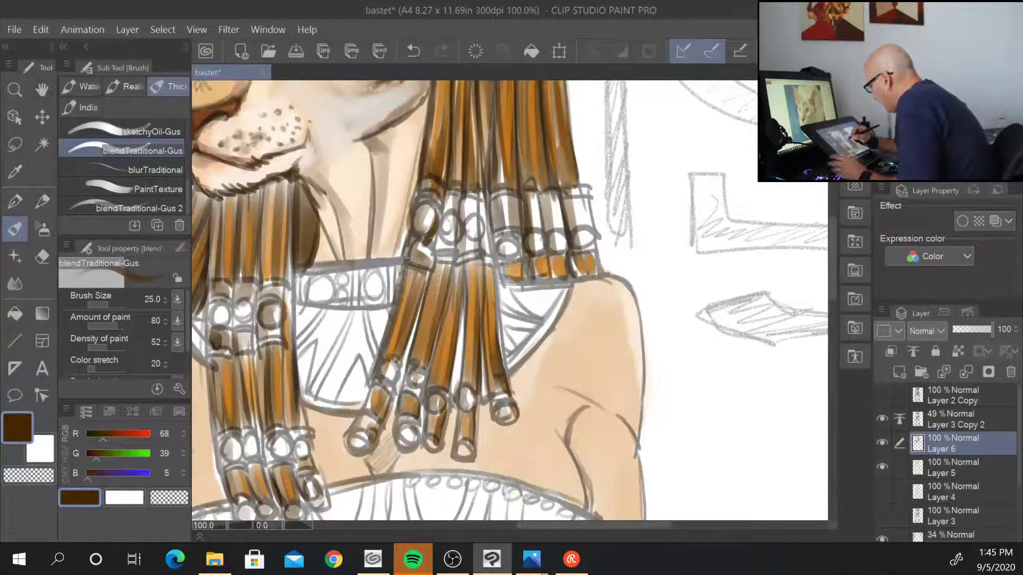
{"action": "left_click_drag", "start_coordinate": [402, 264], "coordinate": [386, 336]}
{"action": "left_click_drag", "start_coordinate": [397, 290], "coordinate": [368, 409]}
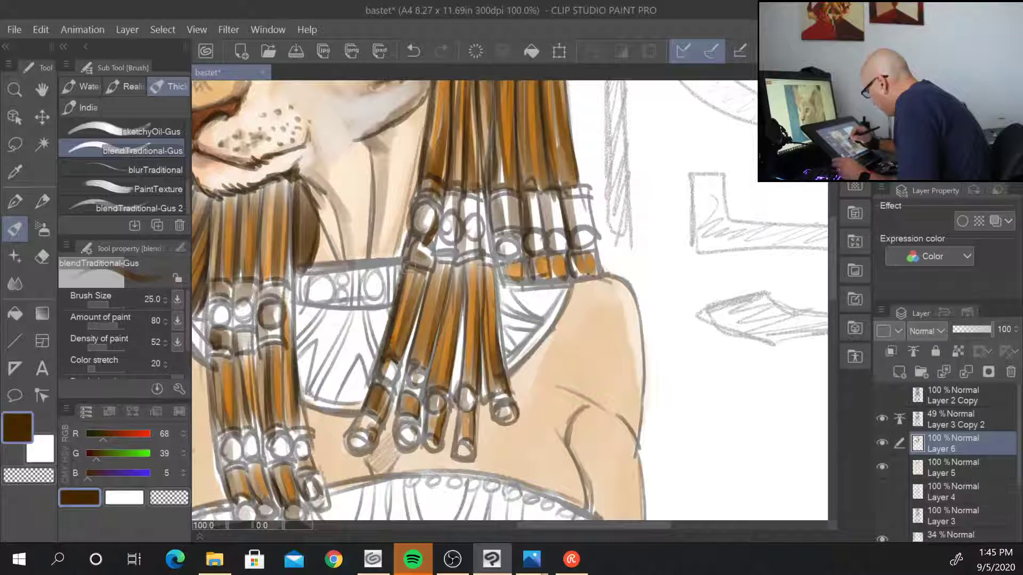
{"action": "left_click_drag", "start_coordinate": [411, 266], "coordinate": [413, 356]}
- Paint dark brown shadows along the middle fanned braids on the chest and their tips
{"action": "mouse_move", "coordinate": [446, 262]}
{"action": "left_mouse_down"}
{"action": "mouse_move", "coordinate": [432, 269]}
{"action": "mouse_move", "coordinate": [411, 421]}
{"action": "mouse_move", "coordinate": [454, 288]}
{"action": "left_mouse_up"}
{"action": "left_click_drag", "start_coordinate": [449, 275], "coordinate": [431, 386]}
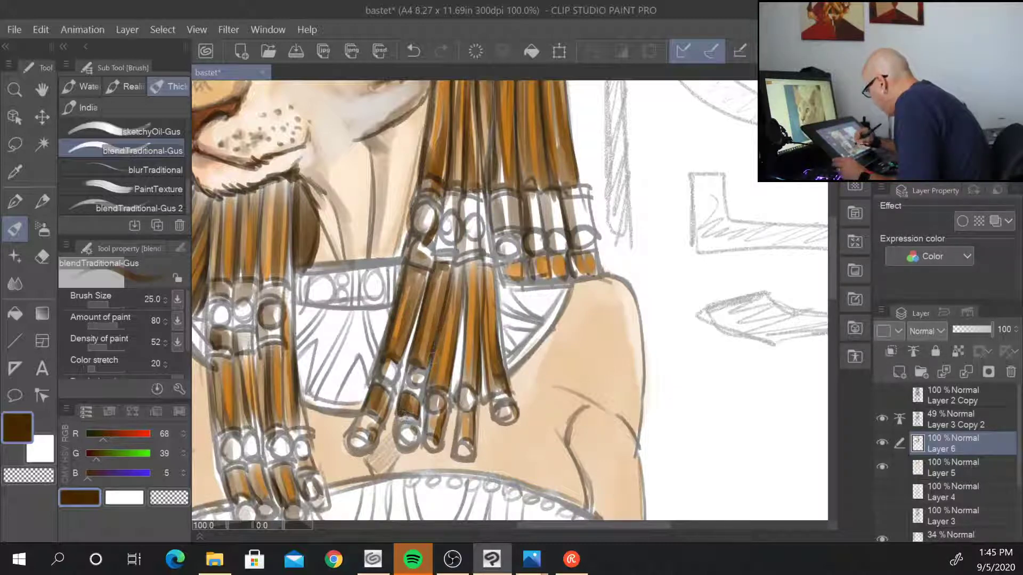
{"action": "left_click_drag", "start_coordinate": [442, 325], "coordinate": [430, 397]}
{"action": "left_click_drag", "start_coordinate": [437, 358], "coordinate": [432, 382]}
{"action": "left_click_drag", "start_coordinate": [457, 266], "coordinate": [445, 322]}
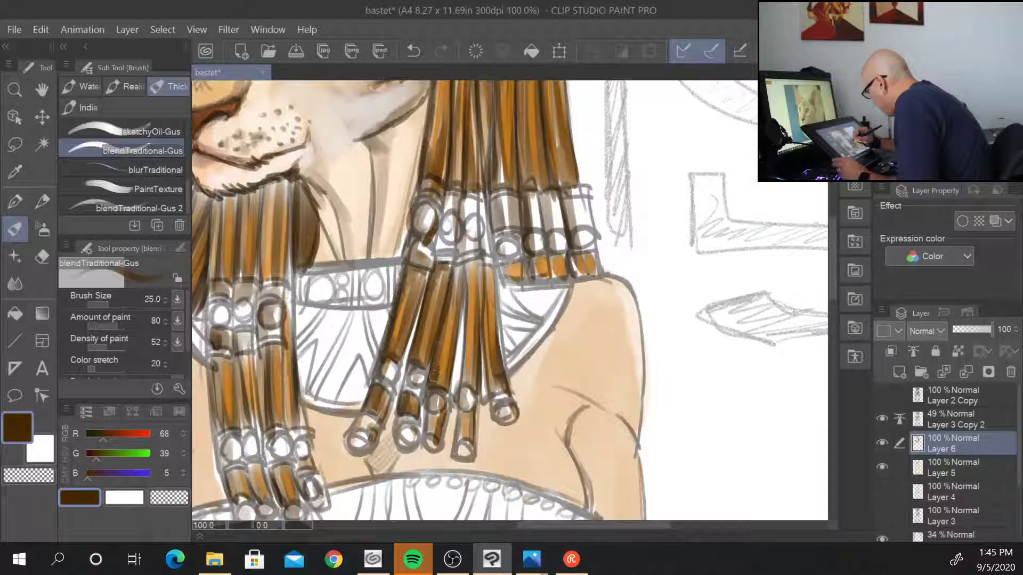
{"action": "left_click_drag", "start_coordinate": [457, 264], "coordinate": [454, 286]}
{"action": "mouse_move", "coordinate": [464, 261]}
{"action": "left_mouse_down"}
{"action": "mouse_move", "coordinate": [455, 268]}
{"action": "mouse_move", "coordinate": [463, 287]}
{"action": "mouse_move", "coordinate": [471, 278]}
{"action": "mouse_move", "coordinate": [464, 392]}
{"action": "mouse_move", "coordinate": [466, 382]}
{"action": "left_mouse_up"}
{"action": "mouse_move", "coordinate": [460, 412]}
{"action": "left_mouse_down"}
{"action": "mouse_move", "coordinate": [457, 446]}
{"action": "mouse_move", "coordinate": [426, 445]}
{"action": "left_mouse_up"}
- Darken the last fanned braid on the chest and the short braid ends above the shoulder
{"action": "left_click_drag", "start_coordinate": [488, 266], "coordinate": [488, 394]}
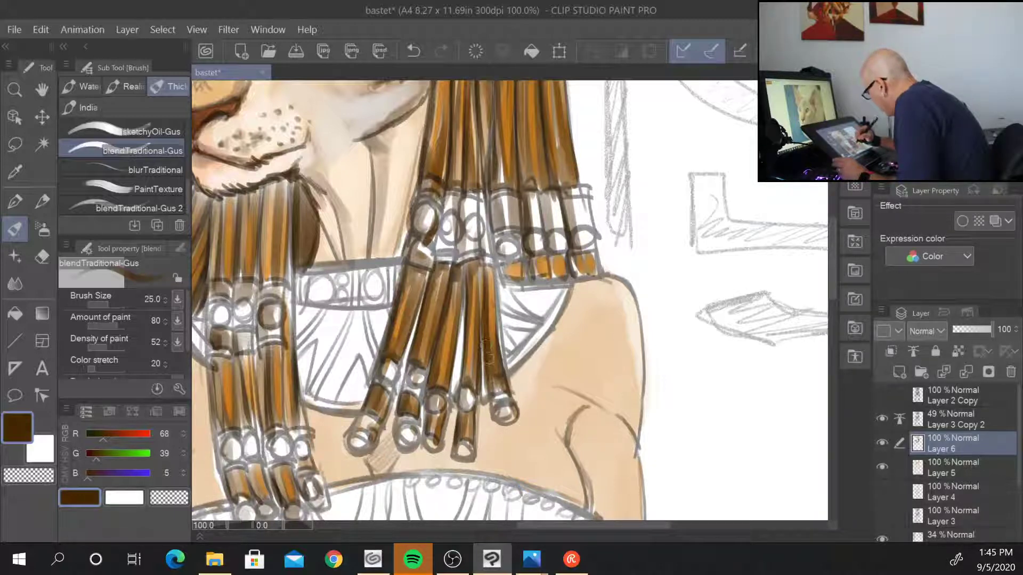
{"action": "left_click_drag", "start_coordinate": [490, 352], "coordinate": [487, 396]}
{"action": "left_click_drag", "start_coordinate": [484, 324], "coordinate": [482, 399]}
{"action": "left_click_drag", "start_coordinate": [496, 264], "coordinate": [486, 334]}
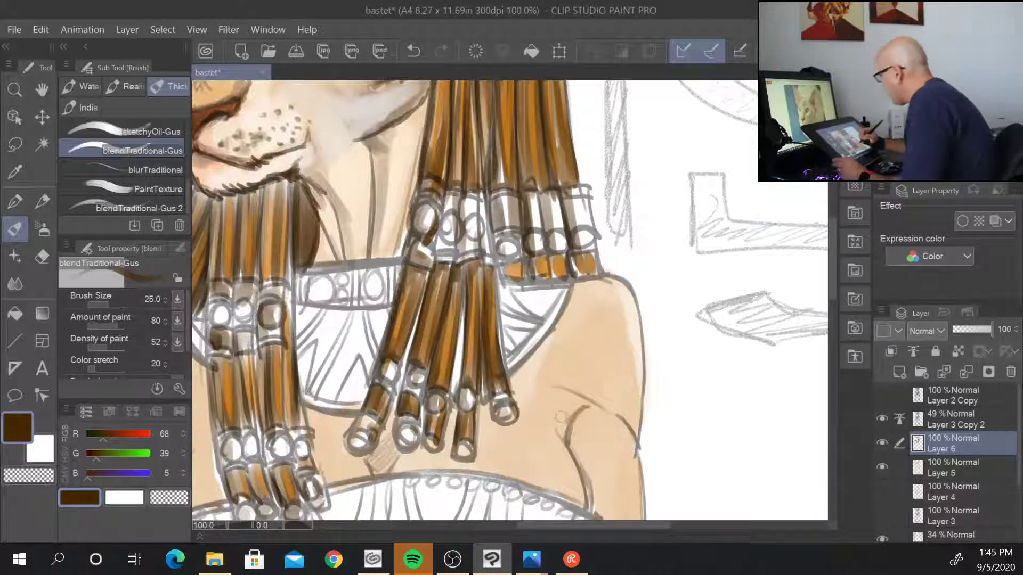
{"action": "mouse_move", "coordinate": [503, 273]}
{"action": "left_mouse_down"}
{"action": "mouse_move", "coordinate": [514, 283]}
{"action": "mouse_move", "coordinate": [504, 269]}
{"action": "mouse_move", "coordinate": [555, 278]}
{"action": "left_mouse_up"}
{"action": "mouse_move", "coordinate": [574, 272]}
{"action": "left_mouse_down"}
{"action": "mouse_move", "coordinate": [573, 255]}
{"action": "mouse_move", "coordinate": [600, 460]}
{"action": "mouse_move", "coordinate": [705, 262]}
{"action": "left_mouse_up"}
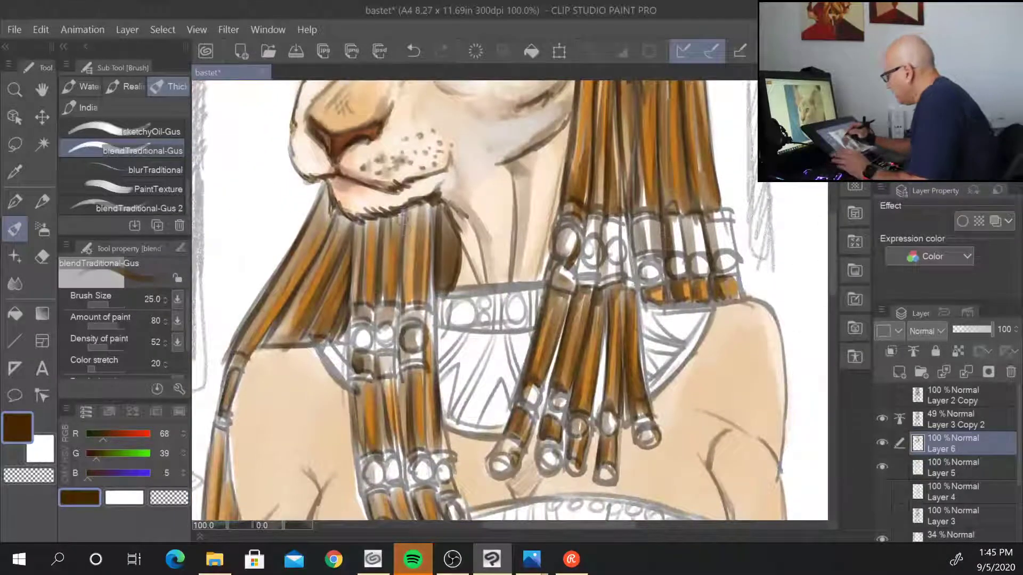
- Paint dark brown shadows along the braids hanging below the chin, above and below their upper bead band
{"action": "left_click_drag", "start_coordinate": [406, 219], "coordinate": [402, 311]}
{"action": "mouse_move", "coordinate": [383, 218]}
{"action": "left_mouse_down"}
{"action": "mouse_move", "coordinate": [382, 305]}
{"action": "mouse_move", "coordinate": [361, 230]}
{"action": "mouse_move", "coordinate": [354, 293]}
{"action": "left_mouse_up"}
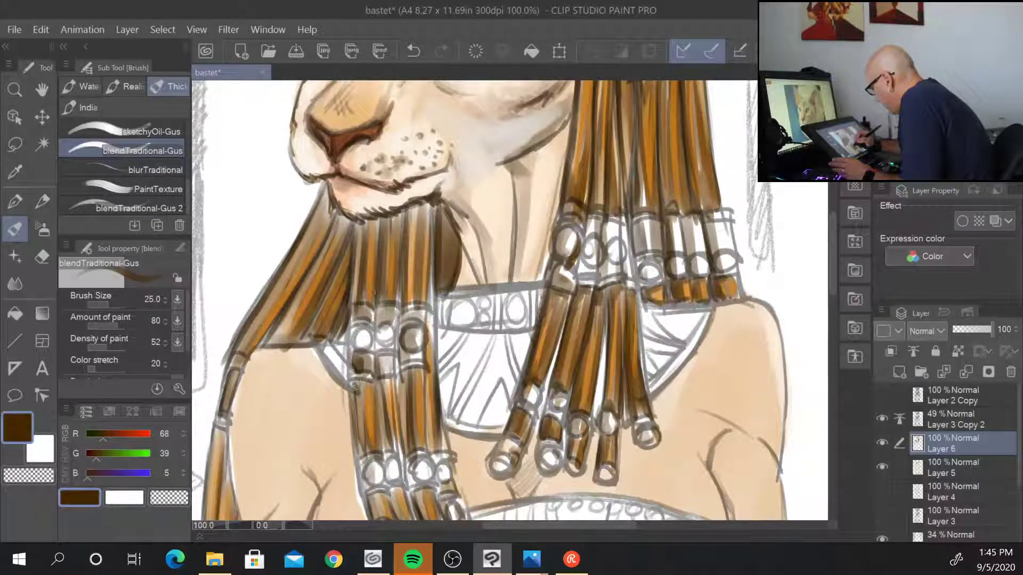
{"action": "mouse_move", "coordinate": [354, 379]}
{"action": "left_mouse_down"}
{"action": "mouse_move", "coordinate": [354, 458]}
{"action": "mouse_move", "coordinate": [353, 377]}
{"action": "mouse_move", "coordinate": [380, 458]}
{"action": "mouse_move", "coordinate": [380, 375]}
{"action": "left_mouse_up"}
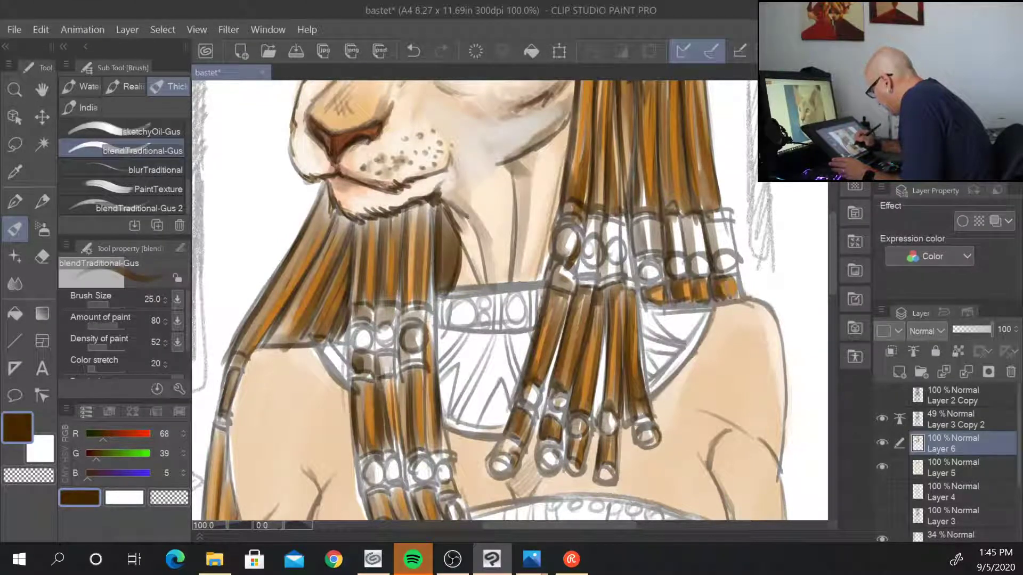
{"action": "left_click_drag", "start_coordinate": [384, 440], "coordinate": [384, 380]}
{"action": "mouse_move", "coordinate": [400, 402]}
{"action": "left_mouse_down"}
{"action": "mouse_move", "coordinate": [400, 371]}
{"action": "mouse_move", "coordinate": [404, 455]}
{"action": "left_mouse_up"}
{"action": "left_click_drag", "start_coordinate": [429, 320], "coordinate": [426, 438]}
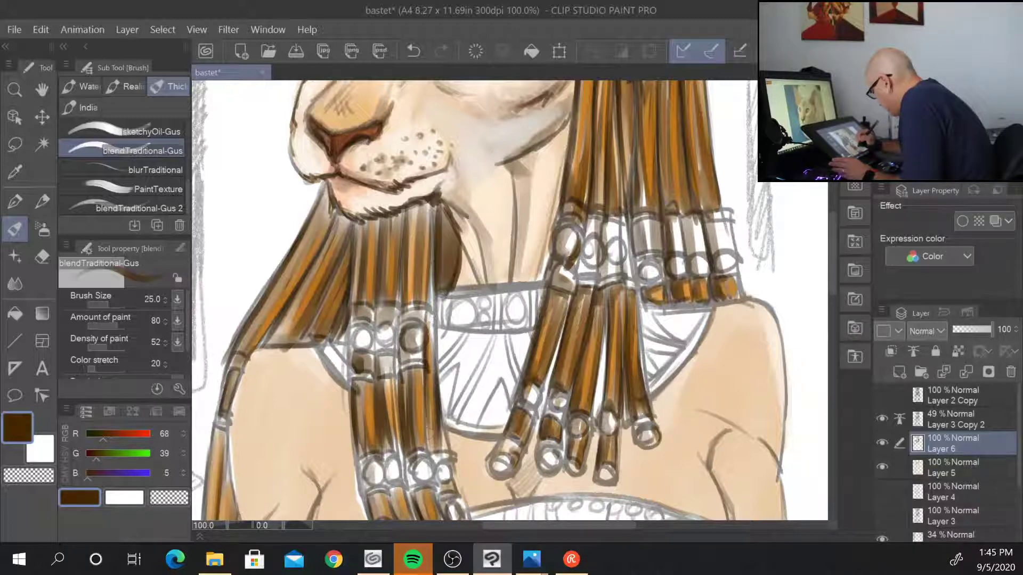
{"action": "mouse_move", "coordinate": [424, 344]}
{"action": "left_mouse_down"}
{"action": "mouse_move", "coordinate": [429, 457]}
{"action": "mouse_move", "coordinate": [429, 412]}
{"action": "left_mouse_up"}
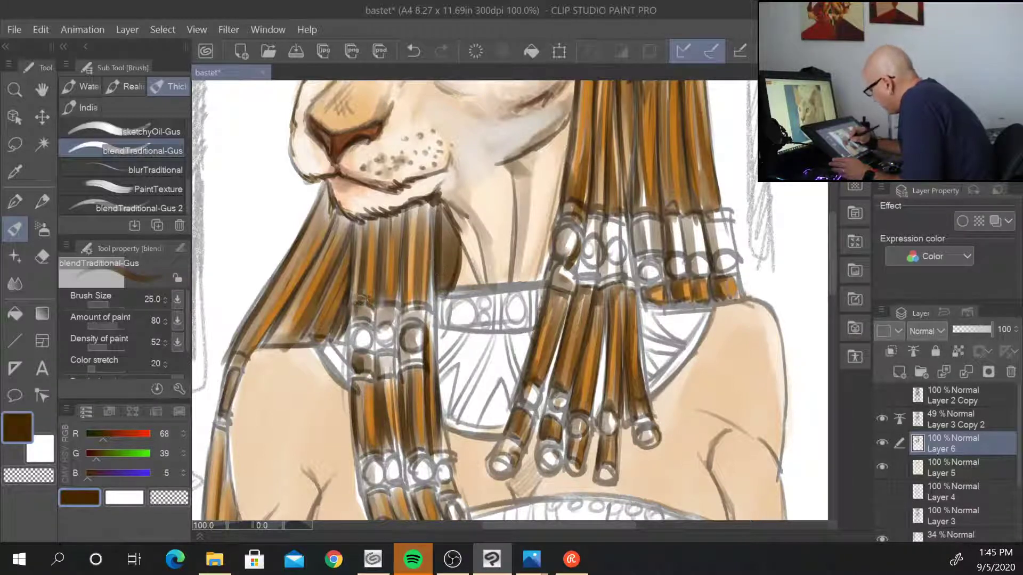
- Darken the roots of the braids directly beneath the chin and the adjoining braids swept over the shoulder
{"action": "left_click_drag", "start_coordinate": [365, 299], "coordinate": [358, 304]}
{"action": "mouse_move", "coordinate": [376, 221]}
{"action": "left_mouse_down"}
{"action": "mouse_move", "coordinate": [439, 206]}
{"action": "mouse_move", "coordinate": [412, 215]}
{"action": "left_mouse_up"}
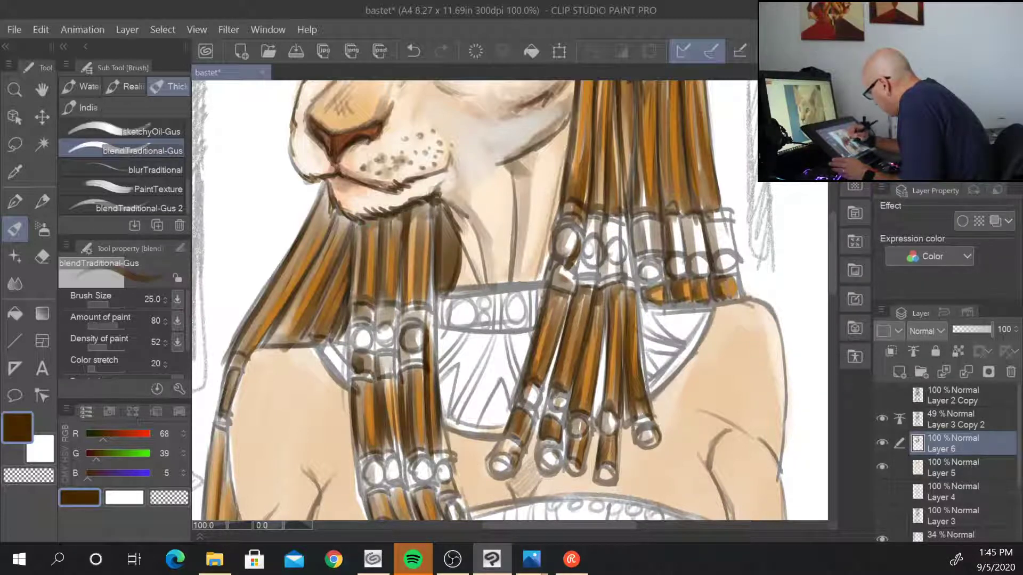
{"action": "mouse_move", "coordinate": [348, 235]}
{"action": "left_mouse_down"}
{"action": "mouse_move", "coordinate": [335, 255]}
{"action": "mouse_move", "coordinate": [342, 218]}
{"action": "mouse_move", "coordinate": [329, 234]}
{"action": "mouse_move", "coordinate": [332, 214]}
{"action": "mouse_move", "coordinate": [341, 253]}
{"action": "mouse_move", "coordinate": [320, 293]}
{"action": "mouse_move", "coordinate": [320, 192]}
{"action": "left_mouse_up"}
{"action": "mouse_move", "coordinate": [340, 260]}
{"action": "left_mouse_down"}
{"action": "mouse_move", "coordinate": [333, 207]}
{"action": "mouse_move", "coordinate": [310, 271]}
{"action": "left_mouse_up"}
{"action": "scroll", "coordinate": [294, 368], "scroll_direction": "down", "scroll_amount": 2}
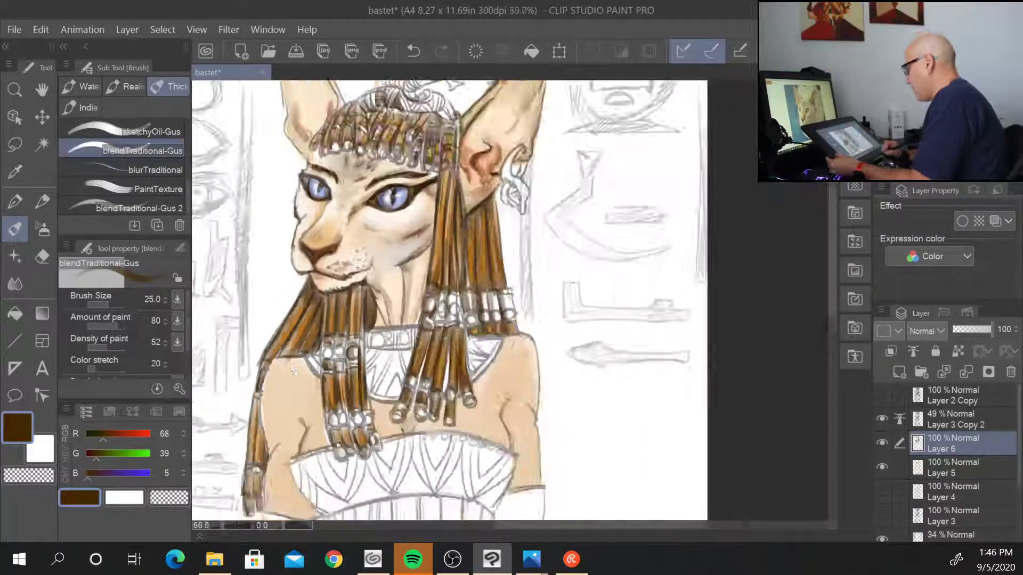
{"action": "scroll", "coordinate": [294, 370], "scroll_direction": "up", "scroll_amount": 3}
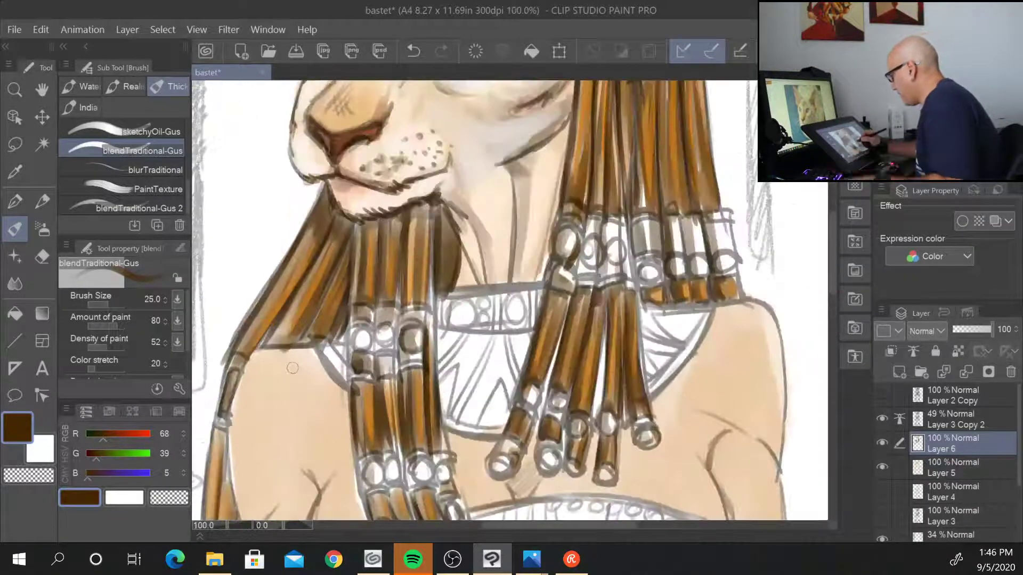
- Shade the lower ends of the braids swept over the shoulder, where they meet the collar, in dark brown
{"action": "left_click_drag", "start_coordinate": [293, 368], "coordinate": [400, 239]}
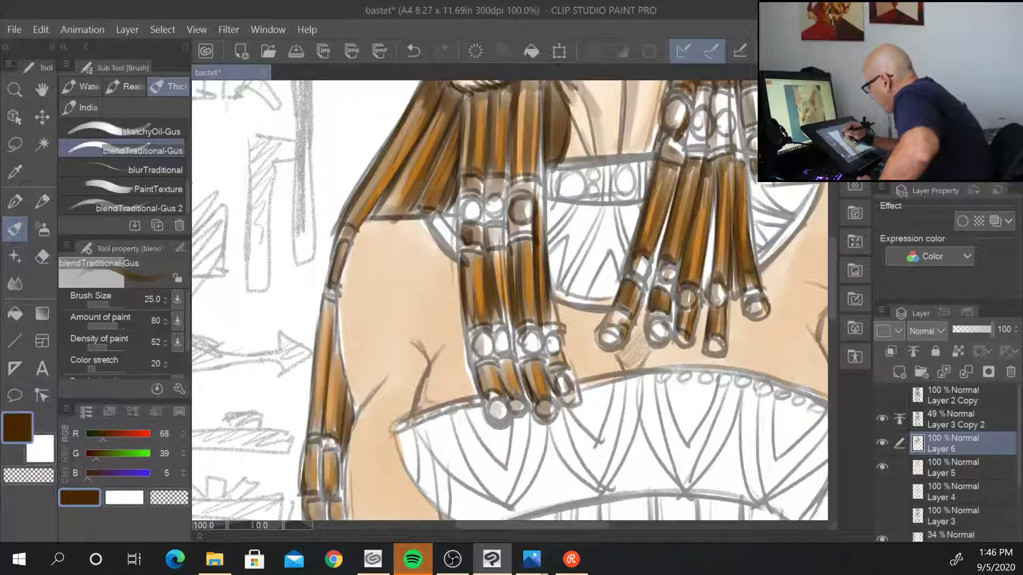
{"action": "mouse_move", "coordinate": [406, 140]}
{"action": "left_mouse_down"}
{"action": "mouse_move", "coordinate": [354, 229]}
{"action": "mouse_move", "coordinate": [373, 211]}
{"action": "left_mouse_up"}
{"action": "mouse_move", "coordinate": [440, 138]}
{"action": "left_mouse_down"}
{"action": "mouse_move", "coordinate": [403, 210]}
{"action": "mouse_move", "coordinate": [391, 214]}
{"action": "mouse_move", "coordinate": [423, 209]}
{"action": "left_mouse_up"}
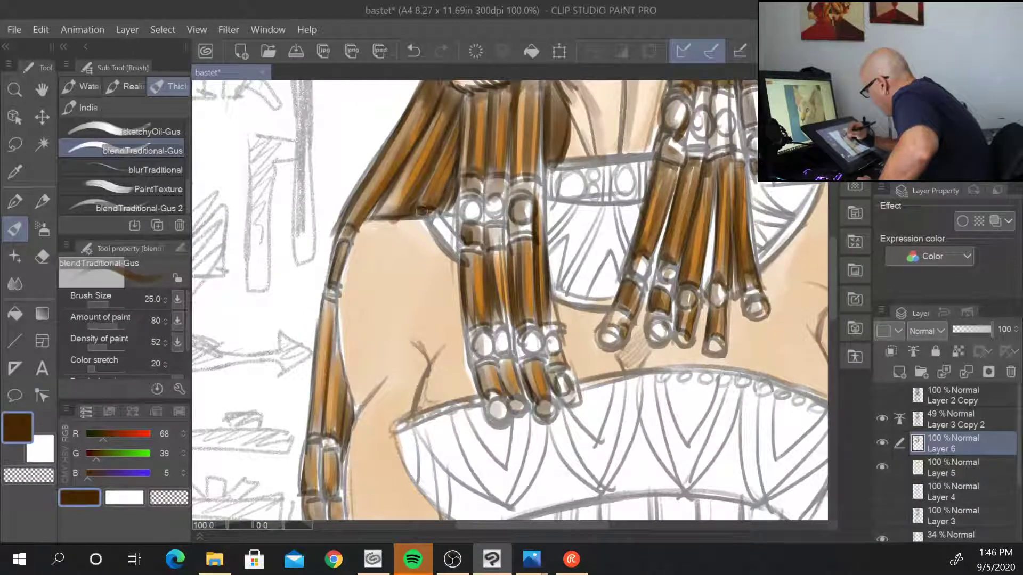
- Darken the edges of the thin braid hanging beside the arm, down through its lower segments to the tips
{"action": "left_click_drag", "start_coordinate": [336, 296], "coordinate": [339, 448]}
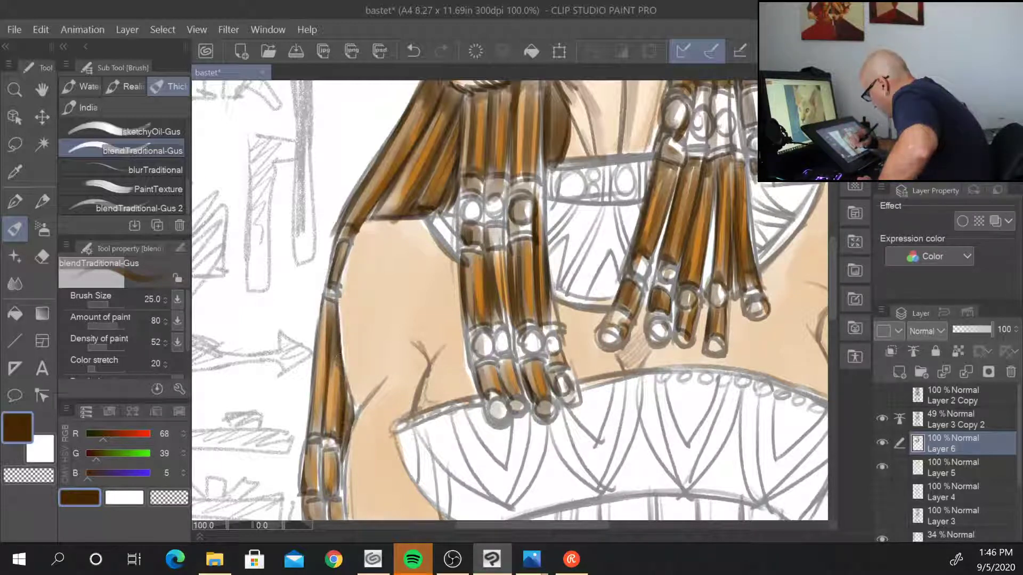
{"action": "left_click_drag", "start_coordinate": [351, 414], "coordinate": [345, 432]}
{"action": "left_click_drag", "start_coordinate": [446, 447], "coordinate": [496, 232]}
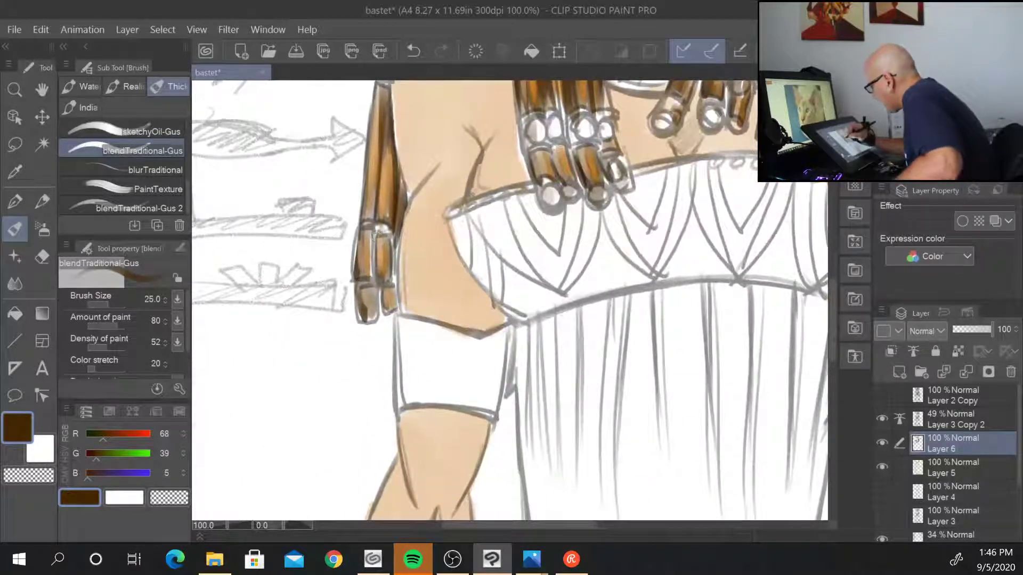
{"action": "mouse_move", "coordinate": [374, 233]}
{"action": "left_mouse_down"}
{"action": "mouse_move", "coordinate": [388, 314]}
{"action": "mouse_move", "coordinate": [371, 230]}
{"action": "left_mouse_up"}
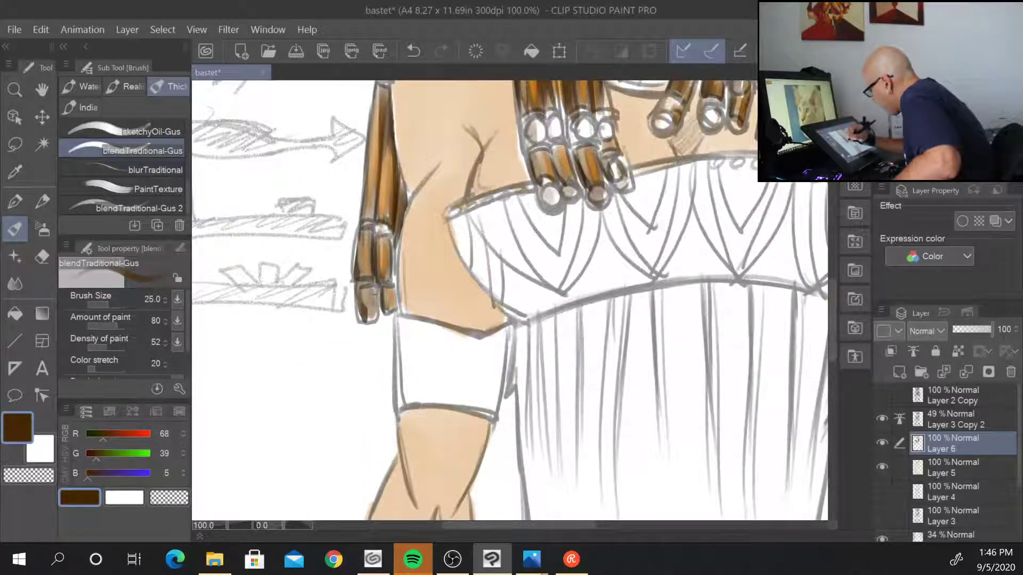
{"action": "left_click_drag", "start_coordinate": [373, 282], "coordinate": [376, 324]}
- Set the brush color to a brick red with RGB values 147, 51, 23
{"action": "left_click_drag", "start_coordinate": [629, 220], "coordinate": [391, 494]}
{"action": "left_click_drag", "start_coordinate": [267, 433], "coordinate": [275, 459]}
{"action": "mouse_move", "coordinate": [96, 456]}
{"action": "left_mouse_down"}
{"action": "mouse_move", "coordinate": [107, 436]}
{"action": "mouse_move", "coordinate": [124, 435]}
{"action": "left_mouse_up"}
{"action": "left_click", "coordinate": [99, 455]}
{"action": "left_click", "coordinate": [92, 475]}
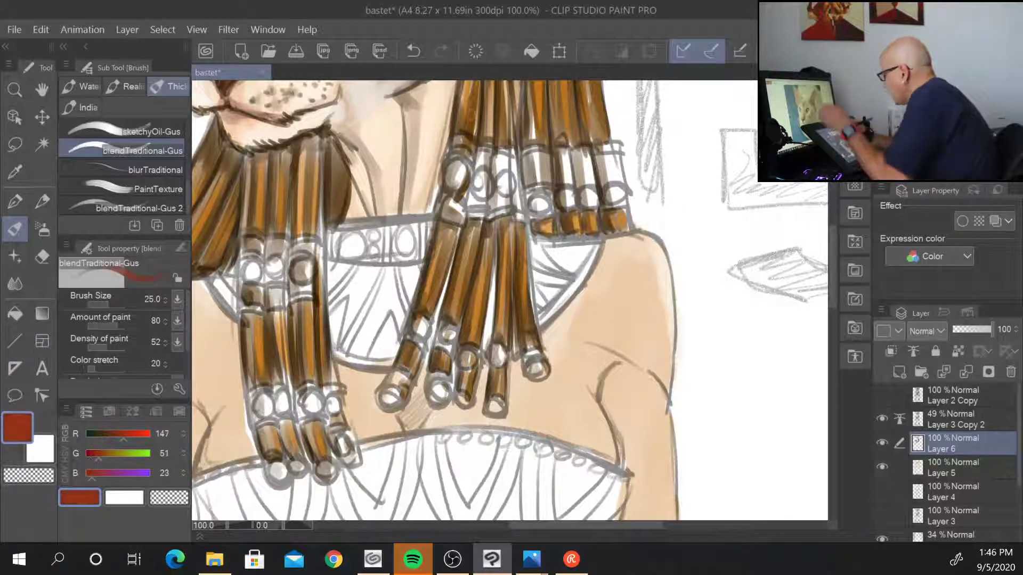
- Paint the beads of the first three columns in the bead band above the fanned braids brick red
{"action": "left_click_drag", "start_coordinate": [450, 165], "coordinate": [461, 184]}
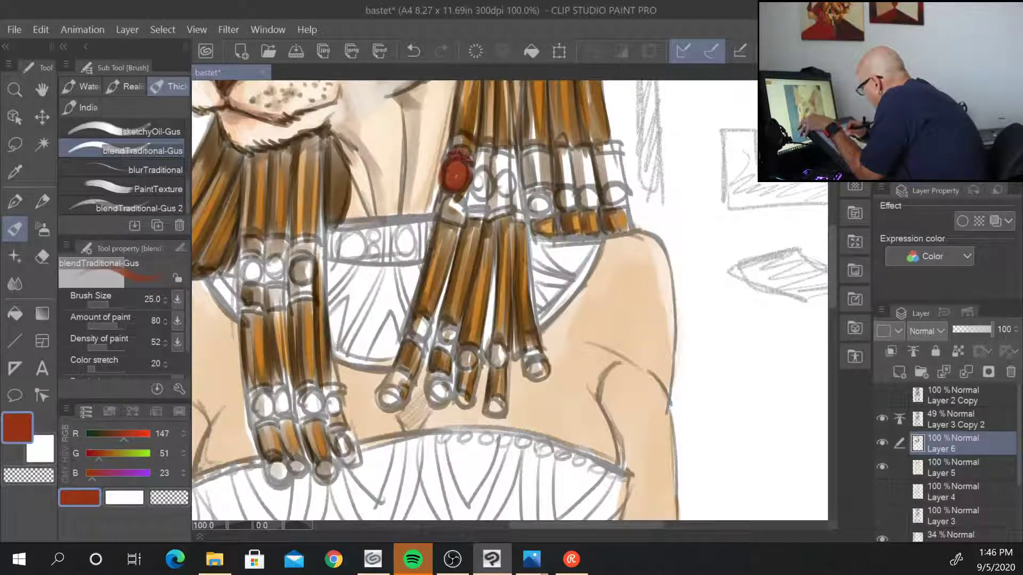
{"action": "left_click_drag", "start_coordinate": [457, 136], "coordinate": [466, 152]}
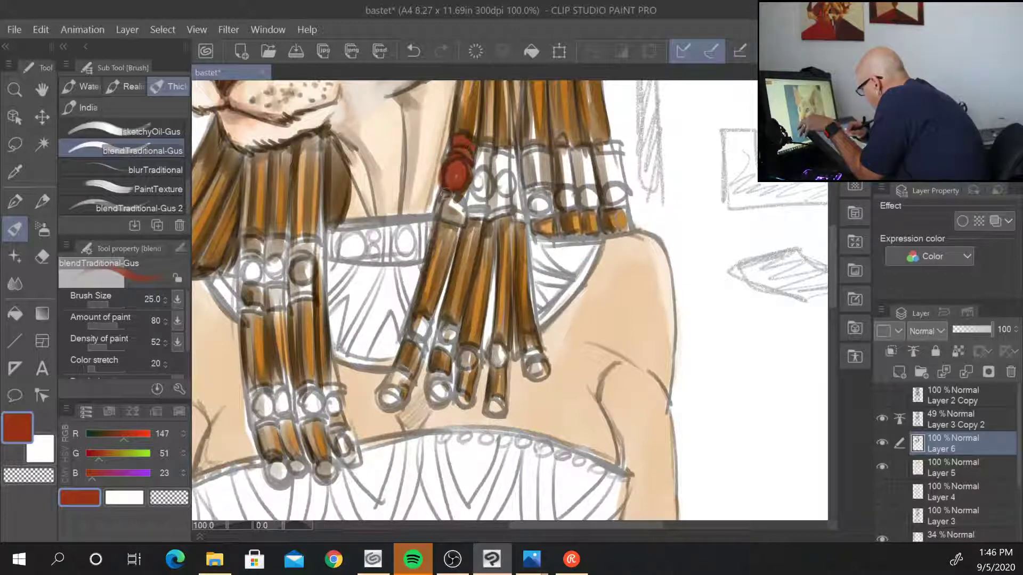
{"action": "mouse_move", "coordinate": [445, 194]}
{"action": "left_mouse_down"}
{"action": "mouse_move", "coordinate": [447, 210]}
{"action": "mouse_move", "coordinate": [458, 207]}
{"action": "mouse_move", "coordinate": [450, 217]}
{"action": "left_mouse_up"}
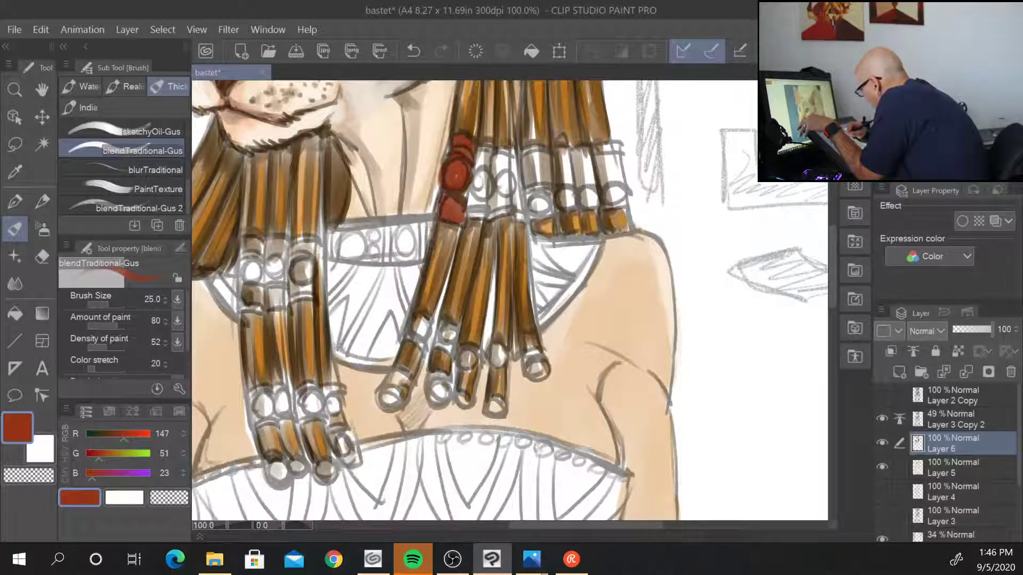
{"action": "mouse_move", "coordinate": [477, 181]}
{"action": "left_mouse_down"}
{"action": "mouse_move", "coordinate": [471, 197]}
{"action": "mouse_move", "coordinate": [490, 149]}
{"action": "left_mouse_up"}
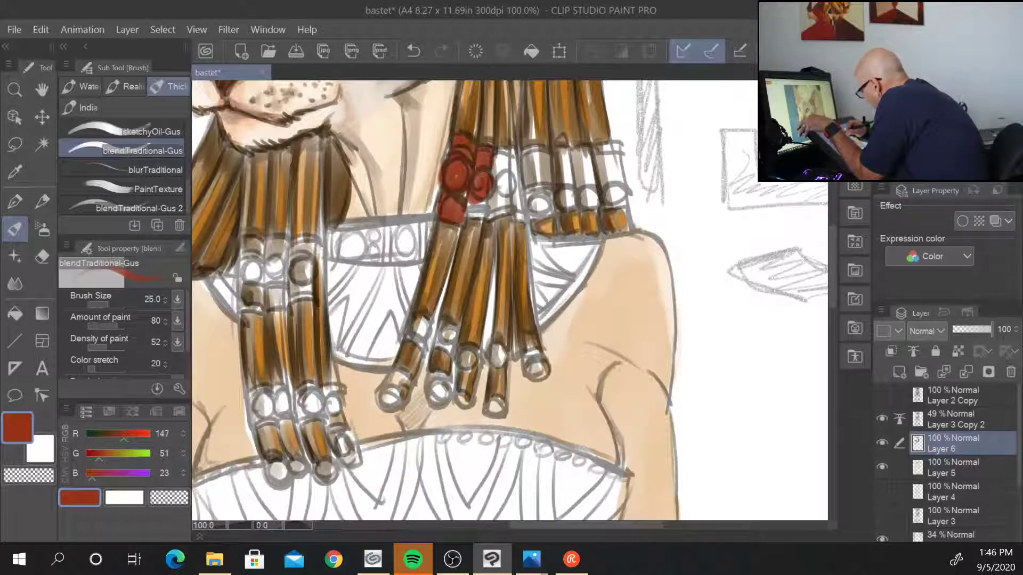
{"action": "left_click_drag", "start_coordinate": [486, 198], "coordinate": [477, 217]}
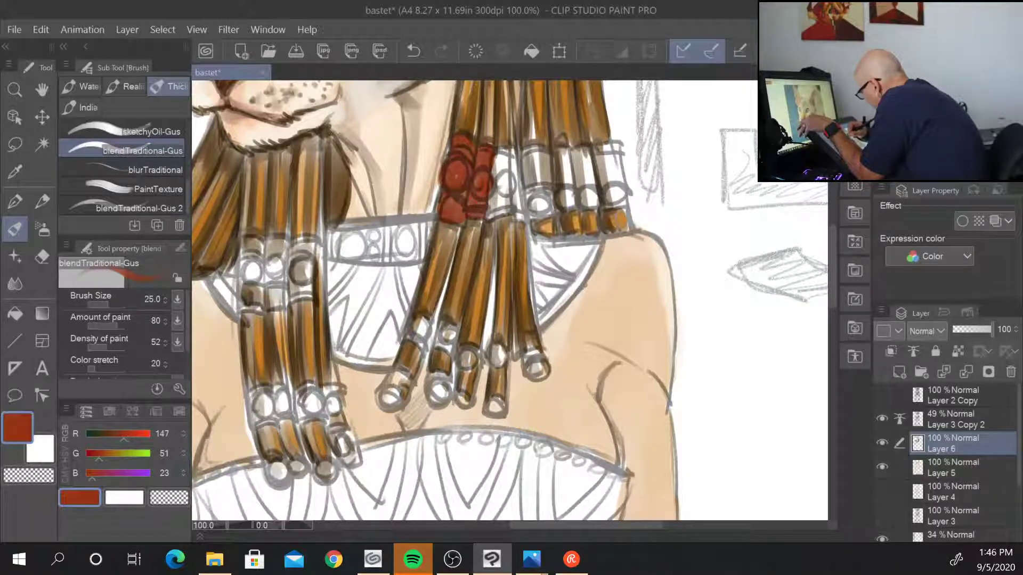
{"action": "mouse_move", "coordinate": [498, 157]}
{"action": "left_mouse_down"}
{"action": "mouse_move", "coordinate": [487, 215]}
{"action": "mouse_move", "coordinate": [511, 208]}
{"action": "mouse_move", "coordinate": [495, 184]}
{"action": "mouse_move", "coordinate": [512, 157]}
{"action": "mouse_move", "coordinate": [524, 216]}
{"action": "left_mouse_up"}
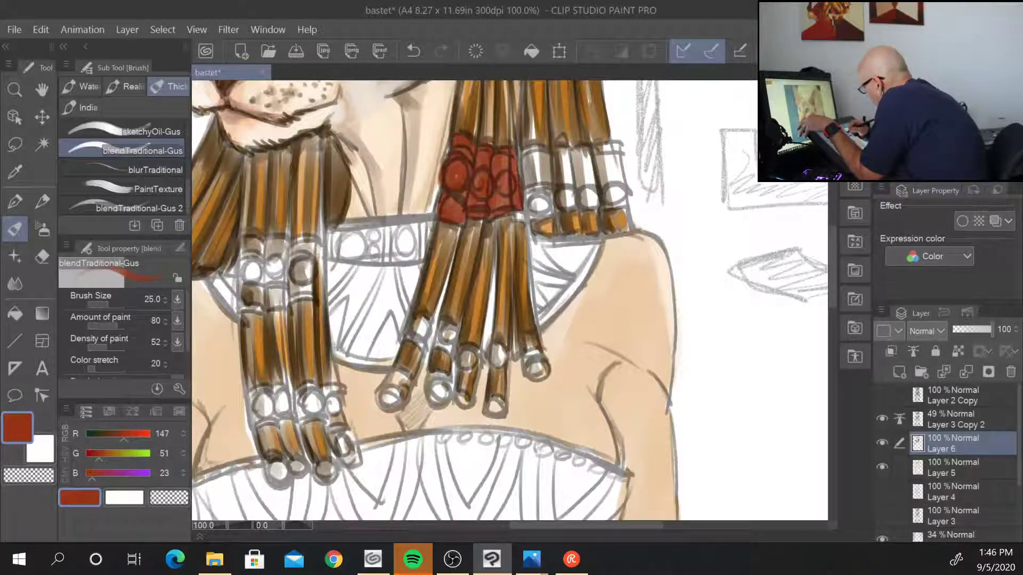
- Fill the remaining columns of that bead band, toward the shoulder, with brick red
{"action": "mouse_move", "coordinate": [524, 149]}
{"action": "left_mouse_down"}
{"action": "mouse_move", "coordinate": [529, 205]}
{"action": "mouse_move", "coordinate": [545, 219]}
{"action": "mouse_move", "coordinate": [551, 208]}
{"action": "left_mouse_up"}
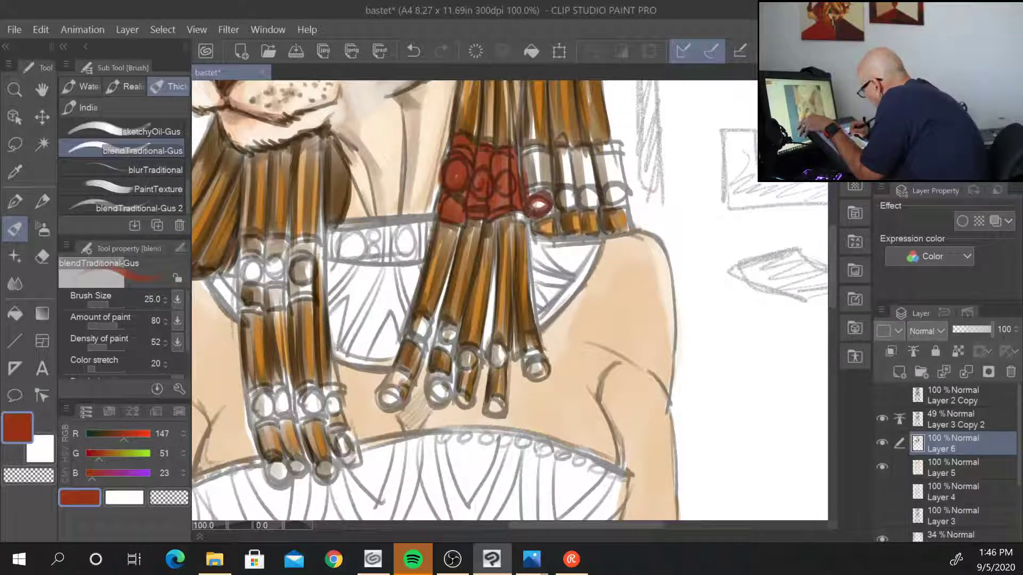
{"action": "left_click_drag", "start_coordinate": [519, 143], "coordinate": [554, 205]}
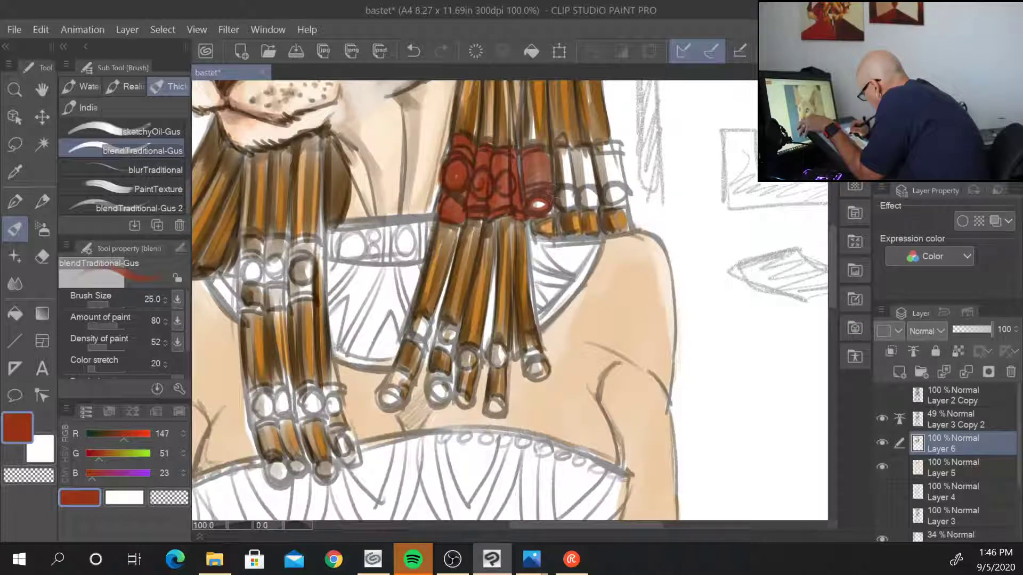
{"action": "left_click_drag", "start_coordinate": [553, 162], "coordinate": [554, 211]}
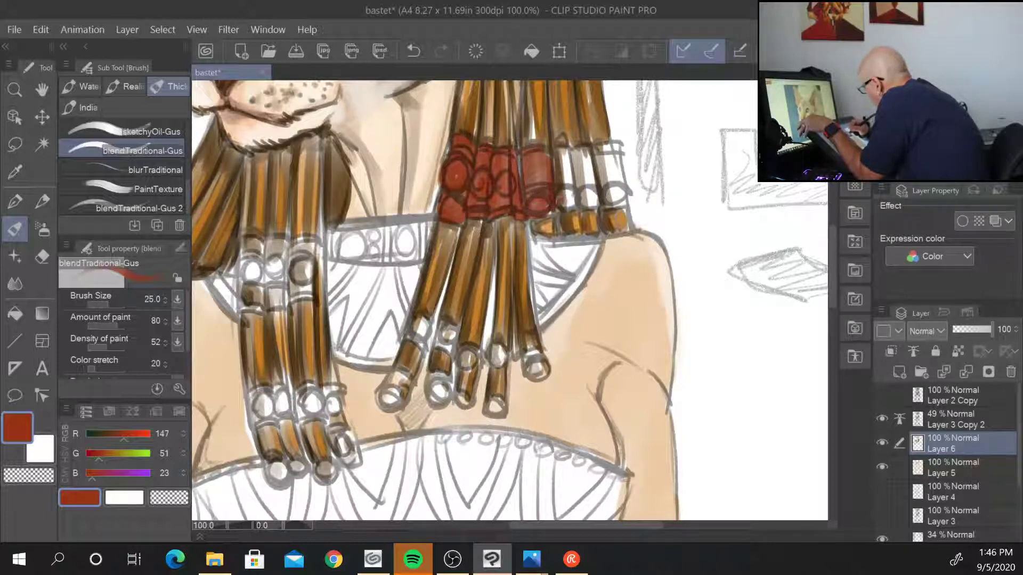
{"action": "left_click_drag", "start_coordinate": [558, 151], "coordinate": [573, 212]}
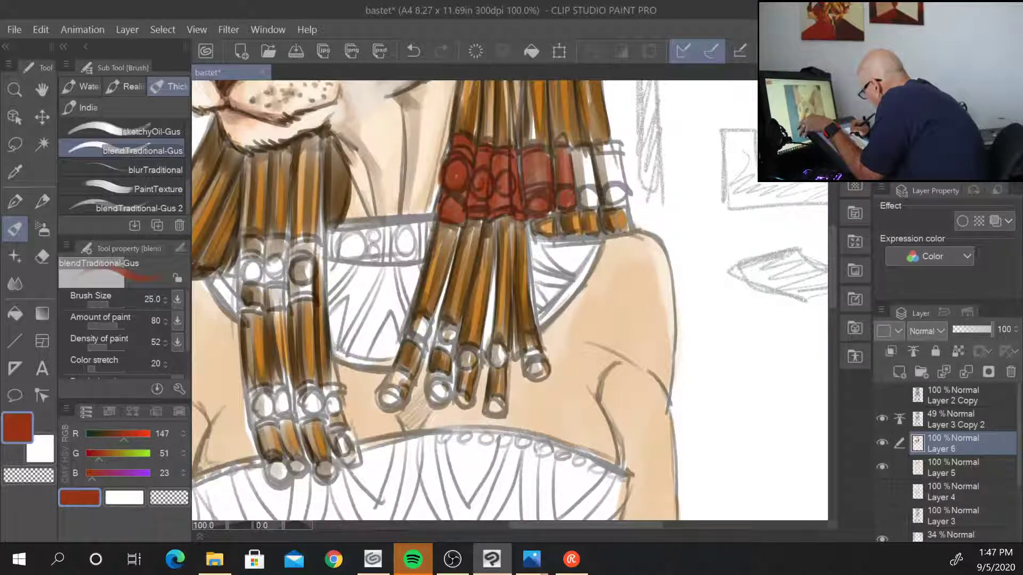
{"action": "mouse_move", "coordinate": [575, 152]}
{"action": "left_mouse_down"}
{"action": "mouse_move", "coordinate": [586, 188]}
{"action": "mouse_move", "coordinate": [595, 175]}
{"action": "mouse_move", "coordinate": [573, 158]}
{"action": "mouse_move", "coordinate": [609, 193]}
{"action": "mouse_move", "coordinate": [596, 146]}
{"action": "mouse_move", "coordinate": [613, 147]}
{"action": "mouse_move", "coordinate": [618, 178]}
{"action": "mouse_move", "coordinate": [618, 207]}
{"action": "left_mouse_up"}
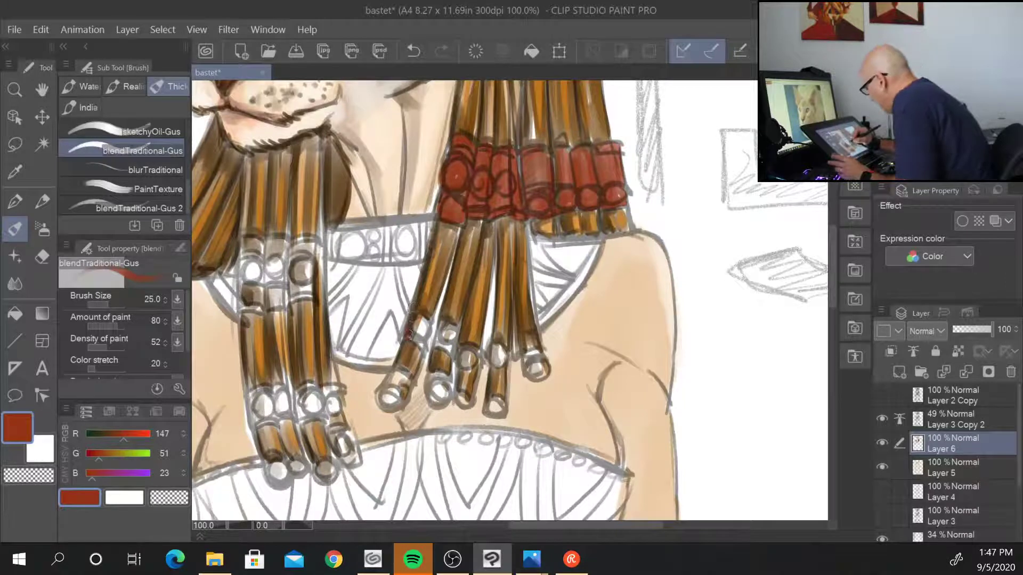
- Paint the small beads and round end beads of the fanned chest braids brick red
{"action": "mouse_move", "coordinate": [413, 319]}
{"action": "left_mouse_down"}
{"action": "mouse_move", "coordinate": [424, 347]}
{"action": "mouse_move", "coordinate": [425, 331]}
{"action": "left_mouse_up"}
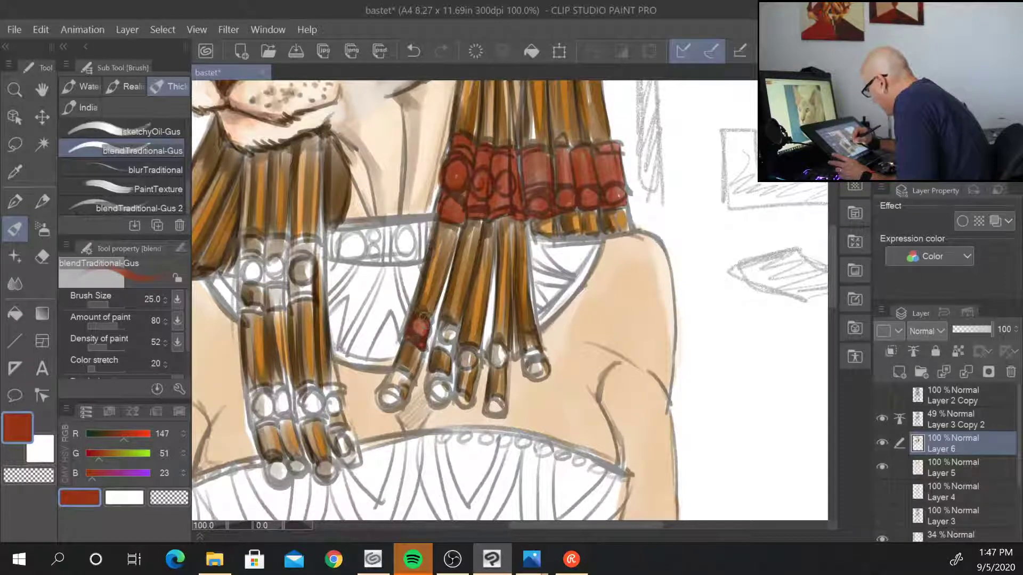
{"action": "mouse_move", "coordinate": [395, 376]}
{"action": "left_mouse_down"}
{"action": "mouse_move", "coordinate": [393, 408]}
{"action": "mouse_move", "coordinate": [402, 393]}
{"action": "left_mouse_up"}
{"action": "mouse_move", "coordinate": [438, 320]}
{"action": "left_mouse_down"}
{"action": "mouse_move", "coordinate": [444, 343]}
{"action": "mouse_move", "coordinate": [453, 327]}
{"action": "mouse_move", "coordinate": [456, 338]}
{"action": "left_mouse_up"}
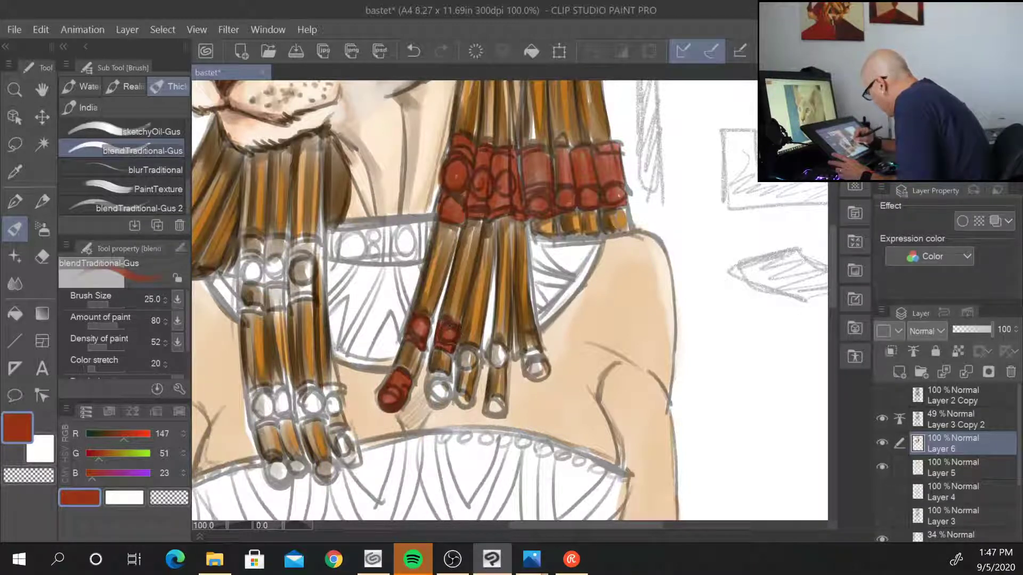
{"action": "mouse_move", "coordinate": [448, 372]}
{"action": "left_mouse_down"}
{"action": "mouse_move", "coordinate": [432, 394]}
{"action": "mouse_move", "coordinate": [442, 404]}
{"action": "mouse_move", "coordinate": [429, 380]}
{"action": "mouse_move", "coordinate": [465, 351]}
{"action": "mouse_move", "coordinate": [473, 360]}
{"action": "mouse_move", "coordinate": [463, 398]}
{"action": "left_mouse_up"}
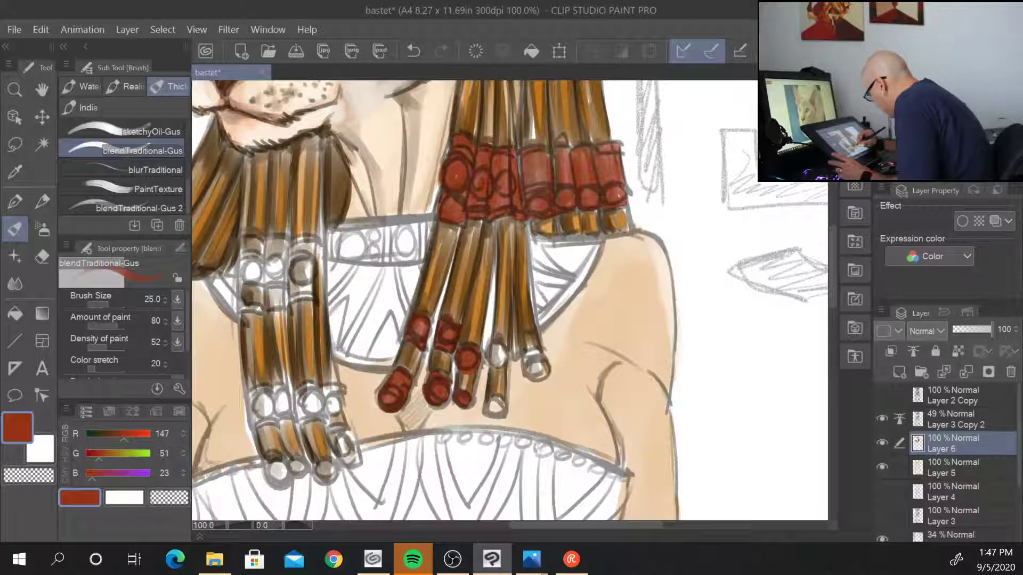
{"action": "left_click_drag", "start_coordinate": [498, 349], "coordinate": [498, 356]}
{"action": "left_click_drag", "start_coordinate": [491, 401], "coordinate": [497, 411]}
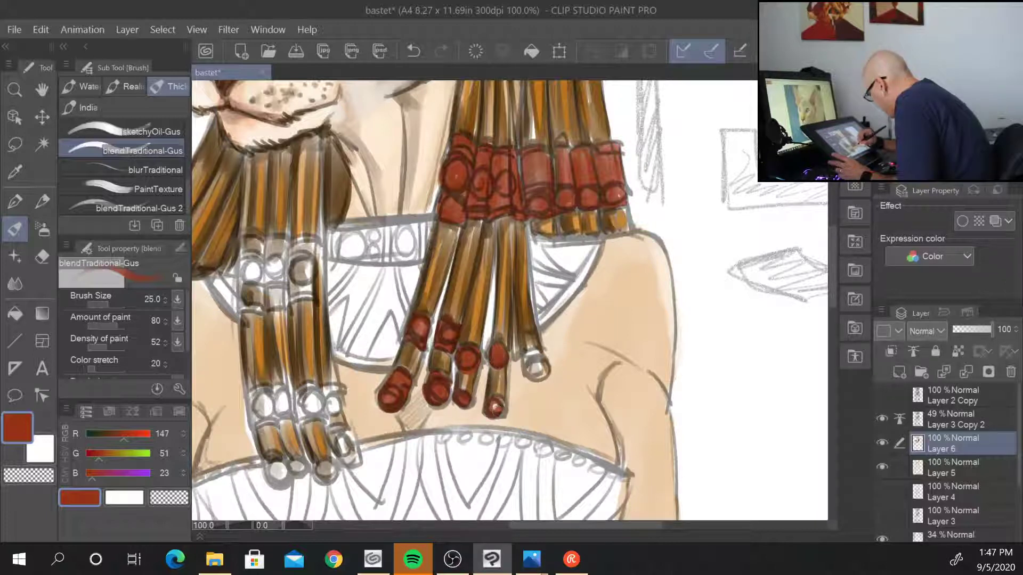
{"action": "mouse_move", "coordinate": [520, 334]}
{"action": "left_mouse_down"}
{"action": "mouse_move", "coordinate": [542, 374]}
{"action": "mouse_move", "coordinate": [540, 365]}
{"action": "mouse_move", "coordinate": [530, 379]}
{"action": "left_mouse_up"}
- Color the upper bead band on the braids below the chin brick red
{"action": "scroll", "coordinate": [568, 336], "scroll_direction": "down", "scroll_amount": 1}
{"action": "scroll", "coordinate": [569, 337], "scroll_direction": "down", "scroll_amount": 2}
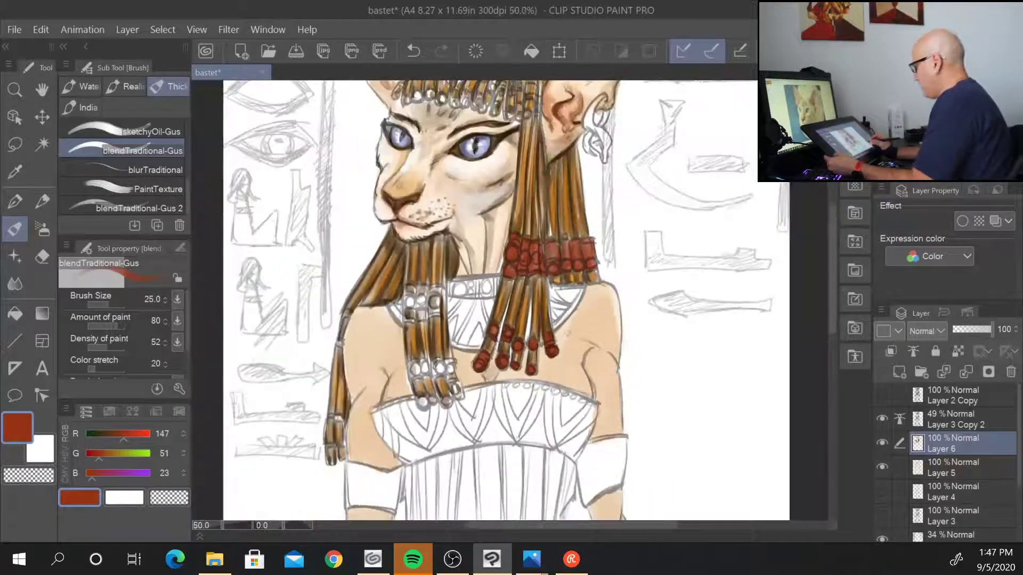
{"action": "scroll", "coordinate": [566, 333], "scroll_direction": "up", "scroll_amount": 2}
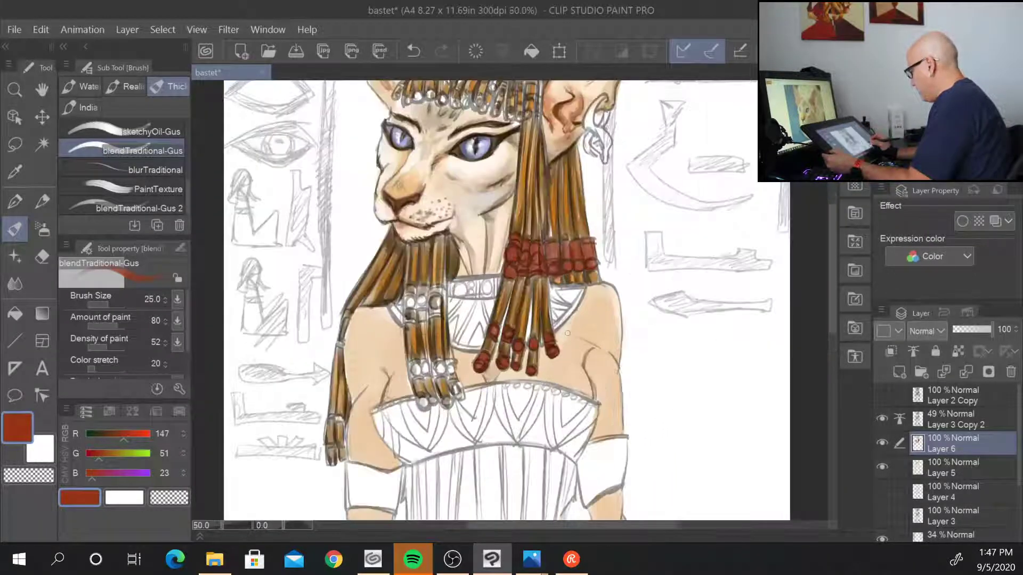
{"action": "mouse_move", "coordinate": [358, 270]}
{"action": "left_mouse_down"}
{"action": "mouse_move", "coordinate": [402, 290]}
{"action": "mouse_move", "coordinate": [353, 296]}
{"action": "mouse_move", "coordinate": [349, 314]}
{"action": "left_mouse_up"}
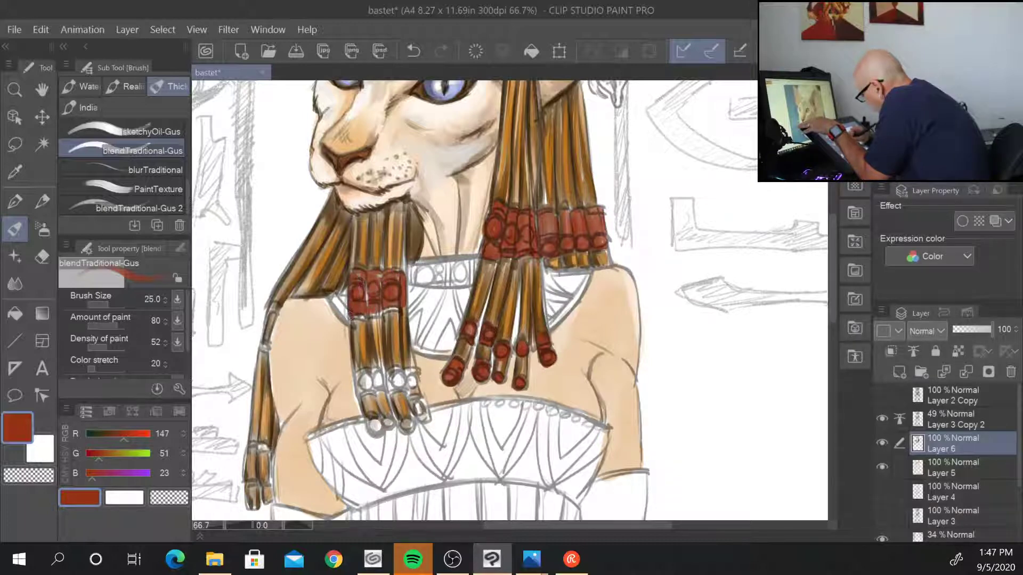
{"action": "mouse_move", "coordinate": [367, 276]}
{"action": "left_mouse_down"}
{"action": "mouse_move", "coordinate": [379, 283]}
{"action": "mouse_move", "coordinate": [366, 300]}
{"action": "mouse_move", "coordinate": [396, 306]}
{"action": "mouse_move", "coordinate": [380, 298]}
{"action": "left_mouse_up"}
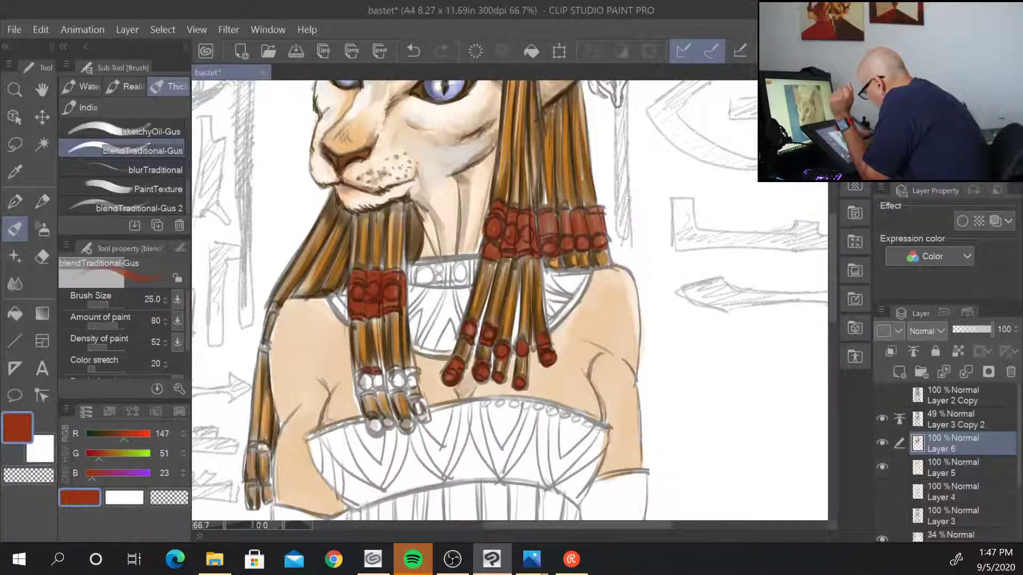
- Paint the lower bead band and end beads of the chin braids and the beads on the arm braid brick red
{"action": "mouse_move", "coordinate": [371, 367]}
{"action": "left_mouse_down"}
{"action": "mouse_move", "coordinate": [402, 373]}
{"action": "mouse_move", "coordinate": [391, 385]}
{"action": "mouse_move", "coordinate": [415, 383]}
{"action": "left_mouse_up"}
{"action": "mouse_move", "coordinate": [375, 379]}
{"action": "left_mouse_down"}
{"action": "mouse_move", "coordinate": [385, 393]}
{"action": "mouse_move", "coordinate": [360, 389]}
{"action": "mouse_move", "coordinate": [377, 430]}
{"action": "mouse_move", "coordinate": [423, 426]}
{"action": "mouse_move", "coordinate": [421, 416]}
{"action": "left_mouse_up"}
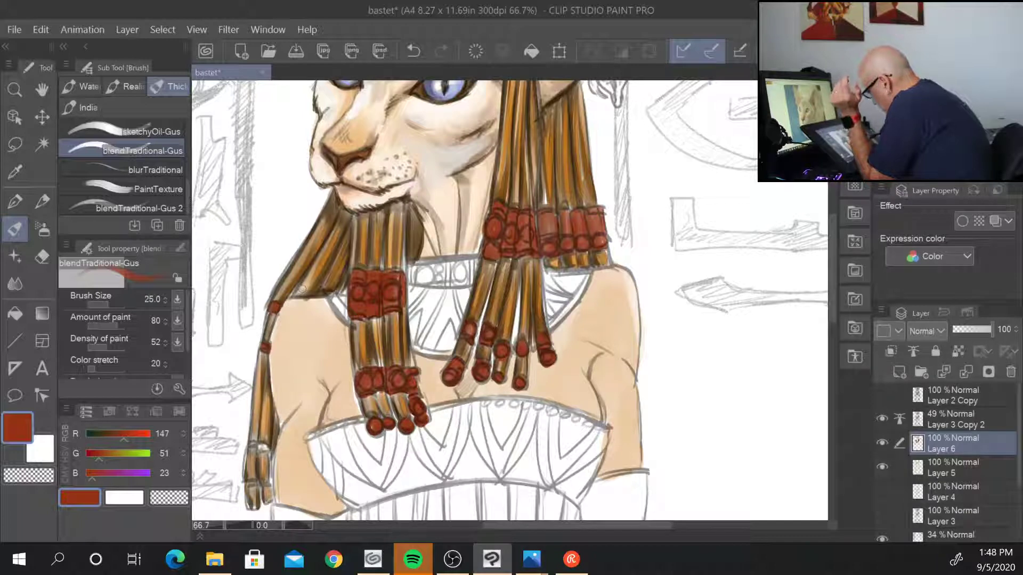
{"action": "left_click_drag", "start_coordinate": [254, 443], "coordinate": [266, 450]}
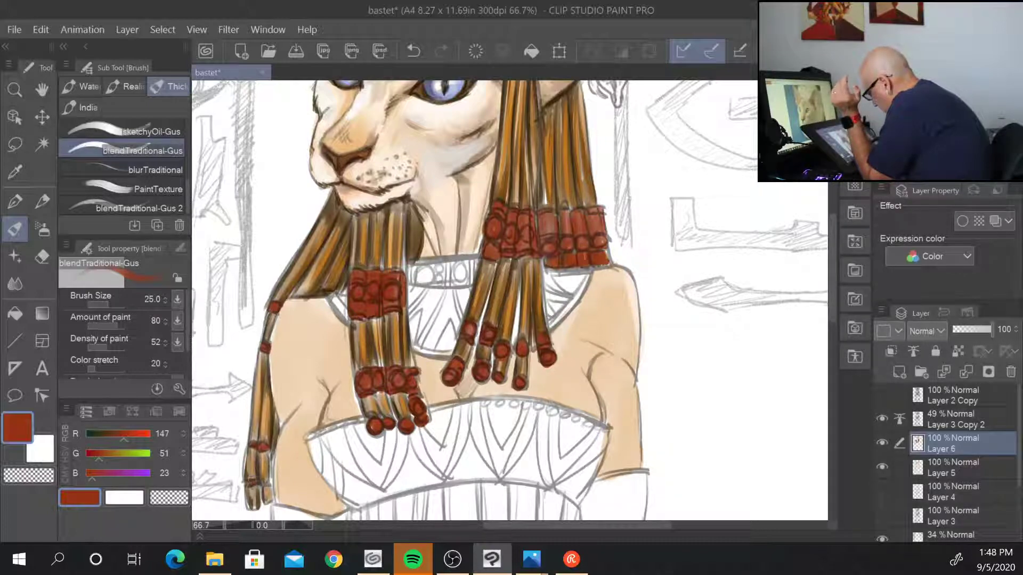
{"action": "left_click_drag", "start_coordinate": [638, 85], "coordinate": [556, 323]}
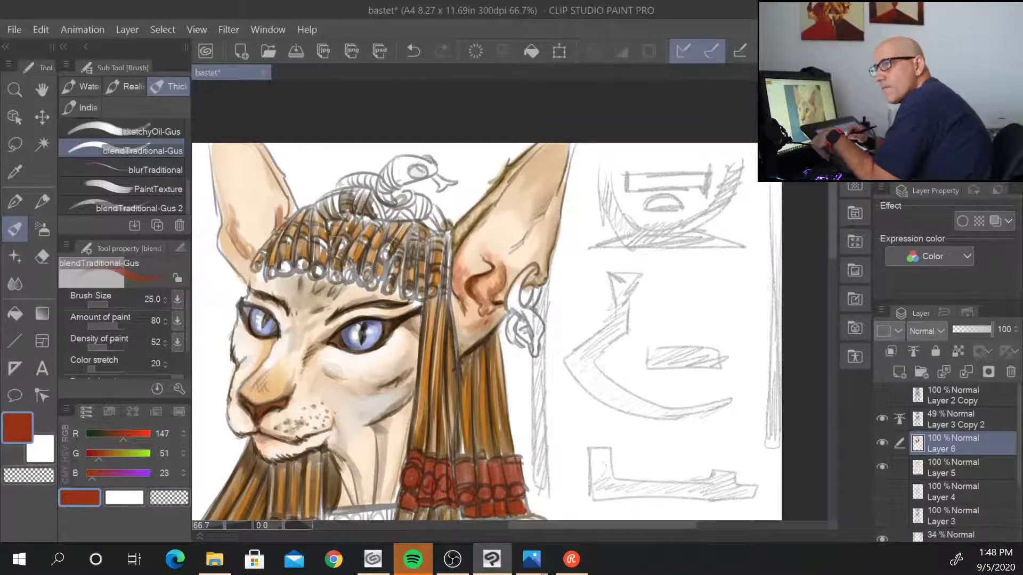
- Paint the bands and round end beads of the forehead fringe brick red, from the far ear to the middle
{"action": "scroll", "coordinate": [370, 207], "scroll_direction": "up", "scroll_amount": 1}
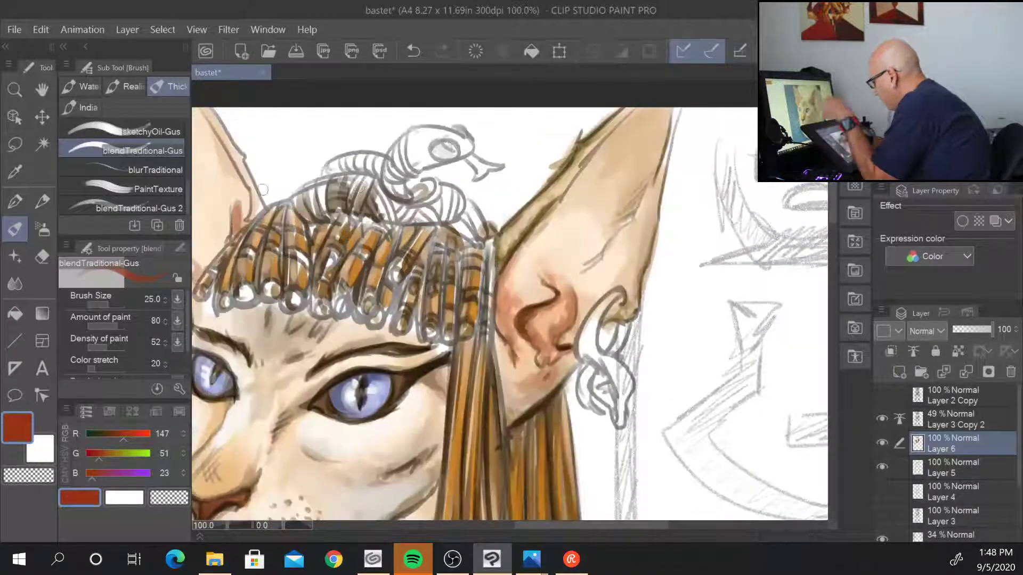
{"action": "left_click_drag", "start_coordinate": [256, 250], "coordinate": [254, 257]}
{"action": "mouse_move", "coordinate": [248, 290]}
{"action": "left_mouse_down"}
{"action": "mouse_move", "coordinate": [223, 303]}
{"action": "mouse_move", "coordinate": [202, 294]}
{"action": "left_mouse_up"}
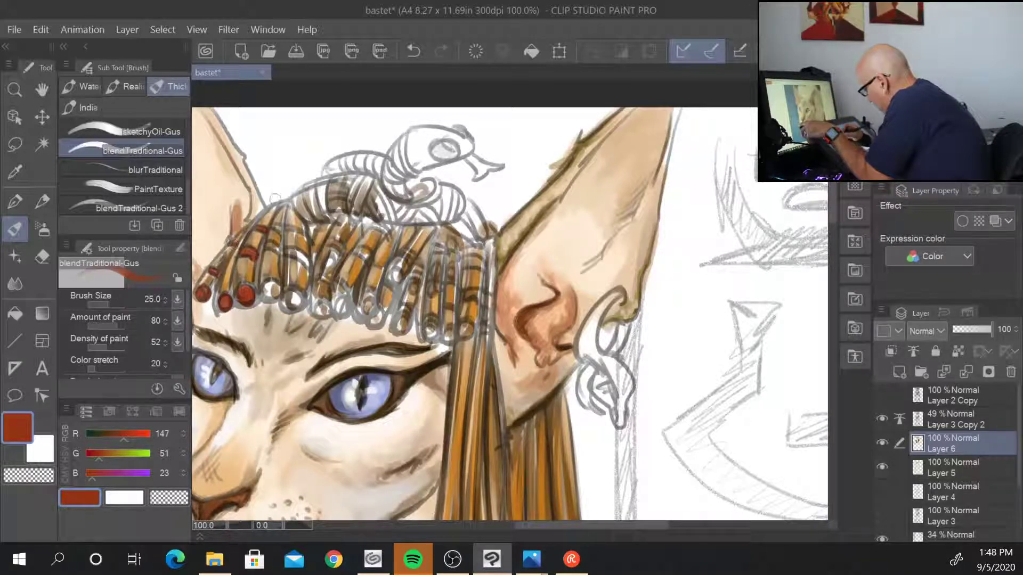
{"action": "left_click_drag", "start_coordinate": [267, 284], "coordinate": [269, 287]}
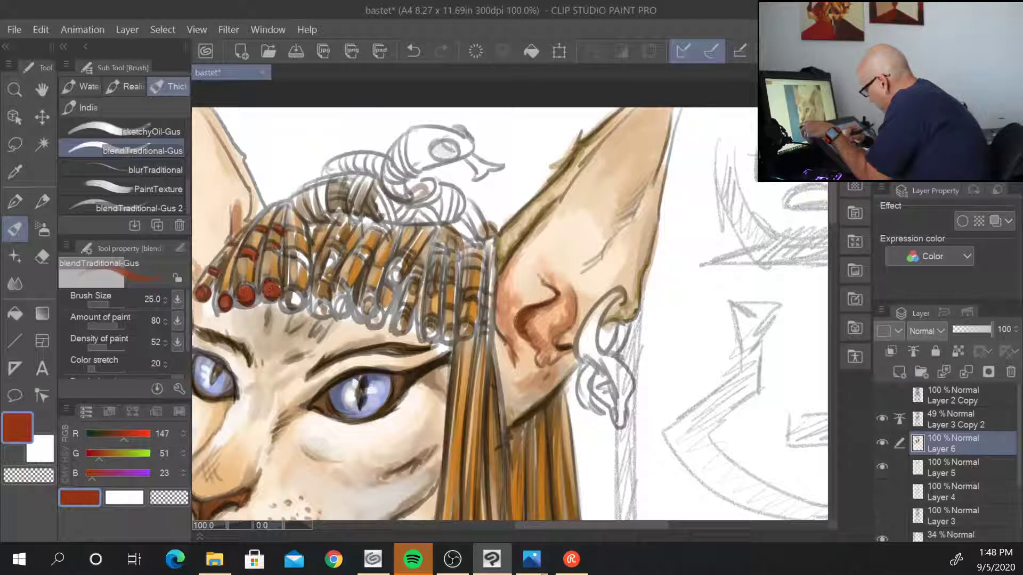
{"action": "left_click_drag", "start_coordinate": [285, 251], "coordinate": [309, 265]}
{"action": "left_click_drag", "start_coordinate": [286, 298], "coordinate": [296, 303]}
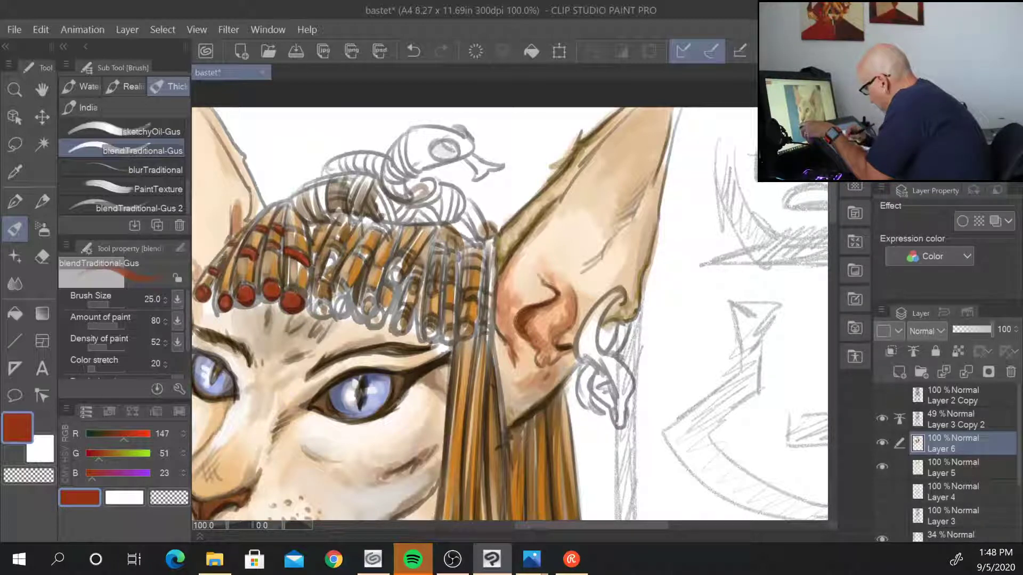
{"action": "mouse_move", "coordinate": [287, 225]}
{"action": "left_mouse_down"}
{"action": "mouse_move", "coordinate": [314, 228]}
{"action": "mouse_move", "coordinate": [328, 244]}
{"action": "mouse_move", "coordinate": [319, 313]}
{"action": "mouse_move", "coordinate": [337, 289]}
{"action": "mouse_move", "coordinate": [343, 307]}
{"action": "mouse_move", "coordinate": [372, 304]}
{"action": "mouse_move", "coordinate": [362, 319]}
{"action": "mouse_move", "coordinate": [354, 306]}
{"action": "mouse_move", "coordinate": [368, 312]}
{"action": "left_mouse_up"}
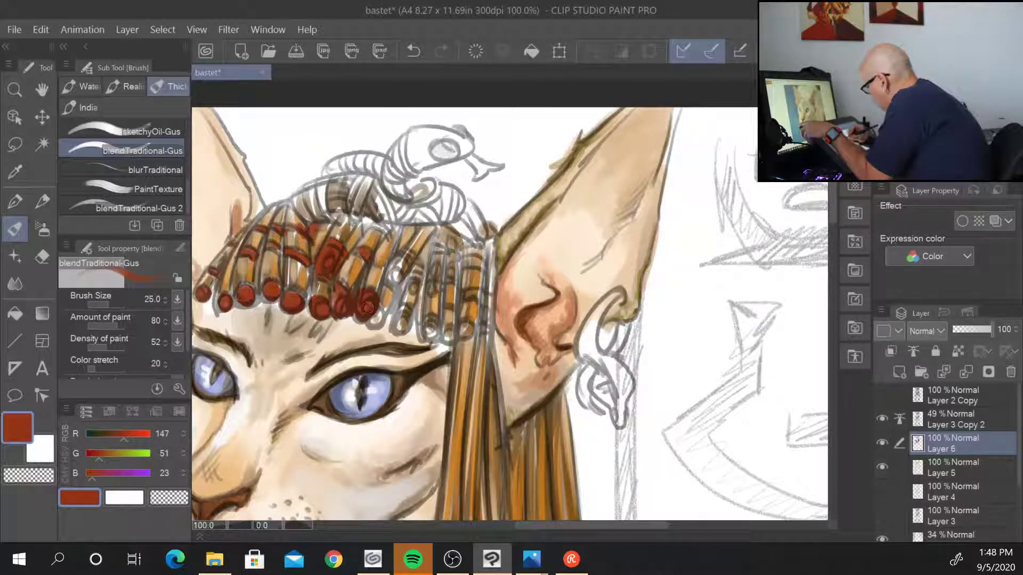
- Color the remaining fringe beads brick red, from the middle of the forehead to the near ear
{"action": "left_click_drag", "start_coordinate": [399, 255], "coordinate": [375, 323]}
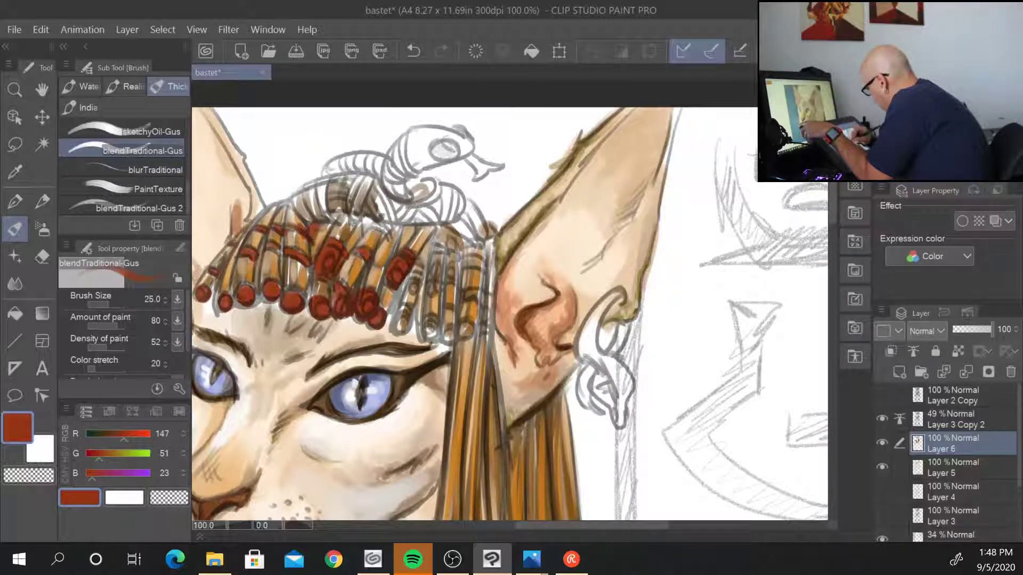
{"action": "mouse_move", "coordinate": [398, 326]}
{"action": "left_mouse_down"}
{"action": "mouse_move", "coordinate": [410, 267]}
{"action": "mouse_move", "coordinate": [418, 314]}
{"action": "mouse_move", "coordinate": [432, 247]}
{"action": "mouse_move", "coordinate": [437, 304]}
{"action": "left_mouse_up"}
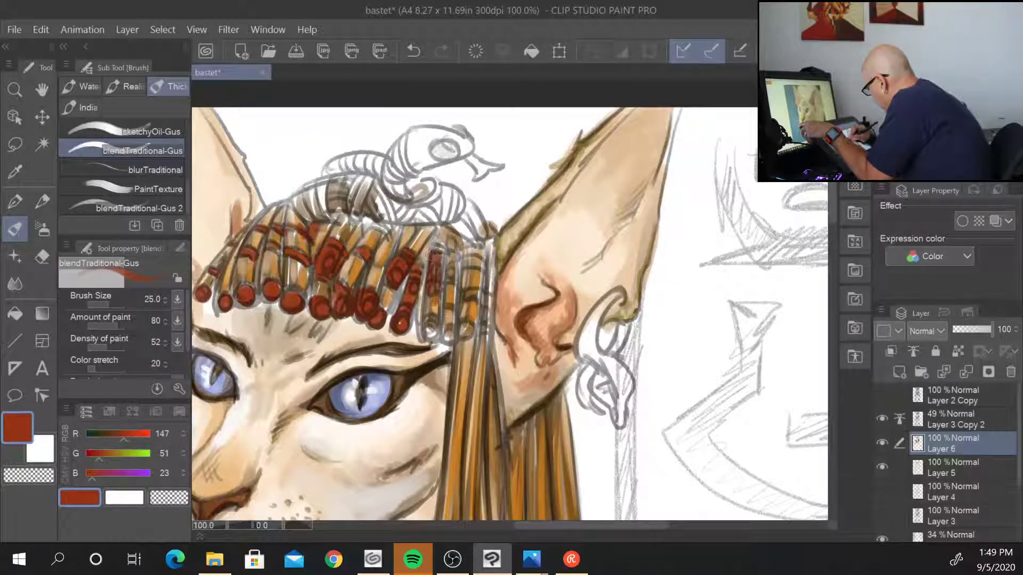
{"action": "mouse_move", "coordinate": [435, 269]}
{"action": "left_mouse_down"}
{"action": "mouse_move", "coordinate": [431, 329]}
{"action": "mouse_move", "coordinate": [446, 309]}
{"action": "mouse_move", "coordinate": [449, 342]}
{"action": "left_mouse_up"}
{"action": "left_click_drag", "start_coordinate": [453, 257], "coordinate": [451, 280]}
{"action": "mouse_move", "coordinate": [452, 237]}
{"action": "left_mouse_down"}
{"action": "mouse_move", "coordinate": [451, 283]}
{"action": "mouse_move", "coordinate": [471, 271]}
{"action": "mouse_move", "coordinate": [477, 305]}
{"action": "mouse_move", "coordinate": [465, 338]}
{"action": "mouse_move", "coordinate": [461, 326]}
{"action": "left_mouse_up"}
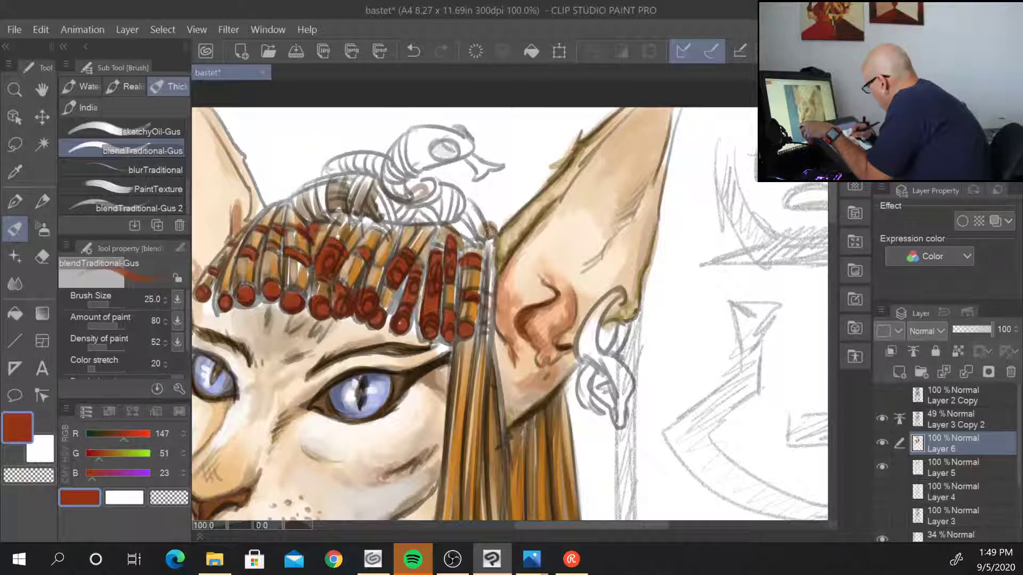
{"action": "left_click_drag", "start_coordinate": [485, 291], "coordinate": [485, 308]}
{"action": "left_click_drag", "start_coordinate": [490, 258], "coordinate": [487, 274]}
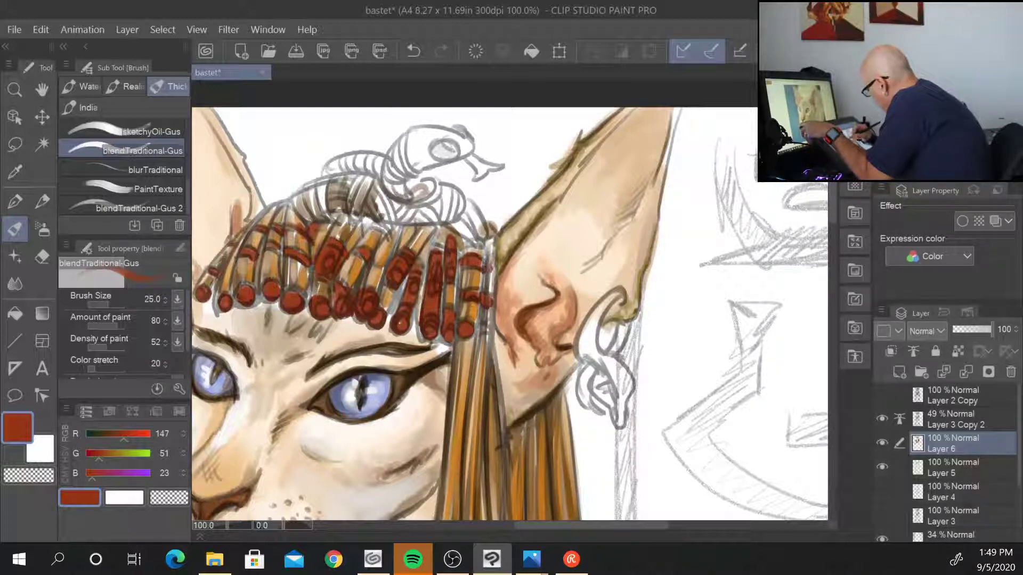
{"action": "mouse_move", "coordinate": [490, 237]}
{"action": "left_mouse_down"}
{"action": "mouse_move", "coordinate": [486, 336]}
{"action": "mouse_move", "coordinate": [485, 262]}
{"action": "left_mouse_up"}
{"action": "left_click_drag", "start_coordinate": [484, 320], "coordinate": [483, 331]}
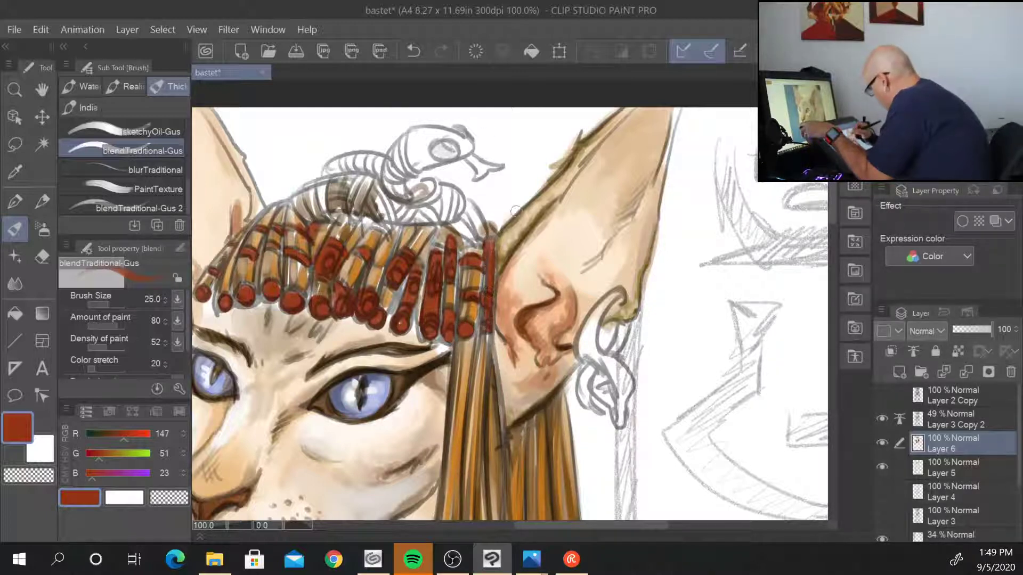
- Shade the beads in the middle of the forehead fringe with dark brown (RGB 57, 17, 5) at brush size 12
{"action": "scroll", "coordinate": [516, 211], "scroll_direction": "down", "scroll_amount": 3}
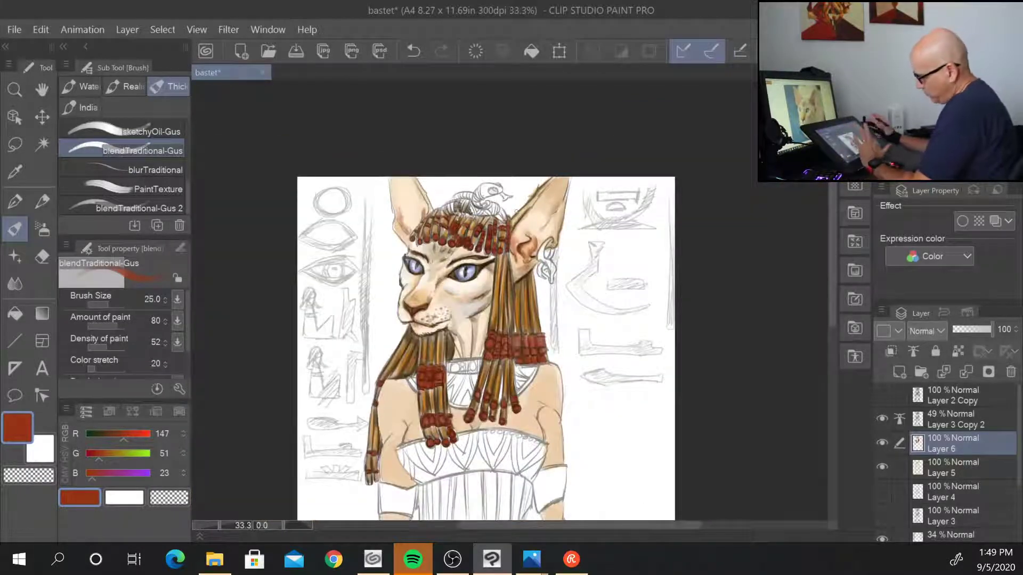
{"action": "scroll", "coordinate": [515, 210], "scroll_direction": "up", "scroll_amount": 3}
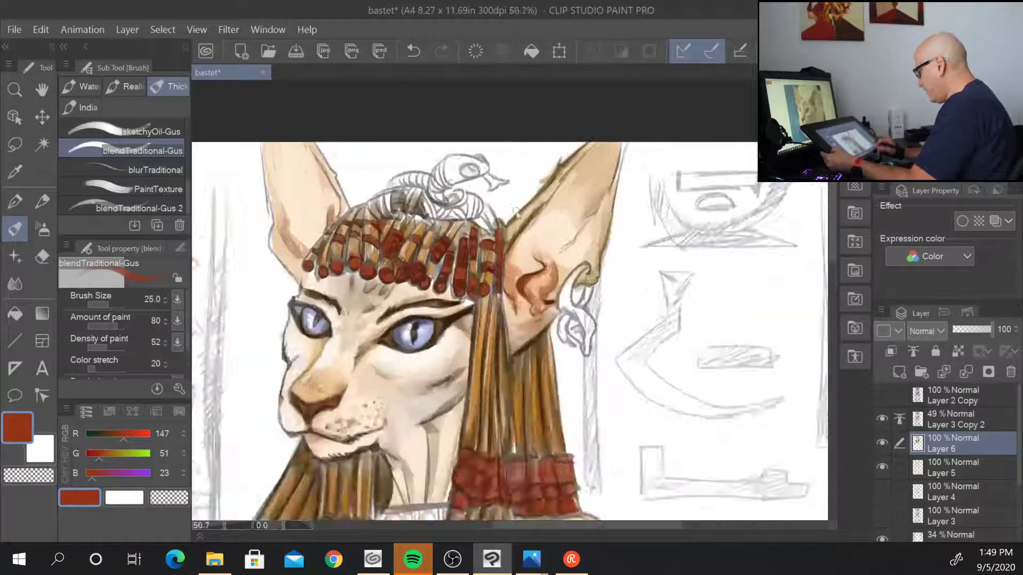
{"action": "key", "text": "["}
{"action": "left_click", "coordinate": [401, 265], "text": "alt"}
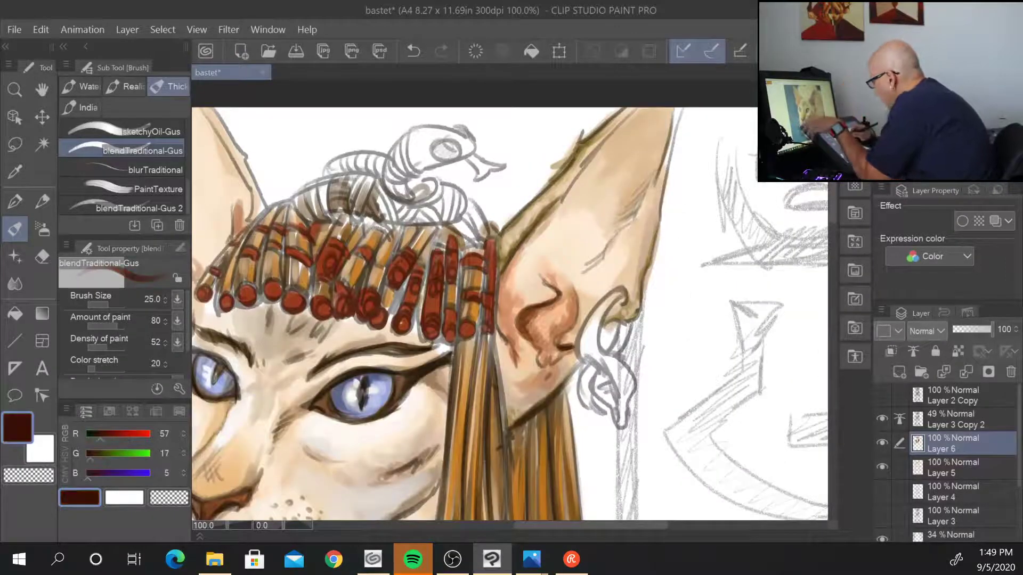
{"action": "key", "text": "["}
{"action": "key", "text": "["}
{"action": "key", "text": "["}
{"action": "mouse_move", "coordinate": [403, 258]}
{"action": "left_mouse_down"}
{"action": "mouse_move", "coordinate": [389, 270]}
{"action": "mouse_move", "coordinate": [391, 284]}
{"action": "mouse_move", "coordinate": [402, 257]}
{"action": "mouse_move", "coordinate": [406, 300]}
{"action": "mouse_move", "coordinate": [393, 335]}
{"action": "left_mouse_up"}
{"action": "mouse_move", "coordinate": [371, 291]}
{"action": "left_mouse_down"}
{"action": "mouse_move", "coordinate": [357, 323]}
{"action": "mouse_move", "coordinate": [373, 328]}
{"action": "mouse_move", "coordinate": [338, 318]}
{"action": "mouse_move", "coordinate": [335, 298]}
{"action": "mouse_move", "coordinate": [333, 312]}
{"action": "left_mouse_up"}
{"action": "left_click_drag", "start_coordinate": [362, 254], "coordinate": [354, 263]}
{"action": "left_click_drag", "start_coordinate": [355, 244], "coordinate": [357, 262]}
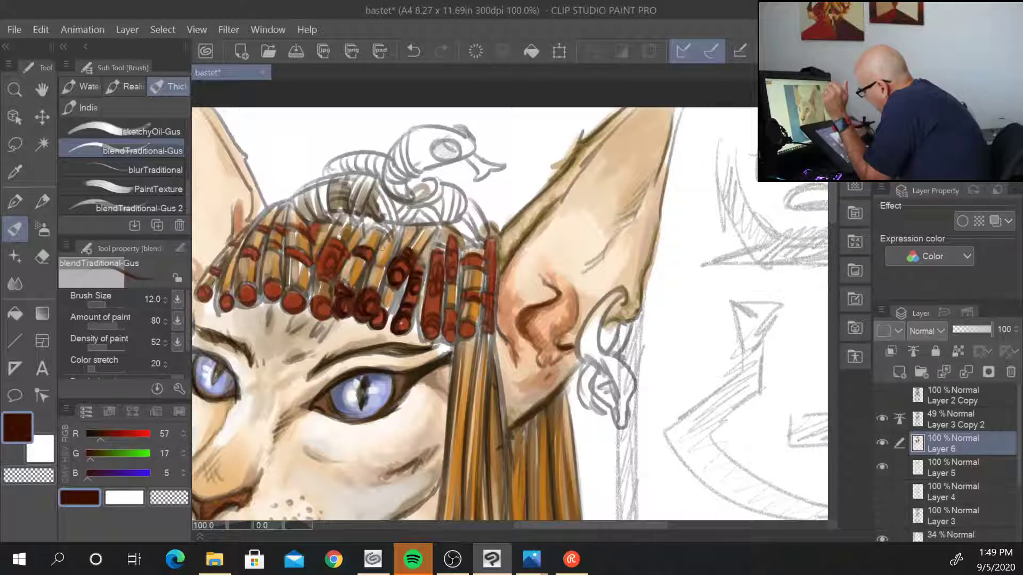
- Add dark brown shadows and outlines to the fringe beads from the middle of the forehead toward the far ear
{"action": "mouse_move", "coordinate": [335, 243]}
{"action": "left_mouse_down"}
{"action": "mouse_move", "coordinate": [312, 314]}
{"action": "mouse_move", "coordinate": [301, 293]}
{"action": "mouse_move", "coordinate": [302, 314]}
{"action": "left_mouse_up"}
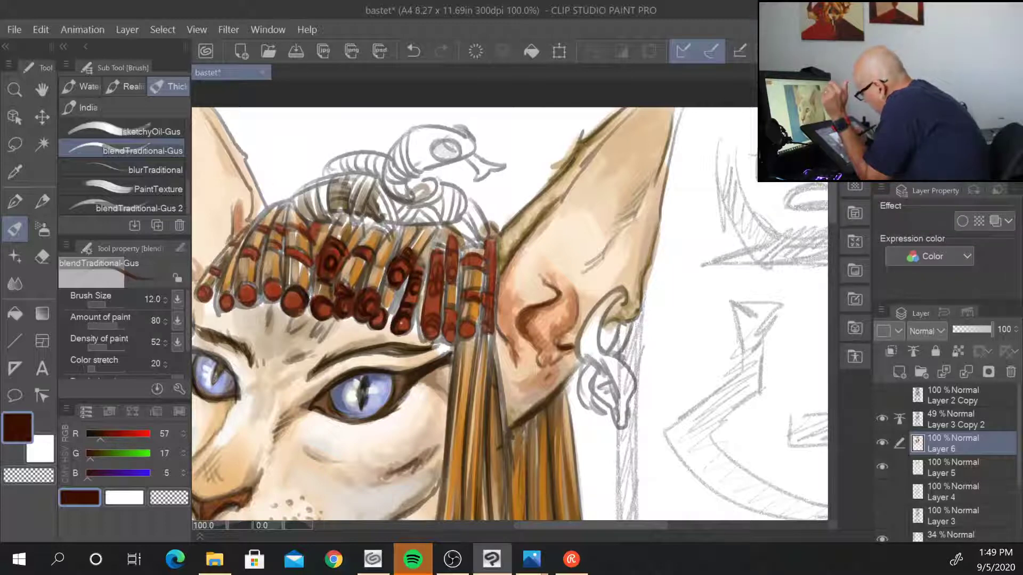
{"action": "left_click_drag", "start_coordinate": [278, 279], "coordinate": [269, 304]}
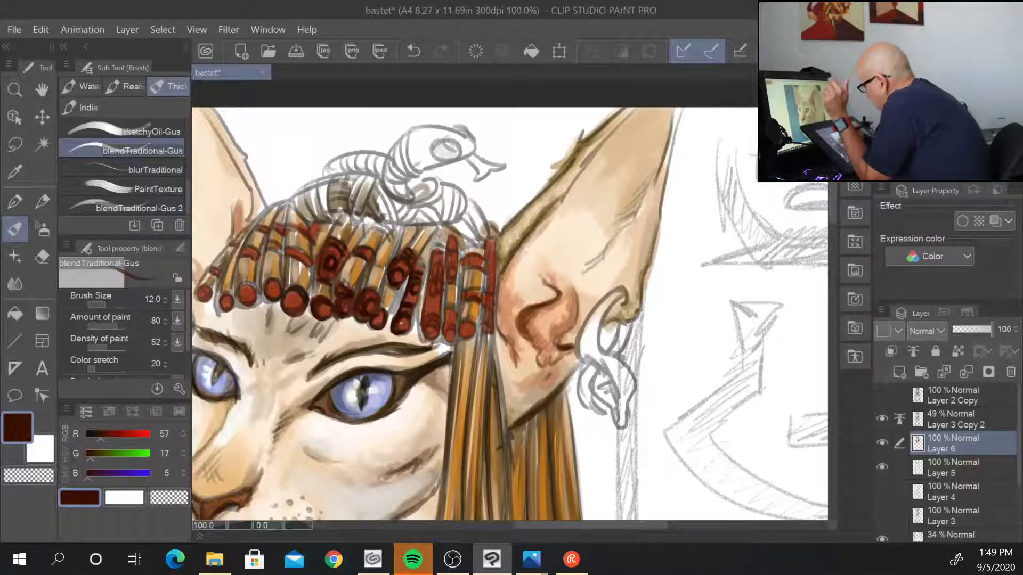
{"action": "left_click_drag", "start_coordinate": [278, 247], "coordinate": [270, 249]}
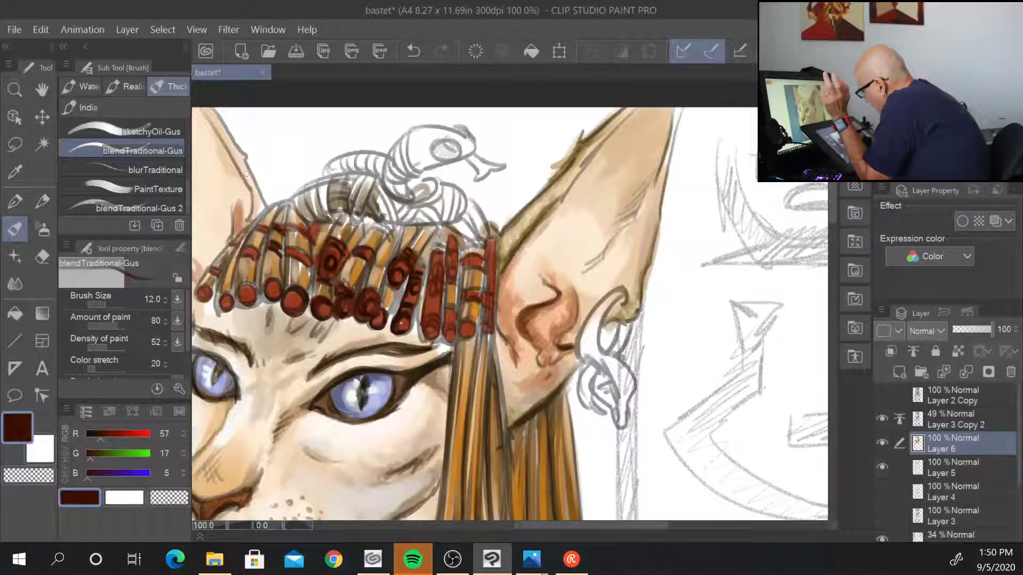
{"action": "left_click_drag", "start_coordinate": [250, 246], "coordinate": [242, 255]}
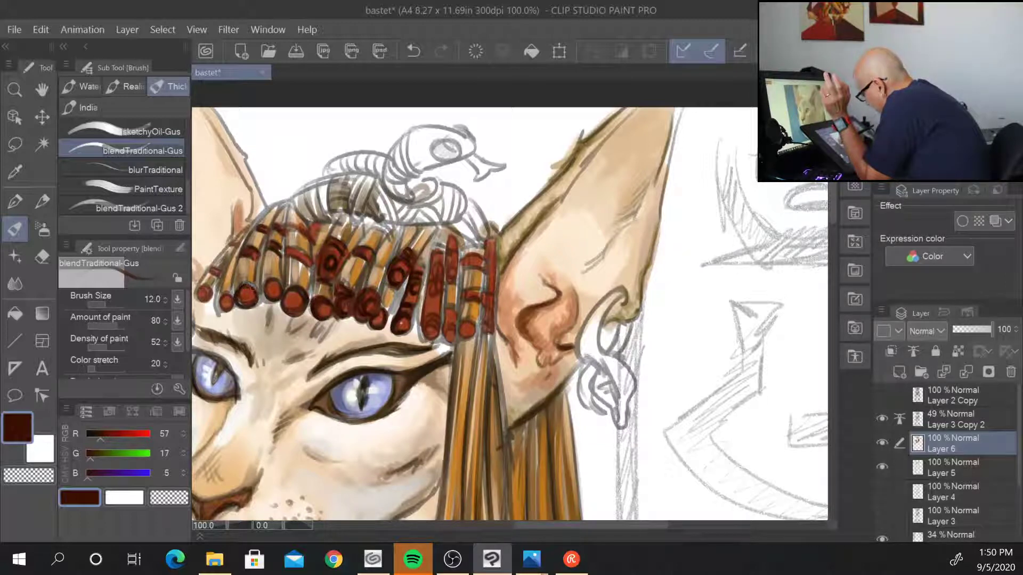
{"action": "mouse_move", "coordinate": [221, 307]}
{"action": "left_mouse_down"}
{"action": "mouse_move", "coordinate": [235, 306]}
{"action": "mouse_move", "coordinate": [220, 310]}
{"action": "left_mouse_up"}
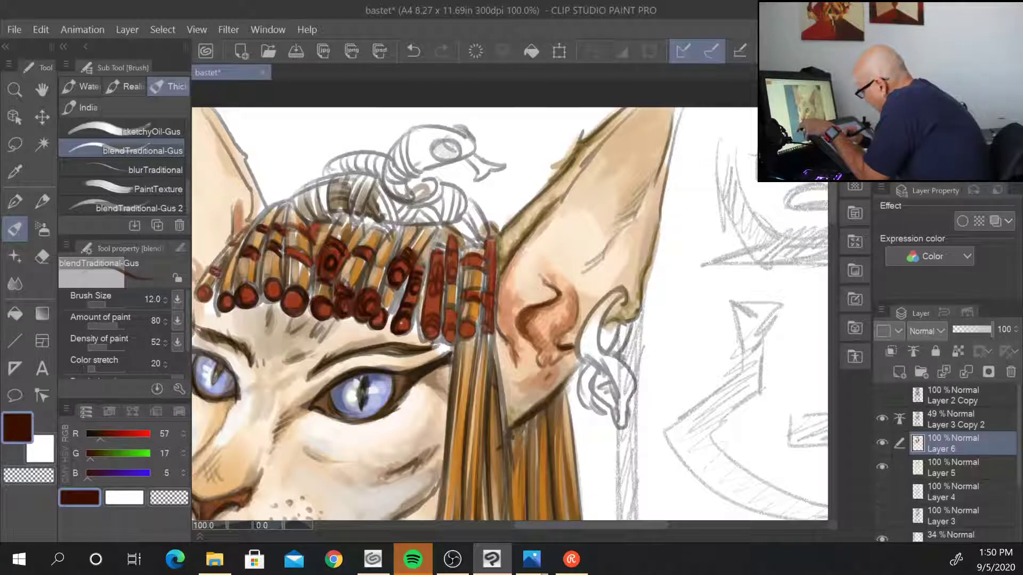
{"action": "left_click_drag", "start_coordinate": [212, 269], "coordinate": [220, 283]}
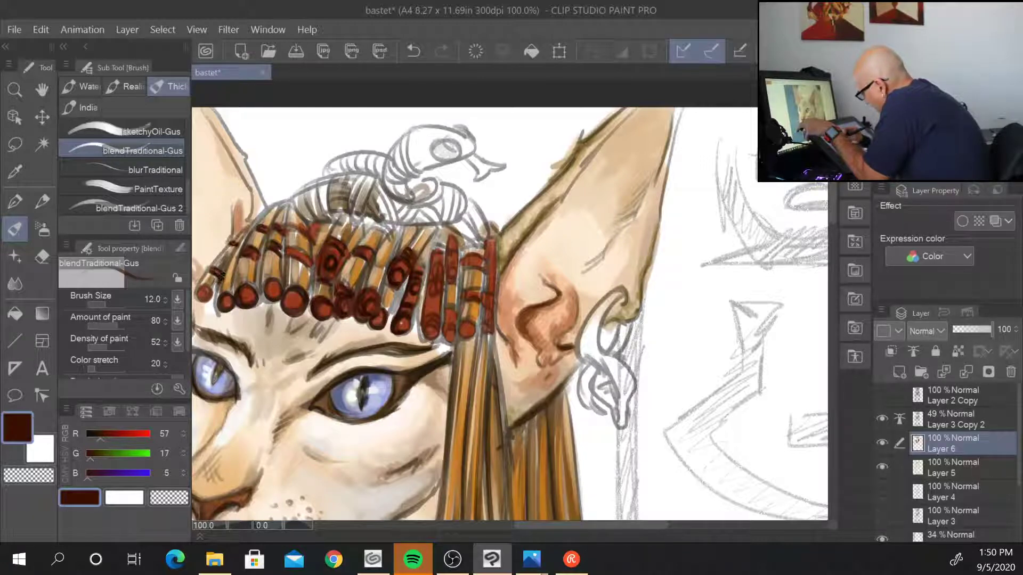
{"action": "left_click_drag", "start_coordinate": [230, 244], "coordinate": [249, 227]}
{"action": "left_click_drag", "start_coordinate": [201, 288], "coordinate": [203, 300]}
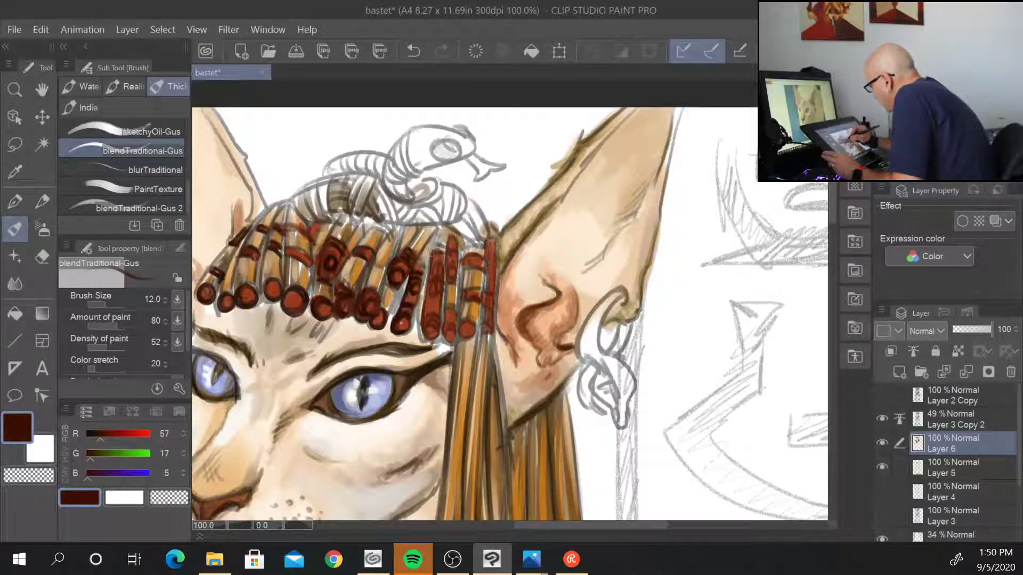
- Shade the bead columns and end beads of the fringe beside the near ear with dark brown
{"action": "mouse_move", "coordinate": [431, 251]}
{"action": "left_mouse_down"}
{"action": "mouse_move", "coordinate": [431, 276]}
{"action": "mouse_move", "coordinate": [445, 280]}
{"action": "mouse_move", "coordinate": [435, 292]}
{"action": "mouse_move", "coordinate": [431, 282]}
{"action": "mouse_move", "coordinate": [426, 339]}
{"action": "left_mouse_up"}
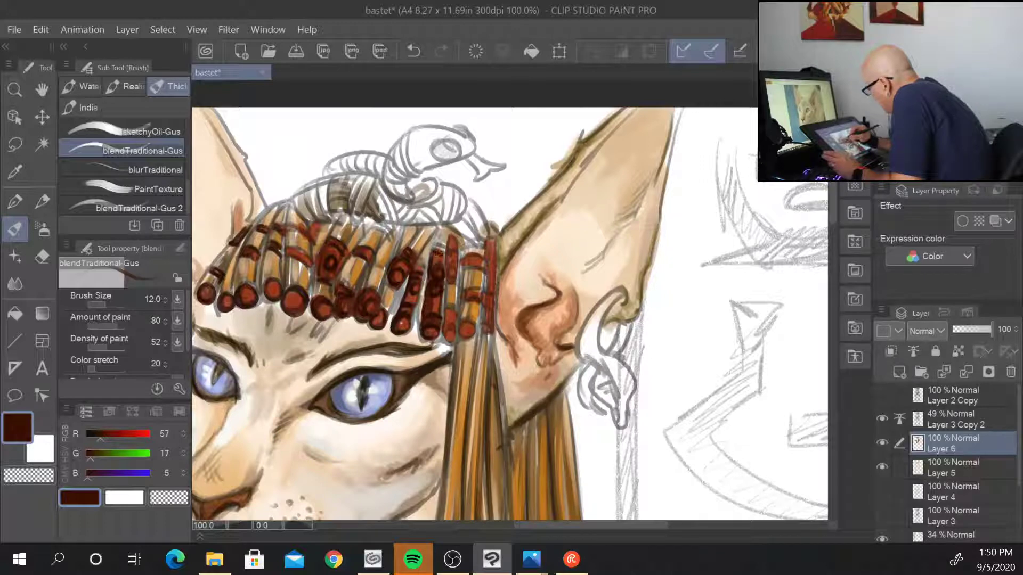
{"action": "left_click_drag", "start_coordinate": [434, 243], "coordinate": [443, 253]}
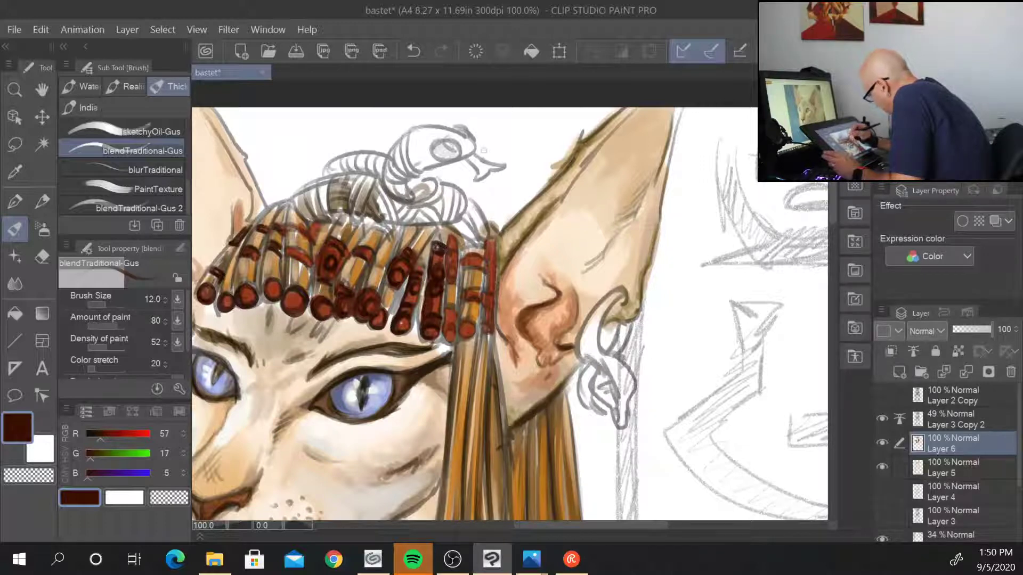
{"action": "mouse_move", "coordinate": [449, 243]}
{"action": "left_mouse_down"}
{"action": "mouse_move", "coordinate": [447, 332]}
{"action": "mouse_move", "coordinate": [436, 269]}
{"action": "mouse_move", "coordinate": [446, 341]}
{"action": "left_mouse_up"}
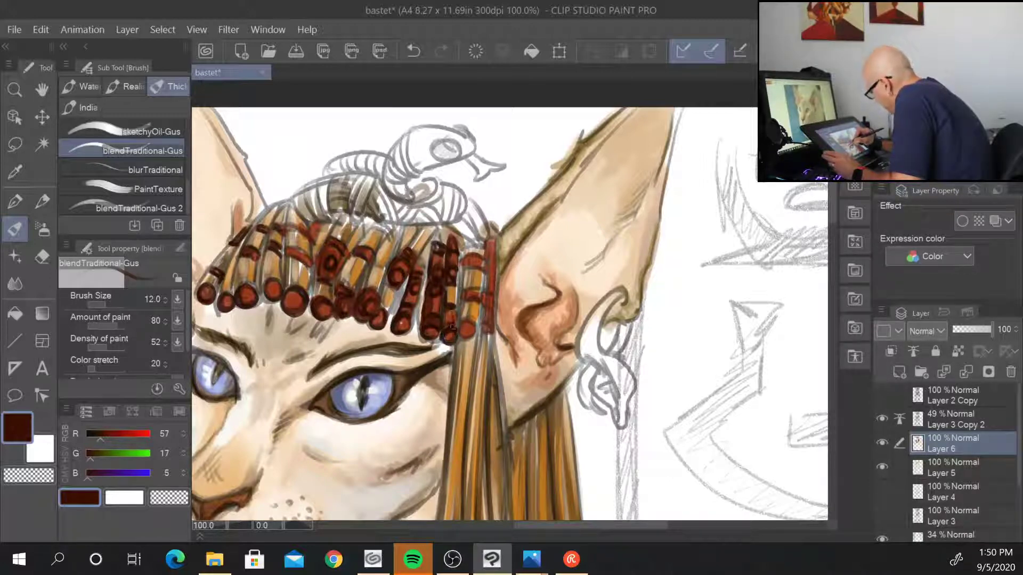
{"action": "mouse_move", "coordinate": [478, 299]}
{"action": "left_mouse_down"}
{"action": "mouse_move", "coordinate": [459, 302]}
{"action": "mouse_move", "coordinate": [460, 335]}
{"action": "left_mouse_up"}
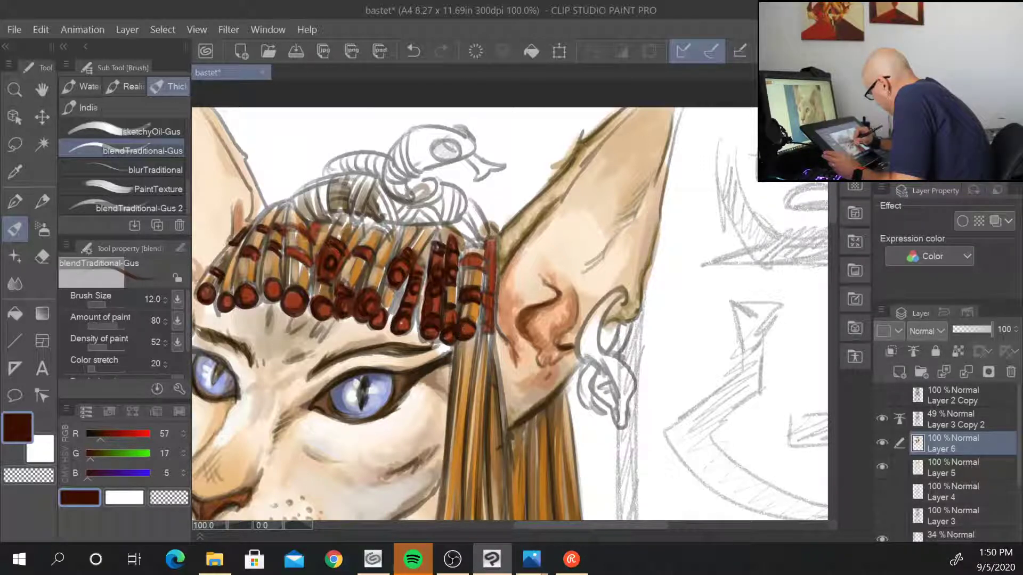
{"action": "left_click_drag", "start_coordinate": [462, 256], "coordinate": [487, 278]}
{"action": "left_click_drag", "start_coordinate": [490, 240], "coordinate": [487, 337]}
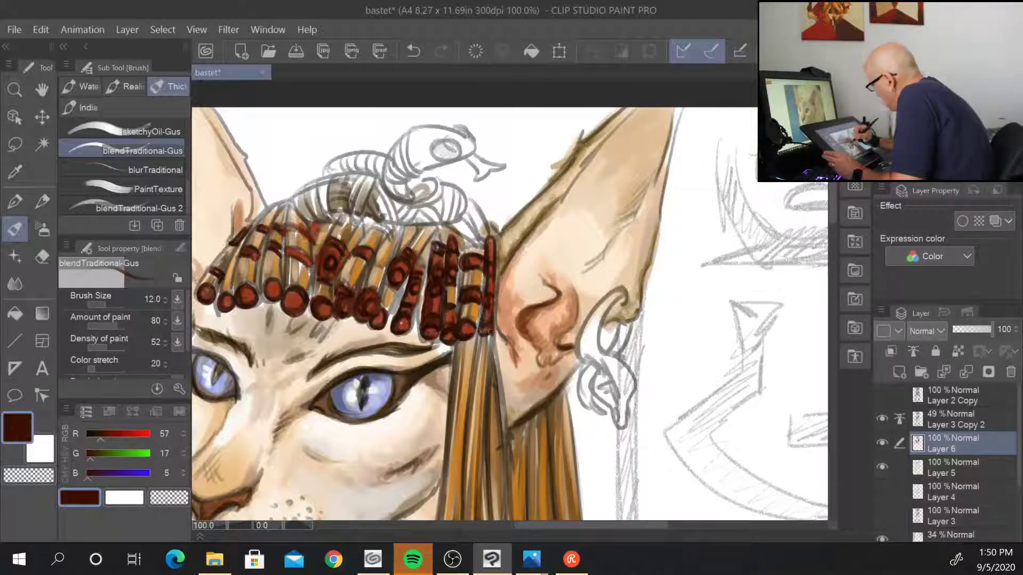
- Outline and shade the column of the shoulder bead band closest to the neck with dark brown
{"action": "key", "text": "ctrl+minus"}
{"action": "left_click_drag", "start_coordinate": [647, 450], "coordinate": [629, 185]}
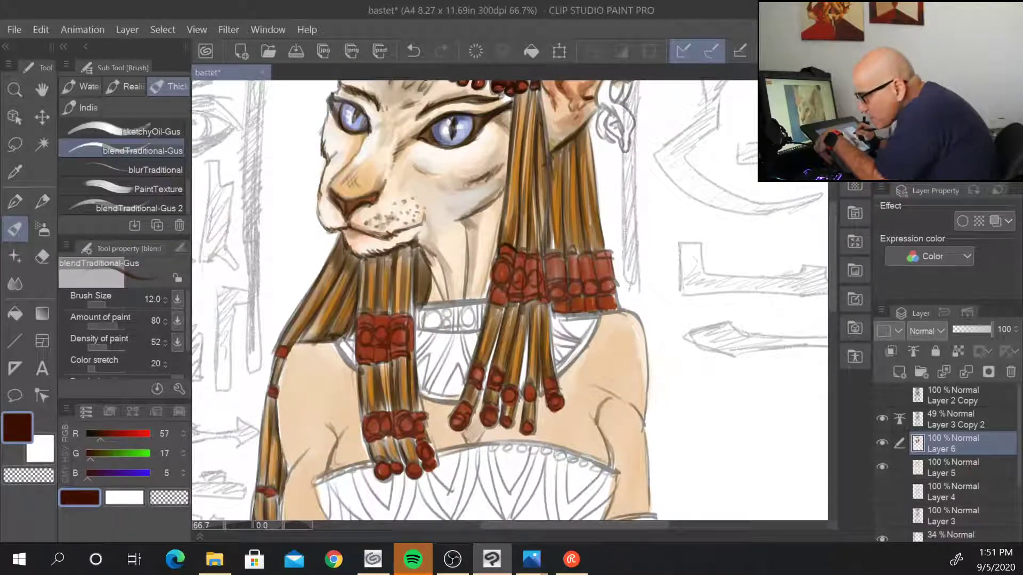
{"action": "key", "text": "ctrl+plus"}
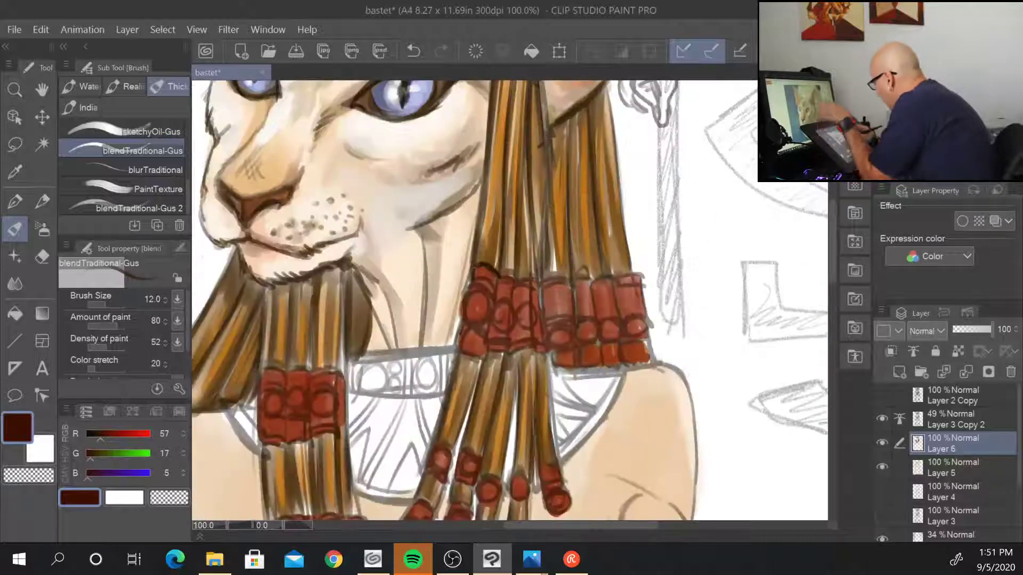
{"action": "mouse_move", "coordinate": [478, 269]}
{"action": "left_mouse_down"}
{"action": "mouse_move", "coordinate": [474, 285]}
{"action": "mouse_move", "coordinate": [487, 295]}
{"action": "mouse_move", "coordinate": [462, 311]}
{"action": "mouse_move", "coordinate": [478, 320]}
{"action": "mouse_move", "coordinate": [486, 304]}
{"action": "mouse_move", "coordinate": [454, 357]}
{"action": "mouse_move", "coordinate": [466, 342]}
{"action": "mouse_move", "coordinate": [482, 357]}
{"action": "left_mouse_up"}
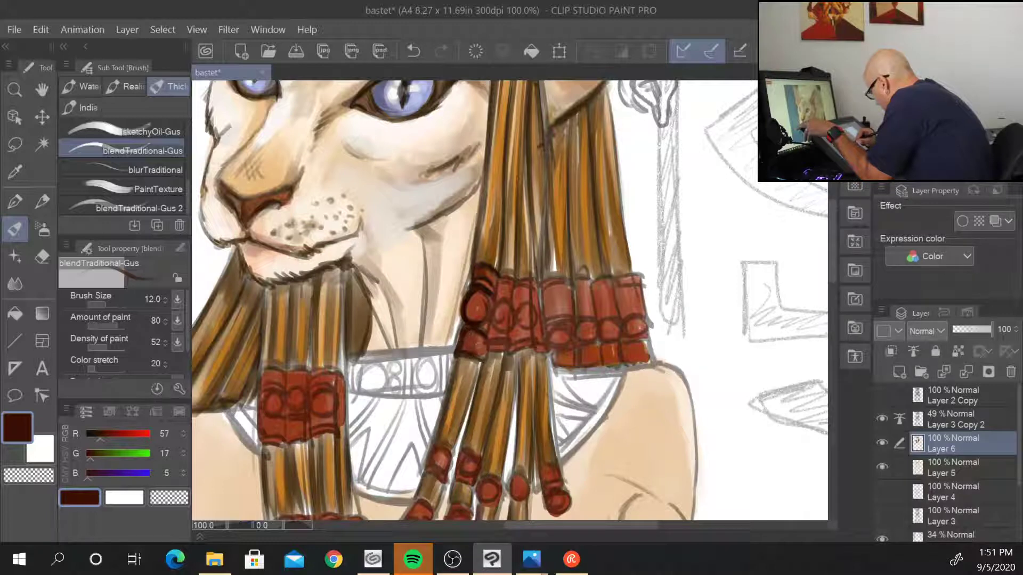
- Shade the small beads and round end beads of the fanned chest braids with dark brown
{"action": "mouse_move", "coordinate": [434, 447]}
{"action": "left_mouse_down"}
{"action": "mouse_move", "coordinate": [448, 446]}
{"action": "mouse_move", "coordinate": [439, 447]}
{"action": "mouse_move", "coordinate": [447, 456]}
{"action": "mouse_move", "coordinate": [425, 466]}
{"action": "mouse_move", "coordinate": [445, 483]}
{"action": "mouse_move", "coordinate": [489, 287]}
{"action": "mouse_move", "coordinate": [445, 339]}
{"action": "mouse_move", "coordinate": [465, 347]}
{"action": "mouse_move", "coordinate": [444, 353]}
{"action": "mouse_move", "coordinate": [465, 356]}
{"action": "left_mouse_up"}
{"action": "left_click_drag", "start_coordinate": [452, 336], "coordinate": [452, 344]}
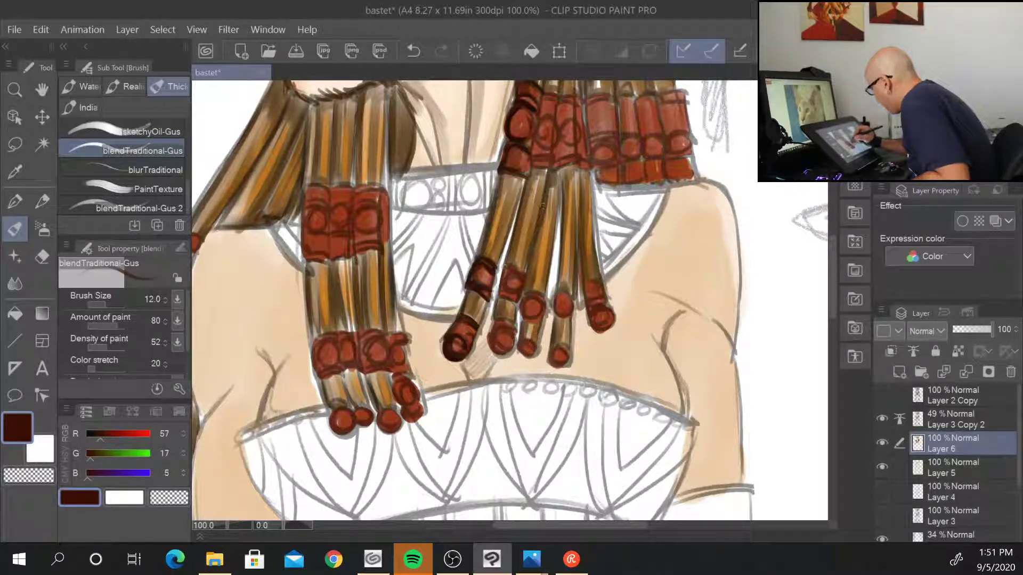
{"action": "mouse_move", "coordinate": [507, 274]}
{"action": "left_mouse_down"}
{"action": "mouse_move", "coordinate": [494, 327]}
{"action": "mouse_move", "coordinate": [512, 327]}
{"action": "mouse_move", "coordinate": [489, 334]}
{"action": "mouse_move", "coordinate": [503, 351]}
{"action": "left_mouse_up"}
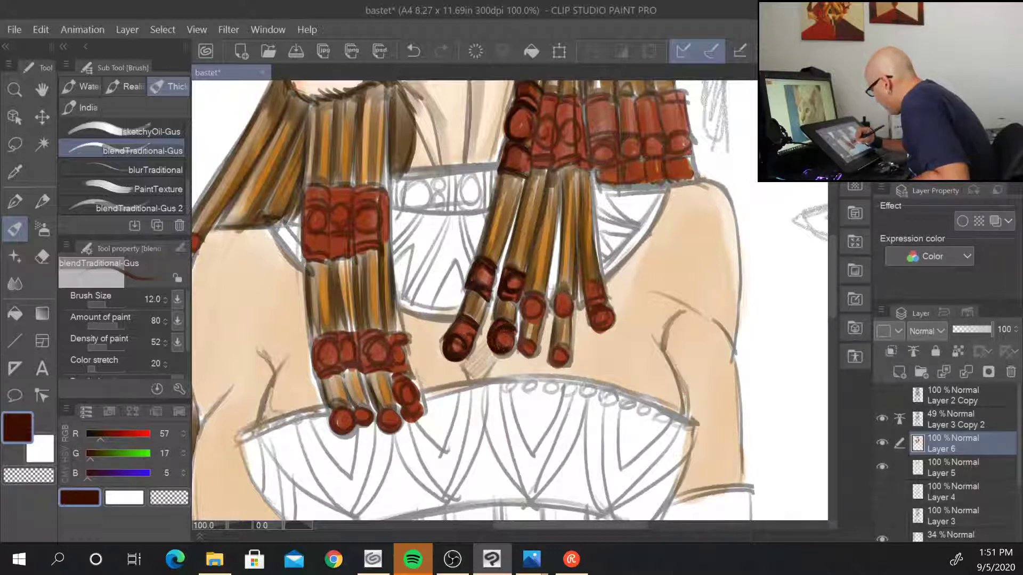
{"action": "mouse_move", "coordinate": [530, 298]}
{"action": "left_mouse_down"}
{"action": "mouse_move", "coordinate": [519, 319]}
{"action": "mouse_move", "coordinate": [543, 292]}
{"action": "mouse_move", "coordinate": [522, 322]}
{"action": "mouse_move", "coordinate": [522, 343]}
{"action": "mouse_move", "coordinate": [535, 350]}
{"action": "left_mouse_up"}
{"action": "left_click_drag", "start_coordinate": [535, 334], "coordinate": [518, 359]}
{"action": "left_click_drag", "start_coordinate": [527, 347], "coordinate": [524, 353]}
{"action": "mouse_move", "coordinate": [568, 294]}
{"action": "left_mouse_down"}
{"action": "mouse_move", "coordinate": [552, 318]}
{"action": "mouse_move", "coordinate": [570, 319]}
{"action": "mouse_move", "coordinate": [571, 286]}
{"action": "mouse_move", "coordinate": [563, 298]}
{"action": "mouse_move", "coordinate": [597, 276]}
{"action": "mouse_move", "coordinate": [600, 330]}
{"action": "left_mouse_up"}
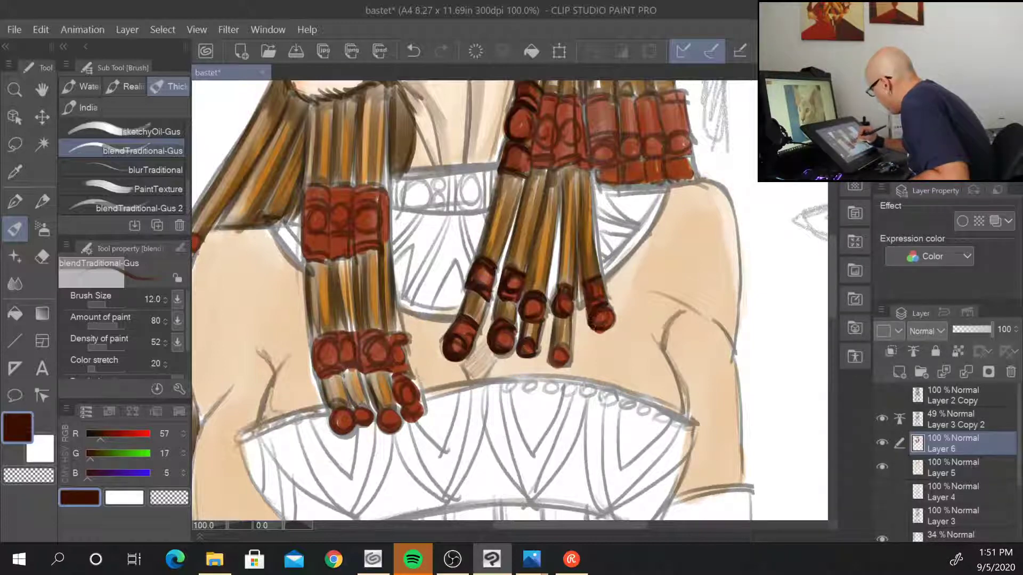
{"action": "left_click_drag", "start_coordinate": [538, 299], "coordinate": [542, 304]}
{"action": "left_click_drag", "start_coordinate": [568, 350], "coordinate": [551, 365]}
- Add dark brown shadows around the second and third bead columns of the shoulder band
{"action": "left_click_drag", "start_coordinate": [636, 265], "coordinate": [597, 394]}
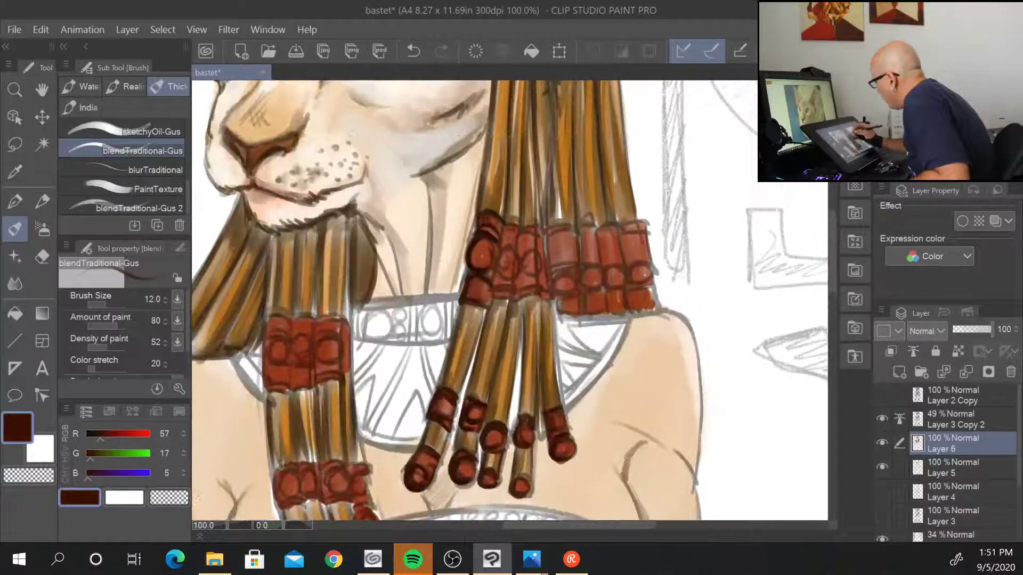
{"action": "mouse_move", "coordinate": [522, 230]}
{"action": "left_mouse_down"}
{"action": "mouse_move", "coordinate": [501, 234]}
{"action": "mouse_move", "coordinate": [492, 290]}
{"action": "mouse_move", "coordinate": [509, 285]}
{"action": "mouse_move", "coordinate": [514, 301]}
{"action": "mouse_move", "coordinate": [527, 251]}
{"action": "mouse_move", "coordinate": [512, 273]}
{"action": "mouse_move", "coordinate": [535, 280]}
{"action": "mouse_move", "coordinate": [541, 255]}
{"action": "mouse_move", "coordinate": [526, 228]}
{"action": "mouse_move", "coordinate": [524, 252]}
{"action": "mouse_move", "coordinate": [534, 244]}
{"action": "mouse_move", "coordinate": [516, 297]}
{"action": "mouse_move", "coordinate": [541, 294]}
{"action": "left_mouse_up"}
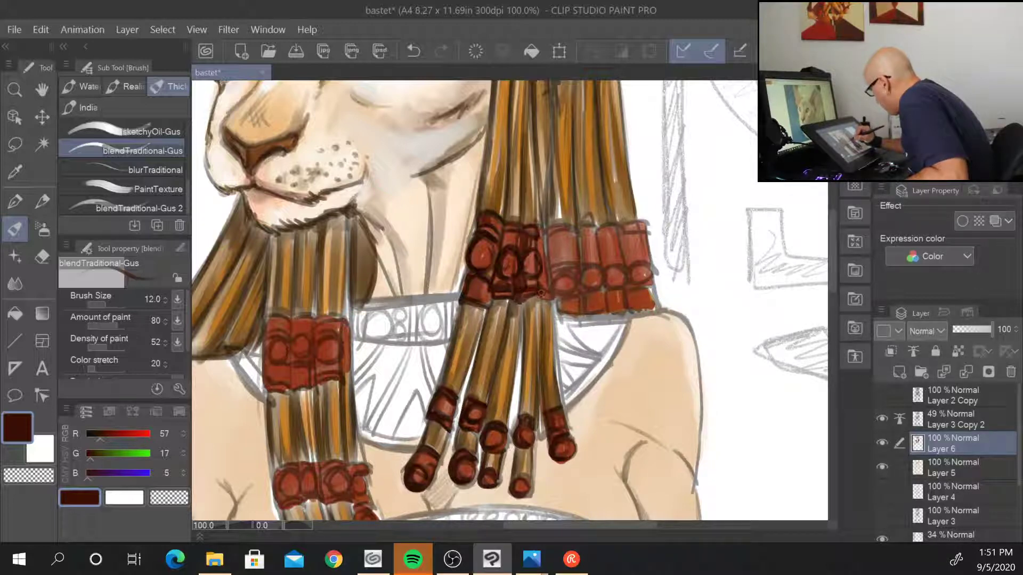
{"action": "mouse_move", "coordinate": [542, 229]}
{"action": "left_mouse_down"}
{"action": "mouse_move", "coordinate": [549, 297]}
{"action": "mouse_move", "coordinate": [541, 254]}
{"action": "left_mouse_up"}
{"action": "left_click_drag", "start_coordinate": [537, 288], "coordinate": [549, 294]}
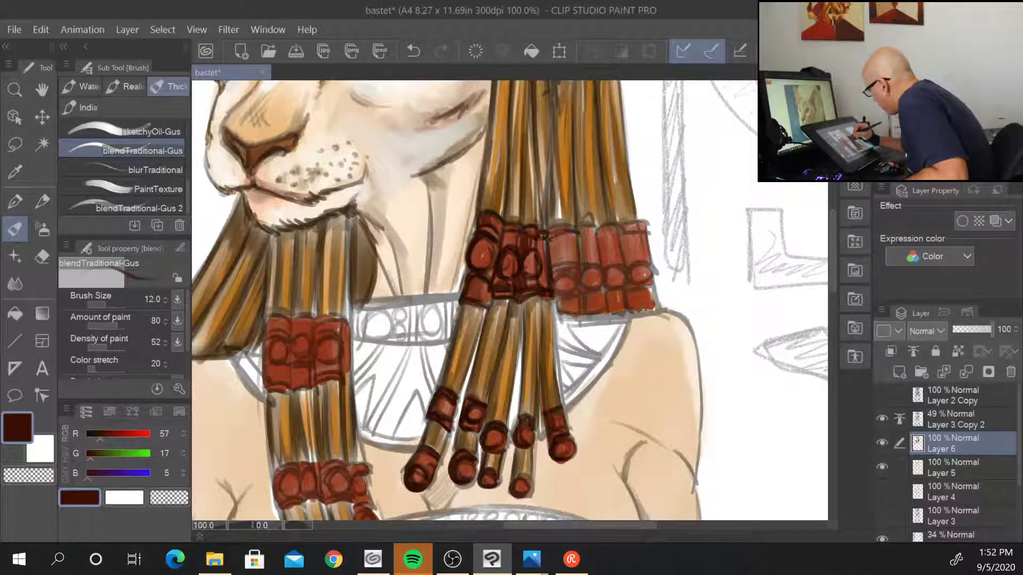
- Outline and shade the fourth bead column of the near shoulder band with dark brown
{"action": "mouse_move", "coordinate": [547, 240]}
{"action": "left_mouse_down"}
{"action": "mouse_move", "coordinate": [578, 233]}
{"action": "mouse_move", "coordinate": [566, 232]}
{"action": "mouse_move", "coordinate": [554, 267]}
{"action": "mouse_move", "coordinate": [577, 265]}
{"action": "mouse_move", "coordinate": [557, 283]}
{"action": "mouse_move", "coordinate": [577, 297]}
{"action": "mouse_move", "coordinate": [560, 301]}
{"action": "mouse_move", "coordinate": [579, 310]}
{"action": "left_mouse_up"}
{"action": "mouse_move", "coordinate": [580, 236]}
{"action": "left_mouse_down"}
{"action": "mouse_move", "coordinate": [582, 266]}
{"action": "mouse_move", "coordinate": [596, 227]}
{"action": "mouse_move", "coordinate": [602, 272]}
{"action": "mouse_move", "coordinate": [586, 286]}
{"action": "left_mouse_up"}
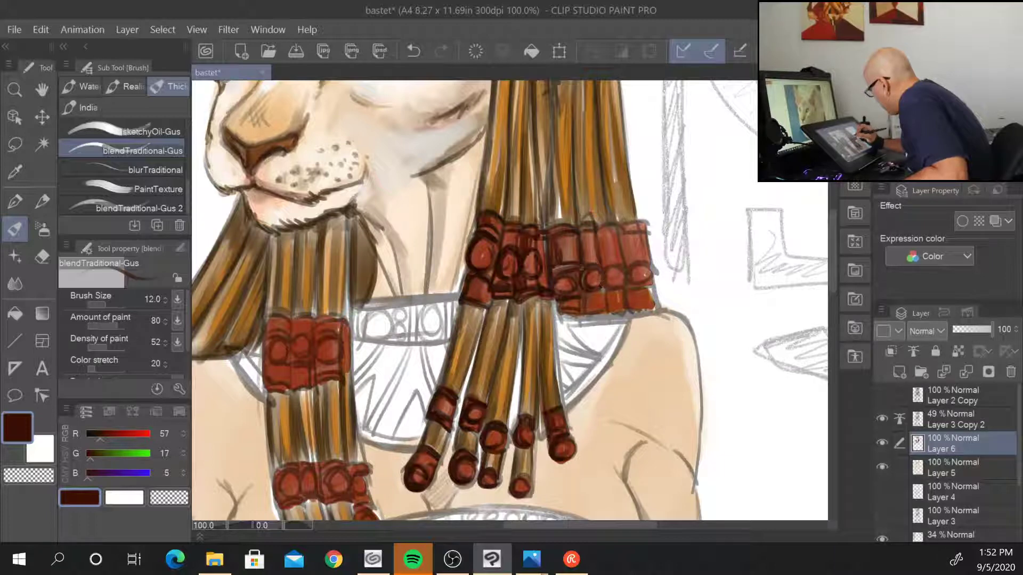
{"action": "mouse_move", "coordinate": [584, 299]}
{"action": "left_mouse_down"}
{"action": "mouse_move", "coordinate": [607, 311]}
{"action": "mouse_move", "coordinate": [581, 298]}
{"action": "left_mouse_up"}
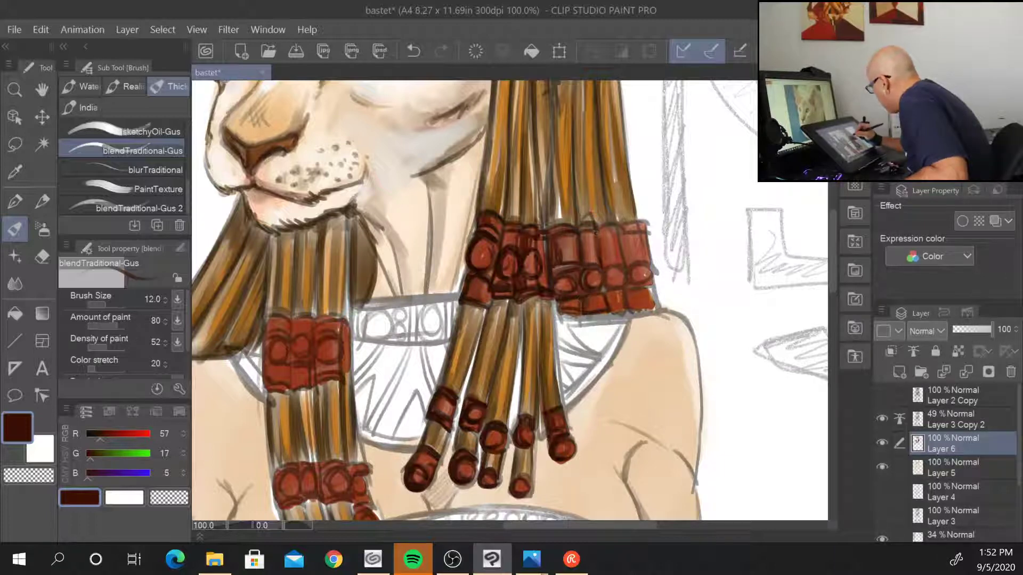
- Add dark brown shadows and outlines around the two outermost bead columns of the near shoulder band
{"action": "mouse_move", "coordinate": [608, 223]}
{"action": "left_mouse_down"}
{"action": "mouse_move", "coordinate": [611, 287]}
{"action": "mouse_move", "coordinate": [609, 272]}
{"action": "mouse_move", "coordinate": [614, 309]}
{"action": "left_mouse_up"}
{"action": "left_click_drag", "start_coordinate": [622, 231], "coordinate": [623, 255]}
{"action": "left_click_drag", "start_coordinate": [615, 234], "coordinate": [638, 229]}
{"action": "mouse_move", "coordinate": [644, 237]}
{"action": "left_mouse_down"}
{"action": "mouse_move", "coordinate": [650, 265]}
{"action": "mouse_move", "coordinate": [632, 267]}
{"action": "left_mouse_up"}
{"action": "mouse_move", "coordinate": [637, 274]}
{"action": "left_mouse_down"}
{"action": "mouse_move", "coordinate": [629, 285]}
{"action": "mouse_move", "coordinate": [642, 266]}
{"action": "mouse_move", "coordinate": [631, 277]}
{"action": "mouse_move", "coordinate": [651, 277]}
{"action": "left_mouse_up"}
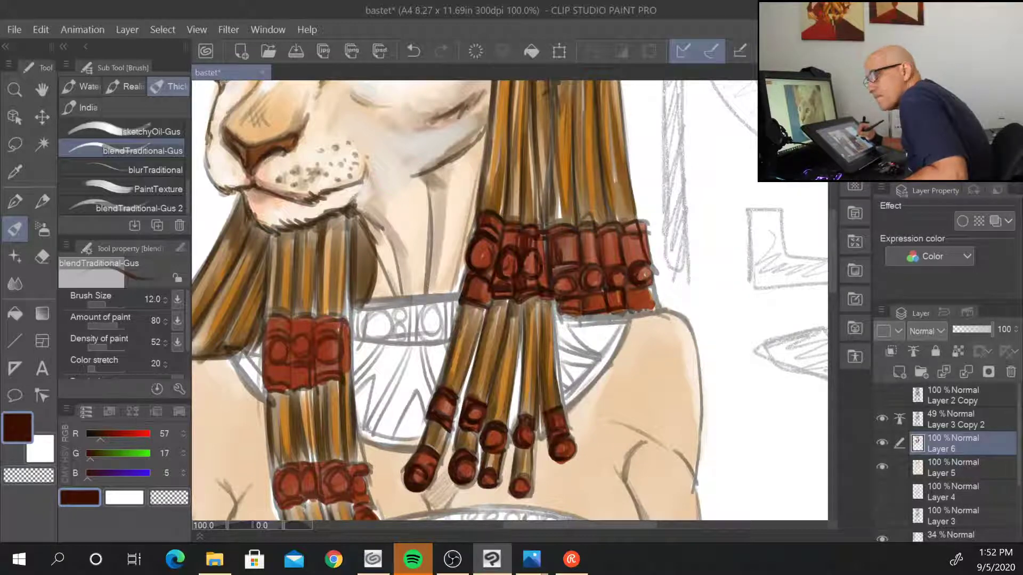
{"action": "left_click_drag", "start_coordinate": [623, 233], "coordinate": [627, 263]}
{"action": "mouse_move", "coordinate": [642, 218]}
{"action": "left_mouse_down"}
{"action": "mouse_move", "coordinate": [652, 307]}
{"action": "mouse_move", "coordinate": [615, 315]}
{"action": "left_mouse_up"}
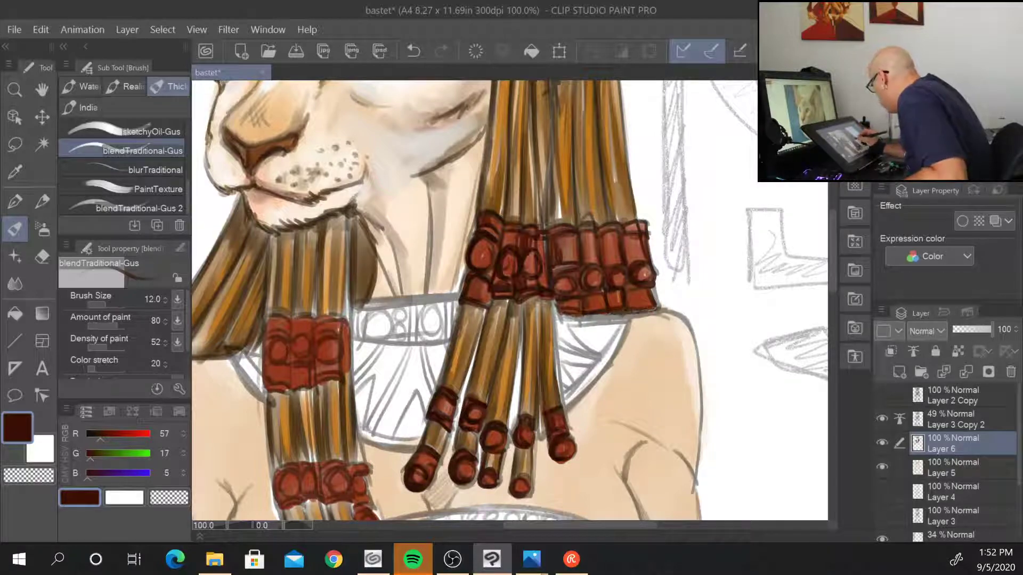
- Outline and shade the first two columns of the upper bead band on the far chest braids with dark brown
{"action": "left_click_drag", "start_coordinate": [501, 467], "coordinate": [677, 334]}
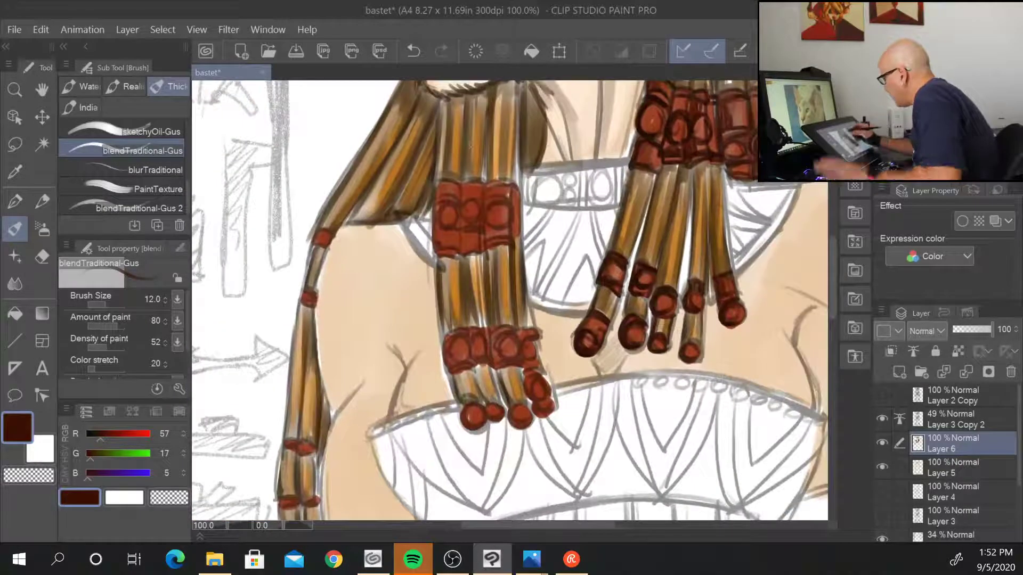
{"action": "mouse_move", "coordinate": [434, 176]}
{"action": "left_mouse_down"}
{"action": "mouse_move", "coordinate": [455, 184]}
{"action": "mouse_move", "coordinate": [438, 175]}
{"action": "mouse_move", "coordinate": [436, 198]}
{"action": "left_mouse_up"}
{"action": "mouse_move", "coordinate": [456, 202]}
{"action": "left_mouse_down"}
{"action": "mouse_move", "coordinate": [432, 211]}
{"action": "mouse_move", "coordinate": [444, 204]}
{"action": "mouse_move", "coordinate": [434, 250]}
{"action": "left_mouse_up"}
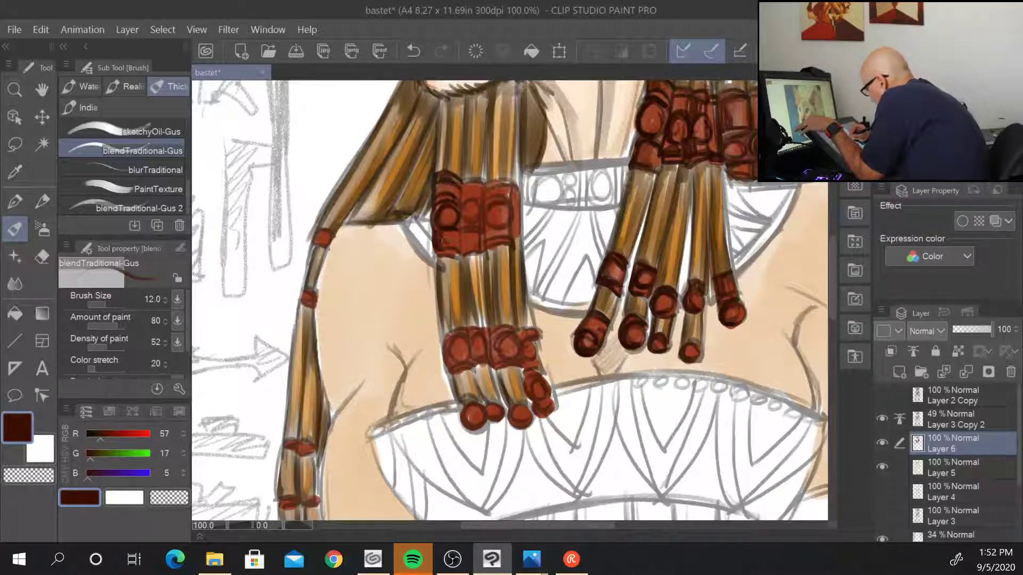
{"action": "left_click_drag", "start_coordinate": [438, 249], "coordinate": [452, 256]}
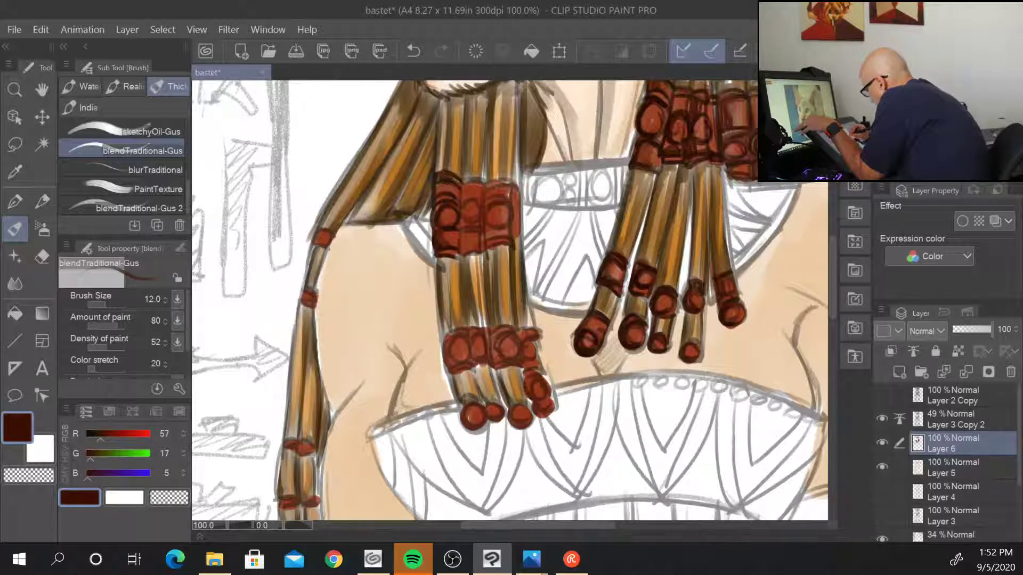
{"action": "left_click_drag", "start_coordinate": [474, 206], "coordinate": [467, 224]}
{"action": "mouse_move", "coordinate": [461, 183]}
{"action": "left_mouse_down"}
{"action": "mouse_move", "coordinate": [481, 187]}
{"action": "mouse_move", "coordinate": [484, 198]}
{"action": "left_mouse_up"}
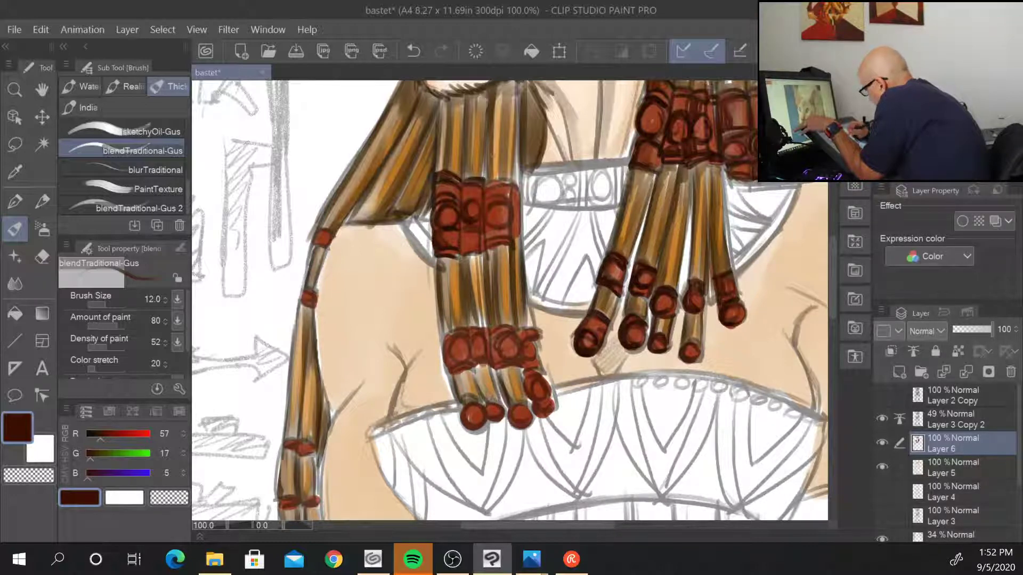
{"action": "mouse_move", "coordinate": [461, 235]}
{"action": "left_mouse_down"}
{"action": "mouse_move", "coordinate": [481, 233]}
{"action": "mouse_move", "coordinate": [459, 258]}
{"action": "left_mouse_up"}
{"action": "left_click_drag", "start_coordinate": [458, 254], "coordinate": [481, 249]}
- Shade the innermost column of the far chest braids' upper bead band with dark brown
{"action": "mouse_move", "coordinate": [487, 205]}
{"action": "left_mouse_down"}
{"action": "mouse_move", "coordinate": [489, 229]}
{"action": "mouse_move", "coordinate": [509, 230]}
{"action": "left_mouse_up"}
{"action": "left_click_drag", "start_coordinate": [508, 205], "coordinate": [507, 224]}
{"action": "mouse_move", "coordinate": [483, 202]}
{"action": "left_mouse_down"}
{"action": "mouse_move", "coordinate": [509, 181]}
{"action": "mouse_move", "coordinate": [509, 214]}
{"action": "mouse_move", "coordinate": [489, 225]}
{"action": "mouse_move", "coordinate": [485, 247]}
{"action": "left_mouse_up"}
{"action": "mouse_move", "coordinate": [513, 189]}
{"action": "left_mouse_down"}
{"action": "mouse_move", "coordinate": [510, 245]}
{"action": "mouse_move", "coordinate": [522, 243]}
{"action": "left_mouse_up"}
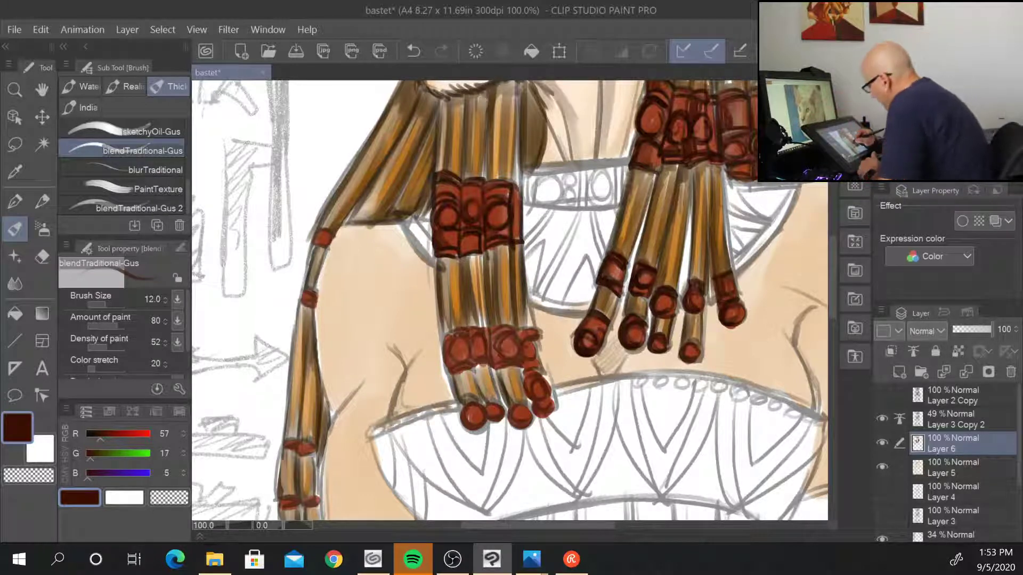
- Outline and shade the lower bead band and the round end beads of the far chest braids with dark brown
{"action": "mouse_move", "coordinate": [443, 329]}
{"action": "left_mouse_down"}
{"action": "mouse_move", "coordinate": [447, 343]}
{"action": "mouse_move", "coordinate": [469, 335]}
{"action": "mouse_move", "coordinate": [452, 348]}
{"action": "mouse_move", "coordinate": [466, 335]}
{"action": "mouse_move", "coordinate": [451, 369]}
{"action": "mouse_move", "coordinate": [476, 375]}
{"action": "mouse_move", "coordinate": [482, 337]}
{"action": "mouse_move", "coordinate": [483, 367]}
{"action": "left_mouse_up"}
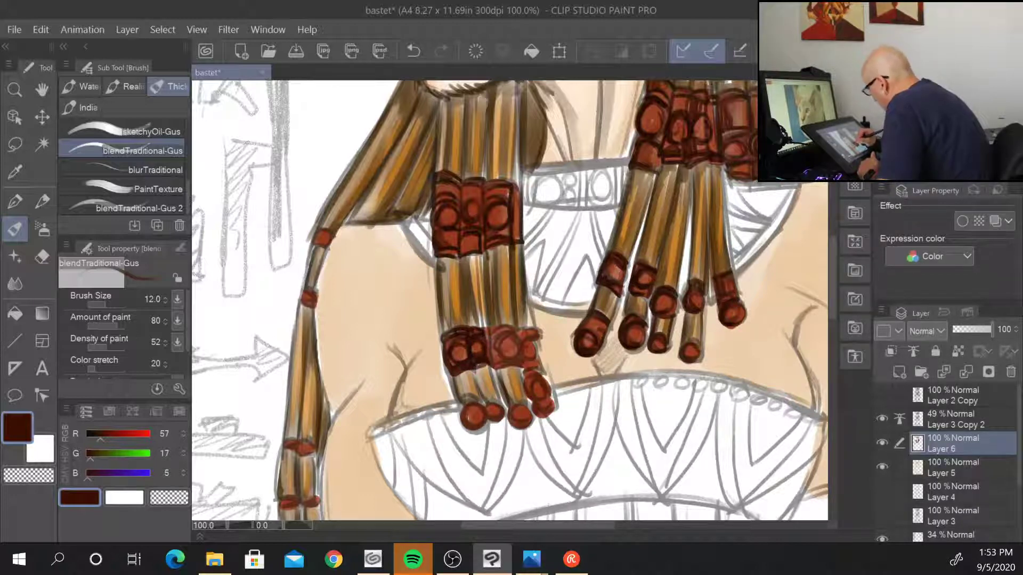
{"action": "mouse_move", "coordinate": [482, 330]}
{"action": "left_mouse_down"}
{"action": "mouse_move", "coordinate": [496, 366]}
{"action": "mouse_move", "coordinate": [512, 327]}
{"action": "mouse_move", "coordinate": [496, 354]}
{"action": "mouse_move", "coordinate": [519, 352]}
{"action": "mouse_move", "coordinate": [522, 370]}
{"action": "mouse_move", "coordinate": [536, 329]}
{"action": "mouse_move", "coordinate": [541, 354]}
{"action": "mouse_move", "coordinate": [522, 368]}
{"action": "mouse_move", "coordinate": [528, 383]}
{"action": "mouse_move", "coordinate": [545, 366]}
{"action": "mouse_move", "coordinate": [556, 415]}
{"action": "left_mouse_up"}
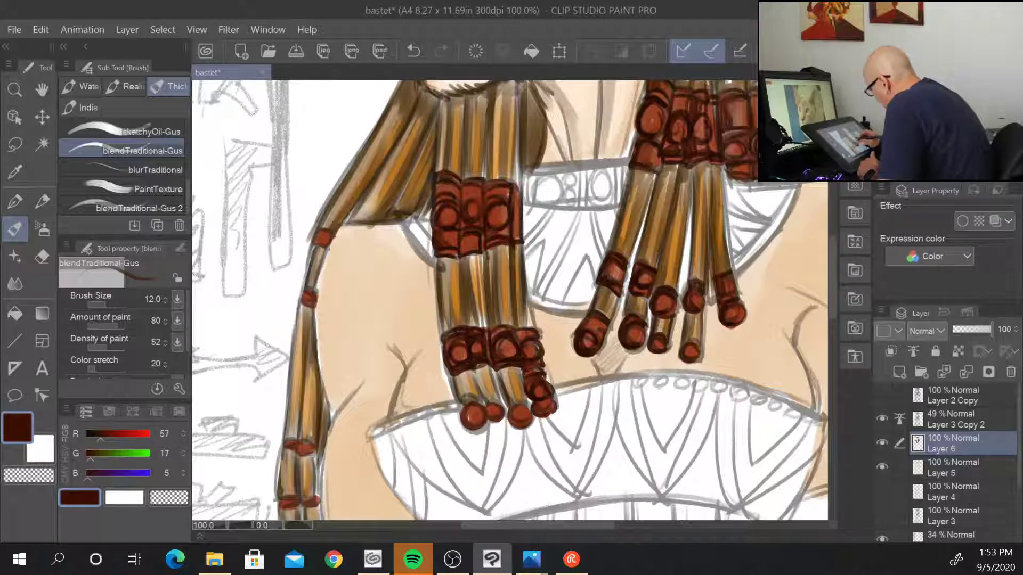
{"action": "mouse_move", "coordinate": [517, 366]}
{"action": "left_mouse_down"}
{"action": "mouse_move", "coordinate": [532, 408]}
{"action": "mouse_move", "coordinate": [505, 422]}
{"action": "mouse_move", "coordinate": [490, 408]}
{"action": "mouse_move", "coordinate": [502, 408]}
{"action": "left_mouse_up"}
{"action": "mouse_move", "coordinate": [485, 372]}
{"action": "left_mouse_down"}
{"action": "mouse_move", "coordinate": [474, 408]}
{"action": "mouse_move", "coordinate": [495, 421]}
{"action": "mouse_move", "coordinate": [468, 426]}
{"action": "mouse_move", "coordinate": [487, 423]}
{"action": "left_mouse_up"}
{"action": "scroll", "coordinate": [545, 392], "scroll_direction": "down", "scroll_amount": 3}
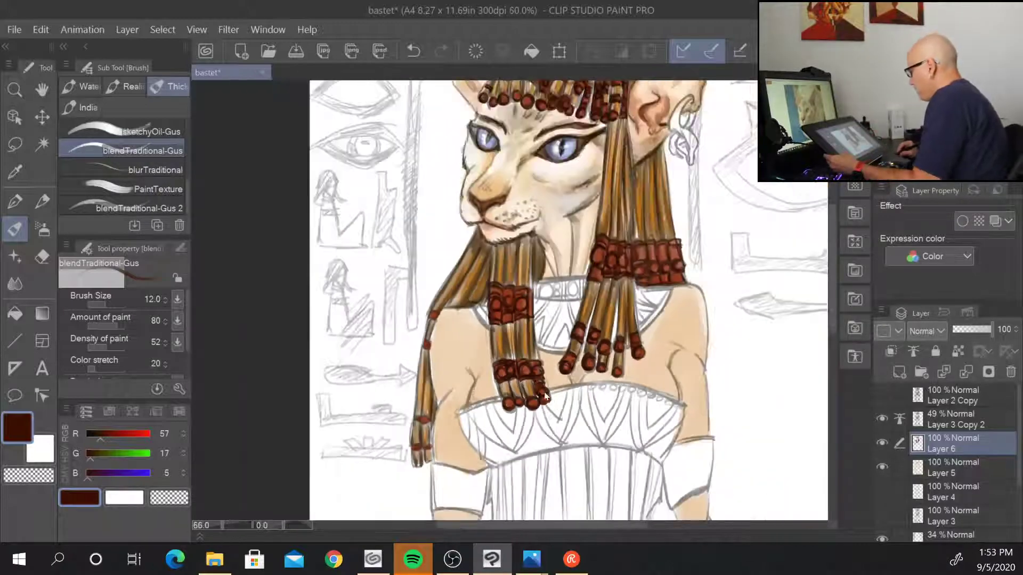
{"action": "scroll", "coordinate": [545, 392], "scroll_direction": "up", "scroll_amount": 1}
{"action": "scroll", "coordinate": [544, 392], "scroll_direction": "up", "scroll_amount": 2}
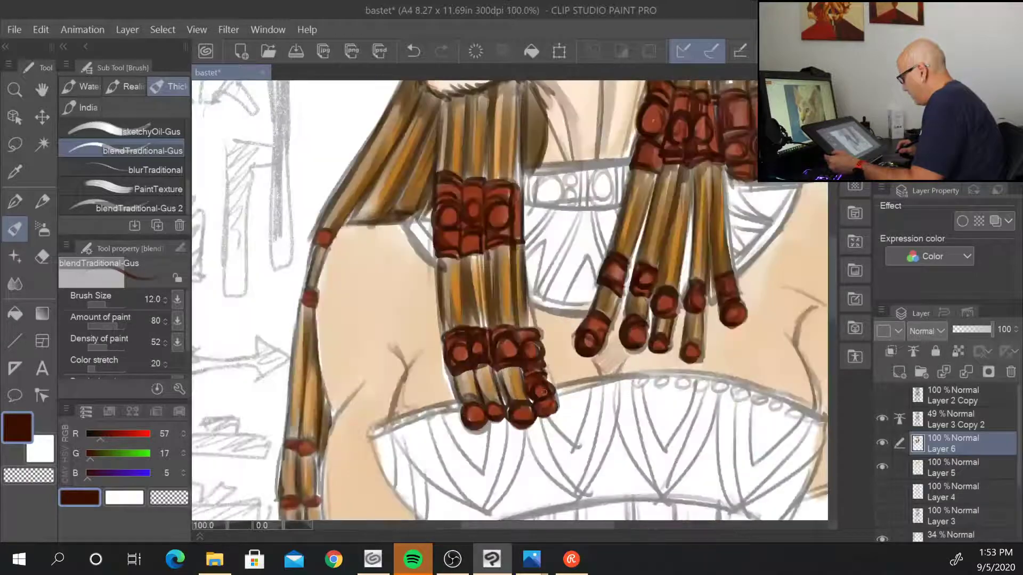
- Shade the small beads on the thin braid hanging over the far arm with dark brown
{"action": "left_click_drag", "start_coordinate": [544, 392], "coordinate": [590, 328]}
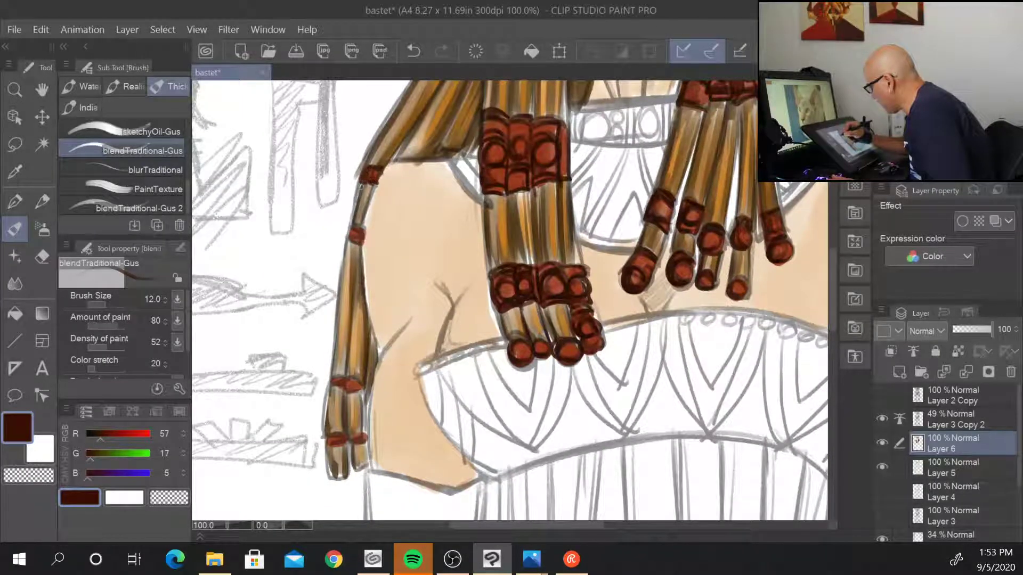
{"action": "mouse_move", "coordinate": [366, 182]}
{"action": "left_mouse_down"}
{"action": "mouse_move", "coordinate": [352, 227]}
{"action": "mouse_move", "coordinate": [360, 246]}
{"action": "left_mouse_up"}
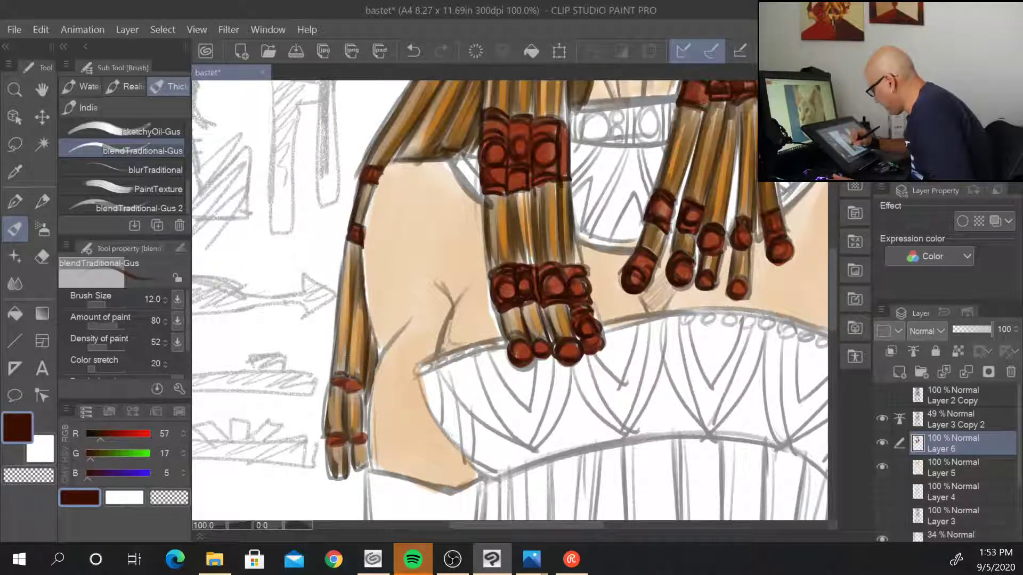
{"action": "mouse_move", "coordinate": [332, 375]}
{"action": "left_mouse_down"}
{"action": "mouse_move", "coordinate": [356, 391]}
{"action": "mouse_move", "coordinate": [349, 418]}
{"action": "mouse_move", "coordinate": [363, 434]}
{"action": "mouse_move", "coordinate": [353, 442]}
{"action": "mouse_move", "coordinate": [366, 444]}
{"action": "mouse_move", "coordinate": [341, 442]}
{"action": "left_mouse_up"}
{"action": "left_click_drag", "start_coordinate": [366, 328], "coordinate": [367, 399]}
- Switch the brush color to red (RGB 177, 40, 0) and paint thin red streaks on the hair strands beside the cheek
{"action": "left_click_drag", "start_coordinate": [467, 254], "coordinate": [368, 465]}
{"action": "left_click_drag", "start_coordinate": [406, 361], "coordinate": [350, 534]}
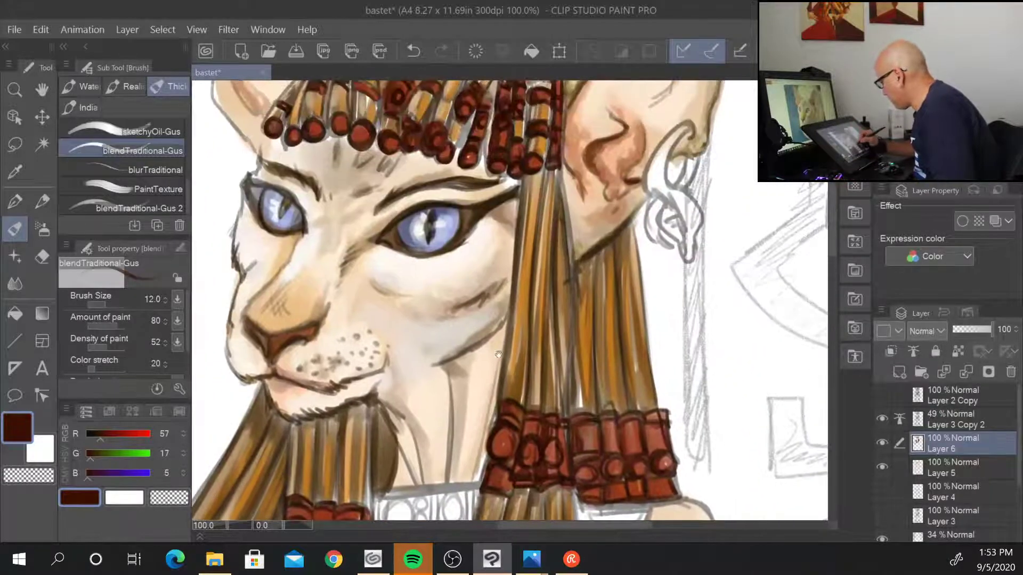
{"action": "left_click_drag", "start_coordinate": [514, 353], "coordinate": [468, 424]}
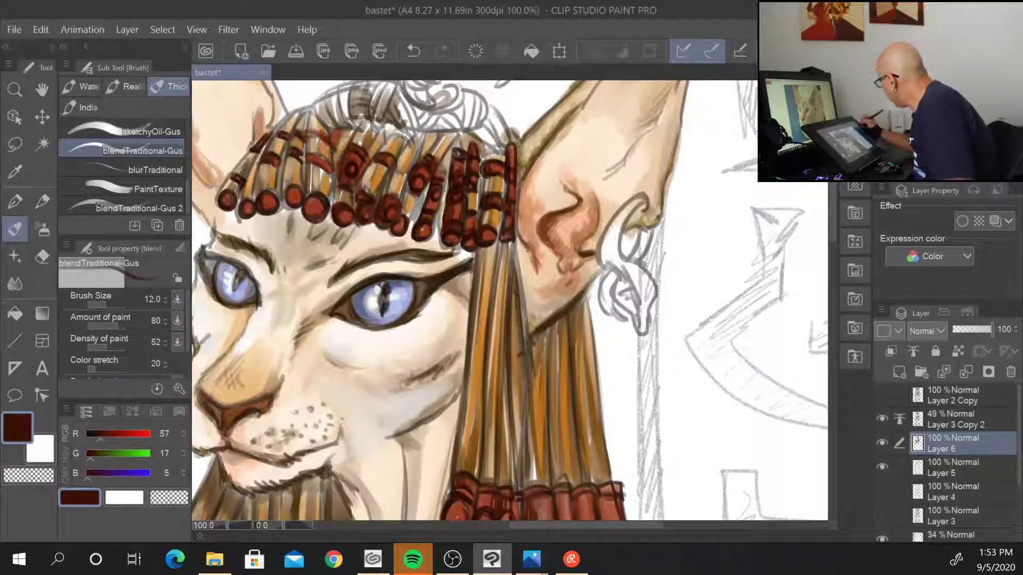
{"action": "left_click_drag", "start_coordinate": [476, 267], "coordinate": [474, 376]}
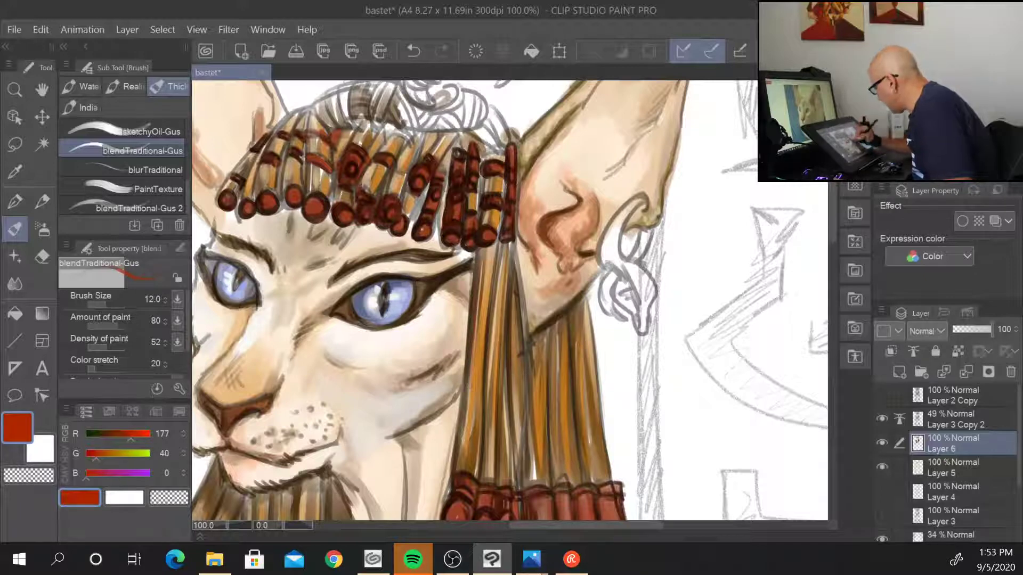
{"action": "left_click_drag", "start_coordinate": [476, 291], "coordinate": [468, 429]}
{"action": "left_click_drag", "start_coordinate": [482, 245], "coordinate": [469, 443]}
{"action": "left_click_drag", "start_coordinate": [467, 375], "coordinate": [464, 442]}
{"action": "mouse_move", "coordinate": [499, 253]}
{"action": "left_mouse_down"}
{"action": "mouse_move", "coordinate": [492, 360]}
{"action": "mouse_move", "coordinate": [486, 323]}
{"action": "left_mouse_up"}
{"action": "left_click_drag", "start_coordinate": [483, 341], "coordinate": [482, 363]}
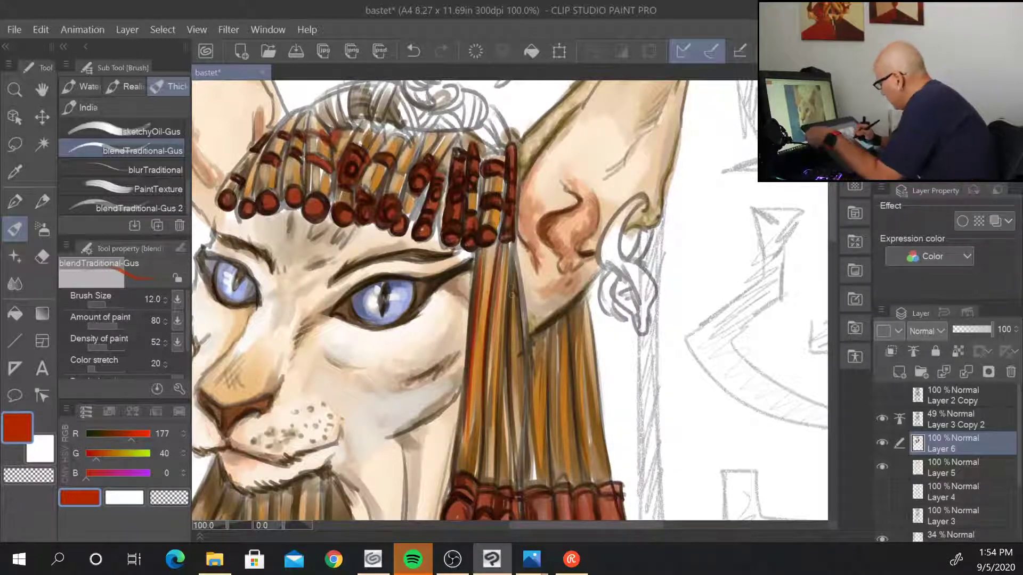
- Enlarge the brush to size 40 and paint wider red streaks on the hair strands falling below the near ear
{"action": "key", "text": "bracketleft"}
{"action": "key", "text": "bracketleft"}
{"action": "key", "text": "bracketright"}
{"action": "key", "text": "bracketright"}
{"action": "key", "text": "bracketright"}
{"action": "key", "text": "bracketright"}
{"action": "key", "text": "bracketright"}
{"action": "key", "text": "bracketright"}
{"action": "key", "text": "bracketright"}
{"action": "key", "text": "bracketright"}
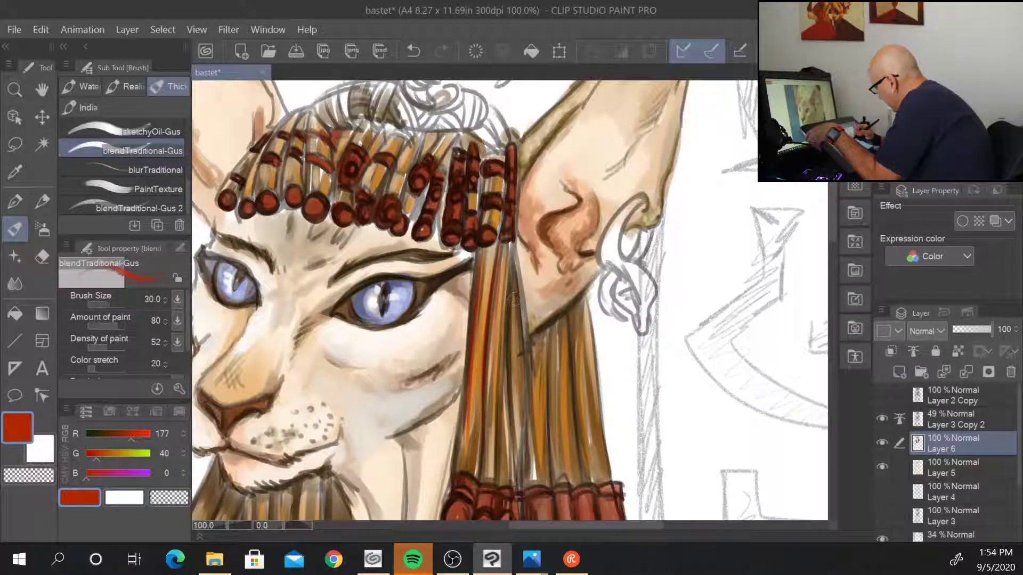
{"action": "left_click_drag", "start_coordinate": [514, 297], "coordinate": [510, 396]}
{"action": "left_click_drag", "start_coordinate": [510, 319], "coordinate": [497, 474]}
{"action": "left_click_drag", "start_coordinate": [535, 347], "coordinate": [534, 482]}
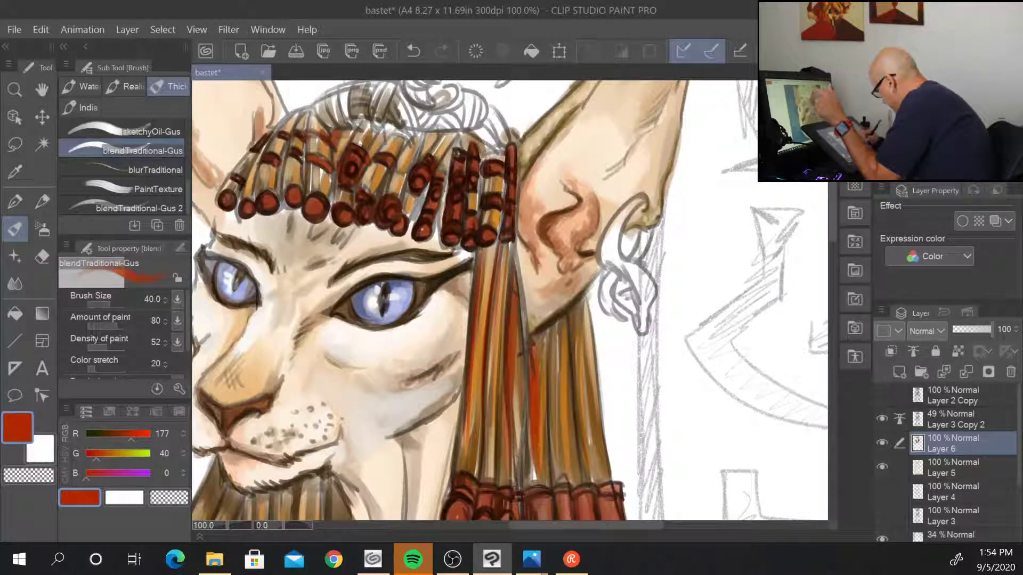
{"action": "left_click_drag", "start_coordinate": [553, 324], "coordinate": [553, 476]}
{"action": "left_click_drag", "start_coordinate": [571, 357], "coordinate": [573, 449]}
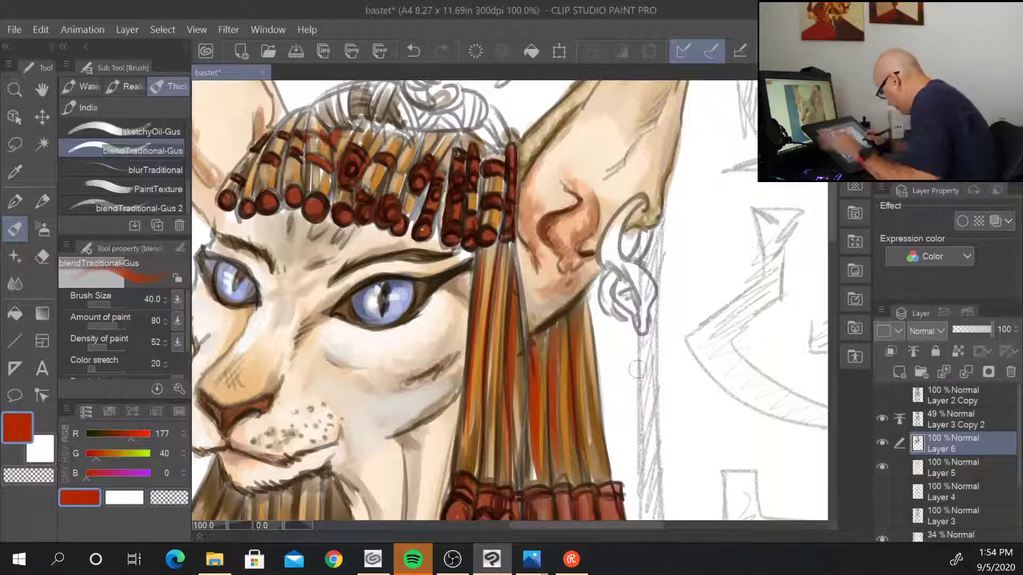
- Streak the fanned braids below the near shoulder band with red, reducing the brush to size 17 for the narrower strands
{"action": "left_click_drag", "start_coordinate": [658, 452], "coordinate": [674, 219]}
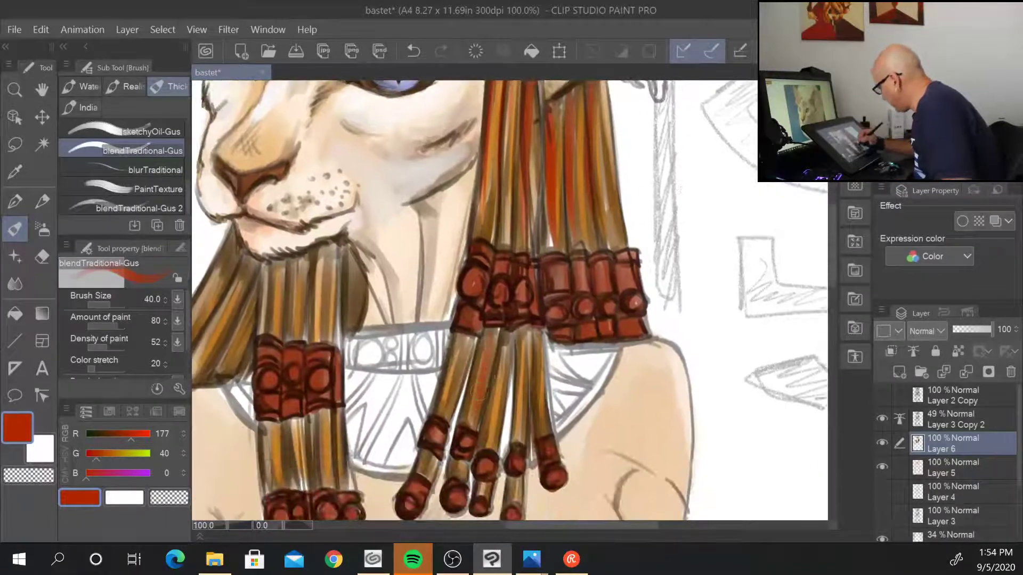
{"action": "mouse_move", "coordinate": [493, 336]}
{"action": "left_mouse_down"}
{"action": "mouse_move", "coordinate": [471, 420]}
{"action": "mouse_move", "coordinate": [479, 376]}
{"action": "left_mouse_up"}
{"action": "key", "text": "bracketleft"}
{"action": "key", "text": "bracketleft"}
{"action": "key", "text": "bracketleft"}
{"action": "key", "text": "bracketleft"}
{"action": "key", "text": "bracketleft"}
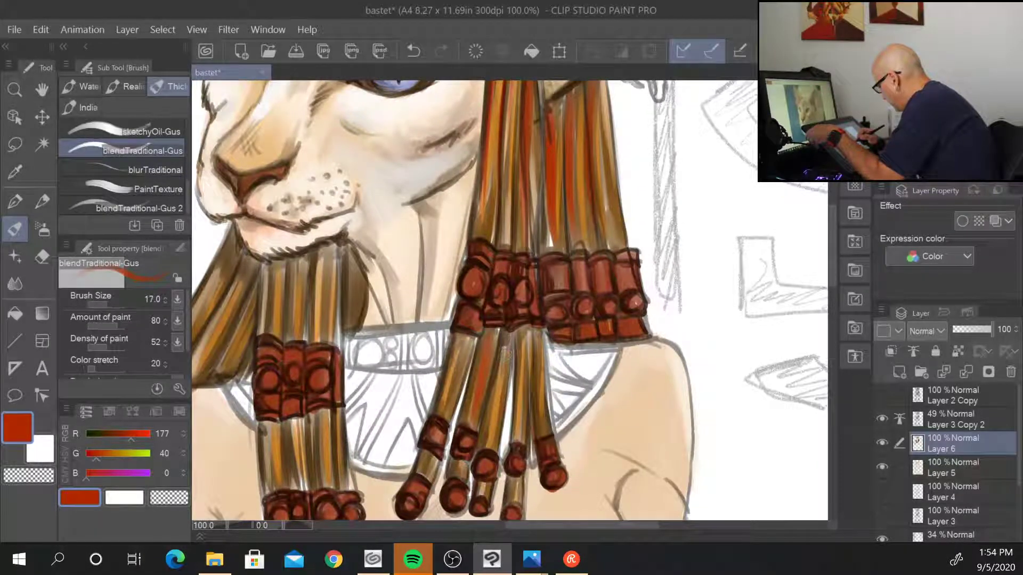
{"action": "mouse_move", "coordinate": [506, 329]}
{"action": "left_mouse_down"}
{"action": "mouse_move", "coordinate": [493, 445]}
{"action": "mouse_move", "coordinate": [519, 375]}
{"action": "mouse_move", "coordinate": [517, 426]}
{"action": "left_mouse_up"}
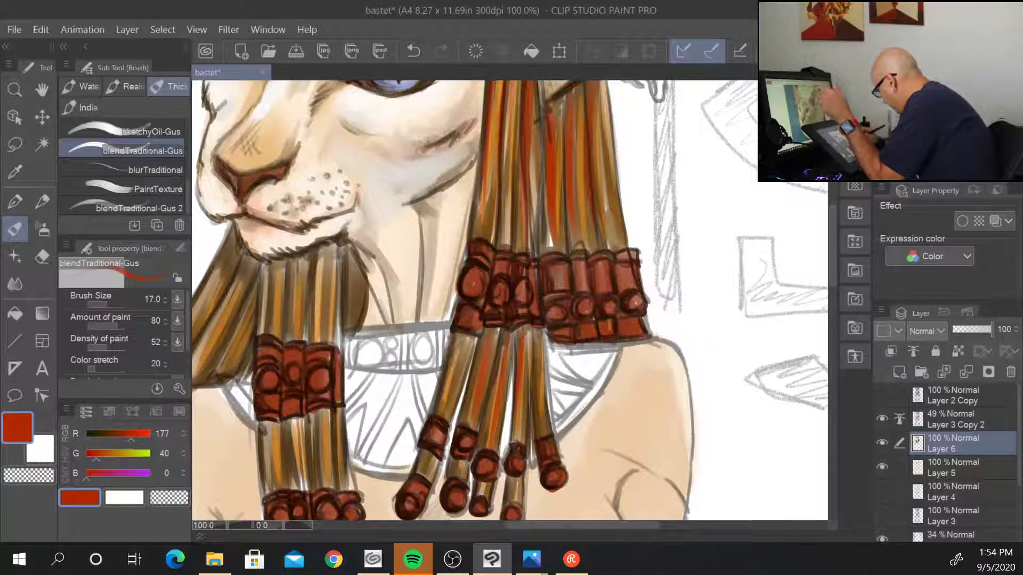
{"action": "left_click_drag", "start_coordinate": [537, 340], "coordinate": [540, 414]}
{"action": "left_click_drag", "start_coordinate": [521, 489], "coordinate": [519, 500]}
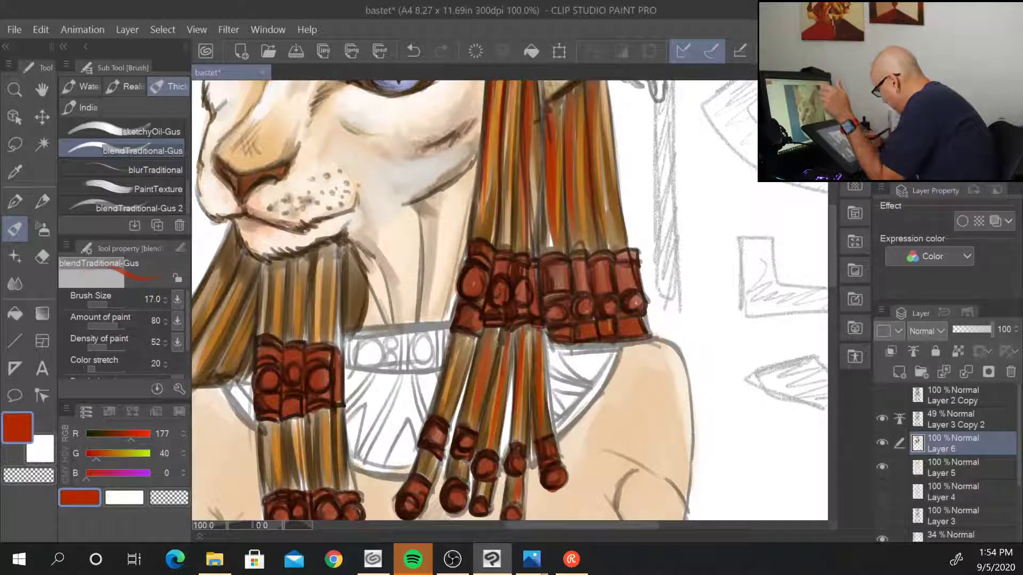
{"action": "left_click_drag", "start_coordinate": [463, 462], "coordinate": [461, 473]}
{"action": "left_click_drag", "start_coordinate": [436, 460], "coordinate": [427, 485]}
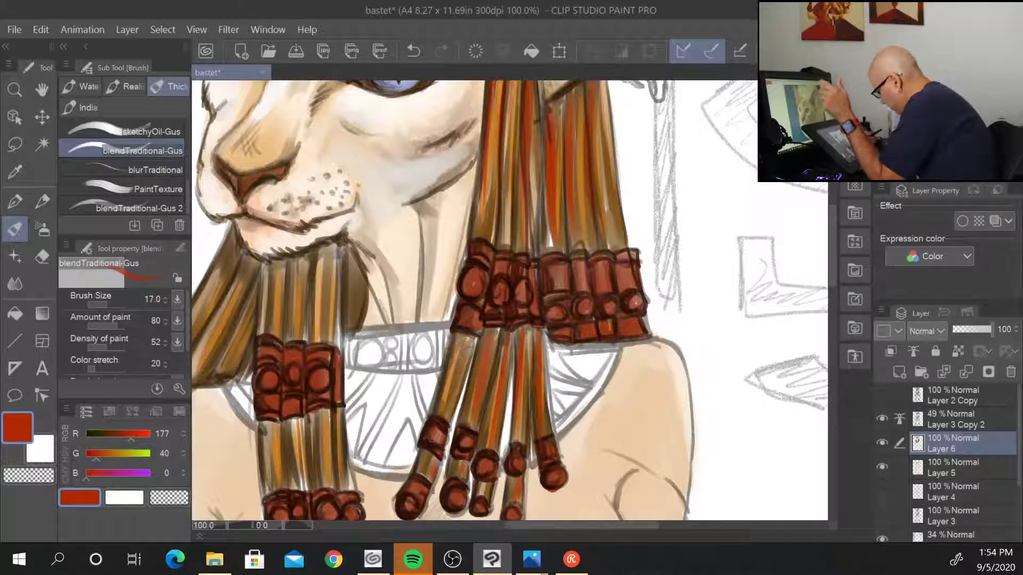
- Paint red streaks on the hair locks below the chin and on the braid segment between the far bead bands
{"action": "left_click_drag", "start_coordinate": [318, 413], "coordinate": [321, 466]}
{"action": "left_click_drag", "start_coordinate": [334, 428], "coordinate": [336, 459]}
{"action": "left_click_drag", "start_coordinate": [321, 246], "coordinate": [320, 327]}
{"action": "mouse_move", "coordinate": [319, 259]}
{"action": "left_mouse_down"}
{"action": "mouse_move", "coordinate": [319, 331]}
{"action": "mouse_move", "coordinate": [315, 324]}
{"action": "left_mouse_up"}
{"action": "left_click_drag", "start_coordinate": [339, 249], "coordinate": [338, 307]}
{"action": "left_click_drag", "start_coordinate": [315, 291], "coordinate": [316, 341]}
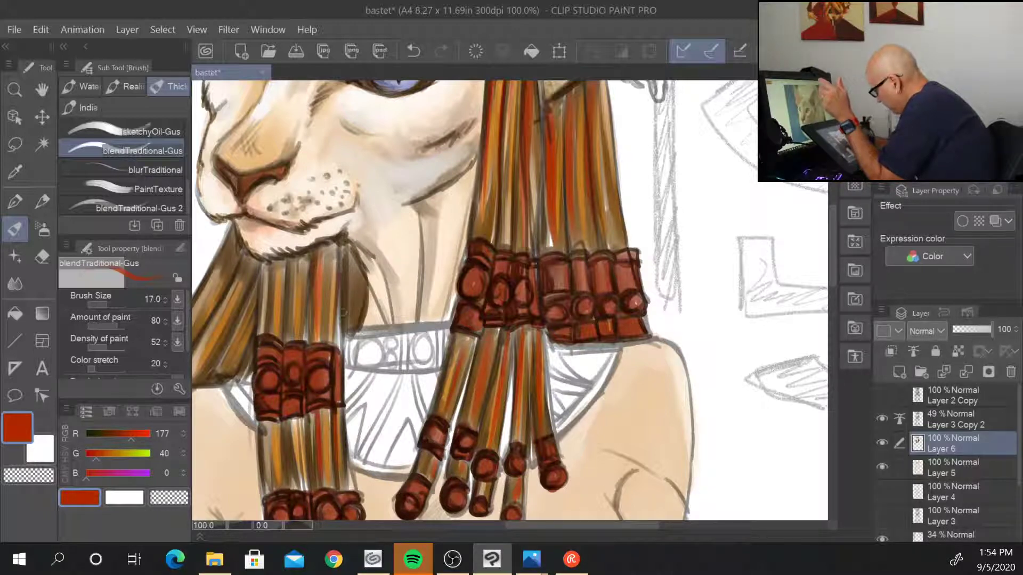
{"action": "left_click_drag", "start_coordinate": [350, 243], "coordinate": [356, 285]}
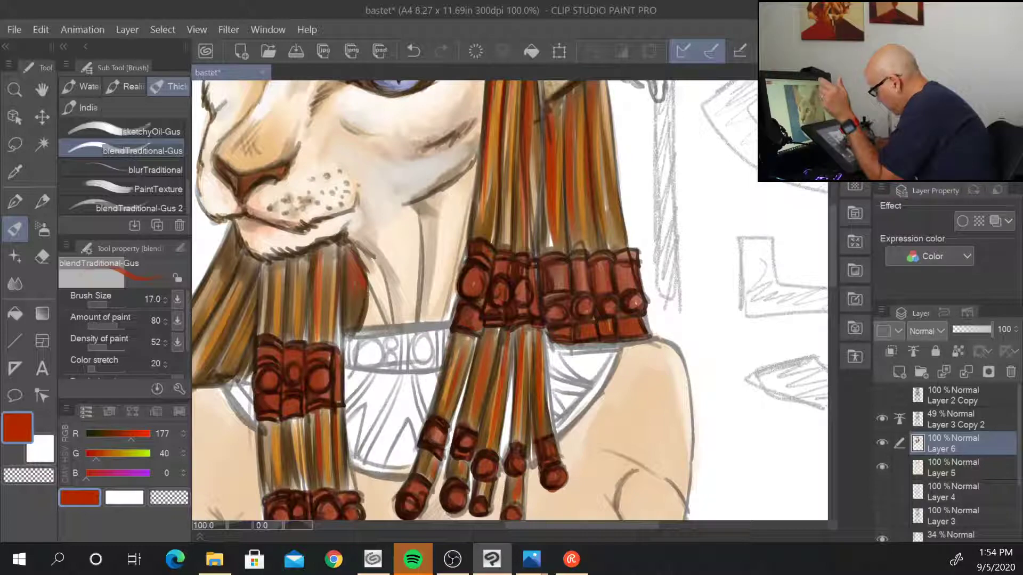
{"action": "left_click_drag", "start_coordinate": [255, 268], "coordinate": [240, 341]}
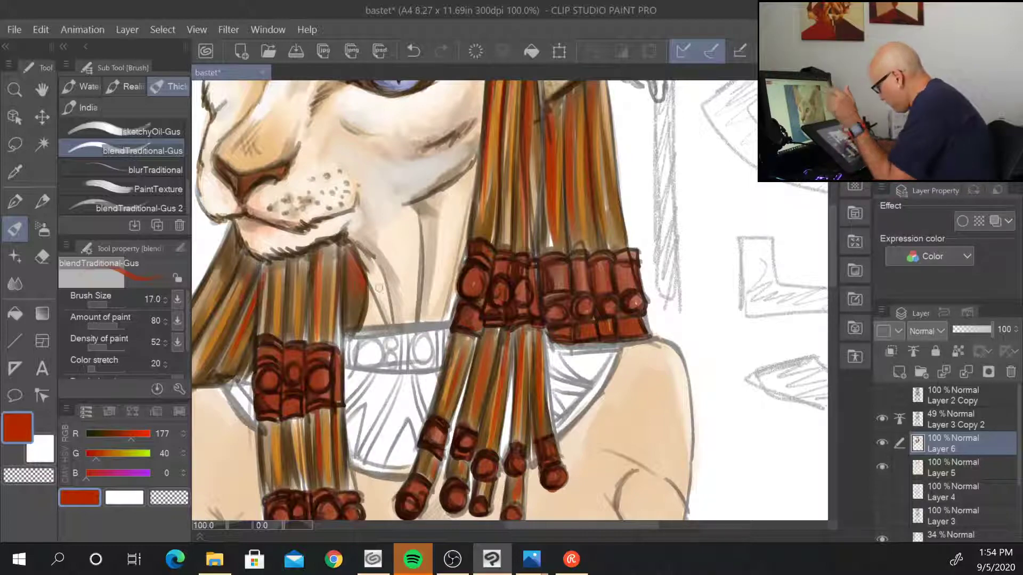
- Add red streaks to the remaining far chest braids and to their short ends beneath the lower bead band
{"action": "left_click_drag", "start_coordinate": [440, 418], "coordinate": [533, 244]}
{"action": "mouse_move", "coordinate": [371, 296]}
{"action": "left_mouse_down"}
{"action": "mouse_move", "coordinate": [365, 246]}
{"action": "mouse_move", "coordinate": [368, 314]}
{"action": "left_mouse_up"}
{"action": "mouse_move", "coordinate": [360, 249]}
{"action": "left_mouse_down"}
{"action": "mouse_move", "coordinate": [365, 306]}
{"action": "mouse_move", "coordinate": [389, 319]}
{"action": "left_mouse_up"}
{"action": "left_click_drag", "start_coordinate": [382, 363], "coordinate": [381, 384]}
{"action": "left_click_drag", "start_coordinate": [402, 346], "coordinate": [405, 387]}
{"action": "left_click_drag", "start_coordinate": [426, 365], "coordinate": [425, 384]}
- Streak the hair over the far shoulder and the thin braid along the far arm with red
{"action": "left_click_drag", "start_coordinate": [306, 163], "coordinate": [288, 198]}
{"action": "left_click_drag", "start_coordinate": [316, 98], "coordinate": [258, 202]}
{"action": "left_click_drag", "start_coordinate": [245, 236], "coordinate": [216, 390]}
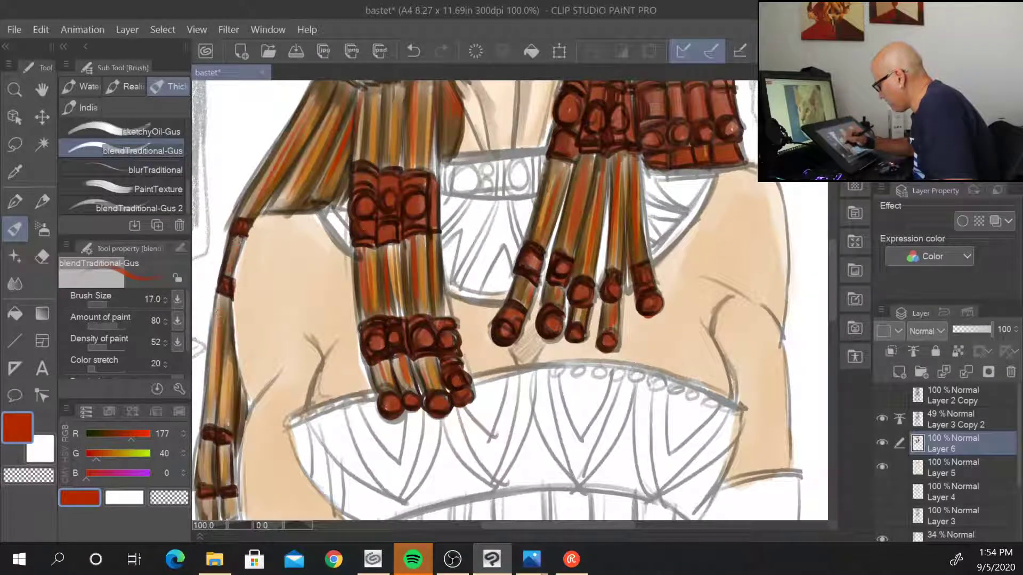
{"action": "left_click_drag", "start_coordinate": [218, 335], "coordinate": [213, 419]}
{"action": "left_click_drag", "start_coordinate": [232, 361], "coordinate": [226, 425]}
{"action": "left_click_drag", "start_coordinate": [276, 488], "coordinate": [301, 385]}
{"action": "mouse_move", "coordinate": [235, 345]}
{"action": "left_mouse_down"}
{"action": "mouse_move", "coordinate": [231, 381]}
{"action": "mouse_move", "coordinate": [249, 382]}
{"action": "mouse_move", "coordinate": [260, 413]}
{"action": "left_mouse_up"}
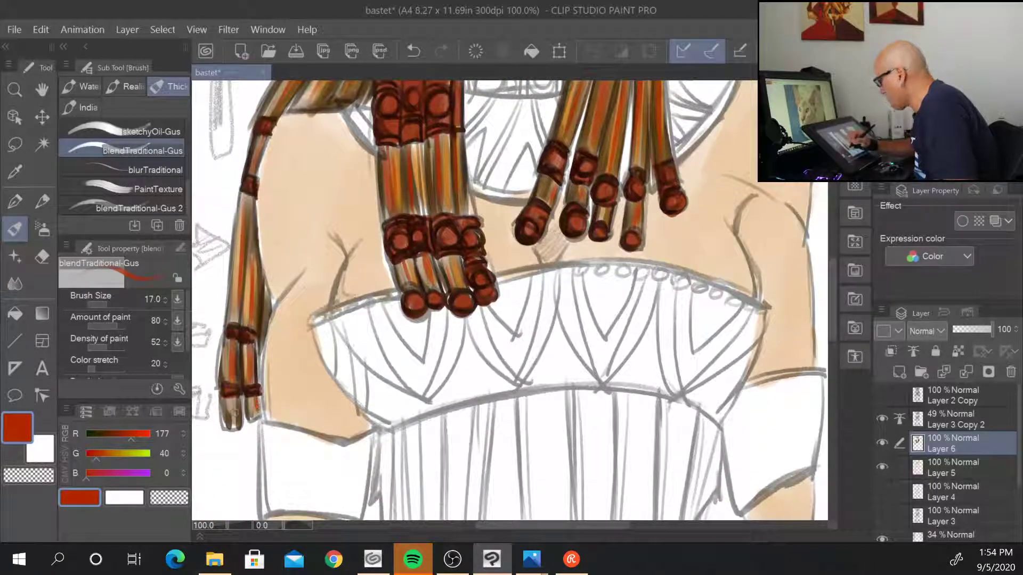
- Paint red streaks on the braid segments of the forehead fringe, from the near ear across to the far temple
{"action": "left_click_drag", "start_coordinate": [519, 182], "coordinate": [386, 471]}
{"action": "left_click_drag", "start_coordinate": [495, 262], "coordinate": [469, 514]}
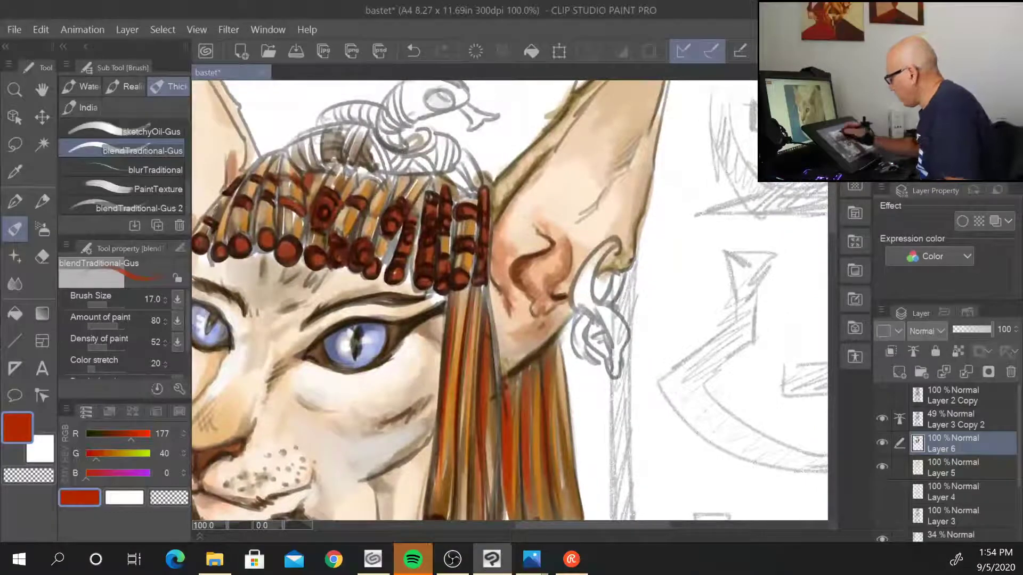
{"action": "left_click_drag", "start_coordinate": [299, 215], "coordinate": [296, 248]}
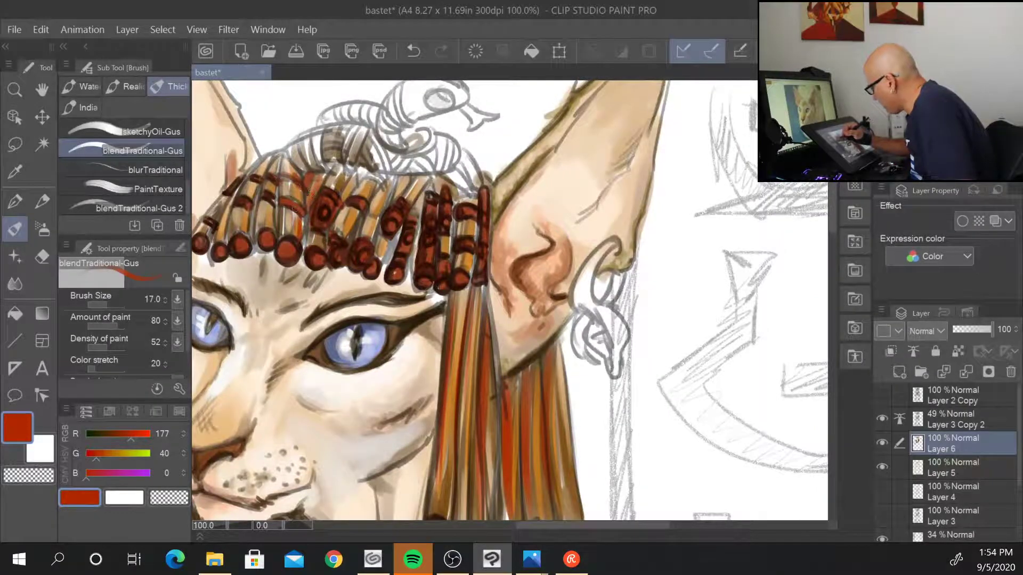
{"action": "left_click_drag", "start_coordinate": [300, 188], "coordinate": [296, 204]}
{"action": "mouse_move", "coordinate": [359, 174]}
{"action": "left_mouse_down"}
{"action": "mouse_move", "coordinate": [347, 195]}
{"action": "mouse_move", "coordinate": [367, 197]}
{"action": "mouse_move", "coordinate": [356, 194]}
{"action": "mouse_move", "coordinate": [337, 228]}
{"action": "left_mouse_up"}
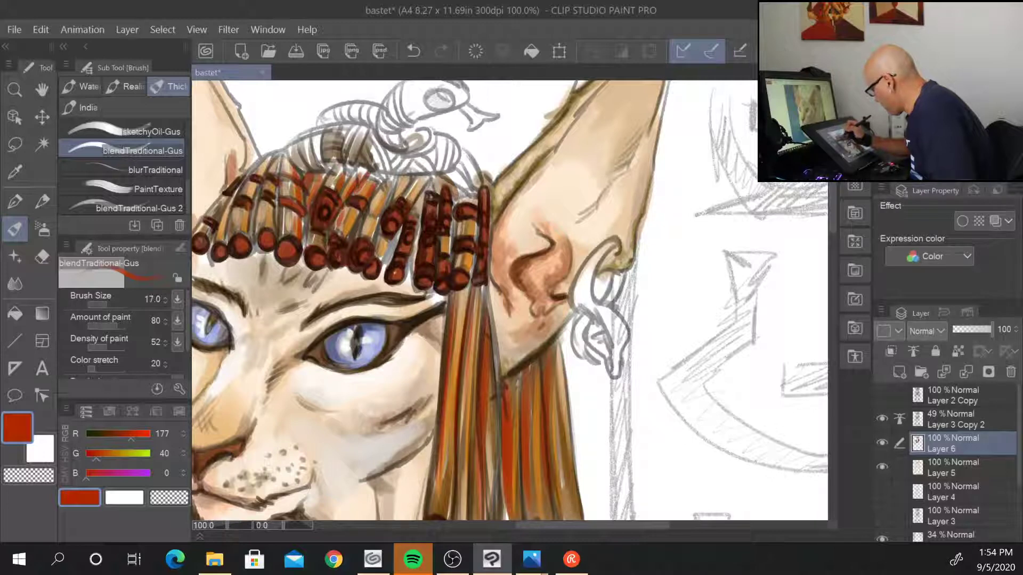
{"action": "left_click_drag", "start_coordinate": [382, 186], "coordinate": [369, 235]}
{"action": "left_click_drag", "start_coordinate": [404, 180], "coordinate": [411, 196]}
{"action": "left_click_drag", "start_coordinate": [388, 233], "coordinate": [385, 255]}
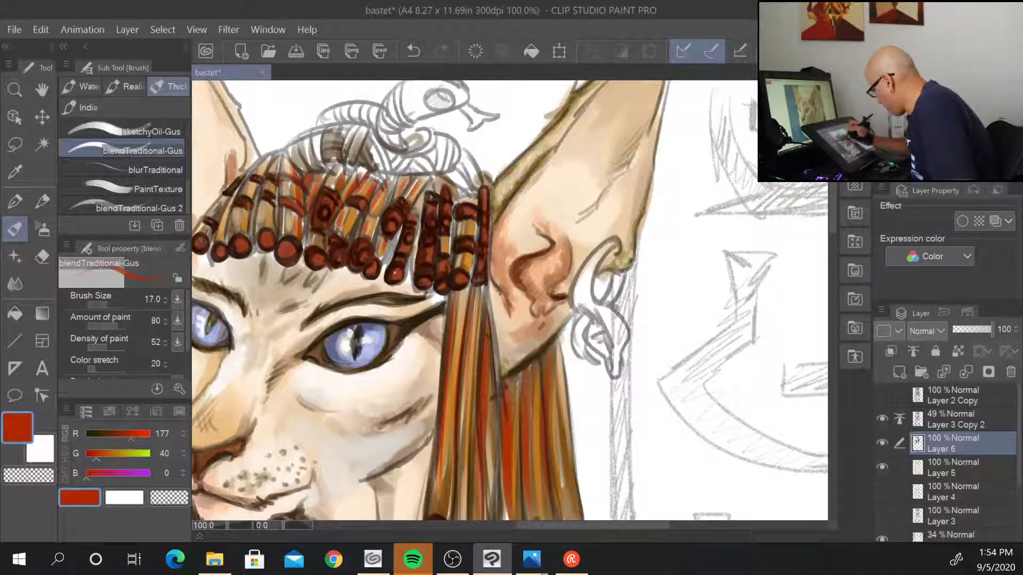
{"action": "mouse_move", "coordinate": [426, 188]}
{"action": "left_mouse_down"}
{"action": "mouse_move", "coordinate": [420, 207]}
{"action": "mouse_move", "coordinate": [467, 195]}
{"action": "left_mouse_up"}
{"action": "left_click_drag", "start_coordinate": [470, 245], "coordinate": [469, 272]}
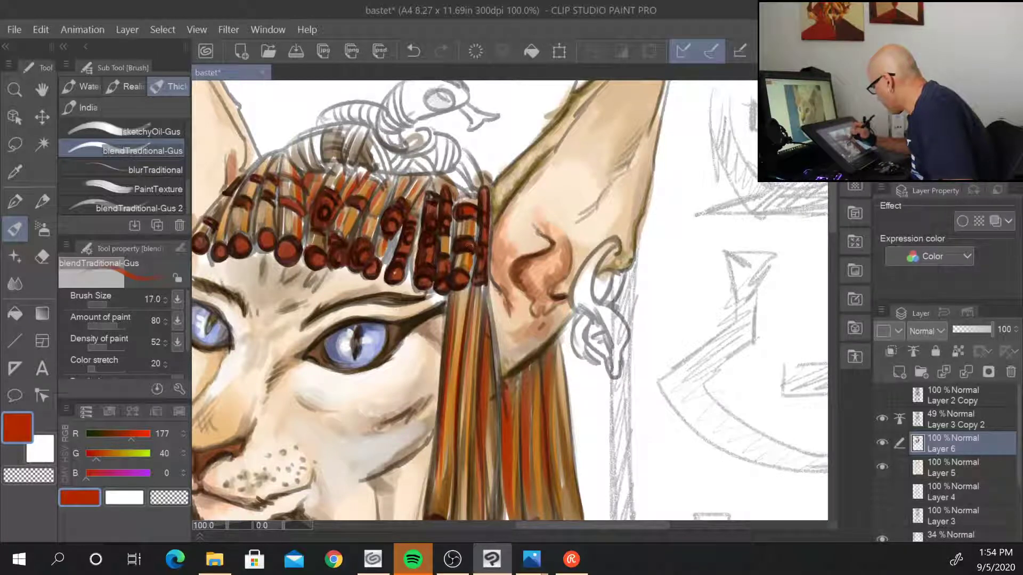
{"action": "left_click_drag", "start_coordinate": [265, 203], "coordinate": [257, 237]}
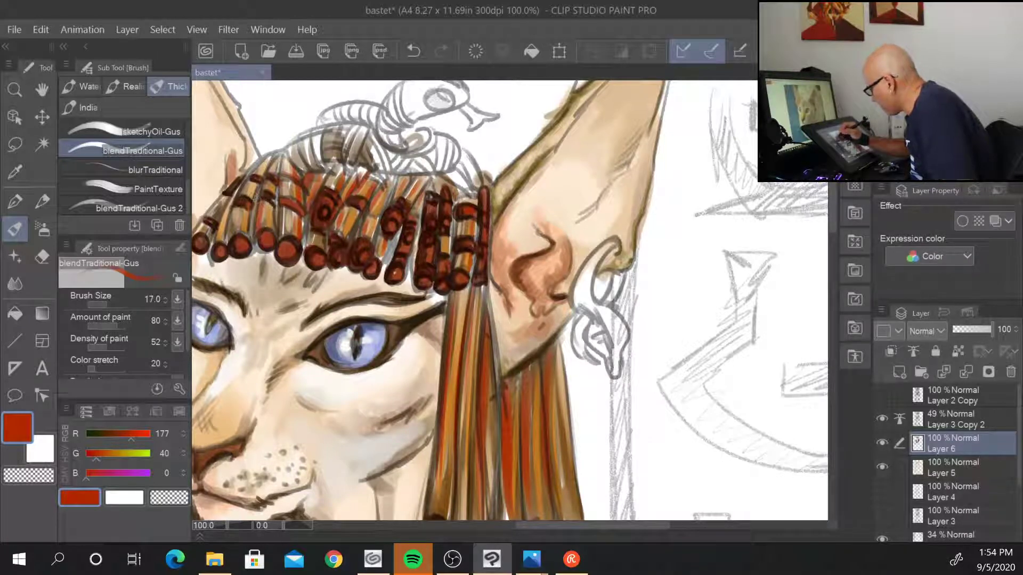
{"action": "mouse_move", "coordinate": [259, 184]}
{"action": "left_mouse_down"}
{"action": "mouse_move", "coordinate": [250, 208]}
{"action": "mouse_move", "coordinate": [225, 218]}
{"action": "mouse_move", "coordinate": [221, 242]}
{"action": "left_mouse_up"}
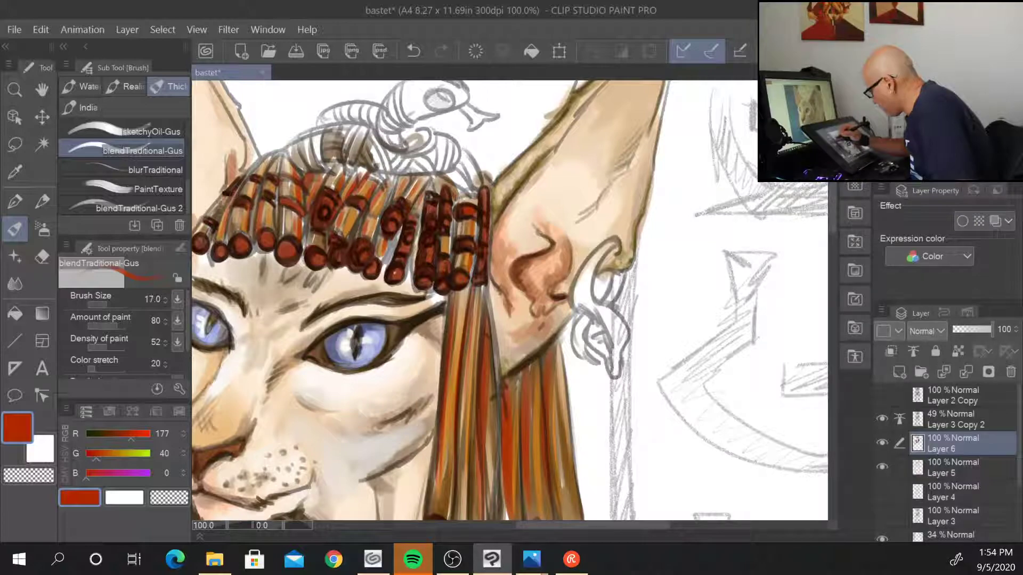
- Sample the bright orange-red from a fringe bead, reduce the brush to size 12, and highlight the round end beads over the brow
{"action": "scroll", "coordinate": [657, 437], "scroll_direction": "up", "scroll_amount": 2}
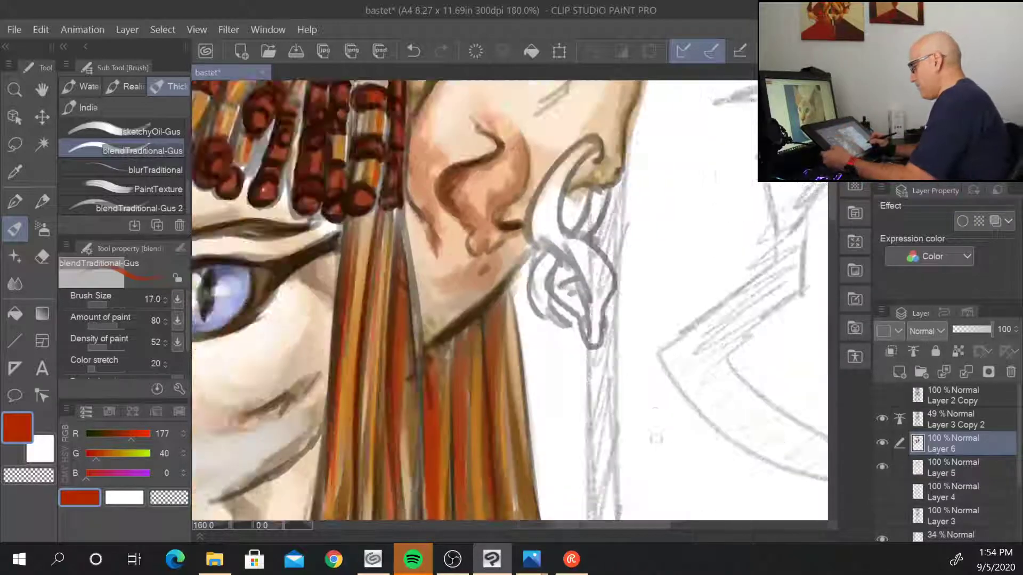
{"action": "left_click_drag", "start_coordinate": [300, 144], "coordinate": [642, 448]}
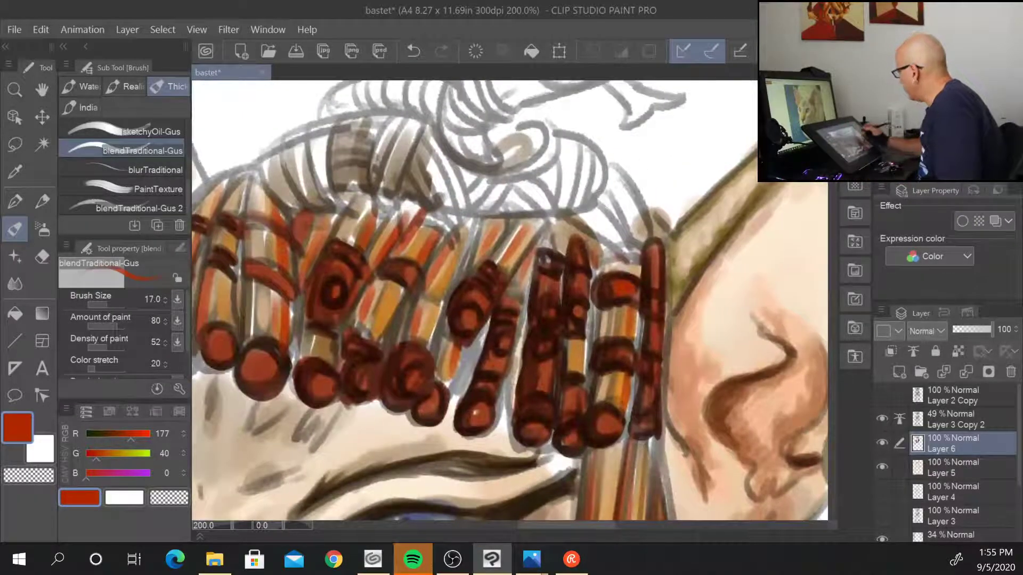
{"action": "left_click", "coordinate": [618, 288], "text": "alt"}
{"action": "left_click_drag", "start_coordinate": [462, 290], "coordinate": [547, 260]}
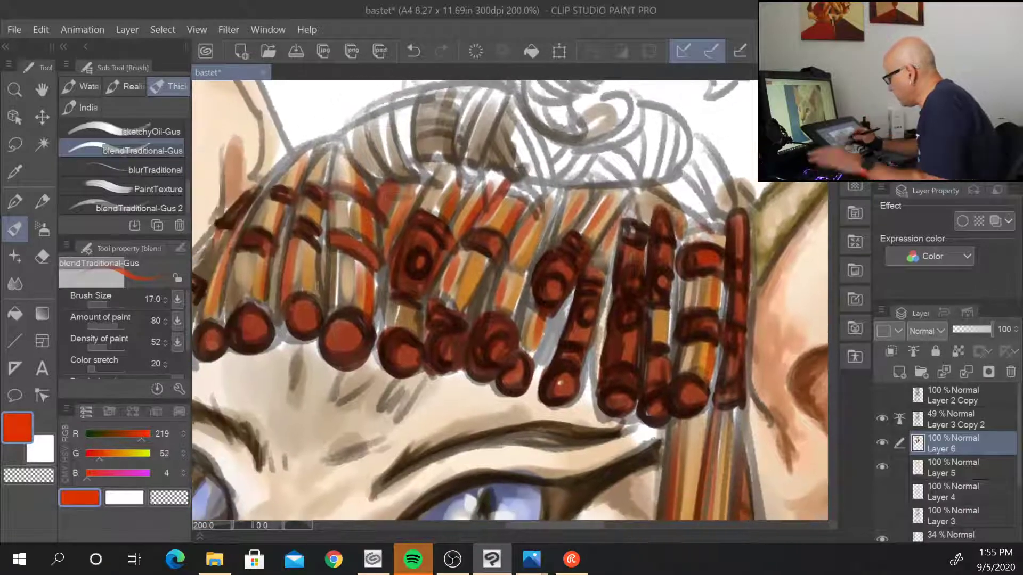
{"action": "key", "text": "bracketleft"}
{"action": "key", "text": "bracketleft"}
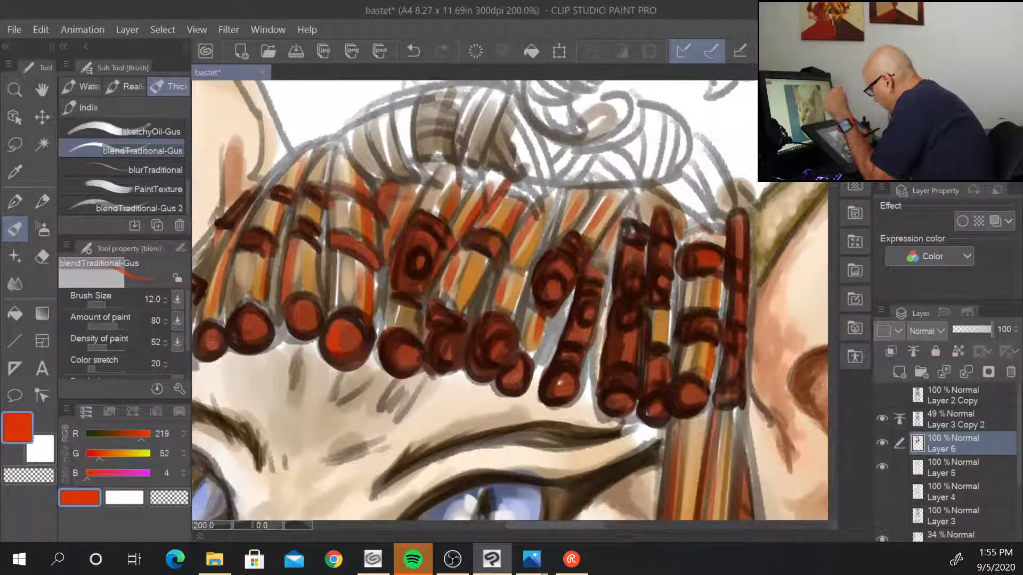
{"action": "mouse_move", "coordinate": [299, 320]}
{"action": "left_mouse_down"}
{"action": "mouse_move", "coordinate": [288, 310]}
{"action": "mouse_move", "coordinate": [253, 312]}
{"action": "left_mouse_up"}
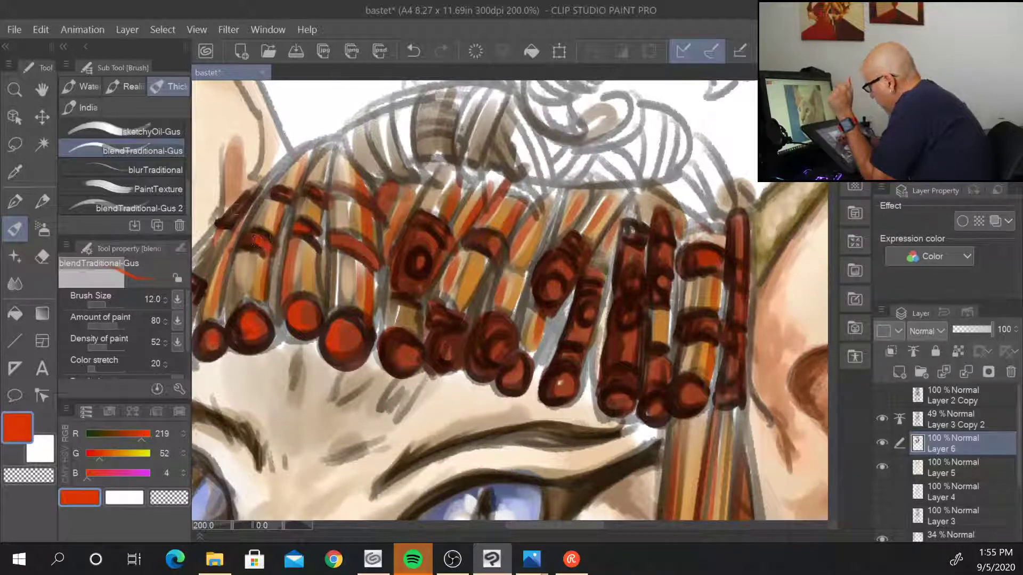
- Add orange-red highlights to the fringe's beads and bands from the far temple to the middle of the forehead
{"action": "left_click_drag", "start_coordinate": [294, 507], "coordinate": [470, 477]}
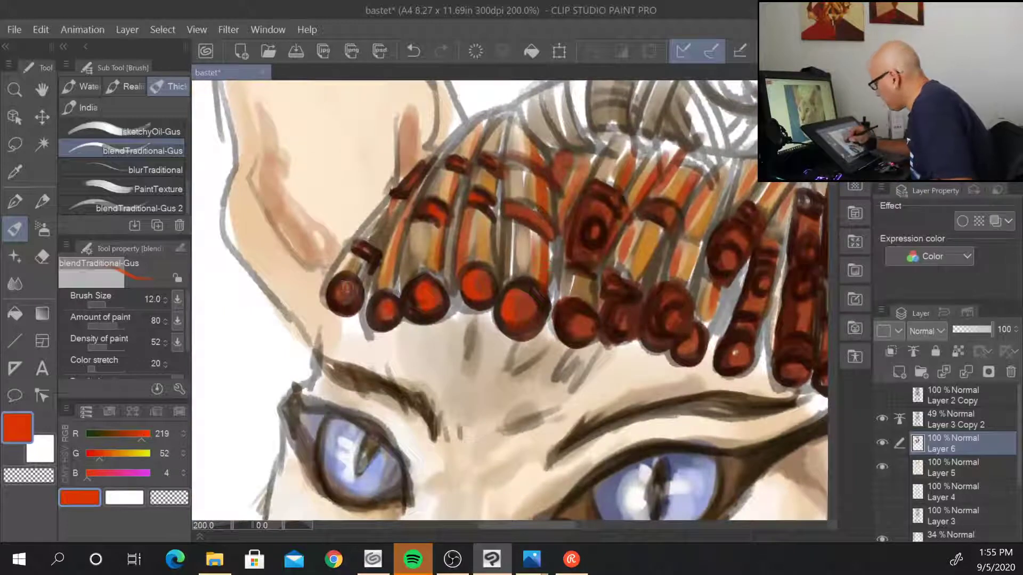
{"action": "left_click_drag", "start_coordinate": [372, 259], "coordinate": [373, 240]}
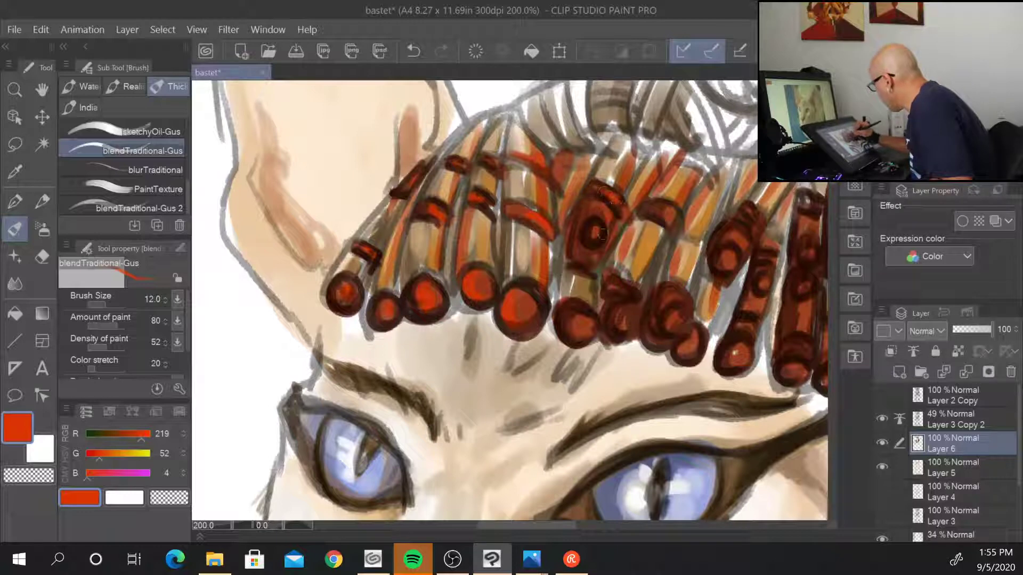
{"action": "left_click_drag", "start_coordinate": [600, 230], "coordinate": [600, 246]}
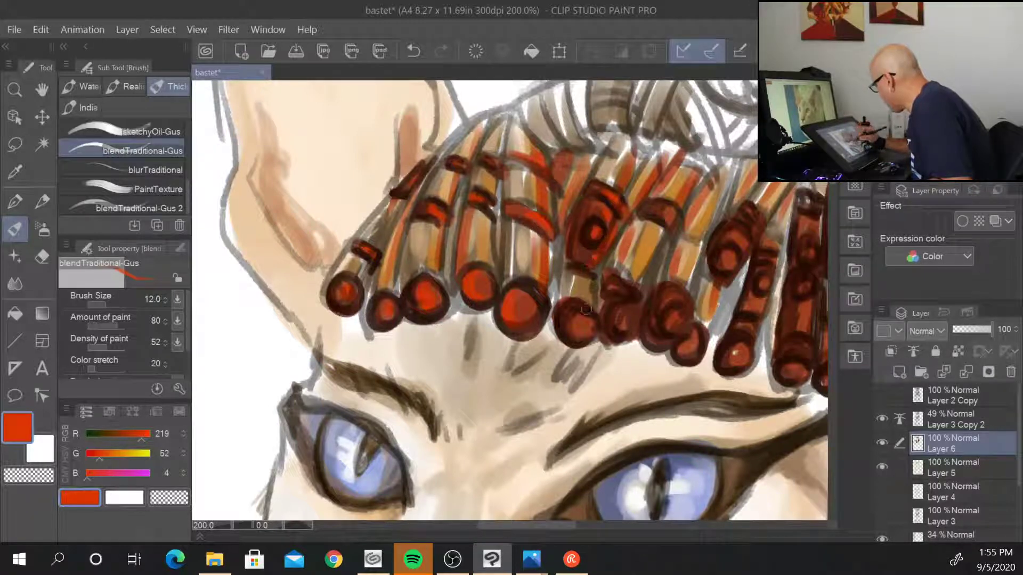
{"action": "mouse_move", "coordinate": [586, 309]}
{"action": "left_mouse_down"}
{"action": "mouse_move", "coordinate": [639, 307]}
{"action": "mouse_move", "coordinate": [627, 309]}
{"action": "mouse_move", "coordinate": [681, 333]}
{"action": "left_mouse_up"}
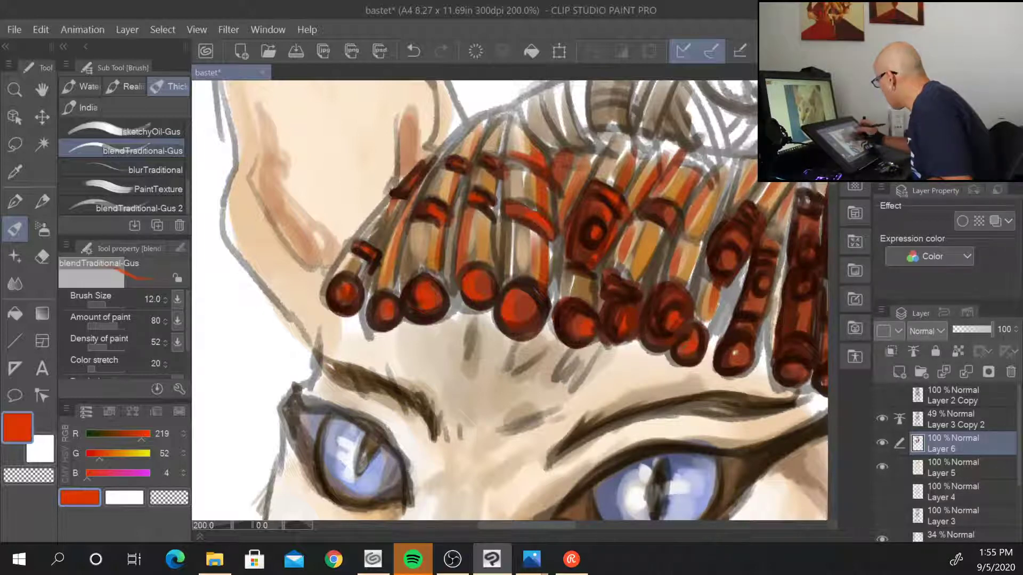
{"action": "mouse_move", "coordinate": [744, 233]}
{"action": "left_mouse_down"}
{"action": "mouse_move", "coordinate": [741, 259]}
{"action": "mouse_move", "coordinate": [753, 234]}
{"action": "mouse_move", "coordinate": [773, 252]}
{"action": "mouse_move", "coordinate": [764, 284]}
{"action": "left_mouse_up"}
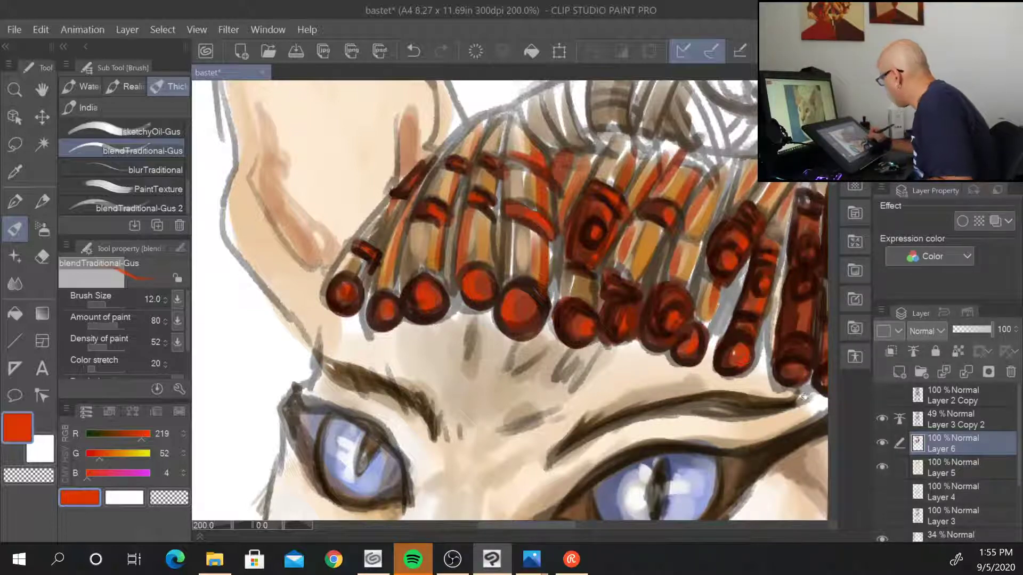
- Brighten the stacked fringe beads beside the near ear with orange-red strokes
{"action": "left_click_drag", "start_coordinate": [804, 397], "coordinate": [544, 394]}
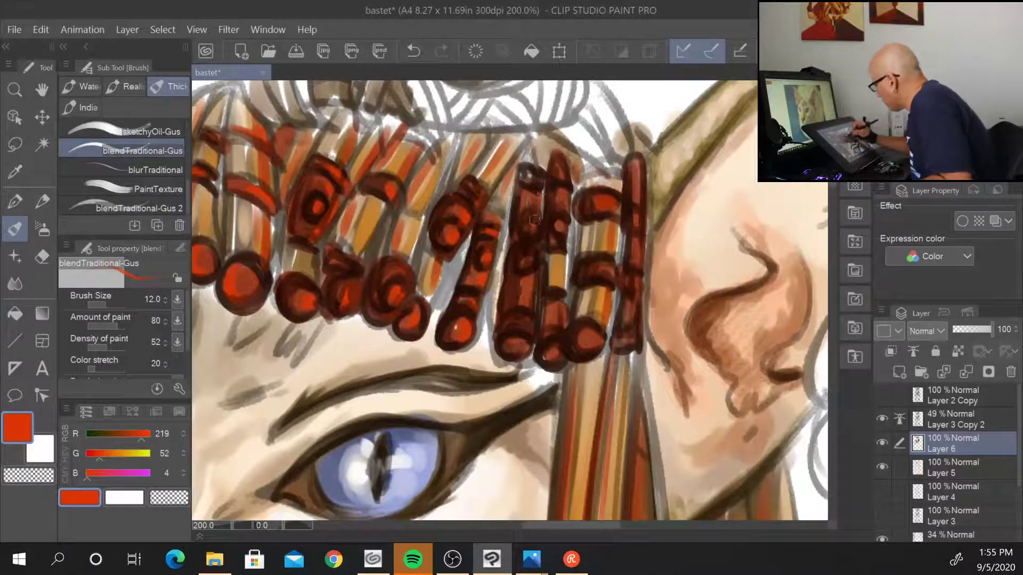
{"action": "left_click_drag", "start_coordinate": [534, 220], "coordinate": [529, 265]}
{"action": "mouse_move", "coordinate": [526, 304]}
{"action": "left_mouse_down"}
{"action": "mouse_move", "coordinate": [531, 294]}
{"action": "mouse_move", "coordinate": [528, 333]}
{"action": "left_mouse_up"}
{"action": "left_click_drag", "start_coordinate": [558, 299], "coordinate": [562, 342]}
{"action": "mouse_move", "coordinate": [562, 246]}
{"action": "left_mouse_down"}
{"action": "mouse_move", "coordinate": [569, 210]}
{"action": "mouse_move", "coordinate": [560, 225]}
{"action": "mouse_move", "coordinate": [638, 293]}
{"action": "mouse_move", "coordinate": [636, 284]}
{"action": "mouse_move", "coordinate": [628, 339]}
{"action": "left_mouse_up"}
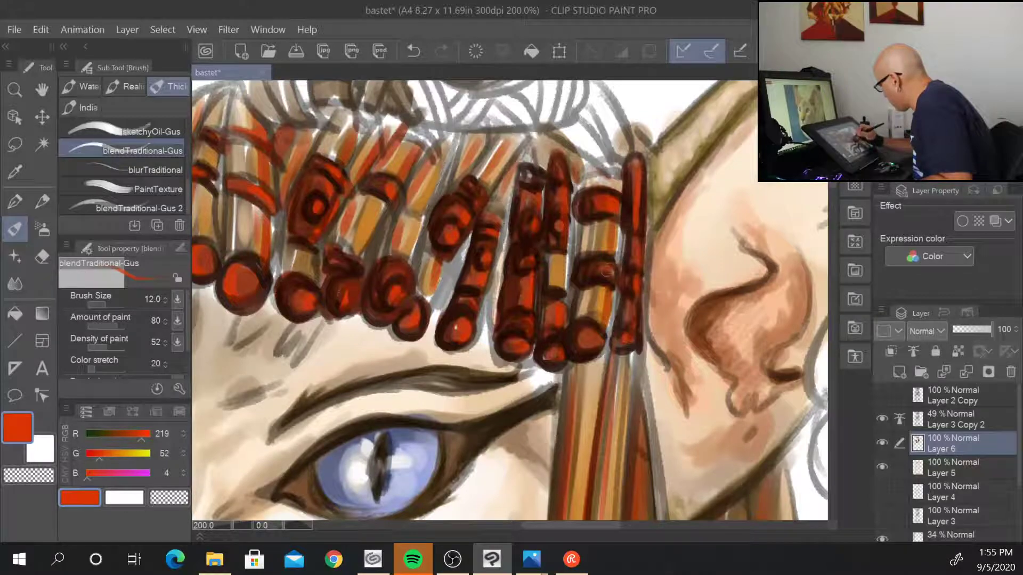
- Highlight the beads in the inner half of the near shoulder's bead band, closest to the neck, with orange-red
{"action": "left_click_drag", "start_coordinate": [591, 489], "coordinate": [642, 63]}
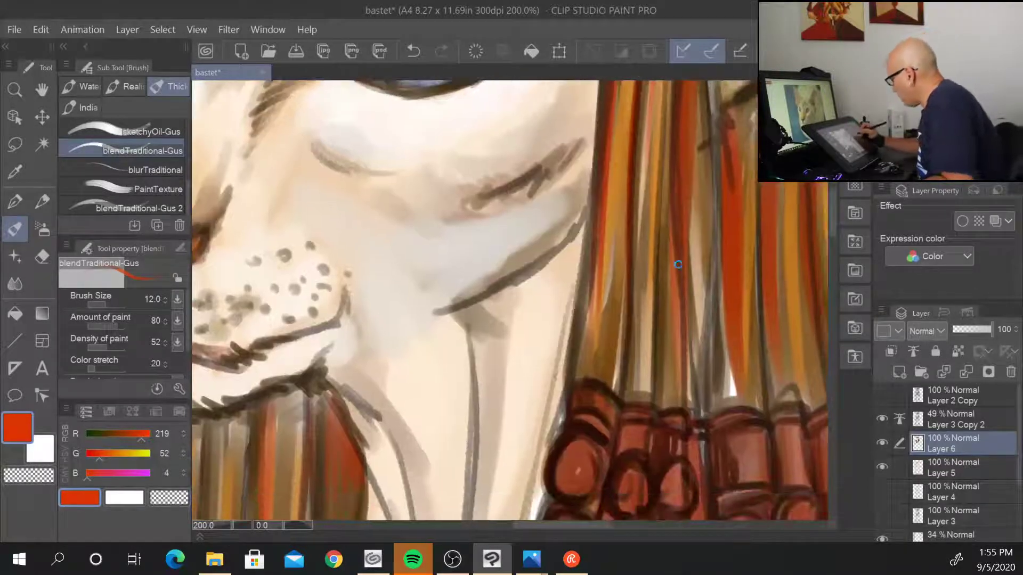
{"action": "left_click_drag", "start_coordinate": [711, 410], "coordinate": [476, 229]}
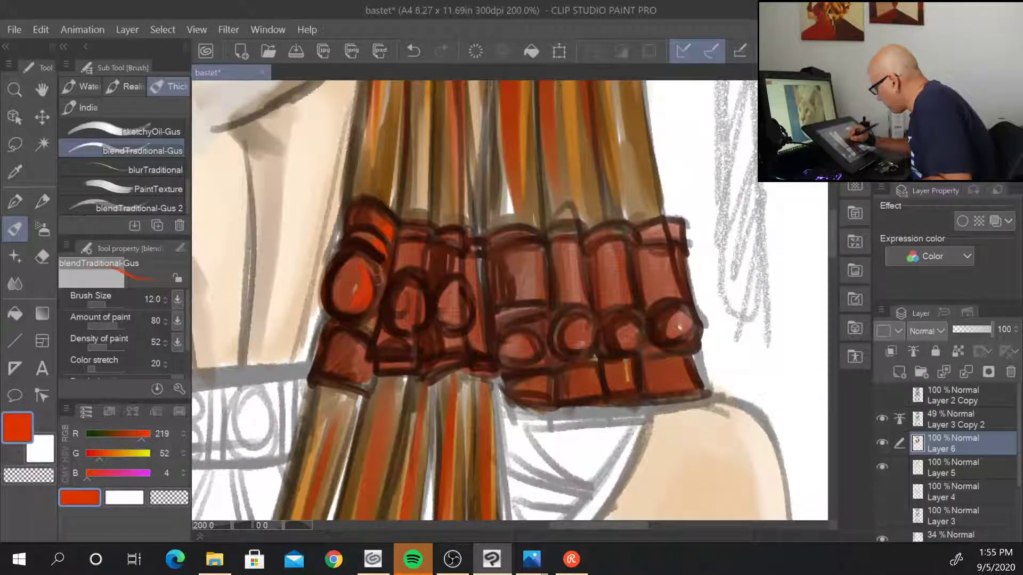
{"action": "left_click_drag", "start_coordinate": [366, 325], "coordinate": [373, 335]}
{"action": "left_click_drag", "start_coordinate": [352, 376], "coordinate": [366, 345]}
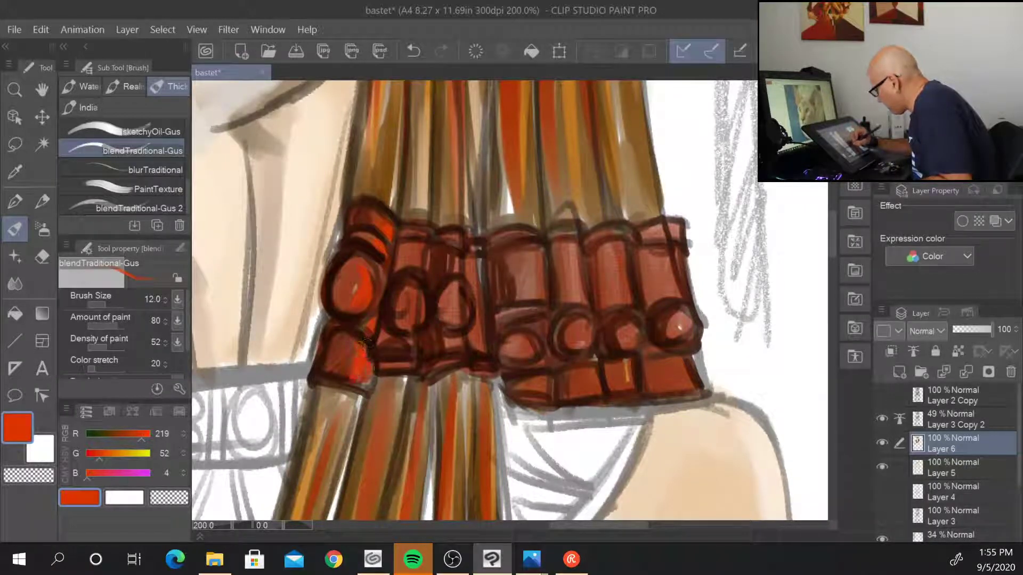
{"action": "left_click_drag", "start_coordinate": [365, 382], "coordinate": [366, 387]}
{"action": "left_click_drag", "start_coordinate": [406, 329], "coordinate": [413, 312]}
{"action": "mouse_move", "coordinate": [424, 249]}
{"action": "left_mouse_down"}
{"action": "mouse_move", "coordinate": [414, 268]}
{"action": "mouse_move", "coordinate": [418, 230]}
{"action": "left_mouse_up"}
{"action": "left_click_drag", "start_coordinate": [450, 284], "coordinate": [446, 308]}
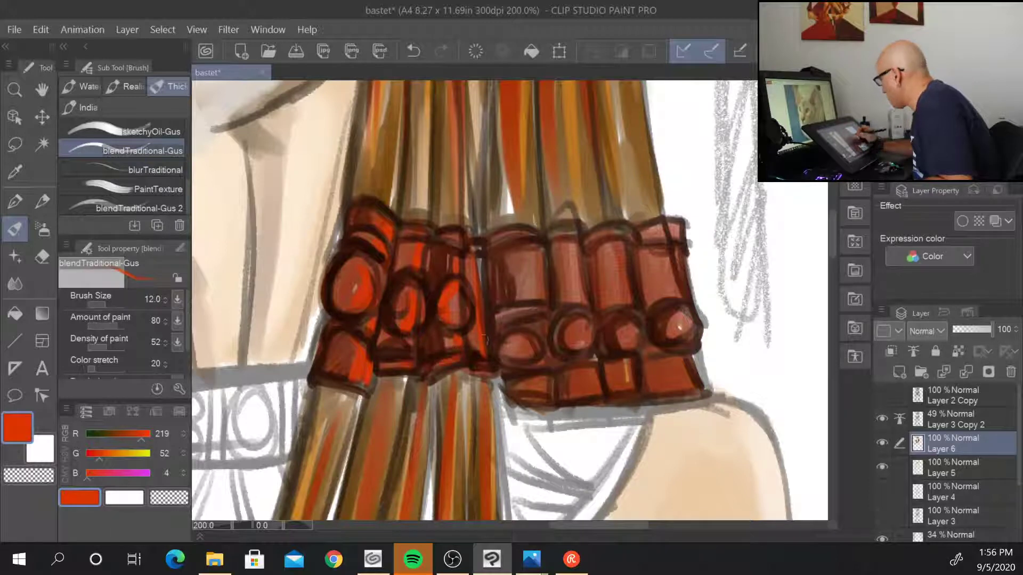
- Add orange-red highlights to the tall, round and lower beads in the outer half of the near shoulder band
{"action": "mouse_move", "coordinate": [528, 261]}
{"action": "left_mouse_down"}
{"action": "mouse_move", "coordinate": [535, 275]}
{"action": "mouse_move", "coordinate": [523, 246]}
{"action": "left_mouse_up"}
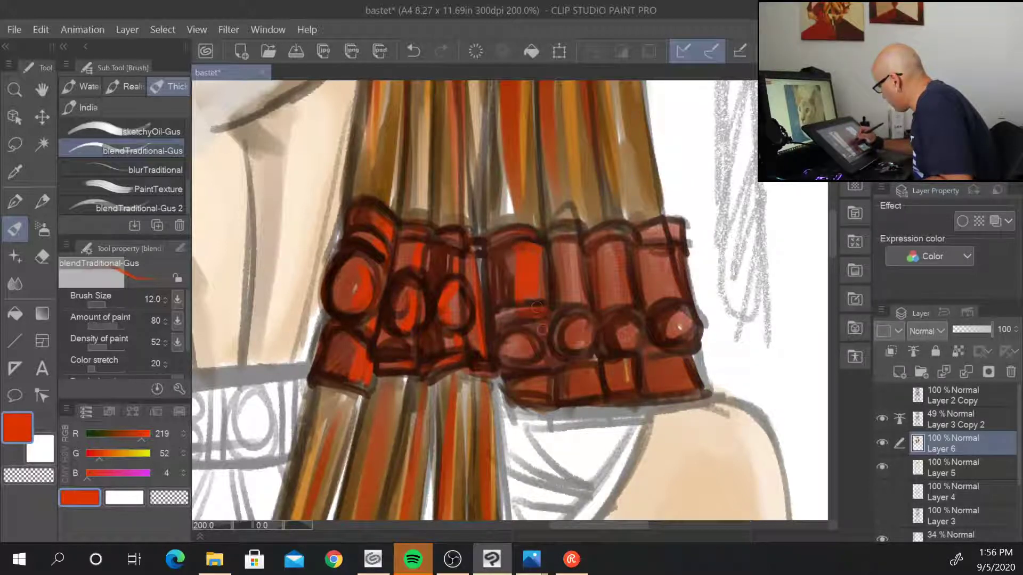
{"action": "left_click_drag", "start_coordinate": [530, 342], "coordinate": [537, 380]}
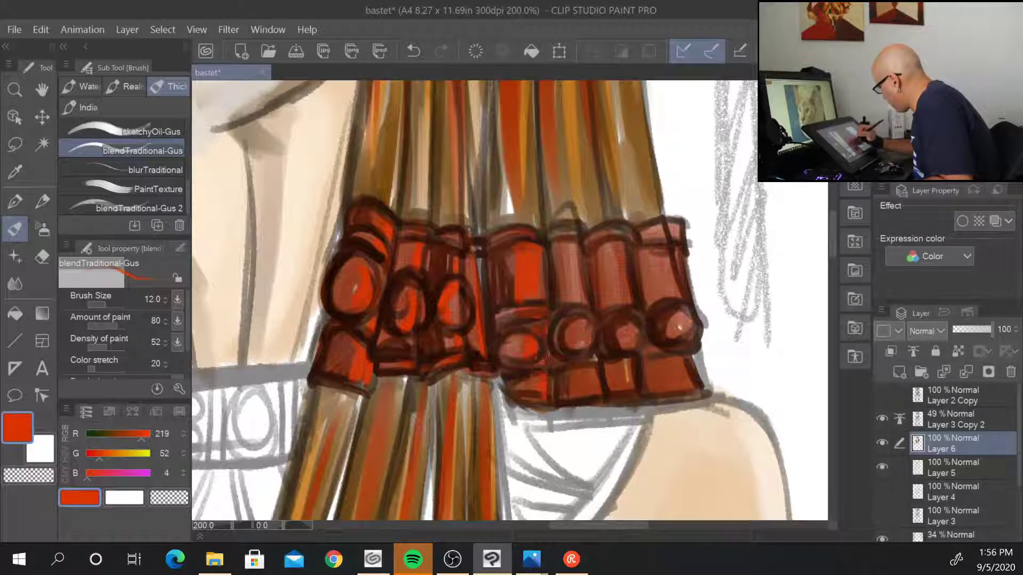
{"action": "left_click_drag", "start_coordinate": [577, 301], "coordinate": [572, 223]}
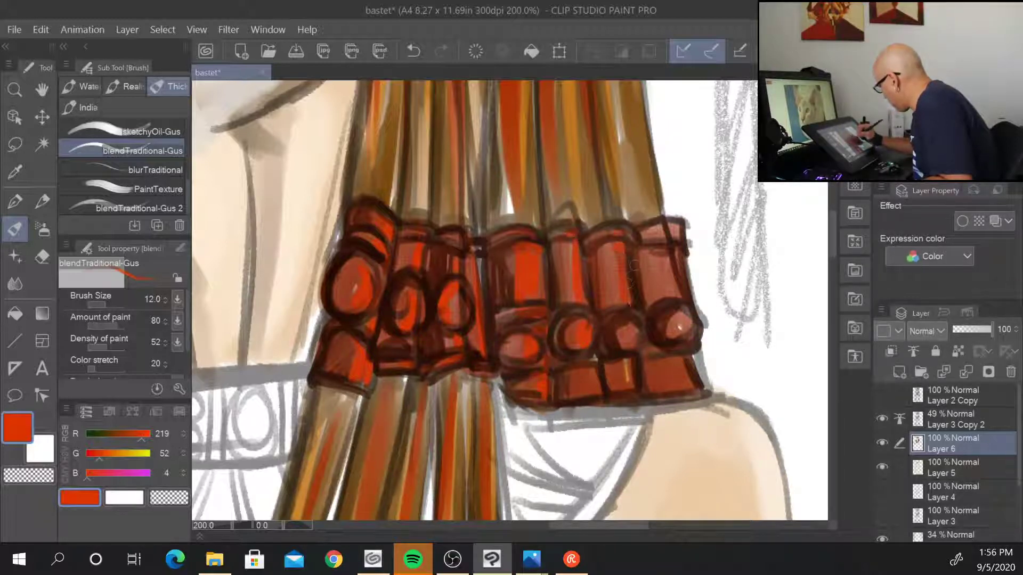
{"action": "left_click_drag", "start_coordinate": [675, 285], "coordinate": [667, 256]}
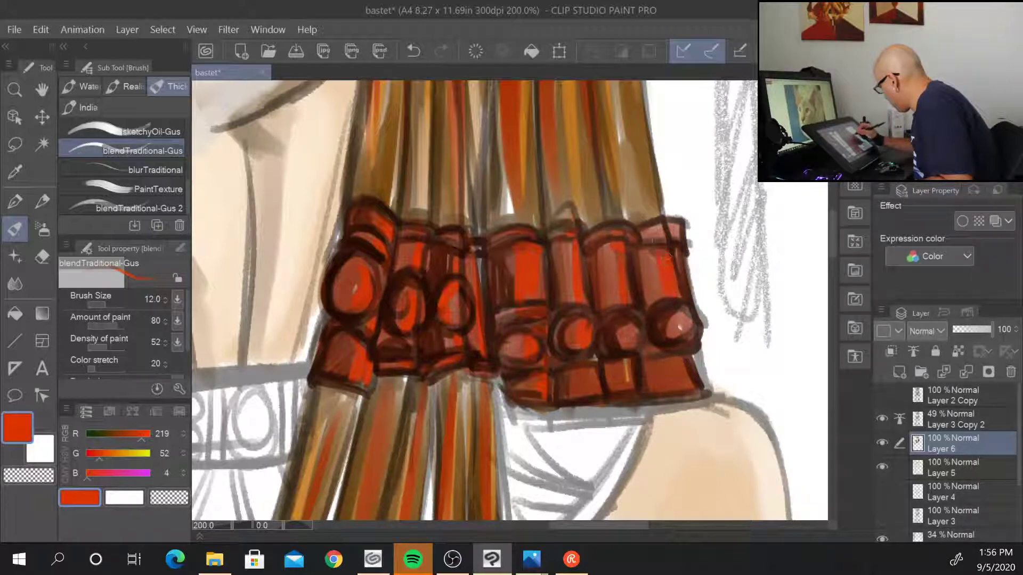
{"action": "left_click_drag", "start_coordinate": [683, 330], "coordinate": [675, 310]}
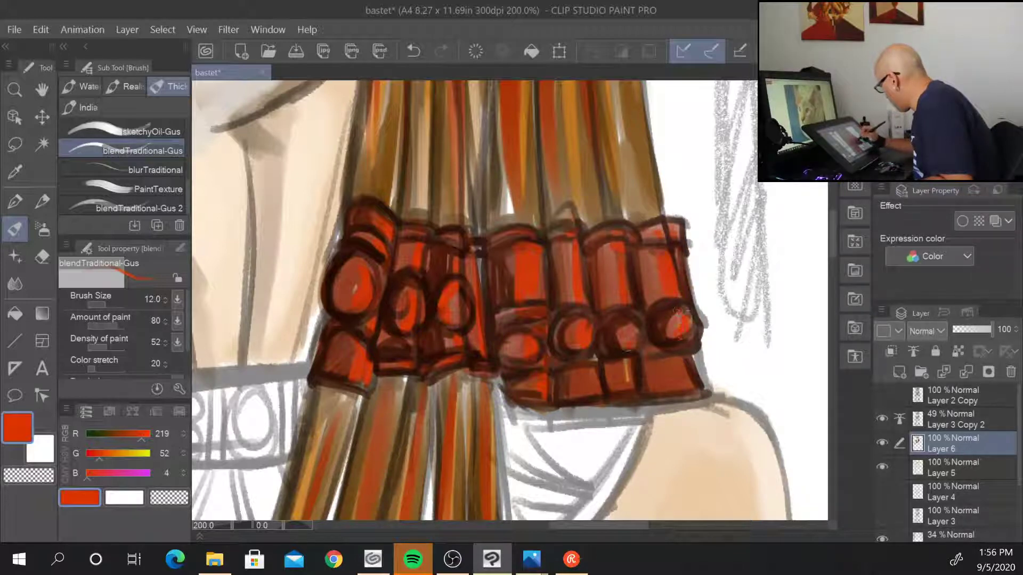
{"action": "left_click_drag", "start_coordinate": [625, 387], "coordinate": [630, 367]}
{"action": "left_click_drag", "start_coordinate": [686, 383], "coordinate": [679, 360]}
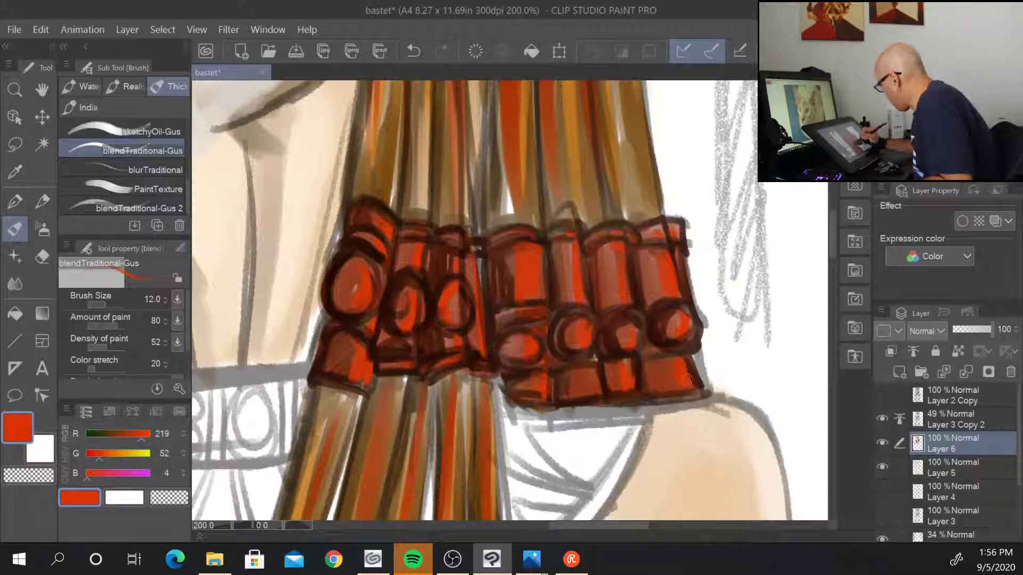
- Brighten the beads at the ends of the fanned braids on the near side of the chest with orange-red
{"action": "left_click_drag", "start_coordinate": [444, 456], "coordinate": [572, 84]}
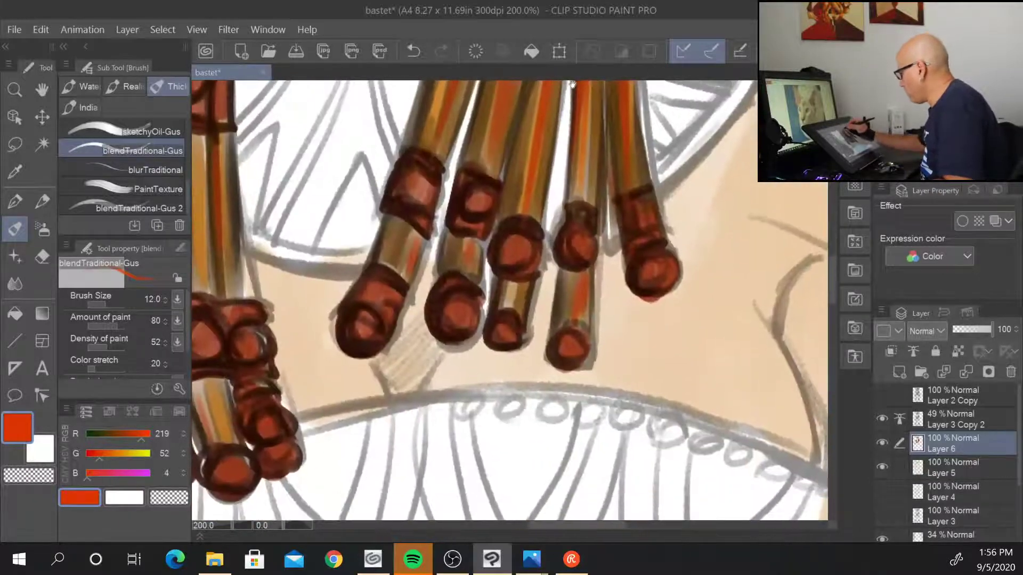
{"action": "left_click_drag", "start_coordinate": [426, 199], "coordinate": [419, 187]}
{"action": "left_click_drag", "start_coordinate": [426, 229], "coordinate": [423, 217]}
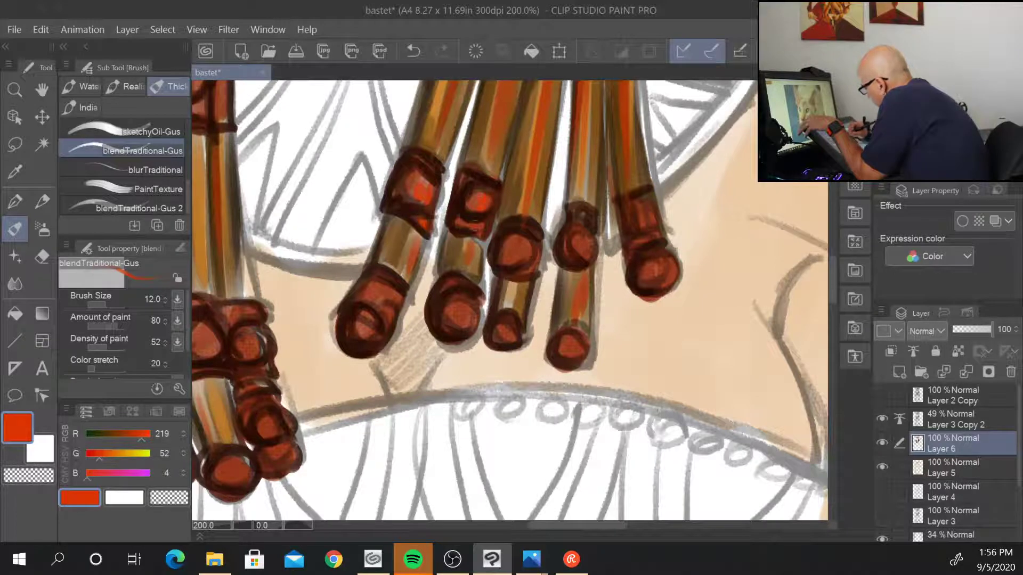
{"action": "left_click_drag", "start_coordinate": [527, 249], "coordinate": [516, 265]}
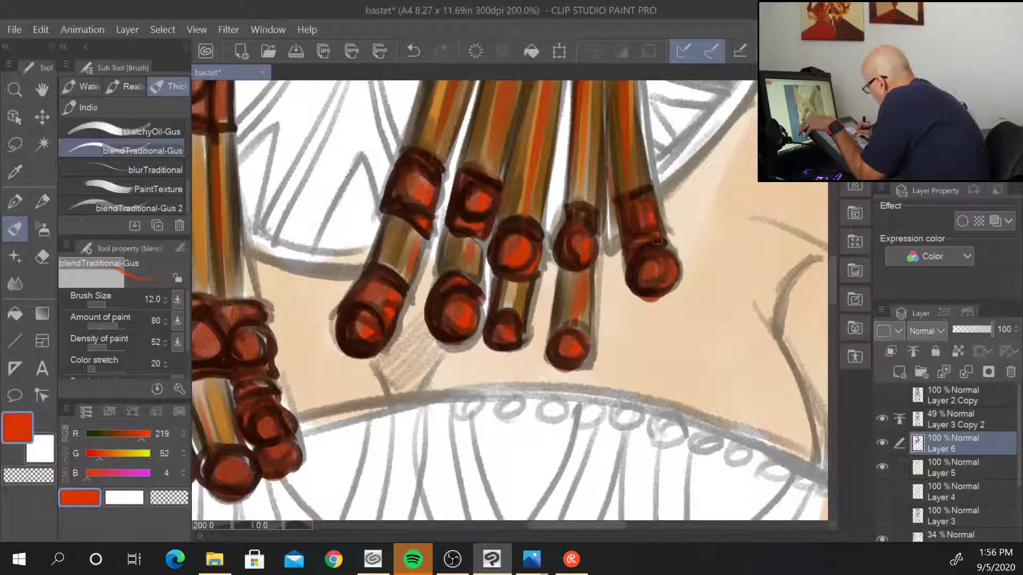
- Highlight the lower bead band and the round end beads of the far chest braids with orange-red
{"action": "left_click_drag", "start_coordinate": [197, 286], "coordinate": [509, 234]}
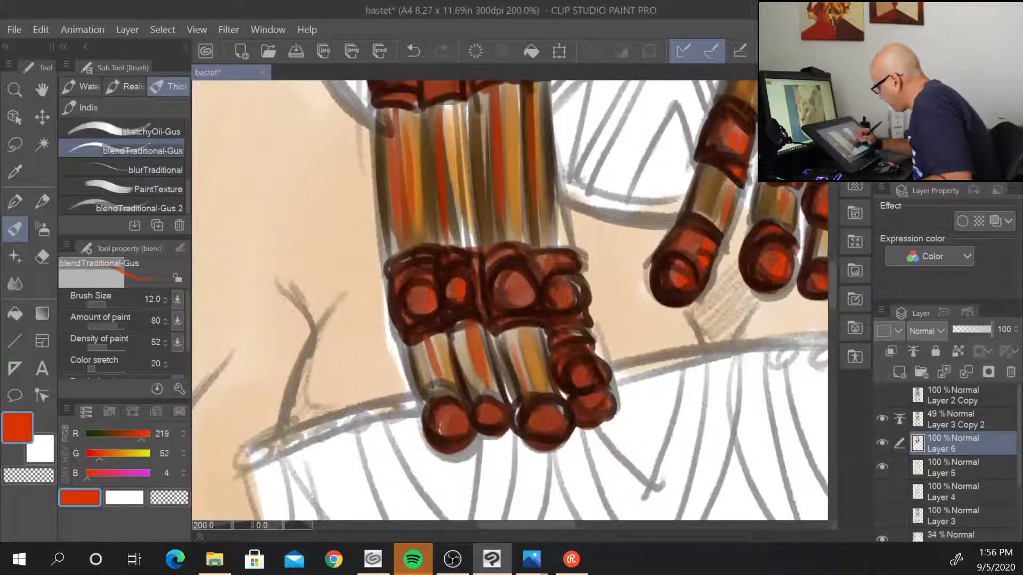
{"action": "left_click_drag", "start_coordinate": [452, 413], "coordinate": [455, 432]}
{"action": "left_click_drag", "start_coordinate": [550, 412], "coordinate": [552, 427]}
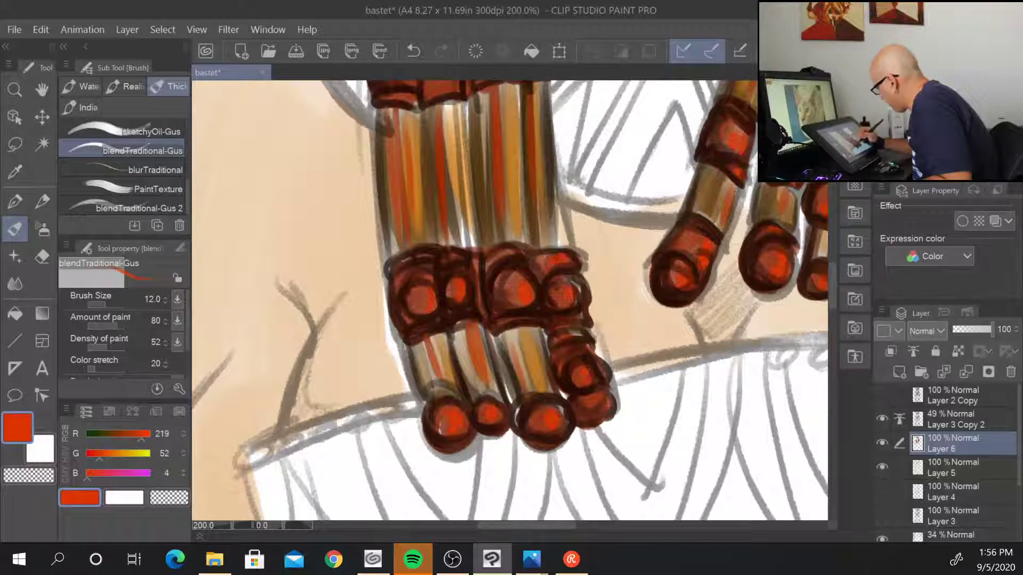
- Add orange-red highlights to the upper bead band of the far chest braids and both bead bands of the braid beside the far arm
{"action": "mouse_move", "coordinate": [590, 218]}
{"action": "left_mouse_down"}
{"action": "mouse_move", "coordinate": [540, 401]}
{"action": "mouse_move", "coordinate": [543, 424]}
{"action": "left_mouse_up"}
{"action": "mouse_move", "coordinate": [403, 275]}
{"action": "left_mouse_down"}
{"action": "mouse_move", "coordinate": [369, 292]}
{"action": "mouse_move", "coordinate": [371, 264]}
{"action": "left_mouse_up"}
{"action": "left_click_drag", "start_coordinate": [399, 202], "coordinate": [392, 211]}
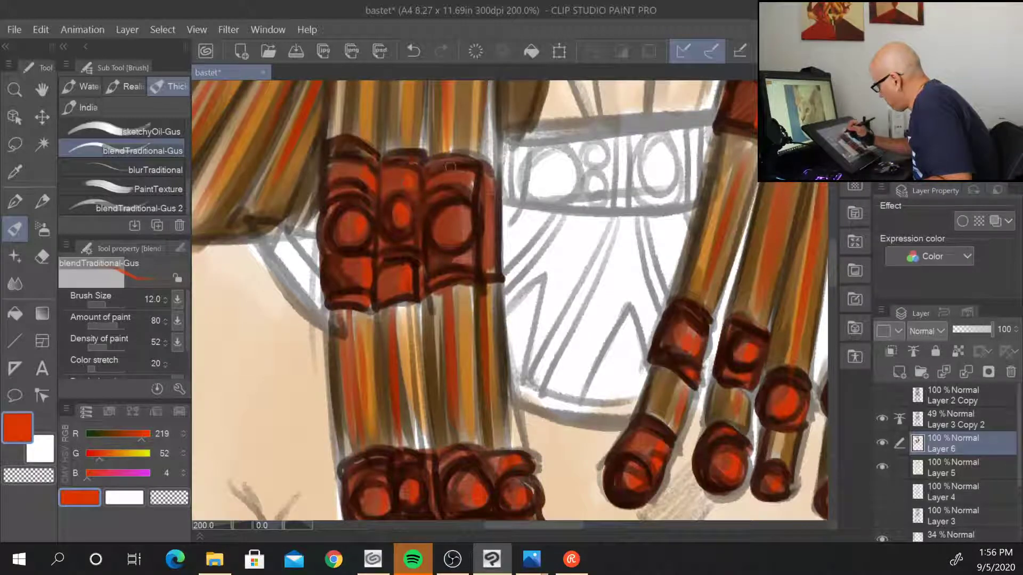
{"action": "mouse_move", "coordinate": [474, 422]}
{"action": "left_mouse_down"}
{"action": "mouse_move", "coordinate": [766, 318]}
{"action": "mouse_move", "coordinate": [761, 286]}
{"action": "left_mouse_up"}
{"action": "left_click_drag", "start_coordinate": [443, 424], "coordinate": [488, 146]}
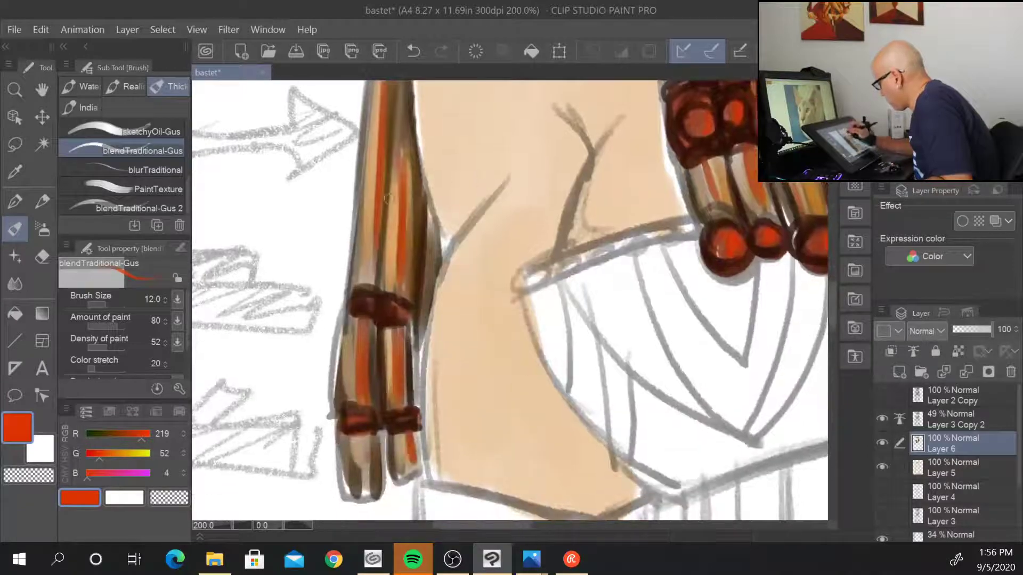
{"action": "left_click_drag", "start_coordinate": [367, 298], "coordinate": [374, 302]}
{"action": "mouse_move", "coordinate": [393, 306]}
{"action": "left_mouse_down"}
{"action": "mouse_move", "coordinate": [403, 310]}
{"action": "mouse_move", "coordinate": [394, 309]}
{"action": "left_mouse_up"}
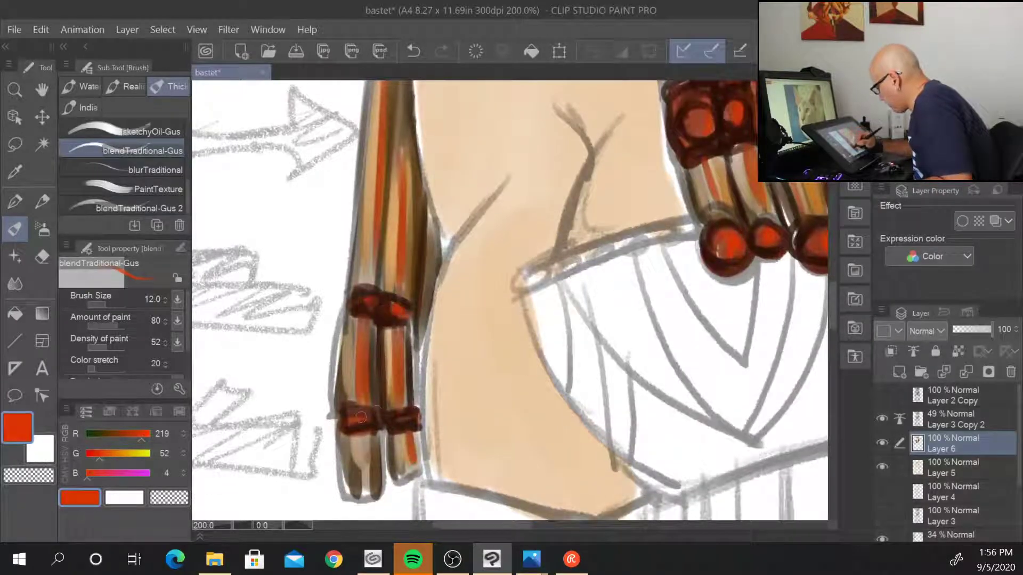
{"action": "left_click_drag", "start_coordinate": [397, 416], "coordinate": [406, 416]}
- Set the brush colour to a light salmon with RGB values 255, 165, 133
{"action": "scroll", "coordinate": [423, 400], "scroll_direction": "down", "scroll_amount": 3}
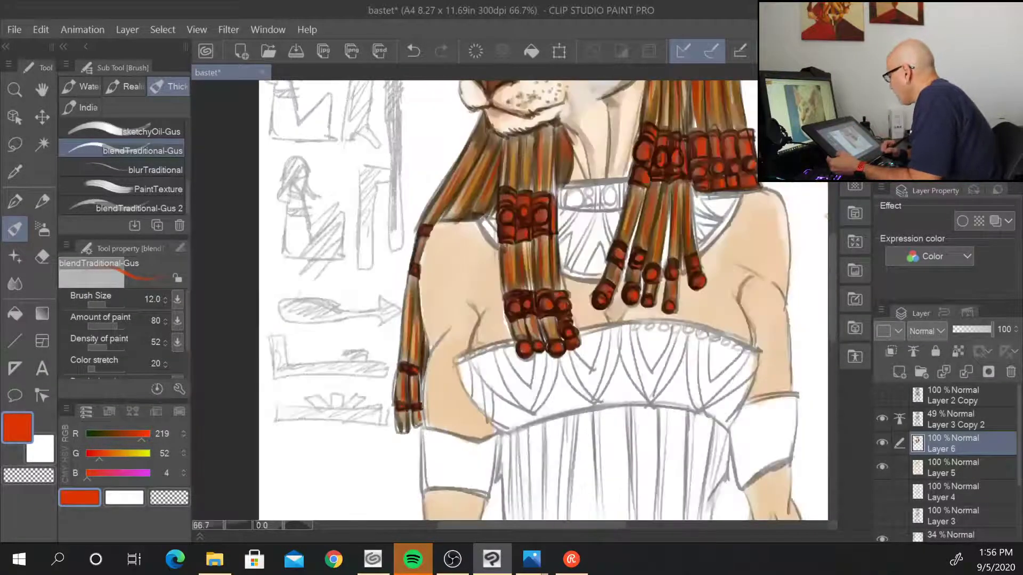
{"action": "scroll", "coordinate": [426, 399], "scroll_direction": "down", "scroll_amount": 1}
{"action": "left_click_drag", "start_coordinate": [677, 162], "coordinate": [506, 373]}
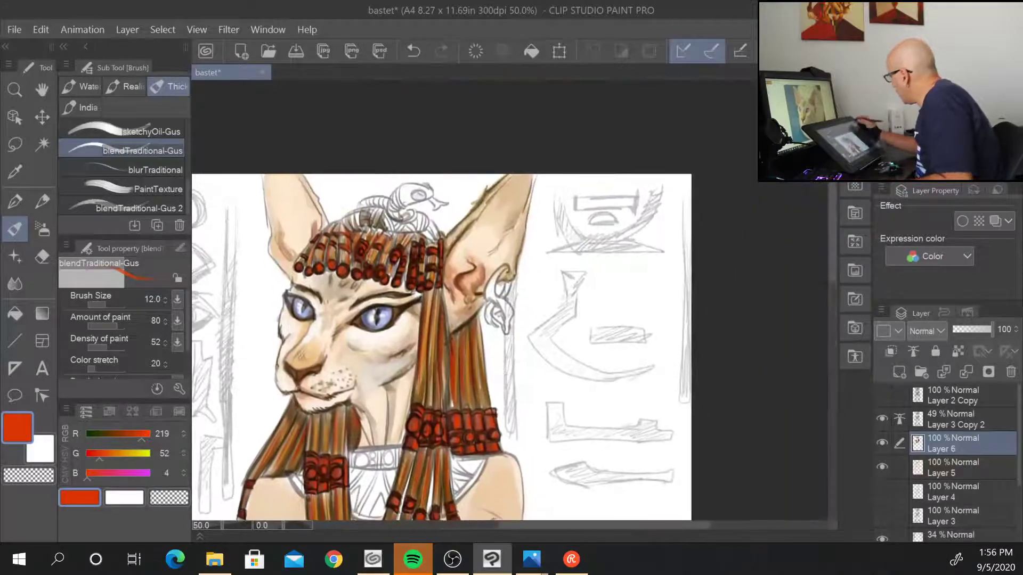
{"action": "key", "text": "Up"}
{"action": "key", "text": "Up"}
{"action": "key", "text": "Up"}
{"action": "key", "text": "Up"}
{"action": "key", "text": "Up"}
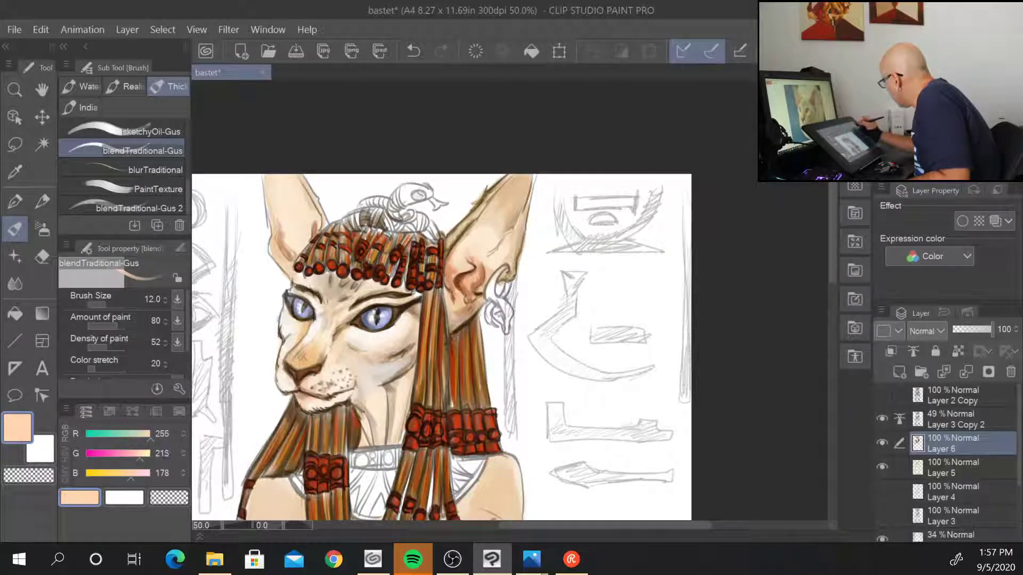
{"action": "left_click_drag", "start_coordinate": [142, 458], "coordinate": [120, 477]}
{"action": "left_click", "coordinate": [111, 477]}
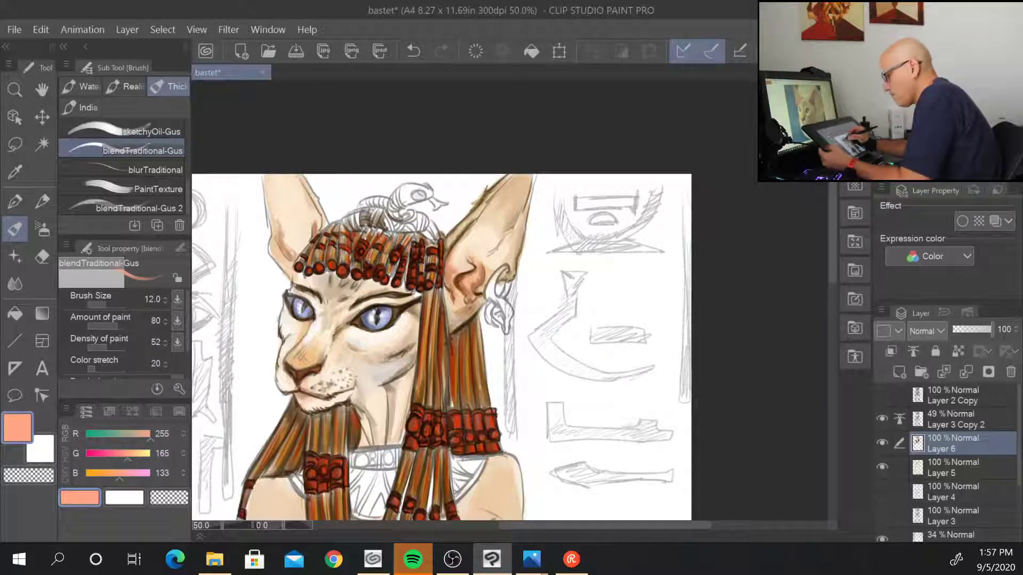
- Dab salmon highlights onto the round end beads and bead bands in the far half of the forehead fringe
{"action": "scroll", "coordinate": [331, 258], "scroll_direction": "up", "scroll_amount": 2}
{"action": "key", "text": "ctrl+plus"}
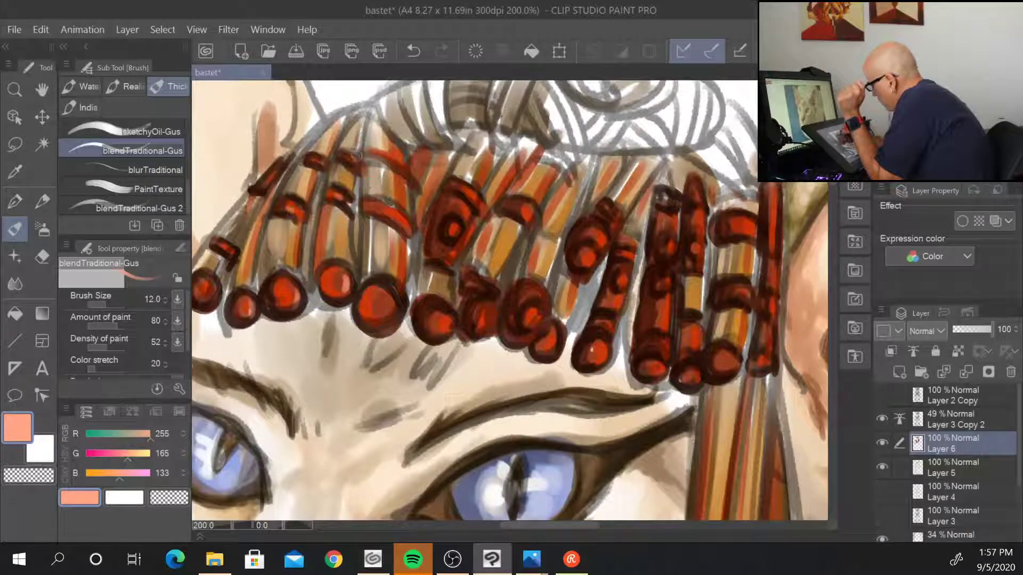
{"action": "left_click_drag", "start_coordinate": [216, 281], "coordinate": [208, 308]}
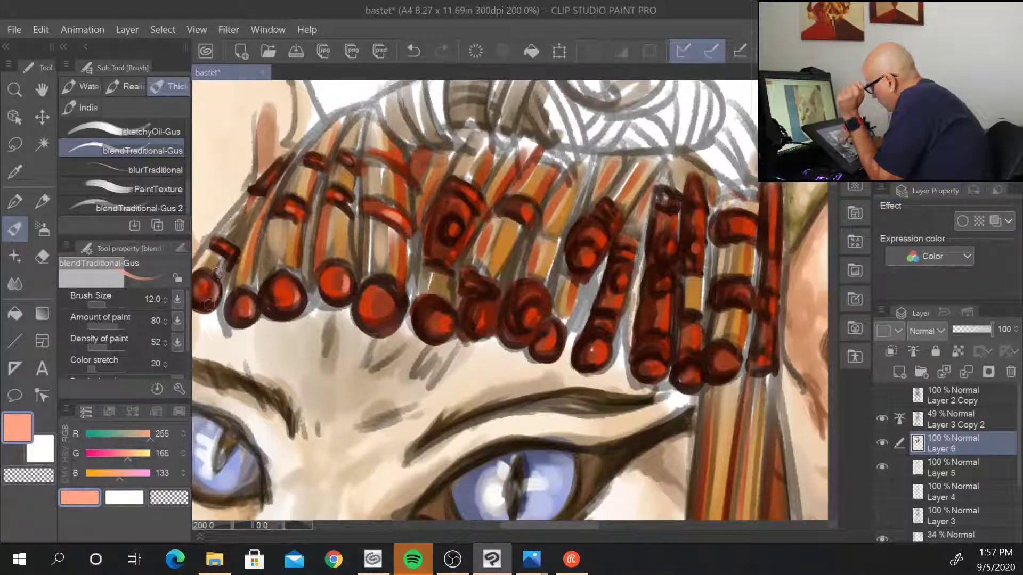
{"action": "left_click_drag", "start_coordinate": [440, 312], "coordinate": [443, 330]}
{"action": "left_click_drag", "start_coordinate": [384, 298], "coordinate": [383, 317]}
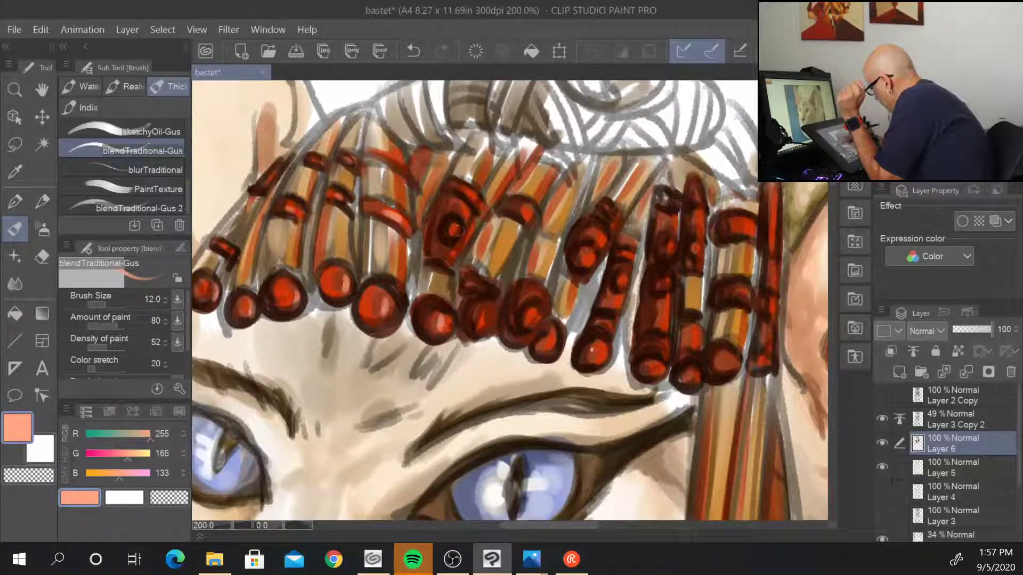
{"action": "left_click_drag", "start_coordinate": [457, 226], "coordinate": [453, 233]}
{"action": "left_click_drag", "start_coordinate": [451, 194], "coordinate": [439, 240]}
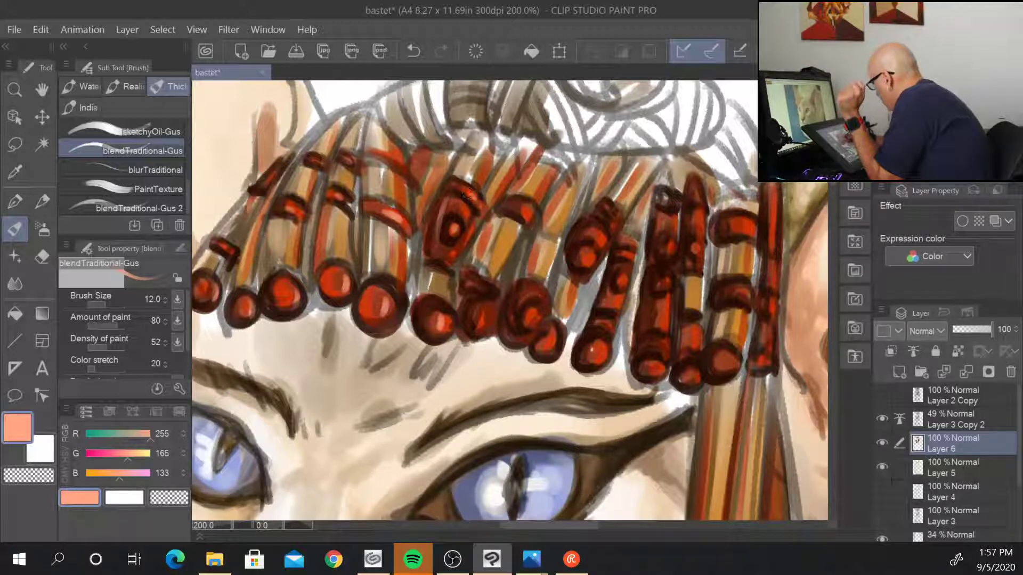
- Add salmon highlights to the middle fringe beads above the near eye, including the band and round beads
{"action": "left_click_drag", "start_coordinate": [520, 203], "coordinate": [533, 214]}
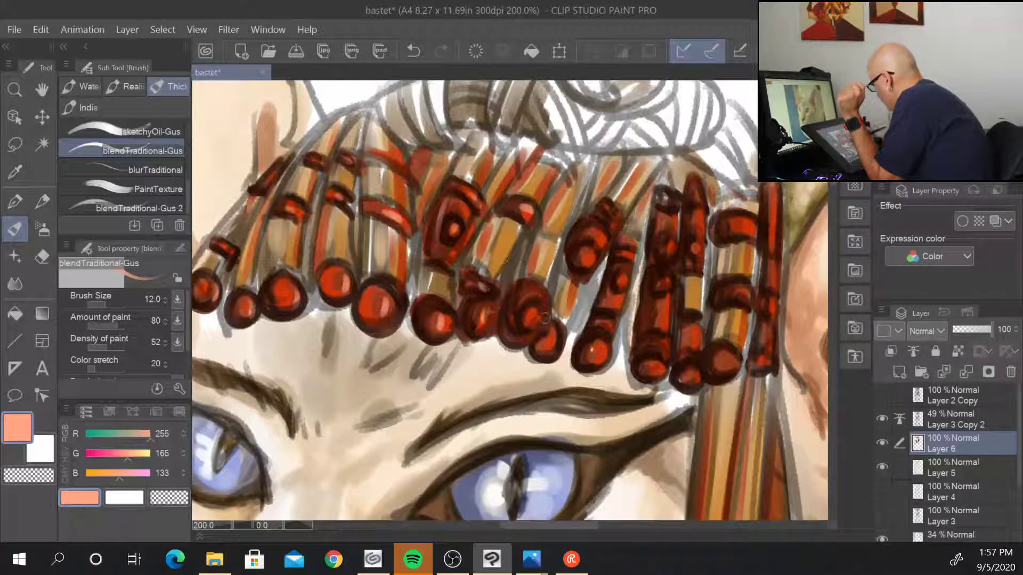
{"action": "mouse_move", "coordinate": [515, 319]}
{"action": "left_mouse_down"}
{"action": "mouse_move", "coordinate": [541, 310]}
{"action": "mouse_move", "coordinate": [520, 326]}
{"action": "left_mouse_up"}
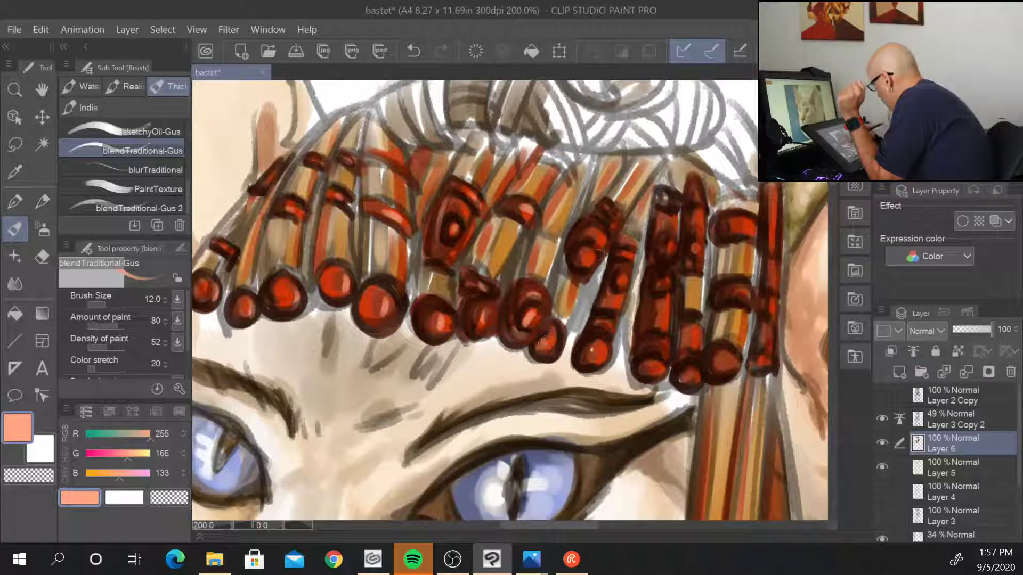
{"action": "left_click_drag", "start_coordinate": [586, 246], "coordinate": [583, 262]}
{"action": "left_click_drag", "start_coordinate": [611, 301], "coordinate": [625, 246]}
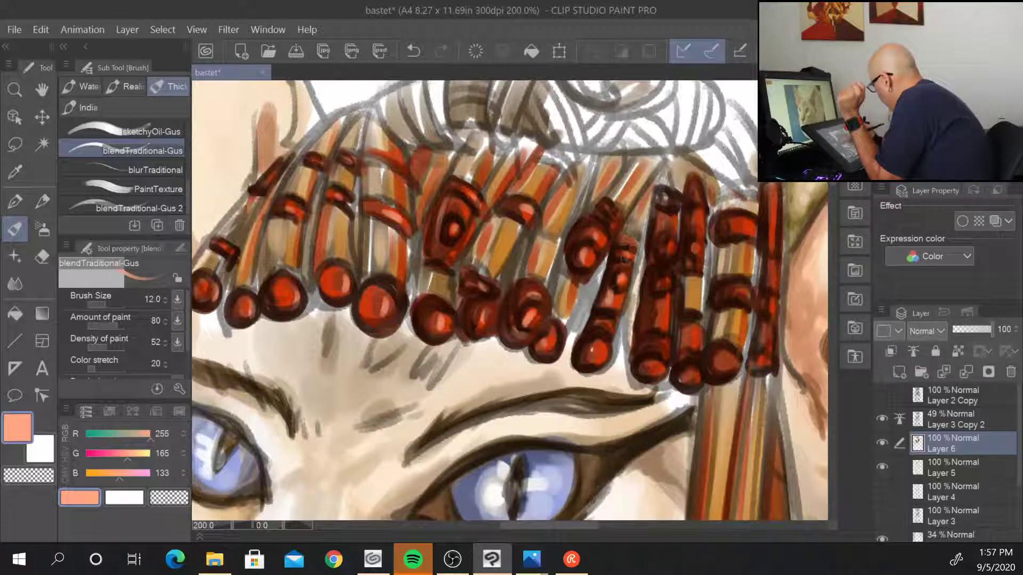
{"action": "left_click_drag", "start_coordinate": [607, 329], "coordinate": [598, 356]}
{"action": "left_click_drag", "start_coordinate": [657, 302], "coordinate": [657, 320]}
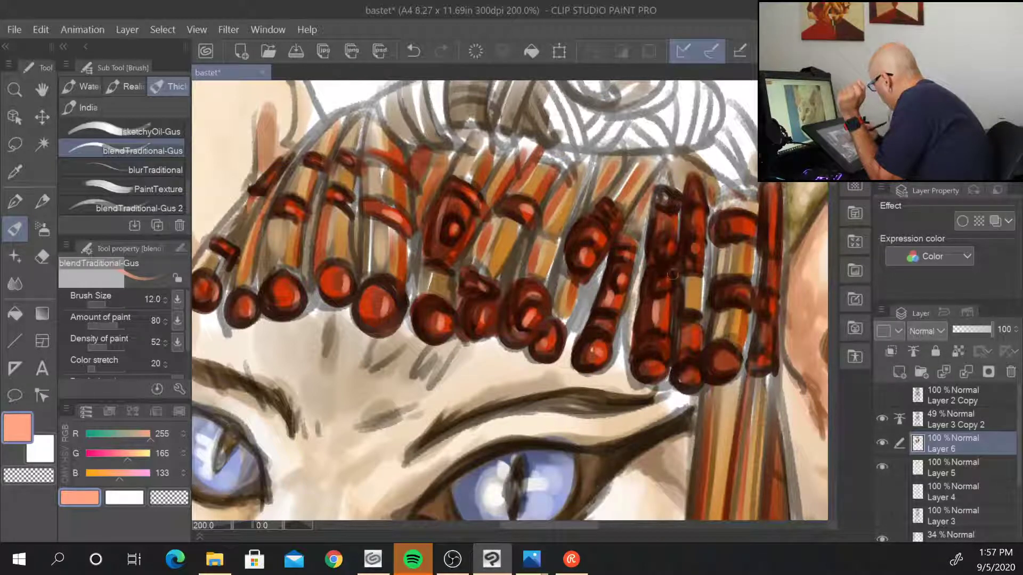
- Highlight the tall dark bead clusters on the near side of the fringe with short salmon strokes
{"action": "left_click_drag", "start_coordinate": [662, 281], "coordinate": [661, 292]}
{"action": "left_click_drag", "start_coordinate": [657, 344], "coordinate": [654, 367]}
{"action": "left_click_drag", "start_coordinate": [670, 231], "coordinate": [668, 255]}
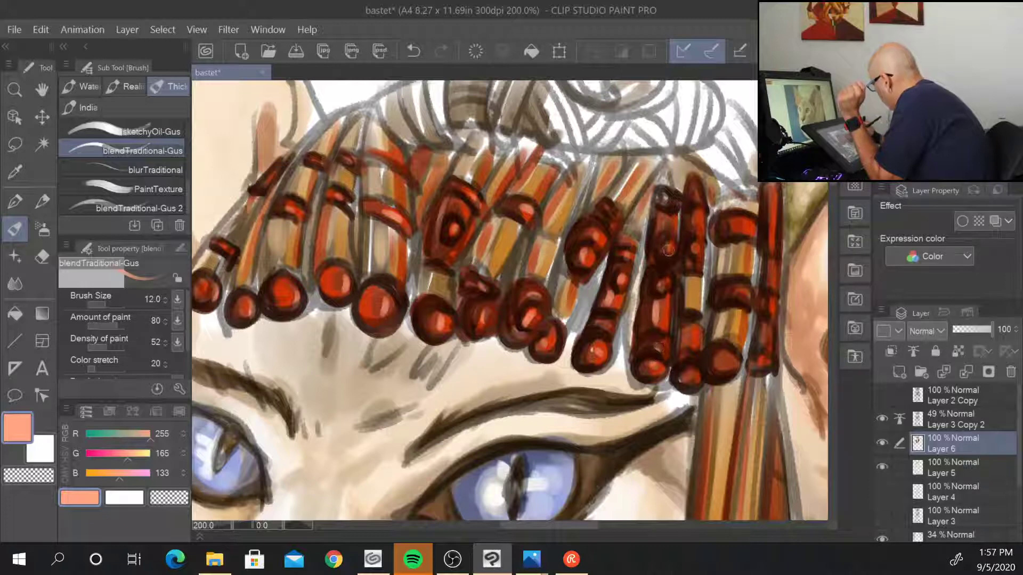
{"action": "left_click_drag", "start_coordinate": [668, 212], "coordinate": [669, 230]}
{"action": "left_click_drag", "start_coordinate": [690, 204], "coordinate": [690, 232]}
- Paint salmon highlights on the bands and end beads of the outermost fringe braids next to the near ear
{"action": "mouse_move", "coordinate": [693, 282]}
{"action": "left_mouse_down"}
{"action": "mouse_move", "coordinate": [694, 377]}
{"action": "mouse_move", "coordinate": [731, 369]}
{"action": "left_mouse_up"}
{"action": "left_click_drag", "start_coordinate": [729, 289], "coordinate": [742, 297]}
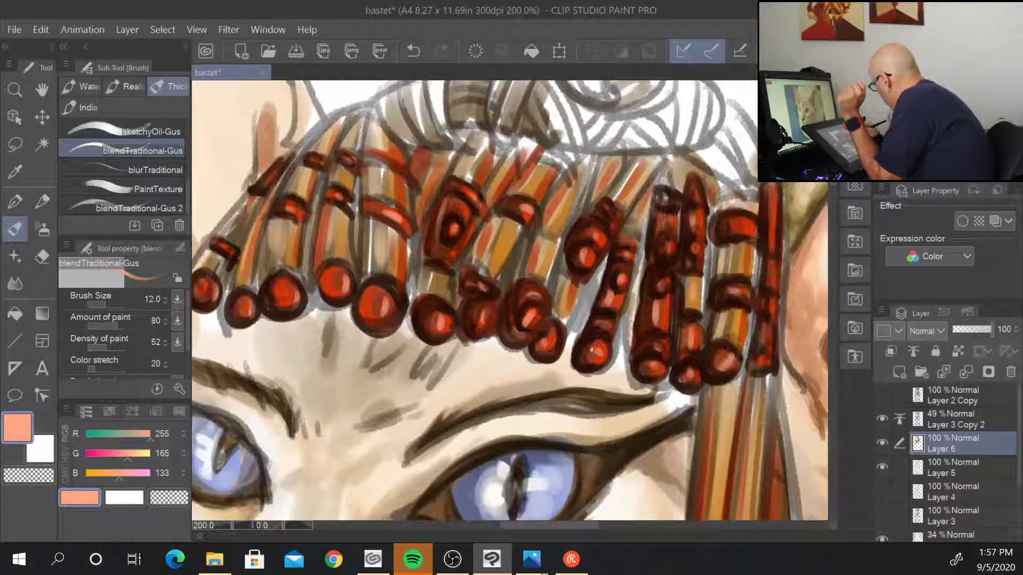
{"action": "left_click_drag", "start_coordinate": [733, 226], "coordinate": [748, 232]}
{"action": "left_click_drag", "start_coordinate": [772, 193], "coordinate": [770, 220]}
{"action": "left_click_drag", "start_coordinate": [774, 289], "coordinate": [767, 365]}
- Add salmon highlights to the oval and surrounding beads in the inner half of the near shoulder's bead band
{"action": "mouse_move", "coordinate": [762, 462]}
{"action": "left_mouse_down"}
{"action": "mouse_move", "coordinate": [731, 453]}
{"action": "mouse_move", "coordinate": [627, 23]}
{"action": "left_mouse_up"}
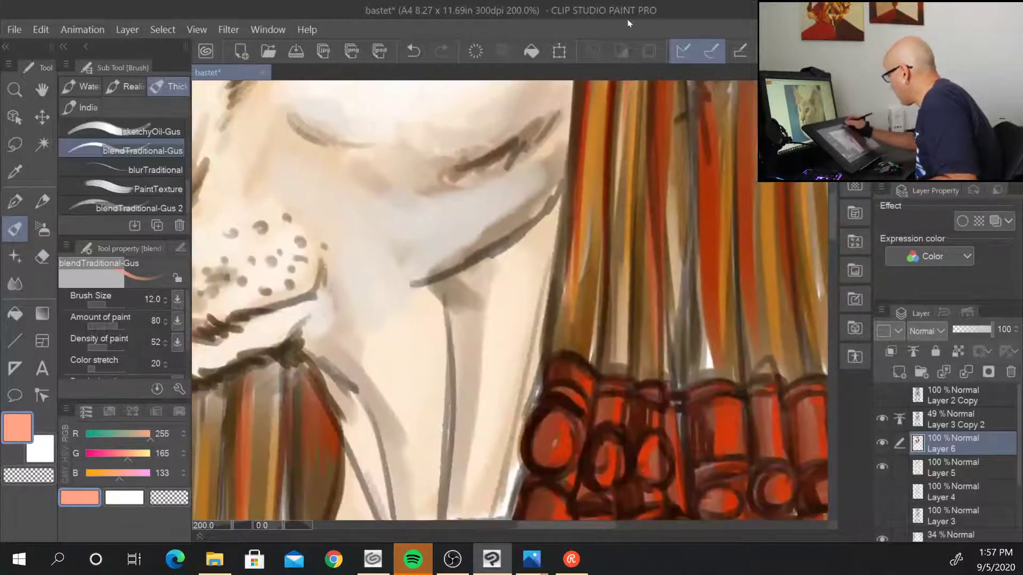
{"action": "mouse_move", "coordinate": [656, 418]}
{"action": "left_mouse_down"}
{"action": "mouse_move", "coordinate": [648, 326]}
{"action": "mouse_move", "coordinate": [549, 263]}
{"action": "left_mouse_up"}
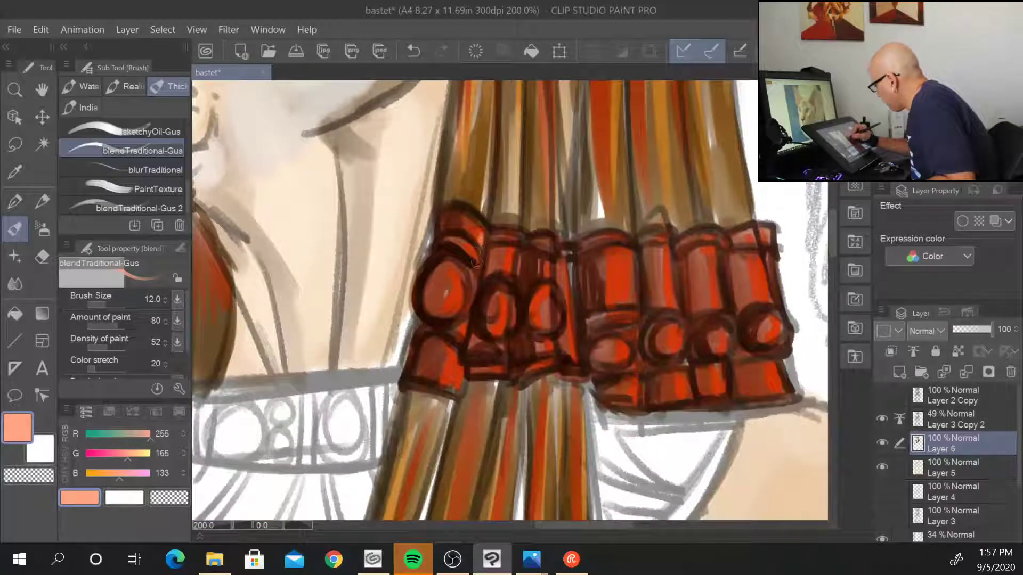
{"action": "mouse_move", "coordinate": [462, 276]}
{"action": "left_mouse_down"}
{"action": "mouse_move", "coordinate": [464, 295]}
{"action": "mouse_move", "coordinate": [449, 308]}
{"action": "mouse_move", "coordinate": [468, 306]}
{"action": "left_mouse_up"}
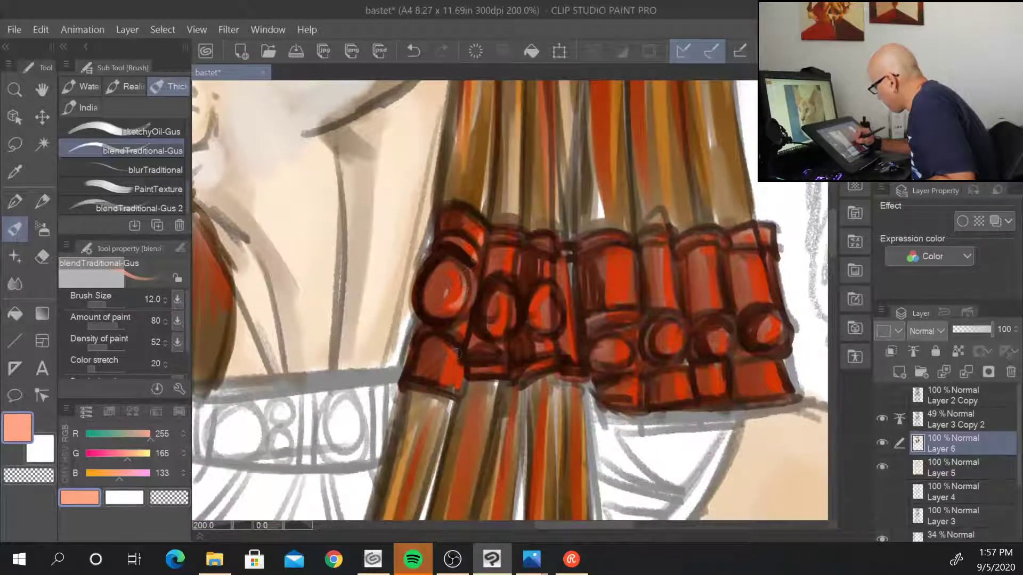
{"action": "mouse_move", "coordinate": [453, 354]}
{"action": "left_mouse_down"}
{"action": "mouse_move", "coordinate": [448, 384]}
{"action": "mouse_move", "coordinate": [434, 370]}
{"action": "left_mouse_up"}
{"action": "left_click_drag", "start_coordinate": [504, 309], "coordinate": [496, 334]}
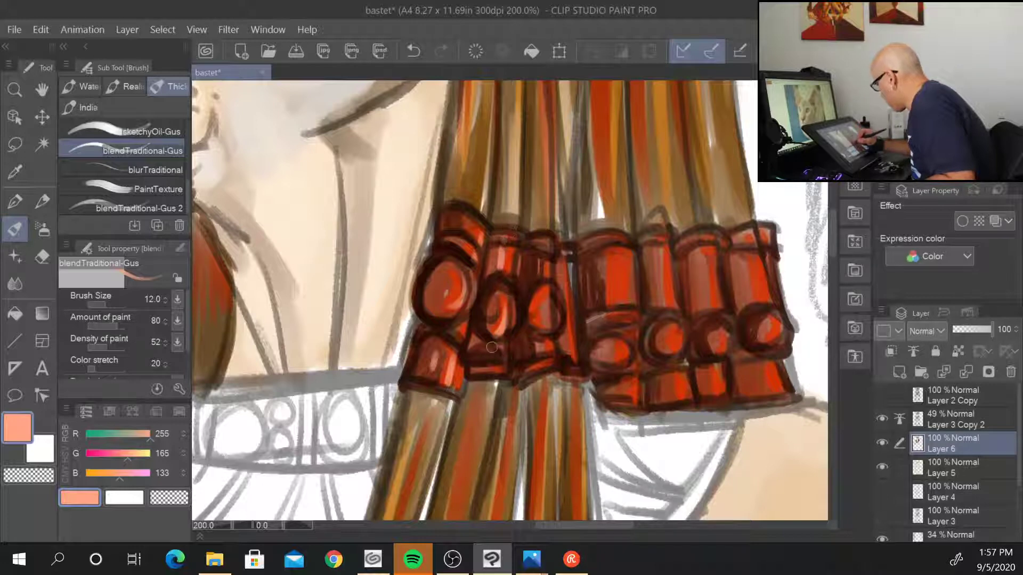
{"action": "mouse_move", "coordinate": [557, 304]}
{"action": "left_mouse_down"}
{"action": "mouse_move", "coordinate": [547, 325]}
{"action": "mouse_move", "coordinate": [555, 320]}
{"action": "left_mouse_up"}
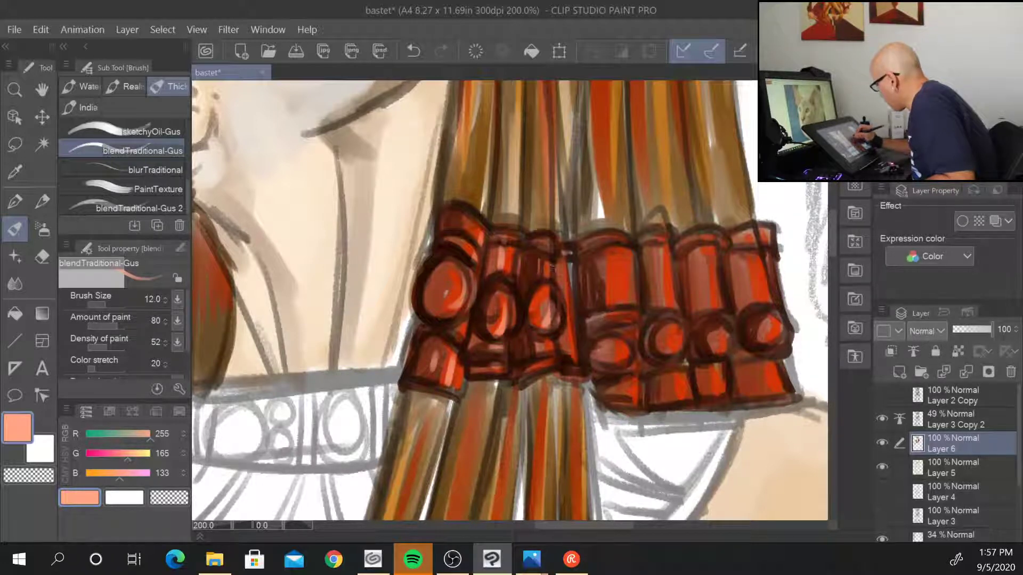
{"action": "left_click_drag", "start_coordinate": [552, 267], "coordinate": [552, 281]}
{"action": "left_click_drag", "start_coordinate": [554, 358], "coordinate": [548, 339]}
{"action": "left_click_drag", "start_coordinate": [565, 260], "coordinate": [565, 310]}
{"action": "mouse_move", "coordinate": [568, 347]}
{"action": "left_mouse_down"}
{"action": "mouse_move", "coordinate": [575, 367]}
{"action": "mouse_move", "coordinate": [577, 352]}
{"action": "left_mouse_up"}
- Highlight the first tall bead and the round and bottom-row beads in the outer half of the near shoulder band with salmon
{"action": "left_click_drag", "start_coordinate": [599, 255], "coordinate": [599, 301]}
{"action": "mouse_move", "coordinate": [627, 243]}
{"action": "left_mouse_down"}
{"action": "mouse_move", "coordinate": [634, 290]}
{"action": "mouse_move", "coordinate": [621, 288]}
{"action": "left_mouse_up"}
{"action": "left_click_drag", "start_coordinate": [621, 343], "coordinate": [639, 352]}
{"action": "mouse_move", "coordinate": [607, 318]}
{"action": "left_mouse_down"}
{"action": "mouse_move", "coordinate": [638, 334]}
{"action": "mouse_move", "coordinate": [632, 347]}
{"action": "mouse_move", "coordinate": [617, 319]}
{"action": "left_mouse_up"}
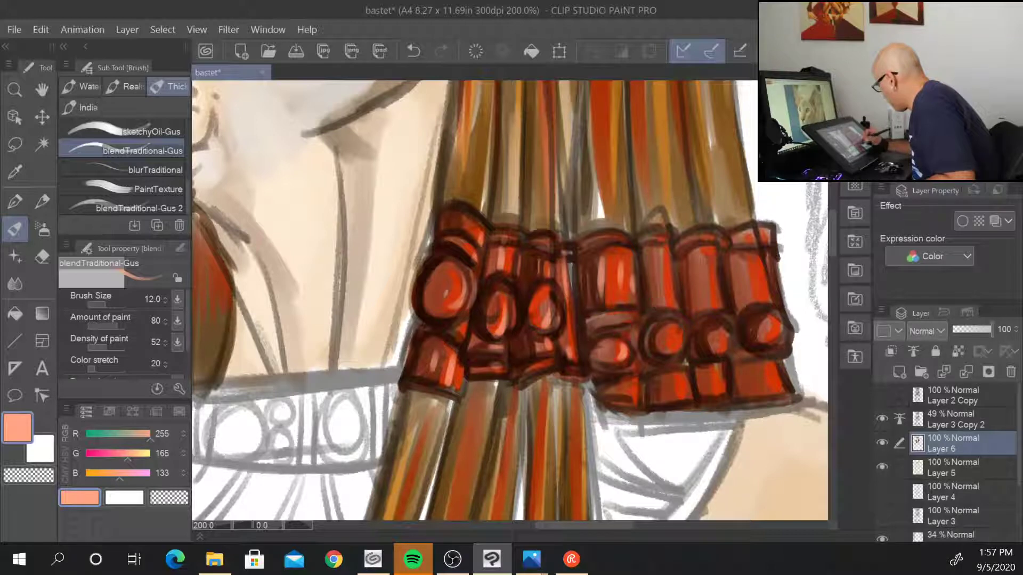
{"action": "mouse_move", "coordinate": [617, 391]}
{"action": "left_mouse_down"}
{"action": "mouse_move", "coordinate": [634, 377]}
{"action": "mouse_move", "coordinate": [630, 388]}
{"action": "left_mouse_up"}
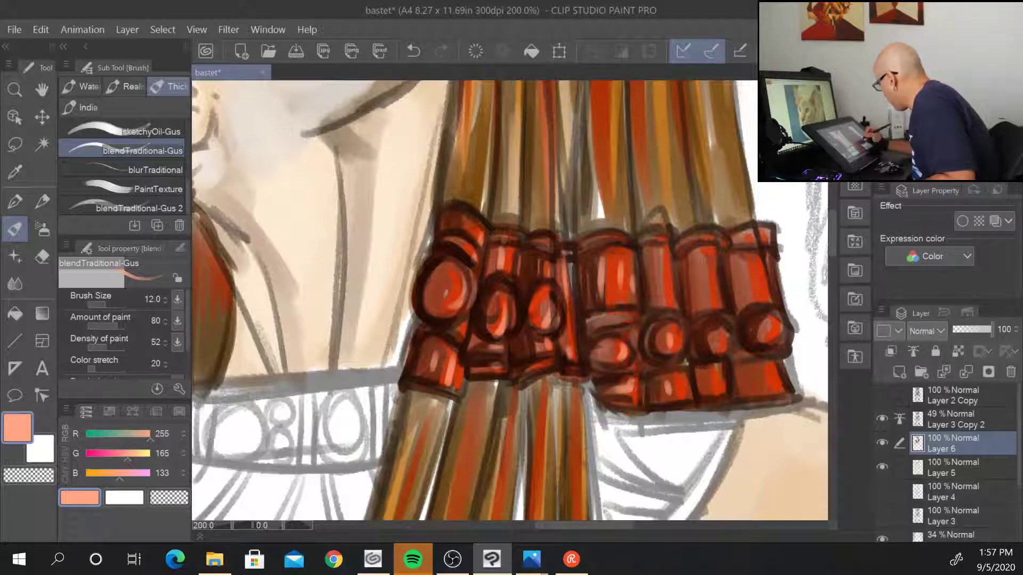
{"action": "left_click_drag", "start_coordinate": [708, 376], "coordinate": [702, 391]}
{"action": "mouse_move", "coordinate": [711, 331]}
{"action": "left_mouse_down"}
{"action": "mouse_move", "coordinate": [710, 352]}
{"action": "mouse_move", "coordinate": [745, 391]}
{"action": "mouse_move", "coordinate": [722, 351]}
{"action": "left_mouse_up"}
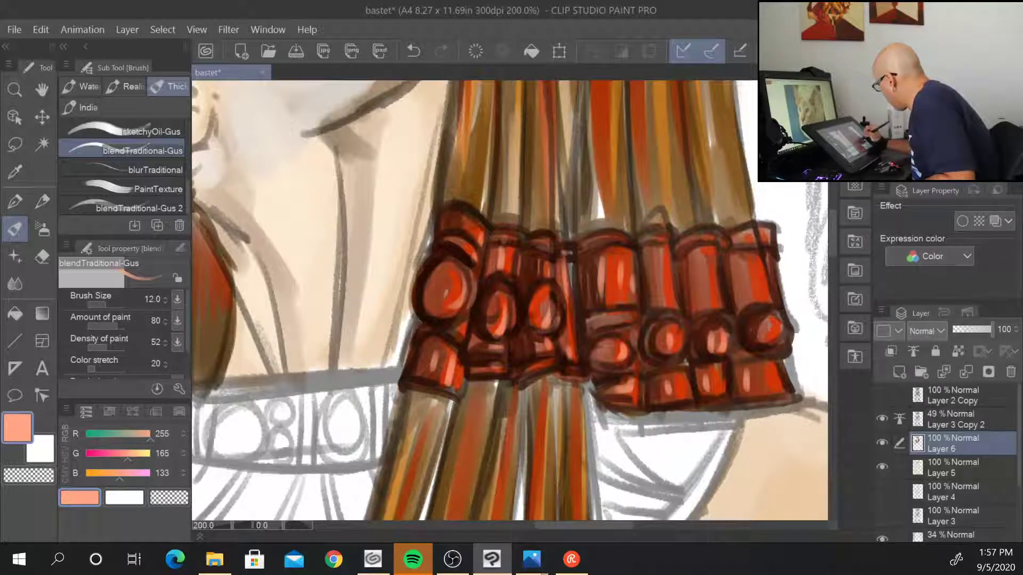
{"action": "left_click_drag", "start_coordinate": [772, 321], "coordinate": [776, 387]}
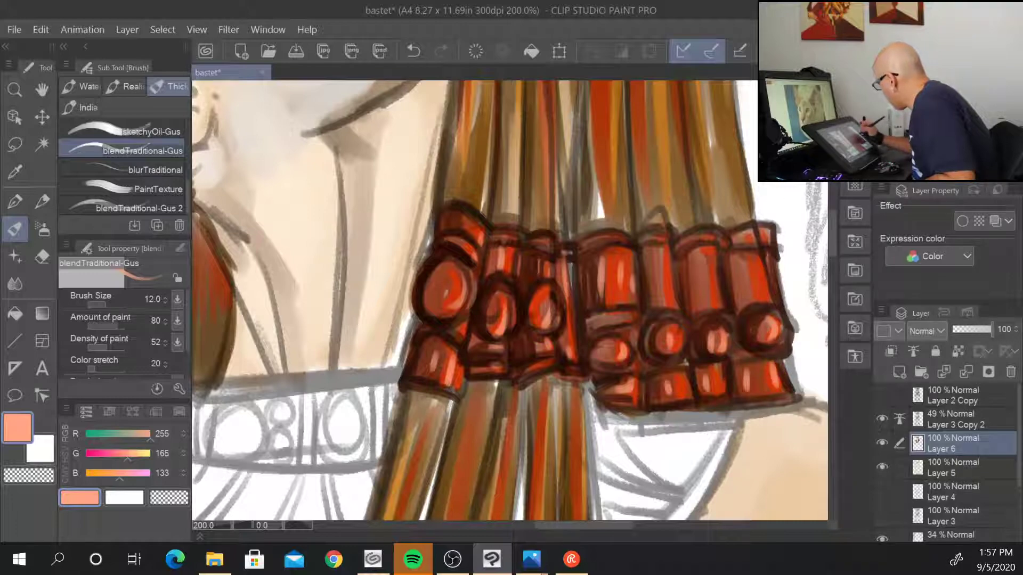
- Draw vertical salmon highlights down the outermost tall beads of the near shoulder band
{"action": "left_click_drag", "start_coordinate": [749, 255], "coordinate": [748, 301]}
{"action": "left_click_drag", "start_coordinate": [703, 258], "coordinate": [702, 313]}
{"action": "left_click_drag", "start_coordinate": [708, 257], "coordinate": [707, 306]}
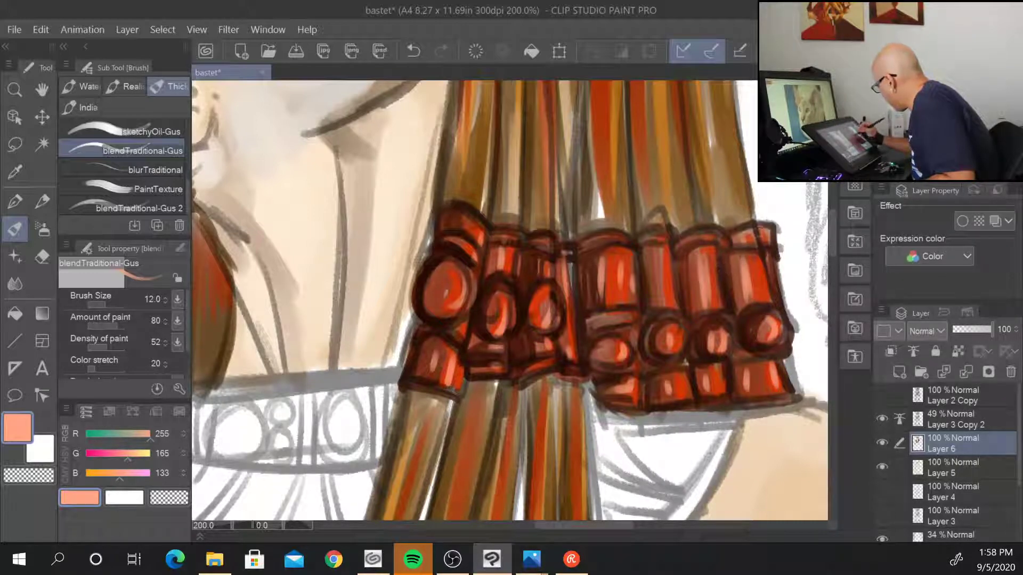
{"action": "left_click_drag", "start_coordinate": [771, 254], "coordinate": [776, 298]}
- Add salmon highlights to the beads of the second and third fanned chest braids and the innermost braid's upper bead
{"action": "mouse_move", "coordinate": [582, 467]}
{"action": "left_mouse_down"}
{"action": "mouse_move", "coordinate": [790, 82]}
{"action": "mouse_move", "coordinate": [781, 67]}
{"action": "left_mouse_up"}
{"action": "mouse_move", "coordinate": [570, 183]}
{"action": "left_mouse_down"}
{"action": "mouse_move", "coordinate": [588, 221]}
{"action": "mouse_move", "coordinate": [588, 170]}
{"action": "left_mouse_up"}
{"action": "mouse_move", "coordinate": [639, 202]}
{"action": "left_mouse_down"}
{"action": "mouse_move", "coordinate": [633, 216]}
{"action": "mouse_move", "coordinate": [653, 195]}
{"action": "left_mouse_up"}
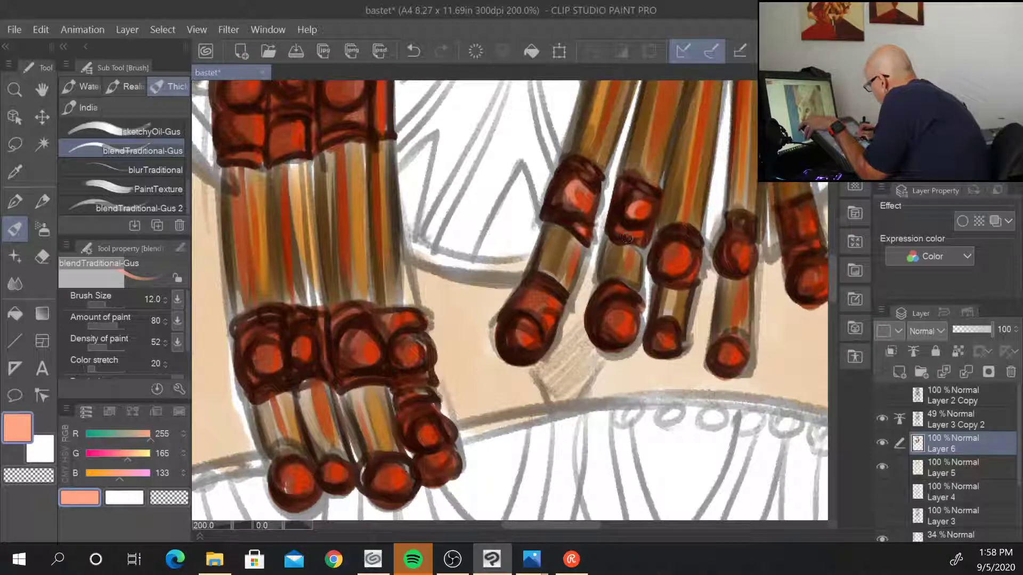
{"action": "left_click_drag", "start_coordinate": [665, 269], "coordinate": [687, 239]}
{"action": "left_click_drag", "start_coordinate": [684, 280], "coordinate": [696, 270]}
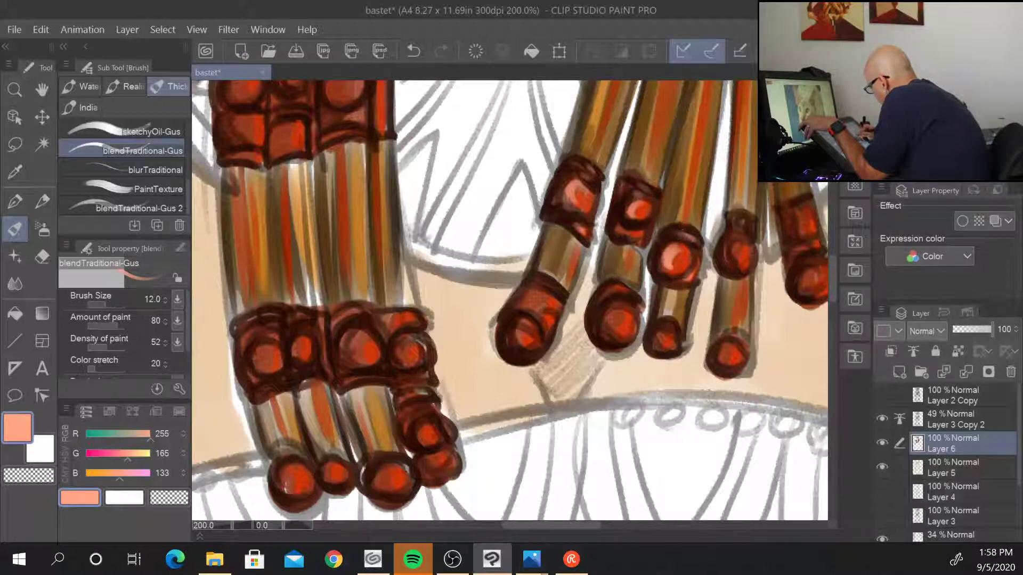
{"action": "left_click_drag", "start_coordinate": [674, 333], "coordinate": [656, 344]}
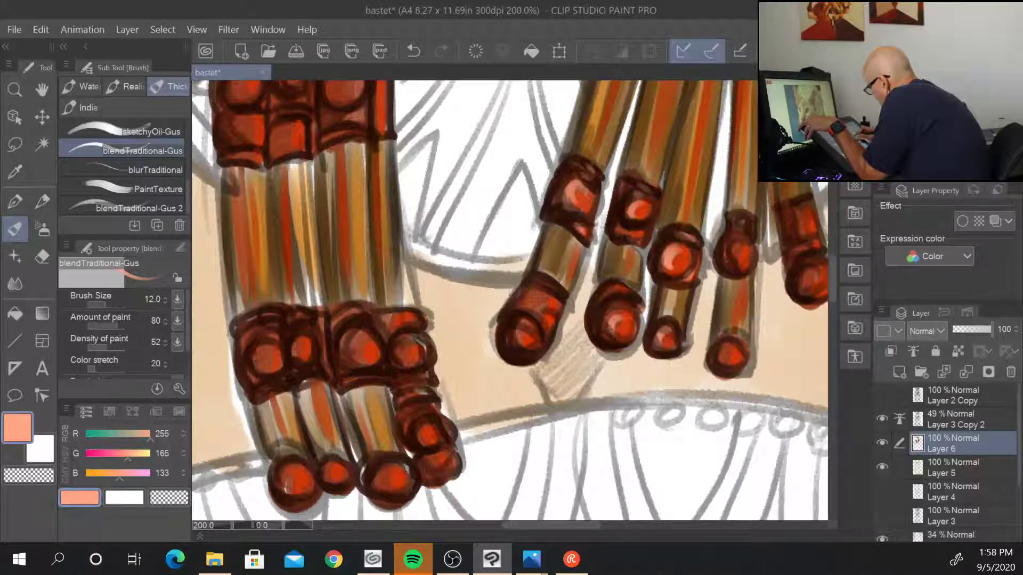
- Highlight the innermost fanned braid's end beads and the beads of the two outer fanned braids with salmon
{"action": "left_click_drag", "start_coordinate": [538, 331], "coordinate": [519, 347]}
{"action": "mouse_move", "coordinate": [545, 303]}
{"action": "left_mouse_down"}
{"action": "mouse_move", "coordinate": [519, 321]}
{"action": "mouse_move", "coordinate": [539, 330]}
{"action": "mouse_move", "coordinate": [541, 300]}
{"action": "mouse_move", "coordinate": [556, 290]}
{"action": "left_mouse_up"}
{"action": "left_click_drag", "start_coordinate": [729, 347], "coordinate": [721, 365]}
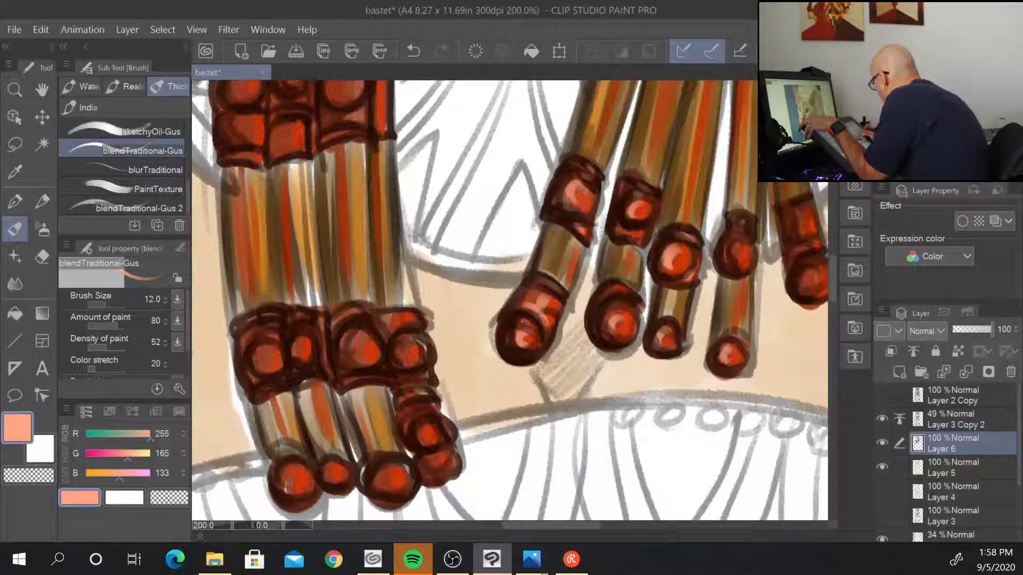
{"action": "left_click_drag", "start_coordinate": [743, 245], "coordinate": [742, 269]}
{"action": "mouse_move", "coordinate": [735, 233]}
{"action": "left_mouse_down"}
{"action": "mouse_move", "coordinate": [796, 214]}
{"action": "mouse_move", "coordinate": [802, 231]}
{"action": "left_mouse_up"}
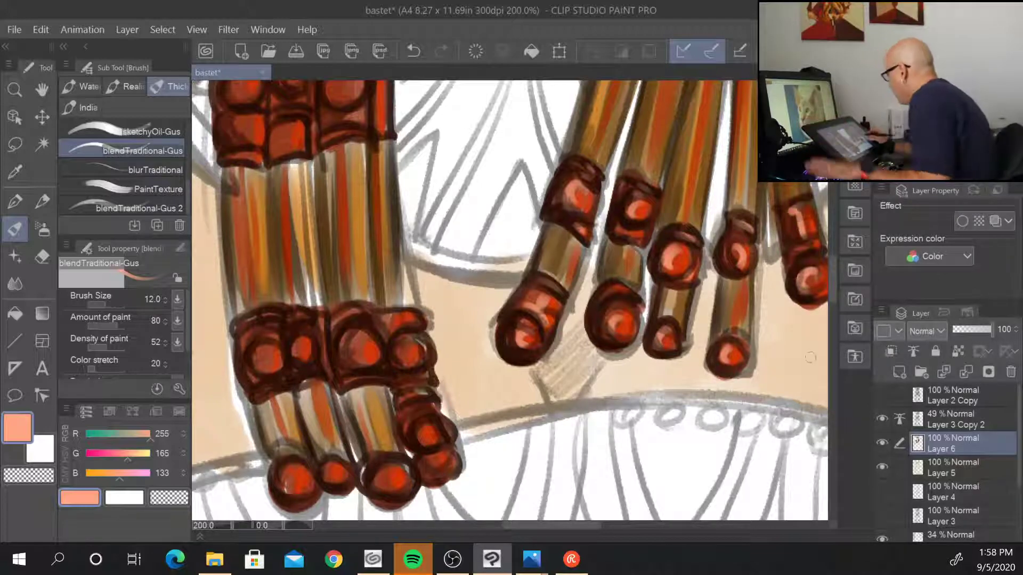
- Add salmon highlights to the first two round beads of the far chest braids' lower band and the first end beads beneath
{"action": "left_click_drag", "start_coordinate": [813, 371], "coordinate": [461, 436]}
{"action": "left_click_drag", "start_coordinate": [401, 421], "coordinate": [401, 527]}
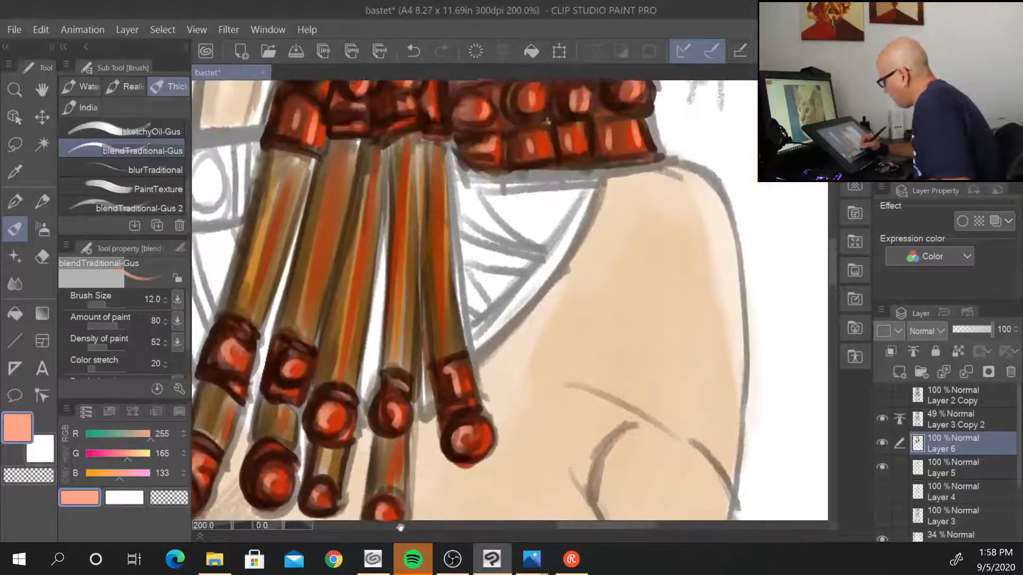
{"action": "mouse_move", "coordinate": [555, 362]}
{"action": "left_mouse_down"}
{"action": "mouse_move", "coordinate": [537, 441]}
{"action": "mouse_move", "coordinate": [896, 98]}
{"action": "left_mouse_up"}
{"action": "left_click_drag", "start_coordinate": [445, 320], "coordinate": [653, 285]}
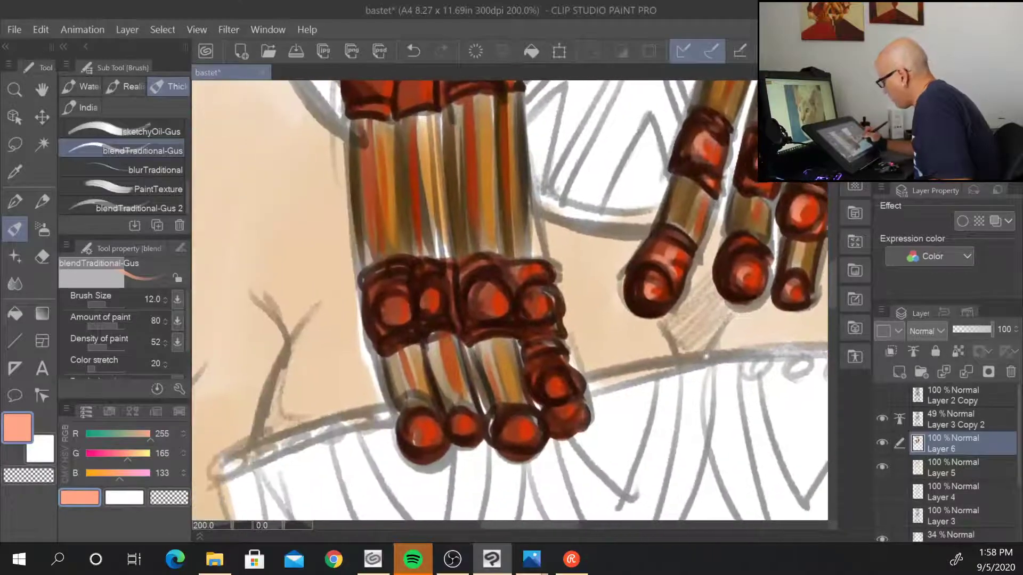
{"action": "mouse_move", "coordinate": [397, 301]}
{"action": "left_mouse_down"}
{"action": "mouse_move", "coordinate": [389, 322]}
{"action": "mouse_move", "coordinate": [400, 301]}
{"action": "left_mouse_up"}
{"action": "mouse_move", "coordinate": [429, 306]}
{"action": "left_mouse_down"}
{"action": "mouse_move", "coordinate": [432, 292]}
{"action": "mouse_move", "coordinate": [395, 271]}
{"action": "mouse_move", "coordinate": [415, 276]}
{"action": "left_mouse_up"}
{"action": "left_click_drag", "start_coordinate": [391, 346], "coordinate": [401, 341]}
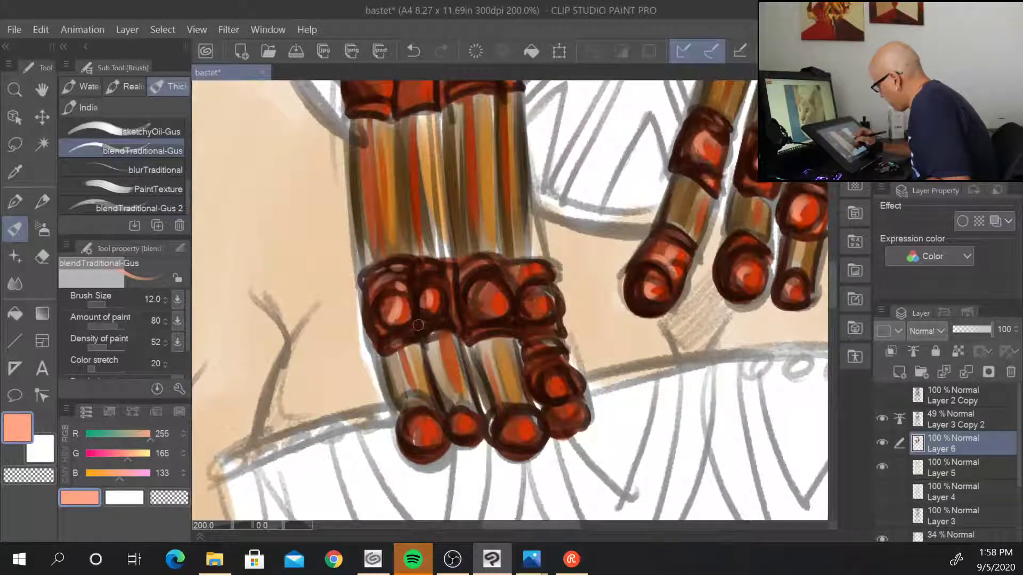
{"action": "mouse_move", "coordinate": [410, 424]}
{"action": "left_mouse_down"}
{"action": "mouse_move", "coordinate": [422, 438]}
{"action": "mouse_move", "coordinate": [471, 413]}
{"action": "left_mouse_up"}
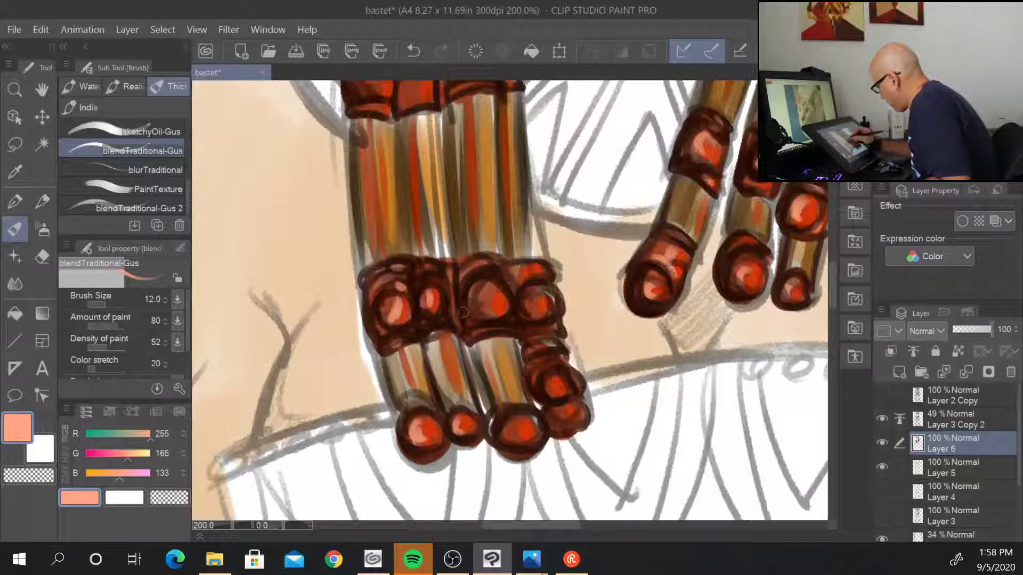
- Highlight the remaining lower-band beads, the small inner braid's beads and the last end beads of the far chest braids with salmon
{"action": "mouse_move", "coordinate": [483, 307]}
{"action": "left_mouse_down"}
{"action": "mouse_move", "coordinate": [497, 265]}
{"action": "mouse_move", "coordinate": [535, 269]}
{"action": "left_mouse_up"}
{"action": "mouse_move", "coordinate": [546, 301]}
{"action": "left_mouse_down"}
{"action": "mouse_move", "coordinate": [557, 293]}
{"action": "mouse_move", "coordinate": [537, 293]}
{"action": "left_mouse_up"}
{"action": "left_click_drag", "start_coordinate": [541, 341], "coordinate": [551, 332]}
{"action": "mouse_move", "coordinate": [535, 350]}
{"action": "left_mouse_down"}
{"action": "mouse_move", "coordinate": [537, 333]}
{"action": "mouse_move", "coordinate": [550, 332]}
{"action": "left_mouse_up"}
{"action": "left_click_drag", "start_coordinate": [547, 394], "coordinate": [551, 354]}
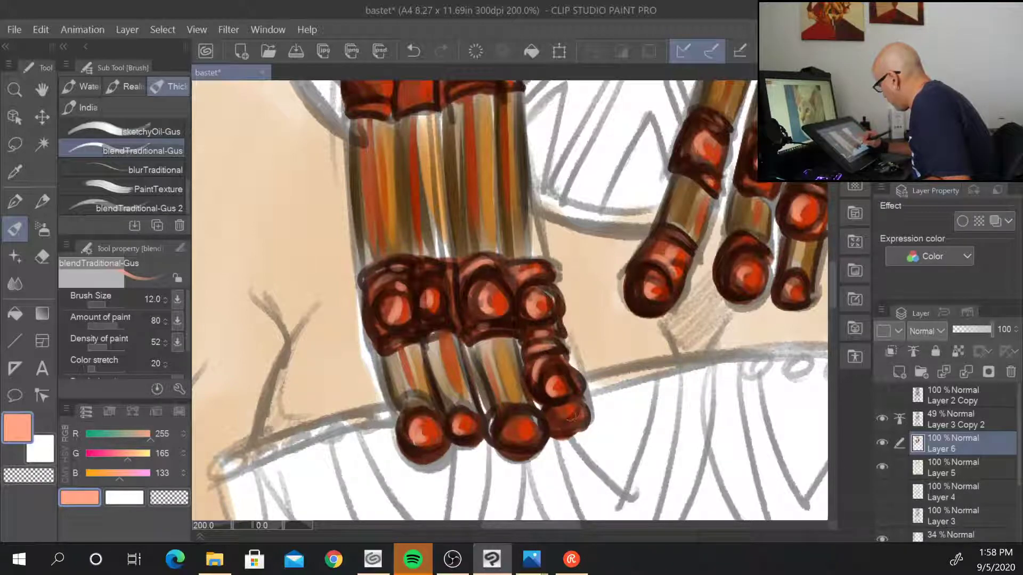
{"action": "left_click_drag", "start_coordinate": [560, 424], "coordinate": [573, 413]}
{"action": "left_click_drag", "start_coordinate": [508, 444], "coordinate": [519, 425]}
- Paint salmon highlights on the round, square and tall beads of the far chest braids' upper band below the chin
{"action": "mouse_move", "coordinate": [549, 103]}
{"action": "left_mouse_down"}
{"action": "mouse_move", "coordinate": [510, 223]}
{"action": "mouse_move", "coordinate": [501, 427]}
{"action": "left_mouse_up"}
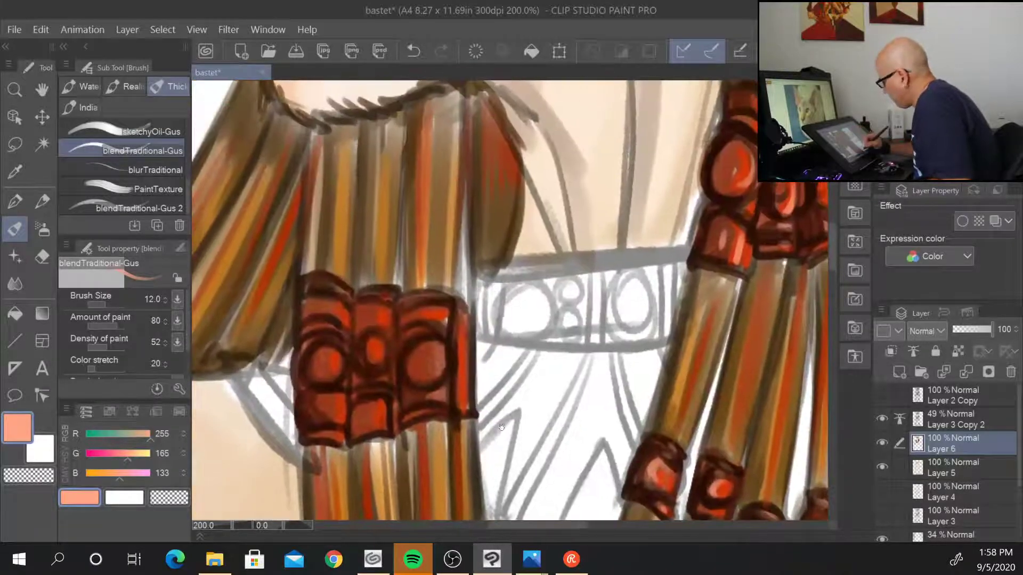
{"action": "left_click_drag", "start_coordinate": [432, 366], "coordinate": [440, 346]}
{"action": "left_click_drag", "start_coordinate": [373, 424], "coordinate": [367, 406]}
{"action": "left_click_drag", "start_coordinate": [370, 363], "coordinate": [373, 309]}
{"action": "left_click_drag", "start_coordinate": [322, 378], "coordinate": [329, 299]}
{"action": "left_click_drag", "start_coordinate": [356, 304], "coordinate": [355, 294]}
{"action": "left_click_drag", "start_coordinate": [335, 394], "coordinate": [328, 420]}
{"action": "left_click_drag", "start_coordinate": [323, 440], "coordinate": [339, 432]}
{"action": "left_click_drag", "start_coordinate": [406, 423], "coordinate": [422, 415]}
{"action": "left_click_drag", "start_coordinate": [465, 320], "coordinate": [463, 383]}
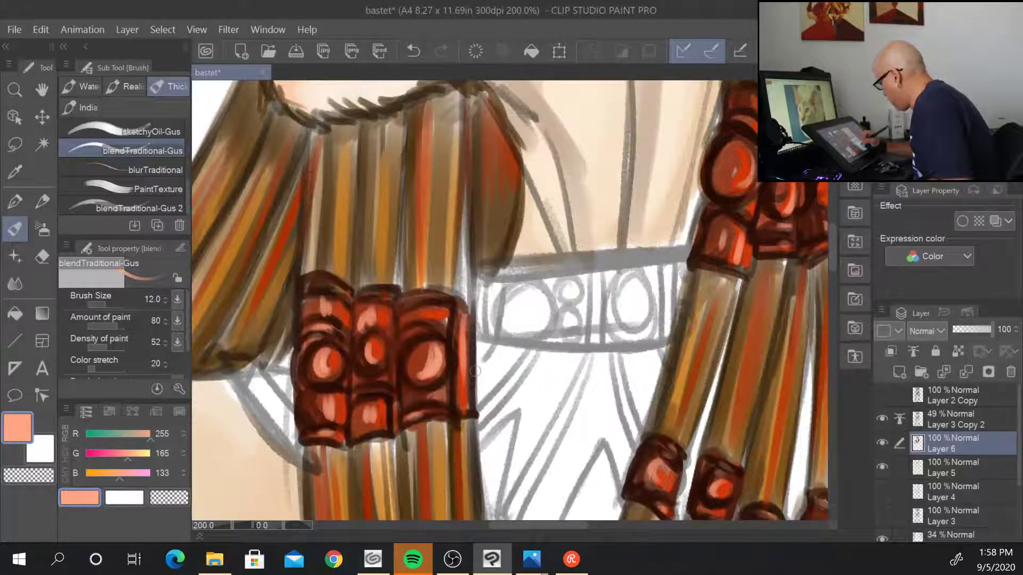
- Dab salmon highlights on the small beads along the thin outer braid that hangs beside the far arm
{"action": "mouse_move", "coordinate": [493, 461]}
{"action": "left_mouse_down"}
{"action": "mouse_move", "coordinate": [717, 242]}
{"action": "mouse_move", "coordinate": [801, 264]}
{"action": "left_mouse_up"}
{"action": "left_click_drag", "start_coordinate": [387, 209], "coordinate": [387, 197]}
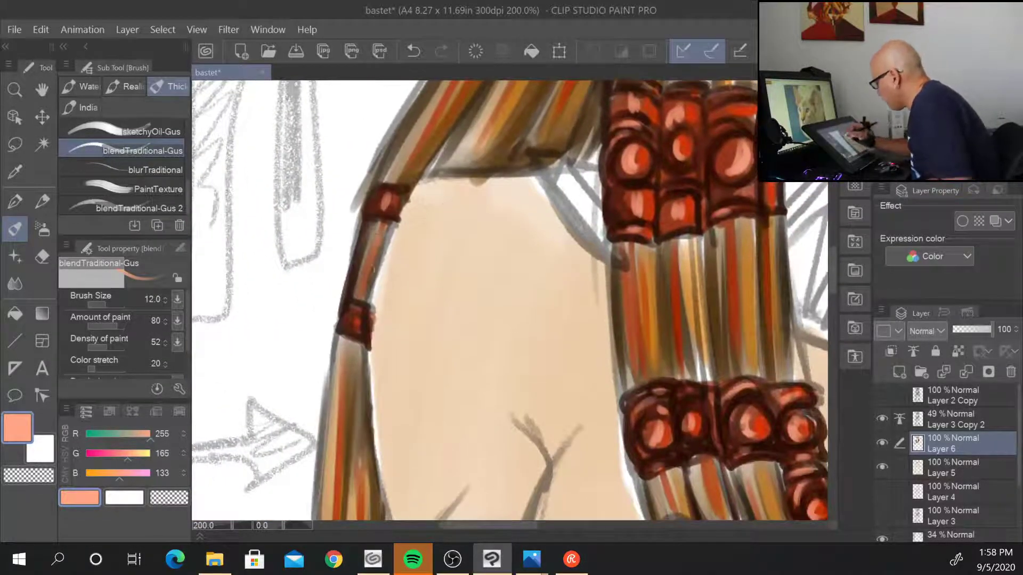
{"action": "left_click_drag", "start_coordinate": [358, 324], "coordinate": [353, 315]}
{"action": "left_click_drag", "start_coordinate": [435, 443], "coordinate": [523, 112]}
{"action": "left_click_drag", "start_coordinate": [414, 279], "coordinate": [440, 287]}
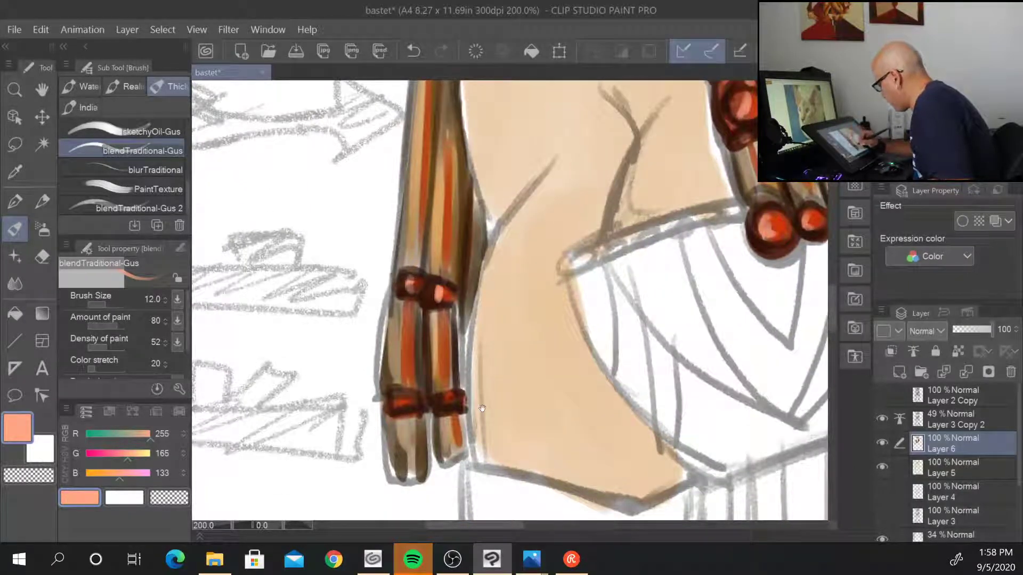
{"action": "left_click_drag", "start_coordinate": [469, 391], "coordinate": [482, 330]}
{"action": "left_click_drag", "start_coordinate": [413, 343], "coordinate": [415, 336]}
{"action": "left_click_drag", "start_coordinate": [462, 341], "coordinate": [455, 339]}
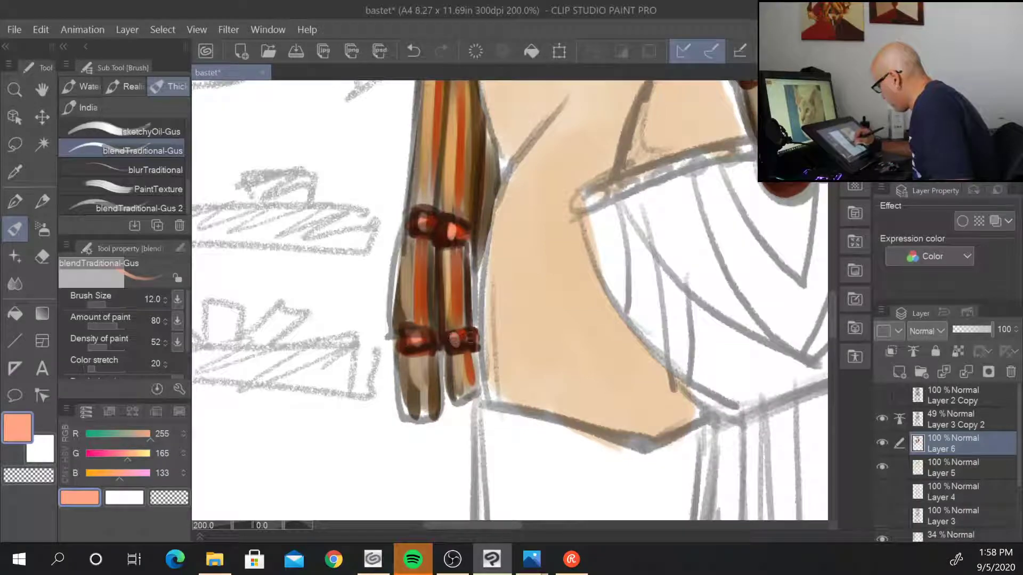
- Shade the tops of the long strands beside the face and below the ear with sampled dark red-brown at brush size 50
{"action": "scroll", "coordinate": [486, 340], "scroll_direction": "down", "scroll_amount": 2}
{"action": "scroll", "coordinate": [488, 342], "scroll_direction": "down", "scroll_amount": 5}
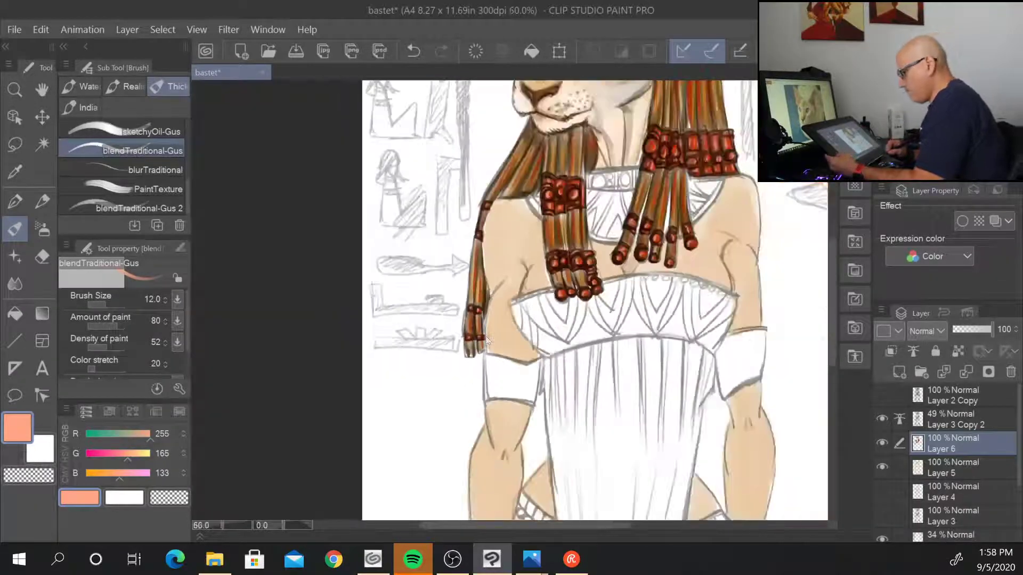
{"action": "left_click_drag", "start_coordinate": [702, 260], "coordinate": [531, 361]}
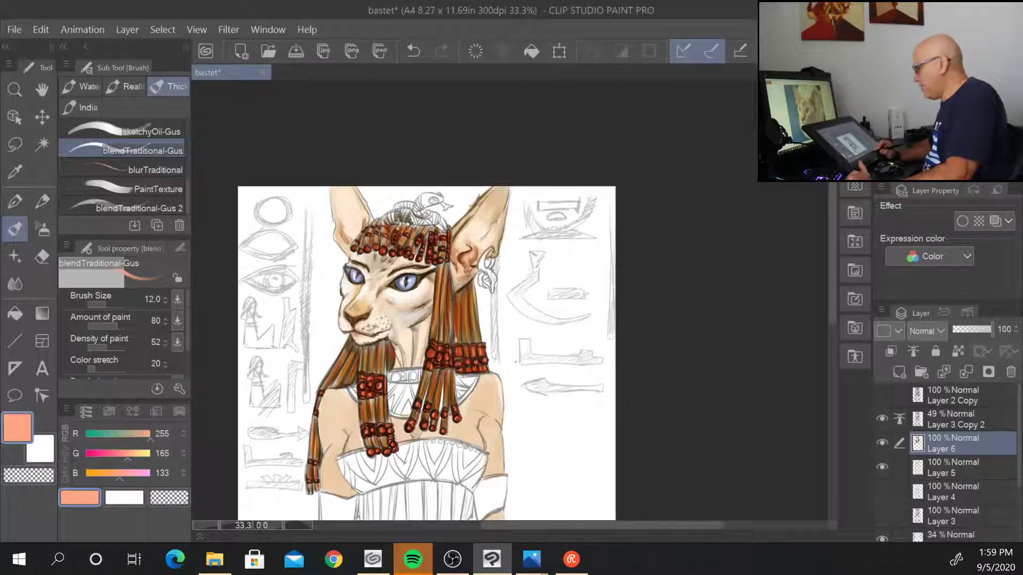
{"action": "scroll", "coordinate": [515, 362], "scroll_direction": "up", "scroll_amount": 2}
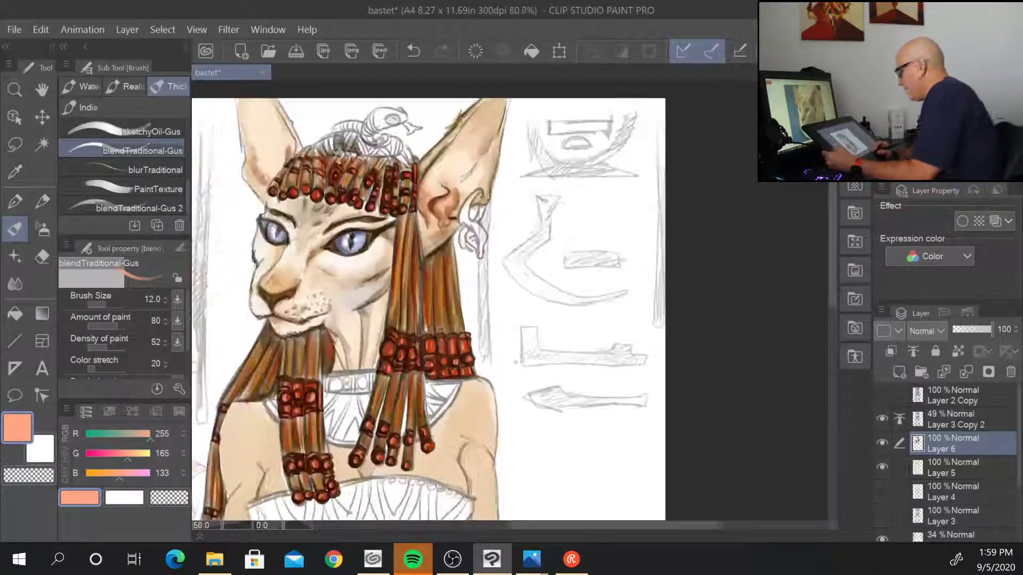
{"action": "left_click", "coordinate": [226, 516], "text": "alt"}
{"action": "scroll", "coordinate": [511, 302], "scroll_direction": "up", "scroll_amount": 1}
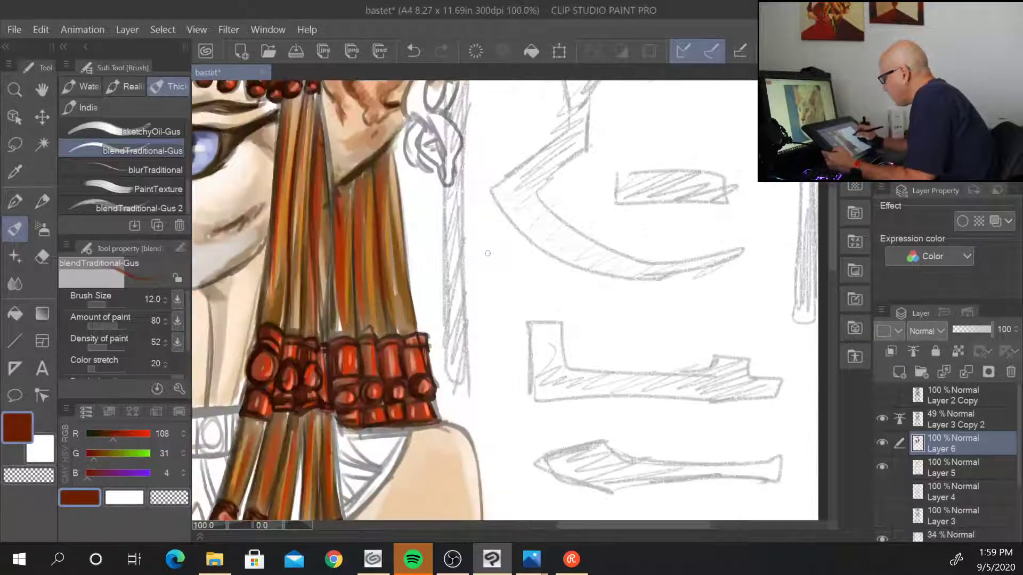
{"action": "key", "text": "bracketright"}
{"action": "key", "text": "bracketright"}
{"action": "key", "text": "bracketright"}
{"action": "key", "text": "bracketright"}
{"action": "key", "text": "bracketright"}
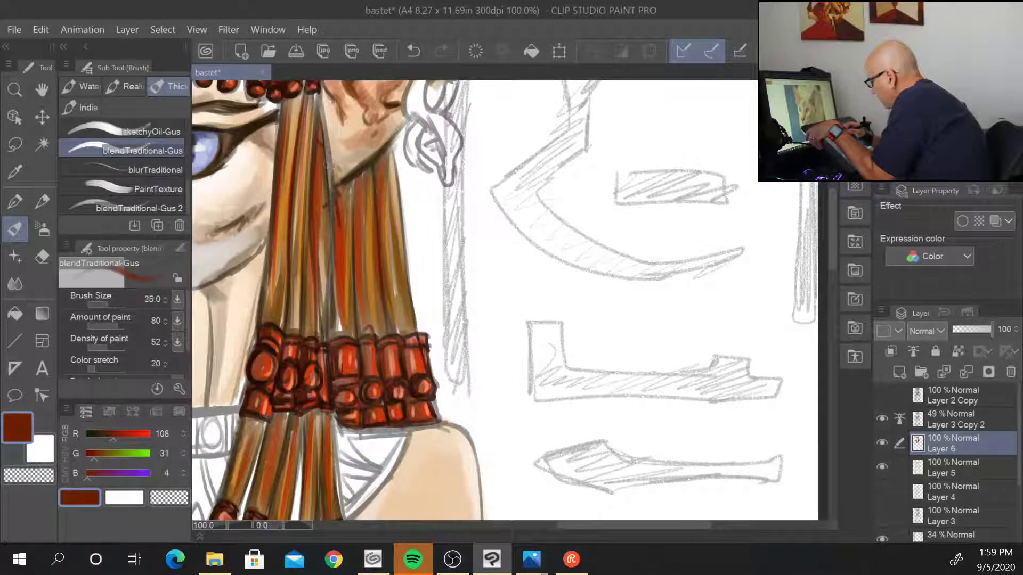
{"action": "mouse_move", "coordinate": [312, 84]}
{"action": "left_mouse_down"}
{"action": "mouse_move", "coordinate": [307, 224]}
{"action": "mouse_move", "coordinate": [294, 241]}
{"action": "mouse_move", "coordinate": [290, 191]}
{"action": "left_mouse_up"}
{"action": "mouse_move", "coordinate": [283, 97]}
{"action": "left_mouse_down"}
{"action": "mouse_move", "coordinate": [287, 242]}
{"action": "mouse_move", "coordinate": [285, 224]}
{"action": "left_mouse_up"}
{"action": "mouse_move", "coordinate": [316, 97]}
{"action": "left_mouse_down"}
{"action": "mouse_move", "coordinate": [321, 213]}
{"action": "mouse_move", "coordinate": [321, 165]}
{"action": "mouse_move", "coordinate": [332, 227]}
{"action": "left_mouse_up"}
{"action": "mouse_move", "coordinate": [351, 175]}
{"action": "left_mouse_down"}
{"action": "mouse_move", "coordinate": [333, 237]}
{"action": "mouse_move", "coordinate": [346, 258]}
{"action": "mouse_move", "coordinate": [363, 223]}
{"action": "left_mouse_up"}
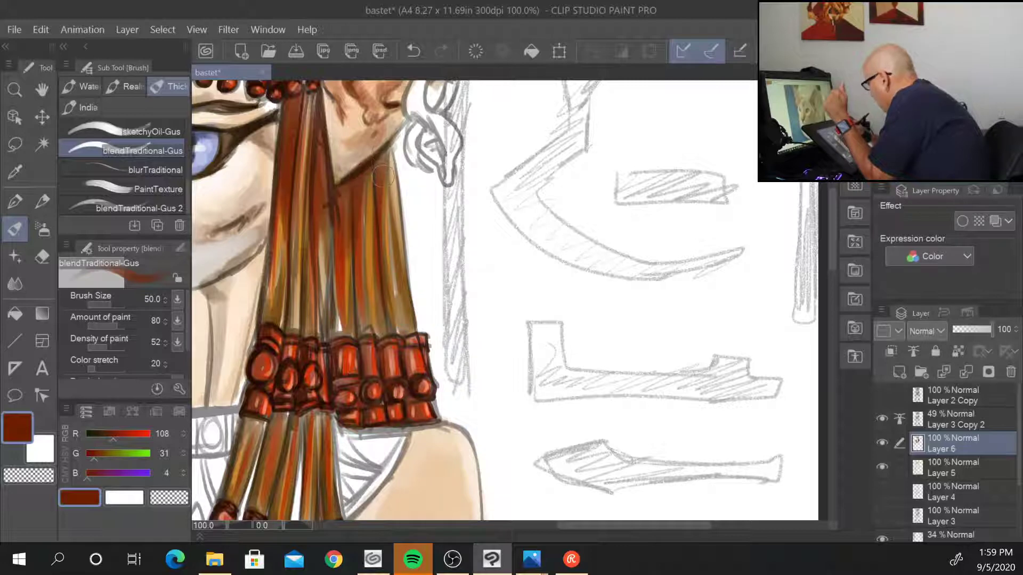
{"action": "mouse_move", "coordinate": [382, 176]}
{"action": "left_mouse_down"}
{"action": "mouse_move", "coordinate": [384, 242]}
{"action": "mouse_move", "coordinate": [392, 138]}
{"action": "mouse_move", "coordinate": [384, 229]}
{"action": "left_mouse_up"}
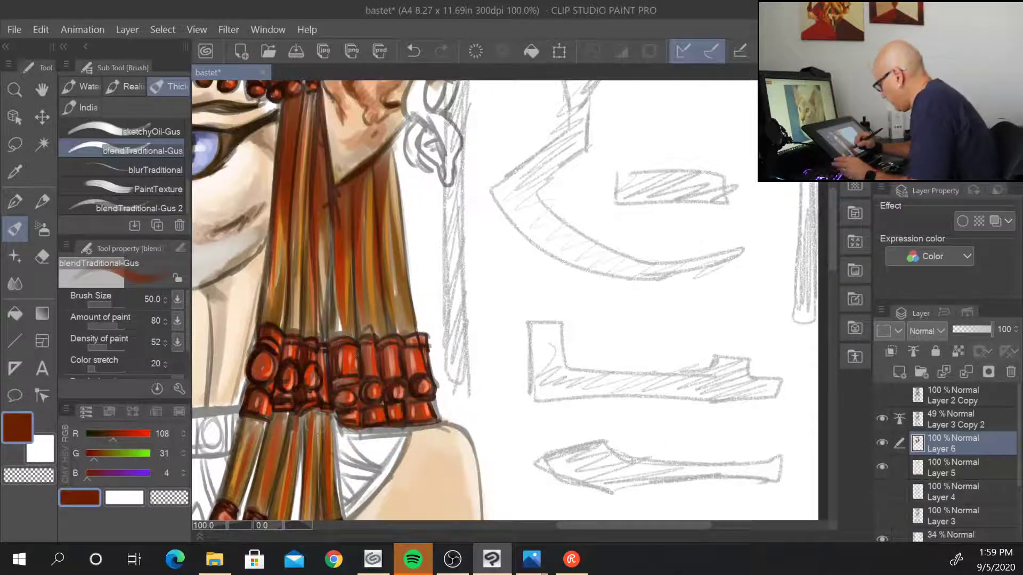
- Glaze dark red-brown over the fanned chest braids below the bead band and their short sections between the lower beads
{"action": "mouse_move", "coordinate": [306, 413]}
{"action": "left_mouse_down"}
{"action": "mouse_move", "coordinate": [297, 517]}
{"action": "mouse_move", "coordinate": [291, 491]}
{"action": "mouse_move", "coordinate": [274, 479]}
{"action": "mouse_move", "coordinate": [266, 487]}
{"action": "left_mouse_up"}
{"action": "left_click_drag", "start_coordinate": [265, 418], "coordinate": [244, 506]}
{"action": "left_click_drag", "start_coordinate": [481, 395], "coordinate": [571, 168]}
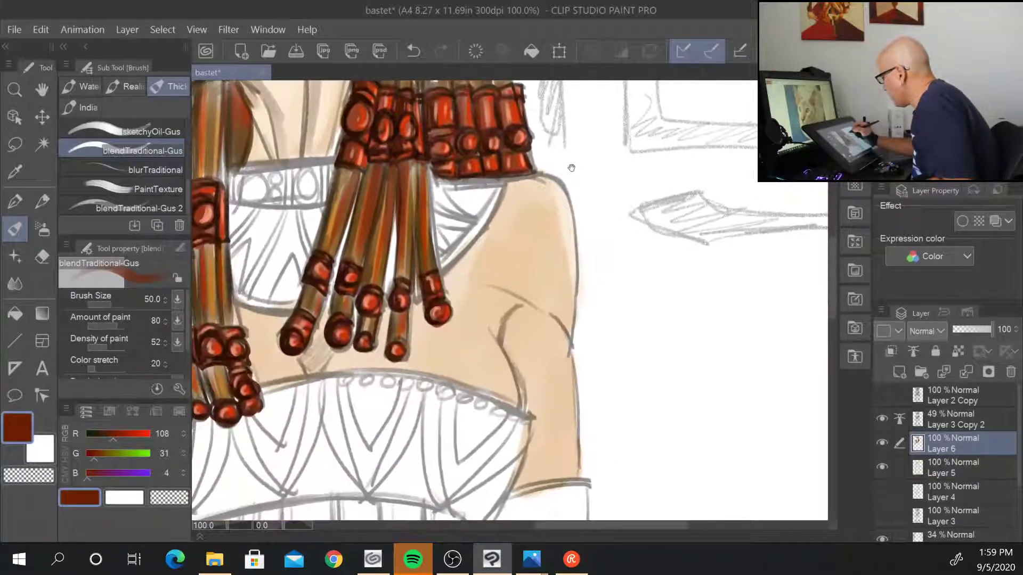
{"action": "mouse_move", "coordinate": [422, 159]}
{"action": "left_mouse_down"}
{"action": "mouse_move", "coordinate": [425, 274]}
{"action": "mouse_move", "coordinate": [404, 269]}
{"action": "left_mouse_up"}
{"action": "left_click_drag", "start_coordinate": [432, 199], "coordinate": [421, 270]}
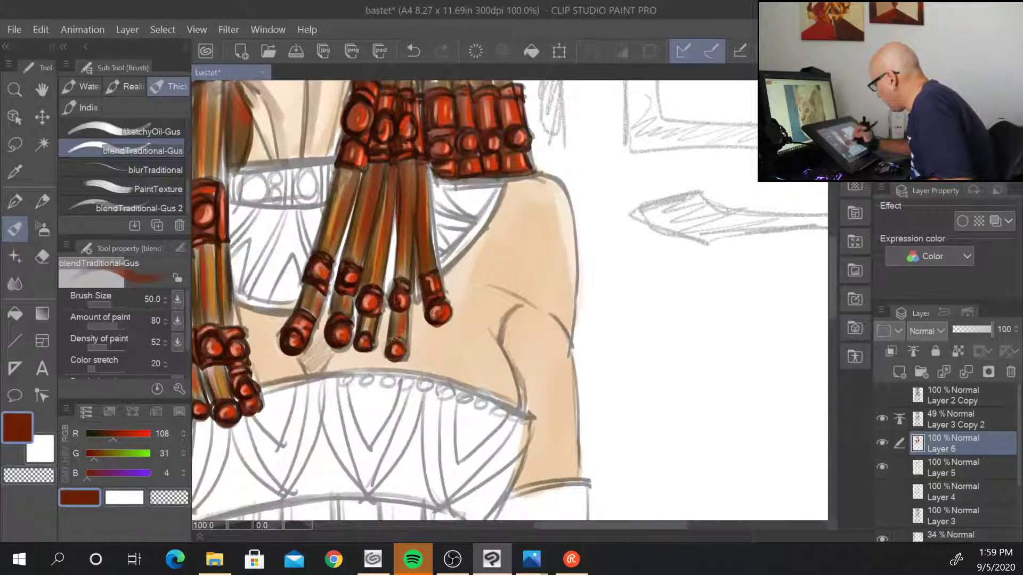
{"action": "left_click_drag", "start_coordinate": [402, 311], "coordinate": [398, 339]}
{"action": "left_click_drag", "start_coordinate": [388, 245], "coordinate": [366, 330]}
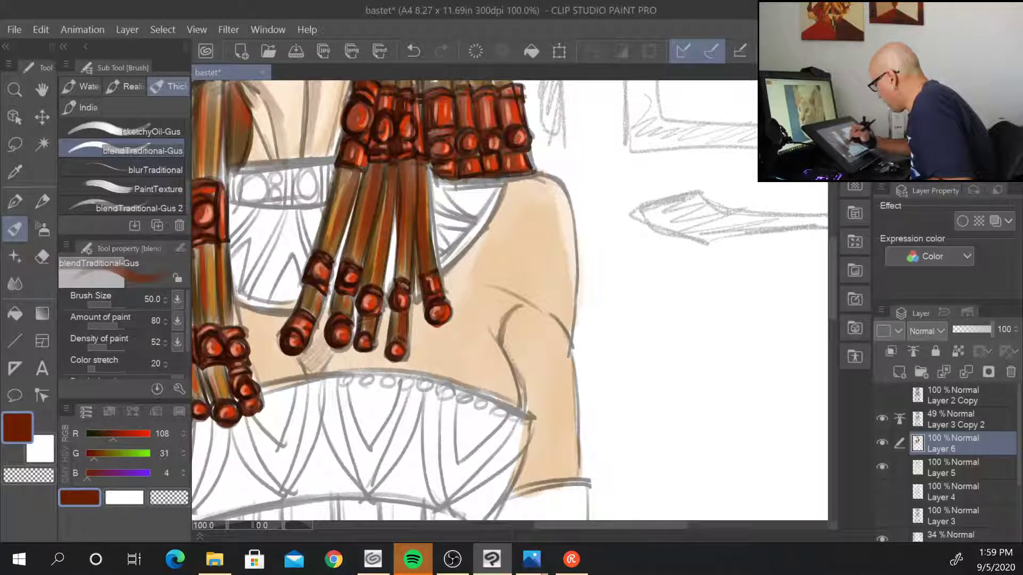
{"action": "left_click_drag", "start_coordinate": [356, 285], "coordinate": [346, 314]}
- Shade the far chest strands under the chin and the swept shoulder strands with dark red-brown
{"action": "mouse_move", "coordinate": [367, 362]}
{"action": "left_mouse_down"}
{"action": "mouse_move", "coordinate": [419, 354]}
{"action": "mouse_move", "coordinate": [477, 375]}
{"action": "left_mouse_up"}
{"action": "mouse_move", "coordinate": [303, 265]}
{"action": "left_mouse_down"}
{"action": "mouse_move", "coordinate": [308, 301]}
{"action": "mouse_move", "coordinate": [306, 288]}
{"action": "left_mouse_up"}
{"action": "mouse_move", "coordinate": [304, 126]}
{"action": "left_mouse_down"}
{"action": "mouse_move", "coordinate": [303, 192]}
{"action": "mouse_move", "coordinate": [286, 176]}
{"action": "left_mouse_up"}
{"action": "mouse_move", "coordinate": [322, 88]}
{"action": "left_mouse_down"}
{"action": "mouse_move", "coordinate": [266, 121]}
{"action": "mouse_move", "coordinate": [294, 85]}
{"action": "mouse_move", "coordinate": [268, 128]}
{"action": "mouse_move", "coordinate": [285, 112]}
{"action": "mouse_move", "coordinate": [285, 134]}
{"action": "mouse_move", "coordinate": [296, 99]}
{"action": "mouse_move", "coordinate": [308, 104]}
{"action": "mouse_move", "coordinate": [315, 140]}
{"action": "left_mouse_up"}
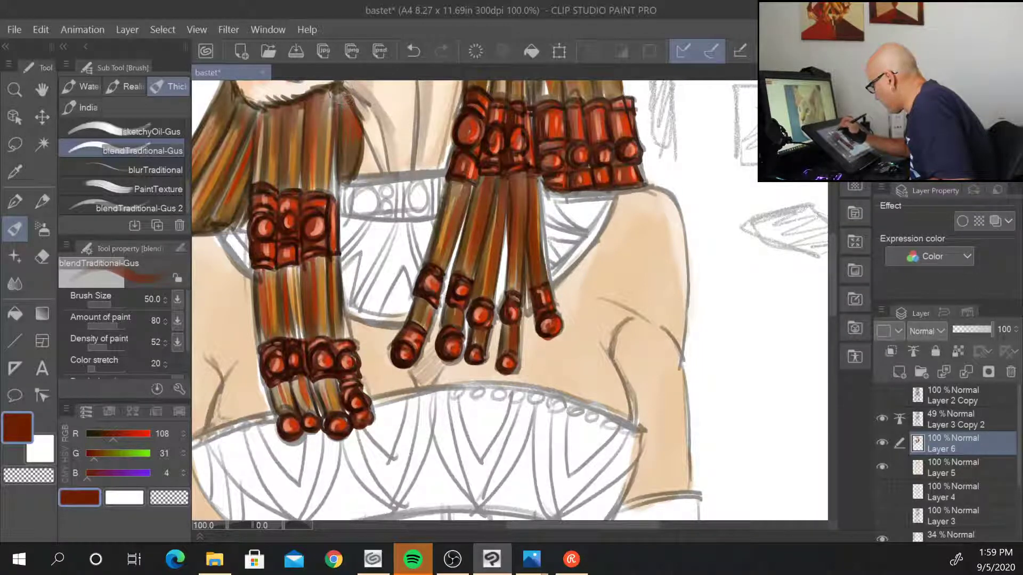
{"action": "left_click_drag", "start_coordinate": [339, 101], "coordinate": [339, 136]}
{"action": "mouse_move", "coordinate": [253, 106]}
{"action": "left_mouse_down"}
{"action": "mouse_move", "coordinate": [242, 139]}
{"action": "mouse_move", "coordinate": [212, 161]}
{"action": "mouse_move", "coordinate": [224, 160]}
{"action": "left_mouse_up"}
{"action": "mouse_move", "coordinate": [230, 86]}
{"action": "left_mouse_down"}
{"action": "mouse_move", "coordinate": [214, 144]}
{"action": "mouse_move", "coordinate": [214, 121]}
{"action": "left_mouse_up"}
- Shade the thin outer braid beside the far arm with dark red-brown
{"action": "left_click_drag", "start_coordinate": [255, 320], "coordinate": [438, 182]}
{"action": "mouse_move", "coordinate": [301, 170]}
{"action": "left_mouse_down"}
{"action": "mouse_move", "coordinate": [295, 282]}
{"action": "mouse_move", "coordinate": [310, 247]}
{"action": "mouse_move", "coordinate": [320, 251]}
{"action": "mouse_move", "coordinate": [328, 314]}
{"action": "left_mouse_up"}
{"action": "left_click_drag", "start_coordinate": [322, 264], "coordinate": [326, 325]}
{"action": "left_click_drag", "start_coordinate": [307, 224], "coordinate": [304, 304]}
{"action": "left_click_drag", "start_coordinate": [382, 315], "coordinate": [342, 461]}
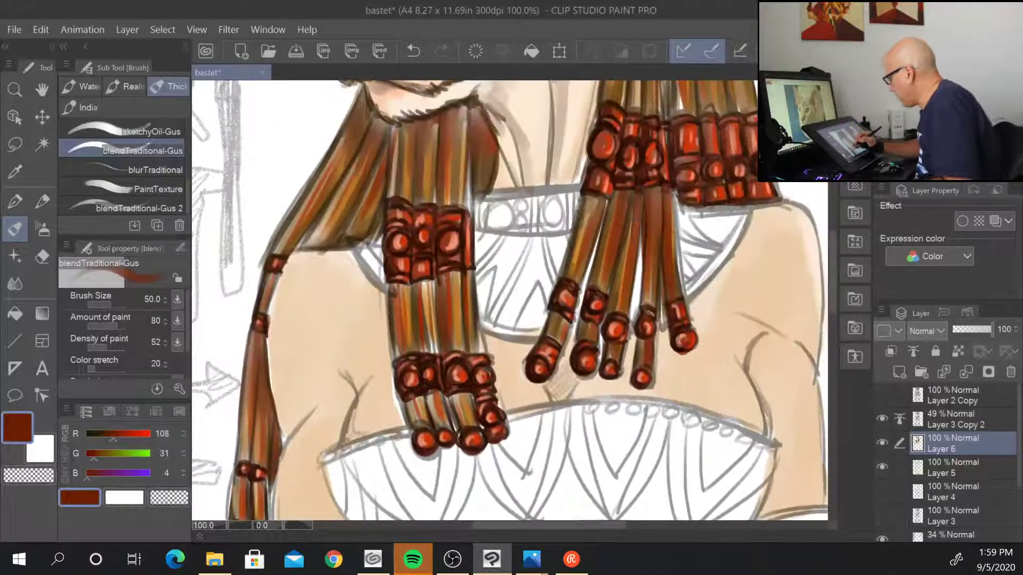
- Deepen the far chest strands directly under the chin with sampled near-black brown at brush size 30
{"action": "left_click_drag", "start_coordinate": [610, 141], "coordinate": [531, 255]}
{"action": "left_click", "coordinate": [531, 255], "text": "alt"}
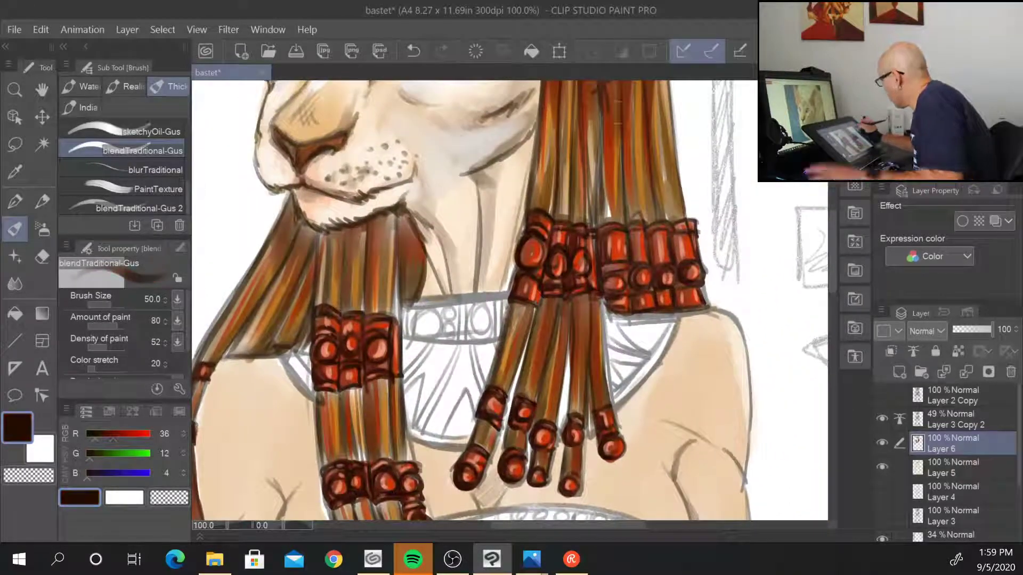
{"action": "key", "text": "bracketleft"}
{"action": "key", "text": "bracketleft"}
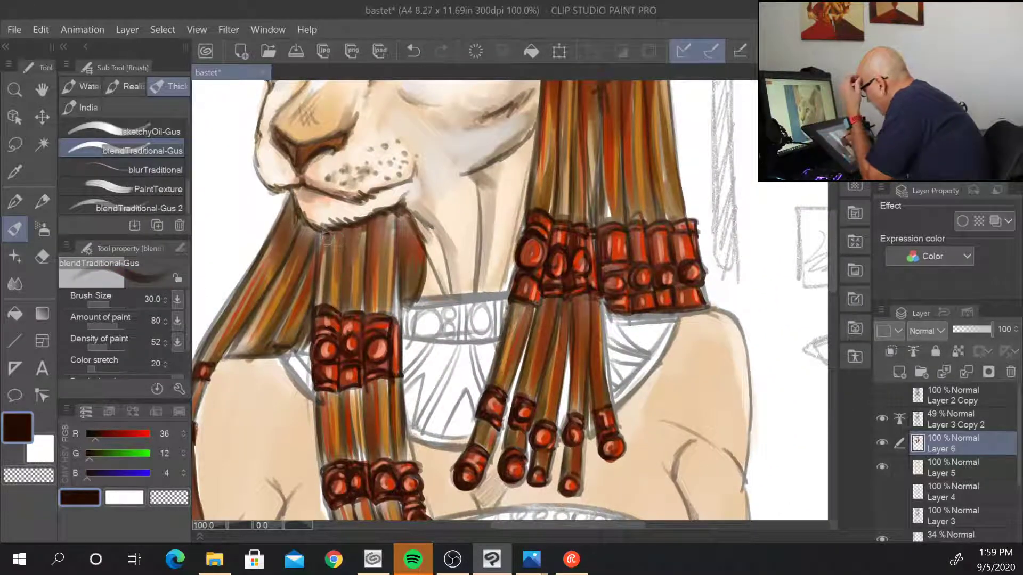
{"action": "left_click_drag", "start_coordinate": [326, 238], "coordinate": [345, 275]}
{"action": "mouse_move", "coordinate": [349, 233]}
{"action": "left_mouse_down"}
{"action": "mouse_move", "coordinate": [367, 229]}
{"action": "mouse_move", "coordinate": [368, 269]}
{"action": "left_mouse_up"}
{"action": "mouse_move", "coordinate": [384, 215]}
{"action": "left_mouse_down"}
{"action": "mouse_move", "coordinate": [393, 219]}
{"action": "mouse_move", "coordinate": [390, 324]}
{"action": "left_mouse_up"}
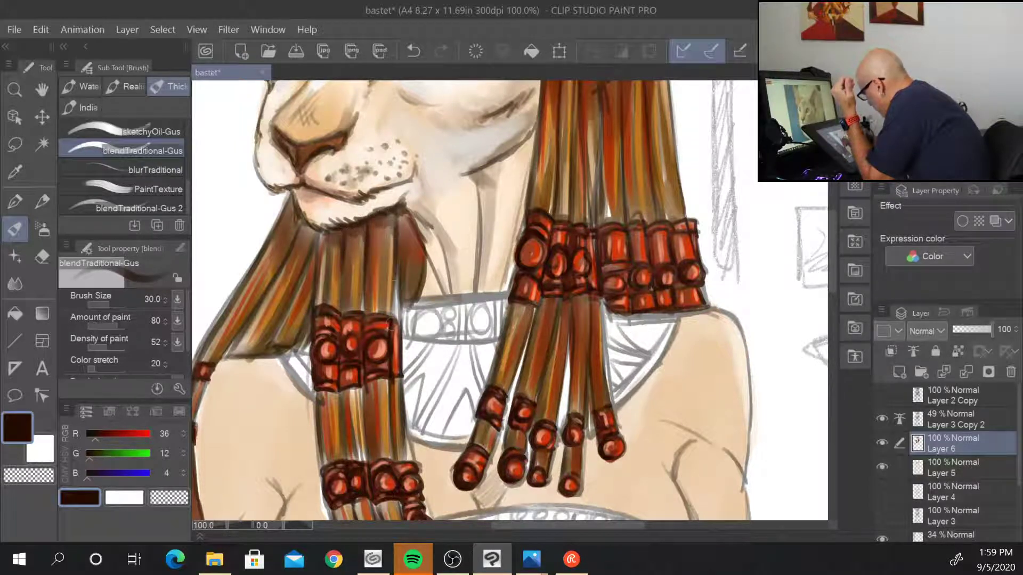
{"action": "mouse_move", "coordinate": [367, 233]}
{"action": "left_mouse_down"}
{"action": "mouse_move", "coordinate": [371, 307]}
{"action": "mouse_move", "coordinate": [345, 276]}
{"action": "mouse_move", "coordinate": [341, 314]}
{"action": "left_mouse_up"}
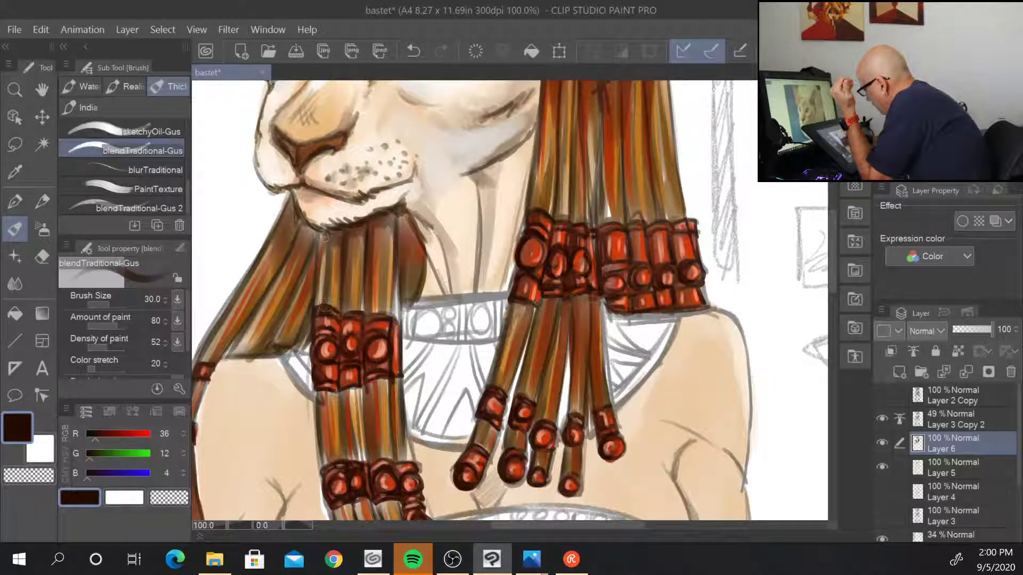
- Darken the roots and gaps of the swept shoulder strands and the short lock beside the neck with near-black brown
{"action": "left_click_drag", "start_coordinate": [318, 246], "coordinate": [278, 333]}
{"action": "left_click_drag", "start_coordinate": [312, 230], "coordinate": [247, 335]}
{"action": "mouse_move", "coordinate": [293, 205]}
{"action": "left_mouse_down"}
{"action": "mouse_move", "coordinate": [270, 237]}
{"action": "mouse_move", "coordinate": [286, 234]}
{"action": "left_mouse_up"}
{"action": "mouse_move", "coordinate": [301, 212]}
{"action": "left_mouse_down"}
{"action": "mouse_move", "coordinate": [293, 240]}
{"action": "mouse_move", "coordinate": [242, 303]}
{"action": "left_mouse_up"}
{"action": "left_click_drag", "start_coordinate": [395, 222], "coordinate": [403, 260]}
{"action": "left_click_drag", "start_coordinate": [423, 216], "coordinate": [415, 267]}
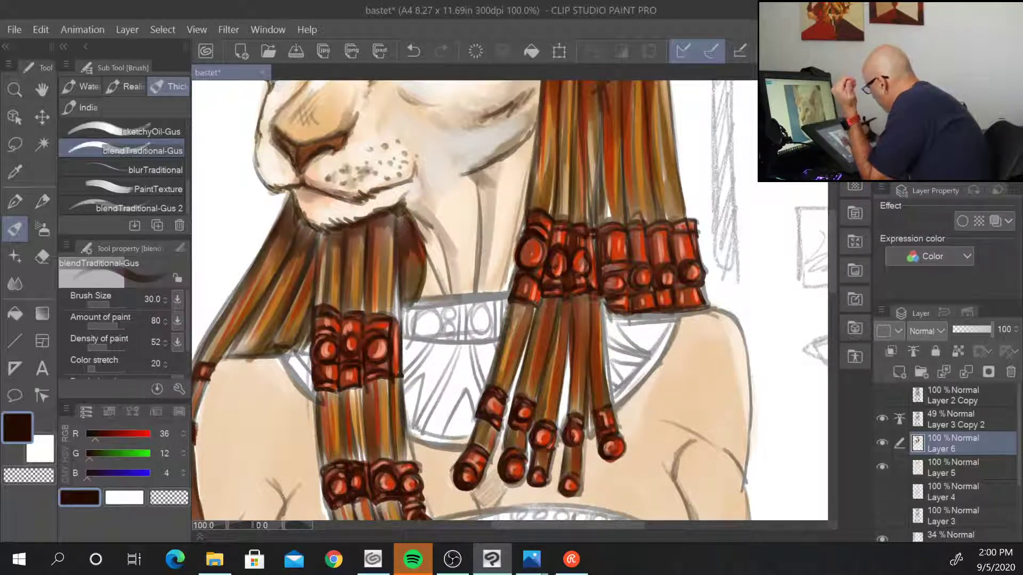
- Darken the face-side edge of the long strands and the upper and lower sections of the fanned chest braids with near-black brown
{"action": "left_click_drag", "start_coordinate": [542, 129], "coordinate": [536, 204]}
{"action": "left_click_drag", "start_coordinate": [543, 106], "coordinate": [529, 221]}
{"action": "mouse_move", "coordinate": [510, 300]}
{"action": "left_mouse_down"}
{"action": "mouse_move", "coordinate": [497, 373]}
{"action": "mouse_move", "coordinate": [503, 364]}
{"action": "left_mouse_up"}
{"action": "left_click_drag", "start_coordinate": [489, 410], "coordinate": [475, 442]}
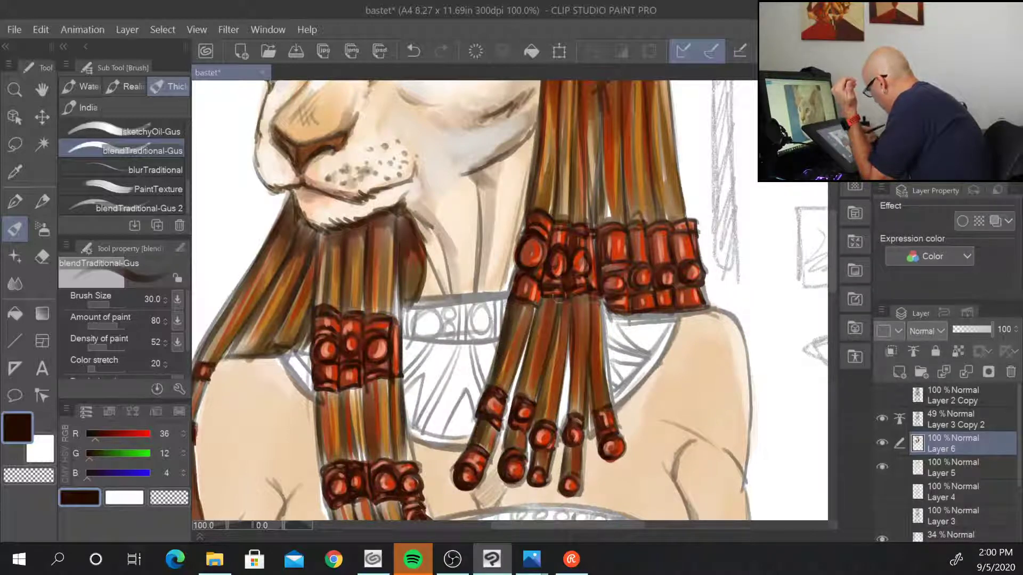
{"action": "mouse_move", "coordinate": [545, 297]}
{"action": "left_mouse_down"}
{"action": "mouse_move", "coordinate": [523, 391]}
{"action": "mouse_move", "coordinate": [534, 356]}
{"action": "left_mouse_up"}
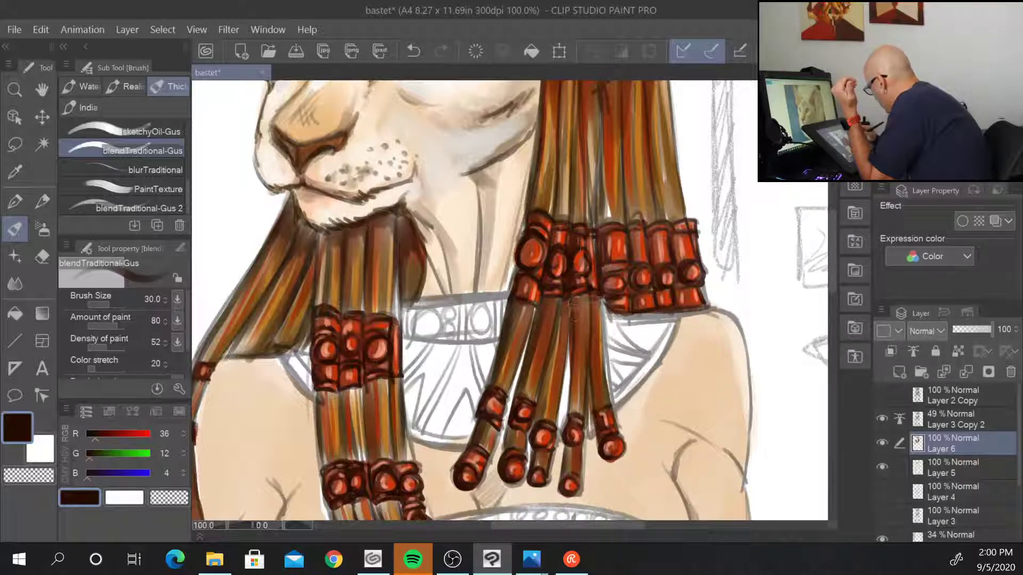
{"action": "mouse_move", "coordinate": [578, 291]}
{"action": "left_mouse_down"}
{"action": "mouse_move", "coordinate": [569, 391]}
{"action": "mouse_move", "coordinate": [564, 383]}
{"action": "mouse_move", "coordinate": [562, 338]}
{"action": "mouse_move", "coordinate": [589, 400]}
{"action": "left_mouse_up"}
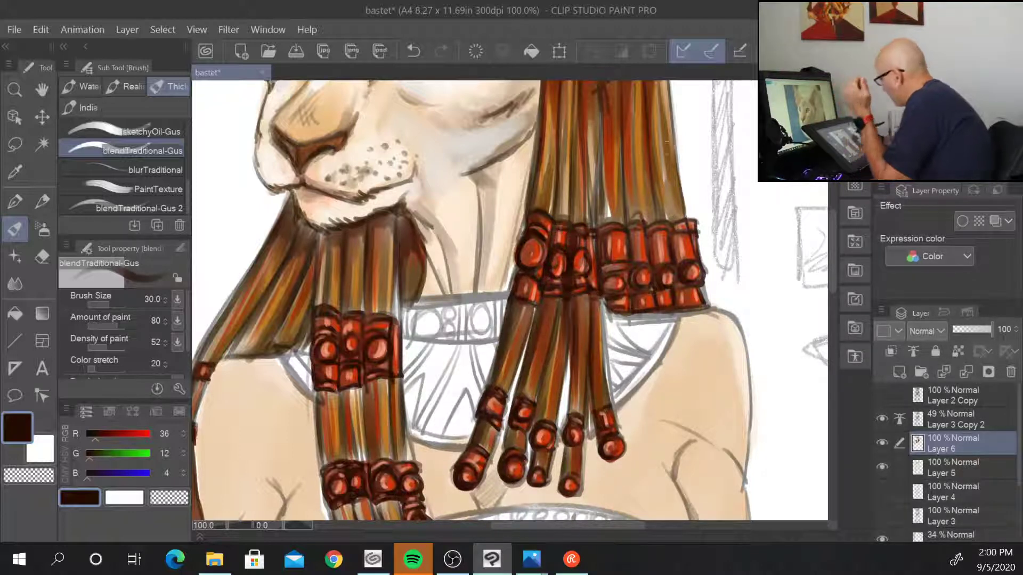
{"action": "left_click_drag", "start_coordinate": [544, 450], "coordinate": [540, 464]}
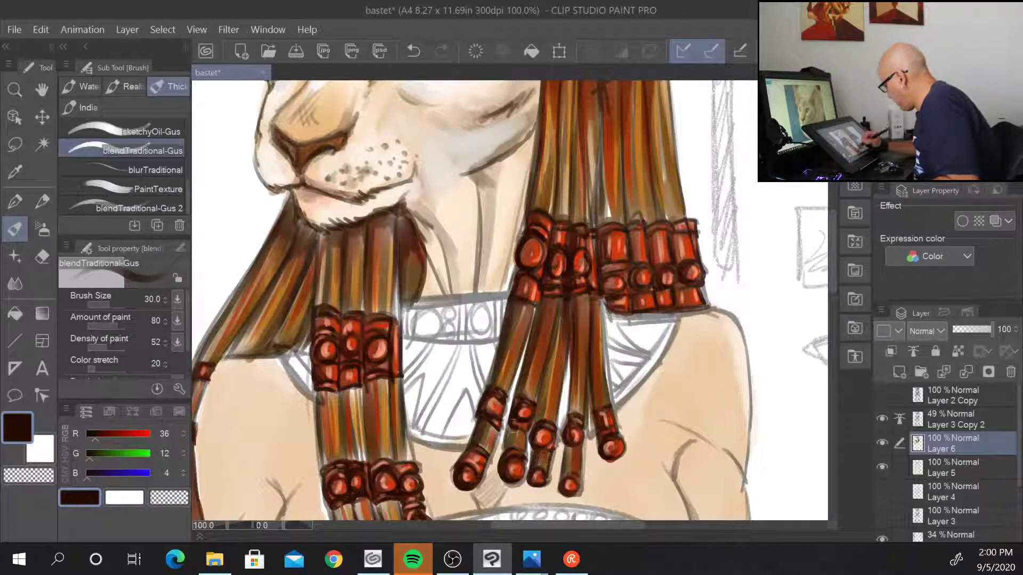
{"action": "mouse_move", "coordinate": [513, 430]}
{"action": "left_mouse_down"}
{"action": "mouse_move", "coordinate": [507, 449]}
{"action": "mouse_move", "coordinate": [483, 437]}
{"action": "left_mouse_up"}
- Deepen the tops of the long strands beside the cheek and behind the ear with near-black brown
{"action": "left_click_drag", "start_coordinate": [533, 239], "coordinate": [469, 389]}
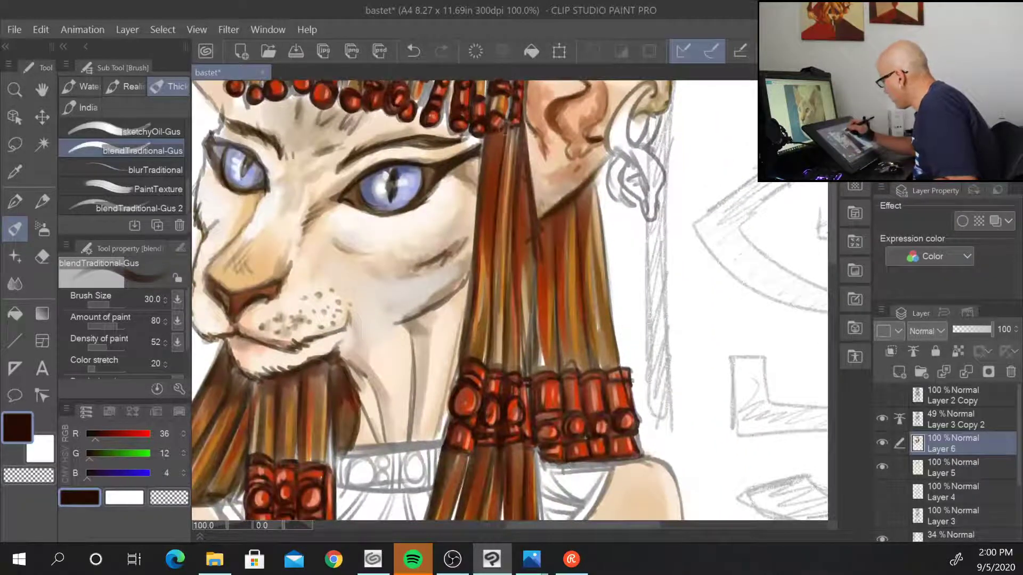
{"action": "mouse_move", "coordinate": [488, 127]}
{"action": "left_mouse_down"}
{"action": "mouse_move", "coordinate": [484, 201]}
{"action": "mouse_move", "coordinate": [486, 186]}
{"action": "mouse_move", "coordinate": [494, 220]}
{"action": "mouse_move", "coordinate": [511, 192]}
{"action": "mouse_move", "coordinate": [521, 196]}
{"action": "mouse_move", "coordinate": [527, 232]}
{"action": "left_mouse_up"}
{"action": "left_click_drag", "start_coordinate": [527, 137], "coordinate": [532, 233]}
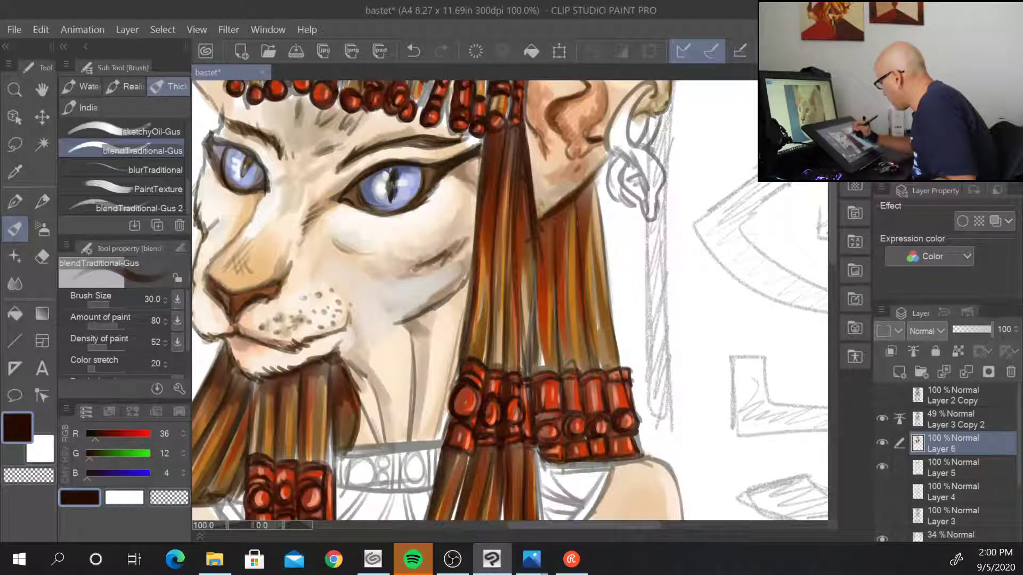
{"action": "mouse_move", "coordinate": [583, 181]}
{"action": "left_mouse_down"}
{"action": "mouse_move", "coordinate": [557, 219]}
{"action": "mouse_move", "coordinate": [549, 280]}
{"action": "left_mouse_up"}
{"action": "mouse_move", "coordinate": [544, 231]}
{"action": "left_mouse_down"}
{"action": "mouse_move", "coordinate": [543, 298]}
{"action": "mouse_move", "coordinate": [547, 262]}
{"action": "left_mouse_up"}
{"action": "mouse_move", "coordinate": [566, 205]}
{"action": "left_mouse_down"}
{"action": "mouse_move", "coordinate": [554, 272]}
{"action": "mouse_move", "coordinate": [566, 263]}
{"action": "left_mouse_up"}
{"action": "mouse_move", "coordinate": [584, 185]}
{"action": "left_mouse_down"}
{"action": "mouse_move", "coordinate": [577, 250]}
{"action": "mouse_move", "coordinate": [592, 226]}
{"action": "mouse_move", "coordinate": [594, 249]}
{"action": "left_mouse_up"}
- Shade the roots of the forehead braids beneath the snake ornament with near-black brown
{"action": "left_click_drag", "start_coordinate": [624, 208], "coordinate": [600, 469]}
{"action": "mouse_move", "coordinate": [403, 281]}
{"action": "left_mouse_down"}
{"action": "mouse_move", "coordinate": [391, 333]}
{"action": "mouse_move", "coordinate": [384, 313]}
{"action": "left_mouse_up"}
{"action": "mouse_move", "coordinate": [394, 261]}
{"action": "left_mouse_down"}
{"action": "mouse_move", "coordinate": [369, 295]}
{"action": "mouse_move", "coordinate": [356, 298]}
{"action": "left_mouse_up"}
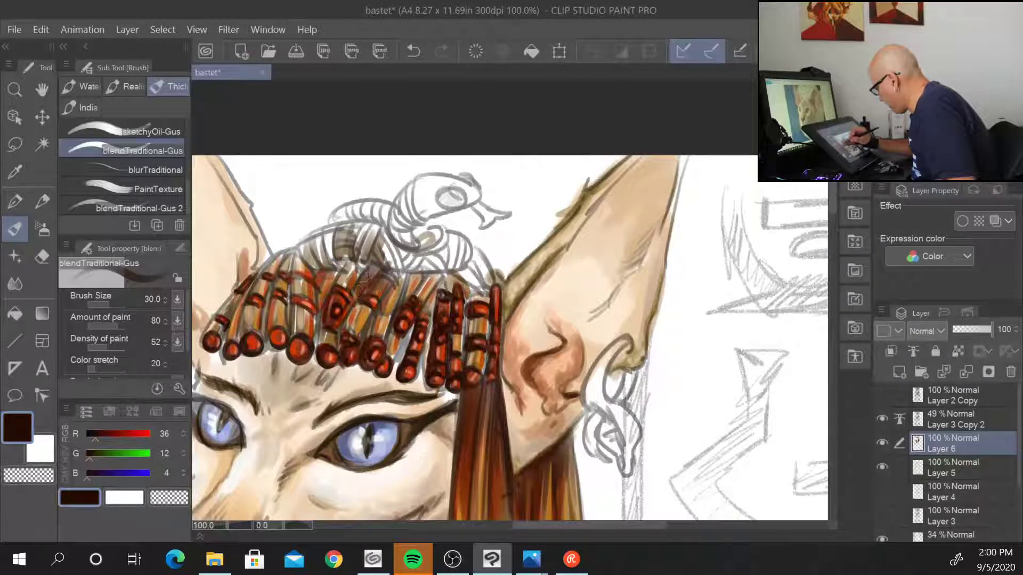
{"action": "left_click_drag", "start_coordinate": [360, 256], "coordinate": [343, 285]}
{"action": "mouse_move", "coordinate": [356, 254]}
{"action": "left_mouse_down"}
{"action": "mouse_move", "coordinate": [340, 277]}
{"action": "mouse_move", "coordinate": [319, 274]}
{"action": "mouse_move", "coordinate": [364, 271]}
{"action": "left_mouse_up"}
- Add near-black brown shading to the snake ornament's coils, neck and head on top of the hair
{"action": "mouse_move", "coordinate": [315, 246]}
{"action": "left_mouse_down"}
{"action": "mouse_move", "coordinate": [285, 272]}
{"action": "mouse_move", "coordinate": [290, 254]}
{"action": "mouse_move", "coordinate": [322, 264]}
{"action": "left_mouse_up"}
{"action": "mouse_move", "coordinate": [338, 230]}
{"action": "left_mouse_down"}
{"action": "mouse_move", "coordinate": [326, 265]}
{"action": "mouse_move", "coordinate": [336, 266]}
{"action": "mouse_move", "coordinate": [333, 250]}
{"action": "left_mouse_up"}
{"action": "mouse_move", "coordinate": [372, 221]}
{"action": "left_mouse_down"}
{"action": "mouse_move", "coordinate": [352, 246]}
{"action": "mouse_move", "coordinate": [370, 260]}
{"action": "left_mouse_up"}
{"action": "mouse_move", "coordinate": [346, 216]}
{"action": "left_mouse_down"}
{"action": "mouse_move", "coordinate": [335, 227]}
{"action": "mouse_move", "coordinate": [375, 225]}
{"action": "left_mouse_up"}
{"action": "mouse_move", "coordinate": [410, 182]}
{"action": "left_mouse_down"}
{"action": "mouse_move", "coordinate": [397, 240]}
{"action": "mouse_move", "coordinate": [425, 217]}
{"action": "left_mouse_up"}
{"action": "mouse_move", "coordinate": [430, 214]}
{"action": "left_mouse_down"}
{"action": "mouse_move", "coordinate": [451, 205]}
{"action": "mouse_move", "coordinate": [439, 212]}
{"action": "left_mouse_up"}
{"action": "mouse_move", "coordinate": [477, 184]}
{"action": "left_mouse_down"}
{"action": "mouse_move", "coordinate": [453, 212]}
{"action": "mouse_move", "coordinate": [485, 228]}
{"action": "mouse_move", "coordinate": [434, 236]}
{"action": "mouse_move", "coordinate": [438, 265]}
{"action": "mouse_move", "coordinate": [421, 278]}
{"action": "left_mouse_up"}
{"action": "mouse_move", "coordinate": [452, 244]}
{"action": "left_mouse_down"}
{"action": "mouse_move", "coordinate": [443, 269]}
{"action": "mouse_move", "coordinate": [461, 254]}
{"action": "mouse_move", "coordinate": [458, 292]}
{"action": "left_mouse_up"}
{"action": "left_click_drag", "start_coordinate": [490, 249], "coordinate": [475, 285]}
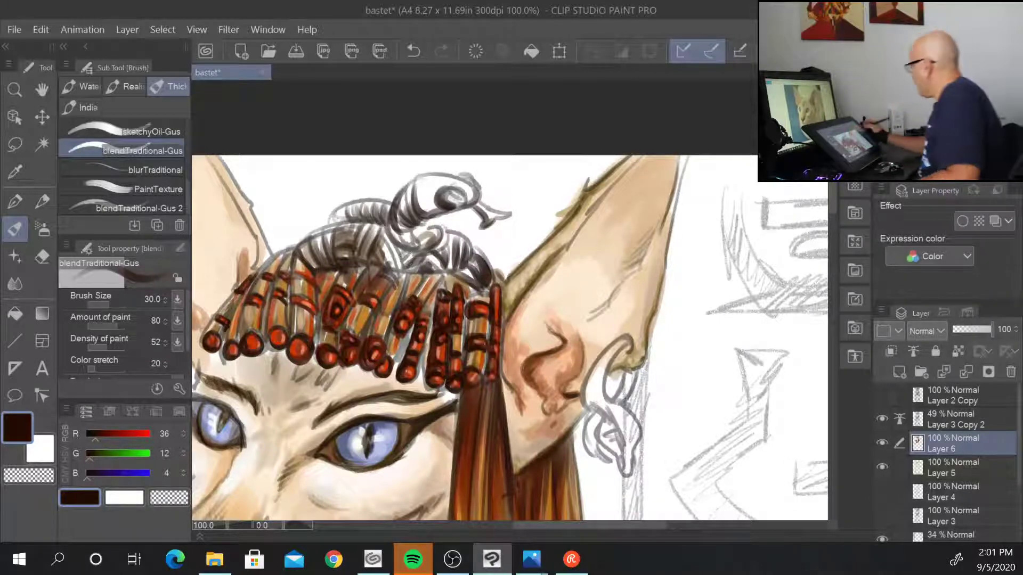
- Paint the snake ornament's head, neck and coils on the muzzle side in gold sampled from the braids, with brush size 17
{"action": "left_click_drag", "start_coordinate": [90, 455], "coordinate": [96, 454]}
{"action": "left_click", "coordinate": [367, 314], "text": "alt"}
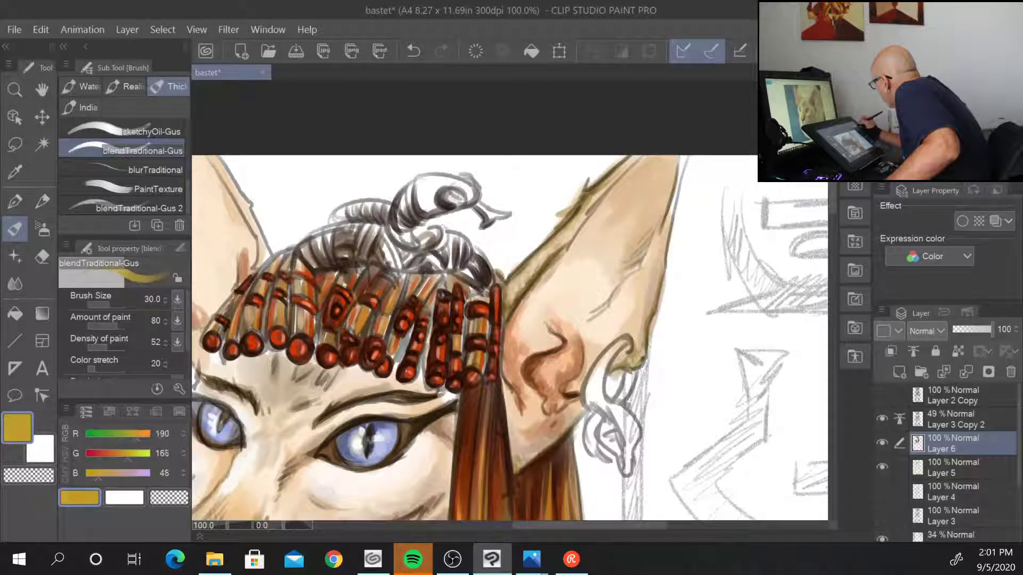
{"action": "key", "text": "["}
{"action": "key", "text": "["}
{"action": "key", "text": "["}
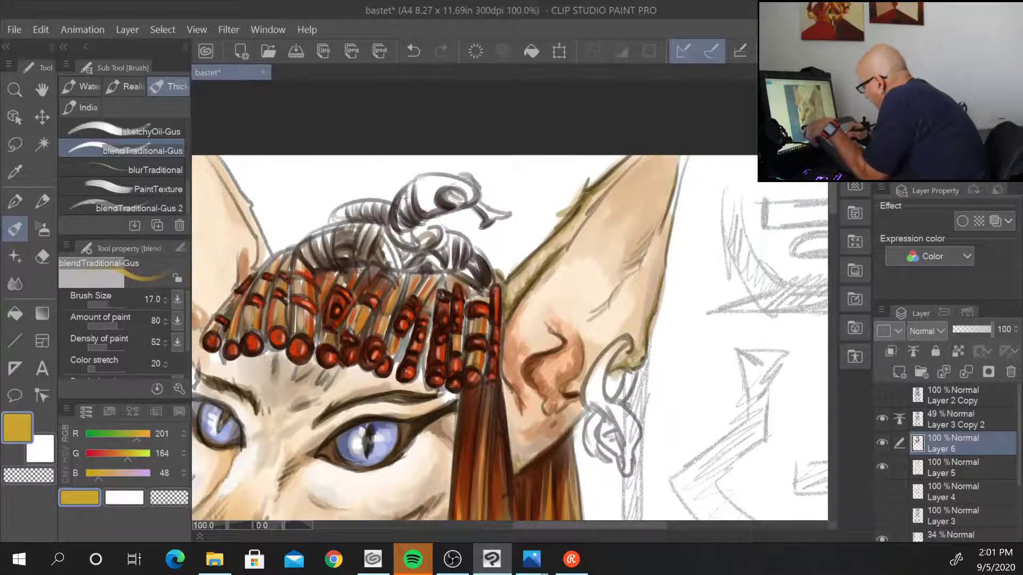
{"action": "mouse_move", "coordinate": [404, 196]}
{"action": "left_mouse_down"}
{"action": "mouse_move", "coordinate": [409, 218]}
{"action": "mouse_move", "coordinate": [427, 179]}
{"action": "mouse_move", "coordinate": [427, 203]}
{"action": "mouse_move", "coordinate": [472, 191]}
{"action": "left_mouse_up"}
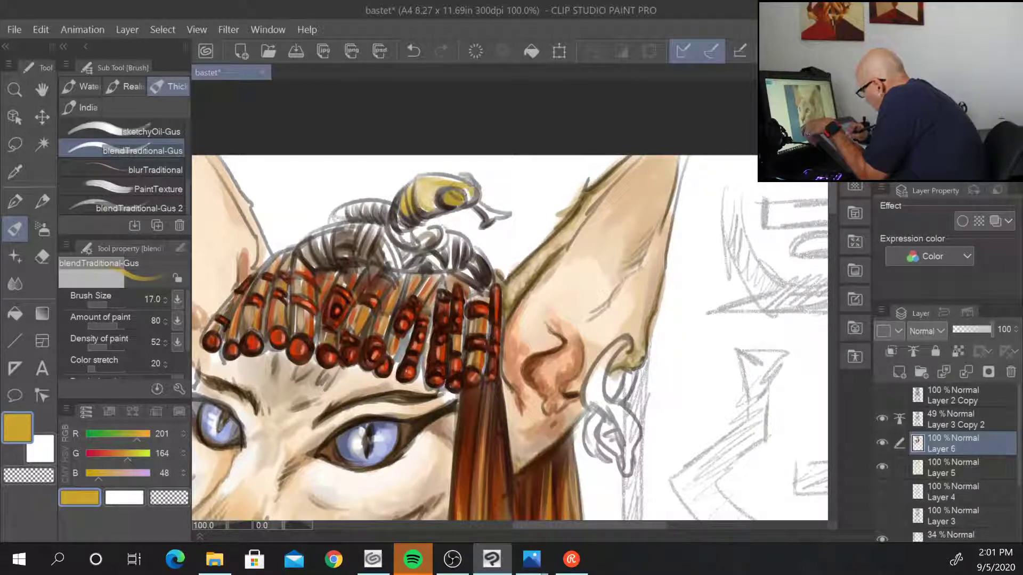
{"action": "left_click_drag", "start_coordinate": [400, 214], "coordinate": [405, 222]}
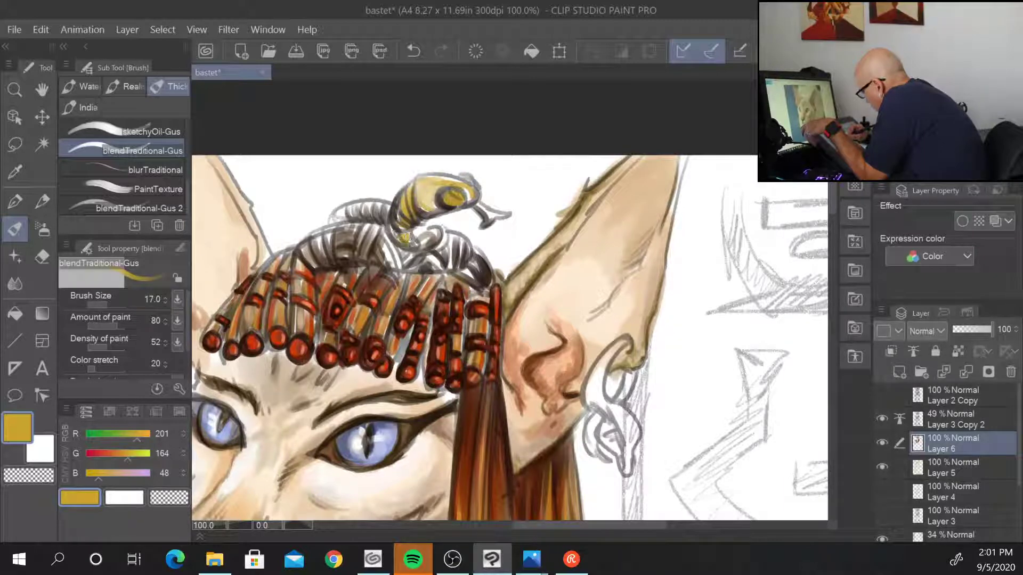
{"action": "left_click_drag", "start_coordinate": [385, 246], "coordinate": [400, 266]}
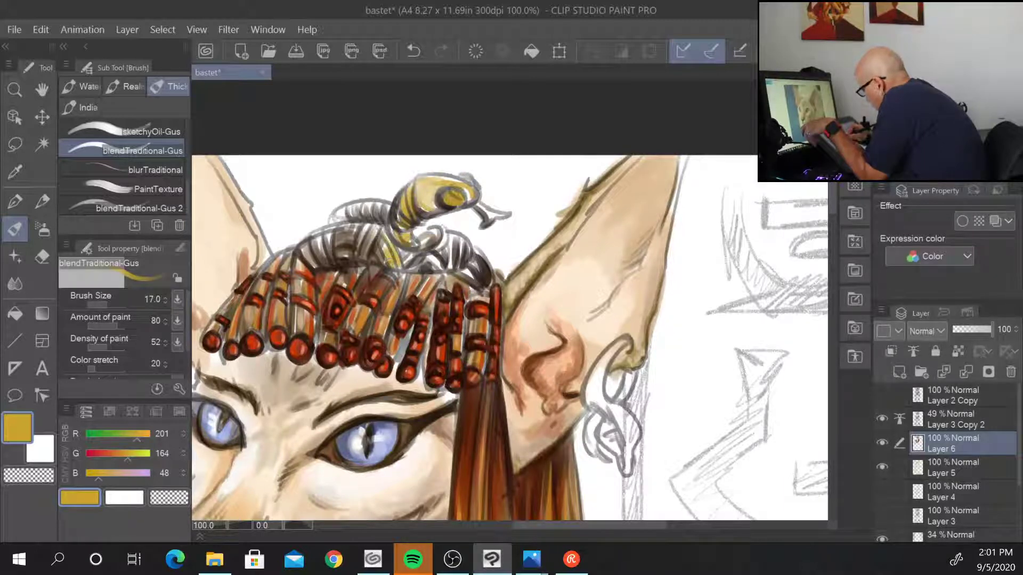
{"action": "mouse_move", "coordinate": [378, 225]}
{"action": "left_mouse_down"}
{"action": "mouse_move", "coordinate": [368, 251]}
{"action": "mouse_move", "coordinate": [334, 243]}
{"action": "mouse_move", "coordinate": [309, 254]}
{"action": "left_mouse_up"}
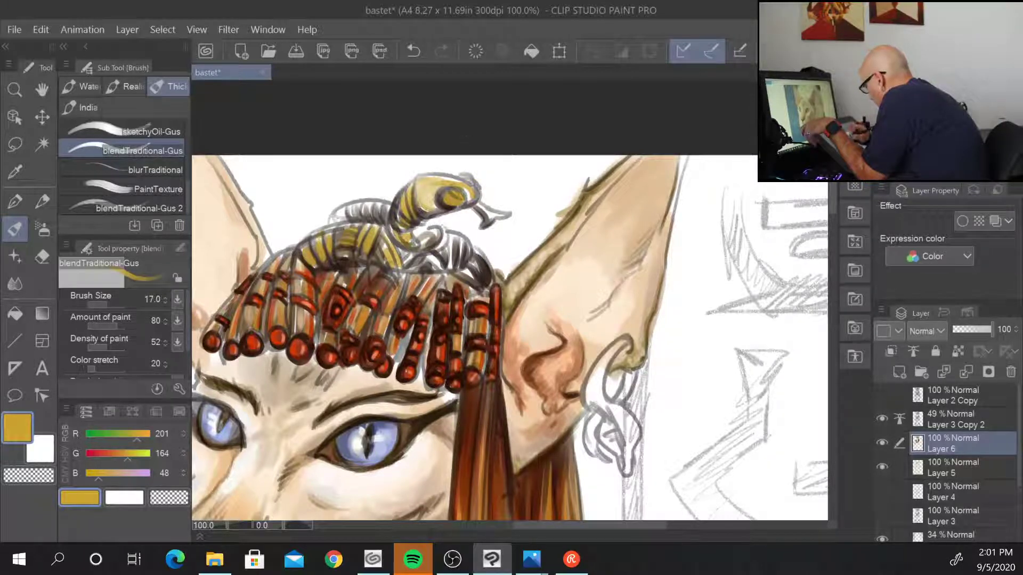
- Extend the gold to the snake's ear-side coils, forked tongue and tail end
{"action": "mouse_move", "coordinate": [432, 245]}
{"action": "left_mouse_down"}
{"action": "mouse_move", "coordinate": [424, 232]}
{"action": "mouse_move", "coordinate": [450, 238]}
{"action": "mouse_move", "coordinate": [426, 269]}
{"action": "mouse_move", "coordinate": [449, 264]}
{"action": "mouse_move", "coordinate": [476, 278]}
{"action": "left_mouse_up"}
{"action": "left_click_drag", "start_coordinate": [449, 235], "coordinate": [468, 248]}
{"action": "mouse_move", "coordinate": [486, 210]}
{"action": "left_mouse_down"}
{"action": "mouse_move", "coordinate": [506, 213]}
{"action": "mouse_move", "coordinate": [473, 183]}
{"action": "left_mouse_up"}
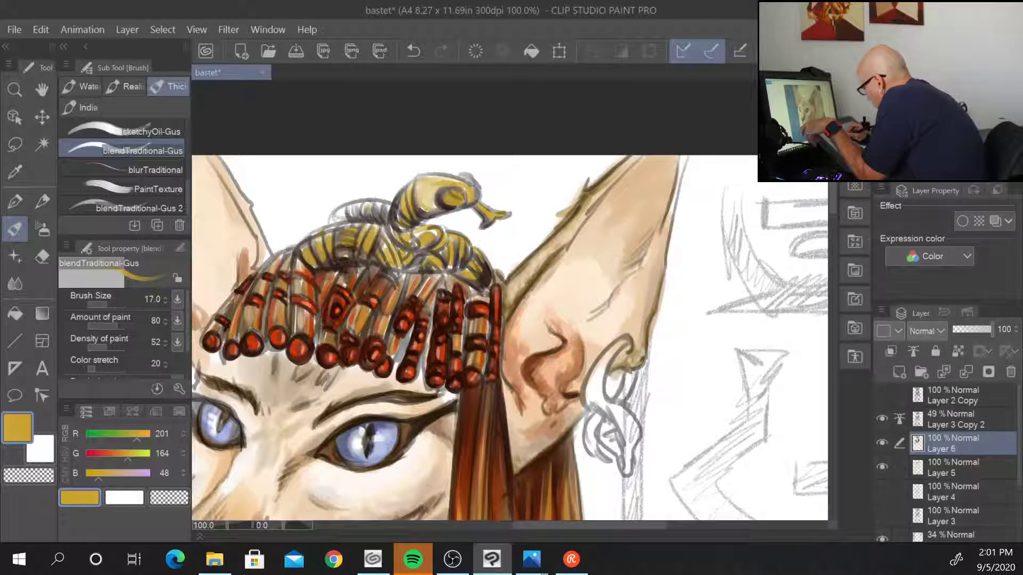
{"action": "mouse_move", "coordinate": [356, 216]}
{"action": "left_mouse_down"}
{"action": "mouse_move", "coordinate": [361, 204]}
{"action": "mouse_move", "coordinate": [344, 212]}
{"action": "left_mouse_up"}
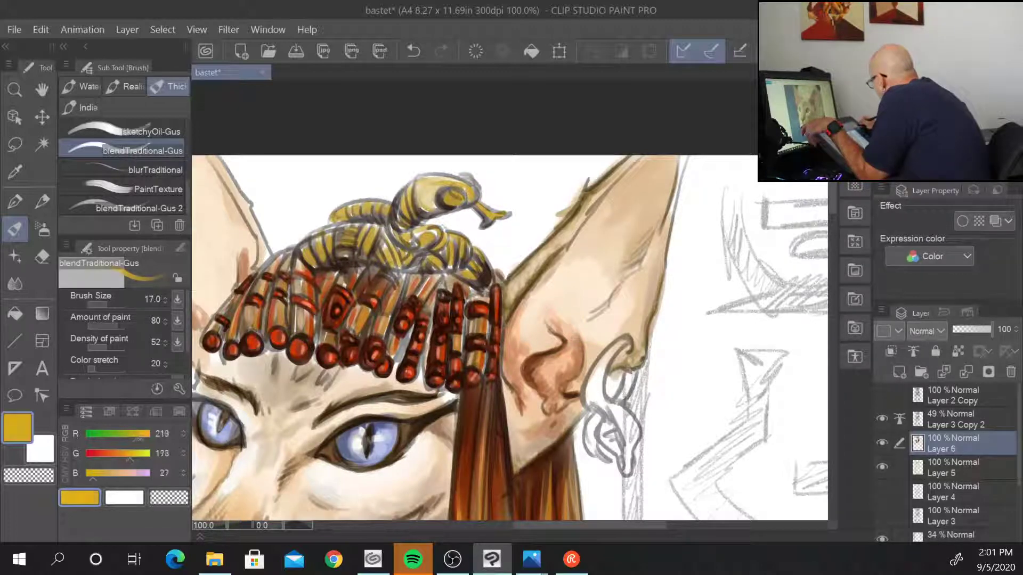
- Brighten the snake's head, neck and coils with vivid yellow, using RGB 255, 190, 0 on the ear-side coils
{"action": "left_click", "coordinate": [422, 196]}
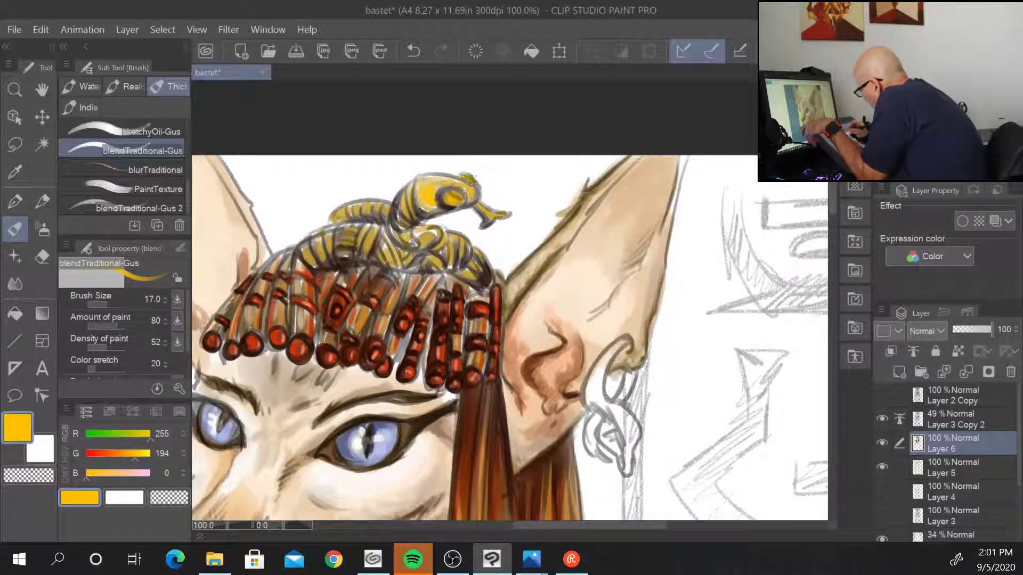
{"action": "left_click_drag", "start_coordinate": [412, 200], "coordinate": [402, 220]}
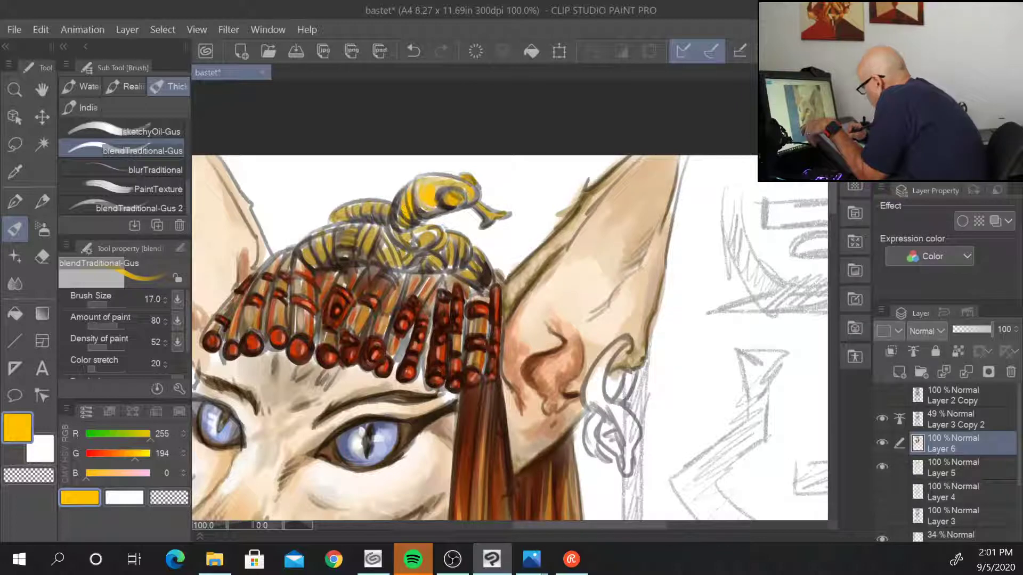
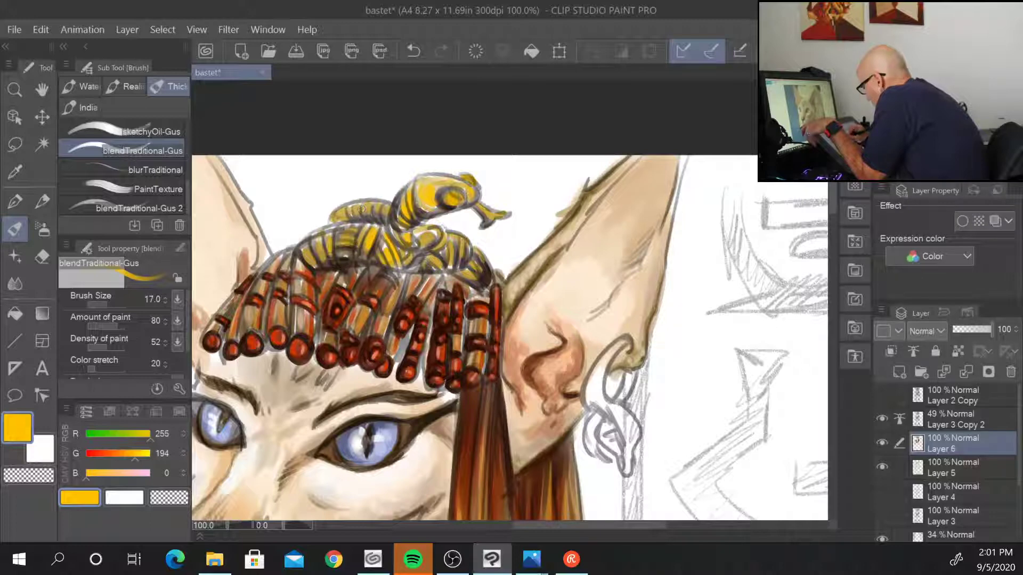
{"action": "left_click", "coordinate": [310, 257], "text": "alt"}
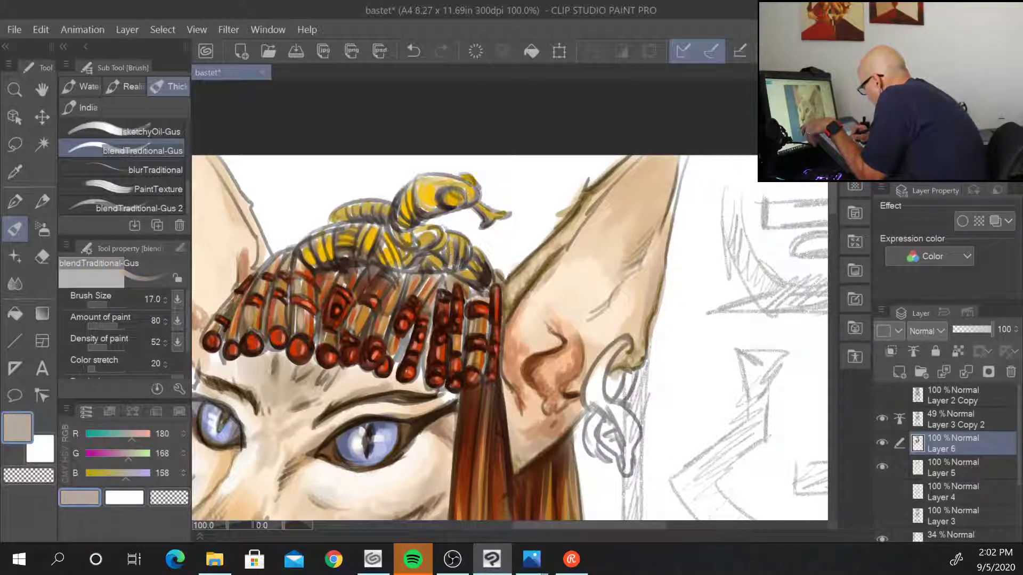
{"action": "left_click_drag", "start_coordinate": [441, 269], "coordinate": [462, 260]}
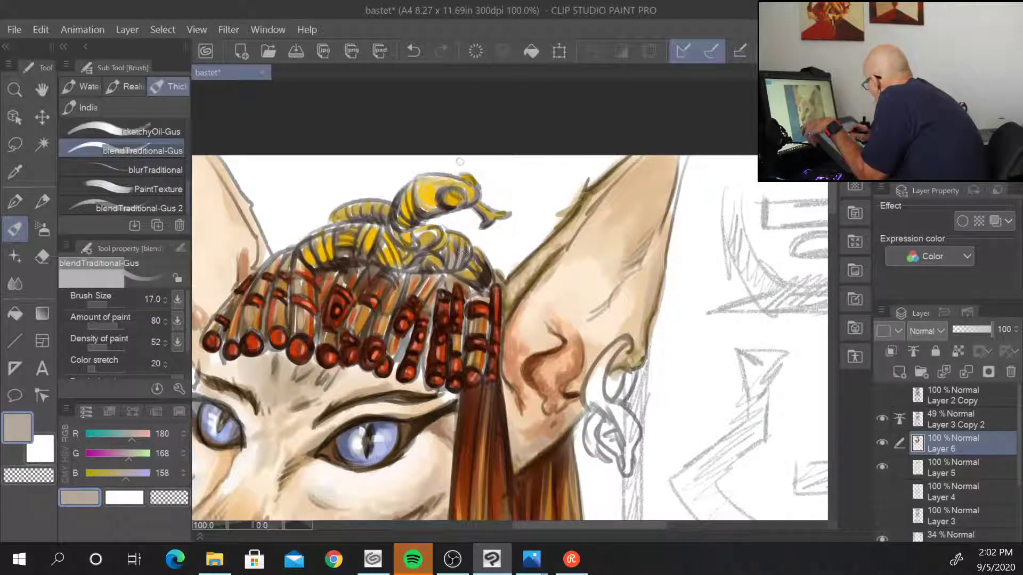
{"action": "left_click_drag", "start_coordinate": [128, 453], "coordinate": [134, 453]}
{"action": "left_click_drag", "start_coordinate": [132, 434], "coordinate": [150, 434]}
{"action": "left_click_drag", "start_coordinate": [126, 473], "coordinate": [86, 473]}
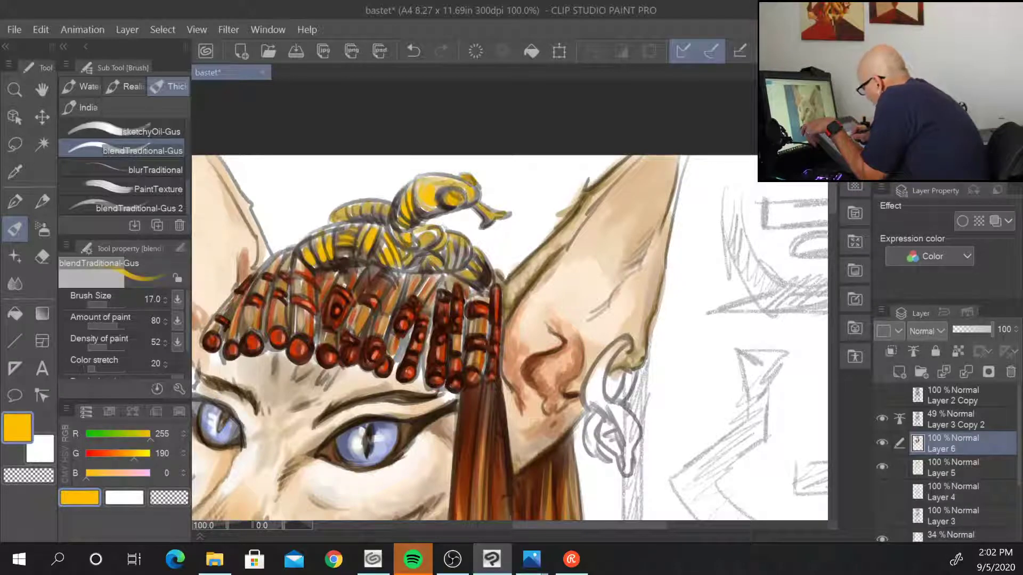
{"action": "mouse_move", "coordinate": [452, 265]}
{"action": "left_mouse_down"}
{"action": "mouse_move", "coordinate": [455, 251]}
{"action": "mouse_move", "coordinate": [460, 277]}
{"action": "mouse_move", "coordinate": [482, 268]}
{"action": "left_mouse_up"}
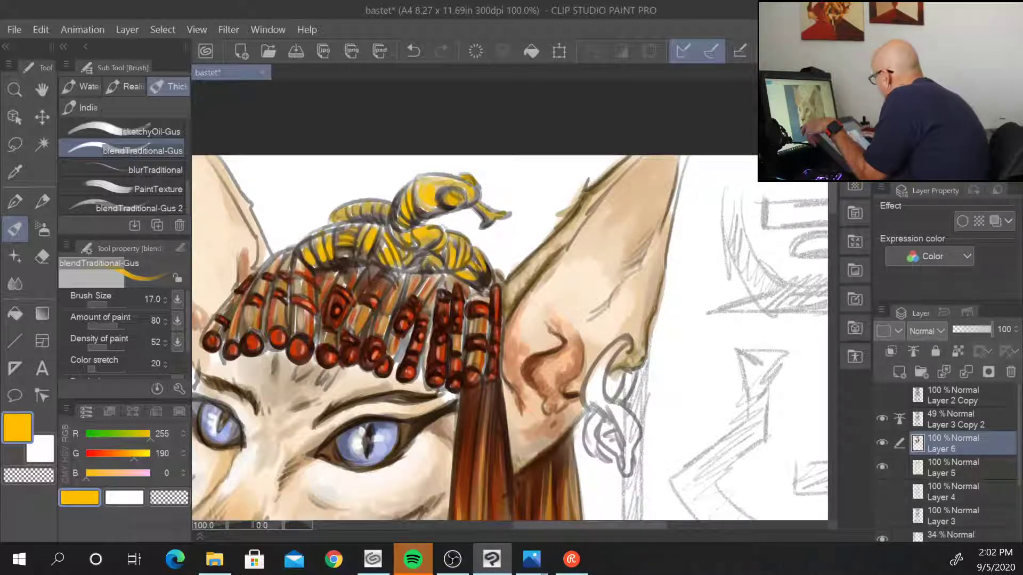
- Darken the stripes on the snake's neck, central and ear-side coils with dark olive brown, RGB 60, 45, 3, at brush size 12
{"action": "left_click", "coordinate": [428, 212], "text": "alt"}
{"action": "key", "text": "["}
{"action": "key", "text": "["}
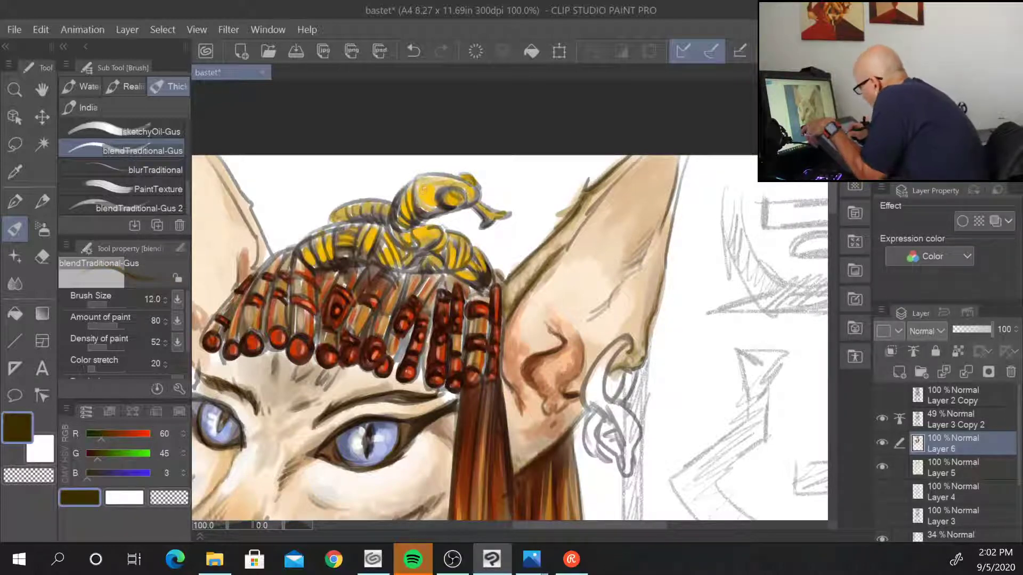
{"action": "mouse_move", "coordinate": [424, 180]}
{"action": "left_mouse_down"}
{"action": "mouse_move", "coordinate": [415, 206]}
{"action": "mouse_move", "coordinate": [433, 213]}
{"action": "mouse_move", "coordinate": [398, 221]}
{"action": "mouse_move", "coordinate": [405, 229]}
{"action": "mouse_move", "coordinate": [394, 244]}
{"action": "mouse_move", "coordinate": [427, 249]}
{"action": "left_mouse_up"}
{"action": "mouse_move", "coordinate": [414, 242]}
{"action": "left_mouse_down"}
{"action": "mouse_move", "coordinate": [406, 254]}
{"action": "mouse_move", "coordinate": [469, 263]}
{"action": "mouse_move", "coordinate": [463, 268]}
{"action": "mouse_move", "coordinate": [477, 276]}
{"action": "left_mouse_up"}
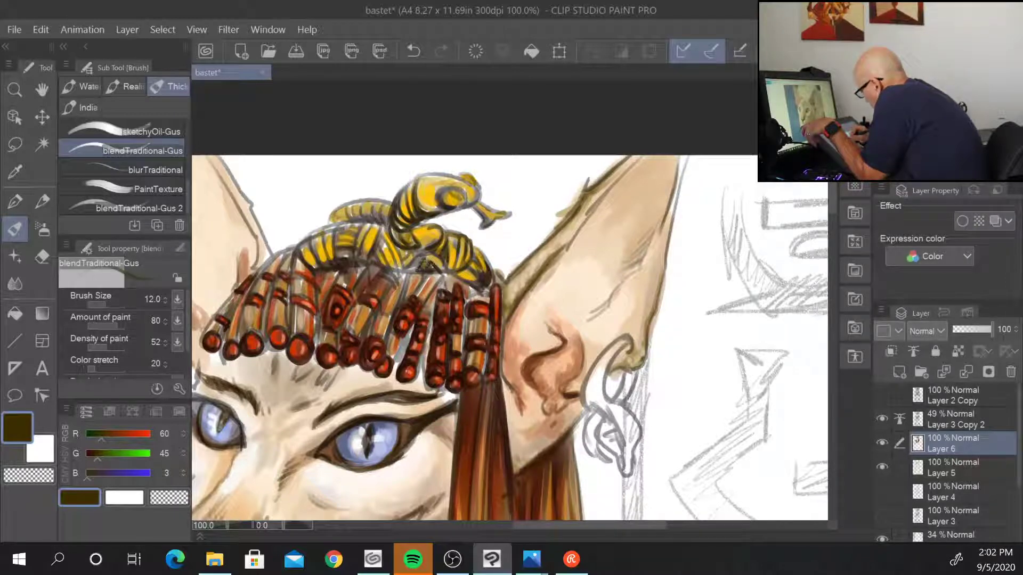
{"action": "mouse_move", "coordinate": [426, 265]}
{"action": "left_mouse_down"}
{"action": "mouse_move", "coordinate": [404, 273]}
{"action": "mouse_move", "coordinate": [384, 245]}
{"action": "mouse_move", "coordinate": [359, 264]}
{"action": "left_mouse_up"}
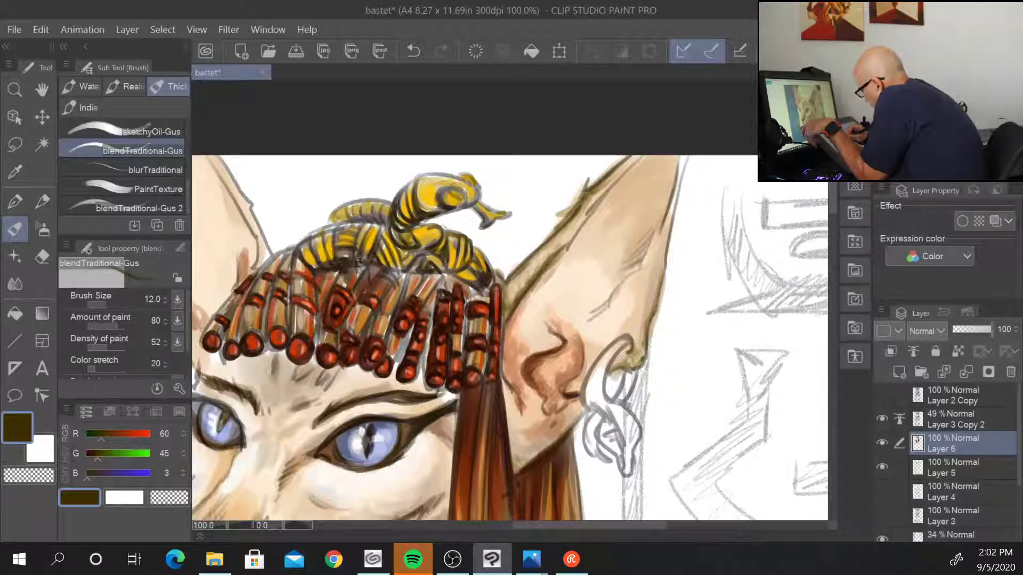
- Darken the stripes of the muzzle-side coils and tail, and the shadow around the snake's eye, with the dark olive brown
{"action": "mouse_move", "coordinate": [372, 222]}
{"action": "left_mouse_down"}
{"action": "mouse_move", "coordinate": [343, 242]}
{"action": "mouse_move", "coordinate": [327, 210]}
{"action": "mouse_move", "coordinate": [302, 271]}
{"action": "left_mouse_up"}
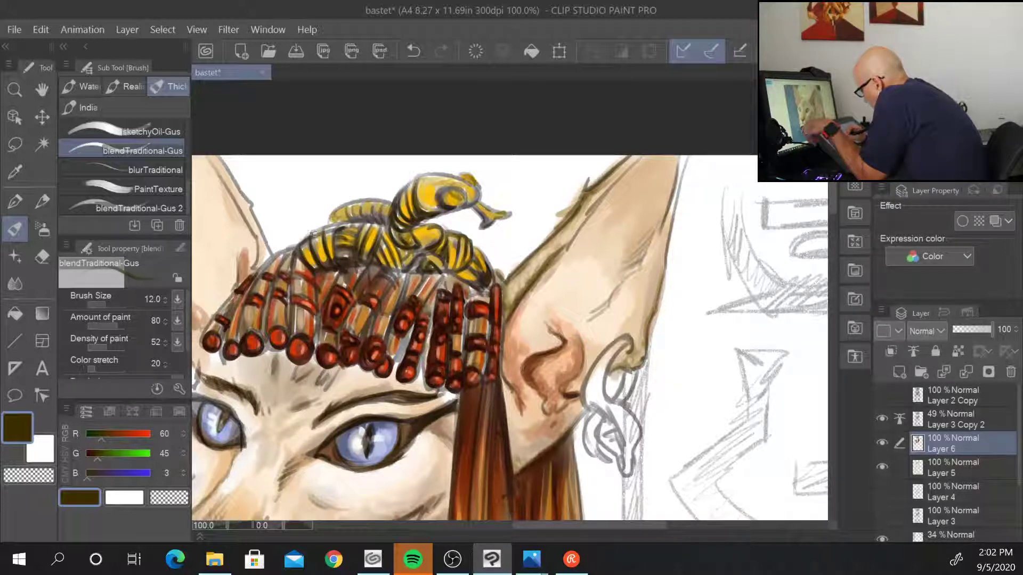
{"action": "left_click_drag", "start_coordinate": [312, 235], "coordinate": [351, 212]}
{"action": "left_click_drag", "start_coordinate": [352, 221], "coordinate": [373, 206]}
{"action": "mouse_move", "coordinate": [375, 221]}
{"action": "left_mouse_down"}
{"action": "mouse_move", "coordinate": [391, 211]}
{"action": "mouse_move", "coordinate": [391, 222]}
{"action": "mouse_move", "coordinate": [367, 220]}
{"action": "left_mouse_up"}
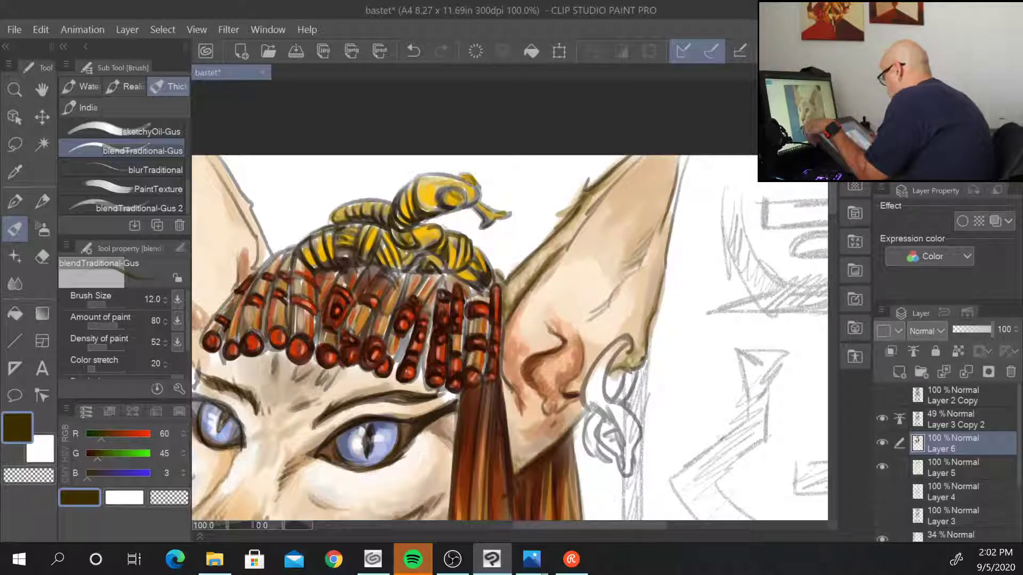
{"action": "left_click_drag", "start_coordinate": [441, 191], "coordinate": [431, 209]}
- Highlight the snake's head, tail and coils with pale yellow, RGB 255, 233, 170
{"action": "left_click", "coordinate": [445, 198], "text": "alt"}
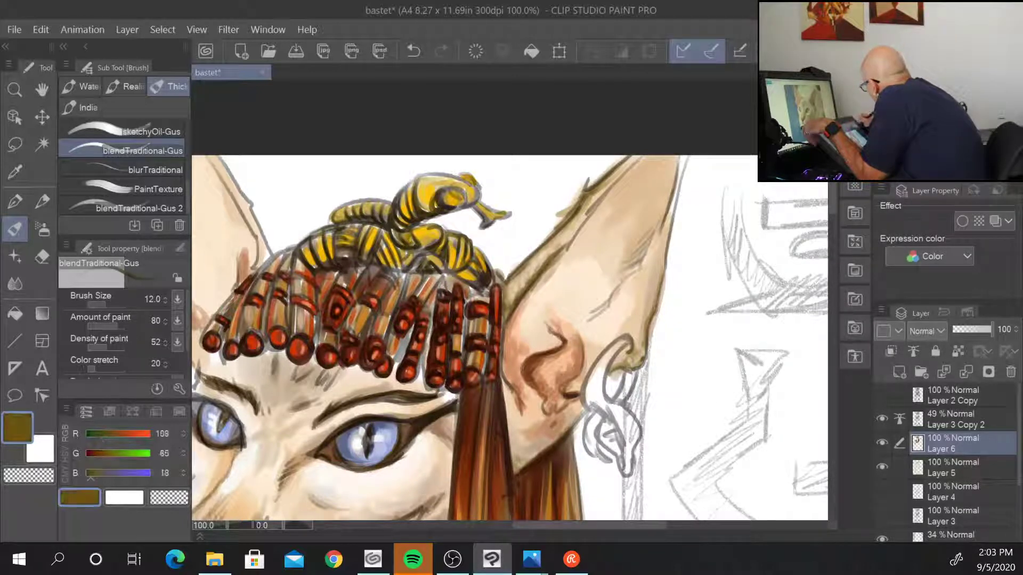
{"action": "left_click", "coordinate": [431, 186], "text": "alt"}
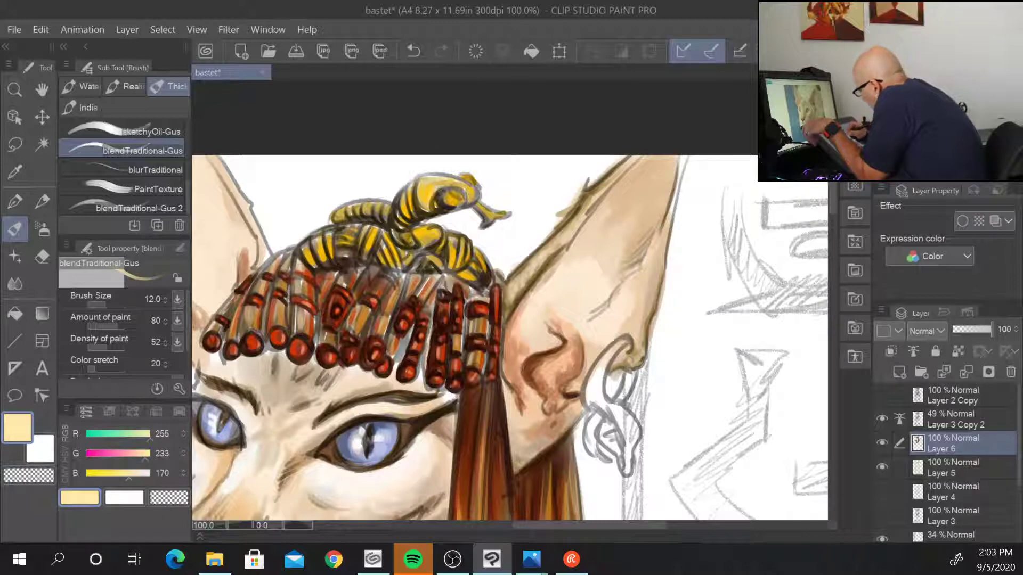
{"action": "mouse_move", "coordinate": [430, 191]}
{"action": "left_mouse_down"}
{"action": "mouse_move", "coordinate": [438, 209]}
{"action": "mouse_move", "coordinate": [471, 191]}
{"action": "mouse_move", "coordinate": [426, 178]}
{"action": "left_mouse_up"}
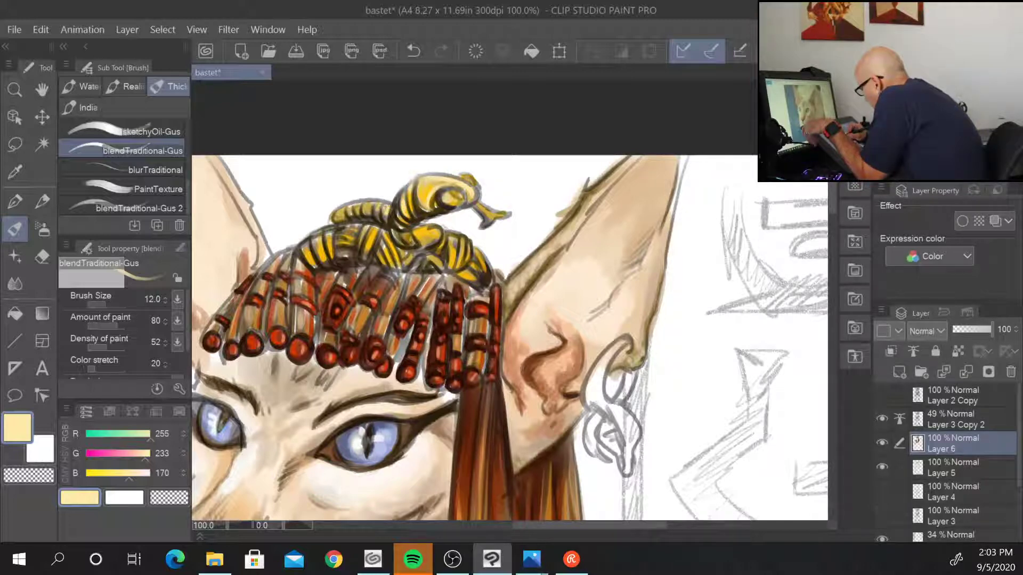
{"action": "left_click_drag", "start_coordinate": [365, 203], "coordinate": [350, 207]}
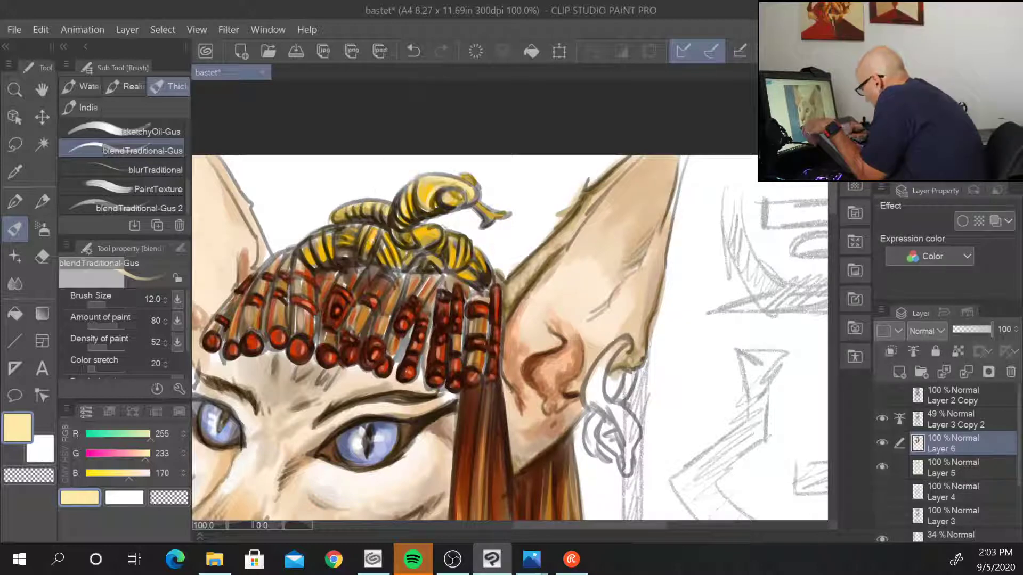
{"action": "mouse_move", "coordinate": [355, 239]}
{"action": "left_mouse_down"}
{"action": "mouse_move", "coordinate": [356, 258]}
{"action": "mouse_move", "coordinate": [311, 265]}
{"action": "left_mouse_up"}
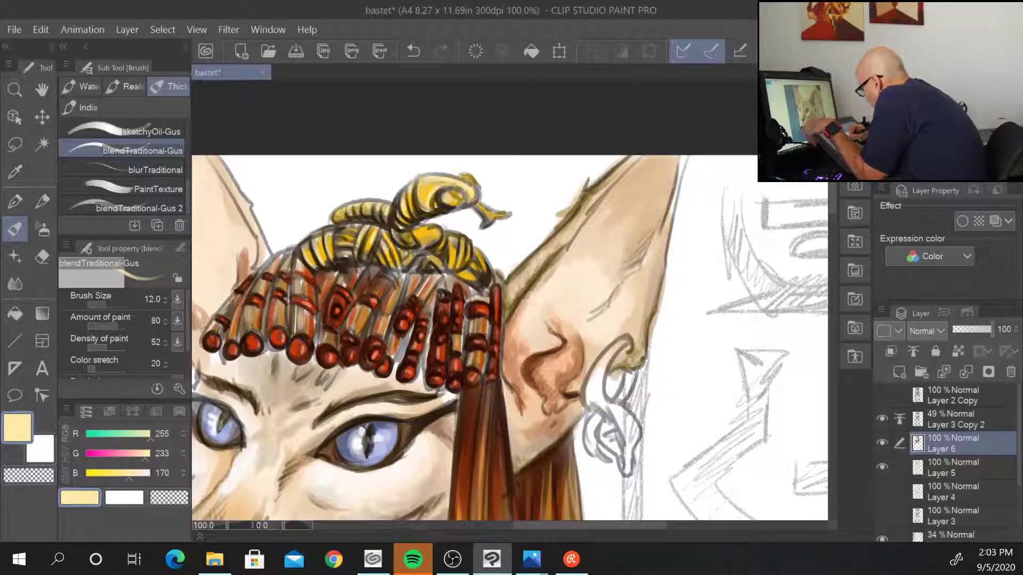
{"action": "mouse_move", "coordinate": [402, 250]}
{"action": "left_mouse_down"}
{"action": "mouse_move", "coordinate": [409, 264]}
{"action": "mouse_move", "coordinate": [440, 234]}
{"action": "mouse_move", "coordinate": [485, 262]}
{"action": "left_mouse_up"}
- Add white glints to the snake's eye, head and coils
{"action": "left_click", "coordinate": [501, 256], "text": "alt"}
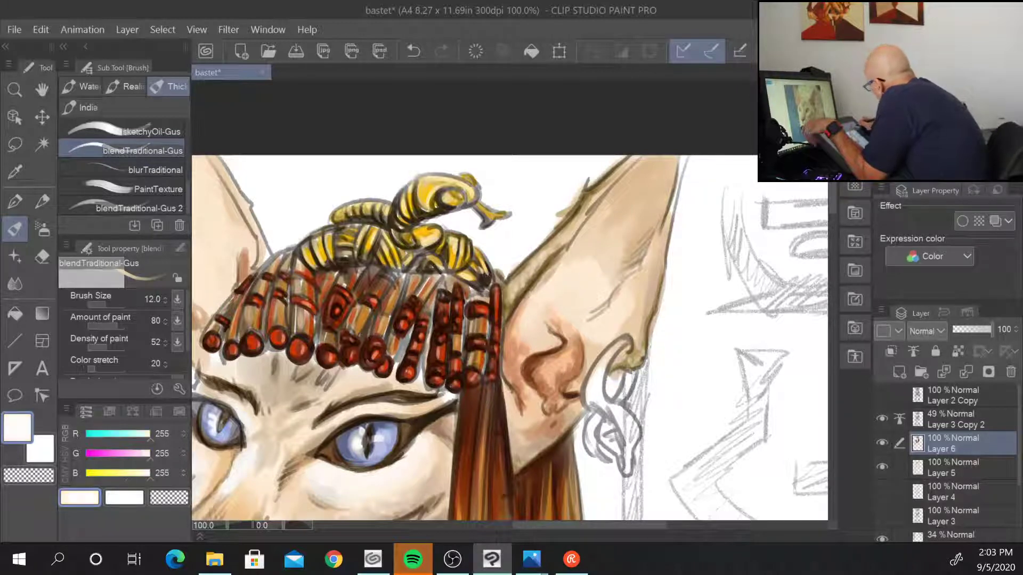
{"action": "left_click_drag", "start_coordinate": [451, 196], "coordinate": [450, 180]}
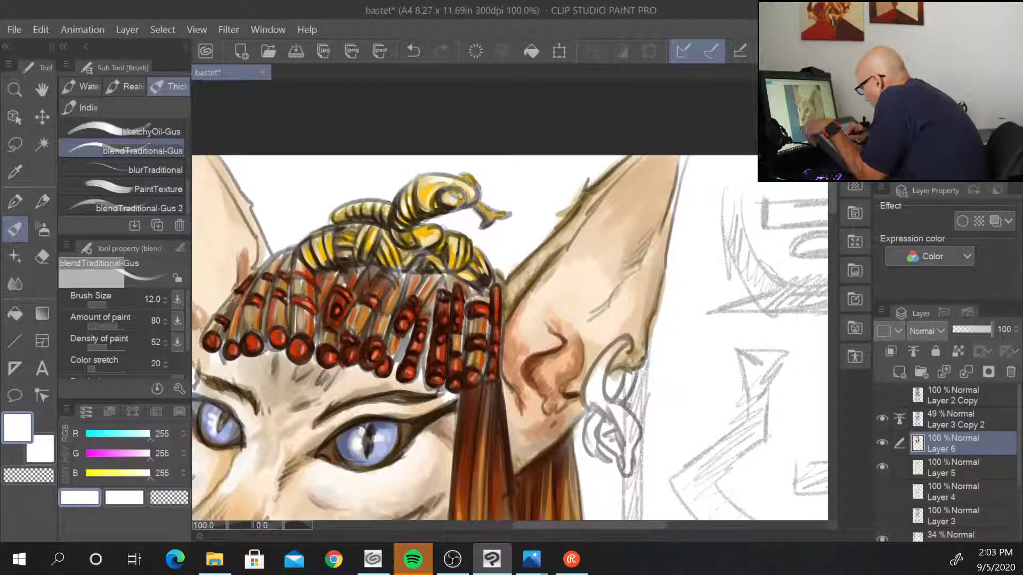
{"action": "left_click_drag", "start_coordinate": [318, 248], "coordinate": [320, 259]}
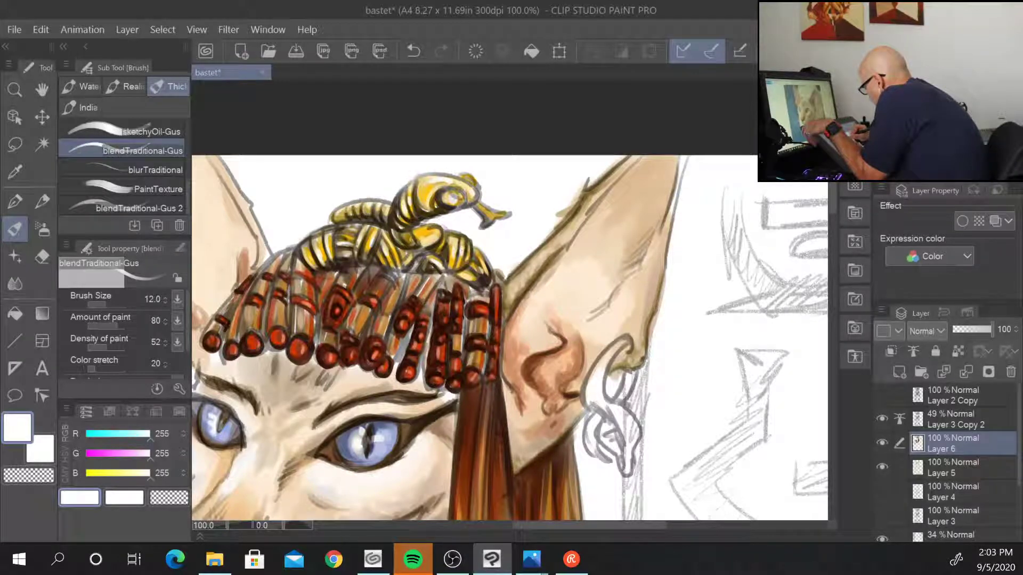
- Make Layer 5 the active layer, and switch briefly to the photo viewer and back to the painting
{"action": "scroll", "coordinate": [532, 349], "scroll_direction": "down", "scroll_amount": 3}
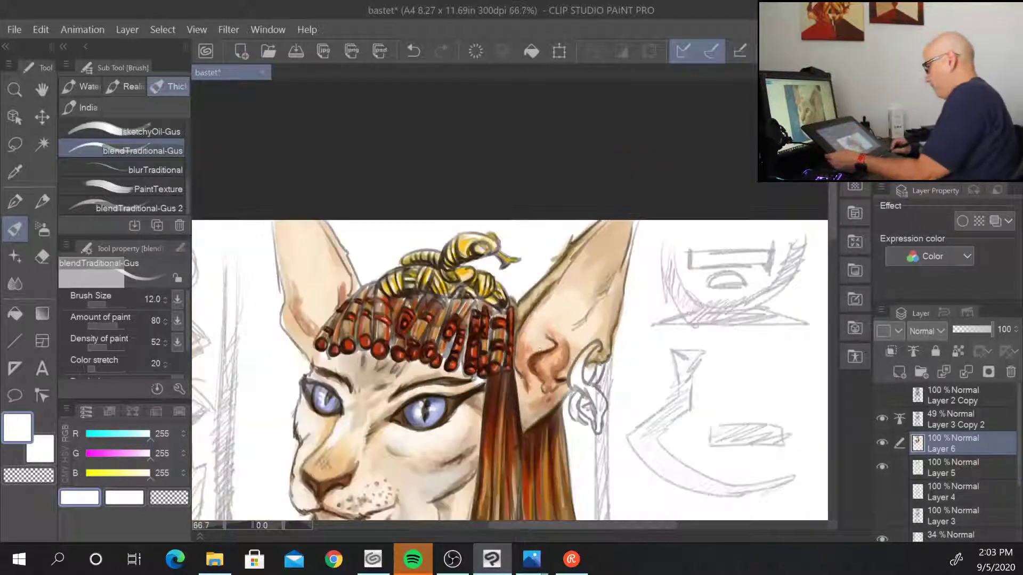
{"action": "left_click_drag", "start_coordinate": [651, 404], "coordinate": [636, 219]}
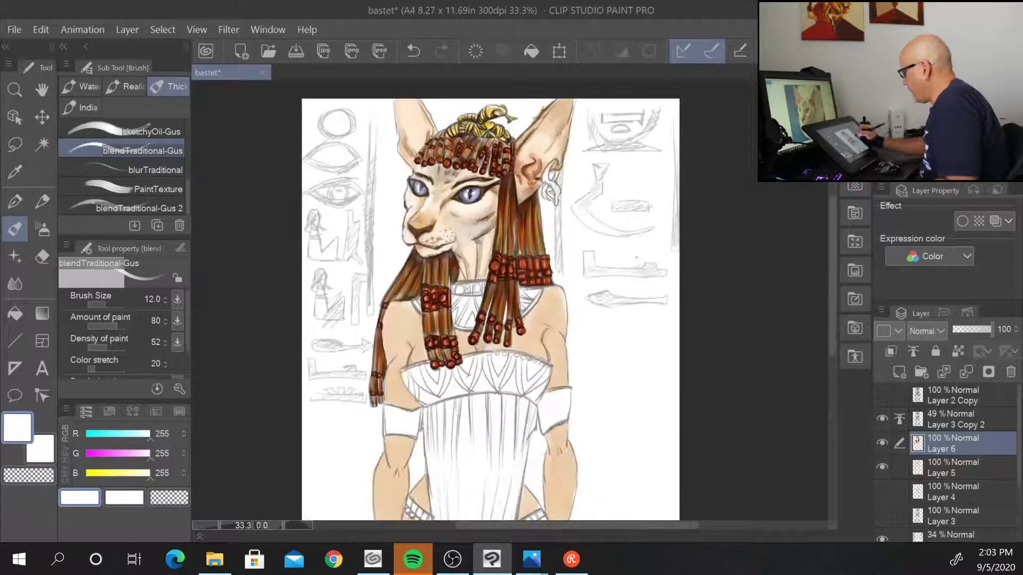
{"action": "mouse_move", "coordinate": [619, 434]}
{"action": "left_mouse_down"}
{"action": "mouse_move", "coordinate": [617, 361]}
{"action": "mouse_move", "coordinate": [582, 370]}
{"action": "left_mouse_up"}
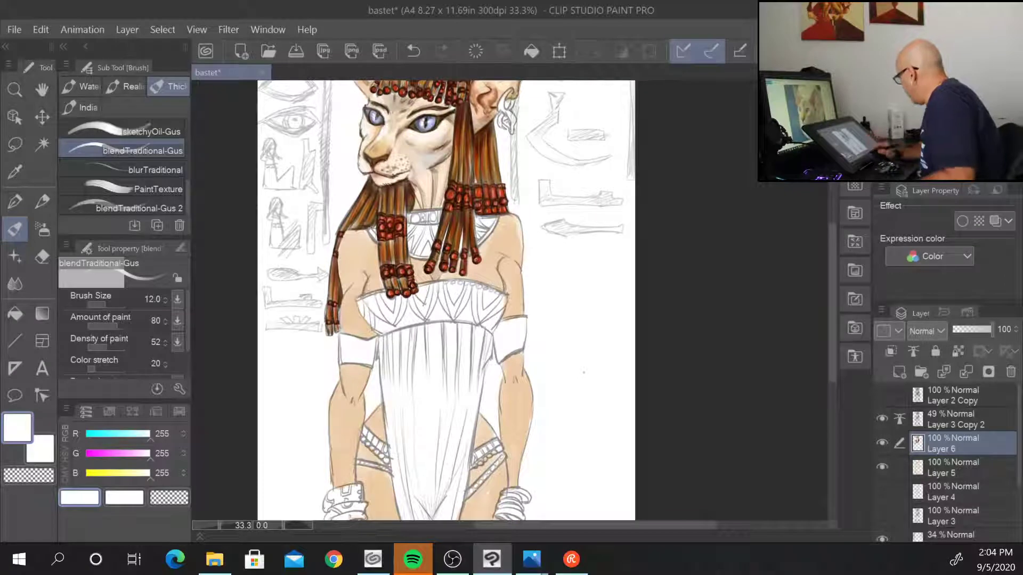
{"action": "scroll", "coordinate": [1010, 477], "scroll_direction": "down", "scroll_amount": 1}
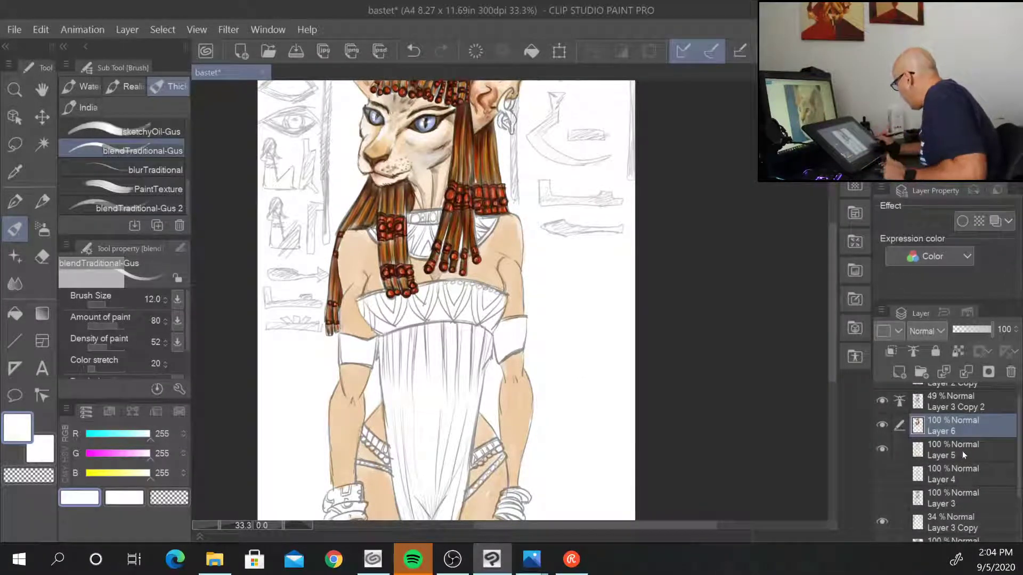
{"action": "left_click", "coordinate": [941, 454]}
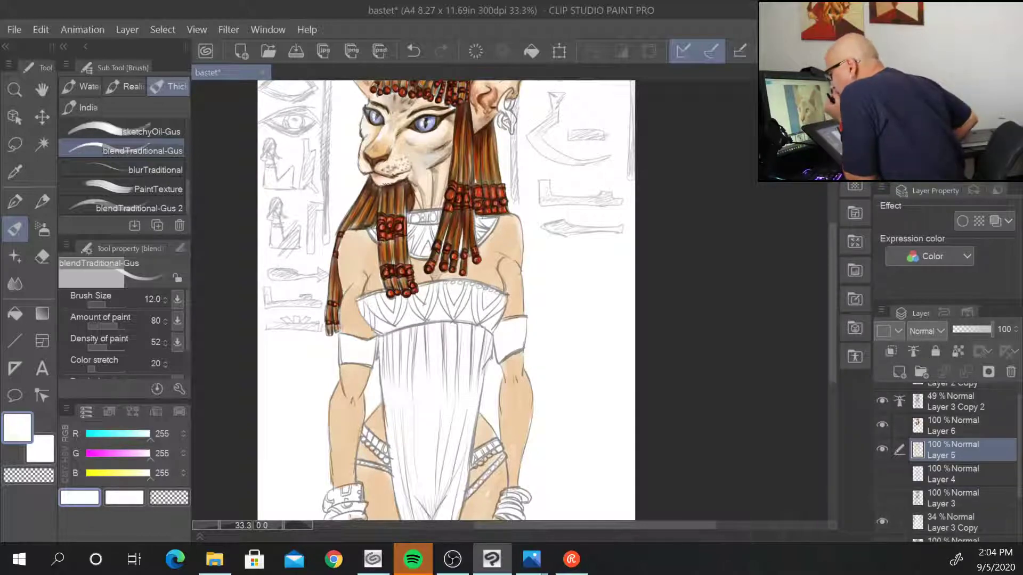
{"action": "key", "text": "alt+Tab"}
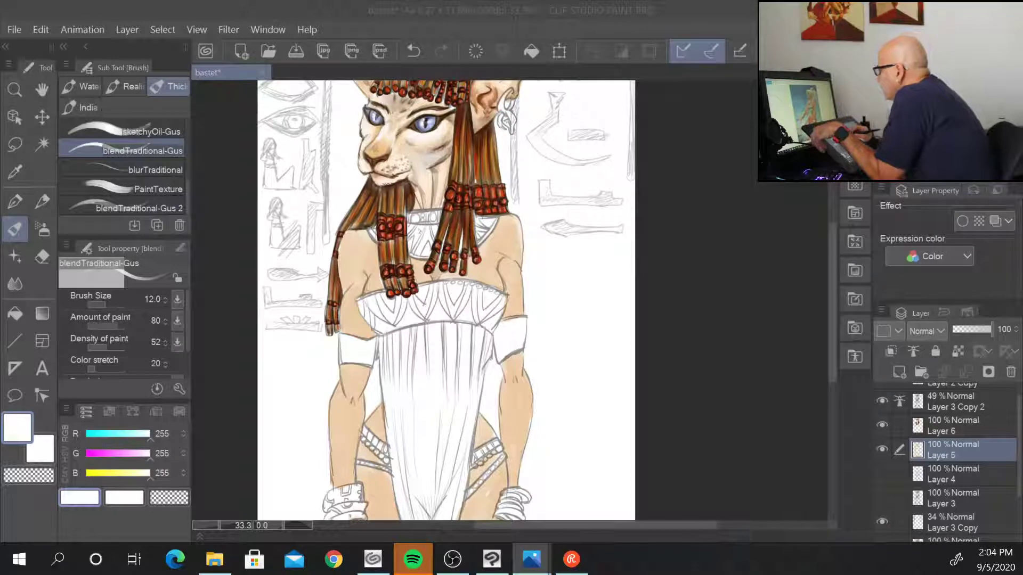
{"action": "key", "text": "alt+Tab"}
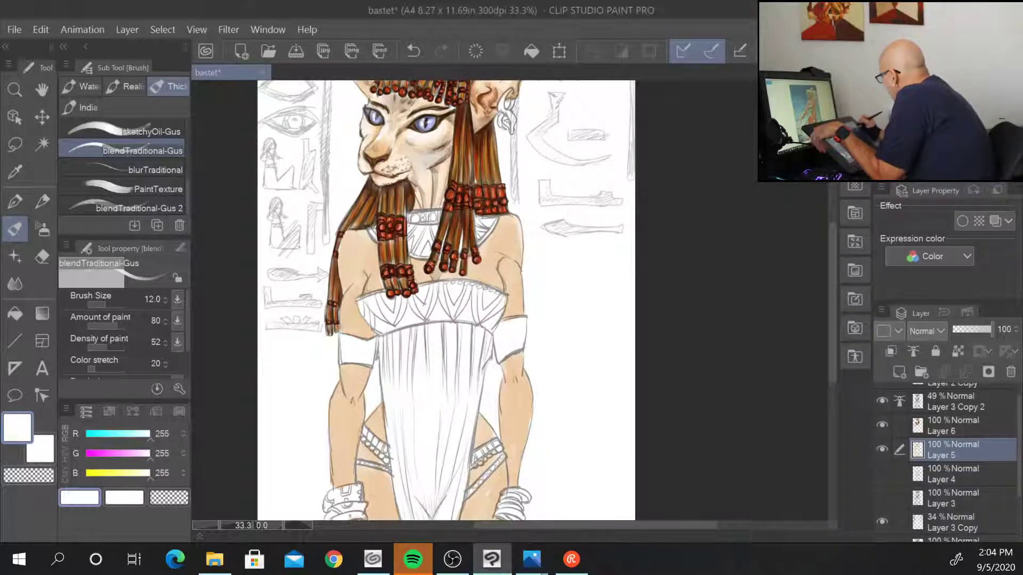
- Shade the shoulders, chest and upper right-hand forearm with the sampled light orange, RGB 255, 181, 114, at brush size 100
{"action": "left_click", "coordinate": [511, 346], "text": "alt"}
{"action": "key", "text": "bracketleft"}
{"action": "key", "text": "bracketleft"}
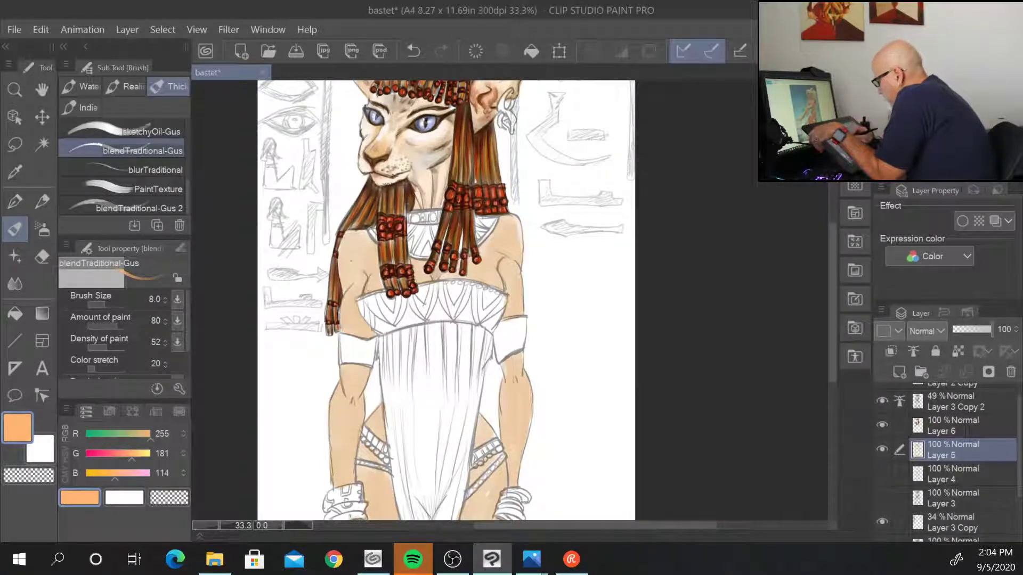
{"action": "key", "text": "bracketright"}
{"action": "key", "text": "bracketright"}
{"action": "key", "text": "bracketright"}
{"action": "key", "text": "bracketright"}
{"action": "key", "text": "bracketright"}
{"action": "key", "text": "bracketright"}
{"action": "key", "text": "bracketright"}
{"action": "key", "text": "bracketright"}
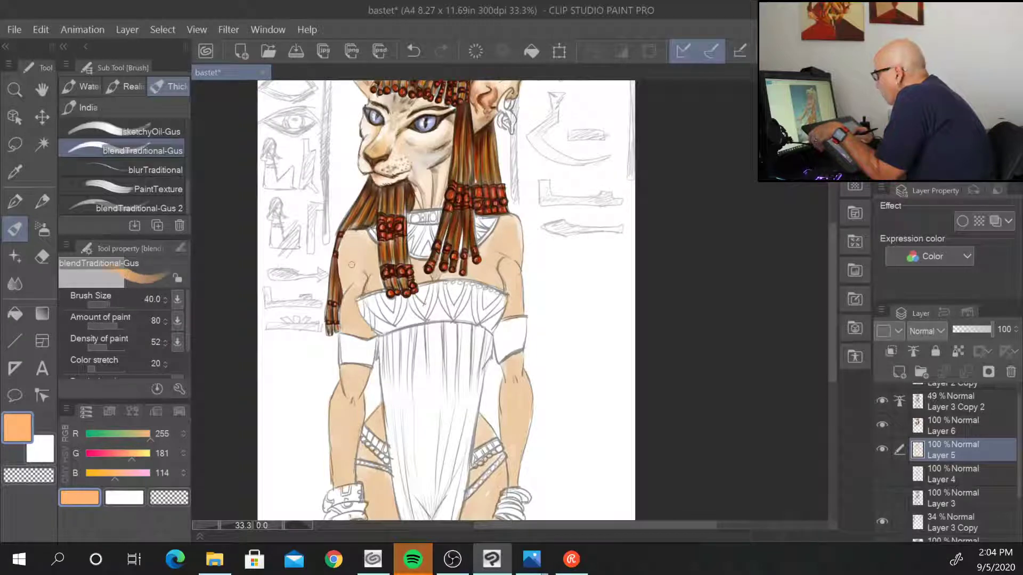
{"action": "key", "text": "bracketright"}
{"action": "key", "text": "bracketright"}
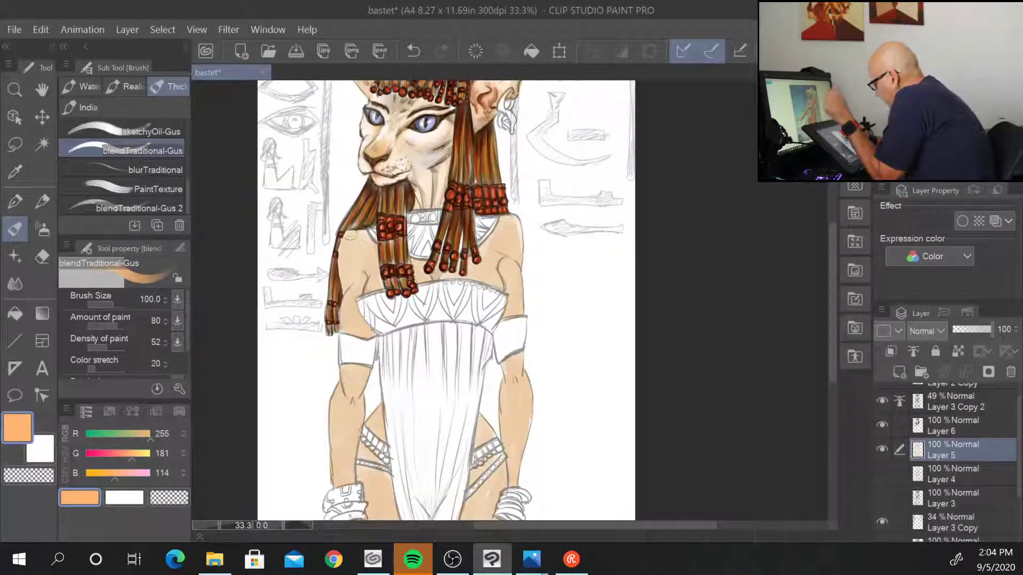
{"action": "mouse_move", "coordinate": [349, 266]}
{"action": "left_mouse_down"}
{"action": "mouse_move", "coordinate": [349, 288]}
{"action": "mouse_move", "coordinate": [357, 279]}
{"action": "mouse_move", "coordinate": [342, 248]}
{"action": "mouse_move", "coordinate": [357, 277]}
{"action": "mouse_move", "coordinate": [345, 324]}
{"action": "mouse_move", "coordinate": [364, 318]}
{"action": "left_mouse_up"}
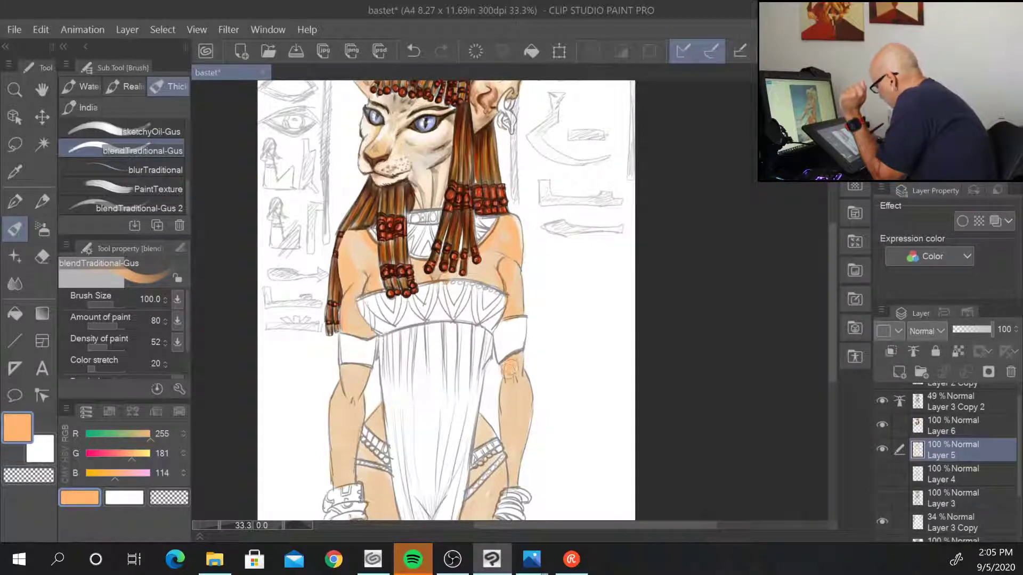
{"action": "mouse_move", "coordinate": [506, 375]}
{"action": "left_mouse_down"}
{"action": "mouse_move", "coordinate": [506, 398]}
{"action": "mouse_move", "coordinate": [513, 374]}
{"action": "left_mouse_up"}
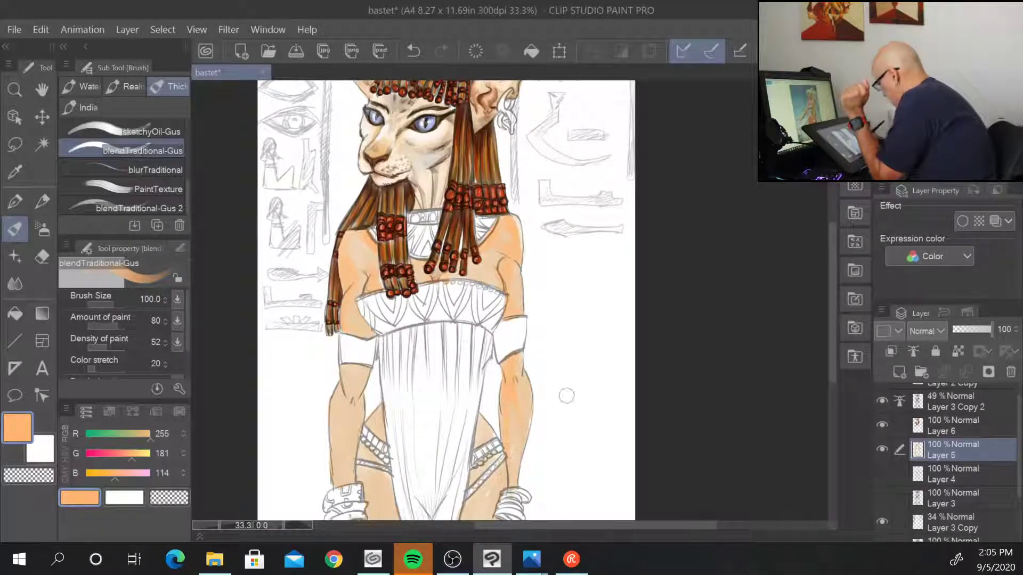
- Continue the light orange shading over both forearms, the hips, the thighs and the hands
{"action": "left_click_drag", "start_coordinate": [589, 434], "coordinate": [630, 283]}
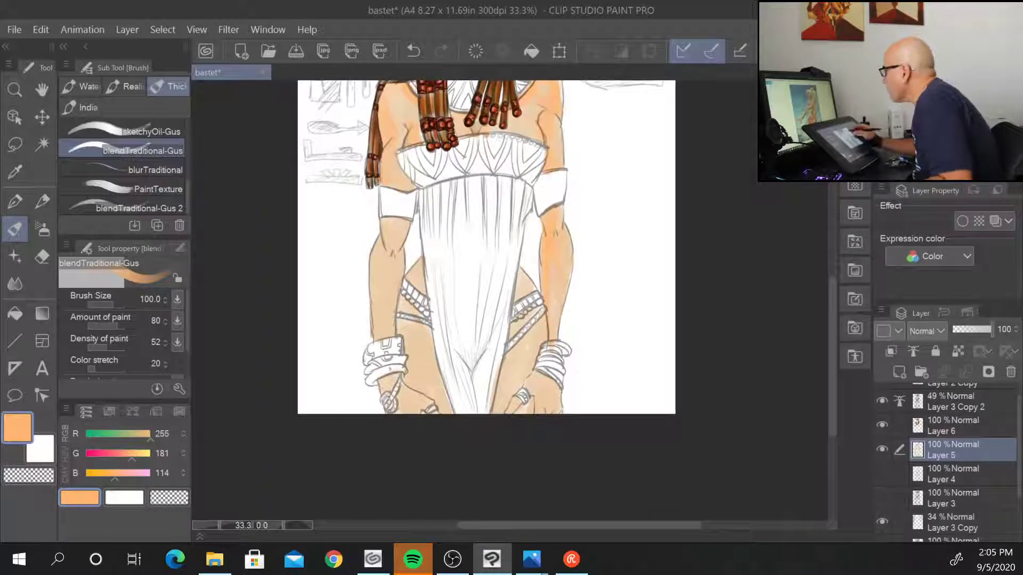
{"action": "mouse_move", "coordinate": [426, 254]}
{"action": "left_mouse_down"}
{"action": "mouse_move", "coordinate": [400, 311]}
{"action": "mouse_move", "coordinate": [409, 309]}
{"action": "mouse_move", "coordinate": [402, 363]}
{"action": "mouse_move", "coordinate": [419, 386]}
{"action": "mouse_move", "coordinate": [410, 378]}
{"action": "left_mouse_up"}
{"action": "mouse_move", "coordinate": [566, 224]}
{"action": "left_mouse_down"}
{"action": "mouse_move", "coordinate": [525, 276]}
{"action": "mouse_move", "coordinate": [534, 317]}
{"action": "mouse_move", "coordinate": [546, 323]}
{"action": "mouse_move", "coordinate": [543, 355]}
{"action": "mouse_move", "coordinate": [506, 399]}
{"action": "left_mouse_up"}
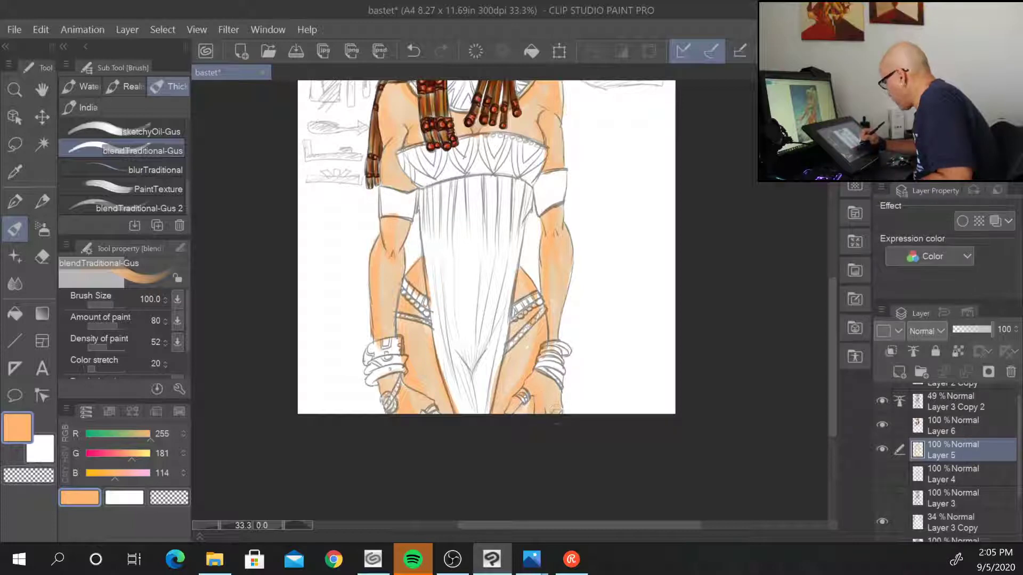
{"action": "left_click_drag", "start_coordinate": [620, 270], "coordinate": [577, 390]}
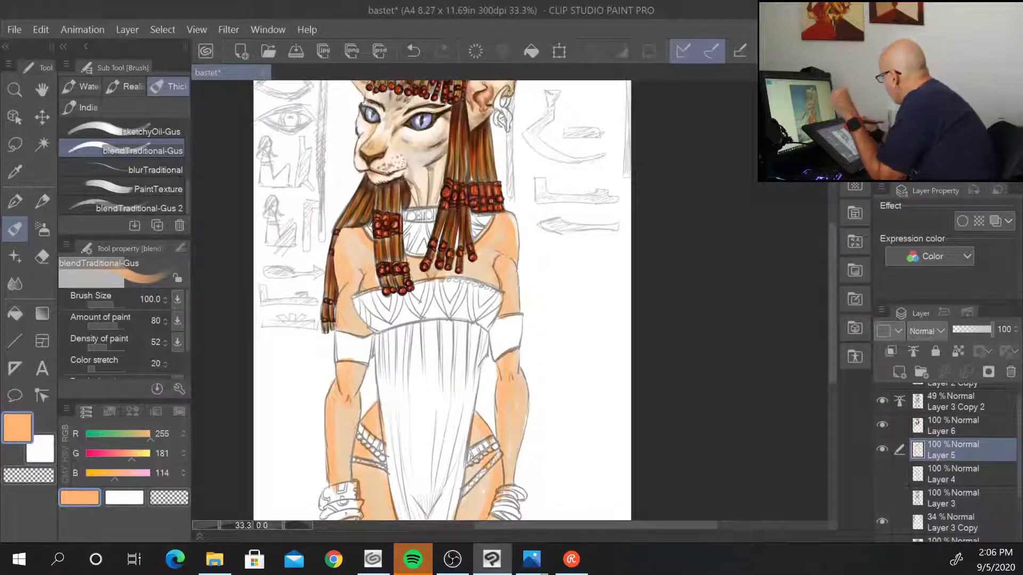
{"action": "left_click", "coordinate": [457, 160], "text": "alt"}
{"action": "key", "text": "bracketleft"}
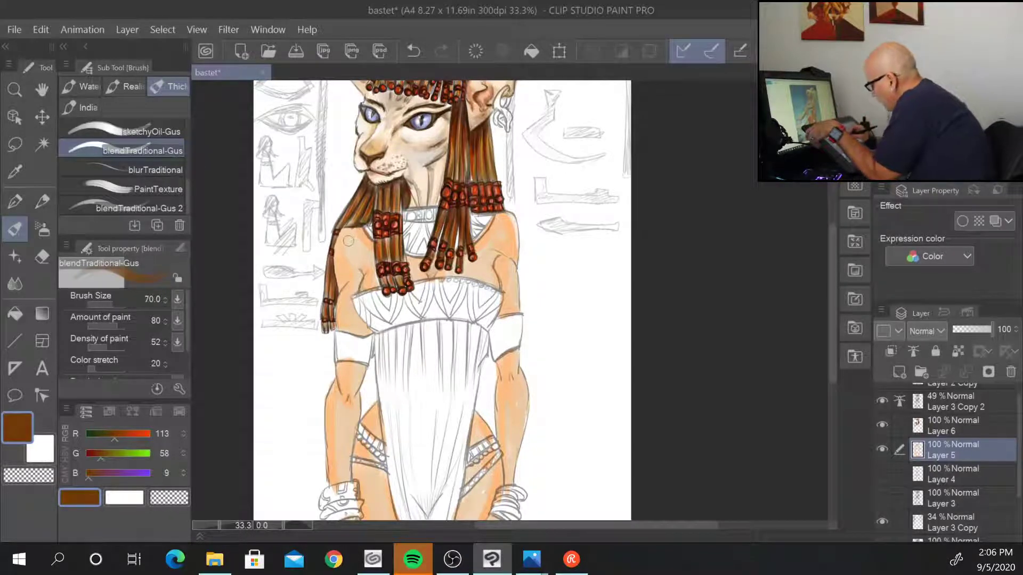
{"action": "left_click_drag", "start_coordinate": [338, 219], "coordinate": [346, 278]}
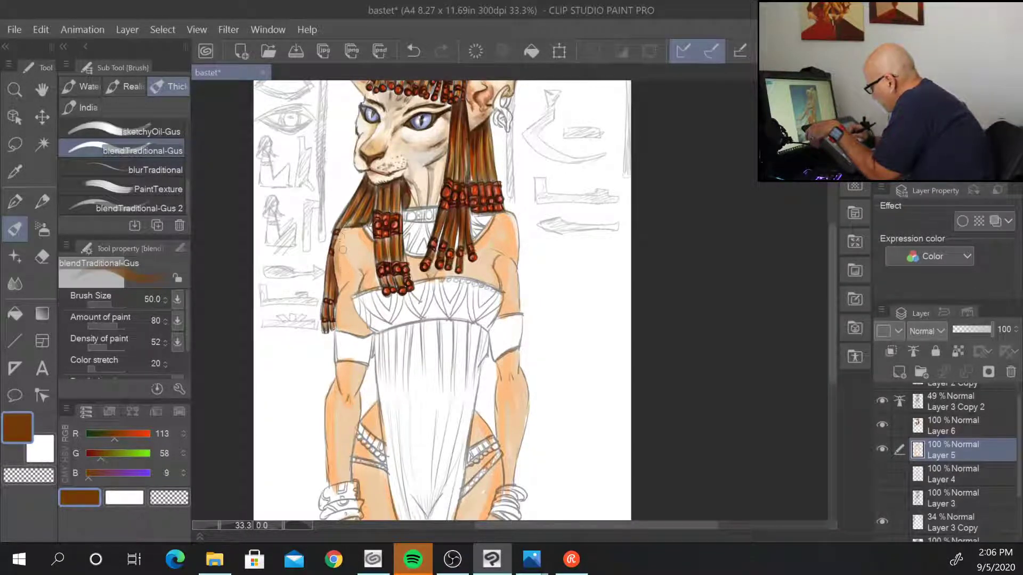
{"action": "key", "text": "bracketright"}
{"action": "key", "text": "bracketright"}
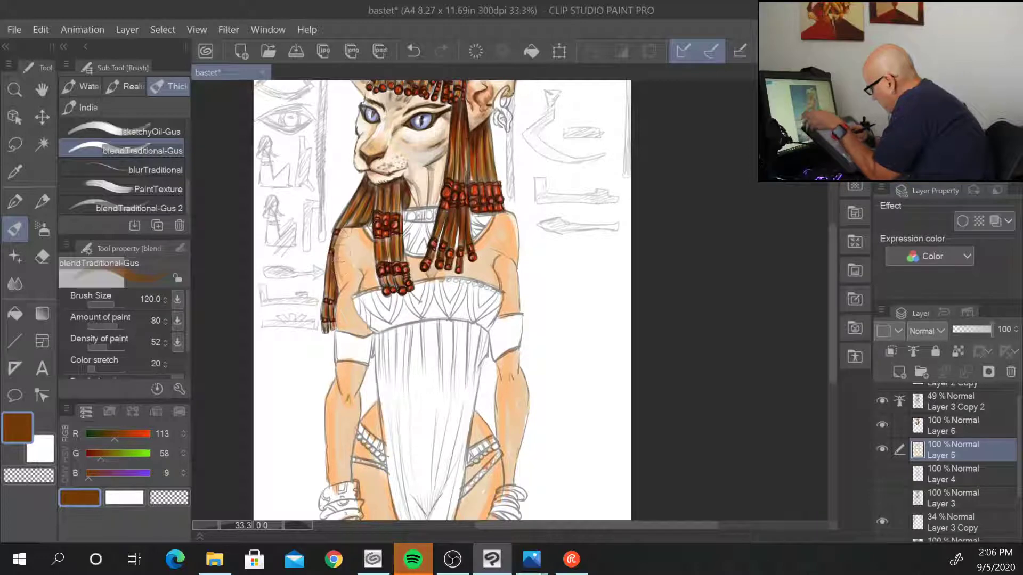
{"action": "mouse_move", "coordinate": [338, 251]}
{"action": "left_mouse_down"}
{"action": "mouse_move", "coordinate": [340, 284]}
{"action": "mouse_move", "coordinate": [353, 278]}
{"action": "mouse_move", "coordinate": [337, 321]}
{"action": "left_mouse_up"}
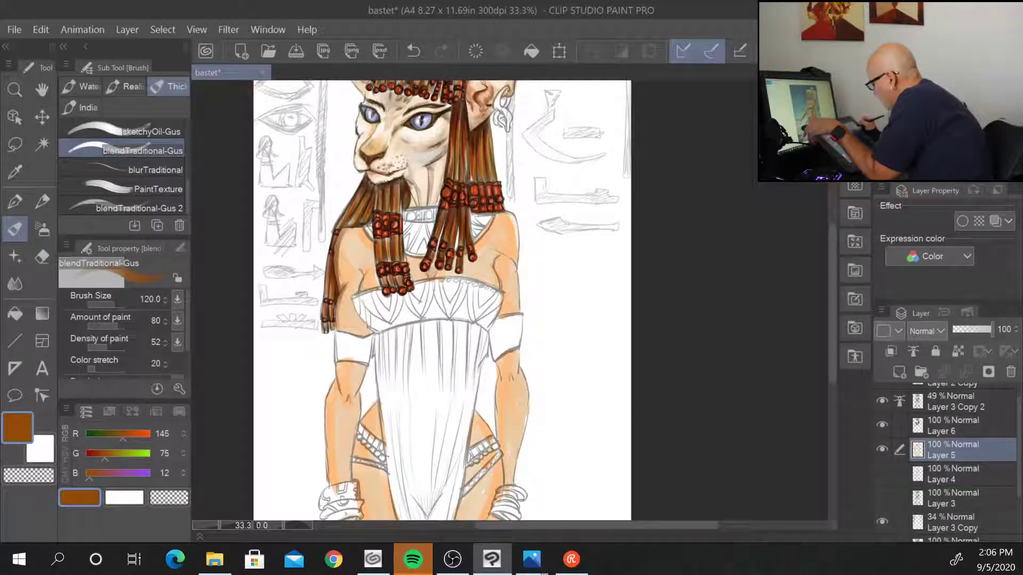
{"action": "key", "text": "ctrl+z"}
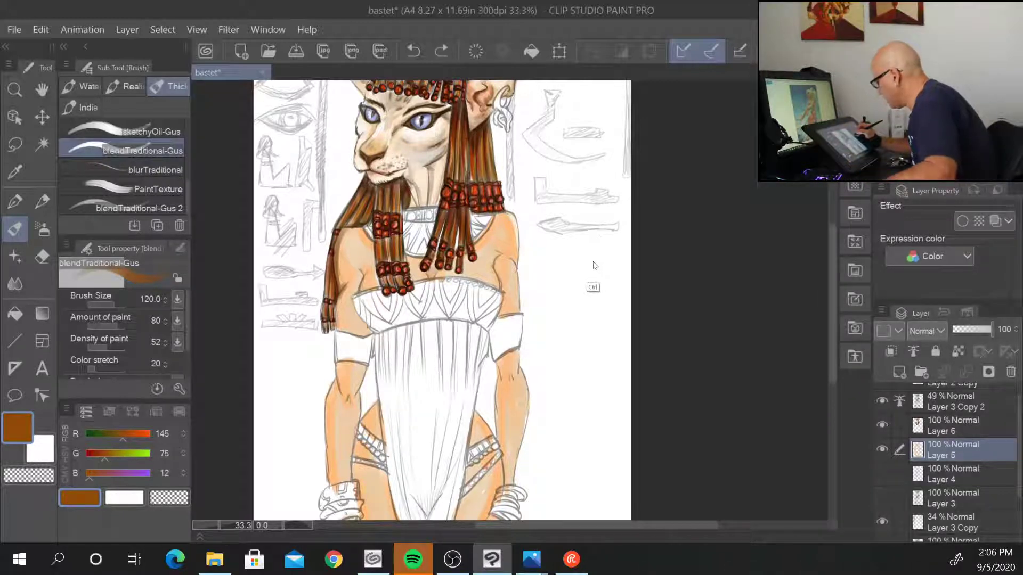
{"action": "key", "text": "ctrl+z"}
{"action": "key", "text": "ctrl+z"}
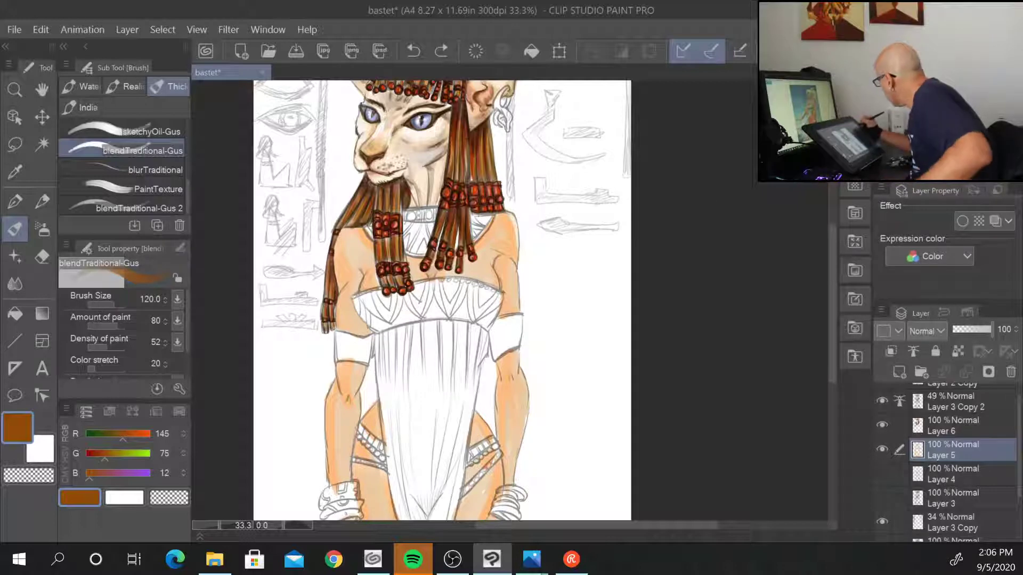
- Shade the shoulder and upper arm beside the long outer braid with brown, RGB 142, 77, 18, at brush size 150
{"action": "left_click", "coordinate": [350, 239], "text": "alt"}
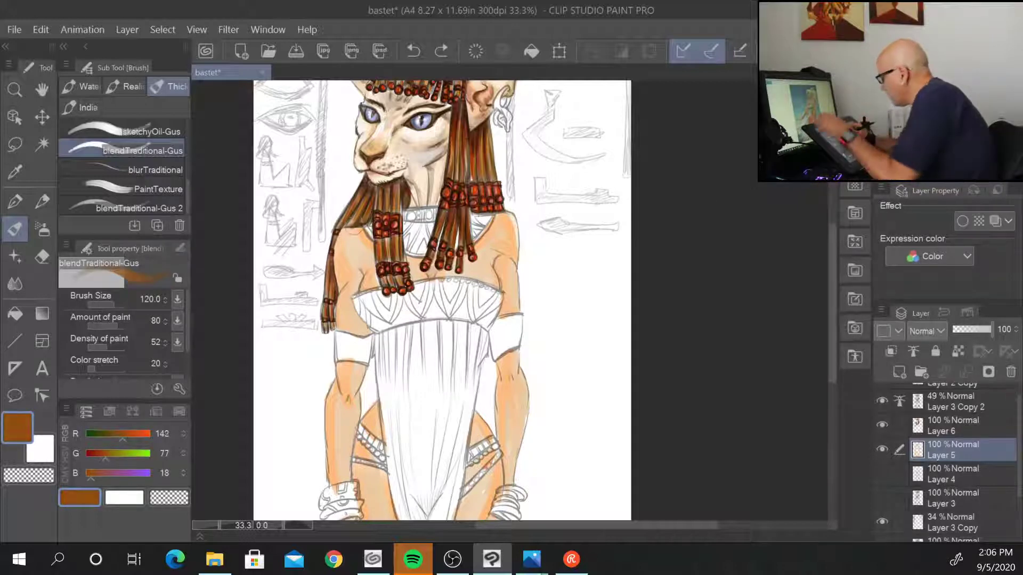
{"action": "key", "text": "]"}
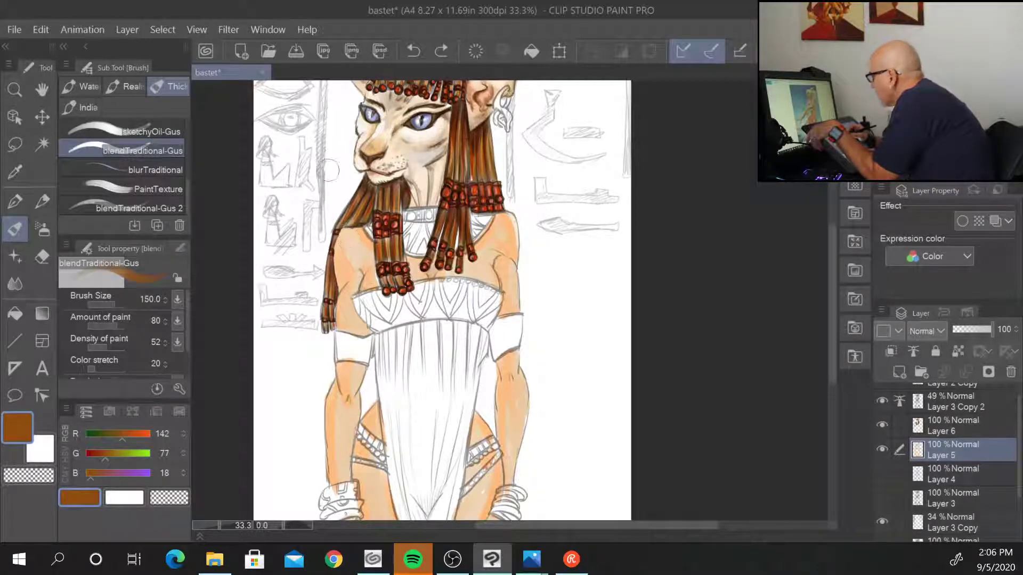
{"action": "mouse_move", "coordinate": [343, 221]}
{"action": "left_mouse_down"}
{"action": "mouse_move", "coordinate": [352, 230]}
{"action": "mouse_move", "coordinate": [337, 264]}
{"action": "mouse_move", "coordinate": [344, 282]}
{"action": "left_mouse_up"}
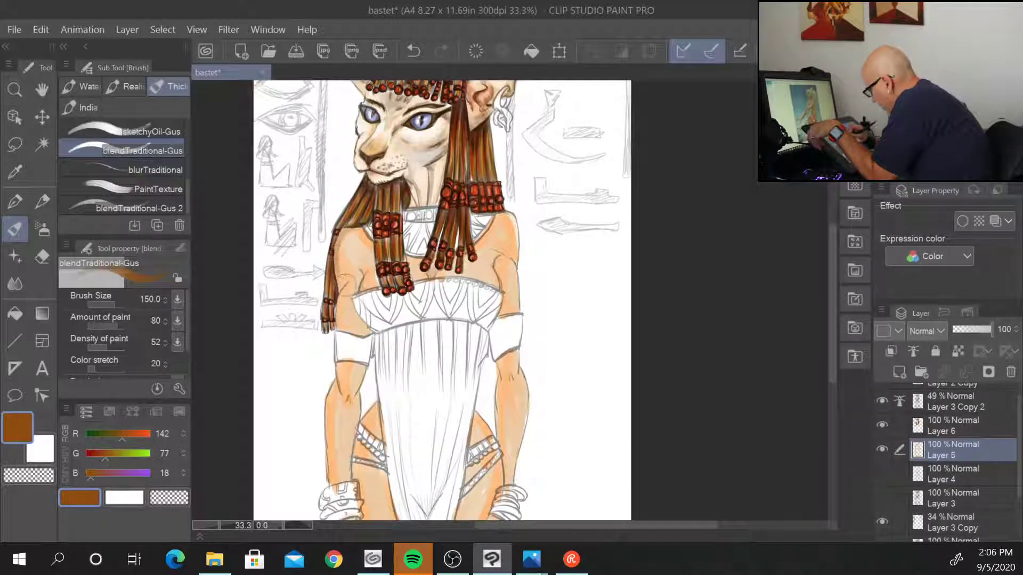
{"action": "mouse_move", "coordinate": [342, 240]}
{"action": "left_mouse_down"}
{"action": "mouse_move", "coordinate": [341, 290]}
{"action": "mouse_move", "coordinate": [348, 281]}
{"action": "mouse_move", "coordinate": [341, 274]}
{"action": "mouse_move", "coordinate": [340, 336]}
{"action": "mouse_move", "coordinate": [348, 310]}
{"action": "left_mouse_up"}
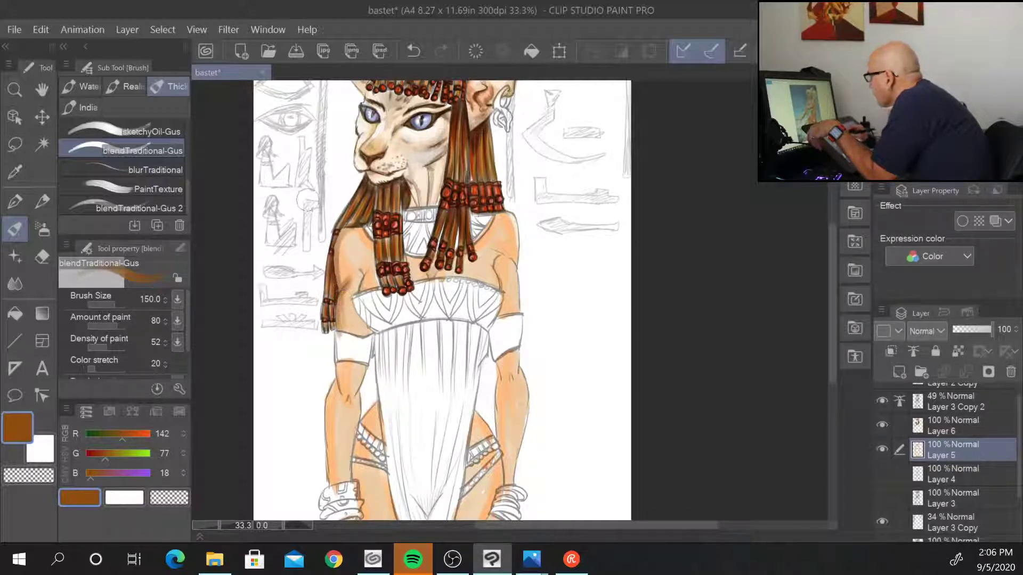
{"action": "left_click_drag", "start_coordinate": [334, 240], "coordinate": [341, 259]}
{"action": "mouse_move", "coordinate": [340, 299]}
{"action": "left_mouse_down"}
{"action": "mouse_move", "coordinate": [339, 324]}
{"action": "mouse_move", "coordinate": [354, 331]}
{"action": "mouse_move", "coordinate": [365, 266]}
{"action": "left_mouse_up"}
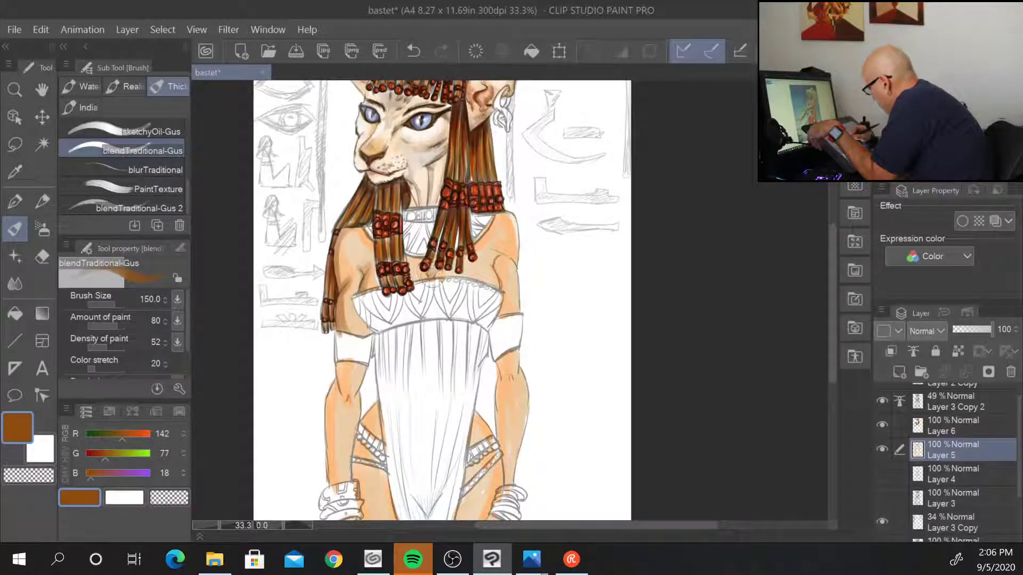
- Add brown shadow to the chest above the dress, the armpit crease and the shoulder beneath the right-hand braids
{"action": "left_click_drag", "start_coordinate": [430, 276], "coordinate": [440, 273]}
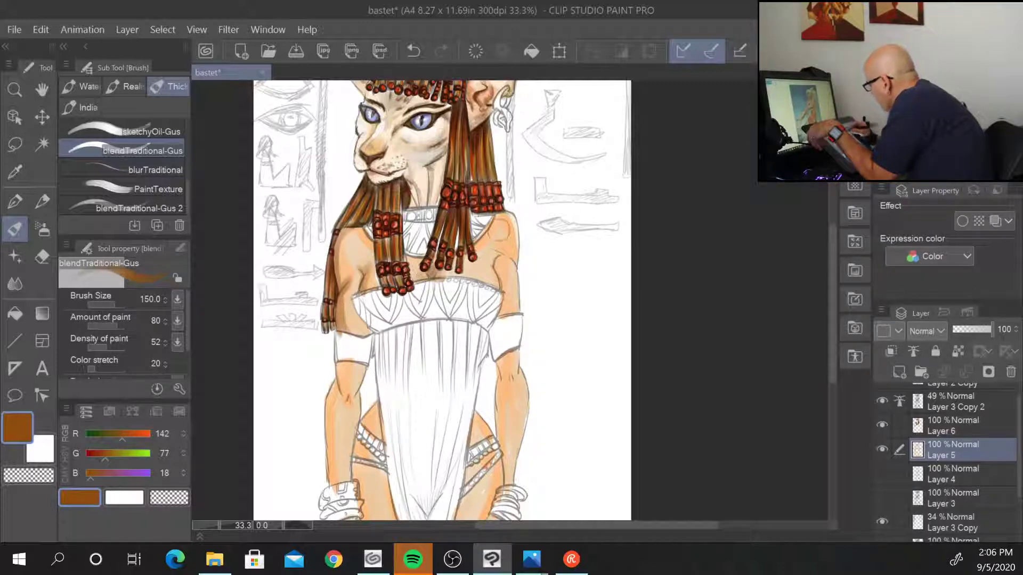
{"action": "mouse_move", "coordinate": [500, 263]}
{"action": "left_mouse_down"}
{"action": "mouse_move", "coordinate": [496, 275]}
{"action": "mouse_move", "coordinate": [499, 260]}
{"action": "mouse_move", "coordinate": [498, 269]}
{"action": "mouse_move", "coordinate": [513, 261]}
{"action": "left_mouse_up"}
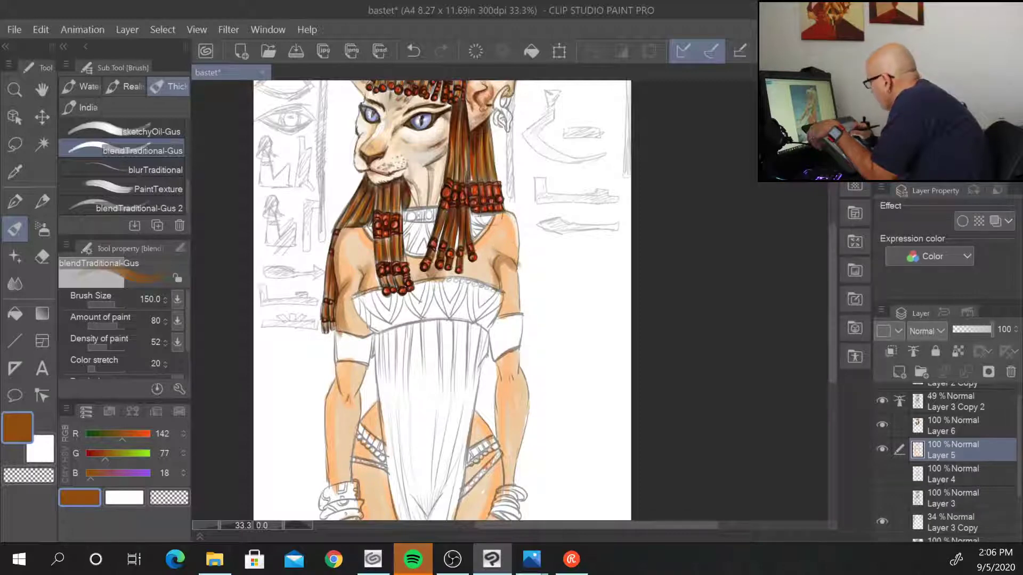
{"action": "mouse_move", "coordinate": [489, 212]}
{"action": "left_mouse_down"}
{"action": "mouse_move", "coordinate": [486, 238]}
{"action": "mouse_move", "coordinate": [490, 217]}
{"action": "mouse_move", "coordinate": [473, 244]}
{"action": "left_mouse_up"}
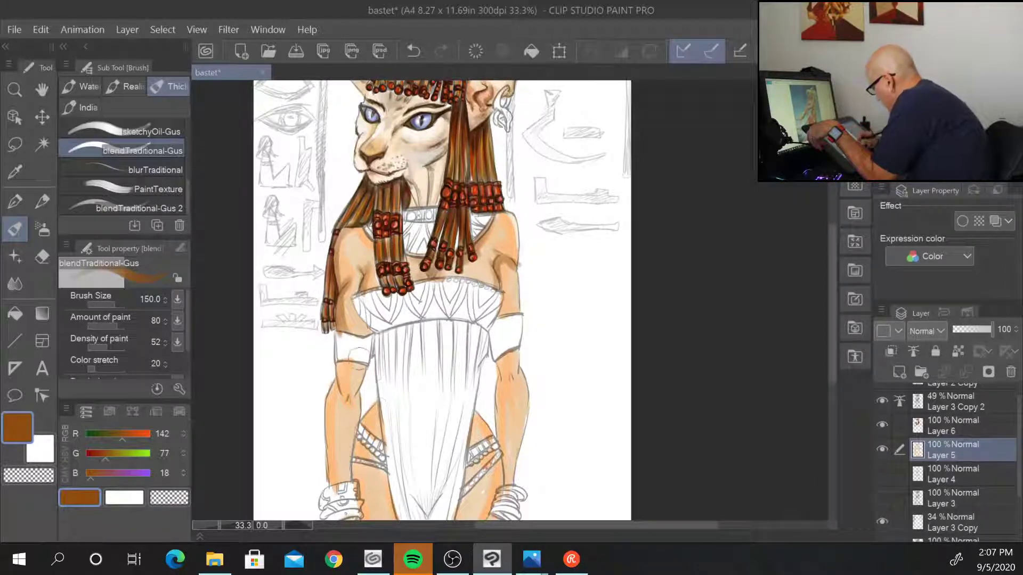
- Shade the skin of both hips beside the dress with the brown and clean the spill off the white areas
{"action": "left_click_drag", "start_coordinate": [380, 399], "coordinate": [376, 407]}
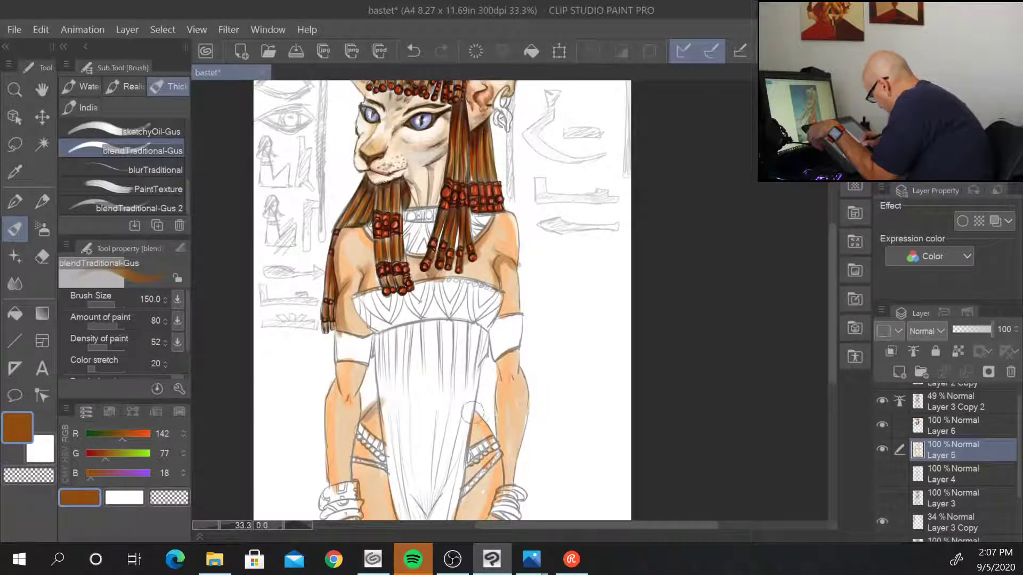
{"action": "mouse_move", "coordinate": [473, 414]}
{"action": "left_mouse_down"}
{"action": "mouse_move", "coordinate": [491, 433]}
{"action": "mouse_move", "coordinate": [482, 414]}
{"action": "left_mouse_up"}
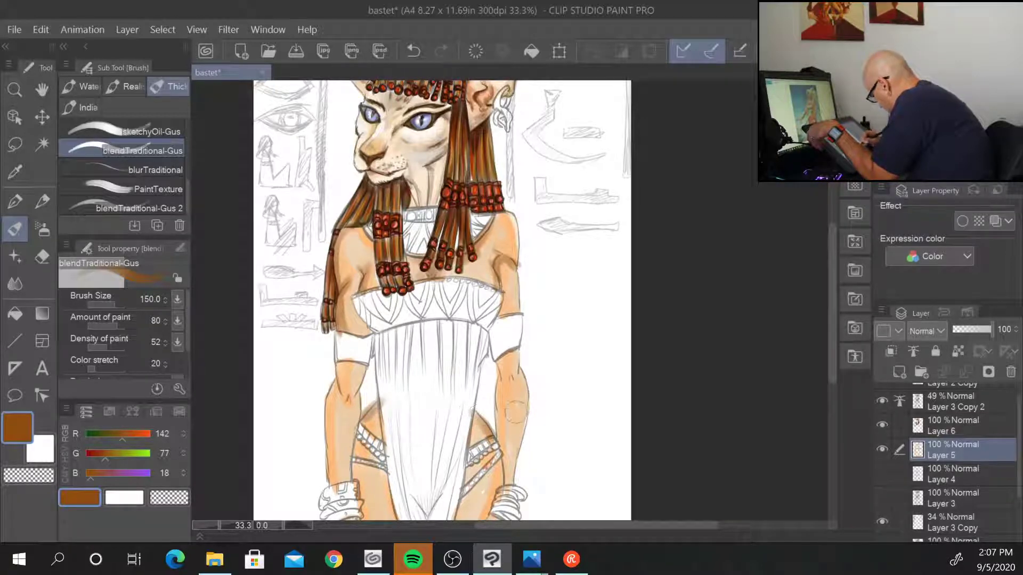
{"action": "mouse_move", "coordinate": [601, 434]}
{"action": "left_mouse_down"}
{"action": "mouse_move", "coordinate": [601, 214]}
{"action": "mouse_move", "coordinate": [592, 205]}
{"action": "left_mouse_up"}
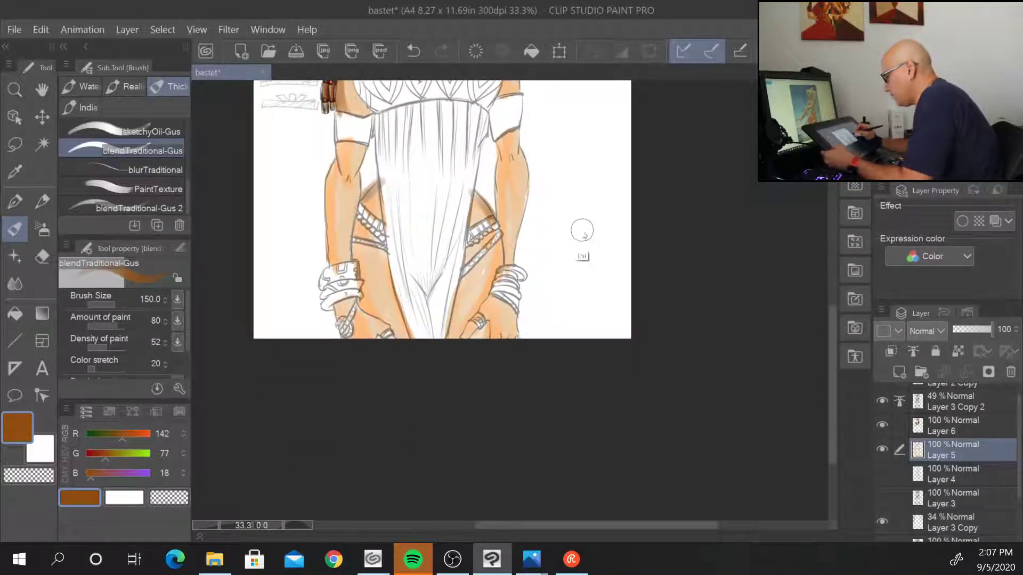
{"action": "scroll", "coordinate": [582, 225], "scroll_direction": "up", "scroll_amount": 2}
{"action": "left_click_drag", "start_coordinate": [435, 188], "coordinate": [646, 268]}
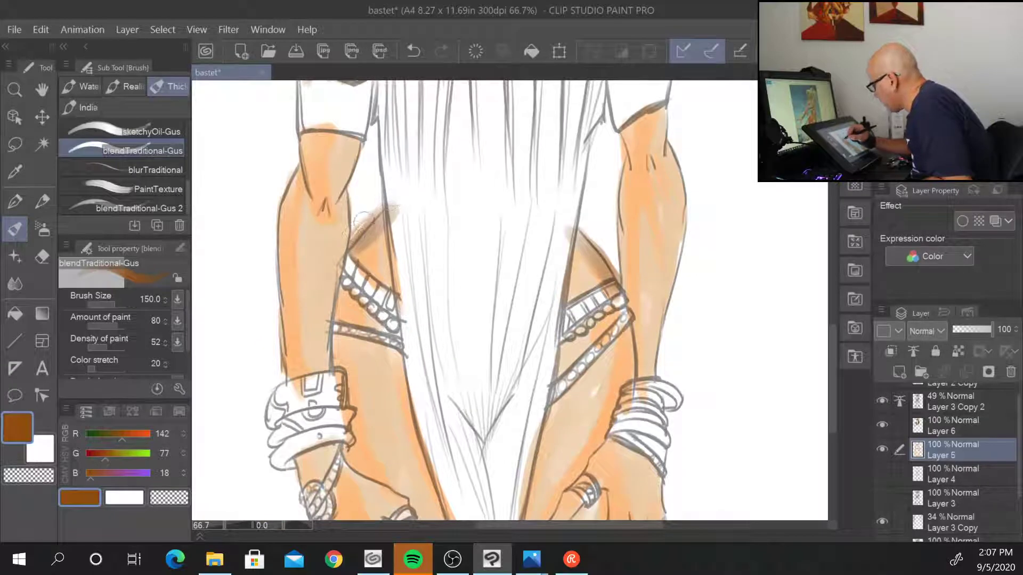
{"action": "mouse_move", "coordinate": [367, 222]}
{"action": "left_mouse_down"}
{"action": "mouse_move", "coordinate": [397, 186]}
{"action": "mouse_move", "coordinate": [395, 194]}
{"action": "left_mouse_up"}
{"action": "mouse_move", "coordinate": [578, 219]}
{"action": "left_mouse_down"}
{"action": "mouse_move", "coordinate": [561, 252]}
{"action": "mouse_move", "coordinate": [606, 235]}
{"action": "mouse_move", "coordinate": [590, 226]}
{"action": "mouse_move", "coordinate": [614, 265]}
{"action": "left_mouse_up"}
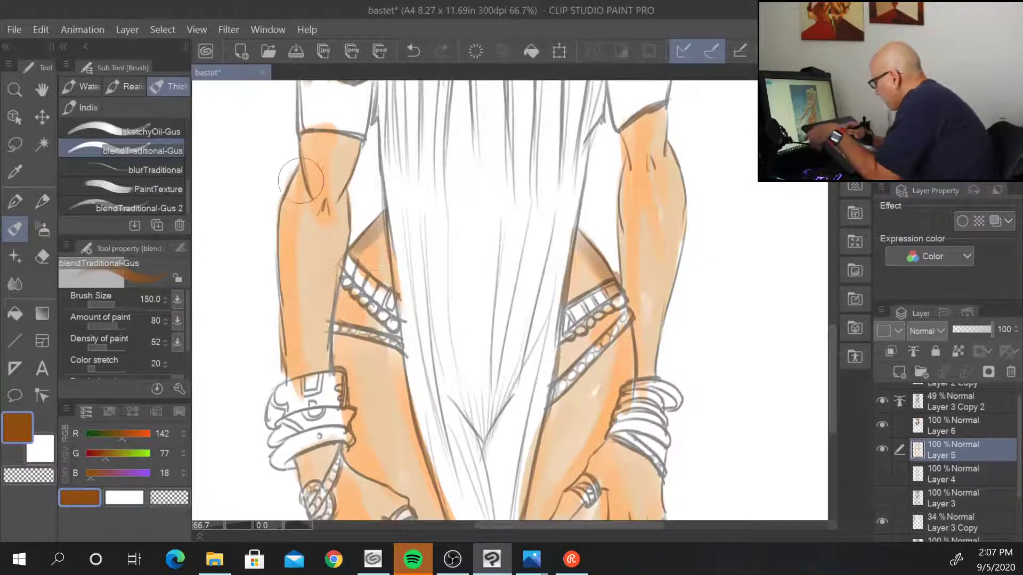
- Shade the outer edge of the left-hand forearm from armband to bracelets with the brown at brush size 50
{"action": "key", "text": "bracketleft"}
{"action": "key", "text": "bracketleft"}
{"action": "key", "text": "bracketleft"}
{"action": "key", "text": "bracketleft"}
{"action": "key", "text": "bracketleft"}
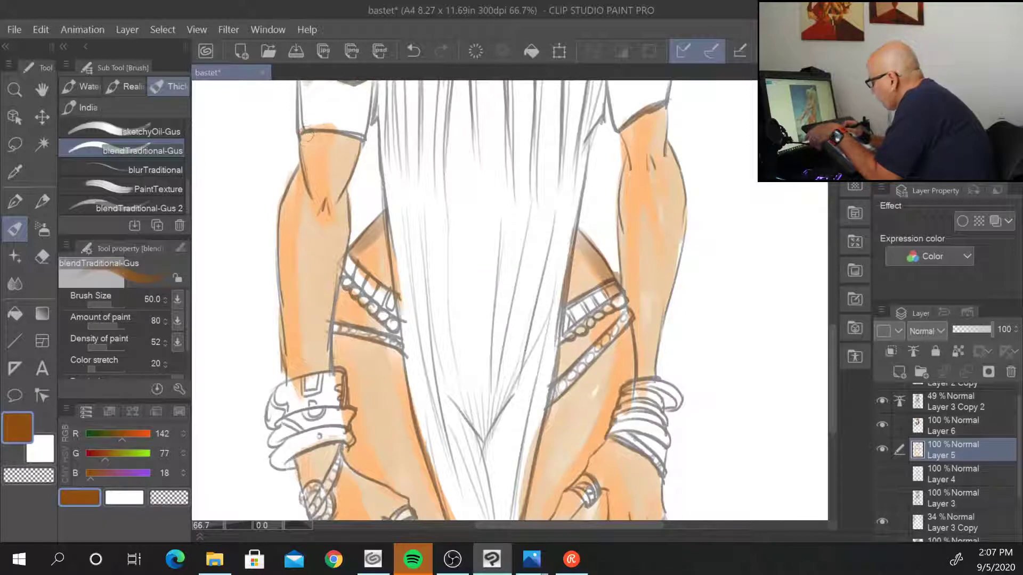
{"action": "mouse_move", "coordinate": [308, 136]}
{"action": "left_mouse_down"}
{"action": "mouse_move", "coordinate": [317, 192]}
{"action": "mouse_move", "coordinate": [296, 167]}
{"action": "mouse_move", "coordinate": [282, 228]}
{"action": "mouse_move", "coordinate": [308, 163]}
{"action": "mouse_move", "coordinate": [281, 279]}
{"action": "mouse_move", "coordinate": [280, 197]}
{"action": "mouse_move", "coordinate": [290, 372]}
{"action": "mouse_move", "coordinate": [290, 305]}
{"action": "mouse_move", "coordinate": [281, 307]}
{"action": "mouse_move", "coordinate": [305, 381]}
{"action": "left_mouse_up"}
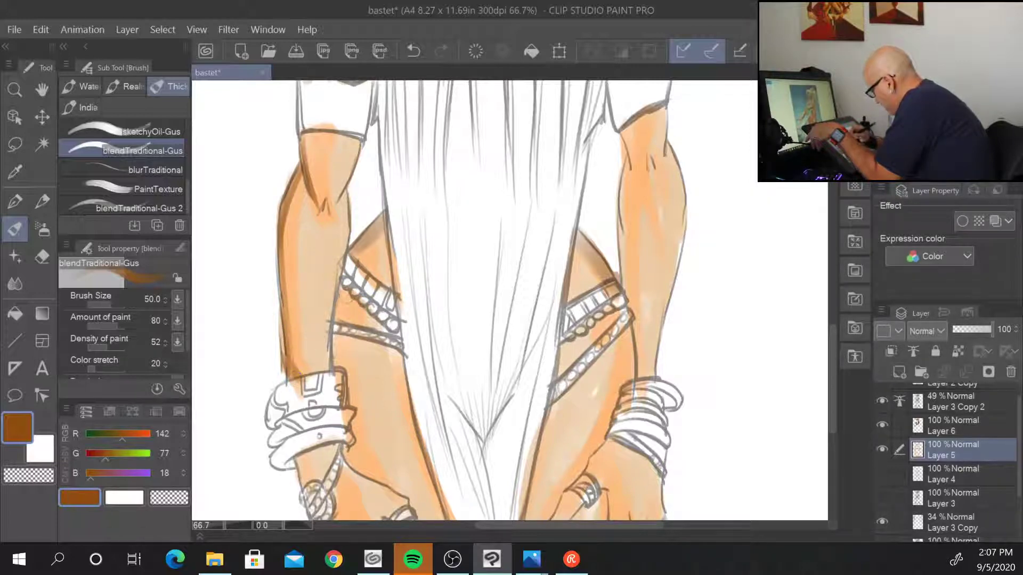
- Paint brown shadows along the beaded hip straps and the edges of the thighs beside the dress and bracelets
{"action": "mouse_move", "coordinate": [336, 325]}
{"action": "left_mouse_down"}
{"action": "mouse_move", "coordinate": [344, 295]}
{"action": "mouse_move", "coordinate": [388, 283]}
{"action": "left_mouse_up"}
{"action": "left_click_drag", "start_coordinate": [575, 305], "coordinate": [590, 249]}
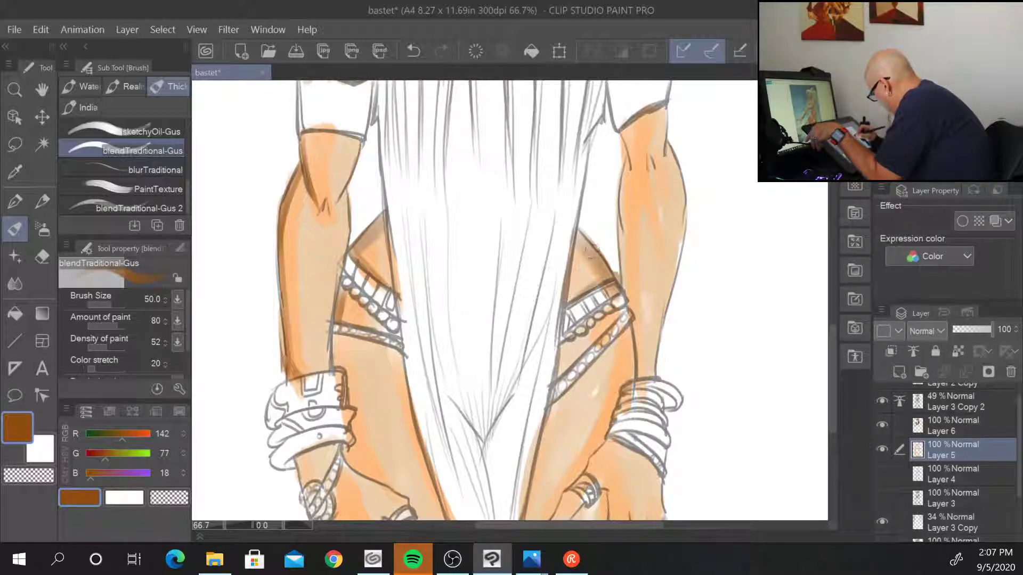
{"action": "left_click_drag", "start_coordinate": [570, 346], "coordinate": [564, 378]}
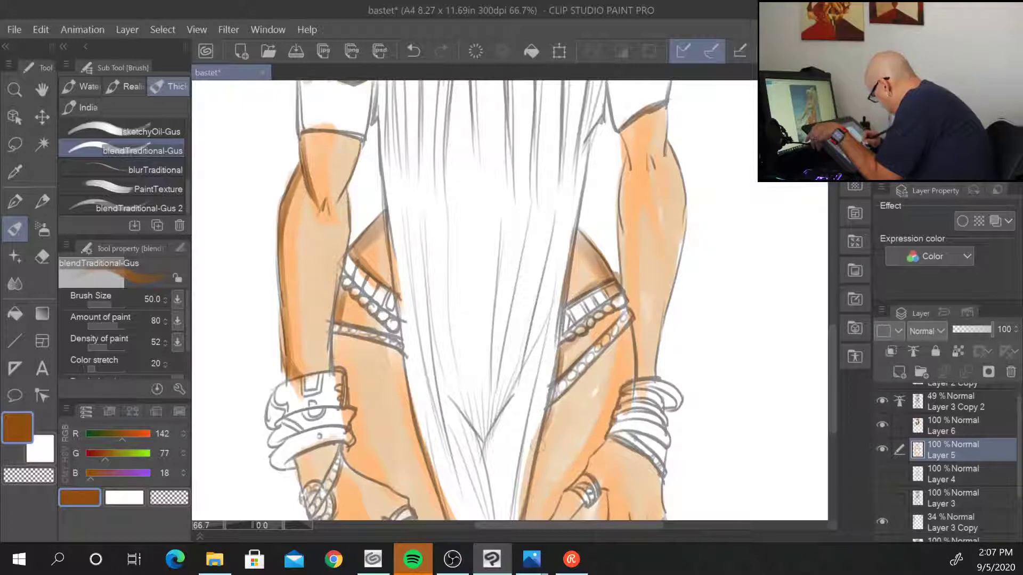
{"action": "left_click_drag", "start_coordinate": [630, 329], "coordinate": [631, 385]}
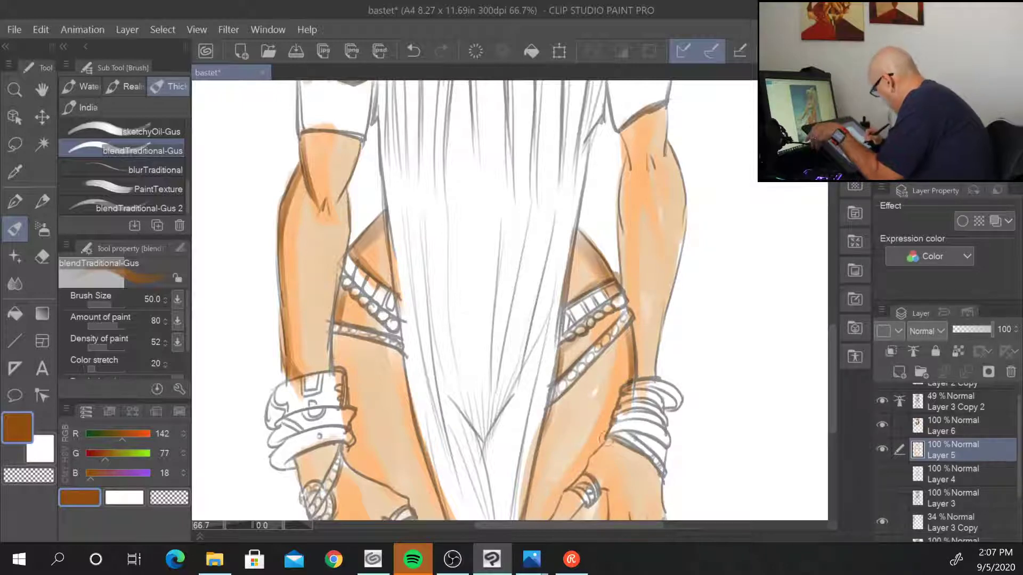
- Shade the inner thigh next to the bracelets, and both hands around the fingers, rings and wrists, with the brown
{"action": "left_click_drag", "start_coordinate": [707, 413], "coordinate": [737, 256]}
{"action": "mouse_move", "coordinate": [363, 164]}
{"action": "left_mouse_down"}
{"action": "mouse_move", "coordinate": [385, 247]}
{"action": "mouse_move", "coordinate": [378, 289]}
{"action": "mouse_move", "coordinate": [452, 347]}
{"action": "left_mouse_up"}
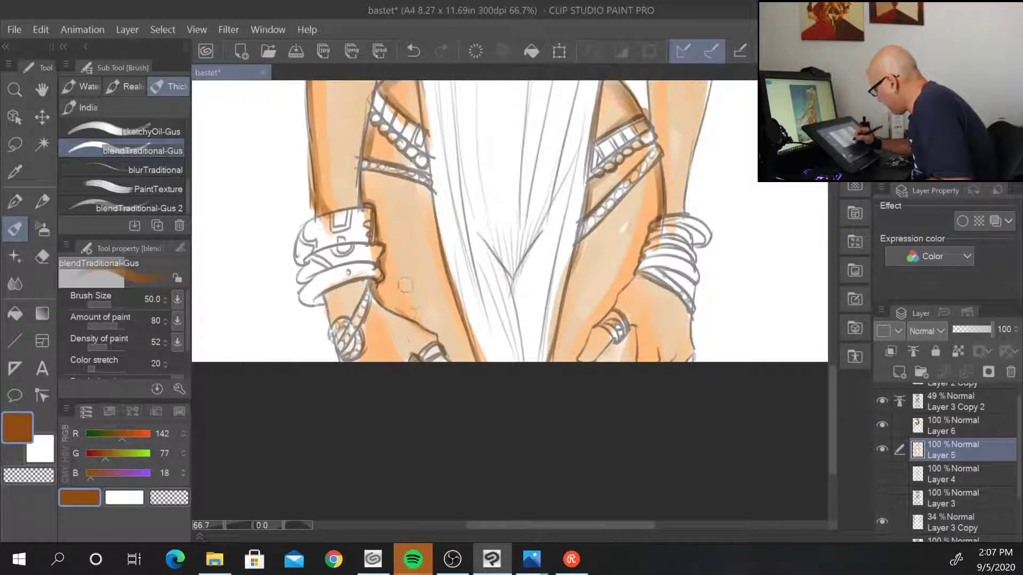
{"action": "left_click_drag", "start_coordinate": [408, 348], "coordinate": [429, 341]}
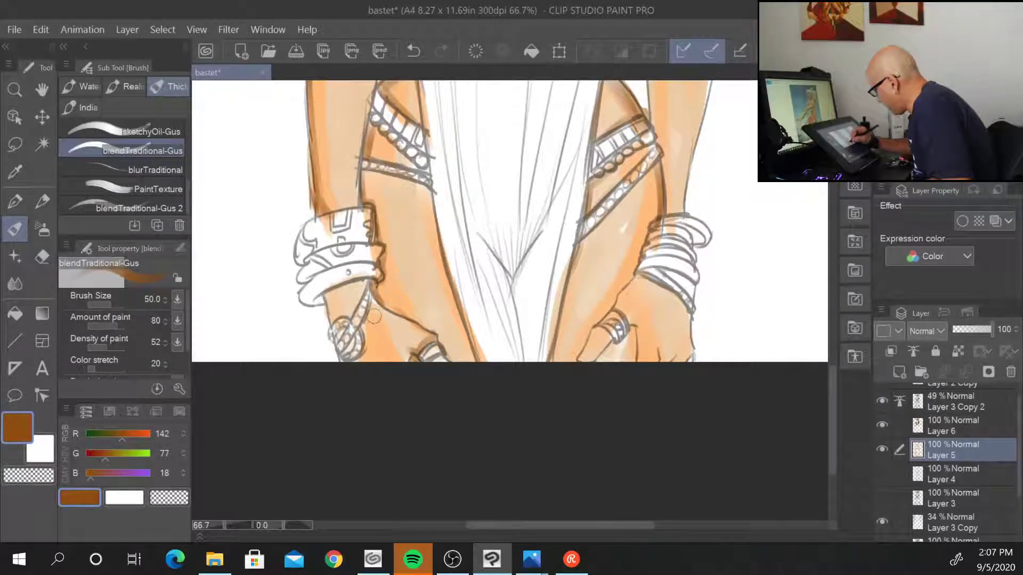
{"action": "left_click_drag", "start_coordinate": [367, 326], "coordinate": [369, 356]}
{"action": "left_click_drag", "start_coordinate": [329, 290], "coordinate": [344, 351]}
{"action": "mouse_move", "coordinate": [636, 274]}
{"action": "left_mouse_down"}
{"action": "mouse_move", "coordinate": [620, 296]}
{"action": "mouse_move", "coordinate": [628, 318]}
{"action": "mouse_move", "coordinate": [594, 336]}
{"action": "mouse_move", "coordinate": [655, 302]}
{"action": "mouse_move", "coordinate": [641, 324]}
{"action": "mouse_move", "coordinate": [668, 363]}
{"action": "left_mouse_up"}
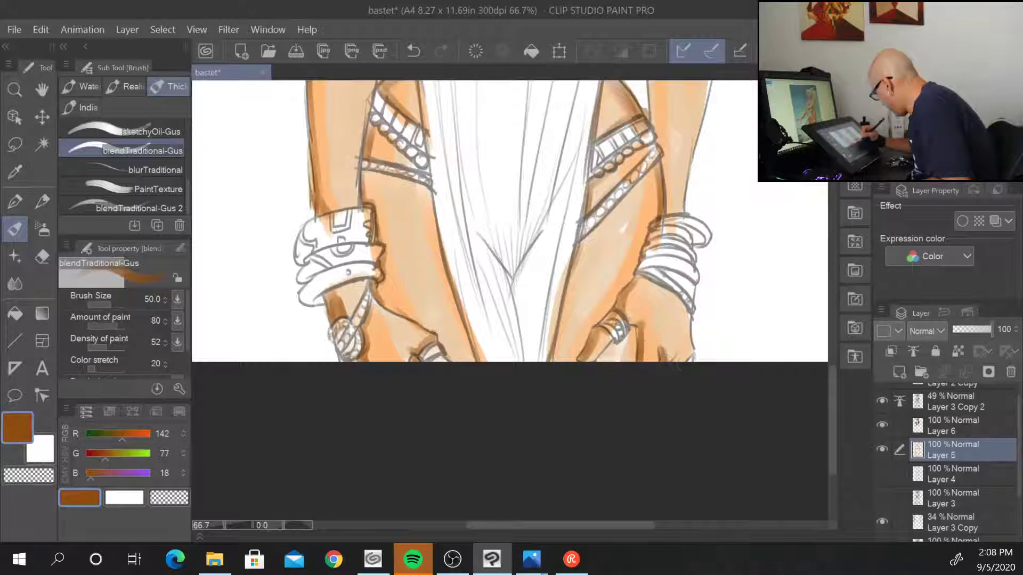
- Finish the brown shading on the right-hand hand, and shade the elbow creases and inner edge of the forearm below the armband
{"action": "left_click_drag", "start_coordinate": [645, 278], "coordinate": [683, 301]}
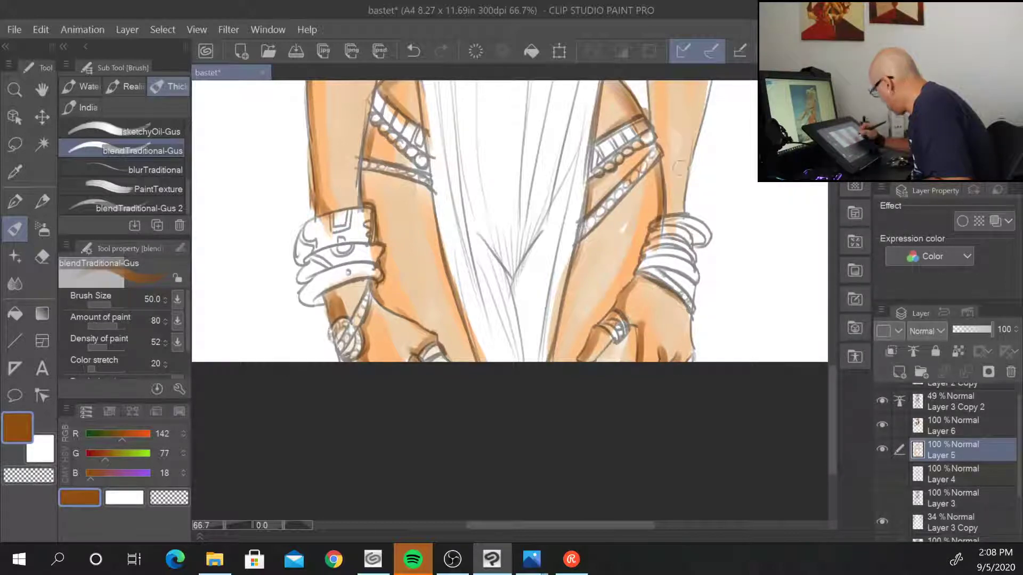
{"action": "left_click_drag", "start_coordinate": [715, 178], "coordinate": [556, 375]}
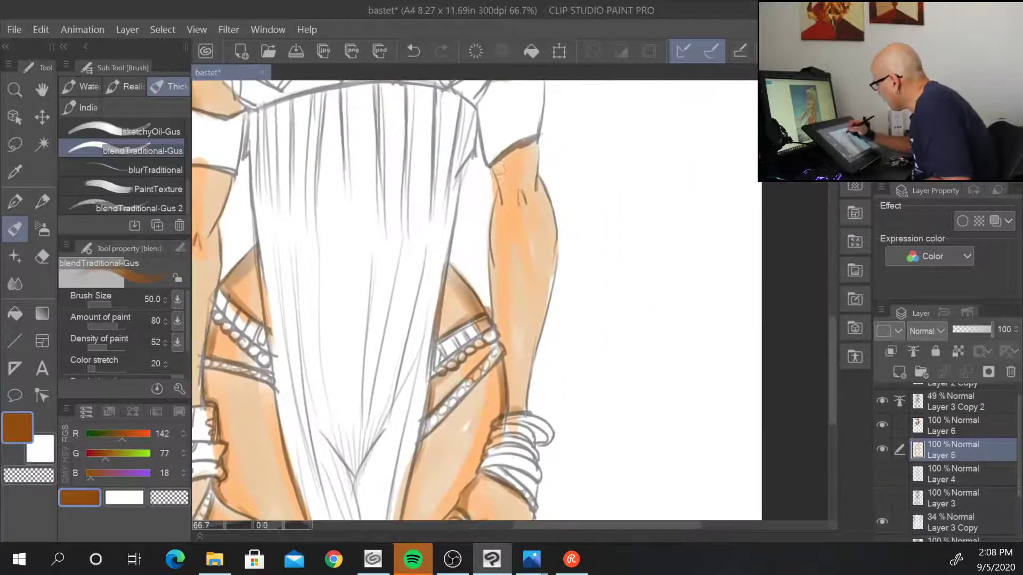
{"action": "mouse_move", "coordinate": [497, 171]}
{"action": "left_mouse_down"}
{"action": "mouse_move", "coordinate": [508, 216]}
{"action": "mouse_move", "coordinate": [506, 164]}
{"action": "mouse_move", "coordinate": [496, 161]}
{"action": "mouse_move", "coordinate": [505, 173]}
{"action": "mouse_move", "coordinate": [513, 168]}
{"action": "mouse_move", "coordinate": [511, 178]}
{"action": "mouse_move", "coordinate": [524, 146]}
{"action": "mouse_move", "coordinate": [524, 235]}
{"action": "left_mouse_up"}
{"action": "left_click_drag", "start_coordinate": [502, 192], "coordinate": [494, 346]}
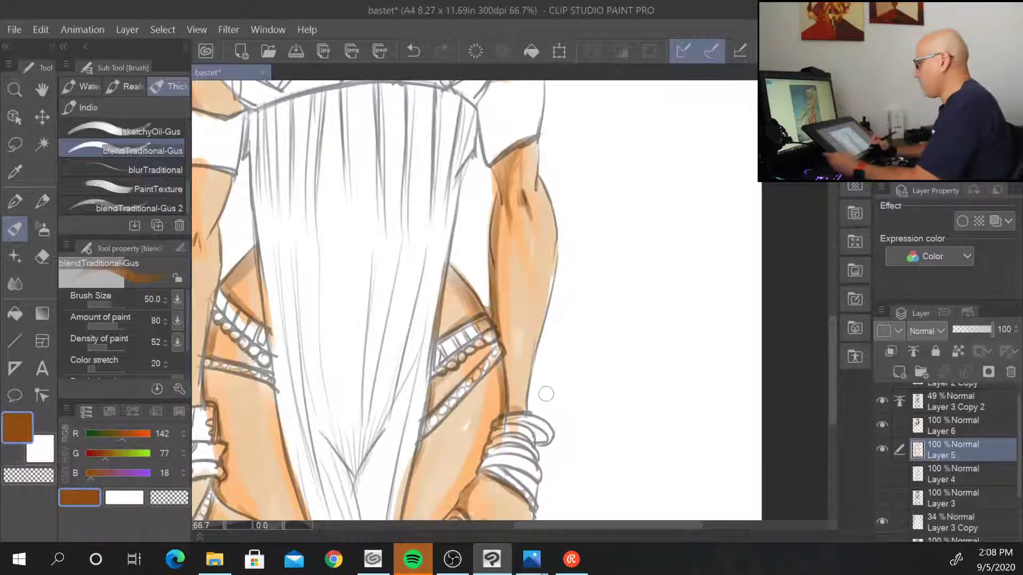
- Examine the skin shading across the whole figure, from the hands up to the head, and closely at the right-hand shoulder and arm
{"action": "scroll", "coordinate": [546, 393], "scroll_direction": "down", "scroll_amount": 1}
{"action": "scroll", "coordinate": [327, 157], "scroll_direction": "down", "scroll_amount": 1}
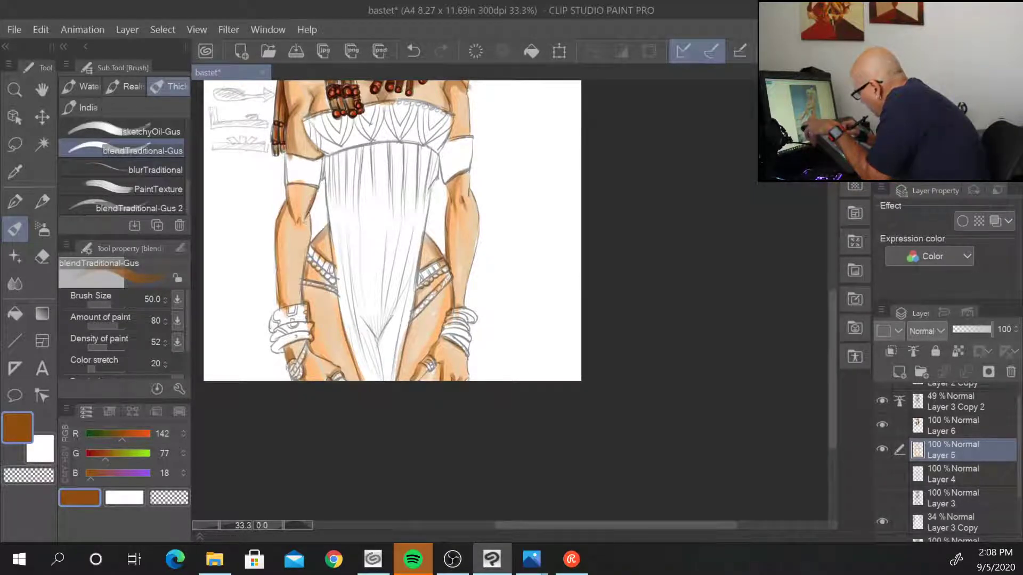
{"action": "key", "text": "ctrl+minus"}
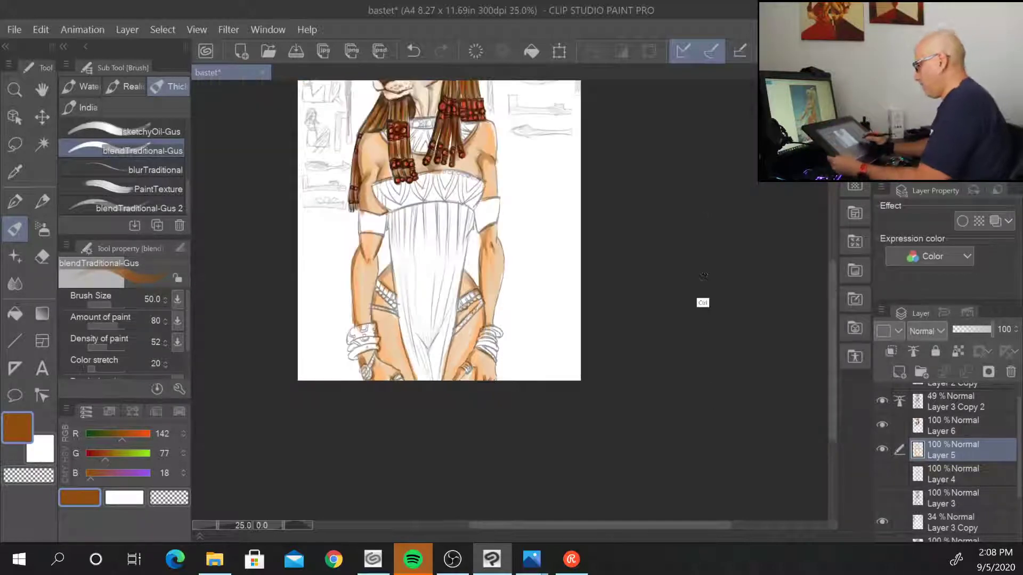
{"action": "left_click_drag", "start_coordinate": [555, 203], "coordinate": [532, 338]}
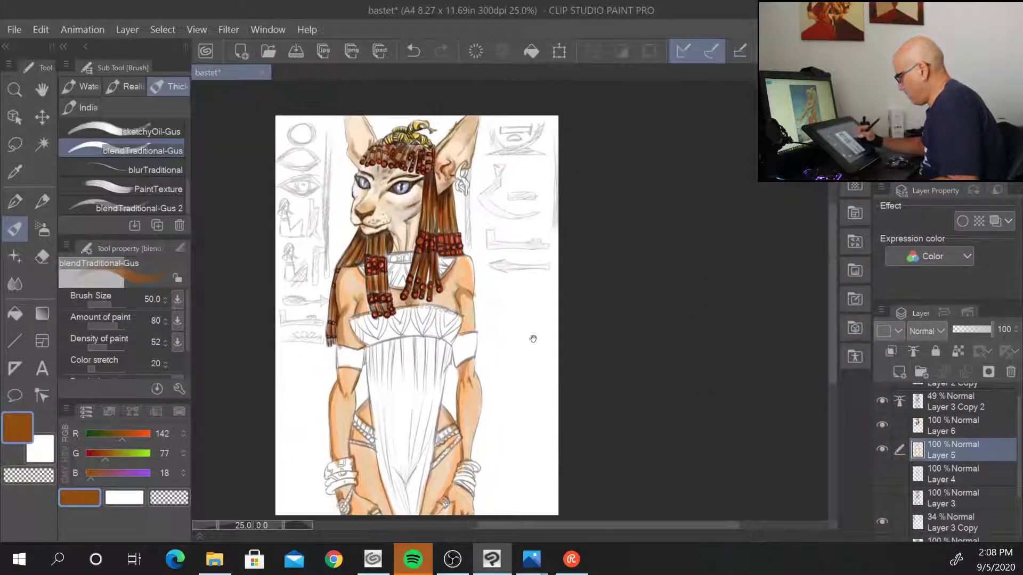
{"action": "scroll", "coordinate": [539, 337], "scroll_direction": "up", "scroll_amount": 1}
{"action": "scroll", "coordinate": [537, 340], "scroll_direction": "up", "scroll_amount": 1}
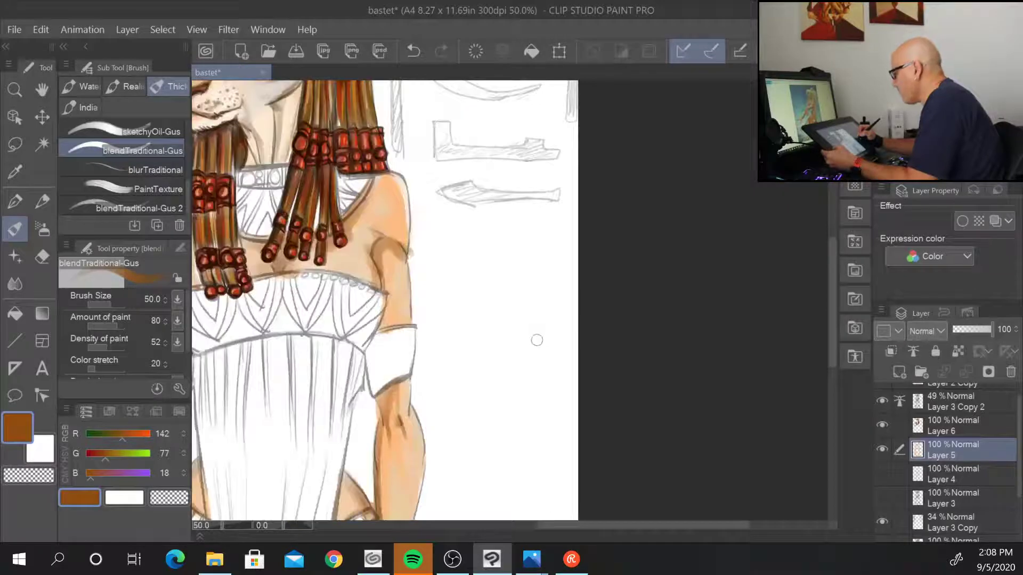
- Blend the skin of the shoulders and upper chest on Layer 5 with sampled light peach (RGB 255, 216, 181) at brush size 80
{"action": "left_click_drag", "start_coordinate": [463, 331], "coordinate": [696, 406]}
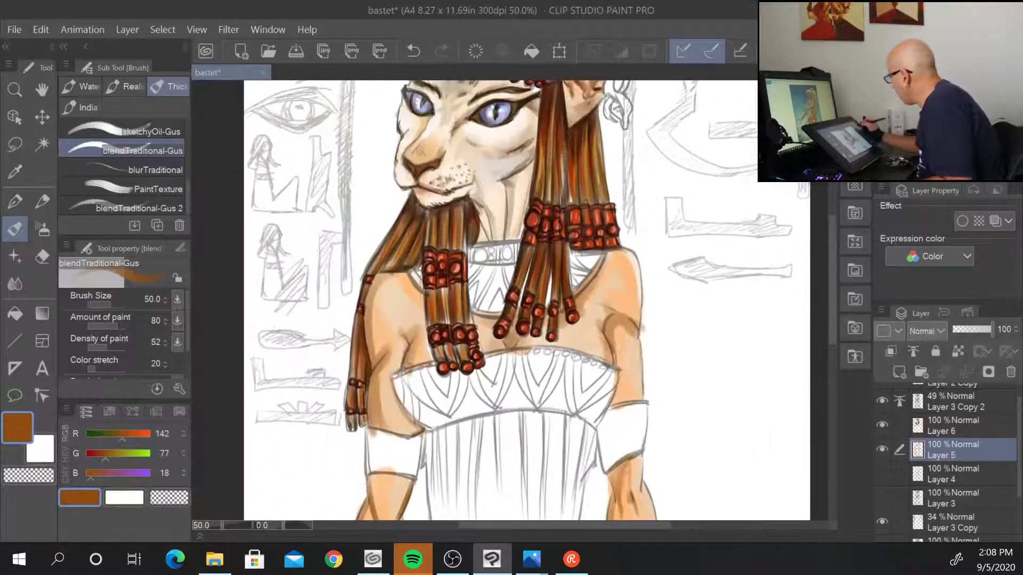
{"action": "left_click", "coordinate": [612, 282], "text": "alt"}
{"action": "left_click", "coordinate": [392, 300], "text": "alt"}
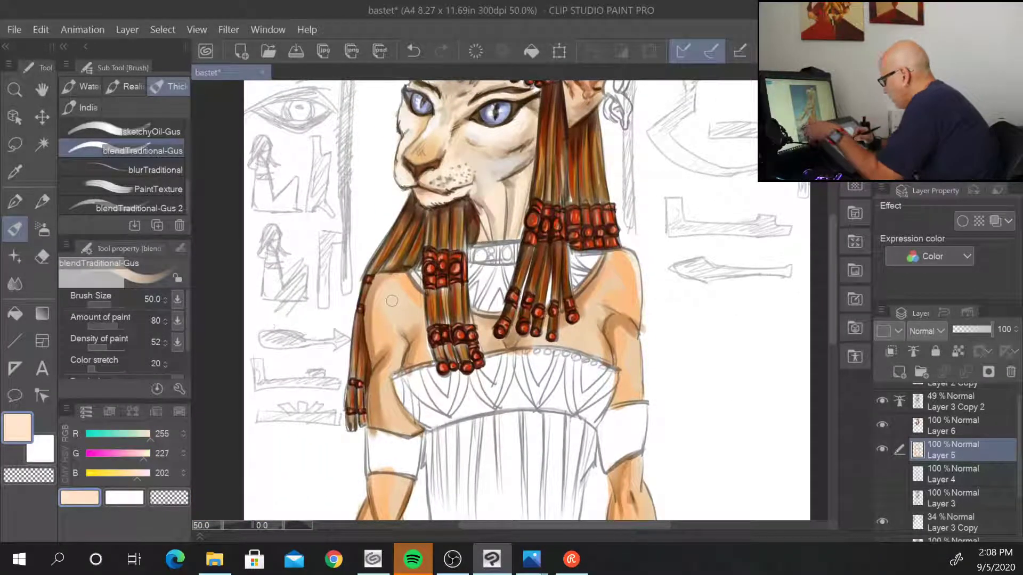
{"action": "key", "text": "["}
{"action": "key", "text": "bracketright"}
{"action": "key", "text": "bracketright"}
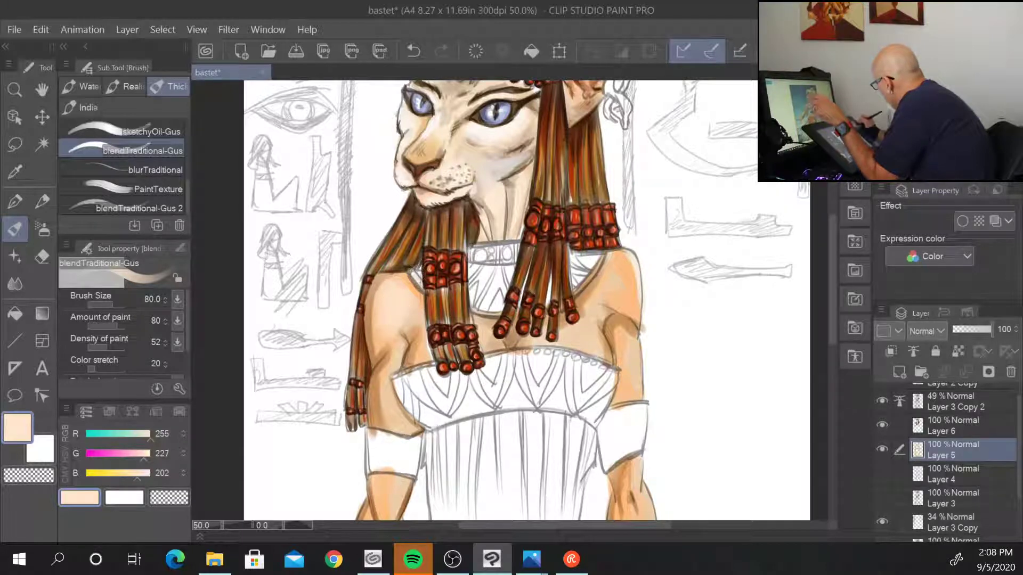
{"action": "left_click", "coordinate": [396, 294], "text": "alt"}
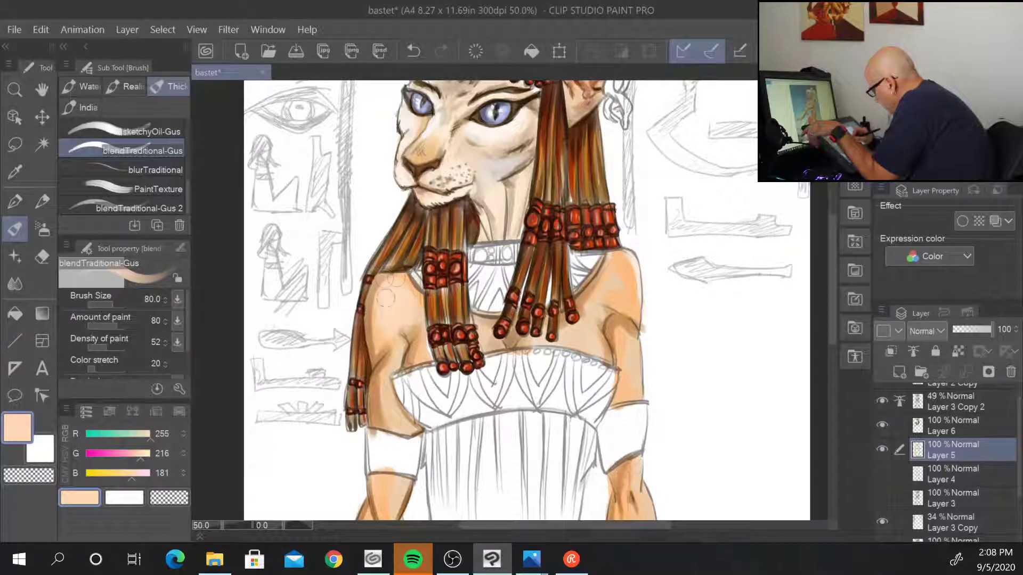
{"action": "mouse_move", "coordinate": [381, 288]}
{"action": "left_mouse_down"}
{"action": "mouse_move", "coordinate": [381, 347]}
{"action": "mouse_move", "coordinate": [374, 320]}
{"action": "mouse_move", "coordinate": [384, 337]}
{"action": "mouse_move", "coordinate": [422, 336]}
{"action": "left_mouse_up"}
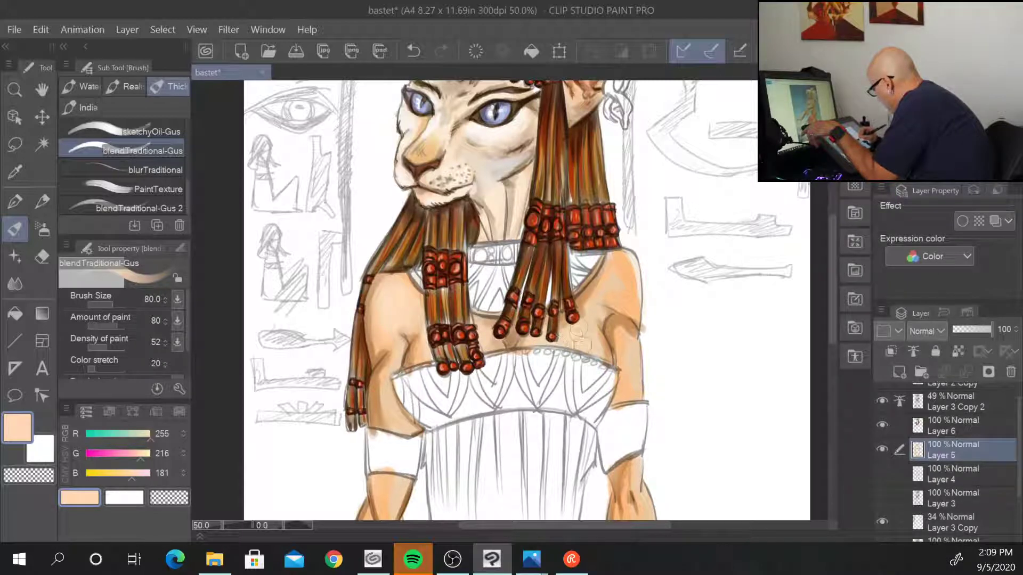
{"action": "mouse_move", "coordinate": [579, 335]}
{"action": "left_mouse_down"}
{"action": "mouse_move", "coordinate": [590, 357]}
{"action": "mouse_move", "coordinate": [595, 341]}
{"action": "left_mouse_up"}
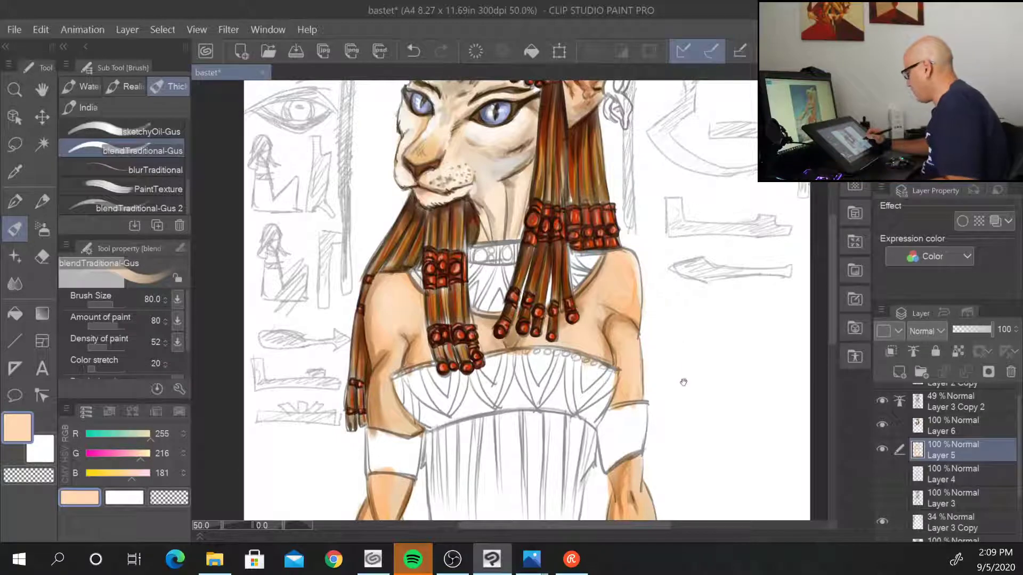
- Smooth the skin shading on the forearm, hip and thigh with the same light peach
{"action": "left_click_drag", "start_coordinate": [683, 382], "coordinate": [664, 210]}
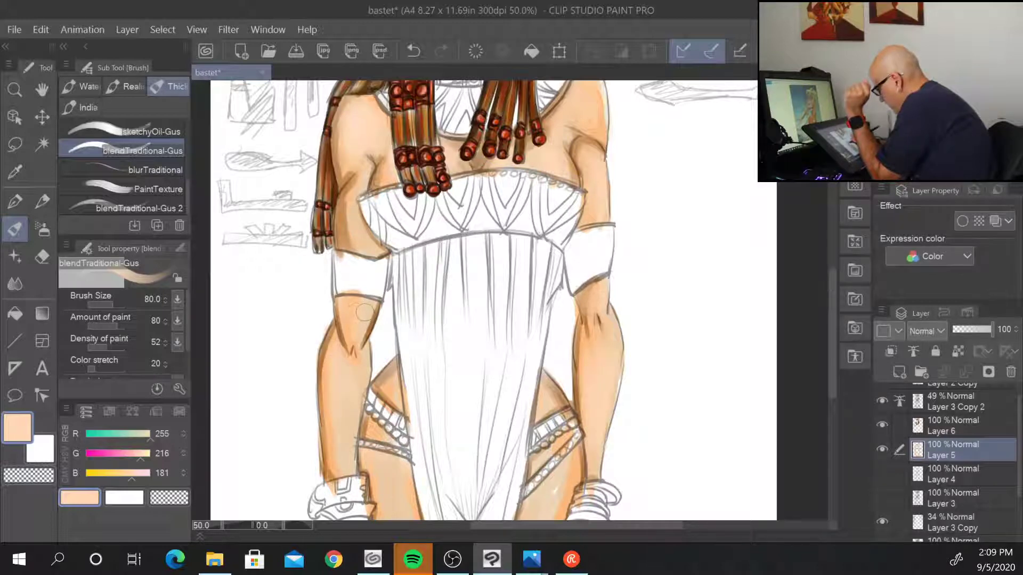
{"action": "mouse_move", "coordinate": [353, 325]}
{"action": "left_mouse_down"}
{"action": "mouse_move", "coordinate": [358, 370]}
{"action": "mouse_move", "coordinate": [356, 350]}
{"action": "left_mouse_up"}
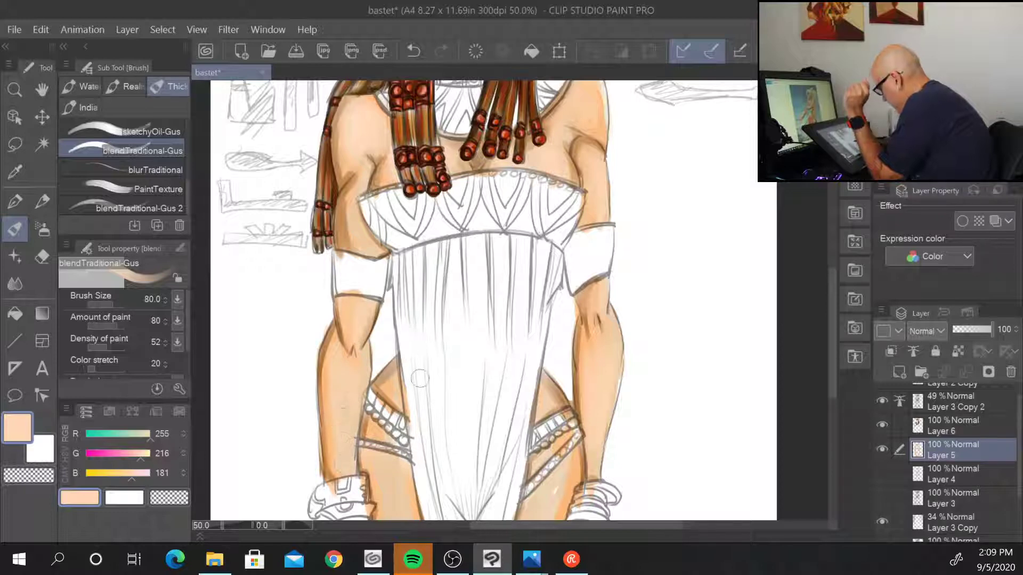
{"action": "left_click_drag", "start_coordinate": [685, 410], "coordinate": [704, 317]}
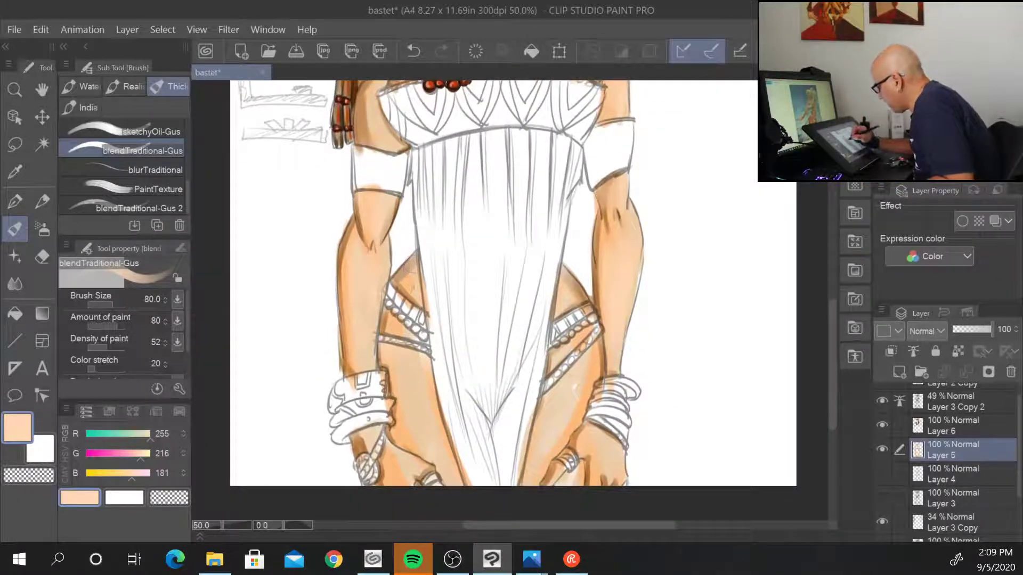
{"action": "mouse_move", "coordinate": [414, 263]}
{"action": "left_mouse_down"}
{"action": "mouse_move", "coordinate": [422, 255]}
{"action": "mouse_move", "coordinate": [407, 286]}
{"action": "mouse_move", "coordinate": [424, 298]}
{"action": "mouse_move", "coordinate": [426, 322]}
{"action": "mouse_move", "coordinate": [402, 324]}
{"action": "mouse_move", "coordinate": [428, 340]}
{"action": "left_mouse_up"}
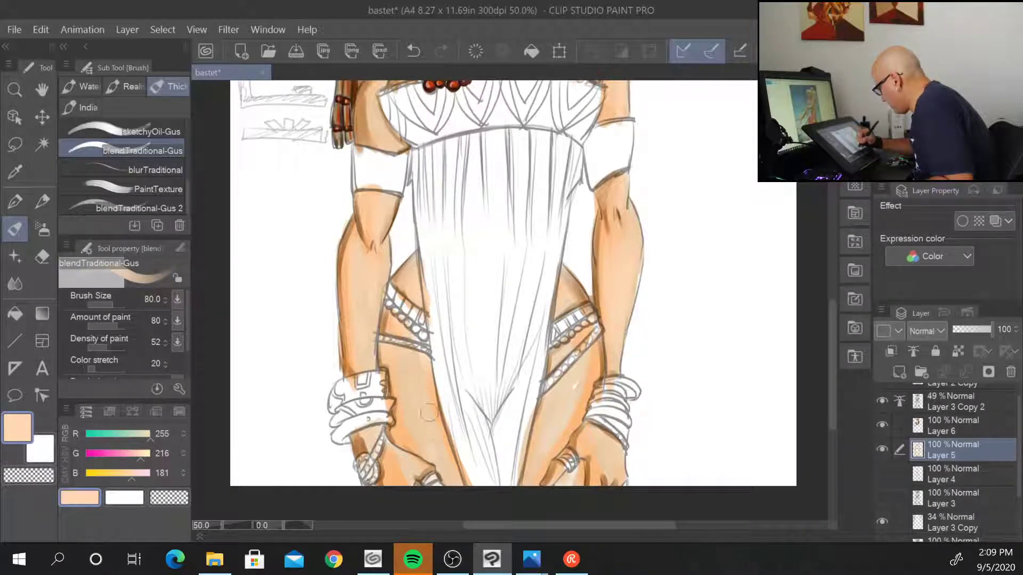
{"action": "left_click_drag", "start_coordinate": [428, 411], "coordinate": [419, 419]}
{"action": "left_click_drag", "start_coordinate": [418, 356], "coordinate": [433, 430]}
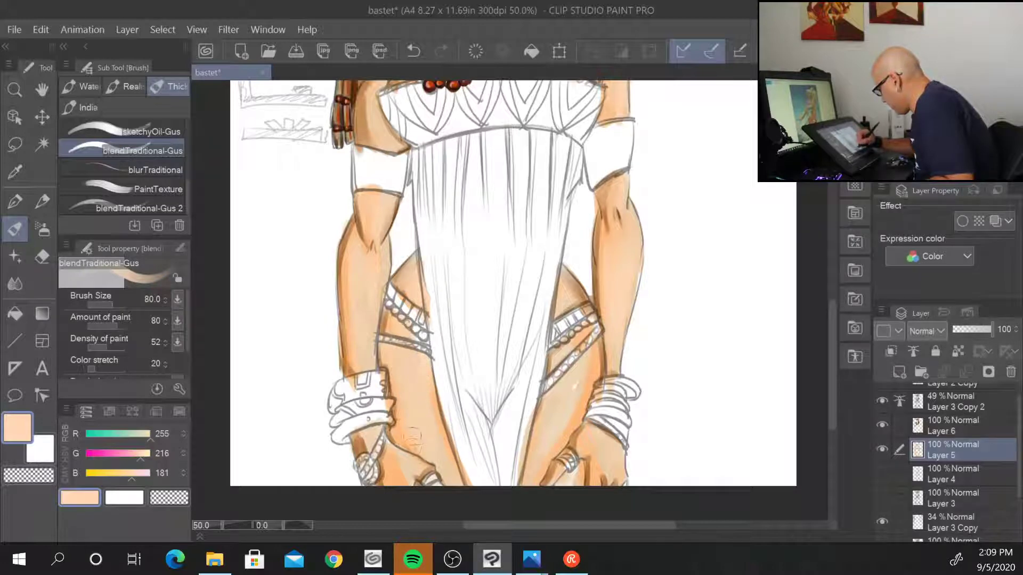
- Blend the light peach over the wrist and the backs of both hands below the bracelets
{"action": "left_click_drag", "start_coordinate": [425, 413], "coordinate": [411, 324]}
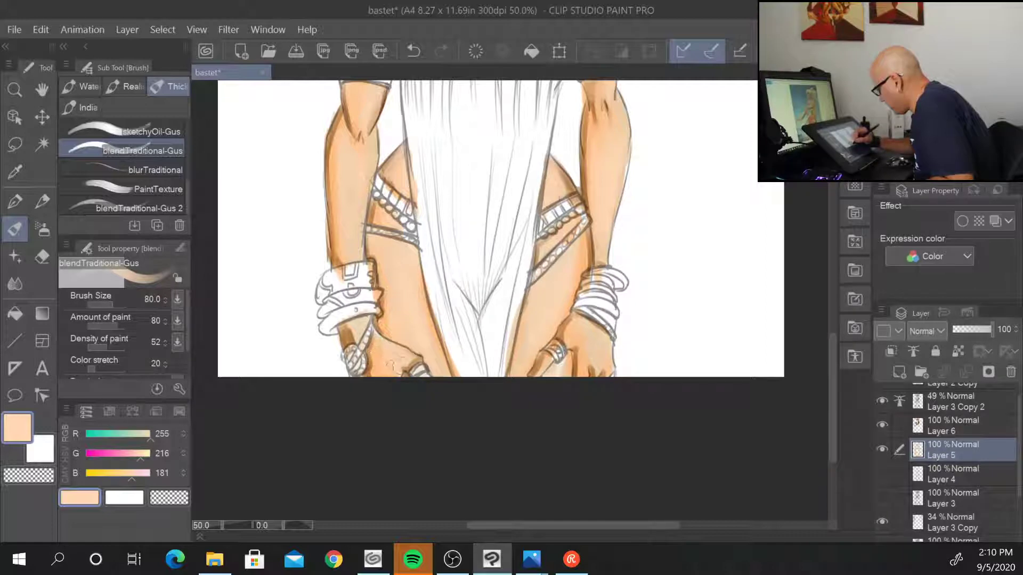
{"action": "left_click_drag", "start_coordinate": [351, 331], "coordinate": [343, 327]}
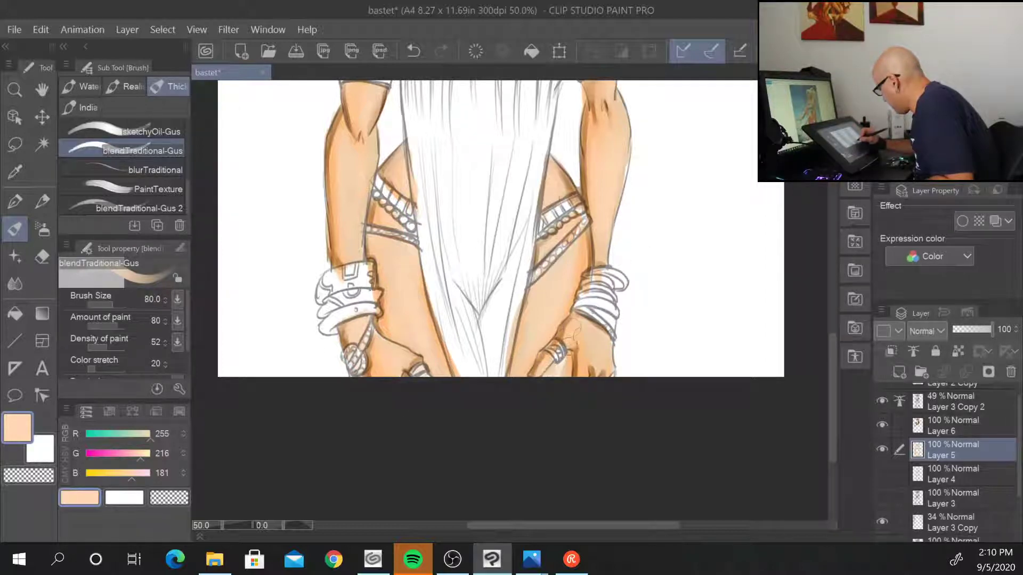
{"action": "left_click_drag", "start_coordinate": [576, 331], "coordinate": [583, 371]}
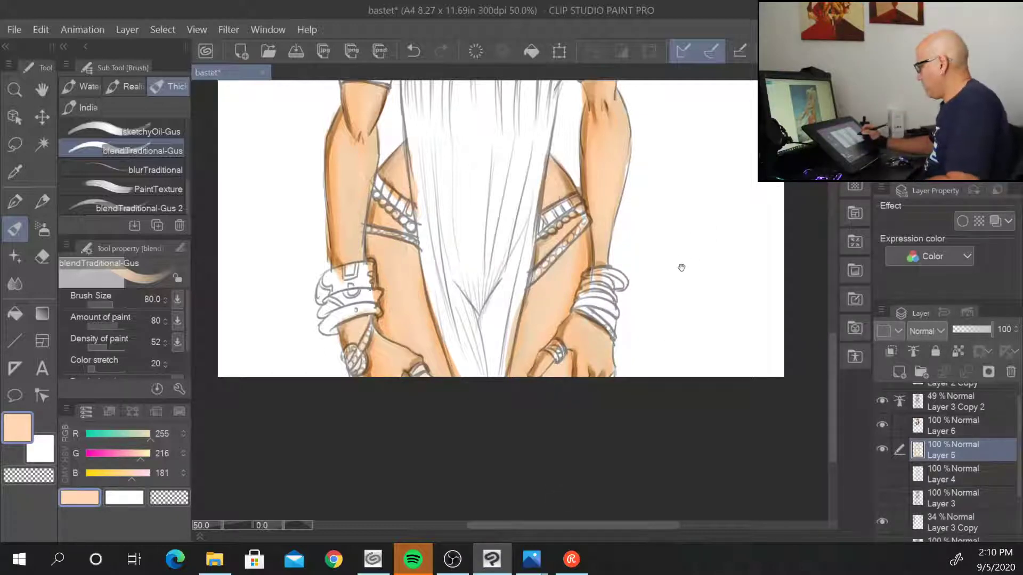
- Paint near-white highlights (RGB 255, 250, 245) on both shoulders, the upper arms and the chest above the dress
{"action": "left_click_drag", "start_coordinate": [678, 266], "coordinate": [653, 464]}
{"action": "mouse_move", "coordinate": [668, 353]}
{"action": "left_mouse_down"}
{"action": "mouse_move", "coordinate": [673, 404]}
{"action": "mouse_move", "coordinate": [673, 394]}
{"action": "left_mouse_up"}
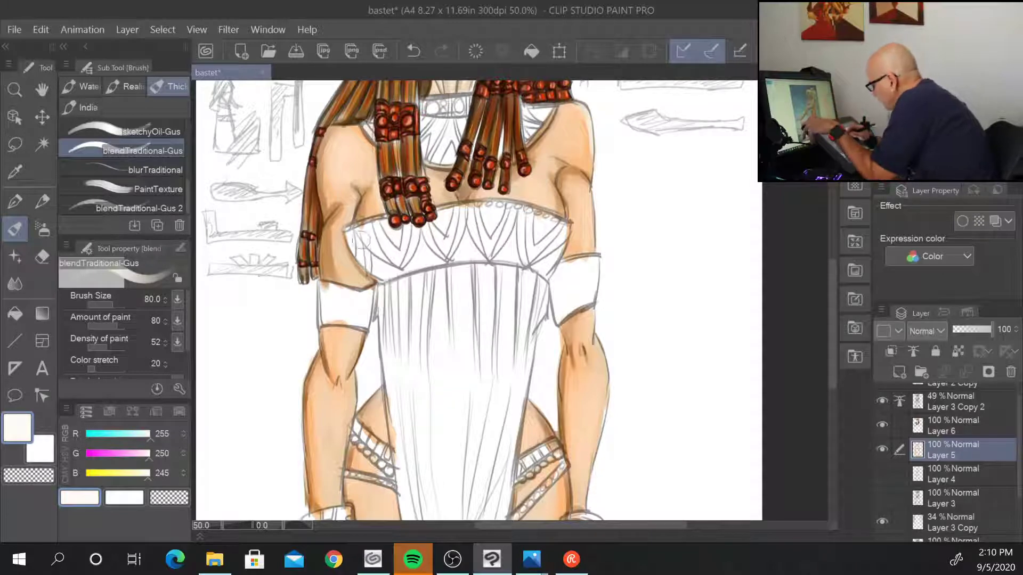
{"action": "mouse_move", "coordinate": [342, 140]}
{"action": "left_mouse_down"}
{"action": "mouse_move", "coordinate": [363, 176]}
{"action": "mouse_move", "coordinate": [346, 136]}
{"action": "mouse_move", "coordinate": [334, 144]}
{"action": "mouse_move", "coordinate": [333, 177]}
{"action": "mouse_move", "coordinate": [351, 196]}
{"action": "mouse_move", "coordinate": [371, 178]}
{"action": "left_mouse_up"}
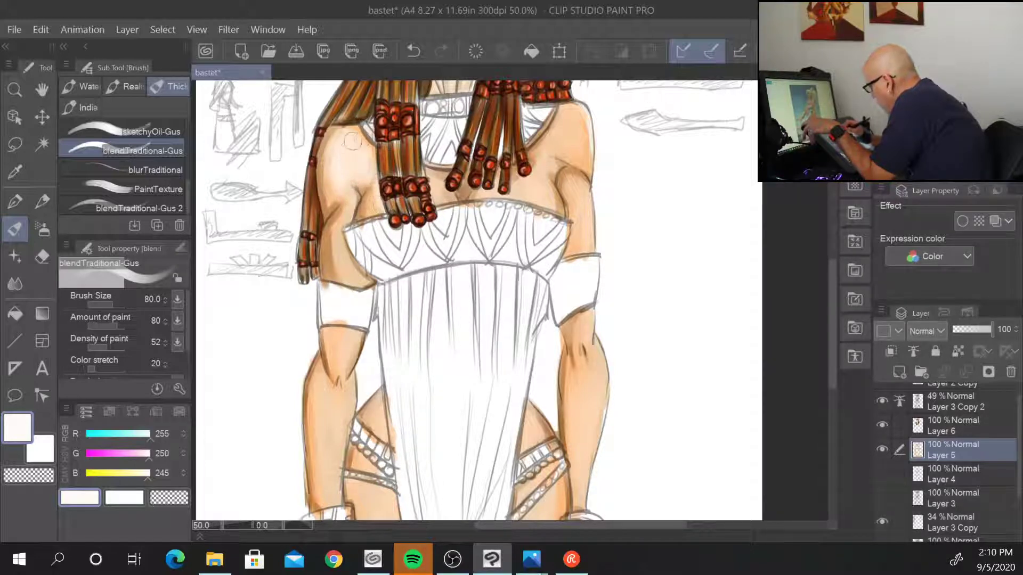
{"action": "mouse_move", "coordinate": [341, 244]}
{"action": "left_mouse_down"}
{"action": "mouse_move", "coordinate": [360, 278]}
{"action": "mouse_move", "coordinate": [340, 246]}
{"action": "mouse_move", "coordinate": [352, 196]}
{"action": "left_mouse_up"}
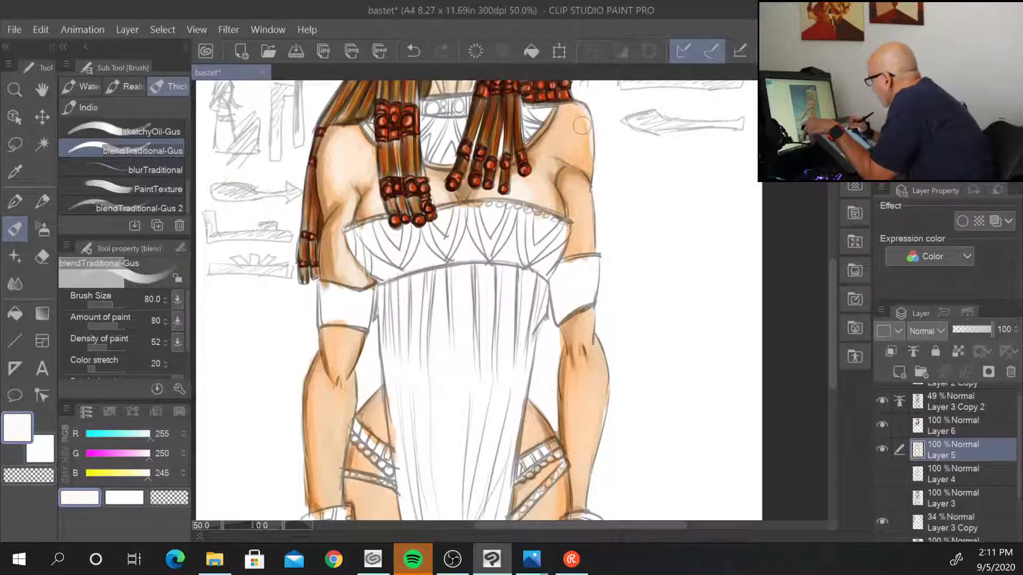
{"action": "mouse_move", "coordinate": [583, 125]}
{"action": "left_mouse_down"}
{"action": "mouse_move", "coordinate": [579, 154]}
{"action": "mouse_move", "coordinate": [565, 117]}
{"action": "mouse_move", "coordinate": [560, 134]}
{"action": "mouse_move", "coordinate": [568, 129]}
{"action": "mouse_move", "coordinate": [564, 141]}
{"action": "mouse_move", "coordinate": [579, 151]}
{"action": "mouse_move", "coordinate": [570, 120]}
{"action": "mouse_move", "coordinate": [577, 157]}
{"action": "mouse_move", "coordinate": [558, 153]}
{"action": "mouse_move", "coordinate": [552, 166]}
{"action": "mouse_move", "coordinate": [547, 158]}
{"action": "mouse_move", "coordinate": [571, 134]}
{"action": "mouse_move", "coordinate": [557, 146]}
{"action": "mouse_move", "coordinate": [575, 144]}
{"action": "mouse_move", "coordinate": [572, 116]}
{"action": "mouse_move", "coordinate": [581, 159]}
{"action": "mouse_move", "coordinate": [545, 159]}
{"action": "left_mouse_up"}
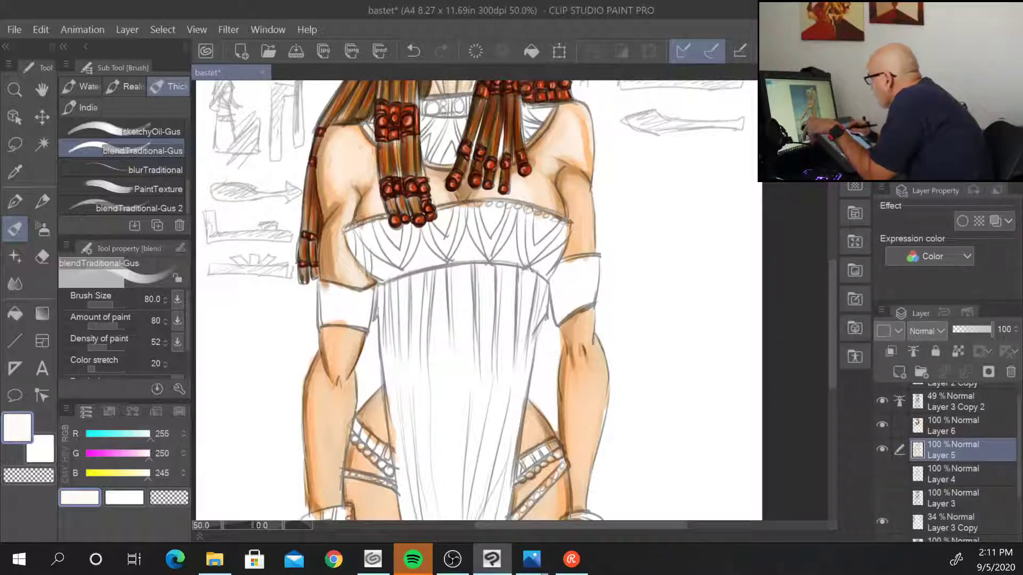
{"action": "mouse_move", "coordinate": [576, 183]}
{"action": "left_mouse_down"}
{"action": "mouse_move", "coordinate": [583, 224]}
{"action": "mouse_move", "coordinate": [575, 178]}
{"action": "mouse_move", "coordinate": [584, 186]}
{"action": "mouse_move", "coordinate": [587, 262]}
{"action": "left_mouse_up"}
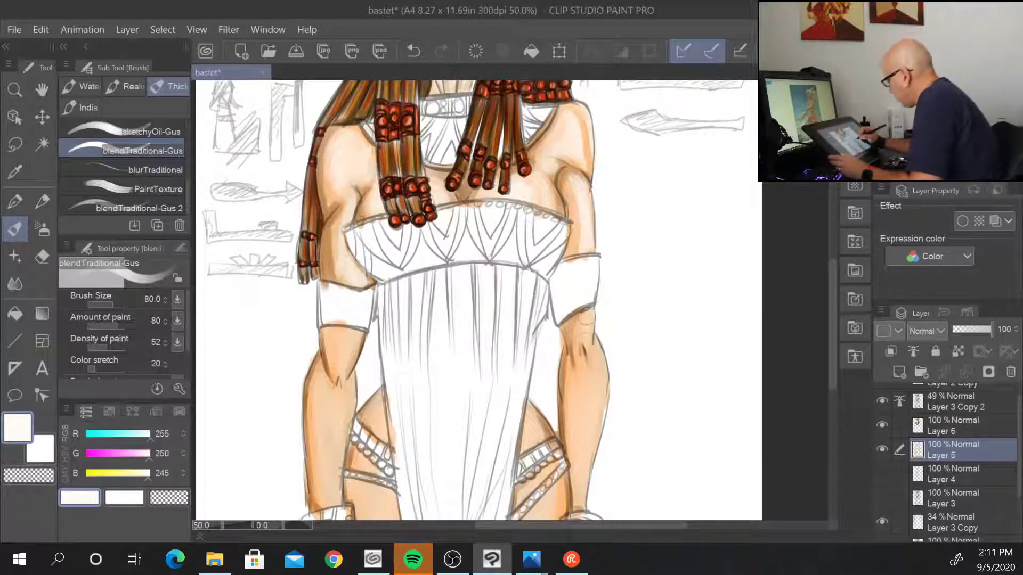
- Add near-white highlights along both forearms from the elbow down to the bracelets
{"action": "mouse_move", "coordinate": [586, 317]}
{"action": "left_mouse_down"}
{"action": "mouse_move", "coordinate": [581, 336]}
{"action": "mouse_move", "coordinate": [584, 319]}
{"action": "mouse_move", "coordinate": [600, 383]}
{"action": "mouse_move", "coordinate": [578, 498]}
{"action": "left_mouse_up"}
{"action": "mouse_move", "coordinate": [595, 362]}
{"action": "left_mouse_down"}
{"action": "mouse_move", "coordinate": [584, 426]}
{"action": "mouse_move", "coordinate": [585, 356]}
{"action": "mouse_move", "coordinate": [578, 371]}
{"action": "mouse_move", "coordinate": [582, 436]}
{"action": "mouse_move", "coordinate": [579, 321]}
{"action": "mouse_move", "coordinate": [581, 408]}
{"action": "left_mouse_up"}
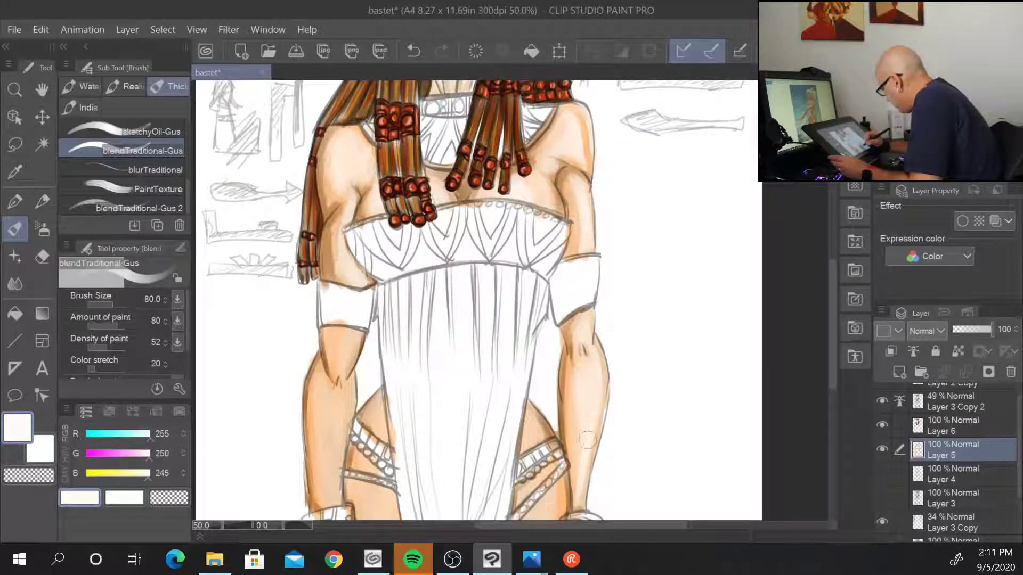
{"action": "left_click_drag", "start_coordinate": [675, 439], "coordinate": [722, 341]}
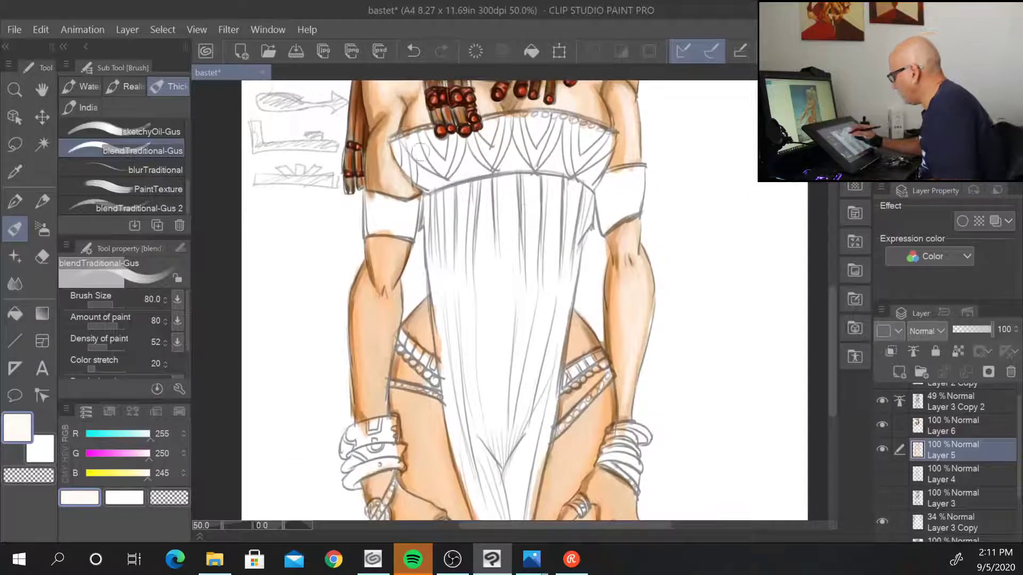
{"action": "mouse_move", "coordinate": [404, 241]}
{"action": "left_mouse_down"}
{"action": "mouse_move", "coordinate": [382, 275]}
{"action": "mouse_move", "coordinate": [391, 290]}
{"action": "mouse_move", "coordinate": [384, 239]}
{"action": "mouse_move", "coordinate": [381, 280]}
{"action": "mouse_move", "coordinate": [395, 305]}
{"action": "mouse_move", "coordinate": [392, 288]}
{"action": "mouse_move", "coordinate": [368, 406]}
{"action": "mouse_move", "coordinate": [383, 377]}
{"action": "left_mouse_up"}
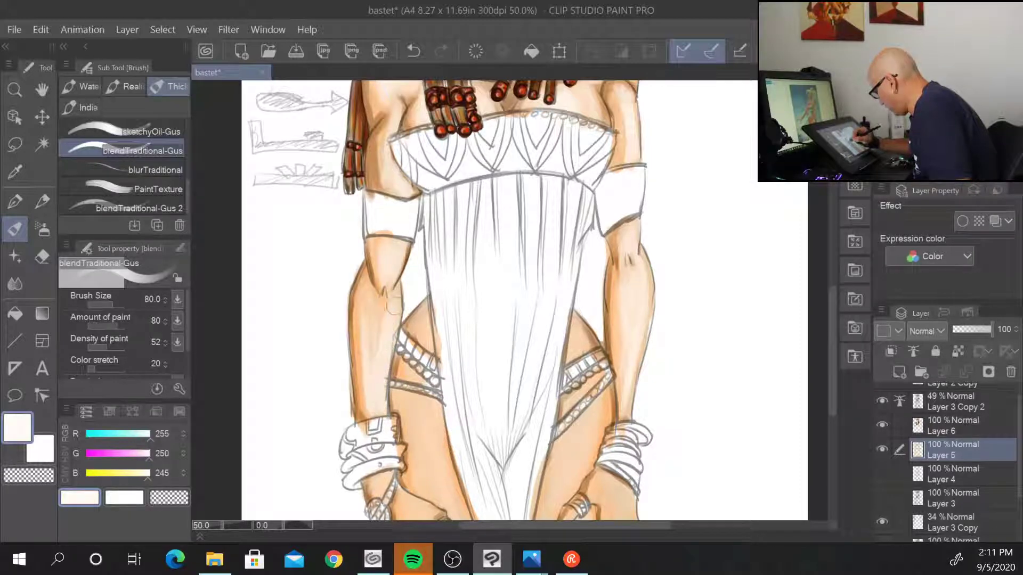
- Paint near-white highlights down the hips and both thighs beside the dress panel
{"action": "scroll", "coordinate": [441, 175], "scroll_direction": "down", "scroll_amount": 3}
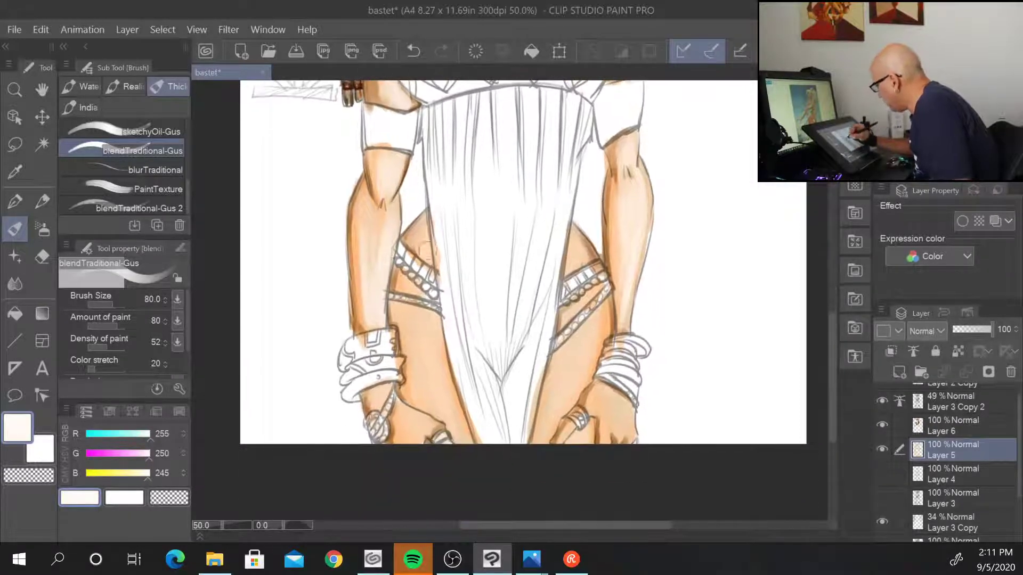
{"action": "mouse_move", "coordinate": [425, 246]}
{"action": "left_mouse_down"}
{"action": "mouse_move", "coordinate": [432, 262]}
{"action": "mouse_move", "coordinate": [405, 283]}
{"action": "mouse_move", "coordinate": [450, 420]}
{"action": "left_mouse_up"}
{"action": "mouse_move", "coordinate": [430, 307]}
{"action": "left_mouse_down"}
{"action": "mouse_move", "coordinate": [454, 432]}
{"action": "mouse_move", "coordinate": [456, 421]}
{"action": "left_mouse_up"}
{"action": "mouse_move", "coordinate": [414, 247]}
{"action": "left_mouse_down"}
{"action": "mouse_move", "coordinate": [448, 387]}
{"action": "mouse_move", "coordinate": [426, 336]}
{"action": "mouse_move", "coordinate": [419, 397]}
{"action": "mouse_move", "coordinate": [403, 315]}
{"action": "mouse_move", "coordinate": [436, 393]}
{"action": "mouse_move", "coordinate": [422, 317]}
{"action": "mouse_move", "coordinate": [430, 409]}
{"action": "mouse_move", "coordinate": [452, 228]}
{"action": "left_mouse_up"}
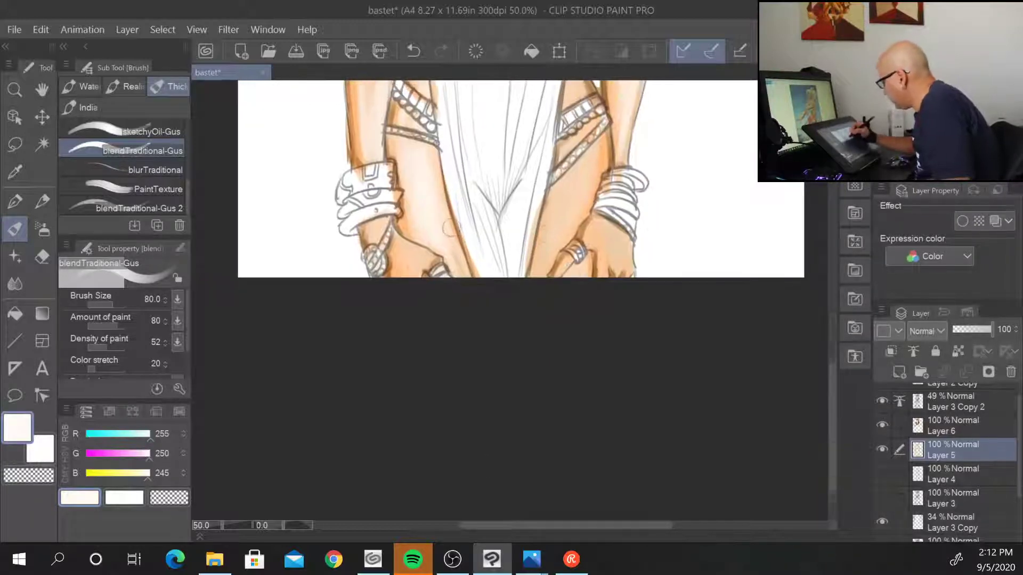
{"action": "left_click_drag", "start_coordinate": [438, 170], "coordinate": [436, 207]}
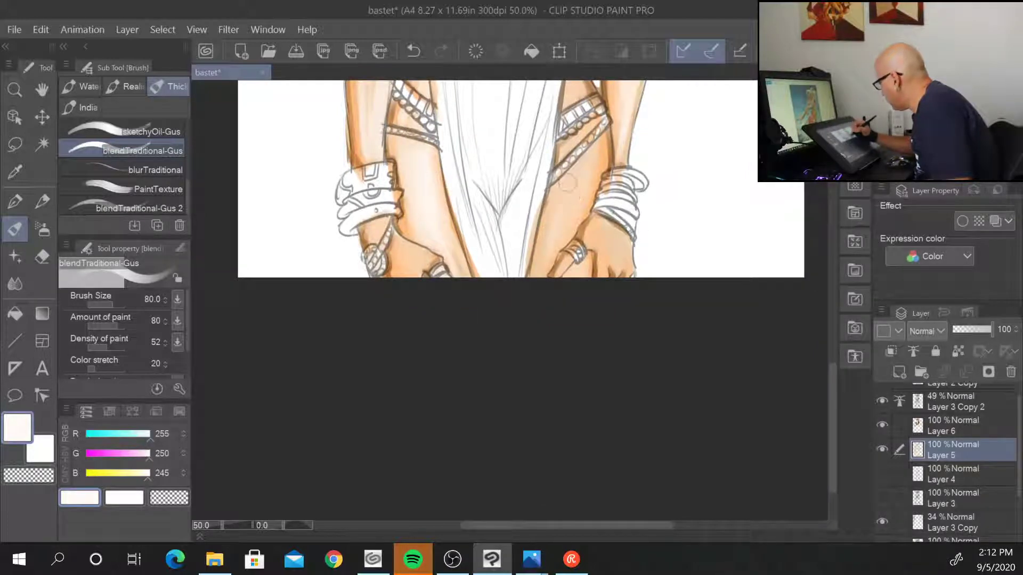
{"action": "mouse_move", "coordinate": [561, 216]}
{"action": "left_mouse_down"}
{"action": "mouse_move", "coordinate": [590, 175]}
{"action": "mouse_move", "coordinate": [569, 194]}
{"action": "mouse_move", "coordinate": [556, 240]}
{"action": "mouse_move", "coordinate": [558, 192]}
{"action": "left_mouse_up"}
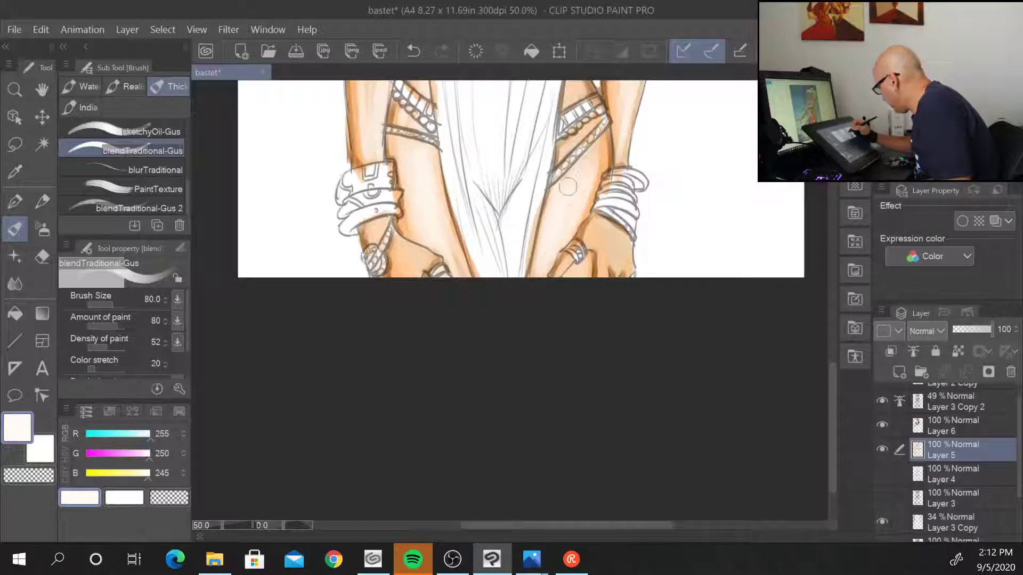
- Lighten the backs of both hands with the near-white highlight colour
{"action": "left_click_drag", "start_coordinate": [569, 90], "coordinate": [511, 209]}
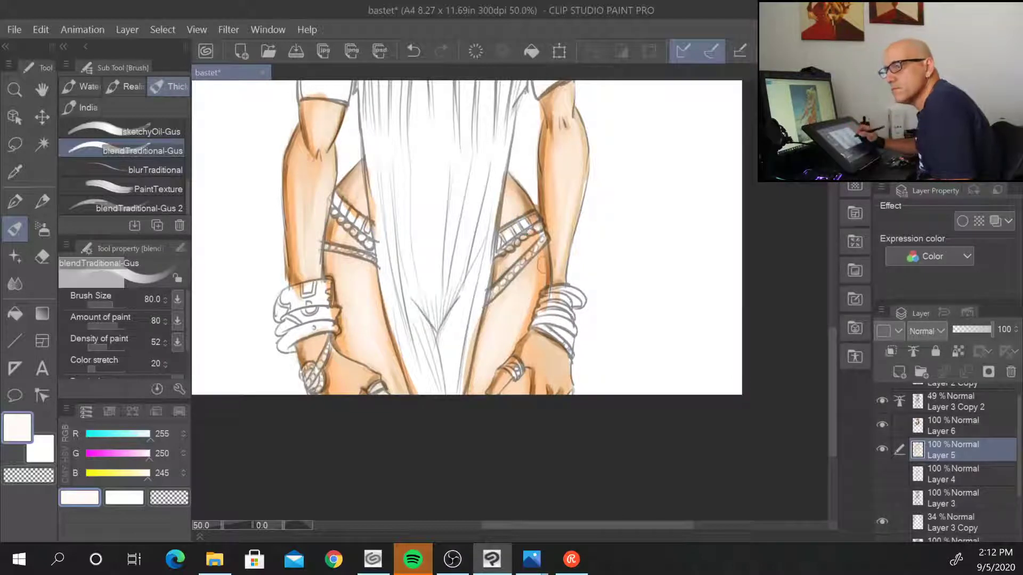
{"action": "mouse_move", "coordinate": [582, 327]}
{"action": "left_mouse_down"}
{"action": "mouse_move", "coordinate": [656, 217]}
{"action": "mouse_move", "coordinate": [582, 228]}
{"action": "mouse_move", "coordinate": [583, 239]}
{"action": "mouse_move", "coordinate": [591, 226]}
{"action": "mouse_move", "coordinate": [592, 256]}
{"action": "mouse_move", "coordinate": [600, 247]}
{"action": "mouse_move", "coordinate": [608, 264]}
{"action": "mouse_move", "coordinate": [610, 236]}
{"action": "mouse_move", "coordinate": [614, 245]}
{"action": "mouse_move", "coordinate": [596, 256]}
{"action": "mouse_move", "coordinate": [617, 264]}
{"action": "mouse_move", "coordinate": [598, 264]}
{"action": "mouse_move", "coordinate": [594, 280]}
{"action": "mouse_move", "coordinate": [608, 246]}
{"action": "left_mouse_up"}
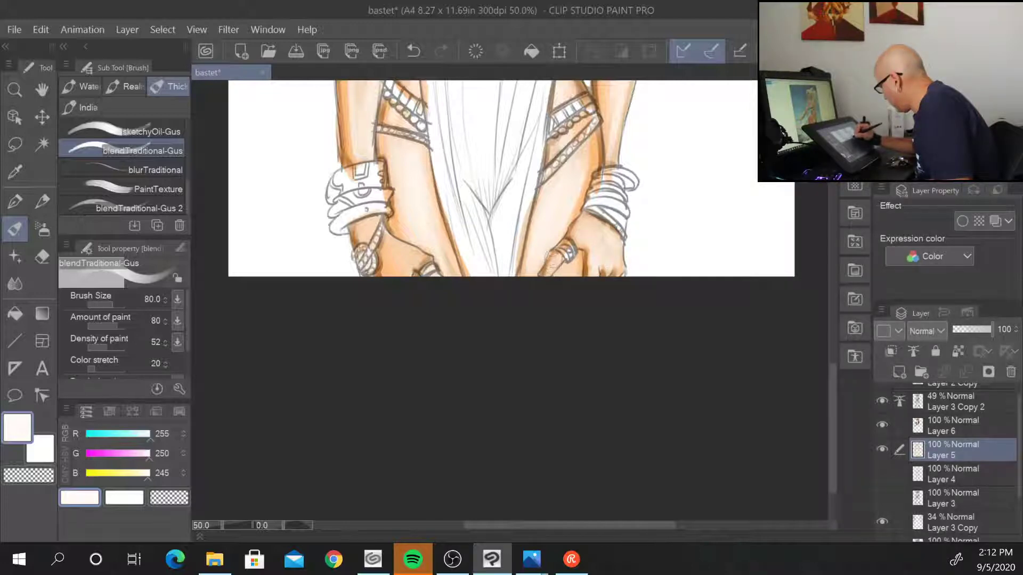
{"action": "mouse_move", "coordinate": [417, 236]}
{"action": "left_mouse_down"}
{"action": "mouse_move", "coordinate": [400, 255]}
{"action": "mouse_move", "coordinate": [410, 252]}
{"action": "mouse_move", "coordinate": [390, 251]}
{"action": "mouse_move", "coordinate": [411, 259]}
{"action": "mouse_move", "coordinate": [391, 252]}
{"action": "mouse_move", "coordinate": [388, 266]}
{"action": "mouse_move", "coordinate": [410, 255]}
{"action": "mouse_move", "coordinate": [398, 267]}
{"action": "mouse_move", "coordinate": [384, 244]}
{"action": "left_mouse_up"}
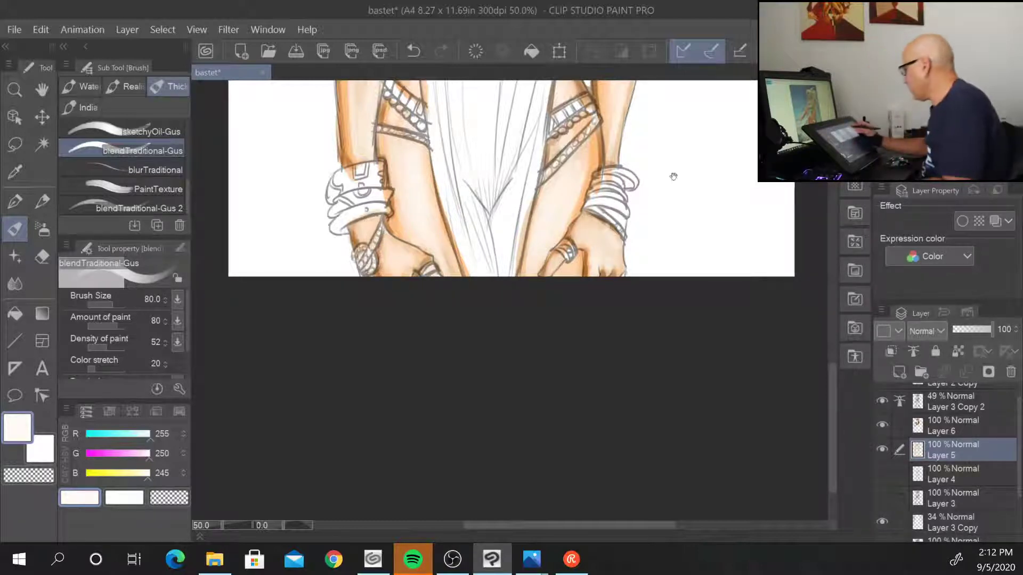
- Examine the highlighted skin over the whole figure, from the head to the hands, and up close around the shoulders and chest
{"action": "left_click_drag", "start_coordinate": [676, 176], "coordinate": [602, 499]}
{"action": "left_click_drag", "start_coordinate": [593, 385], "coordinate": [606, 525]}
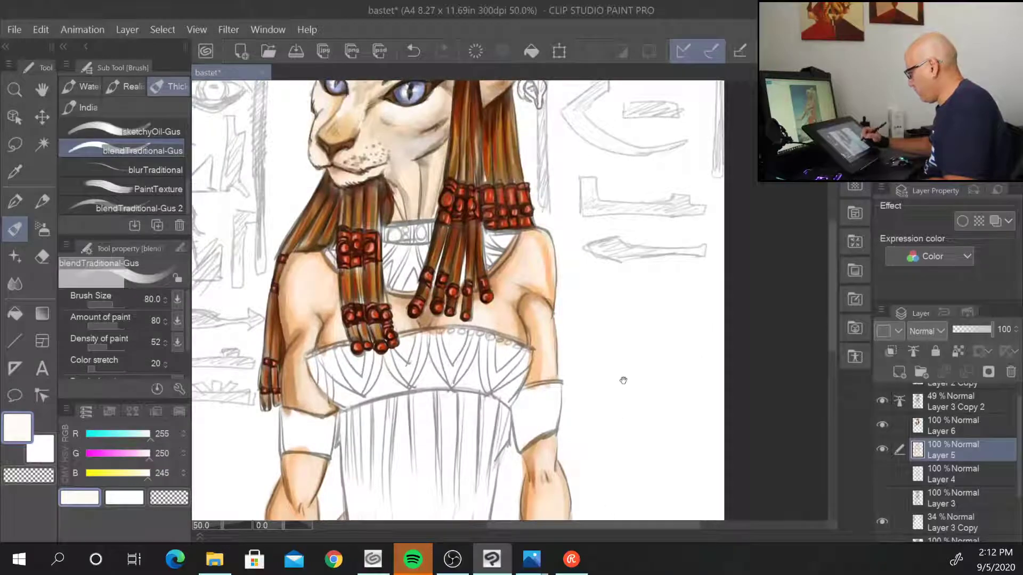
{"action": "left_click_drag", "start_coordinate": [621, 379], "coordinate": [613, 308]}
{"action": "scroll", "coordinate": [613, 309], "scroll_direction": "down", "scroll_amount": 1}
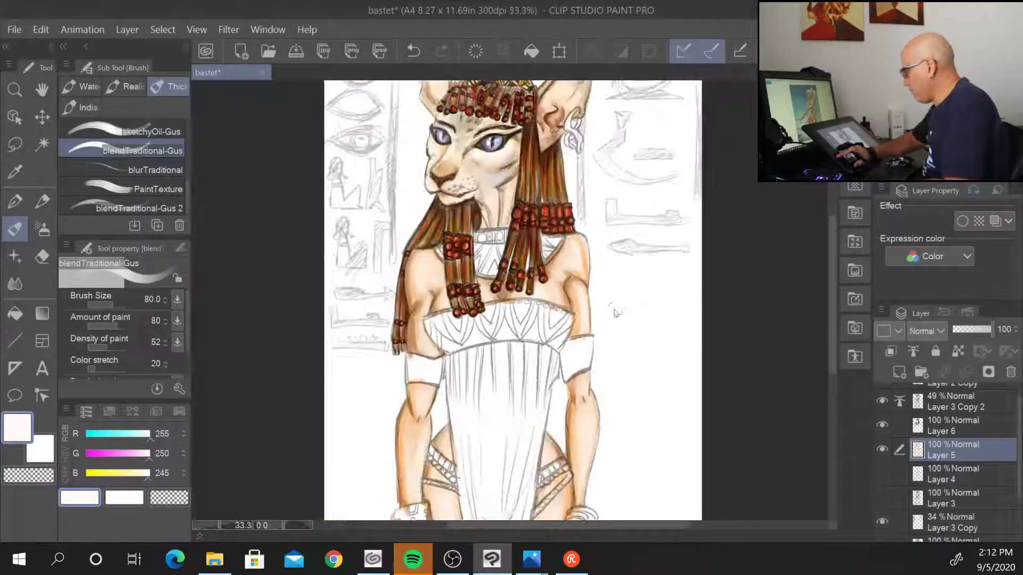
{"action": "mouse_move", "coordinate": [648, 348]}
{"action": "left_mouse_down"}
{"action": "mouse_move", "coordinate": [619, 411]}
{"action": "mouse_move", "coordinate": [641, 418]}
{"action": "left_mouse_up"}
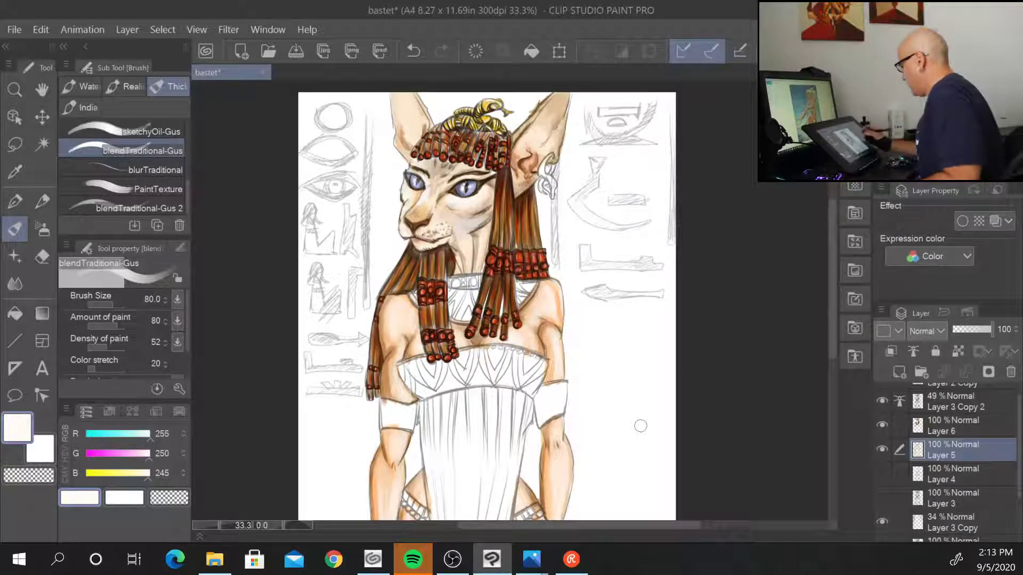
{"action": "left_click_drag", "start_coordinate": [640, 426], "coordinate": [630, 313]}
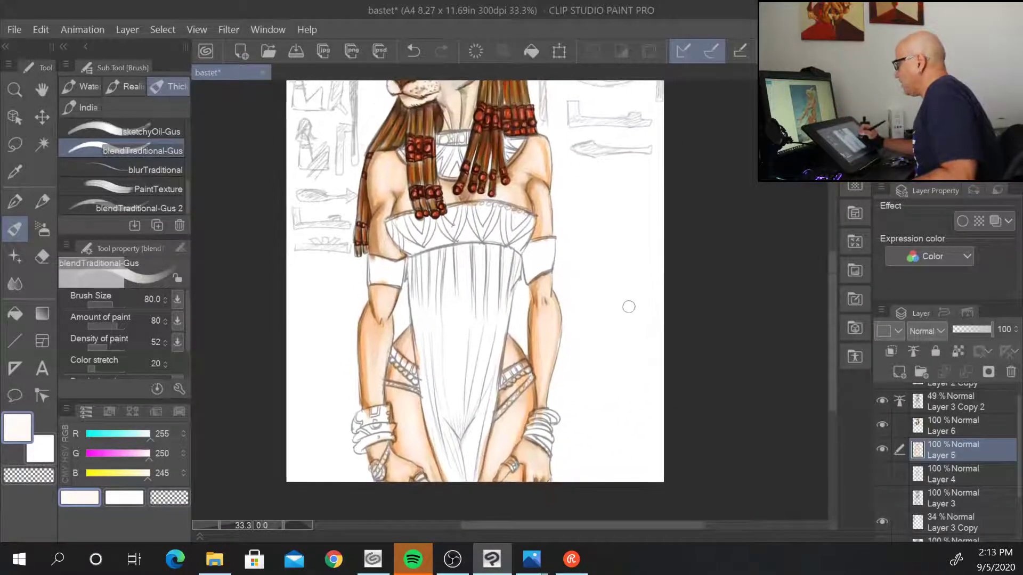
{"action": "scroll", "coordinate": [629, 315], "scroll_direction": "up", "scroll_amount": 3}
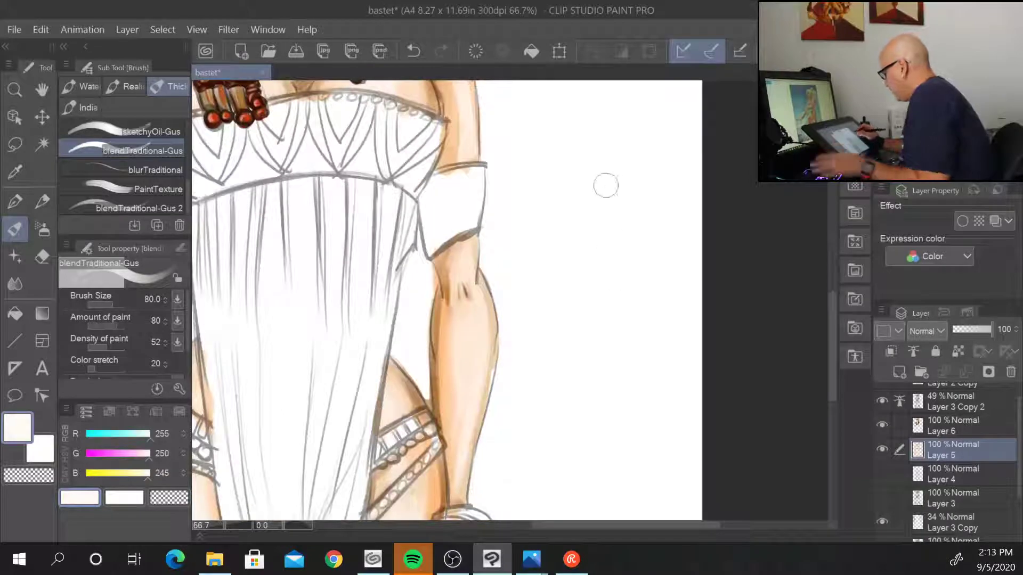
{"action": "left_click_drag", "start_coordinate": [548, 169], "coordinate": [715, 424]}
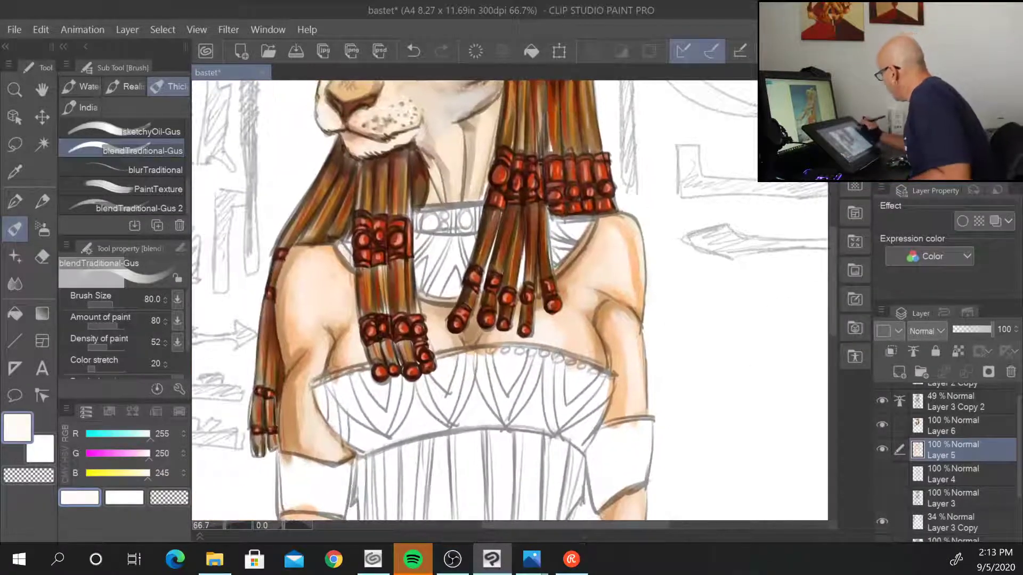
- Sample the skin's brown outline colour and blend the shoulder beside the long outer braid using the blurTraditional brush at size 70
{"action": "left_click", "coordinate": [294, 266], "text": "alt"}
{"action": "key", "text": "["}
{"action": "key", "text": "bracketleft"}
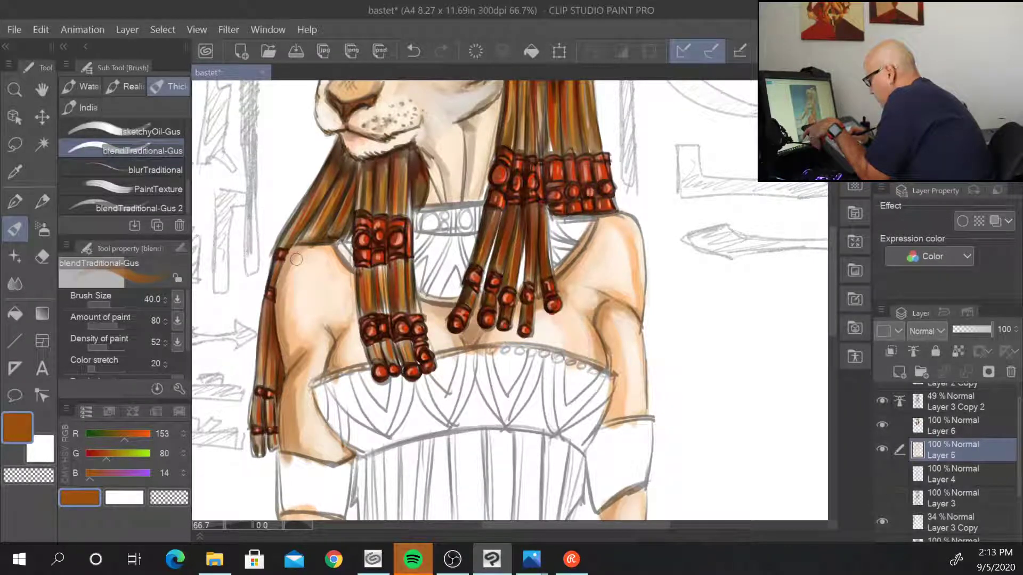
{"action": "left_click", "coordinate": [155, 170]}
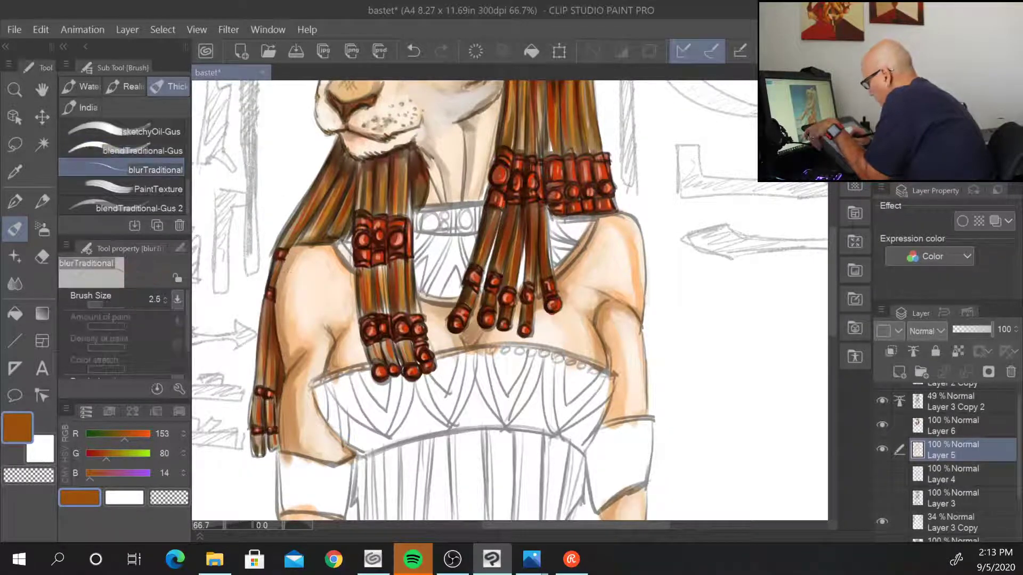
{"action": "key", "text": "bracketright"}
{"action": "key", "text": "bracketright"}
{"action": "key", "text": "bracketright"}
{"action": "key", "text": "bracketright"}
{"action": "key", "text": "bracketright"}
{"action": "key", "text": "bracketright"}
{"action": "key", "text": "bracketright"}
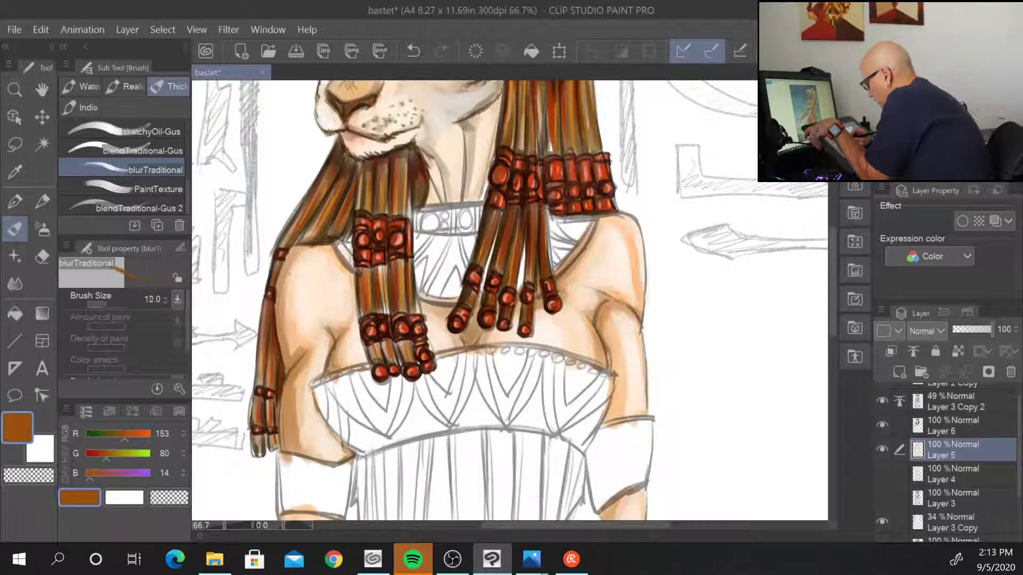
{"action": "key", "text": "bracketright"}
{"action": "key", "text": "bracketright"}
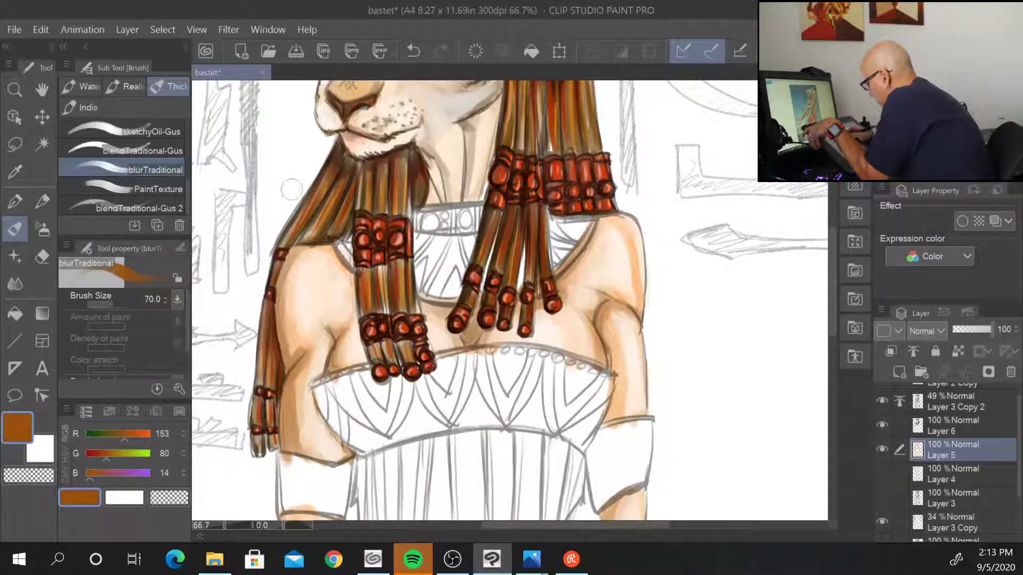
{"action": "mouse_move", "coordinate": [302, 244]}
{"action": "left_mouse_down"}
{"action": "mouse_move", "coordinate": [304, 262]}
{"action": "mouse_move", "coordinate": [318, 247]}
{"action": "mouse_move", "coordinate": [286, 280]}
{"action": "mouse_move", "coordinate": [278, 315]}
{"action": "mouse_move", "coordinate": [288, 357]}
{"action": "left_mouse_up"}
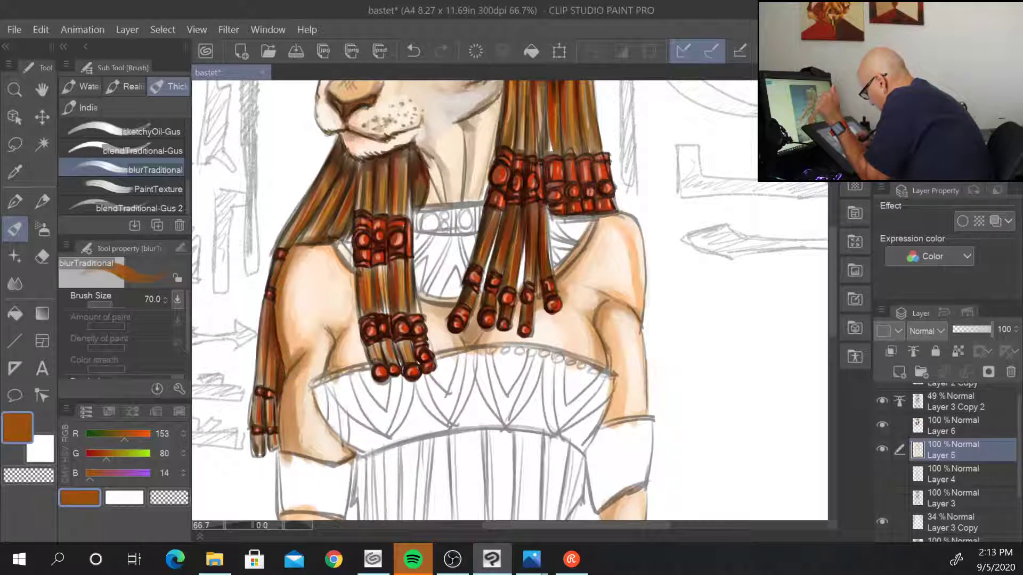
- Blend the skin between the same arm and the hanging braids, above the dress edge, with the blur brush at size 40
{"action": "key", "text": "]"}
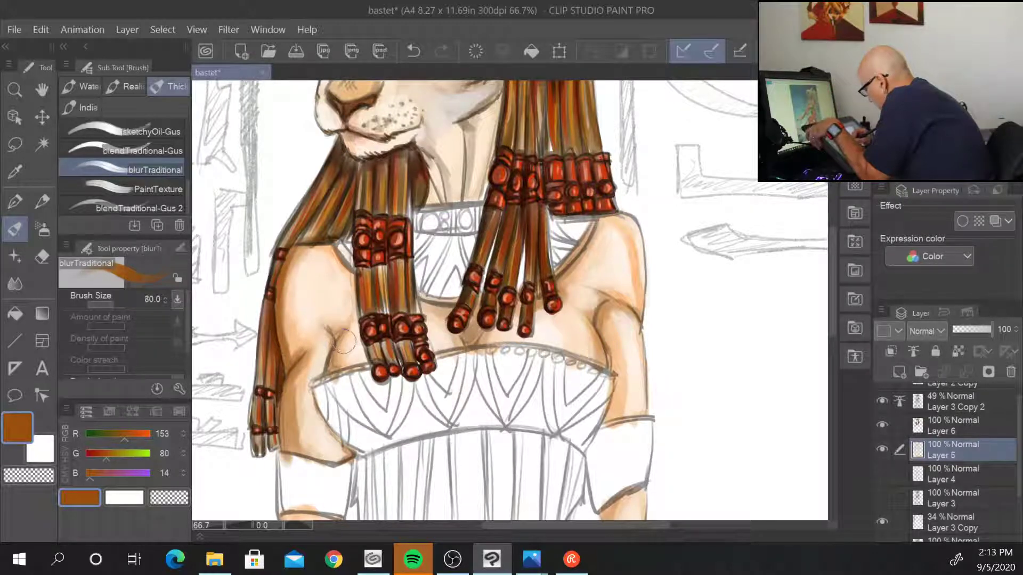
{"action": "key", "text": "bracketleft"}
{"action": "key", "text": "bracketleft"}
{"action": "key", "text": "bracketleft"}
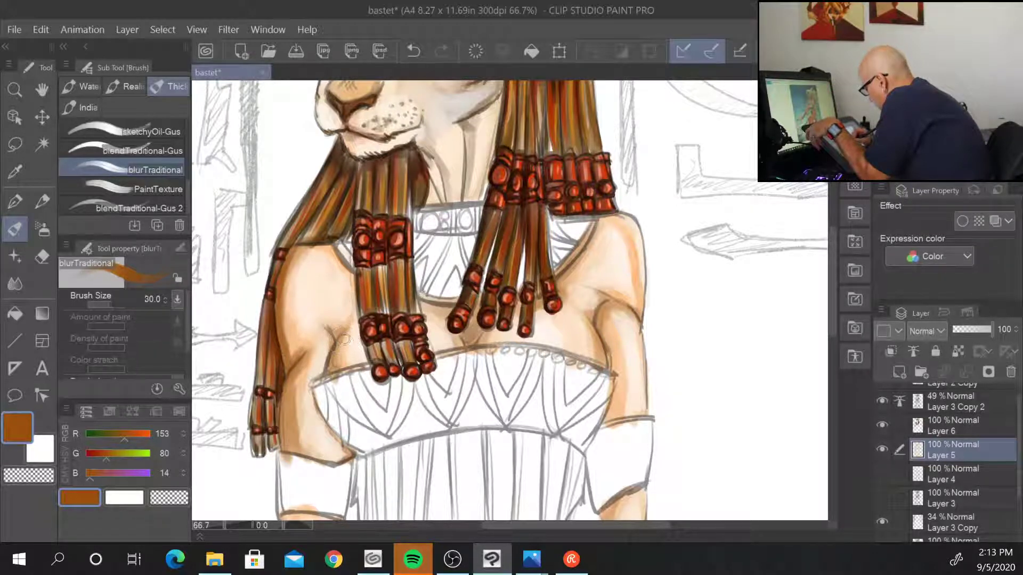
{"action": "key", "text": "bracketright"}
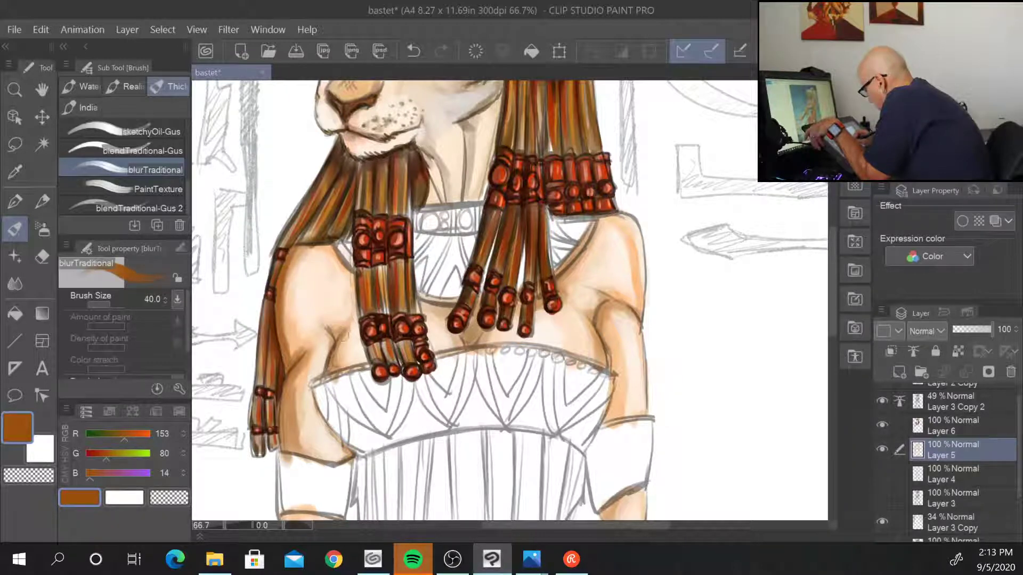
{"action": "mouse_move", "coordinate": [345, 337]}
{"action": "left_mouse_down"}
{"action": "mouse_move", "coordinate": [330, 367]}
{"action": "mouse_move", "coordinate": [339, 369]}
{"action": "left_mouse_up"}
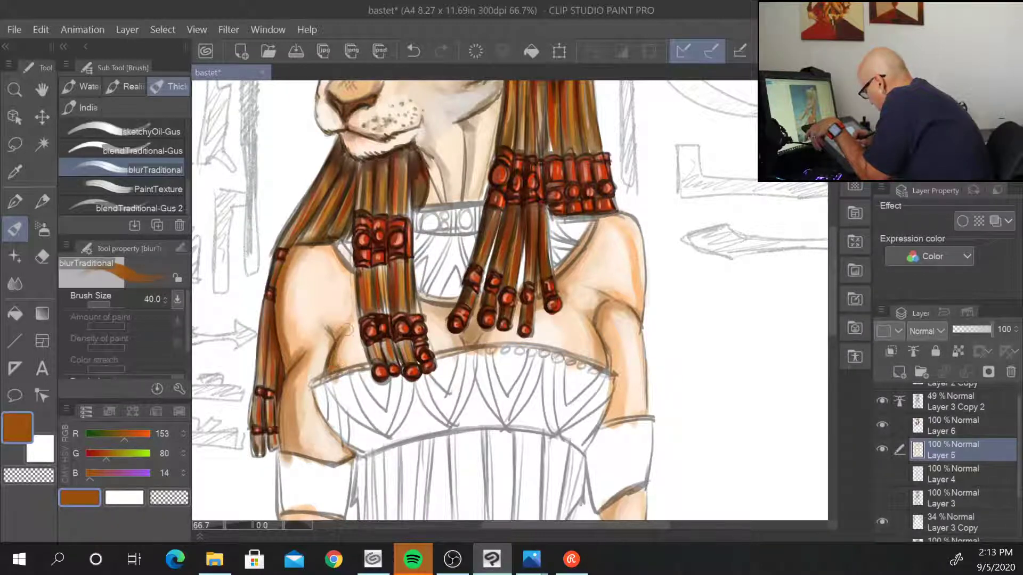
{"action": "left_click_drag", "start_coordinate": [347, 330], "coordinate": [346, 362]}
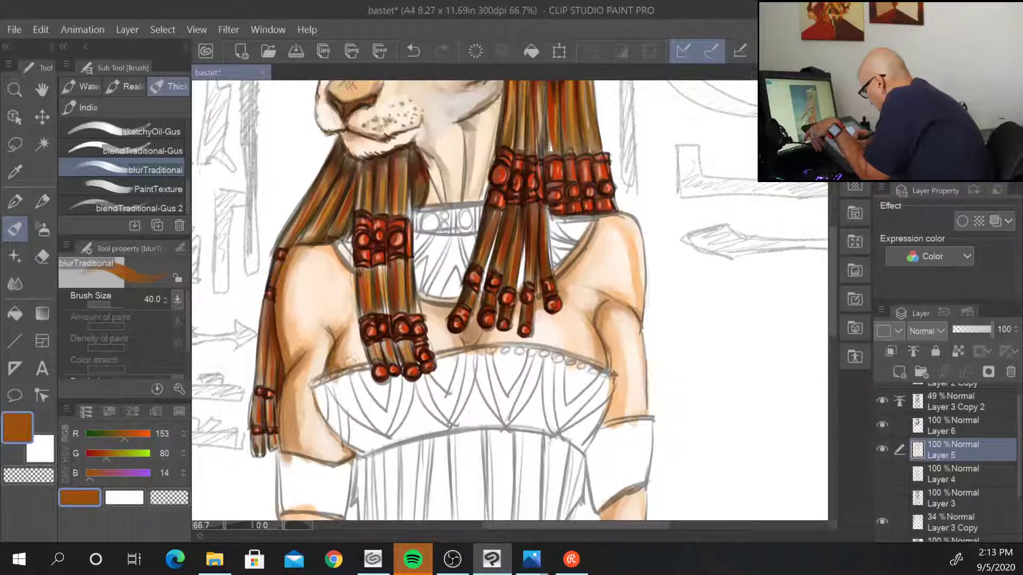
{"action": "left_click_drag", "start_coordinate": [353, 364], "coordinate": [351, 328]}
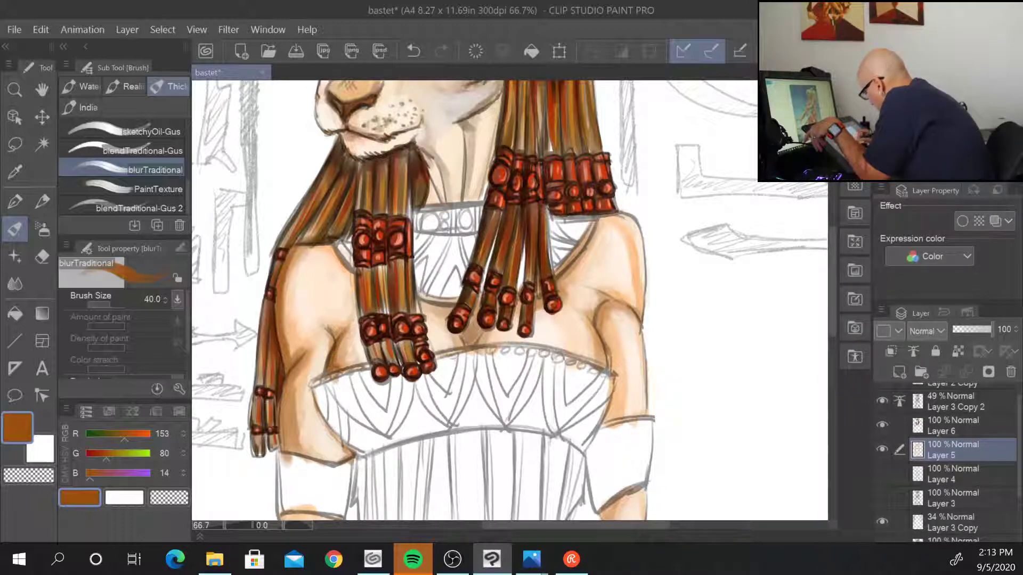
- Blend the shading at the centre of the chest below the necklace and along the opposite shoulder beside the braids
{"action": "left_click_drag", "start_coordinate": [454, 346], "coordinate": [469, 339]}
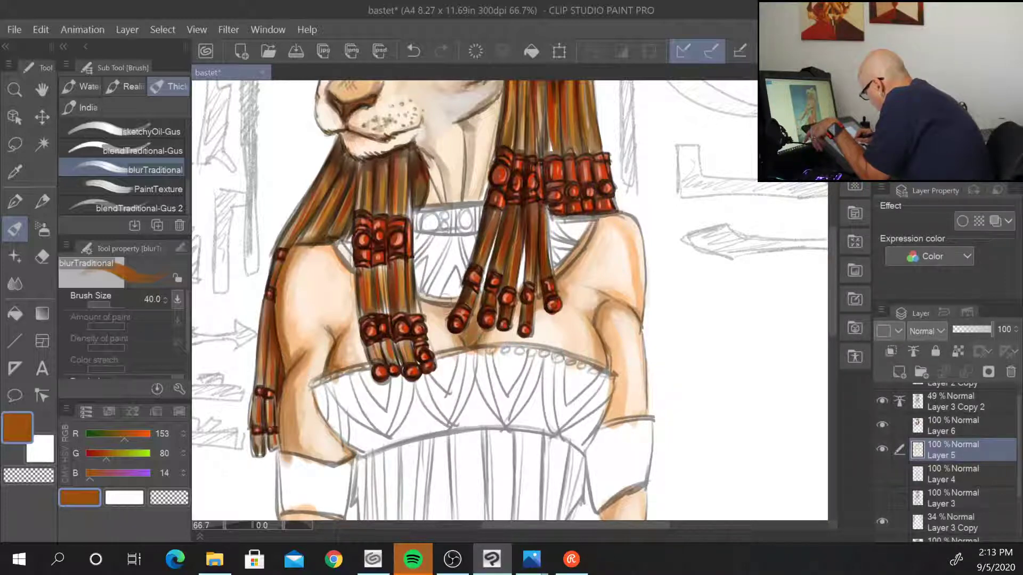
{"action": "left_click_drag", "start_coordinate": [447, 301], "coordinate": [467, 302]}
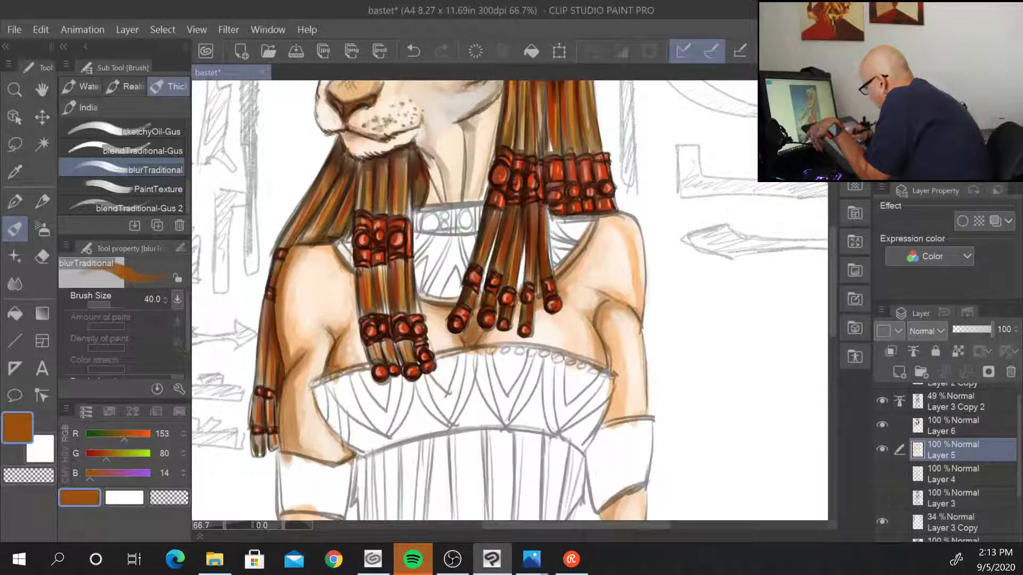
{"action": "left_click_drag", "start_coordinate": [586, 244], "coordinate": [554, 284]}
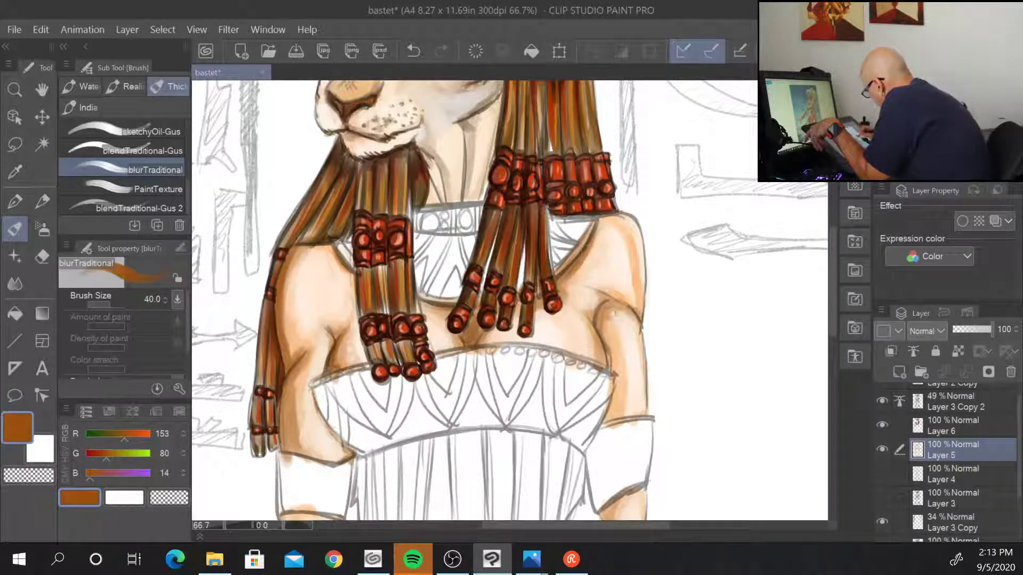
- Blend the inner shading of the arm farther from the long outer braid, from the armpit to the elbow
{"action": "mouse_move", "coordinate": [604, 322]}
{"action": "left_mouse_down"}
{"action": "mouse_move", "coordinate": [609, 307]}
{"action": "mouse_move", "coordinate": [615, 367]}
{"action": "left_mouse_up"}
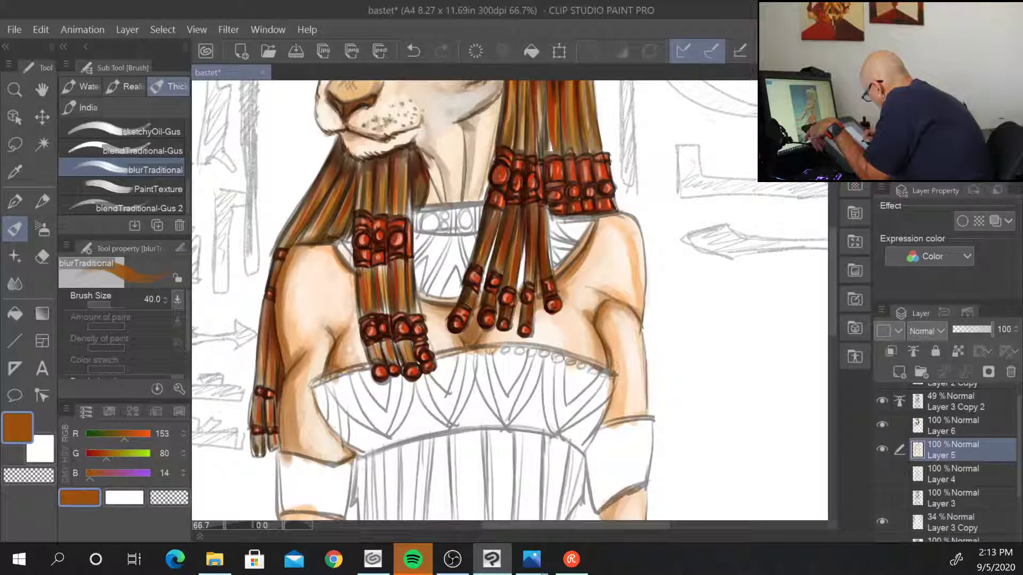
{"action": "left_click_drag", "start_coordinate": [613, 371], "coordinate": [603, 420]}
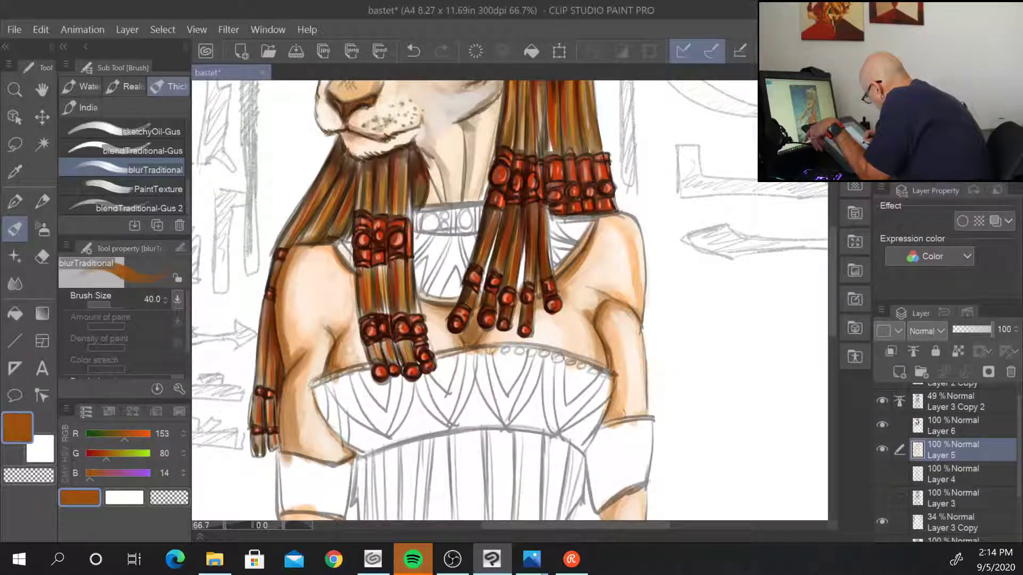
{"action": "left_click_drag", "start_coordinate": [712, 439], "coordinate": [730, 262]}
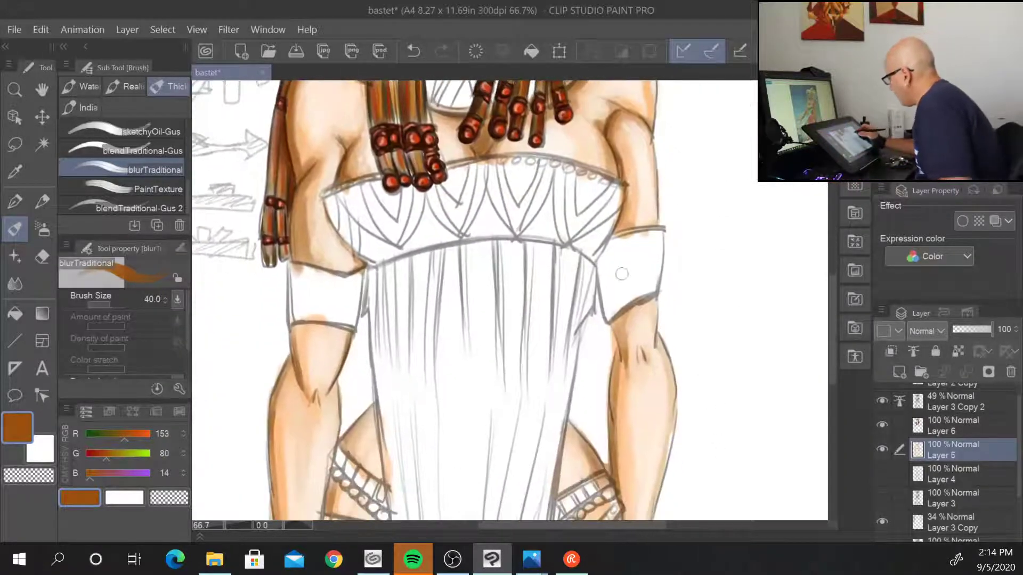
{"action": "mouse_move", "coordinate": [617, 325]}
{"action": "left_mouse_down"}
{"action": "mouse_move", "coordinate": [635, 312]}
{"action": "mouse_move", "coordinate": [626, 347]}
{"action": "mouse_move", "coordinate": [647, 367]}
{"action": "mouse_move", "coordinate": [639, 346]}
{"action": "mouse_move", "coordinate": [629, 389]}
{"action": "left_mouse_up"}
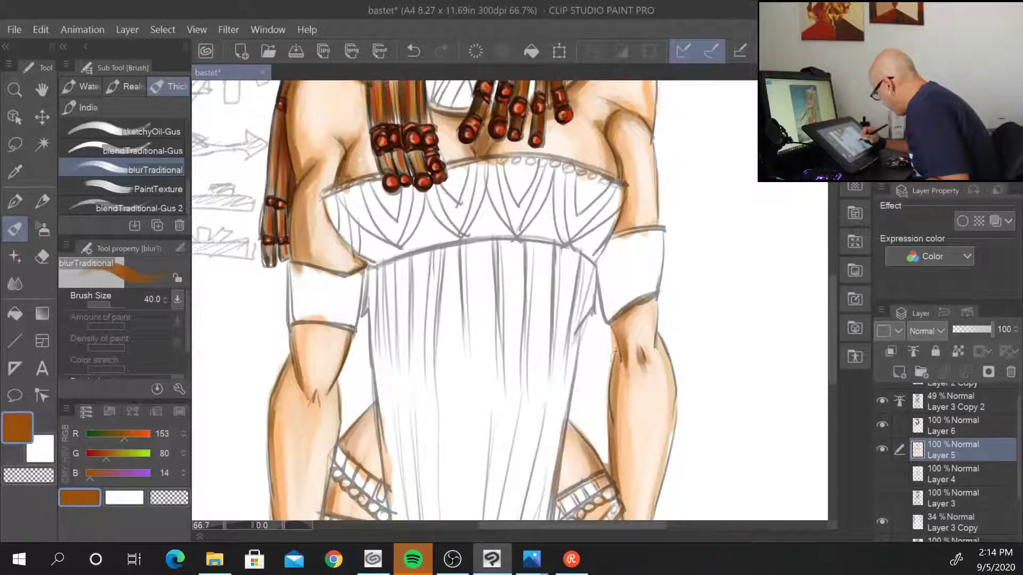
- Blend the hip and thigh shading beside that arm, from above the beaded straps down along the dress panel
{"action": "scroll", "coordinate": [710, 299], "scroll_direction": "down", "scroll_amount": 4}
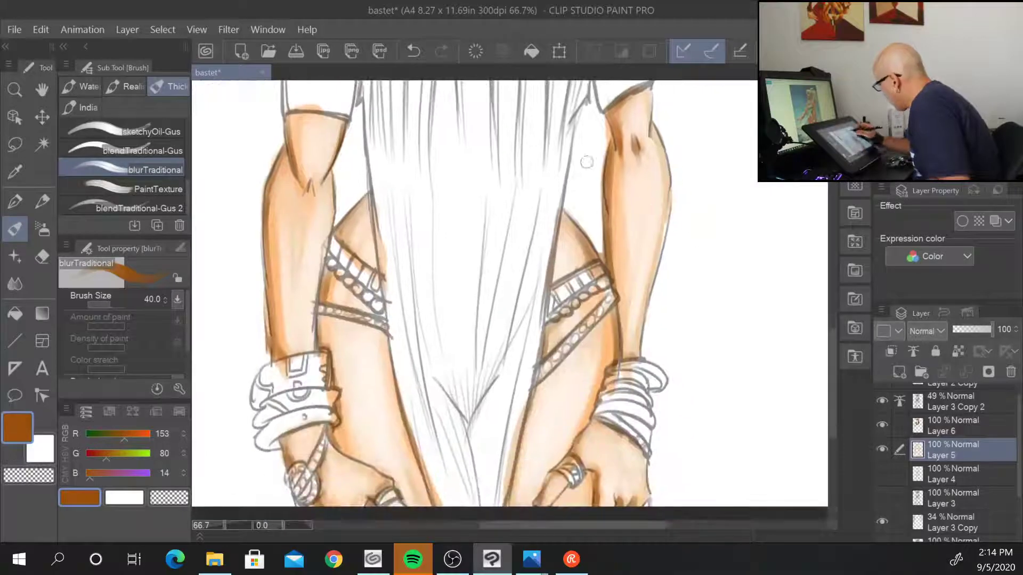
{"action": "left_click_drag", "start_coordinate": [568, 216], "coordinate": [592, 248]}
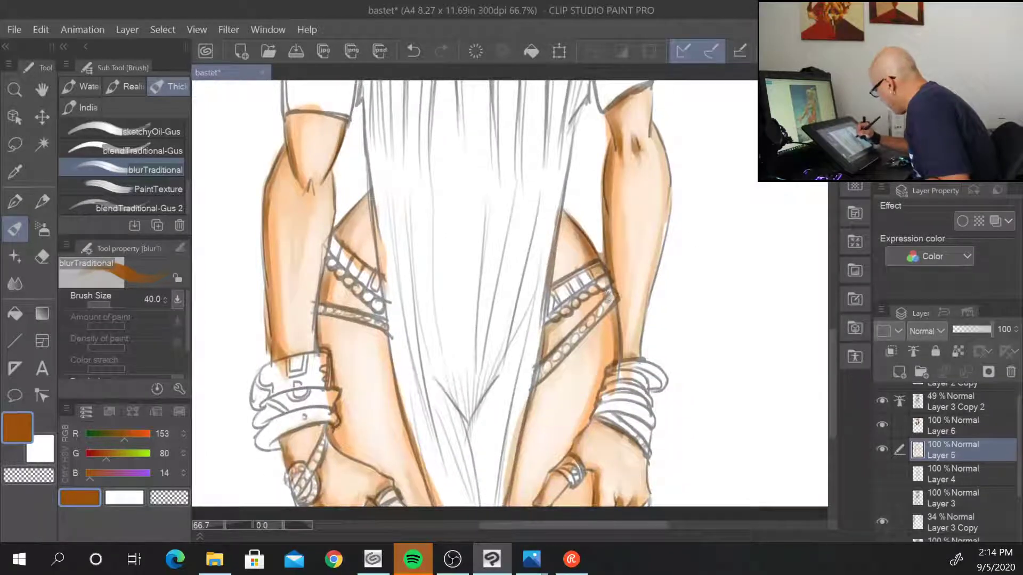
{"action": "mouse_move", "coordinate": [607, 297]}
{"action": "left_mouse_down"}
{"action": "mouse_move", "coordinate": [599, 331]}
{"action": "mouse_move", "coordinate": [518, 423]}
{"action": "left_mouse_up"}
{"action": "left_click_drag", "start_coordinate": [547, 337], "coordinate": [498, 503]}
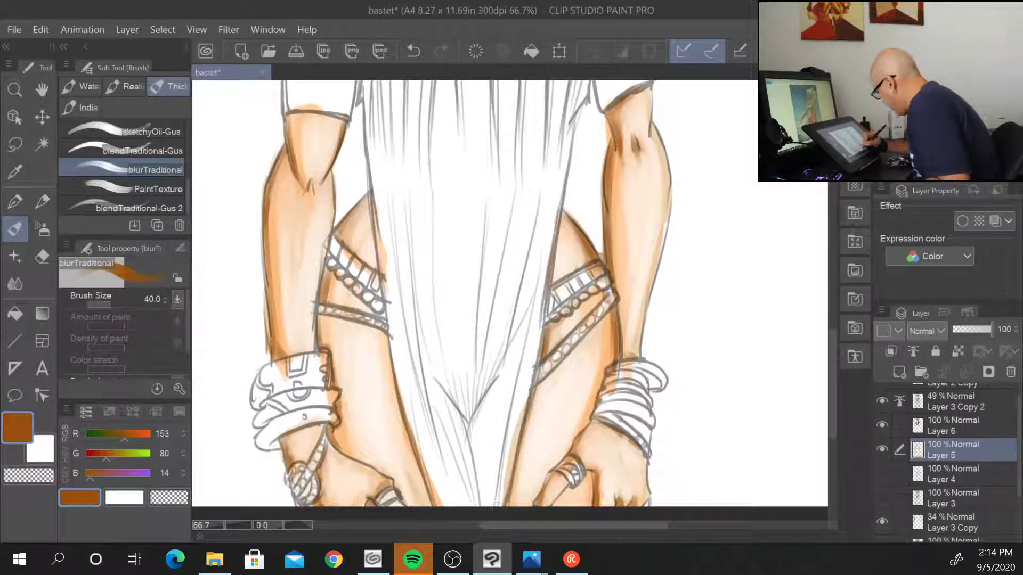
- Blend the shading of the opposite hip above and around its beaded thigh straps
{"action": "mouse_move", "coordinate": [374, 302]}
{"action": "left_mouse_down"}
{"action": "mouse_move", "coordinate": [376, 313]}
{"action": "mouse_move", "coordinate": [384, 294]}
{"action": "left_mouse_up"}
{"action": "mouse_move", "coordinate": [369, 226]}
{"action": "left_mouse_down"}
{"action": "mouse_move", "coordinate": [366, 195]}
{"action": "mouse_move", "coordinate": [379, 270]}
{"action": "mouse_move", "coordinate": [360, 198]}
{"action": "left_mouse_up"}
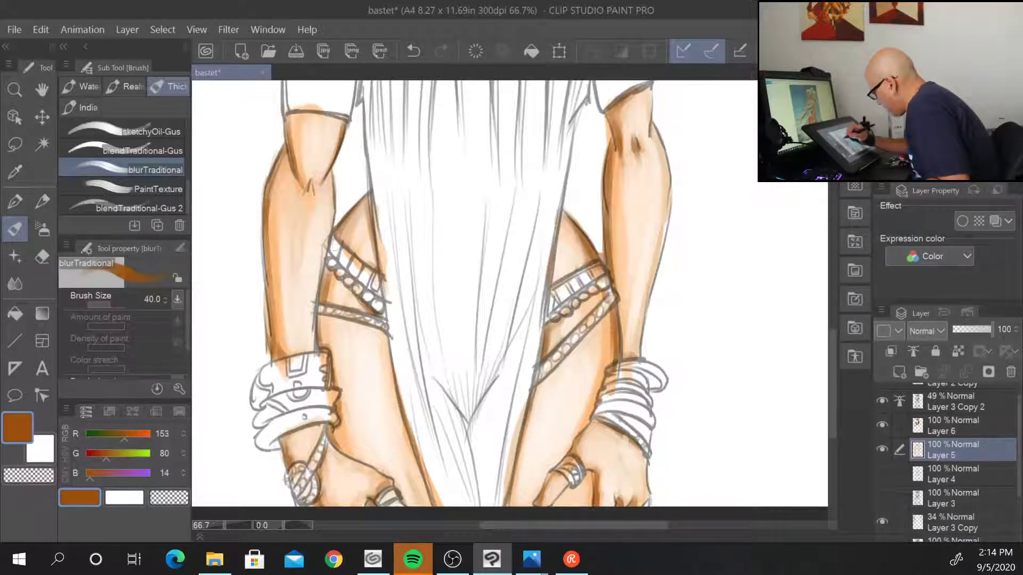
{"action": "left_click_drag", "start_coordinate": [331, 265], "coordinate": [322, 336]}
- Blend the elbow and forearm shading of the arm with the wide bracelets, from the armband to the wrist
{"action": "mouse_move", "coordinate": [298, 137]}
{"action": "left_mouse_down"}
{"action": "mouse_move", "coordinate": [291, 123]}
{"action": "mouse_move", "coordinate": [340, 116]}
{"action": "left_mouse_up"}
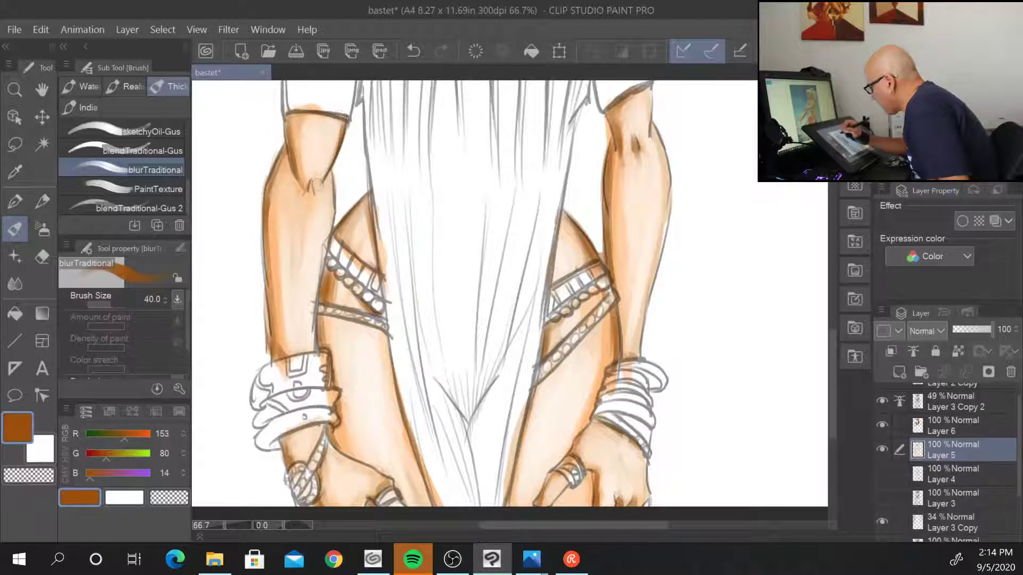
{"action": "left_click_drag", "start_coordinate": [314, 182], "coordinate": [309, 218]}
{"action": "left_click_drag", "start_coordinate": [273, 183], "coordinate": [275, 366]}
- Blend the shading on both hands, covering the wrists below the bracelets, the ringed fingers and the knuckles
{"action": "scroll", "coordinate": [348, 367], "scroll_direction": "down", "scroll_amount": 3}
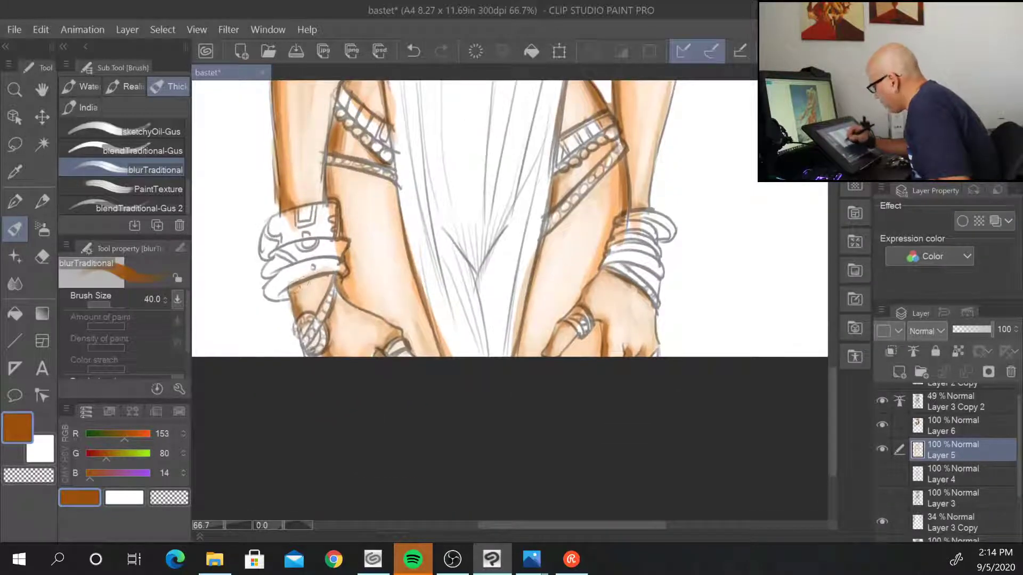
{"action": "mouse_move", "coordinate": [306, 285]}
{"action": "left_mouse_down"}
{"action": "mouse_move", "coordinate": [312, 301]}
{"action": "mouse_move", "coordinate": [317, 290]}
{"action": "mouse_move", "coordinate": [309, 303]}
{"action": "mouse_move", "coordinate": [331, 314]}
{"action": "left_mouse_up"}
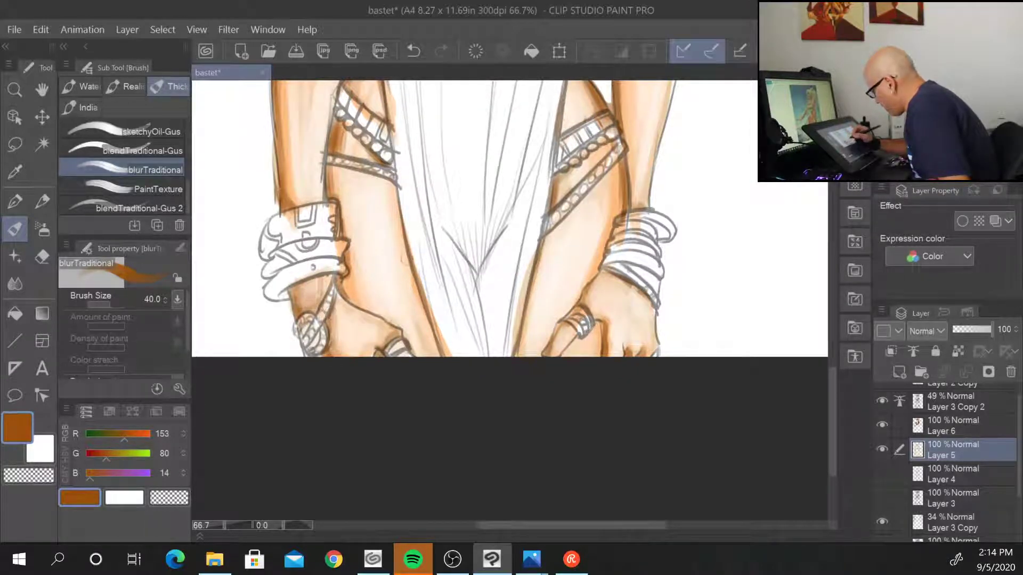
{"action": "left_click_drag", "start_coordinate": [401, 352], "coordinate": [409, 355]}
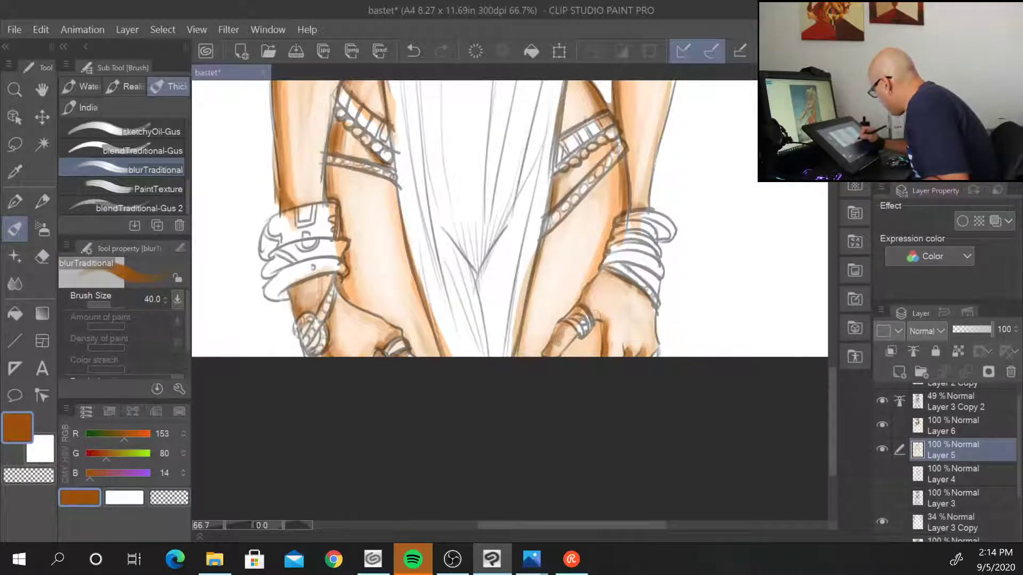
{"action": "mouse_move", "coordinate": [597, 315]}
{"action": "left_mouse_down"}
{"action": "mouse_move", "coordinate": [612, 320]}
{"action": "mouse_move", "coordinate": [610, 354]}
{"action": "mouse_move", "coordinate": [652, 346]}
{"action": "left_mouse_up"}
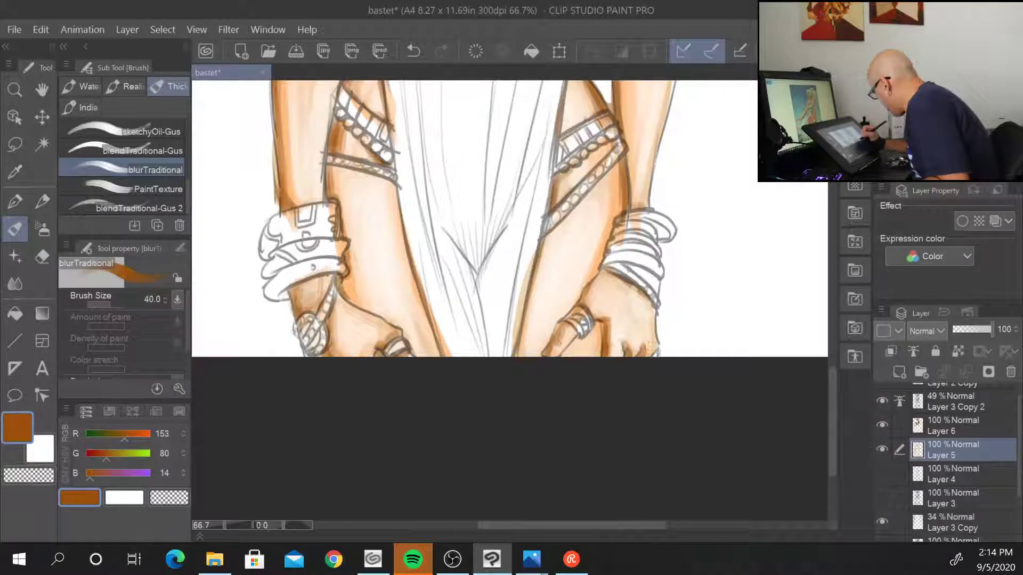
{"action": "mouse_move", "coordinate": [604, 275]}
{"action": "left_mouse_down"}
{"action": "mouse_move", "coordinate": [594, 293]}
{"action": "mouse_move", "coordinate": [613, 306]}
{"action": "left_mouse_up"}
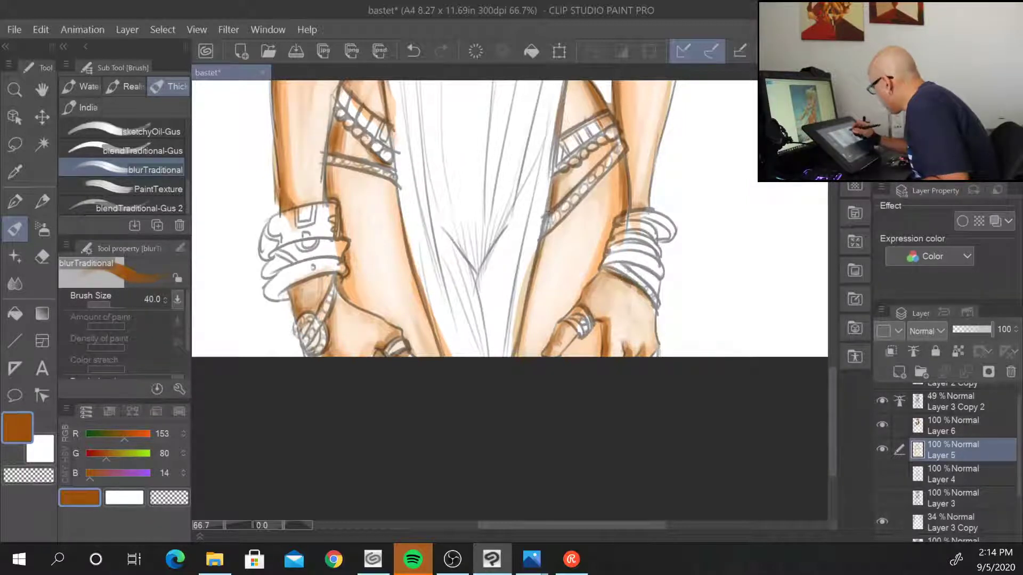
- Smooth the shading along both thighs beside the dress panel and on the ringed thumb, and check the whole figure
{"action": "left_click_drag", "start_coordinate": [550, 219], "coordinate": [532, 319]}
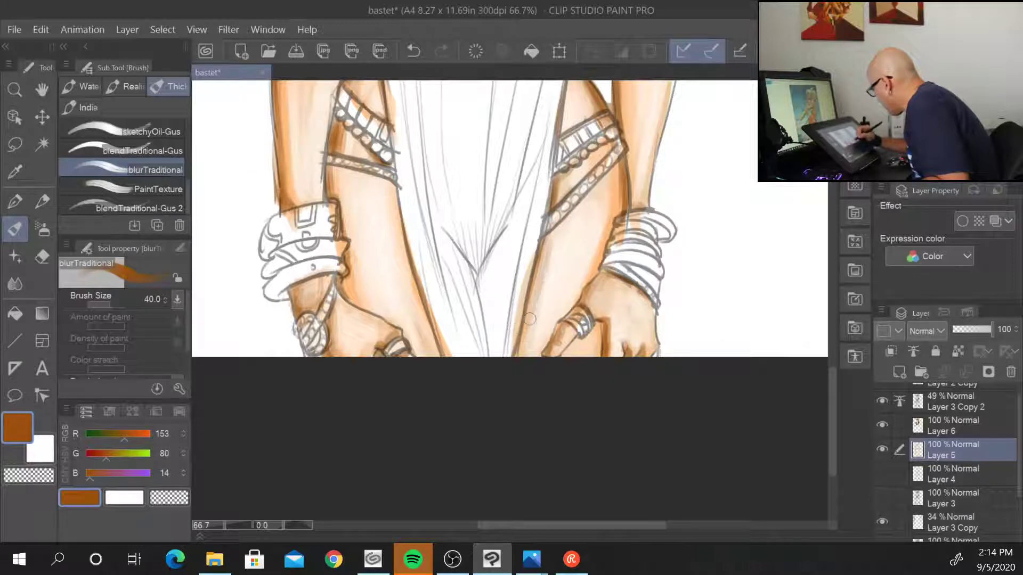
{"action": "mouse_move", "coordinate": [421, 277]}
{"action": "left_mouse_down"}
{"action": "mouse_move", "coordinate": [441, 365]}
{"action": "mouse_move", "coordinate": [439, 323]}
{"action": "left_mouse_up"}
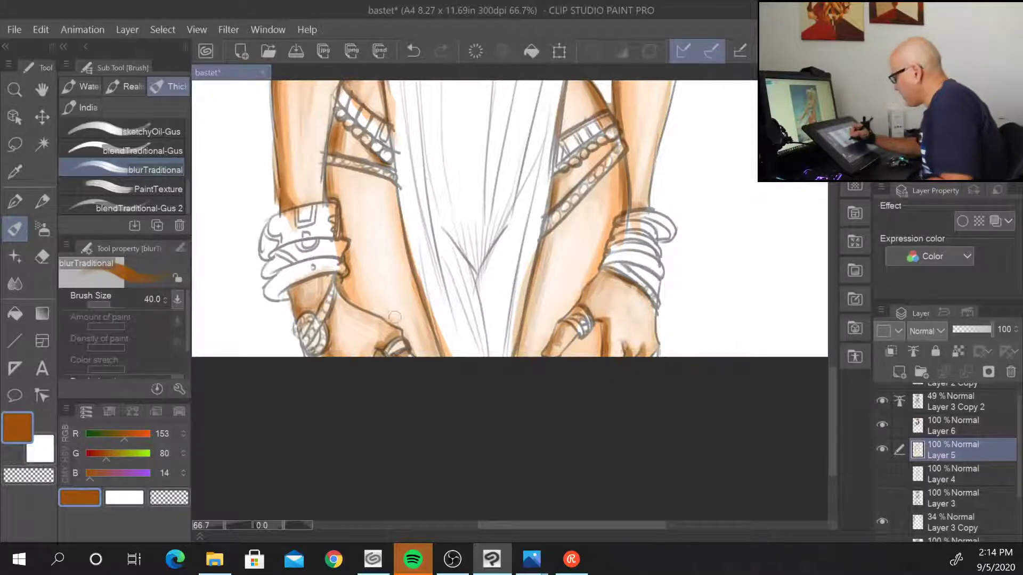
{"action": "mouse_move", "coordinate": [362, 248]}
{"action": "left_mouse_down"}
{"action": "mouse_move", "coordinate": [351, 296]}
{"action": "mouse_move", "coordinate": [381, 312]}
{"action": "left_mouse_up"}
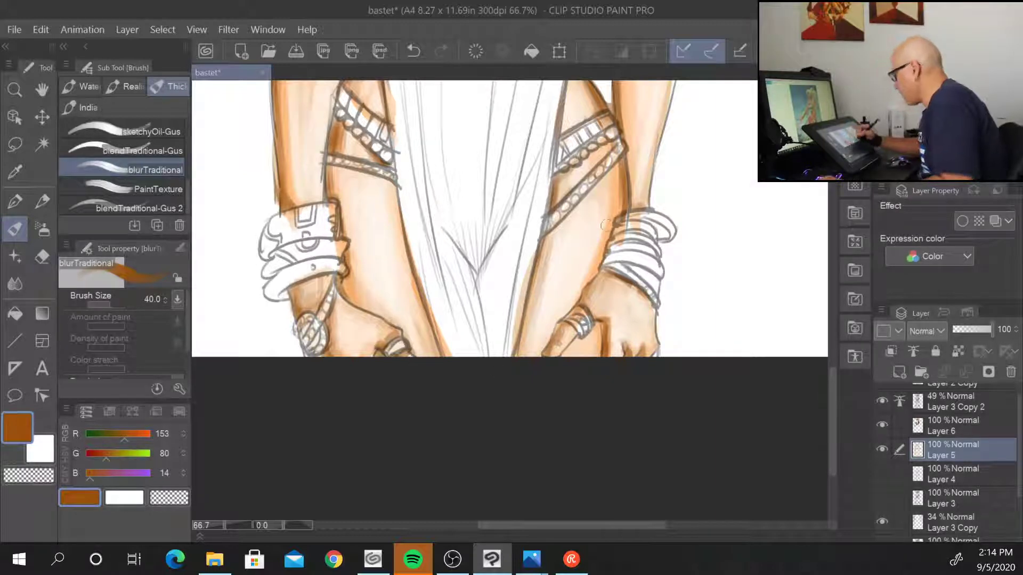
{"action": "left_click_drag", "start_coordinate": [590, 275], "coordinate": [570, 301]}
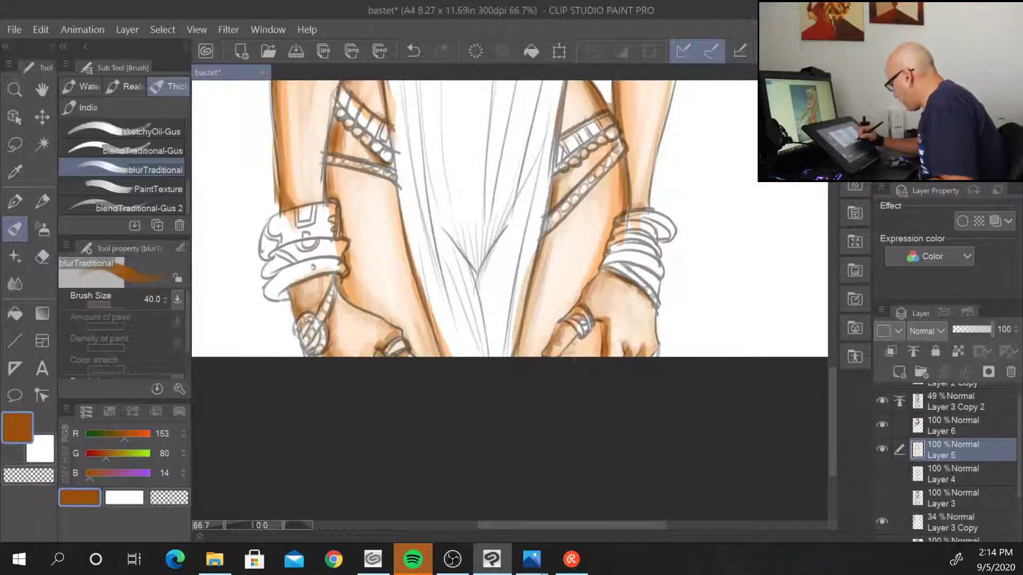
{"action": "left_click_drag", "start_coordinate": [574, 359], "coordinate": [585, 342]}
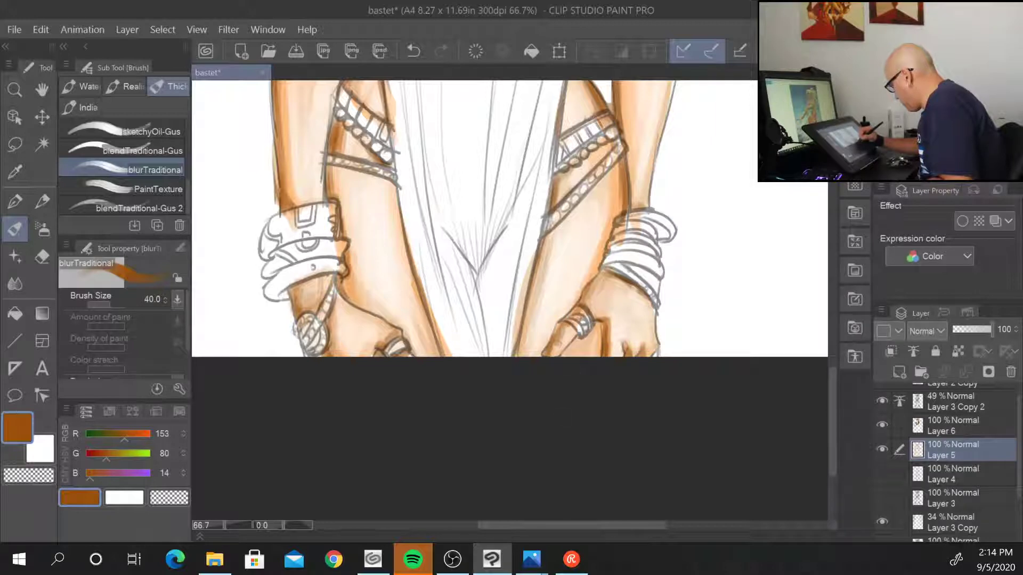
{"action": "key", "text": "ctrl+minus"}
{"action": "key", "text": "ctrl+minus"}
{"action": "key", "text": "ctrl+minus"}
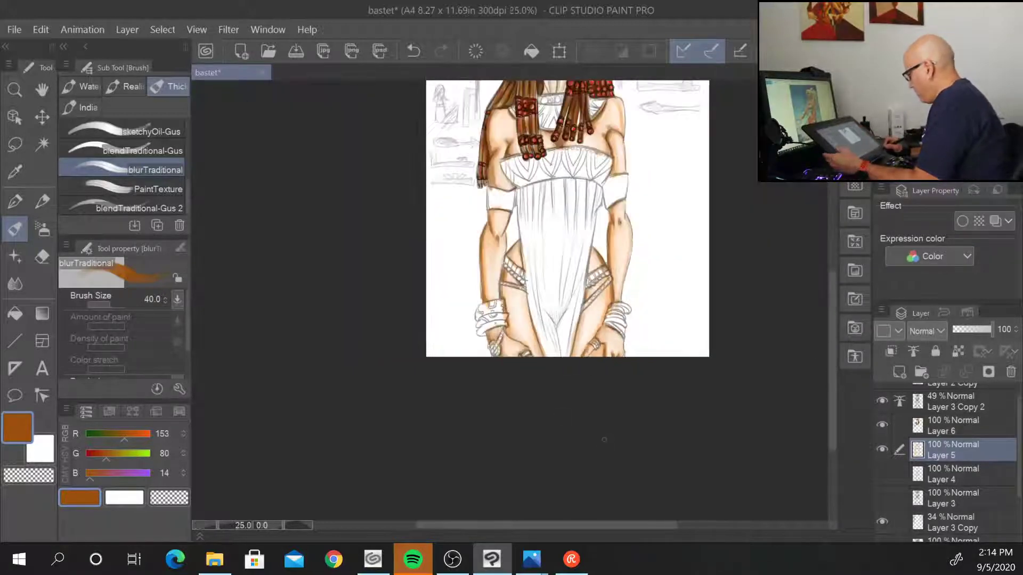
{"action": "left_click_drag", "start_coordinate": [680, 188], "coordinate": [590, 309]}
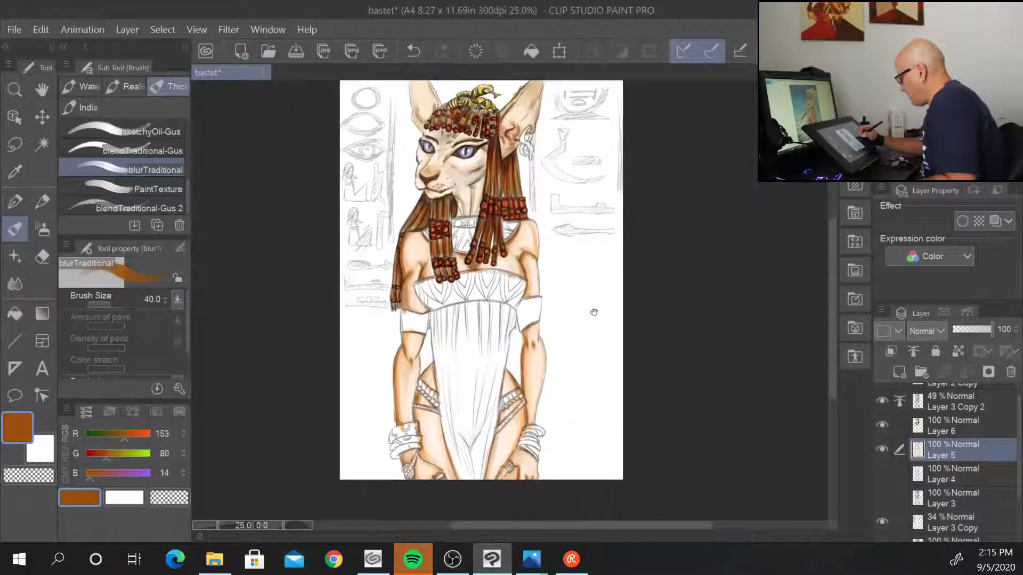
- Sample white and brighten the upper arm and forearm on the thin-bangle side with the blurTraditional brush, ending at size 60
{"action": "key", "text": "ctrl+plus"}
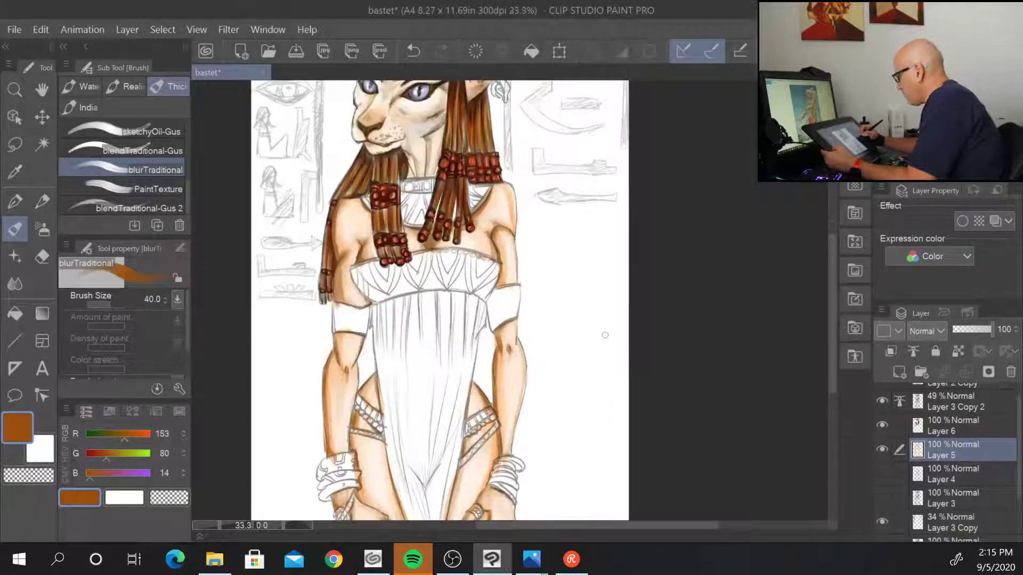
{"action": "key", "text": "ctrl+plus"}
{"action": "left_click", "coordinate": [448, 133], "text": "alt"}
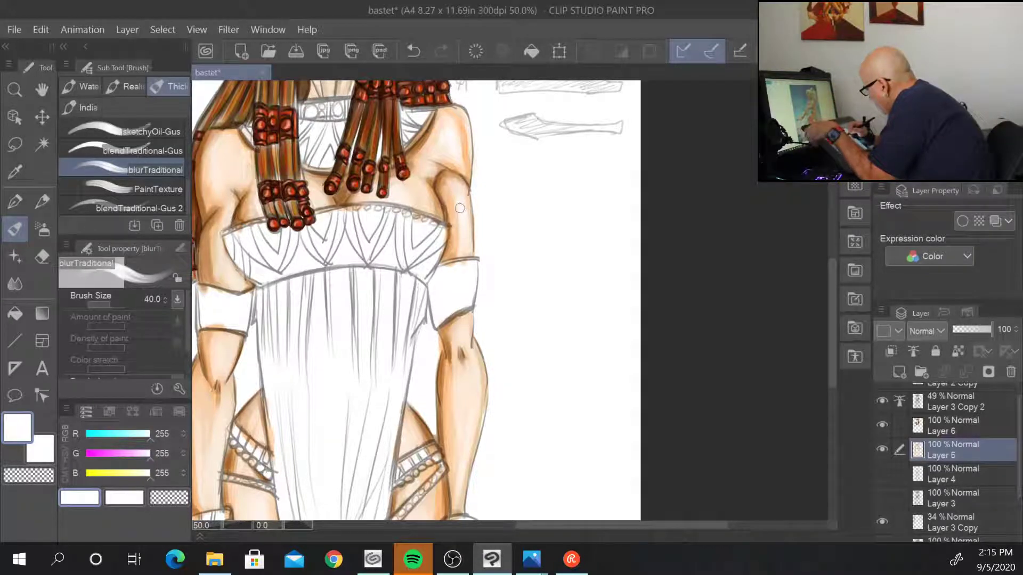
{"action": "key", "text": "bracketleft"}
{"action": "key", "text": "bracketleft"}
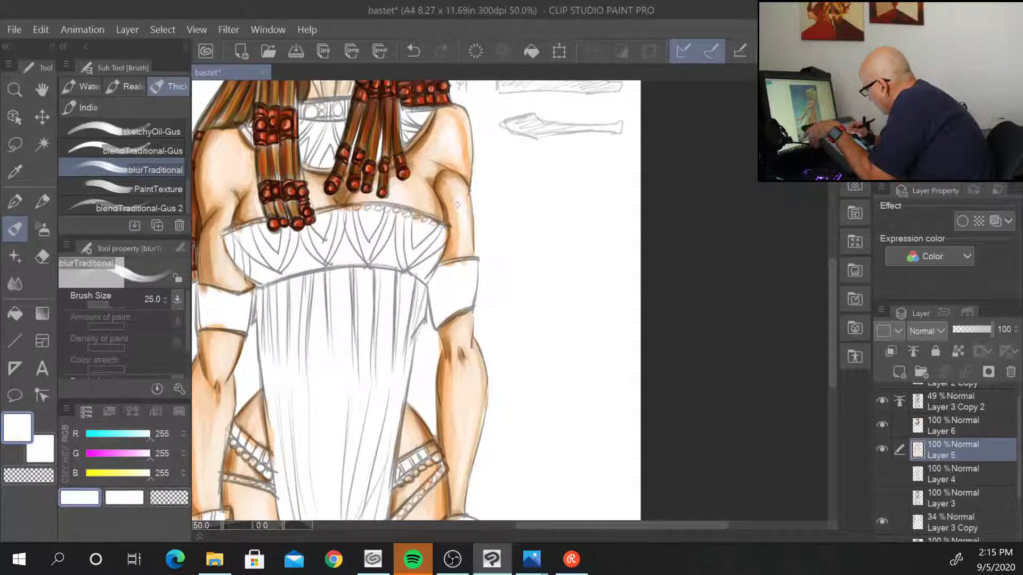
{"action": "key", "text": "bracketright"}
{"action": "key", "text": "bracketright"}
{"action": "key", "text": "bracketright"}
{"action": "key", "text": "bracketright"}
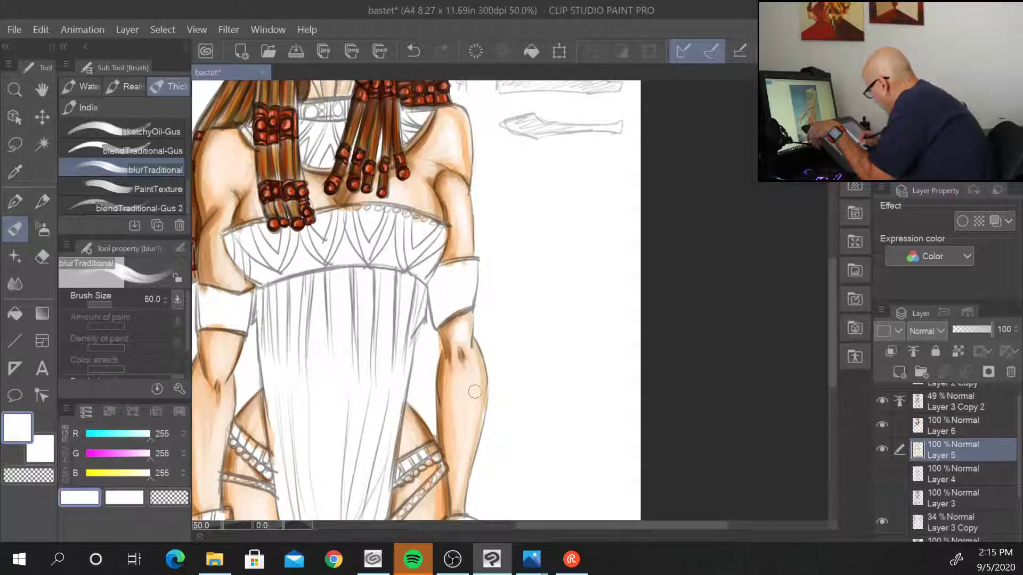
- Set the brush size to 25 and add white highlights to the thigh, the hand below the thin bangles and both forearms
{"action": "mouse_move", "coordinate": [540, 358]}
{"action": "left_mouse_down"}
{"action": "mouse_move", "coordinate": [646, 259]}
{"action": "mouse_move", "coordinate": [649, 218]}
{"action": "left_mouse_up"}
{"action": "key", "text": "["}
{"action": "key", "text": "["}
{"action": "key", "text": "["}
{"action": "key", "text": "bracketleft"}
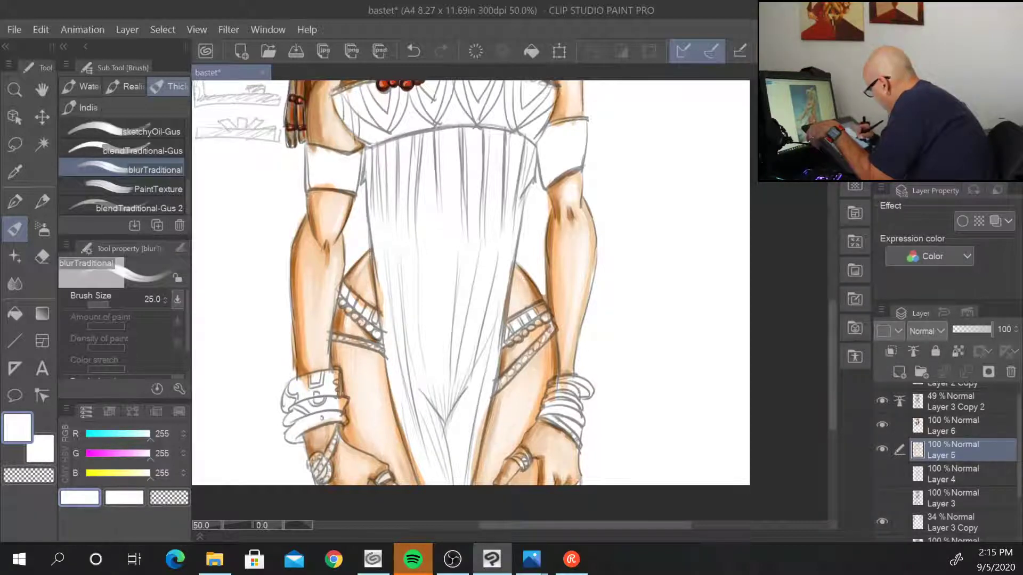
{"action": "left_click_drag", "start_coordinate": [551, 352], "coordinate": [548, 371]}
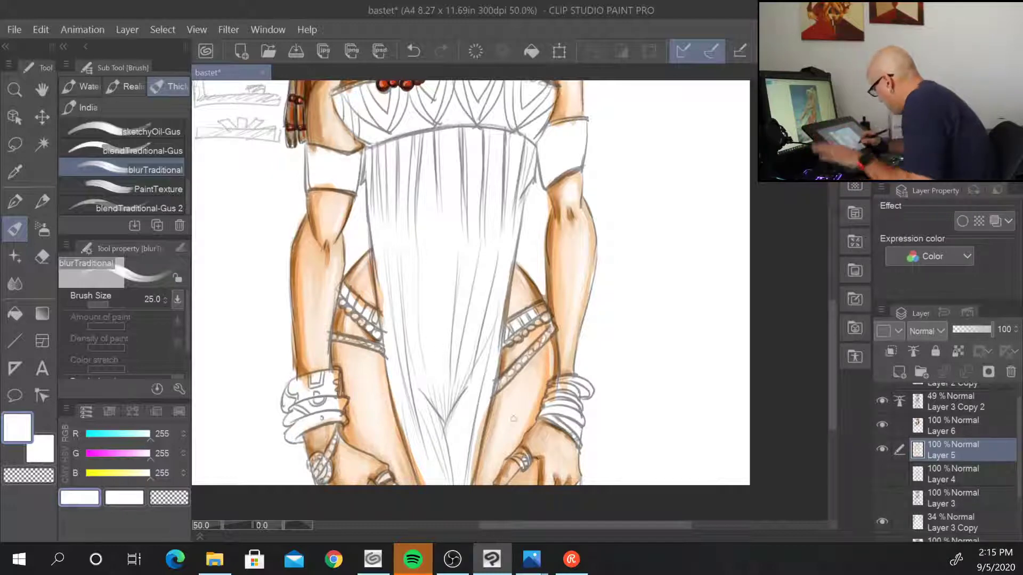
{"action": "left_click_drag", "start_coordinate": [540, 452], "coordinate": [571, 327]}
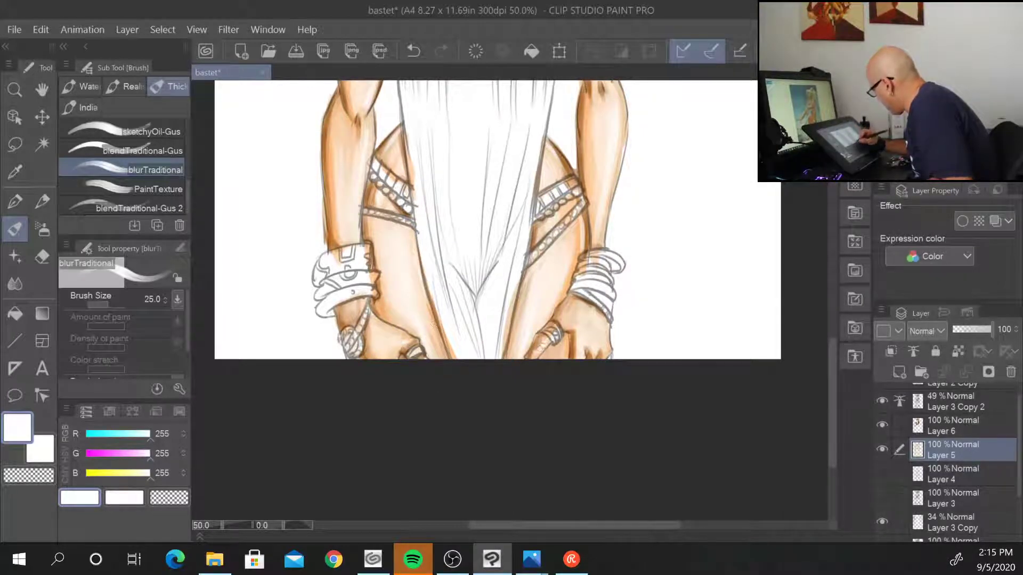
{"action": "left_click_drag", "start_coordinate": [579, 334], "coordinate": [578, 356]}
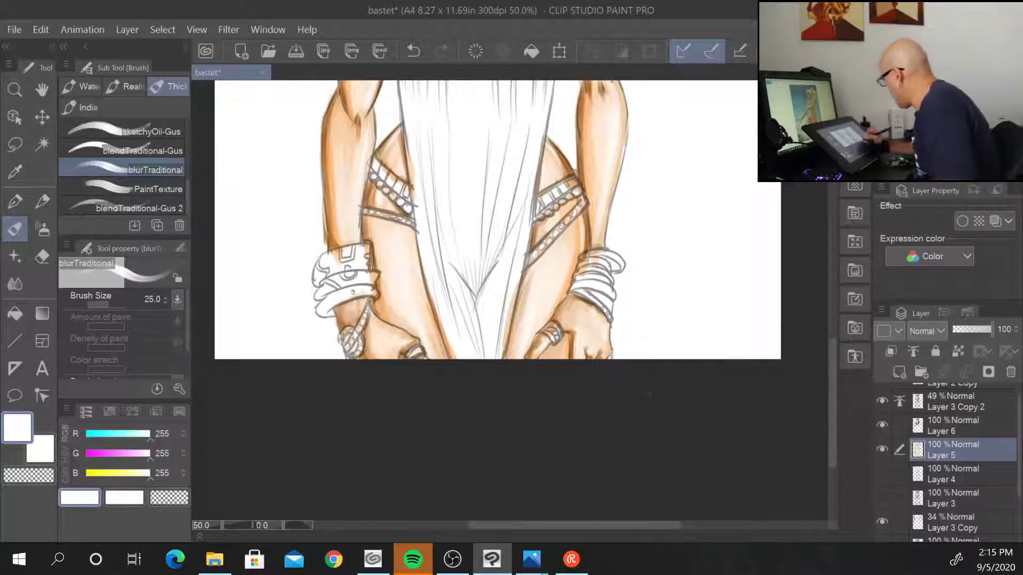
{"action": "left_click_drag", "start_coordinate": [333, 157], "coordinate": [337, 201]}
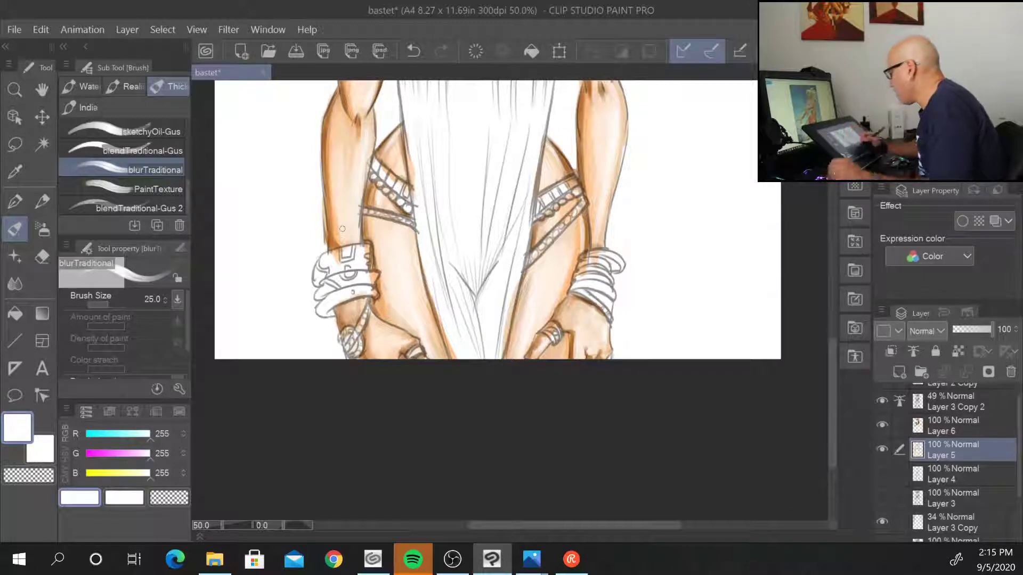
- Hide the Layer 3 Copy 2 line art to examine the skin painting by itself, and show it again
{"action": "key", "text": "ctrl+minus"}
{"action": "left_click_drag", "start_coordinate": [619, 130], "coordinate": [512, 370]}
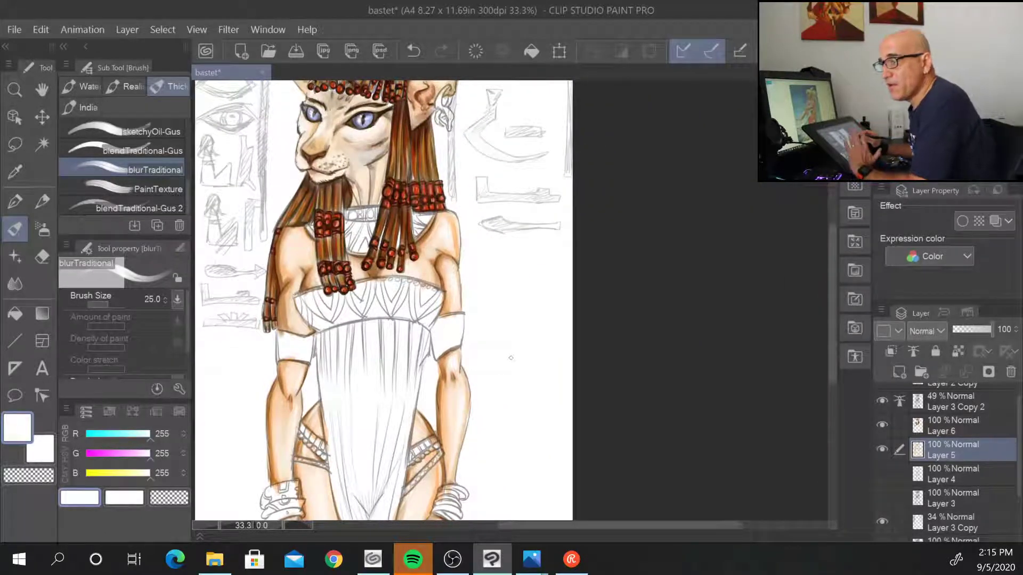
{"action": "left_click_drag", "start_coordinate": [501, 276], "coordinate": [548, 360]}
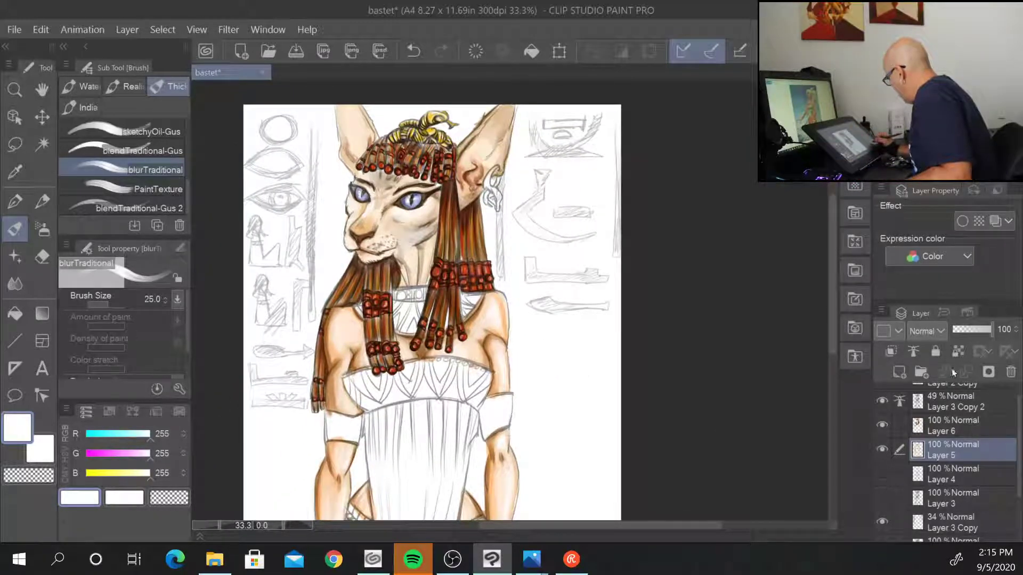
{"action": "left_click", "coordinate": [882, 400]}
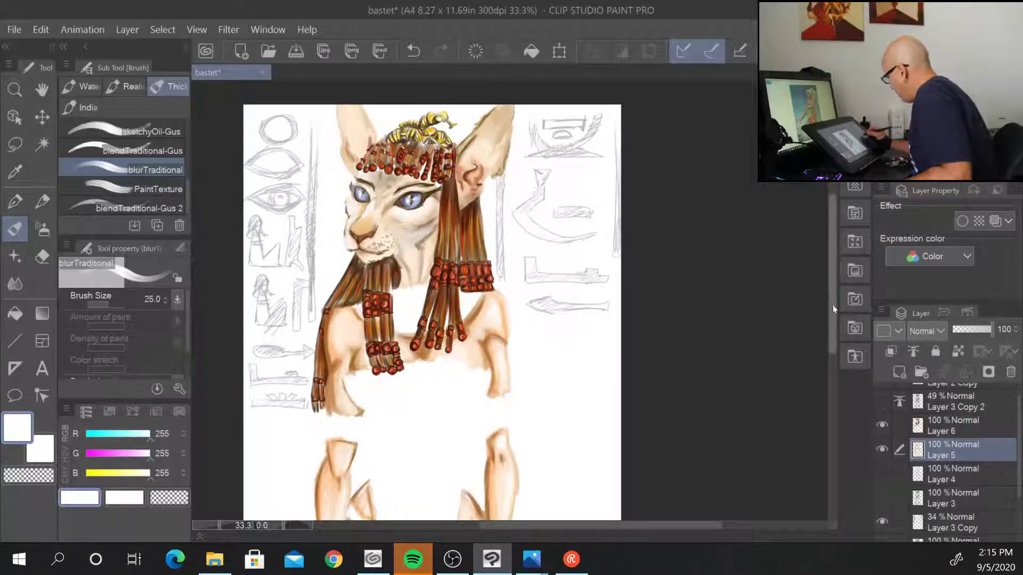
{"action": "mouse_move", "coordinate": [841, 315]}
{"action": "left_mouse_down"}
{"action": "mouse_move", "coordinate": [841, 382]}
{"action": "mouse_move", "coordinate": [835, 315]}
{"action": "mouse_move", "coordinate": [839, 331]}
{"action": "left_mouse_up"}
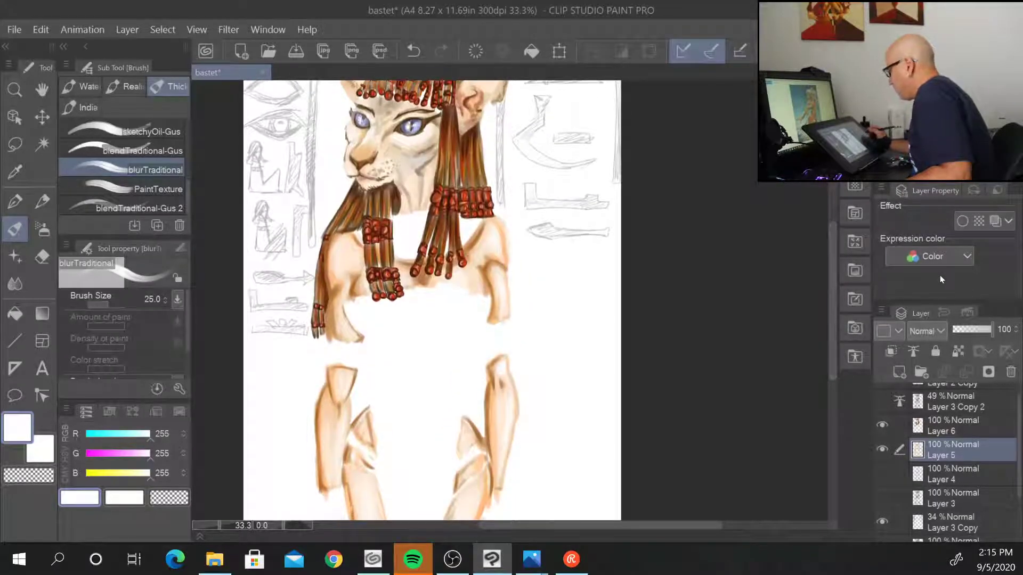
{"action": "left_click", "coordinate": [882, 403]}
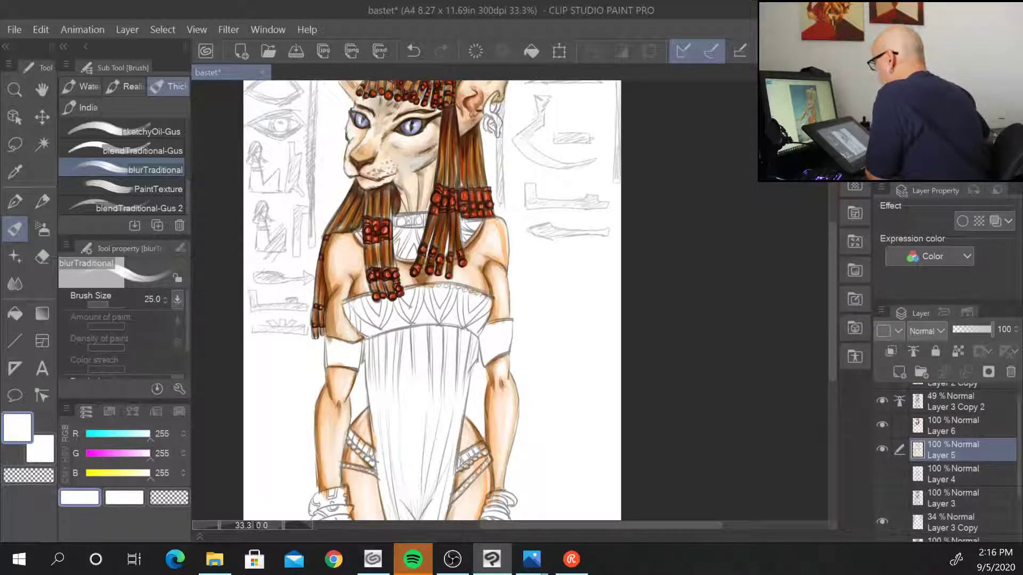
- Sample a dark brown (113, 54, 0) and deepen the inner edge of the thin-bangle arm from the armpit to the elbow
{"action": "scroll", "coordinate": [534, 394], "scroll_direction": "up", "scroll_amount": 2}
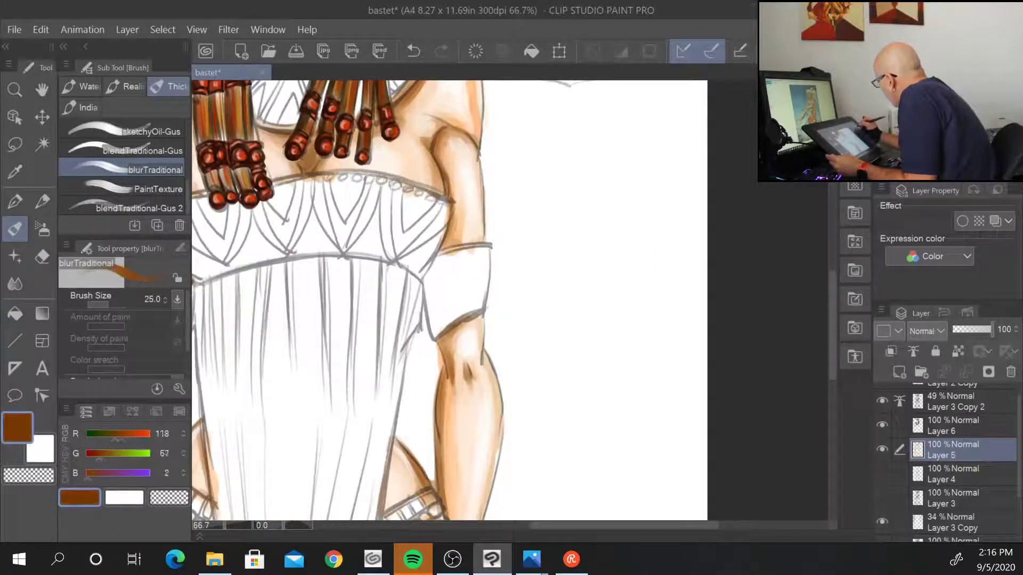
{"action": "left_click_drag", "start_coordinate": [442, 129], "coordinate": [433, 163]}
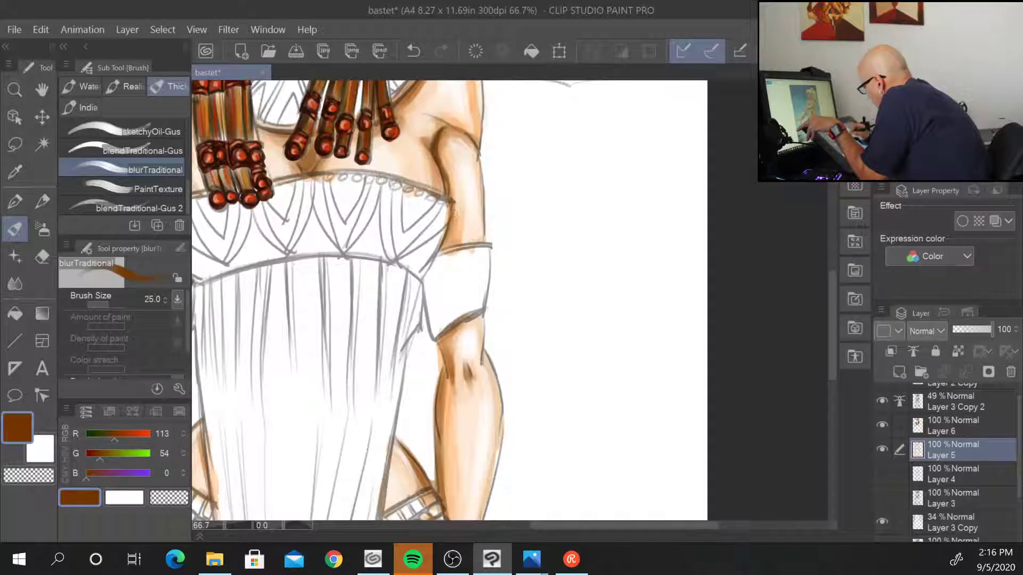
{"action": "left_click_drag", "start_coordinate": [450, 207], "coordinate": [439, 254]}
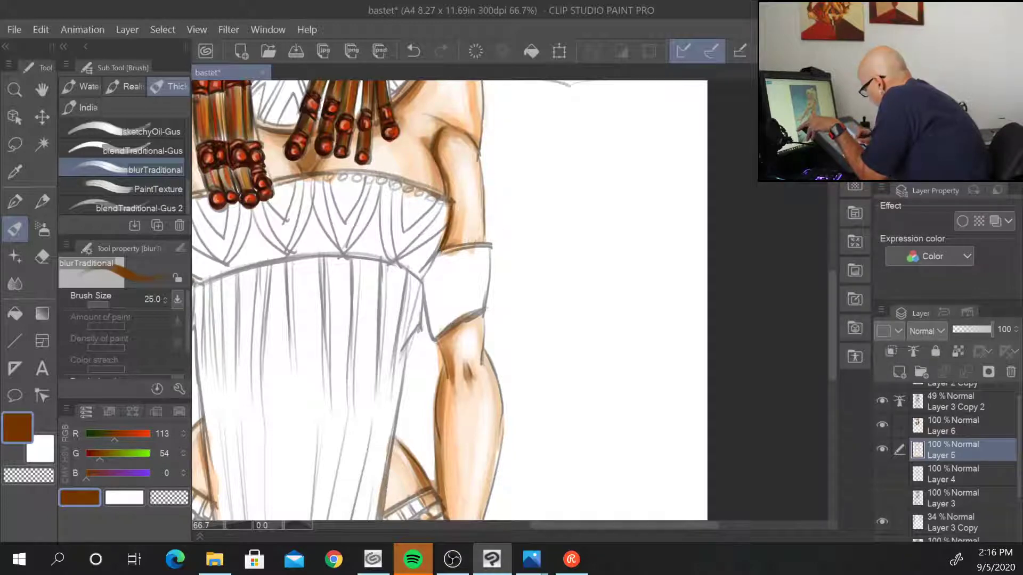
{"action": "mouse_move", "coordinate": [434, 339]}
{"action": "left_mouse_down"}
{"action": "mouse_move", "coordinate": [457, 326]}
{"action": "mouse_move", "coordinate": [450, 380]}
{"action": "left_mouse_up"}
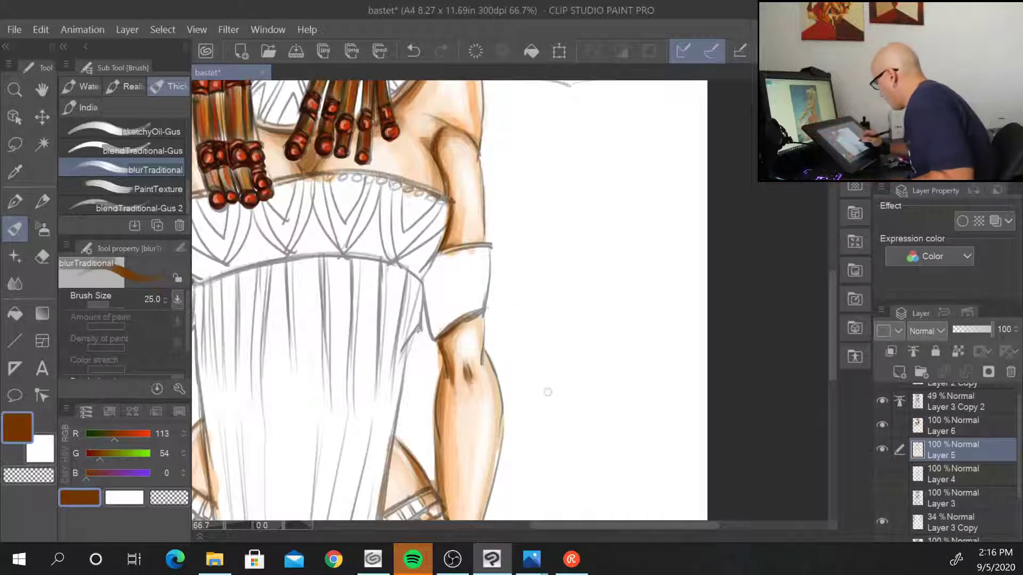
- Darken the inner forearm edge above the thin bangles and the contours of the adjacent hip and strapped thigh
{"action": "left_click_drag", "start_coordinate": [548, 393], "coordinate": [647, 235]}
{"action": "left_click_drag", "start_coordinate": [529, 198], "coordinate": [522, 315]}
{"action": "left_click_drag", "start_coordinate": [487, 268], "coordinate": [521, 313]}
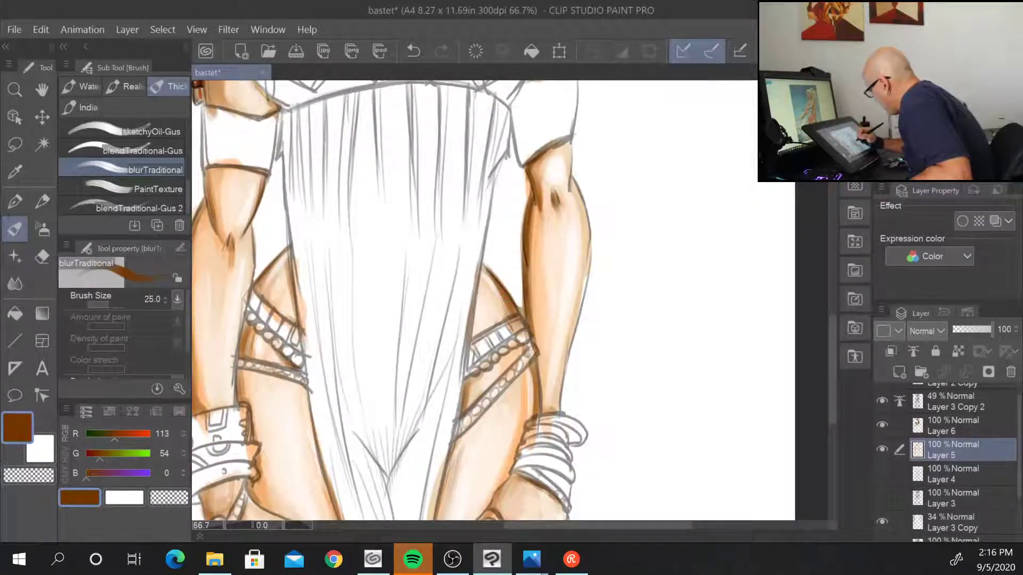
{"action": "left_click_drag", "start_coordinate": [539, 355], "coordinate": [533, 404]}
{"action": "left_click_drag", "start_coordinate": [470, 376], "coordinate": [462, 400]}
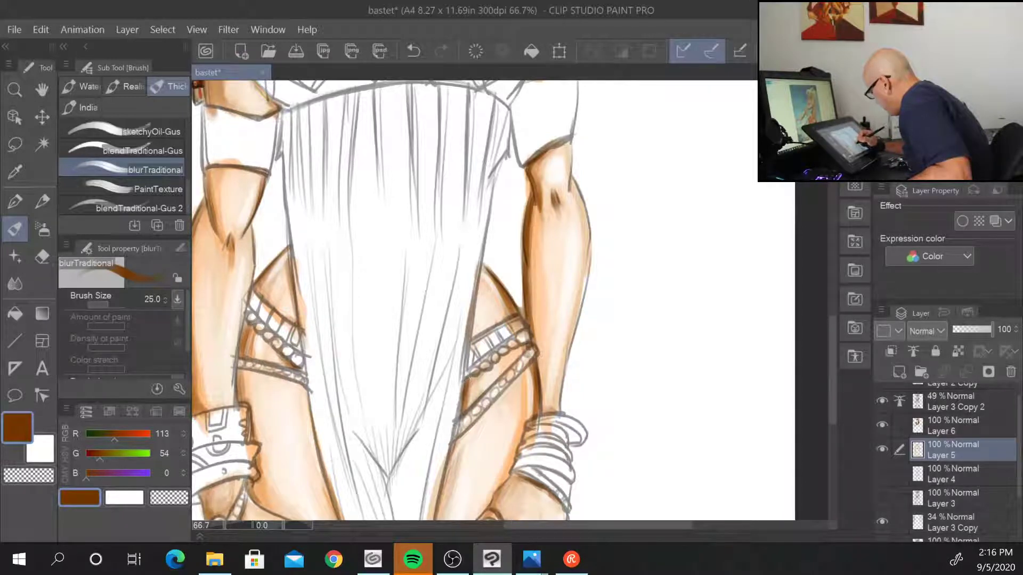
{"action": "mouse_move", "coordinate": [475, 462]}
{"action": "left_mouse_down"}
{"action": "mouse_move", "coordinate": [530, 302]}
{"action": "mouse_move", "coordinate": [496, 326]}
{"action": "mouse_move", "coordinate": [485, 389]}
{"action": "left_mouse_up"}
- Darken the thigh contour on the wide-bracelet side, the shadows around its straps and the edges of the hand
{"action": "left_click_drag", "start_coordinate": [363, 227], "coordinate": [393, 354]}
{"action": "left_click_drag", "start_coordinate": [377, 310], "coordinate": [410, 397]}
{"action": "mouse_move", "coordinate": [356, 212]}
{"action": "left_mouse_down"}
{"action": "mouse_move", "coordinate": [335, 199]}
{"action": "mouse_move", "coordinate": [353, 209]}
{"action": "left_mouse_up"}
{"action": "left_click_drag", "start_coordinate": [339, 96], "coordinate": [356, 170]}
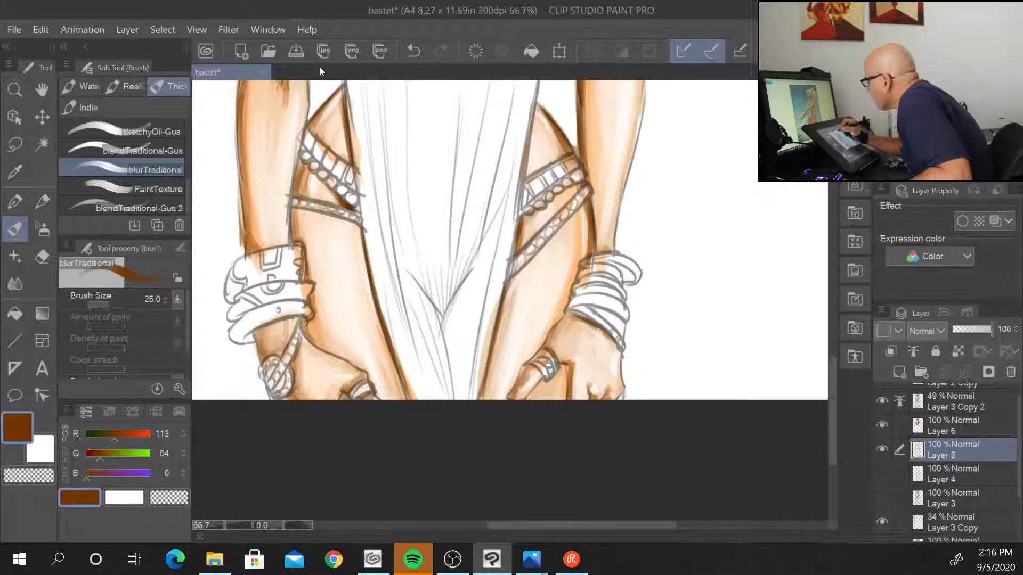
{"action": "mouse_move", "coordinate": [301, 157]}
{"action": "left_mouse_down"}
{"action": "mouse_move", "coordinate": [292, 237]}
{"action": "mouse_move", "coordinate": [314, 285]}
{"action": "mouse_move", "coordinate": [301, 335]}
{"action": "left_mouse_up"}
{"action": "mouse_move", "coordinate": [421, 392]}
{"action": "left_mouse_down"}
{"action": "mouse_move", "coordinate": [404, 317]}
{"action": "mouse_move", "coordinate": [366, 324]}
{"action": "left_mouse_up"}
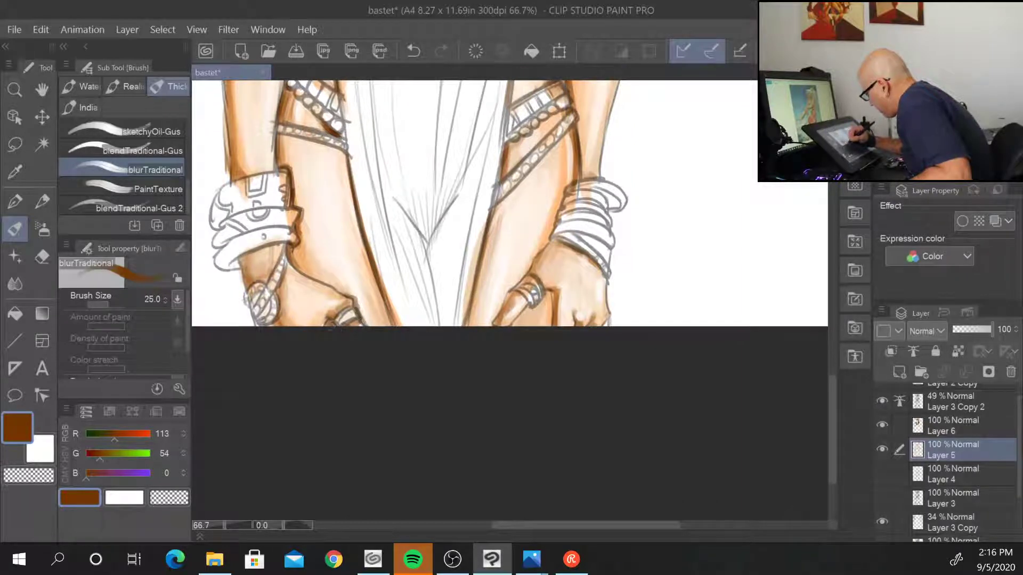
- Deepen the dark brown edges of the wide-bracelet arm around the armband, elbow, armpit and shoulder beside the braids
{"action": "scroll", "coordinate": [536, 350], "scroll_direction": "up", "scroll_amount": 8}
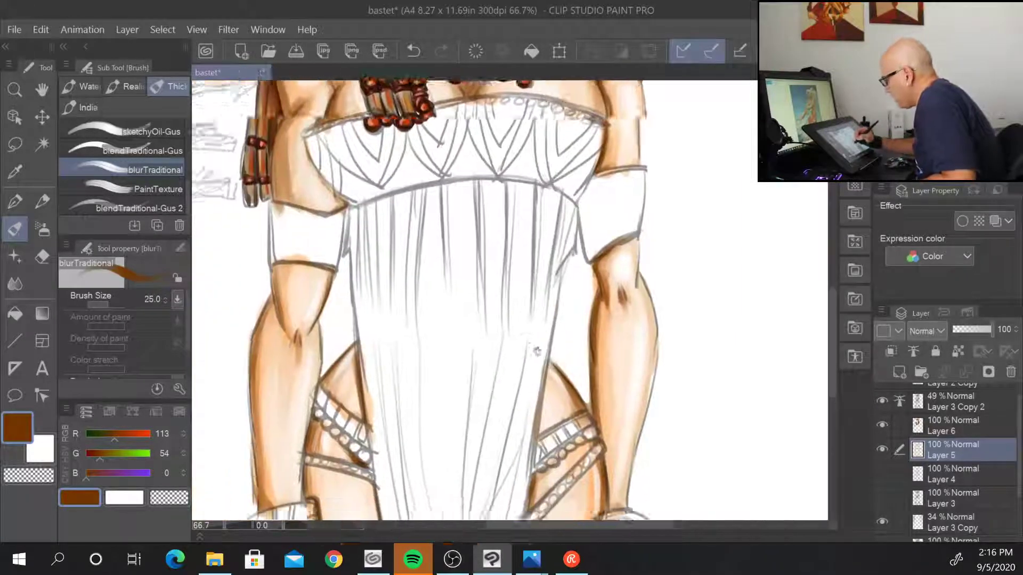
{"action": "left_click_drag", "start_coordinate": [536, 351], "coordinate": [590, 359]}
{"action": "mouse_move", "coordinate": [333, 273]}
{"action": "left_mouse_down"}
{"action": "mouse_move", "coordinate": [384, 279]}
{"action": "mouse_move", "coordinate": [381, 312]}
{"action": "left_mouse_up"}
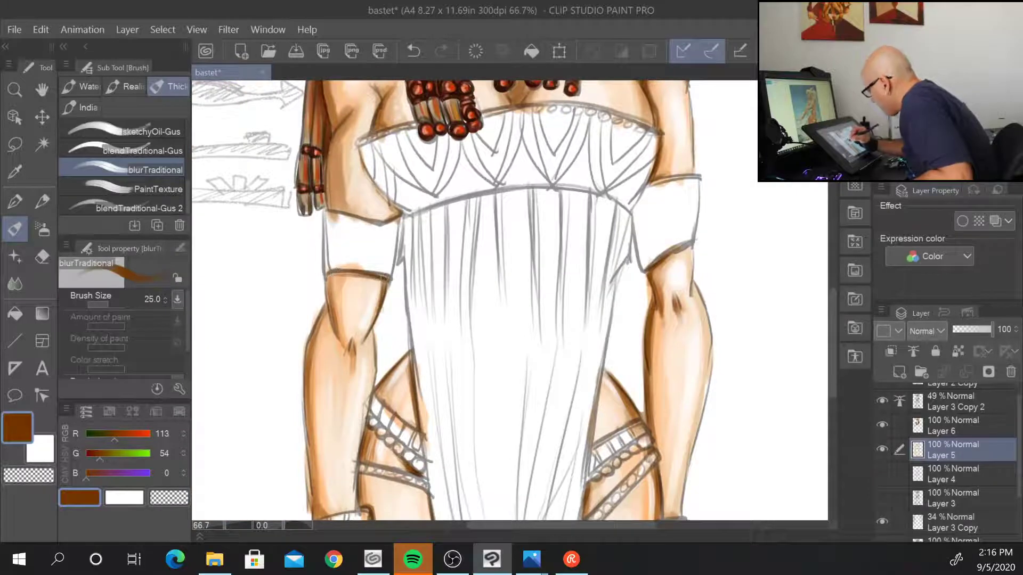
{"action": "left_click_drag", "start_coordinate": [388, 218], "coordinate": [399, 214]}
{"action": "mouse_move", "coordinate": [360, 147]}
{"action": "left_mouse_down"}
{"action": "mouse_move", "coordinate": [402, 213]}
{"action": "mouse_move", "coordinate": [387, 330]}
{"action": "left_mouse_up"}
{"action": "left_click_drag", "start_coordinate": [350, 223], "coordinate": [357, 237]}
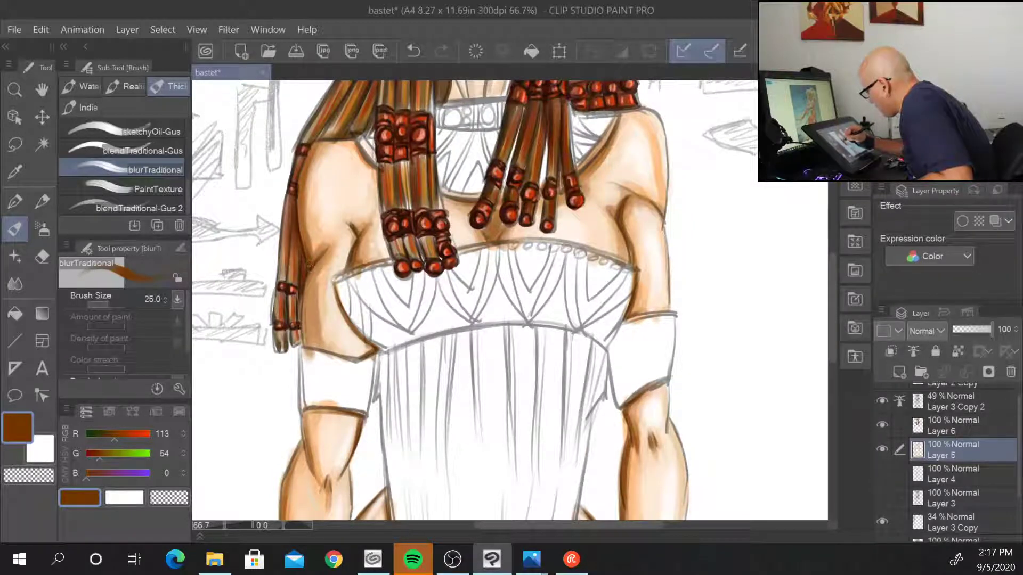
{"action": "left_click_drag", "start_coordinate": [304, 162], "coordinate": [301, 240]}
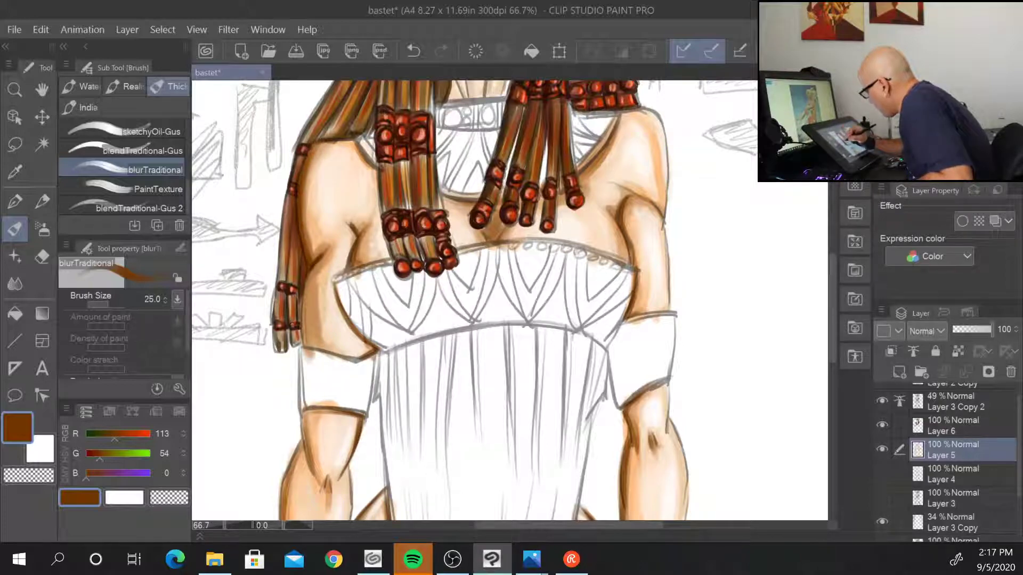
{"action": "left_click_drag", "start_coordinate": [305, 276], "coordinate": [308, 360]}
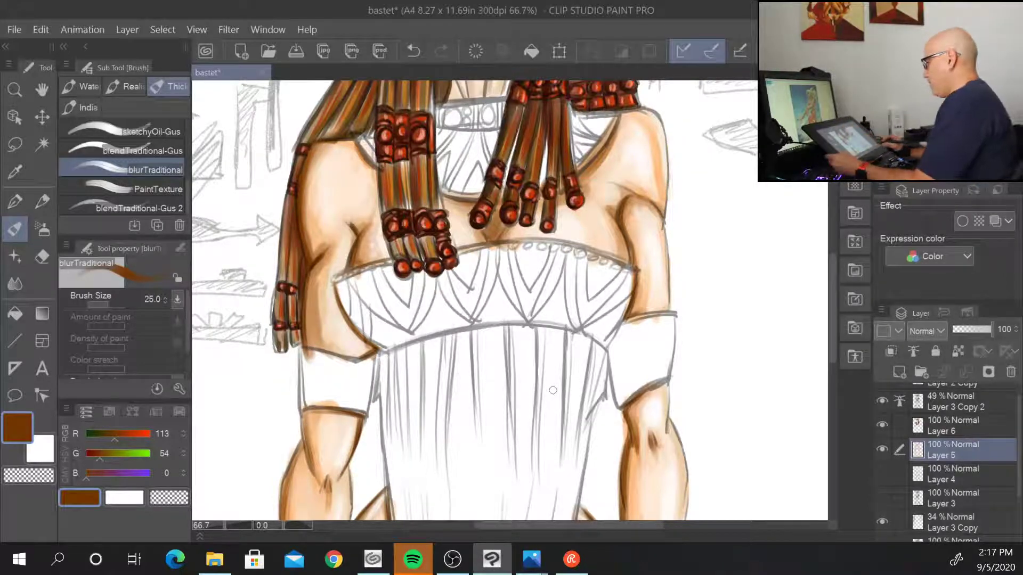
- Review the whole figure and the upper body, and switch to the reference image in the photo viewer
{"action": "scroll", "coordinate": [553, 391], "scroll_direction": "down", "scroll_amount": 3}
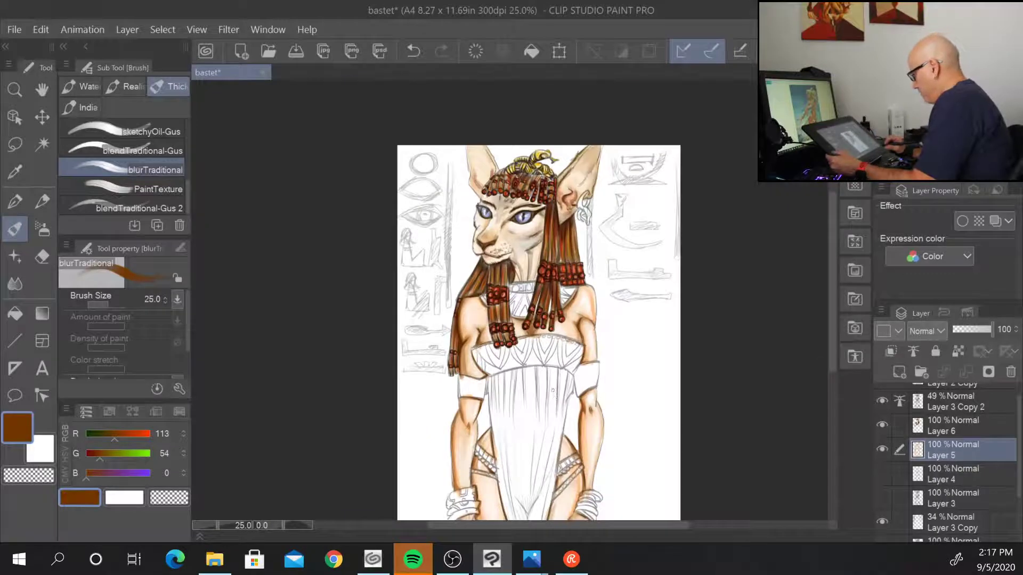
{"action": "scroll", "coordinate": [553, 390], "scroll_direction": "up", "scroll_amount": 2}
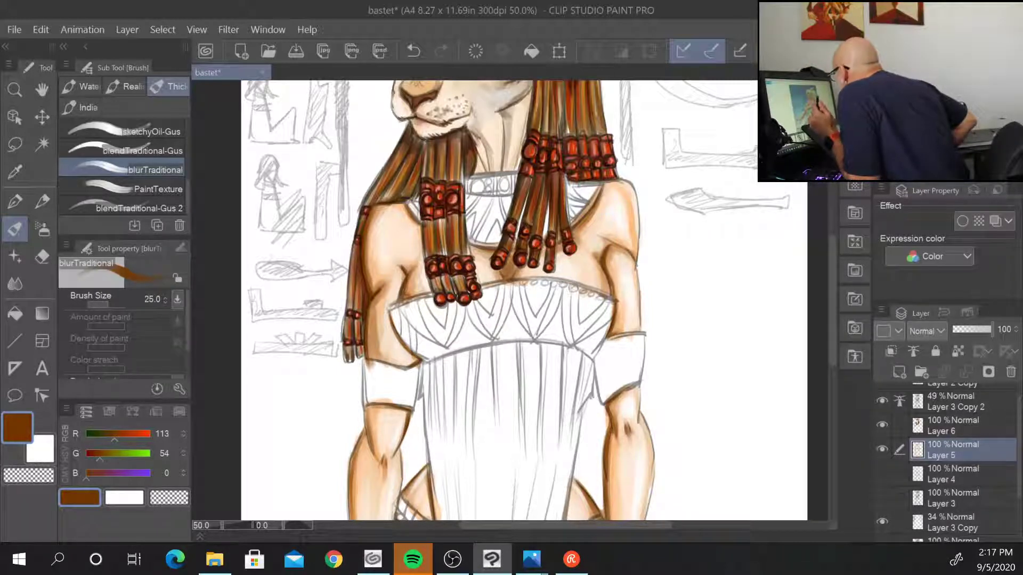
{"action": "key", "text": "alt+Tab"}
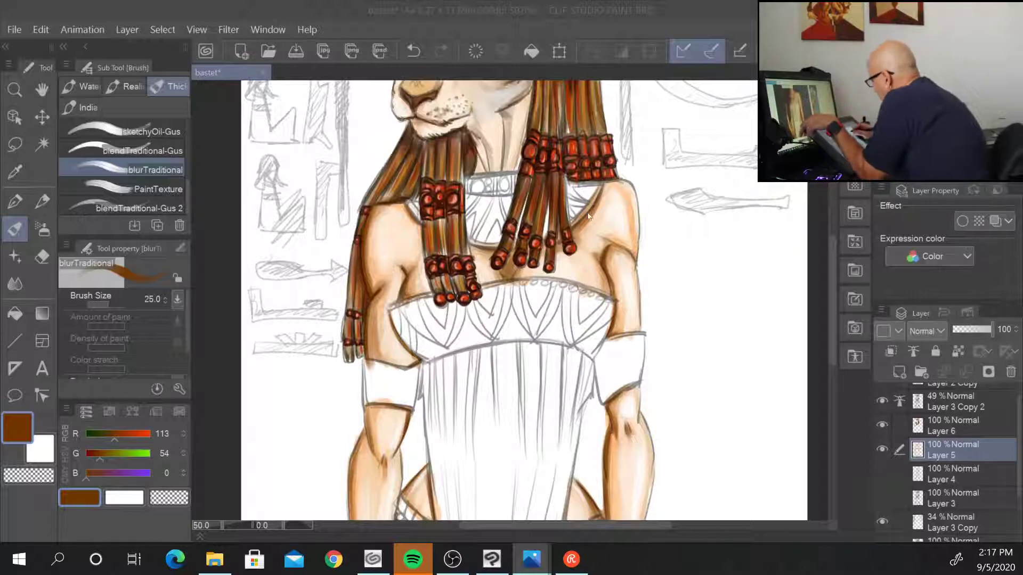
- Return to the illustration, sample a pale skin tone (249, 231, 215) and soften the shoulder and upper chest beside the braids, raising the brush size to 60
{"action": "left_click", "coordinate": [595, 241], "text": "alt"}
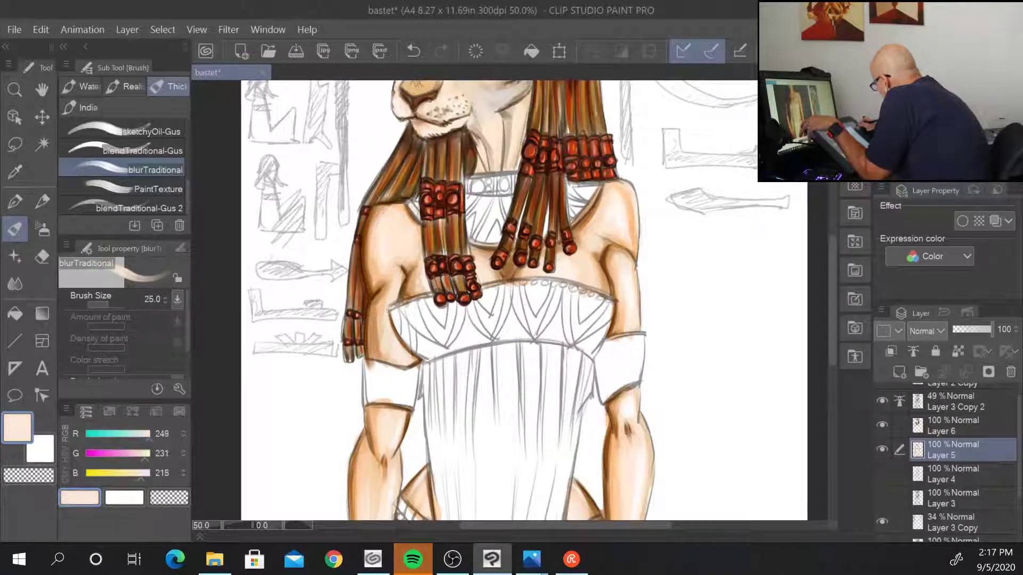
{"action": "key", "text": "bracketleft"}
{"action": "key", "text": "bracketleft"}
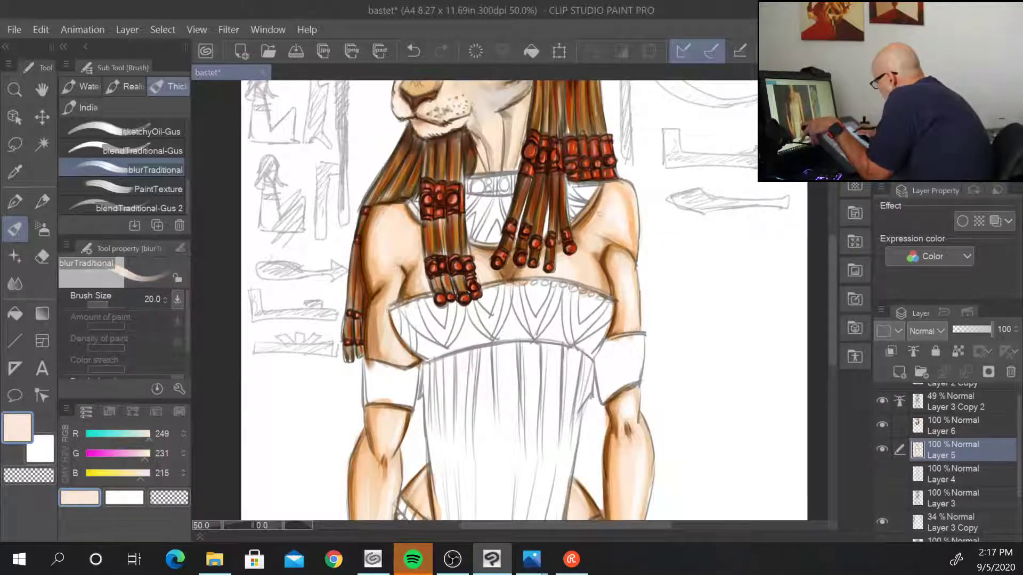
{"action": "key", "text": "bracketright"}
{"action": "key", "text": "bracketright"}
{"action": "key", "text": "bracketright"}
{"action": "key", "text": "bracketright"}
{"action": "key", "text": "bracketright"}
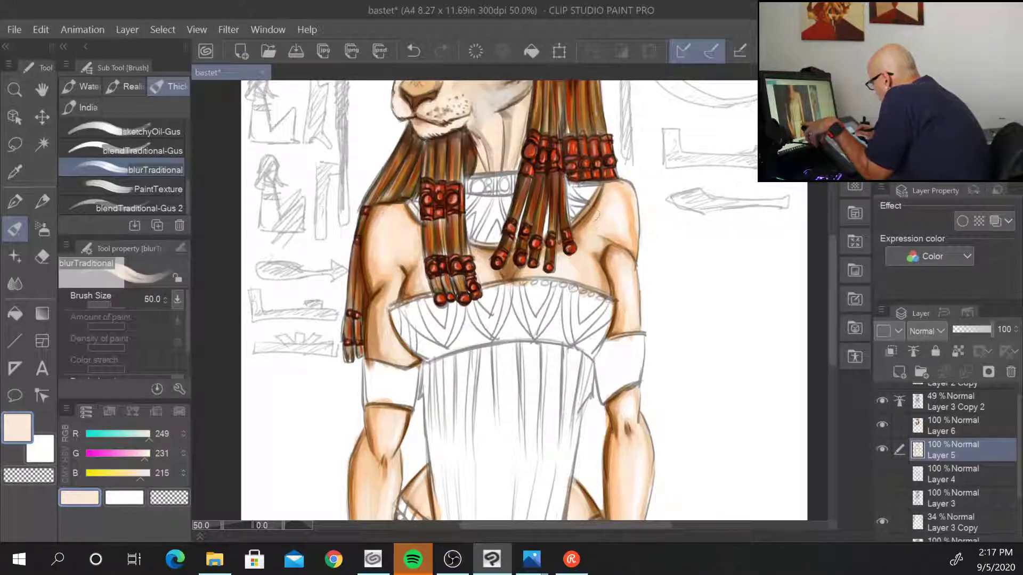
{"action": "mouse_move", "coordinate": [602, 206]}
{"action": "left_mouse_down"}
{"action": "mouse_move", "coordinate": [576, 233]}
{"action": "mouse_move", "coordinate": [578, 246]}
{"action": "mouse_move", "coordinate": [590, 227]}
{"action": "mouse_move", "coordinate": [580, 233]}
{"action": "left_mouse_up"}
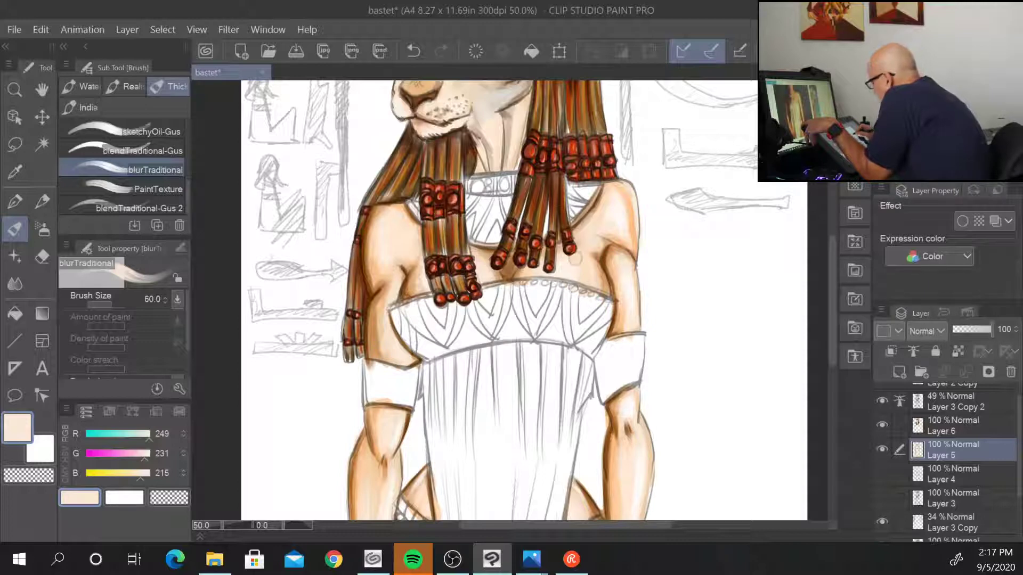
{"action": "mouse_move", "coordinate": [587, 279]}
{"action": "left_mouse_down"}
{"action": "mouse_move", "coordinate": [574, 271]}
{"action": "mouse_move", "coordinate": [590, 268]}
{"action": "mouse_move", "coordinate": [583, 256]}
{"action": "mouse_move", "coordinate": [577, 265]}
{"action": "left_mouse_up"}
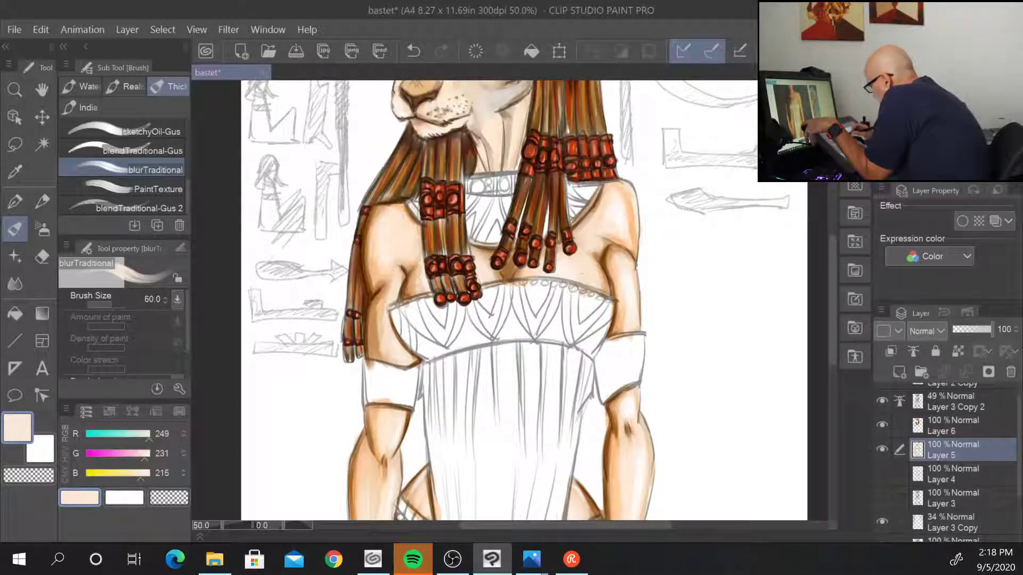
- Soften the shoulder beside the outer braid, then sample a tan (206, 152, 103) and blend it in at brush size 70
{"action": "mouse_move", "coordinate": [423, 272]}
{"action": "left_mouse_down"}
{"action": "mouse_move", "coordinate": [419, 225]}
{"action": "mouse_move", "coordinate": [399, 214]}
{"action": "mouse_move", "coordinate": [412, 235]}
{"action": "mouse_move", "coordinate": [394, 221]}
{"action": "mouse_move", "coordinate": [407, 241]}
{"action": "mouse_move", "coordinate": [398, 220]}
{"action": "left_mouse_up"}
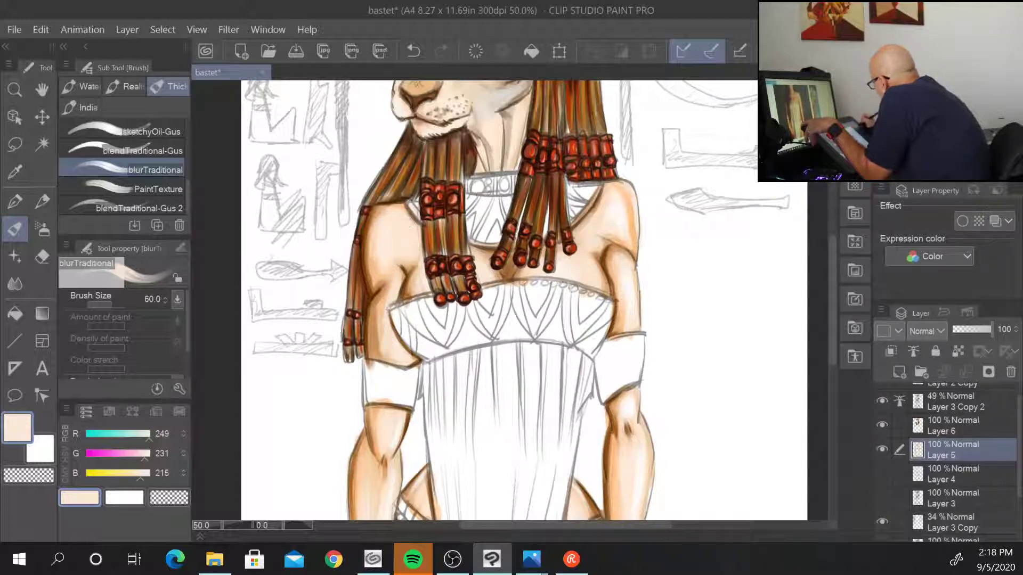
{"action": "left_click", "coordinate": [376, 228], "text": "alt"}
{"action": "key", "text": "bracketleft"}
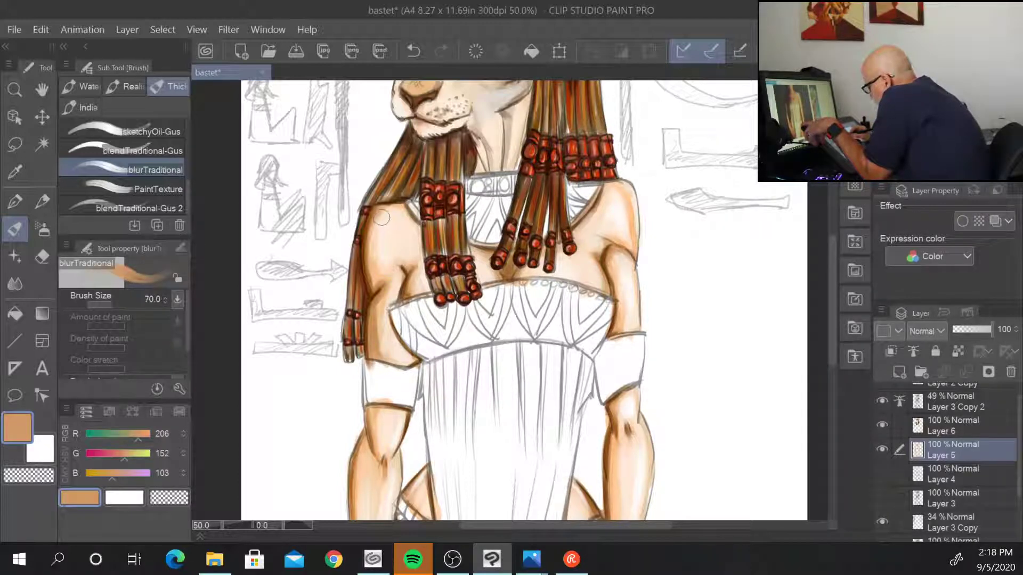
{"action": "key", "text": "bracketright"}
{"action": "key", "text": "bracketright"}
{"action": "mouse_move", "coordinate": [390, 219]}
{"action": "left_mouse_down"}
{"action": "mouse_move", "coordinate": [382, 266]}
{"action": "mouse_move", "coordinate": [389, 234]}
{"action": "left_mouse_up"}
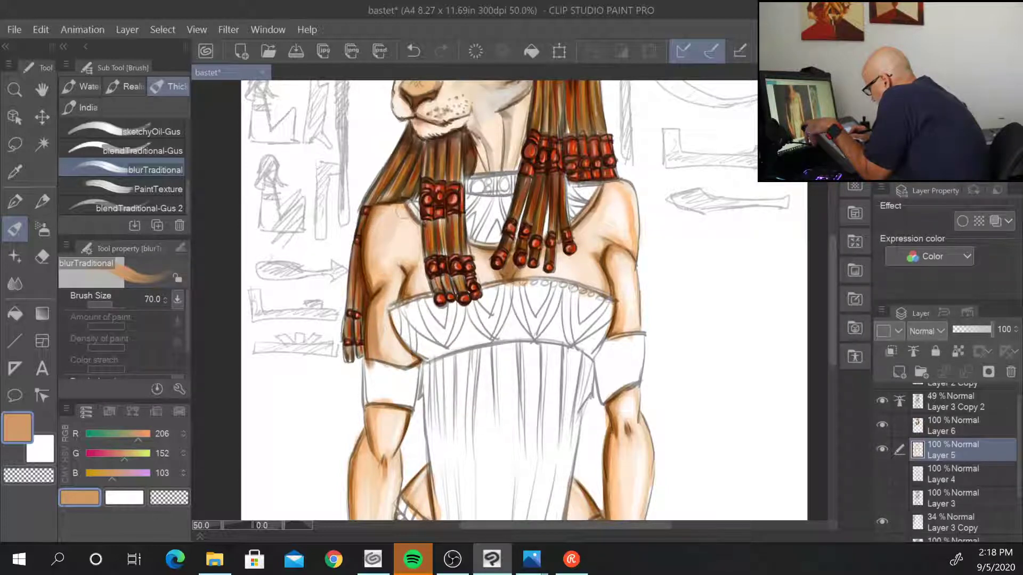
{"action": "mouse_move", "coordinate": [377, 255]}
{"action": "left_mouse_down"}
{"action": "mouse_move", "coordinate": [400, 257]}
{"action": "mouse_move", "coordinate": [381, 226]}
{"action": "mouse_move", "coordinate": [372, 255]}
{"action": "mouse_move", "coordinate": [379, 247]}
{"action": "mouse_move", "coordinate": [378, 268]}
{"action": "mouse_move", "coordinate": [377, 227]}
{"action": "mouse_move", "coordinate": [378, 269]}
{"action": "mouse_move", "coordinate": [395, 254]}
{"action": "mouse_move", "coordinate": [379, 274]}
{"action": "mouse_move", "coordinate": [388, 256]}
{"action": "mouse_move", "coordinate": [383, 236]}
{"action": "mouse_move", "coordinate": [372, 242]}
{"action": "mouse_move", "coordinate": [378, 224]}
{"action": "mouse_move", "coordinate": [396, 209]}
{"action": "mouse_move", "coordinate": [383, 239]}
{"action": "mouse_move", "coordinate": [394, 254]}
{"action": "mouse_move", "coordinate": [398, 213]}
{"action": "mouse_move", "coordinate": [398, 259]}
{"action": "mouse_move", "coordinate": [394, 216]}
{"action": "mouse_move", "coordinate": [410, 228]}
{"action": "mouse_move", "coordinate": [406, 246]}
{"action": "mouse_move", "coordinate": [393, 206]}
{"action": "mouse_move", "coordinate": [412, 221]}
{"action": "mouse_move", "coordinate": [401, 206]}
{"action": "mouse_move", "coordinate": [383, 211]}
{"action": "mouse_move", "coordinate": [371, 237]}
{"action": "left_mouse_up"}
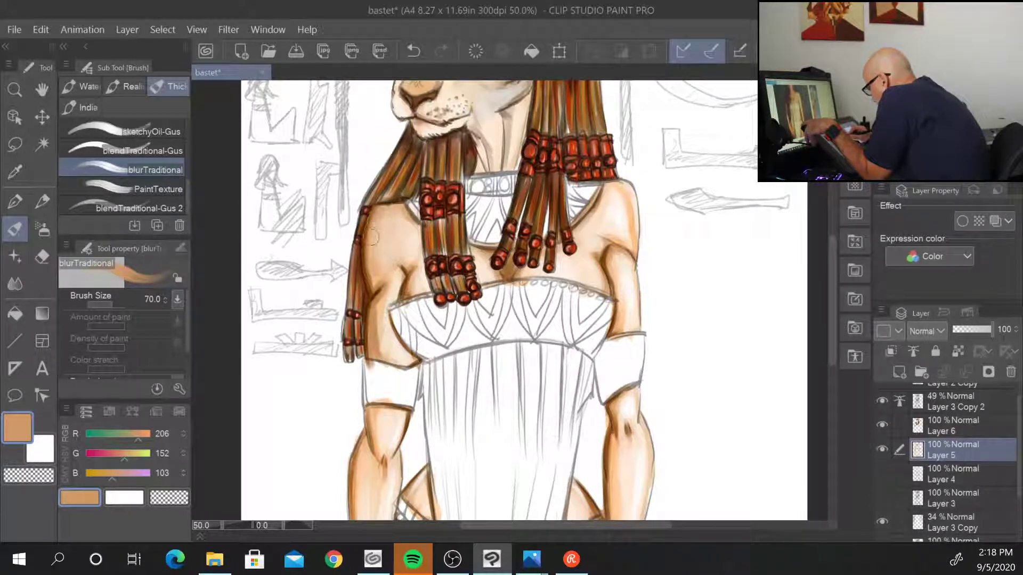
- On a new layer above the skin layer, paint the collar with a flat peach base (251, 202, 157) using the blendTraditional-Gus brush
{"action": "key", "text": "ctrl+minus"}
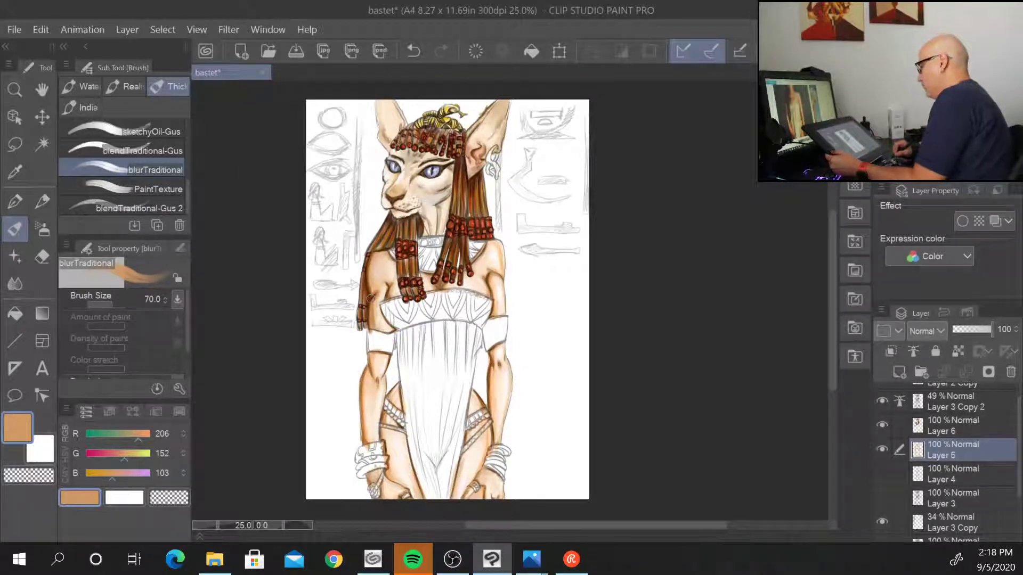
{"action": "scroll", "coordinate": [370, 299], "scroll_direction": "down", "scroll_amount": 3}
{"action": "scroll", "coordinate": [369, 299], "scroll_direction": "up", "scroll_amount": 4}
{"action": "scroll", "coordinate": [370, 299], "scroll_direction": "up", "scroll_amount": 1}
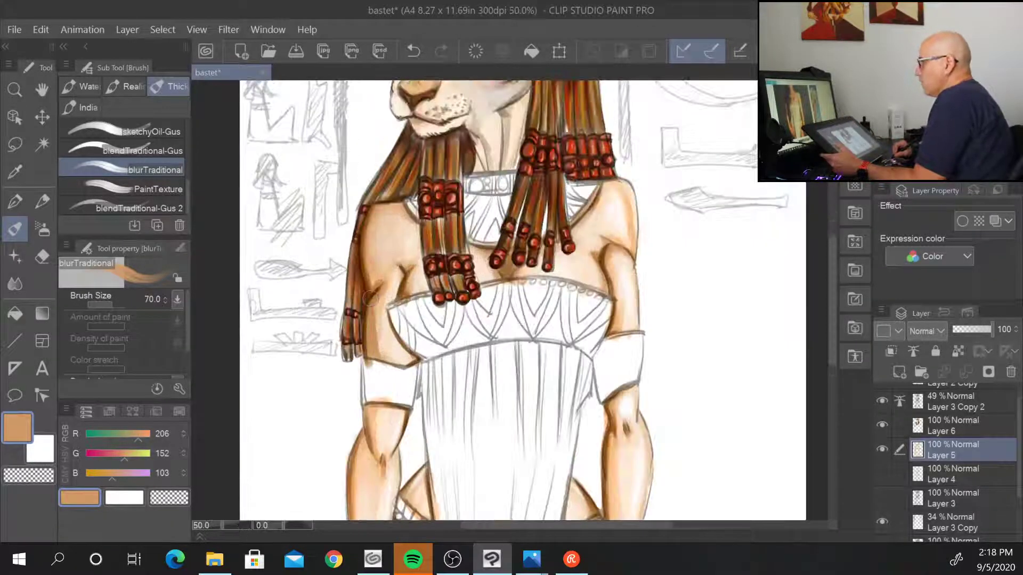
{"action": "left_click", "coordinate": [899, 372]}
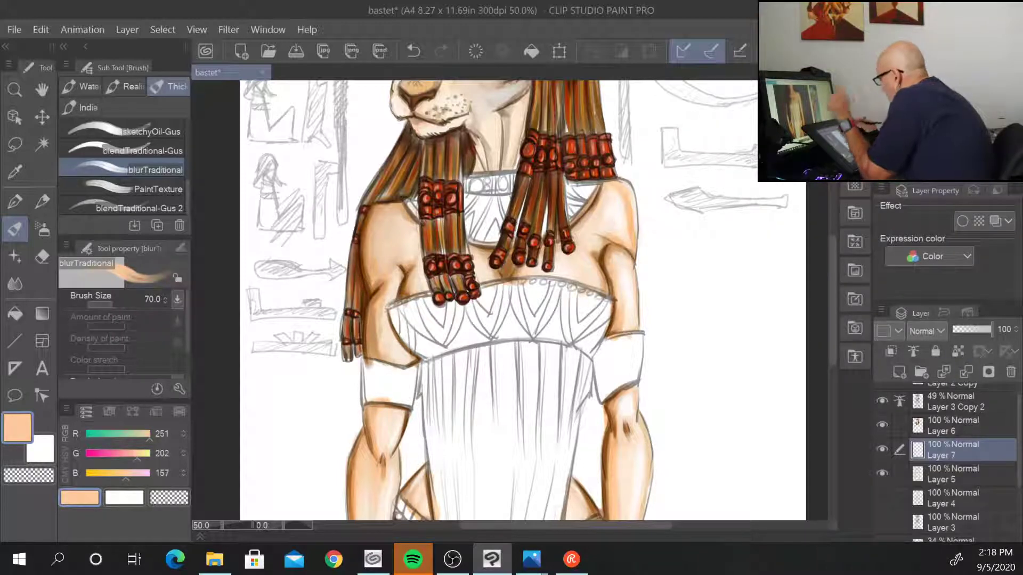
{"action": "left_click_drag", "start_coordinate": [476, 183], "coordinate": [500, 182]}
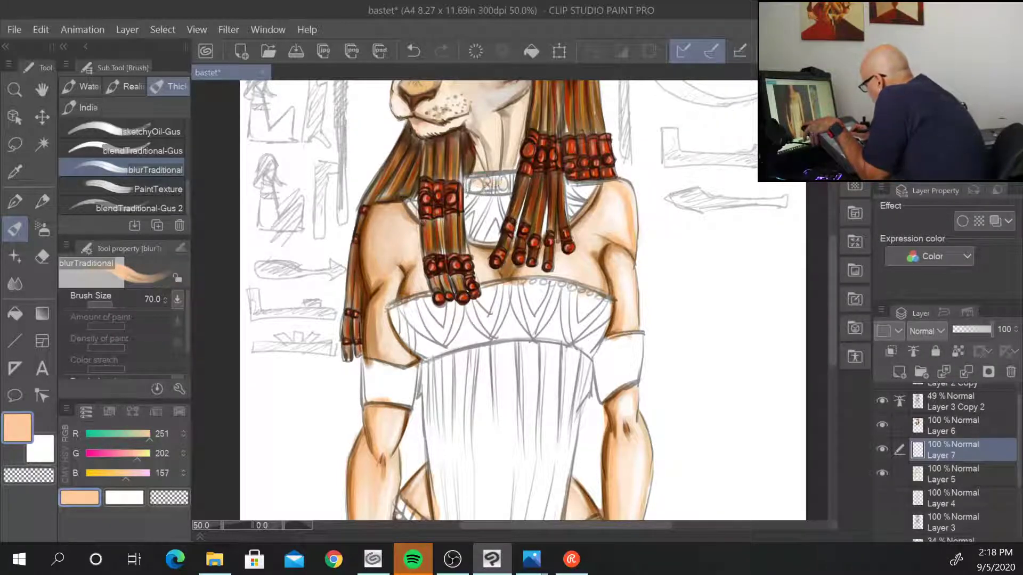
{"action": "key", "text": "ctrl+z"}
{"action": "left_click", "coordinate": [143, 151]}
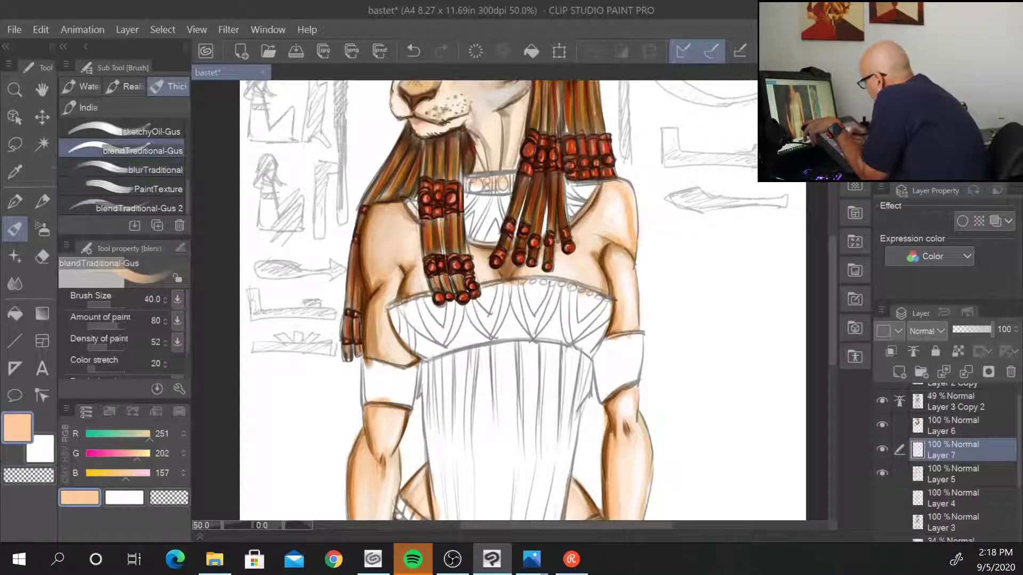
{"action": "mouse_move", "coordinate": [466, 182]}
{"action": "left_mouse_down"}
{"action": "mouse_move", "coordinate": [511, 180]}
{"action": "mouse_move", "coordinate": [492, 197]}
{"action": "mouse_move", "coordinate": [506, 209]}
{"action": "mouse_move", "coordinate": [482, 229]}
{"action": "left_mouse_up"}
{"action": "left_click_drag", "start_coordinate": [511, 237], "coordinate": [482, 249]}
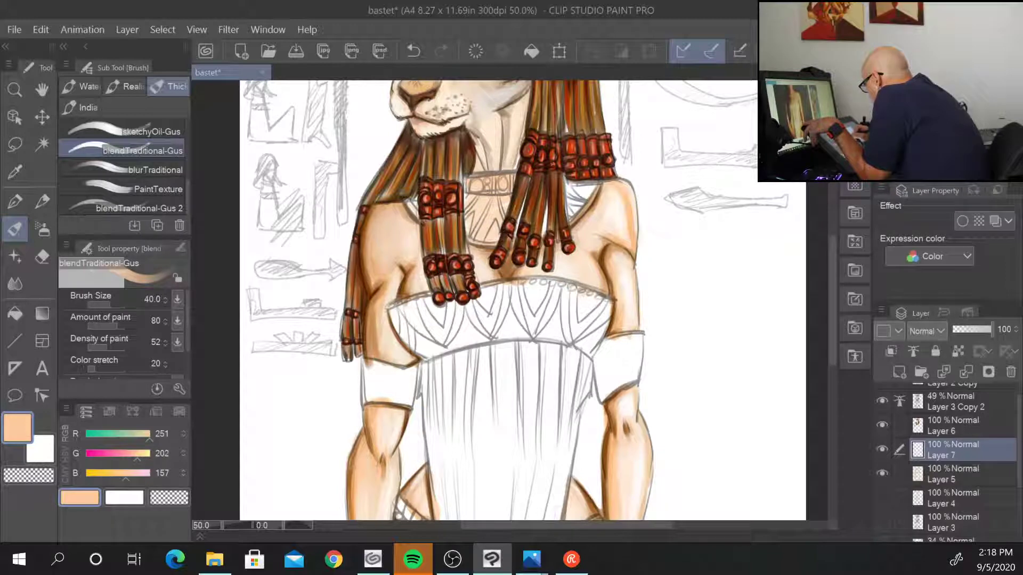
{"action": "mouse_move", "coordinate": [577, 200]}
{"action": "left_mouse_down"}
{"action": "mouse_move", "coordinate": [565, 212]}
{"action": "mouse_move", "coordinate": [589, 190]}
{"action": "mouse_move", "coordinate": [574, 200]}
{"action": "left_mouse_up"}
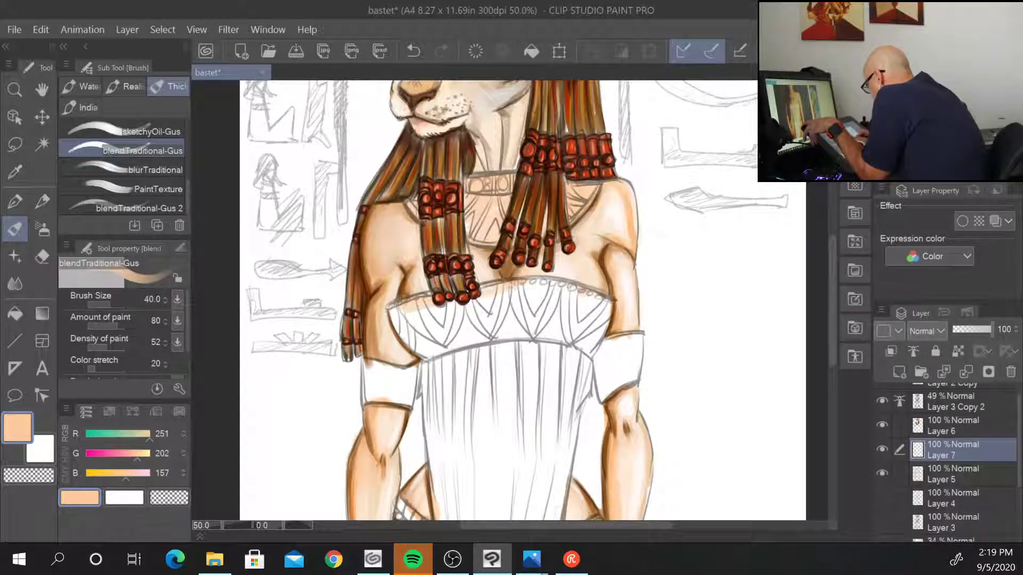
- Fill the patterned chest band of the dress with the same peach base, out to both side corners
{"action": "mouse_move", "coordinate": [415, 308]}
{"action": "left_mouse_down"}
{"action": "mouse_move", "coordinate": [500, 293]}
{"action": "mouse_move", "coordinate": [544, 314]}
{"action": "mouse_move", "coordinate": [442, 341]}
{"action": "mouse_move", "coordinate": [527, 346]}
{"action": "mouse_move", "coordinate": [484, 341]}
{"action": "mouse_move", "coordinate": [590, 343]}
{"action": "mouse_move", "coordinate": [575, 323]}
{"action": "mouse_move", "coordinate": [549, 319]}
{"action": "mouse_move", "coordinate": [581, 306]}
{"action": "mouse_move", "coordinate": [527, 312]}
{"action": "mouse_move", "coordinate": [540, 287]}
{"action": "mouse_move", "coordinate": [506, 283]}
{"action": "mouse_move", "coordinate": [575, 285]}
{"action": "mouse_move", "coordinate": [612, 303]}
{"action": "left_mouse_up"}
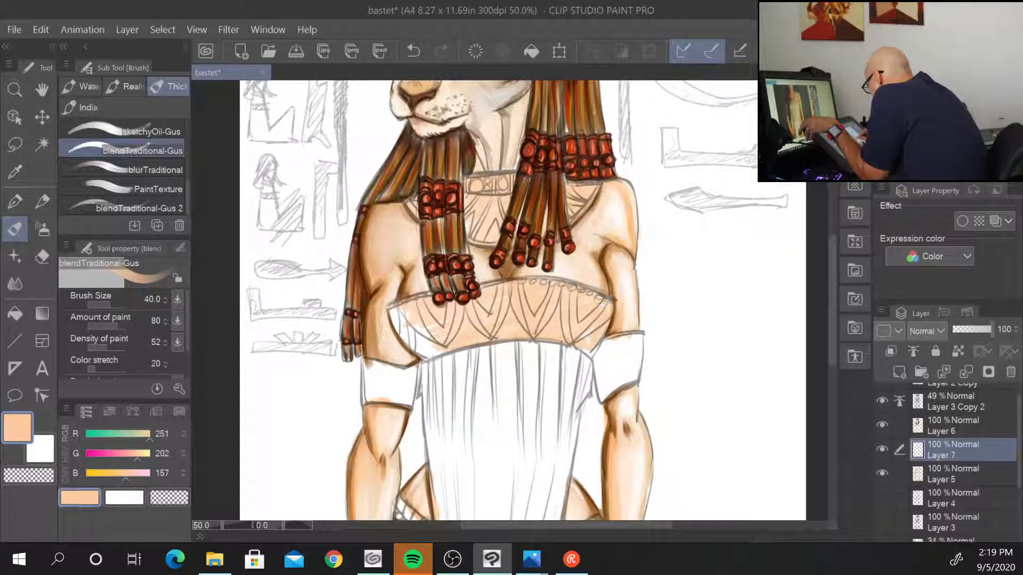
{"action": "mouse_move", "coordinate": [458, 319]}
{"action": "left_mouse_down"}
{"action": "mouse_move", "coordinate": [428, 354]}
{"action": "mouse_move", "coordinate": [394, 317]}
{"action": "mouse_move", "coordinate": [423, 315]}
{"action": "mouse_move", "coordinate": [437, 335]}
{"action": "mouse_move", "coordinate": [426, 363]}
{"action": "mouse_move", "coordinate": [466, 351]}
{"action": "left_mouse_up"}
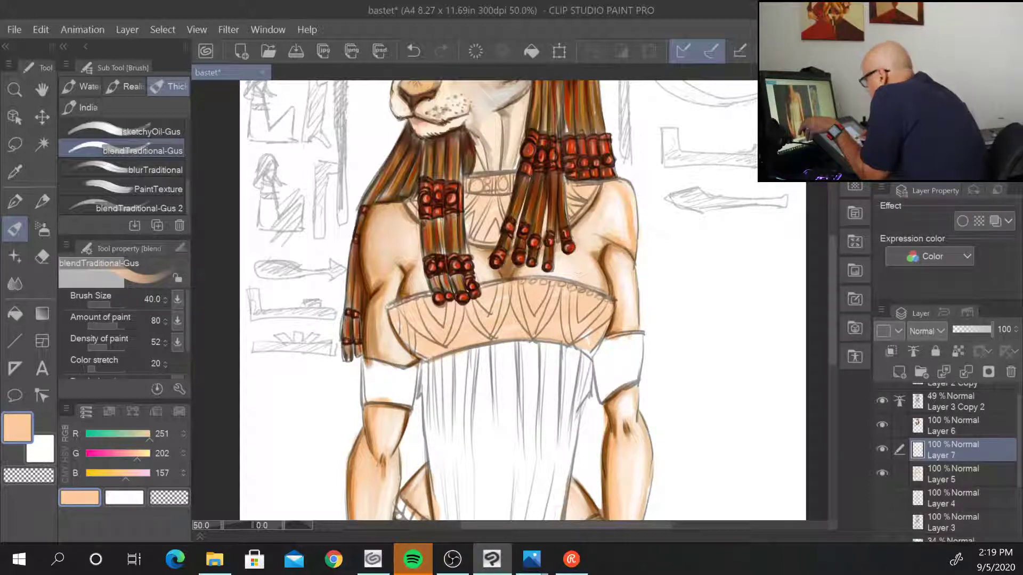
{"action": "mouse_move", "coordinate": [578, 342]}
{"action": "left_mouse_down"}
{"action": "mouse_move", "coordinate": [586, 350]}
{"action": "mouse_move", "coordinate": [590, 337]}
{"action": "mouse_move", "coordinate": [590, 353]}
{"action": "left_mouse_up"}
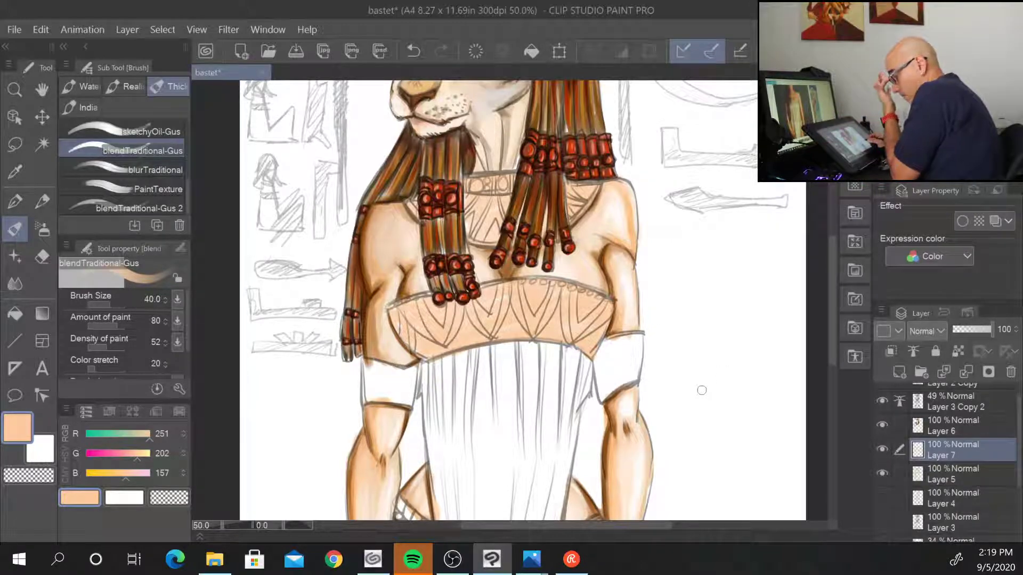
- Paint the jewelled straps on both thighs with the peach base color
{"action": "left_click_drag", "start_coordinate": [698, 475], "coordinate": [704, 223]}
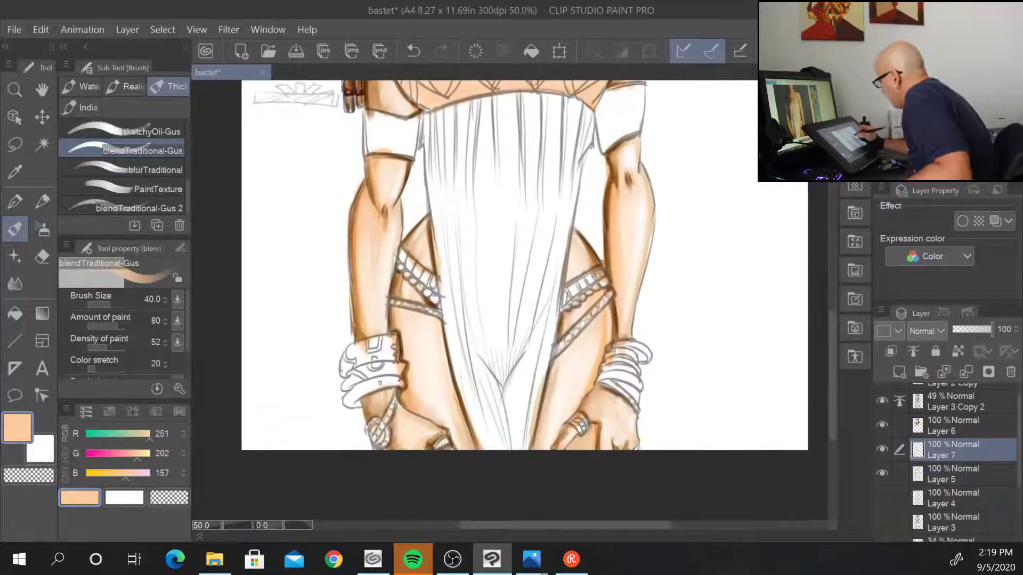
{"action": "mouse_move", "coordinate": [592, 276]}
{"action": "left_mouse_down"}
{"action": "mouse_move", "coordinate": [571, 293]}
{"action": "mouse_move", "coordinate": [589, 279]}
{"action": "left_mouse_up"}
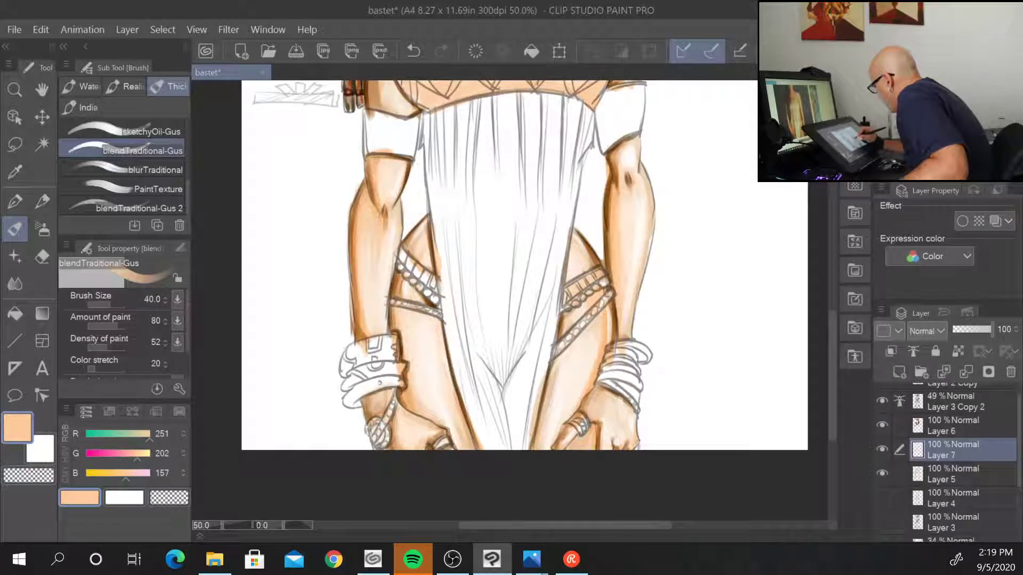
{"action": "left_click_drag", "start_coordinate": [591, 317], "coordinate": [579, 330]}
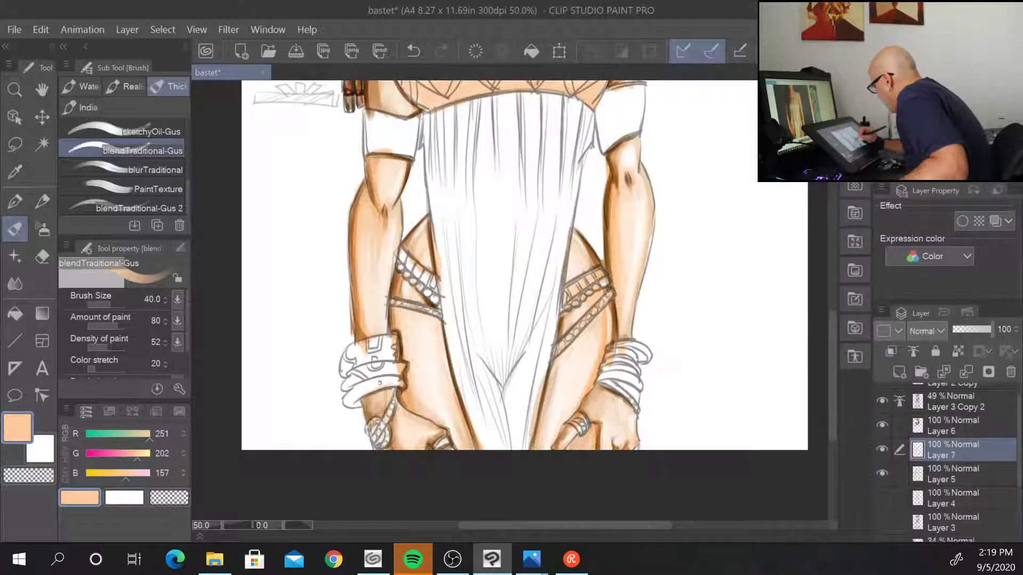
{"action": "left_click_drag", "start_coordinate": [405, 254], "coordinate": [436, 306]}
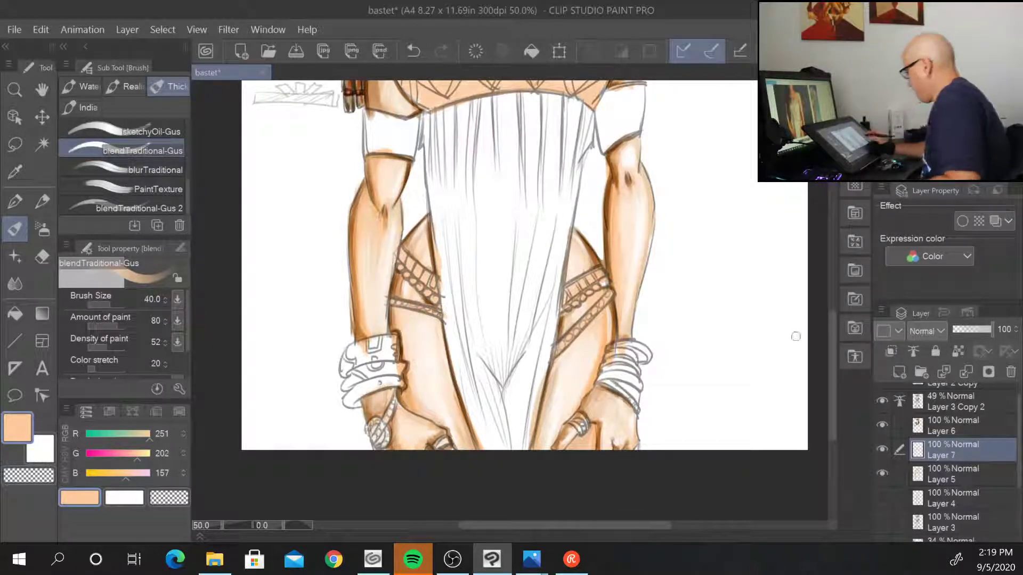
- Paint the collar's band, leaf shapes and side pieces in a light green (177, 193, 147)
{"action": "left_click_drag", "start_coordinate": [720, 186], "coordinate": [634, 493]}
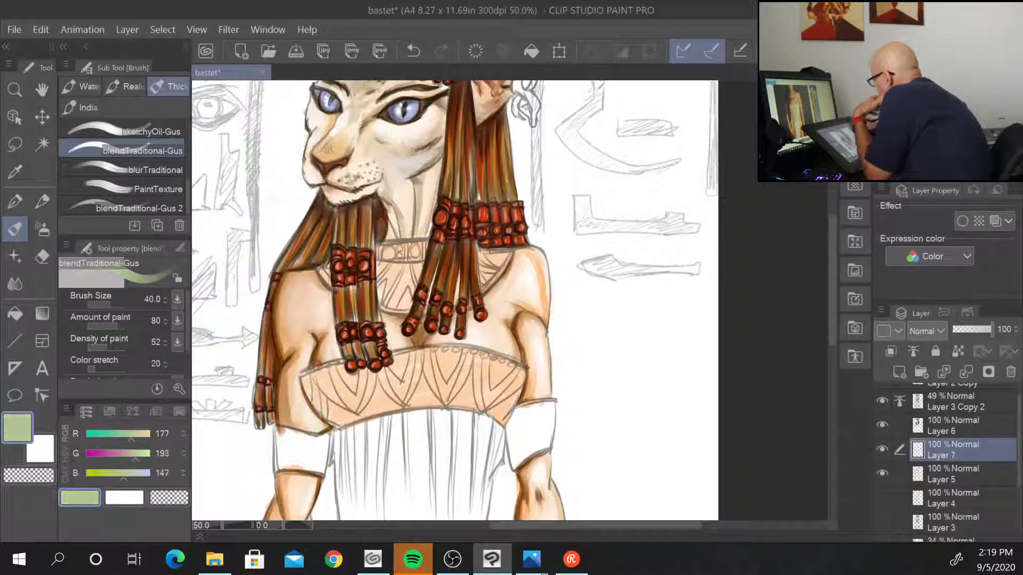
{"action": "mouse_move", "coordinate": [386, 278]}
{"action": "left_mouse_down"}
{"action": "mouse_move", "coordinate": [379, 305]}
{"action": "mouse_move", "coordinate": [401, 308]}
{"action": "mouse_move", "coordinate": [385, 306]}
{"action": "left_mouse_up"}
{"action": "mouse_move", "coordinate": [384, 252]}
{"action": "left_mouse_down"}
{"action": "mouse_move", "coordinate": [427, 260]}
{"action": "mouse_move", "coordinate": [377, 281]}
{"action": "left_mouse_up"}
{"action": "left_click_drag", "start_coordinate": [330, 270], "coordinate": [325, 276]}
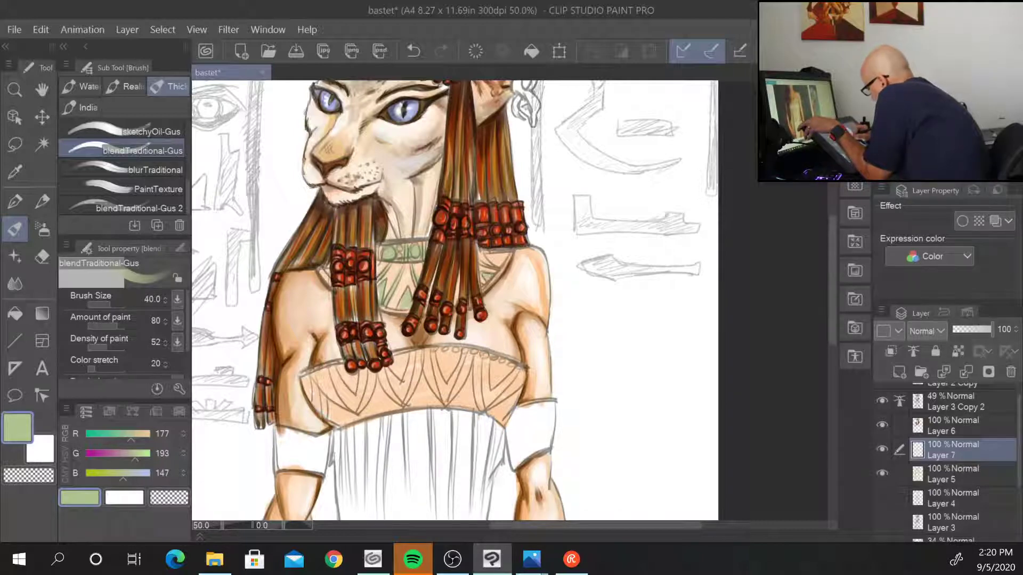
{"action": "left_click_drag", "start_coordinate": [493, 267], "coordinate": [496, 261]}
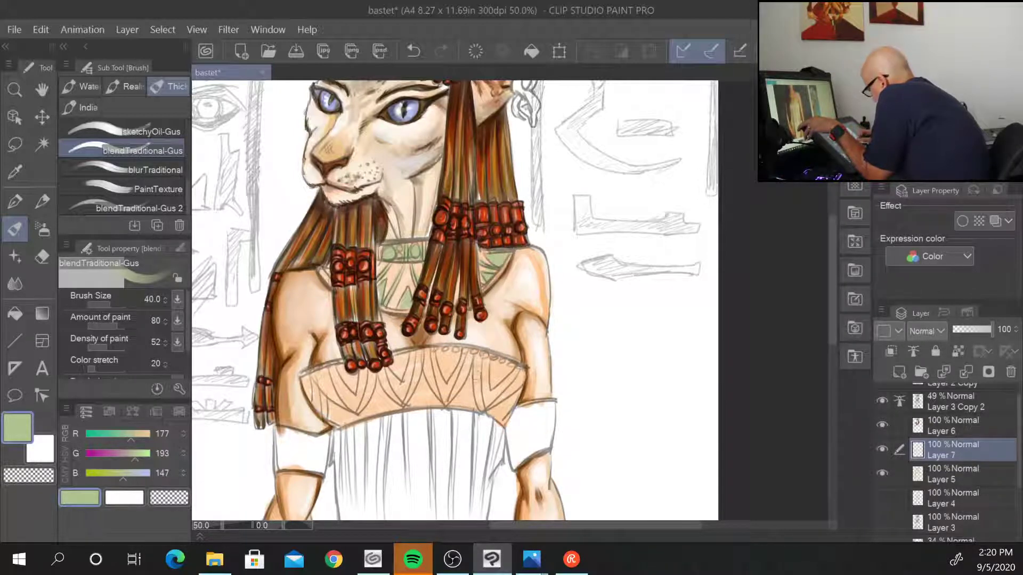
- Paint the leaf motifs across the whole chest band light green, leaving the gaps between them peach
{"action": "mouse_move", "coordinate": [477, 359]}
{"action": "left_mouse_down"}
{"action": "mouse_move", "coordinate": [480, 410]}
{"action": "mouse_move", "coordinate": [477, 354]}
{"action": "mouse_move", "coordinate": [530, 370]}
{"action": "left_mouse_up"}
{"action": "mouse_move", "coordinate": [492, 404]}
{"action": "left_mouse_down"}
{"action": "mouse_move", "coordinate": [532, 367]}
{"action": "mouse_move", "coordinate": [493, 387]}
{"action": "mouse_move", "coordinate": [501, 365]}
{"action": "mouse_move", "coordinate": [494, 376]}
{"action": "left_mouse_up"}
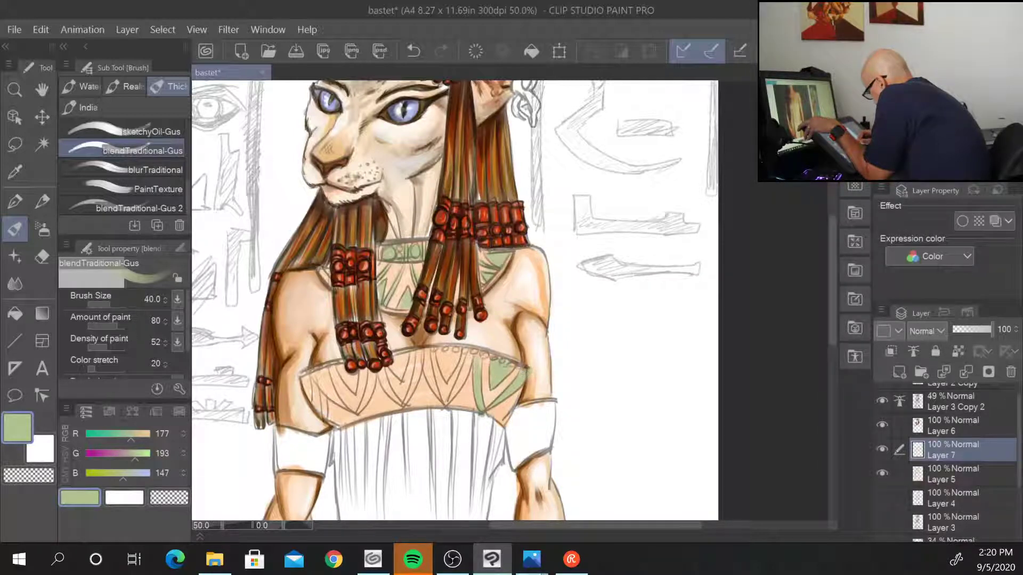
{"action": "mouse_move", "coordinate": [448, 405]}
{"action": "left_mouse_down"}
{"action": "mouse_move", "coordinate": [469, 362]}
{"action": "mouse_move", "coordinate": [446, 395]}
{"action": "left_mouse_up"}
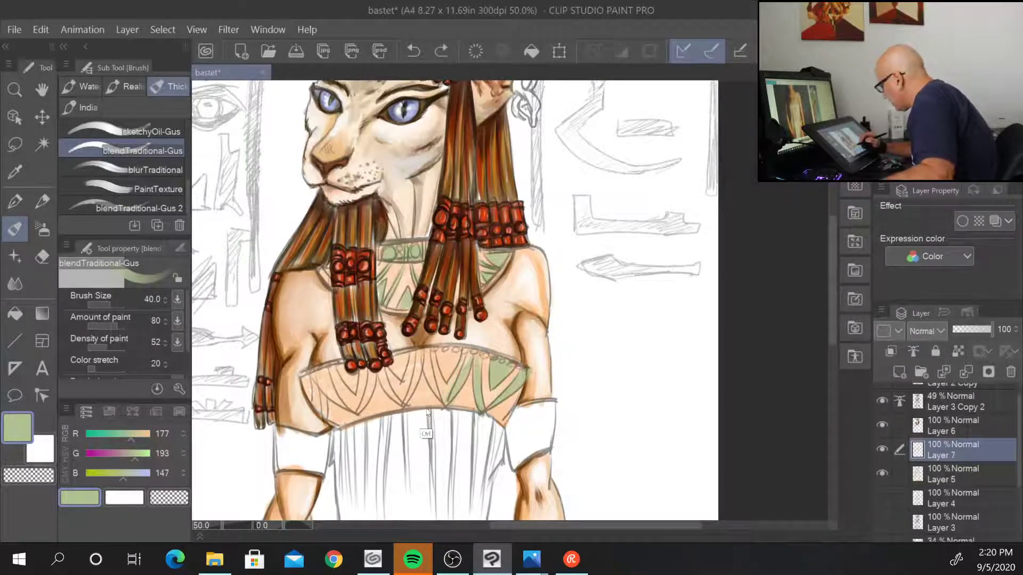
{"action": "key", "text": "ctrl+z"}
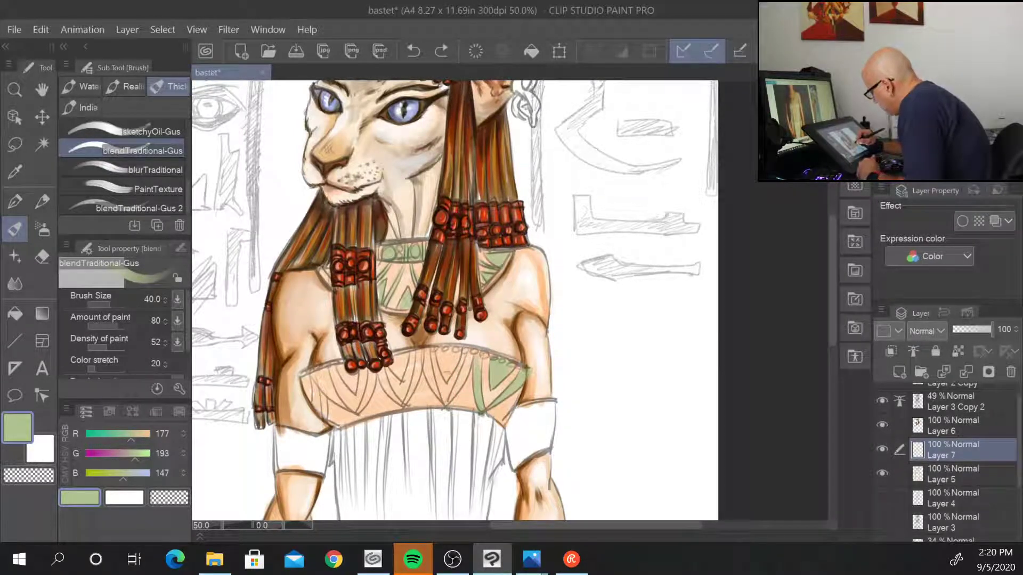
{"action": "mouse_move", "coordinate": [451, 353]}
{"action": "left_mouse_down"}
{"action": "mouse_move", "coordinate": [440, 375]}
{"action": "mouse_move", "coordinate": [468, 373]}
{"action": "mouse_move", "coordinate": [446, 404]}
{"action": "mouse_move", "coordinate": [429, 376]}
{"action": "mouse_move", "coordinate": [438, 398]}
{"action": "mouse_move", "coordinate": [388, 402]}
{"action": "left_mouse_up"}
{"action": "mouse_move", "coordinate": [398, 358]}
{"action": "left_mouse_down"}
{"action": "mouse_move", "coordinate": [393, 382]}
{"action": "mouse_move", "coordinate": [404, 354]}
{"action": "mouse_move", "coordinate": [359, 408]}
{"action": "left_mouse_up"}
{"action": "mouse_move", "coordinate": [354, 368]}
{"action": "left_mouse_down"}
{"action": "mouse_move", "coordinate": [330, 405]}
{"action": "mouse_move", "coordinate": [320, 380]}
{"action": "mouse_move", "coordinate": [320, 392]}
{"action": "left_mouse_up"}
{"action": "mouse_move", "coordinate": [323, 375]}
{"action": "left_mouse_down"}
{"action": "mouse_move", "coordinate": [330, 420]}
{"action": "mouse_move", "coordinate": [307, 406]}
{"action": "left_mouse_up"}
{"action": "left_click_drag", "start_coordinate": [314, 375], "coordinate": [303, 399]}
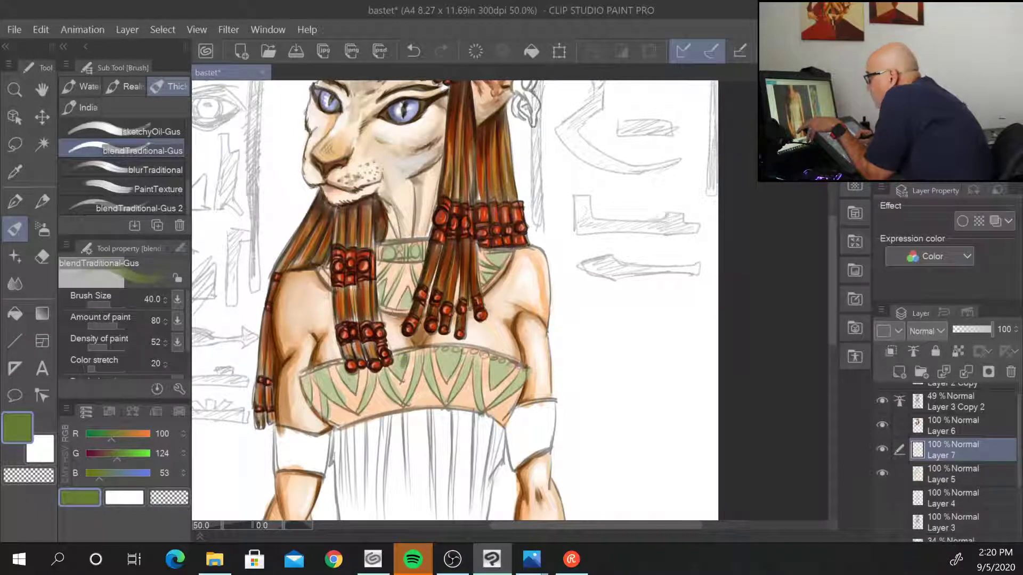
- Shade the leaf motifs of the chest band with a darker olive green (100, 124, 53)
{"action": "left_click_drag", "start_coordinate": [401, 362], "coordinate": [403, 366]}
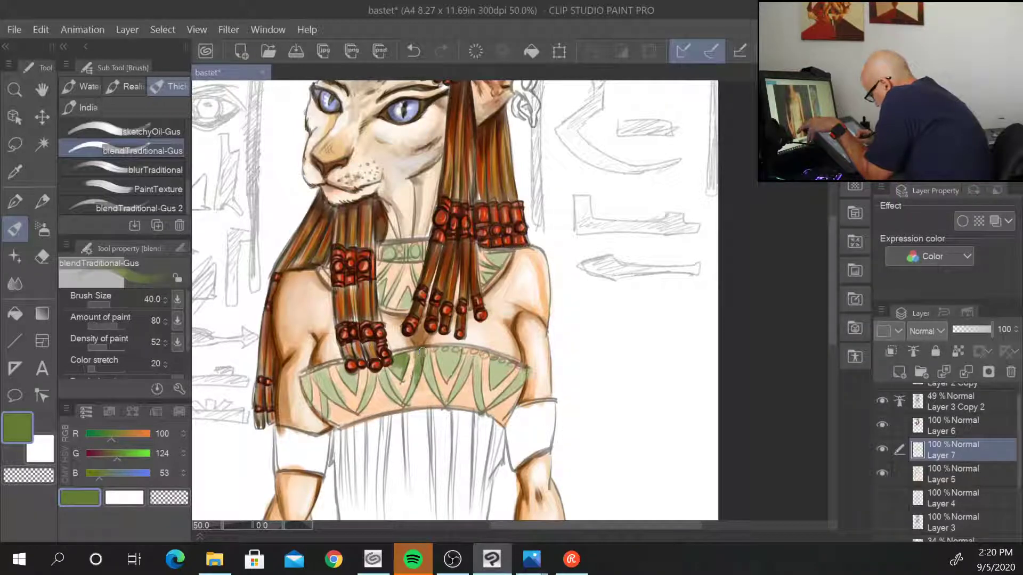
{"action": "left_click_drag", "start_coordinate": [391, 370], "coordinate": [393, 394]}
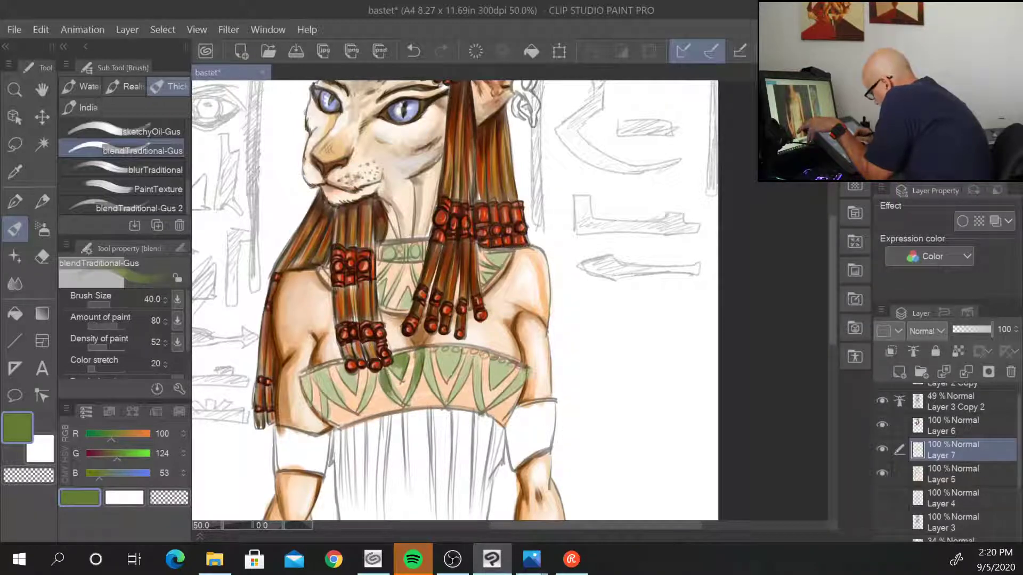
{"action": "mouse_move", "coordinate": [425, 353]}
{"action": "left_mouse_down"}
{"action": "mouse_move", "coordinate": [426, 380]}
{"action": "mouse_move", "coordinate": [443, 373]}
{"action": "mouse_move", "coordinate": [445, 353]}
{"action": "mouse_move", "coordinate": [468, 376]}
{"action": "mouse_move", "coordinate": [462, 392]}
{"action": "mouse_move", "coordinate": [477, 397]}
{"action": "mouse_move", "coordinate": [482, 360]}
{"action": "mouse_move", "coordinate": [498, 389]}
{"action": "mouse_move", "coordinate": [509, 360]}
{"action": "mouse_move", "coordinate": [506, 397]}
{"action": "mouse_move", "coordinate": [524, 375]}
{"action": "mouse_move", "coordinate": [505, 399]}
{"action": "left_mouse_up"}
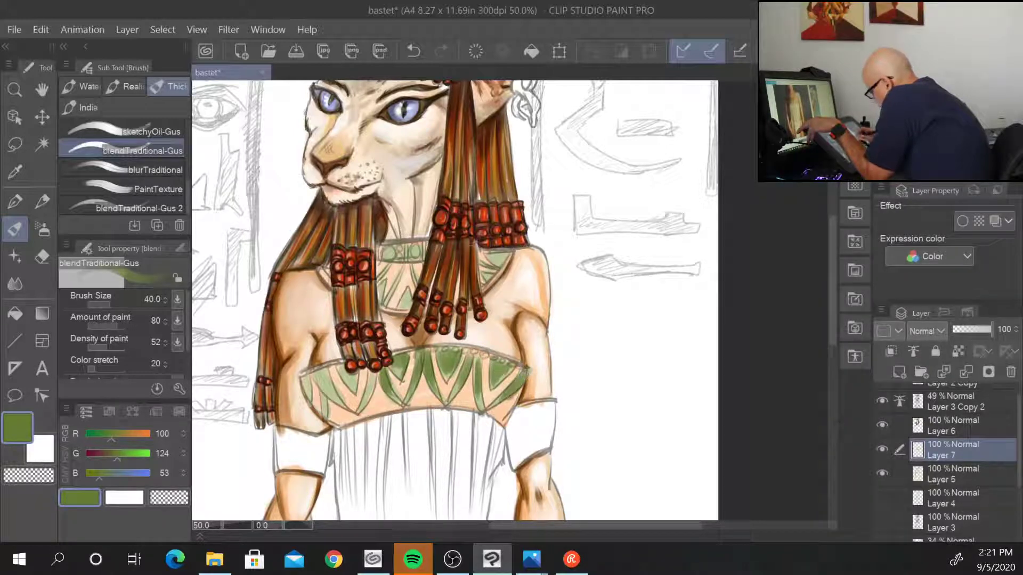
{"action": "mouse_move", "coordinate": [352, 362]}
{"action": "left_mouse_down"}
{"action": "mouse_move", "coordinate": [346, 392]}
{"action": "mouse_move", "coordinate": [372, 387]}
{"action": "mouse_move", "coordinate": [365, 399]}
{"action": "mouse_move", "coordinate": [313, 391]}
{"action": "mouse_move", "coordinate": [319, 406]}
{"action": "mouse_move", "coordinate": [303, 399]}
{"action": "left_mouse_up"}
- Add olive green shading to the collar's leaf shapes, neck band and the piece beside the braids at the shoulder
{"action": "left_click_drag", "start_coordinate": [381, 278], "coordinate": [384, 301]}
{"action": "mouse_move", "coordinate": [388, 254]}
{"action": "left_mouse_down"}
{"action": "mouse_move", "coordinate": [385, 280]}
{"action": "mouse_move", "coordinate": [389, 267]}
{"action": "mouse_move", "coordinate": [399, 310]}
{"action": "mouse_move", "coordinate": [411, 310]}
{"action": "left_mouse_up"}
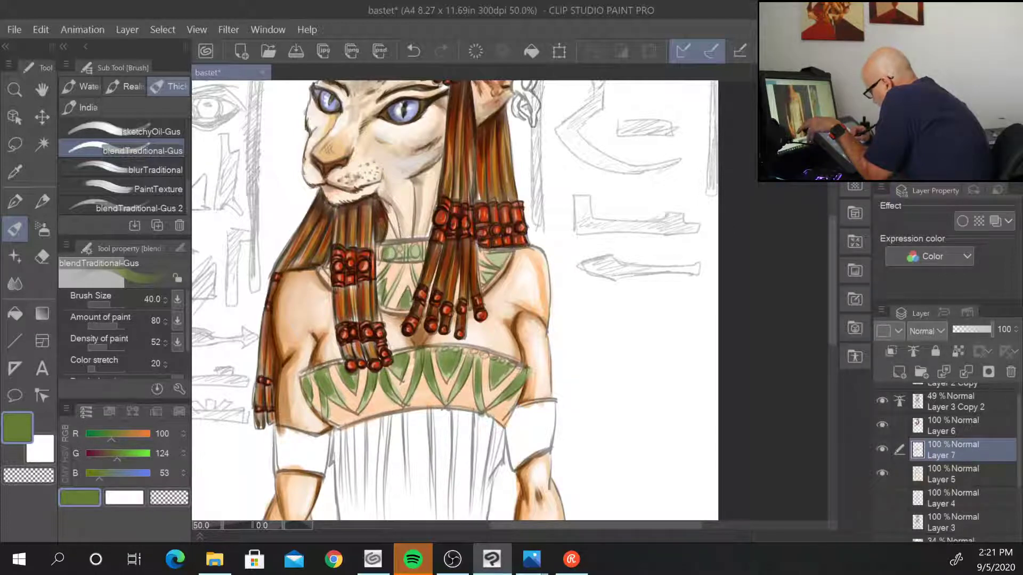
{"action": "left_click_drag", "start_coordinate": [409, 248], "coordinate": [409, 259]}
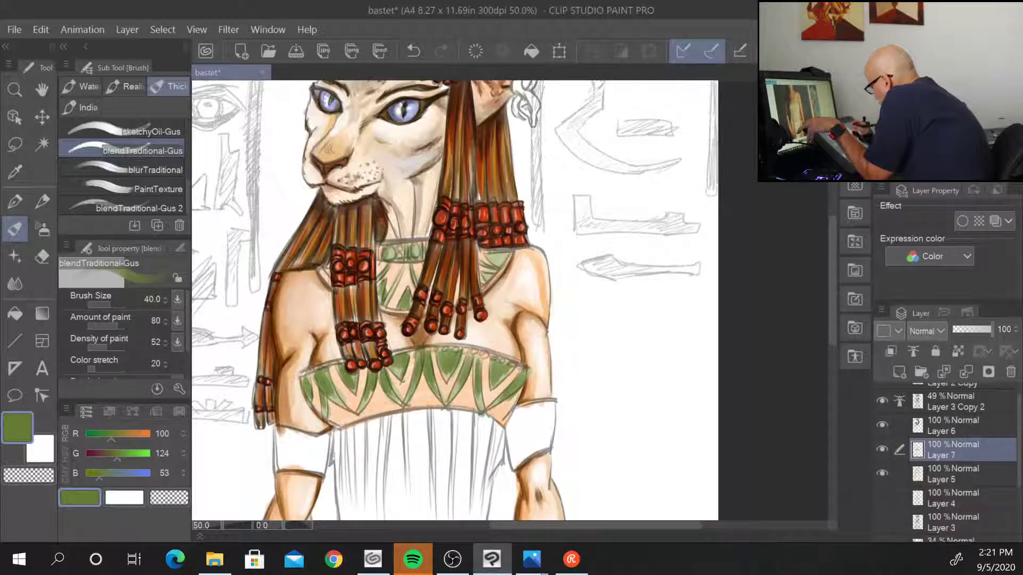
{"action": "left_click_drag", "start_coordinate": [500, 267], "coordinate": [489, 255]}
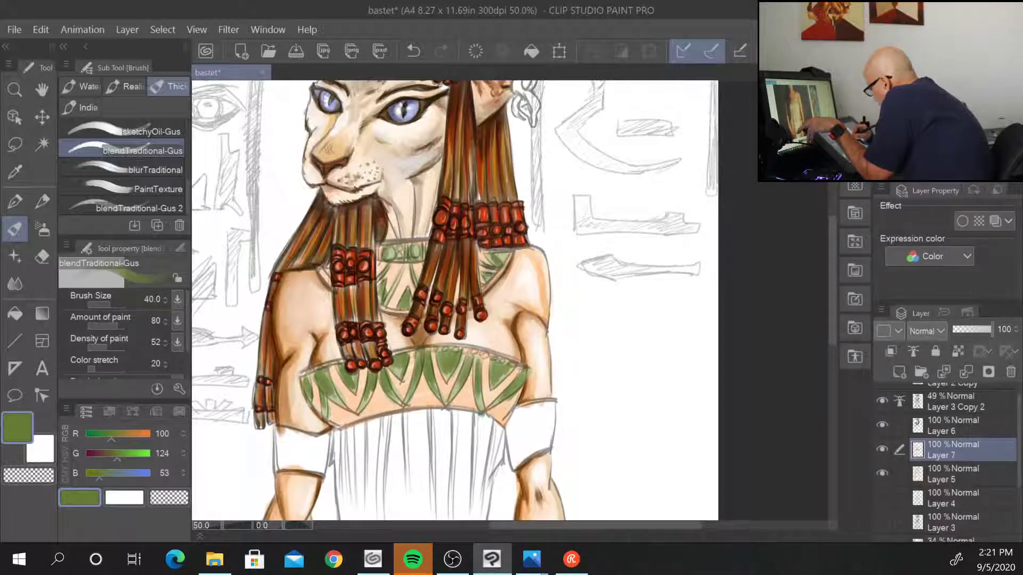
- Paint the straps and their beads on both thighs with the olive green
{"action": "left_click_drag", "start_coordinate": [831, 330], "coordinate": [829, 450]}
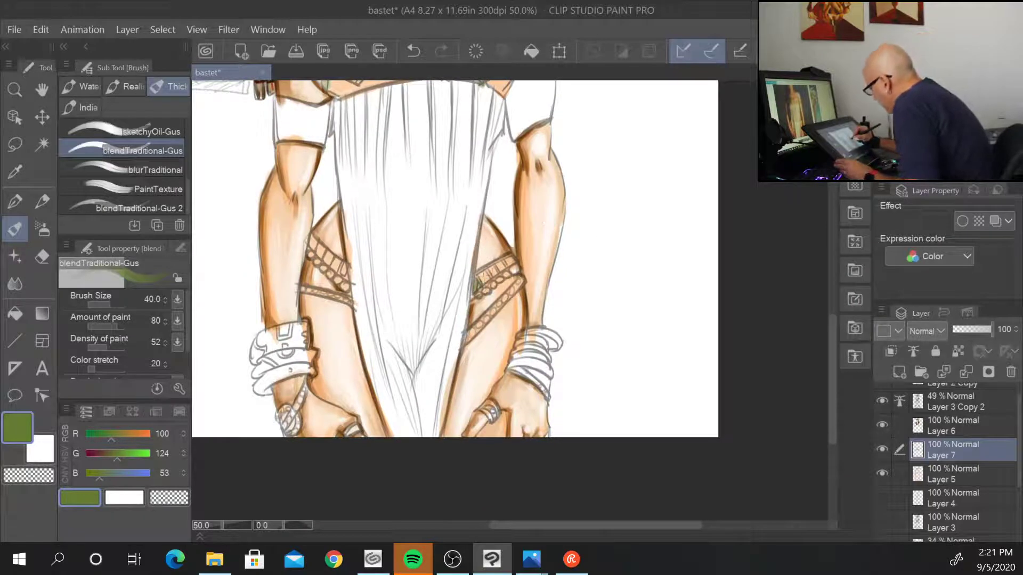
{"action": "mouse_move", "coordinate": [488, 276]}
{"action": "left_mouse_down"}
{"action": "mouse_move", "coordinate": [510, 258]}
{"action": "mouse_move", "coordinate": [516, 265]}
{"action": "left_mouse_up"}
{"action": "left_click_drag", "start_coordinate": [471, 333], "coordinate": [517, 288]}
{"action": "left_click_drag", "start_coordinate": [471, 334], "coordinate": [463, 337]}
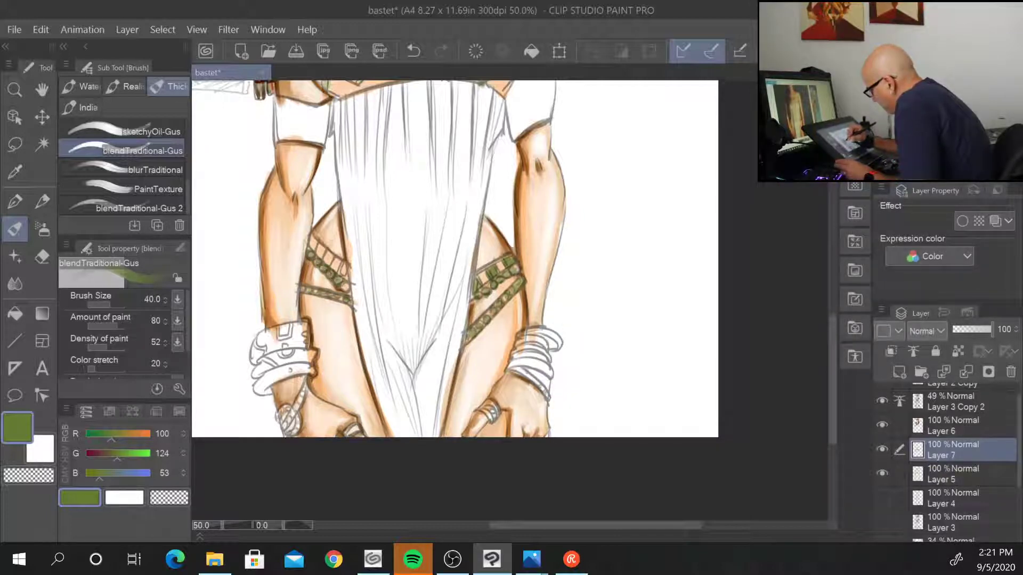
{"action": "mouse_move", "coordinate": [352, 298]}
{"action": "left_mouse_down"}
{"action": "mouse_move", "coordinate": [344, 266]}
{"action": "mouse_move", "coordinate": [315, 240]}
{"action": "left_mouse_up"}
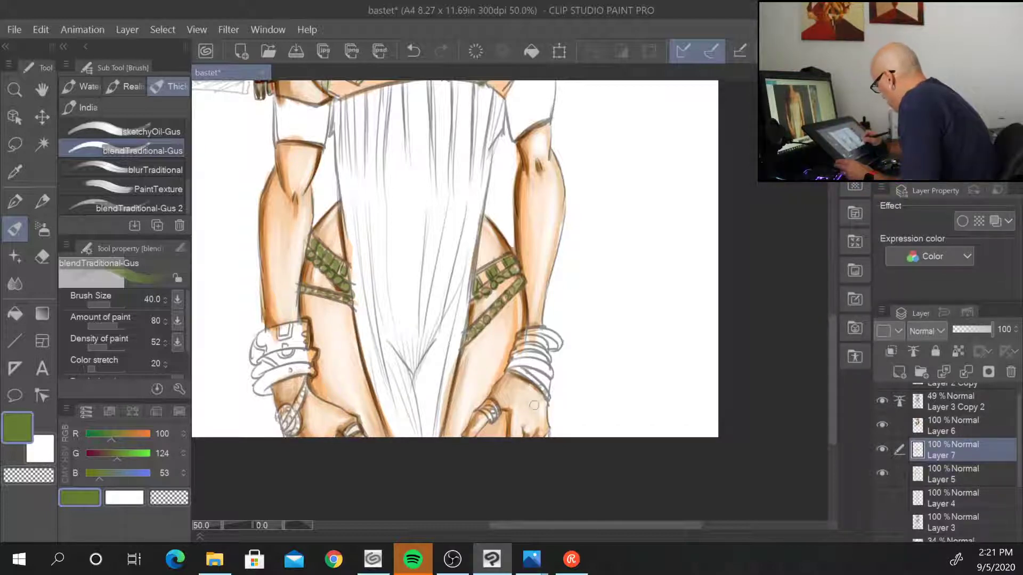
{"action": "left_click_drag", "start_coordinate": [831, 332], "coordinate": [810, 230]}
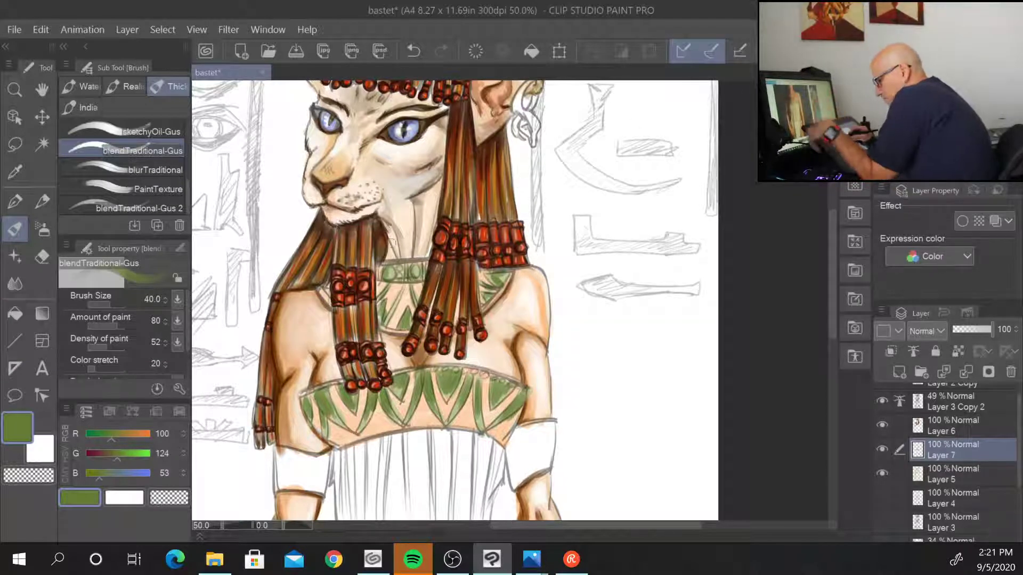
- Shade the collar, its neck band and the piece beside the braids at the shoulder with sampled brown (126, 83, 43)
{"action": "left_click", "coordinate": [408, 315], "text": "alt"}
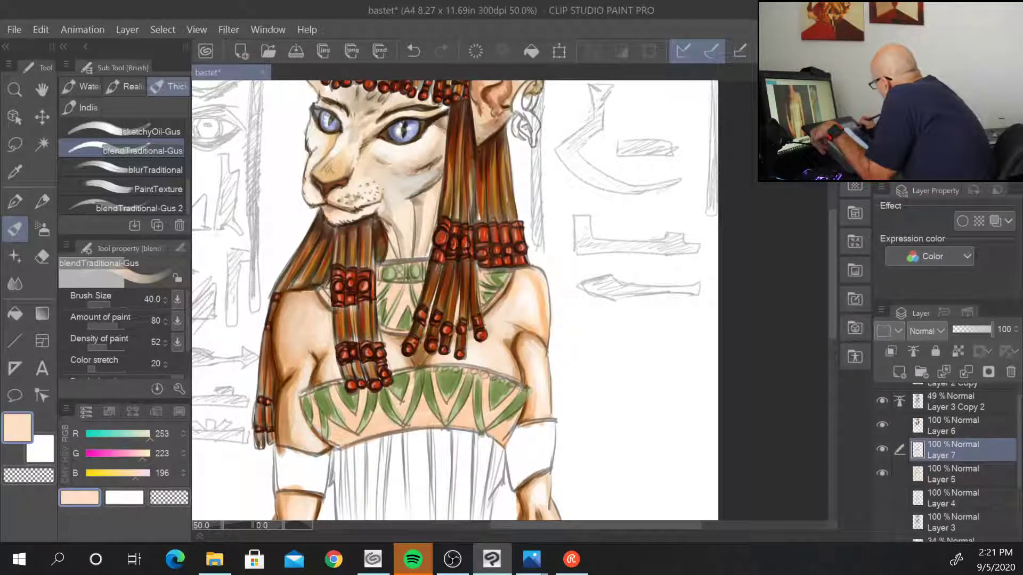
{"action": "left_click", "coordinate": [483, 114], "text": "alt"}
{"action": "left_click", "coordinate": [483, 113], "text": "alt"}
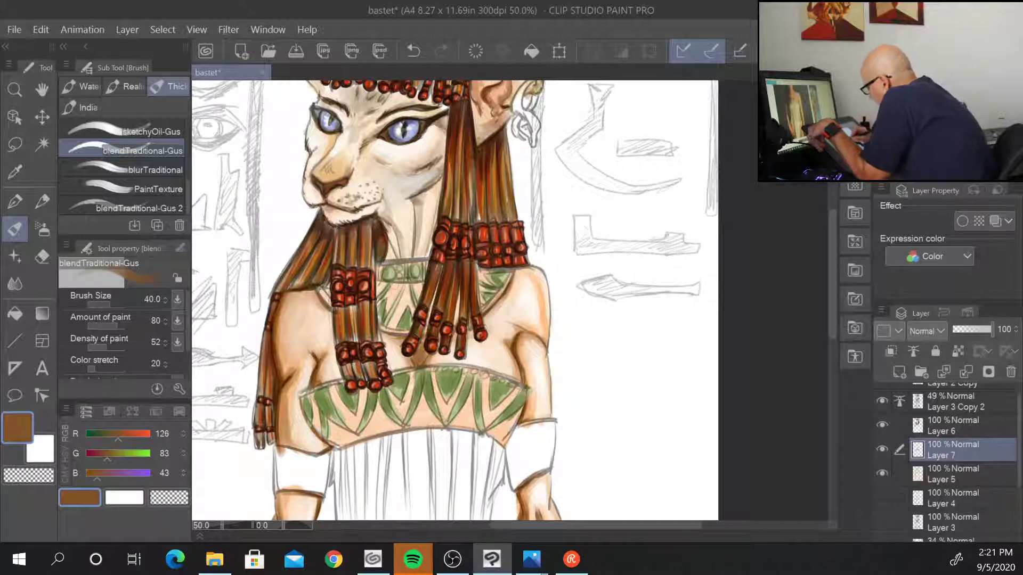
{"action": "mouse_move", "coordinate": [388, 293]}
{"action": "left_mouse_down"}
{"action": "mouse_move", "coordinate": [396, 288]}
{"action": "mouse_move", "coordinate": [388, 311]}
{"action": "mouse_move", "coordinate": [417, 296]}
{"action": "mouse_move", "coordinate": [414, 285]}
{"action": "mouse_move", "coordinate": [378, 298]}
{"action": "left_mouse_up"}
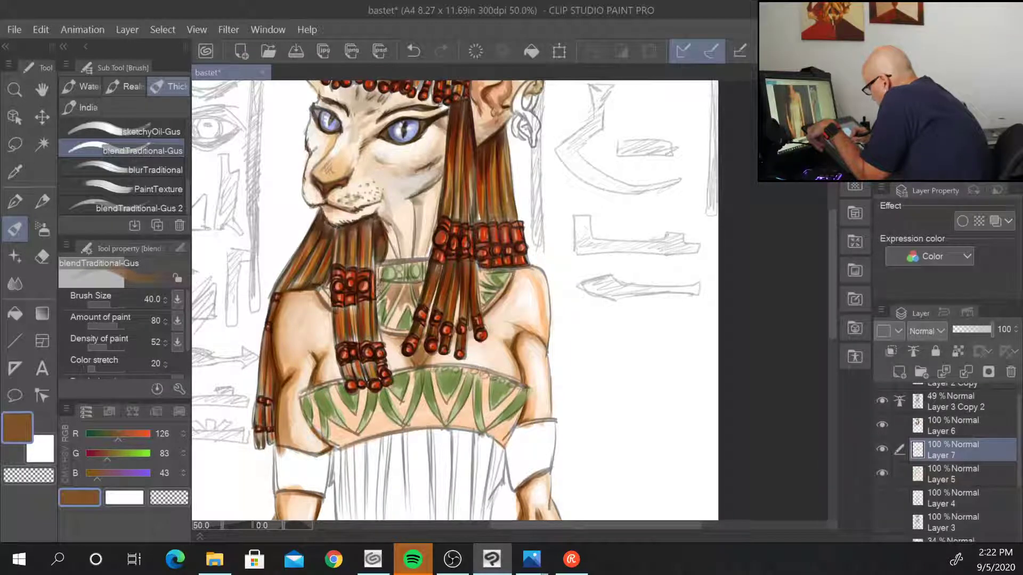
{"action": "mouse_move", "coordinate": [386, 261]}
{"action": "left_mouse_down"}
{"action": "mouse_move", "coordinate": [428, 258]}
{"action": "mouse_move", "coordinate": [400, 278]}
{"action": "mouse_move", "coordinate": [407, 264]}
{"action": "mouse_move", "coordinate": [419, 273]}
{"action": "mouse_move", "coordinate": [380, 269]}
{"action": "left_mouse_up"}
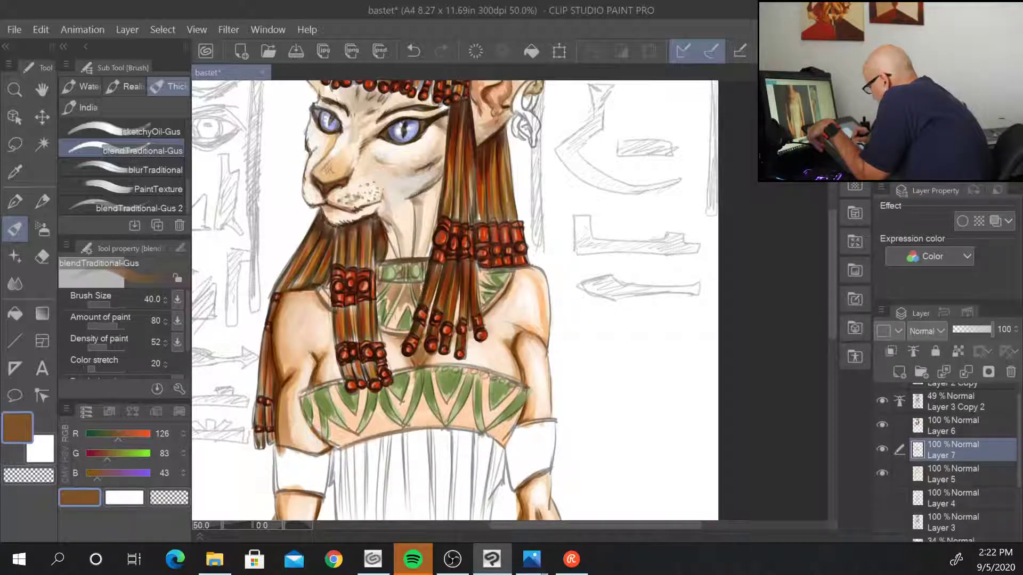
{"action": "left_click_drag", "start_coordinate": [397, 309], "coordinate": [391, 330]}
{"action": "mouse_move", "coordinate": [457, 294]}
{"action": "left_mouse_down"}
{"action": "mouse_move", "coordinate": [455, 328]}
{"action": "mouse_move", "coordinate": [429, 334]}
{"action": "left_mouse_up"}
{"action": "left_click_drag", "start_coordinate": [479, 279], "coordinate": [484, 278]}
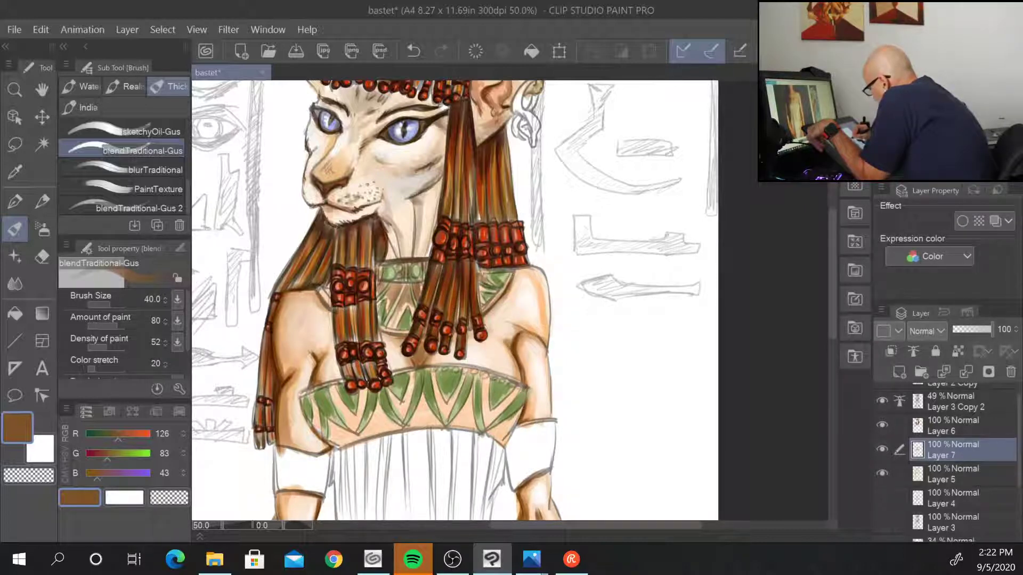
{"action": "left_click_drag", "start_coordinate": [322, 288], "coordinate": [330, 303]}
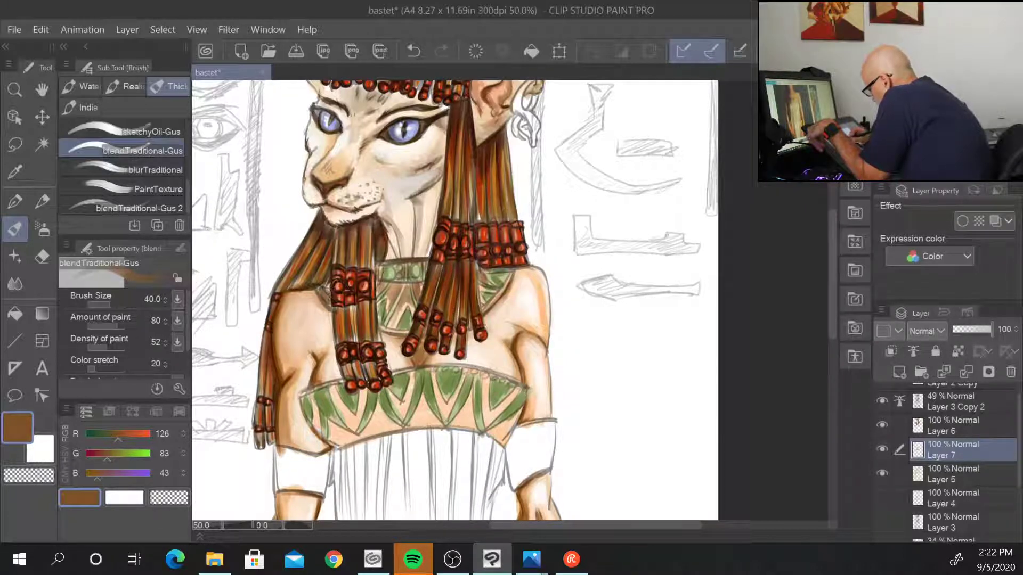
- Add the same brown shading over the leaf motifs and upper edge along the whole chest band
{"action": "left_click_drag", "start_coordinate": [310, 395], "coordinate": [319, 425]}
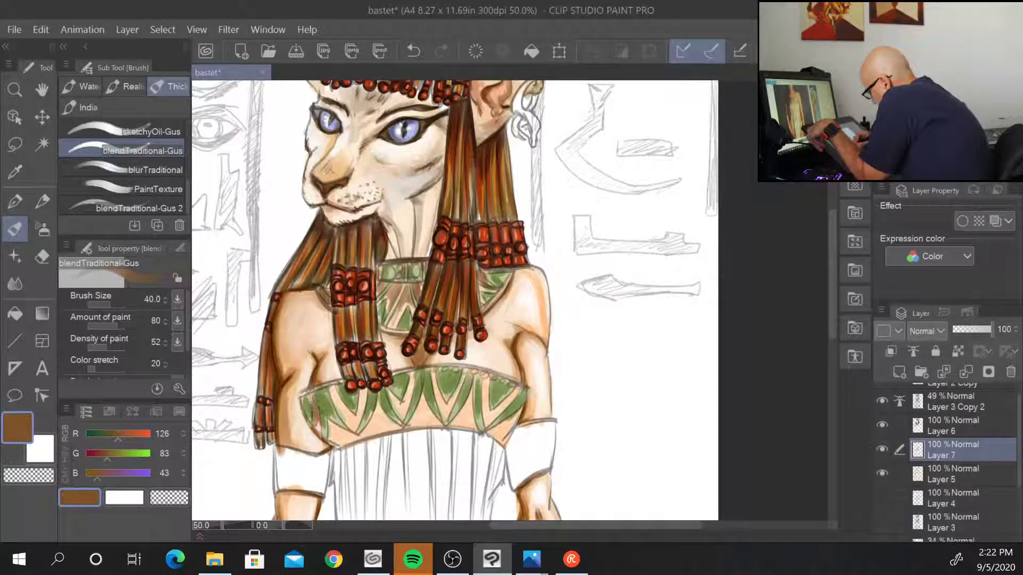
{"action": "mouse_move", "coordinate": [330, 388]}
{"action": "left_mouse_down"}
{"action": "mouse_move", "coordinate": [346, 415]}
{"action": "mouse_move", "coordinate": [347, 379]}
{"action": "mouse_move", "coordinate": [416, 368]}
{"action": "mouse_move", "coordinate": [398, 405]}
{"action": "mouse_move", "coordinate": [390, 392]}
{"action": "mouse_move", "coordinate": [362, 412]}
{"action": "mouse_move", "coordinate": [360, 389]}
{"action": "mouse_move", "coordinate": [363, 418]}
{"action": "left_mouse_up"}
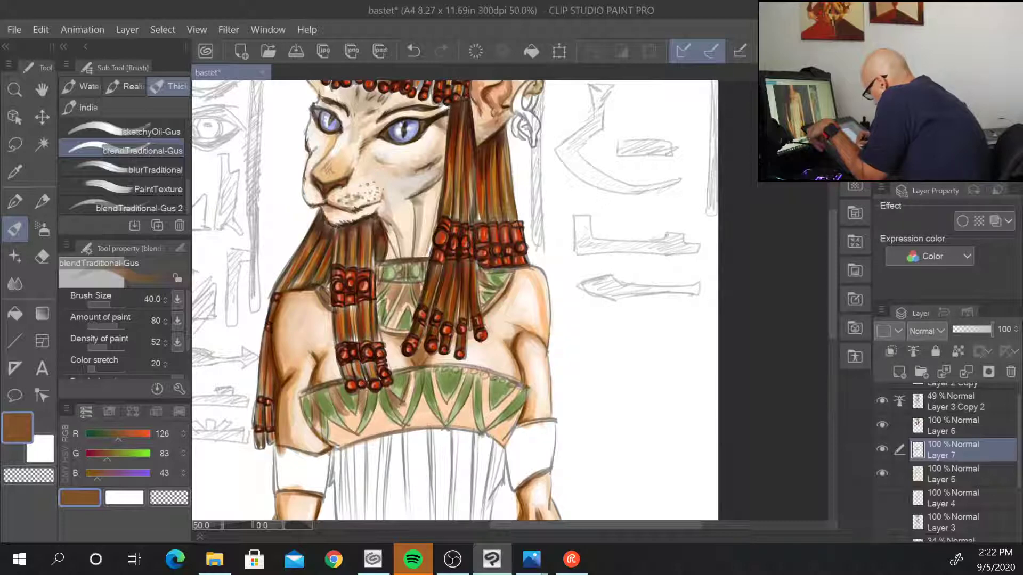
{"action": "mouse_move", "coordinate": [414, 371]}
{"action": "left_mouse_down"}
{"action": "mouse_move", "coordinate": [408, 397]}
{"action": "mouse_move", "coordinate": [442, 402]}
{"action": "mouse_move", "coordinate": [476, 376]}
{"action": "mouse_move", "coordinate": [471, 401]}
{"action": "mouse_move", "coordinate": [483, 413]}
{"action": "mouse_move", "coordinate": [497, 373]}
{"action": "mouse_move", "coordinate": [499, 407]}
{"action": "left_mouse_up"}
{"action": "mouse_move", "coordinate": [518, 392]}
{"action": "left_mouse_down"}
{"action": "mouse_move", "coordinate": [503, 408]}
{"action": "mouse_move", "coordinate": [505, 432]}
{"action": "left_mouse_up"}
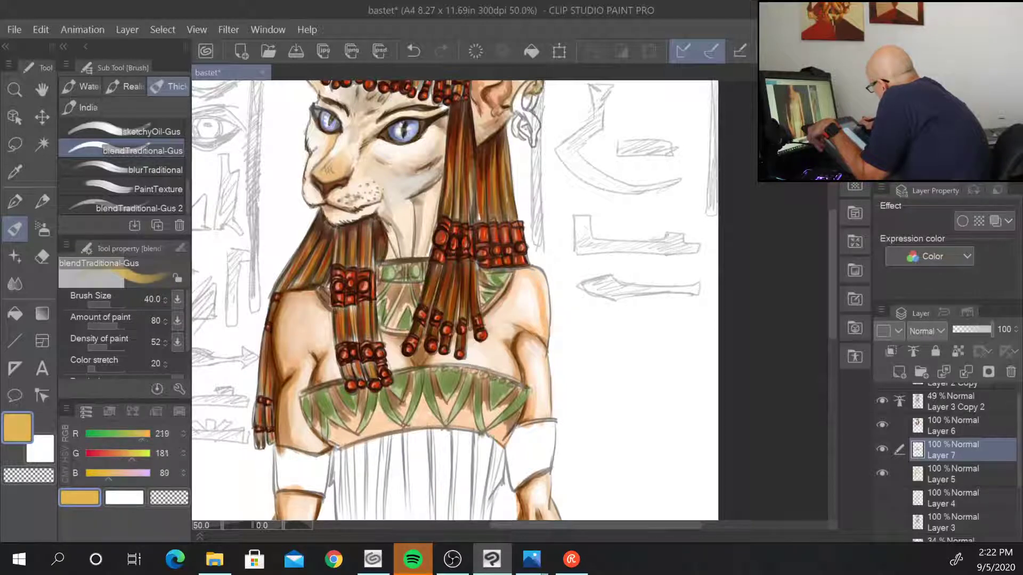
- Paint the gaps between the leaf motifs on the chest band, collar and thigh straps golden yellow (219, 181, 89)
{"action": "mouse_move", "coordinate": [333, 428]}
{"action": "left_mouse_down"}
{"action": "mouse_move", "coordinate": [335, 442]}
{"action": "mouse_move", "coordinate": [350, 436]}
{"action": "mouse_move", "coordinate": [349, 415]}
{"action": "mouse_move", "coordinate": [371, 425]}
{"action": "left_mouse_up"}
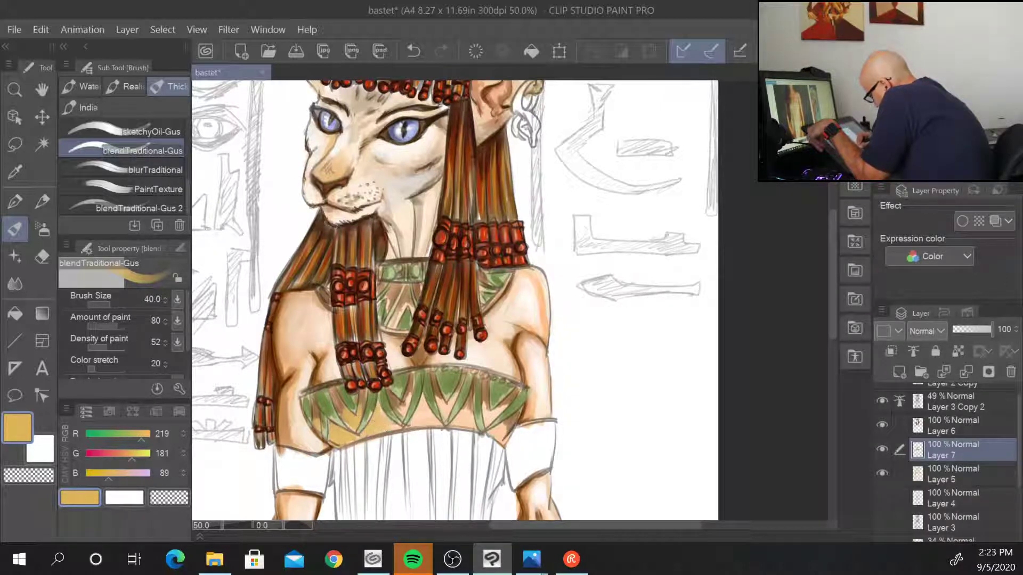
{"action": "mouse_move", "coordinate": [418, 406]}
{"action": "left_mouse_down"}
{"action": "mouse_move", "coordinate": [430, 422]}
{"action": "mouse_move", "coordinate": [439, 395]}
{"action": "mouse_move", "coordinate": [469, 420]}
{"action": "mouse_move", "coordinate": [486, 414]}
{"action": "mouse_move", "coordinate": [498, 436]}
{"action": "left_mouse_up"}
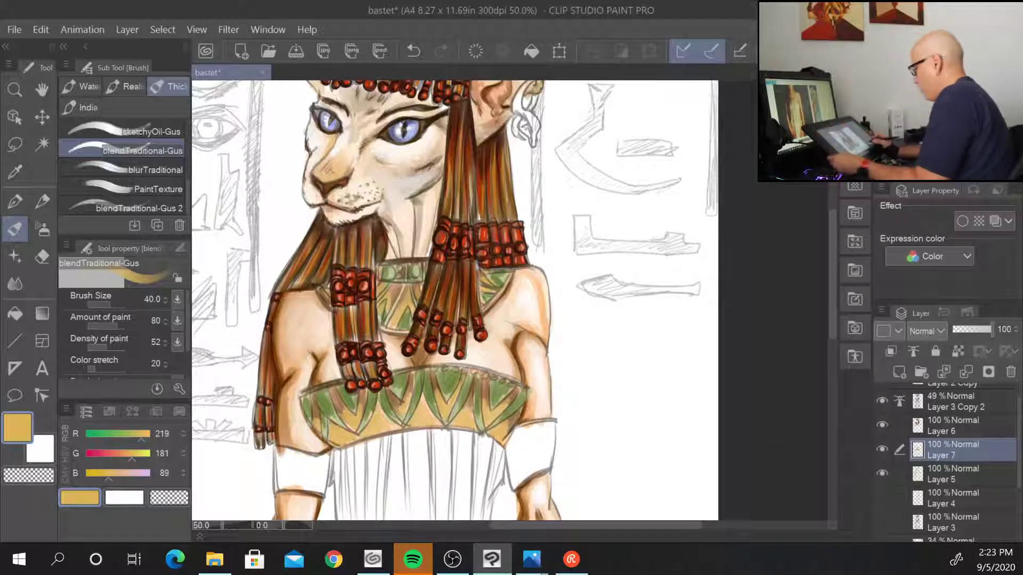
{"action": "left_click_drag", "start_coordinate": [671, 457], "coordinate": [666, 174]}
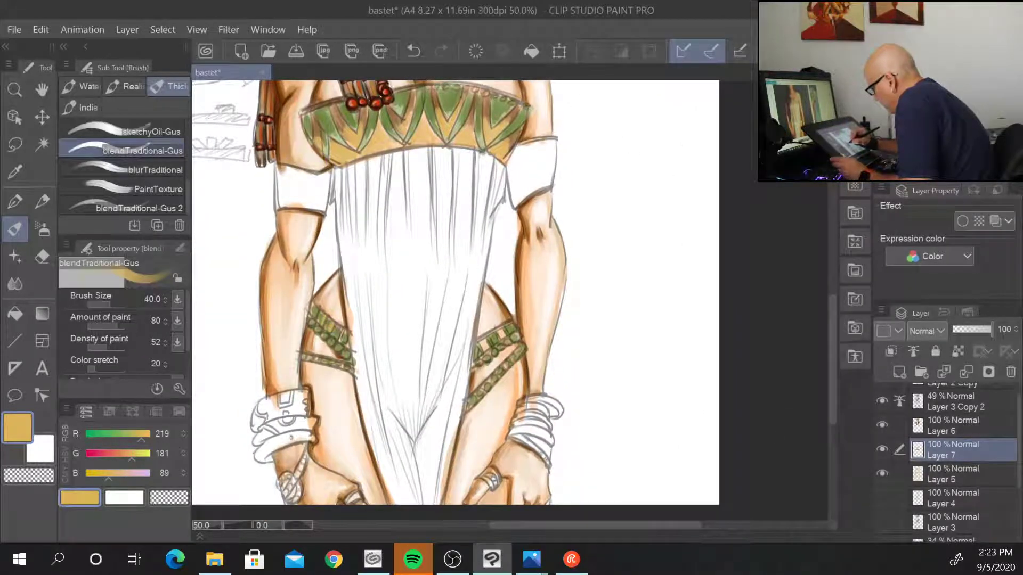
{"action": "left_click_drag", "start_coordinate": [340, 335], "coordinate": [348, 346]}
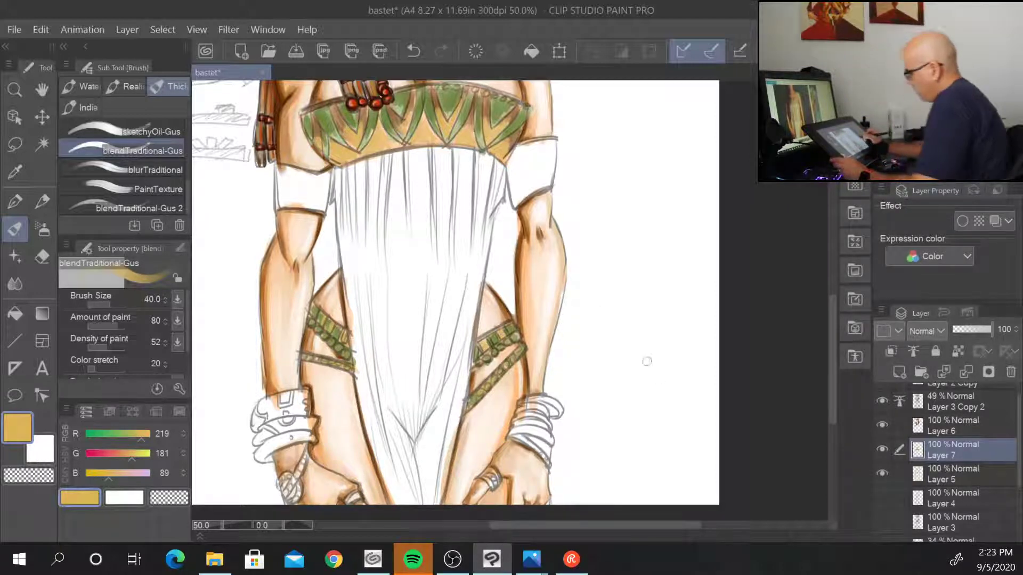
- Add pale yellow (255, 231, 173) highlights to the golden gaps of the collar and chest band
{"action": "scroll", "coordinate": [727, 408], "scroll_direction": "down", "scroll_amount": 2}
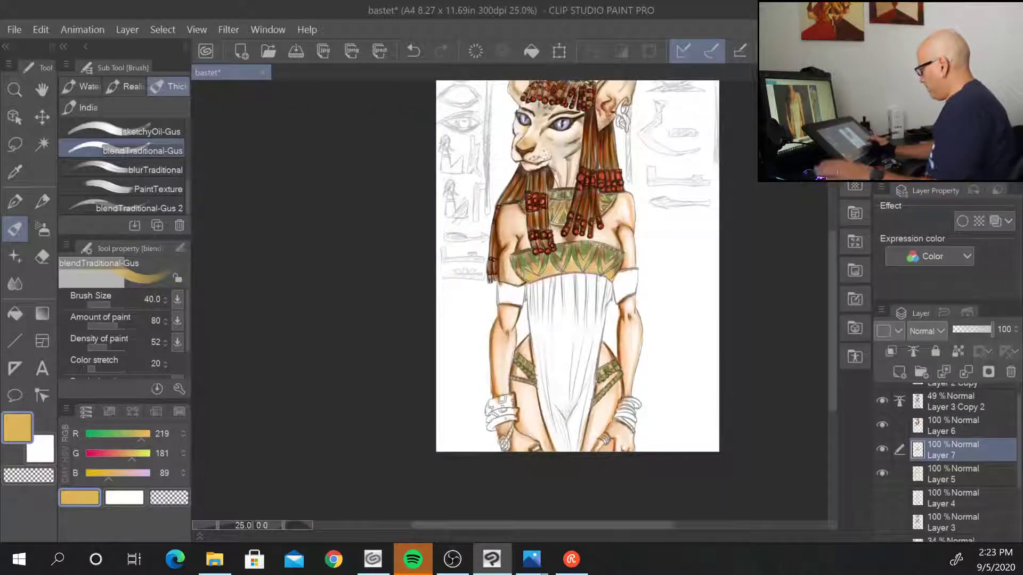
{"action": "left_click_drag", "start_coordinate": [706, 336], "coordinate": [504, 356]}
{"action": "scroll", "coordinate": [514, 320], "scroll_direction": "up", "scroll_amount": 3}
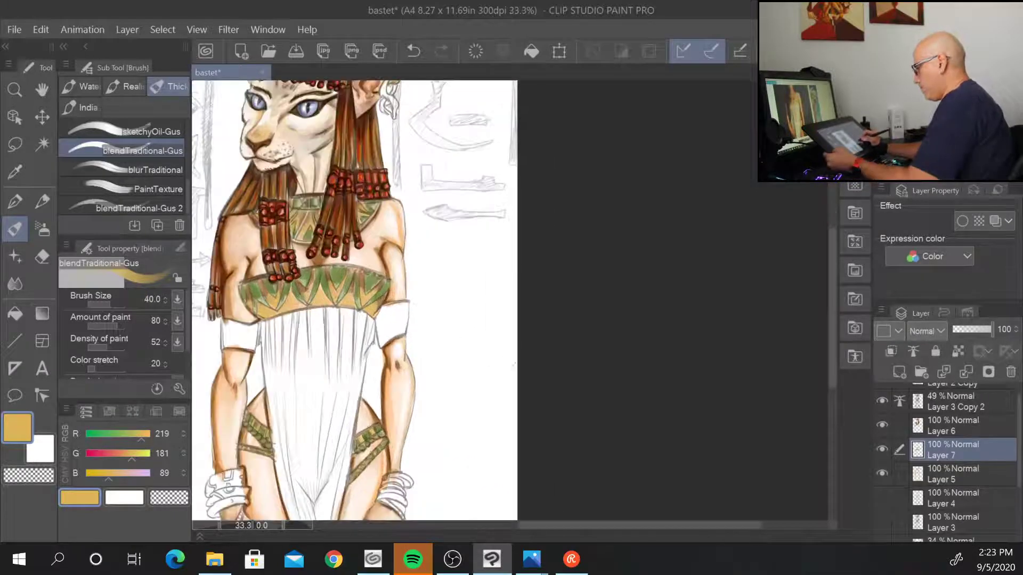
{"action": "scroll", "coordinate": [407, 268], "scroll_direction": "down", "scroll_amount": 1}
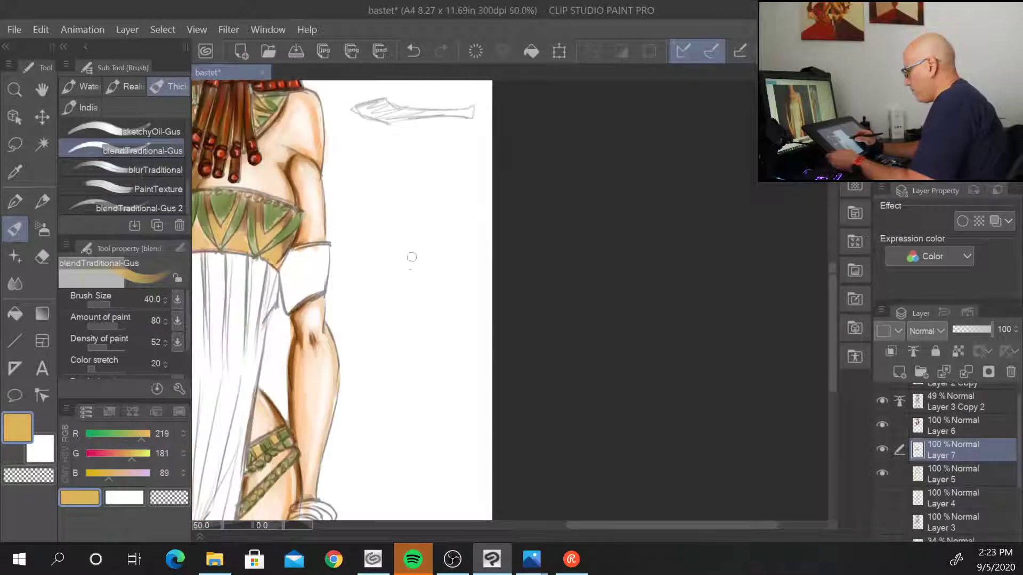
{"action": "left_click_drag", "start_coordinate": [388, 206], "coordinate": [633, 396]}
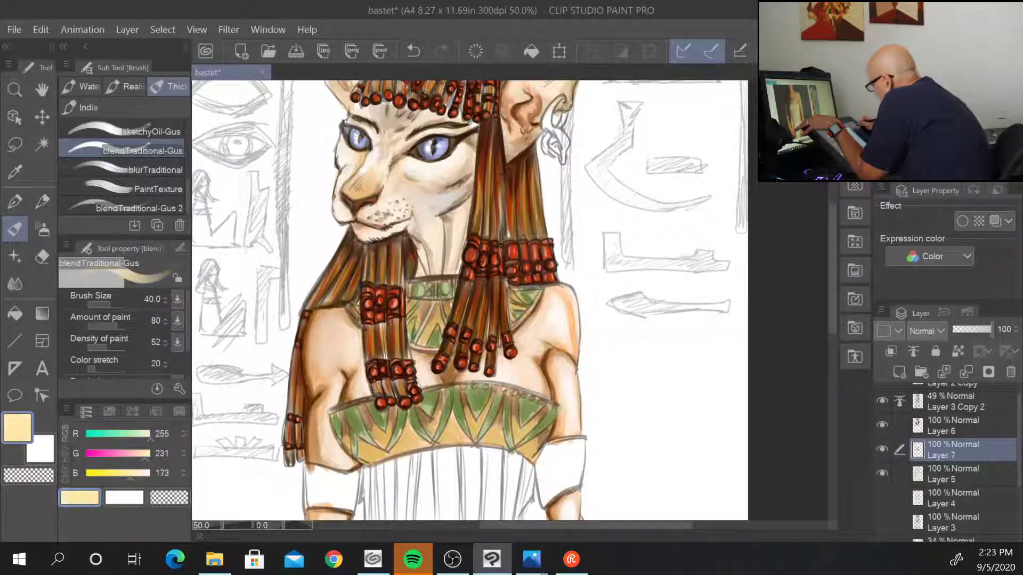
{"action": "left_click_drag", "start_coordinate": [423, 338], "coordinate": [420, 347]}
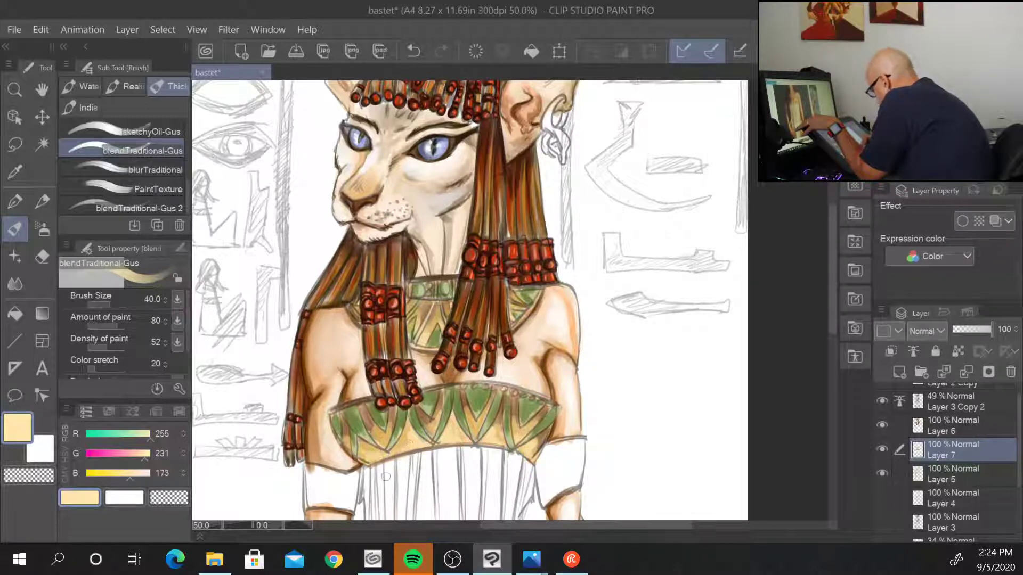
- Shade the chest band's end under the long braids and the collar's edge with brown (105, 84, 35) at brush size 150
{"action": "left_click", "coordinate": [345, 420], "text": "alt"}
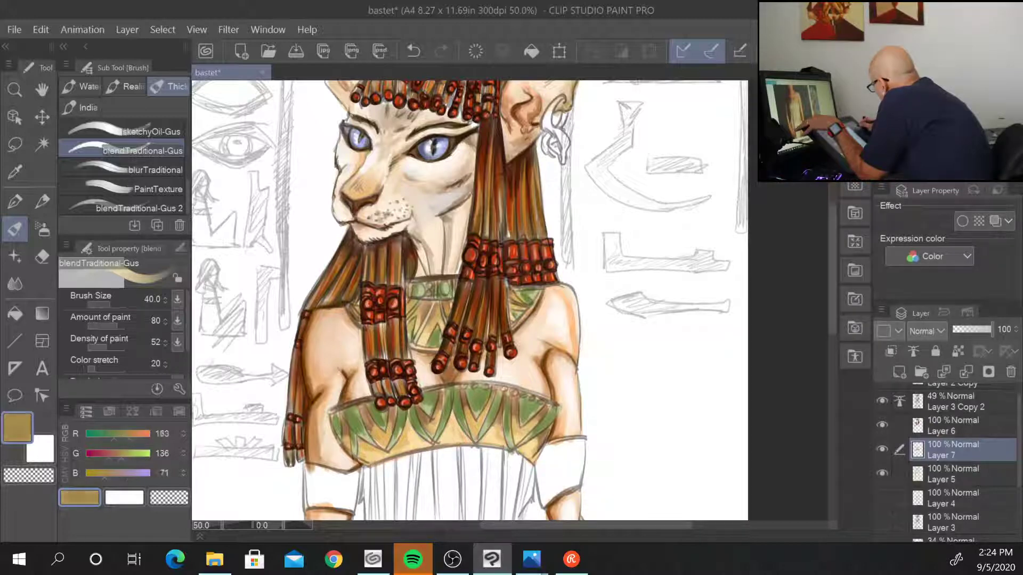
{"action": "key", "text": "["}
{"action": "key", "text": "["}
{"action": "key", "text": "]"}
{"action": "key", "text": "]"}
{"action": "key", "text": "]"}
{"action": "key", "text": "]"}
{"action": "key", "text": "]"}
{"action": "key", "text": "]"}
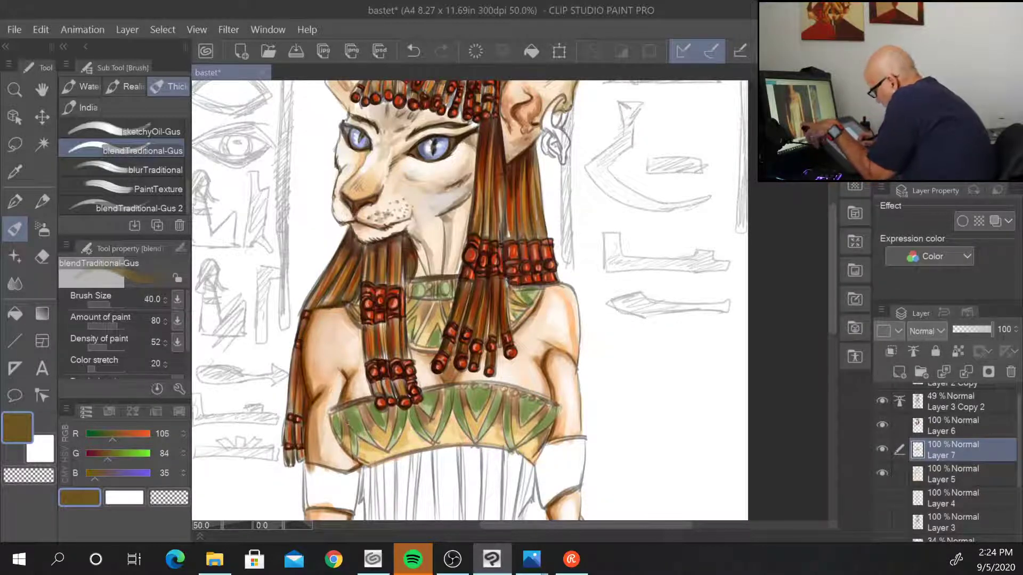
{"action": "key", "text": "]"}
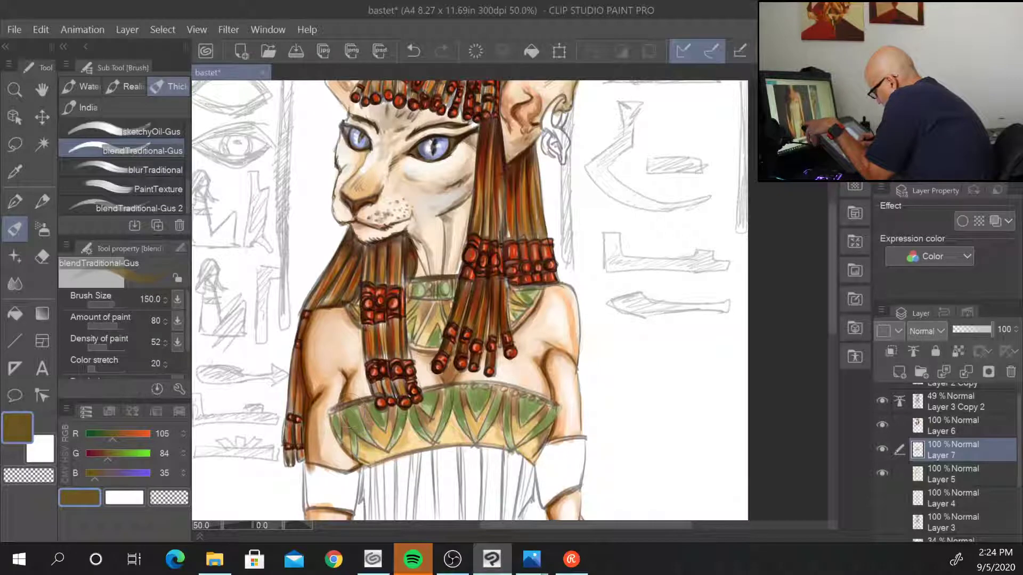
{"action": "mouse_move", "coordinate": [349, 424]}
{"action": "left_mouse_down"}
{"action": "mouse_move", "coordinate": [371, 451]}
{"action": "mouse_move", "coordinate": [358, 441]}
{"action": "mouse_move", "coordinate": [389, 435]}
{"action": "mouse_move", "coordinate": [365, 418]}
{"action": "mouse_move", "coordinate": [367, 458]}
{"action": "mouse_move", "coordinate": [386, 469]}
{"action": "mouse_move", "coordinate": [383, 446]}
{"action": "mouse_move", "coordinate": [355, 438]}
{"action": "left_mouse_up"}
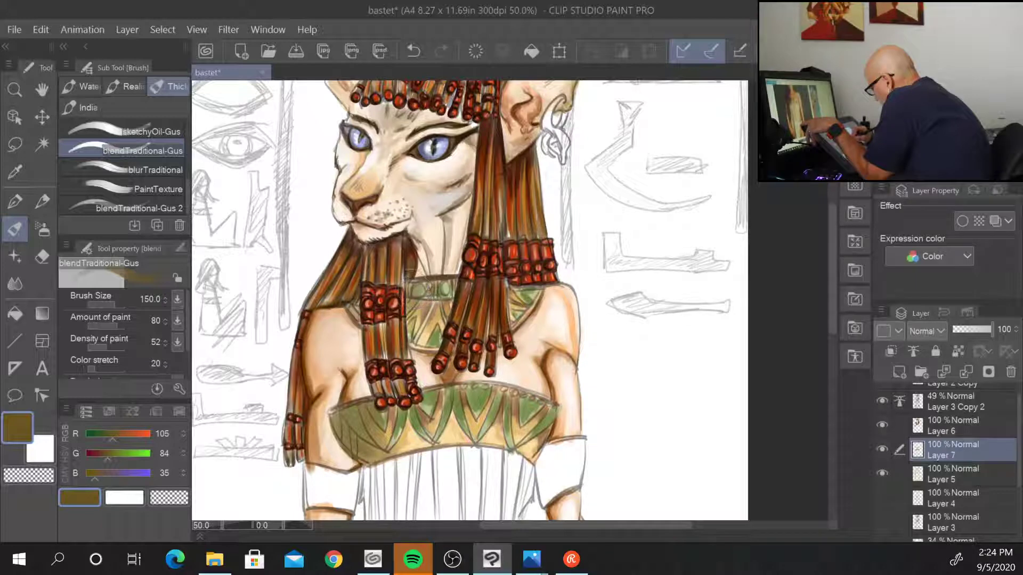
{"action": "left_click_drag", "start_coordinate": [418, 288], "coordinate": [411, 323]}
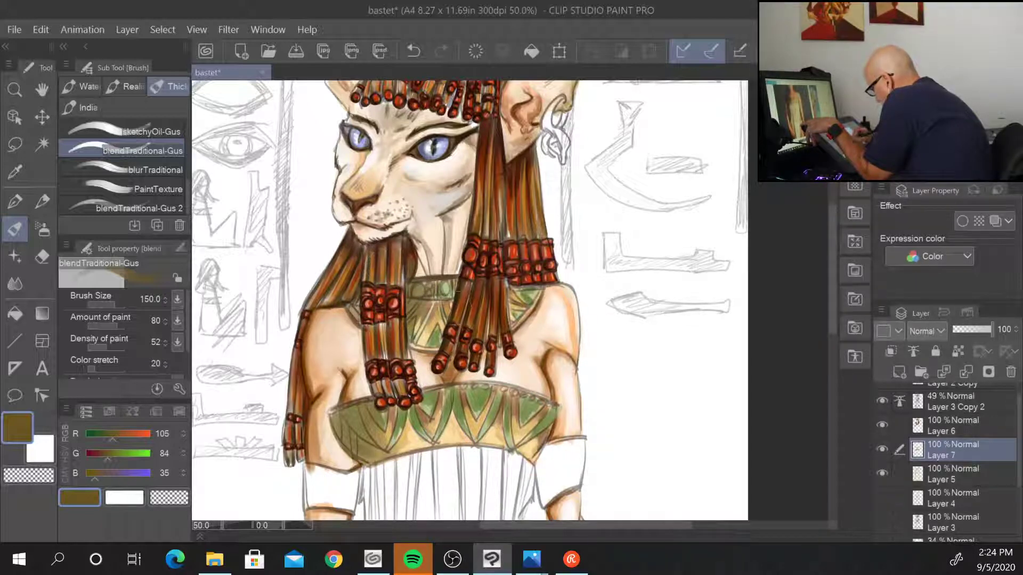
- Deepen the shadow on the chest band's end below the braids with dark brown (49, 36, 5) at brush size 50
{"action": "left_click_drag", "start_coordinate": [680, 418], "coordinate": [677, 269]}
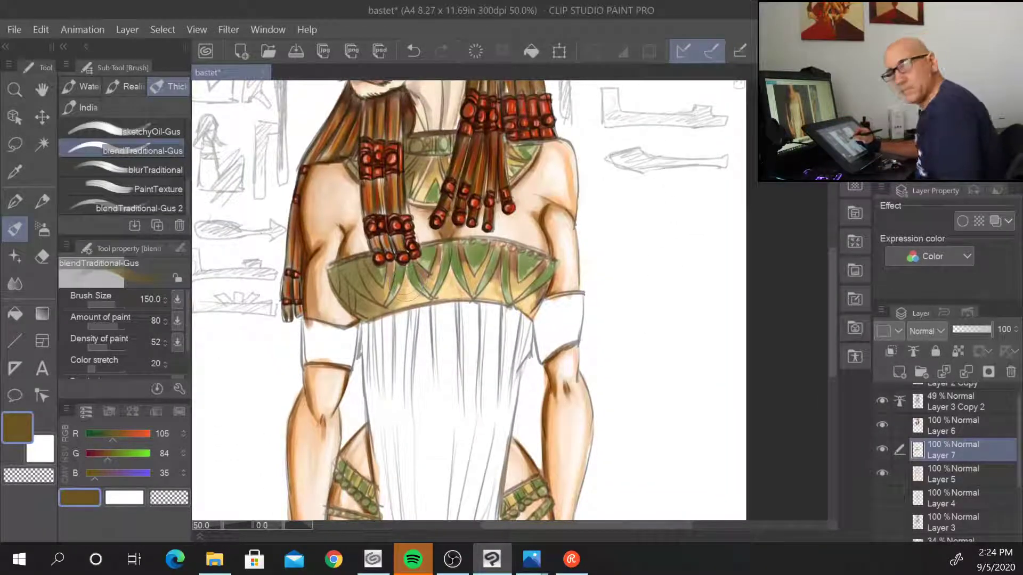
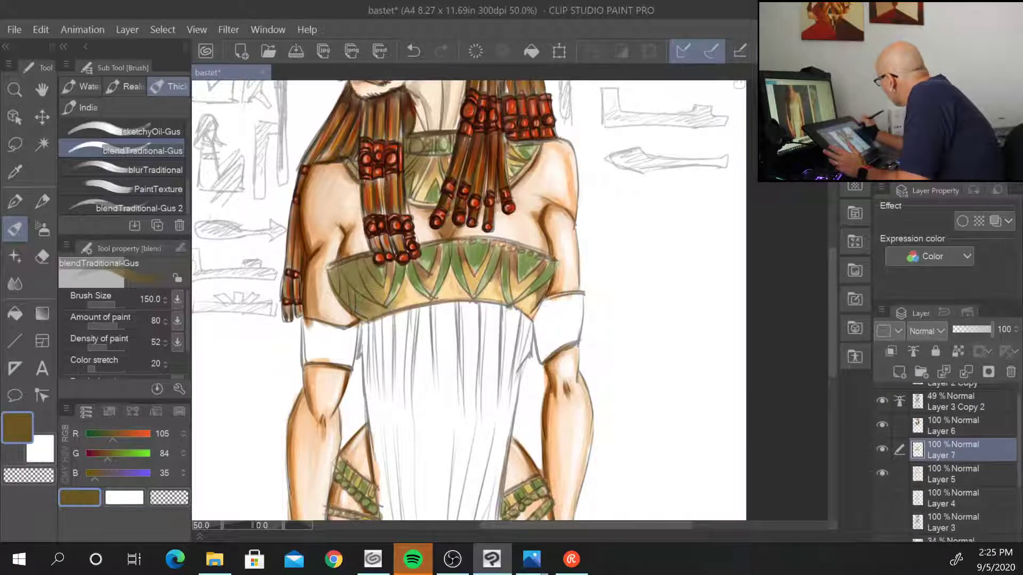
{"action": "left_click", "coordinate": [972, 133]}
{"action": "key", "text": "["}
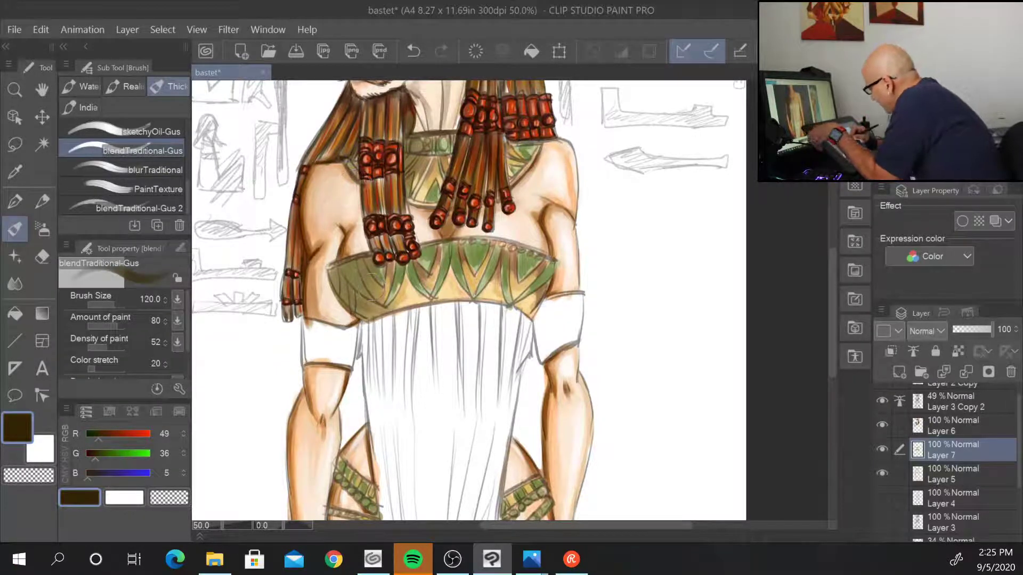
{"action": "key", "text": "["}
{"action": "mouse_move", "coordinate": [371, 282]}
{"action": "left_mouse_down"}
{"action": "mouse_move", "coordinate": [365, 274]}
{"action": "mouse_move", "coordinate": [367, 285]}
{"action": "mouse_move", "coordinate": [343, 297]}
{"action": "mouse_move", "coordinate": [343, 275]}
{"action": "left_mouse_up"}
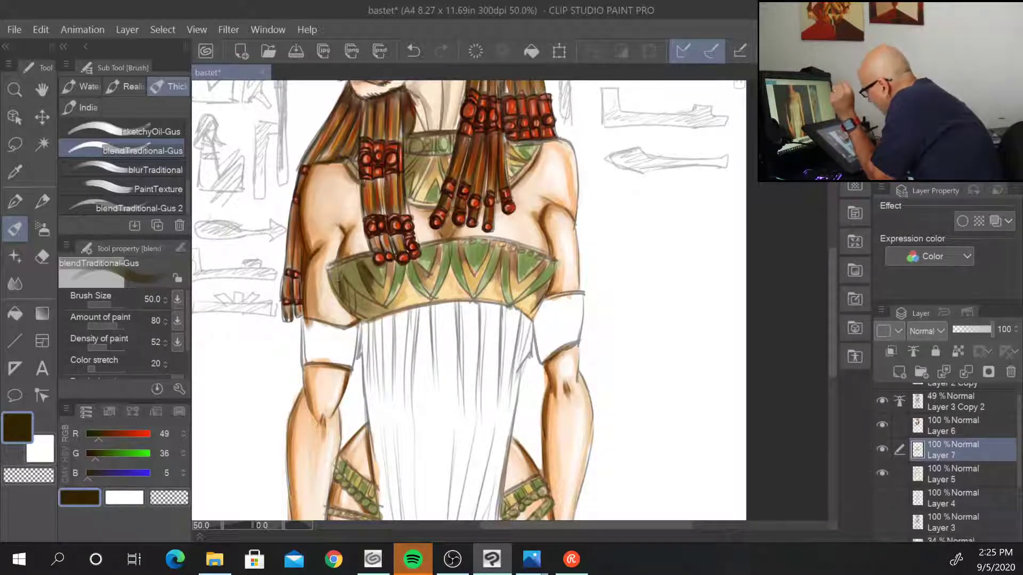
{"action": "mouse_move", "coordinate": [336, 277]}
{"action": "left_mouse_down"}
{"action": "mouse_move", "coordinate": [328, 288]}
{"action": "mouse_move", "coordinate": [354, 282]}
{"action": "mouse_move", "coordinate": [367, 295]}
{"action": "mouse_move", "coordinate": [355, 308]}
{"action": "left_mouse_up"}
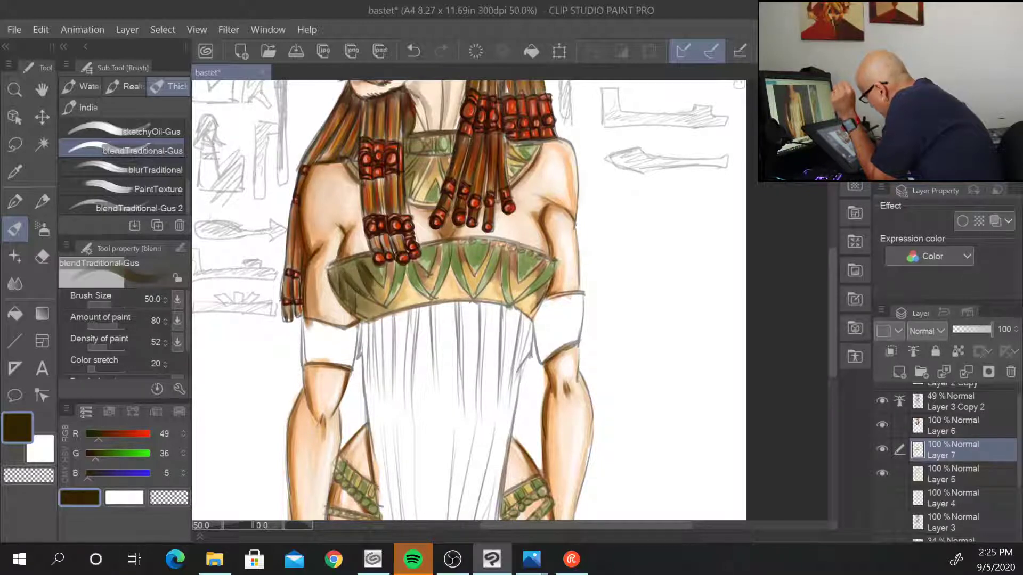
{"action": "left_click_drag", "start_coordinate": [364, 264], "coordinate": [375, 312]}
{"action": "mouse_move", "coordinate": [374, 311]}
{"action": "left_mouse_down"}
{"action": "mouse_move", "coordinate": [366, 312]}
{"action": "mouse_move", "coordinate": [392, 306]}
{"action": "left_mouse_up"}
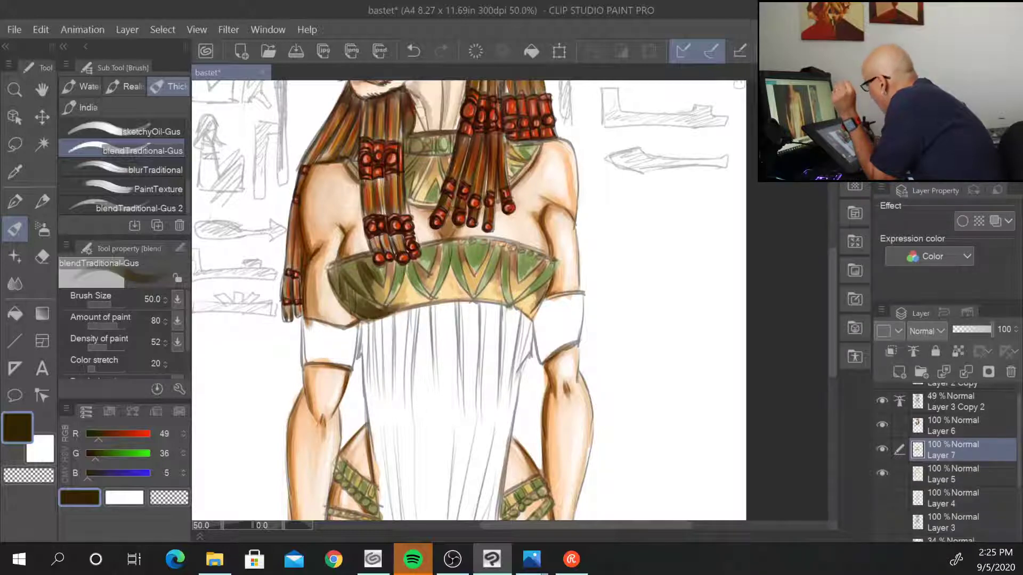
- Add dark brown shadows to the collar and neck band where they meet the braids
{"action": "mouse_move", "coordinate": [407, 173]}
{"action": "left_mouse_down"}
{"action": "mouse_move", "coordinate": [417, 161]}
{"action": "mouse_move", "coordinate": [407, 184]}
{"action": "mouse_move", "coordinate": [413, 141]}
{"action": "mouse_move", "coordinate": [411, 154]}
{"action": "left_mouse_up"}
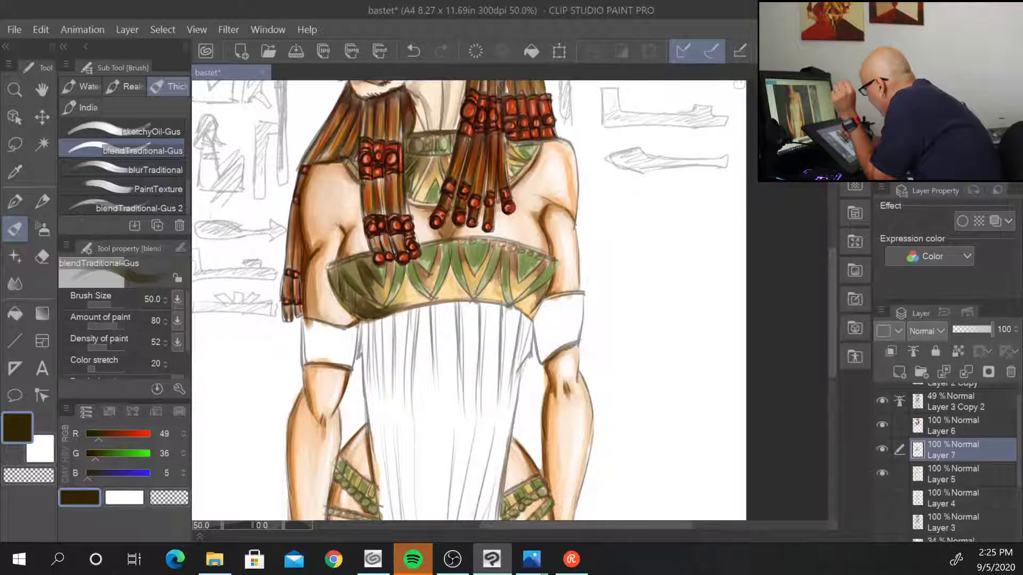
{"action": "left_click_drag", "start_coordinate": [349, 169], "coordinate": [358, 164]}
{"action": "left_click_drag", "start_coordinate": [406, 136], "coordinate": [405, 133]}
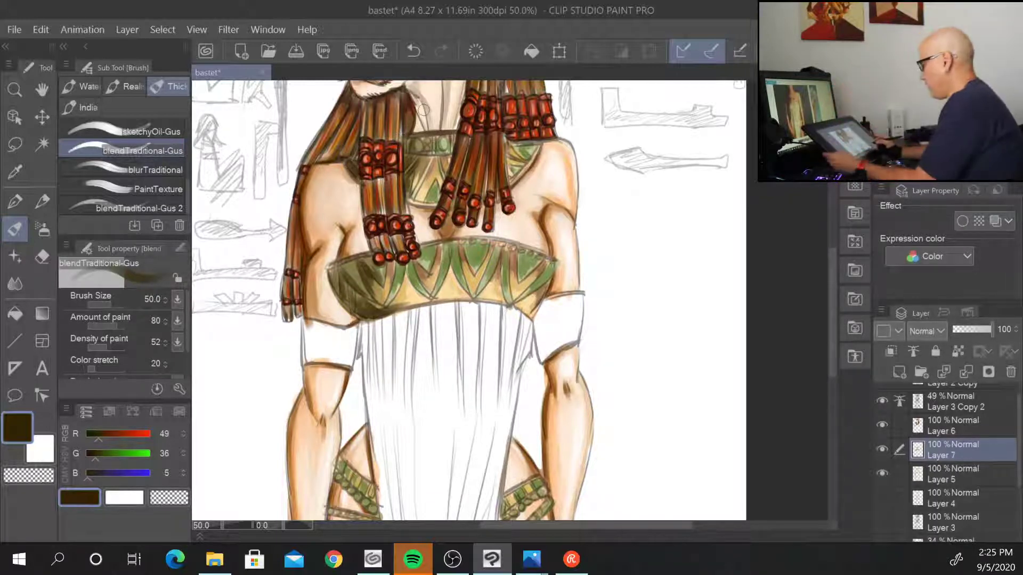
- Darken the upper edge of the chest band and the tops of its leaf motifs with the dark brown
{"action": "key", "text": "ctrl+minus"}
{"action": "key", "text": "ctrl+minus"}
{"action": "key", "text": "ctrl+plus"}
{"action": "key", "text": "ctrl+plus"}
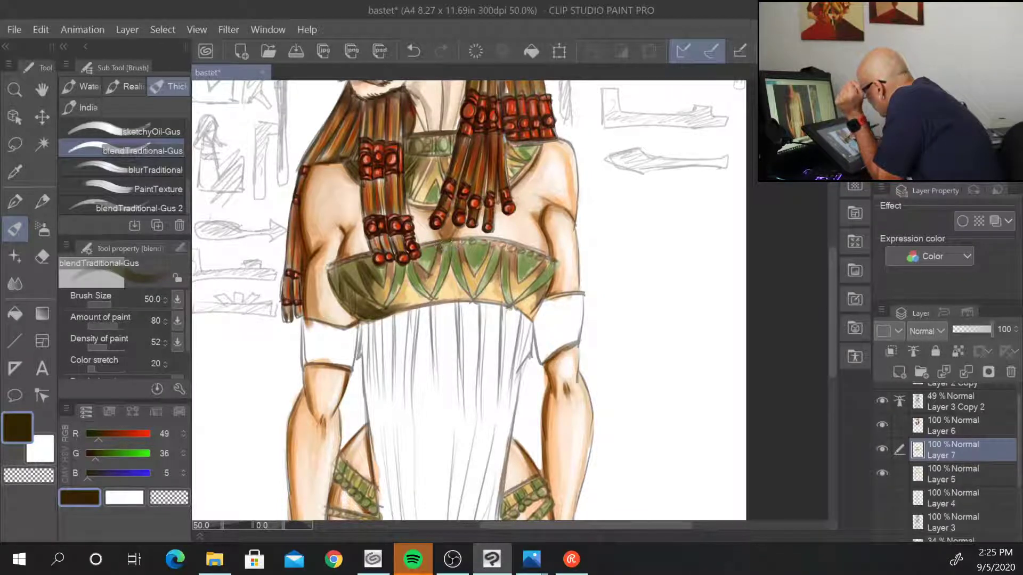
{"action": "mouse_move", "coordinate": [452, 243]}
{"action": "left_mouse_down"}
{"action": "mouse_move", "coordinate": [451, 253]}
{"action": "mouse_move", "coordinate": [506, 244]}
{"action": "mouse_move", "coordinate": [516, 264]}
{"action": "mouse_move", "coordinate": [527, 247]}
{"action": "mouse_move", "coordinate": [550, 263]}
{"action": "left_mouse_up"}
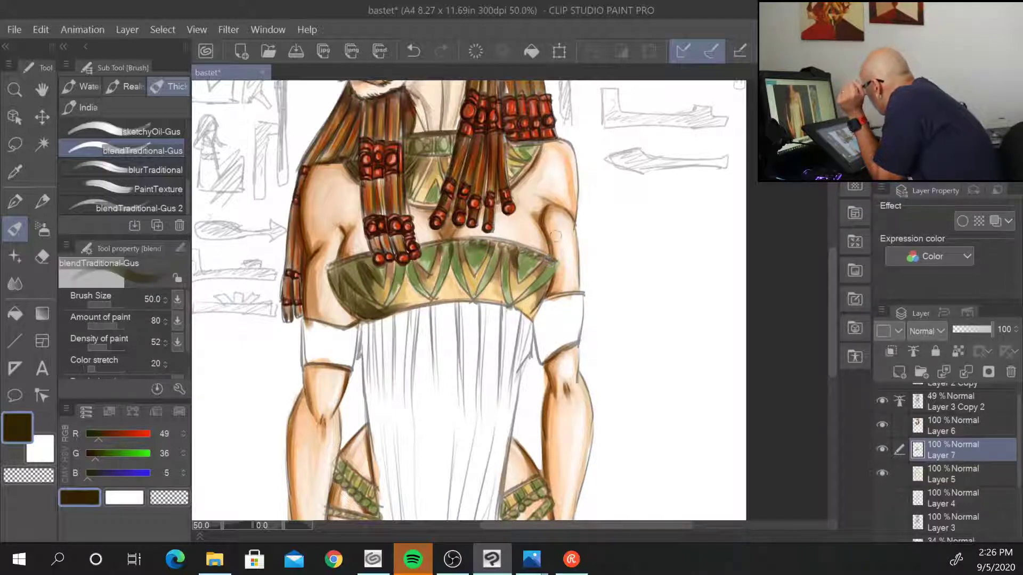
{"action": "left_click_drag", "start_coordinate": [479, 234], "coordinate": [554, 258]}
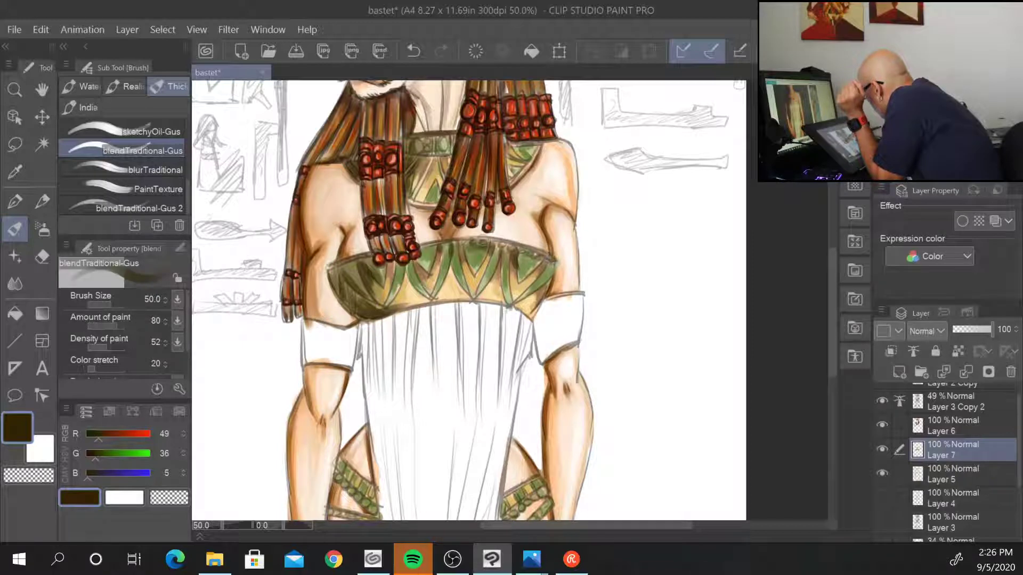
{"action": "left_click_drag", "start_coordinate": [446, 241], "coordinate": [429, 243]}
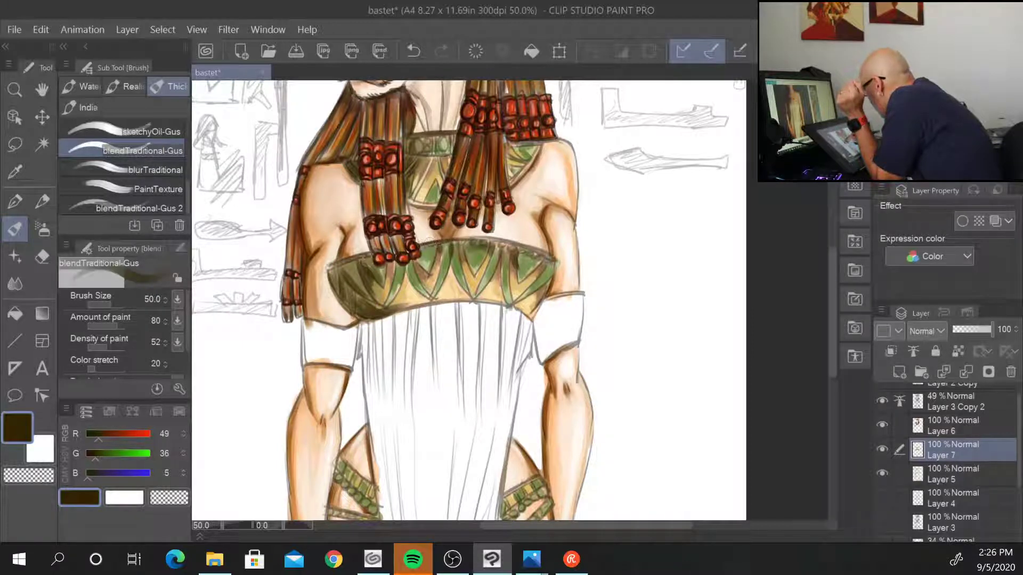
- Darken the chest band's shaded end and lower edge with dark brown (49, 36, 5), and touch up its leaf pattern with gold (249, 221, 156)
{"action": "left_click_drag", "start_coordinate": [363, 255], "coordinate": [333, 266]}
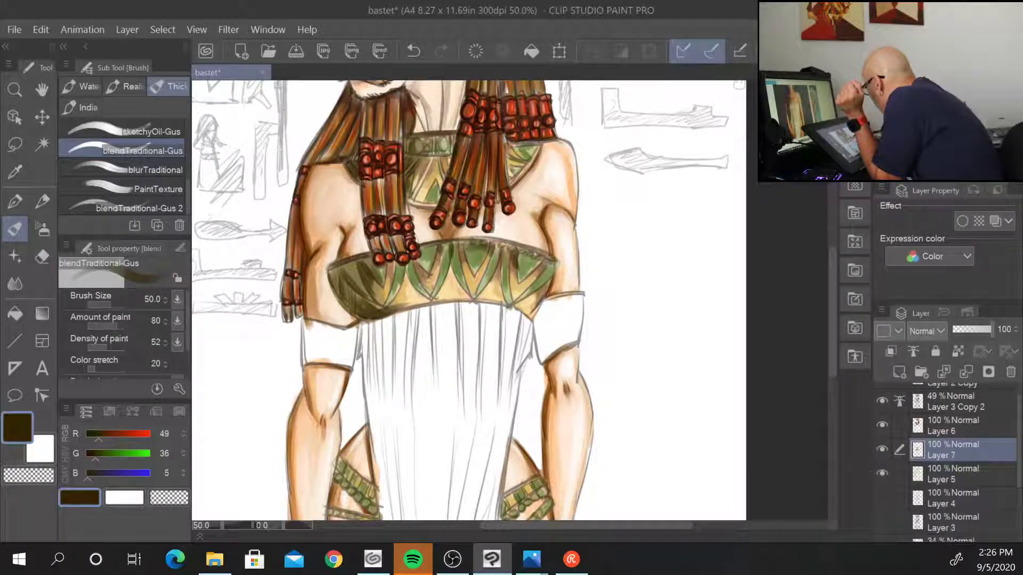
{"action": "left_click_drag", "start_coordinate": [384, 315], "coordinate": [504, 301]}
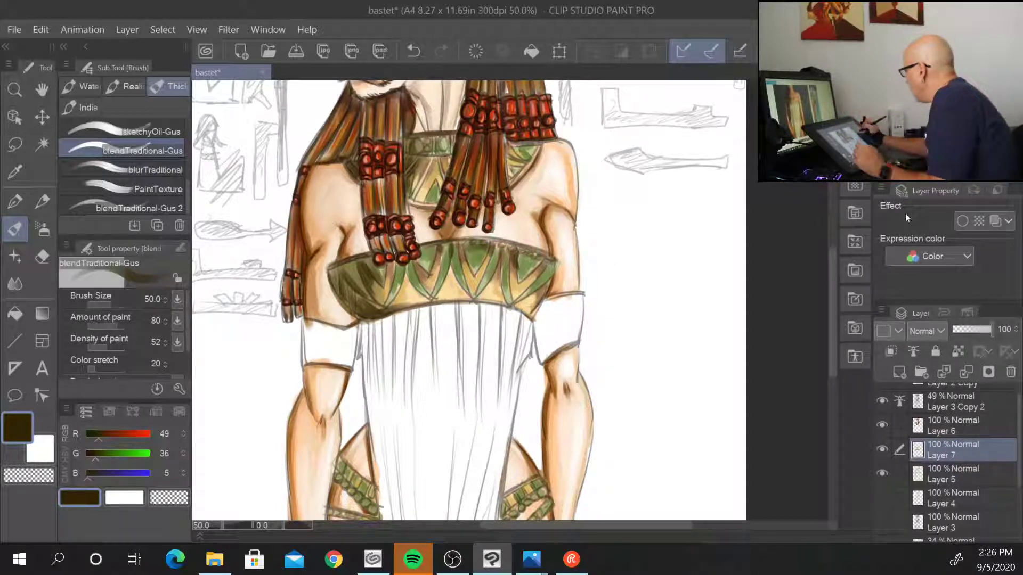
{"action": "left_click", "coordinate": [394, 291], "text": "alt"}
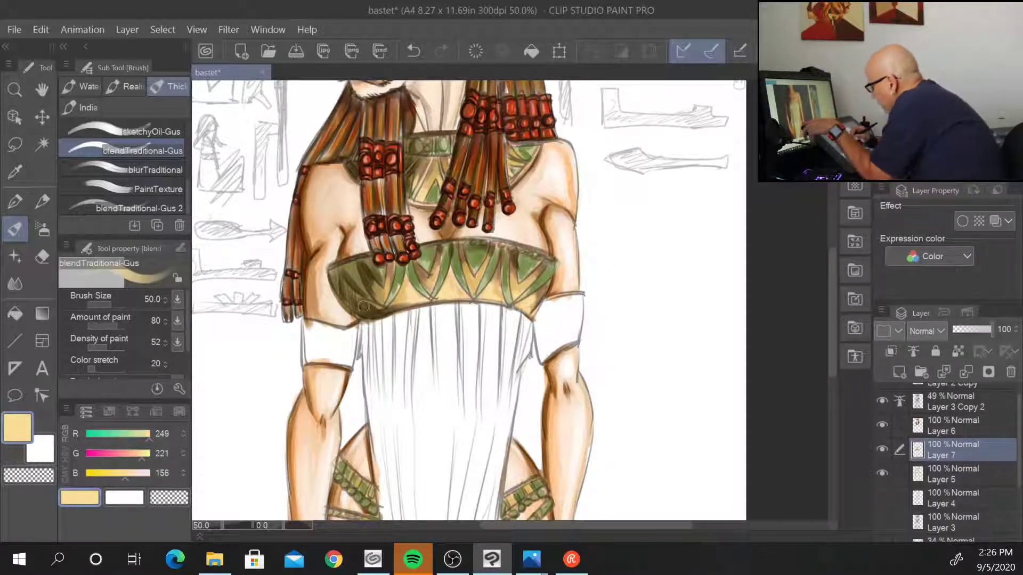
{"action": "mouse_move", "coordinate": [356, 288]}
{"action": "left_mouse_down"}
{"action": "mouse_move", "coordinate": [353, 309]}
{"action": "mouse_move", "coordinate": [359, 296]}
{"action": "mouse_move", "coordinate": [383, 303]}
{"action": "mouse_move", "coordinate": [365, 272]}
{"action": "mouse_move", "coordinate": [367, 290]}
{"action": "mouse_move", "coordinate": [359, 285]}
{"action": "mouse_move", "coordinate": [380, 310]}
{"action": "left_mouse_up"}
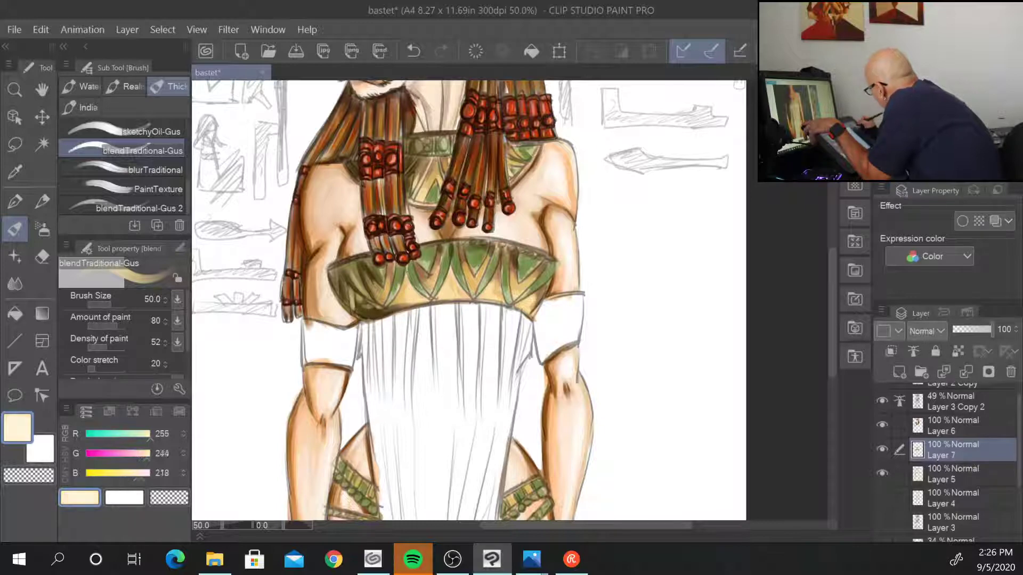
- Add cream (255, 250, 237) highlights to the gold areas of the chest band and collar at brush size 30
{"action": "key", "text": "["}
{"action": "key", "text": "["}
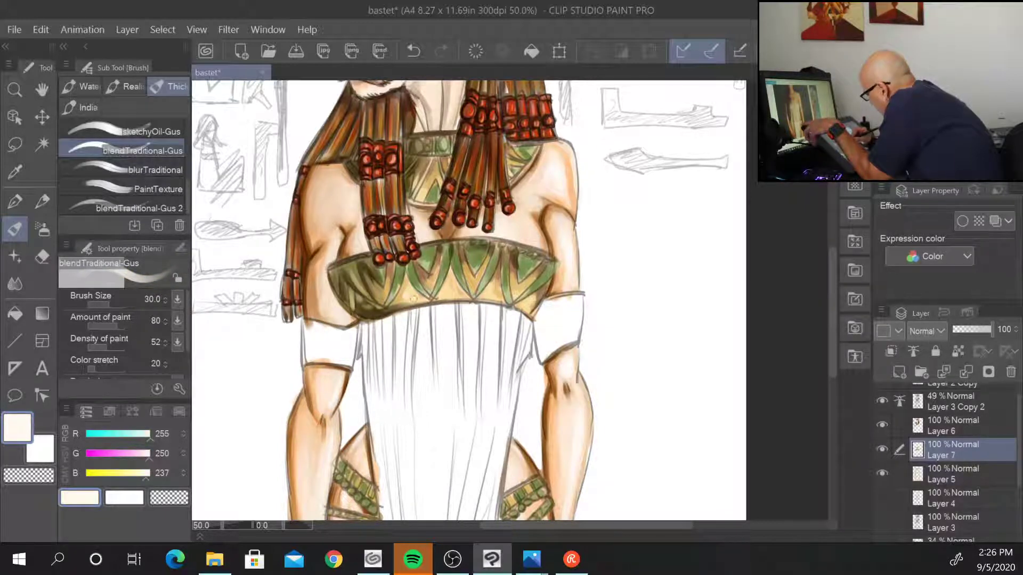
{"action": "mouse_move", "coordinate": [454, 294]}
{"action": "left_mouse_down"}
{"action": "mouse_move", "coordinate": [467, 278]}
{"action": "mouse_move", "coordinate": [497, 290]}
{"action": "mouse_move", "coordinate": [534, 278]}
{"action": "left_mouse_up"}
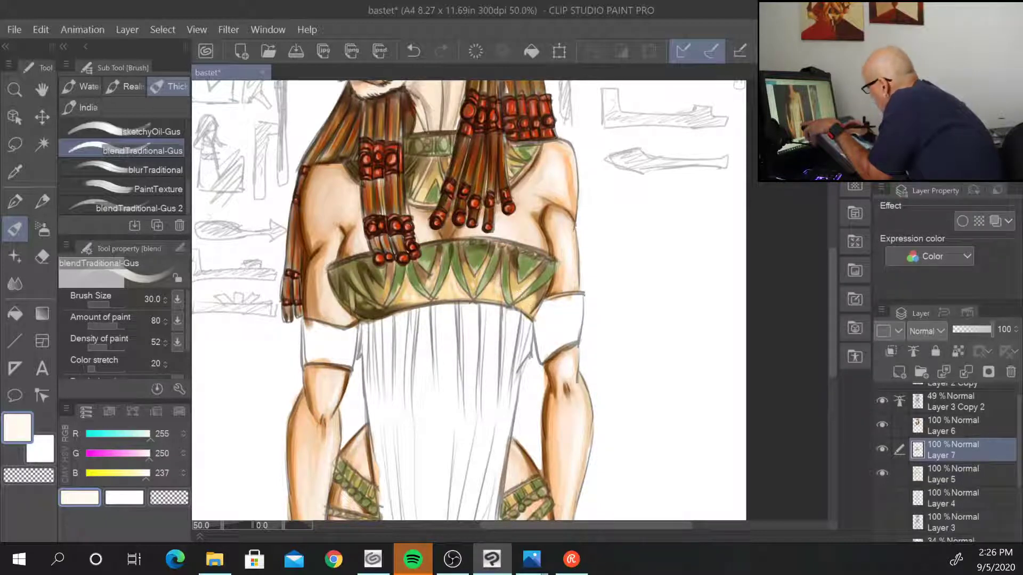
{"action": "left_click_drag", "start_coordinate": [435, 178], "coordinate": [418, 198]}
{"action": "left_click_drag", "start_coordinate": [449, 160], "coordinate": [441, 172]}
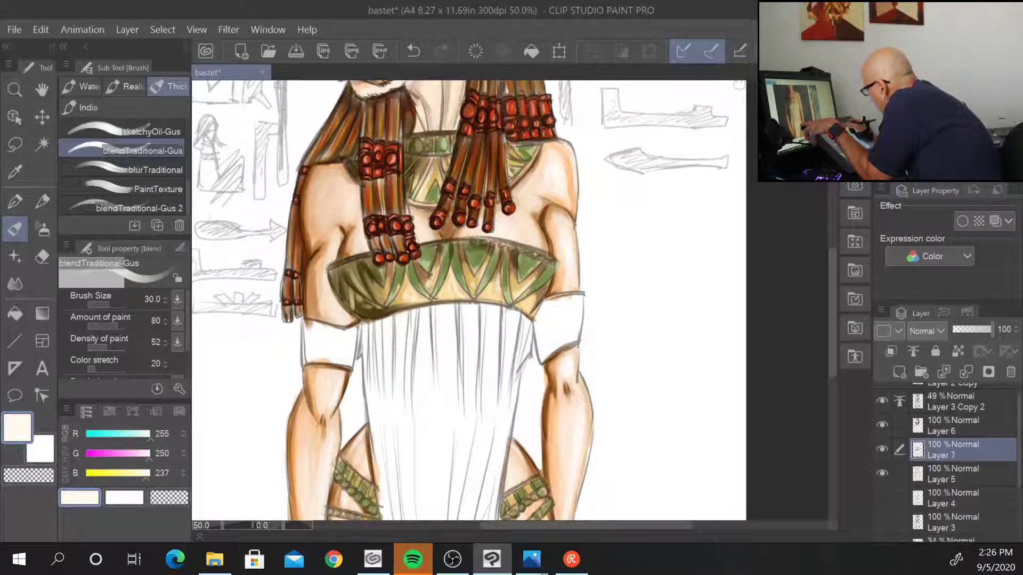
{"action": "mouse_move", "coordinate": [520, 165]}
{"action": "left_mouse_down"}
{"action": "mouse_move", "coordinate": [511, 159]}
{"action": "mouse_move", "coordinate": [525, 171]}
{"action": "mouse_move", "coordinate": [512, 185]}
{"action": "left_mouse_up"}
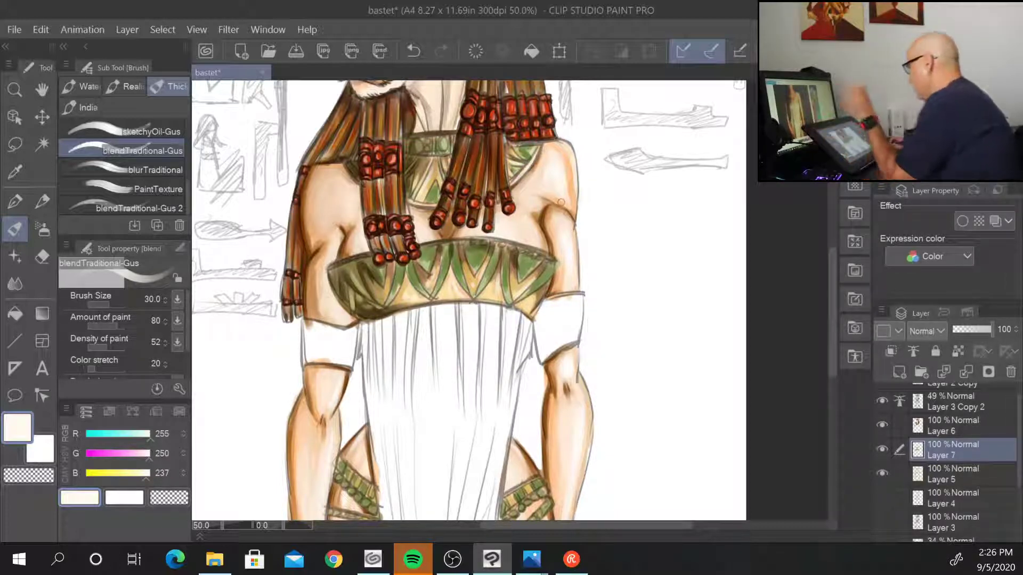
- Shade the leaf motifs beside the long braids and at the chest band's centre with olive green (83, 92, 32) at brush size 30
{"action": "scroll", "coordinate": [561, 202], "scroll_direction": "down", "scroll_amount": 2}
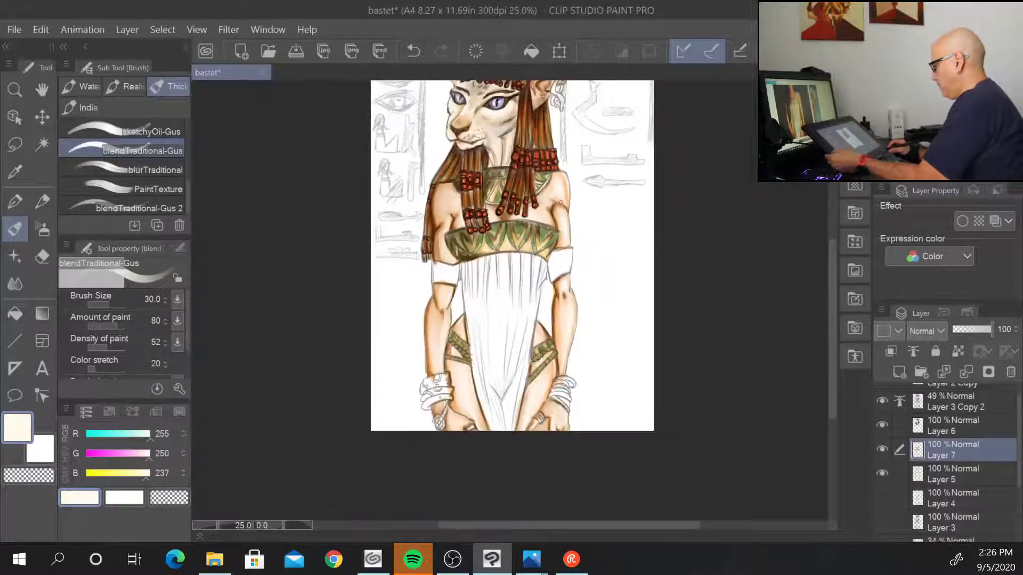
{"action": "scroll", "coordinate": [561, 202], "scroll_direction": "up", "scroll_amount": 2}
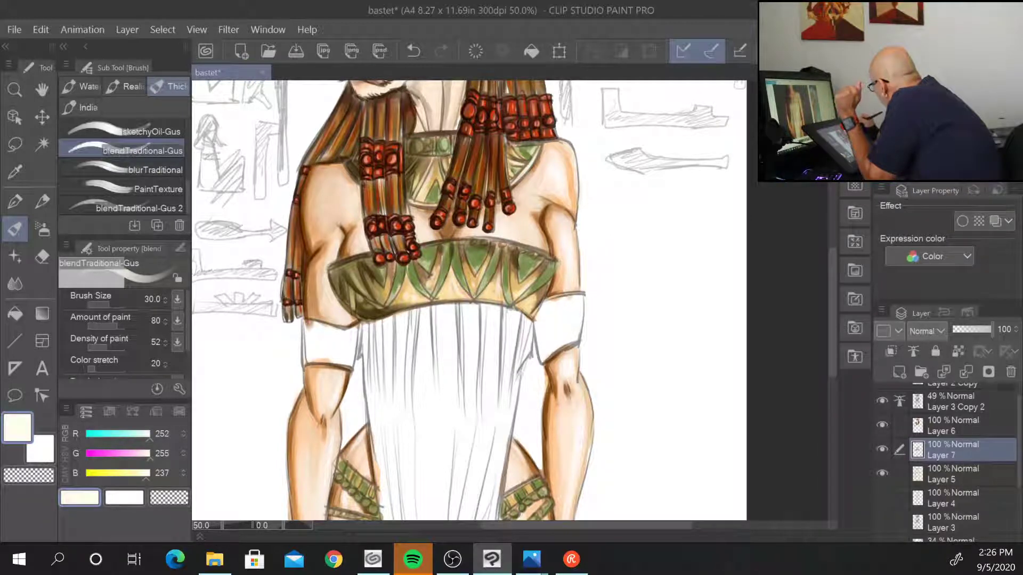
{"action": "left_click", "coordinate": [429, 271], "text": "alt"}
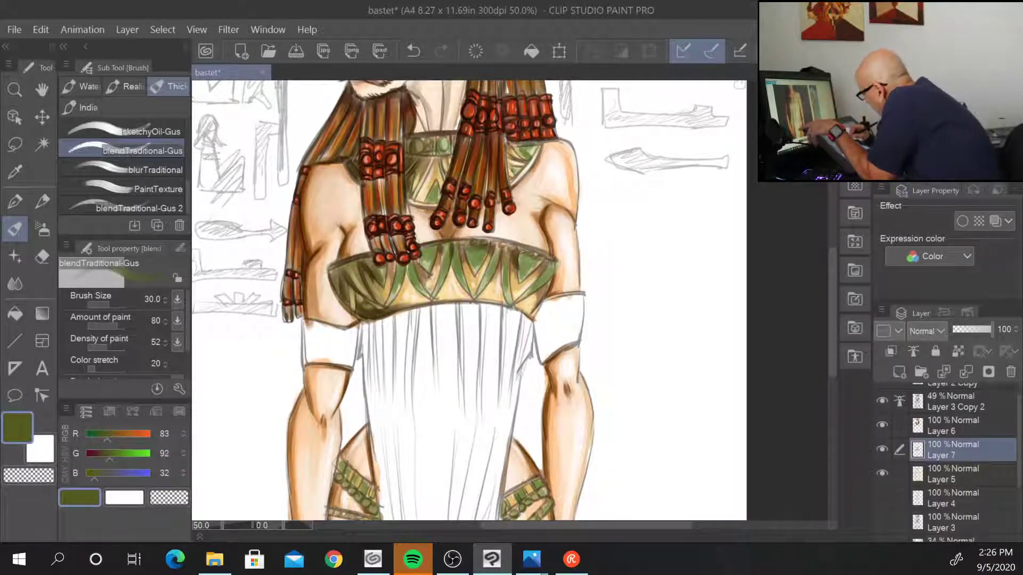
{"action": "mouse_move", "coordinate": [432, 263]}
{"action": "left_mouse_down"}
{"action": "mouse_move", "coordinate": [435, 294]}
{"action": "mouse_move", "coordinate": [426, 285]}
{"action": "mouse_move", "coordinate": [394, 303]}
{"action": "left_mouse_up"}
{"action": "mouse_move", "coordinate": [398, 260]}
{"action": "left_mouse_down"}
{"action": "mouse_move", "coordinate": [388, 299]}
{"action": "mouse_move", "coordinate": [383, 285]}
{"action": "mouse_move", "coordinate": [351, 307]}
{"action": "mouse_move", "coordinate": [405, 312]}
{"action": "left_mouse_up"}
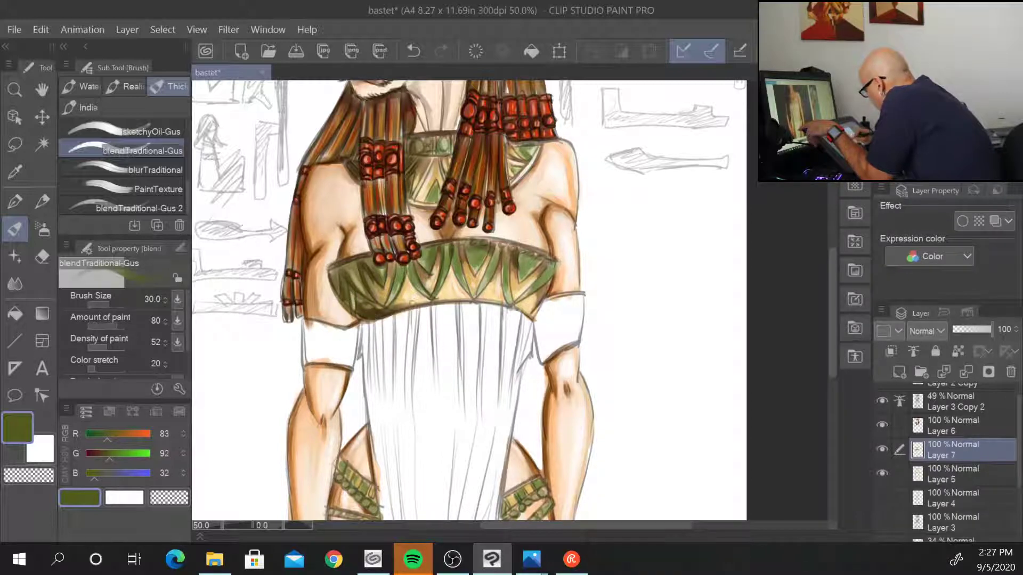
{"action": "left_click_drag", "start_coordinate": [455, 271], "coordinate": [472, 294]}
{"action": "left_click_drag", "start_coordinate": [471, 248], "coordinate": [471, 272]}
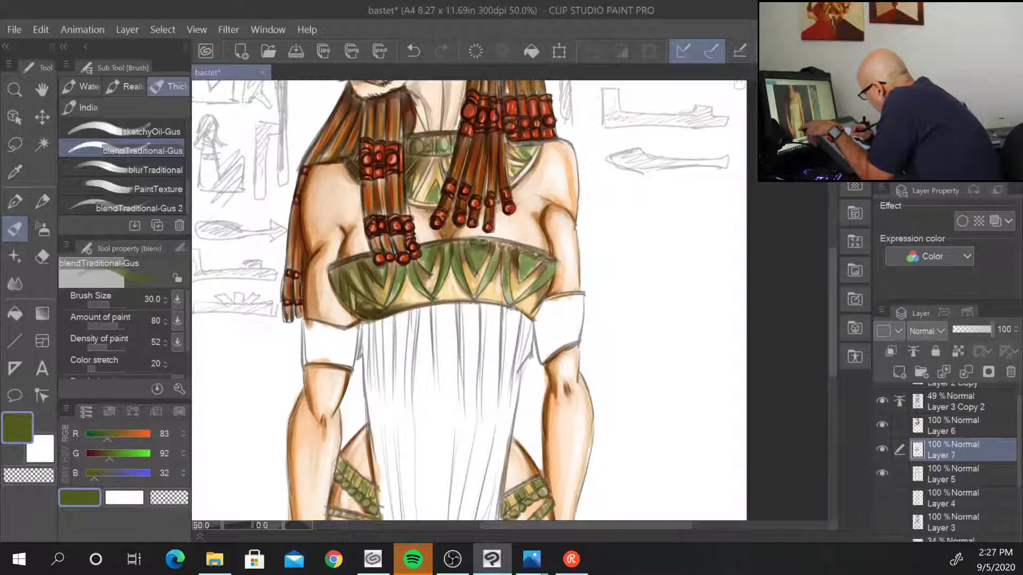
- Shade the remaining leaf motifs toward the chest band's far end, away from the long braids, with the same olive green
{"action": "mouse_move", "coordinate": [487, 244]}
{"action": "left_mouse_down"}
{"action": "mouse_move", "coordinate": [480, 299]}
{"action": "mouse_move", "coordinate": [500, 300]}
{"action": "left_mouse_up"}
{"action": "left_click_drag", "start_coordinate": [506, 265], "coordinate": [501, 302]}
{"action": "mouse_move", "coordinate": [524, 258]}
{"action": "left_mouse_down"}
{"action": "mouse_move", "coordinate": [522, 282]}
{"action": "mouse_move", "coordinate": [505, 245]}
{"action": "left_mouse_up"}
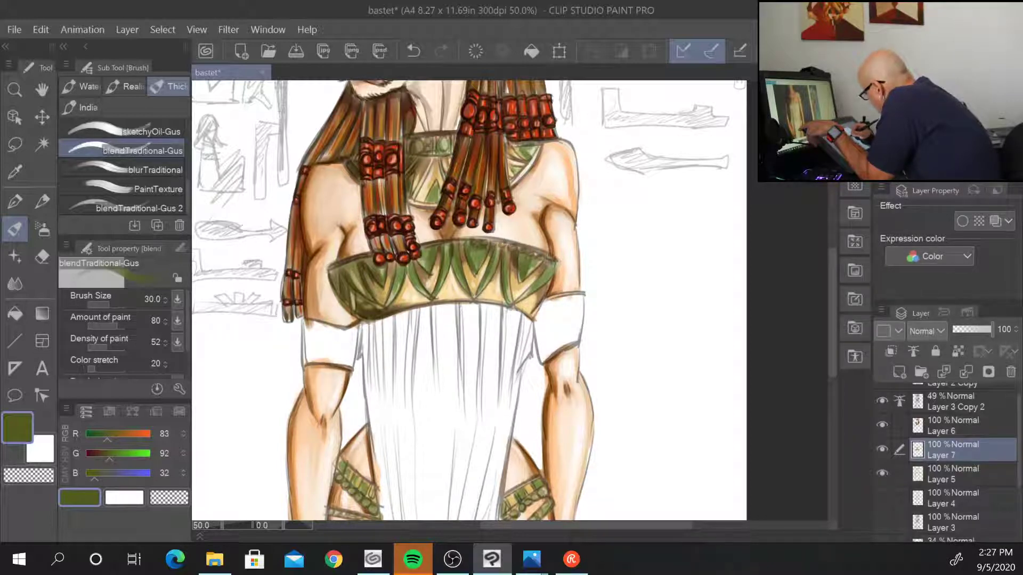
{"action": "left_click_drag", "start_coordinate": [539, 277], "coordinate": [515, 298]}
{"action": "mouse_move", "coordinate": [558, 258]}
{"action": "left_mouse_down"}
{"action": "mouse_move", "coordinate": [548, 299]}
{"action": "mouse_move", "coordinate": [532, 310]}
{"action": "left_mouse_up"}
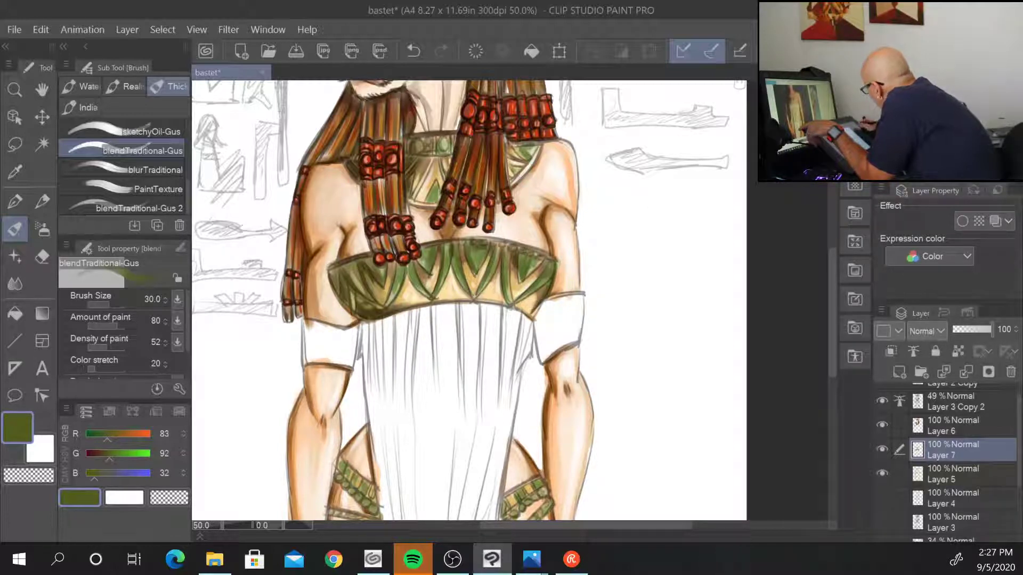
- Deepen the shadow at the chest band's far end beside the arm with dark green (53, 60, 13) at brush size 60
{"action": "key", "text": "bracketleft"}
{"action": "key", "text": "bracketleft"}
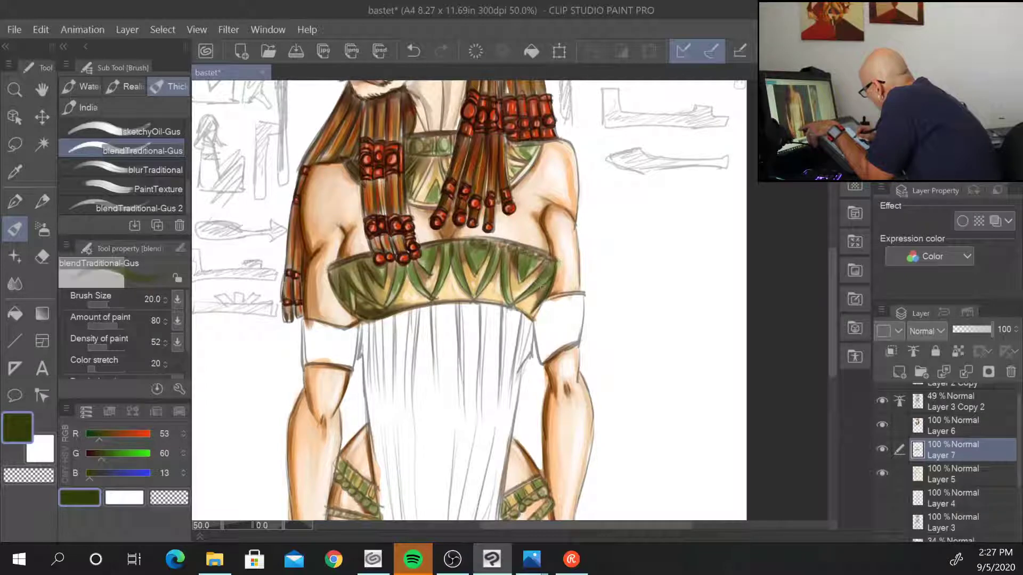
{"action": "key", "text": "bracketright"}
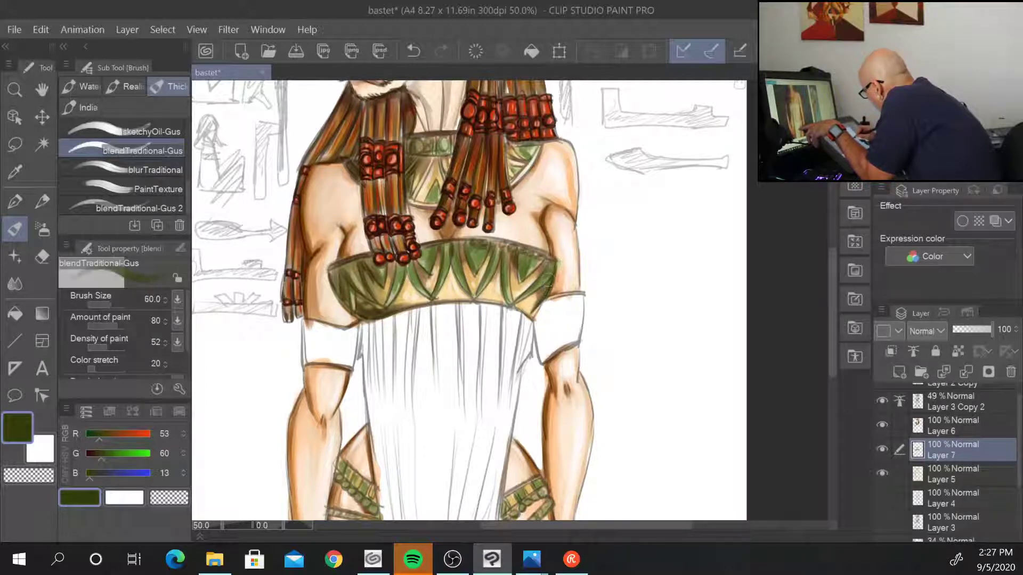
{"action": "left_click_drag", "start_coordinate": [546, 282], "coordinate": [536, 321]}
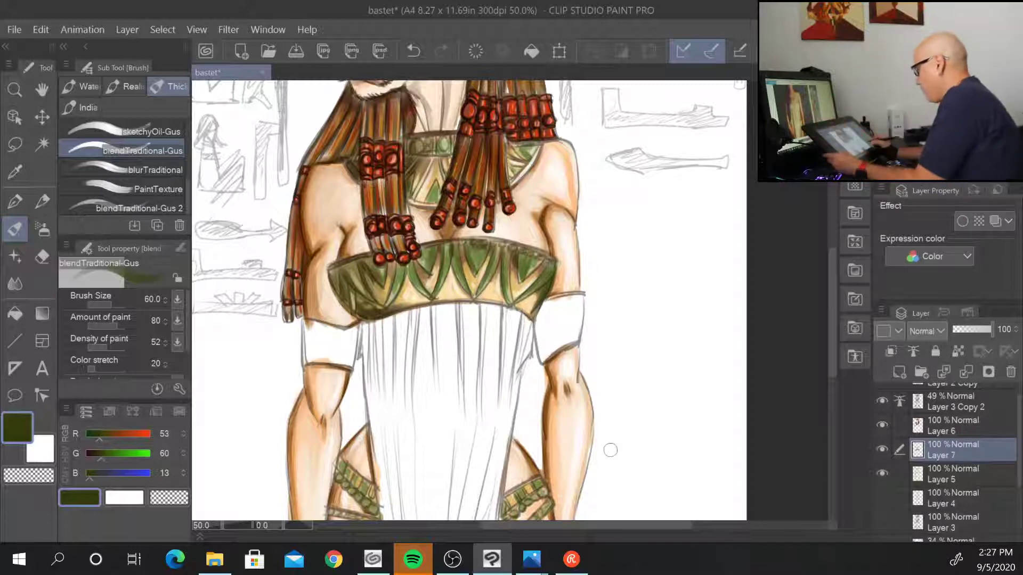
- Shade the straps on the thigh beside the stacked thin bracelets with dark green (53, 60, 13) at brush size 20
{"action": "key", "text": "ctrl+minus"}
{"action": "key", "text": "ctrl+minus"}
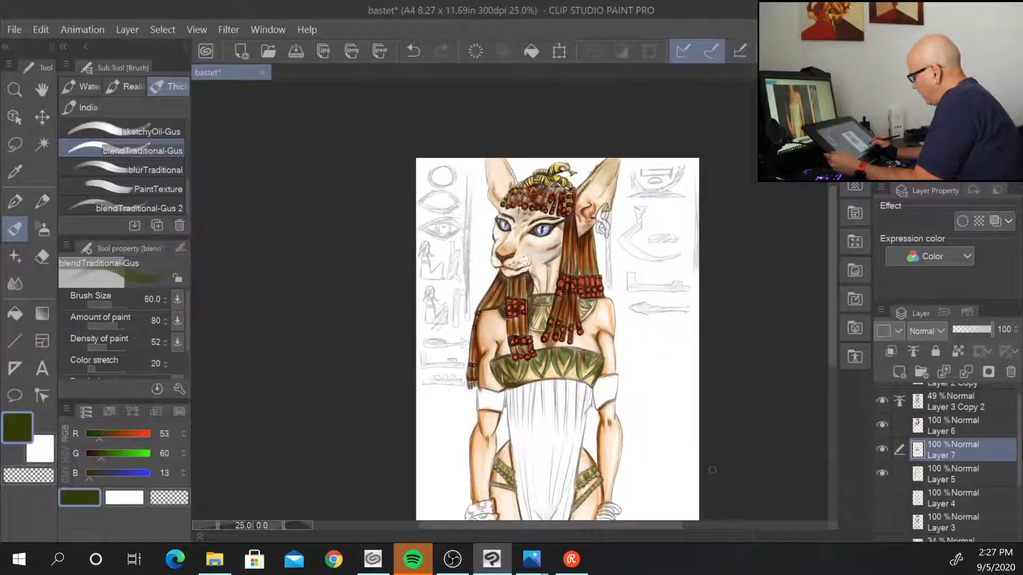
{"action": "key", "text": "ctrl+plus"}
{"action": "key", "text": "ctrl+plus"}
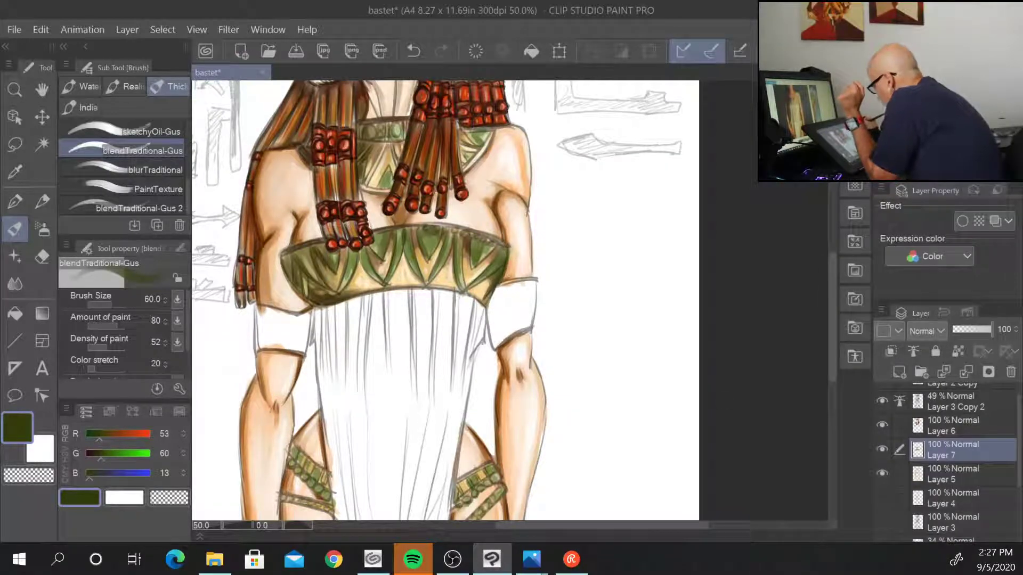
{"action": "scroll", "coordinate": [612, 423], "scroll_direction": "up", "scroll_amount": 1}
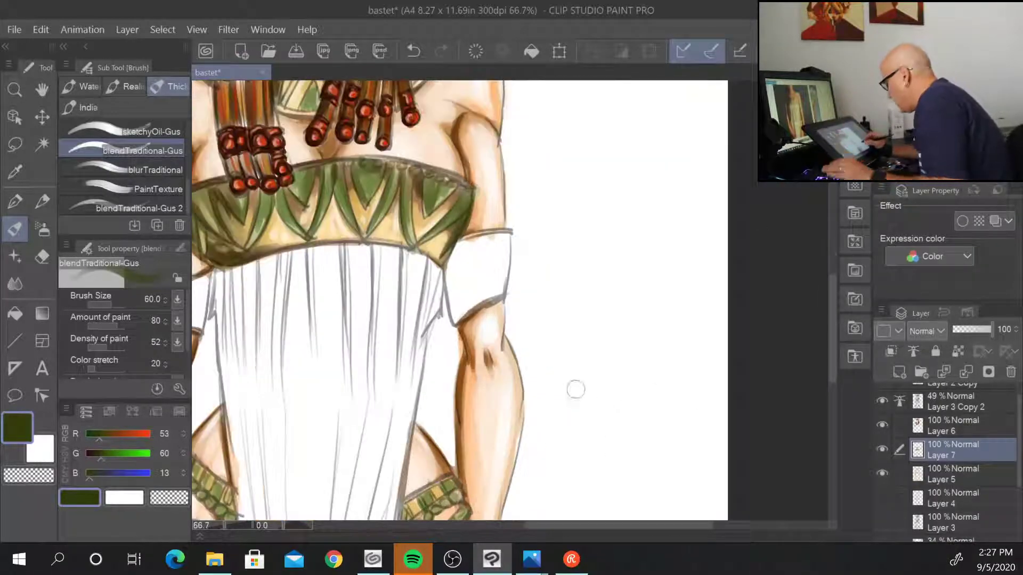
{"action": "left_click_drag", "start_coordinate": [575, 434], "coordinate": [680, 130]}
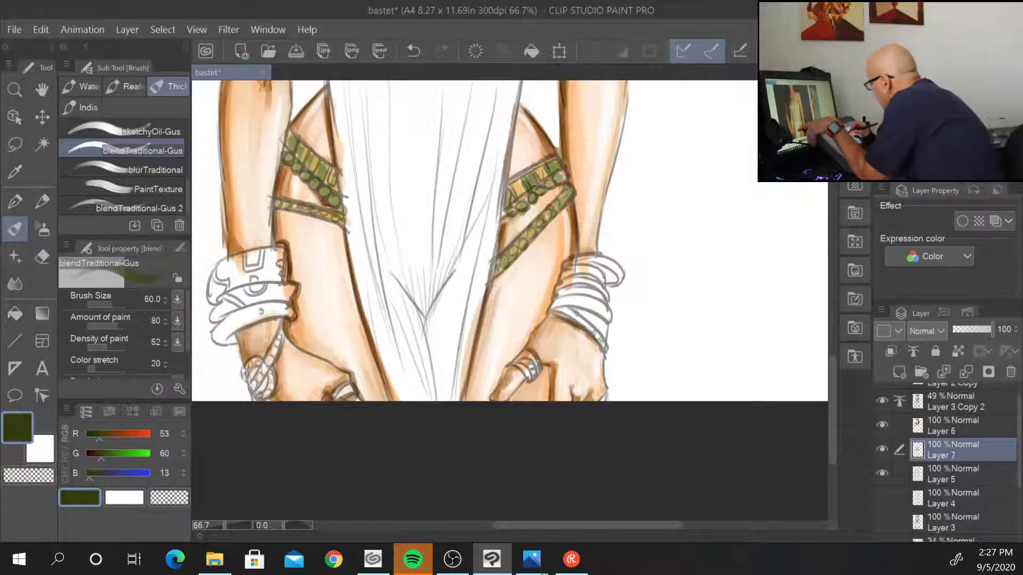
{"action": "key", "text": "bracketleft"}
{"action": "key", "text": "bracketleft"}
{"action": "key", "text": "bracketleft"}
{"action": "key", "text": "bracketleft"}
{"action": "key", "text": "bracketleft"}
{"action": "mouse_move", "coordinate": [507, 179]}
{"action": "left_mouse_down"}
{"action": "mouse_move", "coordinate": [535, 162]}
{"action": "mouse_move", "coordinate": [509, 183]}
{"action": "mouse_move", "coordinate": [529, 188]}
{"action": "mouse_move", "coordinate": [557, 162]}
{"action": "mouse_move", "coordinate": [532, 199]}
{"action": "mouse_move", "coordinate": [560, 178]}
{"action": "mouse_move", "coordinate": [508, 203]}
{"action": "mouse_move", "coordinate": [527, 232]}
{"action": "mouse_move", "coordinate": [501, 266]}
{"action": "left_mouse_up"}
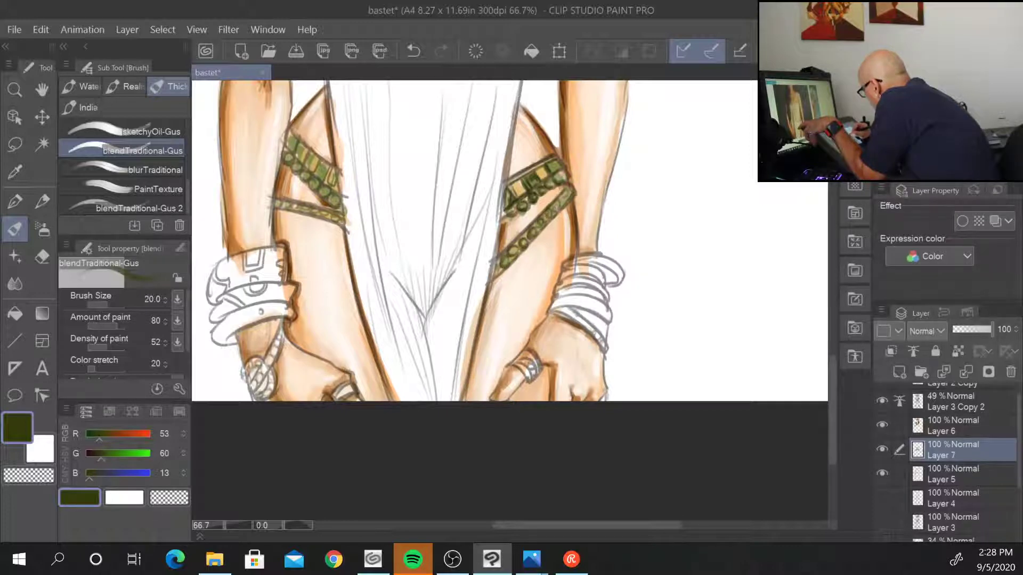
{"action": "left_click_drag", "start_coordinate": [569, 198], "coordinate": [552, 220]}
{"action": "left_click_drag", "start_coordinate": [506, 265], "coordinate": [494, 276]}
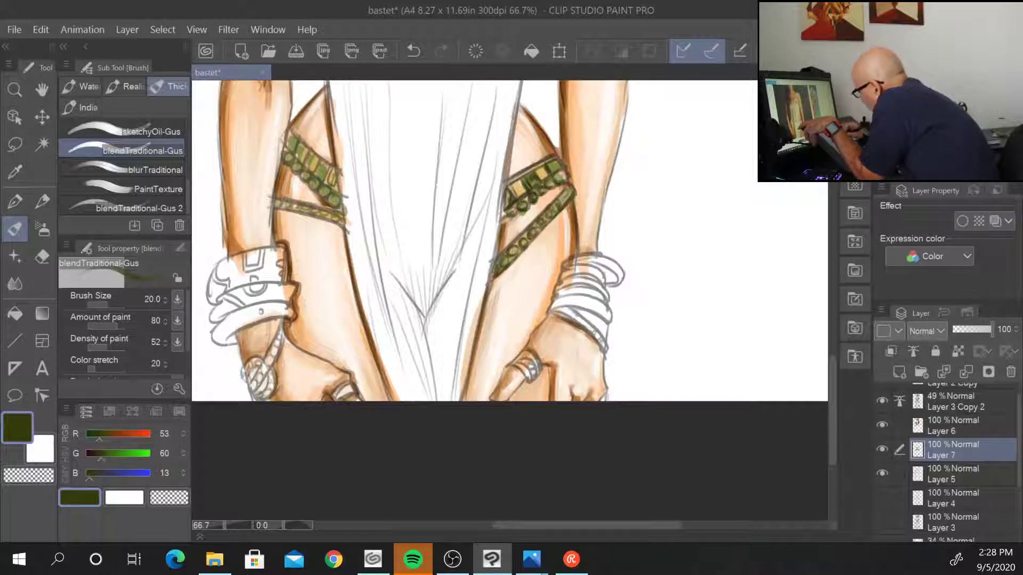
- Shade the lower strap and the beaded upper strap on the opposite thigh with the same dark green
{"action": "mouse_move", "coordinate": [282, 206]}
{"action": "left_mouse_down"}
{"action": "mouse_move", "coordinate": [309, 197]}
{"action": "mouse_move", "coordinate": [293, 205]}
{"action": "mouse_move", "coordinate": [349, 223]}
{"action": "left_mouse_up"}
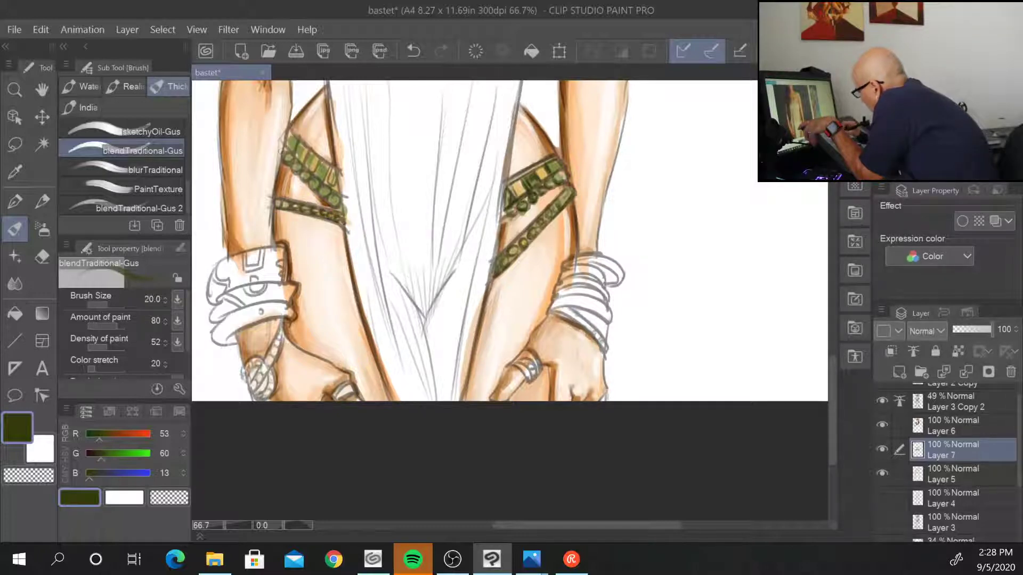
{"action": "mouse_move", "coordinate": [282, 166]}
{"action": "left_mouse_down"}
{"action": "mouse_move", "coordinate": [305, 177]}
{"action": "mouse_move", "coordinate": [334, 203]}
{"action": "left_mouse_up"}
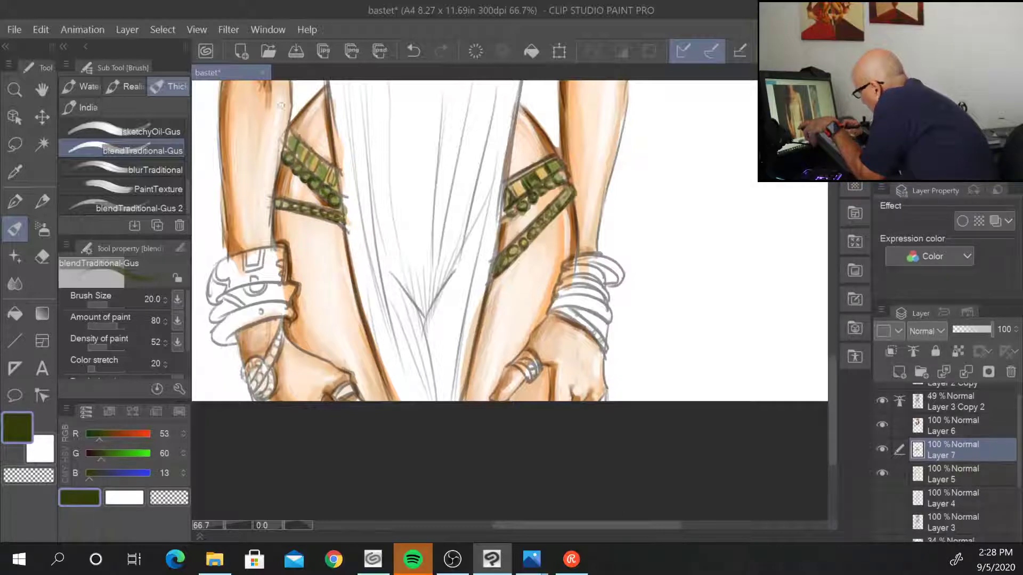
{"action": "left_click_drag", "start_coordinate": [287, 148], "coordinate": [333, 186]}
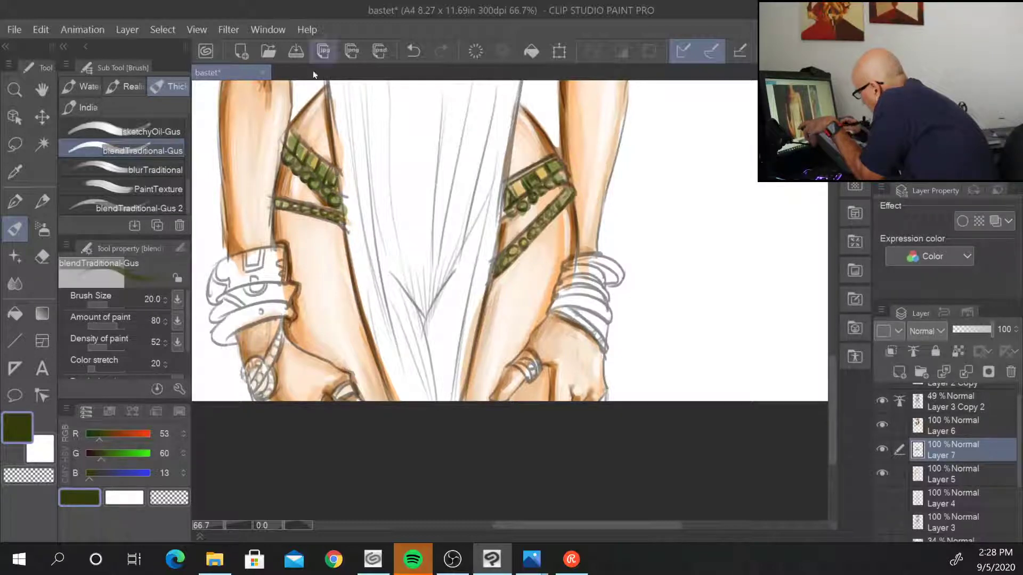
{"action": "left_click_drag", "start_coordinate": [329, 104], "coordinate": [347, 271]}
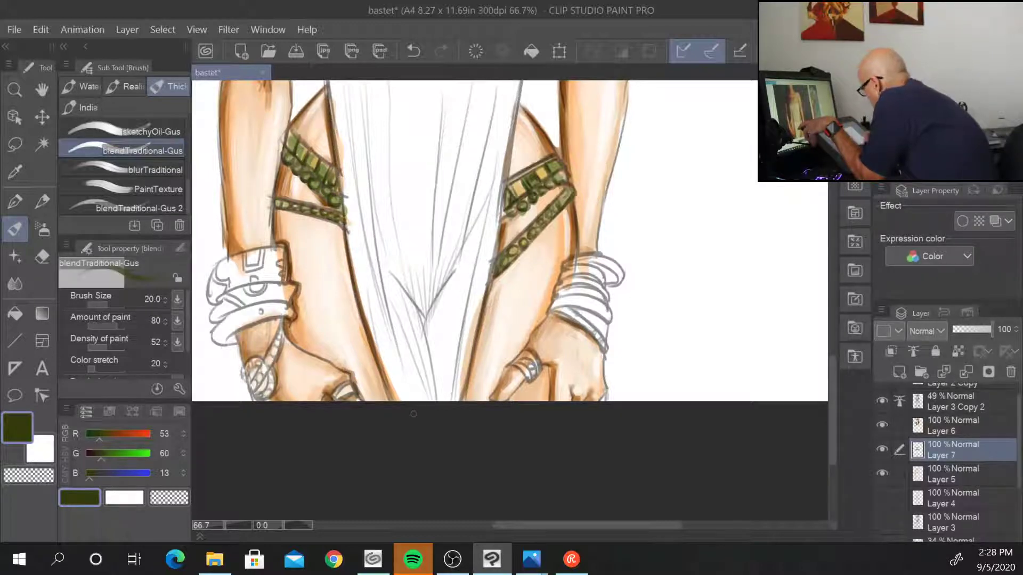
- Warm the gold areas of the collar and chest band with orange-brown (171, 89, 9) at brush size 40
{"action": "key", "text": "ctrl+minus"}
{"action": "key", "text": "ctrl+minus"}
{"action": "key", "text": "ctrl+minus"}
{"action": "key", "text": "ctrl+minus"}
{"action": "key", "text": "ctrl+minus"}
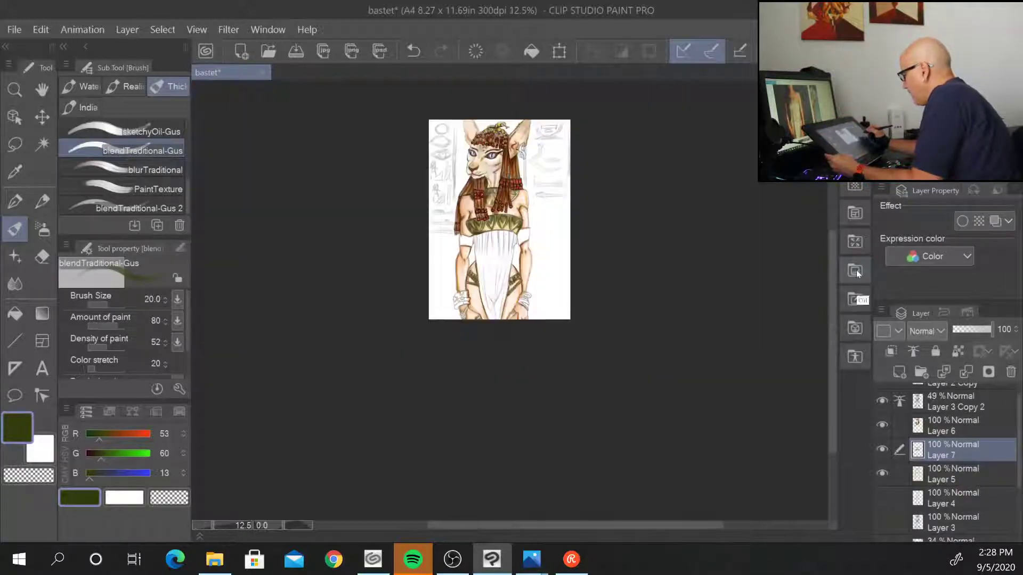
{"action": "key", "text": "ctrl+plus"}
{"action": "key", "text": "ctrl+plus"}
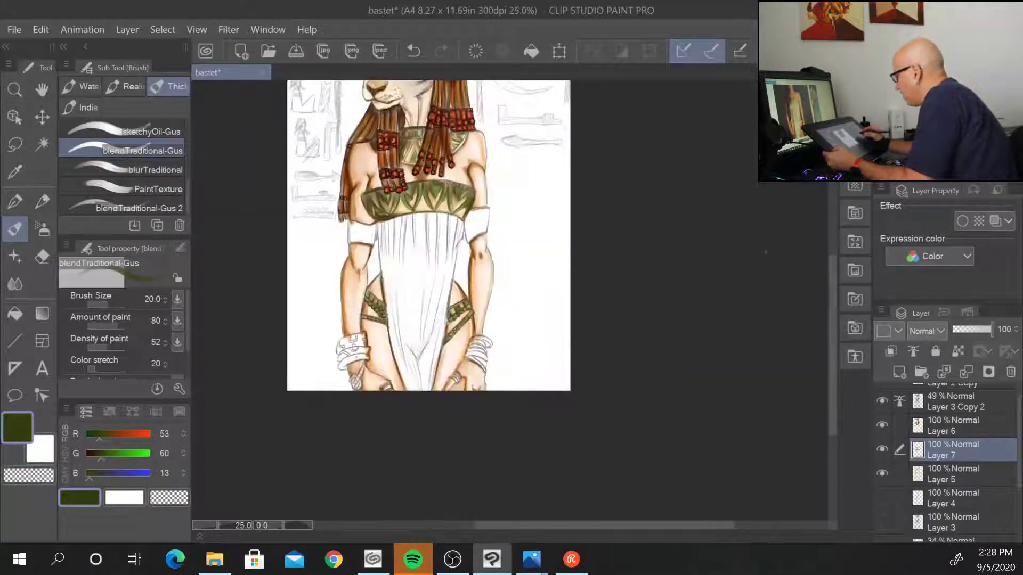
{"action": "key", "text": "ctrl+plus"}
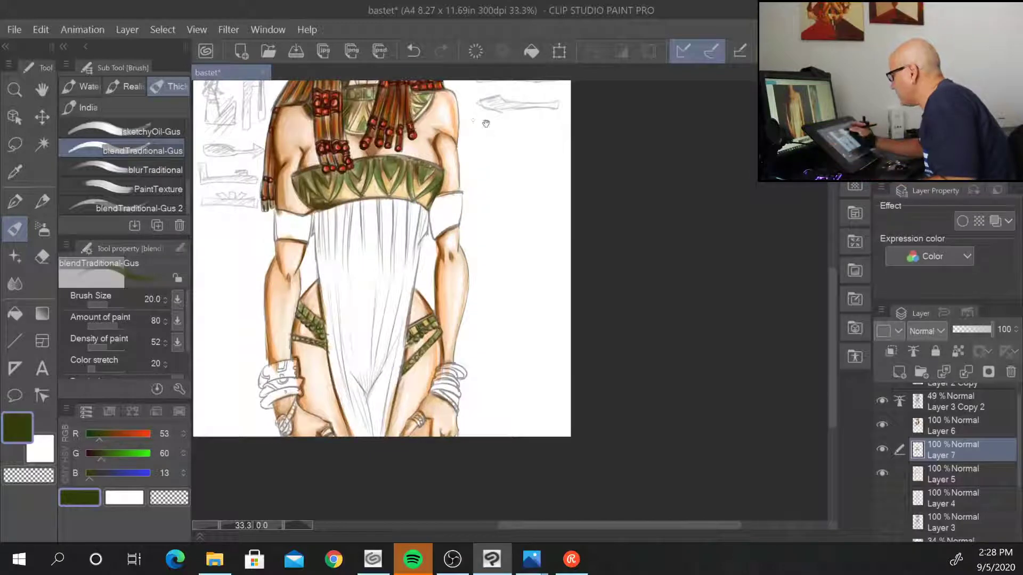
{"action": "left_click_drag", "start_coordinate": [484, 123], "coordinate": [488, 319]}
{"action": "key", "text": "ctrl+plus"}
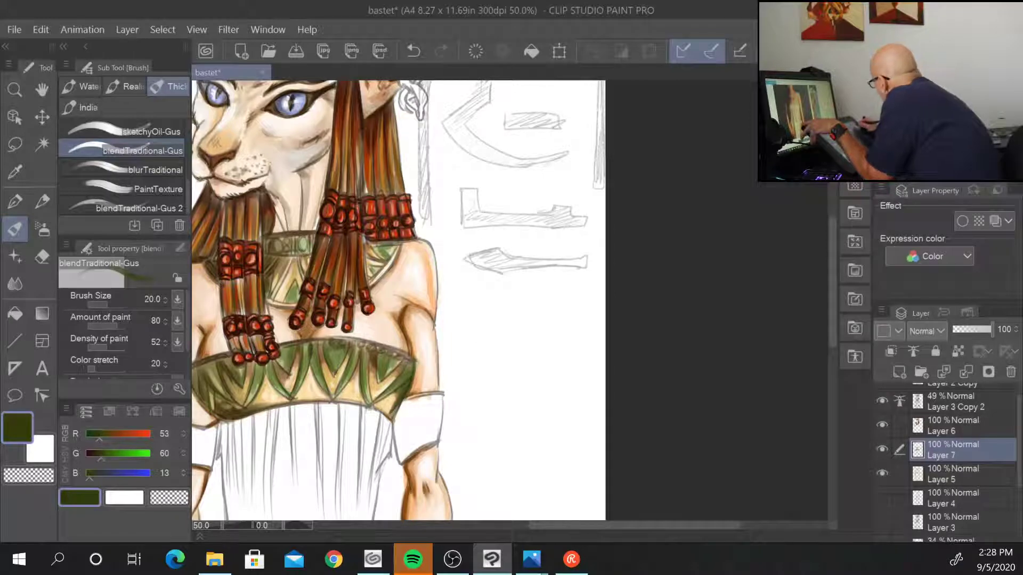
{"action": "key", "text": "alt"}
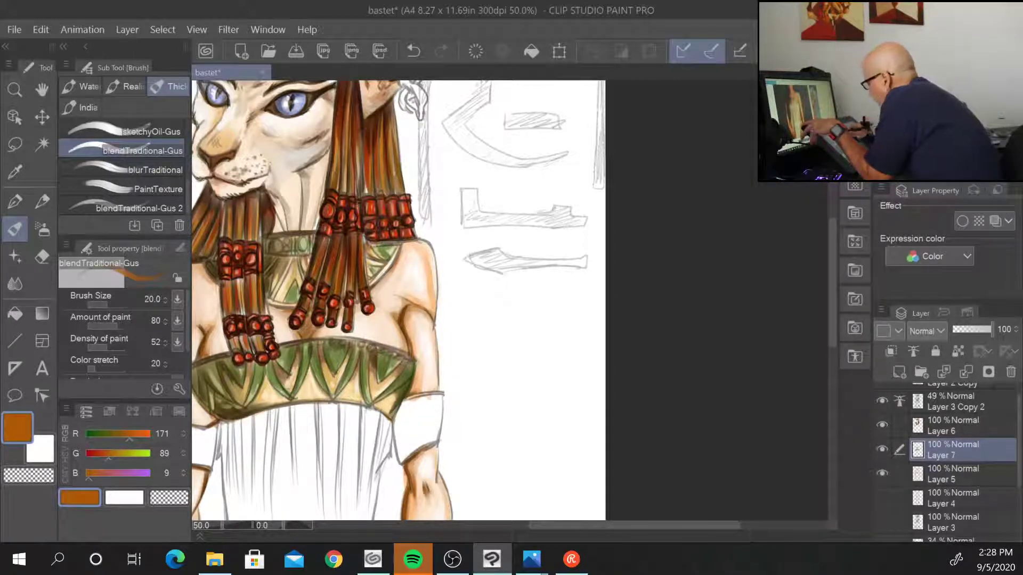
{"action": "key", "text": "["}
{"action": "key", "text": "]"}
{"action": "key", "text": "]"}
{"action": "key", "text": "]"}
{"action": "key", "text": "]"}
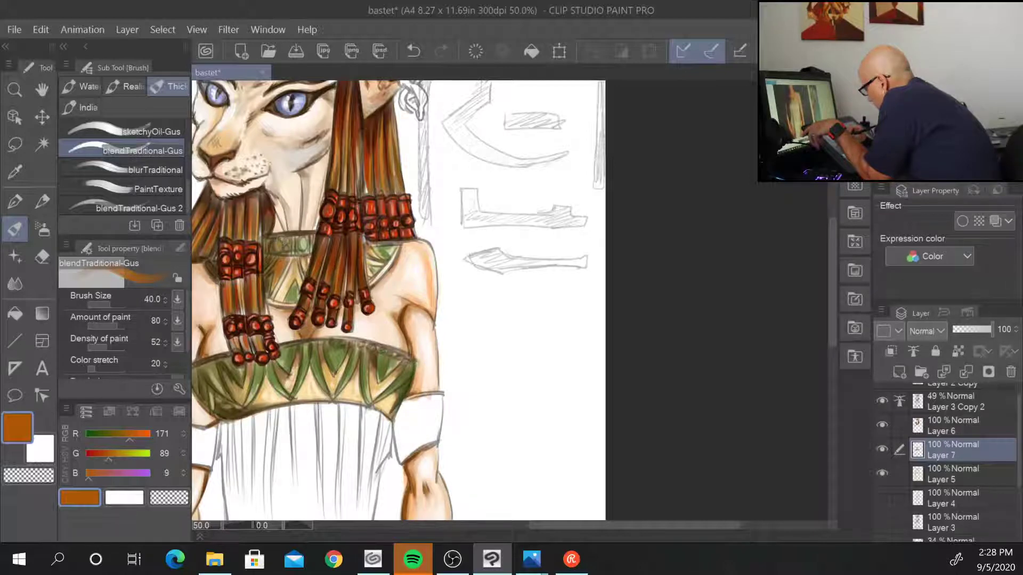
{"action": "left_click_drag", "start_coordinate": [294, 263], "coordinate": [285, 283]}
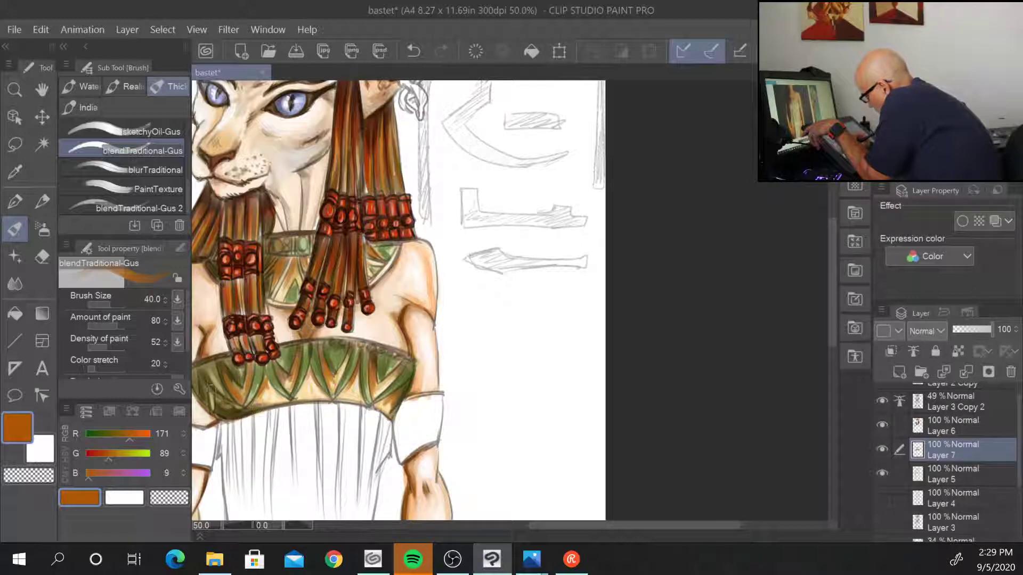
- Darken the chest band's upper edge beside the hanging braids with dark olive (46, 44, 8) at brush size 20
{"action": "key", "text": "ctrl+minus"}
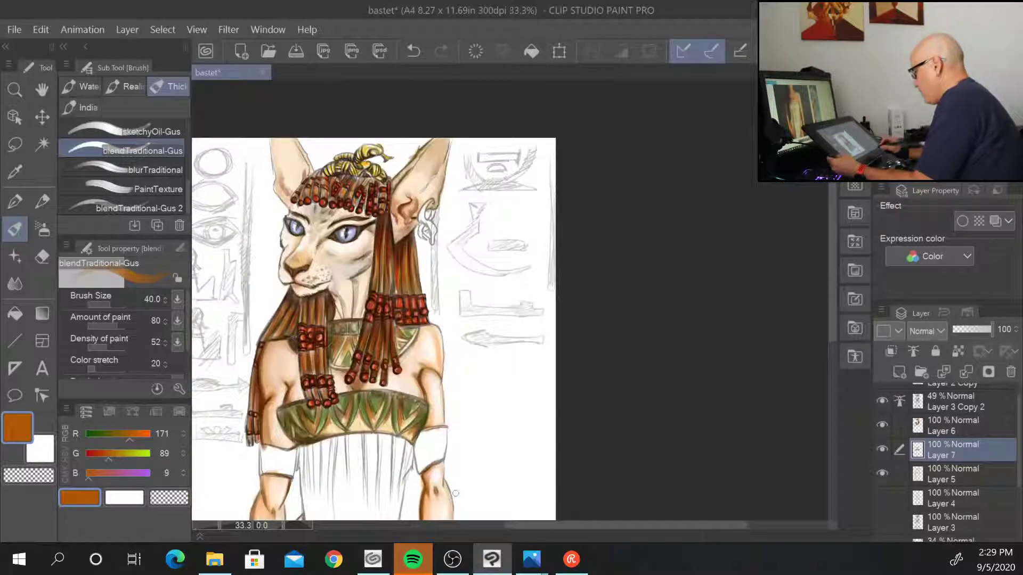
{"action": "left_click_drag", "start_coordinate": [529, 449], "coordinate": [496, 273]}
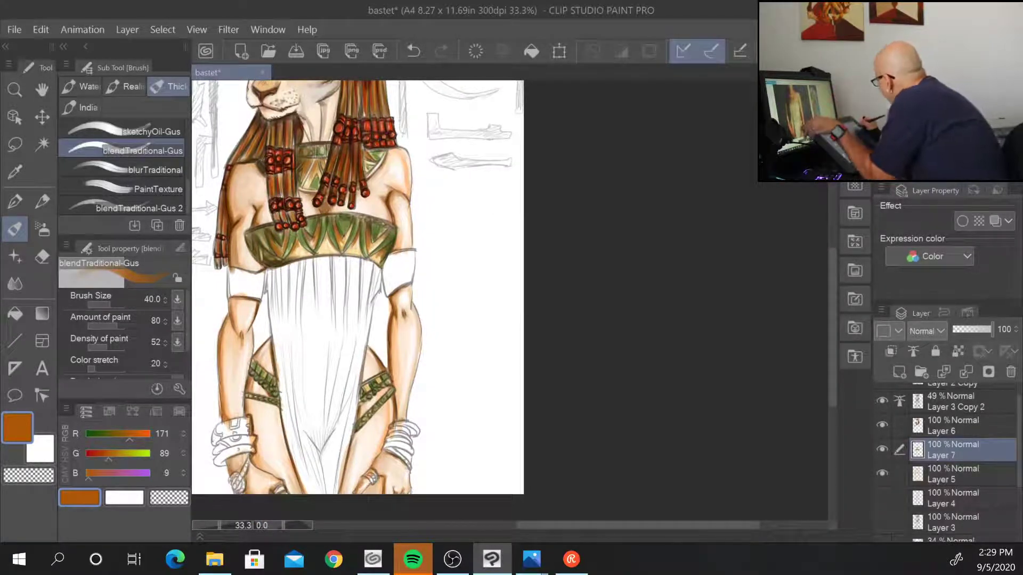
{"action": "left_click", "coordinate": [238, 224], "text": "alt"}
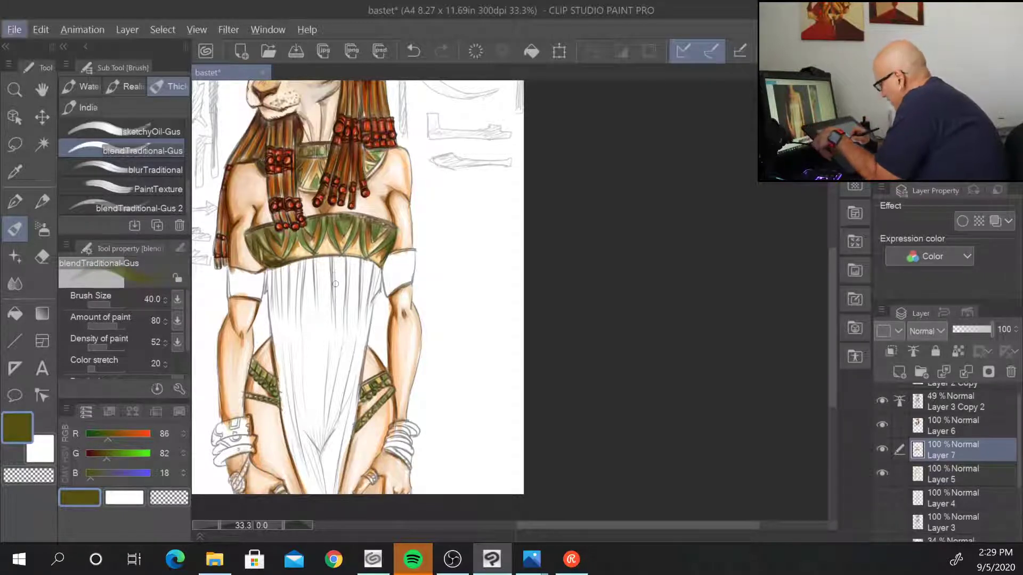
{"action": "scroll", "coordinate": [333, 274], "scroll_direction": "up", "scroll_amount": 2}
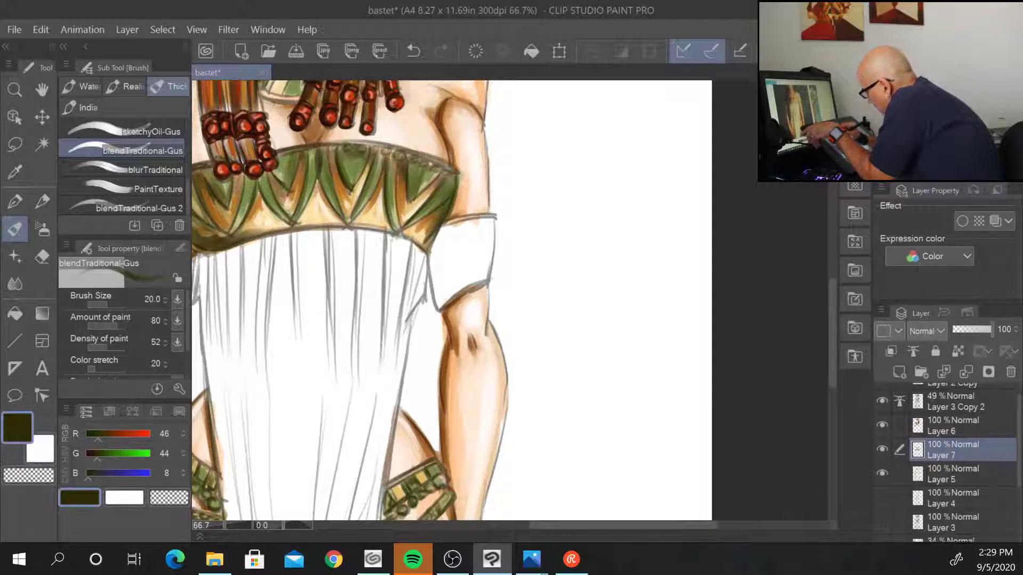
{"action": "left_click_drag", "start_coordinate": [343, 314], "coordinate": [493, 376]}
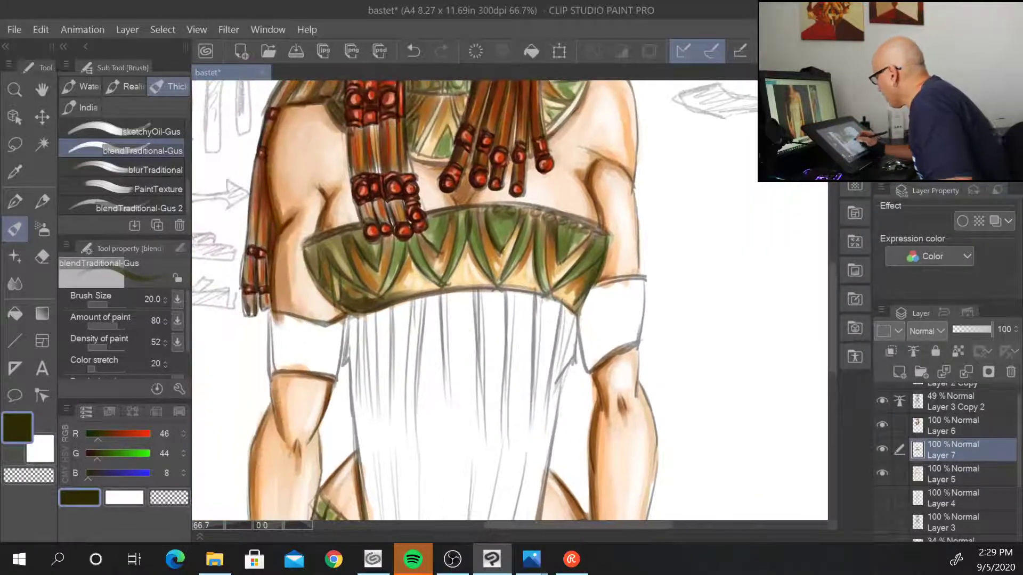
{"action": "left_click_drag", "start_coordinate": [311, 240], "coordinate": [367, 220]}
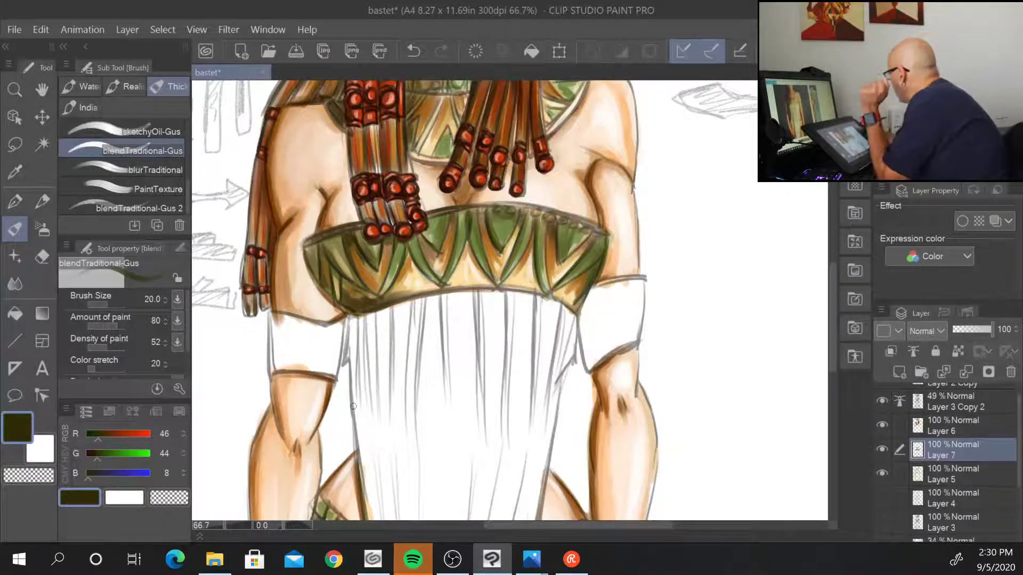
- Lay a pale yellow (243, 238, 157) base down the dress below the chest band, starting at brush size 70
{"action": "left_click", "coordinate": [945, 101]}
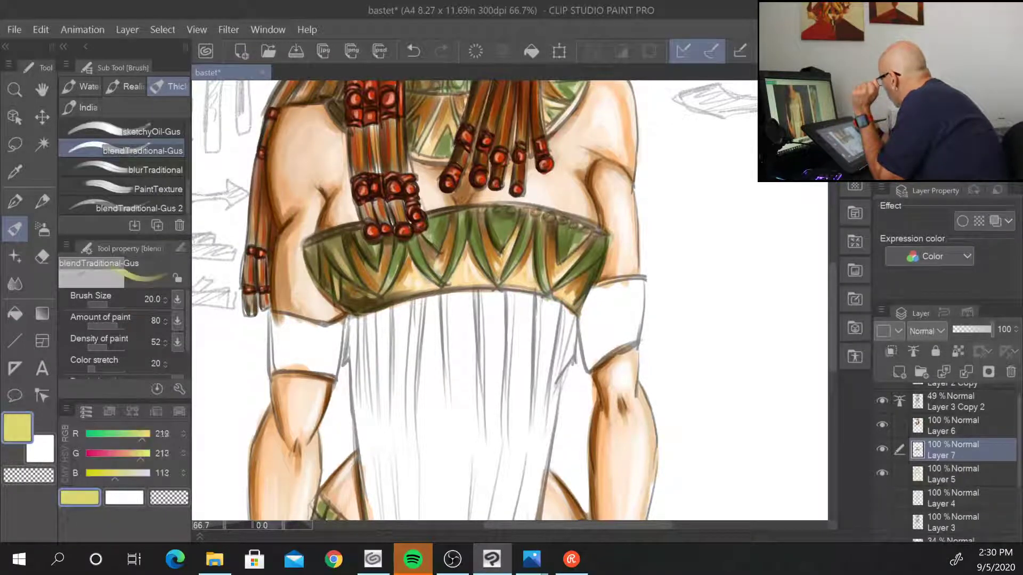
{"action": "left_click", "coordinate": [938, 95]}
{"action": "key", "text": "["}
{"action": "key", "text": "]"}
{"action": "key", "text": "]"}
{"action": "key", "text": "]"}
{"action": "key", "text": "]"}
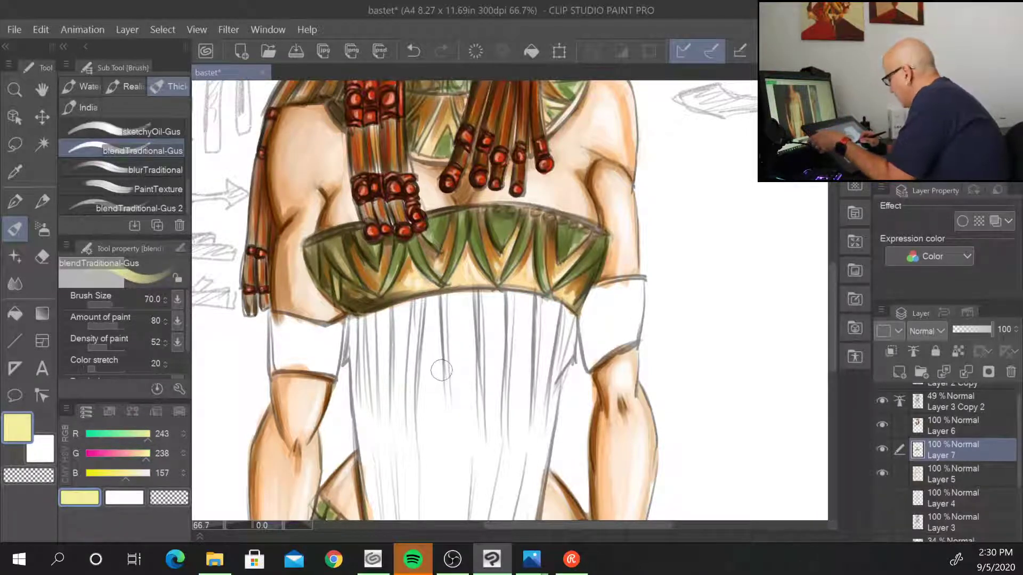
{"action": "mouse_move", "coordinate": [529, 416]}
{"action": "left_mouse_down"}
{"action": "mouse_move", "coordinate": [506, 277]}
{"action": "mouse_move", "coordinate": [516, 270]}
{"action": "left_mouse_up"}
{"action": "mouse_move", "coordinate": [387, 162]}
{"action": "left_mouse_down"}
{"action": "mouse_move", "coordinate": [345, 180]}
{"action": "mouse_move", "coordinate": [357, 280]}
{"action": "mouse_move", "coordinate": [356, 176]}
{"action": "mouse_move", "coordinate": [368, 172]}
{"action": "mouse_move", "coordinate": [388, 375]}
{"action": "mouse_move", "coordinate": [342, 182]}
{"action": "mouse_move", "coordinate": [333, 200]}
{"action": "mouse_move", "coordinate": [349, 206]}
{"action": "mouse_move", "coordinate": [381, 389]}
{"action": "mouse_move", "coordinate": [402, 382]}
{"action": "mouse_move", "coordinate": [429, 502]}
{"action": "mouse_move", "coordinate": [454, 493]}
{"action": "mouse_move", "coordinate": [491, 397]}
{"action": "mouse_move", "coordinate": [498, 470]}
{"action": "mouse_move", "coordinate": [548, 179]}
{"action": "mouse_move", "coordinate": [508, 267]}
{"action": "mouse_move", "coordinate": [493, 276]}
{"action": "mouse_move", "coordinate": [480, 188]}
{"action": "mouse_move", "coordinate": [462, 172]}
{"action": "mouse_move", "coordinate": [422, 190]}
{"action": "mouse_move", "coordinate": [406, 218]}
{"action": "mouse_move", "coordinate": [377, 323]}
{"action": "mouse_move", "coordinate": [406, 418]}
{"action": "mouse_move", "coordinate": [448, 283]}
{"action": "mouse_move", "coordinate": [425, 431]}
{"action": "mouse_move", "coordinate": [481, 281]}
{"action": "mouse_move", "coordinate": [489, 299]}
{"action": "mouse_move", "coordinate": [500, 282]}
{"action": "mouse_move", "coordinate": [496, 328]}
{"action": "mouse_move", "coordinate": [424, 336]}
{"action": "mouse_move", "coordinate": [381, 436]}
{"action": "mouse_move", "coordinate": [372, 432]}
{"action": "mouse_move", "coordinate": [381, 495]}
{"action": "left_mouse_up"}
- Fill the remaining white gaps of the dress with the same pale yellow at brush size 150
{"action": "key", "text": "bracketleft"}
{"action": "key", "text": "bracketright"}
{"action": "key", "text": "bracketright"}
{"action": "key", "text": "bracketright"}
{"action": "key", "text": "bracketright"}
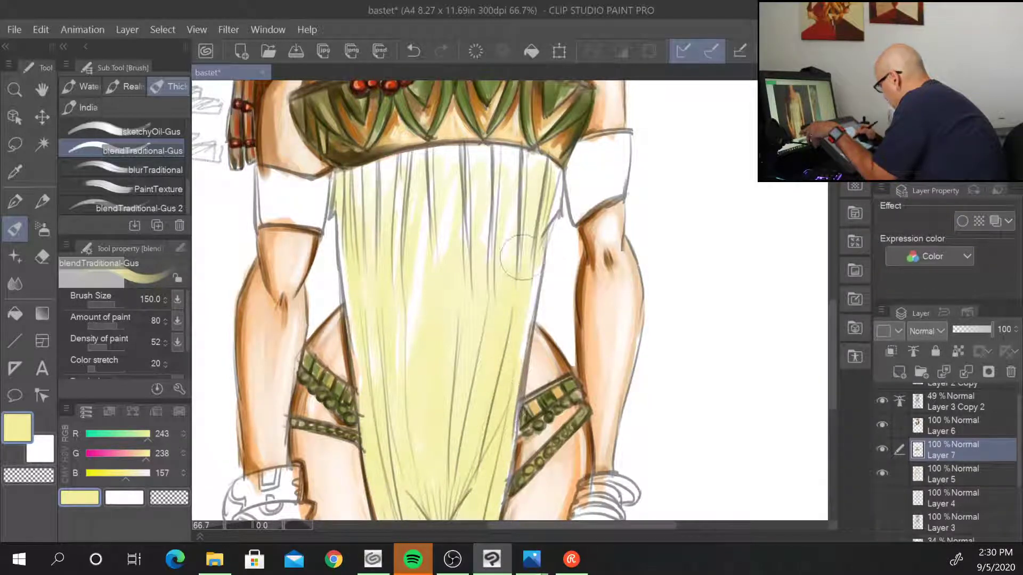
{"action": "mouse_move", "coordinate": [502, 166]}
{"action": "left_mouse_down"}
{"action": "mouse_move", "coordinate": [406, 229]}
{"action": "mouse_move", "coordinate": [397, 173]}
{"action": "mouse_move", "coordinate": [380, 172]}
{"action": "mouse_move", "coordinate": [456, 152]}
{"action": "mouse_move", "coordinate": [385, 189]}
{"action": "mouse_move", "coordinate": [409, 233]}
{"action": "mouse_move", "coordinate": [408, 361]}
{"action": "mouse_move", "coordinate": [464, 177]}
{"action": "mouse_move", "coordinate": [515, 158]}
{"action": "mouse_move", "coordinate": [531, 165]}
{"action": "mouse_move", "coordinate": [508, 234]}
{"action": "left_mouse_up"}
{"action": "left_click_drag", "start_coordinate": [390, 338], "coordinate": [393, 386]}
{"action": "mouse_move", "coordinate": [375, 213]}
{"action": "left_mouse_down"}
{"action": "mouse_move", "coordinate": [355, 255]}
{"action": "mouse_move", "coordinate": [364, 399]}
{"action": "left_mouse_up"}
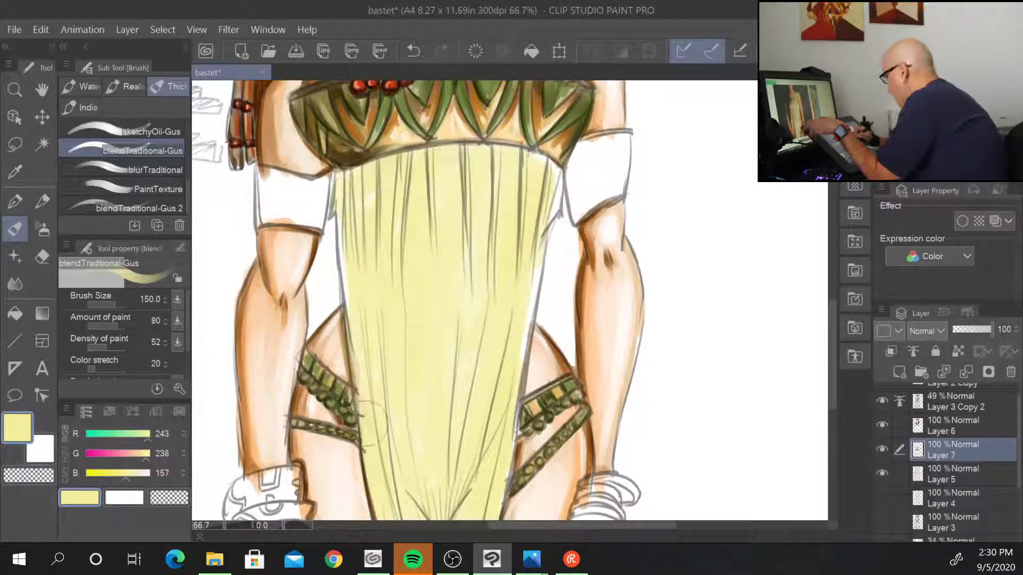
{"action": "left_click_drag", "start_coordinate": [687, 412], "coordinate": [698, 202]}
{"action": "mouse_move", "coordinate": [428, 352]}
{"action": "left_mouse_down"}
{"action": "mouse_move", "coordinate": [426, 377]}
{"action": "mouse_move", "coordinate": [401, 318]}
{"action": "mouse_move", "coordinate": [429, 267]}
{"action": "mouse_move", "coordinate": [503, 250]}
{"action": "mouse_move", "coordinate": [482, 385]}
{"action": "left_mouse_up"}
{"action": "scroll", "coordinate": [603, 323], "scroll_direction": "down", "scroll_amount": 3}
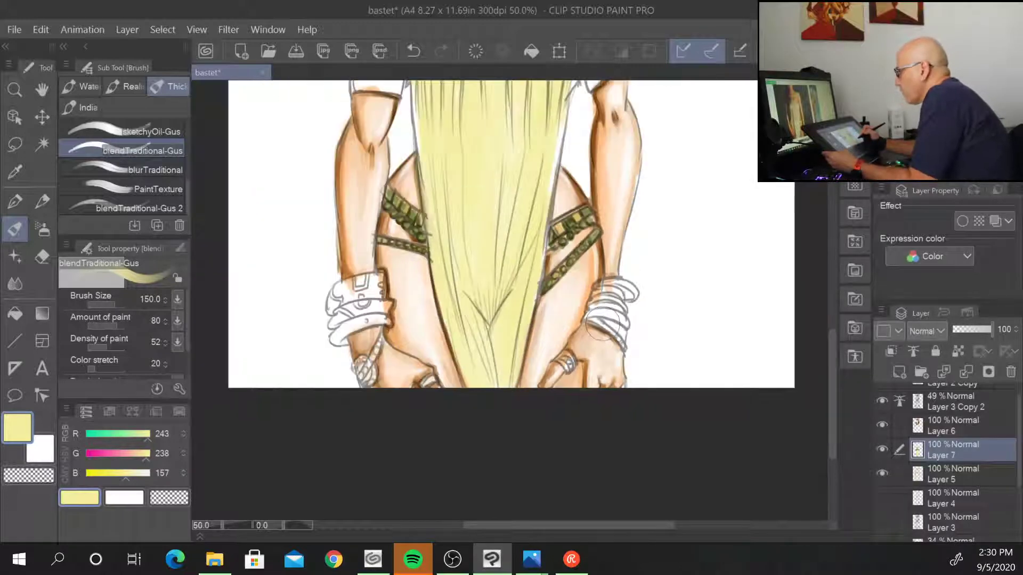
- Warm the middle of the dress with the chest's skin tone and lighten it with white at brush size 150
{"action": "key", "text": "ctrl+minus"}
{"action": "key", "text": "ctrl+minus"}
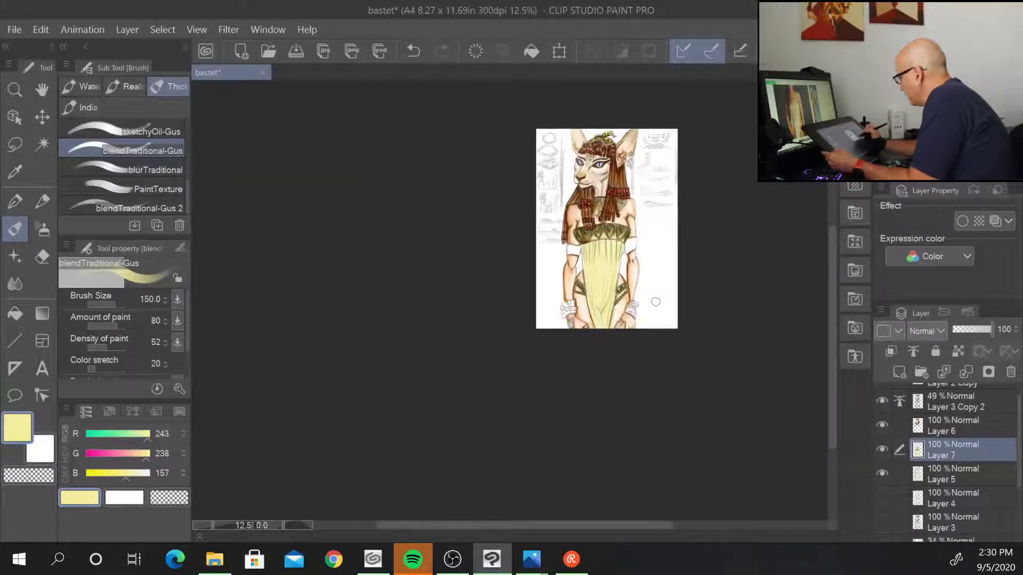
{"action": "key", "text": "ctrl+plus"}
{"action": "key", "text": "ctrl+plus"}
{"action": "key", "text": "ctrl+plus"}
{"action": "key", "text": "ctrl+plus"}
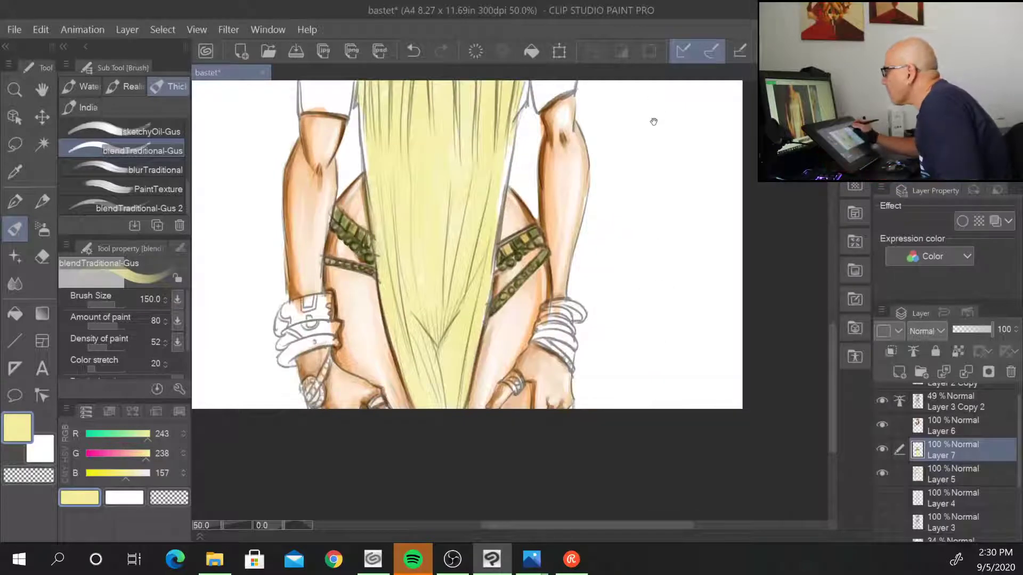
{"action": "left_click_drag", "start_coordinate": [654, 121], "coordinate": [621, 287]}
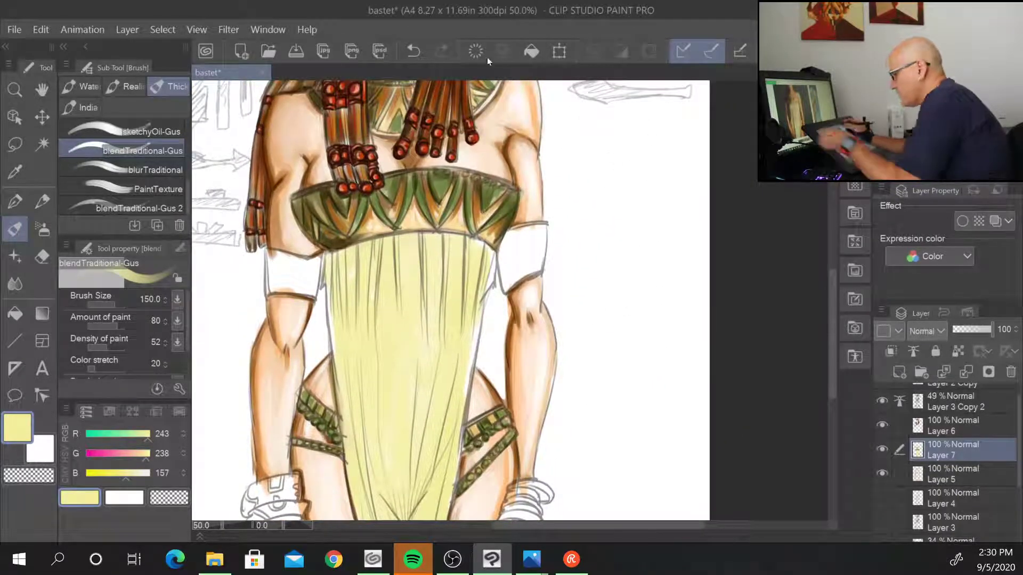
{"action": "key", "text": "alt"}
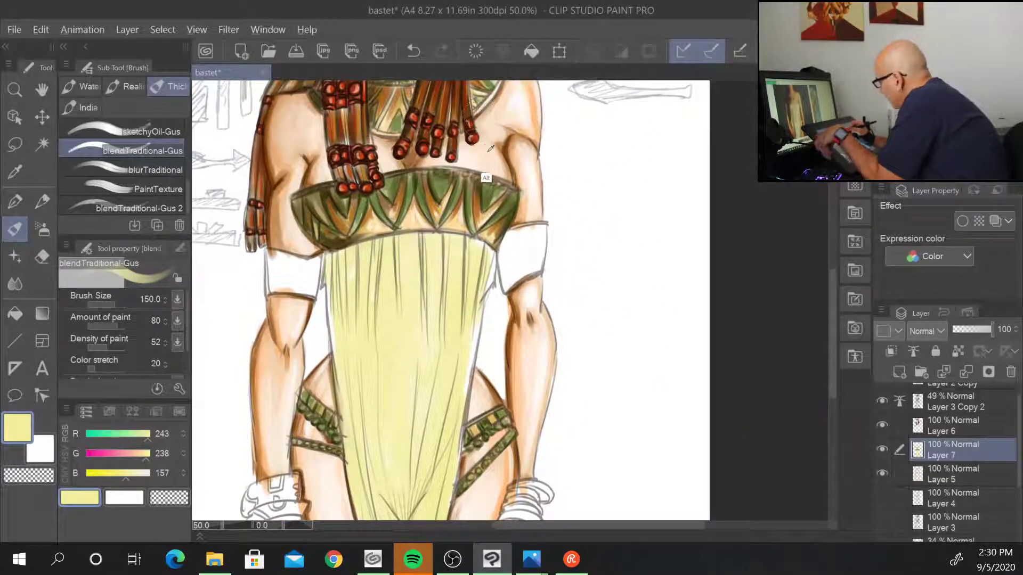
{"action": "left_click", "coordinate": [490, 148], "text": "alt"}
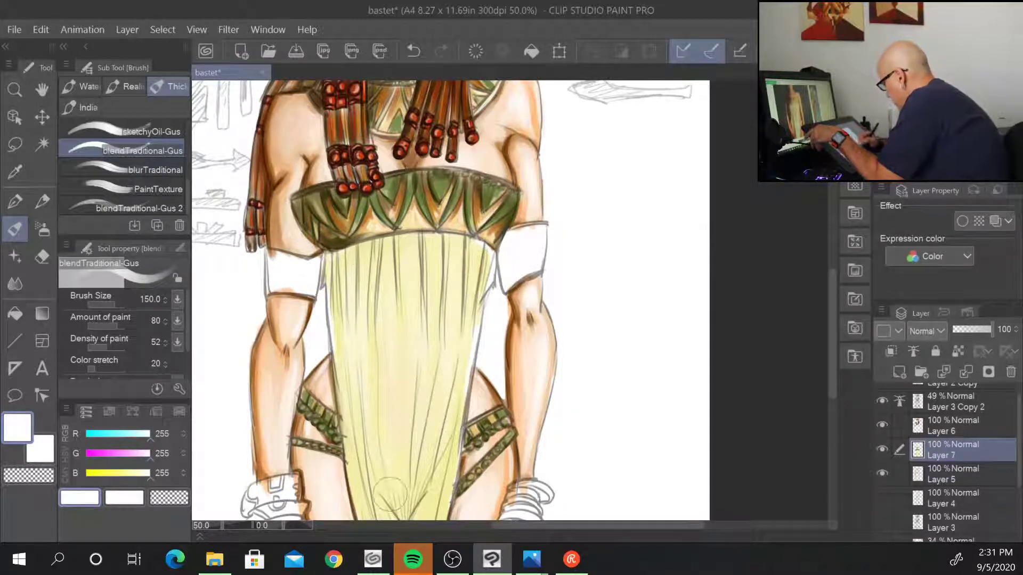
{"action": "mouse_move", "coordinate": [611, 408]}
{"action": "left_mouse_down"}
{"action": "mouse_move", "coordinate": [638, 287]}
{"action": "mouse_move", "coordinate": [631, 257]}
{"action": "left_mouse_up"}
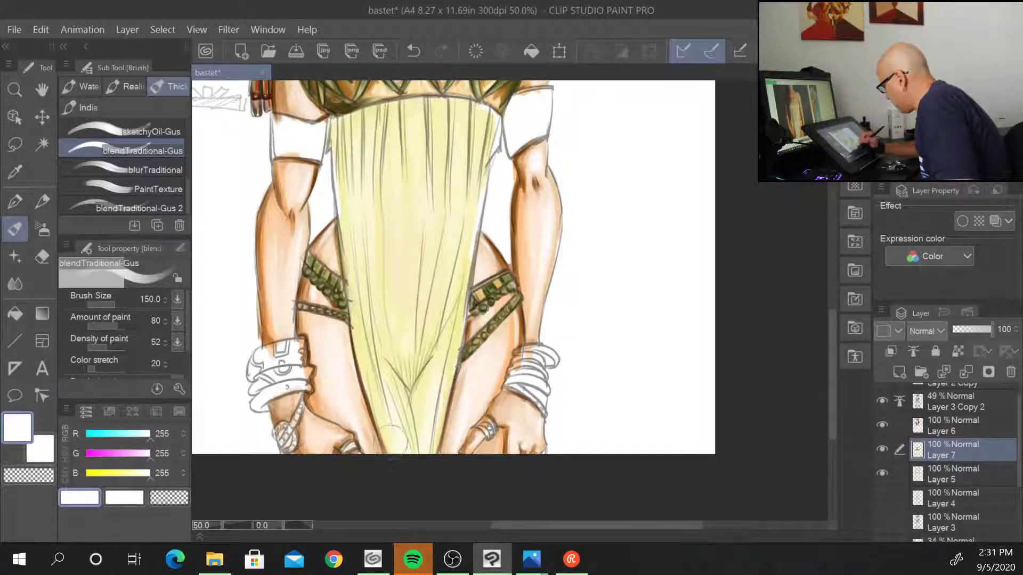
{"action": "left_click_drag", "start_coordinate": [705, 370], "coordinate": [668, 521]}
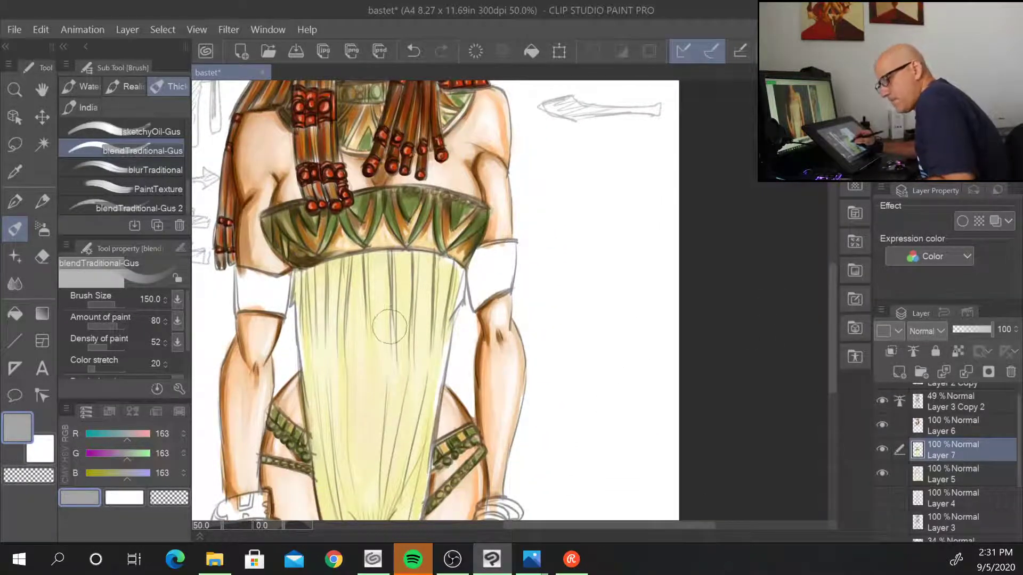
- Shade the dress folds under the braid side of the chest band with khaki (171, 169, 127), using PaintTexture at brush size 60
{"action": "key", "text": "alt"}
{"action": "left_click", "coordinate": [411, 266], "text": "alt"}
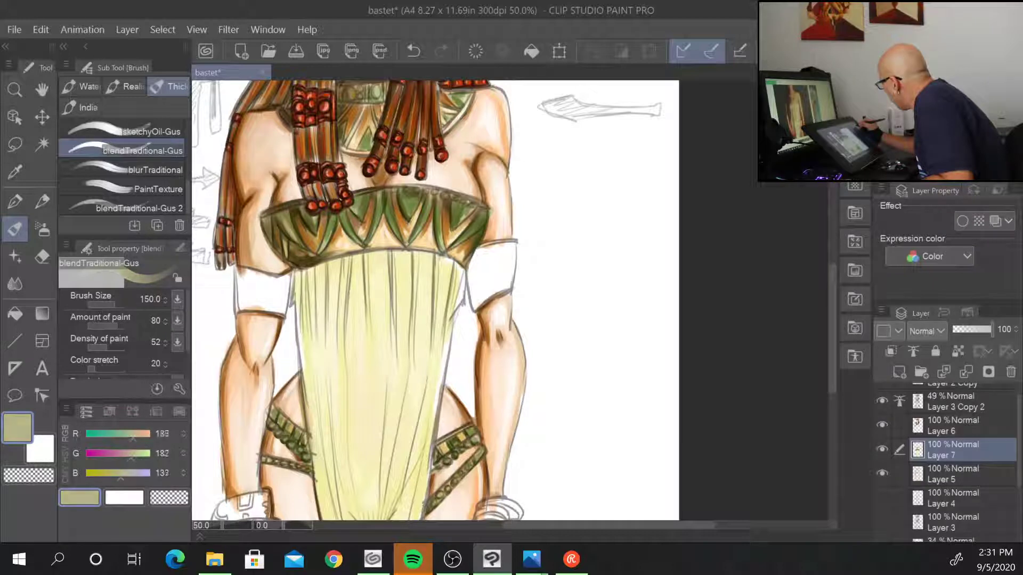
{"action": "key", "text": "["}
{"action": "key", "text": "["}
{"action": "key", "text": "["}
{"action": "key", "text": "["}
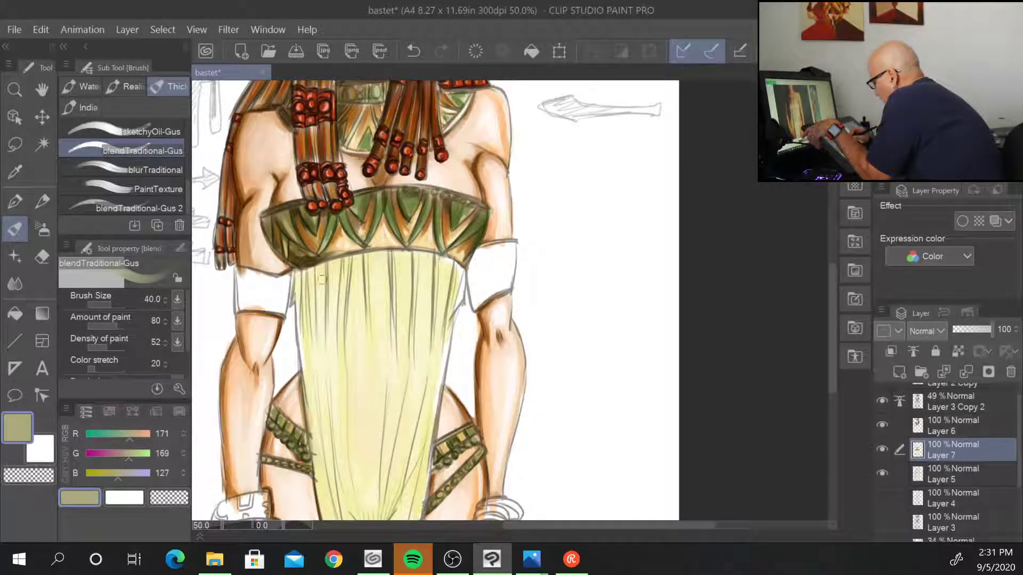
{"action": "left_click", "coordinate": [159, 189]}
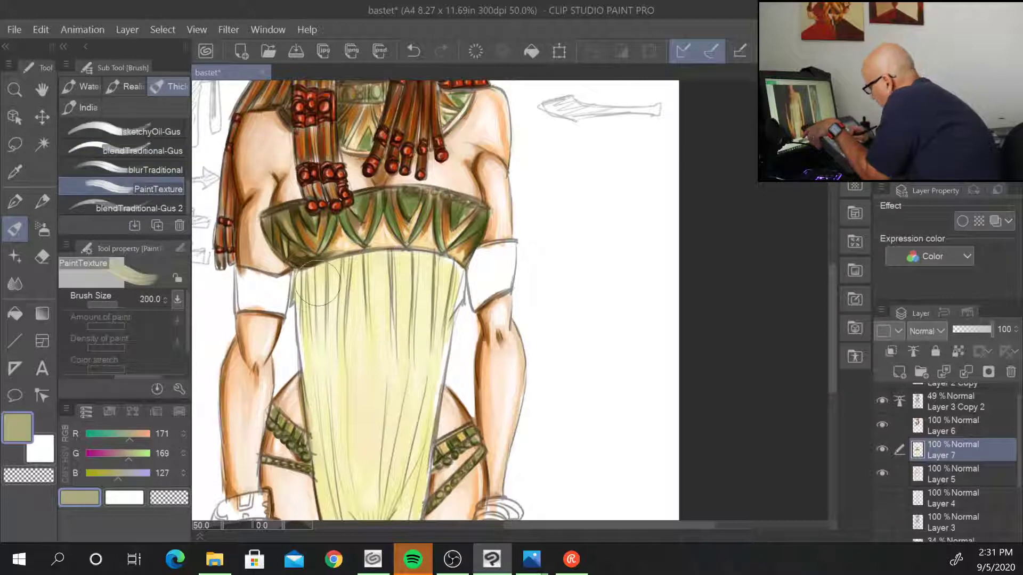
{"action": "key", "text": "bracketleft"}
{"action": "key", "text": "bracketleft"}
{"action": "key", "text": "bracketleft"}
{"action": "key", "text": "bracketleft"}
{"action": "key", "text": "bracketleft"}
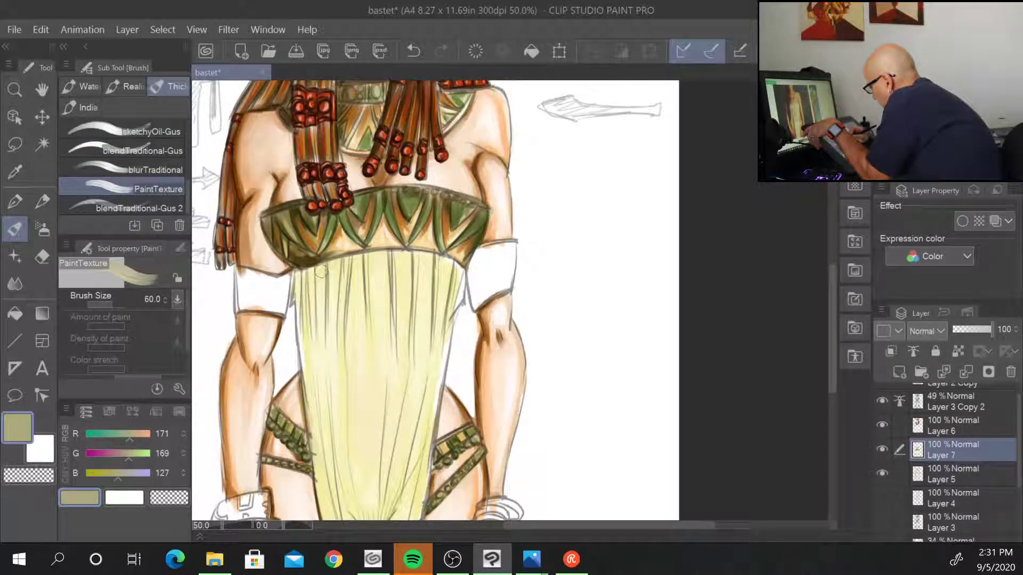
{"action": "mouse_move", "coordinate": [321, 318]}
{"action": "left_mouse_down"}
{"action": "mouse_move", "coordinate": [320, 264]}
{"action": "mouse_move", "coordinate": [323, 358]}
{"action": "mouse_move", "coordinate": [323, 315]}
{"action": "left_mouse_up"}
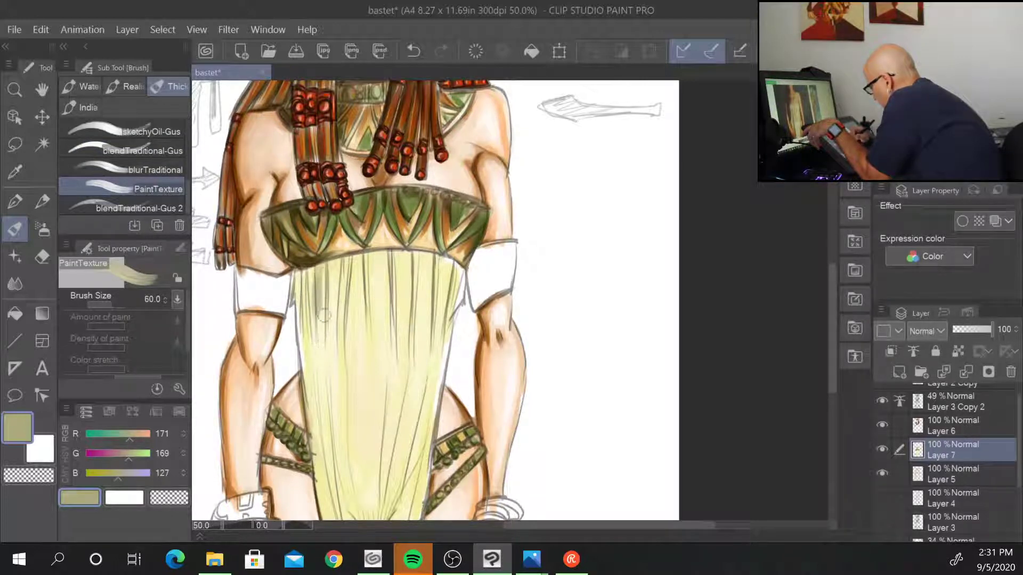
{"action": "mouse_move", "coordinate": [324, 362]}
{"action": "left_mouse_down"}
{"action": "mouse_move", "coordinate": [305, 275]}
{"action": "mouse_move", "coordinate": [300, 305]}
{"action": "left_mouse_up"}
{"action": "left_click_drag", "start_coordinate": [319, 269], "coordinate": [341, 346]}
{"action": "left_click_drag", "start_coordinate": [331, 310], "coordinate": [326, 380]}
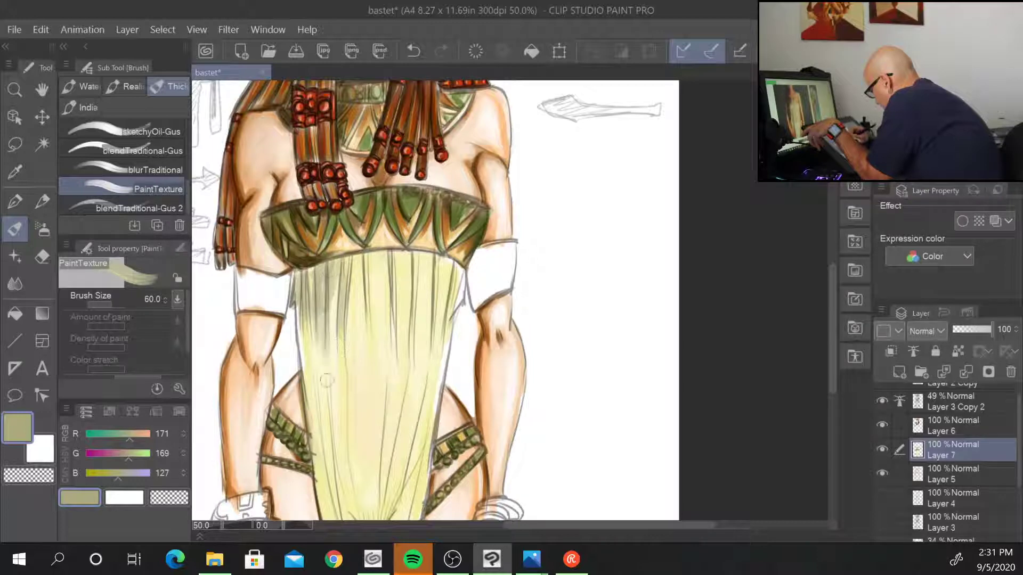
- Continue the khaki fold shading below the chest band across the dress's middle to its far side
{"action": "mouse_move", "coordinate": [355, 262]}
{"action": "left_mouse_down"}
{"action": "mouse_move", "coordinate": [365, 357]}
{"action": "mouse_move", "coordinate": [357, 296]}
{"action": "left_mouse_up"}
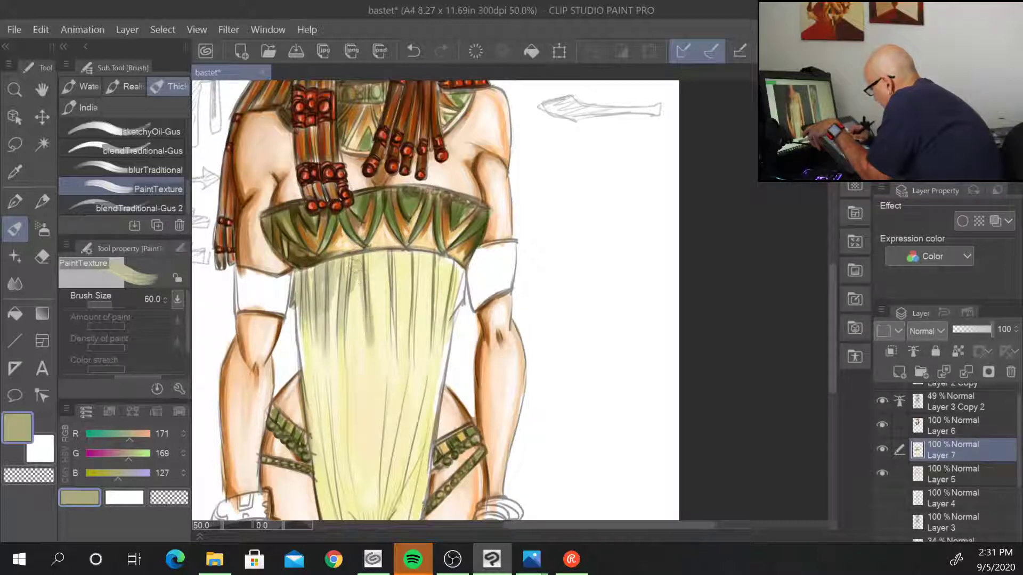
{"action": "left_click_drag", "start_coordinate": [372, 261], "coordinate": [371, 324]}
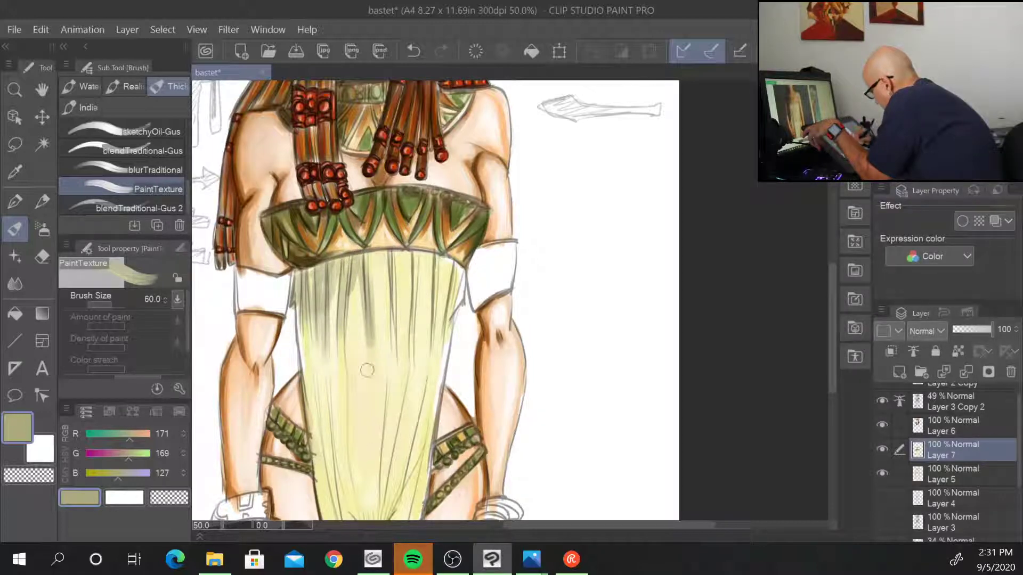
{"action": "left_click_drag", "start_coordinate": [391, 256], "coordinate": [395, 337]}
{"action": "mouse_move", "coordinate": [398, 257]}
{"action": "left_mouse_down"}
{"action": "mouse_move", "coordinate": [406, 278]}
{"action": "mouse_move", "coordinate": [410, 260]}
{"action": "mouse_move", "coordinate": [403, 337]}
{"action": "mouse_move", "coordinate": [381, 301]}
{"action": "left_mouse_up"}
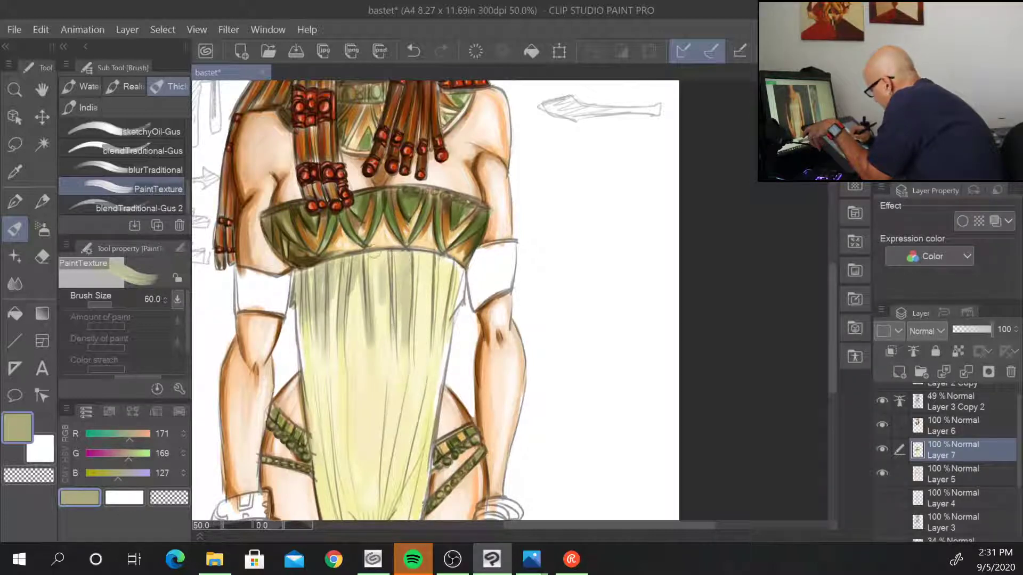
{"action": "left_click_drag", "start_coordinate": [381, 257], "coordinate": [388, 328]}
{"action": "mouse_move", "coordinate": [418, 253]}
{"action": "left_mouse_down"}
{"action": "mouse_move", "coordinate": [418, 311]}
{"action": "mouse_move", "coordinate": [426, 276]}
{"action": "mouse_move", "coordinate": [430, 309]}
{"action": "left_mouse_up"}
{"action": "left_click_drag", "start_coordinate": [445, 265], "coordinate": [438, 319]}
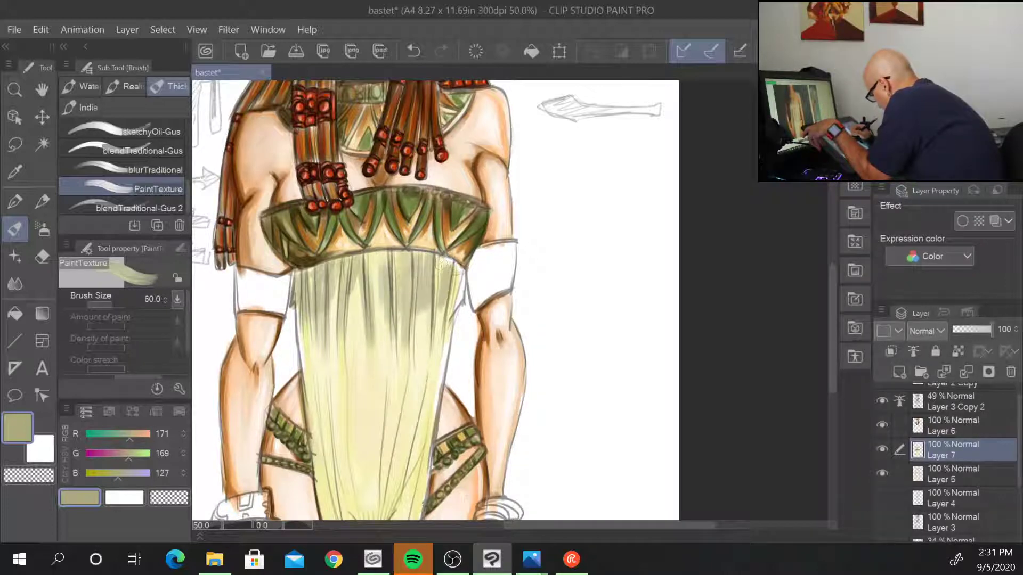
{"action": "left_click_drag", "start_coordinate": [445, 267], "coordinate": [452, 332]}
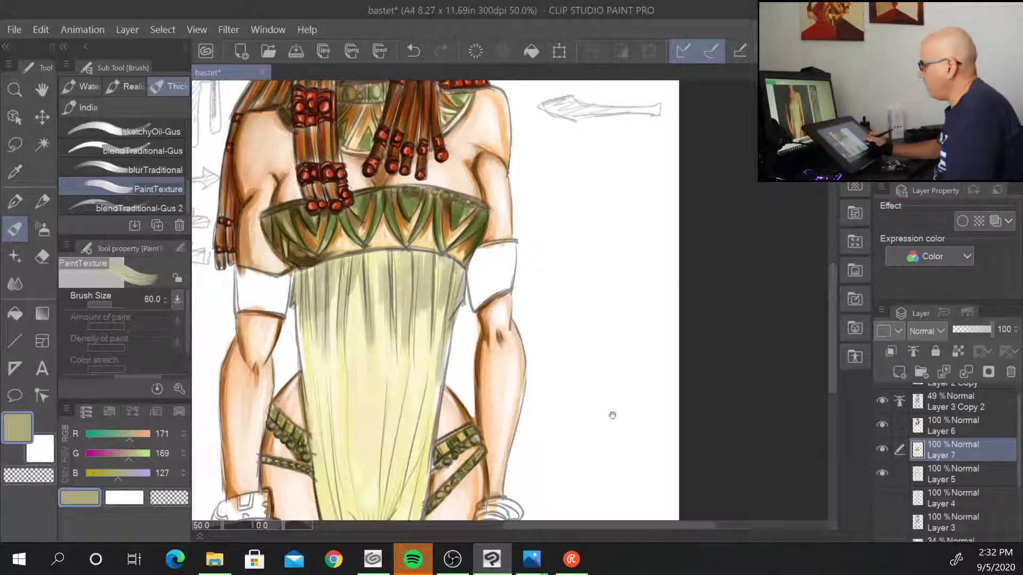
- Shade the V-shaped crease, lower folds and side edge of the dress with khaki at brush size 60
{"action": "left_click_drag", "start_coordinate": [612, 413], "coordinate": [602, 244]}
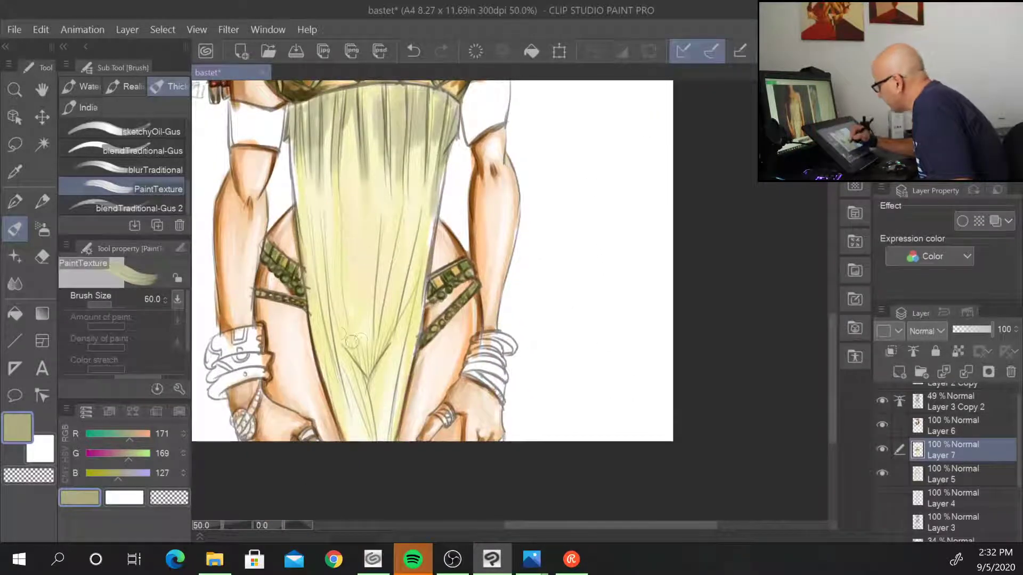
{"action": "mouse_move", "coordinate": [341, 334]}
{"action": "left_mouse_down"}
{"action": "mouse_move", "coordinate": [369, 381]}
{"action": "mouse_move", "coordinate": [363, 347]}
{"action": "mouse_move", "coordinate": [372, 361]}
{"action": "mouse_move", "coordinate": [371, 383]}
{"action": "mouse_move", "coordinate": [394, 340]}
{"action": "mouse_move", "coordinate": [373, 400]}
{"action": "left_mouse_up"}
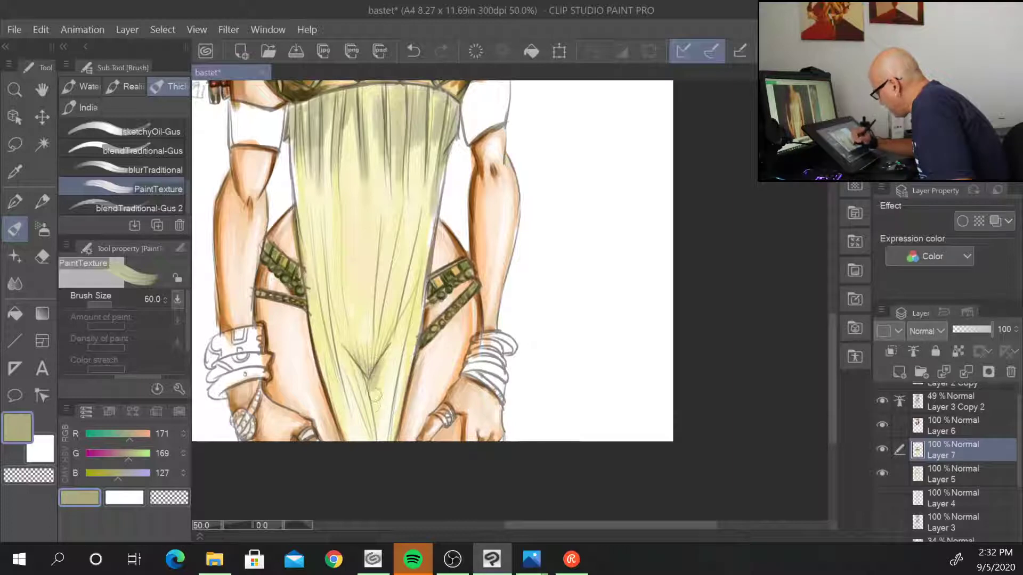
{"action": "mouse_move", "coordinate": [392, 341]}
{"action": "left_mouse_down"}
{"action": "mouse_move", "coordinate": [354, 356]}
{"action": "mouse_move", "coordinate": [373, 441]}
{"action": "left_mouse_up"}
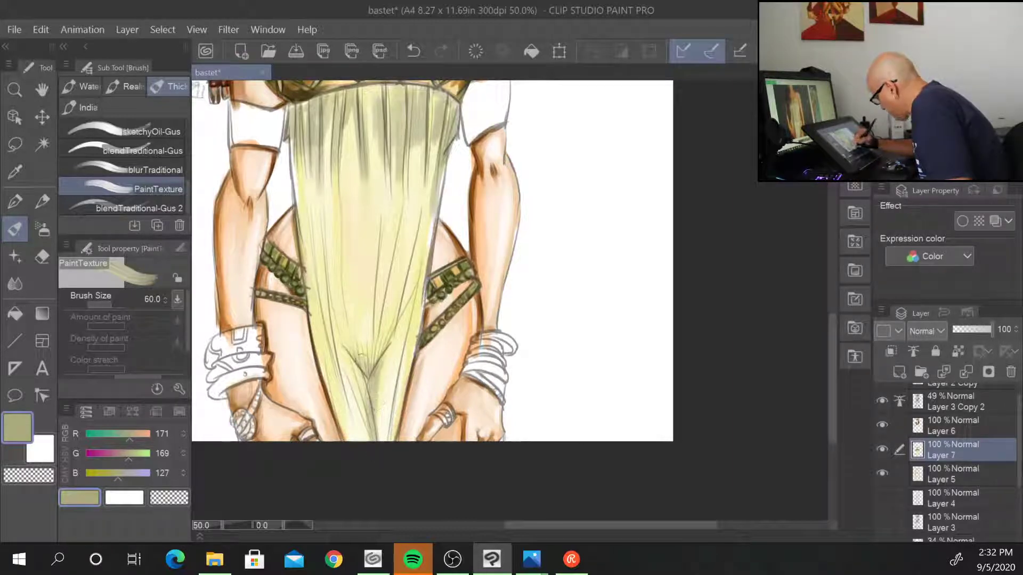
{"action": "left_click_drag", "start_coordinate": [346, 277], "coordinate": [327, 387]}
{"action": "left_click_drag", "start_coordinate": [419, 239], "coordinate": [393, 419]}
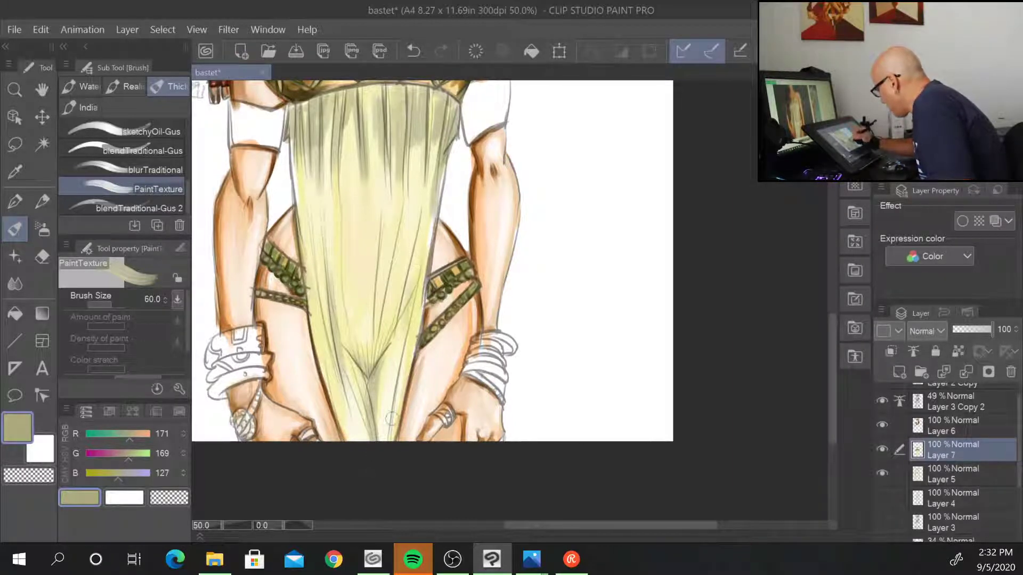
{"action": "left_click_drag", "start_coordinate": [401, 292], "coordinate": [385, 434]}
{"action": "left_click_drag", "start_coordinate": [322, 356], "coordinate": [351, 439]}
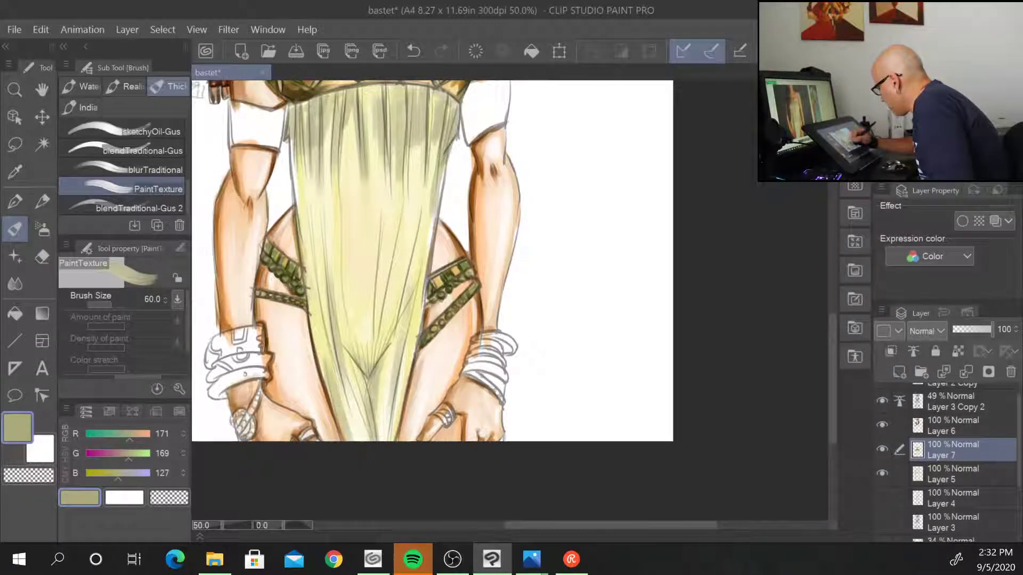
{"action": "mouse_move", "coordinate": [586, 304]}
{"action": "left_mouse_down"}
{"action": "mouse_move", "coordinate": [548, 381]}
{"action": "mouse_move", "coordinate": [601, 454]}
{"action": "left_mouse_up"}
{"action": "left_click_drag", "start_coordinate": [306, 290], "coordinate": [325, 461]}
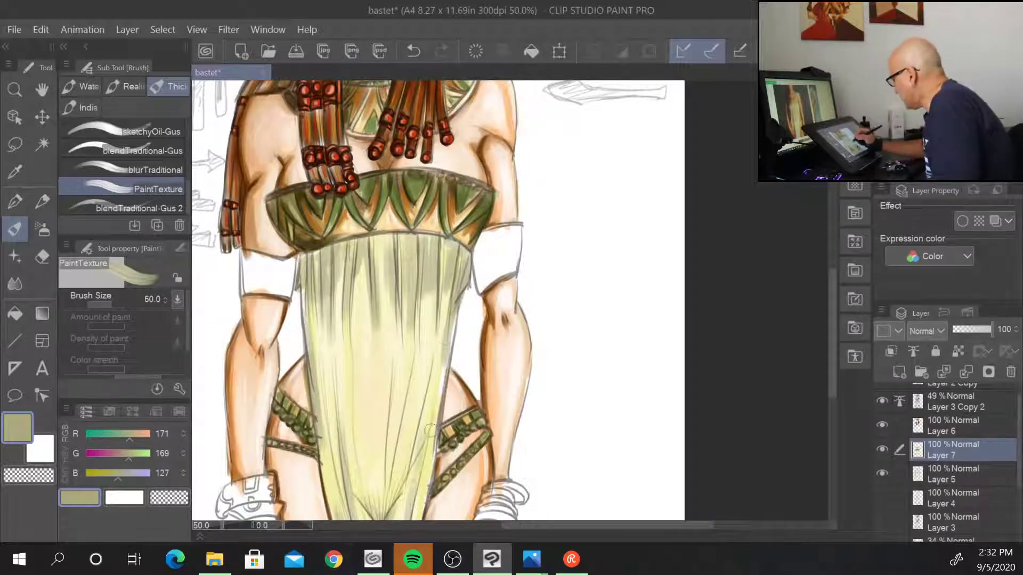
- Extend the khaki (171, 169, 127) fold shading down the dress's far side toward the thigh strap at brush size 60
{"action": "left_click_drag", "start_coordinate": [441, 352], "coordinate": [428, 454]}
{"action": "scroll", "coordinate": [600, 365], "scroll_direction": "down", "scroll_amount": 2}
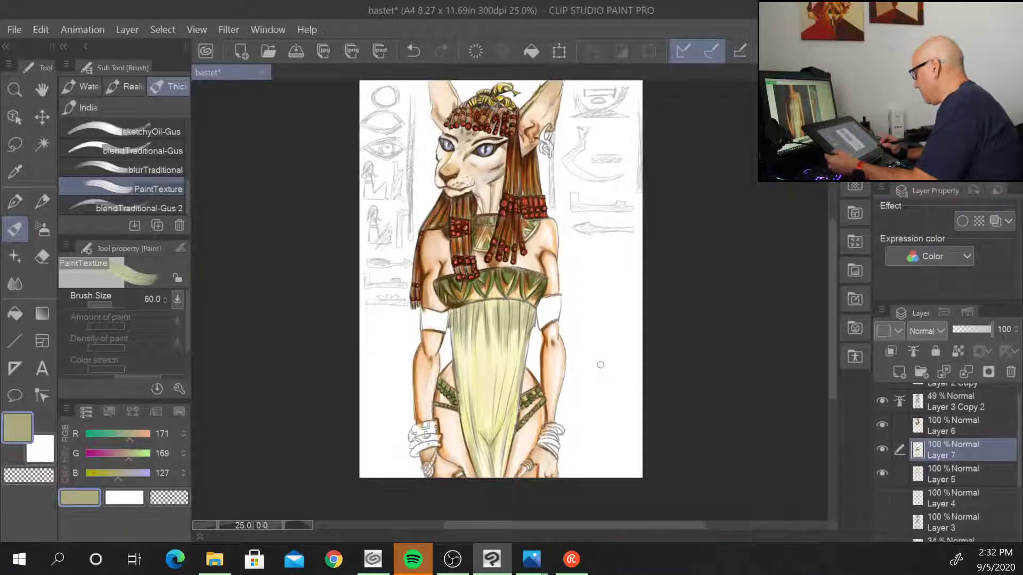
{"action": "scroll", "coordinate": [600, 365], "scroll_direction": "up", "scroll_amount": 2}
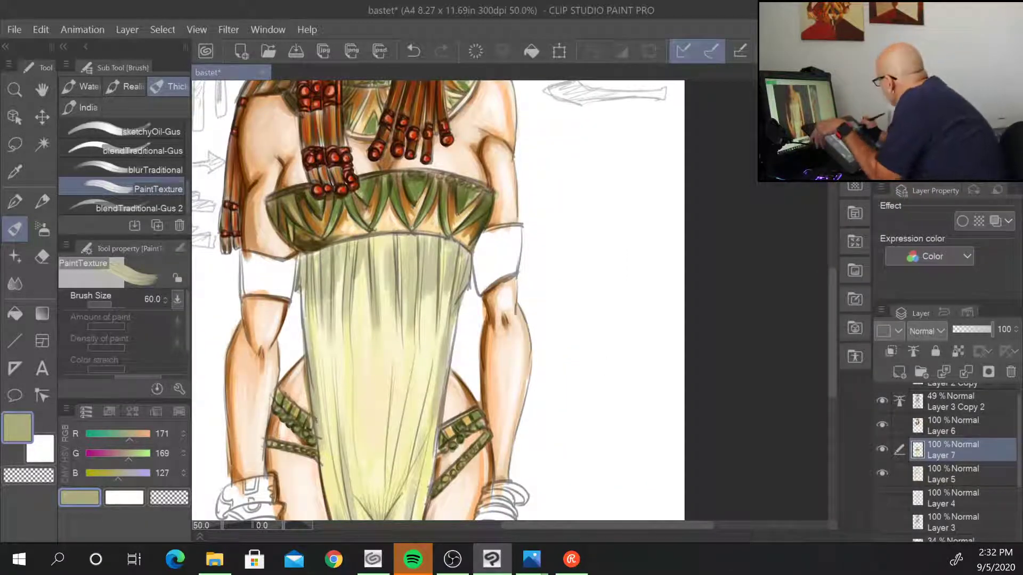
- Lighten the folds below the chest band from the braid side to the middle with pale yellow (241, 239, 206), using PaintTexture at size 25
{"action": "key", "text": "alt"}
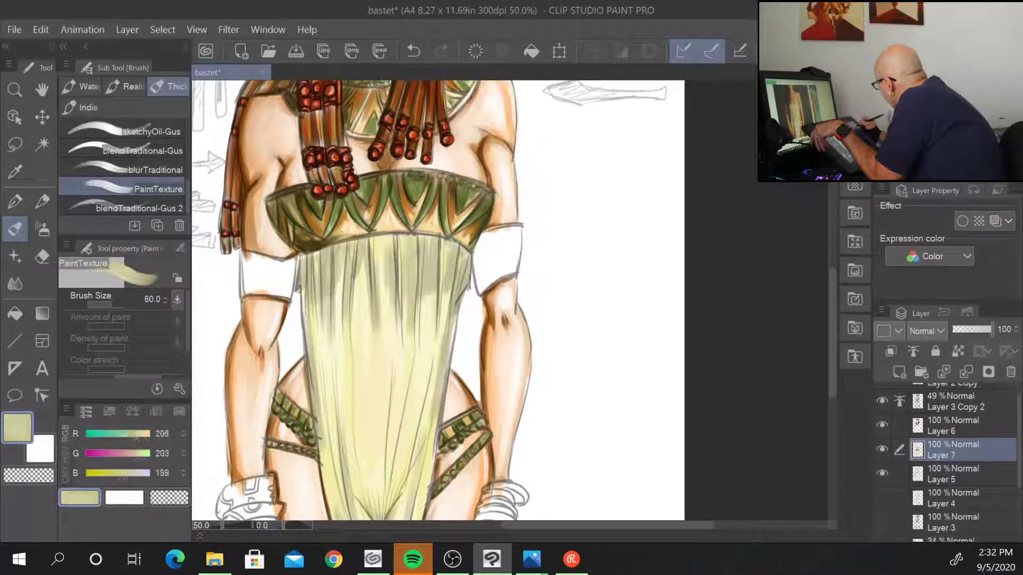
{"action": "key", "text": "alt"}
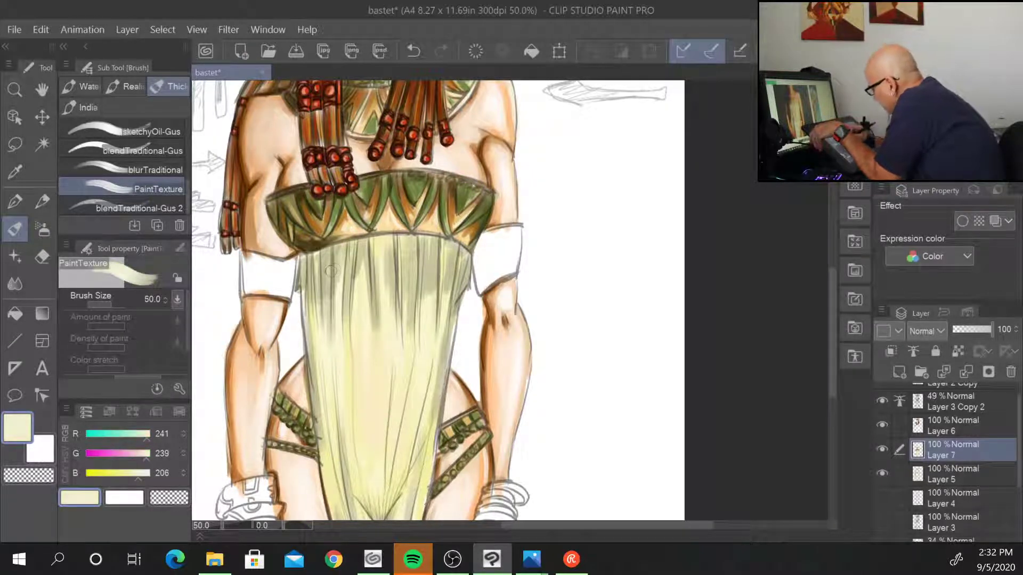
{"action": "key", "text": "["}
{"action": "key", "text": "["}
{"action": "key", "text": "["}
{"action": "left_click_drag", "start_coordinate": [326, 256], "coordinate": [329, 324]}
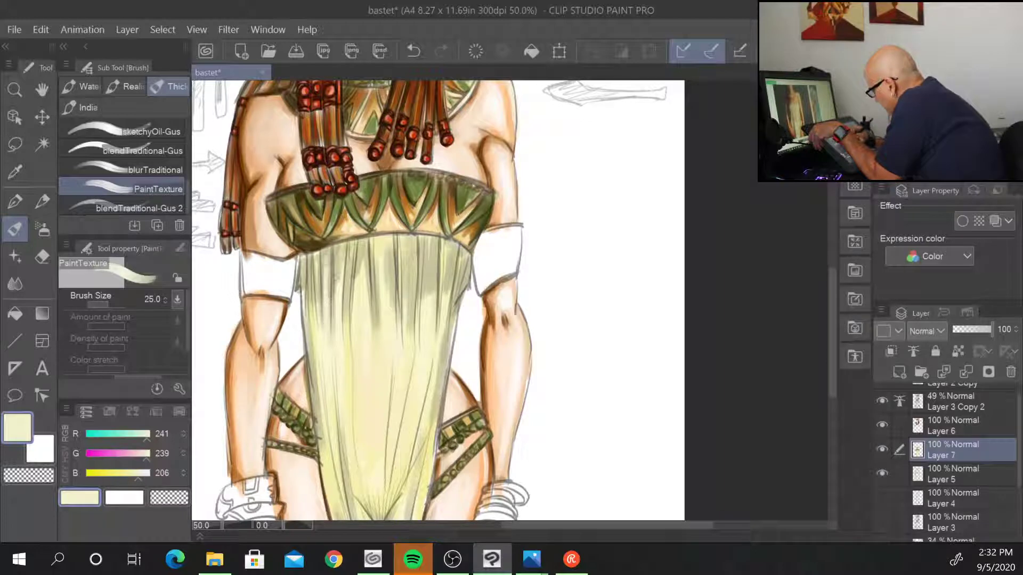
{"action": "mouse_move", "coordinate": [336, 257]}
{"action": "left_mouse_down"}
{"action": "mouse_move", "coordinate": [336, 339]}
{"action": "mouse_move", "coordinate": [337, 327]}
{"action": "left_mouse_up"}
{"action": "left_click_drag", "start_coordinate": [354, 246], "coordinate": [346, 323]}
{"action": "left_click_drag", "start_coordinate": [384, 256], "coordinate": [388, 313]}
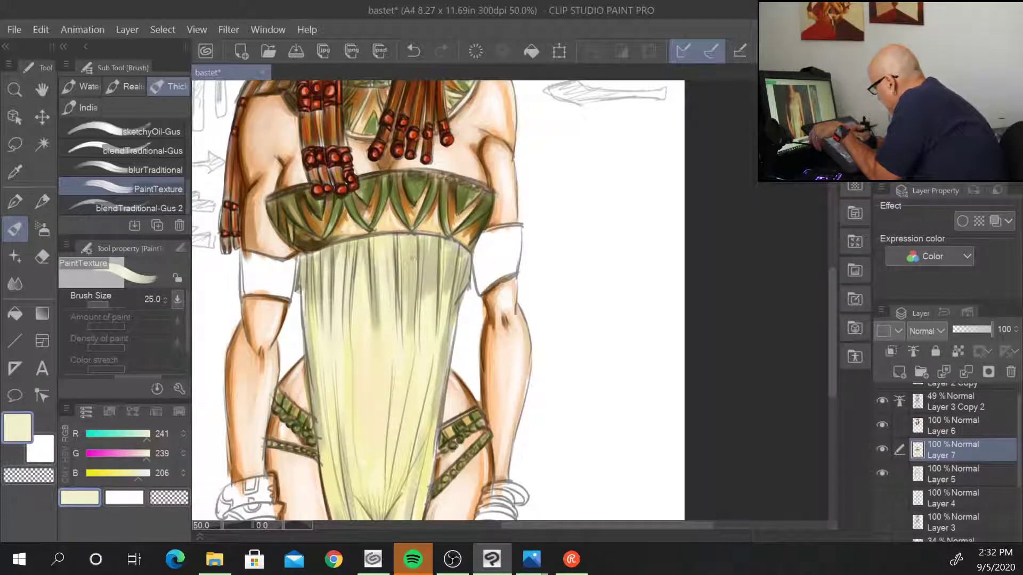
- Continue the pale yellow highlights between the folds on the dress's far side and upper middle
{"action": "mouse_move", "coordinate": [412, 249]}
{"action": "left_mouse_down"}
{"action": "mouse_move", "coordinate": [413, 331]}
{"action": "mouse_move", "coordinate": [430, 295]}
{"action": "mouse_move", "coordinate": [431, 311]}
{"action": "left_mouse_up"}
{"action": "left_click_drag", "start_coordinate": [449, 257], "coordinate": [452, 288]}
{"action": "left_click_drag", "start_coordinate": [442, 326], "coordinate": [442, 365]}
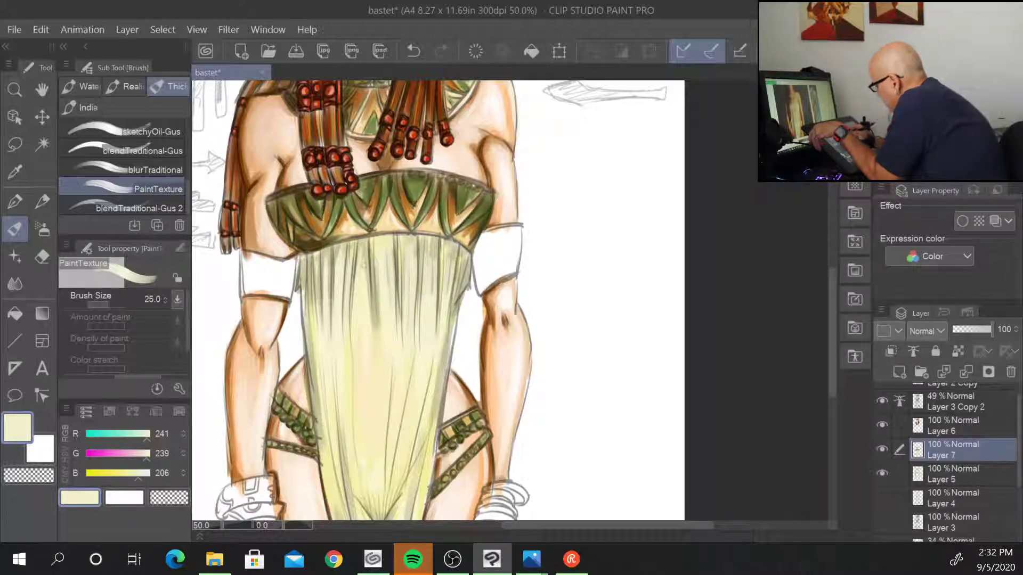
{"action": "left_click_drag", "start_coordinate": [376, 273], "coordinate": [375, 334]}
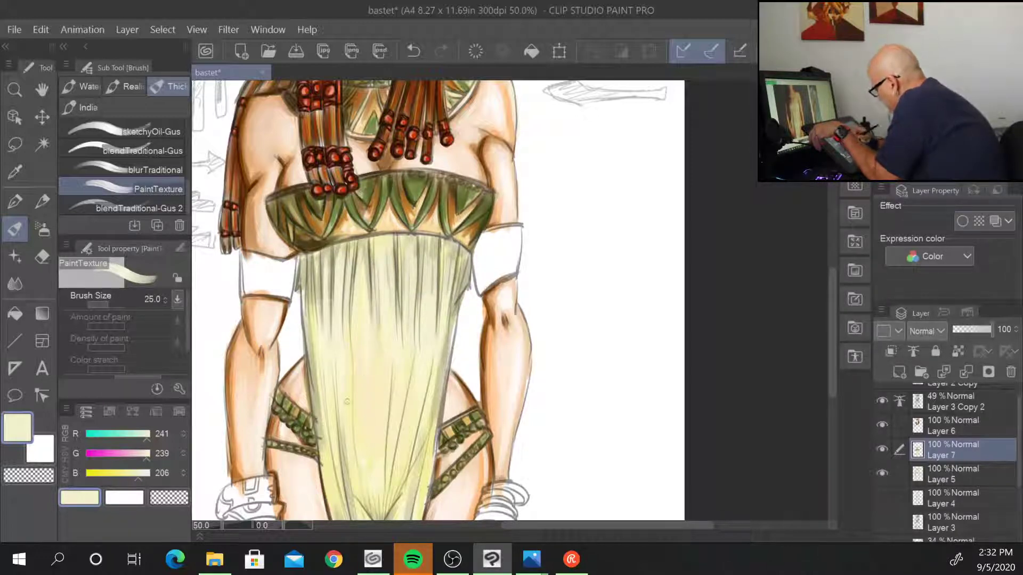
- Add pale yellow highlights along both side edges of the dress and on the lower folds around the V-shaped crease
{"action": "left_click_drag", "start_coordinate": [306, 303], "coordinate": [319, 441]}
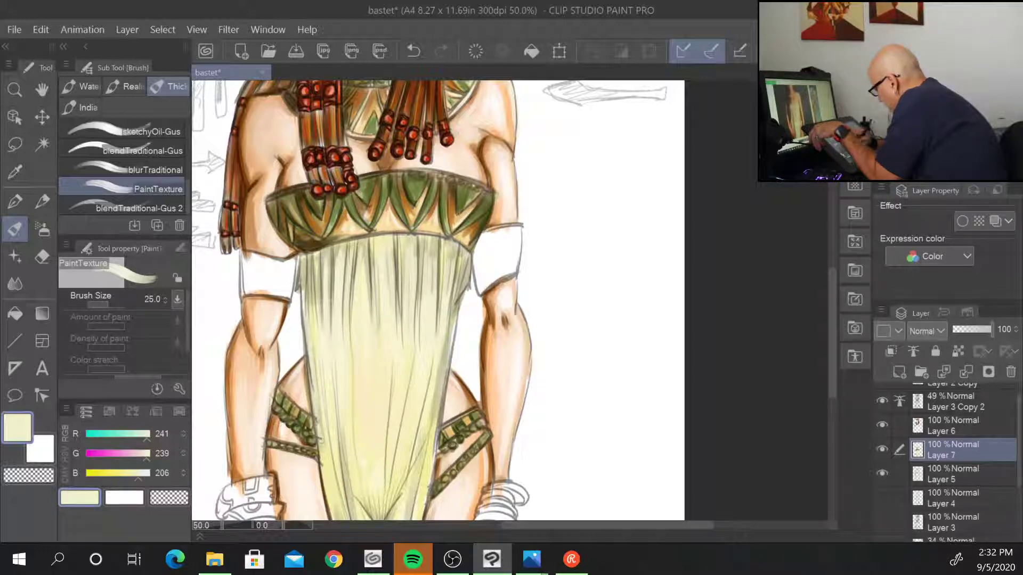
{"action": "left_click_drag", "start_coordinate": [310, 258], "coordinate": [313, 354]}
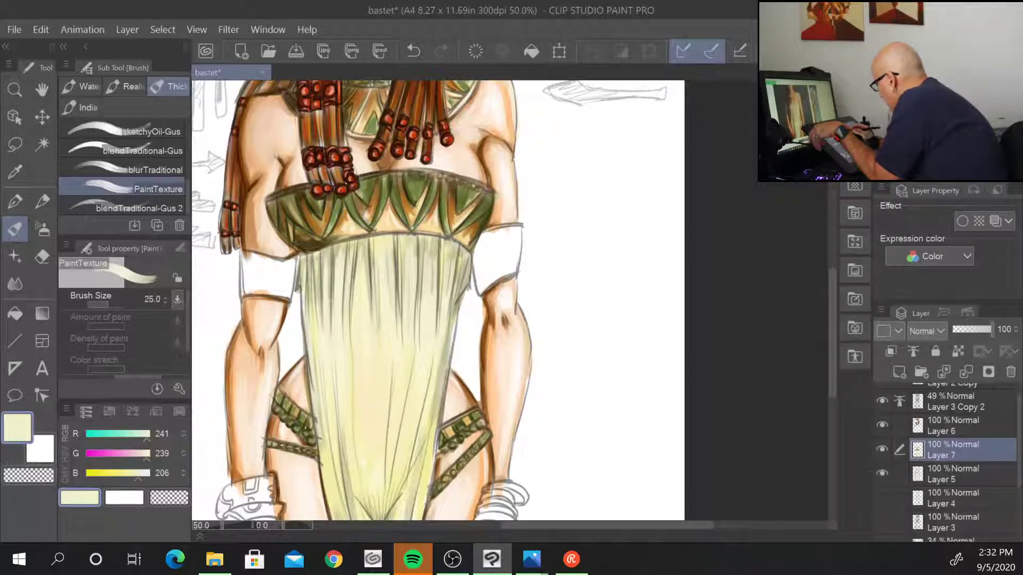
{"action": "mouse_move", "coordinate": [456, 267]}
{"action": "left_mouse_down"}
{"action": "mouse_move", "coordinate": [452, 370]}
{"action": "mouse_move", "coordinate": [438, 413]}
{"action": "left_mouse_up"}
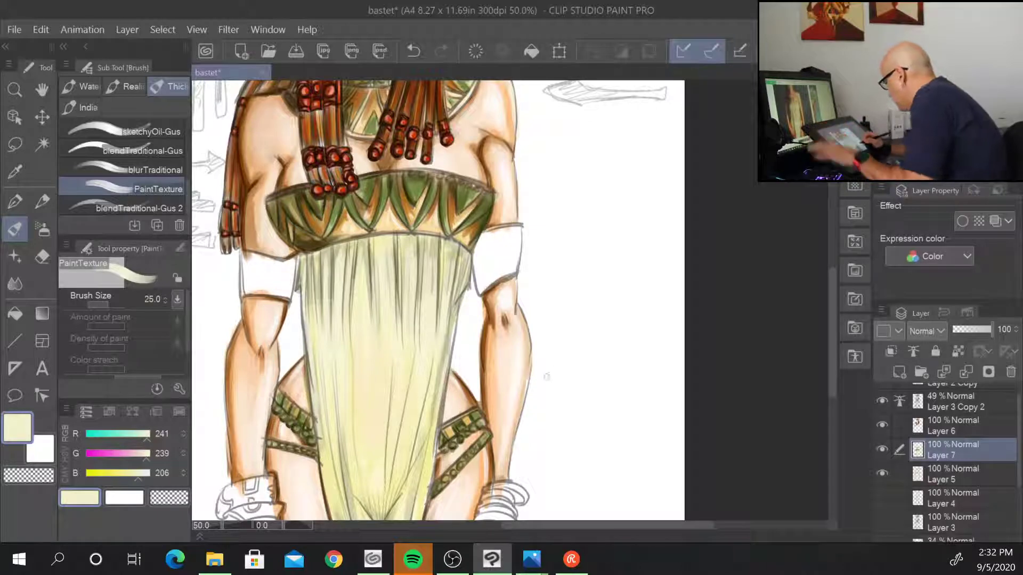
{"action": "left_click_drag", "start_coordinate": [569, 409], "coordinate": [592, 279]}
{"action": "left_click_drag", "start_coordinate": [432, 363], "coordinate": [413, 436]}
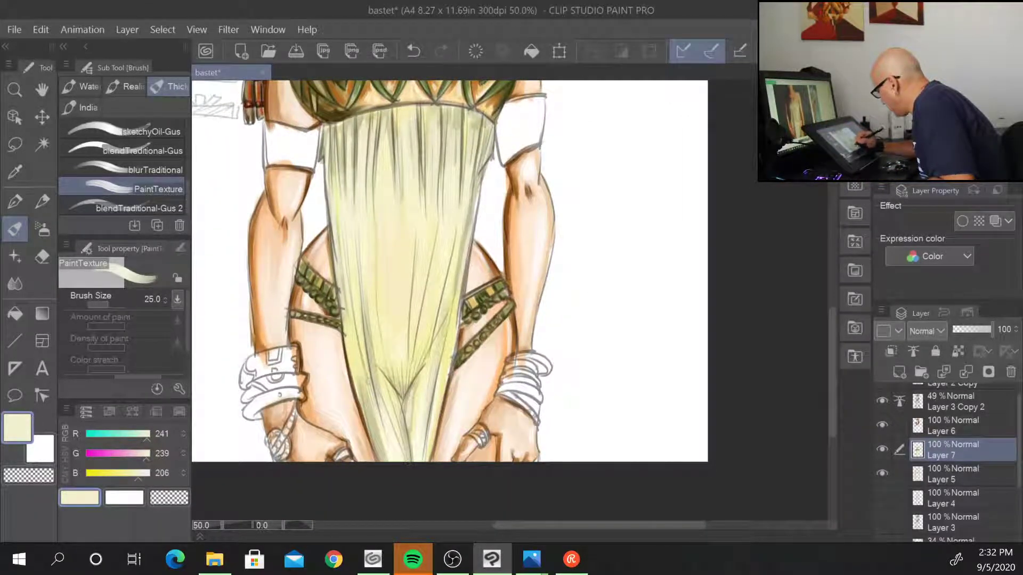
{"action": "left_click_drag", "start_coordinate": [366, 381], "coordinate": [382, 461]}
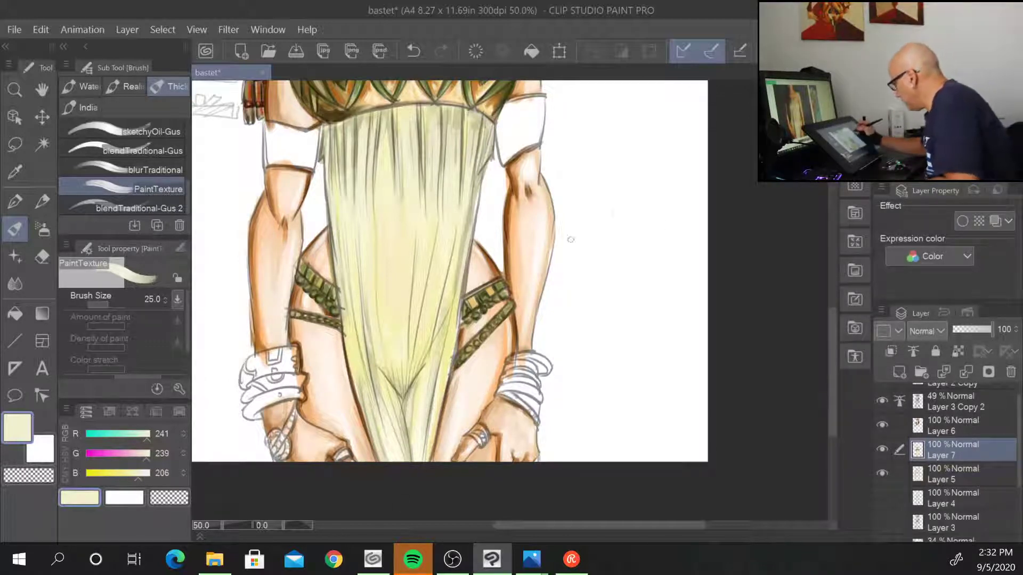
- Paint both upper-arm bands golden yellow (243, 207, 38) with PaintTexture at brush size 60
{"action": "left_click_drag", "start_coordinate": [571, 239], "coordinate": [614, 327]}
{"action": "scroll", "coordinate": [590, 284], "scroll_direction": "down", "scroll_amount": 2}
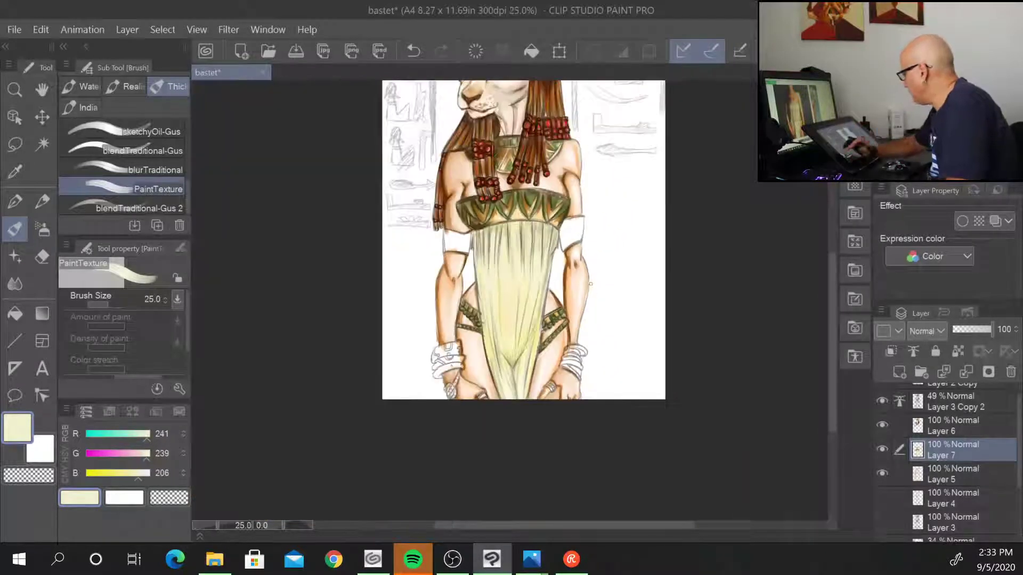
{"action": "left_click_drag", "start_coordinate": [642, 266], "coordinate": [612, 348]}
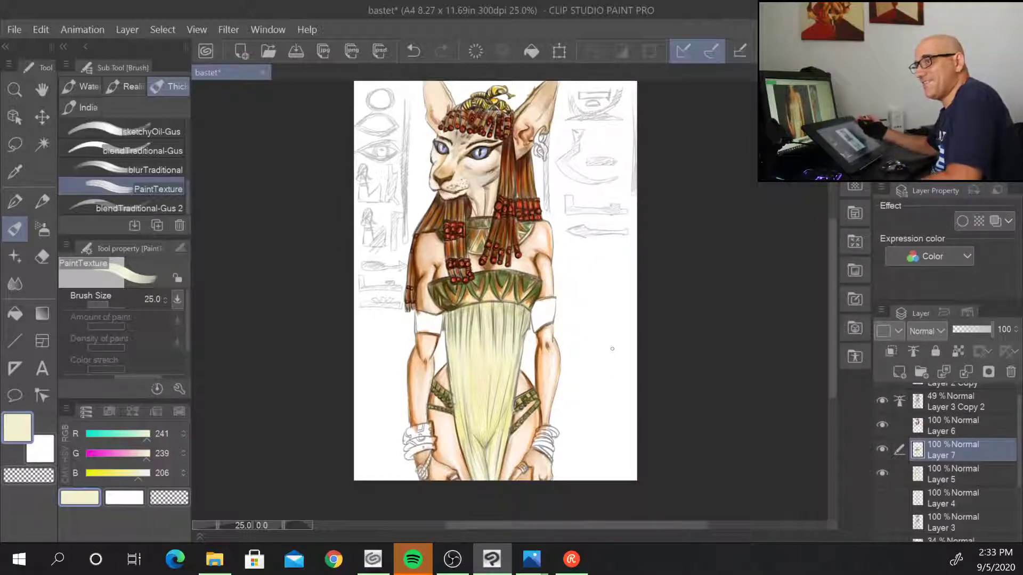
{"action": "scroll", "coordinate": [614, 352], "scroll_direction": "up", "scroll_amount": 2}
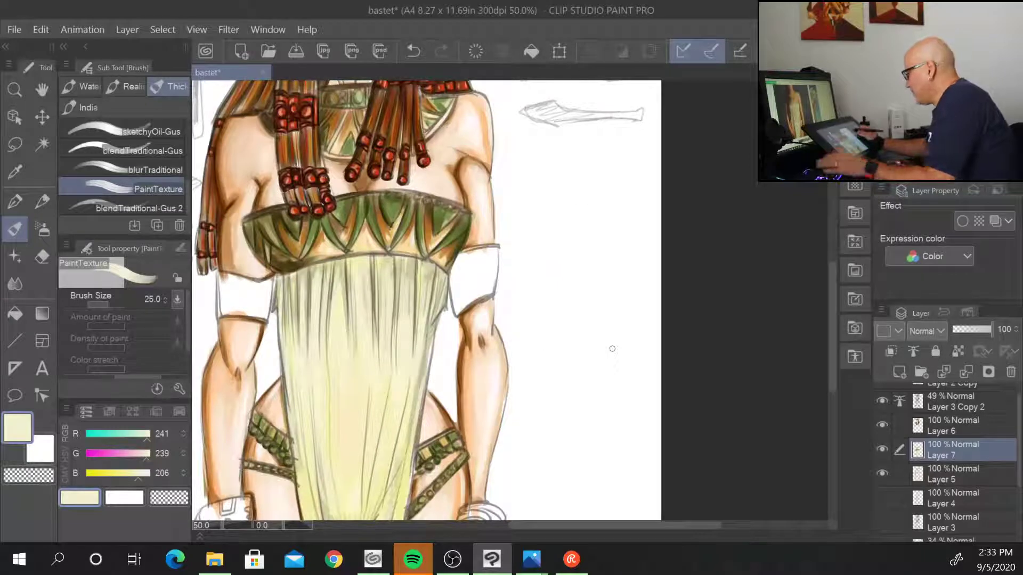
{"action": "left_click_drag", "start_coordinate": [554, 226], "coordinate": [603, 374]}
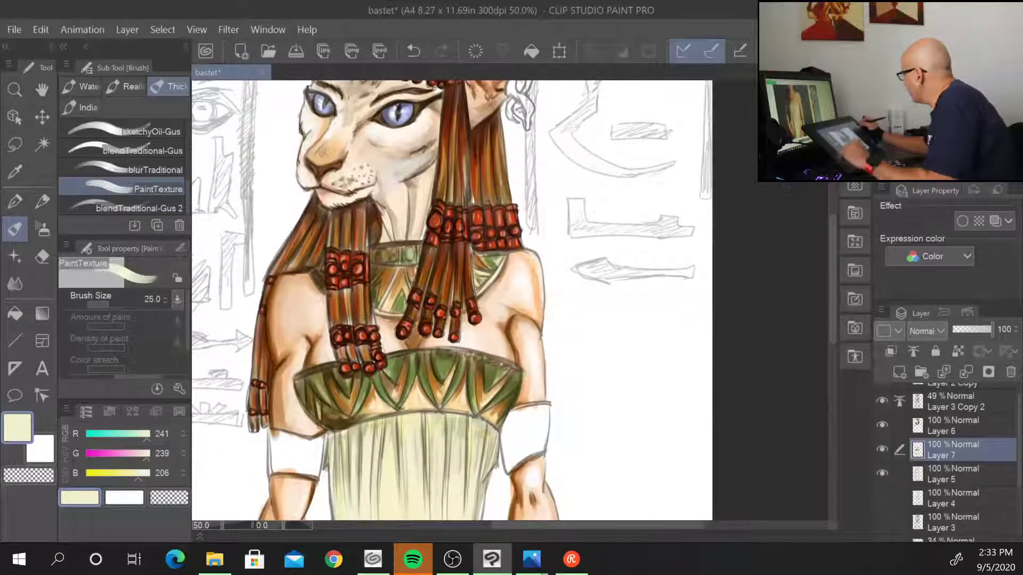
{"action": "left_click_drag", "start_coordinate": [972, 93], "coordinate": [977, 80]}
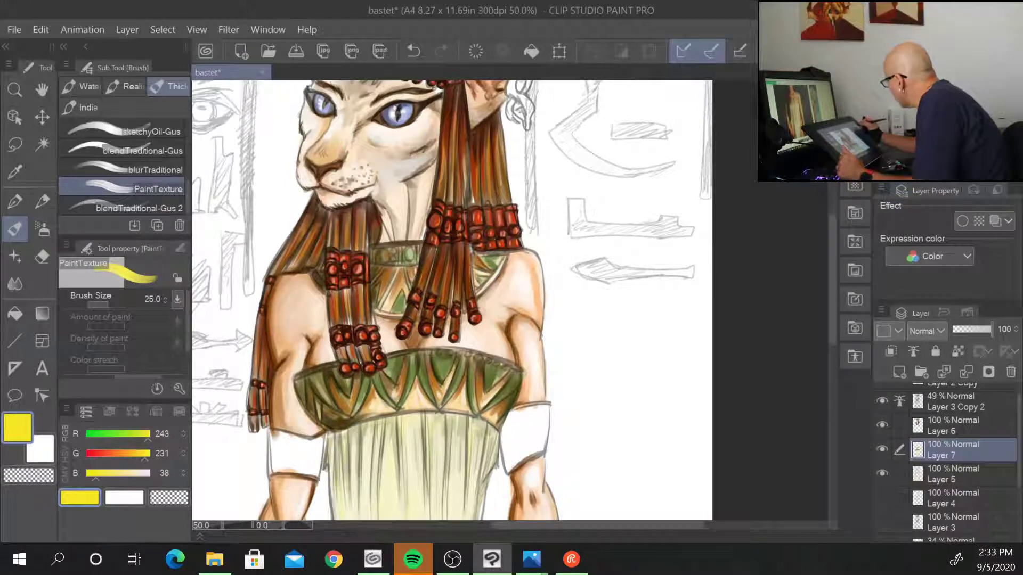
{"action": "left_click", "coordinate": [138, 453]}
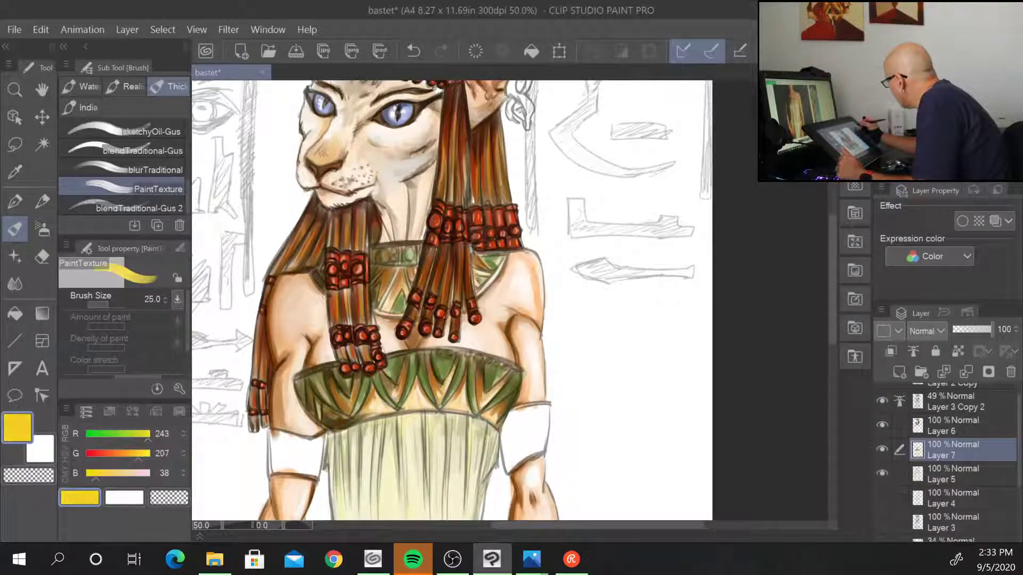
{"action": "key", "text": "bracketright"}
{"action": "key", "text": "bracketright"}
{"action": "key", "text": "bracketright"}
{"action": "key", "text": "bracketright"}
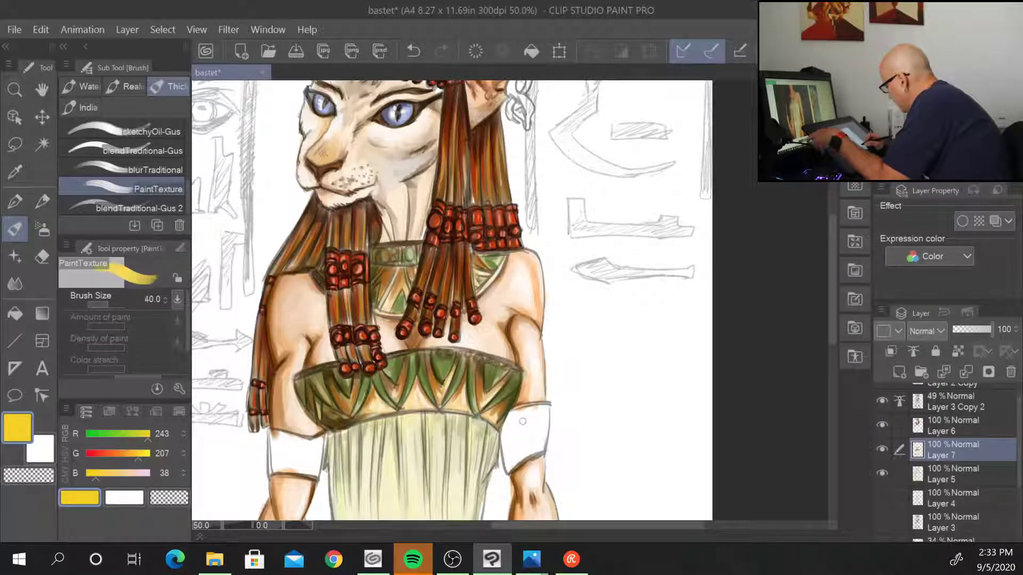
{"action": "key", "text": "bracketright"}
{"action": "mouse_move", "coordinate": [505, 419]}
{"action": "left_mouse_down"}
{"action": "mouse_move", "coordinate": [536, 412]}
{"action": "mouse_move", "coordinate": [516, 416]}
{"action": "mouse_move", "coordinate": [533, 417]}
{"action": "mouse_move", "coordinate": [512, 450]}
{"action": "mouse_move", "coordinate": [515, 419]}
{"action": "mouse_move", "coordinate": [507, 453]}
{"action": "mouse_move", "coordinate": [528, 423]}
{"action": "mouse_move", "coordinate": [529, 451]}
{"action": "mouse_move", "coordinate": [547, 417]}
{"action": "mouse_move", "coordinate": [509, 439]}
{"action": "mouse_move", "coordinate": [520, 421]}
{"action": "mouse_move", "coordinate": [600, 391]}
{"action": "mouse_move", "coordinate": [603, 398]}
{"action": "mouse_move", "coordinate": [627, 299]}
{"action": "left_mouse_up"}
{"action": "mouse_move", "coordinate": [301, 312]}
{"action": "left_mouse_down"}
{"action": "mouse_move", "coordinate": [301, 341]}
{"action": "mouse_move", "coordinate": [314, 330]}
{"action": "mouse_move", "coordinate": [336, 341]}
{"action": "mouse_move", "coordinate": [347, 319]}
{"action": "mouse_move", "coordinate": [328, 313]}
{"action": "mouse_move", "coordinate": [333, 341]}
{"action": "mouse_move", "coordinate": [298, 342]}
{"action": "mouse_move", "coordinate": [303, 325]}
{"action": "left_mouse_up"}
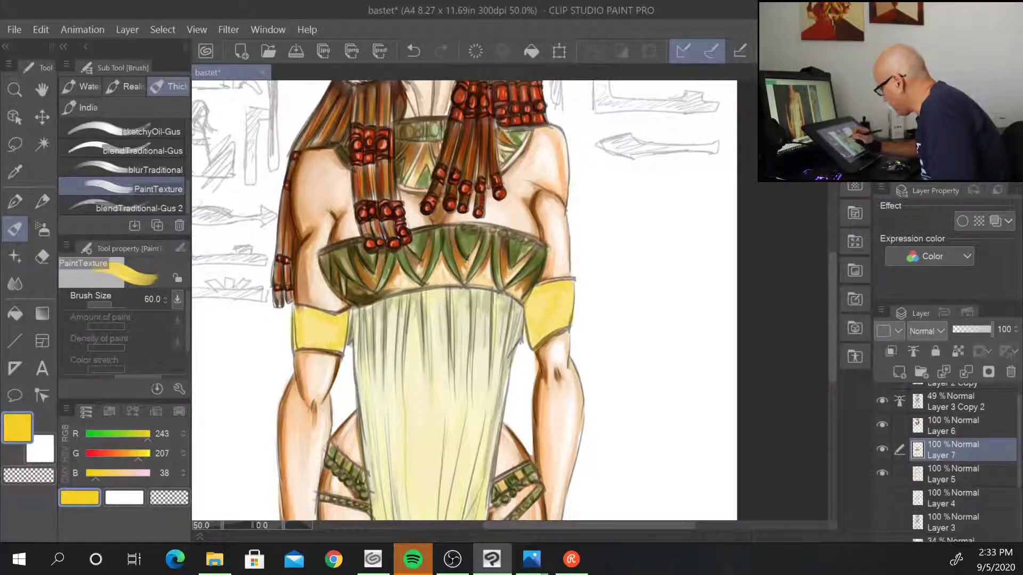
- Fill the wrist bracelets, hand ornament and rings on both hands with the same golden yellow
{"action": "left_click_drag", "start_coordinate": [622, 379], "coordinate": [609, 174]}
{"action": "mouse_move", "coordinate": [325, 324]}
{"action": "left_mouse_down"}
{"action": "mouse_move", "coordinate": [288, 342]}
{"action": "mouse_move", "coordinate": [325, 348]}
{"action": "mouse_move", "coordinate": [290, 368]}
{"action": "mouse_move", "coordinate": [331, 379]}
{"action": "mouse_move", "coordinate": [296, 389]}
{"action": "left_mouse_up"}
{"action": "mouse_move", "coordinate": [336, 353]}
{"action": "left_mouse_down"}
{"action": "mouse_move", "coordinate": [330, 367]}
{"action": "mouse_move", "coordinate": [322, 328]}
{"action": "left_mouse_up"}
{"action": "left_click_drag", "start_coordinate": [286, 362], "coordinate": [317, 426]}
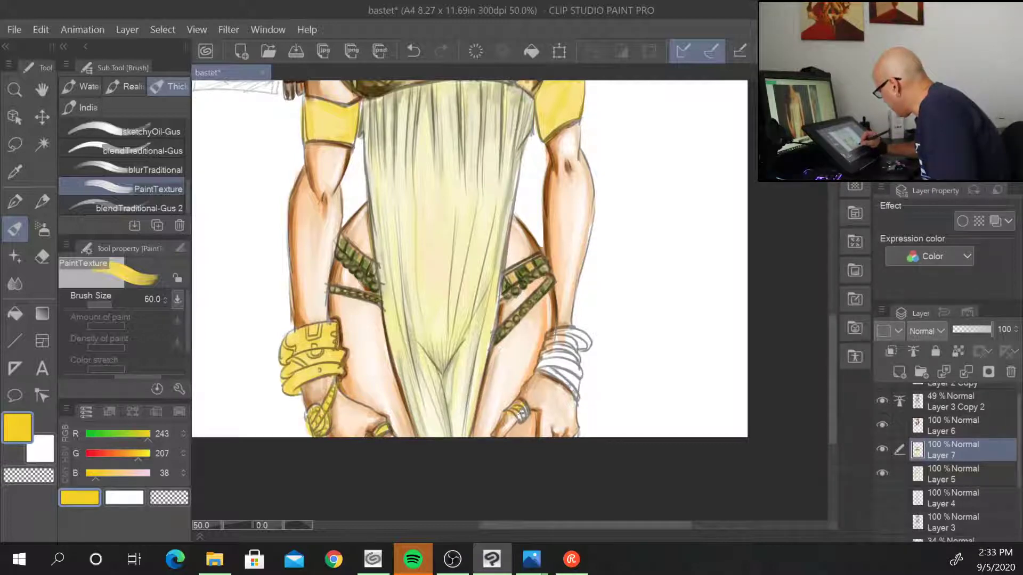
{"action": "mouse_move", "coordinate": [553, 364]}
{"action": "left_mouse_down"}
{"action": "mouse_move", "coordinate": [567, 379]}
{"action": "mouse_move", "coordinate": [575, 350]}
{"action": "mouse_move", "coordinate": [554, 334]}
{"action": "mouse_move", "coordinate": [543, 363]}
{"action": "mouse_move", "coordinate": [581, 337]}
{"action": "left_mouse_up"}
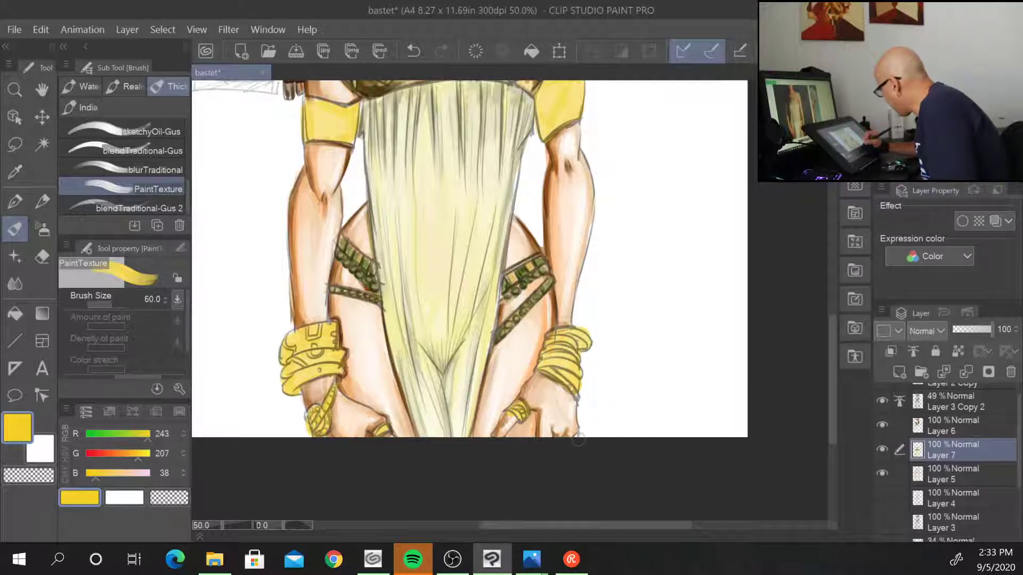
- Paint the ear's hoop and dangling earring golden yellow at brush size 30
{"action": "left_click_drag", "start_coordinate": [671, 246], "coordinate": [580, 529]}
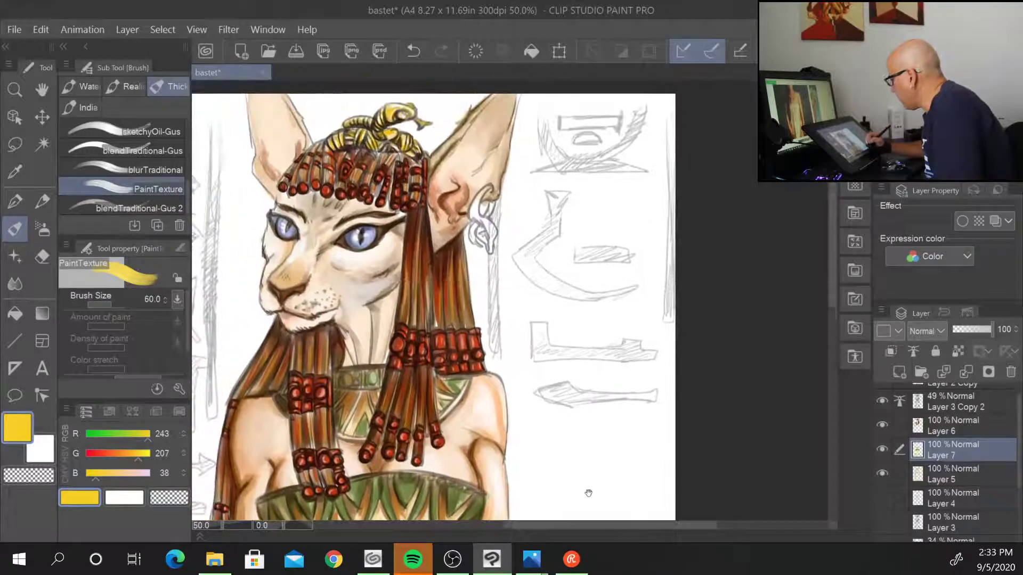
{"action": "left_click_drag", "start_coordinate": [589, 493], "coordinate": [561, 457]}
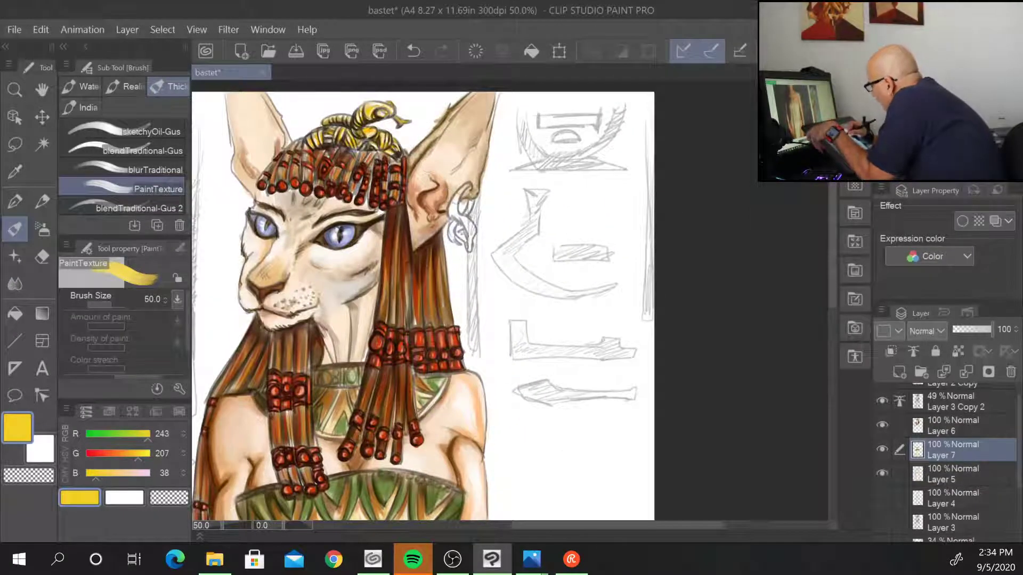
{"action": "key", "text": "bracketleft"}
{"action": "key", "text": "bracketleft"}
{"action": "left_click_drag", "start_coordinate": [453, 201], "coordinate": [467, 226]}
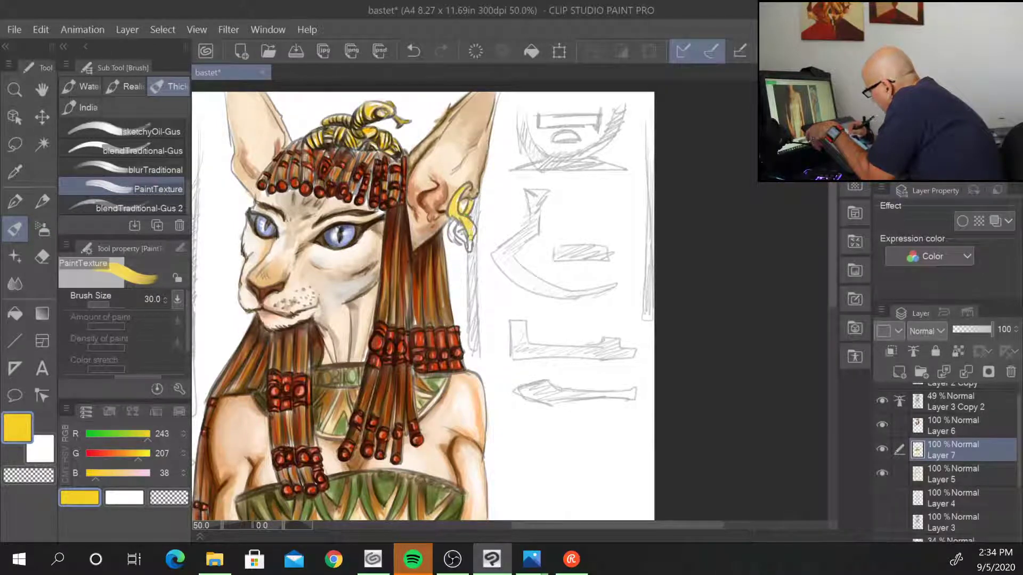
{"action": "mouse_move", "coordinate": [457, 220]}
{"action": "left_mouse_down"}
{"action": "mouse_move", "coordinate": [452, 237]}
{"action": "mouse_move", "coordinate": [464, 245]}
{"action": "left_mouse_up"}
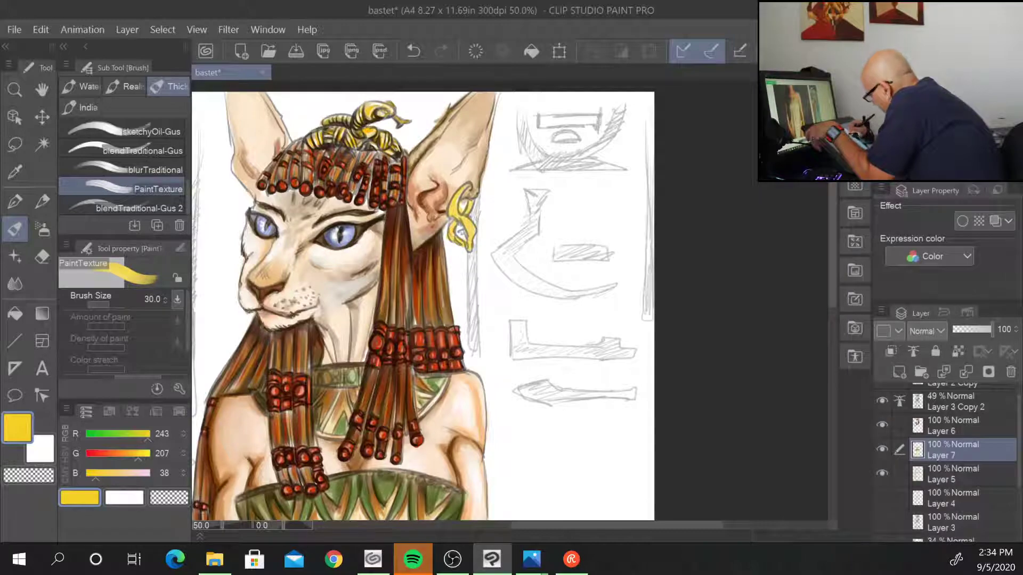
- Shade the lower part of the right-hand armband dark olive (129, 109, 17) with PaintTexture at brush size 70
{"action": "key", "text": "ctrl+minus"}
{"action": "key", "text": "ctrl+minus"}
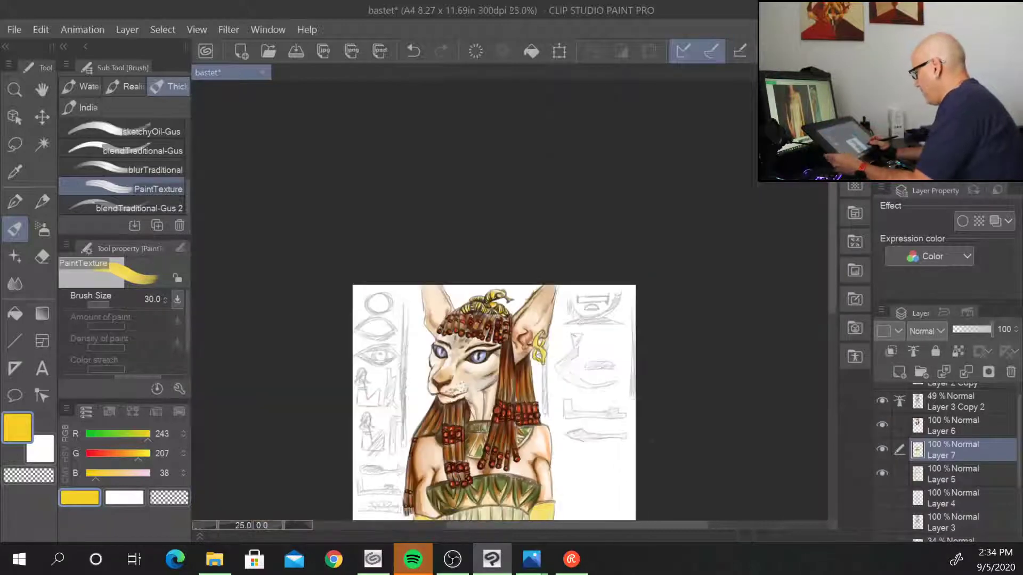
{"action": "left_click_drag", "start_coordinate": [603, 459], "coordinate": [566, 199]}
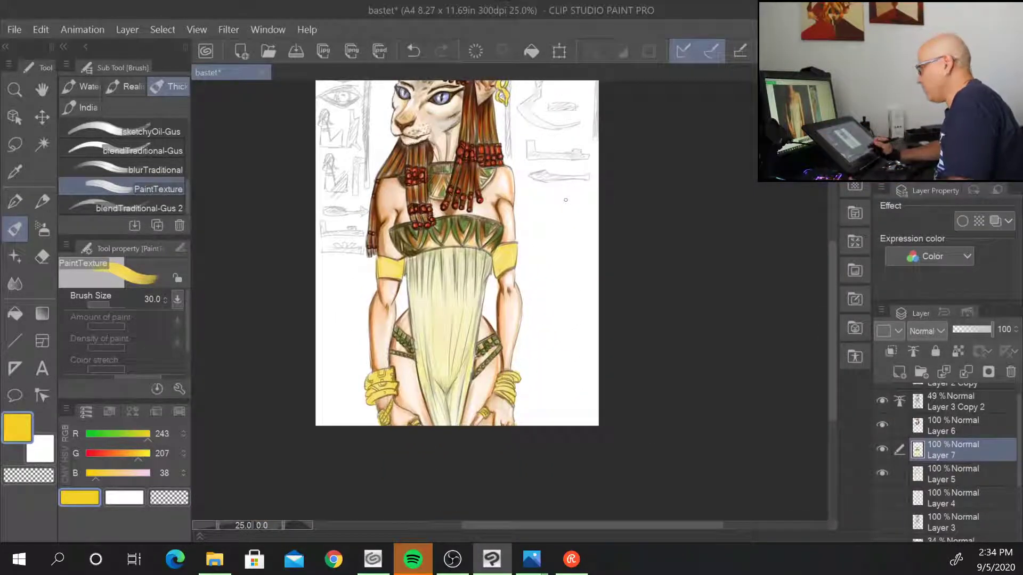
{"action": "left_click_drag", "start_coordinate": [574, 339], "coordinate": [566, 396]}
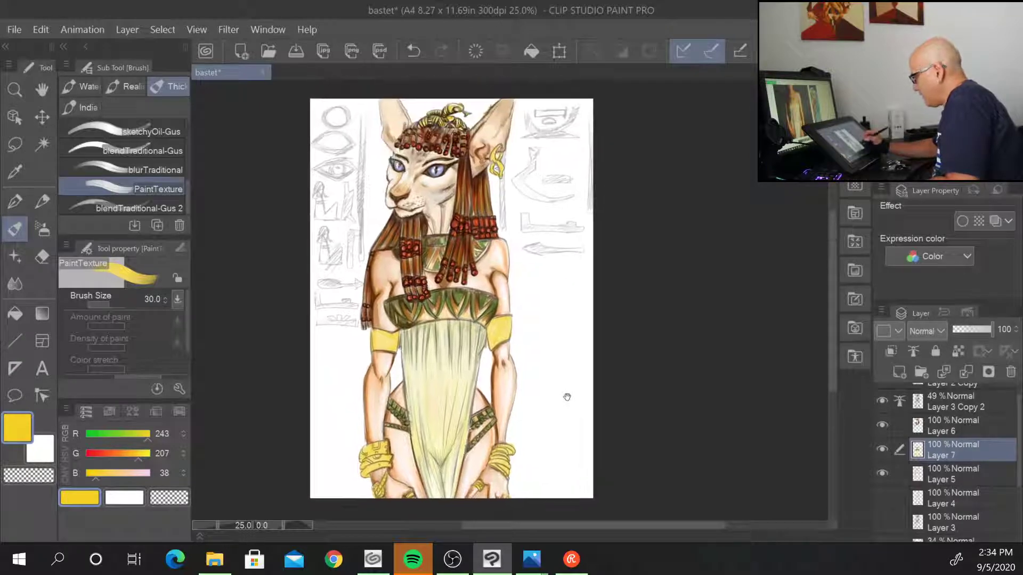
{"action": "scroll", "coordinate": [566, 397], "scroll_direction": "up", "scroll_amount": 2}
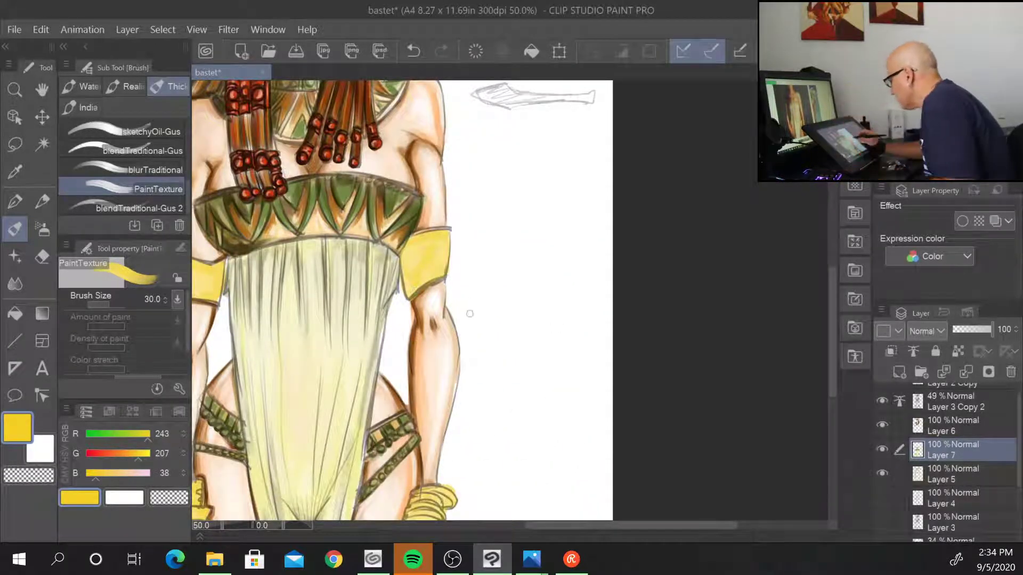
{"action": "left_click_drag", "start_coordinate": [480, 299], "coordinate": [523, 472]}
{"action": "mouse_move", "coordinate": [522, 411]}
{"action": "left_mouse_down"}
{"action": "mouse_move", "coordinate": [523, 461]}
{"action": "mouse_move", "coordinate": [502, 377]}
{"action": "mouse_move", "coordinate": [508, 477]}
{"action": "mouse_move", "coordinate": [542, 253]}
{"action": "mouse_move", "coordinate": [539, 262]}
{"action": "left_mouse_up"}
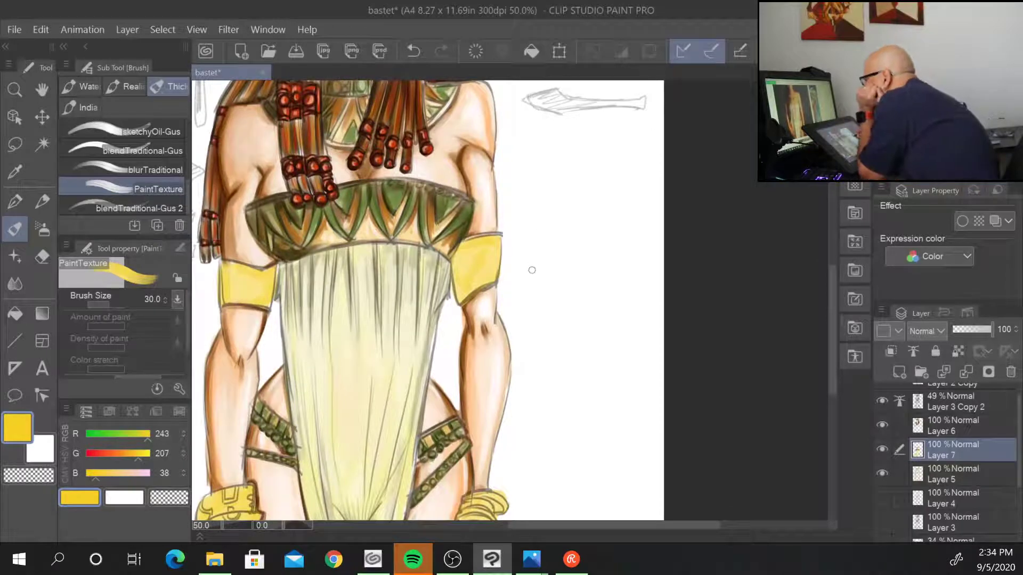
{"action": "left_click_drag", "start_coordinate": [959, 98], "coordinate": [958, 120]}
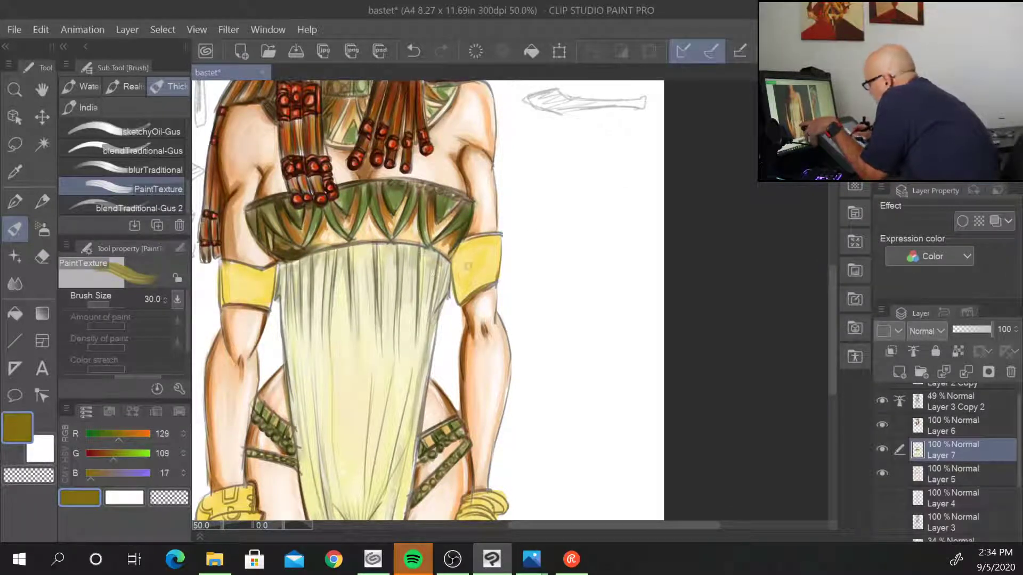
{"action": "key", "text": "bracketright"}
{"action": "key", "text": "bracketright"}
{"action": "key", "text": "bracketright"}
{"action": "key", "text": "bracketright"}
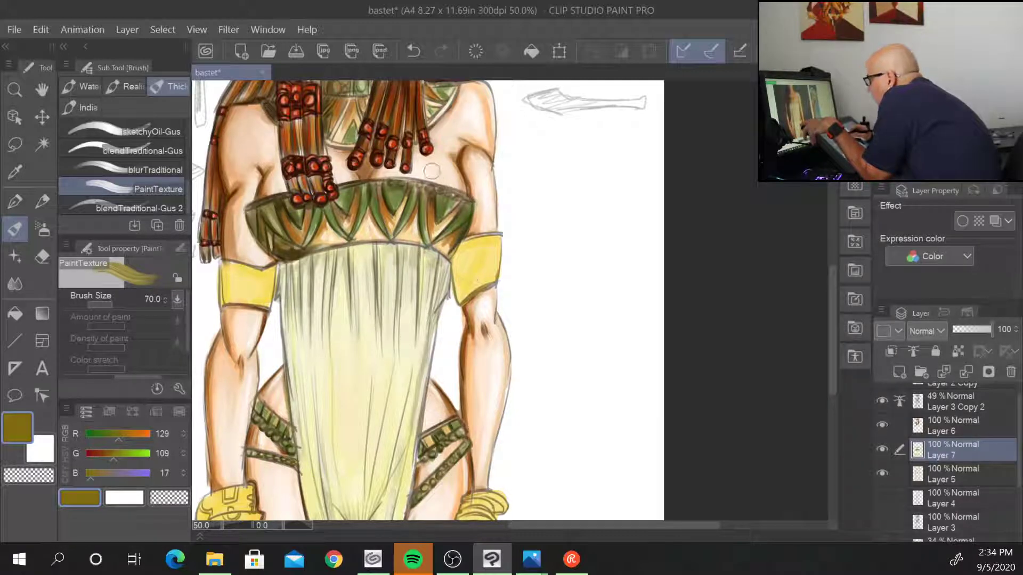
{"action": "mouse_move", "coordinate": [461, 294]}
{"action": "left_mouse_down"}
{"action": "mouse_move", "coordinate": [471, 283]}
{"action": "mouse_move", "coordinate": [465, 271]}
{"action": "mouse_move", "coordinate": [491, 277]}
{"action": "mouse_move", "coordinate": [471, 288]}
{"action": "left_mouse_up"}
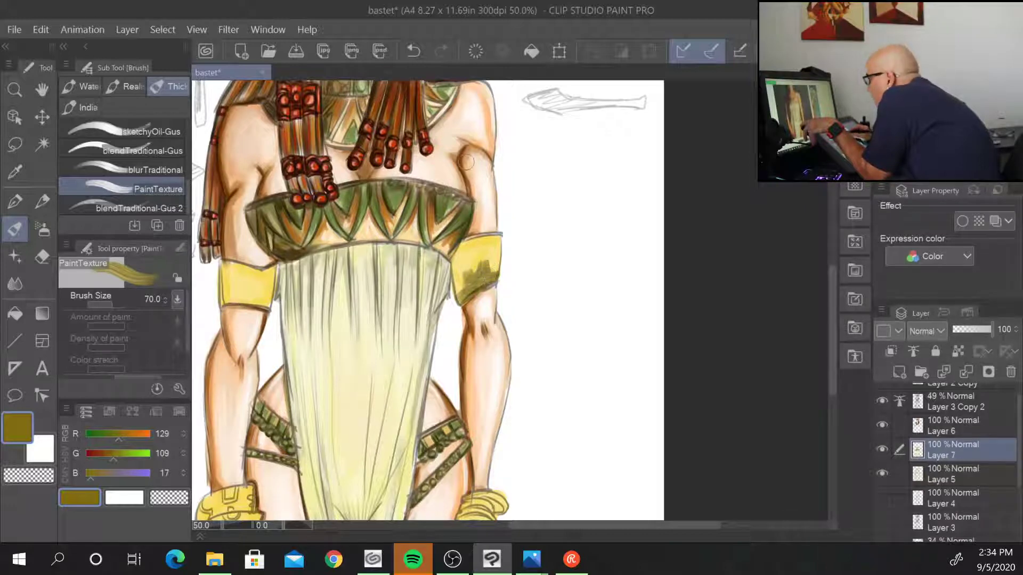
- Darken the right-hand armband's upper and outer edges with the same olive at brush size 25
{"action": "key", "text": "bracketleft"}
{"action": "key", "text": "bracketleft"}
{"action": "mouse_move", "coordinate": [479, 244]}
{"action": "left_mouse_down"}
{"action": "mouse_move", "coordinate": [496, 239]}
{"action": "mouse_move", "coordinate": [469, 244]}
{"action": "mouse_move", "coordinate": [492, 247]}
{"action": "mouse_move", "coordinate": [498, 266]}
{"action": "left_mouse_up"}
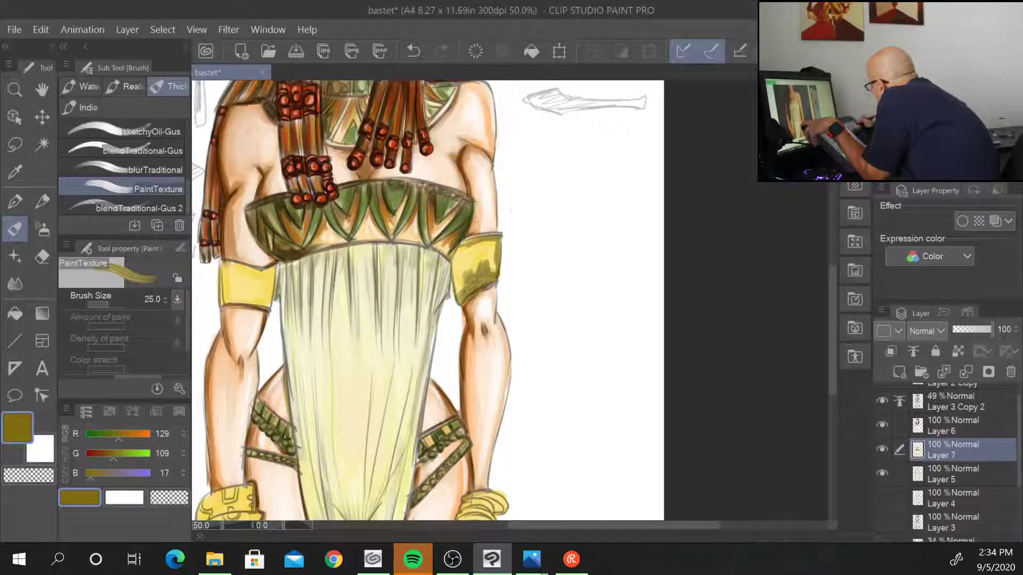
- Add cream (251, 242, 197) highlights to the right-hand armband and break up its shadow with light golden yellow (249, 219, 80)
{"action": "left_click", "coordinate": [476, 220], "text": "alt"}
{"action": "mouse_move", "coordinate": [475, 254]}
{"action": "left_mouse_down"}
{"action": "mouse_move", "coordinate": [461, 289]}
{"action": "mouse_move", "coordinate": [493, 267]}
{"action": "mouse_move", "coordinate": [498, 243]}
{"action": "left_mouse_up"}
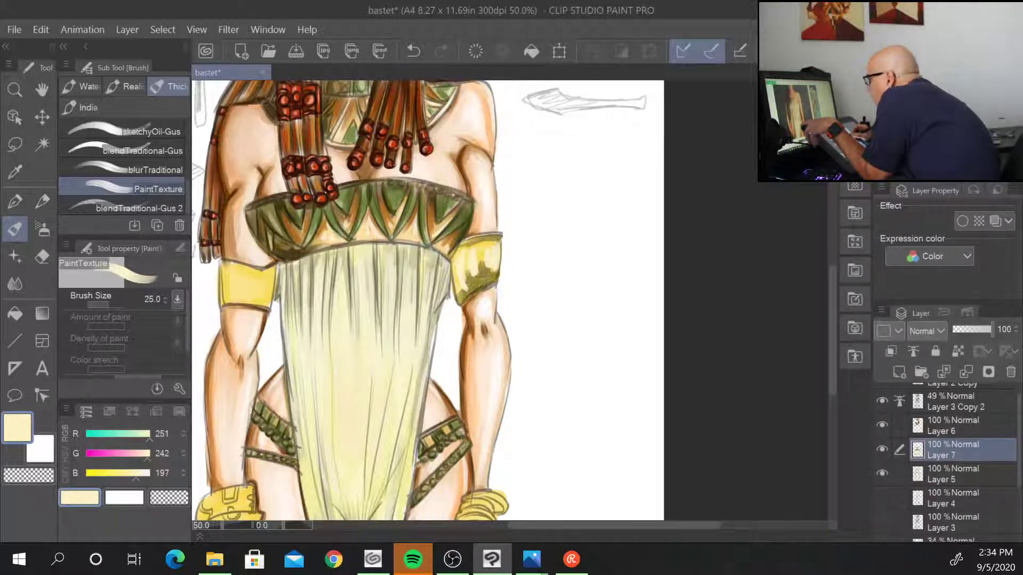
{"action": "left_click", "coordinate": [468, 254], "text": "alt"}
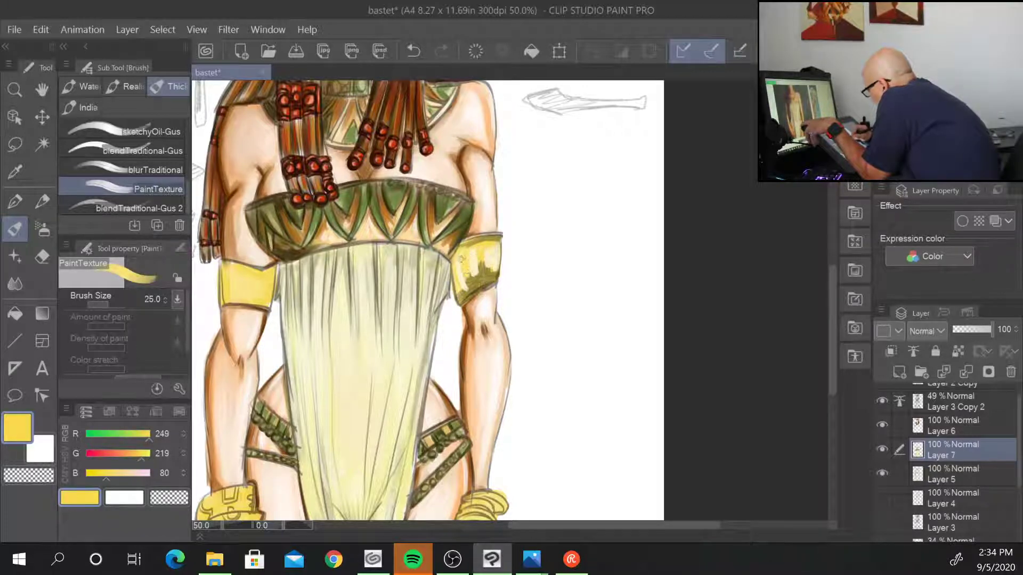
{"action": "mouse_move", "coordinate": [480, 264]}
{"action": "left_mouse_down"}
{"action": "mouse_move", "coordinate": [482, 277]}
{"action": "mouse_move", "coordinate": [487, 265]}
{"action": "left_mouse_up"}
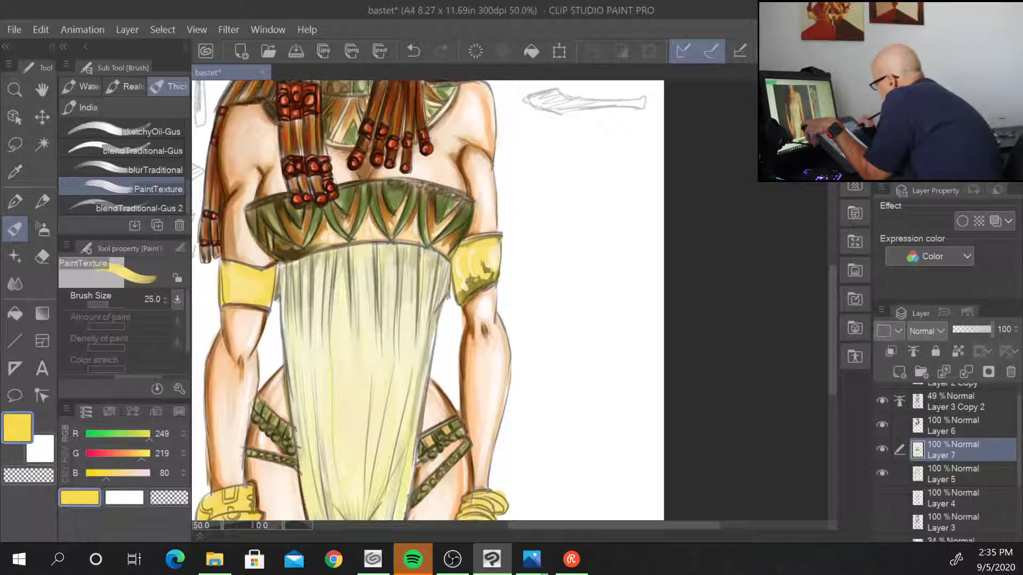
- Deepen the right-hand armband's lower shadow, upper rim and inner edge with very dark olive (68, 56, 3) at brush size 25
{"action": "left_click", "coordinate": [484, 282], "text": "alt"}
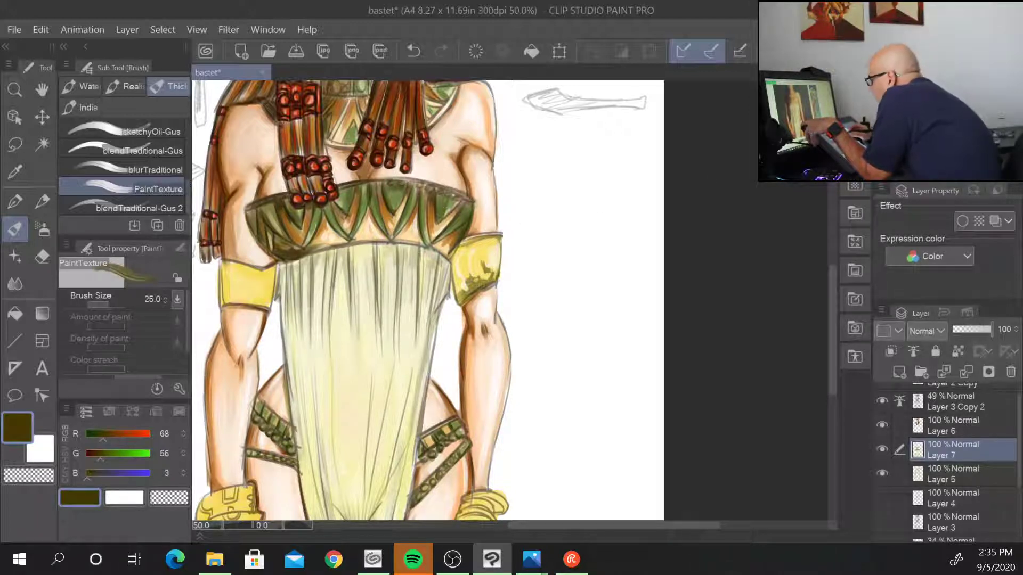
{"action": "mouse_move", "coordinate": [482, 283]}
{"action": "left_mouse_down"}
{"action": "mouse_move", "coordinate": [462, 298]}
{"action": "mouse_move", "coordinate": [489, 284]}
{"action": "left_mouse_up"}
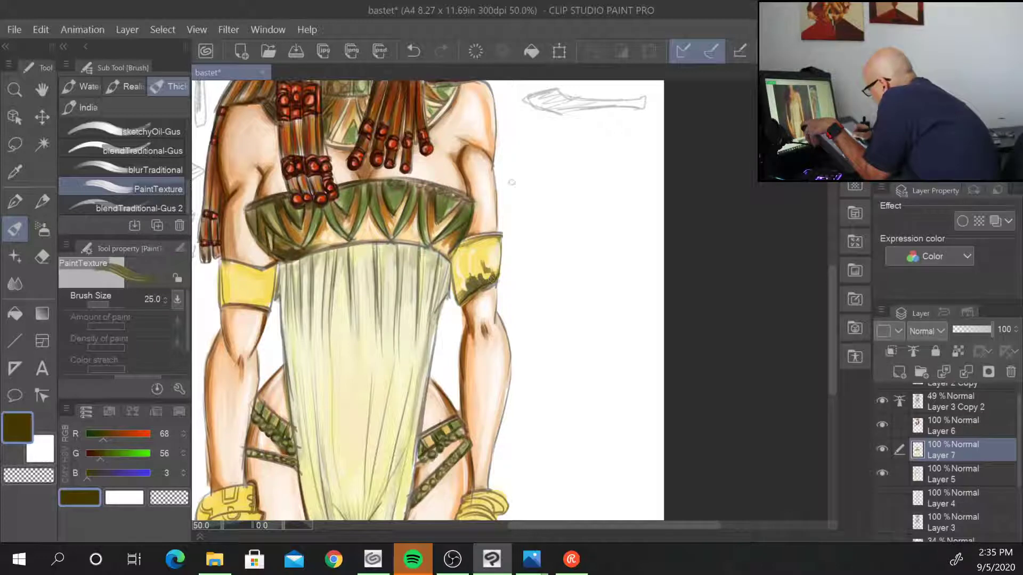
{"action": "mouse_move", "coordinate": [500, 240]}
{"action": "left_mouse_down"}
{"action": "mouse_move", "coordinate": [501, 267]}
{"action": "mouse_move", "coordinate": [470, 248]}
{"action": "left_mouse_up"}
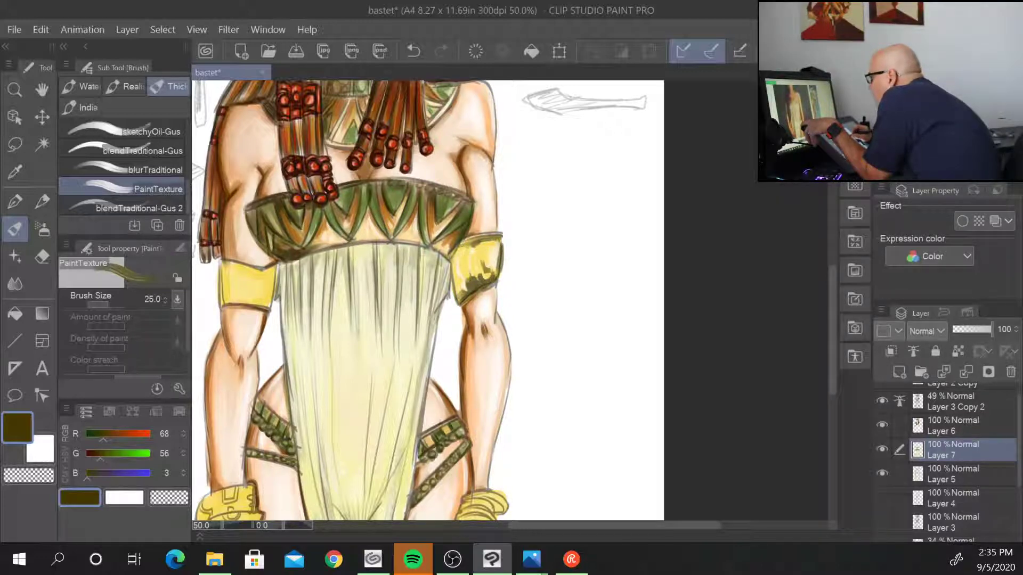
{"action": "left_click_drag", "start_coordinate": [454, 259], "coordinate": [452, 301]}
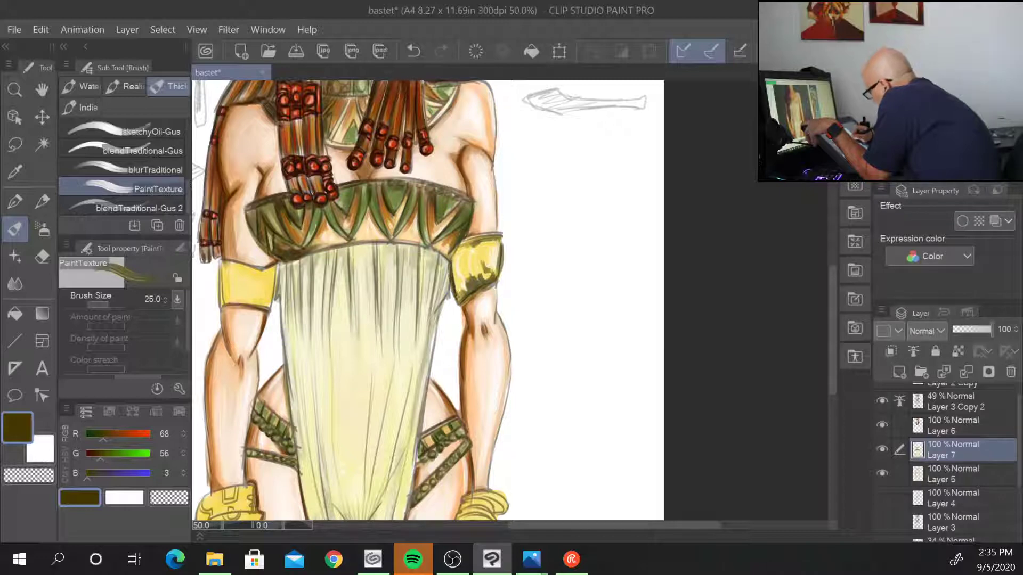
{"action": "mouse_move", "coordinate": [455, 264]}
{"action": "left_mouse_down"}
{"action": "mouse_move", "coordinate": [454, 245]}
{"action": "mouse_move", "coordinate": [450, 297]}
{"action": "left_mouse_up"}
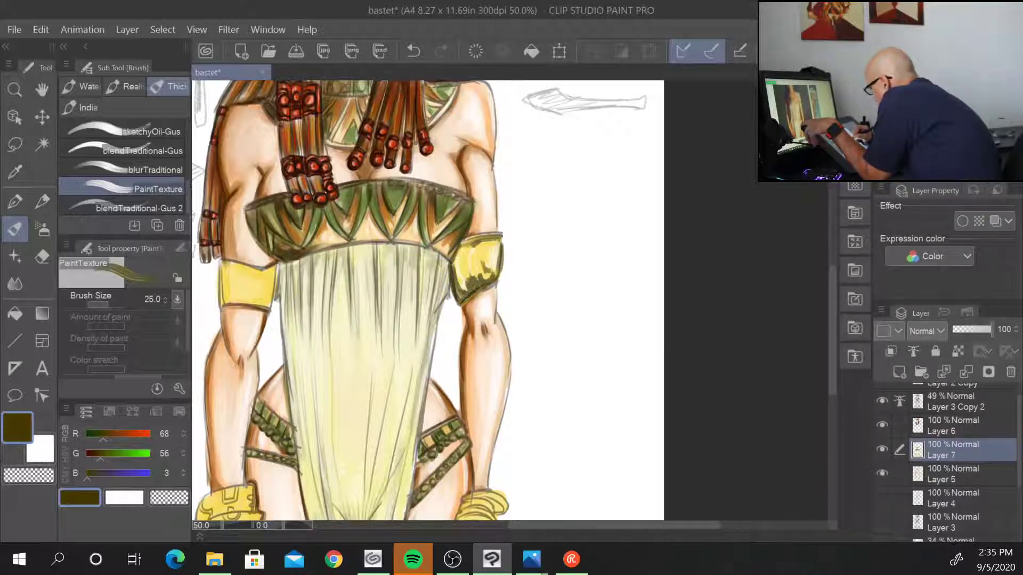
- Dab saturated yellow (255, 209, 0) over the right-hand armband's middle and lower shadow, reducing the brush size from 25 to 15
{"action": "key", "text": "alt"}
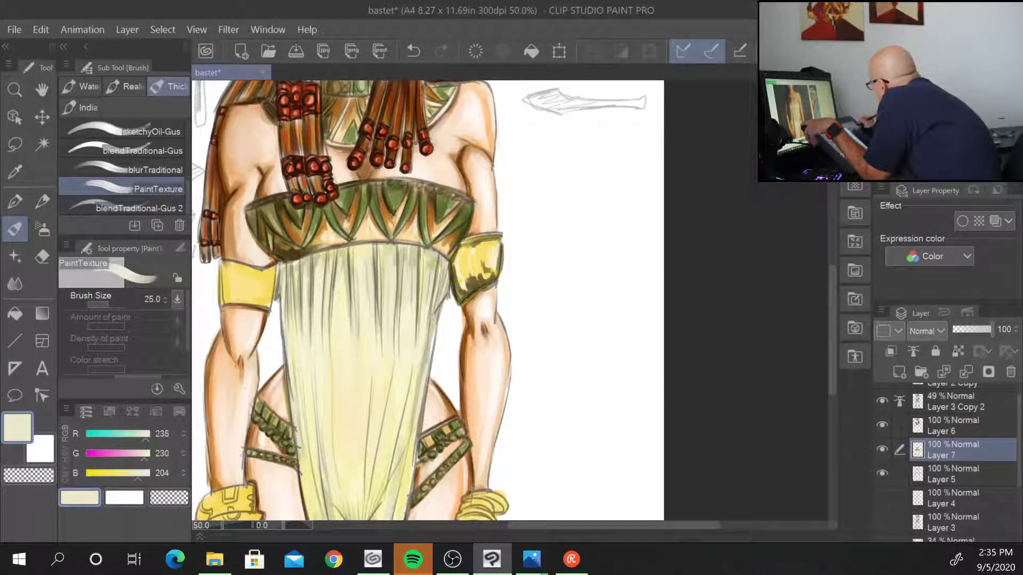
{"action": "key", "text": "alt"}
{"action": "left_click_drag", "start_coordinate": [472, 259], "coordinate": [468, 268]}
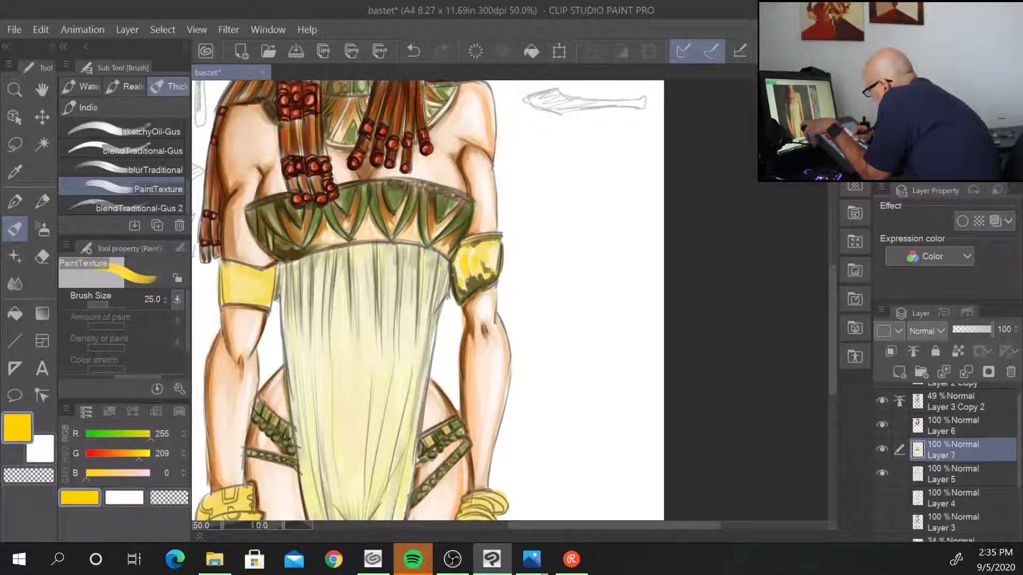
{"action": "left_click_drag", "start_coordinate": [486, 282], "coordinate": [494, 248]}
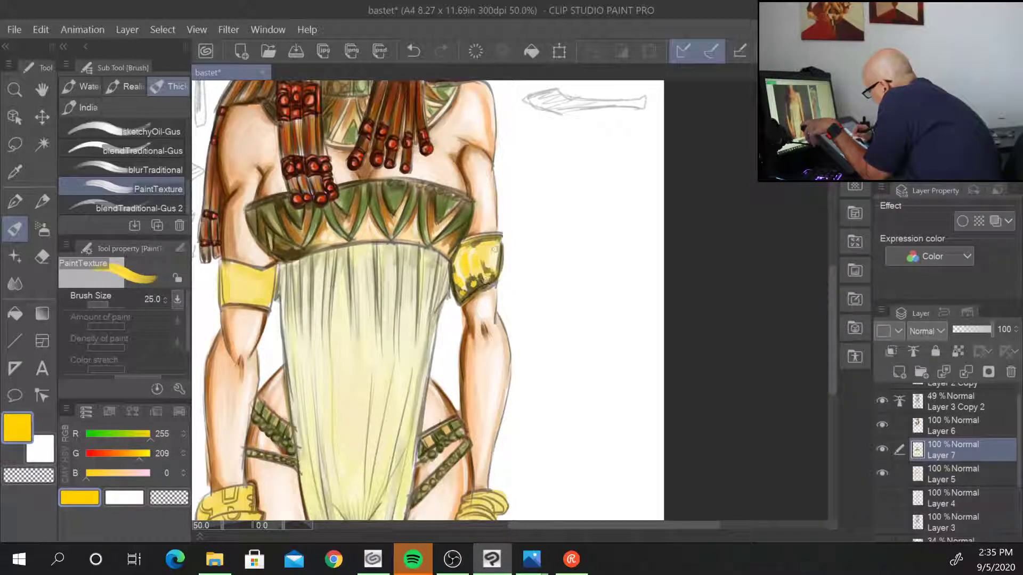
{"action": "key", "text": "bracketleft"}
{"action": "key", "text": "bracketleft"}
{"action": "key", "text": "bracketleft"}
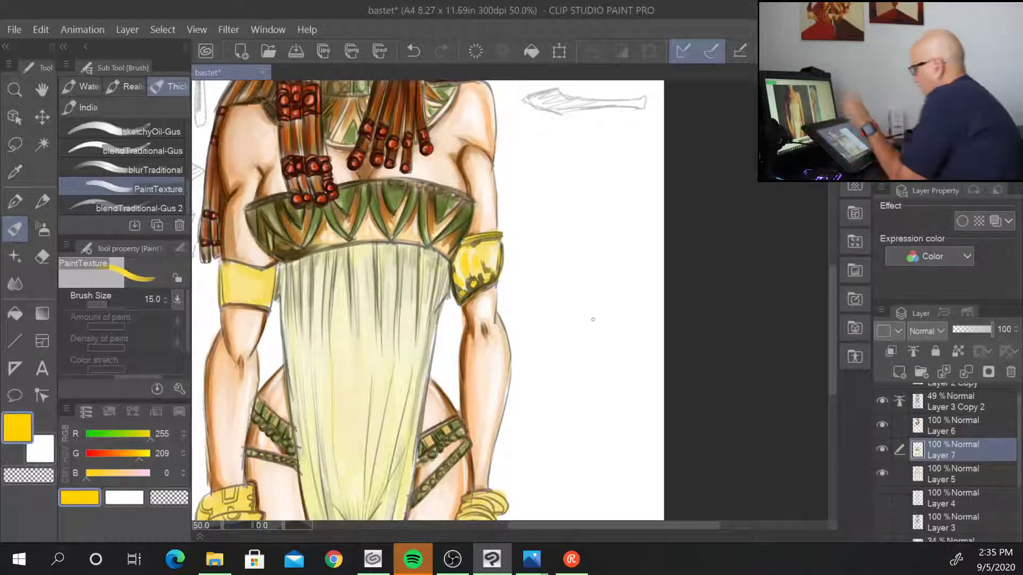
- Paint the left-hand armband's rims and vertical shadow patches with very dark olive (68, 57, 8) at brush size 25
{"action": "scroll", "coordinate": [593, 319], "scroll_direction": "down", "scroll_amount": 2}
{"action": "scroll", "coordinate": [593, 320], "scroll_direction": "up", "scroll_amount": 3}
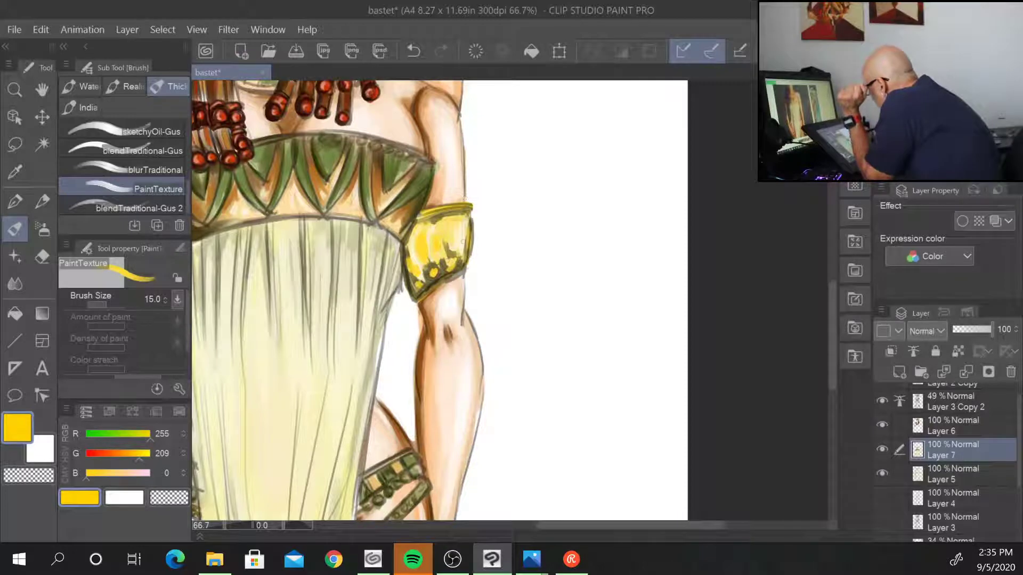
{"action": "left_click_drag", "start_coordinate": [407, 378], "coordinate": [617, 336]}
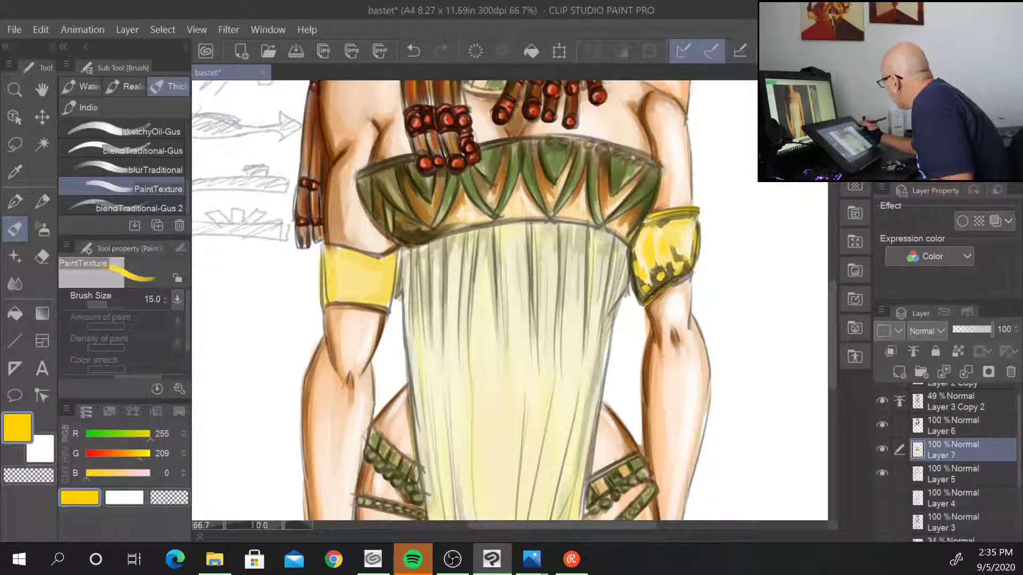
{"action": "left_click", "coordinate": [646, 293], "text": "alt"}
{"action": "key", "text": "bracketright"}
{"action": "key", "text": "bracketright"}
{"action": "key", "text": "bracketright"}
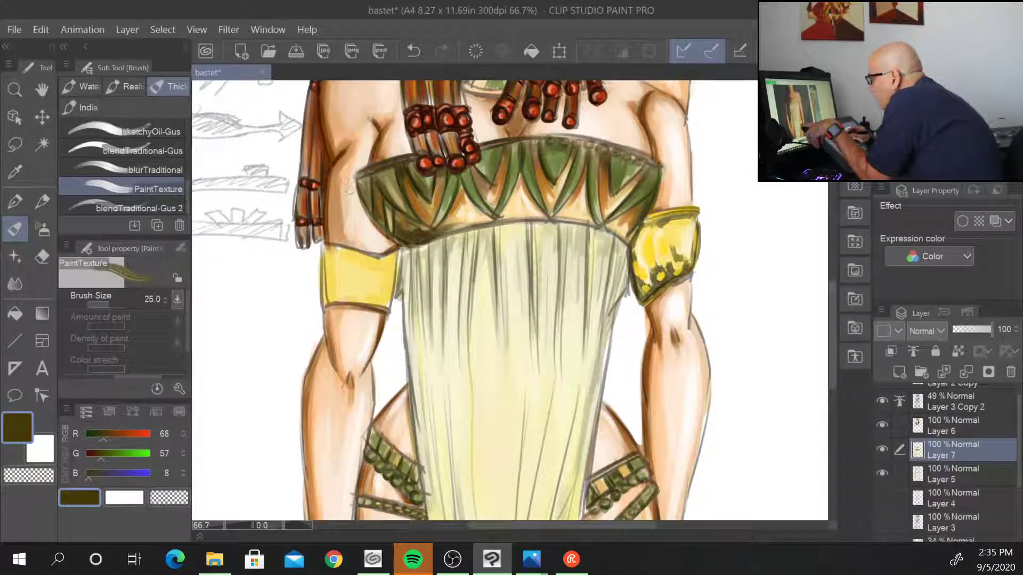
{"action": "left_click_drag", "start_coordinate": [330, 245], "coordinate": [404, 248]}
{"action": "mouse_move", "coordinate": [328, 302]}
{"action": "left_mouse_down"}
{"action": "mouse_move", "coordinate": [389, 306]}
{"action": "mouse_move", "coordinate": [391, 294]}
{"action": "left_mouse_up"}
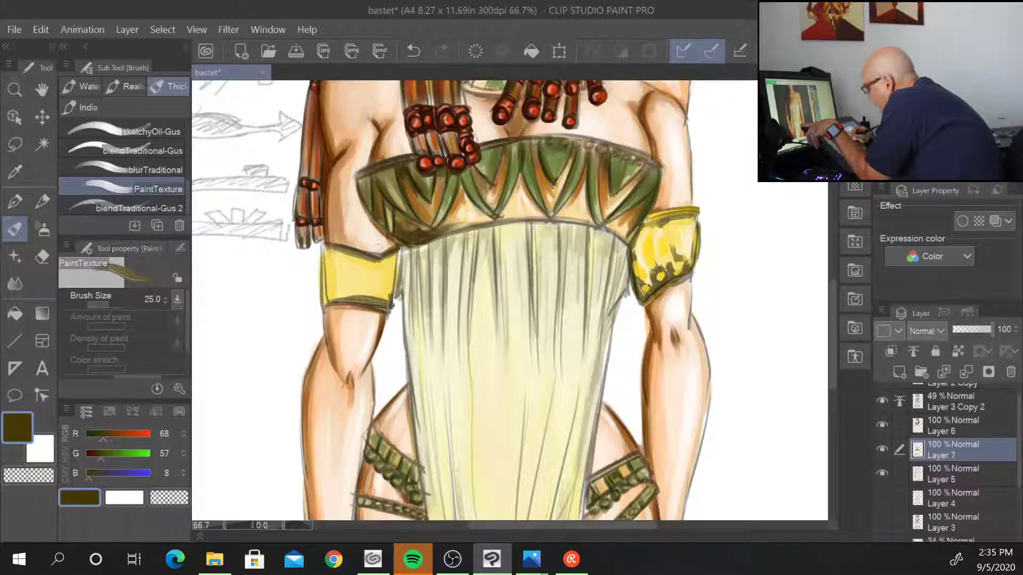
{"action": "mouse_move", "coordinate": [364, 261]}
{"action": "left_mouse_down"}
{"action": "mouse_move", "coordinate": [376, 256]}
{"action": "mouse_move", "coordinate": [374, 296]}
{"action": "mouse_move", "coordinate": [367, 287]}
{"action": "mouse_move", "coordinate": [387, 294]}
{"action": "left_mouse_up"}
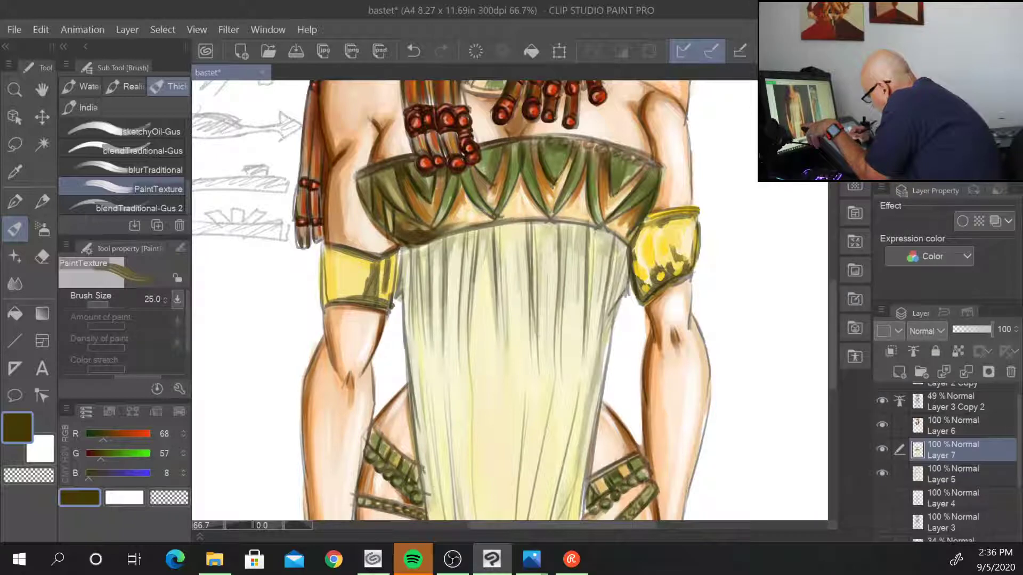
{"action": "mouse_move", "coordinate": [339, 251]}
{"action": "left_mouse_down"}
{"action": "mouse_move", "coordinate": [343, 296]}
{"action": "mouse_move", "coordinate": [353, 297]}
{"action": "mouse_move", "coordinate": [347, 259]}
{"action": "left_mouse_up"}
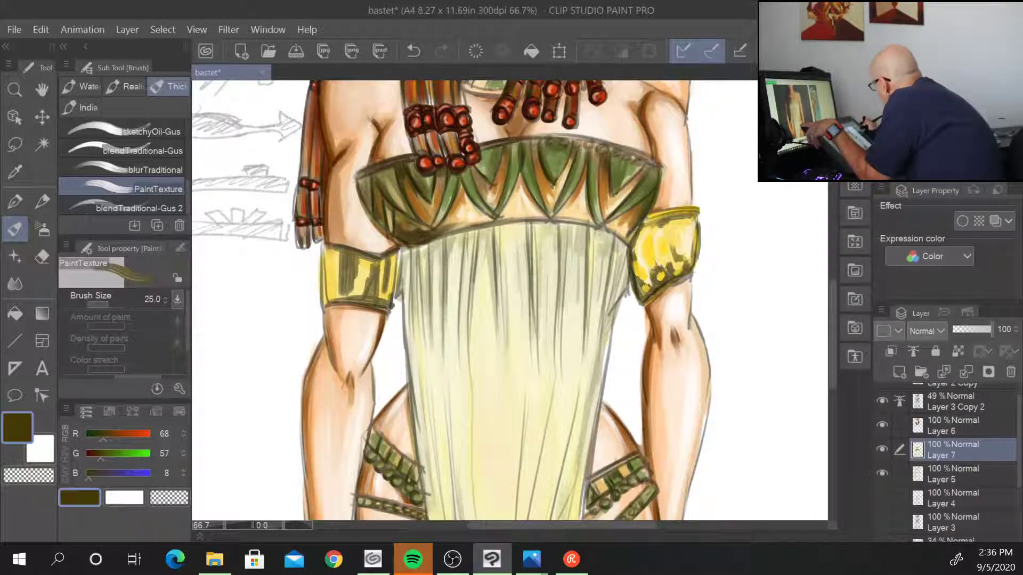
- Streak light yellow (249, 225, 114) through the left-hand armband's shadows, and line its lower rim at brush size 10
{"action": "left_click", "coordinate": [333, 266], "text": "alt"}
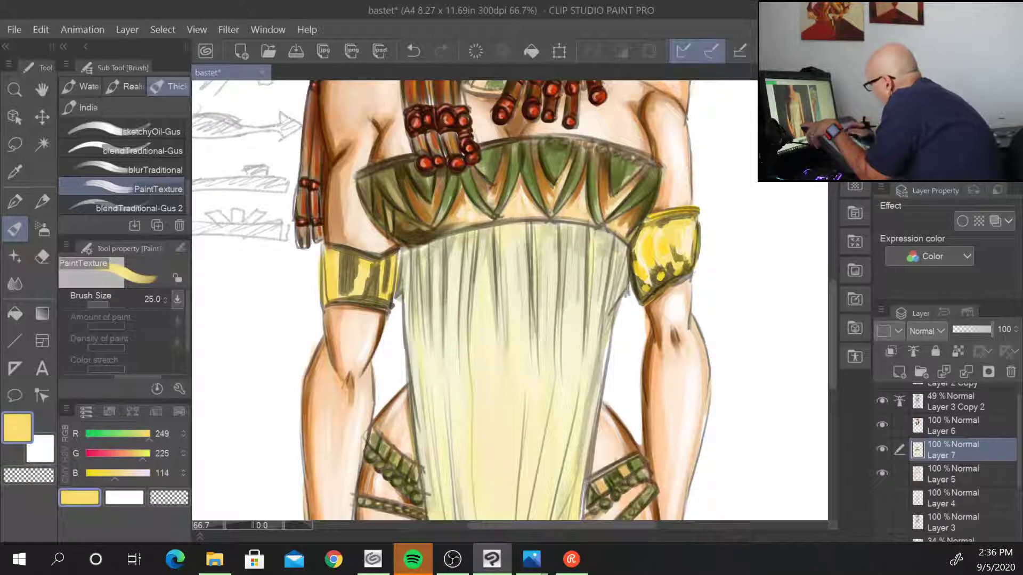
{"action": "mouse_move", "coordinate": [336, 253]}
{"action": "left_mouse_down"}
{"action": "mouse_move", "coordinate": [337, 293]}
{"action": "mouse_move", "coordinate": [332, 280]}
{"action": "mouse_move", "coordinate": [349, 277]}
{"action": "mouse_move", "coordinate": [389, 301]}
{"action": "left_mouse_up"}
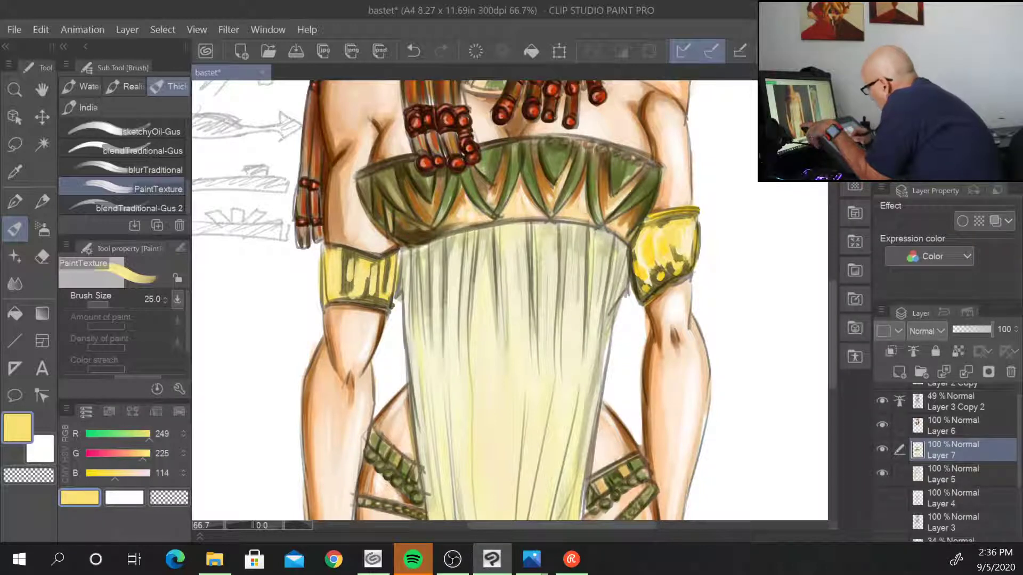
{"action": "key", "text": "bracketleft"}
{"action": "key", "text": "bracketleft"}
{"action": "key", "text": "bracketleft"}
{"action": "key", "text": "bracketleft"}
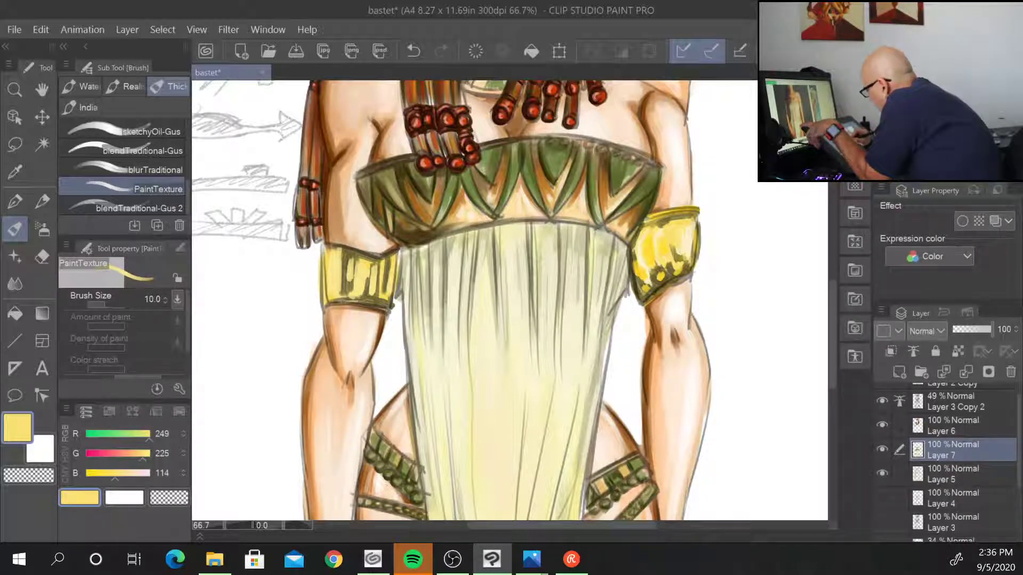
{"action": "left_click_drag", "start_coordinate": [375, 305], "coordinate": [342, 302]}
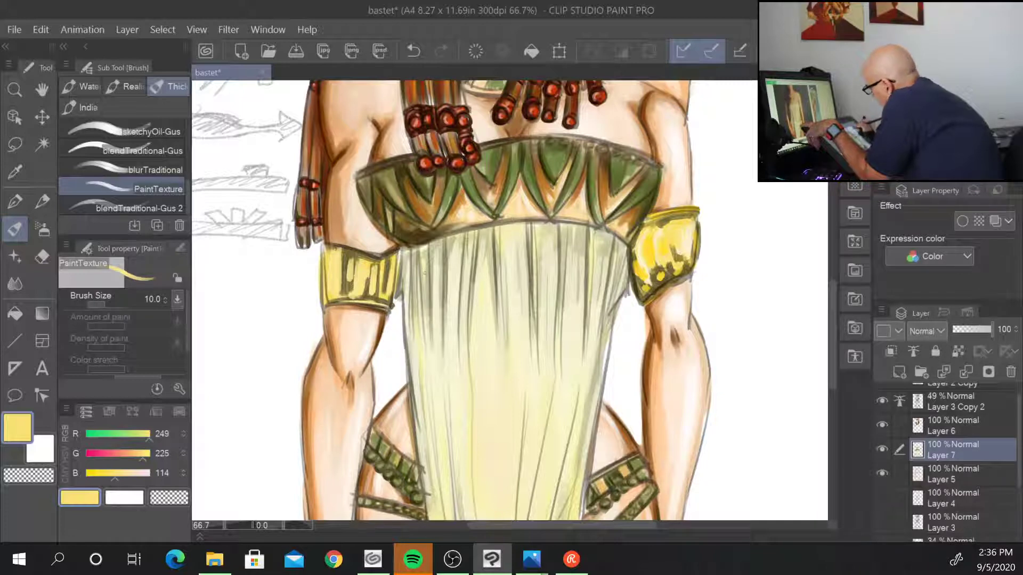
- Add near-white cream (255, 251, 234) highlights between the left-hand armband's vertical shadows at brush size 15
{"action": "left_click", "coordinate": [424, 273], "text": "alt"}
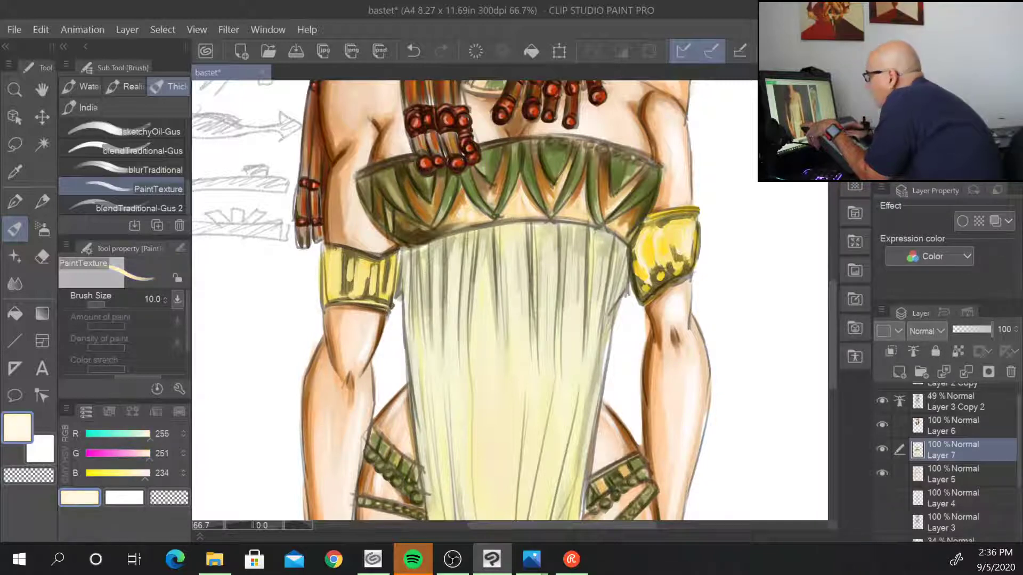
{"action": "key", "text": "bracketleft"}
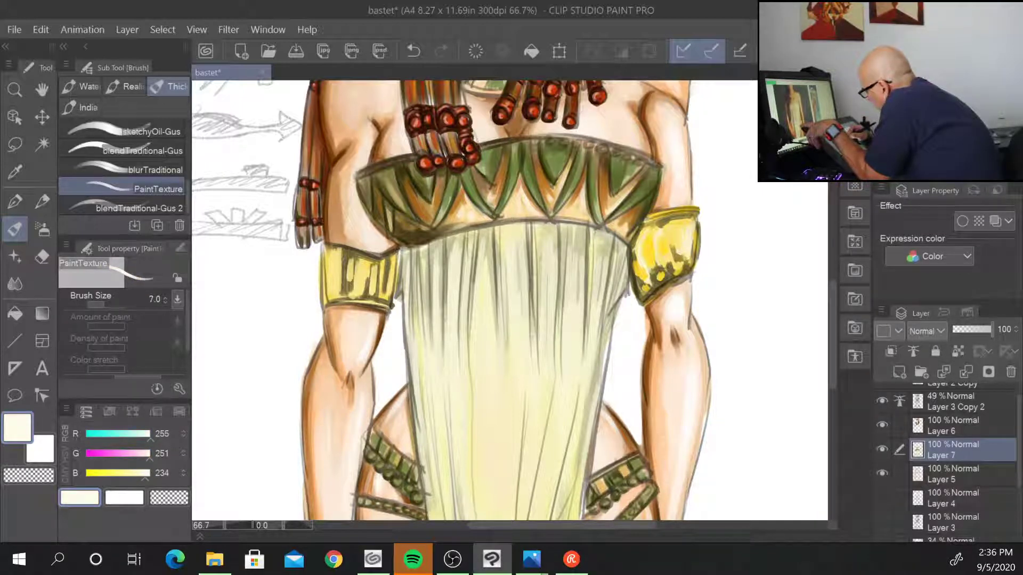
{"action": "key", "text": "bracketright"}
{"action": "key", "text": "bracketright"}
{"action": "key", "text": "bracketright"}
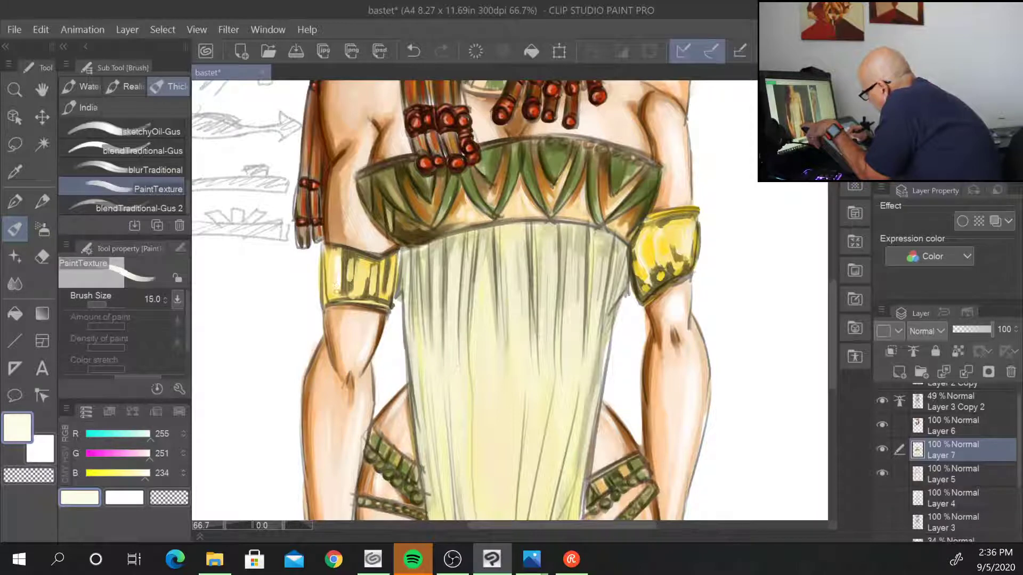
{"action": "mouse_move", "coordinate": [364, 261]}
{"action": "left_mouse_down"}
{"action": "mouse_move", "coordinate": [361, 293]}
{"action": "mouse_move", "coordinate": [376, 295]}
{"action": "left_mouse_up"}
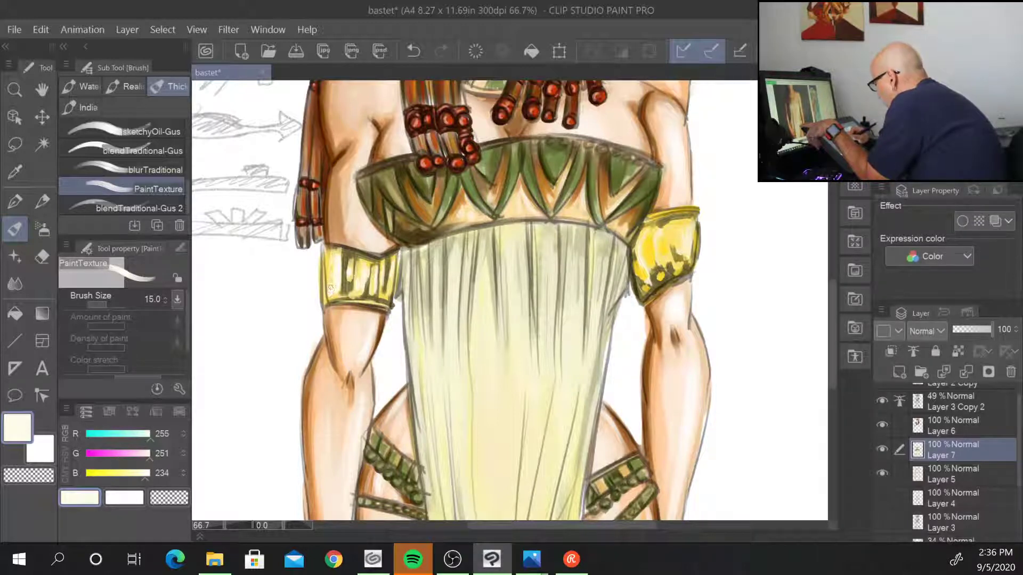
- Paint a near-white cream (255, 251, 234) highlight along the outer edge of the left-hand armband at brush size 15
{"action": "left_click_drag", "start_coordinate": [330, 282], "coordinate": [332, 298]}
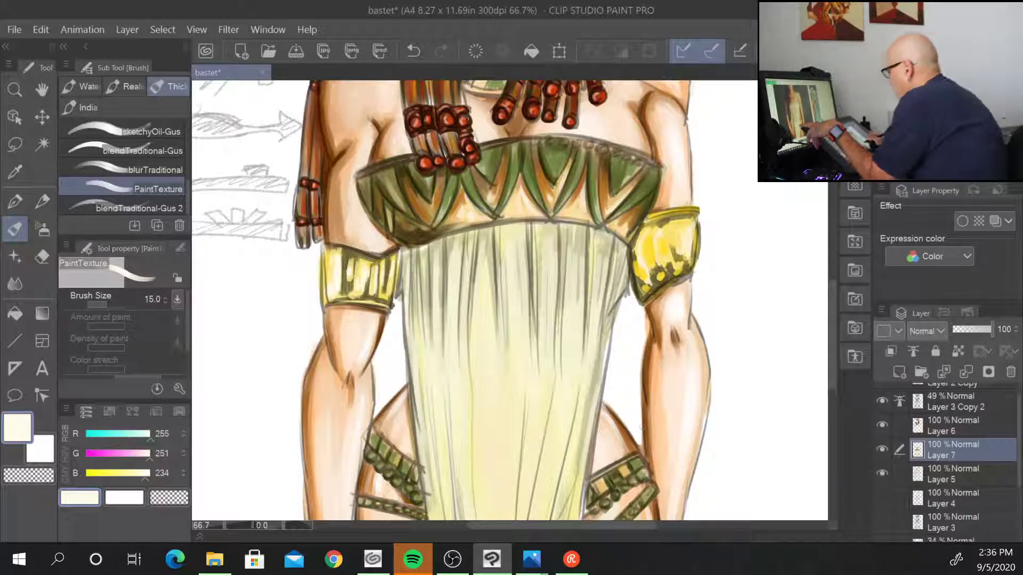
- Sample dark olive (73, 61, 9) and darken the left-hand wrist bracelet's upper band outline and engraved ornaments at brush size 12
{"action": "scroll", "coordinate": [731, 418], "scroll_direction": "down", "scroll_amount": 1}
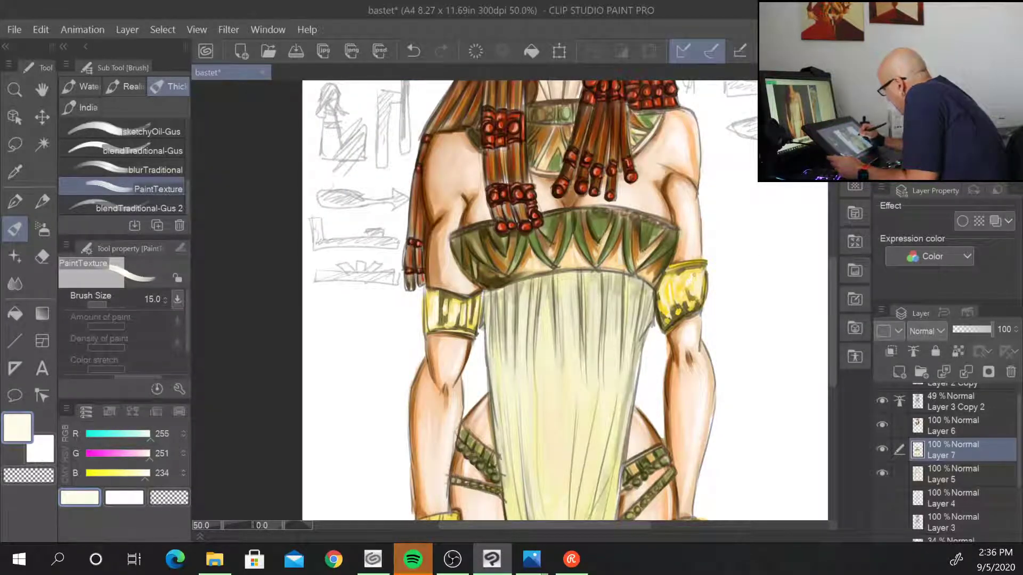
{"action": "left_click_drag", "start_coordinate": [762, 428], "coordinate": [651, 228]}
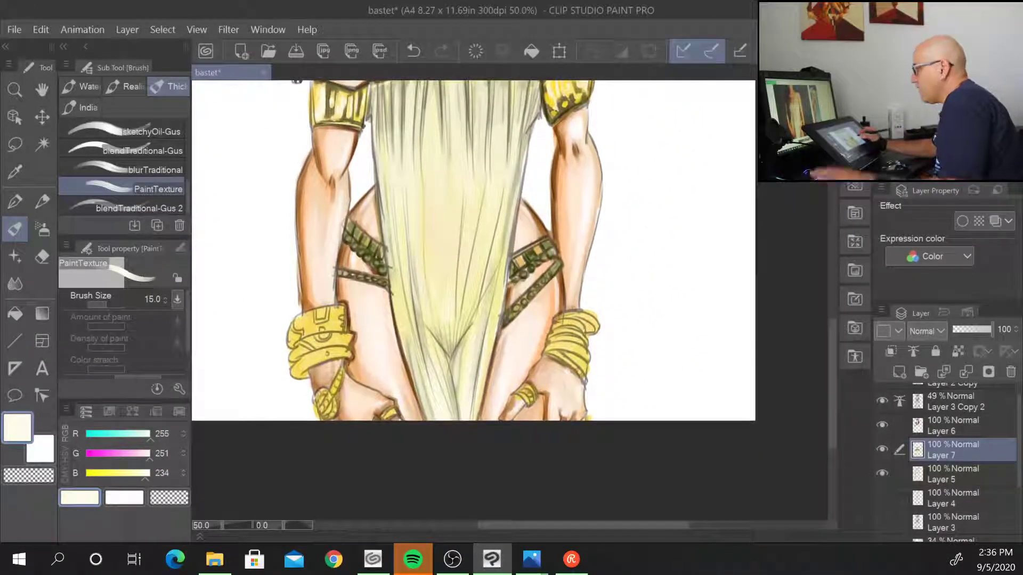
{"action": "scroll", "coordinate": [398, 377], "scroll_direction": "up", "scroll_amount": 3}
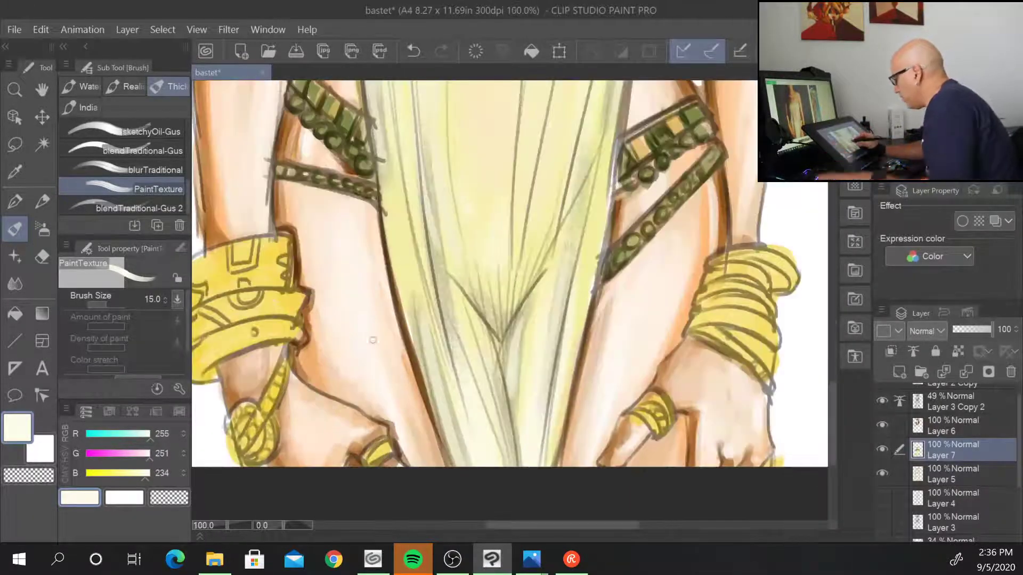
{"action": "left_click_drag", "start_coordinate": [377, 338], "coordinate": [569, 349]}
{"action": "left_click", "coordinate": [432, 275], "text": "alt"}
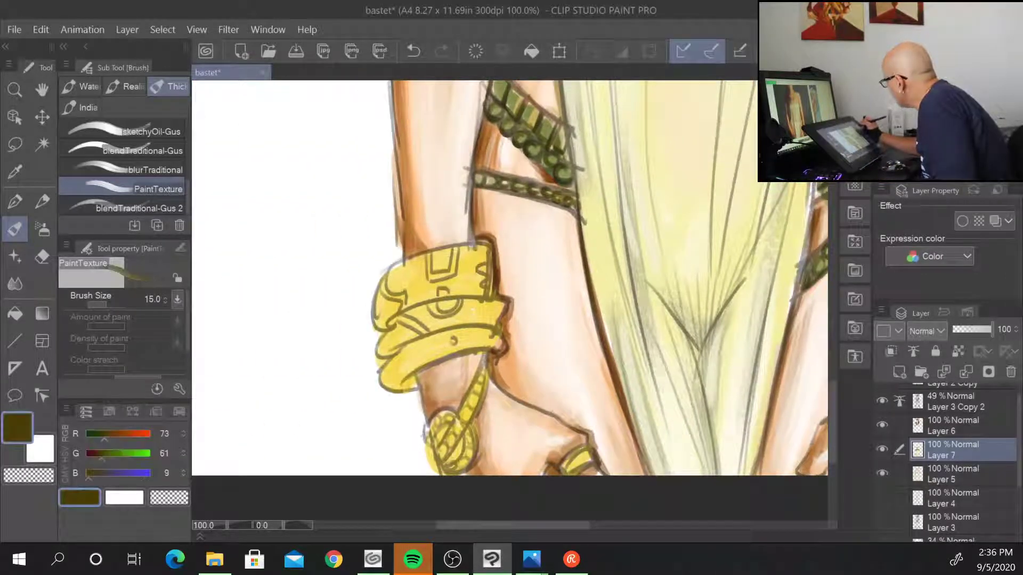
{"action": "key", "text": "["}
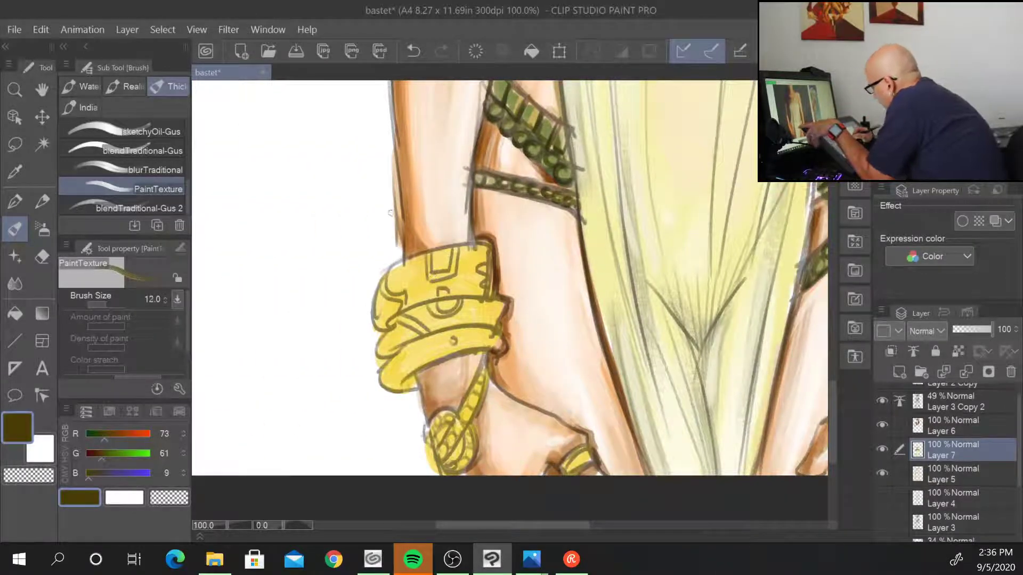
{"action": "mouse_move", "coordinate": [393, 270]}
{"action": "left_mouse_down"}
{"action": "mouse_move", "coordinate": [386, 283]}
{"action": "mouse_move", "coordinate": [408, 305]}
{"action": "mouse_move", "coordinate": [401, 313]}
{"action": "mouse_move", "coordinate": [458, 301]}
{"action": "mouse_move", "coordinate": [438, 255]}
{"action": "mouse_move", "coordinate": [432, 269]}
{"action": "mouse_move", "coordinate": [446, 250]}
{"action": "mouse_move", "coordinate": [453, 280]}
{"action": "mouse_move", "coordinate": [484, 271]}
{"action": "mouse_move", "coordinate": [486, 290]}
{"action": "left_mouse_up"}
{"action": "left_click_drag", "start_coordinate": [493, 247], "coordinate": [490, 302]}
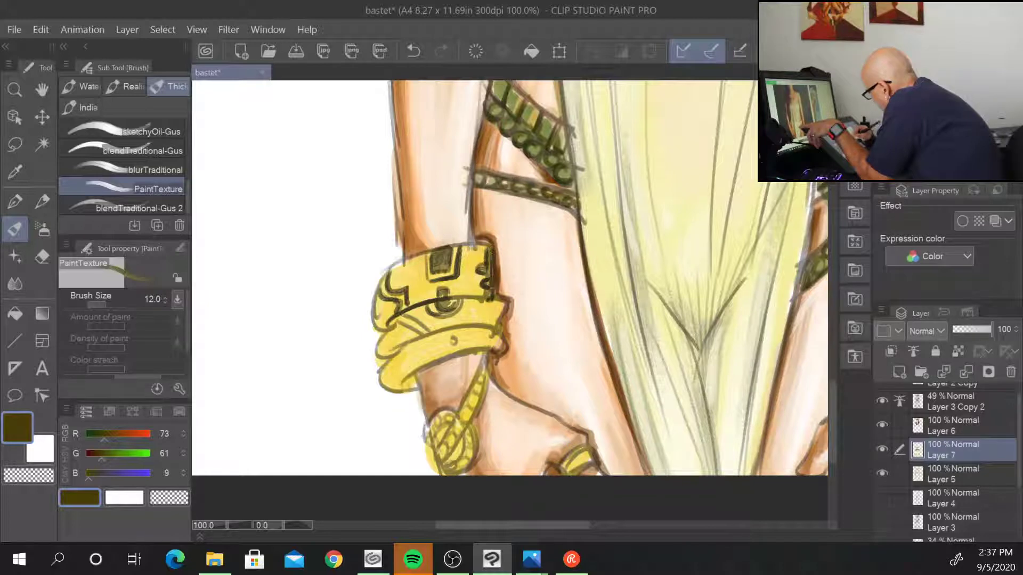
- Outline the edges of the lower bracelet bands on the wrist with dark olive brush strokes
{"action": "mouse_move", "coordinate": [400, 312]}
{"action": "left_mouse_down"}
{"action": "mouse_move", "coordinate": [428, 331]}
{"action": "mouse_move", "coordinate": [398, 329]}
{"action": "mouse_move", "coordinate": [374, 355]}
{"action": "mouse_move", "coordinate": [493, 323]}
{"action": "left_mouse_up"}
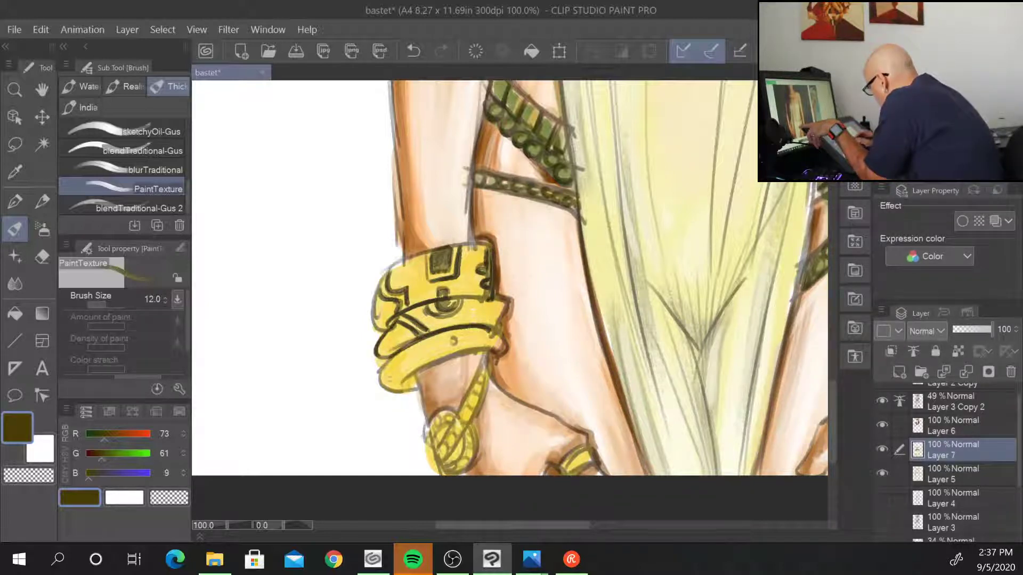
{"action": "mouse_move", "coordinate": [379, 364]}
{"action": "left_mouse_down"}
{"action": "mouse_move", "coordinate": [389, 392]}
{"action": "mouse_move", "coordinate": [416, 390]}
{"action": "mouse_move", "coordinate": [499, 350]}
{"action": "left_mouse_up"}
{"action": "left_click_drag", "start_coordinate": [449, 339], "coordinate": [454, 345]}
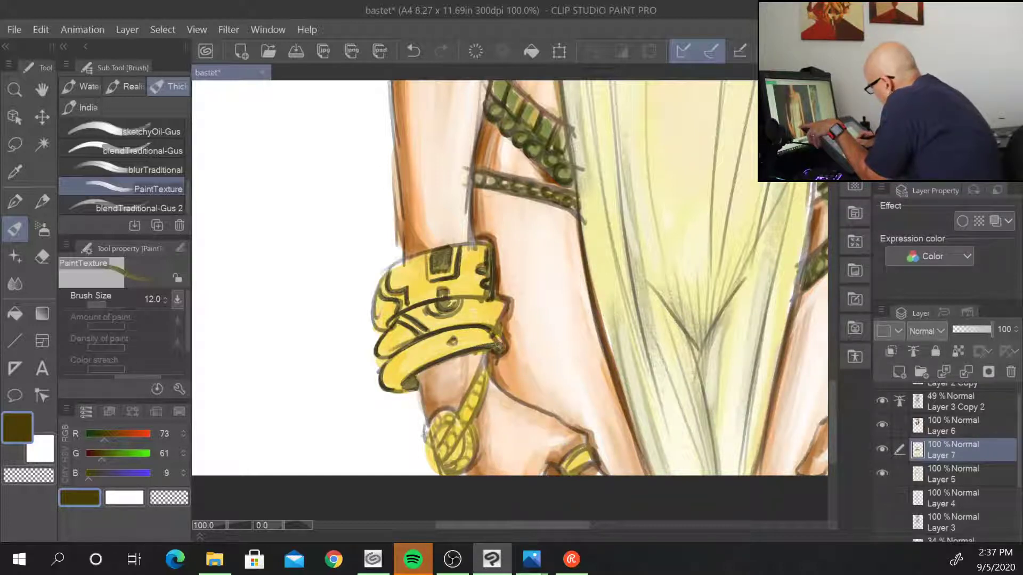
- Darken the outlines and gaps of the hand chain, its round beaded ornament and the thumb ring in dark olive
{"action": "left_click_drag", "start_coordinate": [464, 399], "coordinate": [479, 368]}
{"action": "mouse_move", "coordinate": [452, 422]}
{"action": "left_mouse_down"}
{"action": "mouse_move", "coordinate": [482, 382]}
{"action": "mouse_move", "coordinate": [467, 394]}
{"action": "mouse_move", "coordinate": [477, 403]}
{"action": "mouse_move", "coordinate": [479, 377]}
{"action": "mouse_move", "coordinate": [429, 466]}
{"action": "left_mouse_up"}
{"action": "mouse_move", "coordinate": [453, 424]}
{"action": "left_mouse_down"}
{"action": "mouse_move", "coordinate": [431, 446]}
{"action": "mouse_move", "coordinate": [440, 440]}
{"action": "mouse_move", "coordinate": [442, 466]}
{"action": "mouse_move", "coordinate": [468, 446]}
{"action": "mouse_move", "coordinate": [460, 469]}
{"action": "left_mouse_up"}
{"action": "mouse_move", "coordinate": [466, 461]}
{"action": "left_mouse_down"}
{"action": "mouse_move", "coordinate": [448, 477]}
{"action": "mouse_move", "coordinate": [461, 472]}
{"action": "left_mouse_up"}
{"action": "left_click_drag", "start_coordinate": [451, 426], "coordinate": [432, 439]}
{"action": "mouse_move", "coordinate": [444, 414]}
{"action": "left_mouse_down"}
{"action": "mouse_move", "coordinate": [427, 437]}
{"action": "mouse_move", "coordinate": [434, 420]}
{"action": "left_mouse_up"}
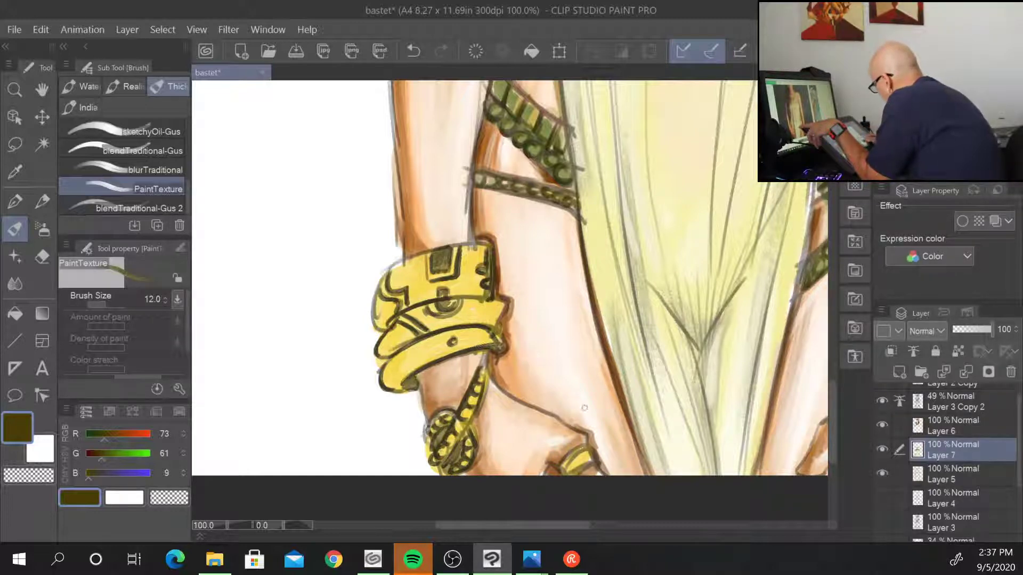
{"action": "mouse_move", "coordinate": [580, 446]}
{"action": "left_mouse_down"}
{"action": "mouse_move", "coordinate": [561, 471]}
{"action": "mouse_move", "coordinate": [582, 459]}
{"action": "mouse_move", "coordinate": [571, 475]}
{"action": "left_mouse_up"}
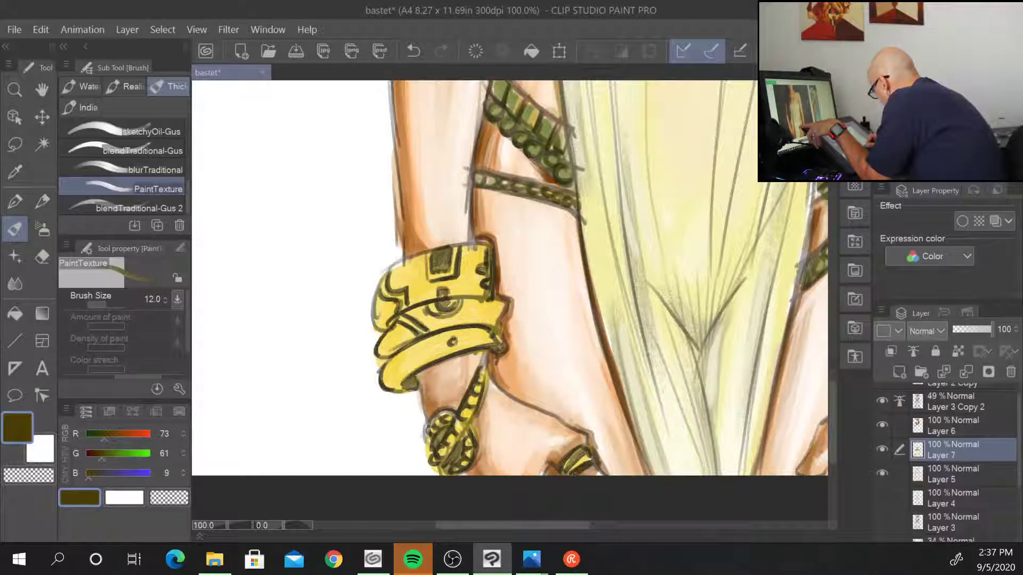
- Switch to saturated yellow (RGB 255, 209, 0) and brighten the bracelet's square inlay, its bands and the round hand ornament
{"action": "left_click", "coordinate": [584, 468], "text": "alt"}
{"action": "left_click", "coordinate": [583, 468], "text": "alt"}
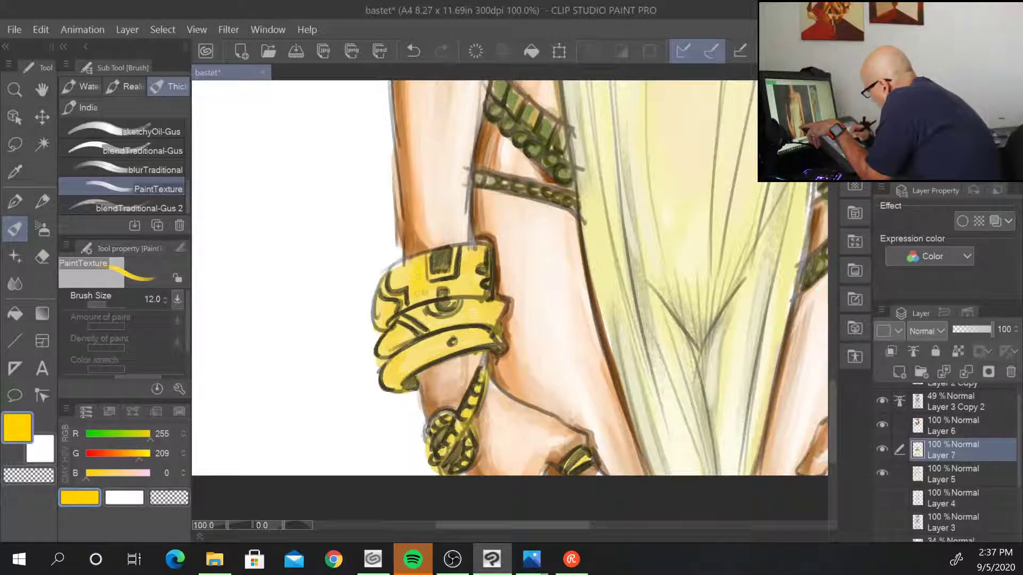
{"action": "left_click_drag", "start_coordinate": [437, 255], "coordinate": [443, 269]}
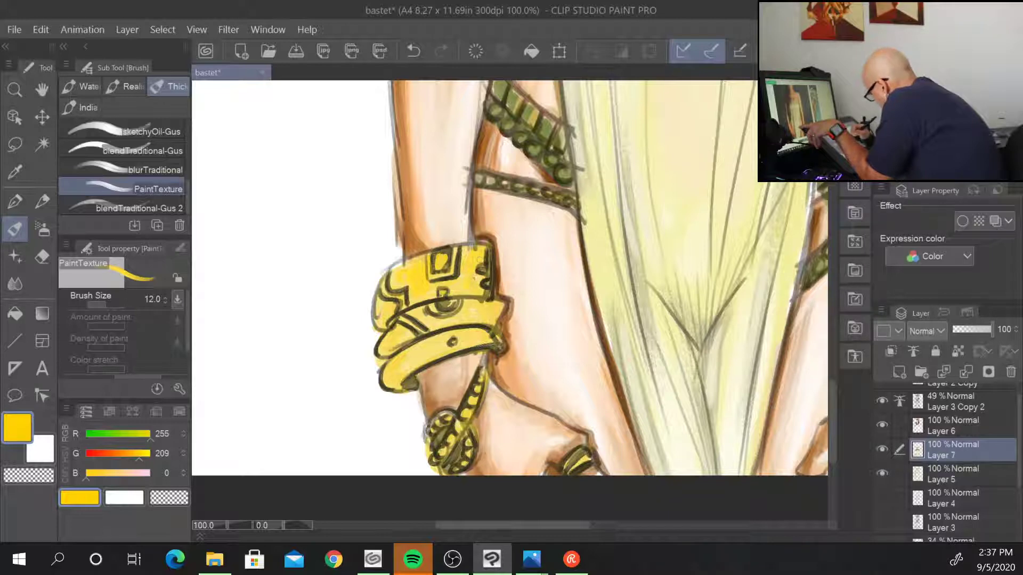
{"action": "left_click_drag", "start_coordinate": [454, 250], "coordinate": [460, 277]}
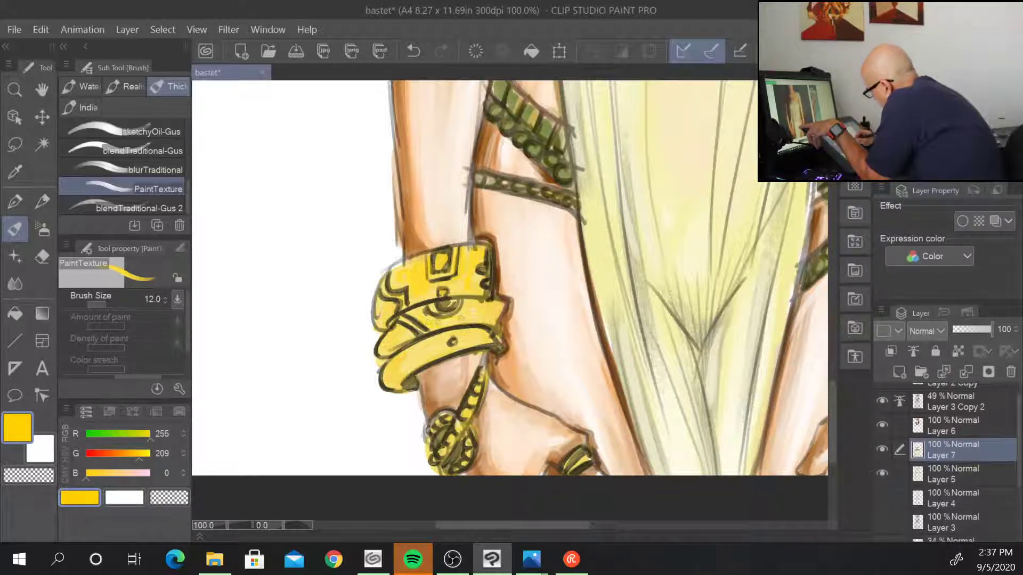
{"action": "left_click_drag", "start_coordinate": [404, 366], "coordinate": [417, 356]}
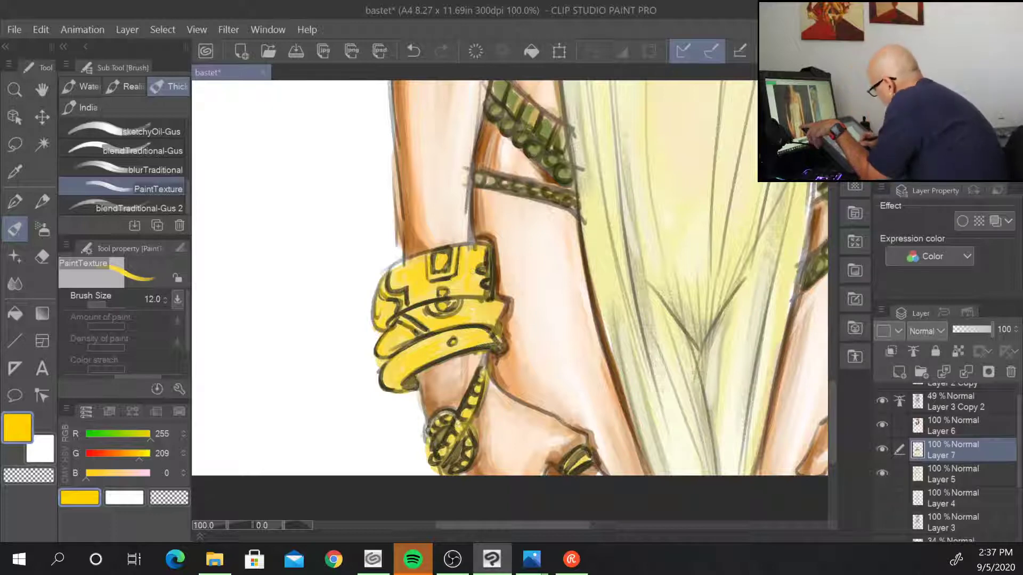
{"action": "left_click_drag", "start_coordinate": [461, 446], "coordinate": [452, 462]}
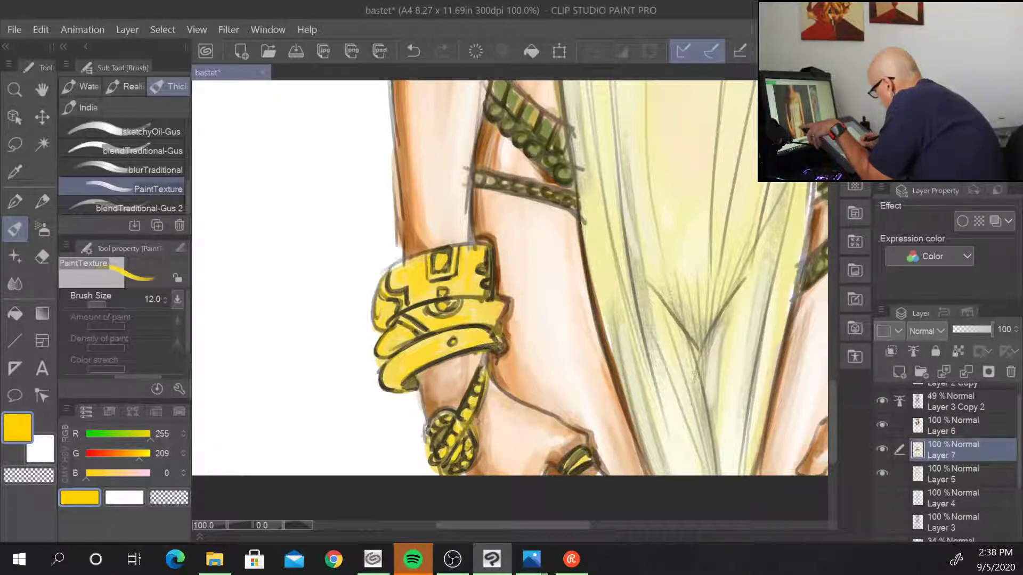
- Paint highlights on the wrist bracelet's upper and lower bands in pale cream (RGB 255, 247, 213)
{"action": "left_click", "coordinate": [920, 92]}
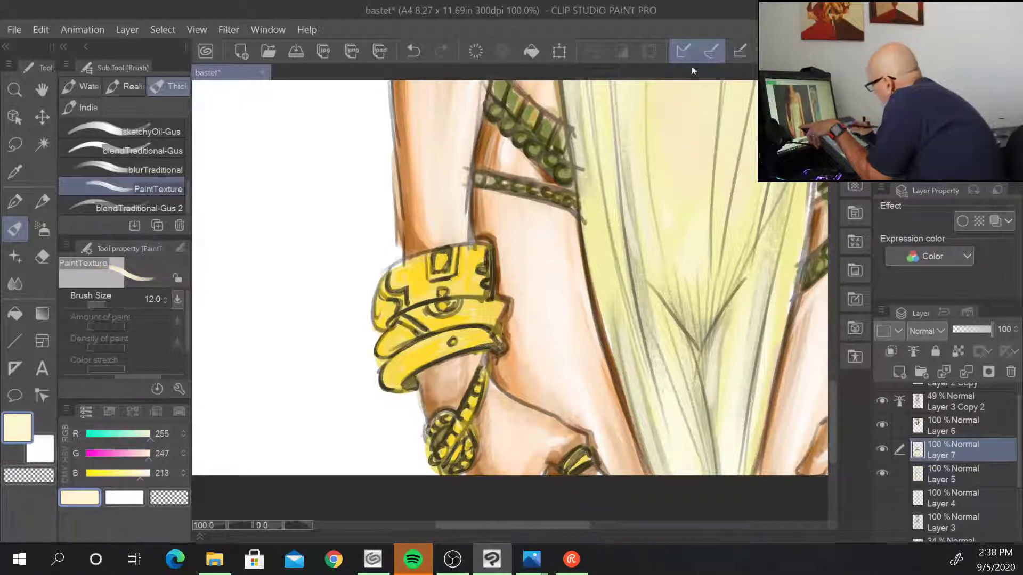
{"action": "mouse_move", "coordinate": [413, 261]}
{"action": "left_mouse_down"}
{"action": "mouse_move", "coordinate": [418, 298]}
{"action": "mouse_move", "coordinate": [425, 263]}
{"action": "mouse_move", "coordinate": [427, 292]}
{"action": "left_mouse_up"}
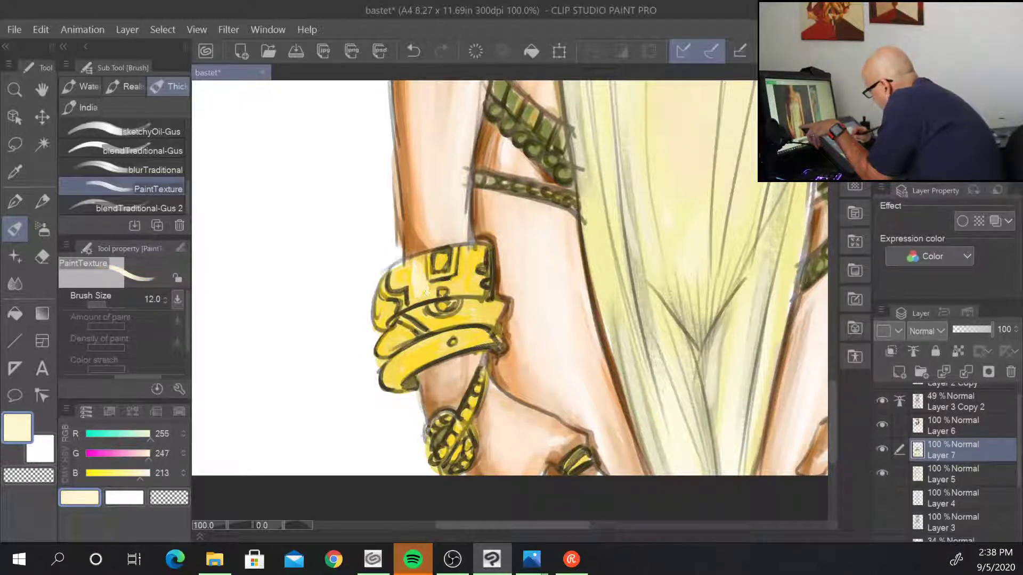
{"action": "mouse_move", "coordinate": [466, 260]}
{"action": "left_mouse_down"}
{"action": "mouse_move", "coordinate": [473, 322]}
{"action": "mouse_move", "coordinate": [491, 323]}
{"action": "left_mouse_up"}
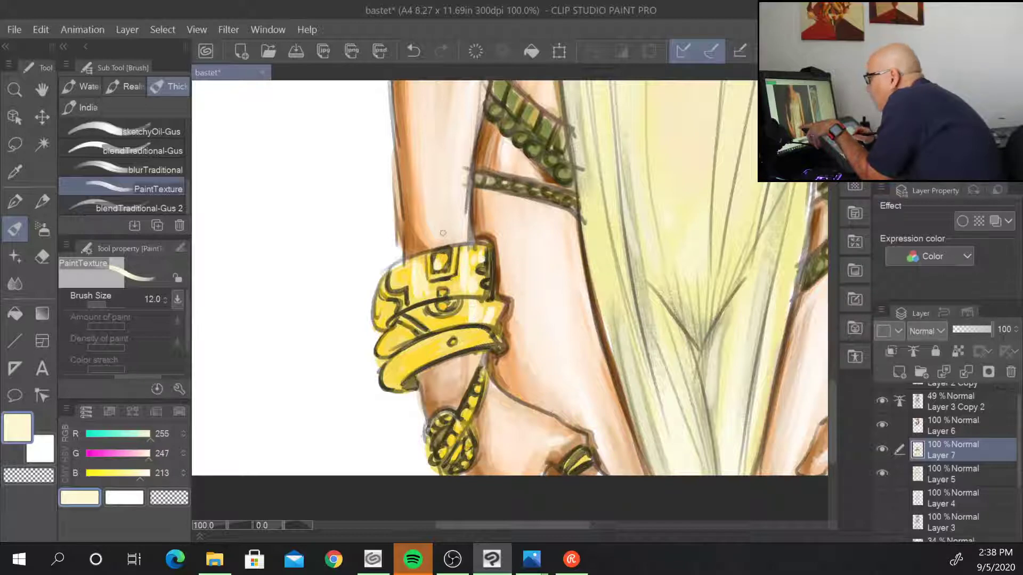
{"action": "left_click_drag", "start_coordinate": [393, 341], "coordinate": [413, 329]}
{"action": "mouse_move", "coordinate": [394, 370]}
{"action": "left_mouse_down"}
{"action": "mouse_move", "coordinate": [420, 352]}
{"action": "mouse_move", "coordinate": [416, 361]}
{"action": "mouse_move", "coordinate": [482, 336]}
{"action": "left_mouse_up"}
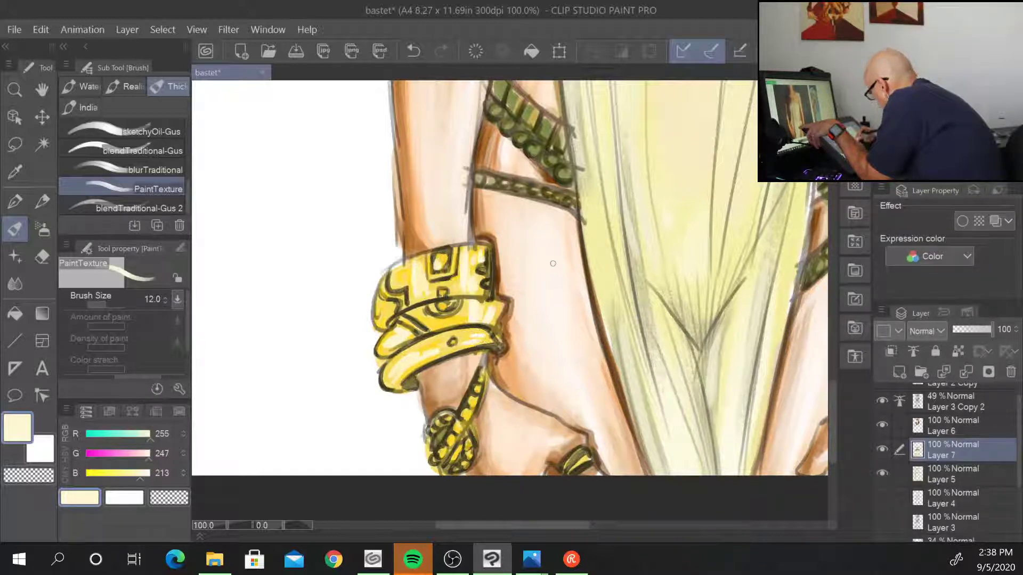
{"action": "left_click_drag", "start_coordinate": [413, 322], "coordinate": [423, 331]}
{"action": "mouse_move", "coordinate": [389, 292]}
{"action": "left_mouse_down"}
{"action": "mouse_move", "coordinate": [405, 280]}
{"action": "mouse_move", "coordinate": [409, 301]}
{"action": "mouse_move", "coordinate": [381, 304]}
{"action": "mouse_move", "coordinate": [394, 314]}
{"action": "left_mouse_up"}
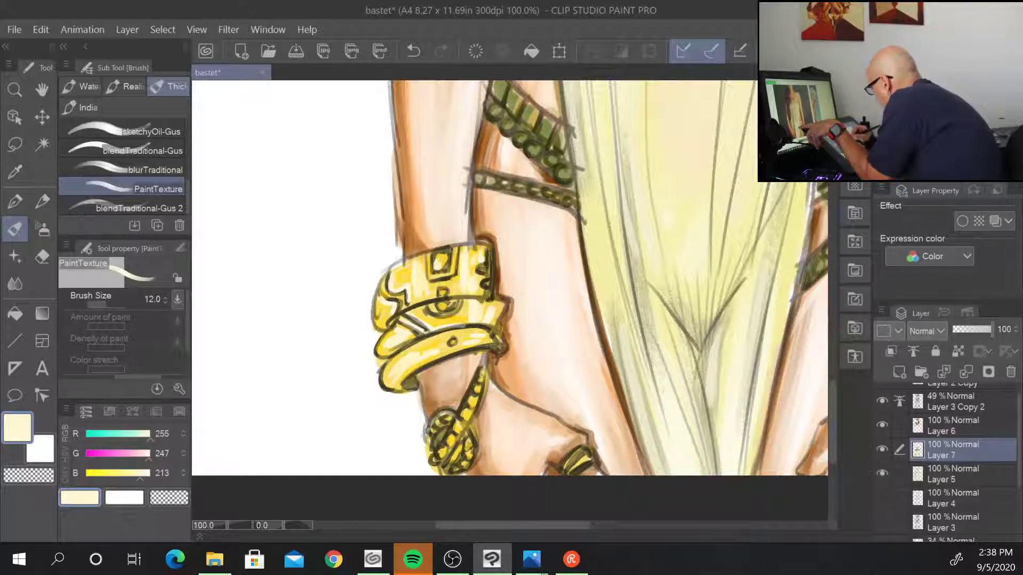
{"action": "mouse_move", "coordinate": [453, 248]}
{"action": "left_mouse_down"}
{"action": "mouse_move", "coordinate": [451, 272]}
{"action": "mouse_move", "coordinate": [433, 280]}
{"action": "left_mouse_up"}
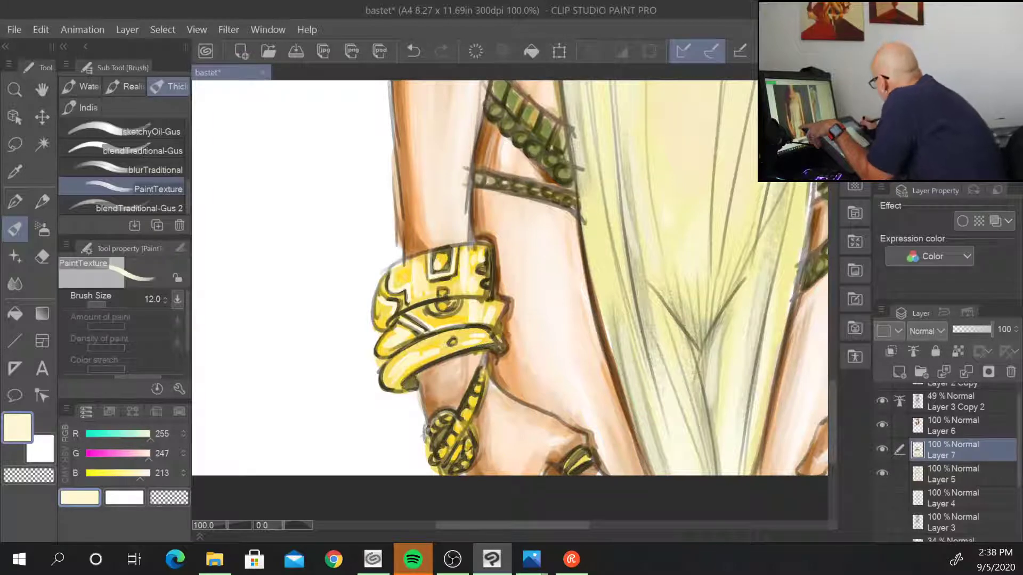
- Shade the bracelet bands and hand chain in olive brown (RGB 100, 82, 4) with a brush size of 17
{"action": "left_click", "coordinate": [527, 202], "text": "alt"}
{"action": "key", "text": "["}
{"action": "key", "text": "["}
{"action": "key", "text": "]"}
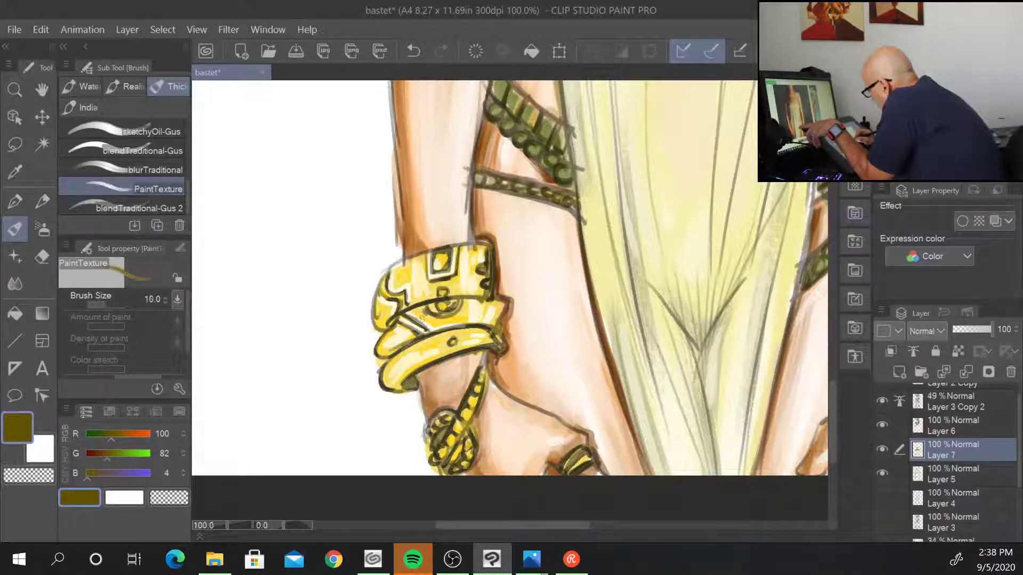
{"action": "key", "text": "bracketright"}
{"action": "key", "text": "bracketright"}
{"action": "key", "text": "bracketright"}
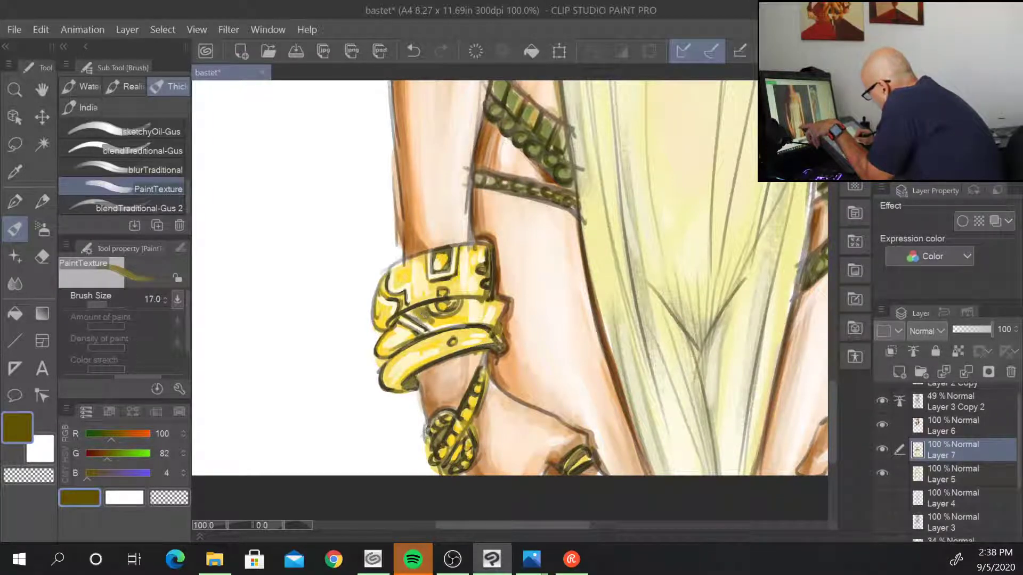
{"action": "mouse_move", "coordinate": [425, 315]}
{"action": "left_mouse_down"}
{"action": "mouse_move", "coordinate": [435, 321]}
{"action": "mouse_move", "coordinate": [378, 352]}
{"action": "left_mouse_up"}
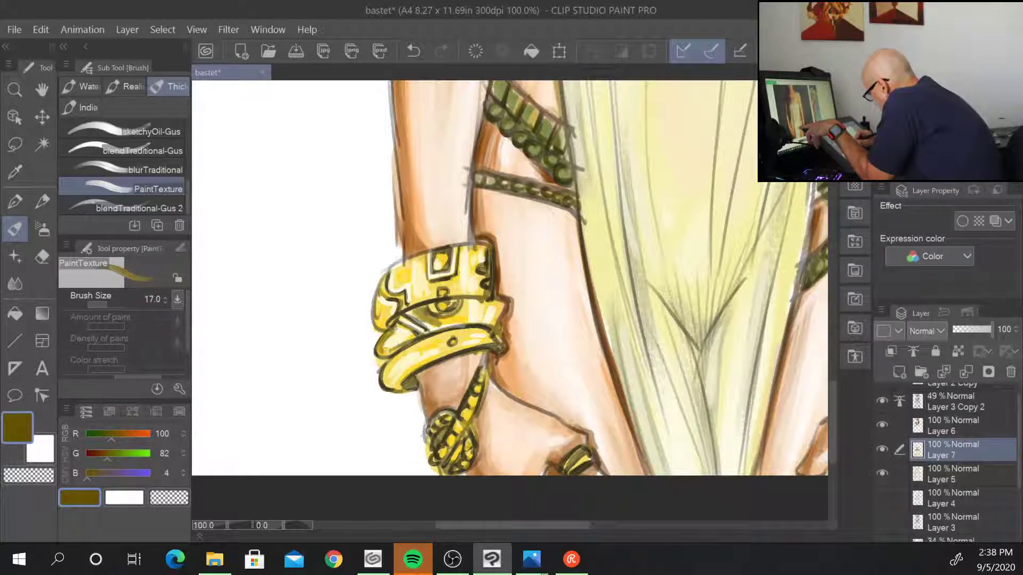
{"action": "left_click_drag", "start_coordinate": [387, 298], "coordinate": [377, 322]}
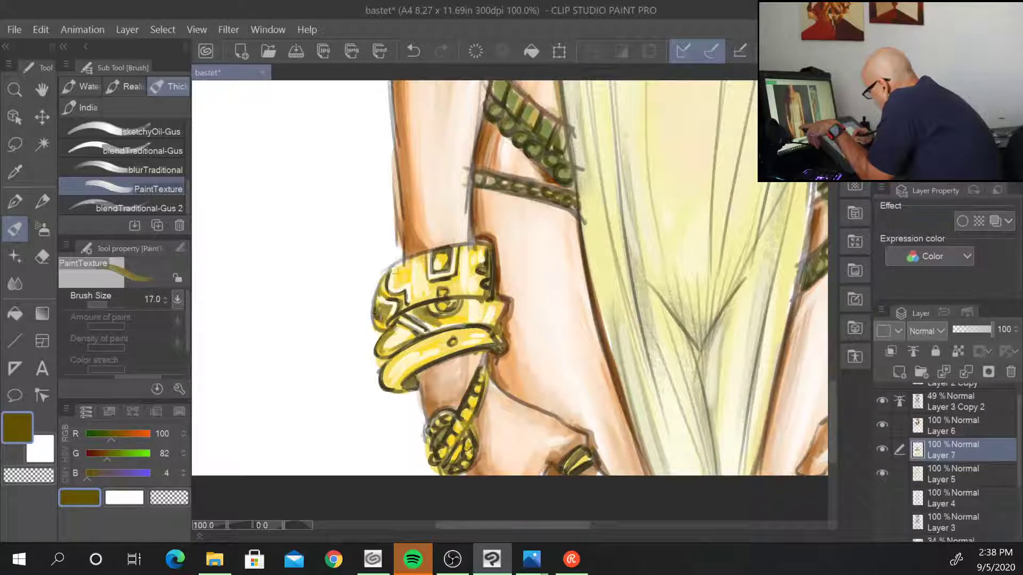
{"action": "mouse_move", "coordinate": [396, 272]}
{"action": "left_mouse_down"}
{"action": "mouse_move", "coordinate": [403, 285]}
{"action": "mouse_move", "coordinate": [396, 275]}
{"action": "mouse_move", "coordinate": [452, 281]}
{"action": "mouse_move", "coordinate": [434, 288]}
{"action": "left_mouse_up"}
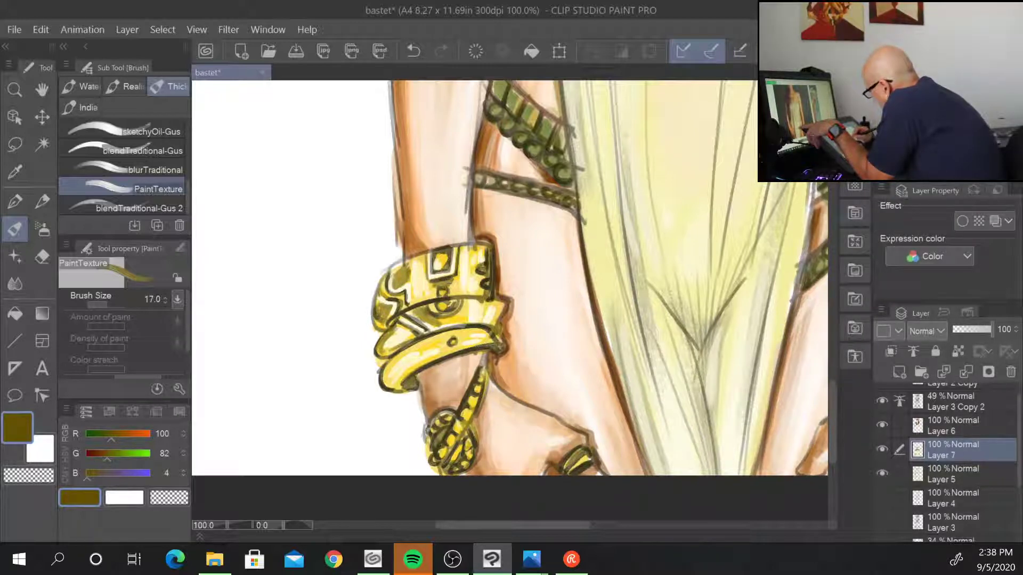
{"action": "mouse_move", "coordinate": [480, 250]}
{"action": "left_mouse_down"}
{"action": "mouse_move", "coordinate": [468, 259]}
{"action": "mouse_move", "coordinate": [462, 320]}
{"action": "left_mouse_up"}
{"action": "mouse_move", "coordinate": [488, 308]}
{"action": "left_mouse_down"}
{"action": "mouse_move", "coordinate": [482, 320]}
{"action": "mouse_move", "coordinate": [495, 318]}
{"action": "mouse_move", "coordinate": [425, 345]}
{"action": "mouse_move", "coordinate": [442, 352]}
{"action": "left_mouse_up"}
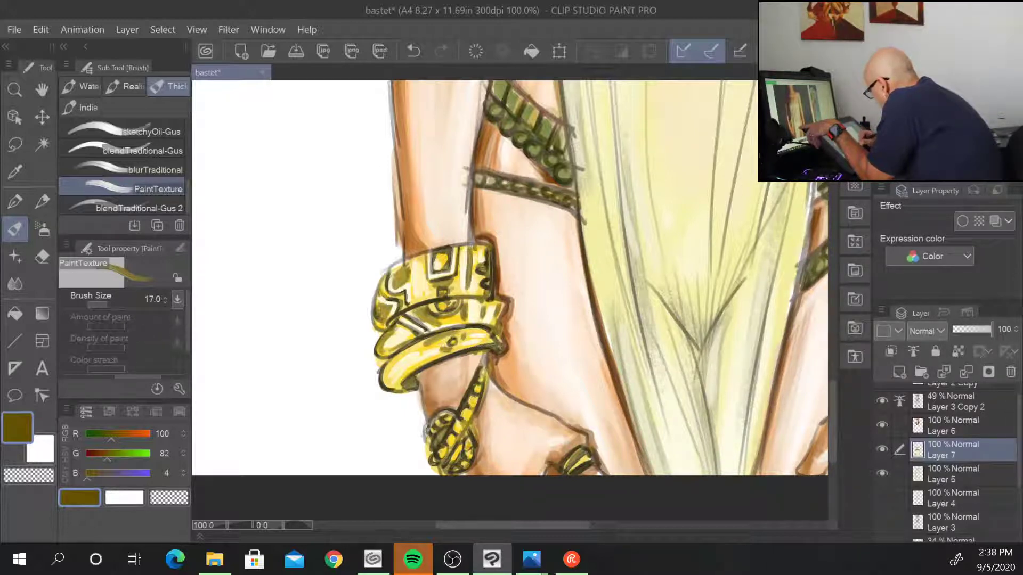
{"action": "left_click_drag", "start_coordinate": [477, 394], "coordinate": [464, 410]}
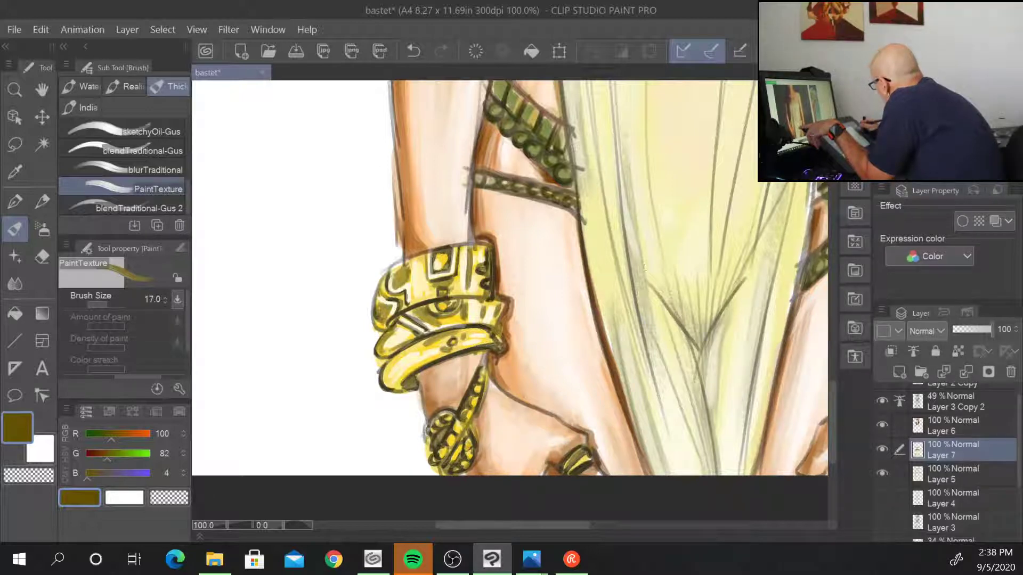
- Highlight the beads of the hand chain and round ornament in pale cream (RGB 255, 249, 221) at brush size 10
{"action": "left_click", "coordinate": [447, 348], "text": "alt"}
{"action": "key", "text": "bracketleft"}
{"action": "key", "text": "bracketleft"}
{"action": "key", "text": "bracketleft"}
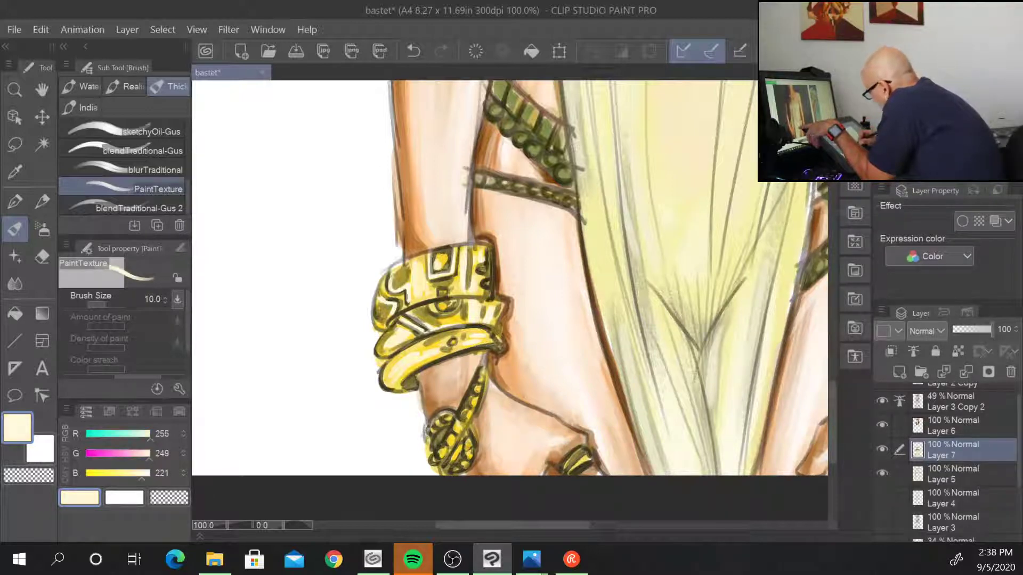
{"action": "left_click_drag", "start_coordinate": [476, 387], "coordinate": [478, 392]}
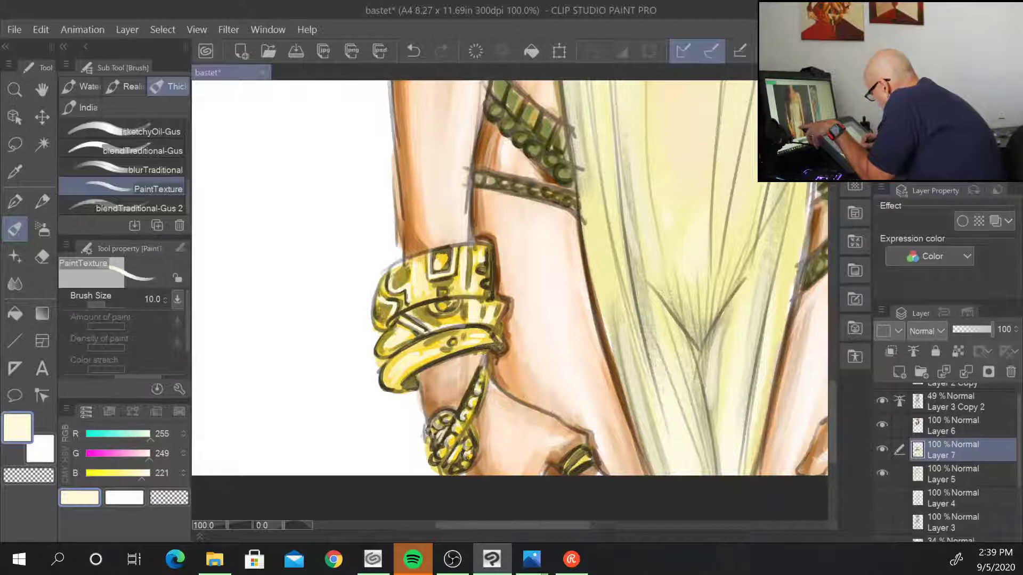
{"action": "left_click_drag", "start_coordinate": [468, 453], "coordinate": [458, 468]}
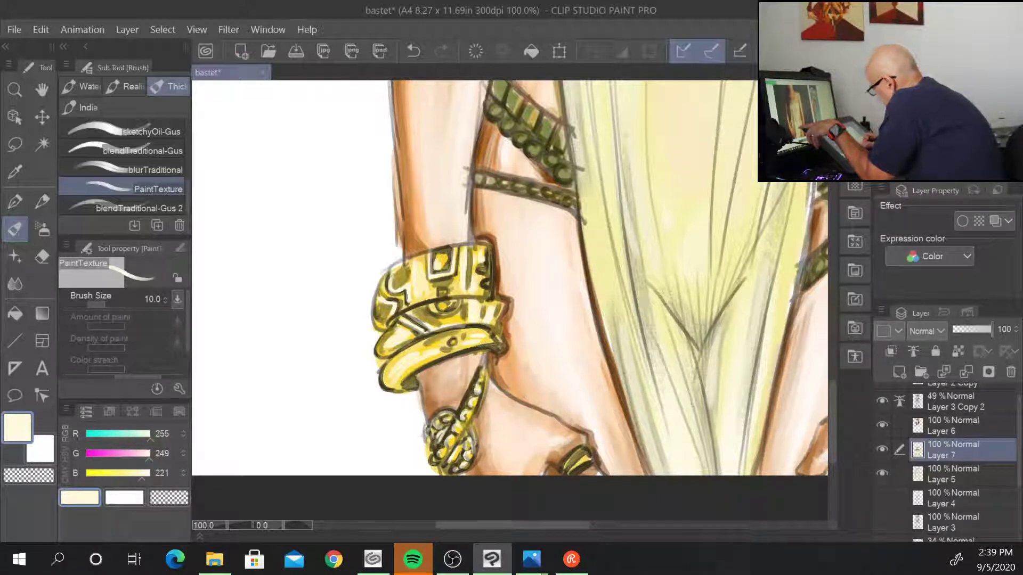
- Add pale cream highlights to the thumb ring and the lowest bracelet band
{"action": "left_click_drag", "start_coordinate": [704, 429], "coordinate": [548, 319]}
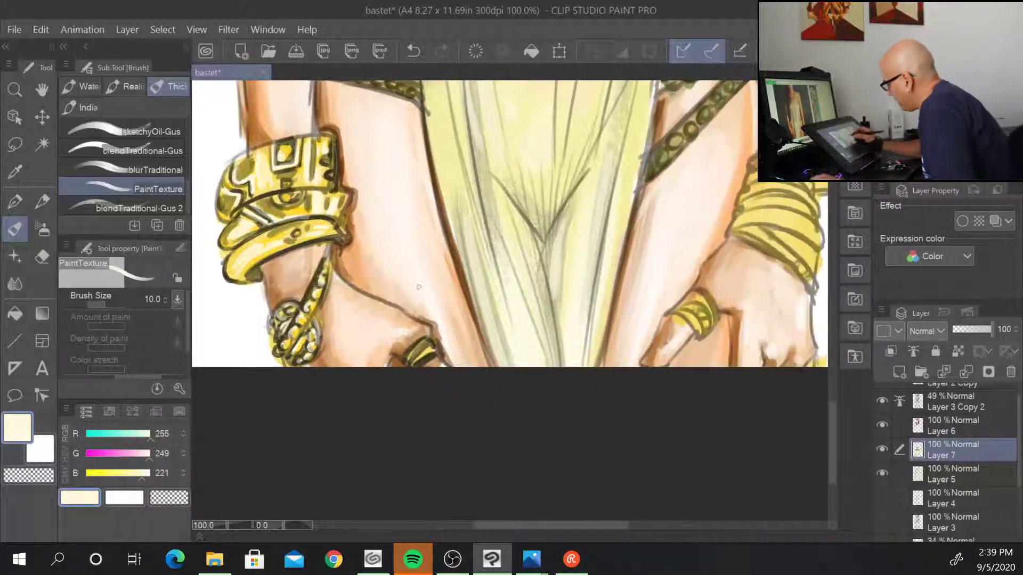
{"action": "left_click_drag", "start_coordinate": [411, 358], "coordinate": [427, 348]}
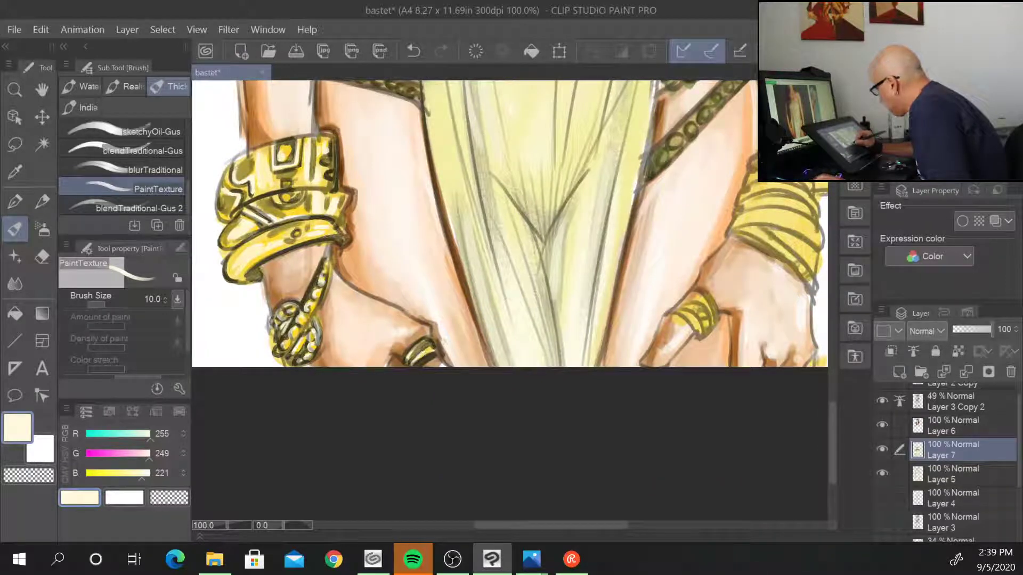
{"action": "left_click_drag", "start_coordinate": [429, 224], "coordinate": [486, 335]}
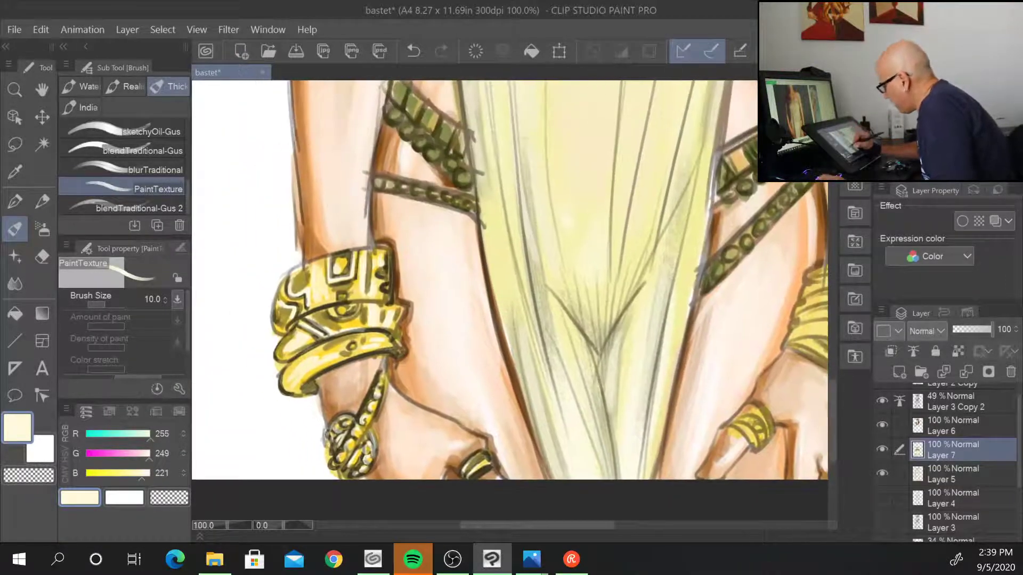
{"action": "left_click_drag", "start_coordinate": [311, 375], "coordinate": [385, 348]}
- Dot pale cream highlights on the beads of the belt straps on the bracelet side of the dress
{"action": "scroll", "coordinate": [483, 400], "scroll_direction": "down", "scroll_amount": 5}
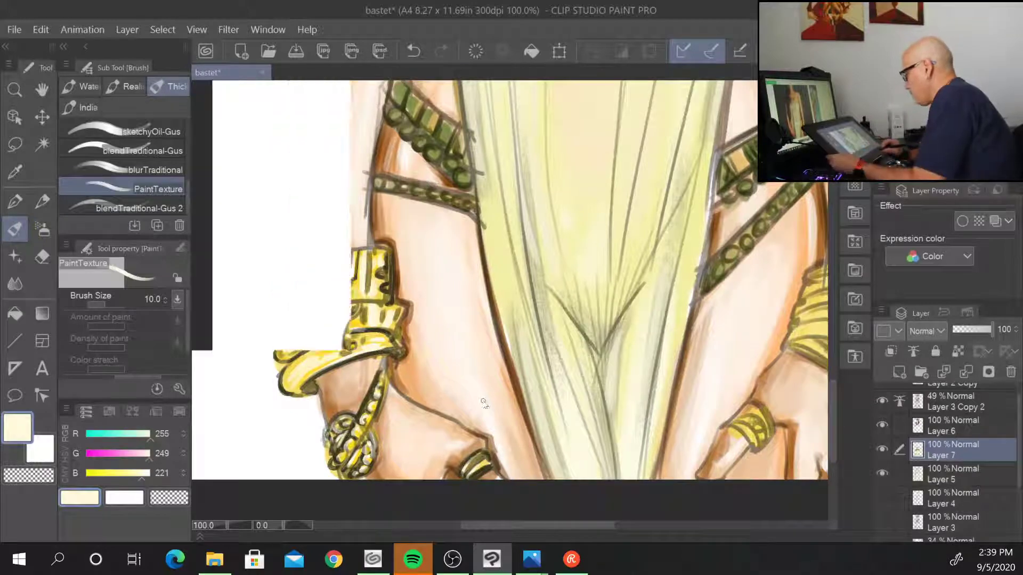
{"action": "scroll", "coordinate": [483, 401], "scroll_direction": "up", "scroll_amount": 5}
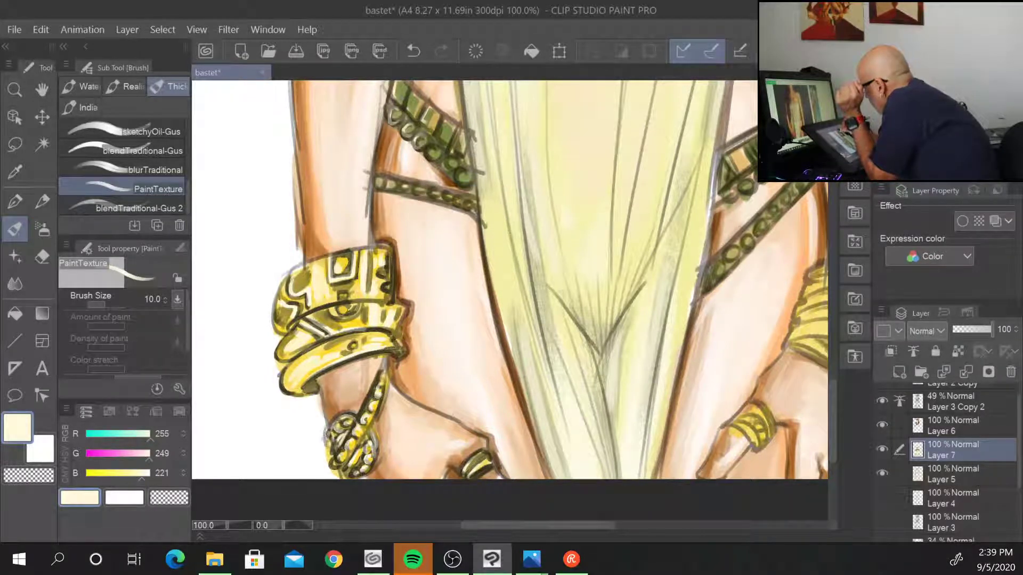
{"action": "left_click_drag", "start_coordinate": [458, 131], "coordinate": [450, 164]}
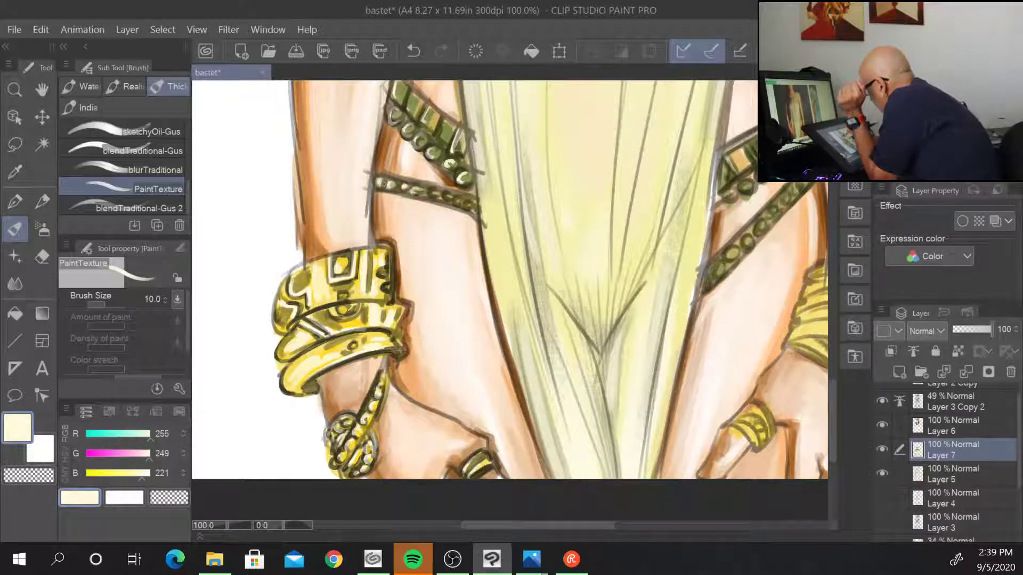
{"action": "left_click_drag", "start_coordinate": [429, 193], "coordinate": [436, 195]}
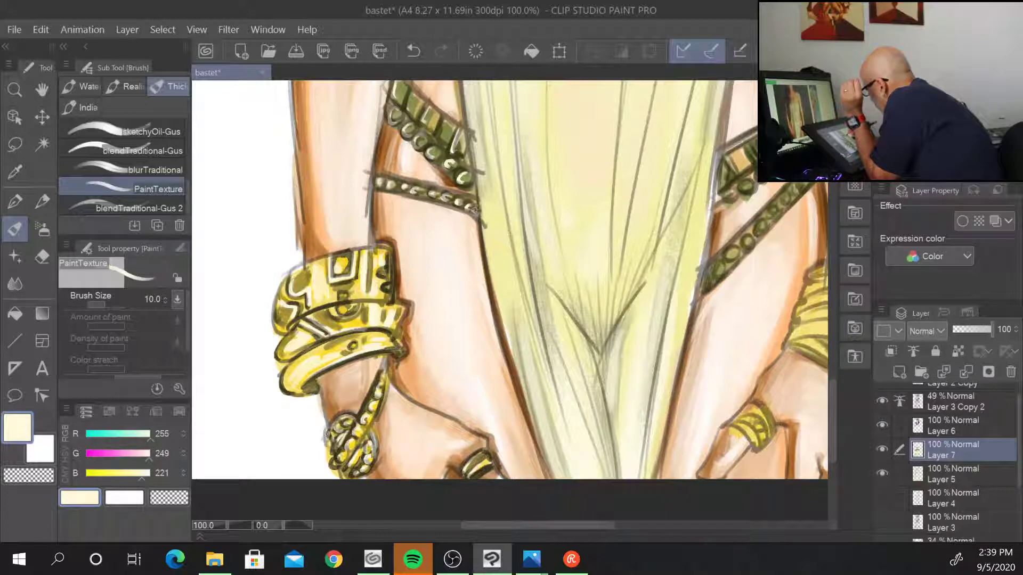
- Highlight the square inlay and beads of the belt straps on the opposite hip in pale cream
{"action": "mouse_move", "coordinate": [727, 158]}
{"action": "left_mouse_down"}
{"action": "mouse_move", "coordinate": [737, 173]}
{"action": "mouse_move", "coordinate": [744, 165]}
{"action": "left_mouse_up"}
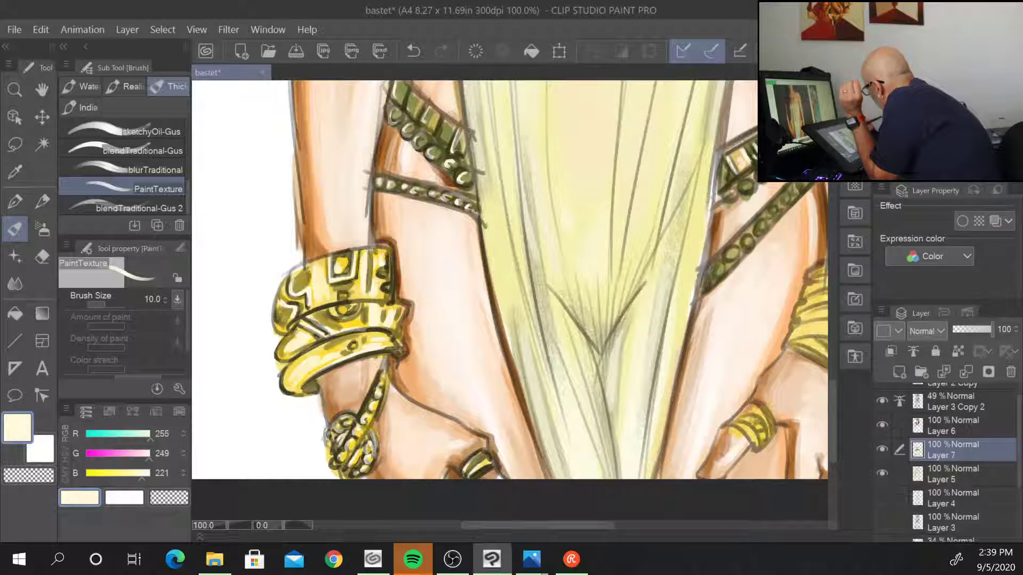
{"action": "left_click_drag", "start_coordinate": [748, 182], "coordinate": [741, 190]}
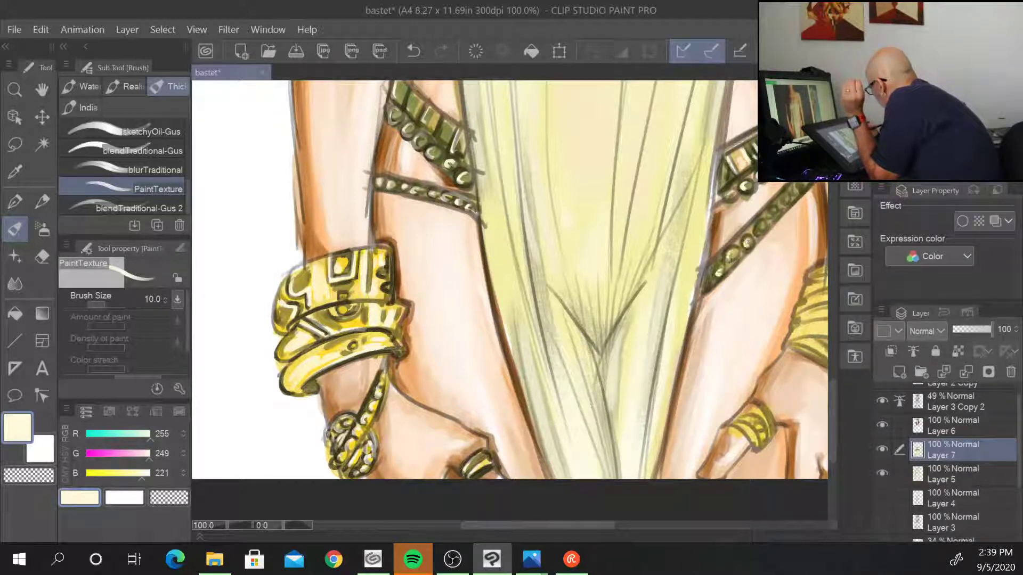
{"action": "left_click_drag", "start_coordinate": [765, 224], "coordinate": [759, 231]}
{"action": "left_click", "coordinate": [786, 199]}
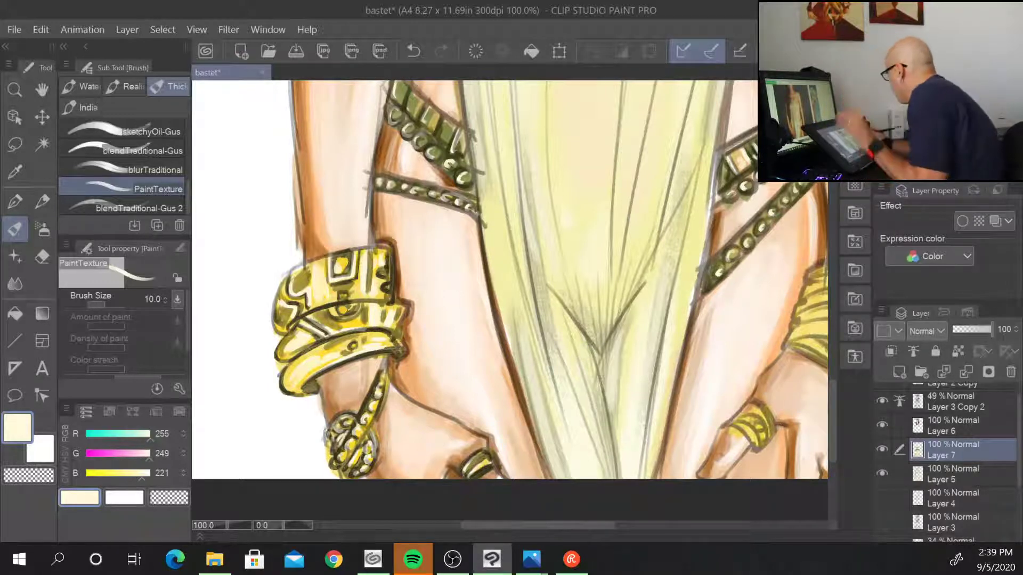
- Lay a pale cream tone over the lower center of the dress with the PaintTexture brush at size 40
{"action": "left_click_drag", "start_coordinate": [771, 303], "coordinate": [638, 399]}
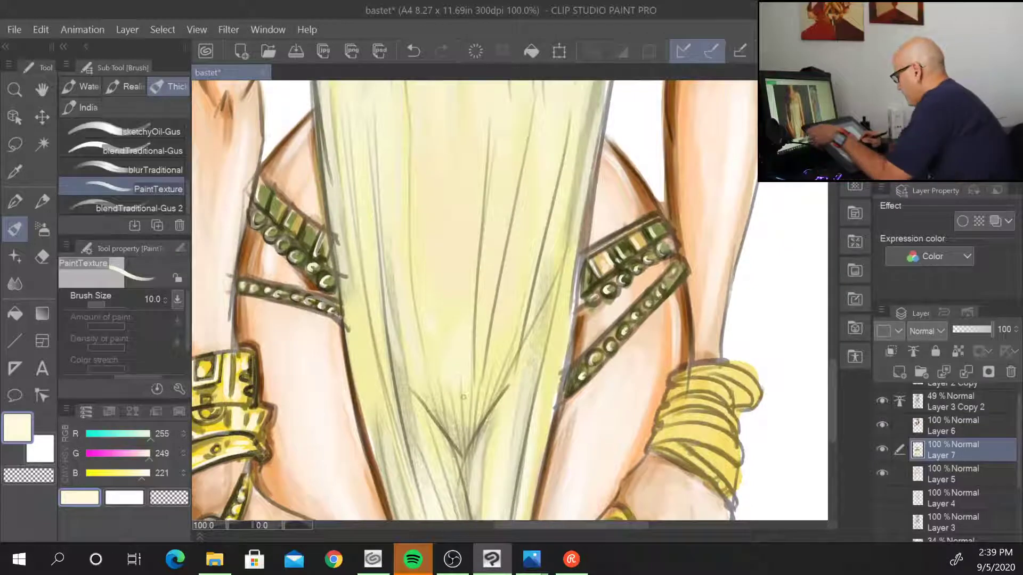
{"action": "left_click", "coordinate": [454, 278], "text": "alt"}
{"action": "key", "text": "bracketleft"}
{"action": "key", "text": "bracketleft"}
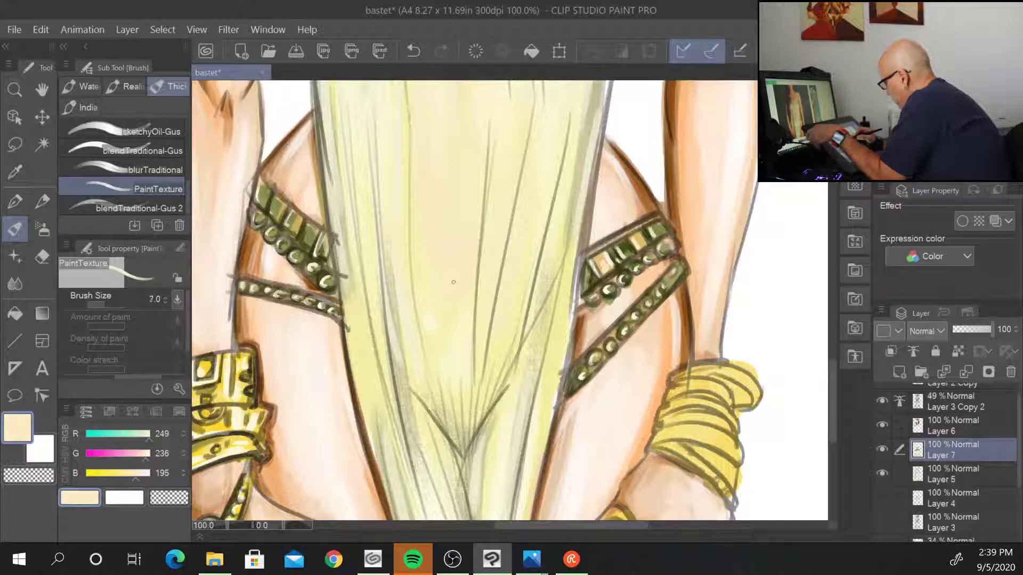
{"action": "key", "text": "bracketright"}
{"action": "key", "text": "bracketright"}
{"action": "key", "text": "bracketright"}
{"action": "key", "text": "bracketright"}
{"action": "key", "text": "bracketright"}
{"action": "key", "text": "bracketright"}
{"action": "key", "text": "bracketright"}
{"action": "key", "text": "bracketright"}
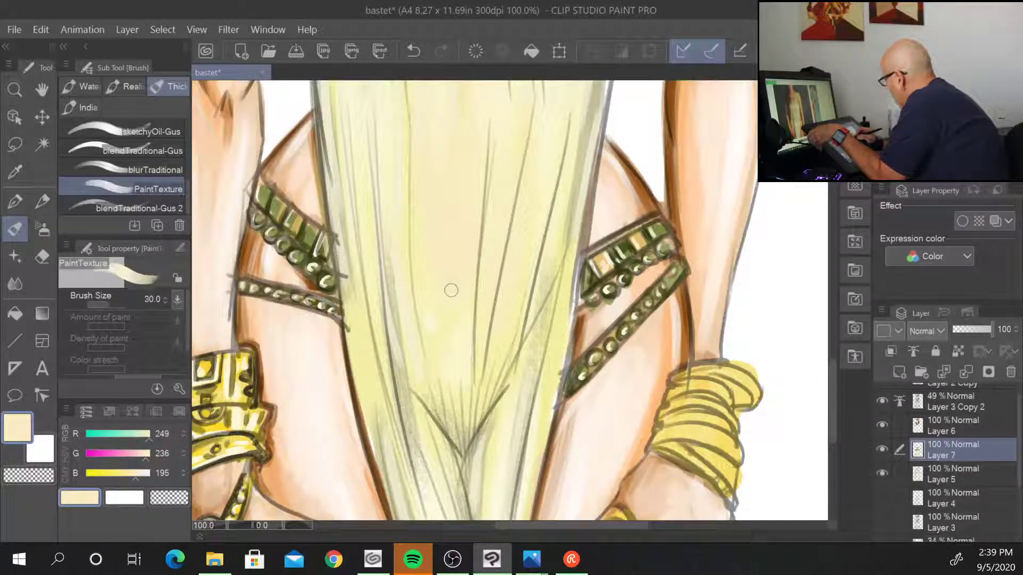
{"action": "left_click_drag", "start_coordinate": [439, 395], "coordinate": [459, 432]}
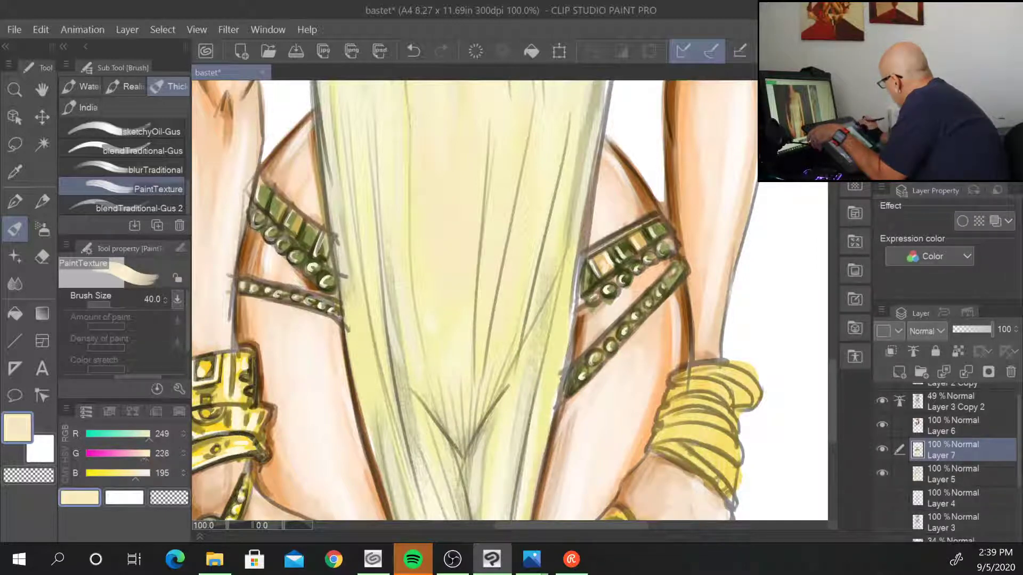
- Shade the V-shaped fold area at the lower center of the dress in tan (RGB 225, 195, 148)
{"action": "left_click", "coordinate": [431, 377], "text": "alt"}
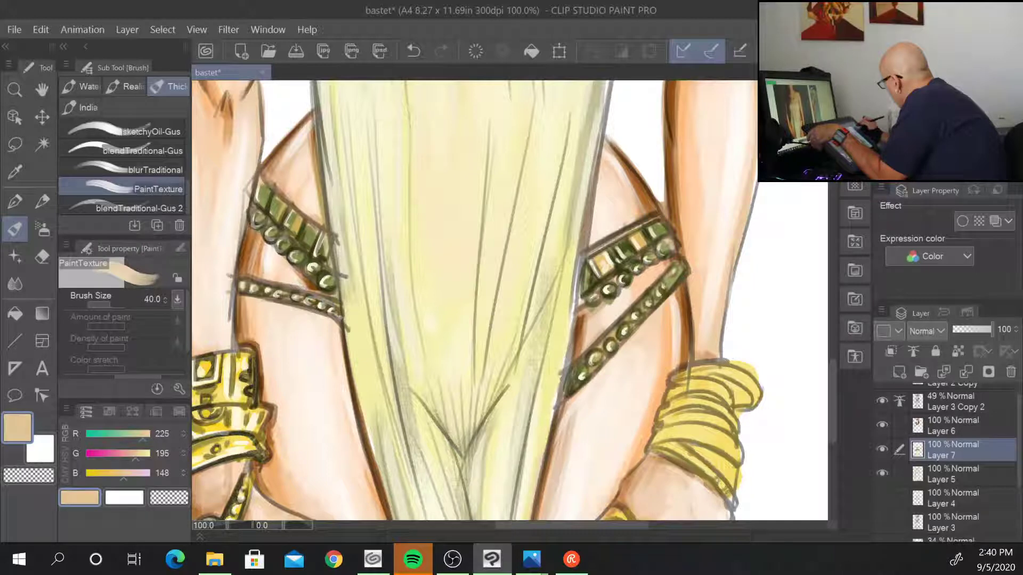
{"action": "left_click_drag", "start_coordinate": [452, 372], "coordinate": [462, 408]}
{"action": "mouse_move", "coordinate": [467, 379]}
{"action": "left_mouse_down"}
{"action": "mouse_move", "coordinate": [469, 407]}
{"action": "mouse_move", "coordinate": [489, 375]}
{"action": "mouse_move", "coordinate": [467, 426]}
{"action": "mouse_move", "coordinate": [475, 418]}
{"action": "mouse_move", "coordinate": [468, 423]}
{"action": "mouse_move", "coordinate": [447, 375]}
{"action": "mouse_move", "coordinate": [430, 371]}
{"action": "mouse_move", "coordinate": [429, 393]}
{"action": "left_mouse_up"}
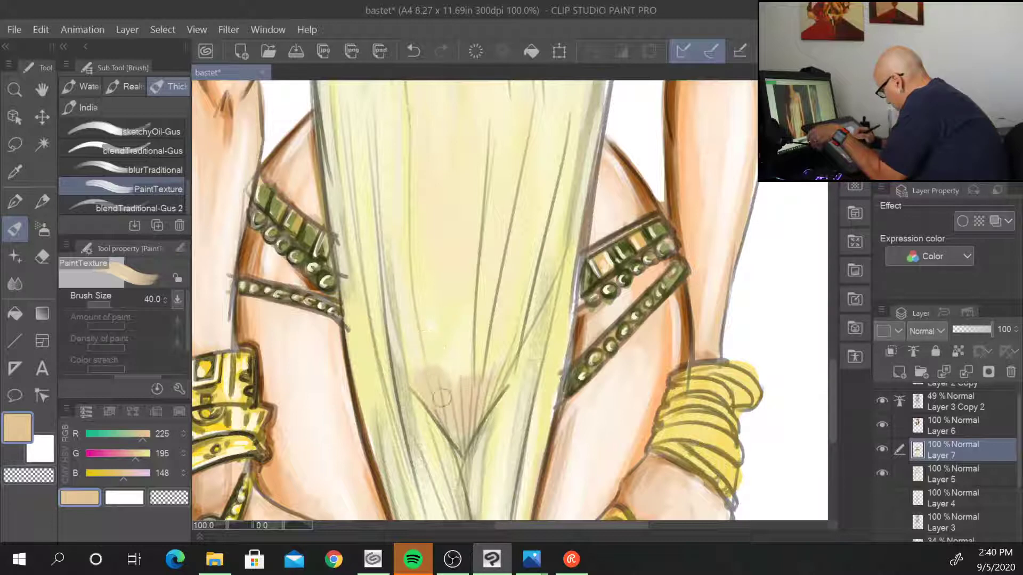
{"action": "left_click_drag", "start_coordinate": [442, 341], "coordinate": [458, 379]}
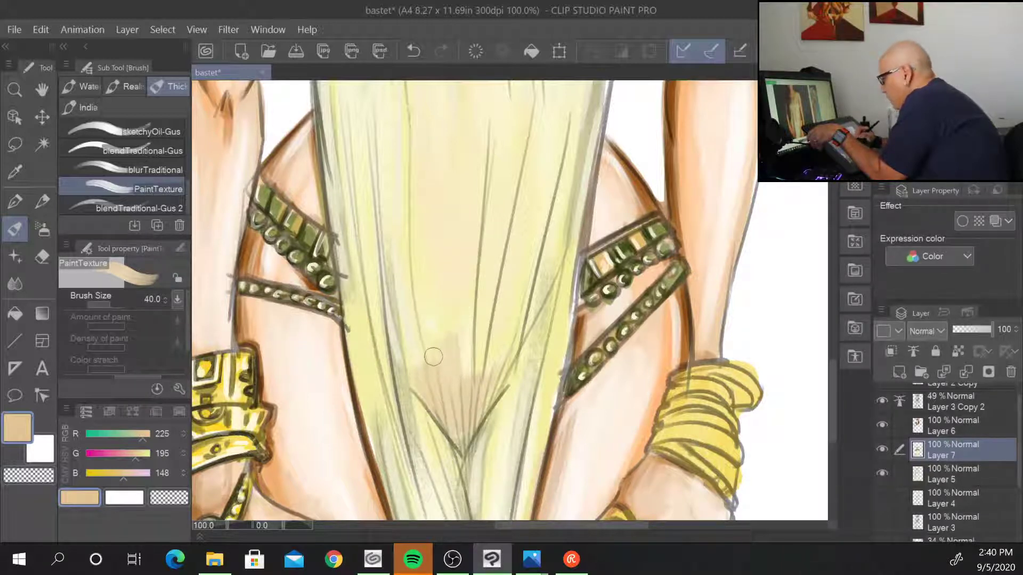
- Soften the tan shading above and along the V-shaped fold with the blurTraditional brush at size 70
{"action": "left_click", "coordinate": [178, 167]}
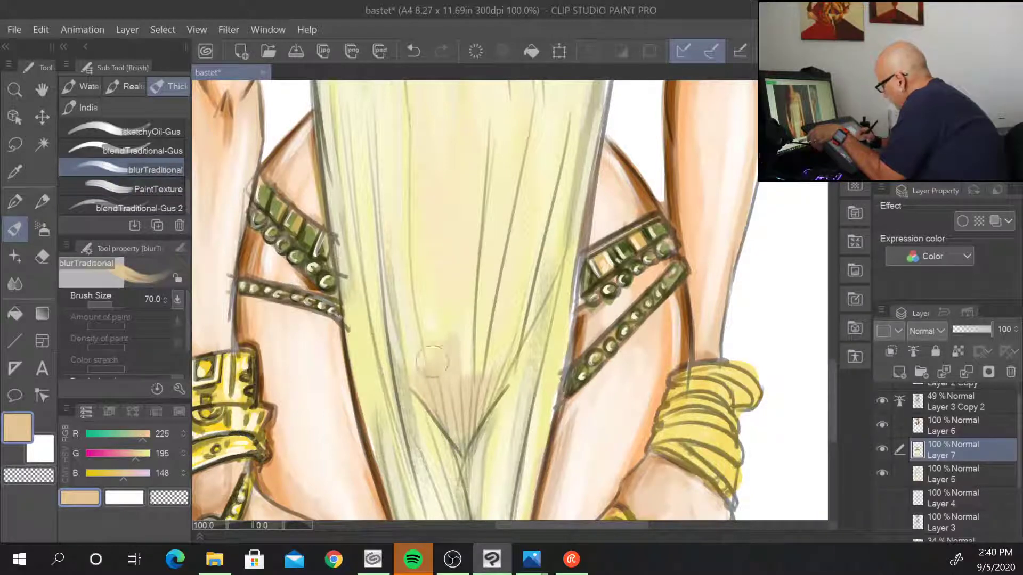
{"action": "mouse_move", "coordinate": [457, 349]}
{"action": "left_mouse_down"}
{"action": "mouse_move", "coordinate": [479, 345]}
{"action": "mouse_move", "coordinate": [481, 388]}
{"action": "mouse_move", "coordinate": [473, 392]}
{"action": "mouse_move", "coordinate": [464, 349]}
{"action": "mouse_move", "coordinate": [451, 388]}
{"action": "mouse_move", "coordinate": [421, 354]}
{"action": "mouse_move", "coordinate": [407, 368]}
{"action": "mouse_move", "coordinate": [526, 399]}
{"action": "mouse_move", "coordinate": [478, 443]}
{"action": "mouse_move", "coordinate": [522, 363]}
{"action": "mouse_move", "coordinate": [453, 438]}
{"action": "mouse_move", "coordinate": [464, 434]}
{"action": "mouse_move", "coordinate": [469, 424]}
{"action": "mouse_move", "coordinate": [434, 427]}
{"action": "left_mouse_up"}
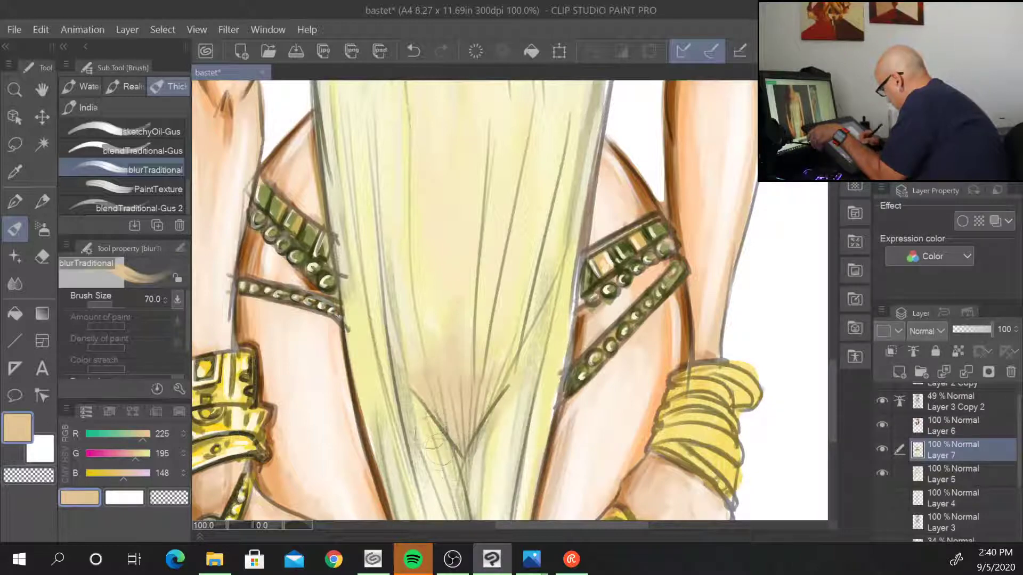
- Examine the whole figure at reduced magnification to judge the dress shading and the jewelry
{"action": "key", "text": "ctrl+minus"}
{"action": "key", "text": "ctrl+minus"}
{"action": "key", "text": "ctrl+minus"}
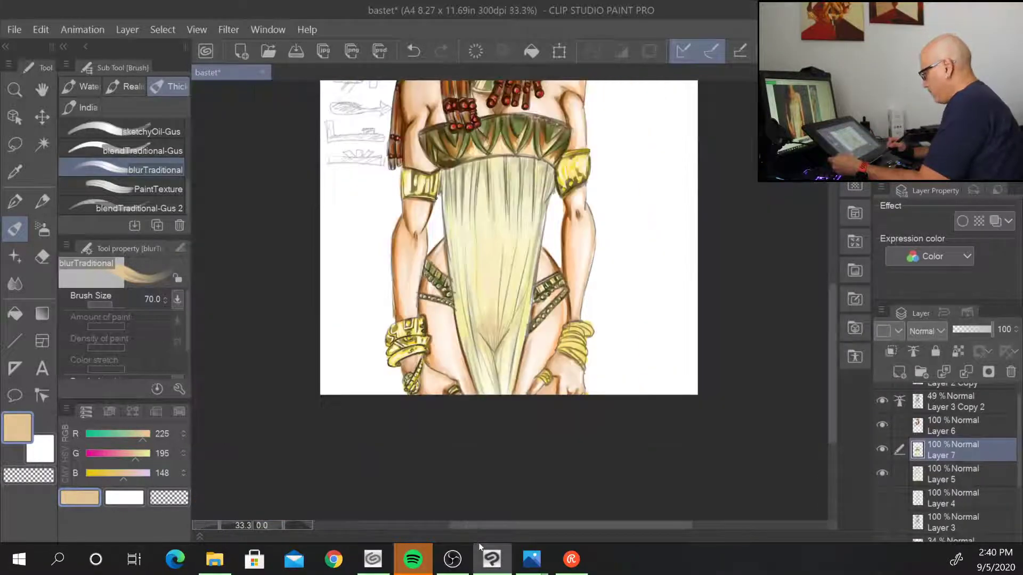
{"action": "key", "text": "ctrl+minus"}
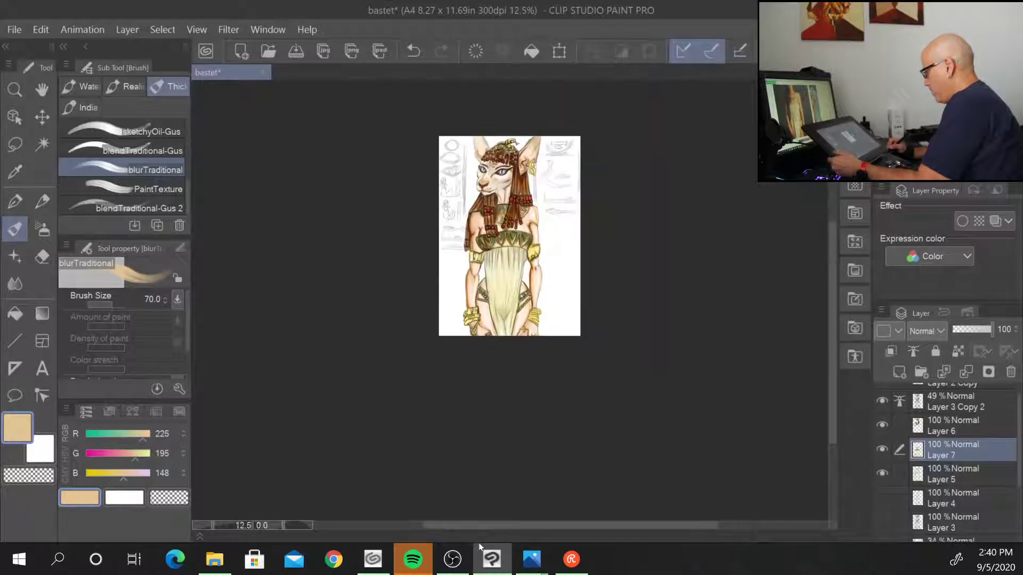
{"action": "key", "text": "ctrl+plus"}
{"action": "key", "text": "ctrl+plus"}
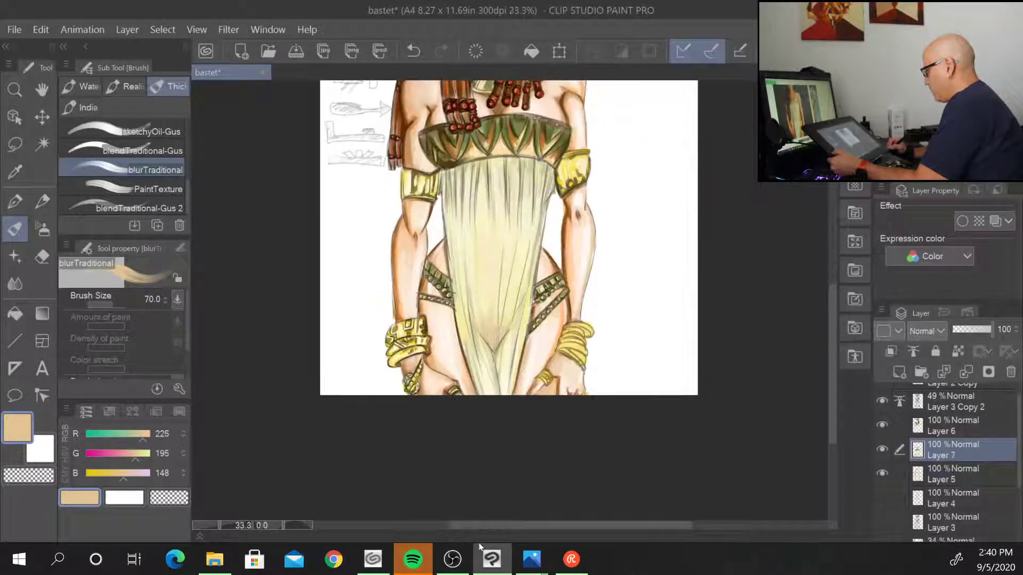
{"action": "key", "text": "ctrl+plus"}
{"action": "key", "text": "ctrl+plus"}
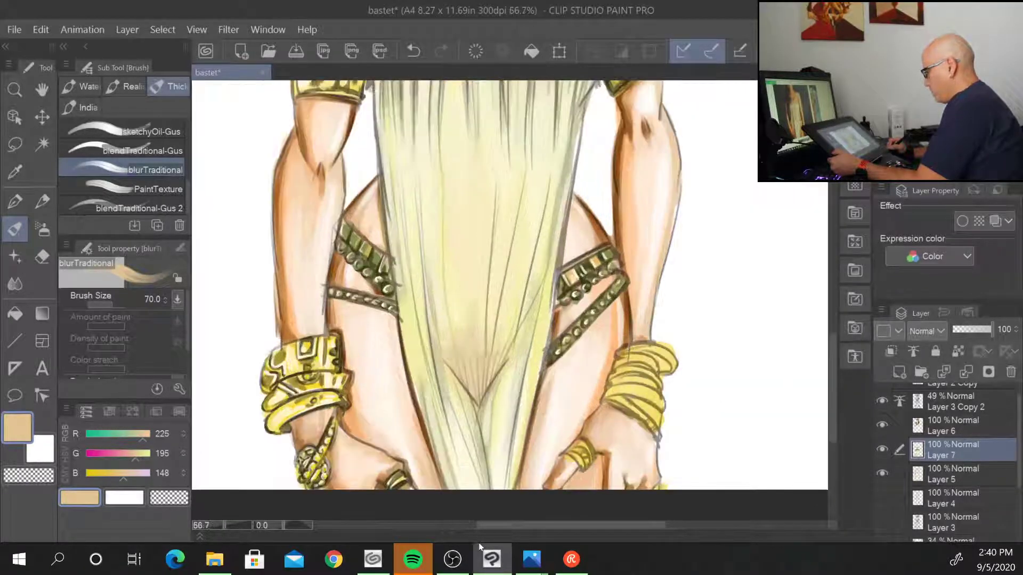
- Blend pale cream (RGB 255, 248, 212) into the outer edge of the top wrist cuff with blurTraditional at size 15
{"action": "left_click_drag", "start_coordinate": [382, 357], "coordinate": [523, 254]}
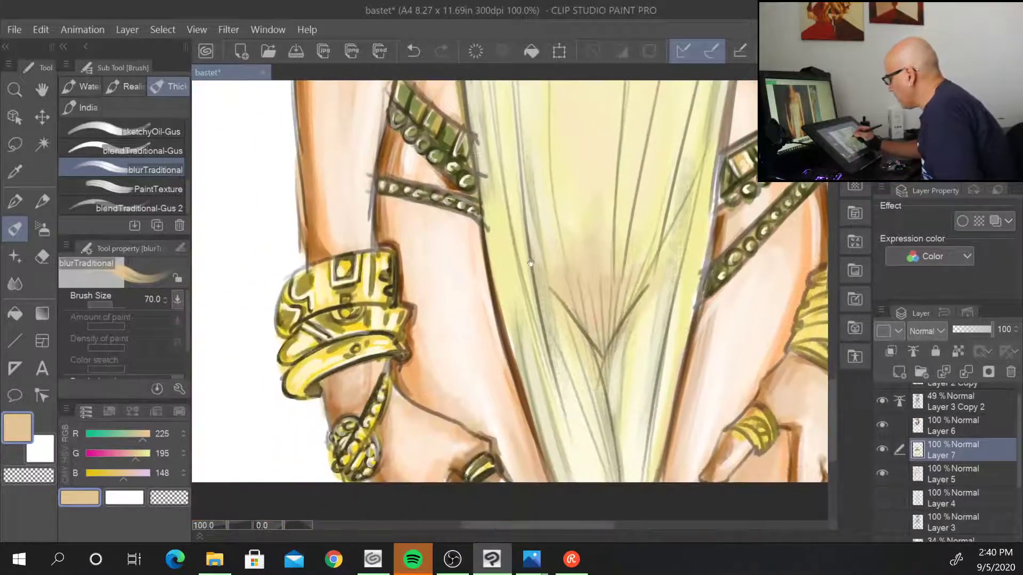
{"action": "key", "text": "bracketleft"}
{"action": "key", "text": "bracketleft"}
{"action": "key", "text": "bracketleft"}
{"action": "key", "text": "bracketleft"}
{"action": "key", "text": "bracketleft"}
{"action": "key", "text": "bracketleft"}
{"action": "key", "text": "bracketleft"}
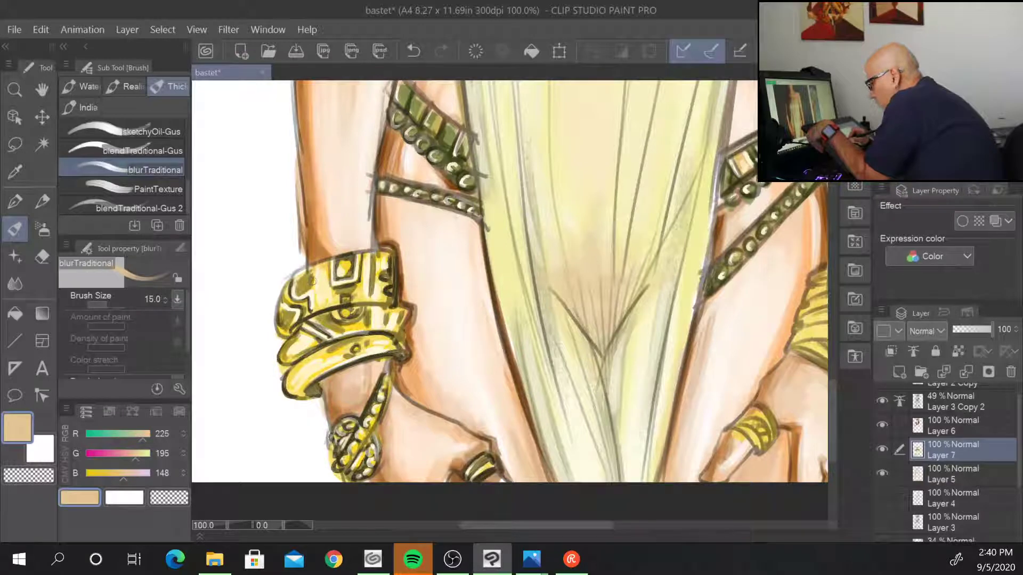
{"action": "key", "text": "bracketleft"}
{"action": "scroll", "coordinate": [315, 284], "scroll_direction": "up", "scroll_amount": 1}
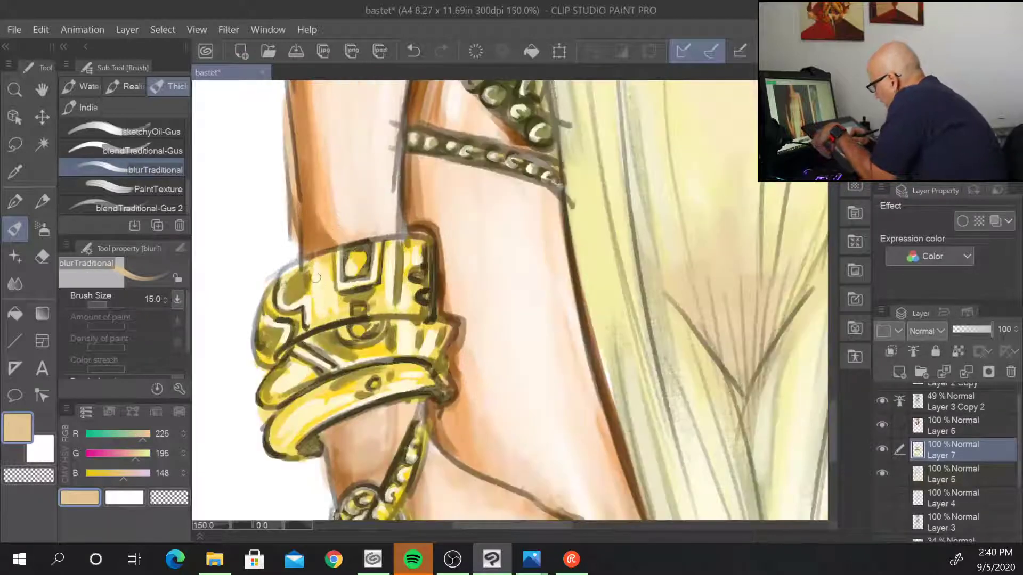
{"action": "left_click", "coordinate": [319, 274], "text": "alt"}
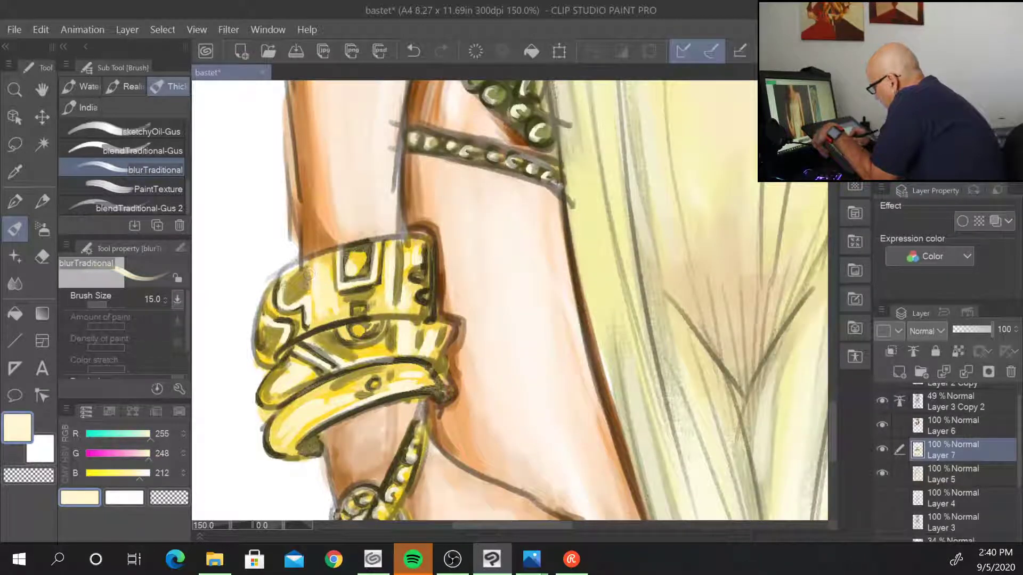
{"action": "mouse_move", "coordinate": [307, 275]}
{"action": "left_mouse_down"}
{"action": "mouse_move", "coordinate": [293, 277]}
{"action": "mouse_move", "coordinate": [305, 272]}
{"action": "left_mouse_up"}
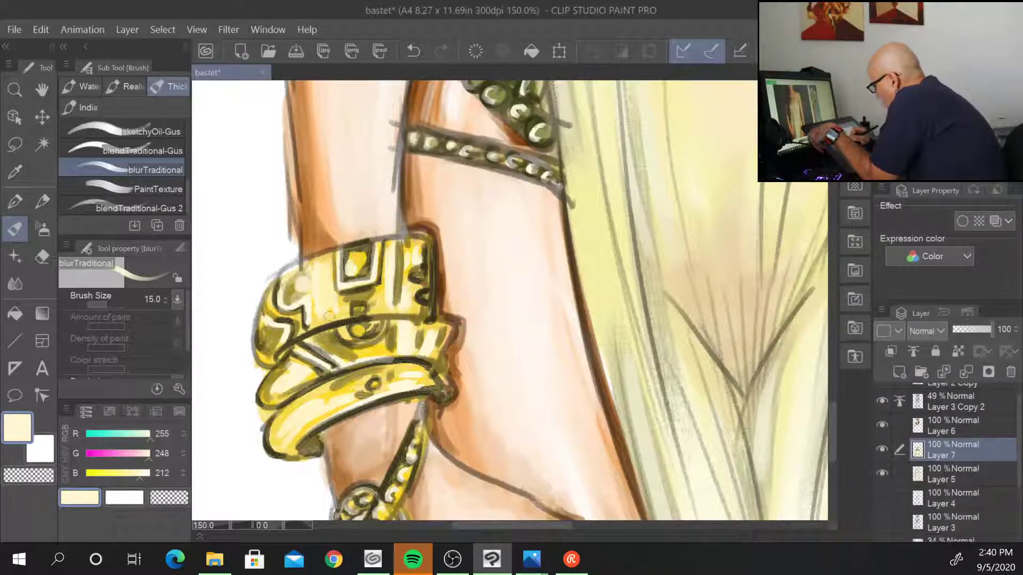
- Blend golden yellow (RGB 246, 205, 7) into the panels and square inlay of the top wrist cuff at brush size 12
{"action": "key", "text": "bracketleft"}
{"action": "key", "text": "bracketleft"}
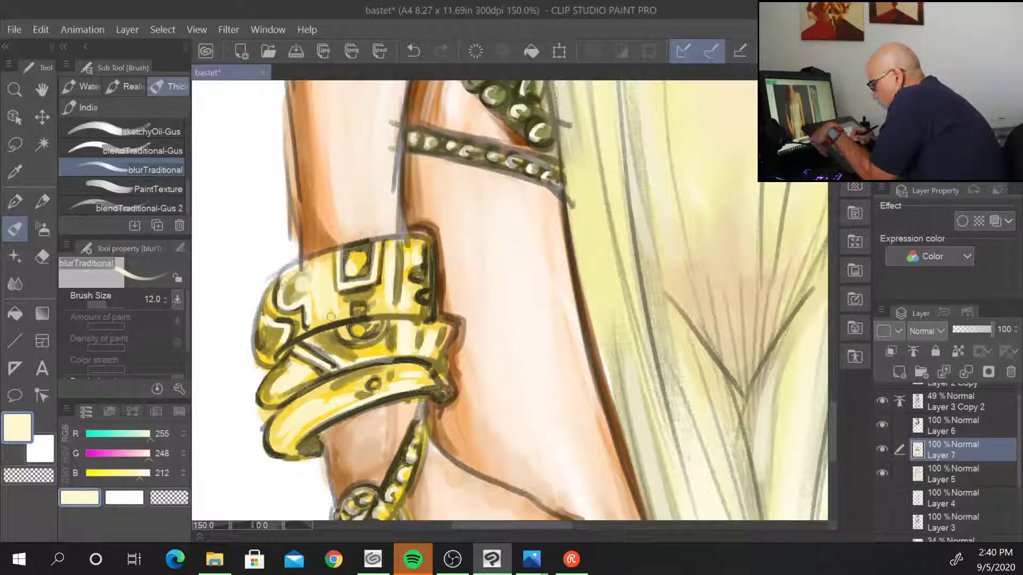
{"action": "left_click", "coordinate": [333, 341], "text": "alt"}
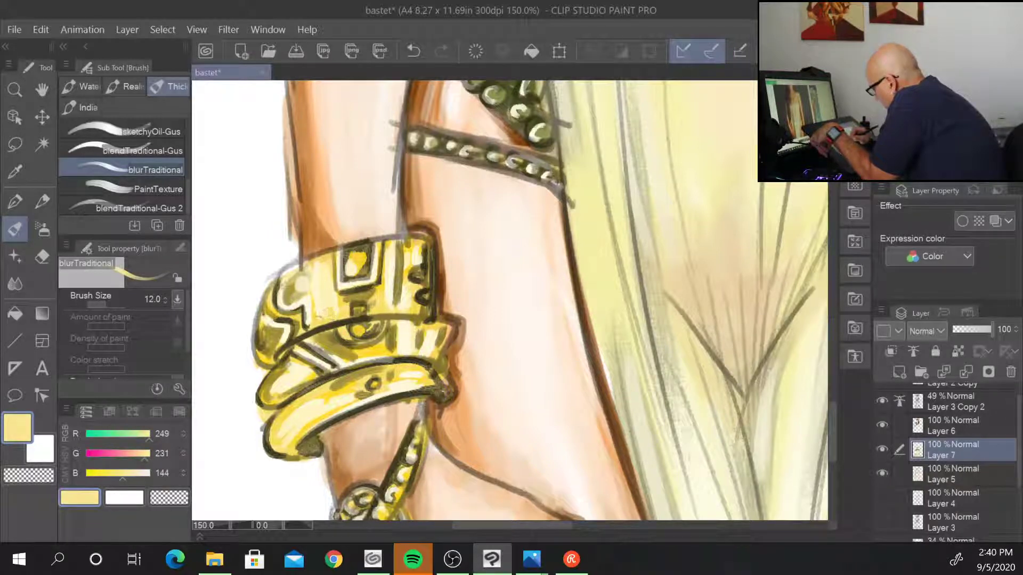
{"action": "left_click", "coordinate": [325, 309], "text": "alt"}
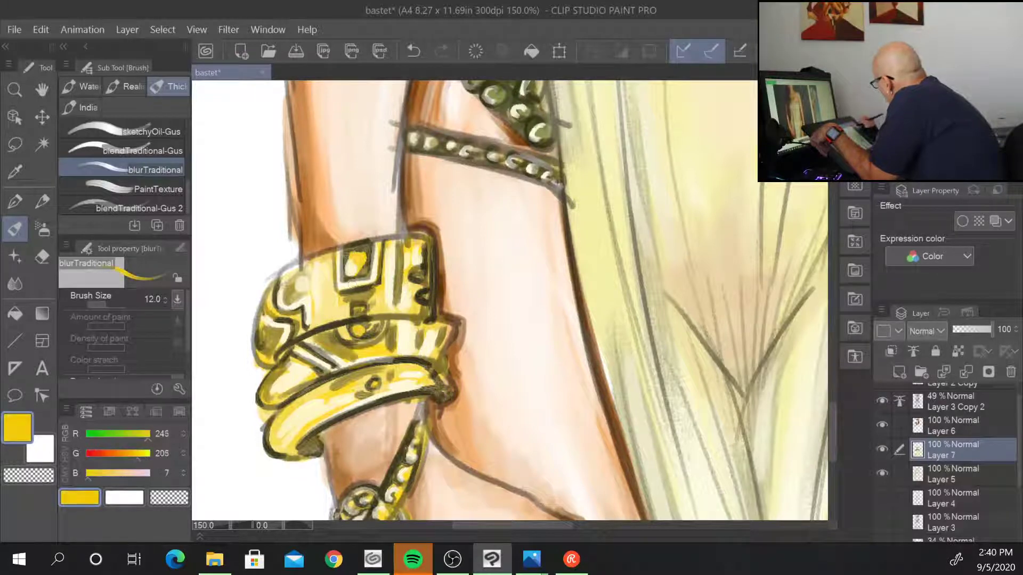
{"action": "mouse_move", "coordinate": [327, 282]}
{"action": "left_mouse_down"}
{"action": "mouse_move", "coordinate": [339, 311]}
{"action": "mouse_move", "coordinate": [328, 302]}
{"action": "left_mouse_up"}
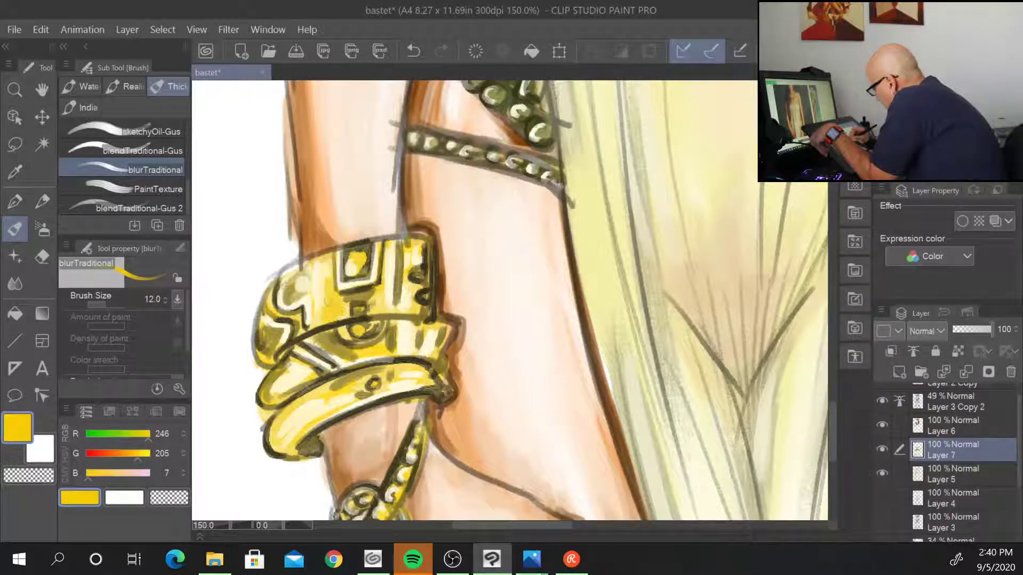
{"action": "mouse_move", "coordinate": [366, 249]}
{"action": "left_mouse_down"}
{"action": "mouse_move", "coordinate": [367, 267]}
{"action": "mouse_move", "coordinate": [367, 248]}
{"action": "mouse_move", "coordinate": [368, 265]}
{"action": "mouse_move", "coordinate": [397, 290]}
{"action": "left_mouse_up"}
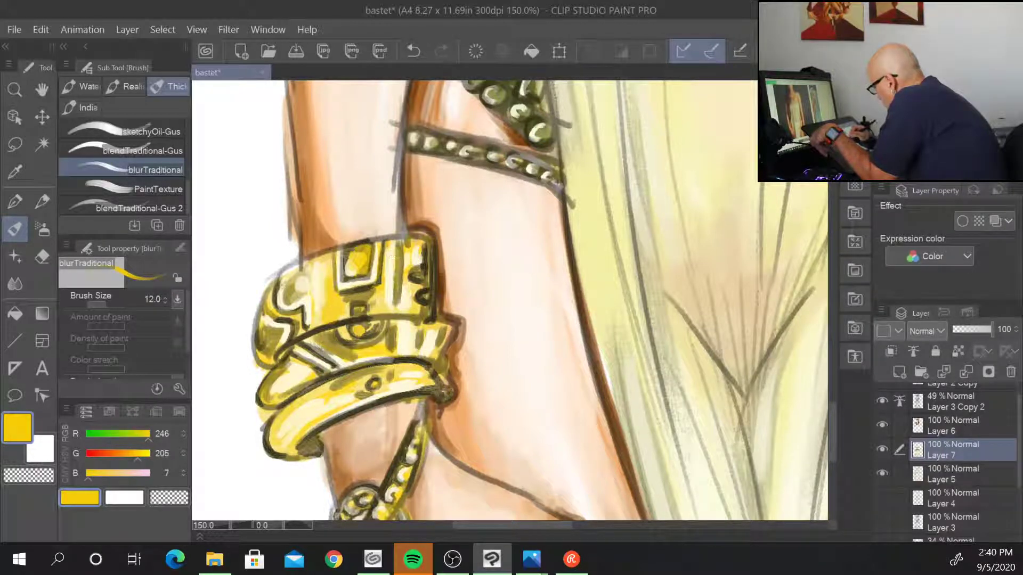
{"action": "mouse_move", "coordinate": [397, 254]}
{"action": "left_mouse_down"}
{"action": "mouse_move", "coordinate": [390, 287]}
{"action": "mouse_move", "coordinate": [417, 275]}
{"action": "mouse_move", "coordinate": [427, 301]}
{"action": "mouse_move", "coordinate": [349, 296]}
{"action": "left_mouse_up"}
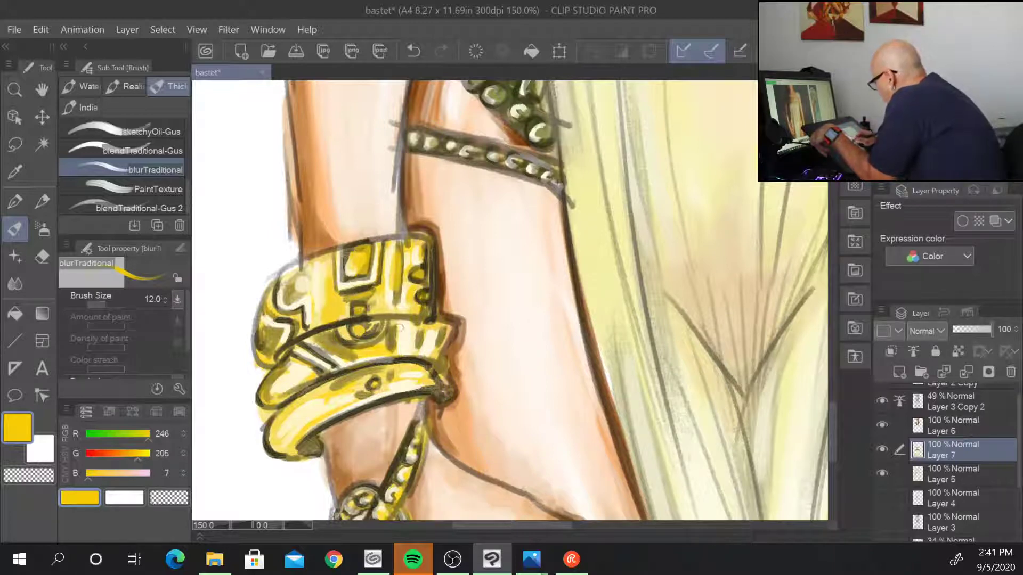
- Blend the same golden yellow into the middle and lower bracelet bands and the beaded hand chain
{"action": "mouse_move", "coordinate": [395, 326]}
{"action": "left_mouse_down"}
{"action": "mouse_move", "coordinate": [366, 335]}
{"action": "mouse_move", "coordinate": [373, 349]}
{"action": "mouse_move", "coordinate": [351, 358]}
{"action": "mouse_move", "coordinate": [331, 344]}
{"action": "left_mouse_up"}
{"action": "mouse_move", "coordinate": [359, 387]}
{"action": "left_mouse_down"}
{"action": "mouse_move", "coordinate": [336, 384]}
{"action": "mouse_move", "coordinate": [322, 402]}
{"action": "mouse_move", "coordinate": [354, 388]}
{"action": "mouse_move", "coordinate": [328, 386]}
{"action": "mouse_move", "coordinate": [280, 438]}
{"action": "left_mouse_up"}
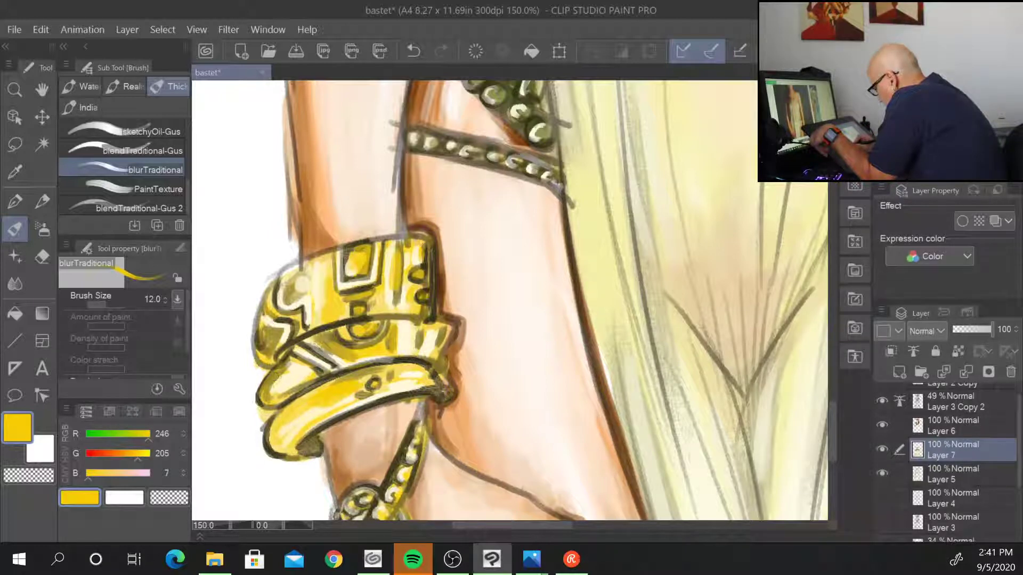
{"action": "left_click_drag", "start_coordinate": [275, 379], "coordinate": [267, 395]}
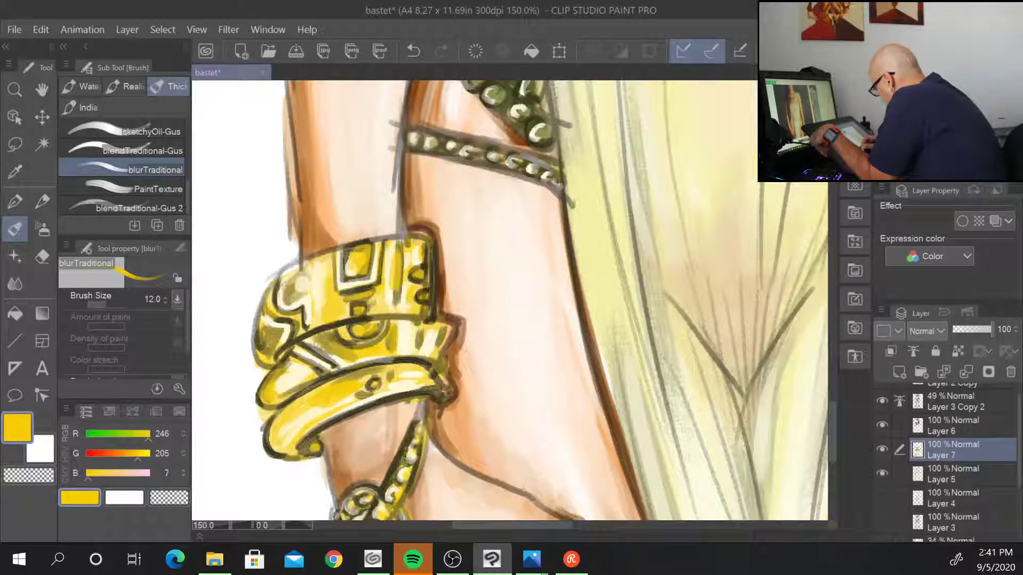
{"action": "left_click_drag", "start_coordinate": [399, 474], "coordinate": [385, 495]}
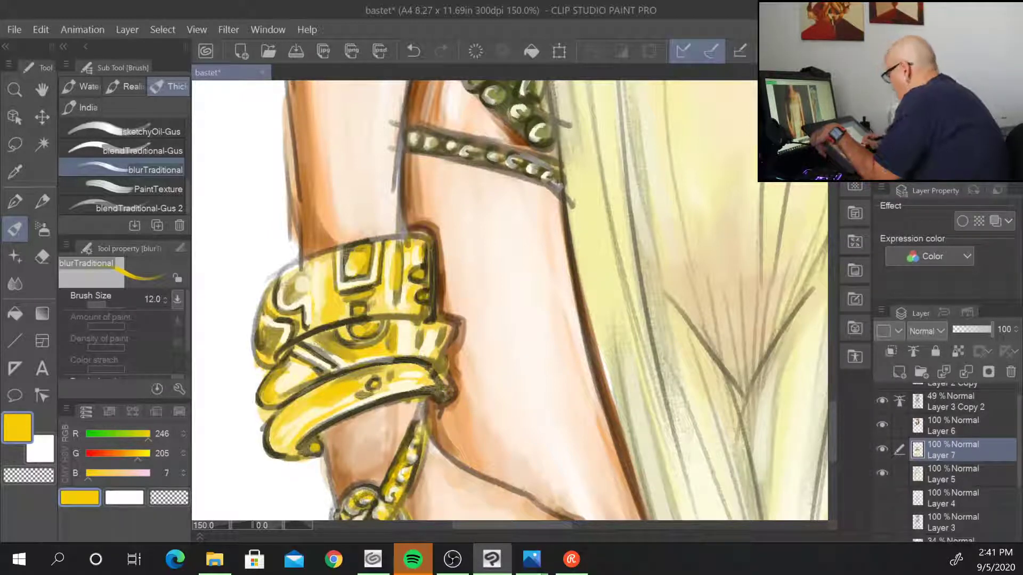
- Examine the bracelets on both wrists, the belt straps and the upper armband at different magnifications
{"action": "key", "text": "ctrl+minus"}
{"action": "key", "text": "ctrl+minus"}
{"action": "key", "text": "ctrl+minus"}
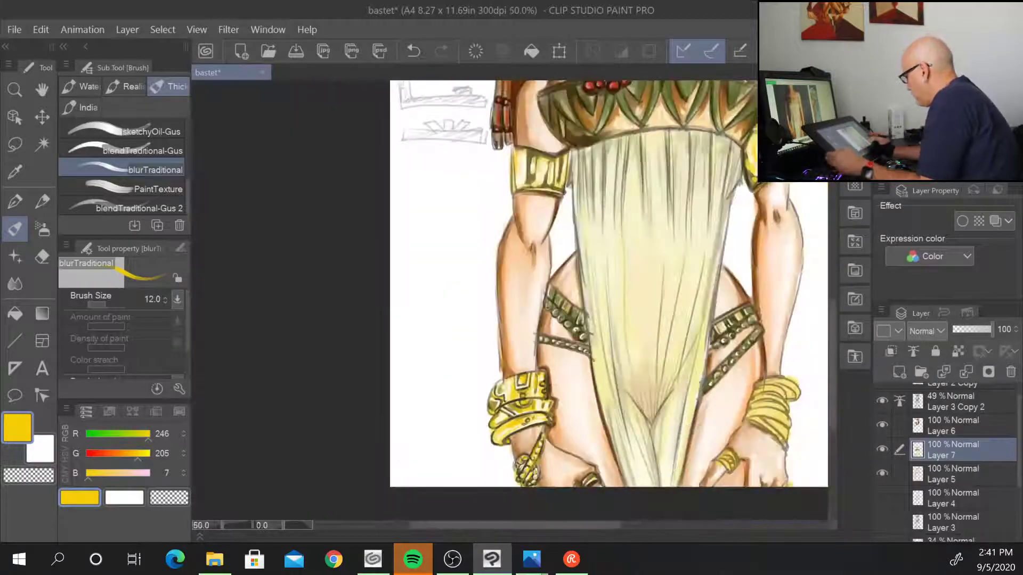
{"action": "left_click_drag", "start_coordinate": [778, 431], "coordinate": [499, 345]}
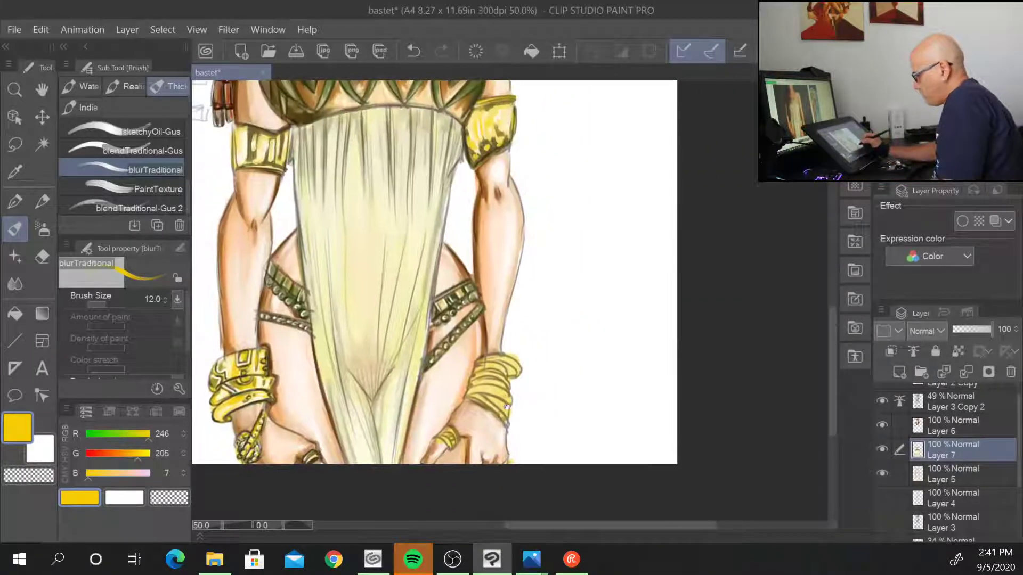
{"action": "key", "text": "ctrl+plus"}
{"action": "key", "text": "ctrl+plus"}
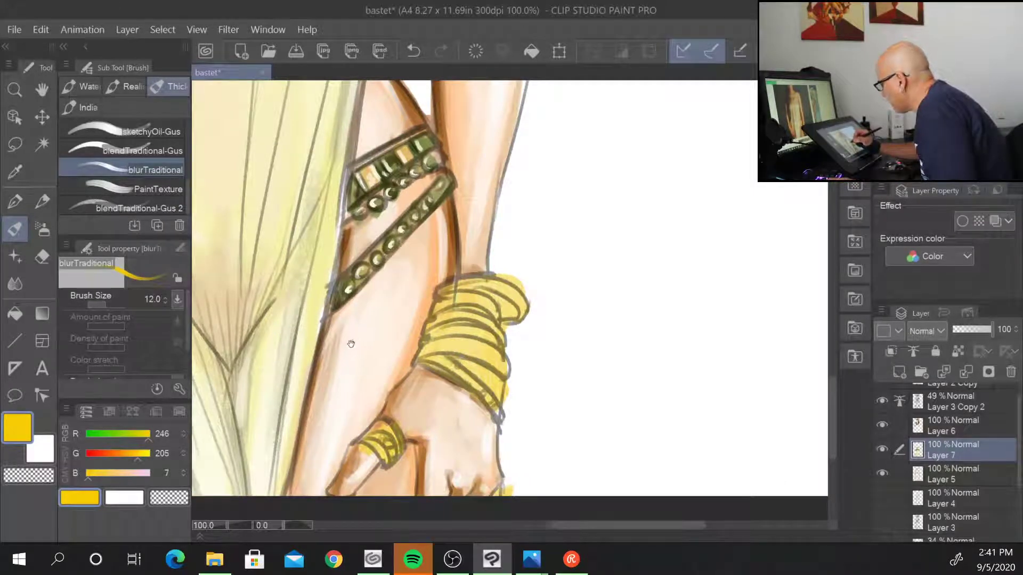
{"action": "left_click_drag", "start_coordinate": [349, 342], "coordinate": [669, 280]}
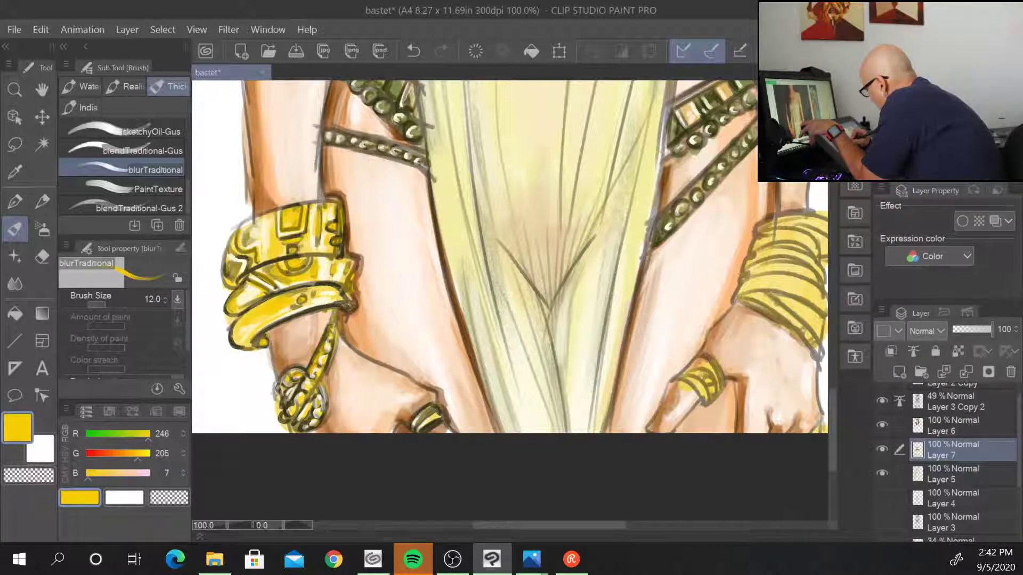
{"action": "key", "text": "ctrl+minus"}
{"action": "key", "text": "ctrl+minus"}
{"action": "key", "text": "ctrl+minus"}
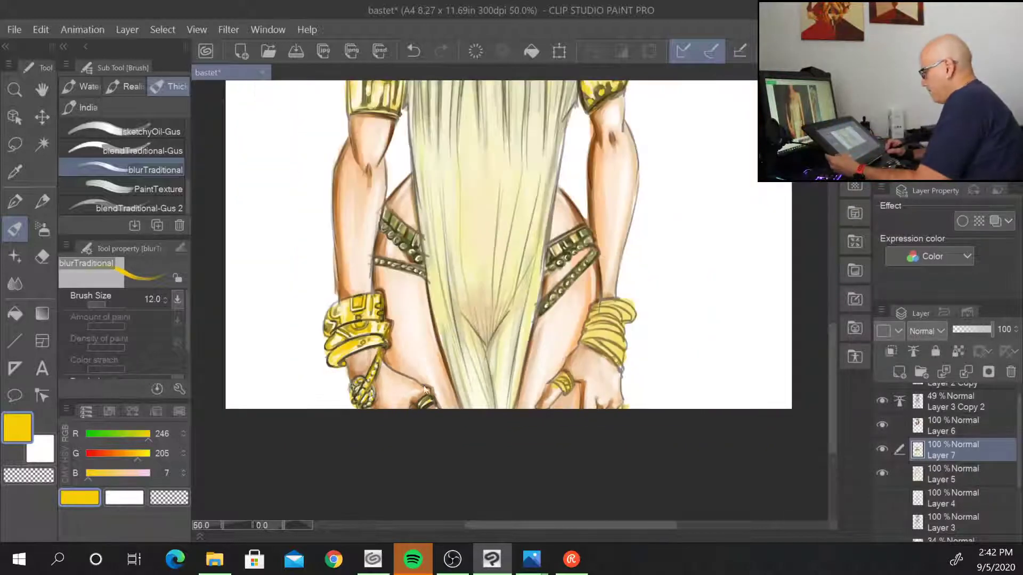
{"action": "left_click_drag", "start_coordinate": [655, 317], "coordinate": [467, 343]}
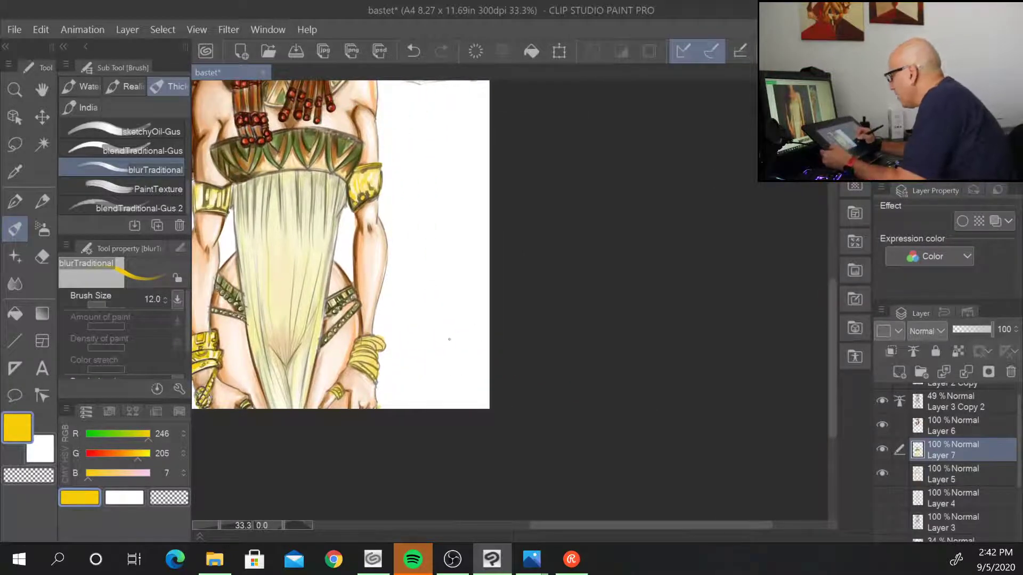
{"action": "key", "text": "ctrl+plus"}
{"action": "scroll", "coordinate": [448, 344], "scroll_direction": "up", "scroll_amount": 2}
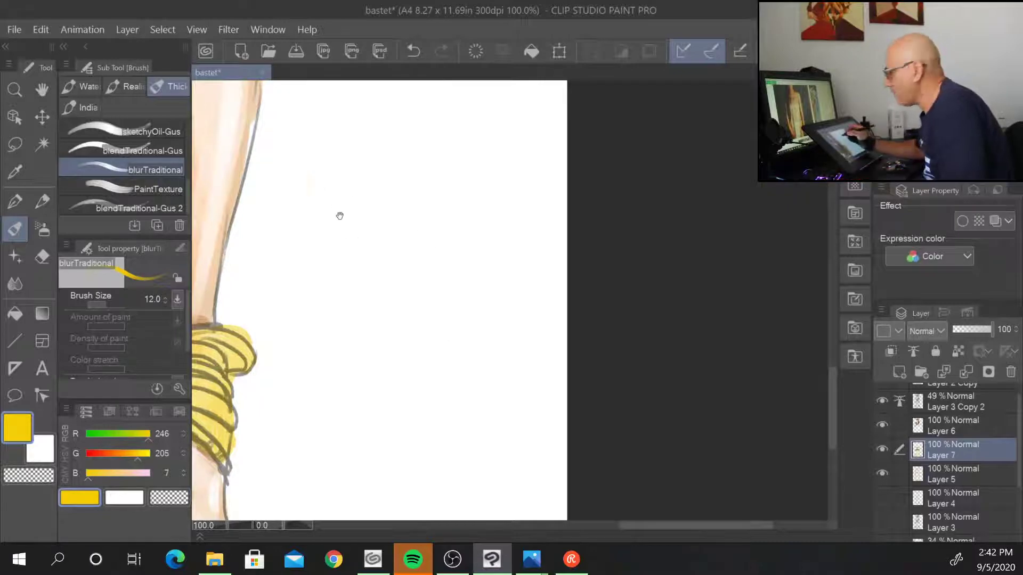
{"action": "left_click_drag", "start_coordinate": [337, 215], "coordinate": [611, 361]}
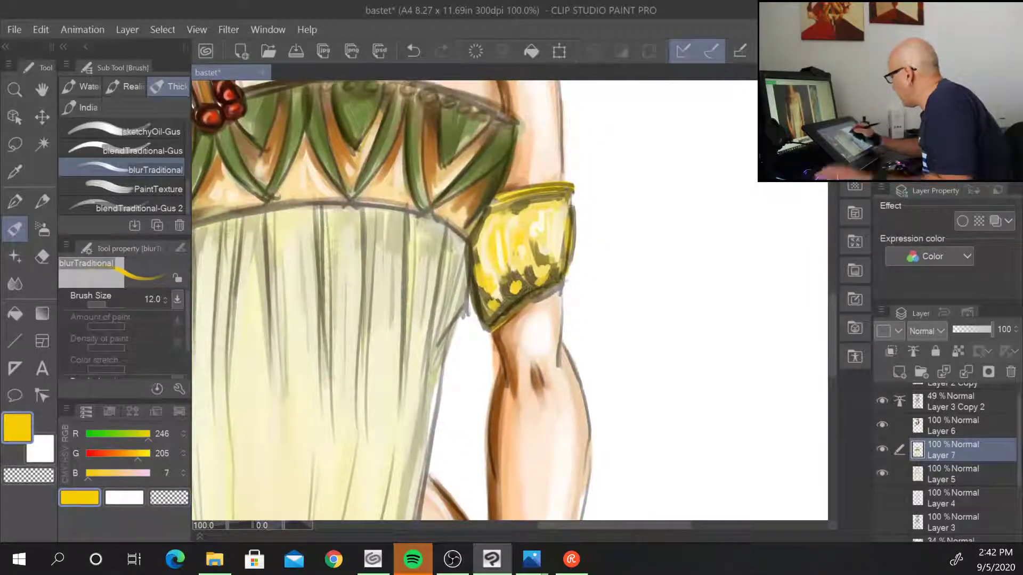
- Soften the dark spots and highlights on the armband beside the bodice using blurTraditional with golden yellow (RGB 246, 205, 7) at size 30
{"action": "key", "text": "["}
{"action": "key", "text": "bracketright"}
{"action": "key", "text": "bracketright"}
{"action": "key", "text": "bracketright"}
{"action": "key", "text": "bracketright"}
{"action": "key", "text": "bracketright"}
{"action": "key", "text": "bracketright"}
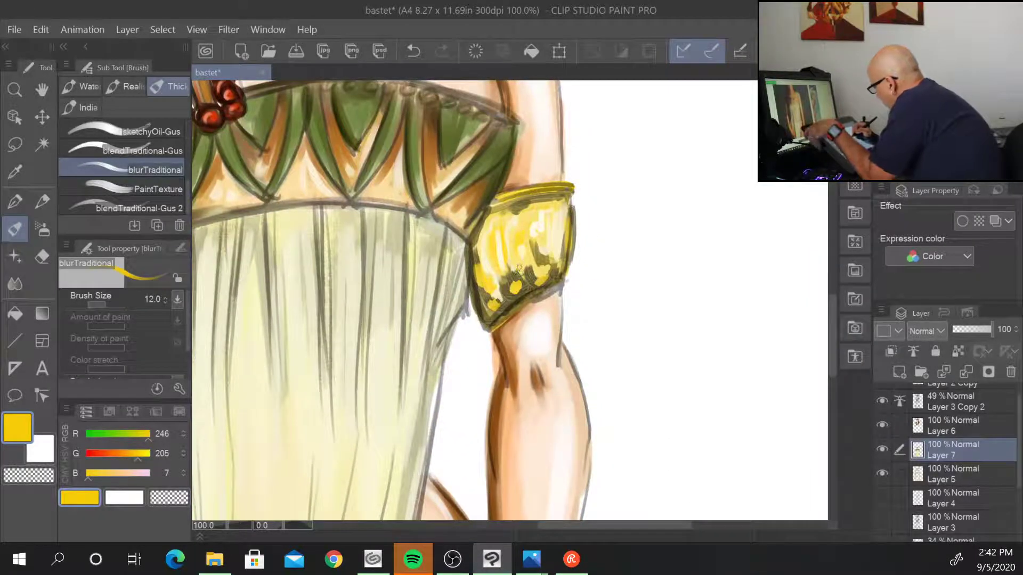
{"action": "mouse_move", "coordinate": [518, 270]}
{"action": "left_mouse_down"}
{"action": "mouse_move", "coordinate": [510, 276]}
{"action": "mouse_move", "coordinate": [525, 282]}
{"action": "mouse_move", "coordinate": [502, 254]}
{"action": "mouse_move", "coordinate": [504, 302]}
{"action": "mouse_move", "coordinate": [510, 284]}
{"action": "mouse_move", "coordinate": [517, 296]}
{"action": "mouse_move", "coordinate": [541, 275]}
{"action": "left_mouse_up"}
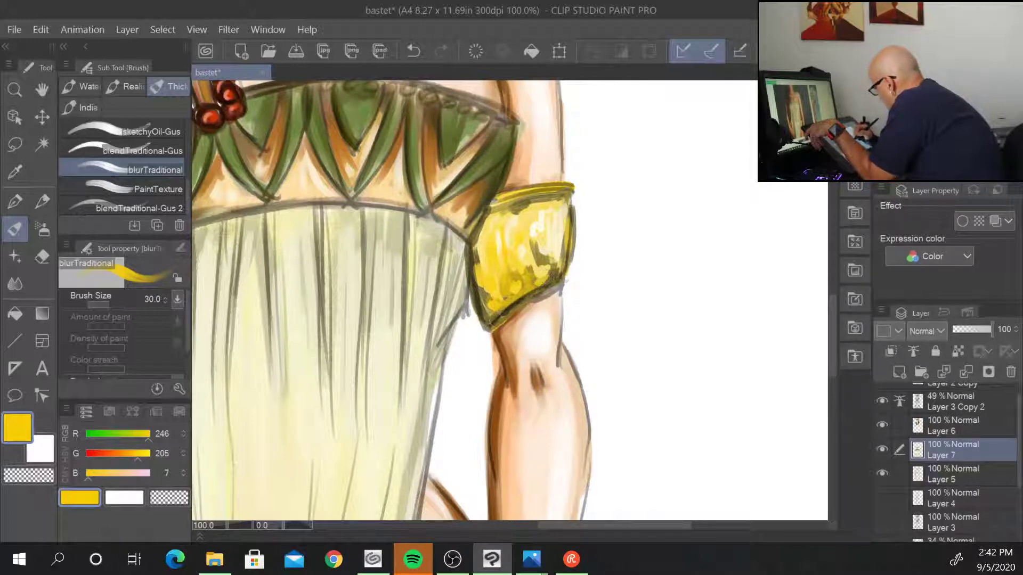
{"action": "mouse_move", "coordinate": [510, 306]}
{"action": "left_mouse_down"}
{"action": "mouse_move", "coordinate": [556, 283]}
{"action": "mouse_move", "coordinate": [529, 230]}
{"action": "mouse_move", "coordinate": [548, 256]}
{"action": "left_mouse_up"}
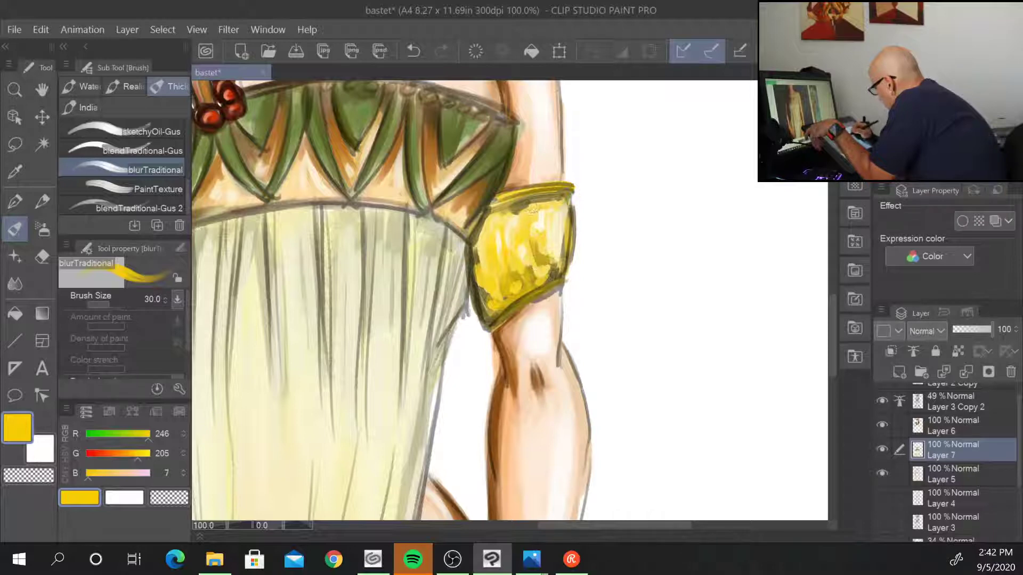
{"action": "left_click_drag", "start_coordinate": [533, 209], "coordinate": [513, 209]}
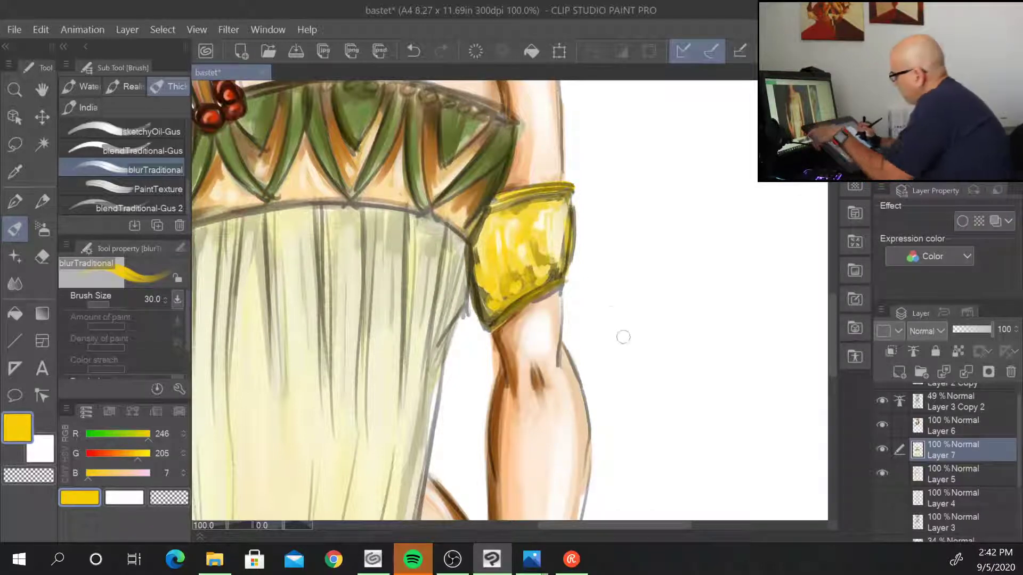
{"action": "scroll", "coordinate": [678, 384], "scroll_direction": "down", "scroll_amount": 2}
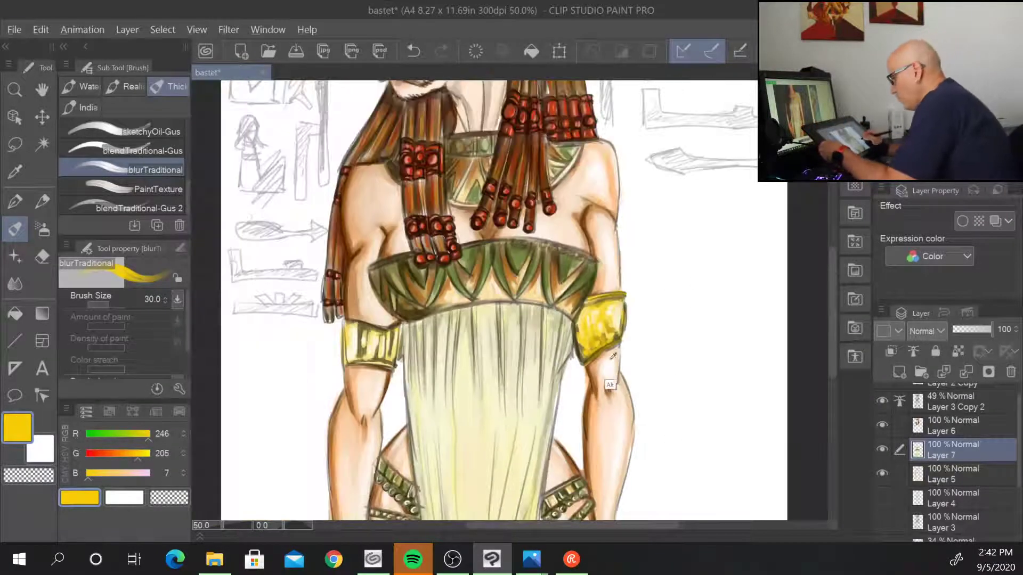
- Blend the same golden yellow into the highlights and shadow marks of the opposite armband at brush size 30
{"action": "scroll", "coordinate": [608, 386], "scroll_direction": "up", "scroll_amount": 2}
{"action": "left_click_drag", "start_coordinate": [367, 319], "coordinate": [681, 299]}
{"action": "mouse_move", "coordinate": [426, 287]}
{"action": "left_mouse_down"}
{"action": "mouse_move", "coordinate": [424, 320]}
{"action": "mouse_move", "coordinate": [440, 320]}
{"action": "mouse_move", "coordinate": [455, 293]}
{"action": "mouse_move", "coordinate": [452, 317]}
{"action": "left_mouse_up"}
{"action": "mouse_move", "coordinate": [448, 276]}
{"action": "left_mouse_down"}
{"action": "mouse_move", "coordinate": [471, 320]}
{"action": "mouse_move", "coordinate": [469, 288]}
{"action": "mouse_move", "coordinate": [486, 304]}
{"action": "left_mouse_up"}
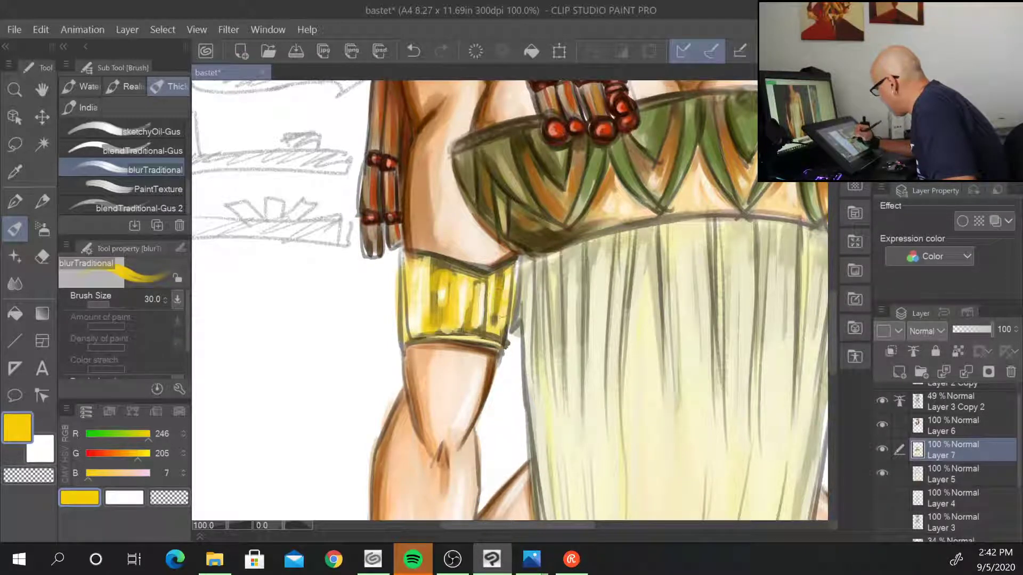
- Shade the upper coils of the wrapped wrist bangles with dark olive (RGB 129, 110, 21) using blurTraditional at size 15
{"action": "key", "text": "ctrl+minus"}
{"action": "key", "text": "ctrl+minus"}
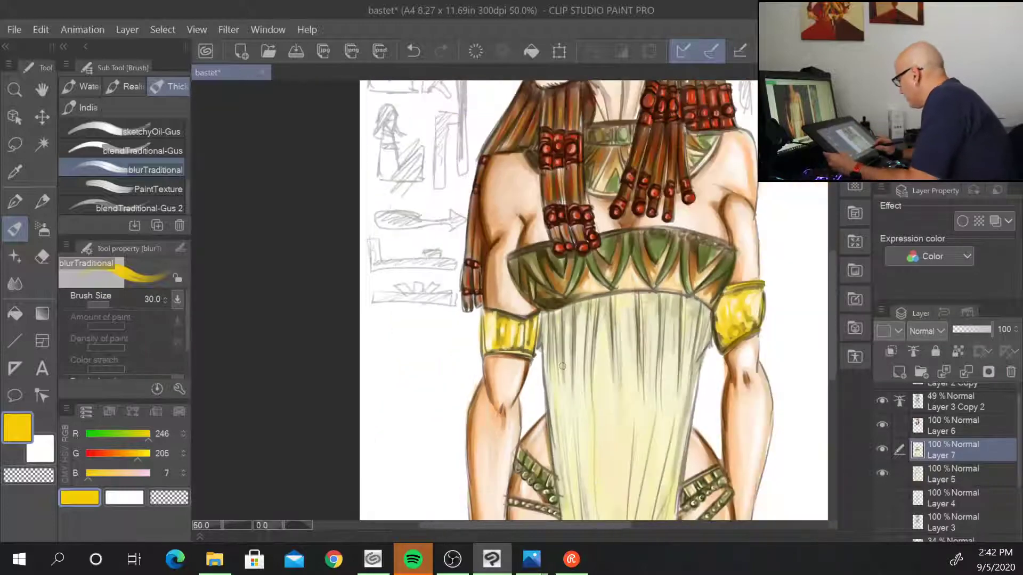
{"action": "key", "text": "ctrl+minus"}
{"action": "left_click_drag", "start_coordinate": [754, 475], "coordinate": [508, 294]}
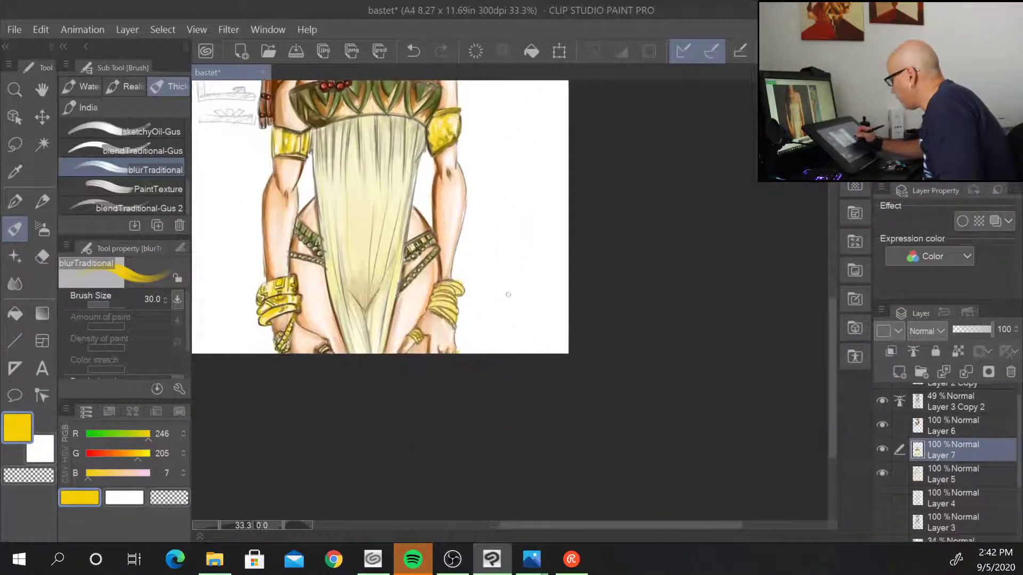
{"action": "key", "text": "ctrl+plus"}
{"action": "key", "text": "ctrl+plus"}
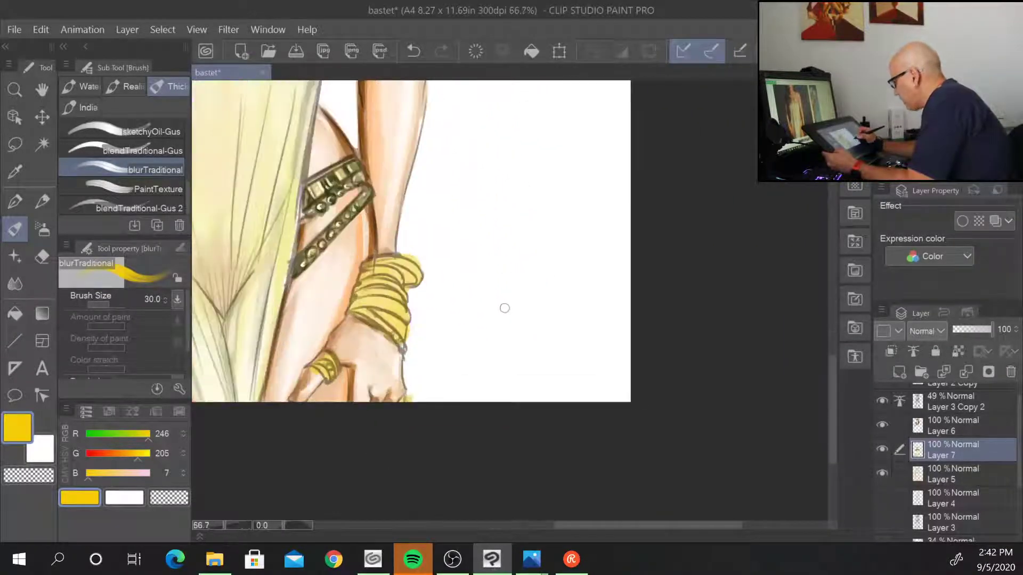
{"action": "key", "text": "ctrl+plus"}
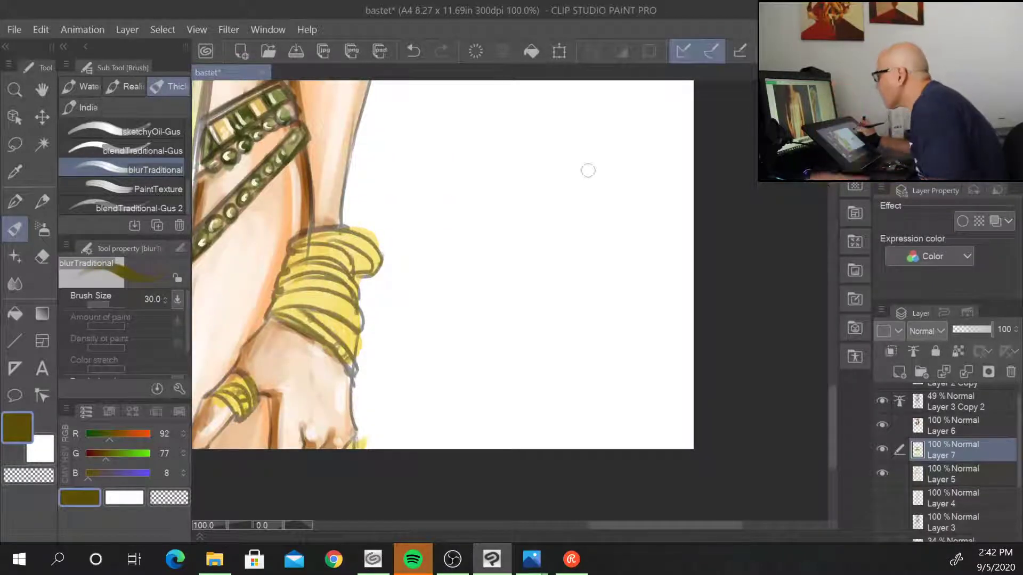
{"action": "left_click_drag", "start_coordinate": [447, 354], "coordinate": [600, 283]}
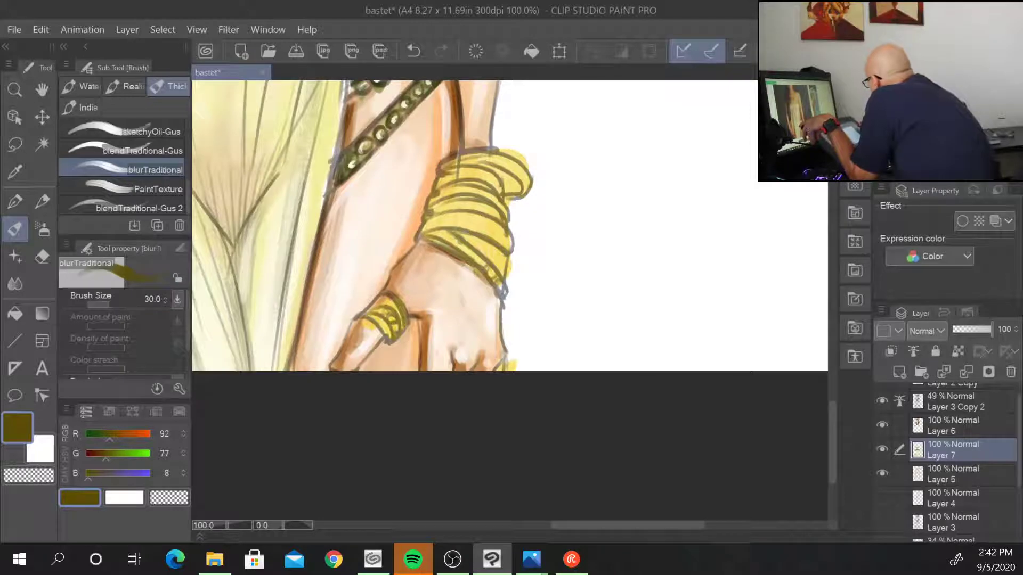
{"action": "key", "text": "bracketleft"}
{"action": "key", "text": "bracketleft"}
{"action": "key", "text": "bracketleft"}
{"action": "key", "text": "bracketleft"}
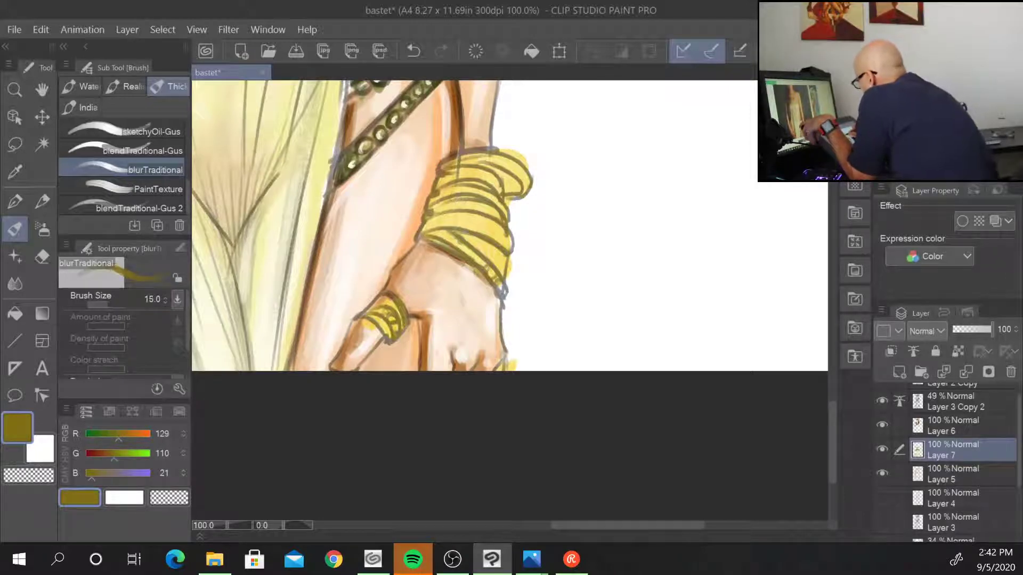
{"action": "mouse_move", "coordinate": [439, 186]}
{"action": "left_mouse_down"}
{"action": "mouse_move", "coordinate": [494, 188]}
{"action": "mouse_move", "coordinate": [448, 182]}
{"action": "mouse_move", "coordinate": [506, 168]}
{"action": "mouse_move", "coordinate": [501, 180]}
{"action": "mouse_move", "coordinate": [525, 184]}
{"action": "left_mouse_up"}
{"action": "mouse_move", "coordinate": [458, 159]}
{"action": "left_mouse_down"}
{"action": "mouse_move", "coordinate": [506, 159]}
{"action": "mouse_move", "coordinate": [471, 161]}
{"action": "mouse_move", "coordinate": [522, 178]}
{"action": "left_mouse_up"}
{"action": "mouse_move", "coordinate": [436, 202]}
{"action": "left_mouse_down"}
{"action": "mouse_move", "coordinate": [457, 189]}
{"action": "mouse_move", "coordinate": [484, 195]}
{"action": "mouse_move", "coordinate": [508, 216]}
{"action": "mouse_move", "coordinate": [473, 182]}
{"action": "mouse_move", "coordinate": [487, 181]}
{"action": "left_mouse_up"}
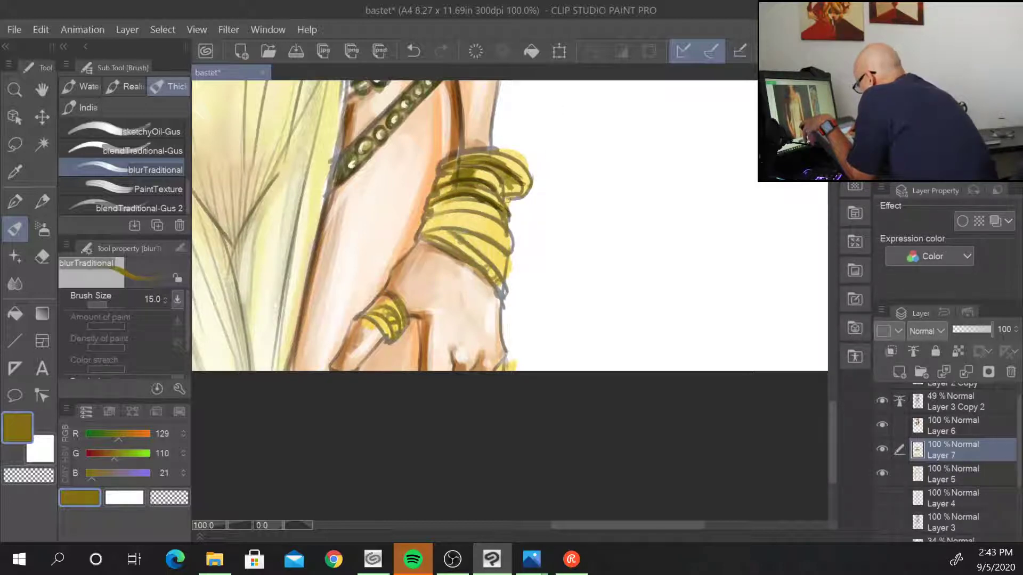
{"action": "mouse_move", "coordinate": [434, 224]}
{"action": "left_mouse_down"}
{"action": "mouse_move", "coordinate": [485, 215]}
{"action": "mouse_move", "coordinate": [475, 193]}
{"action": "left_mouse_up"}
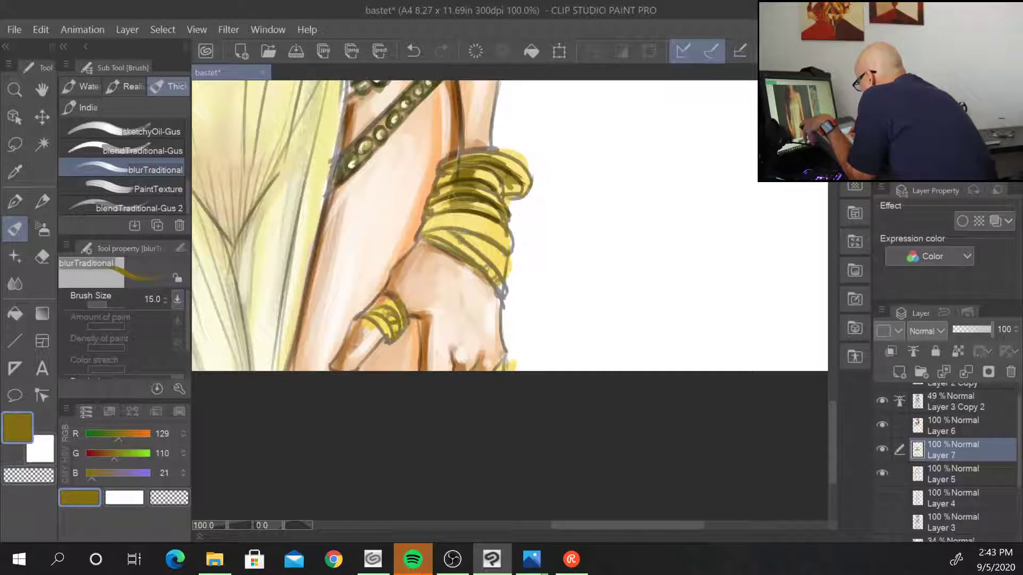
- Shade the thumb ring, the gold piece at the canvas edge and the lower bangle coils with the same dark olive
{"action": "mouse_move", "coordinate": [372, 306]}
{"action": "left_mouse_down"}
{"action": "mouse_move", "coordinate": [400, 317]}
{"action": "mouse_move", "coordinate": [389, 298]}
{"action": "mouse_move", "coordinate": [396, 309]}
{"action": "mouse_move", "coordinate": [380, 308]}
{"action": "left_mouse_up"}
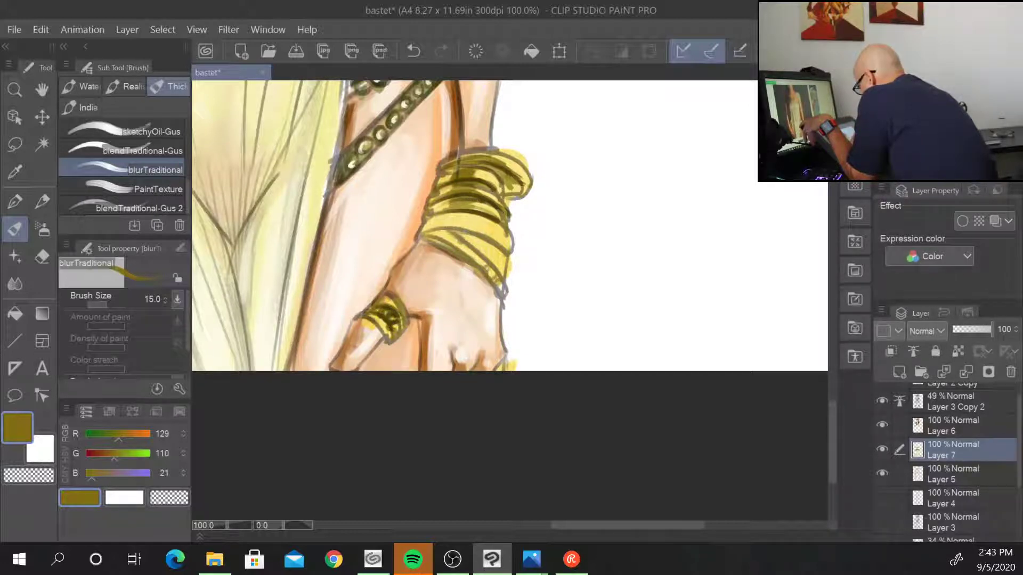
{"action": "mouse_move", "coordinate": [503, 359]}
{"action": "left_mouse_down"}
{"action": "mouse_move", "coordinate": [494, 369]}
{"action": "mouse_move", "coordinate": [506, 360]}
{"action": "left_mouse_up"}
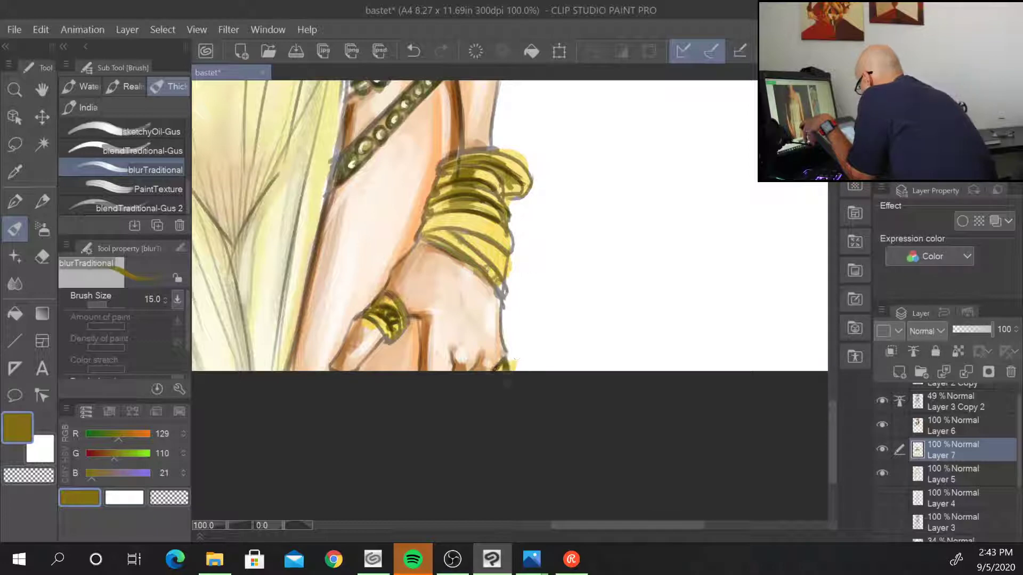
{"action": "left_click_drag", "start_coordinate": [422, 238], "coordinate": [474, 270]}
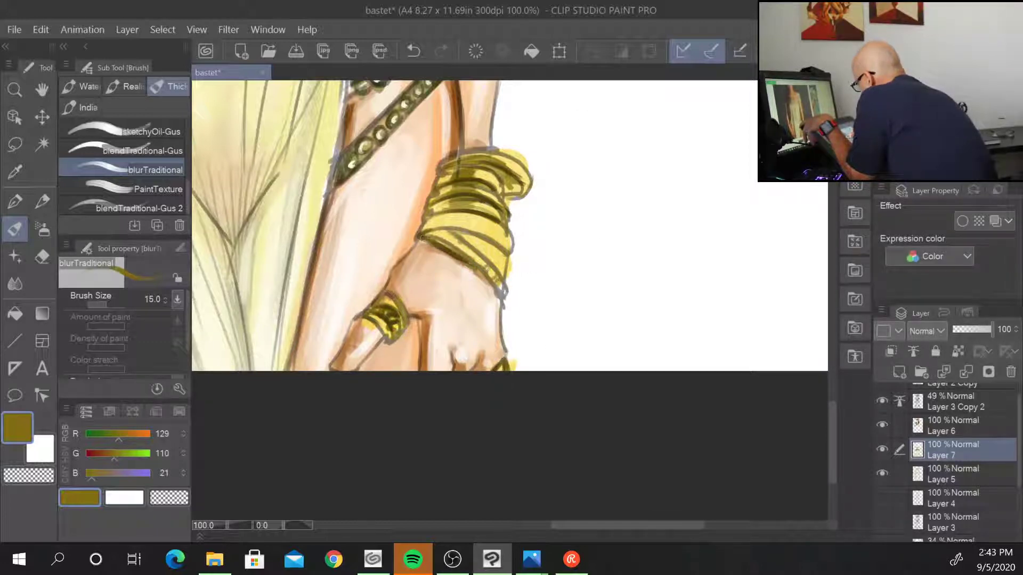
{"action": "mouse_move", "coordinate": [421, 237]}
{"action": "left_mouse_down"}
{"action": "mouse_move", "coordinate": [458, 235]}
{"action": "mouse_move", "coordinate": [437, 229]}
{"action": "mouse_move", "coordinate": [442, 213]}
{"action": "mouse_move", "coordinate": [469, 208]}
{"action": "mouse_move", "coordinate": [453, 224]}
{"action": "mouse_move", "coordinate": [486, 232]}
{"action": "mouse_move", "coordinate": [467, 222]}
{"action": "mouse_move", "coordinate": [501, 222]}
{"action": "left_mouse_up"}
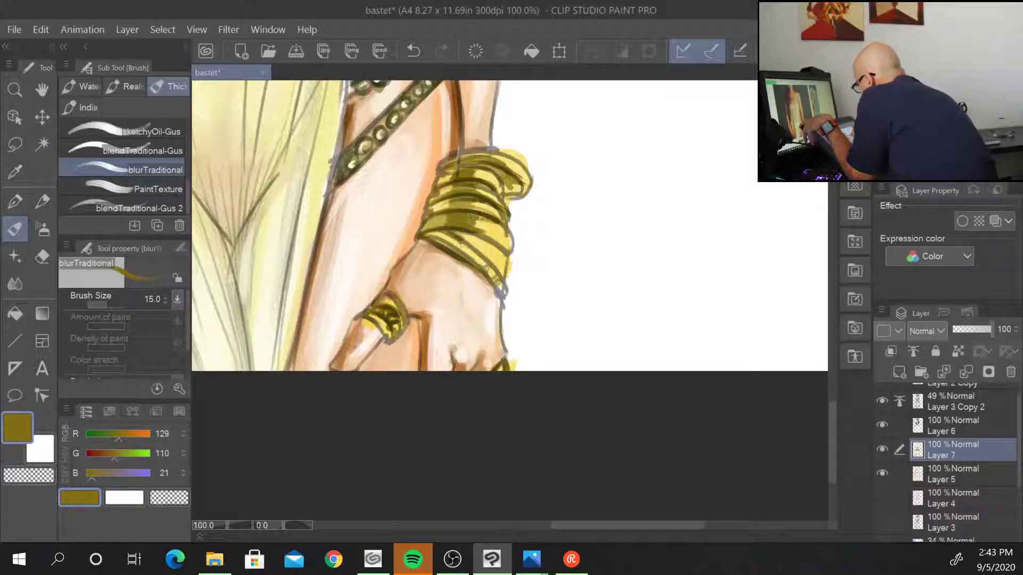
{"action": "left_click_drag", "start_coordinate": [454, 244], "coordinate": [500, 289]}
- Add pale yellow (RGB 251, 237, 170) highlights along the middle and outer parts of the coiled wrist bangles
{"action": "left_click", "coordinate": [488, 266], "text": "alt"}
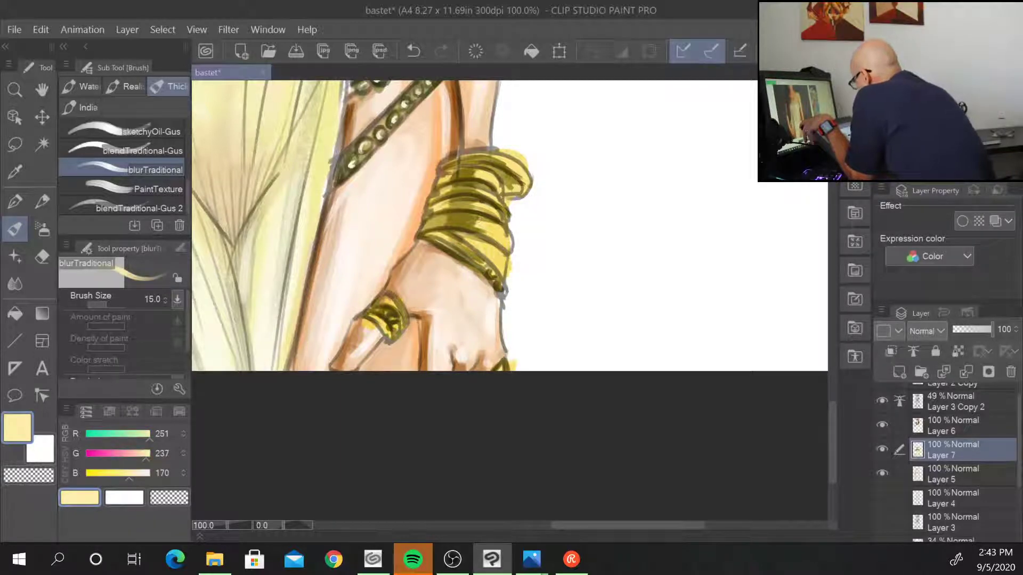
{"action": "mouse_move", "coordinate": [470, 219]}
{"action": "left_mouse_down"}
{"action": "mouse_move", "coordinate": [498, 233]}
{"action": "mouse_move", "coordinate": [488, 226]}
{"action": "mouse_move", "coordinate": [496, 256]}
{"action": "mouse_move", "coordinate": [485, 244]}
{"action": "mouse_move", "coordinate": [500, 258]}
{"action": "left_mouse_up"}
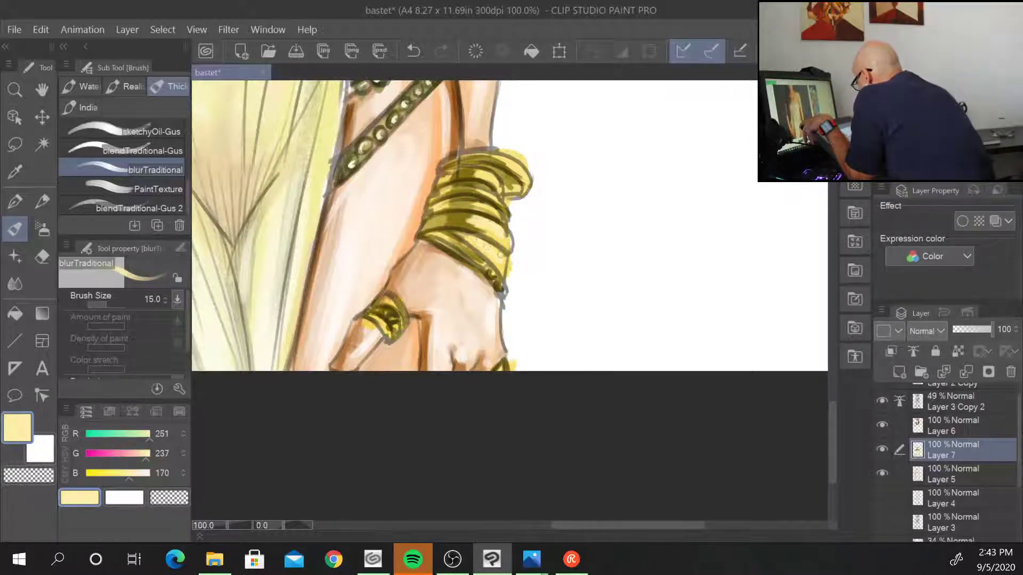
{"action": "mouse_move", "coordinate": [464, 202]}
{"action": "left_mouse_down"}
{"action": "mouse_move", "coordinate": [482, 194]}
{"action": "mouse_move", "coordinate": [483, 176]}
{"action": "mouse_move", "coordinate": [482, 194]}
{"action": "mouse_move", "coordinate": [527, 171]}
{"action": "left_mouse_up"}
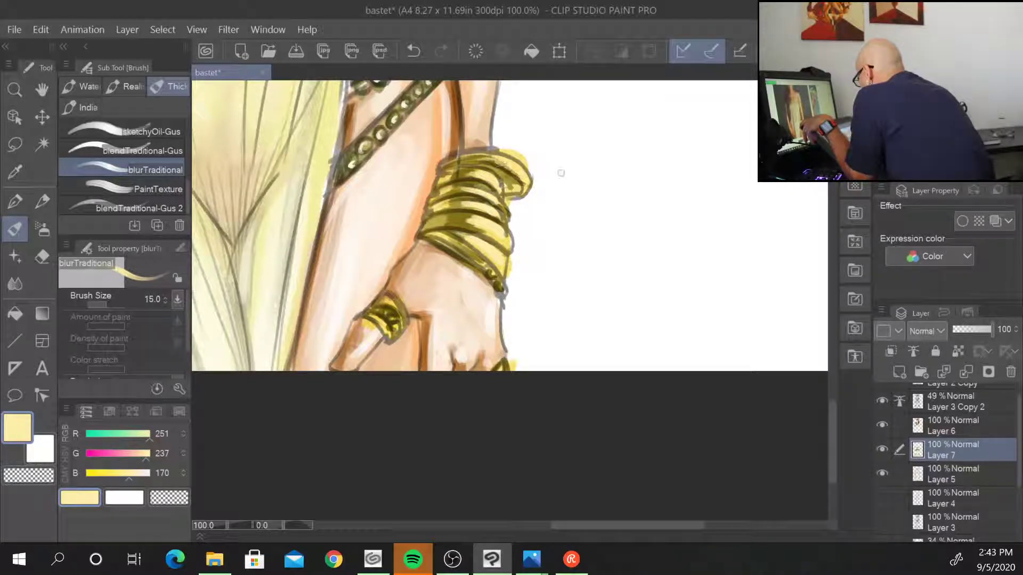
{"action": "mouse_move", "coordinate": [433, 220]}
{"action": "left_mouse_down"}
{"action": "mouse_move", "coordinate": [448, 219]}
{"action": "mouse_move", "coordinate": [439, 204]}
{"action": "mouse_move", "coordinate": [457, 173]}
{"action": "left_mouse_up"}
- Blend saturated golden yellow (RGB 255, 213, 8) into the outer half of the coiled wrist bangles at brush size 15
{"action": "left_click_drag", "start_coordinate": [932, 85], "coordinate": [975, 86]}
{"action": "left_click", "coordinate": [905, 133]}
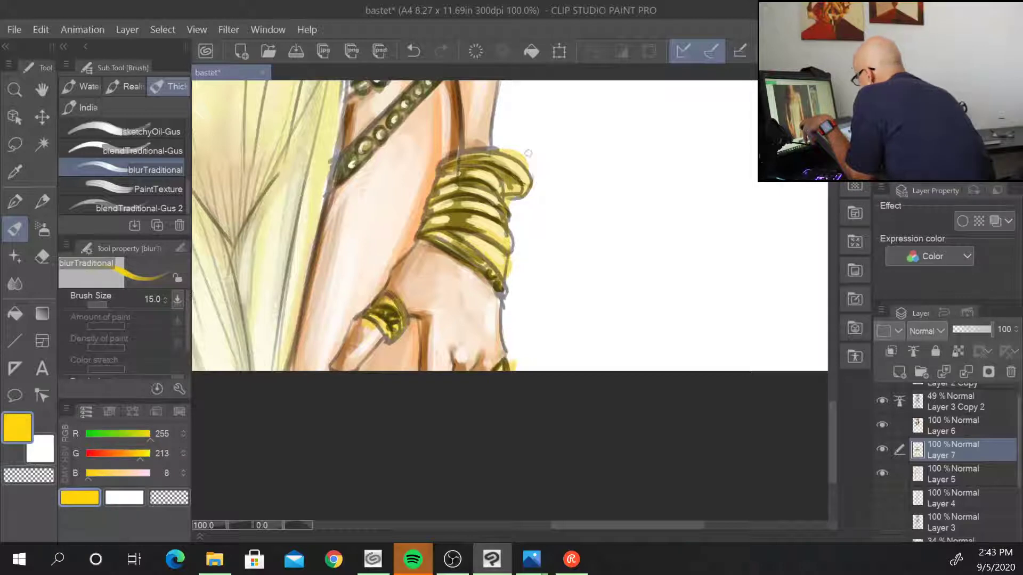
{"action": "left_click_drag", "start_coordinate": [499, 234], "coordinate": [492, 251]}
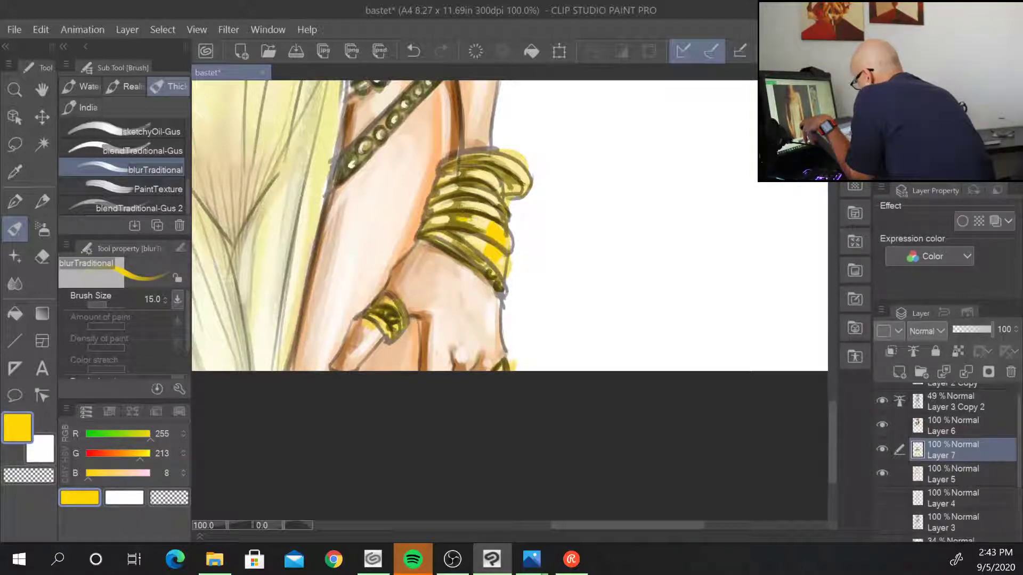
{"action": "mouse_move", "coordinate": [453, 208]}
{"action": "left_mouse_down"}
{"action": "mouse_move", "coordinate": [486, 209]}
{"action": "mouse_move", "coordinate": [484, 185]}
{"action": "mouse_move", "coordinate": [467, 178]}
{"action": "mouse_move", "coordinate": [492, 182]}
{"action": "mouse_move", "coordinate": [512, 165]}
{"action": "mouse_move", "coordinate": [500, 156]}
{"action": "left_mouse_up"}
{"action": "left_click_drag", "start_coordinate": [492, 176], "coordinate": [525, 157]}
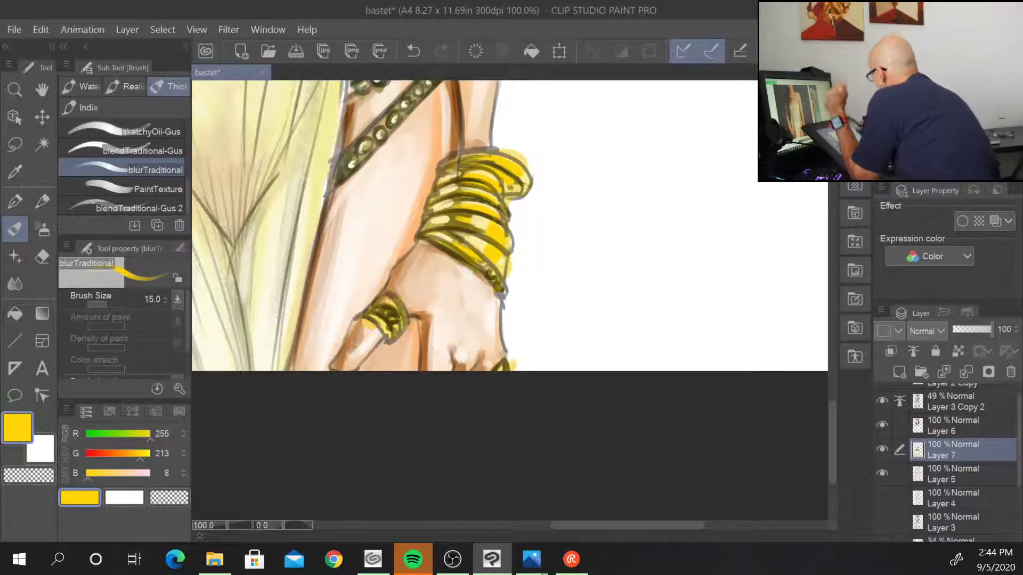
- Outline the coiled bangles and the thumb ring with very dark brown (RGB 44, 37, 2) at brush size 7
{"action": "left_click", "coordinate": [445, 205], "text": "alt"}
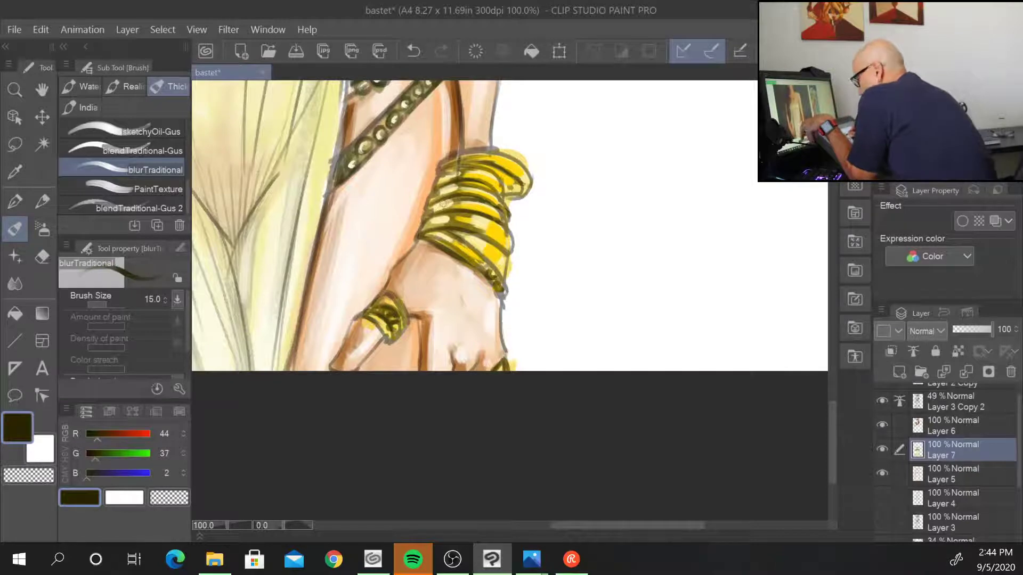
{"action": "key", "text": "bracketleft"}
{"action": "key", "text": "bracketleft"}
{"action": "key", "text": "bracketleft"}
{"action": "key", "text": "bracketleft"}
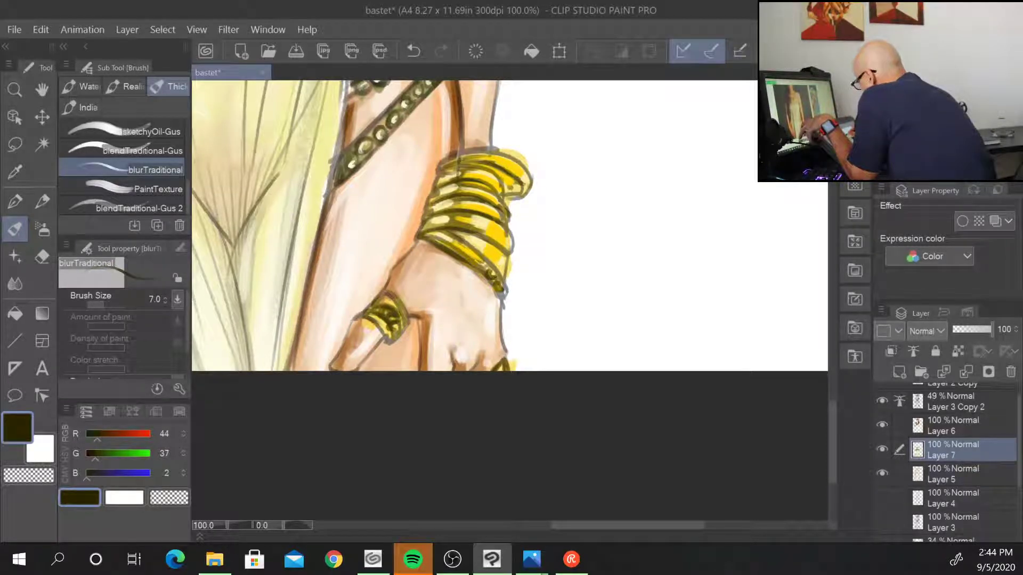
{"action": "mouse_move", "coordinate": [427, 215]}
{"action": "left_mouse_down"}
{"action": "mouse_move", "coordinate": [479, 212]}
{"action": "mouse_move", "coordinate": [421, 231]}
{"action": "mouse_move", "coordinate": [479, 235]}
{"action": "mouse_move", "coordinate": [477, 246]}
{"action": "left_mouse_up"}
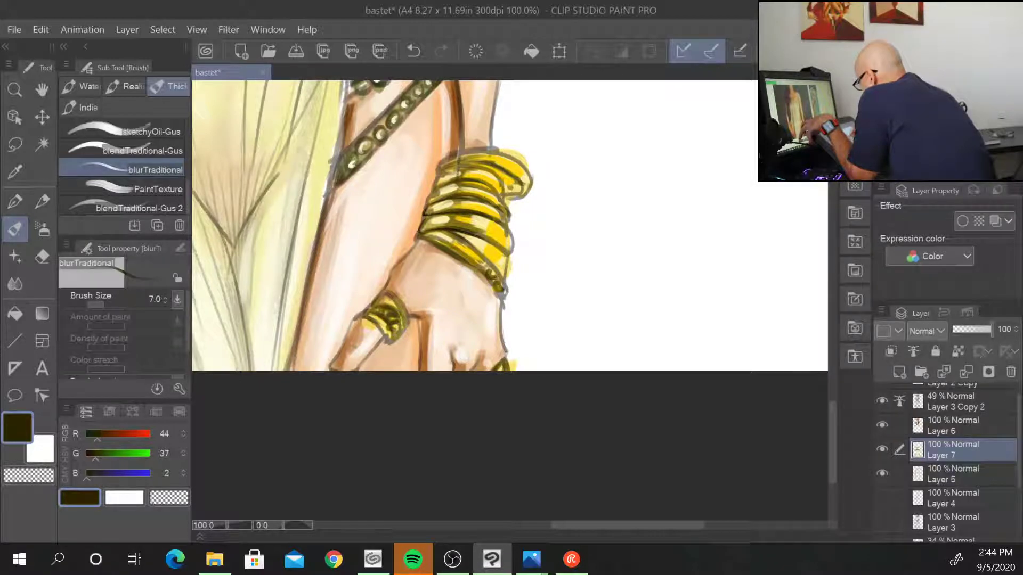
{"action": "left_click_drag", "start_coordinate": [428, 194], "coordinate": [477, 197]}
{"action": "mouse_move", "coordinate": [429, 193]}
{"action": "left_mouse_down"}
{"action": "mouse_move", "coordinate": [486, 182]}
{"action": "mouse_move", "coordinate": [490, 161]}
{"action": "mouse_move", "coordinate": [510, 152]}
{"action": "left_mouse_up"}
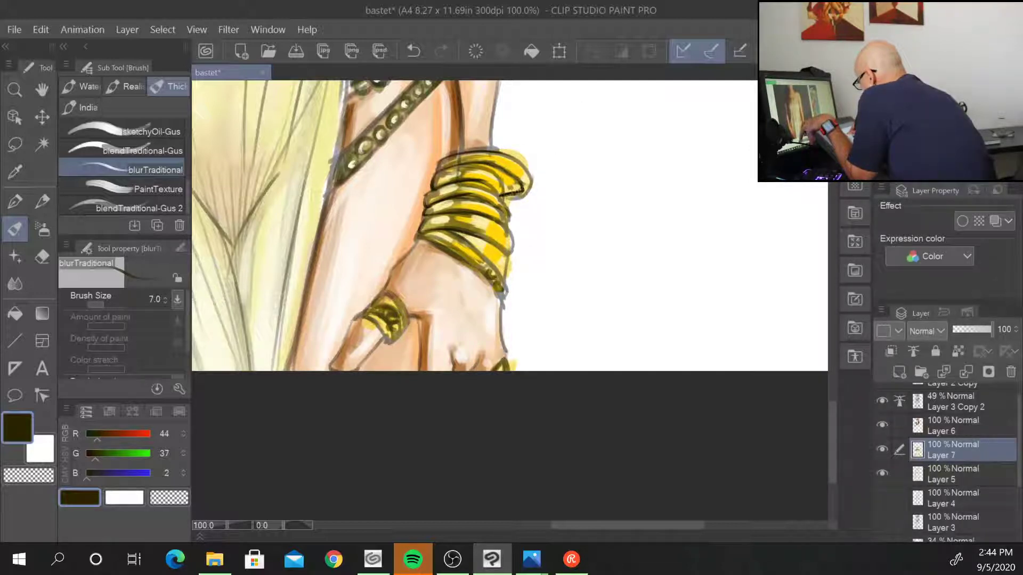
{"action": "mouse_move", "coordinate": [501, 198]}
{"action": "left_mouse_down"}
{"action": "mouse_move", "coordinate": [518, 190]}
{"action": "mouse_move", "coordinate": [510, 239]}
{"action": "left_mouse_up"}
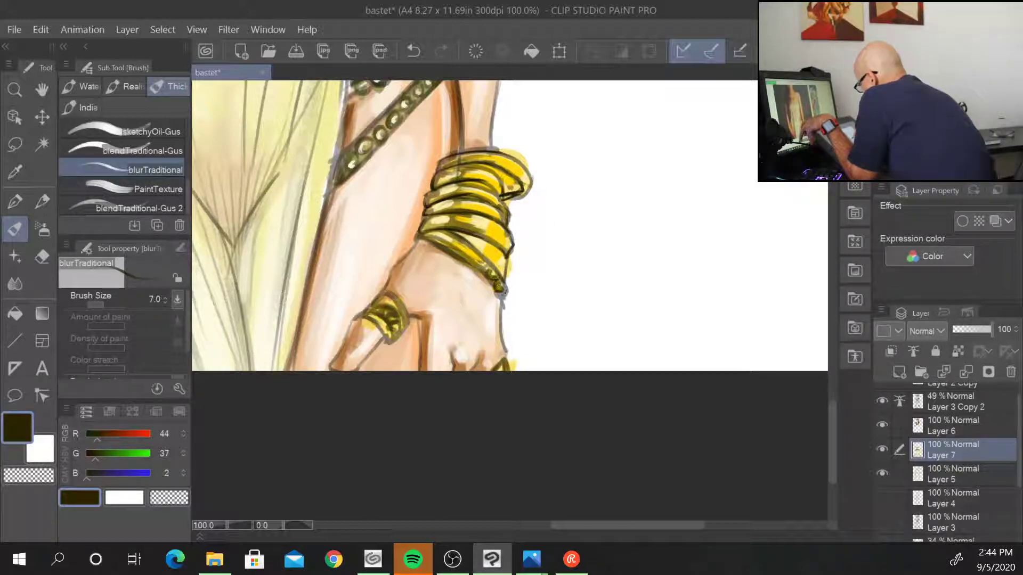
{"action": "left_click_drag", "start_coordinate": [495, 278], "coordinate": [505, 294]}
{"action": "mouse_move", "coordinate": [389, 293]}
{"action": "left_mouse_down"}
{"action": "mouse_move", "coordinate": [406, 311]}
{"action": "mouse_move", "coordinate": [390, 313]}
{"action": "left_mouse_up"}
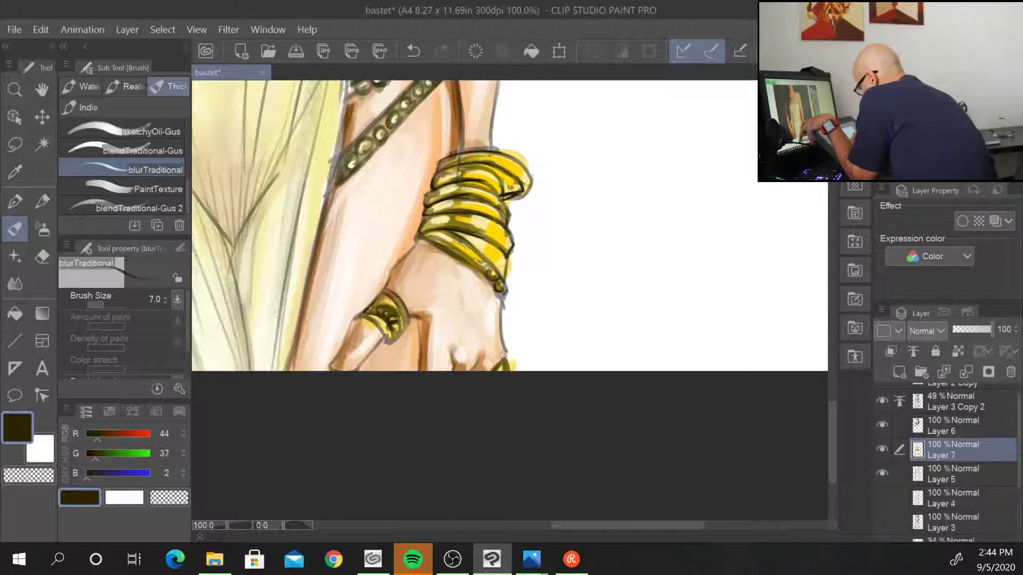
{"action": "left_click_drag", "start_coordinate": [362, 318], "coordinate": [384, 335]}
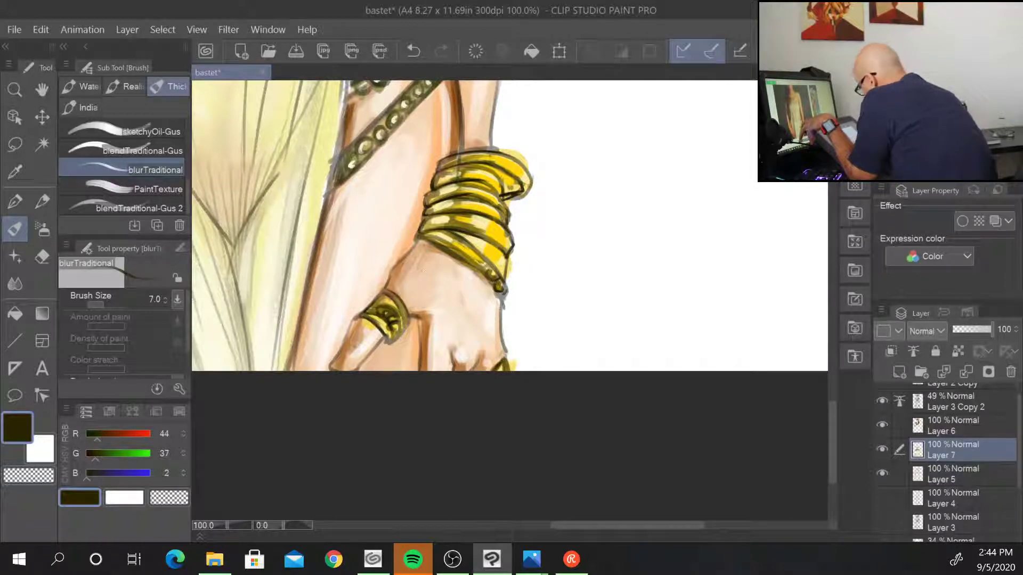
- Darken the contours and inlay details of the cuff and bracelets on the other wrist with the same dark brown
{"action": "left_click_drag", "start_coordinate": [554, 247], "coordinate": [683, 540]}
{"action": "left_click_drag", "start_coordinate": [504, 467], "coordinate": [844, 226]}
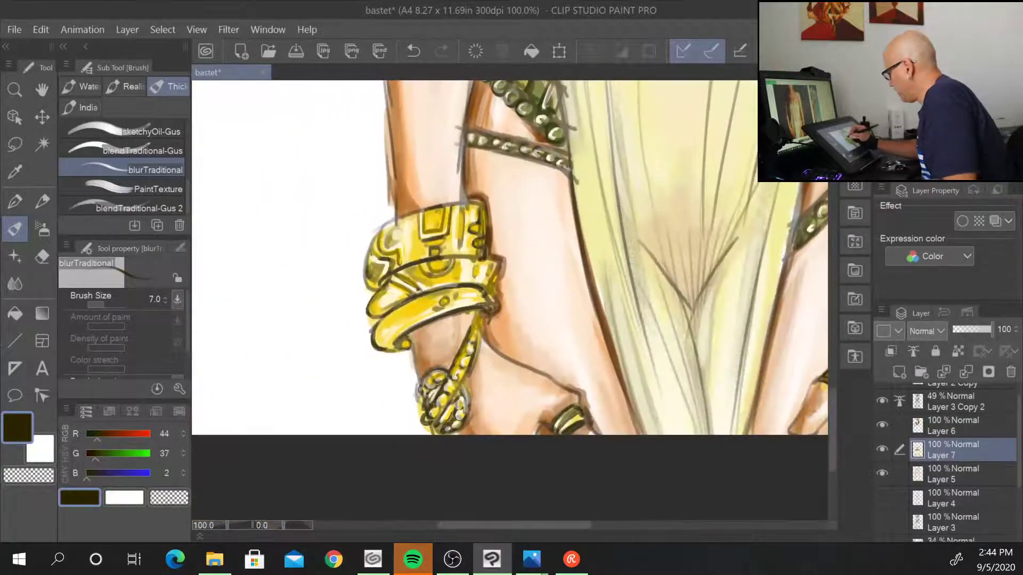
{"action": "left_click_drag", "start_coordinate": [379, 285], "coordinate": [413, 263]}
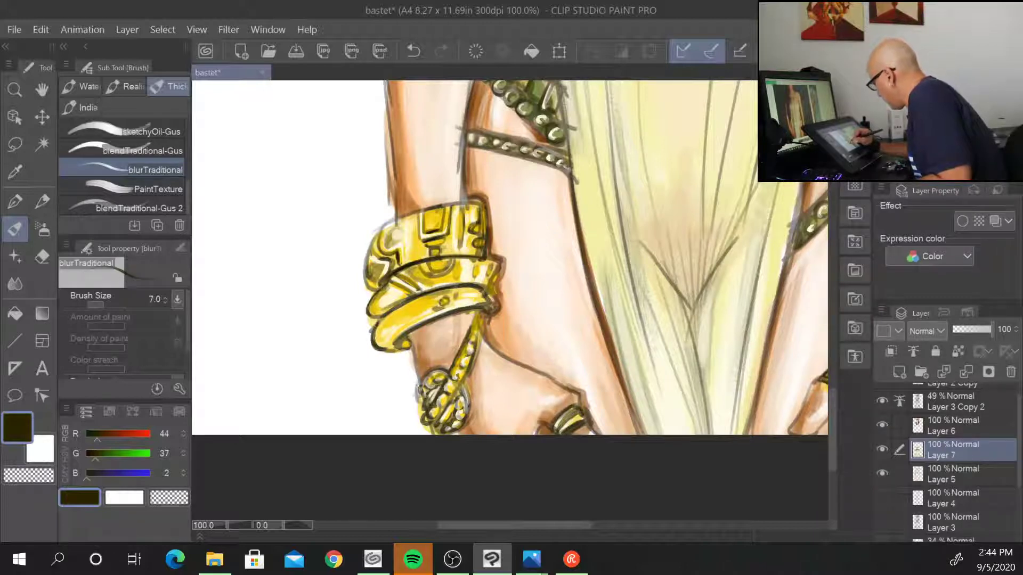
{"action": "left_click_drag", "start_coordinate": [437, 306], "coordinate": [447, 301]}
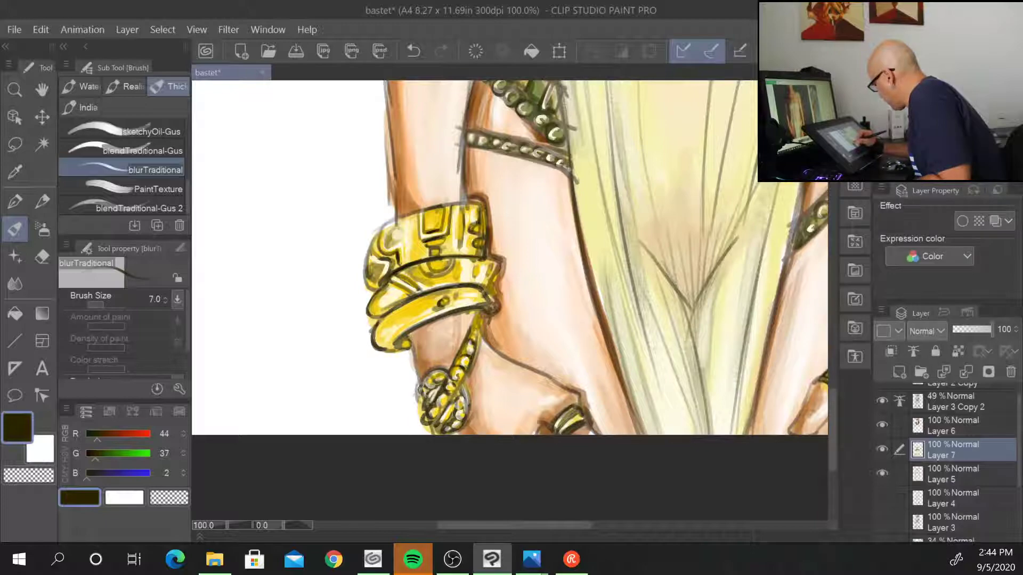
- Outline the rim, side and lower edge of the gold armband beside the blank background with very dark brown (RGB 44, 37, 2)
{"action": "left_click_drag", "start_coordinate": [674, 89], "coordinate": [365, 468]}
{"action": "left_click_drag", "start_coordinate": [530, 141], "coordinate": [376, 501]}
{"action": "left_click_drag", "start_coordinate": [536, 311], "coordinate": [575, 212]}
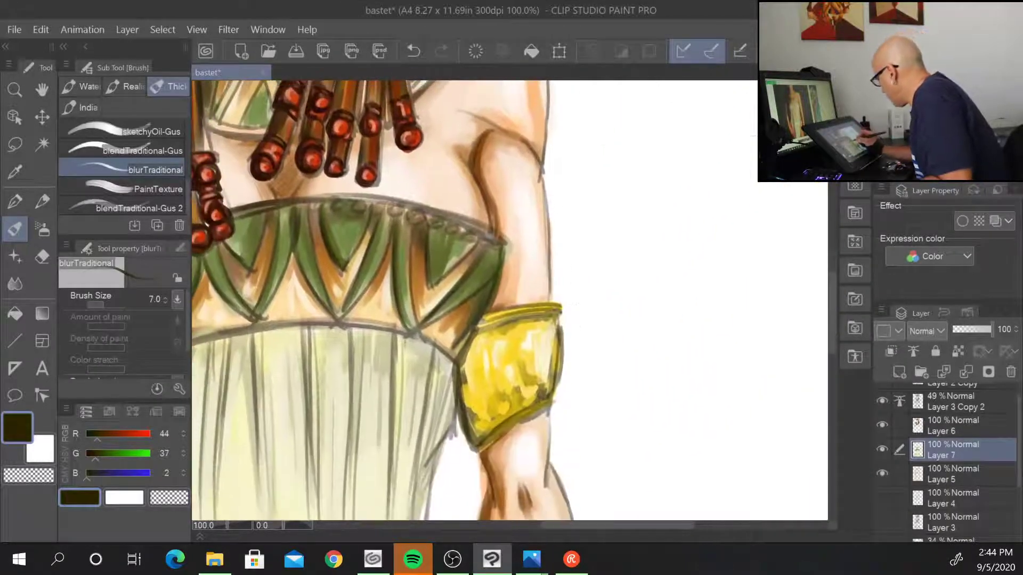
{"action": "mouse_move", "coordinate": [474, 332]}
{"action": "left_mouse_down"}
{"action": "mouse_move", "coordinate": [537, 316]}
{"action": "mouse_move", "coordinate": [520, 314]}
{"action": "mouse_move", "coordinate": [545, 303]}
{"action": "left_mouse_up"}
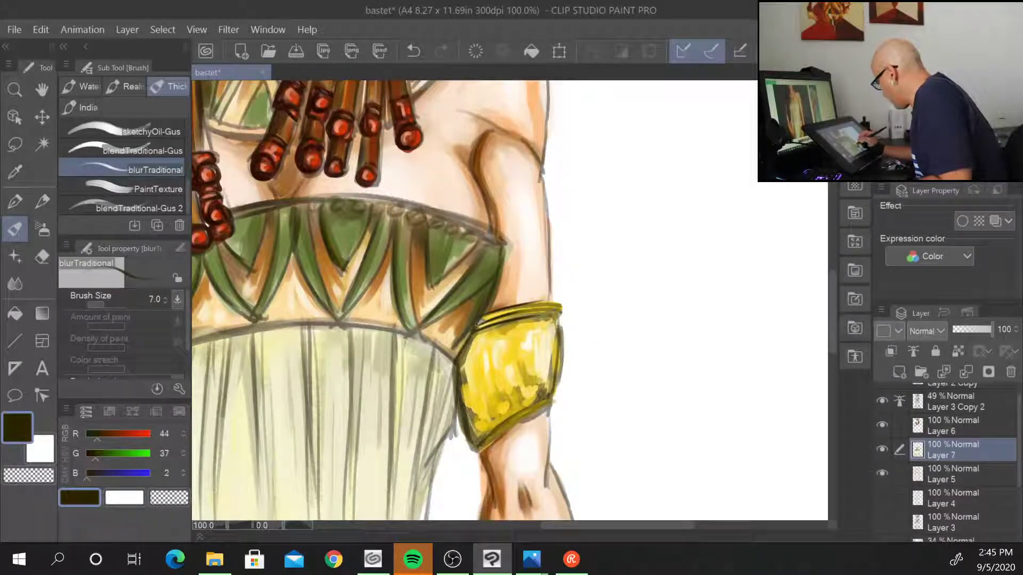
{"action": "left_click_drag", "start_coordinate": [466, 409], "coordinate": [475, 449]}
{"action": "left_click_drag", "start_coordinate": [509, 419], "coordinate": [478, 454]}
{"action": "left_click_drag", "start_coordinate": [554, 403], "coordinate": [499, 438]}
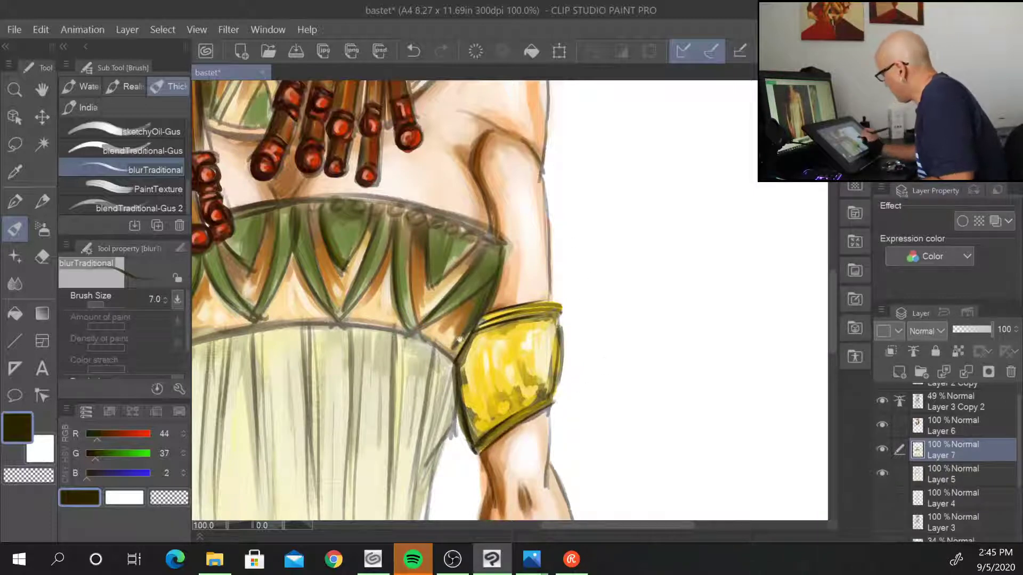
- Darken the lower edge and inner side of the opposite gold armband with the same dark brown at brush size 7
{"action": "mouse_move", "coordinate": [460, 338]}
{"action": "left_mouse_down"}
{"action": "mouse_move", "coordinate": [778, 246]}
{"action": "mouse_move", "coordinate": [779, 263]}
{"action": "left_mouse_up"}
{"action": "mouse_move", "coordinate": [323, 283]}
{"action": "left_mouse_down"}
{"action": "mouse_move", "coordinate": [397, 300]}
{"action": "mouse_move", "coordinate": [429, 286]}
{"action": "mouse_move", "coordinate": [318, 288]}
{"action": "mouse_move", "coordinate": [314, 351]}
{"action": "left_mouse_up"}
{"action": "left_click_drag", "start_coordinate": [401, 363], "coordinate": [320, 373]}
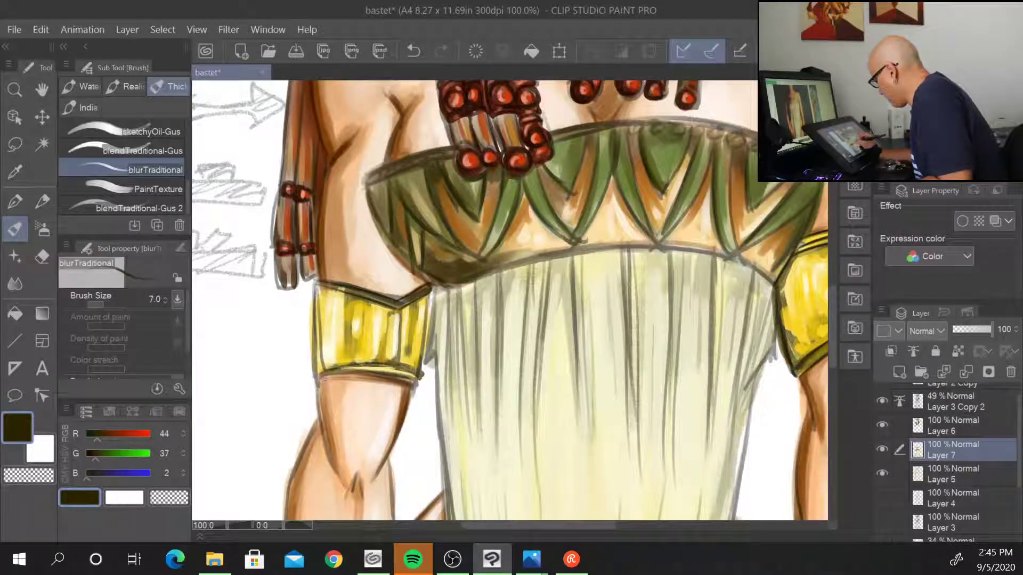
{"action": "left_click_drag", "start_coordinate": [418, 375], "coordinate": [316, 383]}
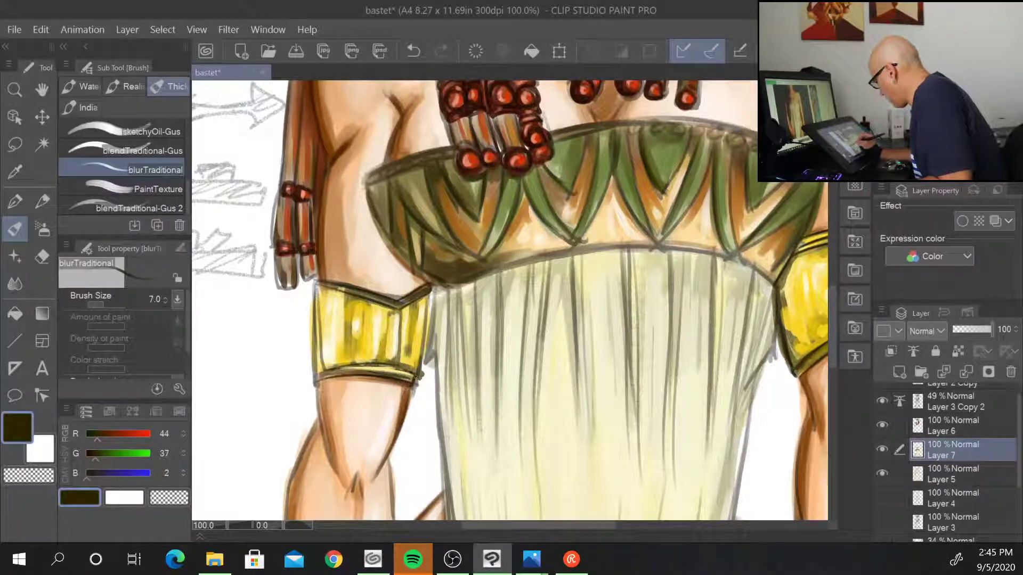
{"action": "left_click_drag", "start_coordinate": [429, 290], "coordinate": [420, 372]}
- Shade the twisted gold earring's edges and crossings with olive brown (RGB 121, 107, 39) at brush size 10
{"action": "left_click_drag", "start_coordinate": [477, 279], "coordinate": [261, 487]}
{"action": "left_click_drag", "start_coordinate": [589, 251], "coordinate": [452, 413]}
{"action": "left_click_drag", "start_coordinate": [516, 322], "coordinate": [503, 363]}
{"action": "mouse_move", "coordinate": [421, 348]}
{"action": "left_mouse_down"}
{"action": "mouse_move", "coordinate": [390, 411]}
{"action": "mouse_move", "coordinate": [402, 403]}
{"action": "mouse_move", "coordinate": [609, 480]}
{"action": "left_mouse_up"}
{"action": "left_click_drag", "start_coordinate": [622, 310], "coordinate": [444, 456]}
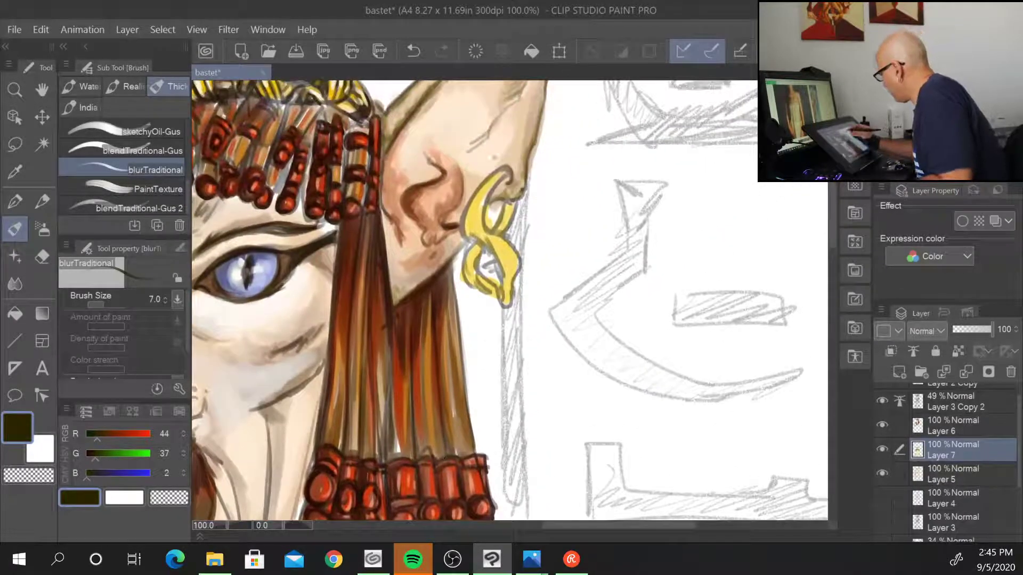
{"action": "left_click", "coordinate": [492, 269], "text": "alt"}
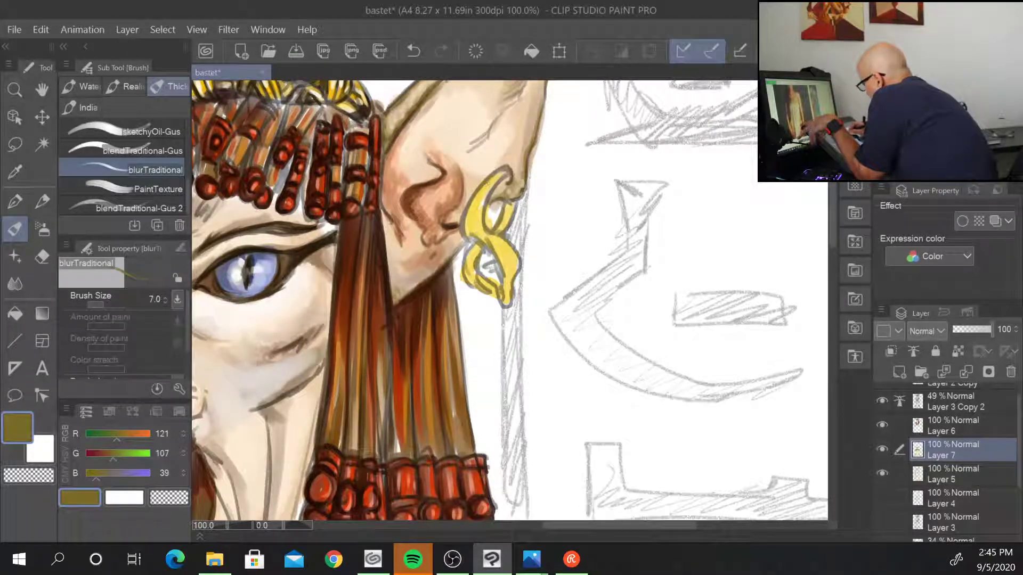
{"action": "key", "text": "]"}
{"action": "key", "text": "]"}
{"action": "mouse_move", "coordinate": [467, 217]}
{"action": "left_mouse_down"}
{"action": "mouse_move", "coordinate": [497, 173]}
{"action": "mouse_move", "coordinate": [467, 232]}
{"action": "left_mouse_up"}
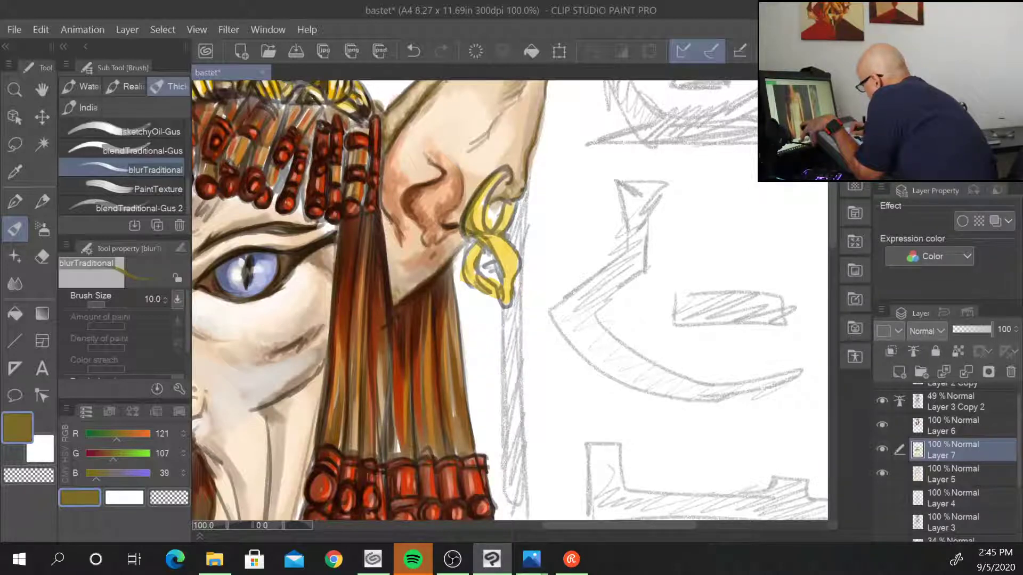
{"action": "left_click_drag", "start_coordinate": [503, 205], "coordinate": [489, 236]}
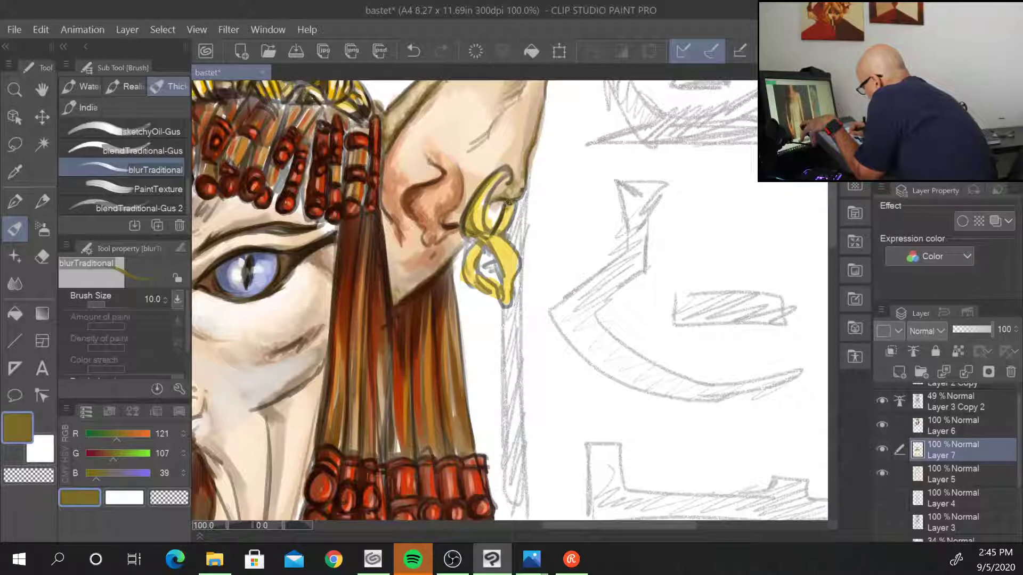
{"action": "left_click_drag", "start_coordinate": [509, 202], "coordinate": [507, 275]}
{"action": "left_click_drag", "start_coordinate": [483, 235], "coordinate": [500, 238]}
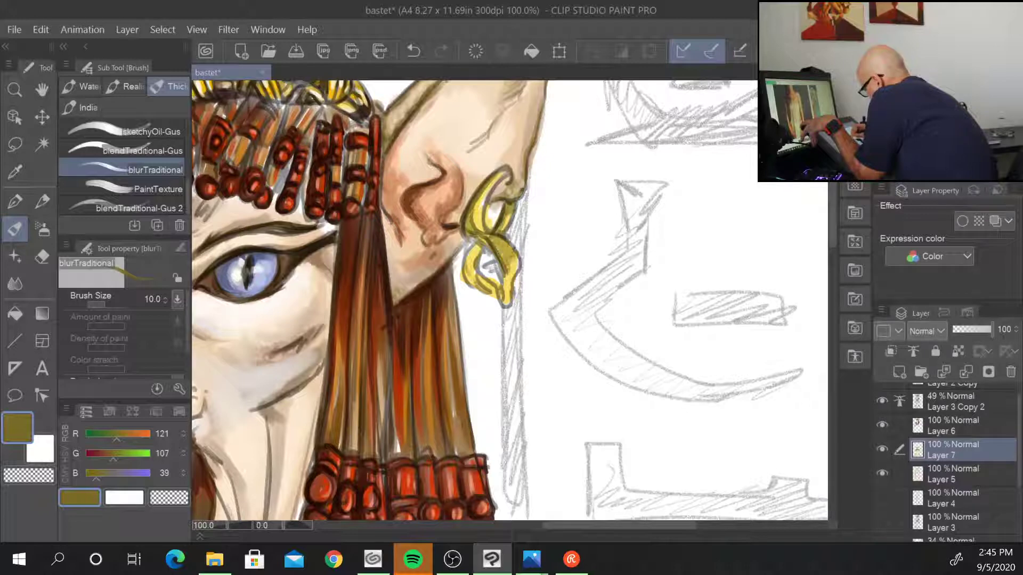
{"action": "left_click_drag", "start_coordinate": [486, 246], "coordinate": [477, 271]}
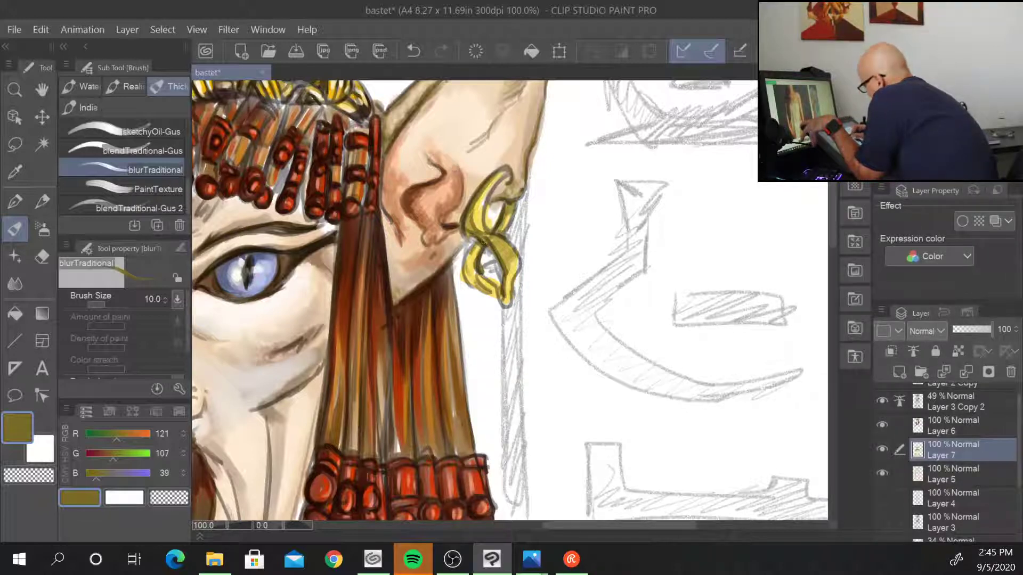
{"action": "left_click_drag", "start_coordinate": [481, 240], "coordinate": [464, 265]}
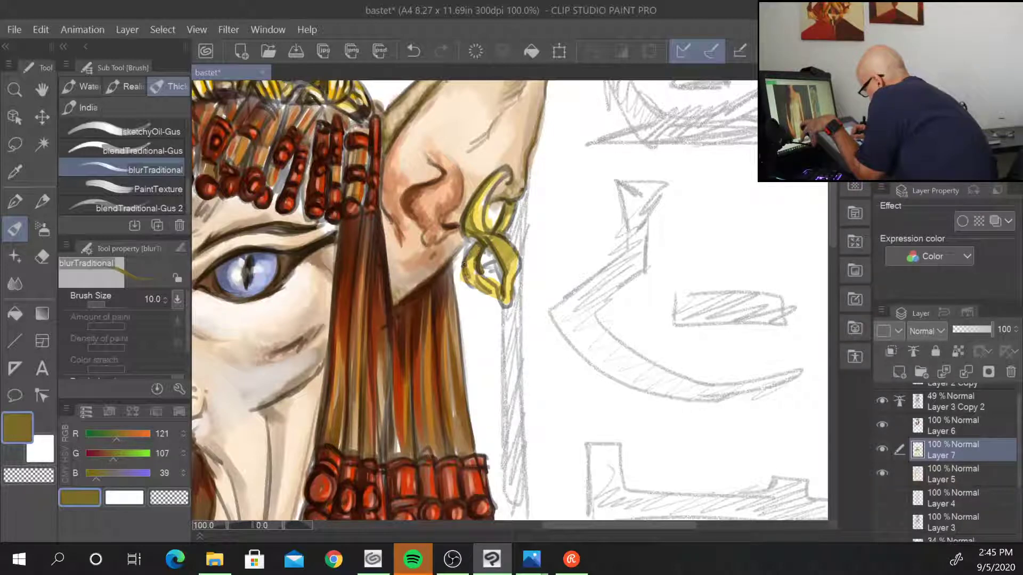
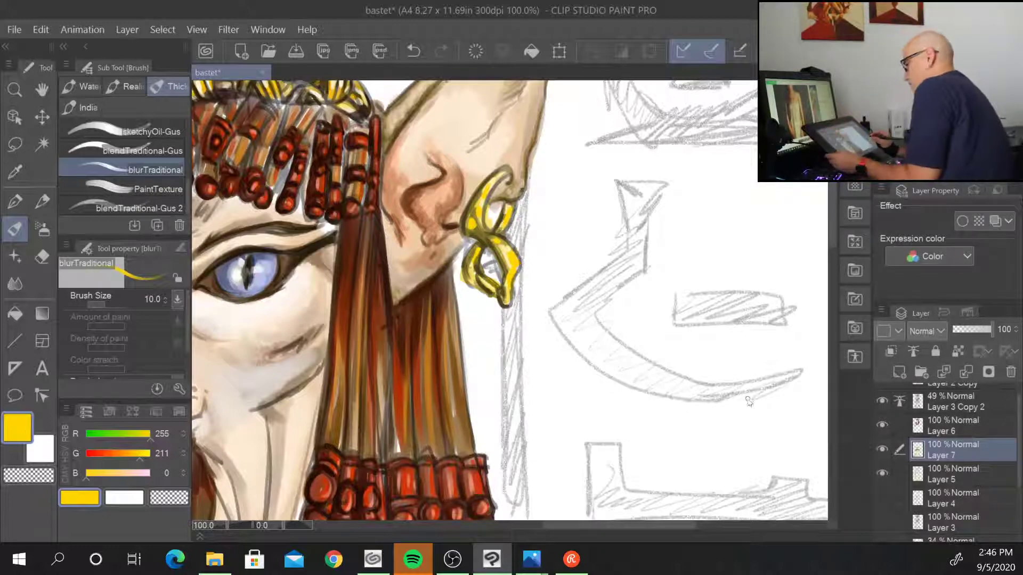
- Examine the whole figure at reduced zoom and the layer stack down to the Paper layer
{"action": "scroll", "coordinate": [747, 398], "scroll_direction": "down", "scroll_amount": 3}
{"action": "left_click_drag", "start_coordinate": [699, 467], "coordinate": [635, 224]}
{"action": "left_click_drag", "start_coordinate": [635, 437], "coordinate": [599, 436]}
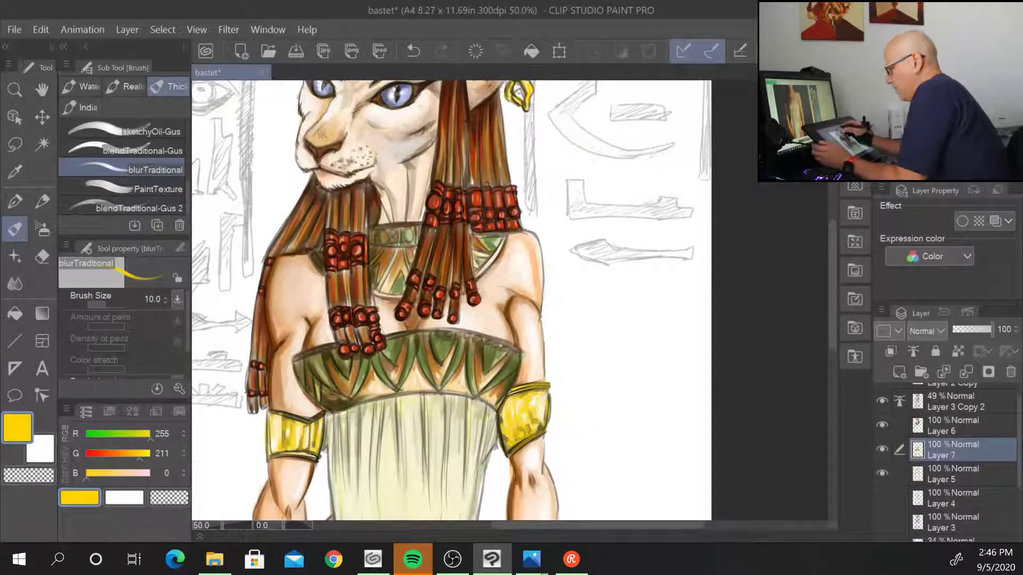
{"action": "key", "text": "alt"}
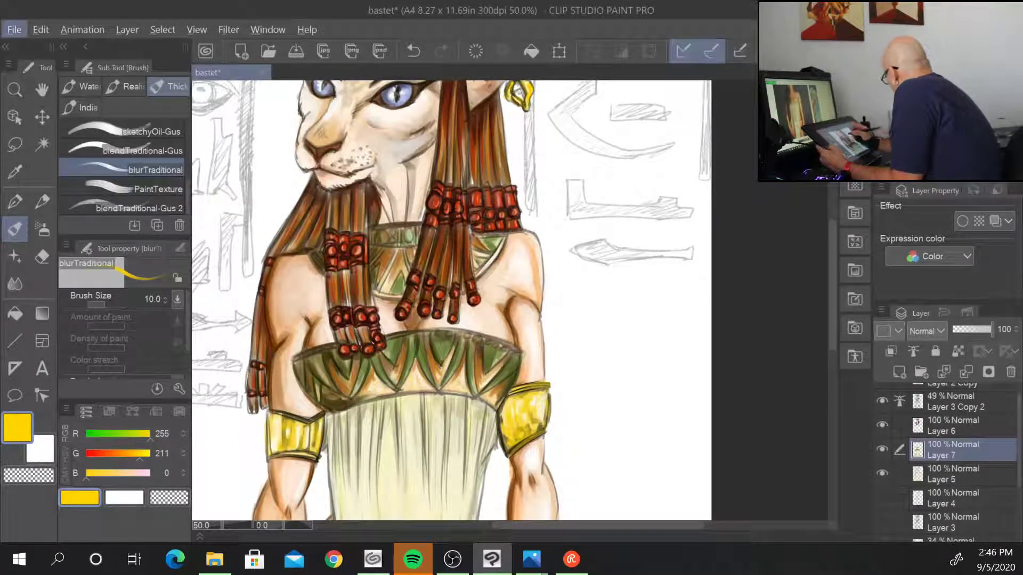
{"action": "left_click_drag", "start_coordinate": [1017, 475], "coordinate": [1017, 501]}
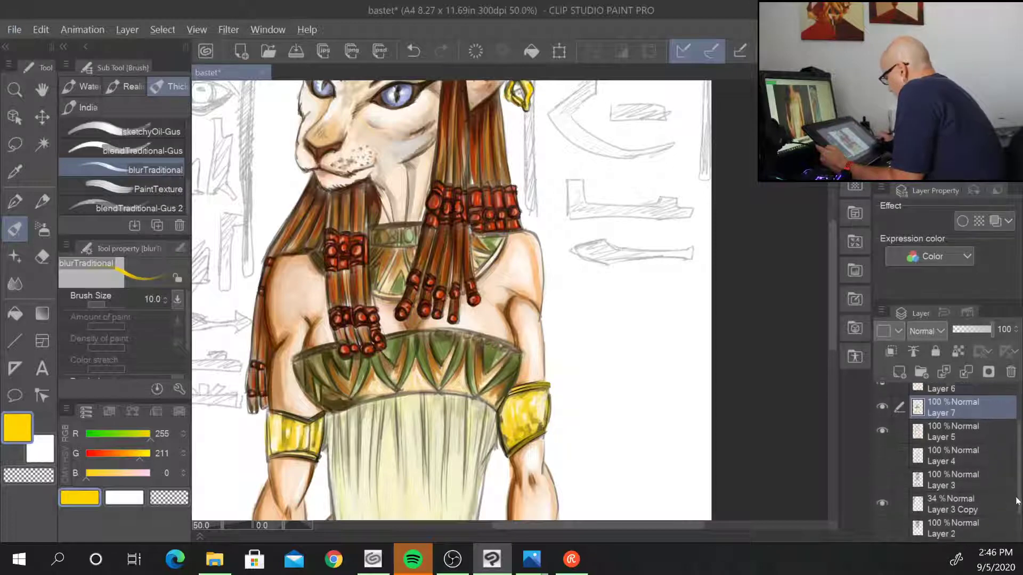
{"action": "scroll", "coordinate": [713, 397], "scroll_direction": "down", "scroll_amount": 2}
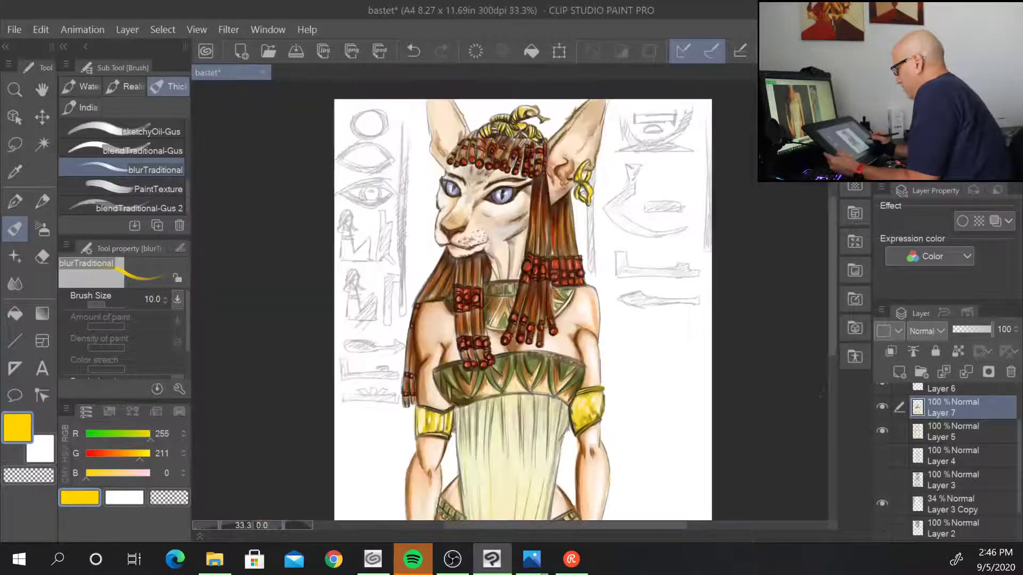
{"action": "left_click_drag", "start_coordinate": [757, 448], "coordinate": [634, 320]}
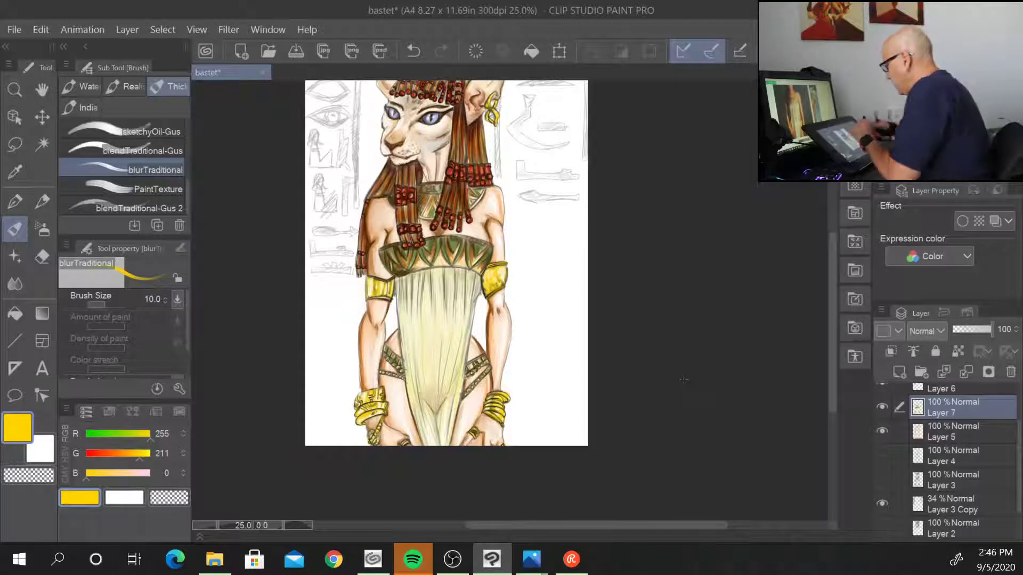
{"action": "left_click_drag", "start_coordinate": [1018, 450], "coordinate": [1019, 515]}
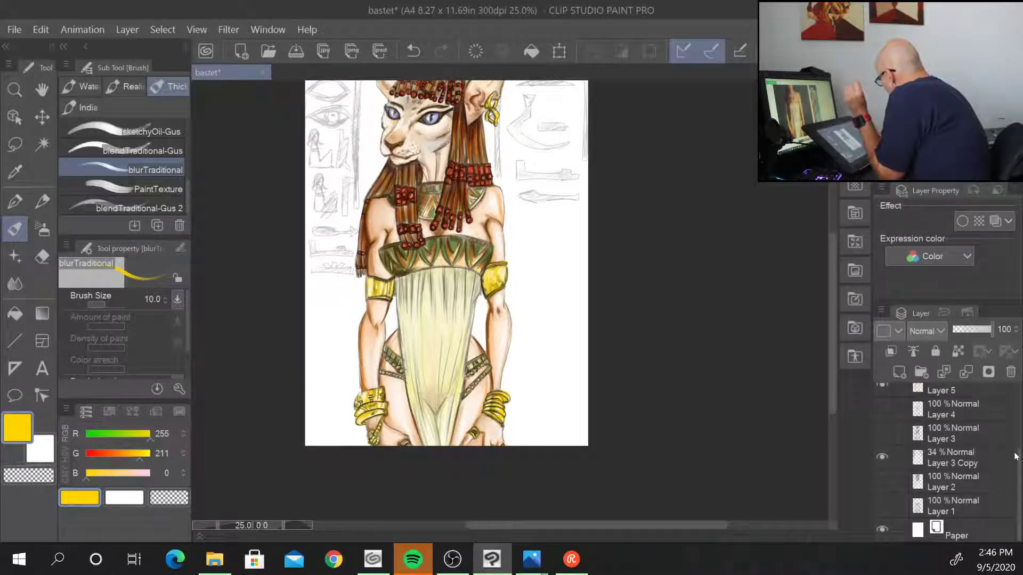
- Choose the PaintTexture brush with light tan (RGB 209, 169, 146) and add a new layer placed between Layer 2 and Layer 1
{"action": "left_click", "coordinate": [172, 188]}
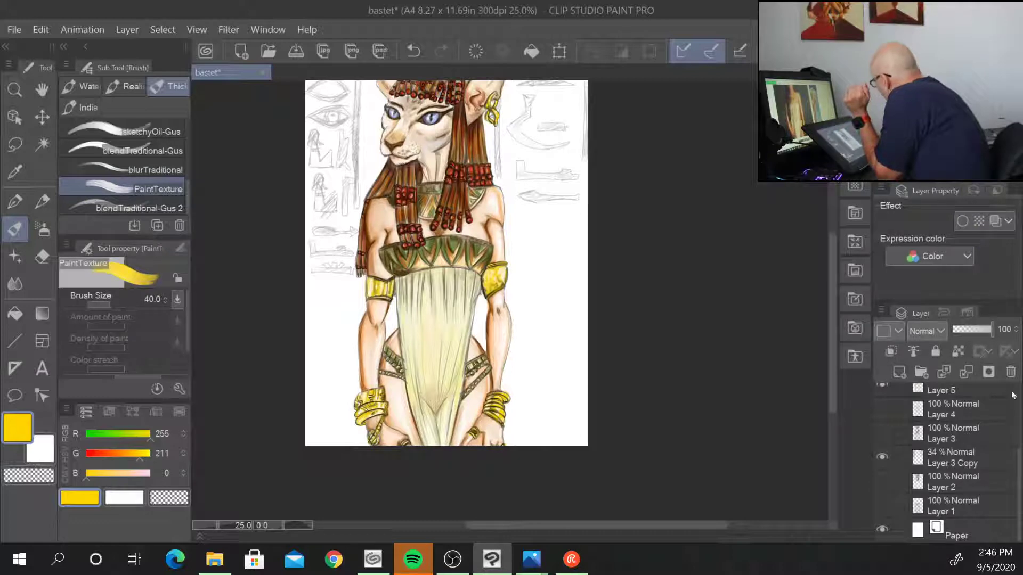
{"action": "left_click", "coordinate": [506, 320], "text": "alt"}
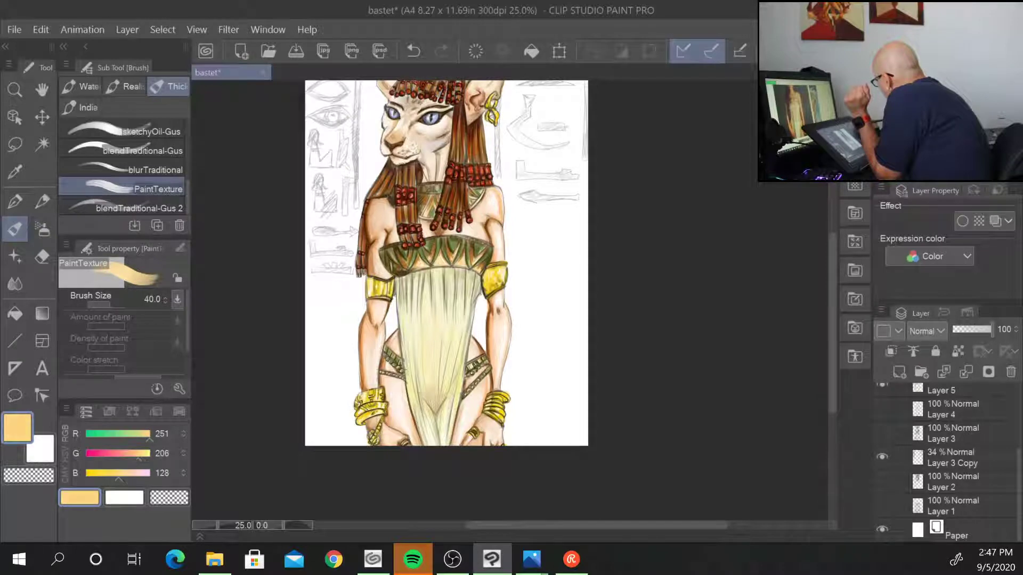
{"action": "left_click_drag", "start_coordinate": [138, 453], "coordinate": [129, 453]}
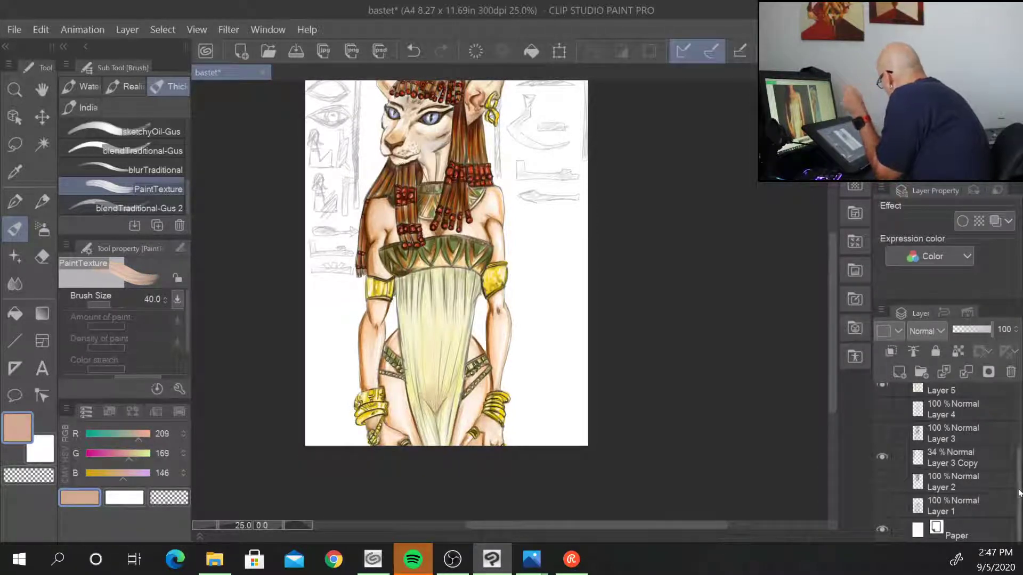
{"action": "mouse_move", "coordinate": [1019, 485]}
{"action": "left_mouse_down"}
{"action": "mouse_move", "coordinate": [1020, 415]}
{"action": "mouse_move", "coordinate": [1020, 472]}
{"action": "left_mouse_up"}
{"action": "left_click", "coordinate": [898, 372]}
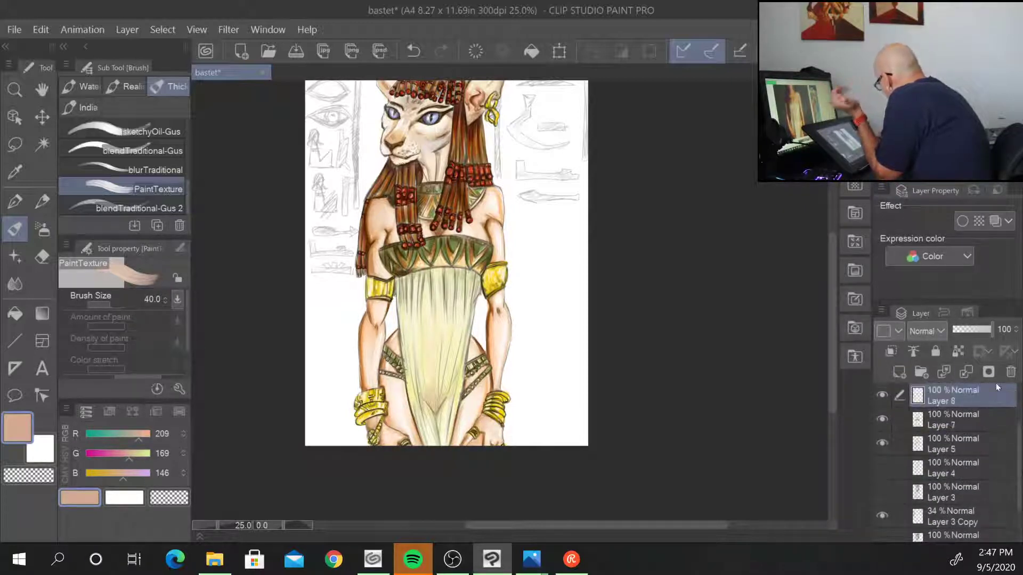
{"action": "left_click_drag", "start_coordinate": [977, 392], "coordinate": [987, 508]}
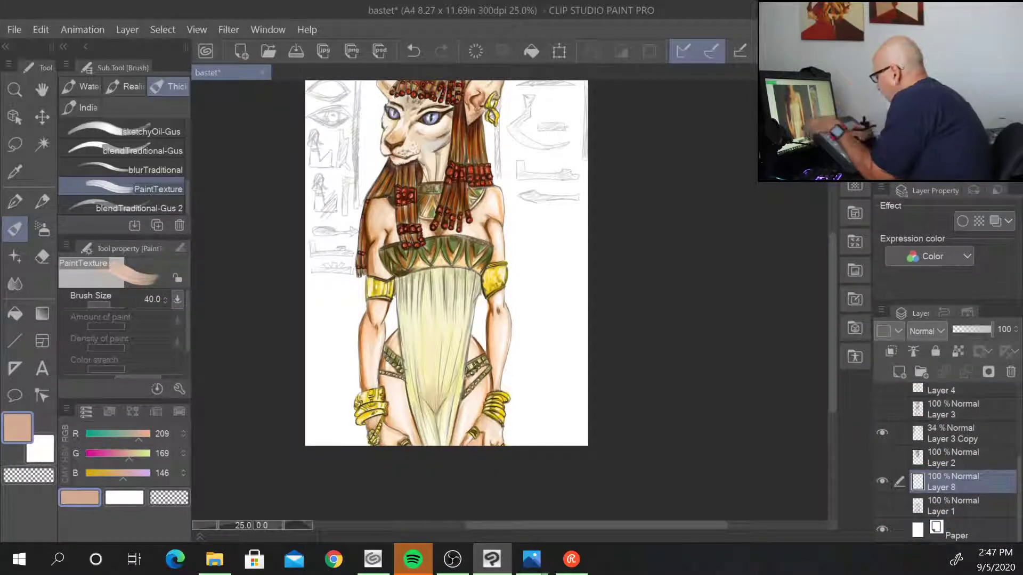
- Paint the background around the figure with light tan textured strokes at brush size 400
{"action": "key", "text": "bracketright"}
{"action": "key", "text": "bracketright"}
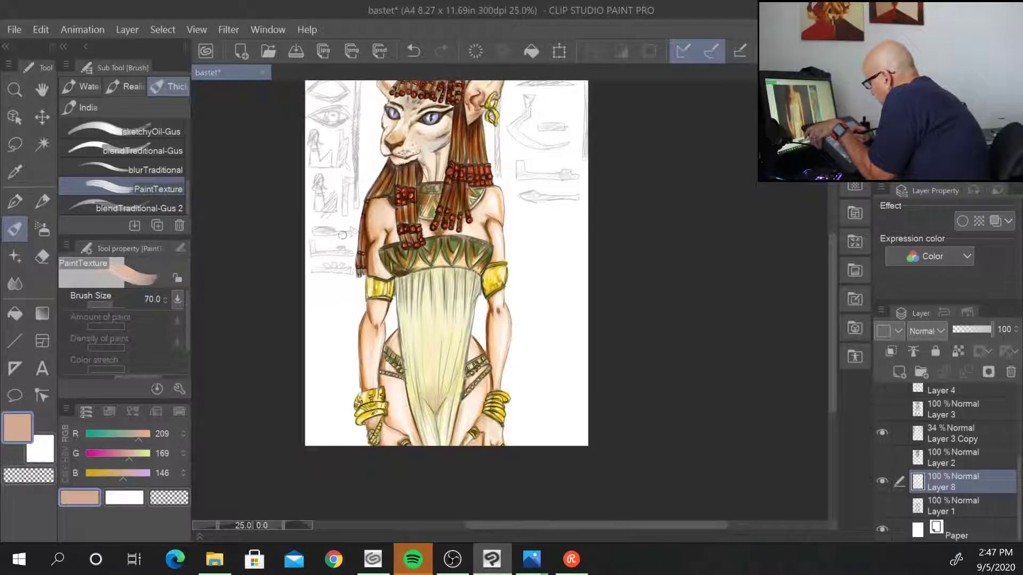
{"action": "key", "text": "bracketright"}
{"action": "key", "text": "bracketright"}
{"action": "key", "text": "bracketright"}
{"action": "key", "text": "bracketright"}
{"action": "key", "text": "bracketright"}
{"action": "key", "text": "bracketright"}
{"action": "key", "text": "bracketright"}
{"action": "key", "text": "bracketright"}
{"action": "key", "text": "bracketright"}
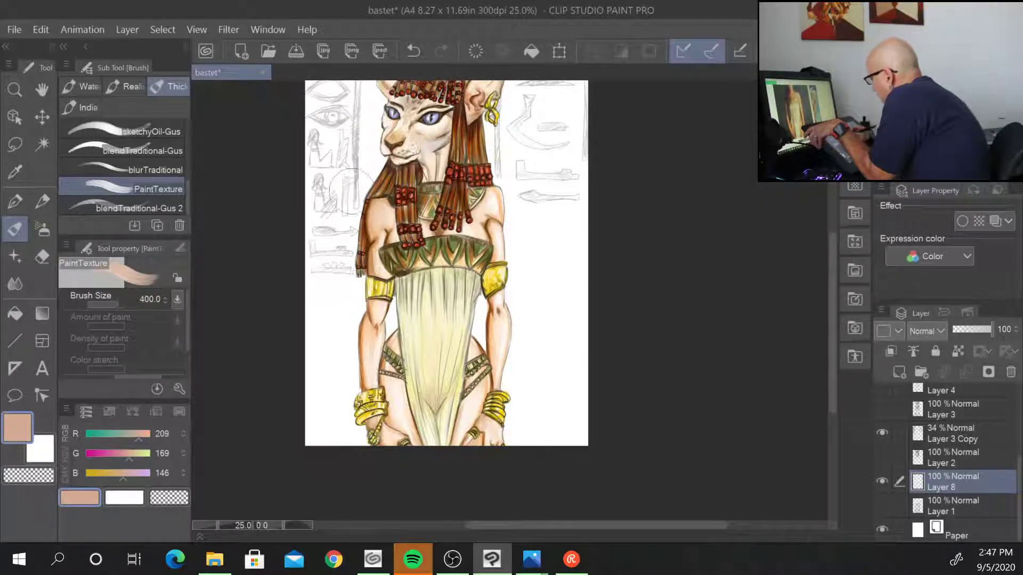
{"action": "mouse_move", "coordinate": [351, 190]}
{"action": "left_mouse_down"}
{"action": "mouse_move", "coordinate": [328, 157]}
{"action": "mouse_move", "coordinate": [309, 256]}
{"action": "mouse_move", "coordinate": [324, 265]}
{"action": "mouse_move", "coordinate": [337, 326]}
{"action": "mouse_move", "coordinate": [341, 395]}
{"action": "left_mouse_up"}
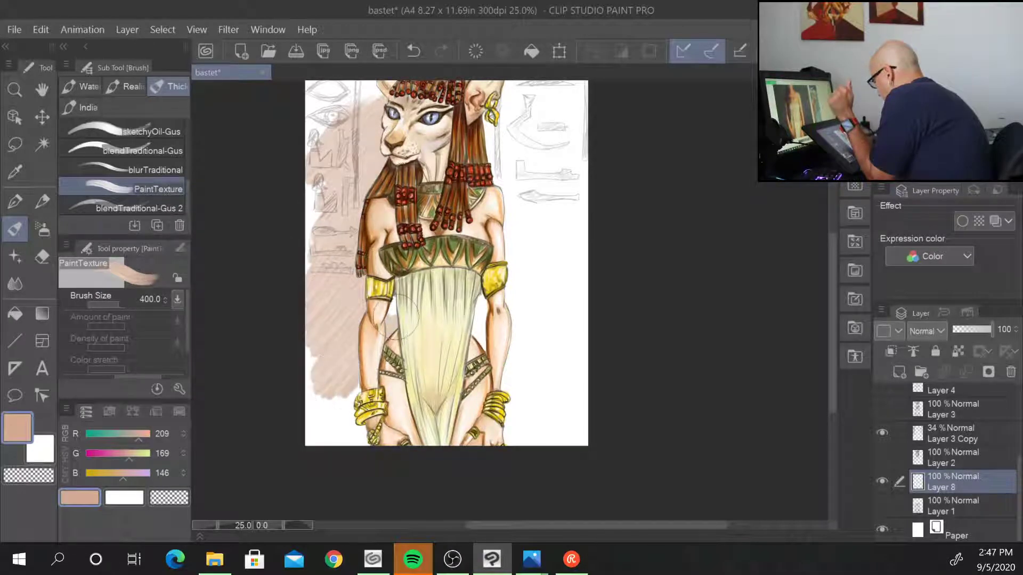
{"action": "mouse_move", "coordinate": [373, 349]}
{"action": "left_mouse_down"}
{"action": "mouse_move", "coordinate": [340, 415]}
{"action": "mouse_move", "coordinate": [354, 471]}
{"action": "left_mouse_up"}
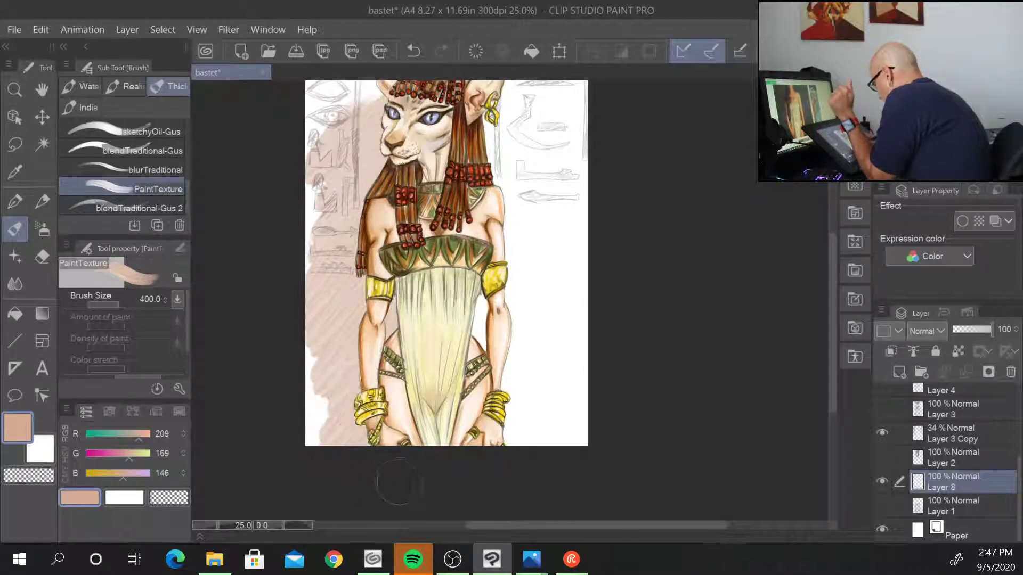
{"action": "mouse_move", "coordinate": [495, 410]}
{"action": "left_mouse_down"}
{"action": "mouse_move", "coordinate": [465, 457]}
{"action": "mouse_move", "coordinate": [617, 304]}
{"action": "mouse_move", "coordinate": [474, 420]}
{"action": "mouse_move", "coordinate": [483, 371]}
{"action": "mouse_move", "coordinate": [562, 285]}
{"action": "mouse_move", "coordinate": [488, 333]}
{"action": "mouse_move", "coordinate": [568, 252]}
{"action": "mouse_move", "coordinate": [516, 276]}
{"action": "mouse_move", "coordinate": [559, 218]}
{"action": "mouse_move", "coordinate": [494, 252]}
{"action": "mouse_move", "coordinate": [569, 168]}
{"action": "mouse_move", "coordinate": [559, 141]}
{"action": "mouse_move", "coordinate": [527, 150]}
{"action": "mouse_move", "coordinate": [568, 102]}
{"action": "mouse_move", "coordinate": [544, 103]}
{"action": "mouse_move", "coordinate": [523, 174]}
{"action": "mouse_move", "coordinate": [566, 242]}
{"action": "mouse_move", "coordinate": [574, 193]}
{"action": "mouse_move", "coordinate": [576, 431]}
{"action": "mouse_move", "coordinate": [561, 352]}
{"action": "mouse_move", "coordinate": [544, 428]}
{"action": "mouse_move", "coordinate": [543, 256]}
{"action": "mouse_move", "coordinate": [529, 381]}
{"action": "mouse_move", "coordinate": [512, 341]}
{"action": "mouse_move", "coordinate": [502, 394]}
{"action": "mouse_move", "coordinate": [520, 431]}
{"action": "mouse_move", "coordinate": [555, 362]}
{"action": "mouse_move", "coordinate": [558, 440]}
{"action": "mouse_move", "coordinate": [556, 269]}
{"action": "mouse_move", "coordinate": [489, 360]}
{"action": "mouse_move", "coordinate": [326, 448]}
{"action": "mouse_move", "coordinate": [303, 435]}
{"action": "mouse_move", "coordinate": [302, 368]}
{"action": "mouse_move", "coordinate": [304, 213]}
{"action": "mouse_move", "coordinate": [320, 106]}
{"action": "left_mouse_up"}
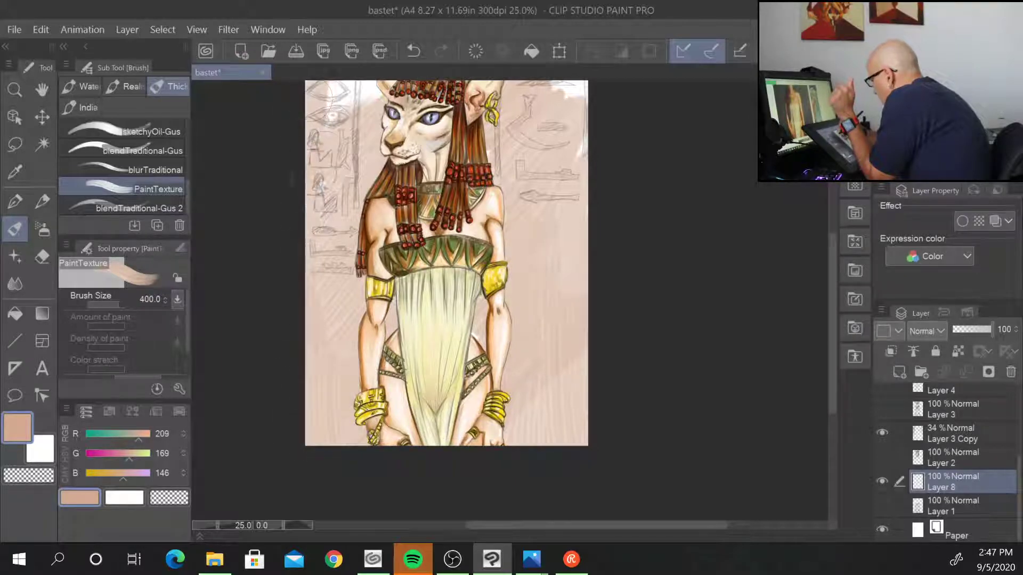
{"action": "mouse_move", "coordinate": [327, 160]}
{"action": "left_mouse_down"}
{"action": "mouse_move", "coordinate": [341, 96]}
{"action": "mouse_move", "coordinate": [378, 107]}
{"action": "mouse_move", "coordinate": [362, 110]}
{"action": "left_mouse_up"}
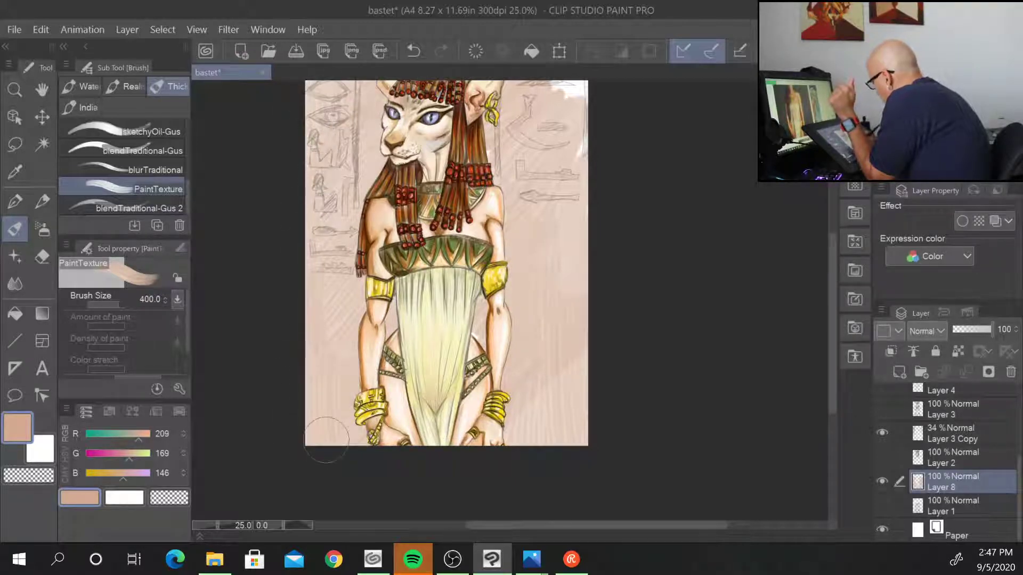
{"action": "mouse_move", "coordinate": [516, 112]}
{"action": "left_mouse_down"}
{"action": "mouse_move", "coordinate": [501, 170]}
{"action": "mouse_move", "coordinate": [551, 88]}
{"action": "mouse_move", "coordinate": [585, 131]}
{"action": "left_mouse_up"}
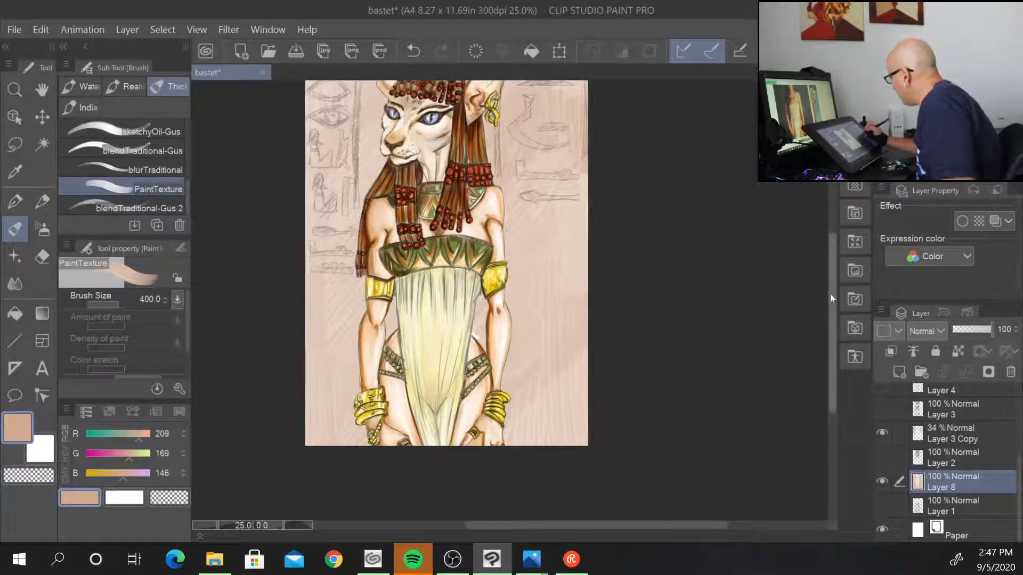
- Cover the remaining white areas behind the uppermost hieroglyphs and beside the ears with the same light tan
{"action": "scroll", "coordinate": [831, 256], "scroll_direction": "up", "scroll_amount": 3}
{"action": "mouse_move", "coordinate": [484, 191]}
{"action": "left_mouse_down"}
{"action": "mouse_move", "coordinate": [434, 154]}
{"action": "mouse_move", "coordinate": [284, 178]}
{"action": "left_mouse_up"}
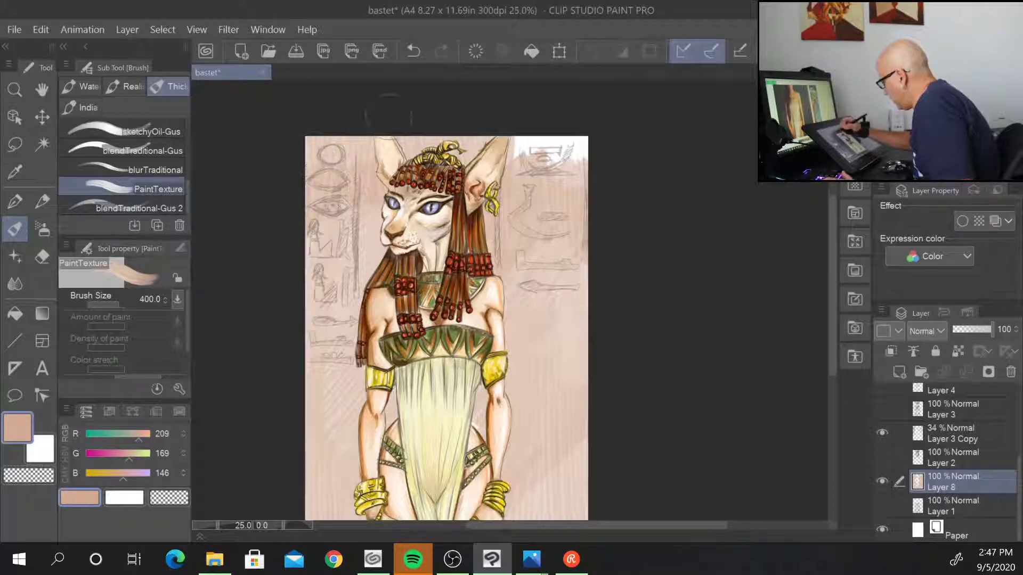
{"action": "mouse_move", "coordinate": [514, 140]}
{"action": "left_mouse_down"}
{"action": "mouse_move", "coordinate": [577, 192]}
{"action": "mouse_move", "coordinate": [573, 240]}
{"action": "mouse_move", "coordinate": [554, 165]}
{"action": "left_mouse_up"}
{"action": "mouse_move", "coordinate": [363, 152]}
{"action": "left_mouse_down"}
{"action": "mouse_move", "coordinate": [336, 293]}
{"action": "mouse_move", "coordinate": [344, 306]}
{"action": "left_mouse_up"}
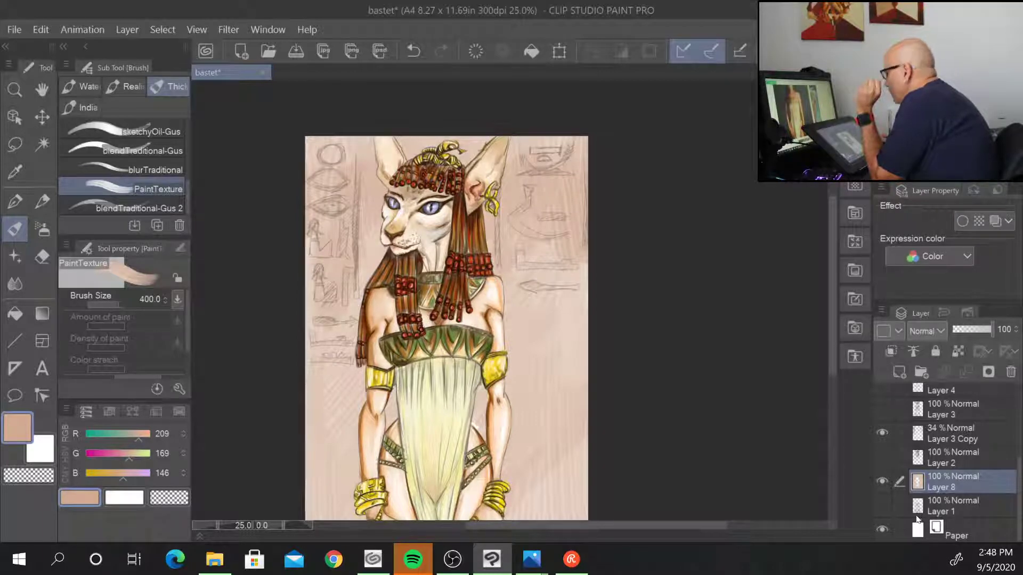
- Paint medium brown (RGB 134, 90, 63) textured shadows along the figure's outline and in the lower background corners on Layer 8
{"action": "left_click", "coordinate": [942, 505]}
{"action": "left_click", "coordinate": [948, 480]}
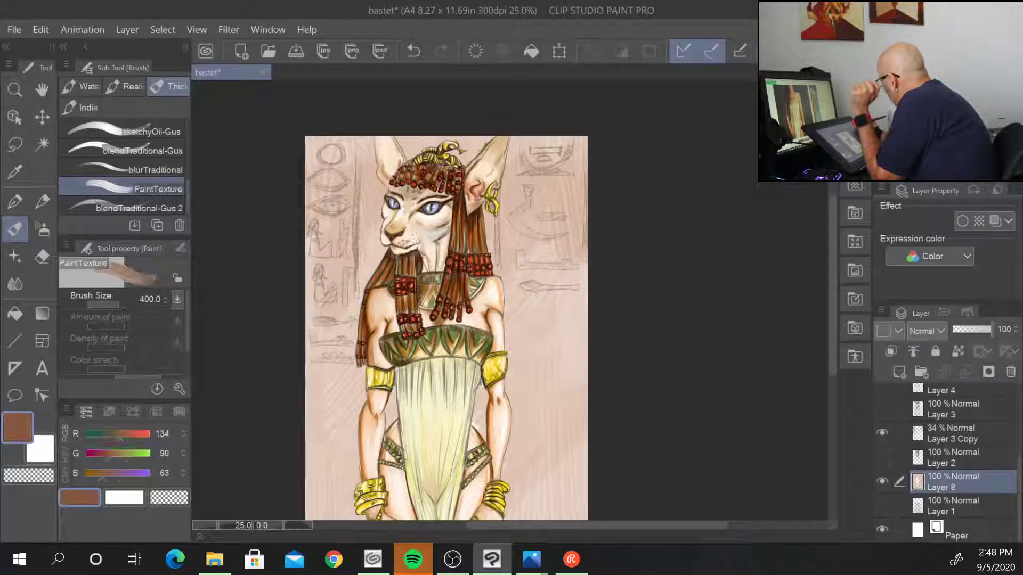
{"action": "left_click_drag", "start_coordinate": [376, 175], "coordinate": [377, 243]}
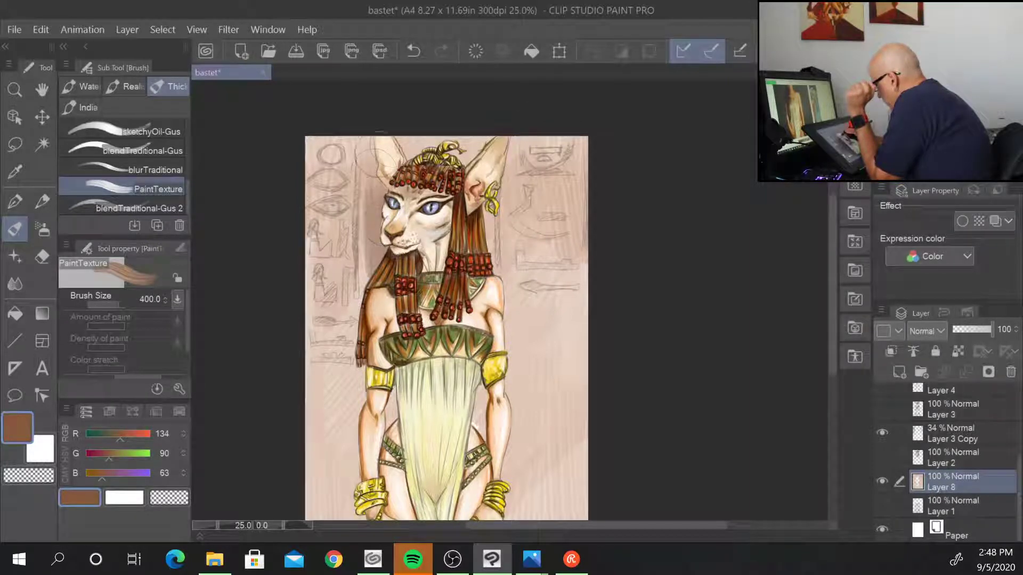
{"action": "mouse_move", "coordinate": [374, 160]}
{"action": "left_mouse_down"}
{"action": "mouse_move", "coordinate": [389, 146]}
{"action": "mouse_move", "coordinate": [452, 146]}
{"action": "mouse_move", "coordinate": [471, 130]}
{"action": "mouse_move", "coordinate": [506, 287]}
{"action": "mouse_move", "coordinate": [506, 442]}
{"action": "mouse_move", "coordinate": [477, 405]}
{"action": "mouse_move", "coordinate": [506, 495]}
{"action": "left_mouse_up"}
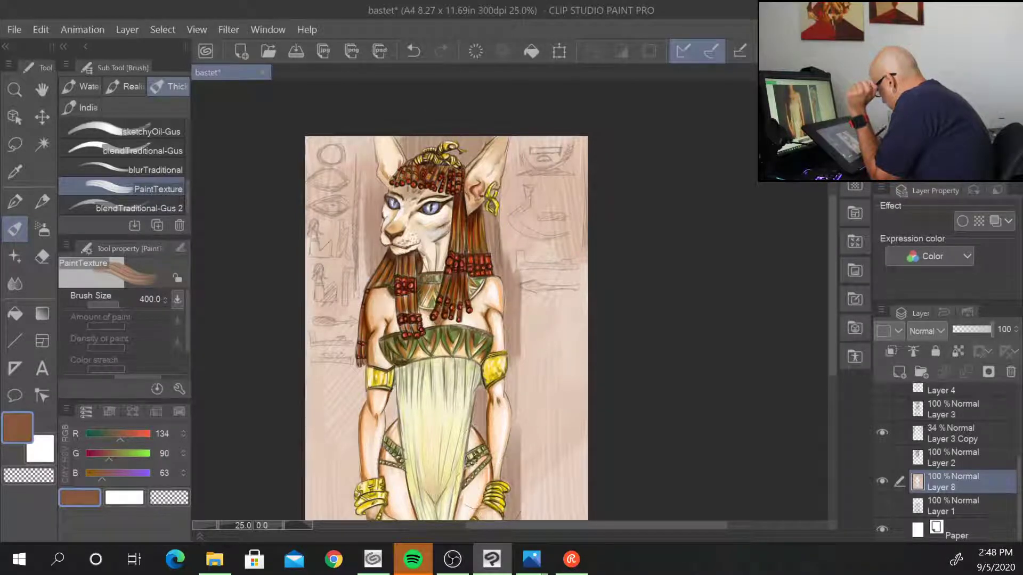
{"action": "mouse_move", "coordinate": [391, 506]}
{"action": "left_mouse_down"}
{"action": "mouse_move", "coordinate": [354, 495]}
{"action": "mouse_move", "coordinate": [344, 506]}
{"action": "left_mouse_up"}
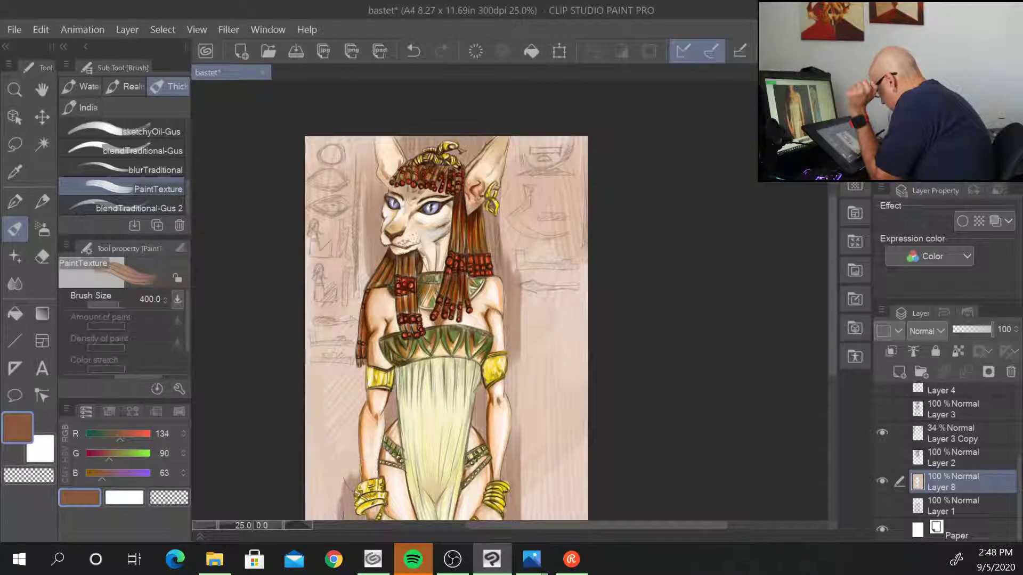
{"action": "mouse_move", "coordinate": [371, 418]}
{"action": "left_mouse_down"}
{"action": "mouse_move", "coordinate": [366, 488]}
{"action": "mouse_move", "coordinate": [364, 452]}
{"action": "left_mouse_up"}
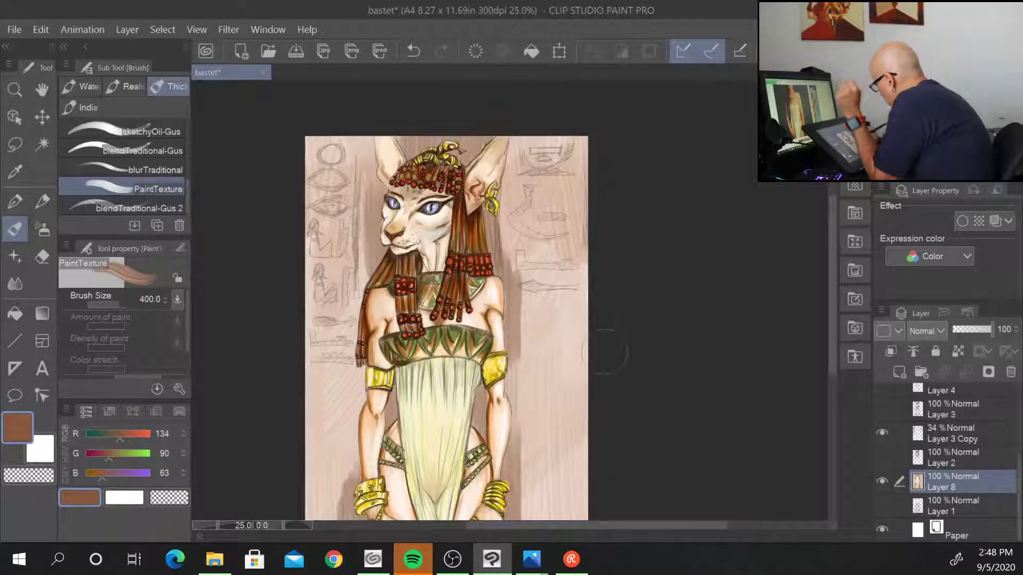
{"action": "mouse_move", "coordinate": [519, 474]}
{"action": "left_mouse_down"}
{"action": "mouse_move", "coordinate": [541, 504]}
{"action": "mouse_move", "coordinate": [564, 511]}
{"action": "left_mouse_up"}
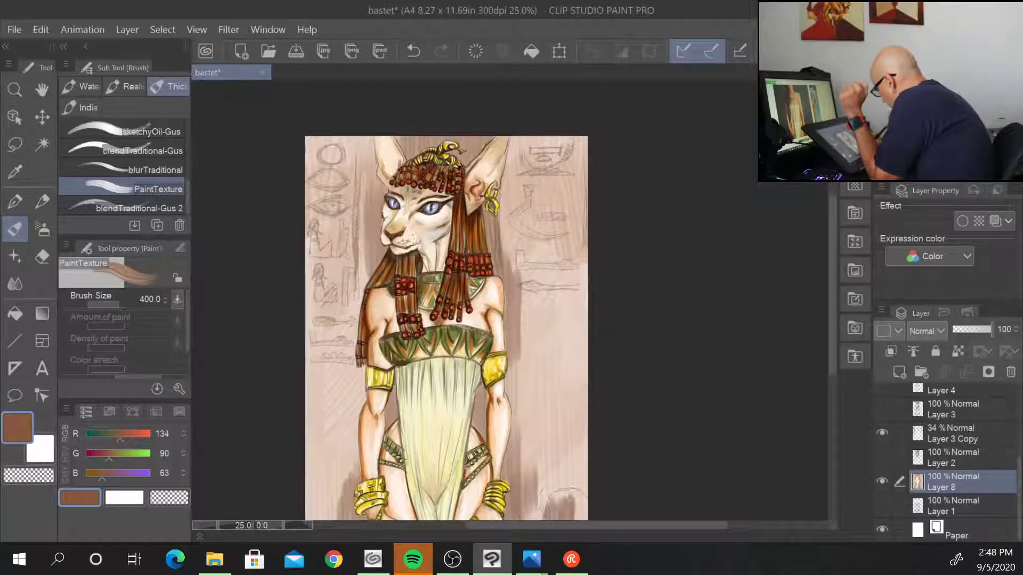
{"action": "left_click_drag", "start_coordinate": [325, 489], "coordinate": [336, 532]}
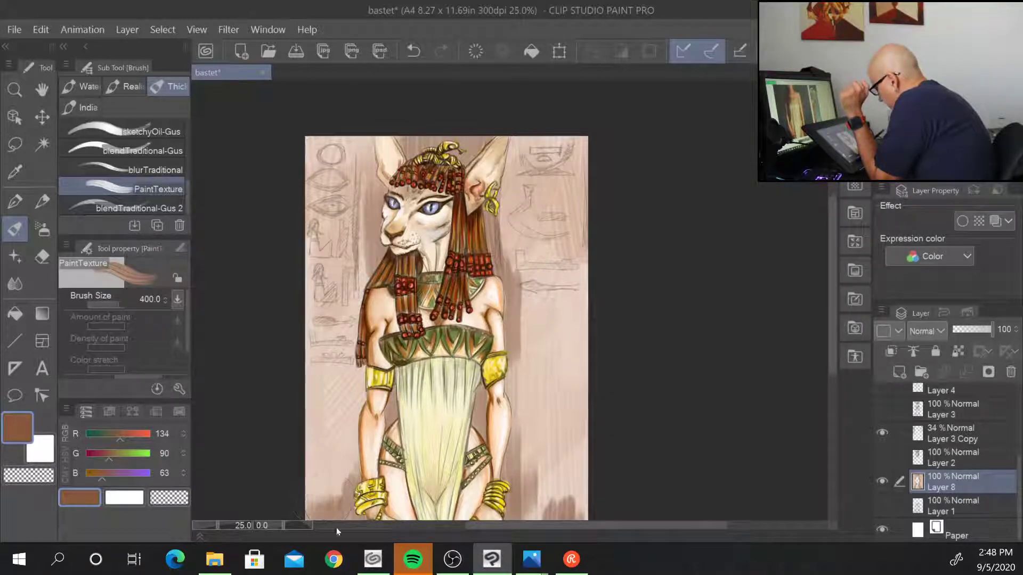
- Paint warm peach (RGB 241, 208, 156) textured strokes over the background behind the hieroglyphs on both sides of the figure
{"action": "left_click", "coordinate": [346, 147], "text": "alt"}
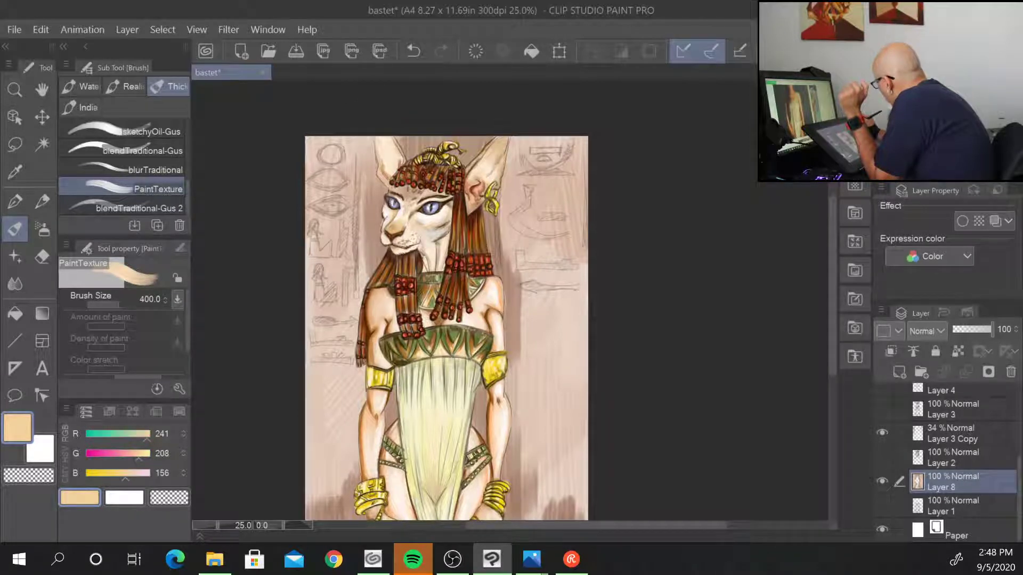
{"action": "mouse_move", "coordinate": [330, 155]}
{"action": "left_mouse_down"}
{"action": "mouse_move", "coordinate": [326, 229]}
{"action": "mouse_move", "coordinate": [353, 197]}
{"action": "mouse_move", "coordinate": [351, 239]}
{"action": "left_mouse_up"}
{"action": "mouse_move", "coordinate": [328, 149]}
{"action": "left_mouse_down"}
{"action": "mouse_move", "coordinate": [311, 190]}
{"action": "mouse_move", "coordinate": [314, 368]}
{"action": "left_mouse_up"}
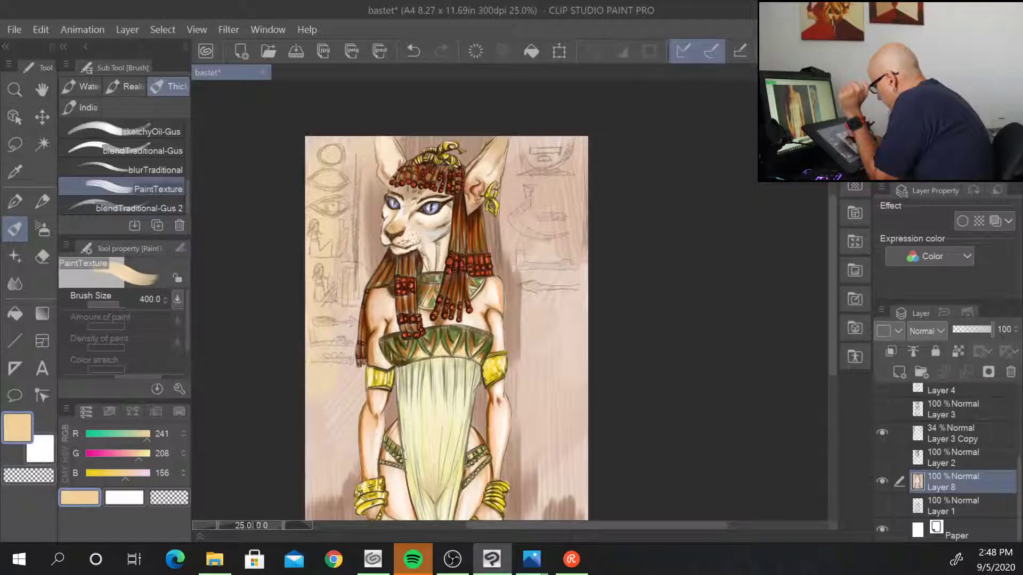
{"action": "left_click_drag", "start_coordinate": [356, 283], "coordinate": [365, 263]}
{"action": "left_click_drag", "start_coordinate": [511, 154], "coordinate": [525, 223]}
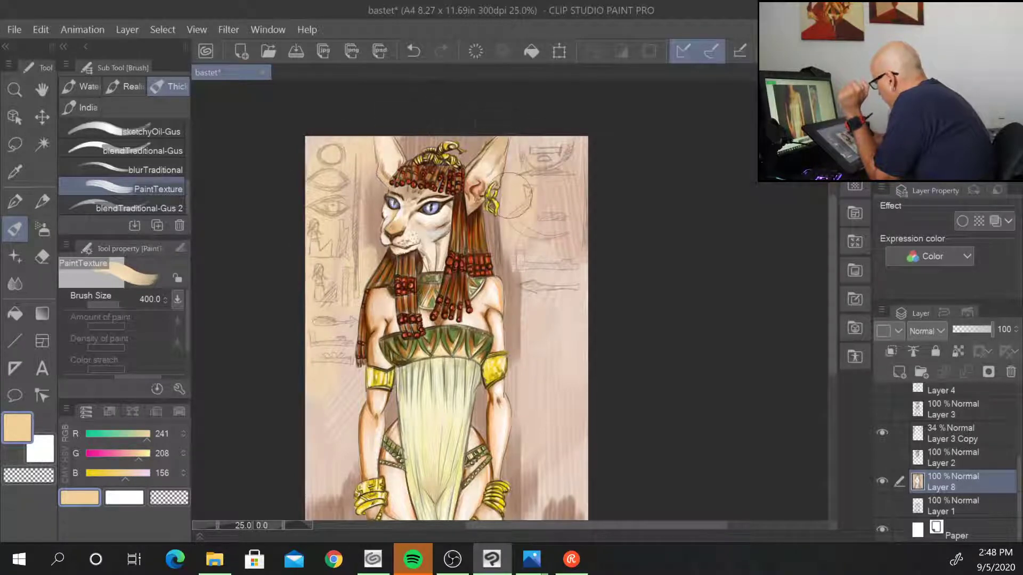
{"action": "left_click_drag", "start_coordinate": [533, 139], "coordinate": [552, 215]}
{"action": "left_click_drag", "start_coordinate": [549, 165], "coordinate": [570, 234]}
{"action": "left_click_drag", "start_coordinate": [554, 197], "coordinate": [532, 317]}
{"action": "mouse_move", "coordinate": [527, 261]}
{"action": "left_mouse_down"}
{"action": "mouse_move", "coordinate": [560, 335]}
{"action": "mouse_move", "coordinate": [575, 160]}
{"action": "mouse_move", "coordinate": [522, 172]}
{"action": "mouse_move", "coordinate": [533, 139]}
{"action": "left_mouse_up"}
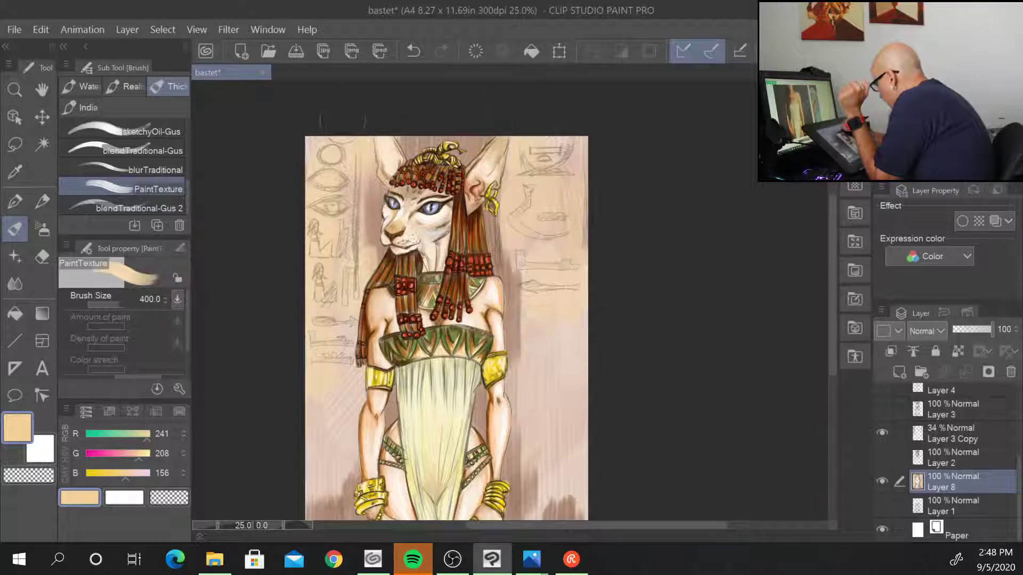
- Add pale cream highlights (about RGB 255, 237, 207) behind the hieroglyphs and along the outer background edges down to the hands
{"action": "left_click", "coordinate": [331, 149], "text": "alt"}
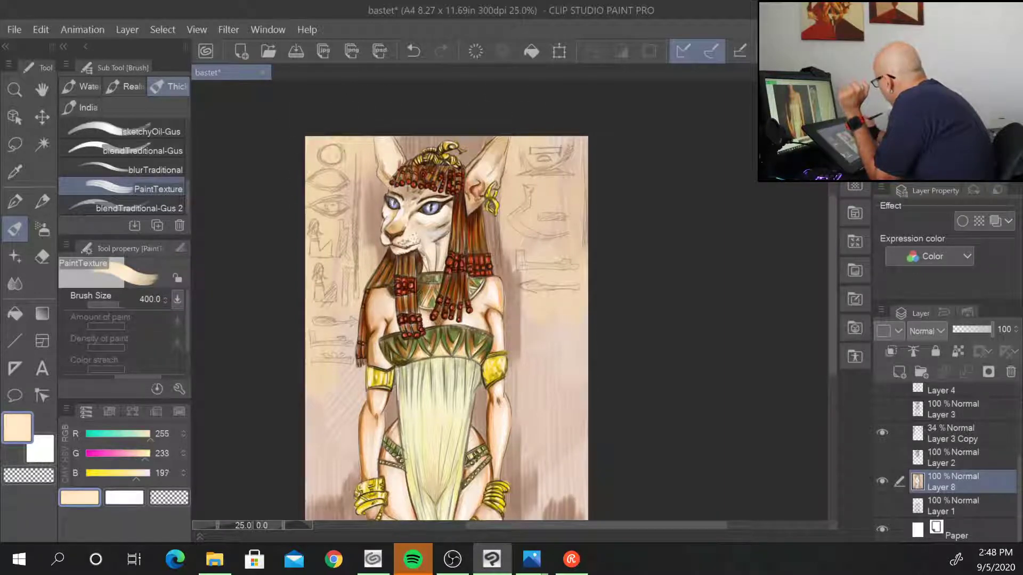
{"action": "mouse_move", "coordinate": [313, 127]}
{"action": "left_mouse_down"}
{"action": "mouse_move", "coordinate": [325, 224]}
{"action": "mouse_move", "coordinate": [352, 240]}
{"action": "mouse_move", "coordinate": [325, 229]}
{"action": "mouse_move", "coordinate": [328, 309]}
{"action": "left_mouse_up"}
{"action": "mouse_move", "coordinate": [522, 123]}
{"action": "left_mouse_down"}
{"action": "mouse_move", "coordinate": [570, 128]}
{"action": "mouse_move", "coordinate": [567, 307]}
{"action": "left_mouse_up"}
{"action": "mouse_move", "coordinate": [556, 421]}
{"action": "left_mouse_down"}
{"action": "mouse_move", "coordinate": [577, 469]}
{"action": "mouse_move", "coordinate": [584, 370]}
{"action": "left_mouse_up"}
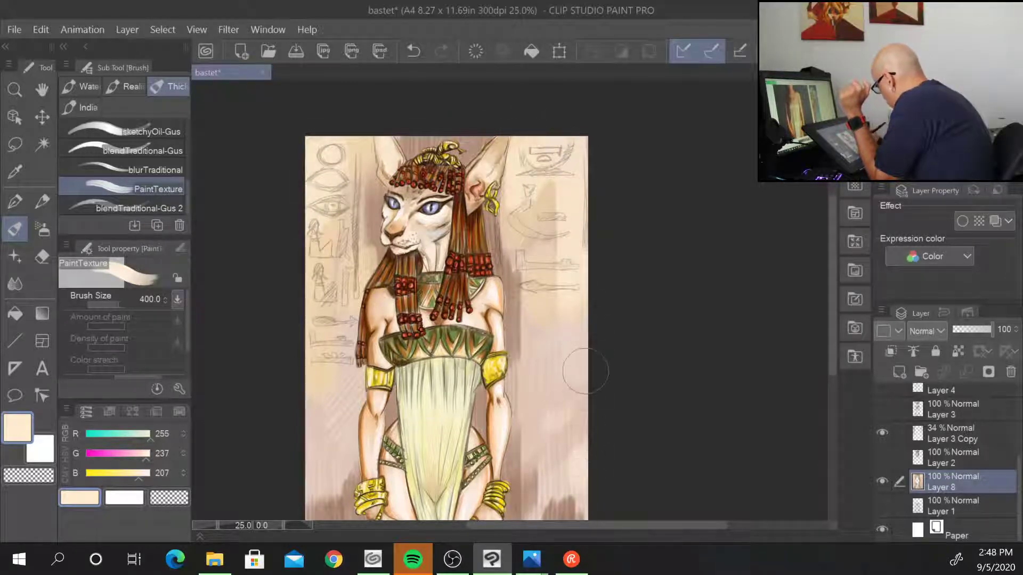
{"action": "mouse_move", "coordinate": [328, 394]}
{"action": "left_mouse_down"}
{"action": "mouse_move", "coordinate": [341, 517]}
{"action": "mouse_move", "coordinate": [331, 428]}
{"action": "left_mouse_up"}
- Darken the lowest part of the background beside the hips and hands with dark brown (RGB 65, 44, 10) textured strokes
{"action": "mouse_move", "coordinate": [831, 341]}
{"action": "left_mouse_down"}
{"action": "mouse_move", "coordinate": [830, 394]}
{"action": "mouse_move", "coordinate": [830, 366]}
{"action": "left_mouse_up"}
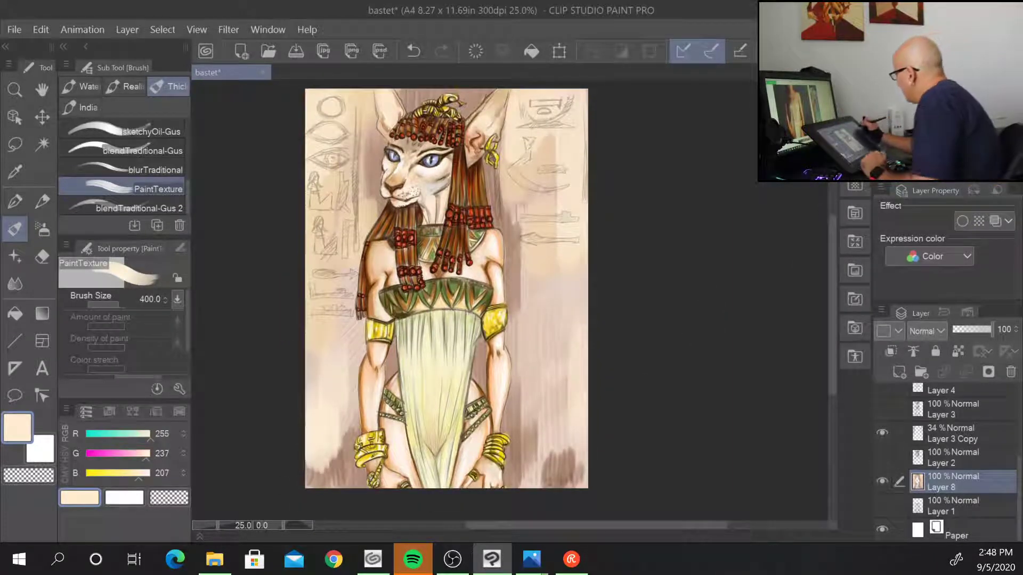
{"action": "left_click", "coordinate": [932, 138]}
{"action": "mouse_move", "coordinate": [334, 414]}
{"action": "left_mouse_down"}
{"action": "mouse_move", "coordinate": [317, 401]}
{"action": "mouse_move", "coordinate": [323, 495]}
{"action": "mouse_move", "coordinate": [355, 376]}
{"action": "left_mouse_up"}
{"action": "left_click_drag", "start_coordinate": [322, 487], "coordinate": [313, 421]}
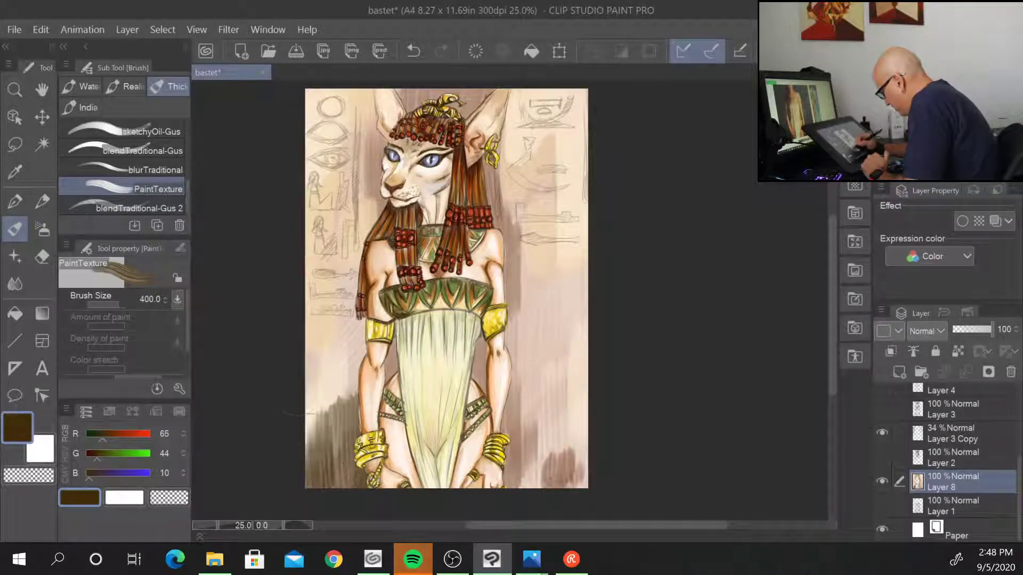
{"action": "left_click_drag", "start_coordinate": [298, 459], "coordinate": [337, 473]}
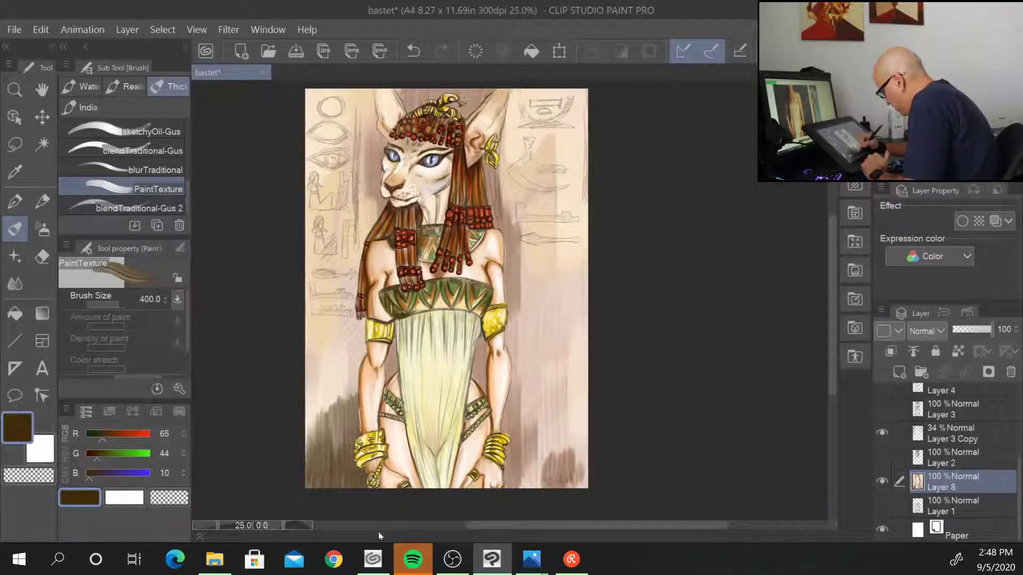
{"action": "left_click_drag", "start_coordinate": [393, 368], "coordinate": [391, 421]}
{"action": "left_click_drag", "start_coordinate": [468, 373], "coordinate": [475, 390]}
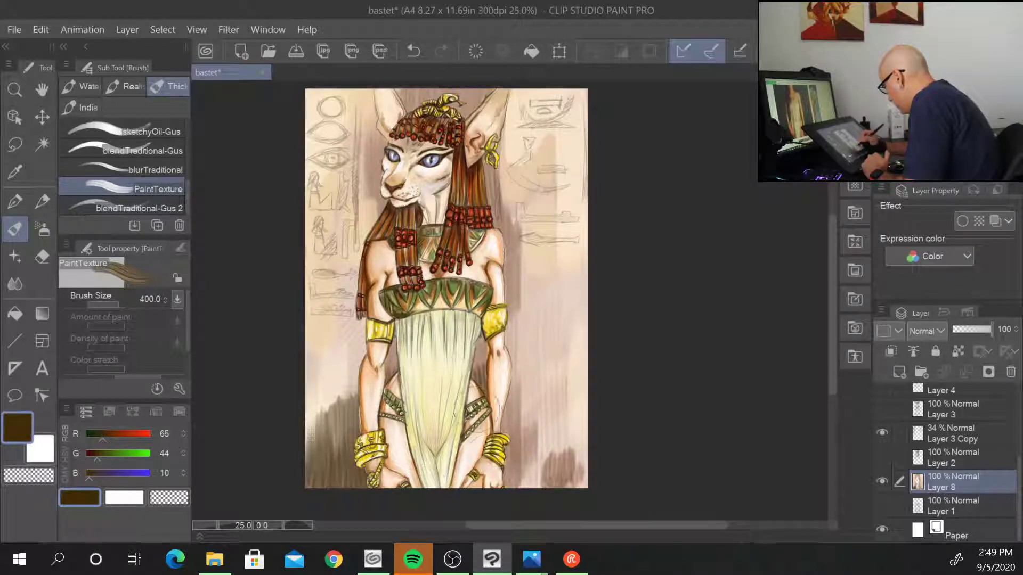
{"action": "mouse_move", "coordinate": [506, 469]}
{"action": "left_mouse_down"}
{"action": "mouse_move", "coordinate": [525, 459]}
{"action": "mouse_move", "coordinate": [583, 482]}
{"action": "left_mouse_up"}
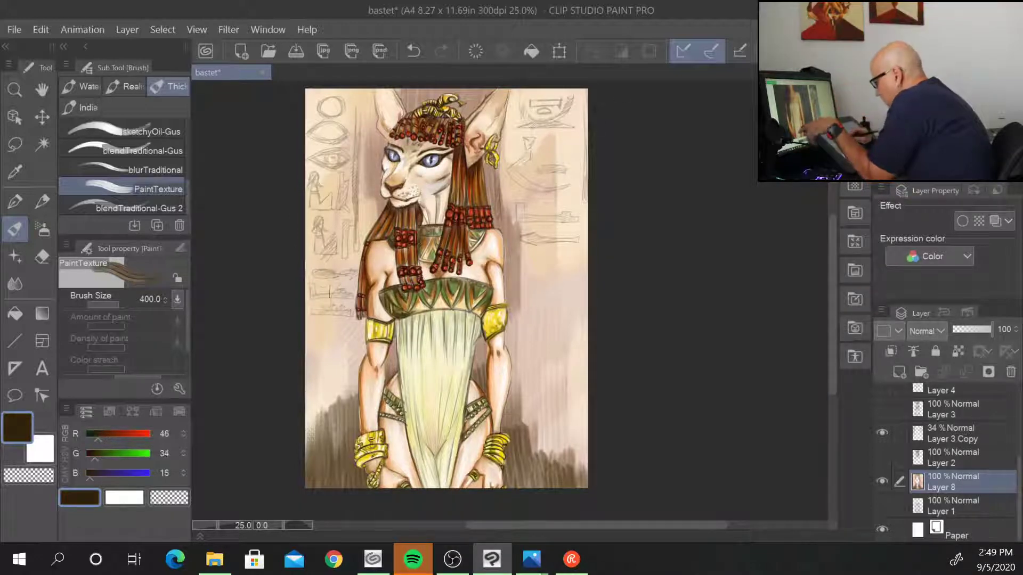
- Blend the dark brown base of the background into the lighter area with the blurTraditional brush at size 250
{"action": "left_click", "coordinate": [155, 170]}
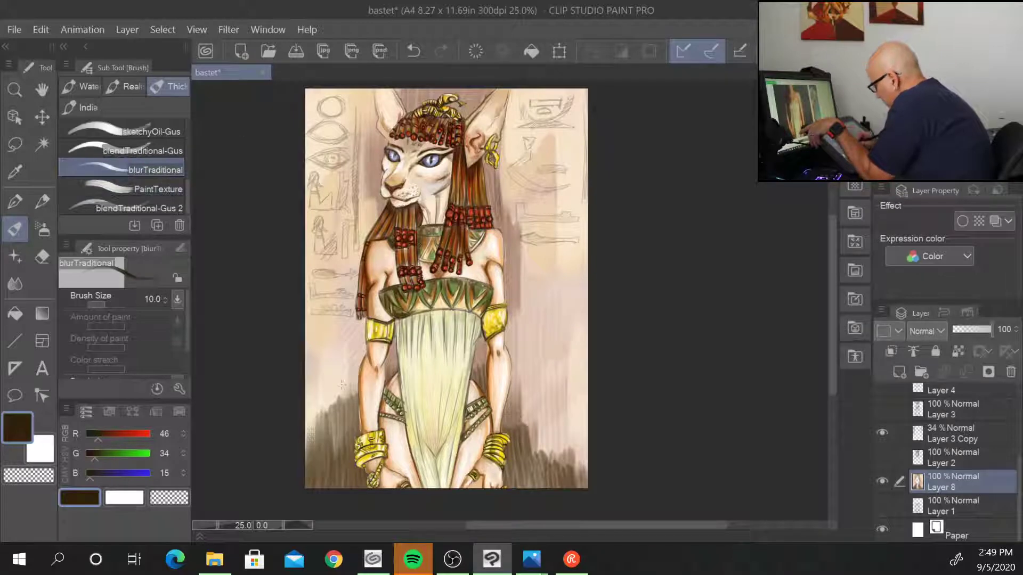
{"action": "key", "text": "bracketright"}
{"action": "key", "text": "bracketright"}
{"action": "key", "text": "bracketright"}
{"action": "key", "text": "bracketright"}
{"action": "key", "text": "bracketright"}
{"action": "key", "text": "bracketright"}
{"action": "key", "text": "bracketright"}
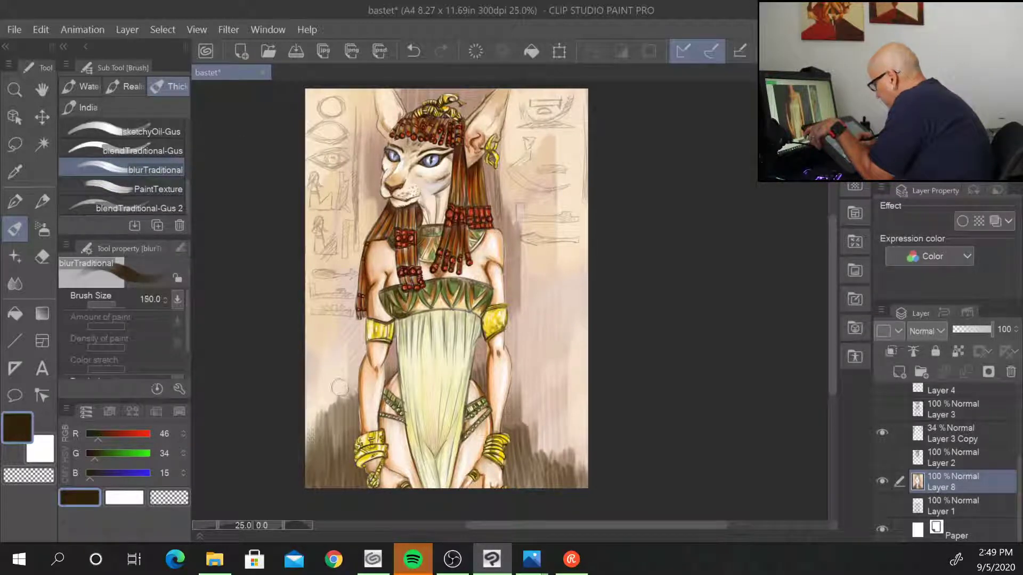
{"action": "key", "text": "bracketright"}
{"action": "key", "text": "bracketright"}
{"action": "key", "text": "bracketright"}
{"action": "mouse_move", "coordinate": [315, 472]}
{"action": "left_mouse_down"}
{"action": "mouse_move", "coordinate": [328, 357]}
{"action": "mouse_move", "coordinate": [338, 383]}
{"action": "mouse_move", "coordinate": [356, 347]}
{"action": "mouse_move", "coordinate": [326, 342]}
{"action": "mouse_move", "coordinate": [315, 465]}
{"action": "mouse_move", "coordinate": [344, 390]}
{"action": "mouse_move", "coordinate": [350, 412]}
{"action": "mouse_move", "coordinate": [339, 420]}
{"action": "mouse_move", "coordinate": [337, 480]}
{"action": "mouse_move", "coordinate": [350, 372]}
{"action": "mouse_move", "coordinate": [349, 412]}
{"action": "mouse_move", "coordinate": [329, 411]}
{"action": "mouse_move", "coordinate": [319, 389]}
{"action": "mouse_move", "coordinate": [324, 441]}
{"action": "mouse_move", "coordinate": [357, 400]}
{"action": "mouse_move", "coordinate": [343, 402]}
{"action": "mouse_move", "coordinate": [325, 451]}
{"action": "mouse_move", "coordinate": [338, 451]}
{"action": "mouse_move", "coordinate": [349, 490]}
{"action": "mouse_move", "coordinate": [355, 415]}
{"action": "mouse_move", "coordinate": [407, 338]}
{"action": "mouse_move", "coordinate": [553, 501]}
{"action": "mouse_move", "coordinate": [580, 468]}
{"action": "mouse_move", "coordinate": [584, 480]}
{"action": "mouse_move", "coordinate": [572, 452]}
{"action": "mouse_move", "coordinate": [557, 490]}
{"action": "mouse_move", "coordinate": [514, 428]}
{"action": "mouse_move", "coordinate": [519, 437]}
{"action": "mouse_move", "coordinate": [532, 397]}
{"action": "mouse_move", "coordinate": [562, 466]}
{"action": "mouse_move", "coordinate": [578, 416]}
{"action": "mouse_move", "coordinate": [568, 464]}
{"action": "mouse_move", "coordinate": [546, 417]}
{"action": "mouse_move", "coordinate": [525, 445]}
{"action": "mouse_move", "coordinate": [554, 420]}
{"action": "mouse_move", "coordinate": [569, 473]}
{"action": "mouse_move", "coordinate": [553, 473]}
{"action": "mouse_move", "coordinate": [554, 431]}
{"action": "mouse_move", "coordinate": [528, 450]}
{"action": "mouse_move", "coordinate": [576, 479]}
{"action": "mouse_move", "coordinate": [554, 474]}
{"action": "mouse_move", "coordinate": [533, 444]}
{"action": "mouse_move", "coordinate": [564, 468]}
{"action": "mouse_move", "coordinate": [516, 432]}
{"action": "mouse_move", "coordinate": [578, 460]}
{"action": "mouse_move", "coordinate": [548, 476]}
{"action": "left_mouse_up"}
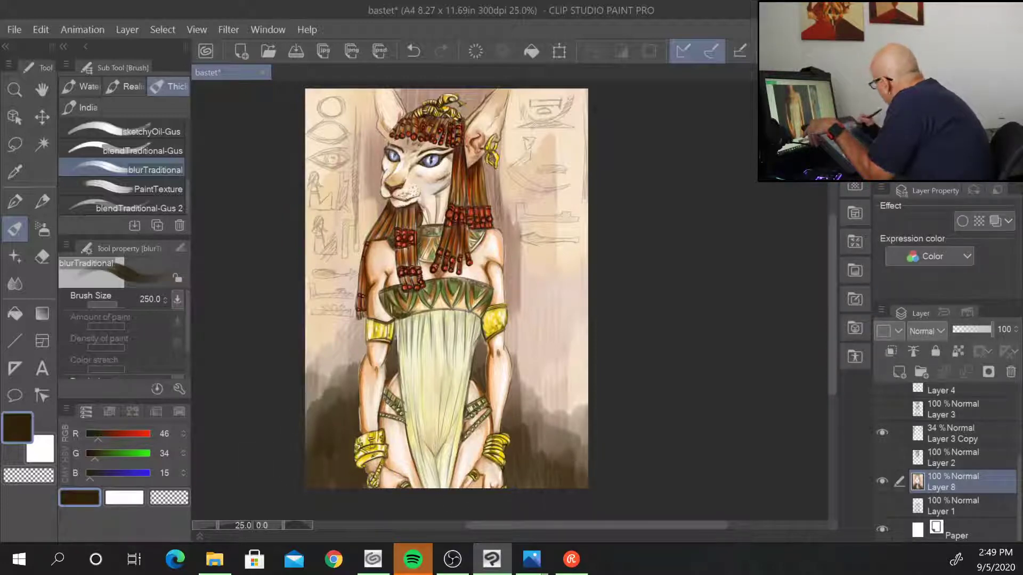
- Glaze the upper background around the head and hieroglyphs with light orange (RGB 254, 207, 132) using the blurTraditional brush
{"action": "left_click", "coordinate": [331, 123], "text": "alt"}
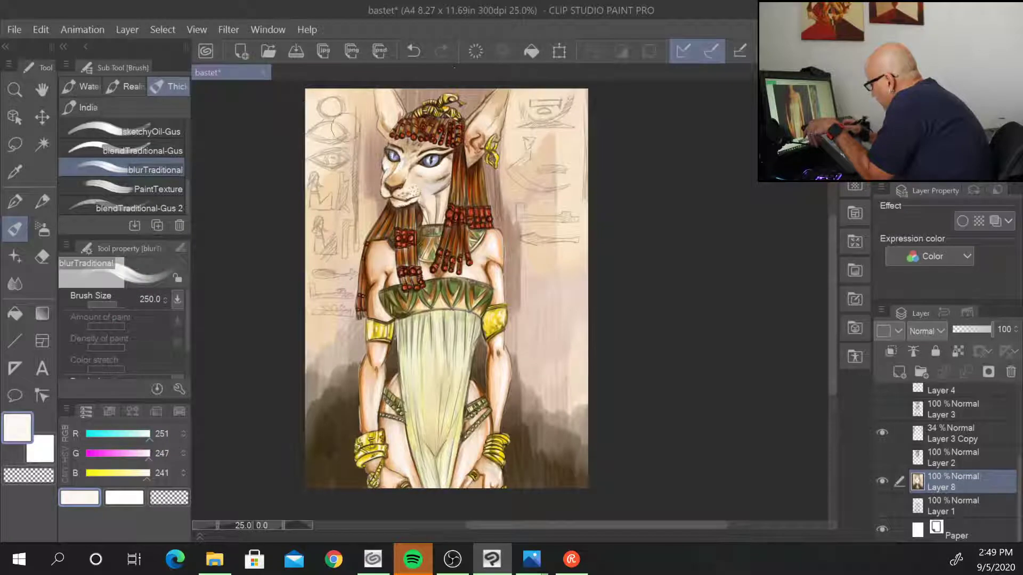
{"action": "left_click", "coordinate": [956, 95]}
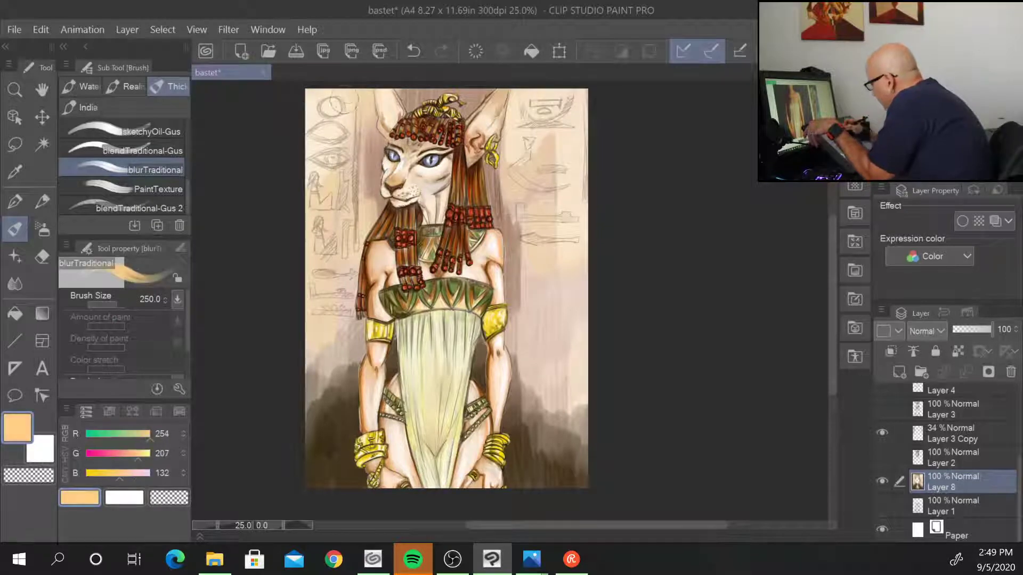
{"action": "mouse_move", "coordinate": [344, 101]}
{"action": "left_mouse_down"}
{"action": "mouse_move", "coordinate": [331, 159]}
{"action": "mouse_move", "coordinate": [319, 125]}
{"action": "left_mouse_up"}
{"action": "mouse_move", "coordinate": [356, 219]}
{"action": "left_mouse_down"}
{"action": "mouse_move", "coordinate": [381, 107]}
{"action": "mouse_move", "coordinate": [373, 179]}
{"action": "mouse_move", "coordinate": [349, 172]}
{"action": "mouse_move", "coordinate": [335, 118]}
{"action": "mouse_move", "coordinate": [328, 295]}
{"action": "mouse_move", "coordinate": [345, 269]}
{"action": "left_mouse_up"}
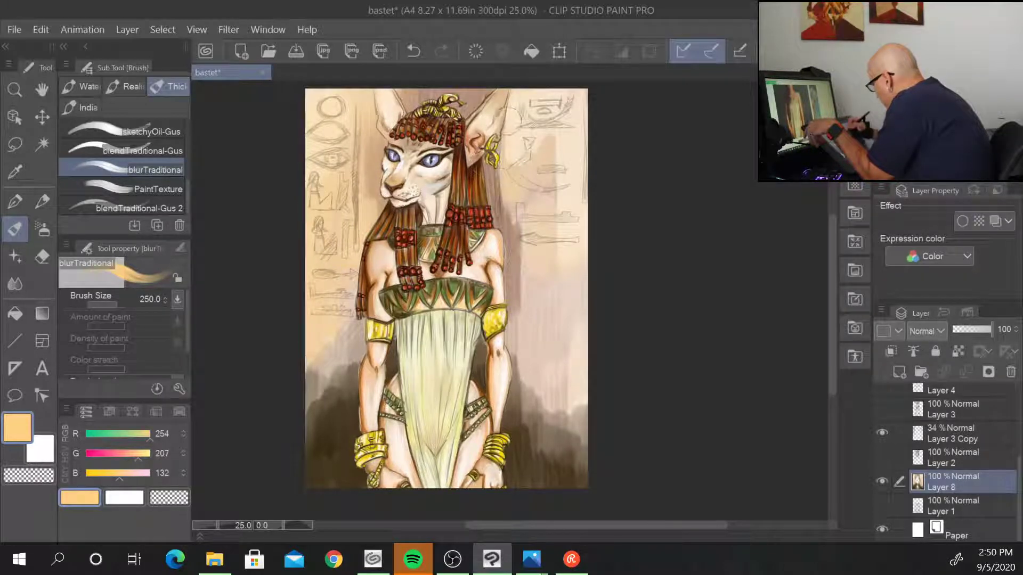
{"action": "mouse_move", "coordinate": [511, 93]}
{"action": "left_mouse_down"}
{"action": "mouse_move", "coordinate": [527, 147]}
{"action": "mouse_move", "coordinate": [495, 223]}
{"action": "left_mouse_up"}
{"action": "mouse_move", "coordinate": [487, 130]}
{"action": "left_mouse_down"}
{"action": "mouse_move", "coordinate": [466, 101]}
{"action": "mouse_move", "coordinate": [426, 95]}
{"action": "left_mouse_up"}
{"action": "left_click_drag", "start_coordinate": [527, 138], "coordinate": [528, 224]}
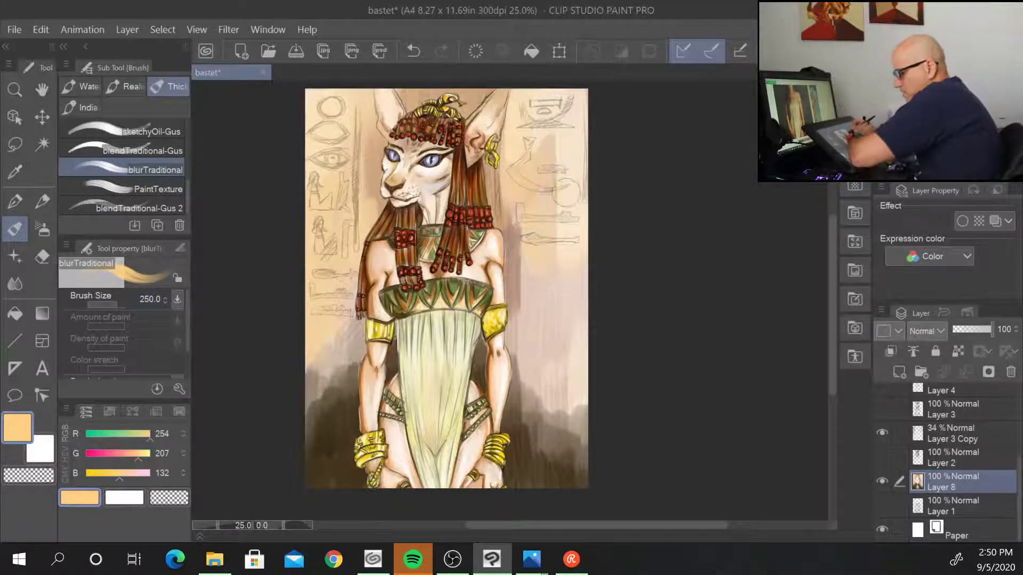
{"action": "mouse_move", "coordinate": [584, 131]}
{"action": "left_mouse_down"}
{"action": "mouse_move", "coordinate": [533, 128]}
{"action": "mouse_move", "coordinate": [573, 186]}
{"action": "mouse_move", "coordinate": [533, 141]}
{"action": "mouse_move", "coordinate": [500, 205]}
{"action": "mouse_move", "coordinate": [510, 241]}
{"action": "mouse_move", "coordinate": [568, 272]}
{"action": "mouse_move", "coordinate": [519, 282]}
{"action": "mouse_move", "coordinate": [531, 262]}
{"action": "left_mouse_up"}
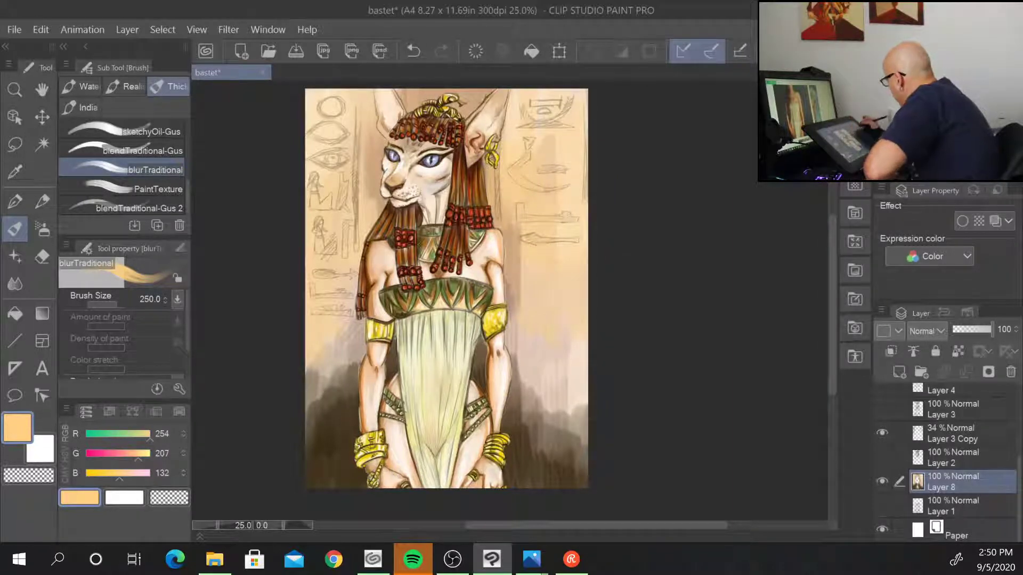
- Shade around the head and body with brown (RGB 100, 68, 18) and tint the dark base with golden orange (RGB 214, 155, 60)
{"action": "left_click", "coordinate": [966, 124]}
{"action": "mouse_move", "coordinate": [400, 189]}
{"action": "left_mouse_down"}
{"action": "mouse_move", "coordinate": [374, 209]}
{"action": "mouse_move", "coordinate": [388, 139]}
{"action": "mouse_move", "coordinate": [426, 96]}
{"action": "mouse_move", "coordinate": [453, 93]}
{"action": "mouse_move", "coordinate": [482, 111]}
{"action": "mouse_move", "coordinate": [490, 181]}
{"action": "left_mouse_up"}
{"action": "left_click_drag", "start_coordinate": [495, 224], "coordinate": [508, 87]}
{"action": "mouse_move", "coordinate": [388, 99]}
{"action": "left_mouse_down"}
{"action": "mouse_move", "coordinate": [352, 277]}
{"action": "mouse_move", "coordinate": [361, 341]}
{"action": "mouse_move", "coordinate": [347, 384]}
{"action": "mouse_move", "coordinate": [326, 410]}
{"action": "mouse_move", "coordinate": [314, 405]}
{"action": "left_mouse_up"}
{"action": "mouse_move", "coordinate": [514, 332]}
{"action": "left_mouse_down"}
{"action": "mouse_move", "coordinate": [525, 432]}
{"action": "mouse_move", "coordinate": [554, 422]}
{"action": "mouse_move", "coordinate": [573, 456]}
{"action": "left_mouse_up"}
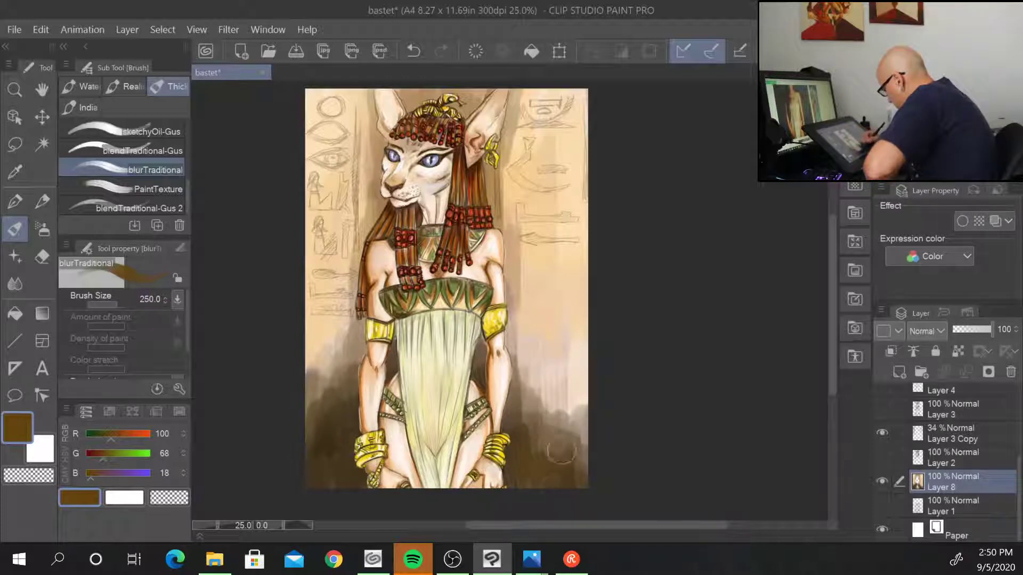
{"action": "left_click_drag", "start_coordinate": [959, 125], "coordinate": [953, 91]}
{"action": "mouse_move", "coordinate": [516, 418]}
{"action": "left_mouse_down"}
{"action": "mouse_move", "coordinate": [512, 474]}
{"action": "mouse_move", "coordinate": [528, 460]}
{"action": "mouse_move", "coordinate": [559, 472]}
{"action": "mouse_move", "coordinate": [528, 469]}
{"action": "left_mouse_up"}
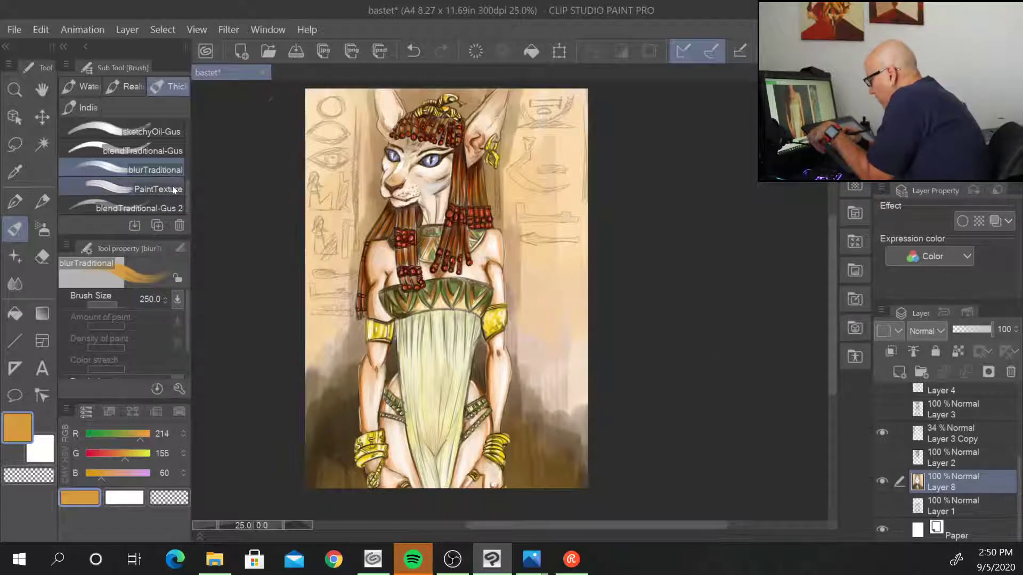
- Fill the short bar and hooked curve hieroglyphs beside the ear with gray-brown (RGB 108, 93, 69) using the PaintTexture brush at size 30
{"action": "left_click", "coordinate": [155, 189]}
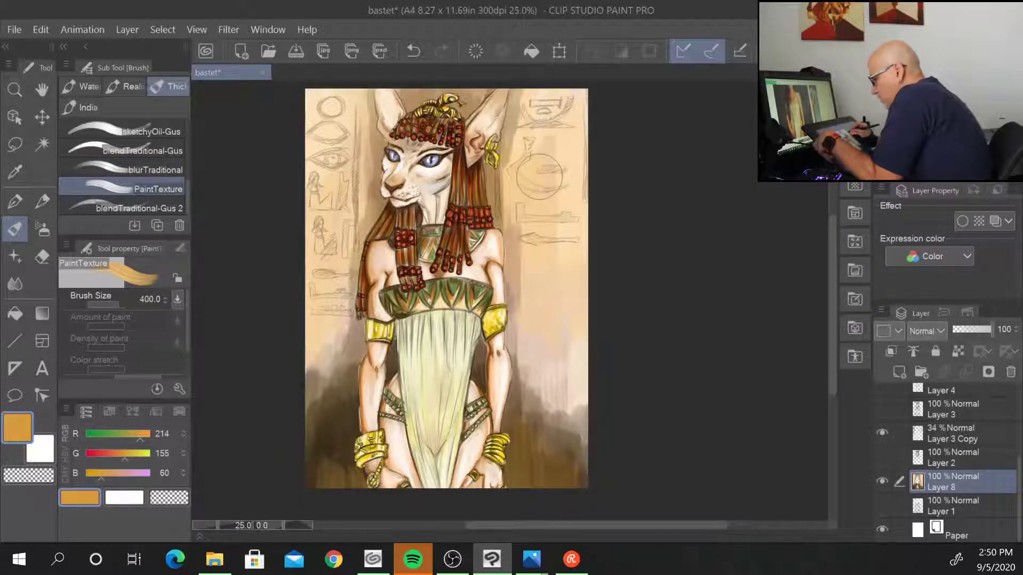
{"action": "key", "text": "["}
{"action": "key", "text": "bracketleft"}
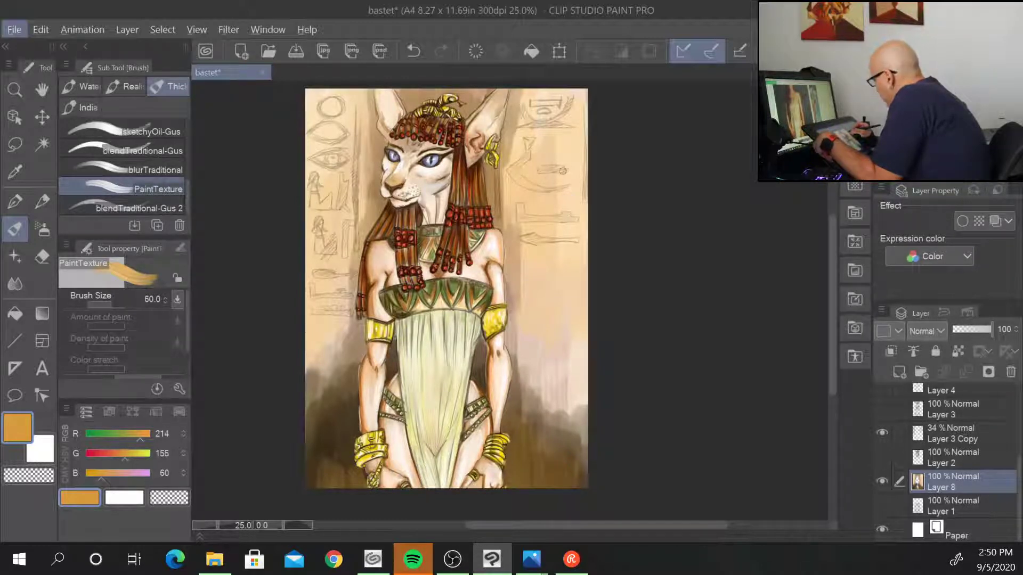
{"action": "scroll", "coordinate": [567, 166], "scroll_direction": "up", "scroll_amount": 1}
{"action": "scroll", "coordinate": [562, 171], "scroll_direction": "up", "scroll_amount": 2}
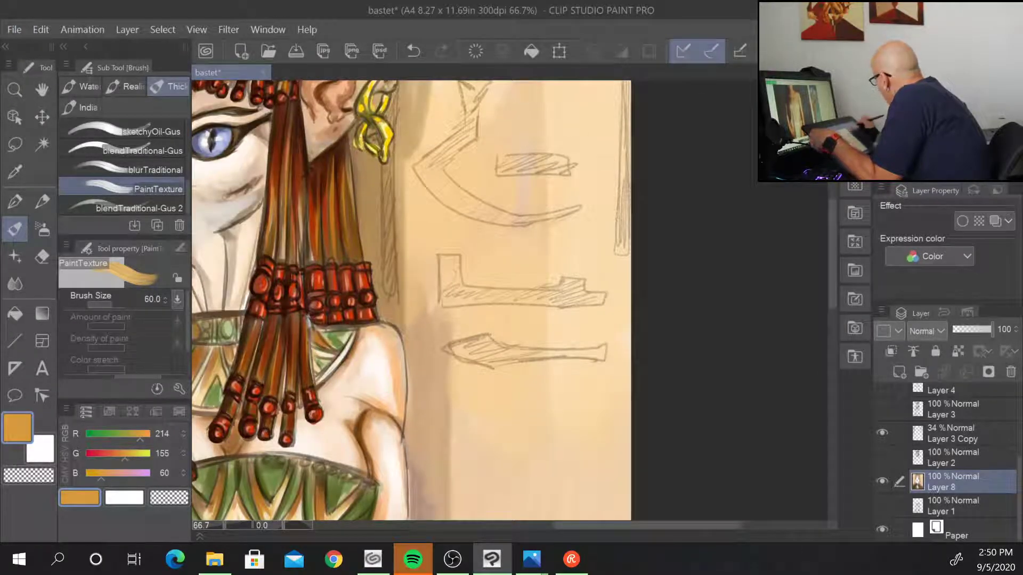
{"action": "left_click", "coordinate": [104, 478]}
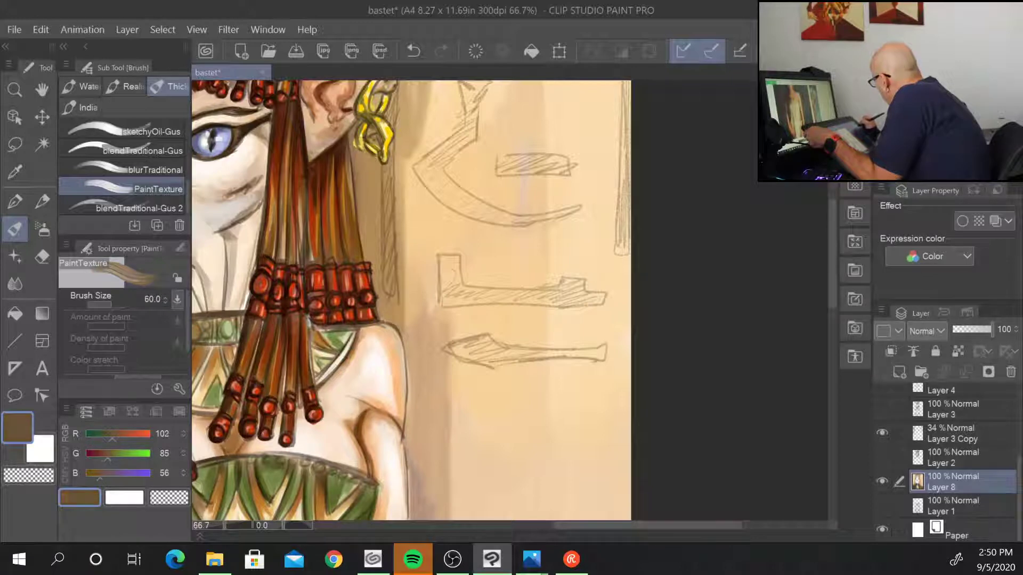
{"action": "key", "text": "bracketleft"}
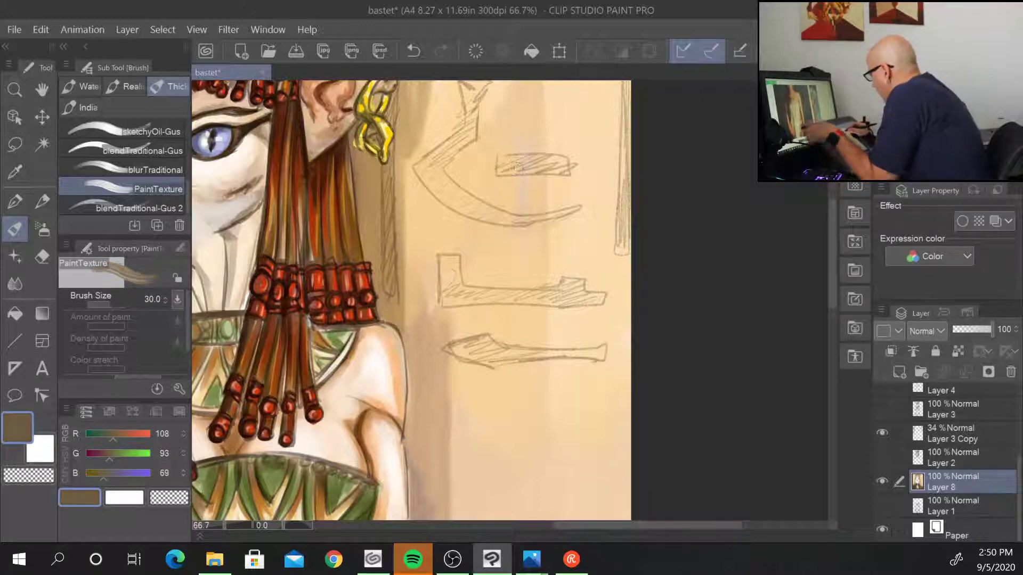
{"action": "mouse_move", "coordinate": [498, 175]}
{"action": "left_mouse_down"}
{"action": "mouse_move", "coordinate": [503, 156]}
{"action": "mouse_move", "coordinate": [568, 158]}
{"action": "mouse_move", "coordinate": [505, 174]}
{"action": "mouse_move", "coordinate": [568, 177]}
{"action": "left_mouse_up"}
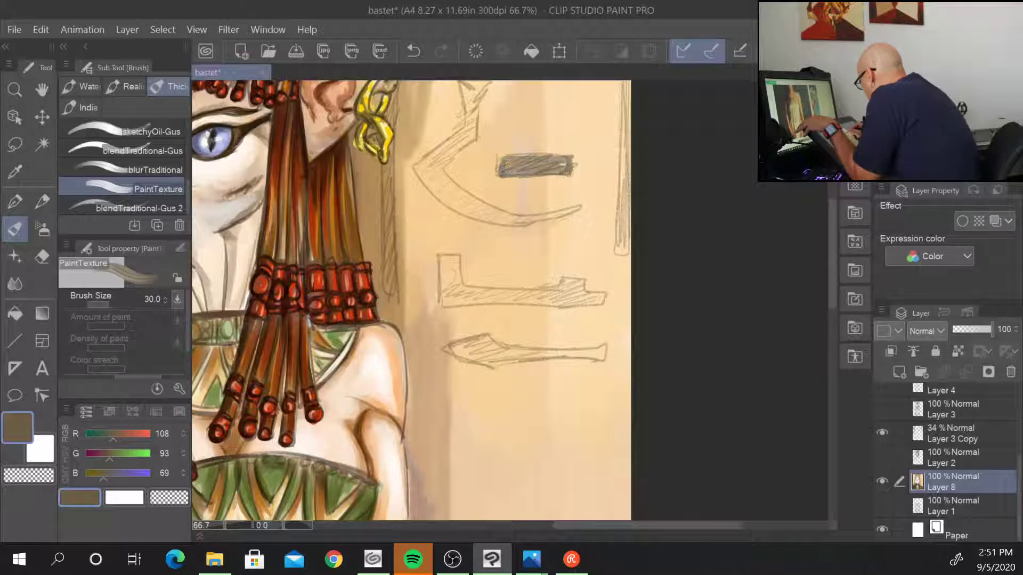
{"action": "mouse_move", "coordinate": [461, 93]}
{"action": "left_mouse_down"}
{"action": "mouse_move", "coordinate": [467, 139]}
{"action": "mouse_move", "coordinate": [471, 98]}
{"action": "left_mouse_up"}
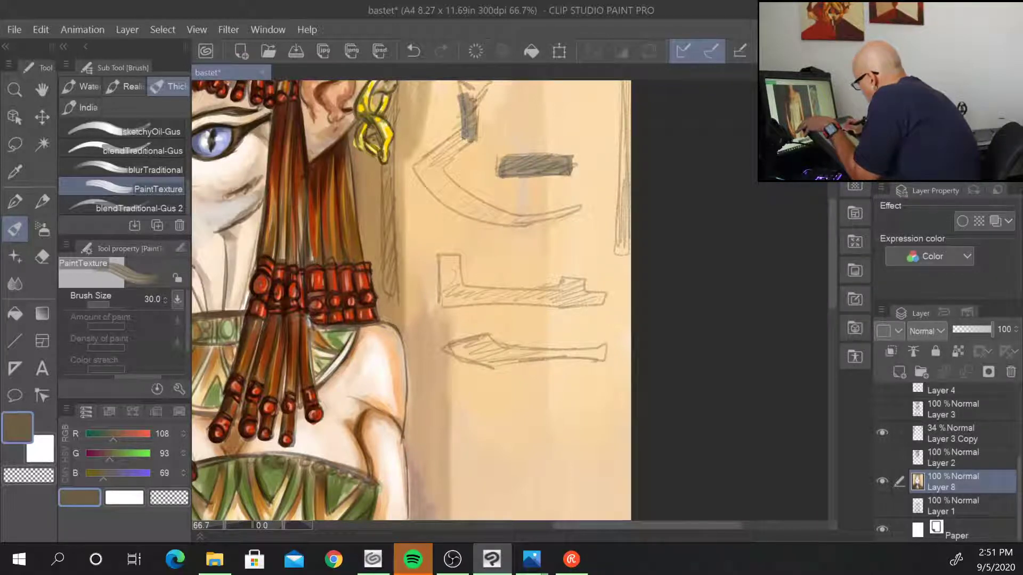
{"action": "mouse_move", "coordinate": [468, 134]}
{"action": "left_mouse_down"}
{"action": "mouse_move", "coordinate": [414, 166]}
{"action": "mouse_move", "coordinate": [506, 221]}
{"action": "mouse_move", "coordinate": [418, 169]}
{"action": "mouse_move", "coordinate": [452, 186]}
{"action": "left_mouse_up"}
{"action": "left_click_drag", "start_coordinate": [488, 215], "coordinate": [564, 208]}
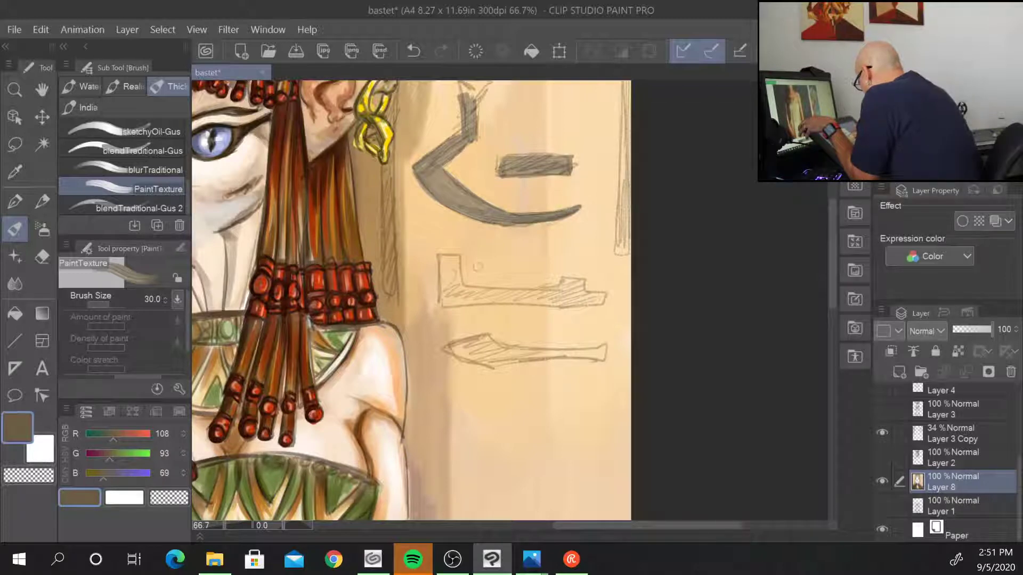
- Fill the L-shaped hieroglyph below the hooked curve with the same gray-brown
{"action": "mouse_move", "coordinate": [444, 257]}
{"action": "left_mouse_down"}
{"action": "mouse_move", "coordinate": [444, 307]}
{"action": "mouse_move", "coordinate": [445, 285]}
{"action": "left_mouse_up"}
{"action": "mouse_move", "coordinate": [450, 253]}
{"action": "left_mouse_down"}
{"action": "mouse_move", "coordinate": [453, 279]}
{"action": "mouse_move", "coordinate": [447, 258]}
{"action": "mouse_move", "coordinate": [560, 291]}
{"action": "left_mouse_up"}
{"action": "mouse_move", "coordinate": [450, 297]}
{"action": "left_mouse_down"}
{"action": "mouse_move", "coordinate": [565, 297]}
{"action": "mouse_move", "coordinate": [482, 292]}
{"action": "left_mouse_up"}
{"action": "mouse_move", "coordinate": [548, 294]}
{"action": "left_mouse_down"}
{"action": "mouse_move", "coordinate": [583, 290]}
{"action": "mouse_move", "coordinate": [560, 299]}
{"action": "left_mouse_up"}
{"action": "left_click_drag", "start_coordinate": [598, 303], "coordinate": [490, 296]}
- Fill the spear-shaped hieroglyph beside the shoulder and the vertical border strips on both sides of that column with gray-brown
{"action": "mouse_move", "coordinate": [625, 92]}
{"action": "left_mouse_down"}
{"action": "mouse_move", "coordinate": [621, 247]}
{"action": "mouse_move", "coordinate": [624, 150]}
{"action": "left_mouse_up"}
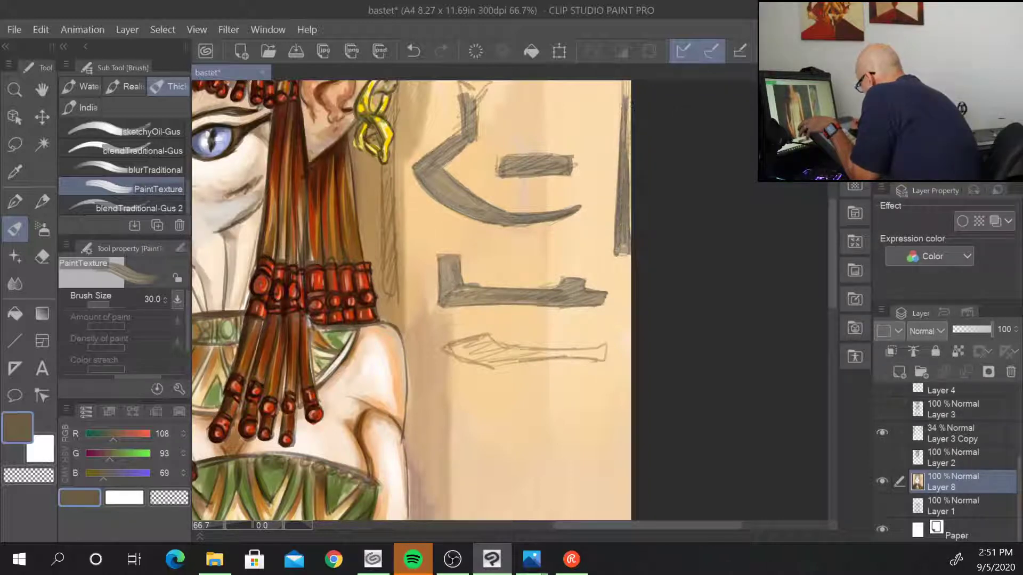
{"action": "mouse_move", "coordinate": [489, 334]}
{"action": "left_mouse_down"}
{"action": "mouse_move", "coordinate": [450, 346]}
{"action": "mouse_move", "coordinate": [496, 367]}
{"action": "mouse_move", "coordinate": [602, 347]}
{"action": "mouse_move", "coordinate": [503, 364]}
{"action": "mouse_move", "coordinate": [456, 345]}
{"action": "left_mouse_up"}
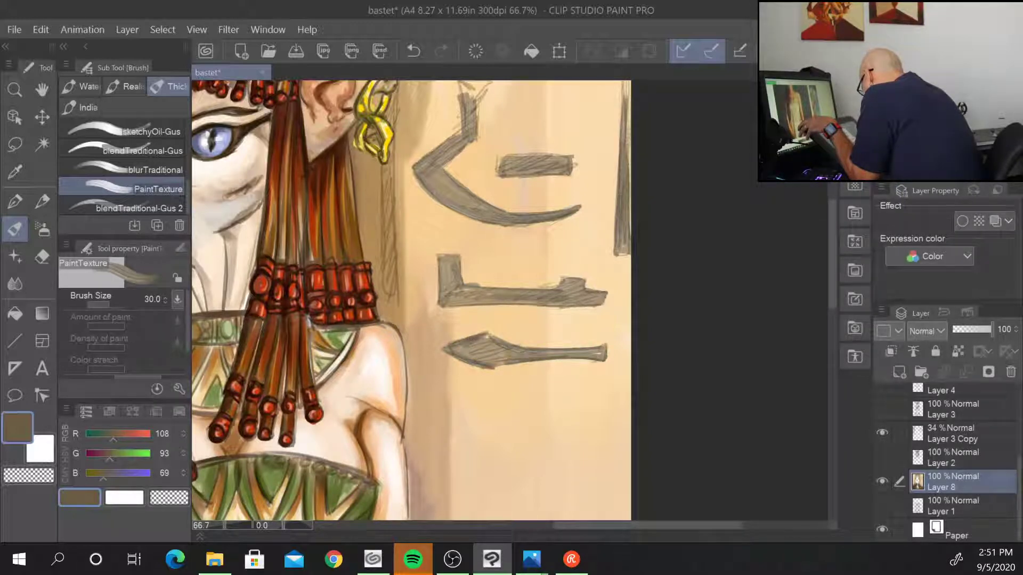
{"action": "left_click_drag", "start_coordinate": [387, 171], "coordinate": [390, 284]}
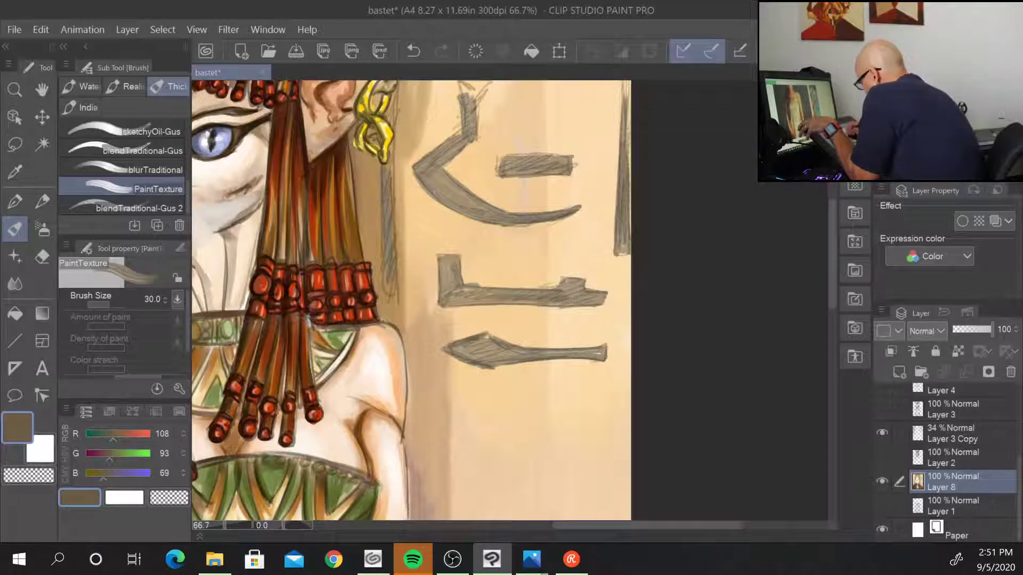
{"action": "left_click_drag", "start_coordinate": [383, 228], "coordinate": [384, 290]}
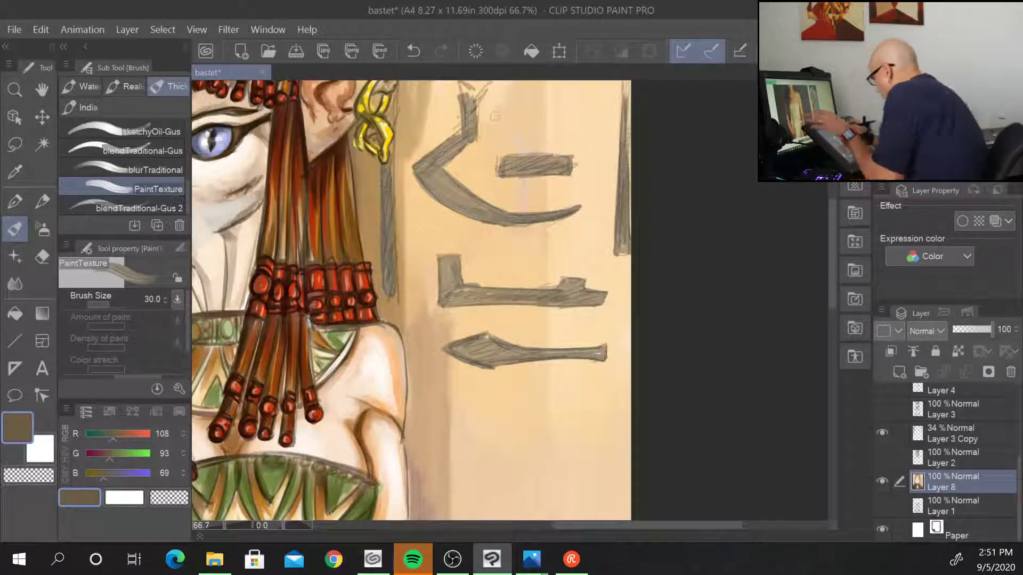
{"action": "left_click_drag", "start_coordinate": [519, 251], "coordinate": [496, 389]}
{"action": "left_click_drag", "start_coordinate": [366, 238], "coordinate": [366, 307]}
{"action": "left_click_drag", "start_coordinate": [371, 225], "coordinate": [371, 272]}
- Fill the bowl-shaped hieroglyph beside the ear, including its bar, dome and base, and complete the hooked glyph's flared tip
{"action": "left_click_drag", "start_coordinate": [493, 330], "coordinate": [517, 438]}
{"action": "mouse_move", "coordinate": [451, 250]}
{"action": "left_mouse_down"}
{"action": "mouse_move", "coordinate": [468, 289]}
{"action": "mouse_move", "coordinate": [486, 297]}
{"action": "left_mouse_up"}
{"action": "mouse_move", "coordinate": [451, 228]}
{"action": "left_mouse_down"}
{"action": "mouse_move", "coordinate": [467, 260]}
{"action": "mouse_move", "coordinate": [494, 280]}
{"action": "mouse_move", "coordinate": [559, 258]}
{"action": "left_mouse_up"}
{"action": "left_click_drag", "start_coordinate": [577, 222], "coordinate": [555, 263]}
{"action": "mouse_move", "coordinate": [585, 217]}
{"action": "left_mouse_down"}
{"action": "mouse_move", "coordinate": [537, 282]}
{"action": "mouse_move", "coordinate": [485, 292]}
{"action": "left_mouse_up"}
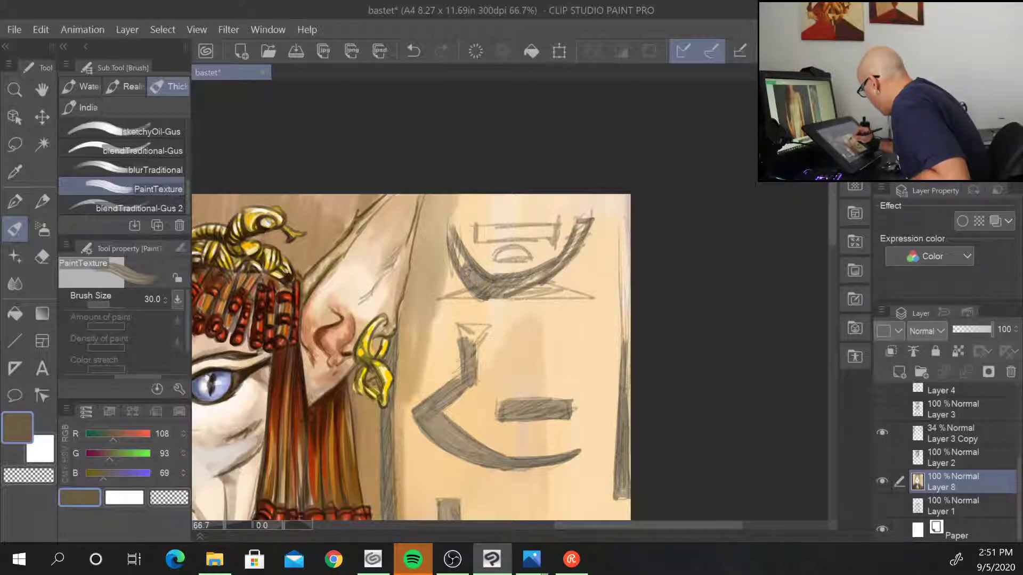
{"action": "mouse_move", "coordinate": [476, 234]}
{"action": "left_mouse_down"}
{"action": "mouse_move", "coordinate": [554, 241]}
{"action": "mouse_move", "coordinate": [557, 229]}
{"action": "mouse_move", "coordinate": [469, 239]}
{"action": "mouse_move", "coordinate": [536, 255]}
{"action": "left_mouse_up"}
{"action": "mouse_move", "coordinate": [465, 296]}
{"action": "left_mouse_down"}
{"action": "mouse_move", "coordinate": [441, 301]}
{"action": "mouse_move", "coordinate": [585, 299]}
{"action": "mouse_move", "coordinate": [546, 281]}
{"action": "mouse_move", "coordinate": [495, 295]}
{"action": "left_mouse_up"}
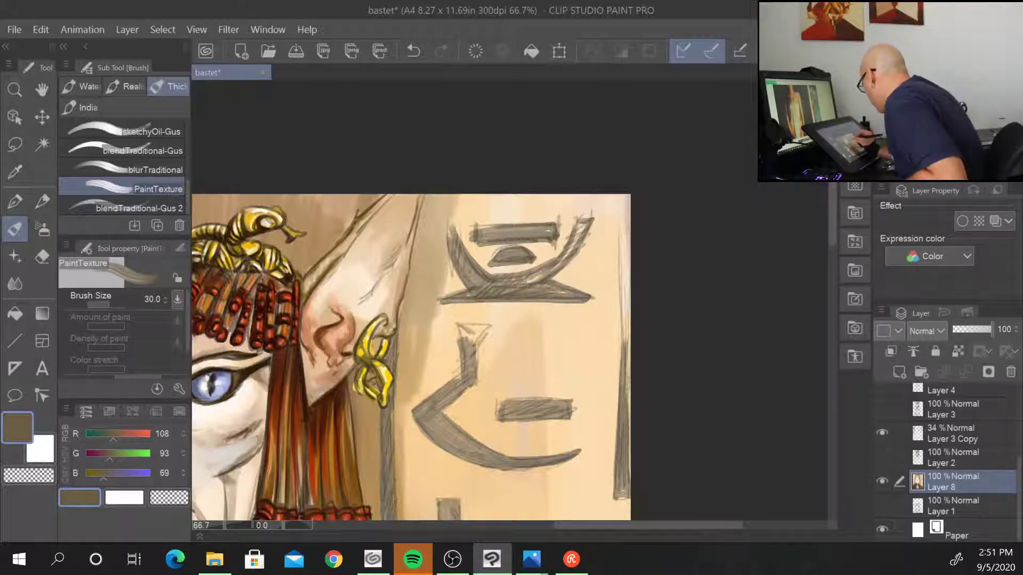
{"action": "left_click_drag", "start_coordinate": [457, 325], "coordinate": [496, 330]}
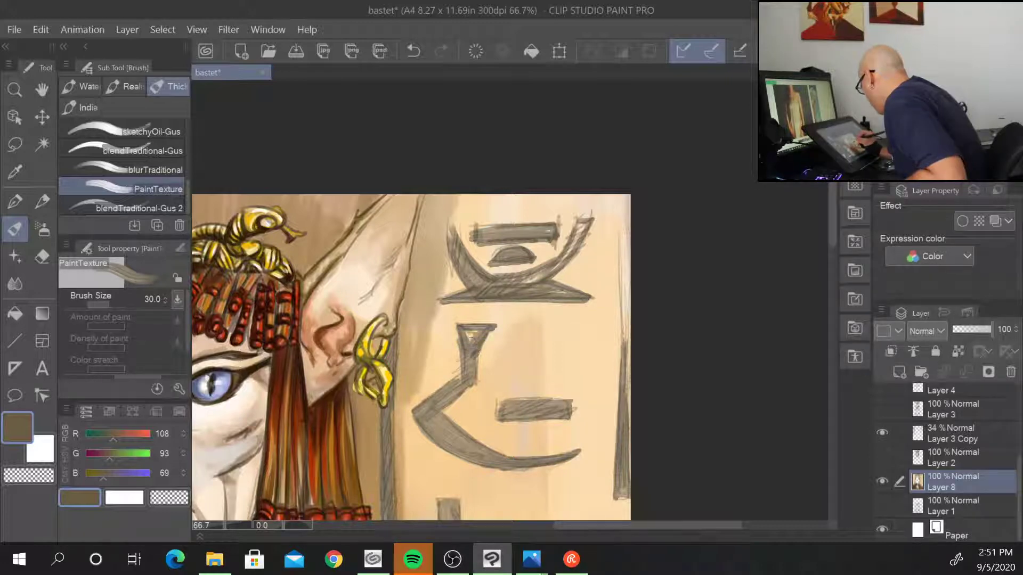
- Fill the long vertical border strip in front of the face with gray-brown strokes along its full length
{"action": "mouse_move", "coordinate": [484, 440]}
{"action": "left_mouse_down"}
{"action": "mouse_move", "coordinate": [748, 269]}
{"action": "mouse_move", "coordinate": [799, 310]}
{"action": "left_mouse_up"}
{"action": "left_click_drag", "start_coordinate": [337, 95], "coordinate": [337, 232]}
{"action": "left_click_drag", "start_coordinate": [340, 184], "coordinate": [336, 301]}
{"action": "left_click_drag", "start_coordinate": [333, 226], "coordinate": [329, 341]}
{"action": "left_click_drag", "start_coordinate": [327, 252], "coordinate": [327, 375]}
{"action": "left_click_drag", "start_coordinate": [334, 330], "coordinate": [331, 466]}
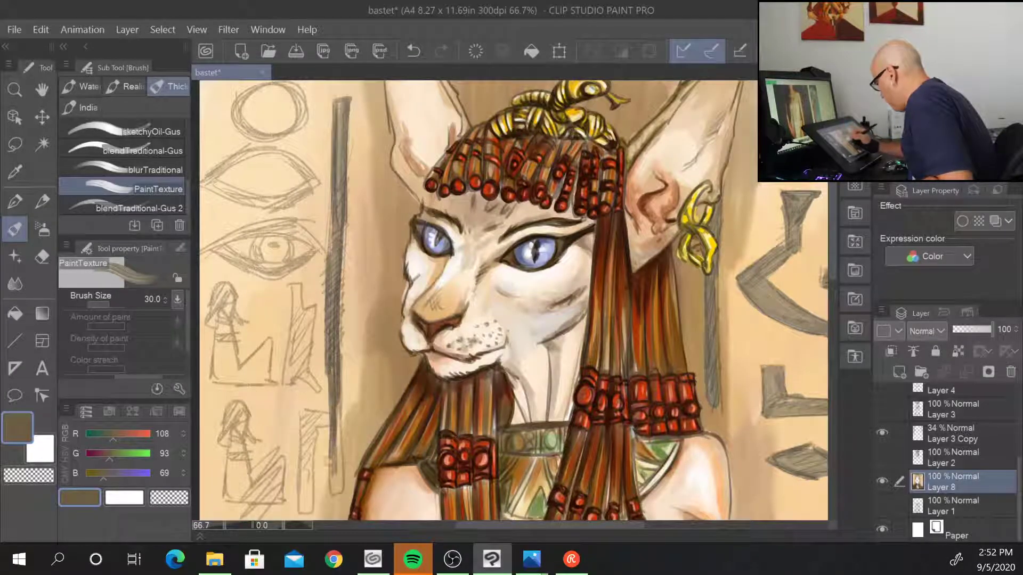
{"action": "left_click_drag", "start_coordinate": [334, 352], "coordinate": [330, 495]}
{"action": "left_click_drag", "start_coordinate": [335, 399], "coordinate": [334, 490]}
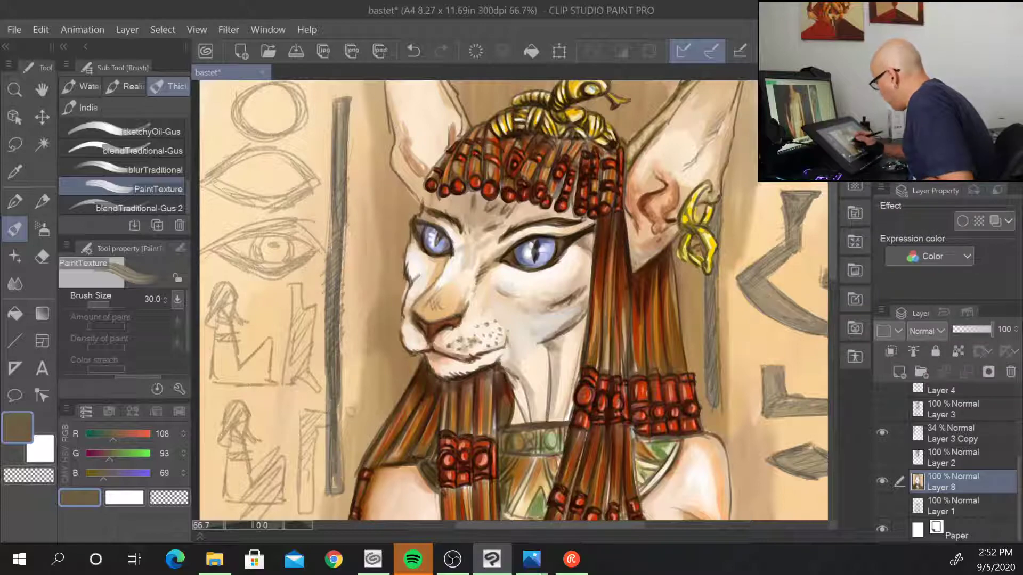
- Paint gray-brown outlines over the circle, the empty eye shape and the eye with a pupil in the column facing the figure
{"action": "left_click_drag", "start_coordinate": [433, 303], "coordinate": [453, 450]}
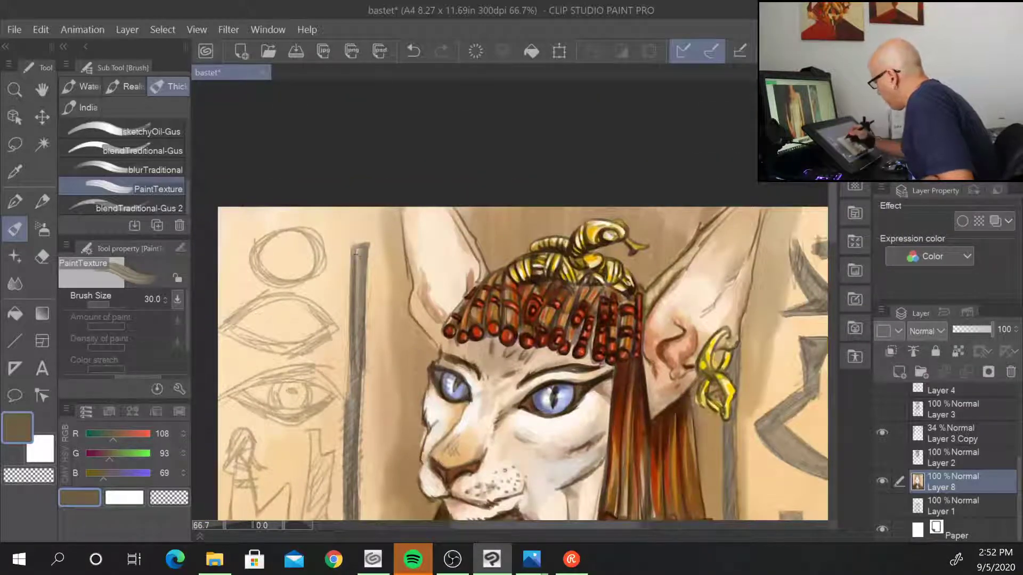
{"action": "mouse_move", "coordinate": [289, 238]}
{"action": "left_mouse_down"}
{"action": "mouse_move", "coordinate": [256, 251]}
{"action": "mouse_move", "coordinate": [326, 255]}
{"action": "mouse_move", "coordinate": [251, 261]}
{"action": "left_mouse_up"}
{"action": "left_click_drag", "start_coordinate": [403, 369], "coordinate": [472, 295]}
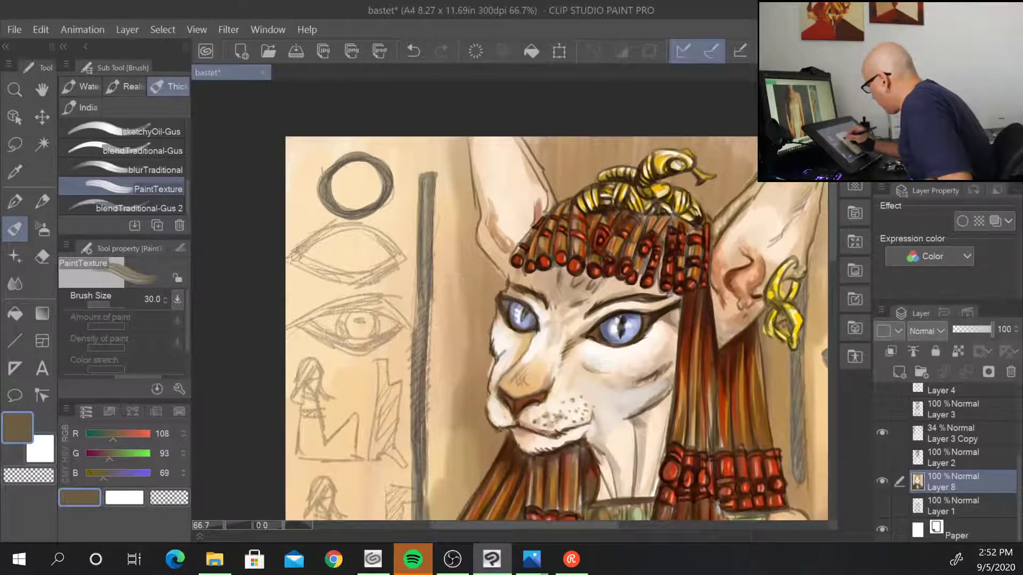
{"action": "mouse_move", "coordinate": [289, 257]}
{"action": "left_mouse_down"}
{"action": "mouse_move", "coordinate": [380, 230]}
{"action": "mouse_move", "coordinate": [357, 286]}
{"action": "left_mouse_up"}
{"action": "left_click_drag", "start_coordinate": [298, 250], "coordinate": [365, 283]}
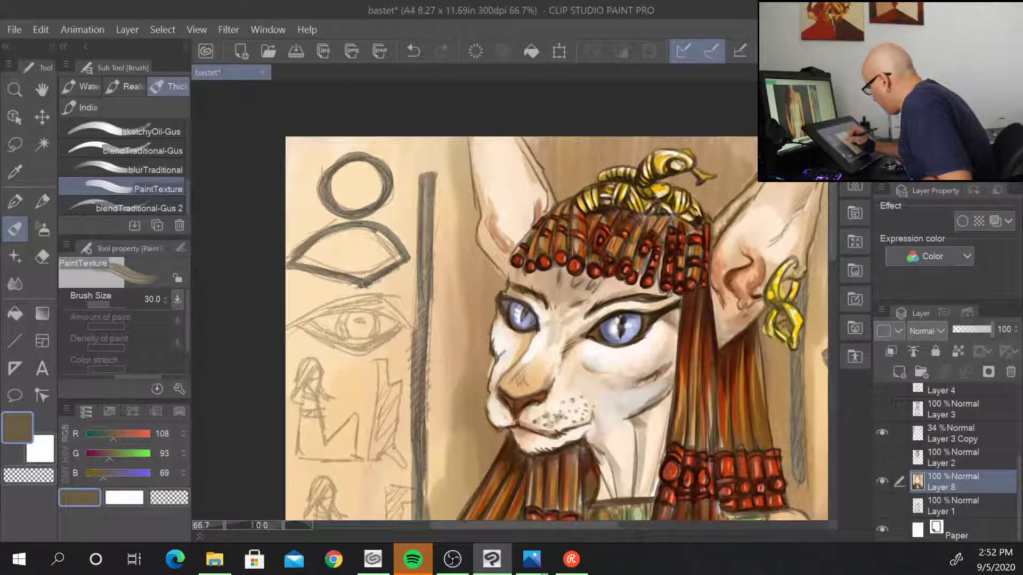
{"action": "left_click_drag", "start_coordinate": [301, 259], "coordinate": [391, 238]}
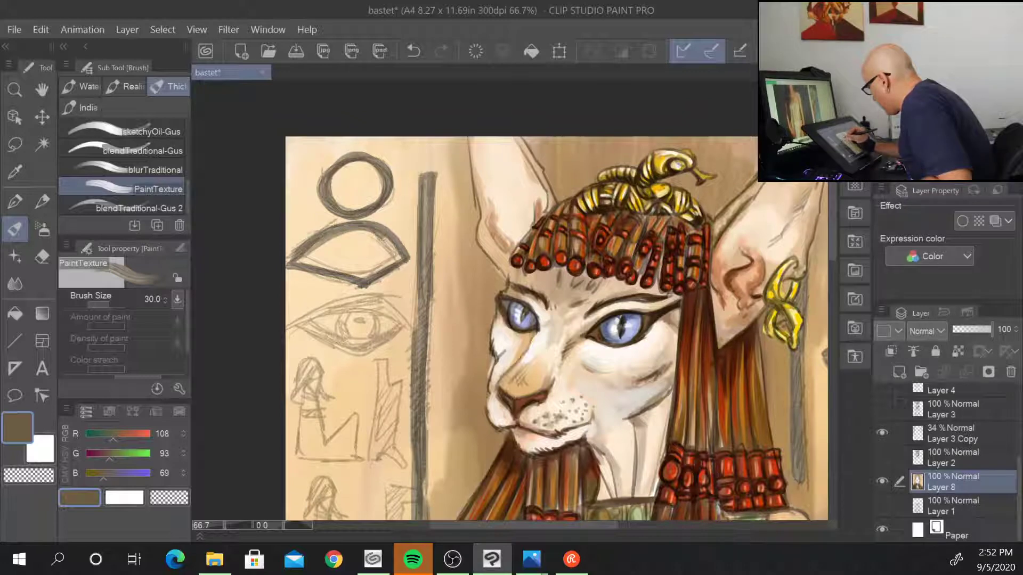
{"action": "mouse_move", "coordinate": [304, 325]}
{"action": "left_mouse_down"}
{"action": "mouse_move", "coordinate": [379, 297]}
{"action": "mouse_move", "coordinate": [409, 323]}
{"action": "mouse_move", "coordinate": [399, 314]}
{"action": "mouse_move", "coordinate": [363, 356]}
{"action": "mouse_move", "coordinate": [336, 352]}
{"action": "mouse_move", "coordinate": [320, 333]}
{"action": "left_mouse_up"}
{"action": "left_click_drag", "start_coordinate": [301, 326], "coordinate": [363, 352]}
- Fill the upper seated-figure hieroglyph and the forked upright glyph beside it with gray-brown
{"action": "mouse_move", "coordinate": [350, 313]}
{"action": "left_mouse_down"}
{"action": "mouse_move", "coordinate": [358, 343]}
{"action": "mouse_move", "coordinate": [376, 316]}
{"action": "mouse_move", "coordinate": [359, 327]}
{"action": "mouse_move", "coordinate": [392, 192]}
{"action": "left_mouse_up"}
{"action": "mouse_move", "coordinate": [328, 228]}
{"action": "left_mouse_down"}
{"action": "mouse_move", "coordinate": [360, 266]}
{"action": "mouse_move", "coordinate": [322, 271]}
{"action": "mouse_move", "coordinate": [349, 282]}
{"action": "mouse_move", "coordinate": [336, 314]}
{"action": "left_mouse_up"}
{"action": "mouse_move", "coordinate": [330, 277]}
{"action": "left_mouse_down"}
{"action": "mouse_move", "coordinate": [333, 322]}
{"action": "mouse_move", "coordinate": [381, 286]}
{"action": "mouse_move", "coordinate": [383, 326]}
{"action": "mouse_move", "coordinate": [358, 329]}
{"action": "left_mouse_up"}
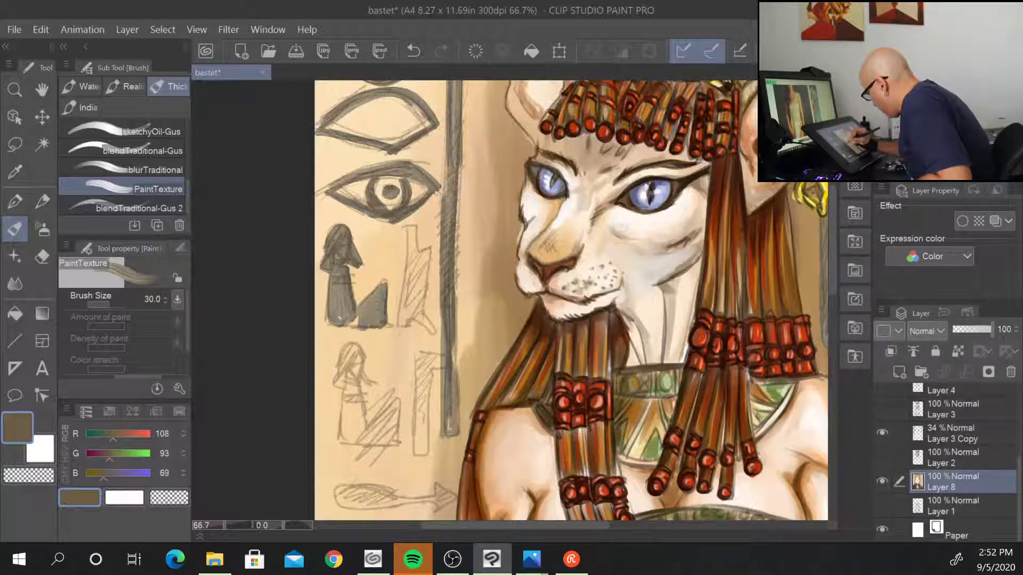
{"action": "left_click_drag", "start_coordinate": [409, 227], "coordinate": [400, 319]}
{"action": "mouse_move", "coordinate": [405, 227]}
{"action": "left_mouse_down"}
{"action": "mouse_move", "coordinate": [418, 249]}
{"action": "mouse_move", "coordinate": [431, 243]}
{"action": "left_mouse_up"}
{"action": "mouse_move", "coordinate": [430, 243]}
{"action": "left_mouse_down"}
{"action": "mouse_move", "coordinate": [423, 310]}
{"action": "mouse_move", "coordinate": [434, 332]}
{"action": "mouse_move", "coordinate": [405, 318]}
{"action": "left_mouse_up"}
{"action": "mouse_move", "coordinate": [410, 246]}
{"action": "left_mouse_down"}
{"action": "mouse_move", "coordinate": [408, 315]}
{"action": "mouse_move", "coordinate": [423, 250]}
{"action": "left_mouse_up"}
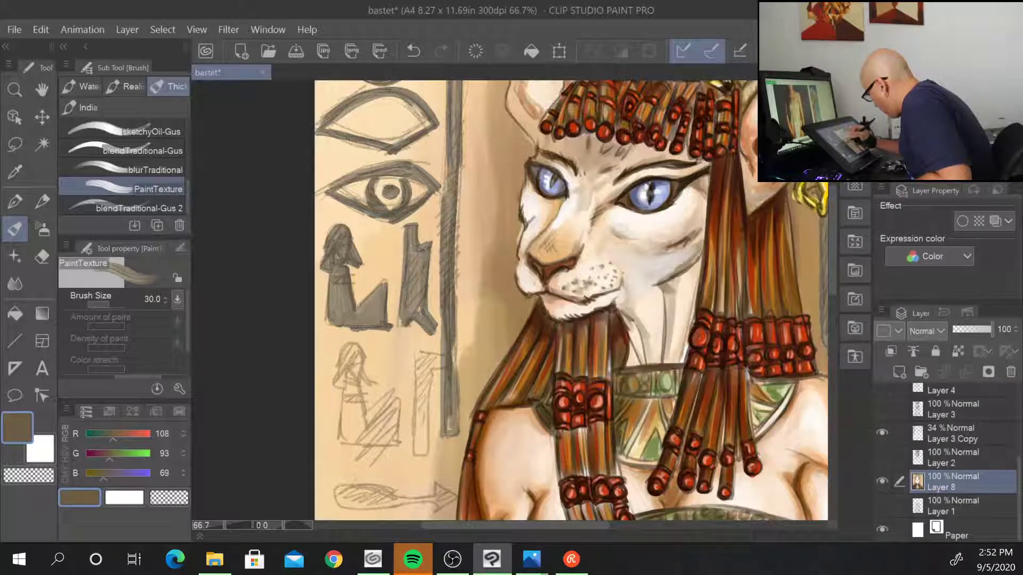
- Fill the lower seated-figure hieroglyph and the hooked upright bar beside it with gray-brown
{"action": "left_click_drag", "start_coordinate": [400, 315], "coordinate": [431, 178]}
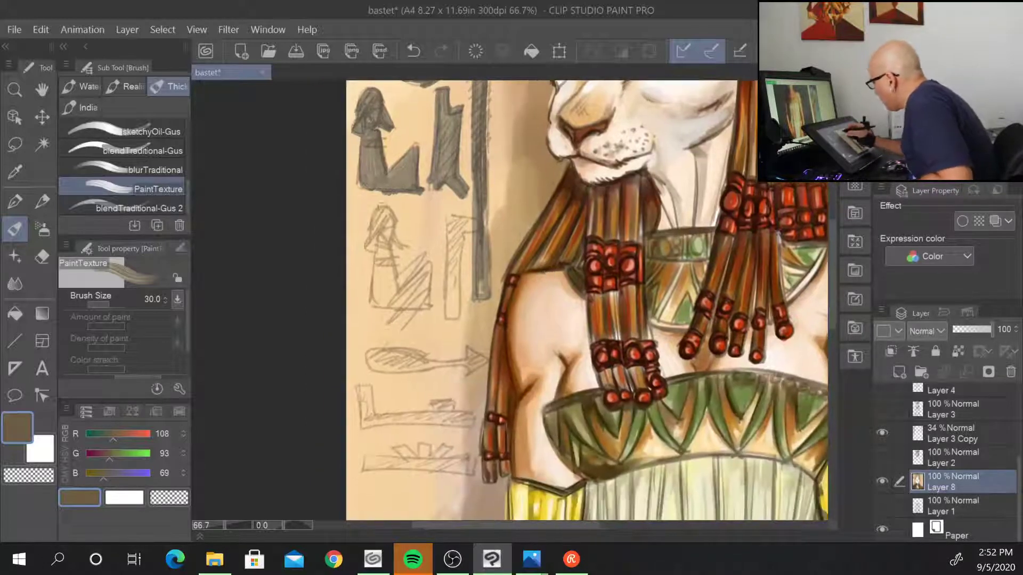
{"action": "mouse_move", "coordinate": [380, 209]}
{"action": "left_mouse_down"}
{"action": "mouse_move", "coordinate": [368, 238]}
{"action": "mouse_move", "coordinate": [383, 208]}
{"action": "mouse_move", "coordinate": [397, 249]}
{"action": "mouse_move", "coordinate": [385, 291]}
{"action": "left_mouse_up"}
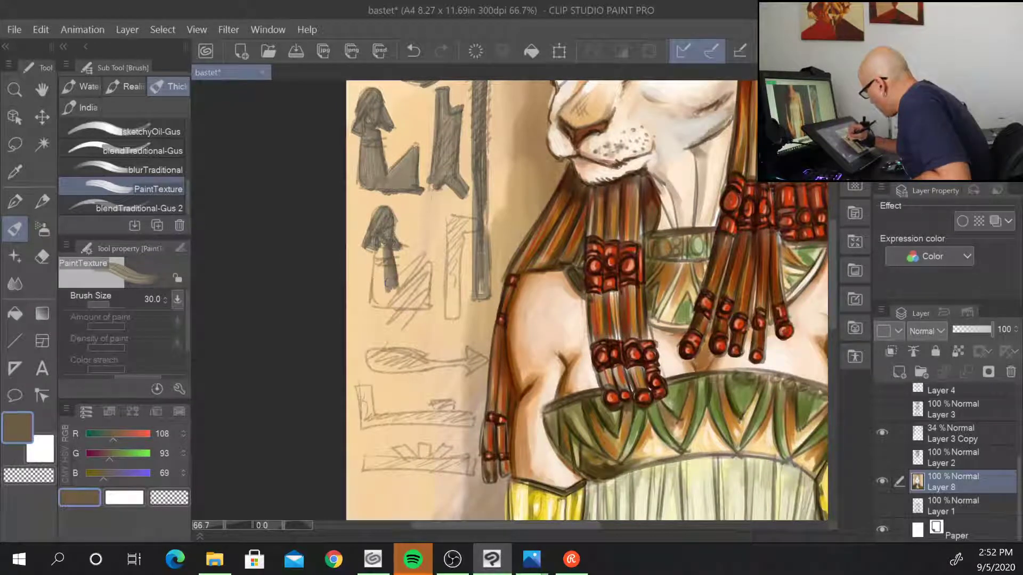
{"action": "left_click_drag", "start_coordinate": [388, 243], "coordinate": [376, 301]}
{"action": "mouse_move", "coordinate": [426, 261]}
{"action": "left_mouse_down"}
{"action": "mouse_move", "coordinate": [392, 298]}
{"action": "mouse_move", "coordinate": [421, 309]}
{"action": "mouse_move", "coordinate": [408, 314]}
{"action": "left_mouse_up"}
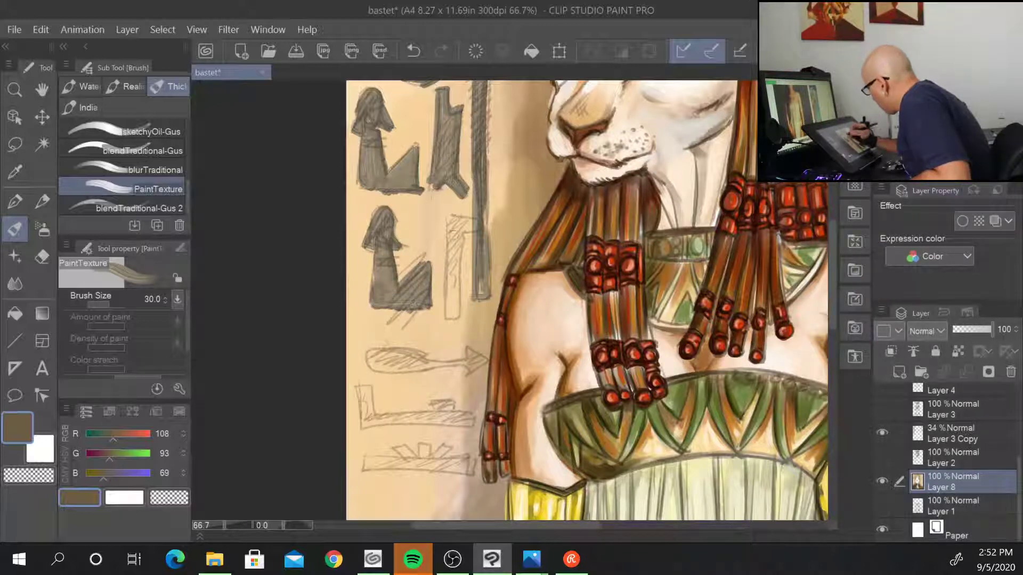
{"action": "mouse_move", "coordinate": [449, 227]}
{"action": "left_mouse_down"}
{"action": "mouse_move", "coordinate": [448, 312]}
{"action": "mouse_move", "coordinate": [479, 215]}
{"action": "mouse_move", "coordinate": [460, 308]}
{"action": "mouse_move", "coordinate": [450, 282]}
{"action": "mouse_move", "coordinate": [455, 319]}
{"action": "left_mouse_up"}
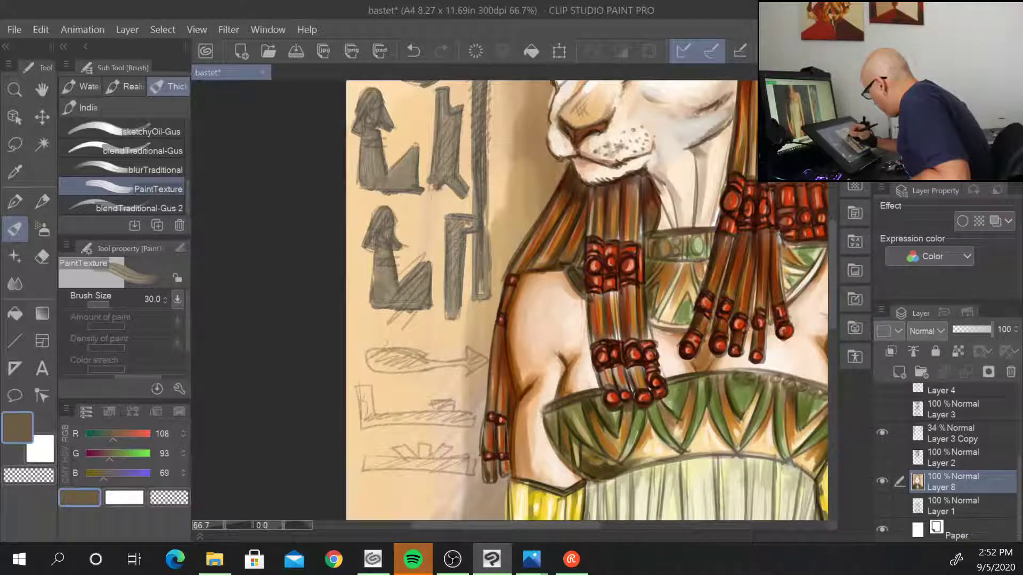
- Outline and fill the arrow-shaped hieroglyph with the rounded end below the seated figures
{"action": "mouse_move", "coordinate": [426, 361]}
{"action": "left_mouse_down"}
{"action": "mouse_move", "coordinate": [384, 373]}
{"action": "mouse_move", "coordinate": [432, 363]}
{"action": "left_mouse_up"}
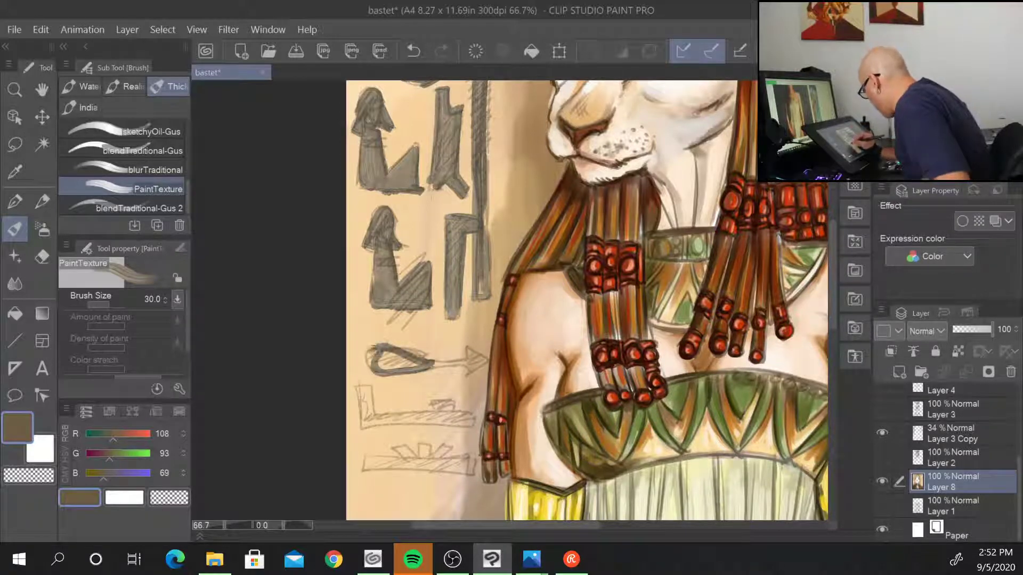
{"action": "left_click_drag", "start_coordinate": [368, 347], "coordinate": [373, 367]}
{"action": "mouse_move", "coordinate": [378, 370]}
{"action": "left_mouse_down"}
{"action": "mouse_move", "coordinate": [421, 363]}
{"action": "mouse_move", "coordinate": [414, 359]}
{"action": "left_mouse_up"}
{"action": "mouse_move", "coordinate": [377, 362]}
{"action": "left_mouse_down"}
{"action": "mouse_move", "coordinate": [467, 357]}
{"action": "mouse_move", "coordinate": [472, 380]}
{"action": "mouse_move", "coordinate": [488, 364]}
{"action": "mouse_move", "coordinate": [479, 380]}
{"action": "left_mouse_up"}
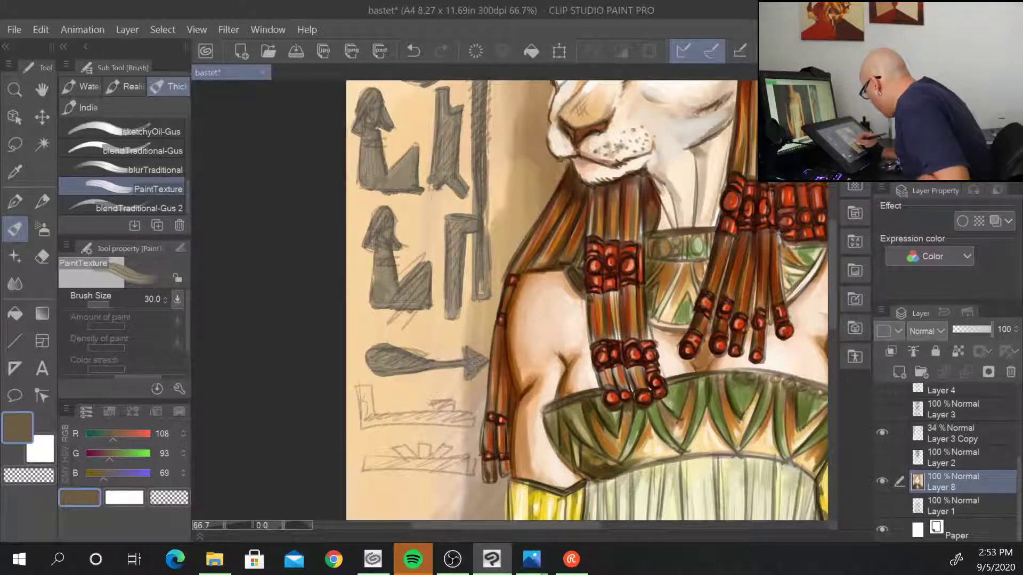
- Fill the L-shaped hieroglyph beside the upper arm and the flat glyph with pointed details beneath it
{"action": "left_click_drag", "start_coordinate": [519, 438], "coordinate": [575, 324]}
{"action": "left_click_drag", "start_coordinate": [413, 285], "coordinate": [413, 322]}
{"action": "mouse_move", "coordinate": [409, 276]}
{"action": "left_mouse_down"}
{"action": "mouse_move", "coordinate": [417, 319]}
{"action": "mouse_move", "coordinate": [424, 280]}
{"action": "mouse_move", "coordinate": [457, 295]}
{"action": "mouse_move", "coordinate": [426, 304]}
{"action": "mouse_move", "coordinate": [532, 301]}
{"action": "left_mouse_up"}
{"action": "mouse_move", "coordinate": [532, 301]}
{"action": "left_mouse_down"}
{"action": "mouse_move", "coordinate": [532, 320]}
{"action": "mouse_move", "coordinate": [410, 318]}
{"action": "mouse_move", "coordinate": [514, 304]}
{"action": "left_mouse_up"}
{"action": "left_click_drag", "start_coordinate": [418, 278], "coordinate": [421, 306]}
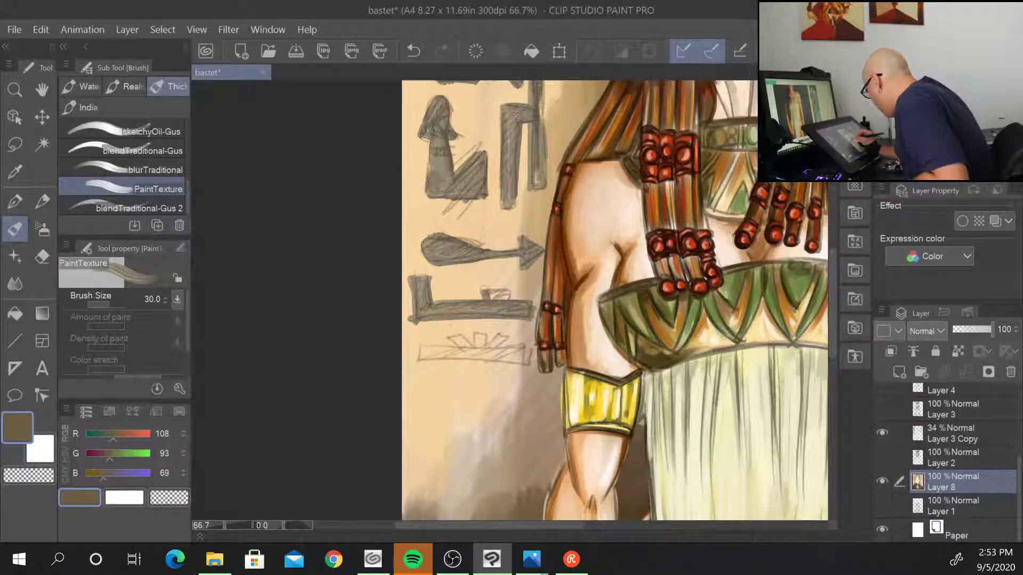
{"action": "left_click_drag", "start_coordinate": [484, 292], "coordinate": [507, 299]}
{"action": "mouse_move", "coordinate": [448, 352]}
{"action": "left_mouse_down"}
{"action": "mouse_move", "coordinate": [463, 338]}
{"action": "mouse_move", "coordinate": [509, 341]}
{"action": "mouse_move", "coordinate": [481, 354]}
{"action": "mouse_move", "coordinate": [416, 352]}
{"action": "mouse_move", "coordinate": [527, 365]}
{"action": "mouse_move", "coordinate": [416, 358]}
{"action": "mouse_move", "coordinate": [506, 359]}
{"action": "left_mouse_up"}
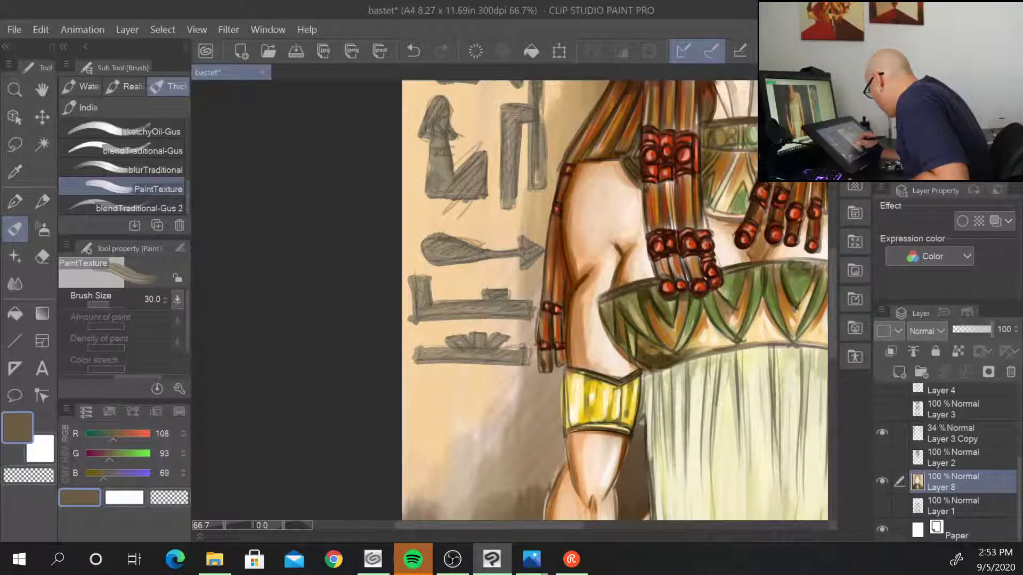
- Darken the bowl-shaped hieroglyph beside the ear with sampled dark brown (RGB 46, 37, 23), reducing the brush to size 20 for its finer parts
{"action": "left_click_drag", "start_coordinate": [607, 206], "coordinate": [426, 404]}
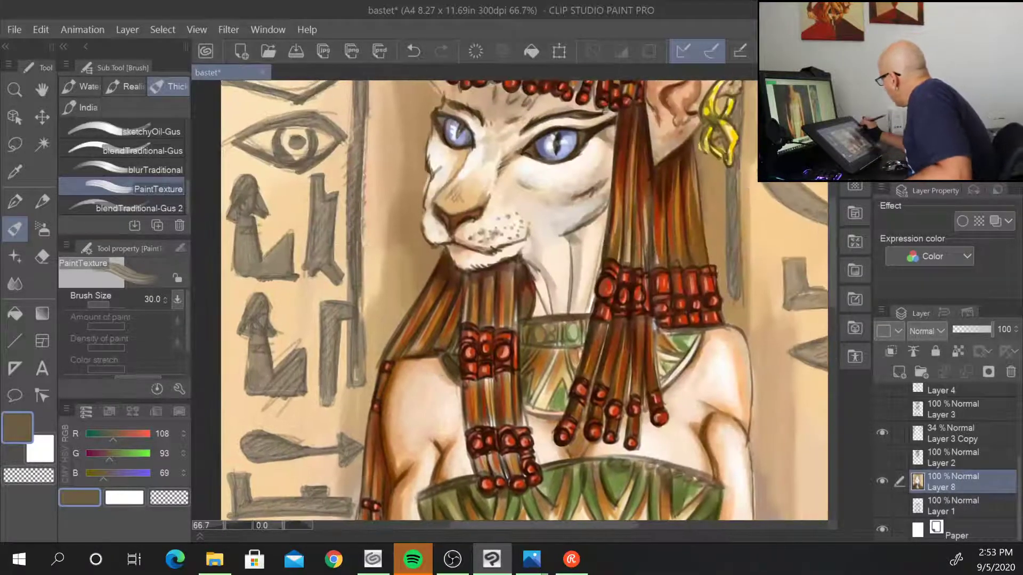
{"action": "left_click", "coordinate": [449, 363], "text": "alt"}
{"action": "left_click_drag", "start_coordinate": [719, 249], "coordinate": [411, 406]}
{"action": "mouse_move", "coordinate": [498, 180]}
{"action": "left_mouse_down"}
{"action": "mouse_move", "coordinate": [517, 218]}
{"action": "mouse_move", "coordinate": [591, 224]}
{"action": "left_mouse_up"}
{"action": "left_click_drag", "start_coordinate": [503, 227], "coordinate": [611, 228]}
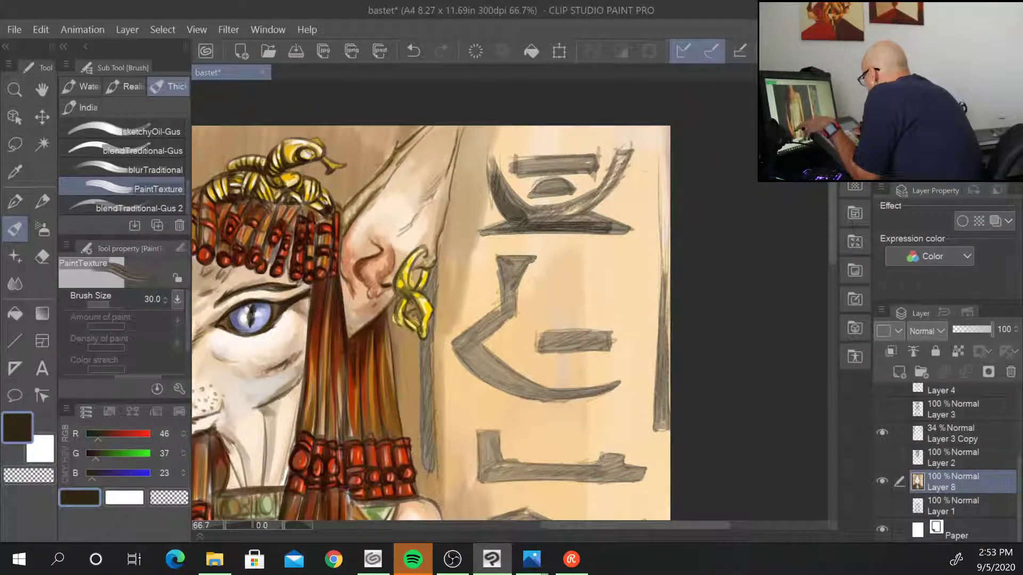
{"action": "key", "text": "bracketleft"}
{"action": "key", "text": "bracketleft"}
{"action": "left_click_drag", "start_coordinate": [617, 164], "coordinate": [577, 211]}
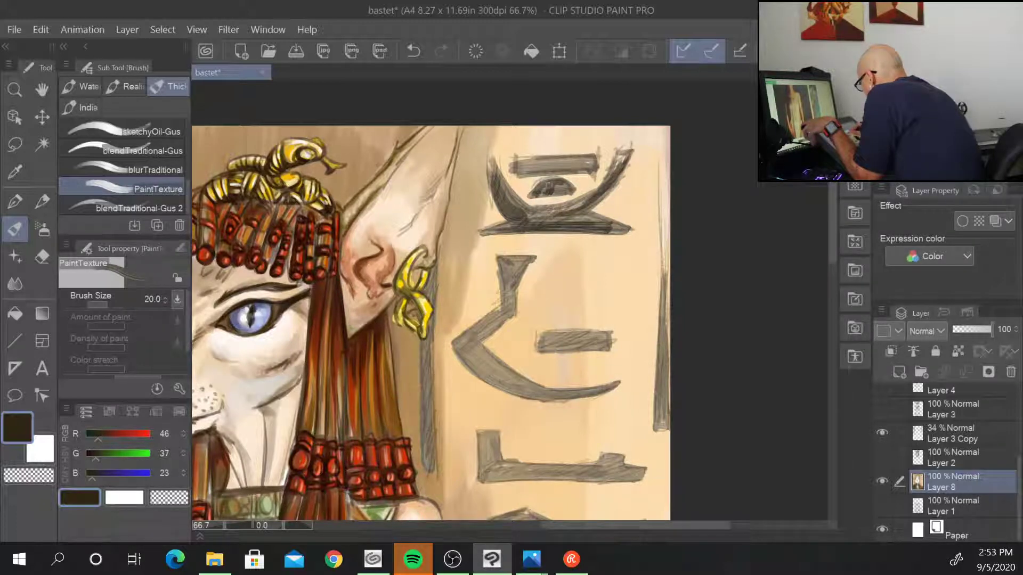
{"action": "mouse_move", "coordinate": [519, 176]}
{"action": "left_mouse_down"}
{"action": "mouse_move", "coordinate": [594, 159]}
{"action": "mouse_move", "coordinate": [586, 174]}
{"action": "left_mouse_up"}
{"action": "left_click_drag", "start_coordinate": [523, 171], "coordinate": [585, 159]}
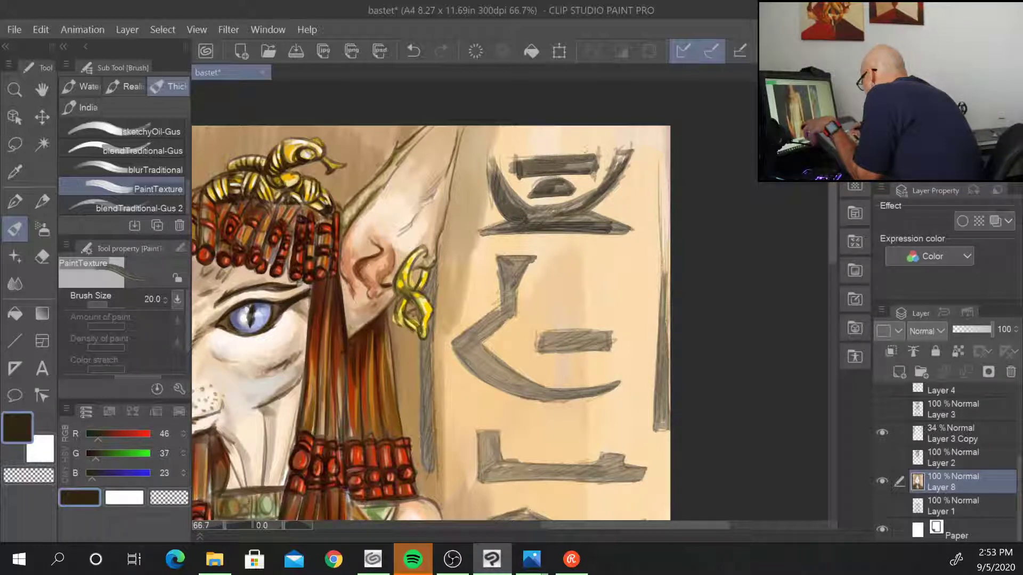
- Darken the upper arm and bend of the angular hooked hieroglyph beside the ear with dark brown
{"action": "mouse_move", "coordinate": [497, 257]}
{"action": "left_mouse_down"}
{"action": "mouse_move", "coordinate": [534, 259]}
{"action": "mouse_move", "coordinate": [512, 308]}
{"action": "left_mouse_up"}
{"action": "mouse_move", "coordinate": [525, 257]}
{"action": "left_mouse_down"}
{"action": "mouse_move", "coordinate": [508, 279]}
{"action": "mouse_move", "coordinate": [512, 309]}
{"action": "mouse_move", "coordinate": [513, 294]}
{"action": "mouse_move", "coordinate": [468, 338]}
{"action": "left_mouse_up"}
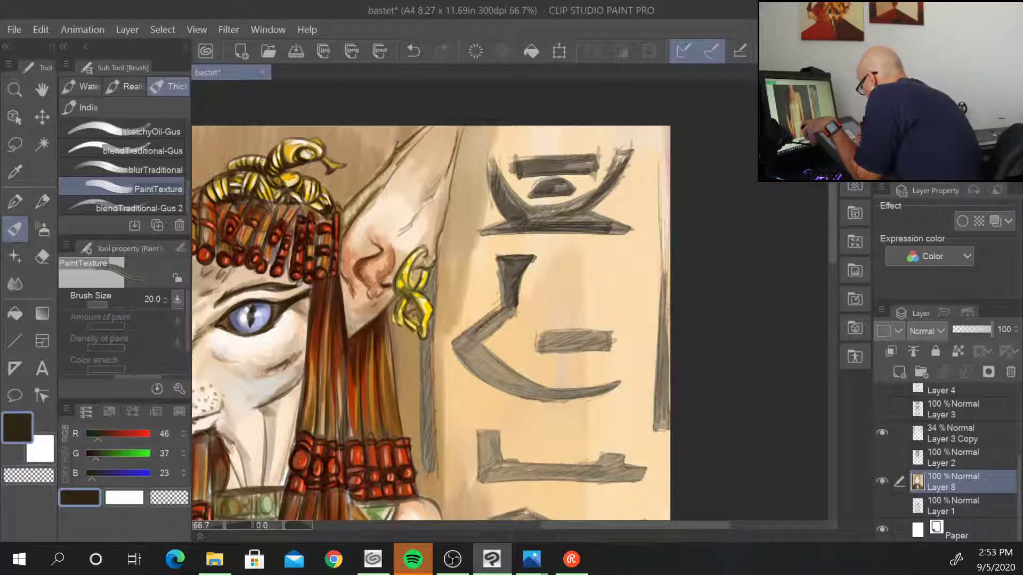
{"action": "left_click_drag", "start_coordinate": [512, 304], "coordinate": [468, 345]}
{"action": "mouse_move", "coordinate": [514, 308]}
{"action": "left_mouse_down"}
{"action": "mouse_move", "coordinate": [471, 344]}
{"action": "mouse_move", "coordinate": [554, 388]}
{"action": "left_mouse_up"}
{"action": "mouse_move", "coordinate": [506, 364]}
{"action": "left_mouse_down"}
{"action": "mouse_move", "coordinate": [613, 382]}
{"action": "mouse_move", "coordinate": [491, 363]}
{"action": "mouse_move", "coordinate": [508, 376]}
{"action": "left_mouse_up"}
- Set the brush size to 30 and darken the hooked hieroglyph's curved tail and the short bar beside it
{"action": "key", "text": "bracketleft"}
{"action": "key", "text": "bracketright"}
{"action": "key", "text": "bracketright"}
{"action": "key", "text": "bracketright"}
{"action": "mouse_move", "coordinate": [474, 346]}
{"action": "left_mouse_down"}
{"action": "mouse_move", "coordinate": [518, 383]}
{"action": "mouse_move", "coordinate": [492, 365]}
{"action": "mouse_move", "coordinate": [528, 386]}
{"action": "mouse_move", "coordinate": [575, 393]}
{"action": "left_mouse_up"}
{"action": "left_click_drag", "start_coordinate": [488, 375], "coordinate": [585, 392]}
{"action": "mouse_move", "coordinate": [467, 343]}
{"action": "left_mouse_down"}
{"action": "mouse_move", "coordinate": [489, 374]}
{"action": "mouse_move", "coordinate": [483, 360]}
{"action": "left_mouse_up"}
{"action": "mouse_move", "coordinate": [539, 331]}
{"action": "left_mouse_down"}
{"action": "mouse_move", "coordinate": [547, 353]}
{"action": "mouse_move", "coordinate": [599, 332]}
{"action": "mouse_move", "coordinate": [541, 342]}
{"action": "mouse_move", "coordinate": [602, 346]}
{"action": "mouse_move", "coordinate": [604, 336]}
{"action": "mouse_move", "coordinate": [557, 347]}
{"action": "mouse_move", "coordinate": [602, 336]}
{"action": "left_mouse_up"}
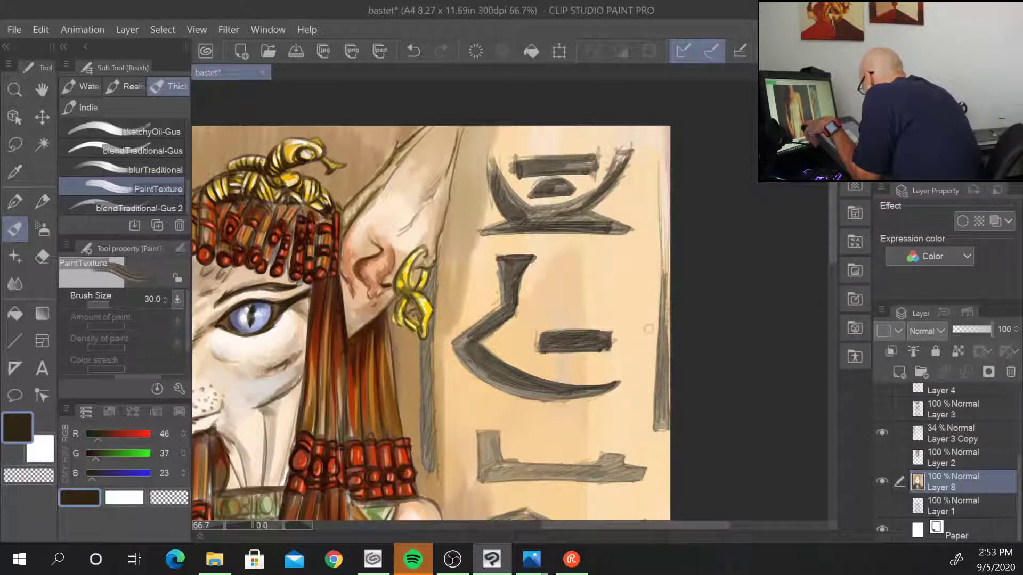
- Darken the two vertical border lines, one along the canvas edge and one beneath the earring
{"action": "left_click_drag", "start_coordinate": [660, 269], "coordinate": [662, 399]}
{"action": "left_click_drag", "start_coordinate": [662, 309], "coordinate": [666, 425]}
{"action": "left_click_drag", "start_coordinate": [664, 275], "coordinate": [663, 331]}
{"action": "left_click_drag", "start_coordinate": [664, 195], "coordinate": [666, 295]}
{"action": "left_click_drag", "start_coordinate": [663, 167], "coordinate": [669, 280]}
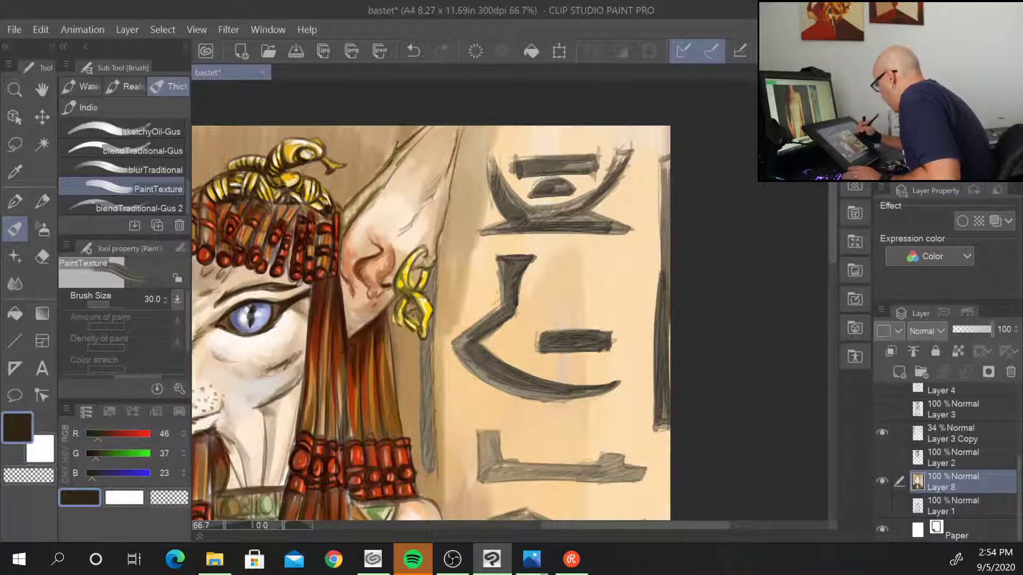
{"action": "left_click_drag", "start_coordinate": [432, 269], "coordinate": [430, 390]}
{"action": "left_click_drag", "start_coordinate": [427, 326], "coordinate": [426, 444]}
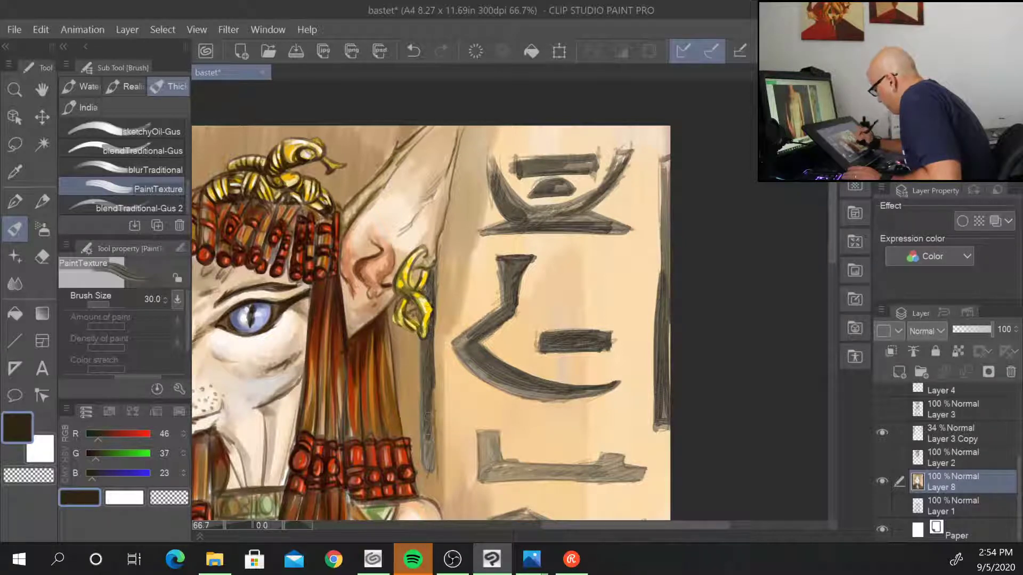
{"action": "left_click_drag", "start_coordinate": [427, 349], "coordinate": [428, 448]}
- Darken the L-shaped hieroglyph and the pointed arrow hieroglyph beneath it, beside the shoulder
{"action": "mouse_move", "coordinate": [493, 413]}
{"action": "left_mouse_down"}
{"action": "mouse_move", "coordinate": [529, 216]}
{"action": "mouse_move", "coordinate": [521, 280]}
{"action": "left_mouse_up"}
{"action": "mouse_move", "coordinate": [522, 233]}
{"action": "left_mouse_down"}
{"action": "mouse_move", "coordinate": [525, 278]}
{"action": "mouse_move", "coordinate": [512, 281]}
{"action": "mouse_move", "coordinate": [653, 270]}
{"action": "left_mouse_up"}
{"action": "left_click_drag", "start_coordinate": [525, 276], "coordinate": [670, 280]}
{"action": "mouse_move", "coordinate": [578, 279]}
{"action": "left_mouse_down"}
{"action": "mouse_move", "coordinate": [664, 275]}
{"action": "mouse_move", "coordinate": [636, 279]}
{"action": "mouse_move", "coordinate": [659, 260]}
{"action": "left_mouse_up"}
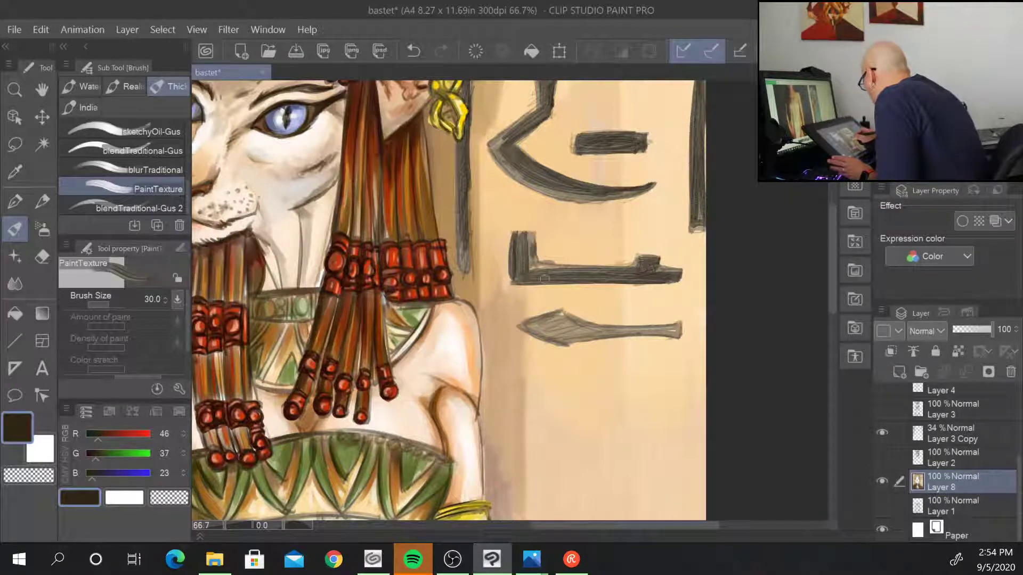
{"action": "mouse_move", "coordinate": [560, 311]}
{"action": "left_mouse_down"}
{"action": "mouse_move", "coordinate": [524, 326]}
{"action": "mouse_move", "coordinate": [572, 342]}
{"action": "mouse_move", "coordinate": [594, 324]}
{"action": "mouse_move", "coordinate": [596, 337]}
{"action": "mouse_move", "coordinate": [695, 328]}
{"action": "left_mouse_up"}
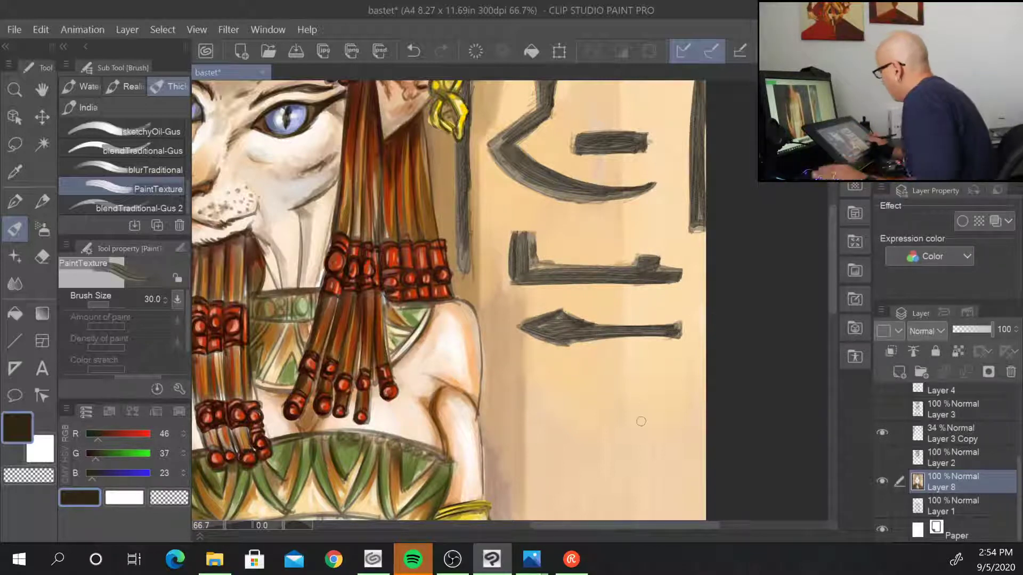
- Darken the upright bar hieroglyphs beside the two seated figures and the lower part of the adjoining vertical border line
{"action": "scroll", "coordinate": [642, 423], "scroll_direction": "down", "scroll_amount": 3}
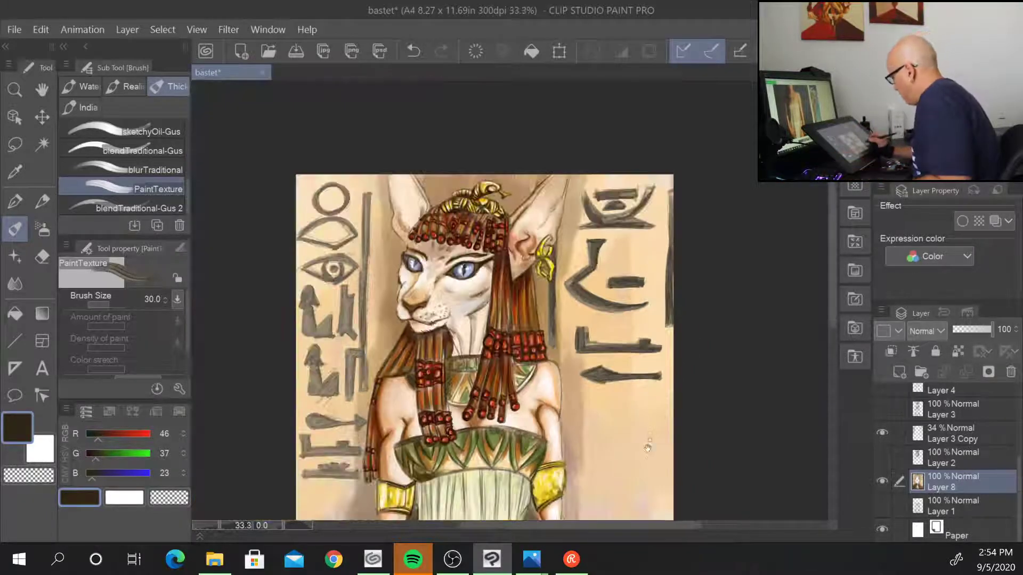
{"action": "key", "text": "ctrl+plus"}
{"action": "key", "text": "ctrl+plus"}
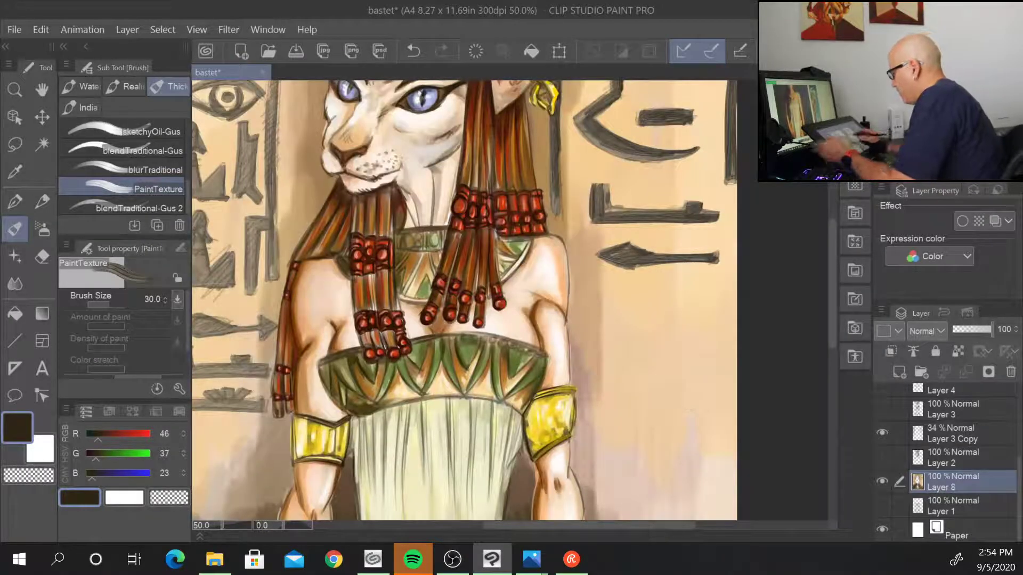
{"action": "left_click_drag", "start_coordinate": [248, 218], "coordinate": [248, 288]}
{"action": "left_click_drag", "start_coordinate": [253, 217], "coordinate": [254, 278]}
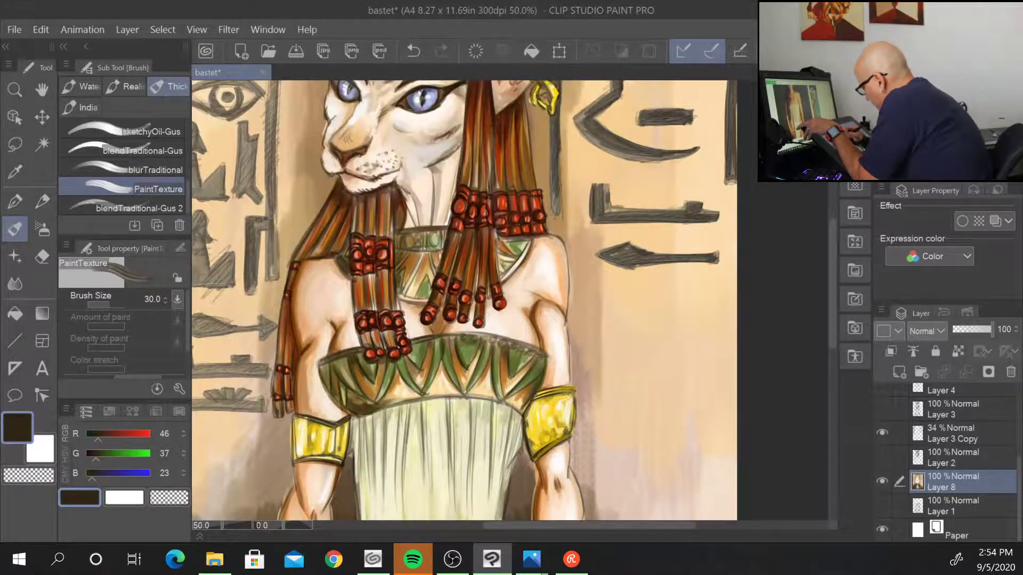
{"action": "left_click_drag", "start_coordinate": [269, 206], "coordinate": [270, 280]}
{"action": "left_click_drag", "start_coordinate": [240, 116], "coordinate": [241, 194]}
{"action": "mouse_move", "coordinate": [241, 121]}
{"action": "left_mouse_down"}
{"action": "mouse_move", "coordinate": [241, 187]}
{"action": "mouse_move", "coordinate": [409, 291]}
{"action": "left_mouse_up"}
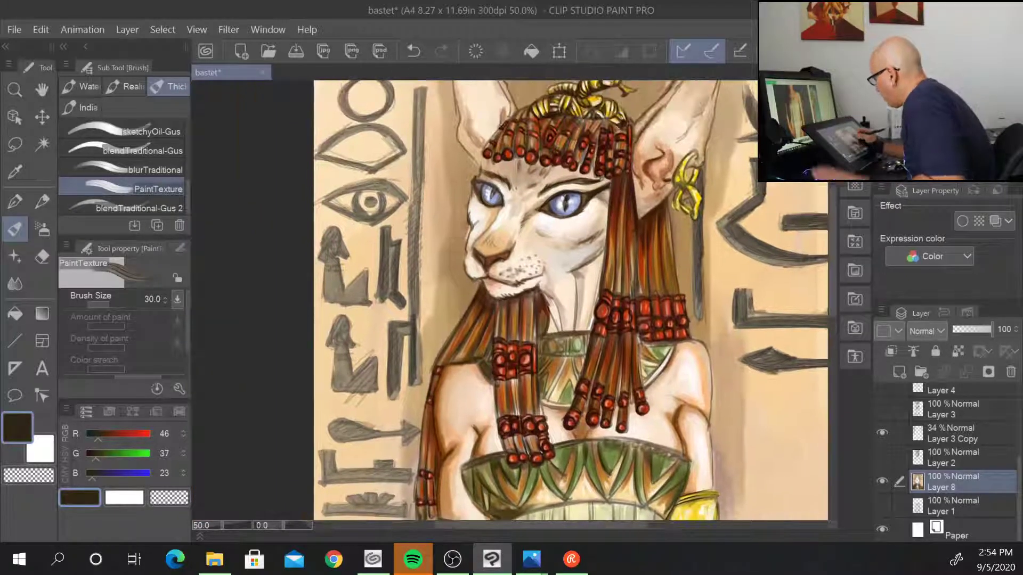
- Darken the eye, pointed-oval and circle hieroglyphs above the seated figures
{"action": "mouse_move", "coordinate": [326, 202]}
{"action": "left_mouse_down"}
{"action": "mouse_move", "coordinate": [379, 182]}
{"action": "mouse_move", "coordinate": [407, 202]}
{"action": "mouse_move", "coordinate": [356, 215]}
{"action": "mouse_move", "coordinate": [395, 208]}
{"action": "left_mouse_up"}
{"action": "mouse_move", "coordinate": [318, 153]}
{"action": "left_mouse_down"}
{"action": "mouse_move", "coordinate": [384, 128]}
{"action": "mouse_move", "coordinate": [405, 150]}
{"action": "mouse_move", "coordinate": [374, 172]}
{"action": "mouse_move", "coordinate": [355, 165]}
{"action": "left_mouse_up"}
{"action": "mouse_move", "coordinate": [349, 86]}
{"action": "left_mouse_down"}
{"action": "mouse_move", "coordinate": [373, 117]}
{"action": "mouse_move", "coordinate": [389, 109]}
{"action": "left_mouse_up"}
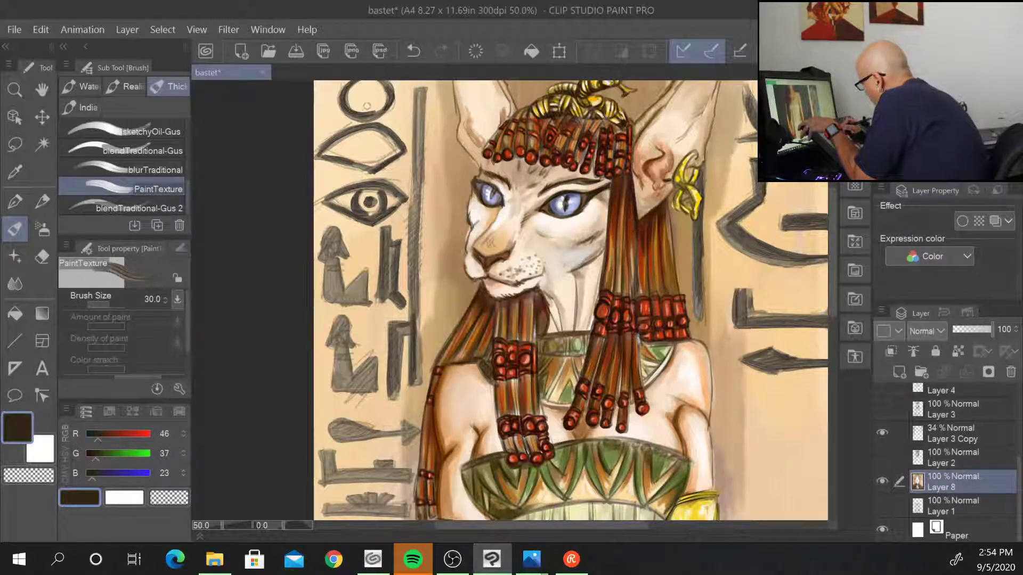
- Darken the two seated-figure hieroglyphs and the foot of the upright bar beside the upper one
{"action": "mouse_move", "coordinate": [323, 249]}
{"action": "left_mouse_down"}
{"action": "mouse_move", "coordinate": [339, 229]}
{"action": "mouse_move", "coordinate": [329, 258]}
{"action": "mouse_move", "coordinate": [337, 288]}
{"action": "mouse_move", "coordinate": [335, 273]}
{"action": "mouse_move", "coordinate": [366, 283]}
{"action": "mouse_move", "coordinate": [364, 305]}
{"action": "left_mouse_up"}
{"action": "mouse_move", "coordinate": [387, 250]}
{"action": "left_mouse_down"}
{"action": "mouse_move", "coordinate": [394, 373]}
{"action": "mouse_move", "coordinate": [352, 391]}
{"action": "left_mouse_up"}
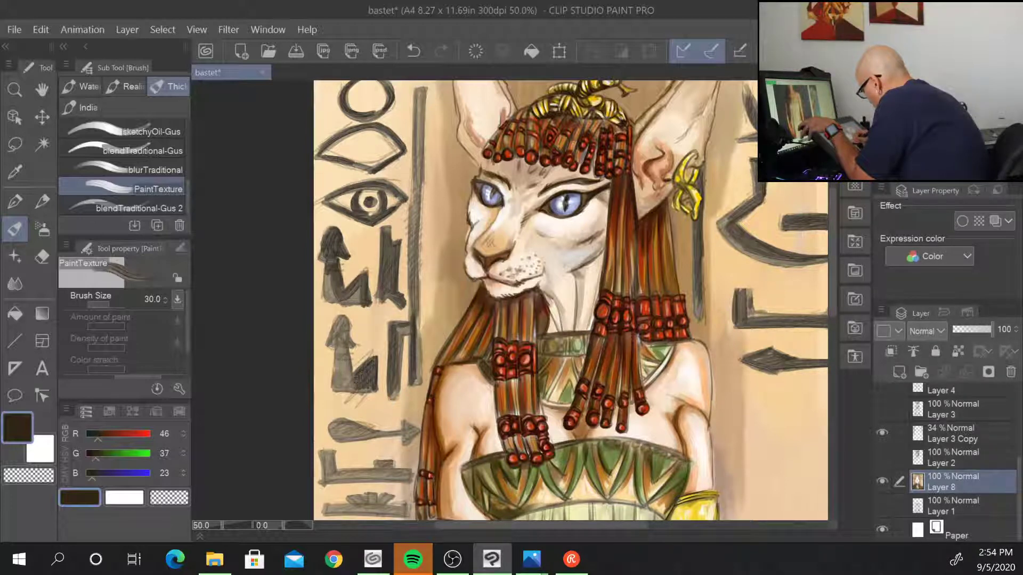
{"action": "mouse_move", "coordinate": [339, 353]}
{"action": "left_mouse_down"}
{"action": "mouse_move", "coordinate": [356, 364]}
{"action": "mouse_move", "coordinate": [345, 369]}
{"action": "left_mouse_up"}
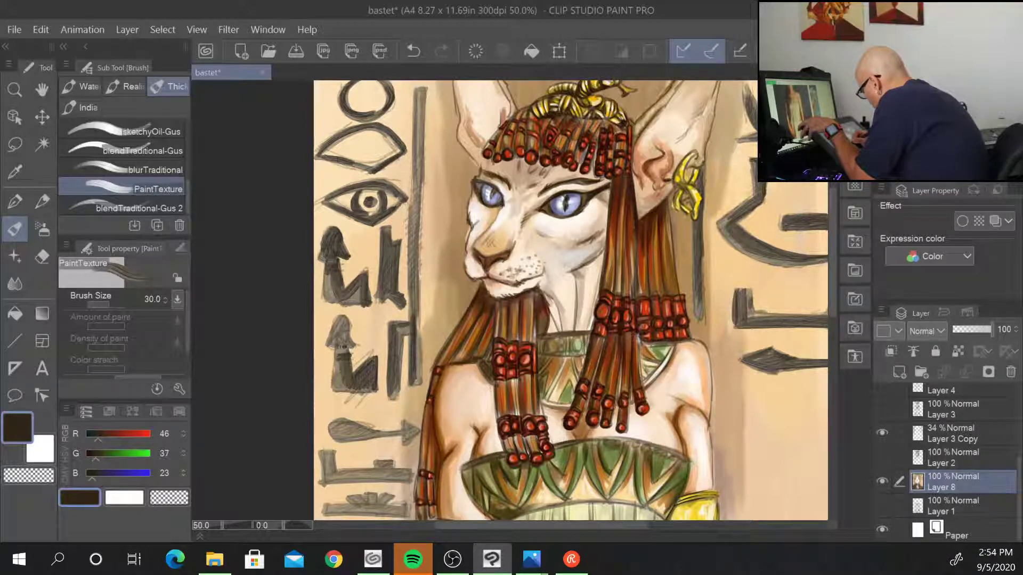
{"action": "mouse_move", "coordinate": [331, 320]}
{"action": "left_mouse_down"}
{"action": "mouse_move", "coordinate": [341, 345]}
{"action": "mouse_move", "coordinate": [354, 347]}
{"action": "left_mouse_up"}
- Darken the rounded arrow hieroglyph, the L-shaped hieroglyph and the flat pointed glyph below the seated figures
{"action": "left_click_drag", "start_coordinate": [529, 426], "coordinate": [558, 273]}
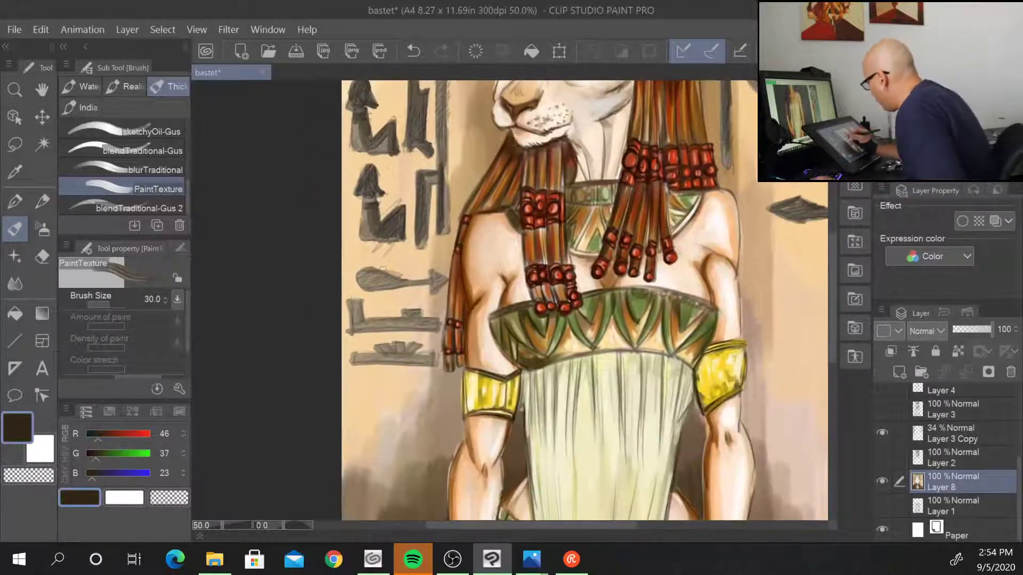
{"action": "mouse_move", "coordinate": [358, 278]}
{"action": "left_mouse_down"}
{"action": "mouse_move", "coordinate": [391, 270]}
{"action": "mouse_move", "coordinate": [395, 292]}
{"action": "left_mouse_up"}
{"action": "left_click_drag", "start_coordinate": [384, 281], "coordinate": [436, 282]}
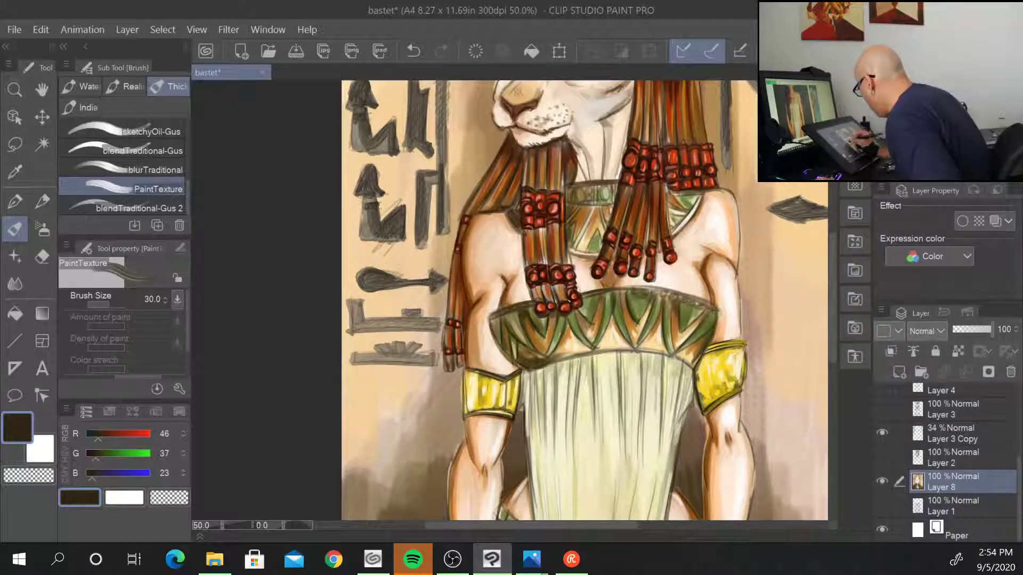
{"action": "mouse_move", "coordinate": [358, 300]}
{"action": "left_mouse_down"}
{"action": "mouse_move", "coordinate": [355, 332]}
{"action": "mouse_move", "coordinate": [421, 326]}
{"action": "mouse_move", "coordinate": [375, 357]}
{"action": "left_mouse_up"}
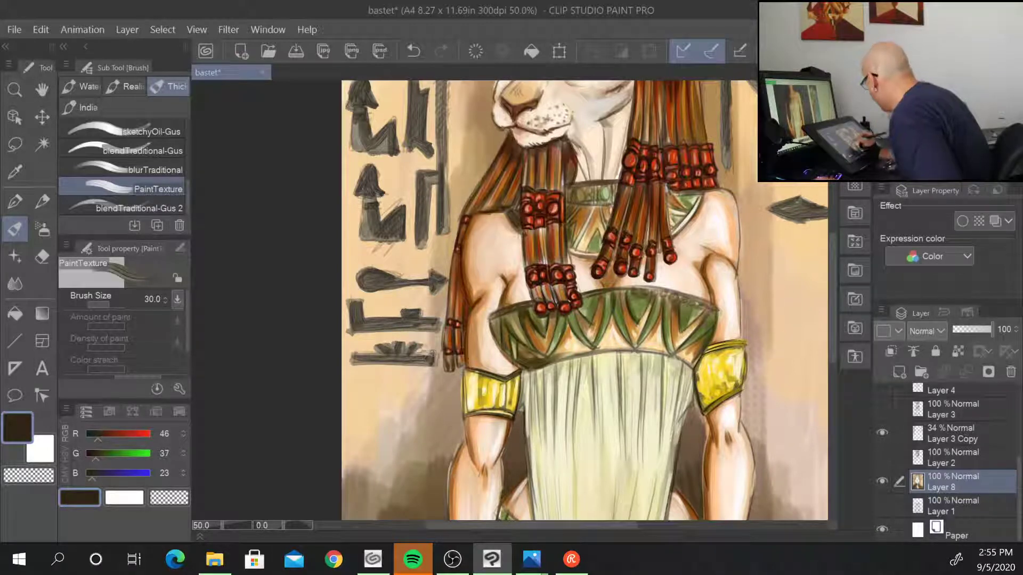
- Deepen the vertical border line between the eye and seated-figure hieroglyphs and the Bastet figure
{"action": "left_click_drag", "start_coordinate": [666, 276], "coordinate": [593, 448]}
{"action": "mouse_move", "coordinate": [374, 127]}
{"action": "left_mouse_down"}
{"action": "mouse_move", "coordinate": [372, 234]}
{"action": "mouse_move", "coordinate": [373, 195]}
{"action": "left_mouse_up"}
{"action": "mouse_move", "coordinate": [366, 314]}
{"action": "left_mouse_down"}
{"action": "mouse_move", "coordinate": [371, 184]}
{"action": "mouse_move", "coordinate": [367, 335]}
{"action": "left_mouse_up"}
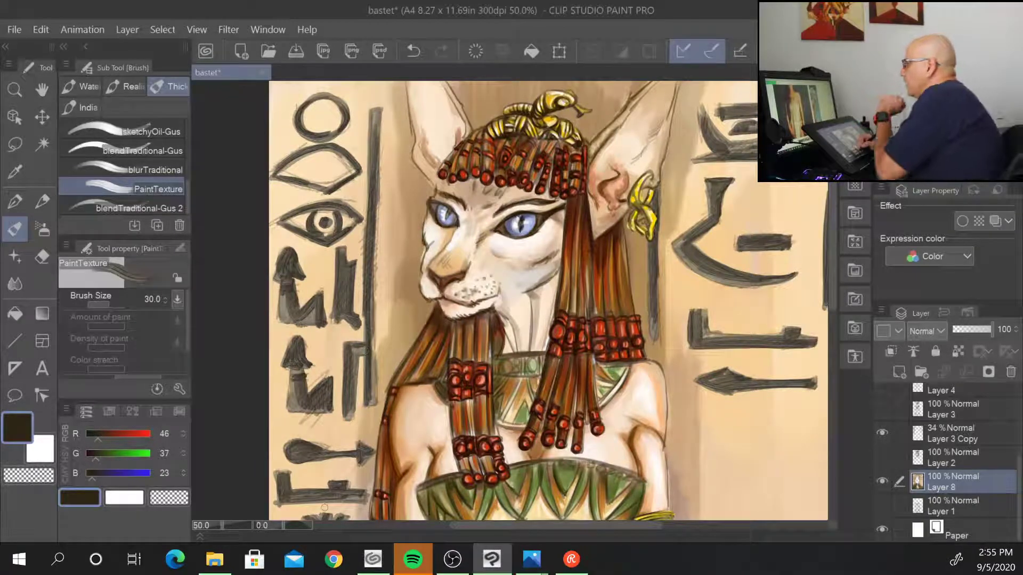
- Switch the paint color to white, reduce the brush to size 15, and hide the sketch layer Layer 3 Copy
{"action": "key", "text": "alt"}
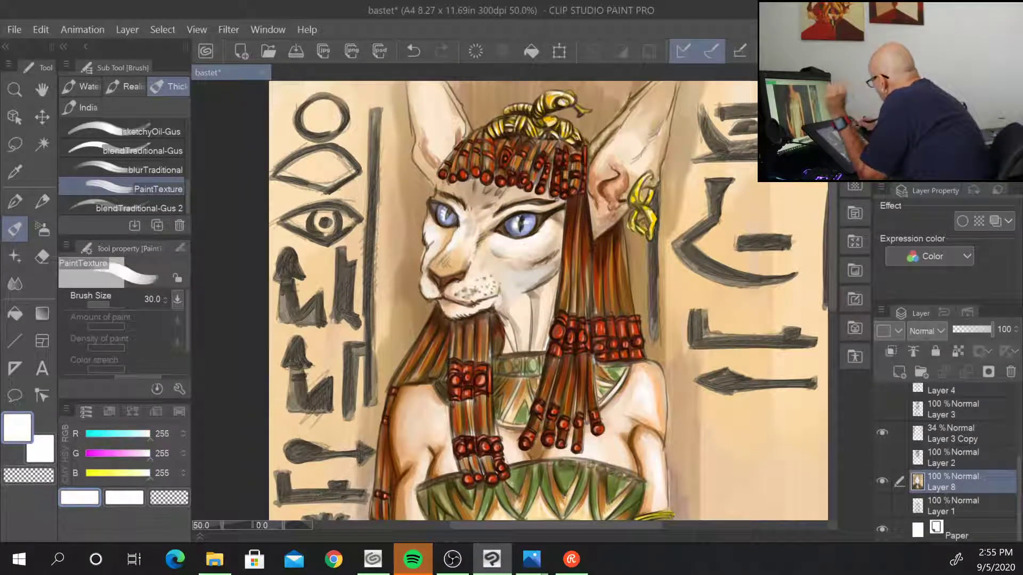
{"action": "key", "text": "bracketleft"}
{"action": "key", "text": "bracketleft"}
{"action": "key", "text": "bracketleft"}
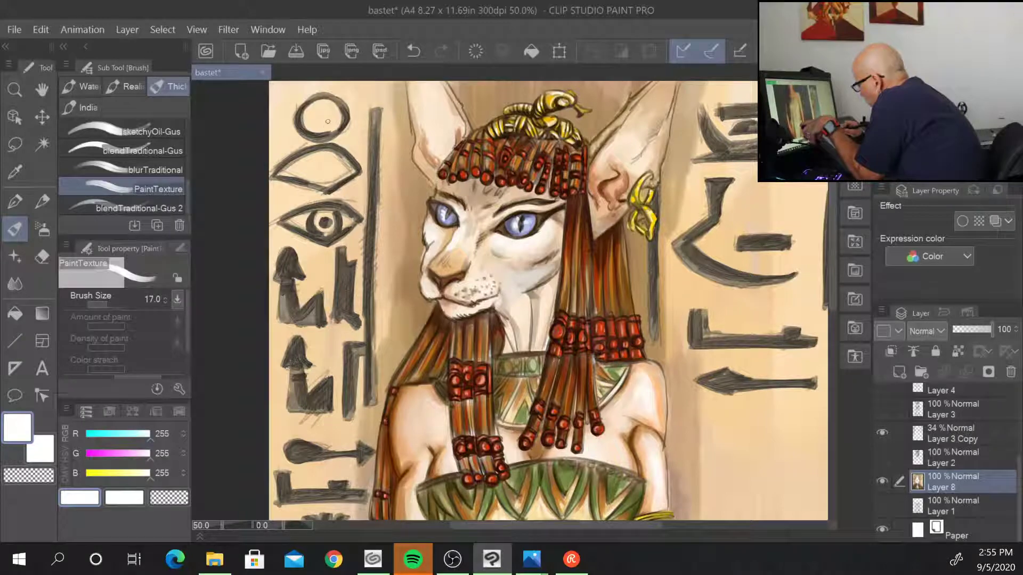
{"action": "key", "text": "alt"}
{"action": "scroll", "coordinate": [324, 133], "scroll_direction": "up", "scroll_amount": 3}
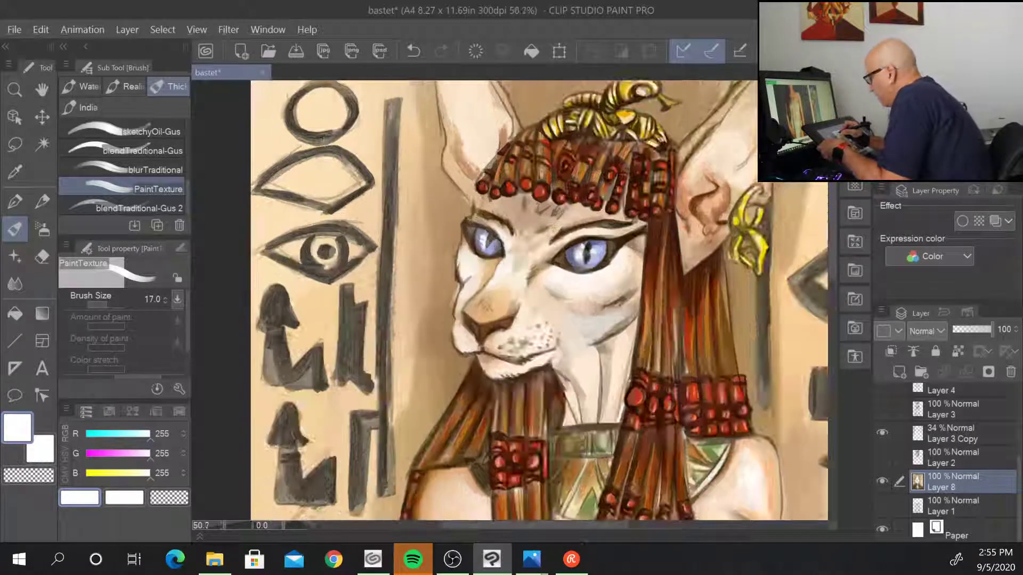
{"action": "left_click_drag", "start_coordinate": [327, 233], "coordinate": [435, 284]}
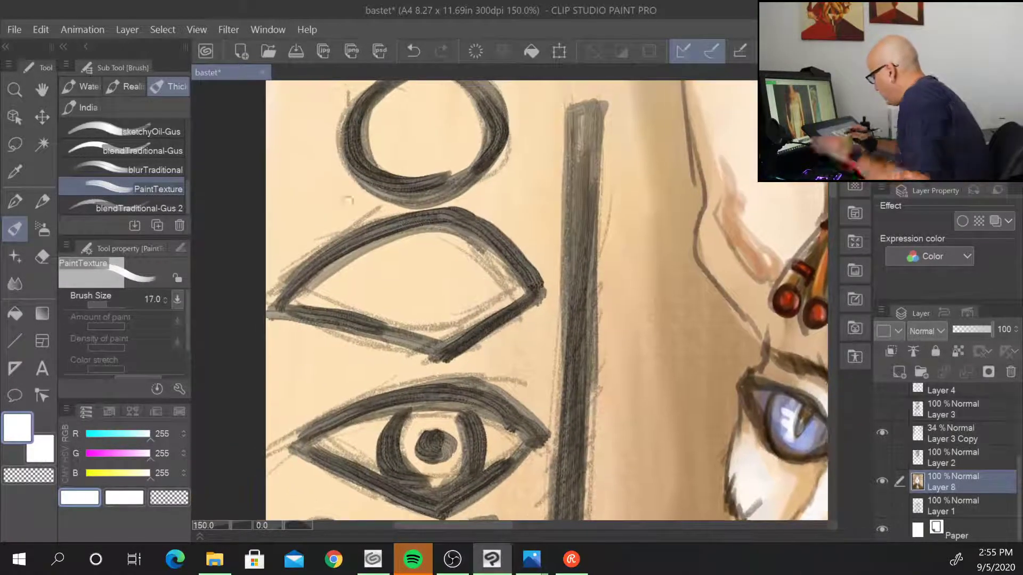
{"action": "left_click", "coordinate": [882, 433]}
{"action": "key", "text": "bracketleft"}
{"action": "key", "text": "bracketleft"}
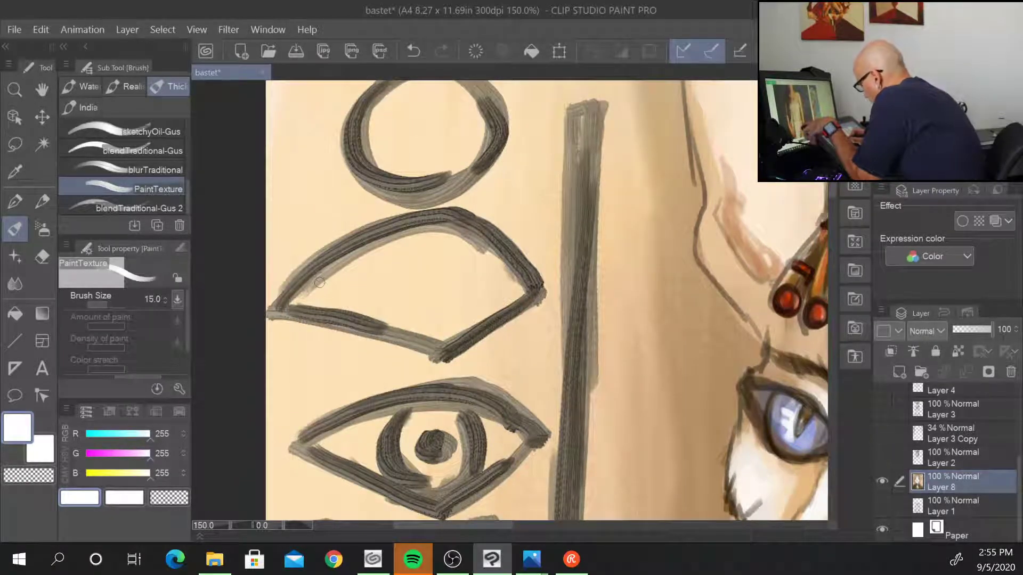
- Paint white highlights inside the pointed-oval hieroglyph and along the adjacent vertical border line with a size 12 brush
{"action": "left_click_drag", "start_coordinate": [291, 306], "coordinate": [394, 243]}
{"action": "mouse_move", "coordinate": [307, 292]}
{"action": "left_mouse_down"}
{"action": "mouse_move", "coordinate": [423, 239]}
{"action": "mouse_move", "coordinate": [511, 261]}
{"action": "mouse_move", "coordinate": [525, 291]}
{"action": "mouse_move", "coordinate": [466, 324]}
{"action": "left_mouse_up"}
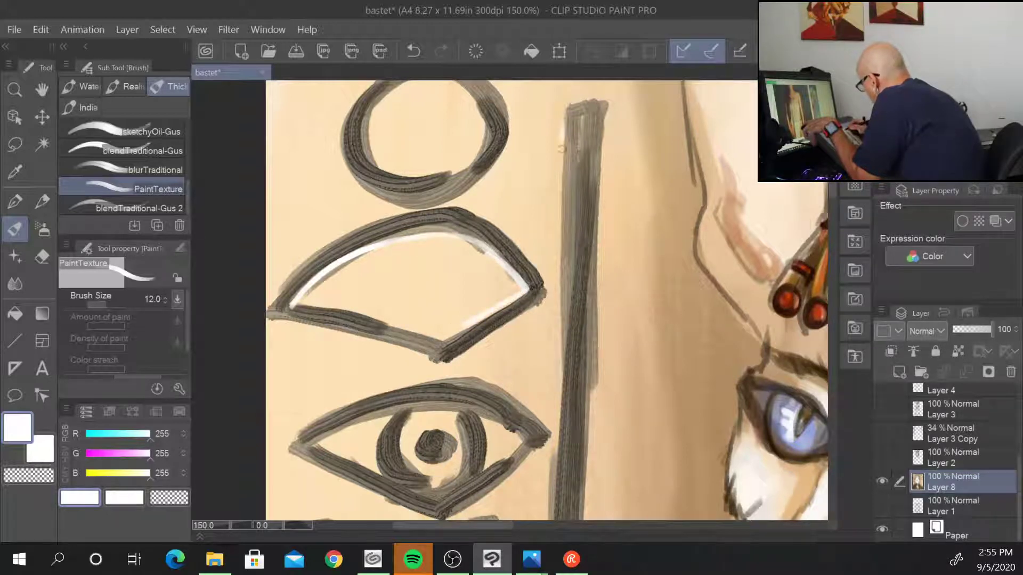
{"action": "left_click_drag", "start_coordinate": [561, 148], "coordinate": [557, 482]}
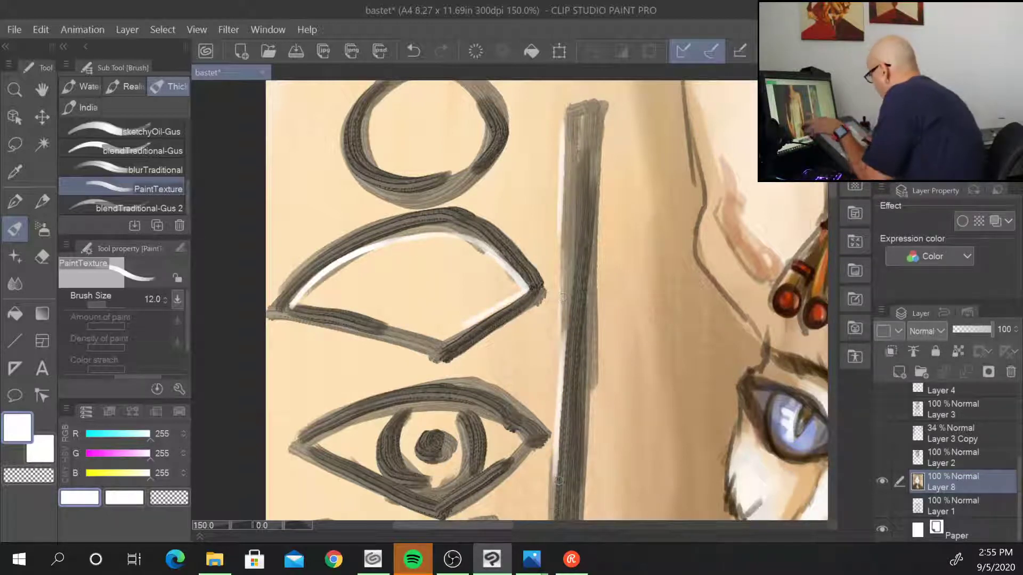
- Add white highlights to the eye hieroglyph along its inner lid, iris, pupil and lower outline
{"action": "left_click_drag", "start_coordinate": [620, 434], "coordinate": [702, 228]}
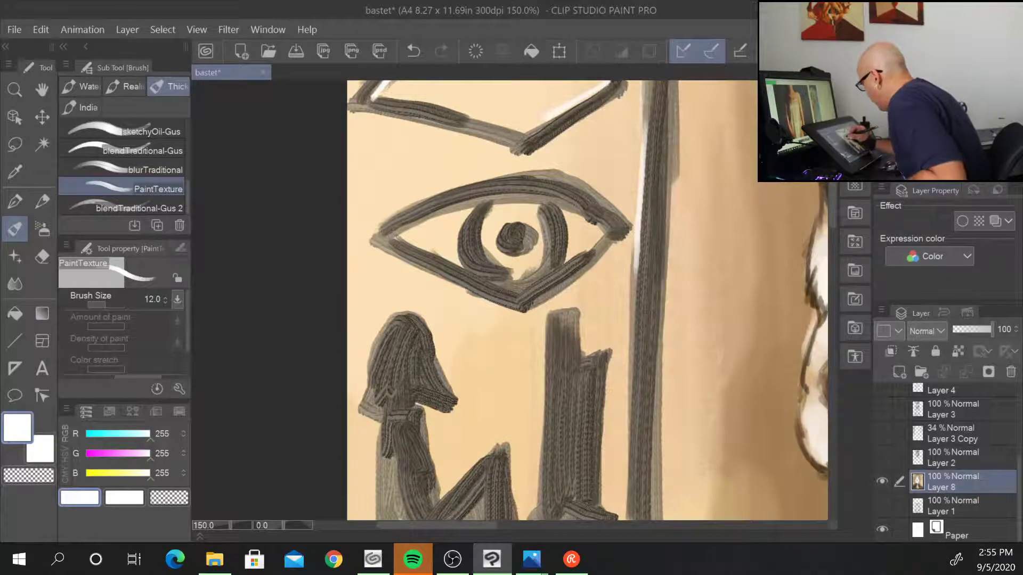
{"action": "mouse_move", "coordinate": [393, 235]}
{"action": "left_mouse_down"}
{"action": "mouse_move", "coordinate": [514, 198]}
{"action": "mouse_move", "coordinate": [574, 201]}
{"action": "left_mouse_up"}
{"action": "mouse_move", "coordinate": [492, 208]}
{"action": "left_mouse_down"}
{"action": "mouse_move", "coordinate": [501, 267]}
{"action": "mouse_move", "coordinate": [533, 251]}
{"action": "left_mouse_up"}
{"action": "mouse_move", "coordinate": [546, 215]}
{"action": "left_mouse_down"}
{"action": "mouse_move", "coordinate": [549, 265]}
{"action": "mouse_move", "coordinate": [566, 256]}
{"action": "mouse_move", "coordinate": [533, 306]}
{"action": "left_mouse_up"}
{"action": "left_click_drag", "start_coordinate": [409, 266], "coordinate": [495, 300]}
- Edge the upper seated figure, the upright bar beside it and the neighboring stretch of border line with white highlights
{"action": "left_click_drag", "start_coordinate": [556, 409], "coordinate": [565, 289]}
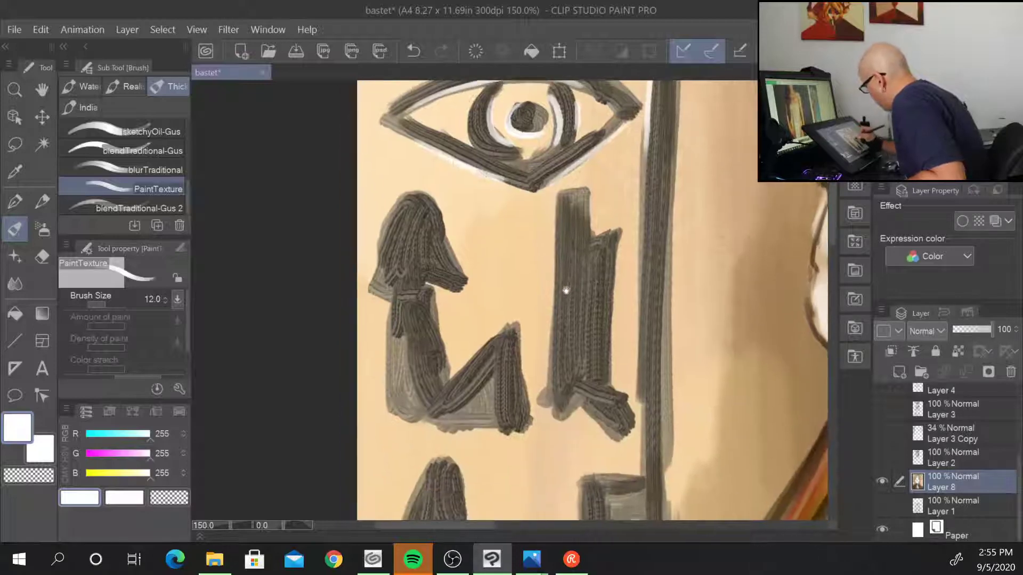
{"action": "left_click_drag", "start_coordinate": [430, 198], "coordinate": [447, 244]}
{"action": "mouse_move", "coordinate": [459, 288]}
{"action": "left_mouse_down"}
{"action": "mouse_move", "coordinate": [433, 307]}
{"action": "mouse_move", "coordinate": [442, 367]}
{"action": "mouse_move", "coordinate": [523, 371]}
{"action": "mouse_move", "coordinate": [527, 418]}
{"action": "left_mouse_up"}
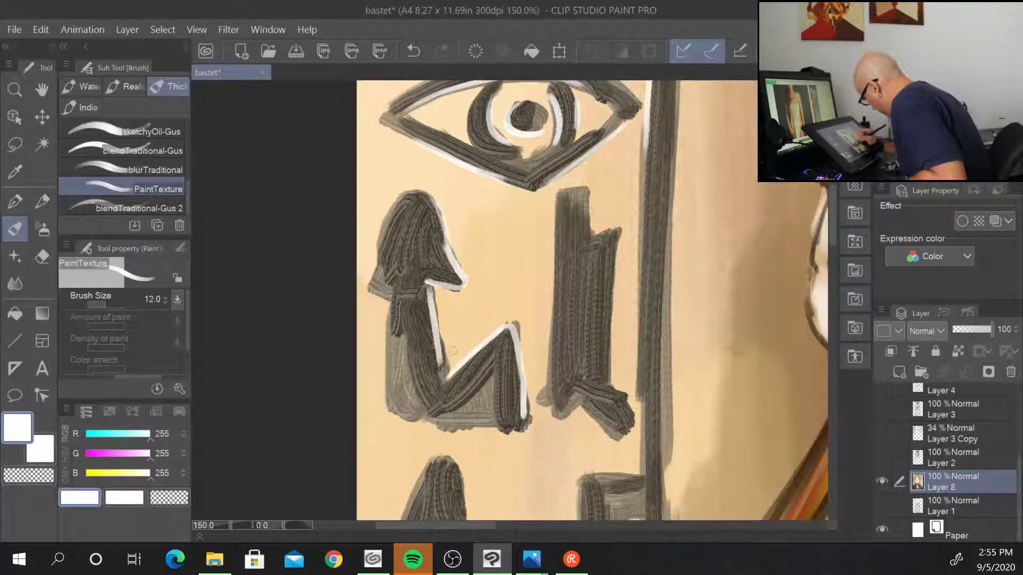
{"action": "left_click_drag", "start_coordinate": [440, 357], "coordinate": [447, 377]}
{"action": "mouse_move", "coordinate": [556, 205]}
{"action": "left_mouse_down"}
{"action": "mouse_move", "coordinate": [550, 365]}
{"action": "mouse_move", "coordinate": [580, 411]}
{"action": "mouse_move", "coordinate": [610, 424]}
{"action": "left_mouse_up"}
{"action": "mouse_move", "coordinate": [594, 241]}
{"action": "left_mouse_down"}
{"action": "mouse_move", "coordinate": [621, 227]}
{"action": "mouse_move", "coordinate": [612, 347]}
{"action": "left_mouse_up"}
{"action": "left_click_drag", "start_coordinate": [639, 185], "coordinate": [636, 374]}
- Edge the hooked upright bar and the lower seated-figure hieroglyph with white highlights
{"action": "left_click_drag", "start_coordinate": [676, 466], "coordinate": [698, 267]}
{"action": "mouse_move", "coordinate": [663, 235]}
{"action": "left_mouse_down"}
{"action": "mouse_move", "coordinate": [664, 278]}
{"action": "mouse_move", "coordinate": [597, 276]}
{"action": "mouse_move", "coordinate": [600, 405]}
{"action": "left_mouse_up"}
{"action": "mouse_move", "coordinate": [643, 334]}
{"action": "left_mouse_down"}
{"action": "mouse_move", "coordinate": [642, 363]}
{"action": "mouse_move", "coordinate": [636, 454]}
{"action": "left_mouse_up"}
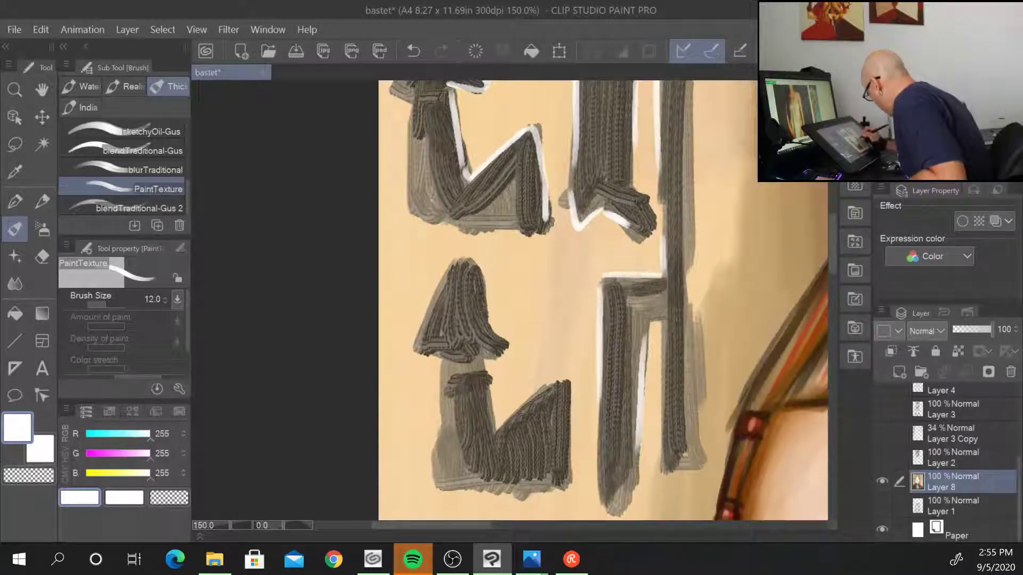
{"action": "mouse_move", "coordinate": [647, 324]}
{"action": "left_mouse_down"}
{"action": "mouse_move", "coordinate": [666, 363]}
{"action": "mouse_move", "coordinate": [665, 448]}
{"action": "left_mouse_up"}
{"action": "mouse_move", "coordinate": [509, 416]}
{"action": "left_mouse_down"}
{"action": "mouse_move", "coordinate": [567, 379]}
{"action": "mouse_move", "coordinate": [571, 446]}
{"action": "left_mouse_up"}
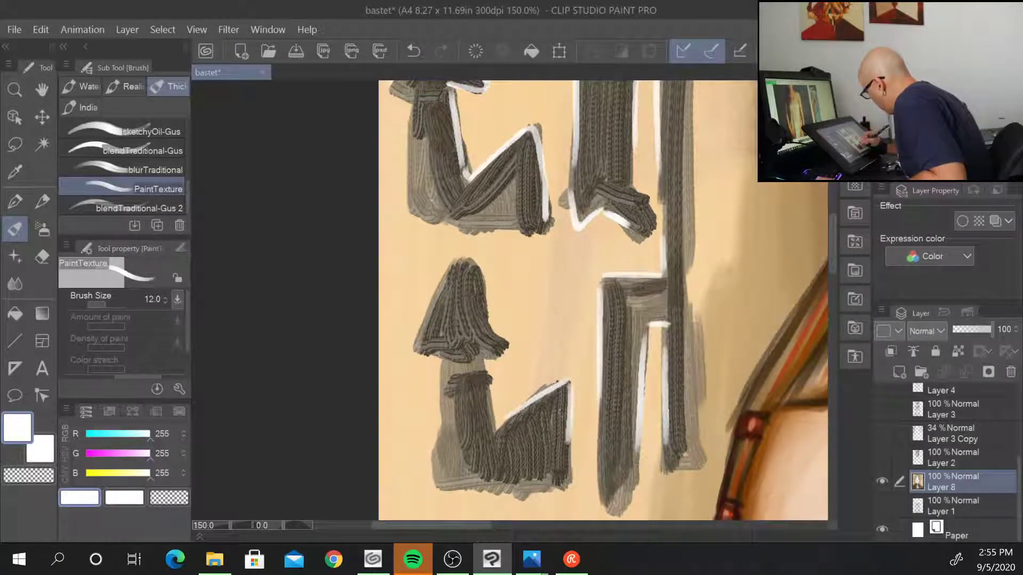
{"action": "mouse_move", "coordinate": [483, 365]}
{"action": "left_mouse_down"}
{"action": "mouse_move", "coordinate": [491, 424]}
{"action": "mouse_move", "coordinate": [507, 352]}
{"action": "mouse_move", "coordinate": [476, 257]}
{"action": "mouse_move", "coordinate": [439, 300]}
{"action": "left_mouse_up"}
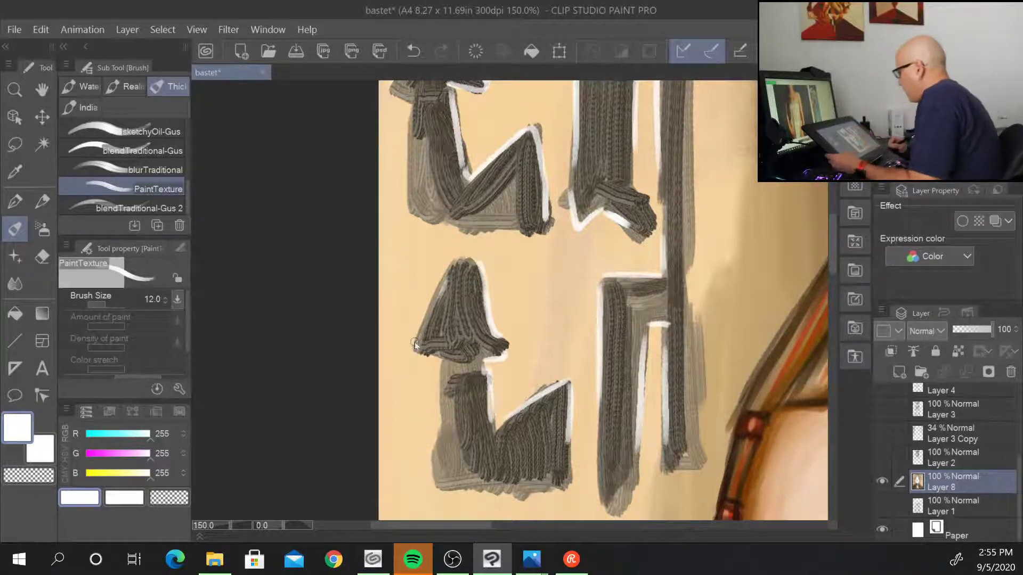
- Add white highlights along the underside and tip of the arrow-shaped hieroglyph with the rounded end
{"action": "scroll", "coordinate": [416, 345], "scroll_direction": "down", "scroll_amount": 5}
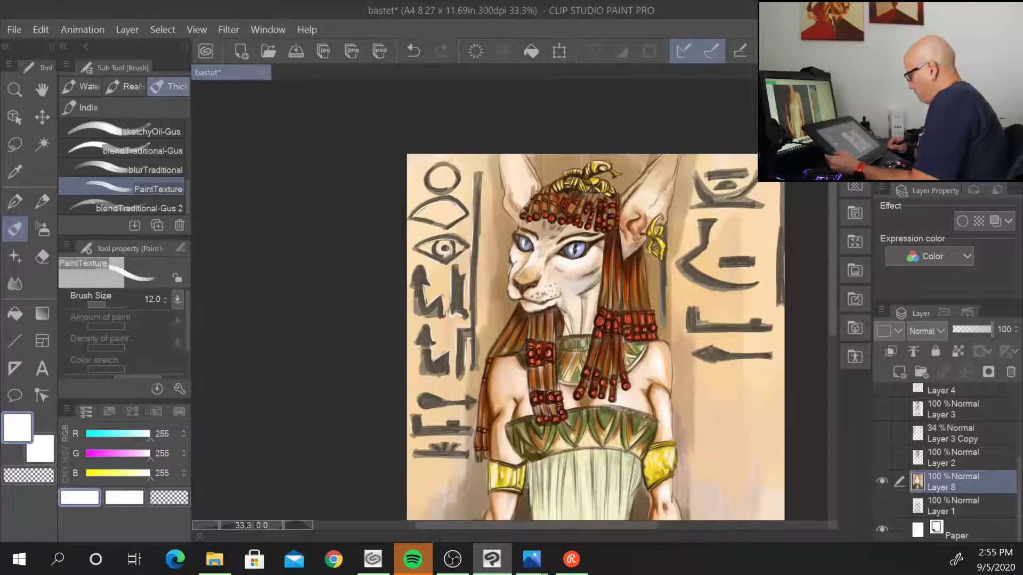
{"action": "scroll", "coordinate": [415, 345], "scroll_direction": "down", "scroll_amount": 1}
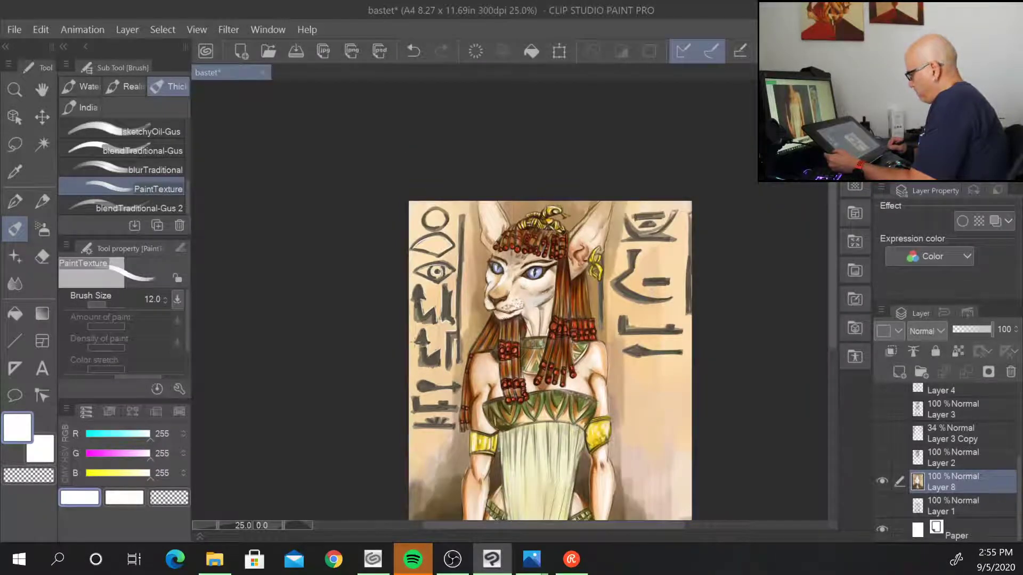
{"action": "scroll", "coordinate": [415, 344], "scroll_direction": "up", "scroll_amount": 4}
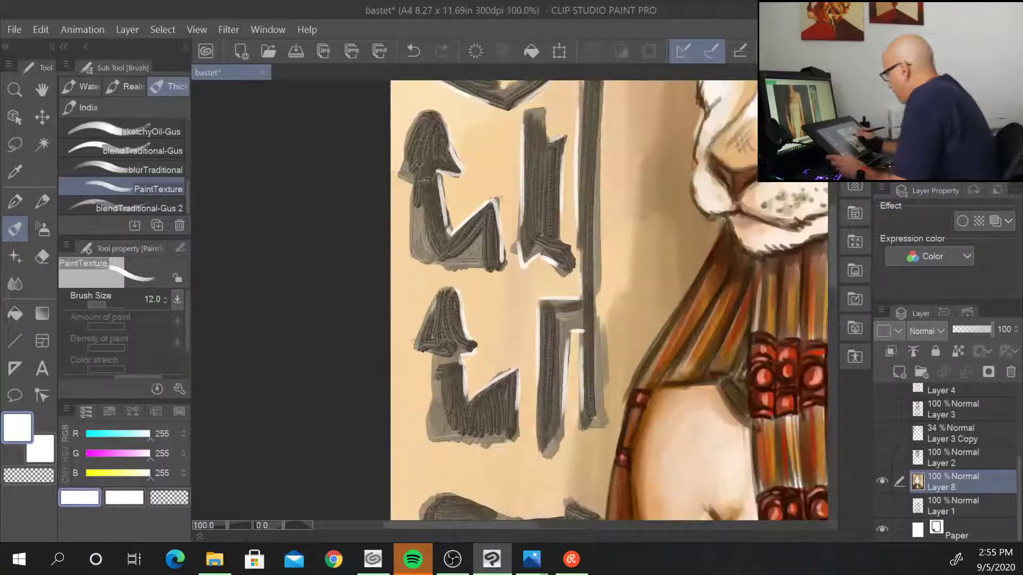
{"action": "left_click_drag", "start_coordinate": [588, 437], "coordinate": [643, 272]}
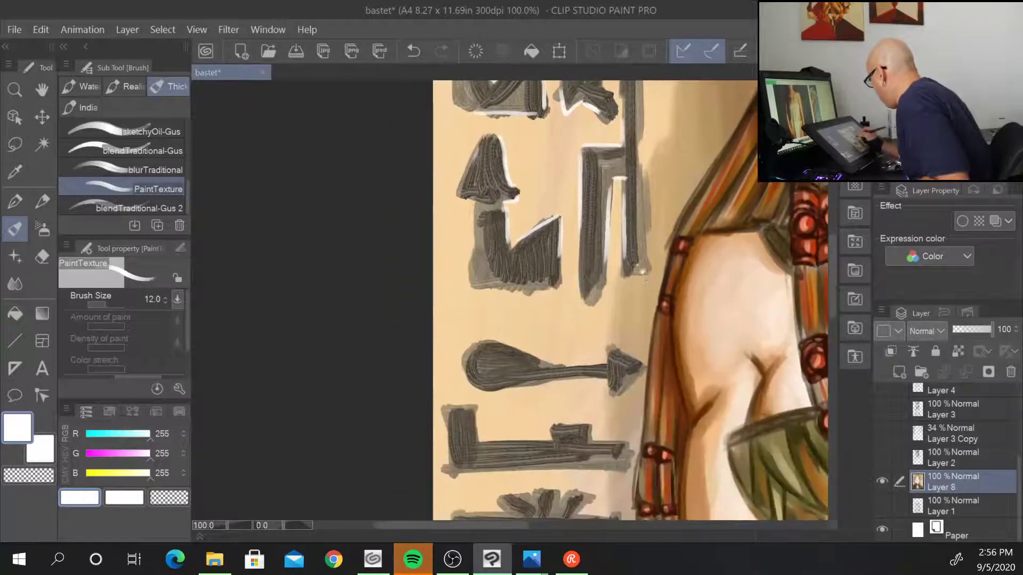
{"action": "mouse_move", "coordinate": [492, 391]}
{"action": "left_mouse_down"}
{"action": "mouse_move", "coordinate": [613, 378]}
{"action": "mouse_move", "coordinate": [614, 396]}
{"action": "mouse_move", "coordinate": [639, 364]}
{"action": "left_mouse_up"}
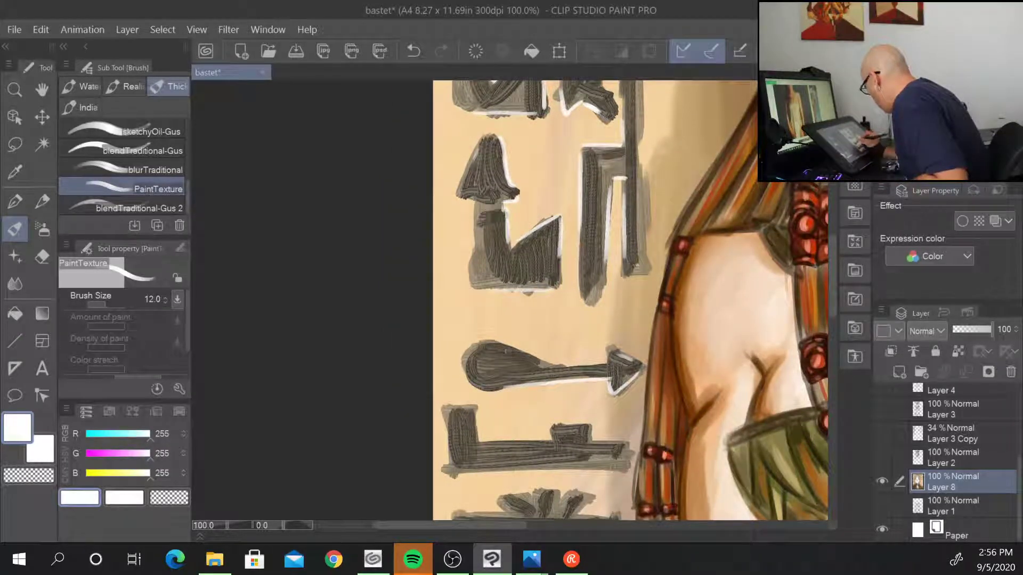
- Add white highlights along the top and bottom edges of the low bar hieroglyph with the raised block
{"action": "left_click_drag", "start_coordinate": [551, 368], "coordinate": [597, 363]}
{"action": "left_click_drag", "start_coordinate": [643, 442], "coordinate": [685, 334]}
{"action": "mouse_move", "coordinate": [526, 335]}
{"action": "left_mouse_down"}
{"action": "mouse_move", "coordinate": [592, 316]}
{"action": "mouse_move", "coordinate": [641, 329]}
{"action": "mouse_move", "coordinate": [642, 320]}
{"action": "mouse_move", "coordinate": [664, 358]}
{"action": "left_mouse_up"}
{"action": "left_click_drag", "start_coordinate": [546, 366], "coordinate": [655, 364]}
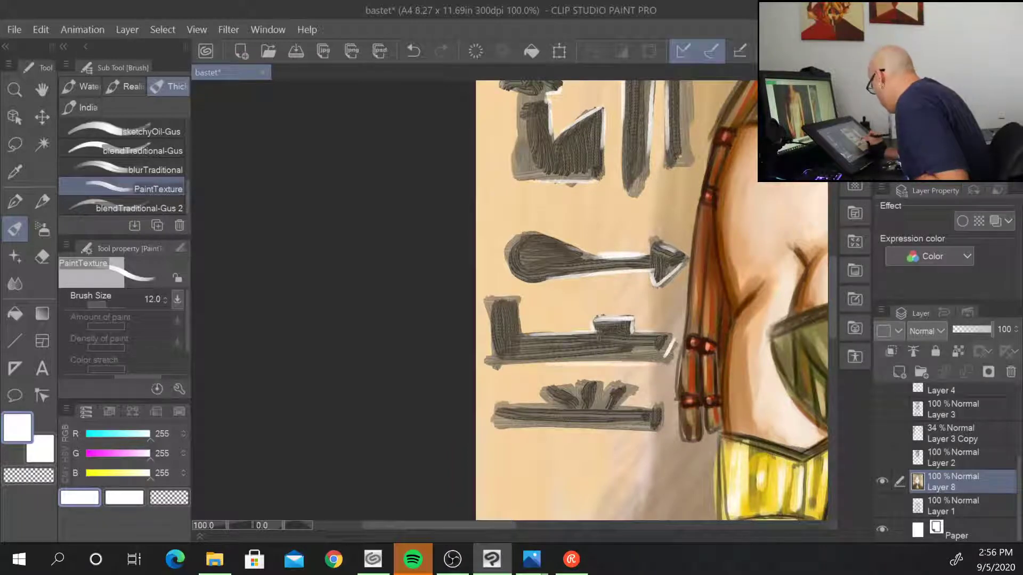
- Edge the lowest hieroglyph in the column, the flat bar with fanned leaves, with white highlights
{"action": "left_click_drag", "start_coordinate": [663, 471], "coordinate": [681, 395]}
{"action": "mouse_move", "coordinate": [530, 331]}
{"action": "left_mouse_down"}
{"action": "mouse_move", "coordinate": [577, 329]}
{"action": "mouse_move", "coordinate": [592, 309]}
{"action": "left_mouse_up"}
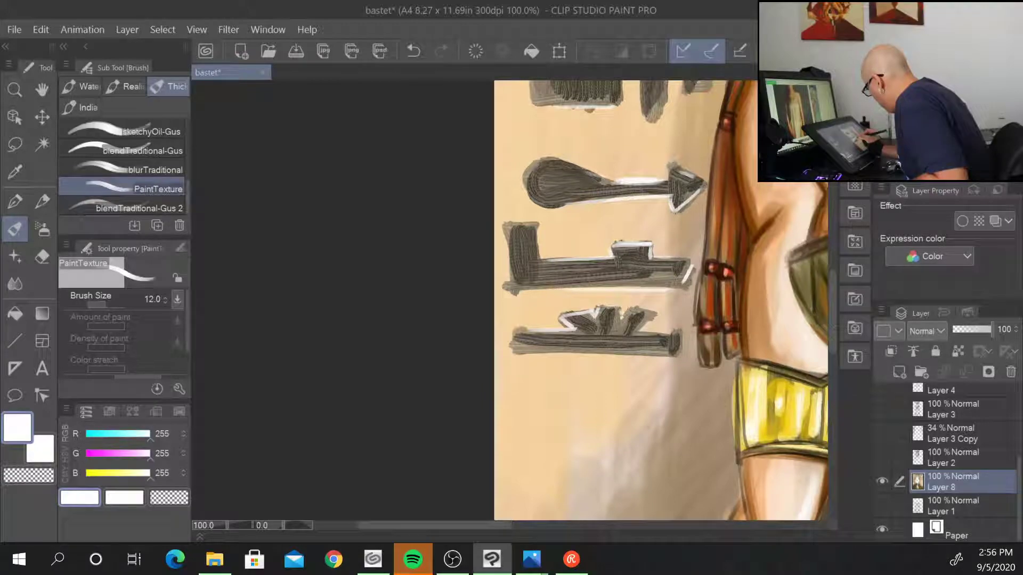
{"action": "mouse_move", "coordinate": [639, 331]}
{"action": "left_mouse_down"}
{"action": "mouse_move", "coordinate": [655, 312]}
{"action": "mouse_move", "coordinate": [677, 335]}
{"action": "left_mouse_up"}
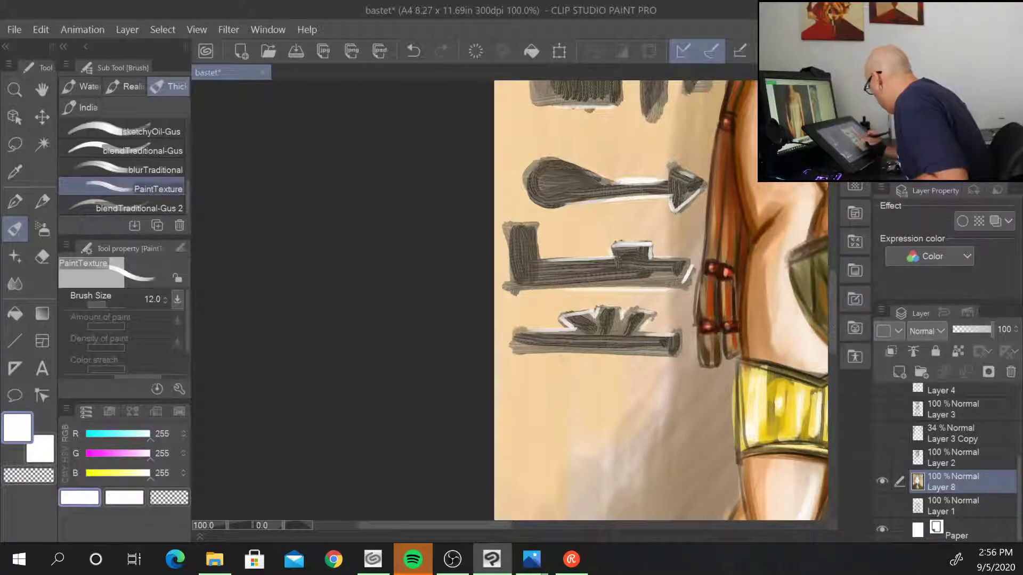
- Add white highlights to the circle hieroglyph's inner and outer edges and to the outer edges of the domed shape below it
{"action": "mouse_move", "coordinate": [534, 355]}
{"action": "left_mouse_down"}
{"action": "mouse_move", "coordinate": [679, 355]}
{"action": "mouse_move", "coordinate": [424, 472]}
{"action": "left_mouse_up"}
{"action": "left_click_drag", "start_coordinate": [572, 98], "coordinate": [434, 345]}
{"action": "left_click_drag", "start_coordinate": [378, 301], "coordinate": [494, 562]}
{"action": "left_click_drag", "start_coordinate": [346, 333], "coordinate": [538, 418]}
{"action": "left_click_drag", "start_coordinate": [376, 228], "coordinate": [440, 260]}
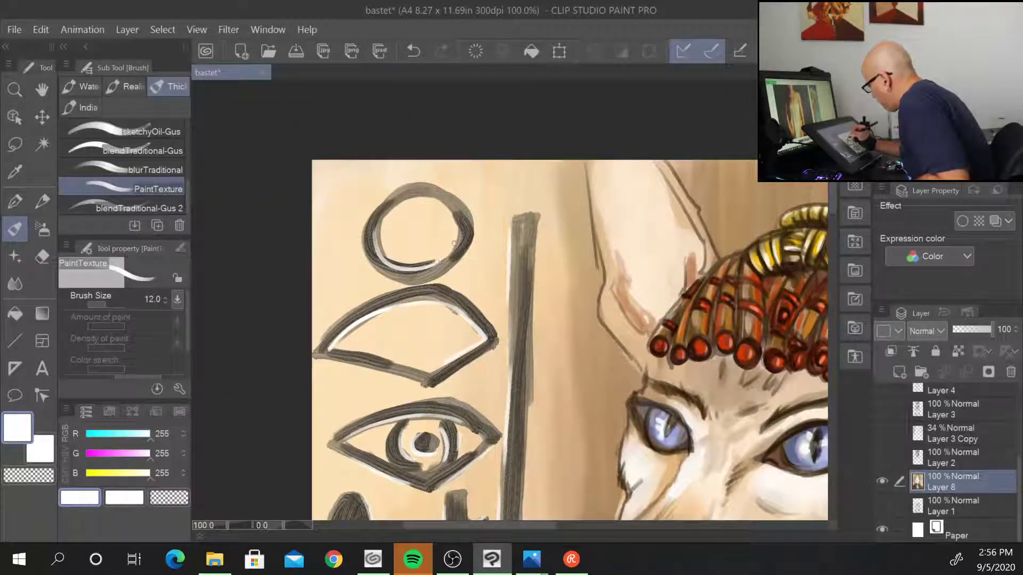
{"action": "mouse_move", "coordinate": [455, 213]}
{"action": "left_mouse_down"}
{"action": "mouse_move", "coordinate": [456, 245]}
{"action": "mouse_move", "coordinate": [431, 262]}
{"action": "left_mouse_up"}
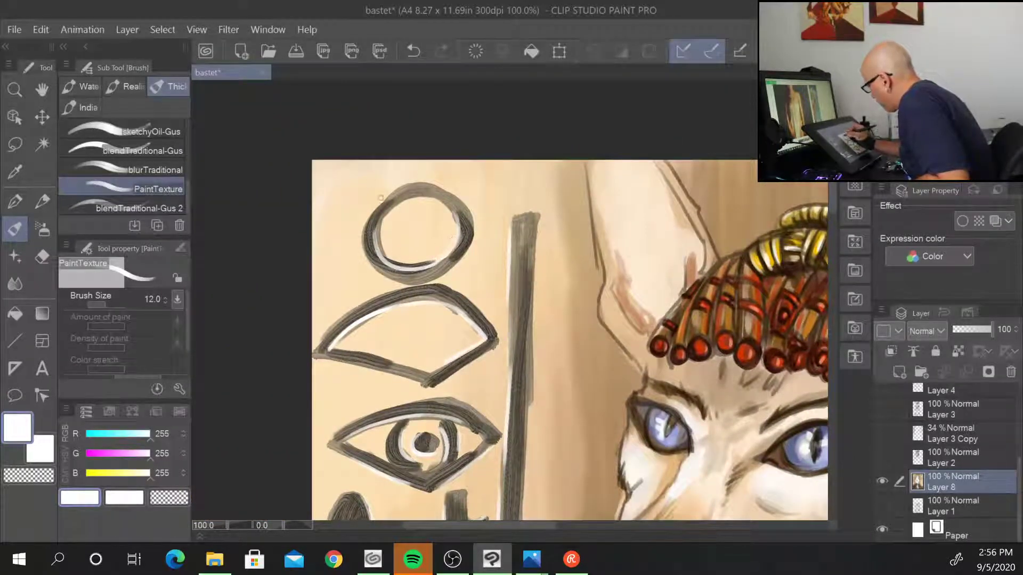
{"action": "left_click_drag", "start_coordinate": [380, 200], "coordinate": [407, 273]}
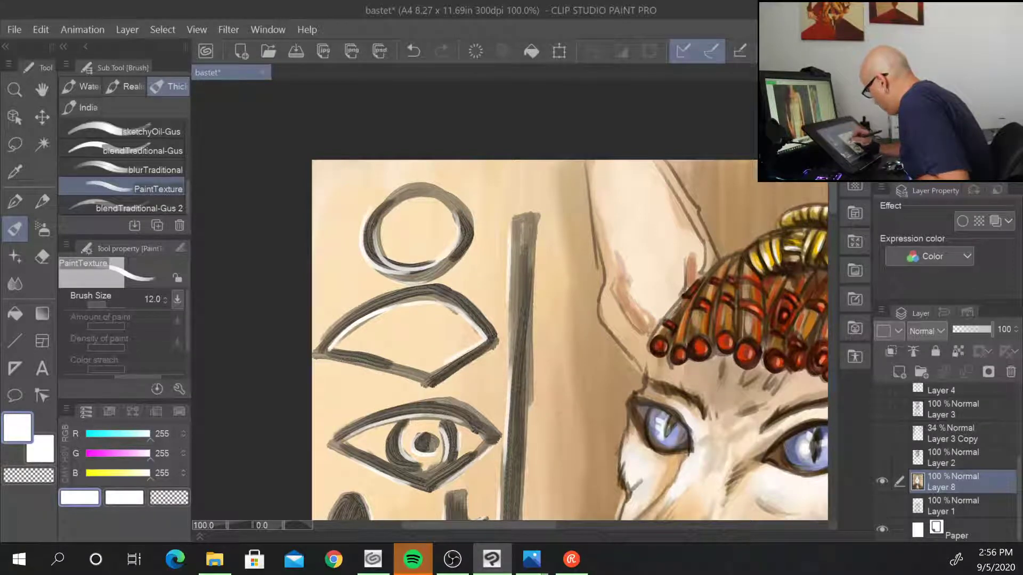
{"action": "left_click_drag", "start_coordinate": [331, 341], "coordinate": [438, 294]}
{"action": "left_click_drag", "start_coordinate": [349, 367], "coordinate": [432, 382]}
- Highlight the vertical border line beside the eye and seated-figure hieroglyphs with white strokes along its edge
{"action": "mouse_move", "coordinate": [723, 453]}
{"action": "left_mouse_down"}
{"action": "mouse_move", "coordinate": [559, 268]}
{"action": "mouse_move", "coordinate": [570, 329]}
{"action": "left_mouse_up"}
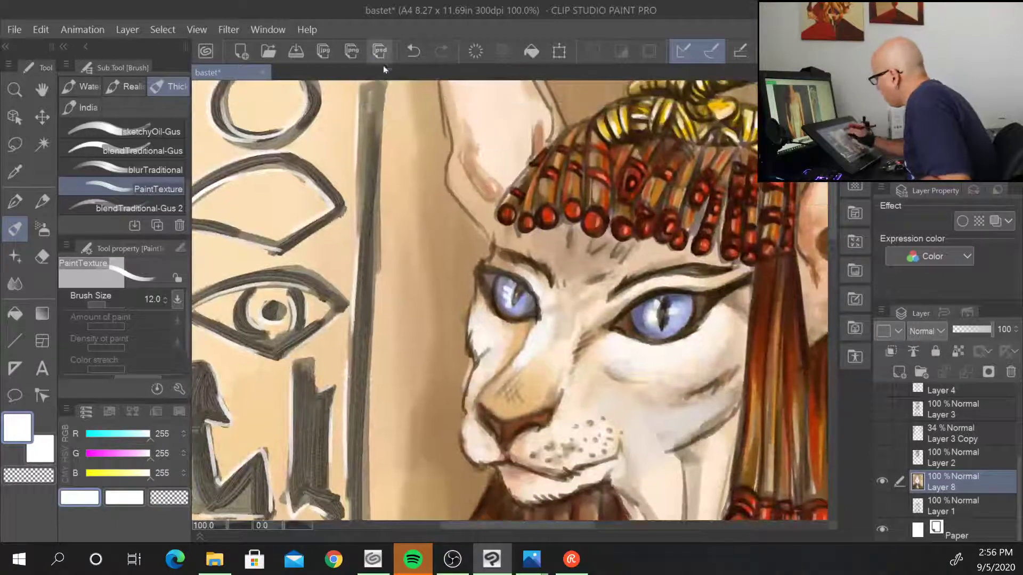
{"action": "left_click_drag", "start_coordinate": [384, 113], "coordinate": [376, 299]}
{"action": "left_click_drag", "start_coordinate": [400, 465], "coordinate": [437, 263]}
{"action": "left_click_drag", "start_coordinate": [406, 202], "coordinate": [403, 322]}
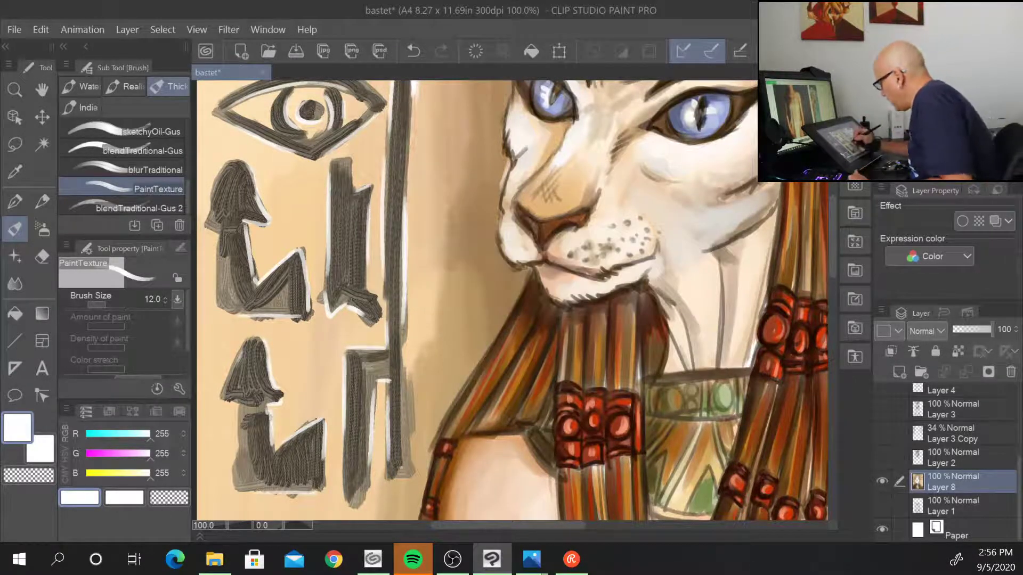
{"action": "left_click_drag", "start_coordinate": [403, 332], "coordinate": [403, 414]}
{"action": "left_click_drag", "start_coordinate": [402, 364], "coordinate": [397, 448]}
- Add white highlights to the vertical border line behind the gold earring and braids
{"action": "mouse_move", "coordinate": [816, 356]}
{"action": "left_mouse_down"}
{"action": "mouse_move", "coordinate": [274, 443]}
{"action": "mouse_move", "coordinate": [234, 501]}
{"action": "mouse_move", "coordinate": [243, 518]}
{"action": "left_mouse_up"}
{"action": "left_click_drag", "start_coordinate": [384, 318], "coordinate": [384, 501]}
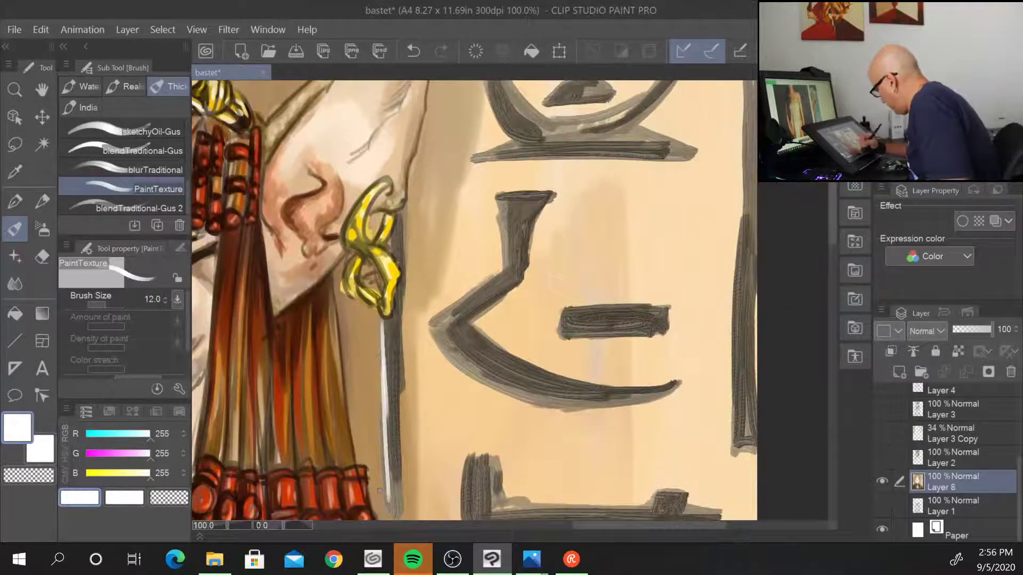
{"action": "left_click_drag", "start_coordinate": [397, 213], "coordinate": [406, 305]}
- Edge the bent hieroglyph with the curved tail and the small solid bar beside it with white highlights
{"action": "mouse_move", "coordinate": [498, 199]}
{"action": "left_mouse_down"}
{"action": "mouse_move", "coordinate": [497, 272]}
{"action": "mouse_move", "coordinate": [438, 315]}
{"action": "left_mouse_up"}
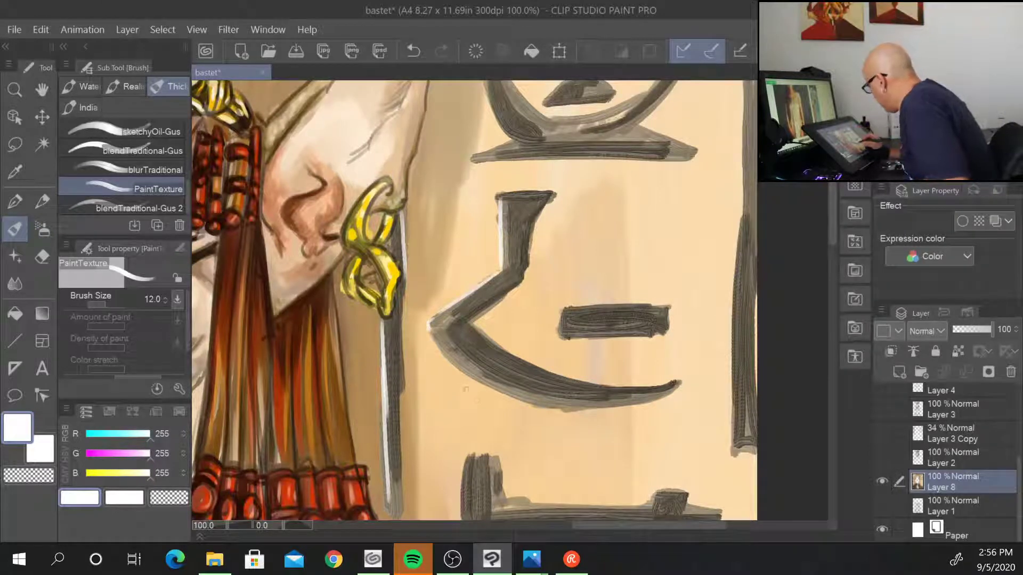
{"action": "mouse_move", "coordinate": [458, 370]}
{"action": "left_mouse_down"}
{"action": "mouse_move", "coordinate": [560, 413]}
{"action": "mouse_move", "coordinate": [631, 389]}
{"action": "left_mouse_up"}
{"action": "mouse_move", "coordinate": [563, 311]}
{"action": "left_mouse_down"}
{"action": "mouse_move", "coordinate": [559, 338]}
{"action": "mouse_move", "coordinate": [654, 334]}
{"action": "left_mouse_up"}
- Add white highlights to the bowl hieroglyph, covering its base, inner curve, small dome and the bar above
{"action": "left_click_drag", "start_coordinate": [624, 222], "coordinate": [588, 337]}
{"action": "left_click_drag", "start_coordinate": [452, 274], "coordinate": [642, 273]}
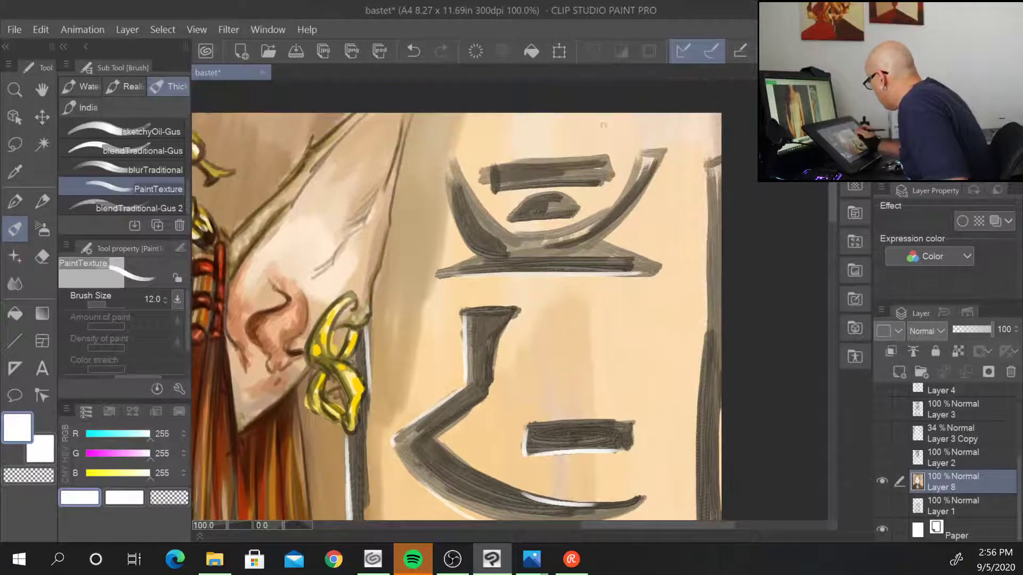
{"action": "left_click_drag", "start_coordinate": [471, 186], "coordinate": [574, 229]}
{"action": "left_click_drag", "start_coordinate": [636, 171], "coordinate": [600, 215]}
{"action": "left_click_drag", "start_coordinate": [509, 220], "coordinate": [574, 214]}
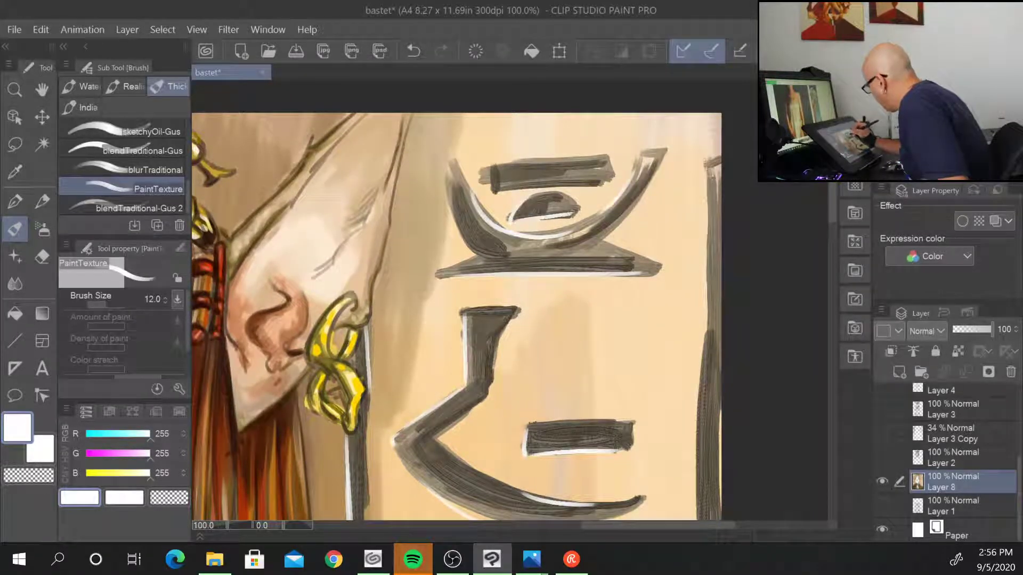
{"action": "left_click_drag", "start_coordinate": [503, 188], "coordinate": [604, 184]}
{"action": "left_click_drag", "start_coordinate": [490, 168], "coordinate": [491, 192]}
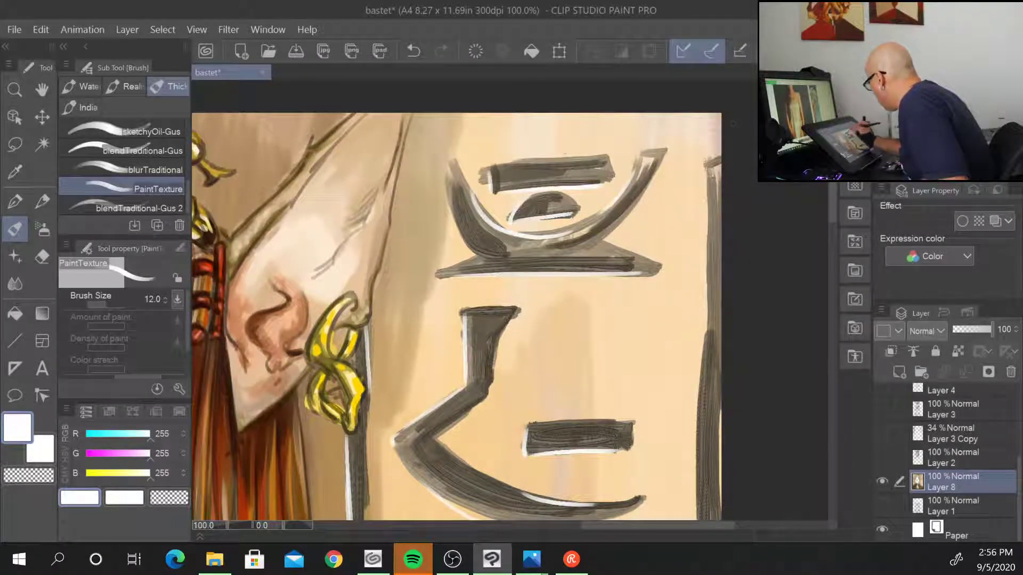
- Highlight the inner edge of the vertical border line near the canvas edge in white, down to its lower end
{"action": "left_click_drag", "start_coordinate": [706, 176], "coordinate": [702, 343]}
{"action": "mouse_move", "coordinate": [705, 467]}
{"action": "left_mouse_down"}
{"action": "mouse_move", "coordinate": [687, 194]}
{"action": "mouse_move", "coordinate": [685, 203]}
{"action": "left_mouse_up"}
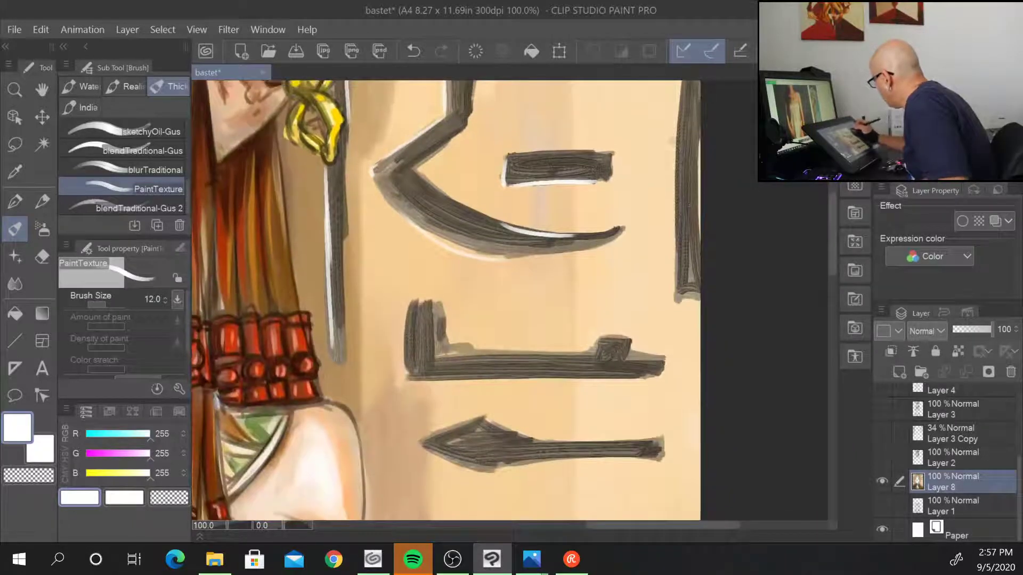
{"action": "left_click_drag", "start_coordinate": [674, 141], "coordinate": [674, 296]}
- Edge the L-shaped hieroglyph with the raised block and the spear-shaped hieroglyph below it with white highlights
{"action": "mouse_move", "coordinate": [438, 303]}
{"action": "left_mouse_down"}
{"action": "mouse_move", "coordinate": [437, 347]}
{"action": "mouse_move", "coordinate": [591, 356]}
{"action": "left_mouse_up"}
{"action": "left_click_drag", "start_coordinate": [591, 336], "coordinate": [661, 355]}
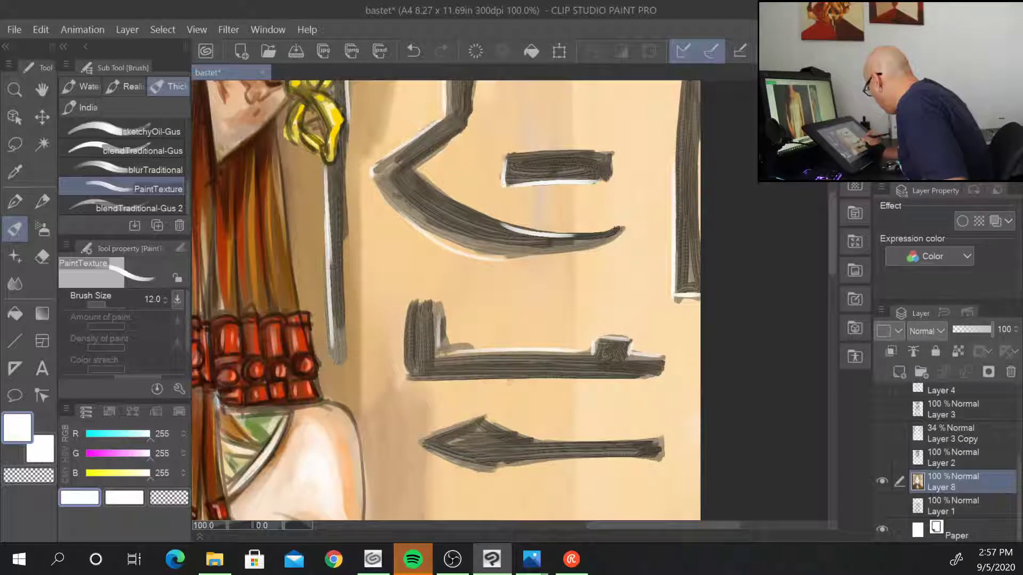
{"action": "left_click_drag", "start_coordinate": [428, 381], "coordinate": [664, 377]}
{"action": "left_click_drag", "start_coordinate": [407, 318], "coordinate": [406, 342]}
{"action": "mouse_move", "coordinate": [425, 442]}
{"action": "left_mouse_down"}
{"action": "mouse_move", "coordinate": [482, 418]}
{"action": "mouse_move", "coordinate": [554, 443]}
{"action": "mouse_move", "coordinate": [628, 444]}
{"action": "left_mouse_up"}
{"action": "left_click_drag", "start_coordinate": [503, 469], "coordinate": [645, 454]}
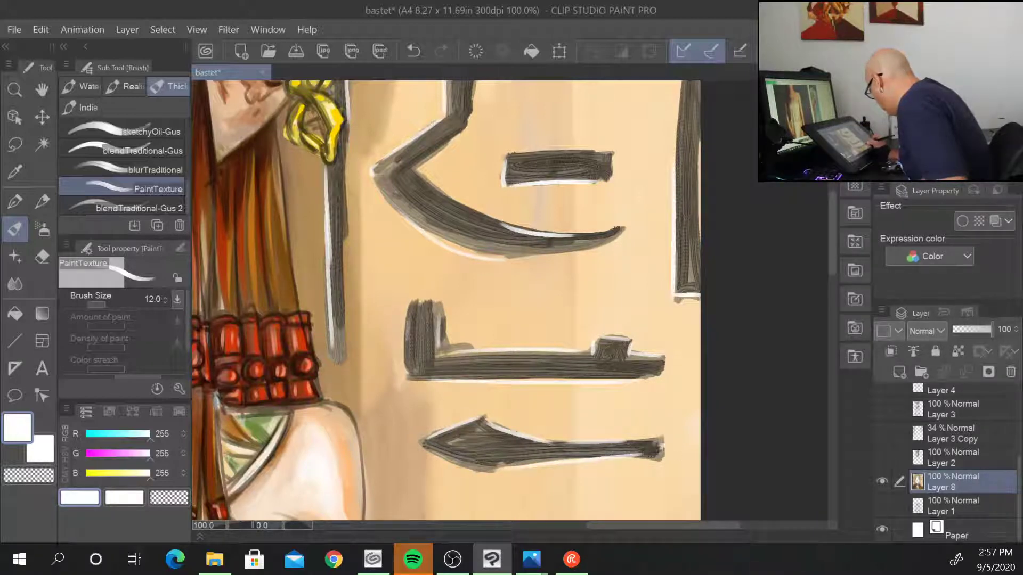
- Raise the opacity of the line-art layer Layer 3 Copy 2 to 100%
{"action": "scroll", "coordinate": [643, 445], "scroll_direction": "down", "scroll_amount": 4}
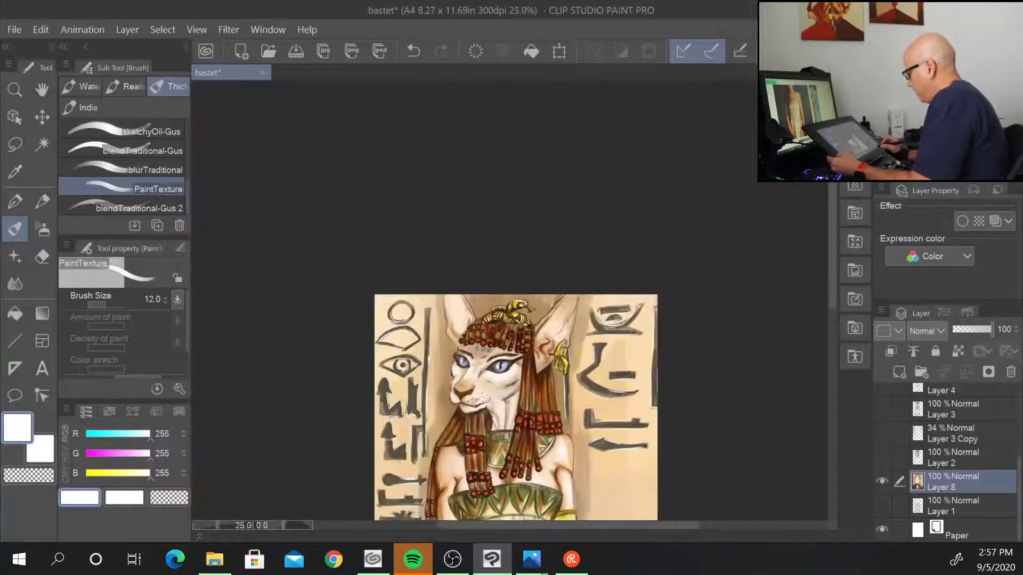
{"action": "left_click_drag", "start_coordinate": [663, 497], "coordinate": [636, 299]}
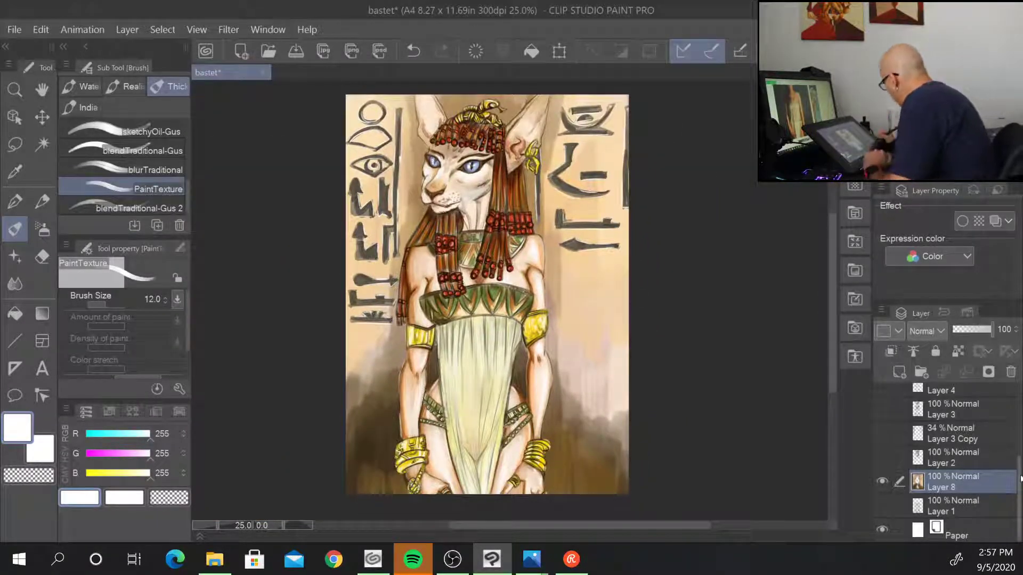
{"action": "left_click_drag", "start_coordinate": [1020, 478], "coordinate": [1018, 393]}
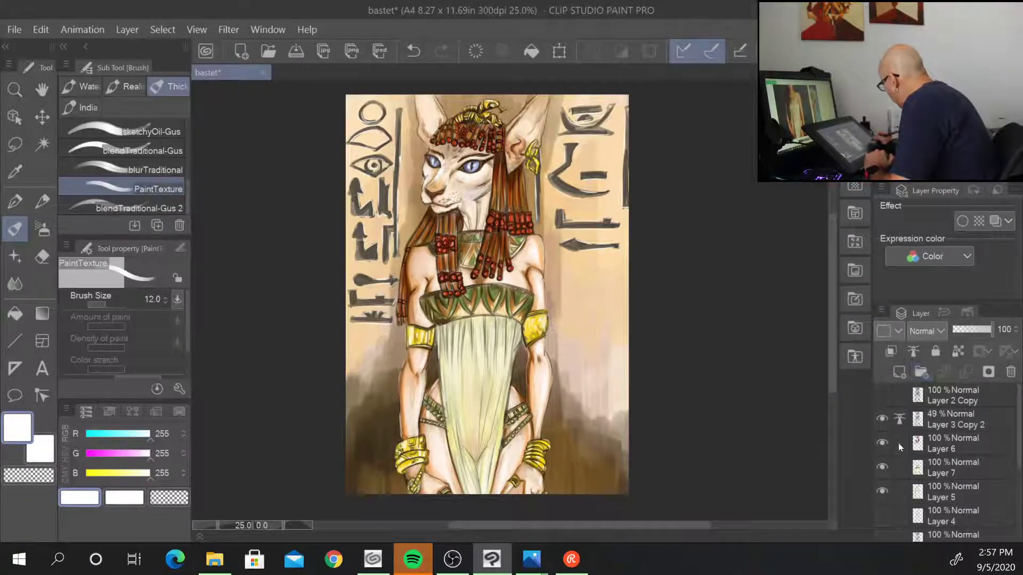
{"action": "left_click", "coordinate": [882, 420]}
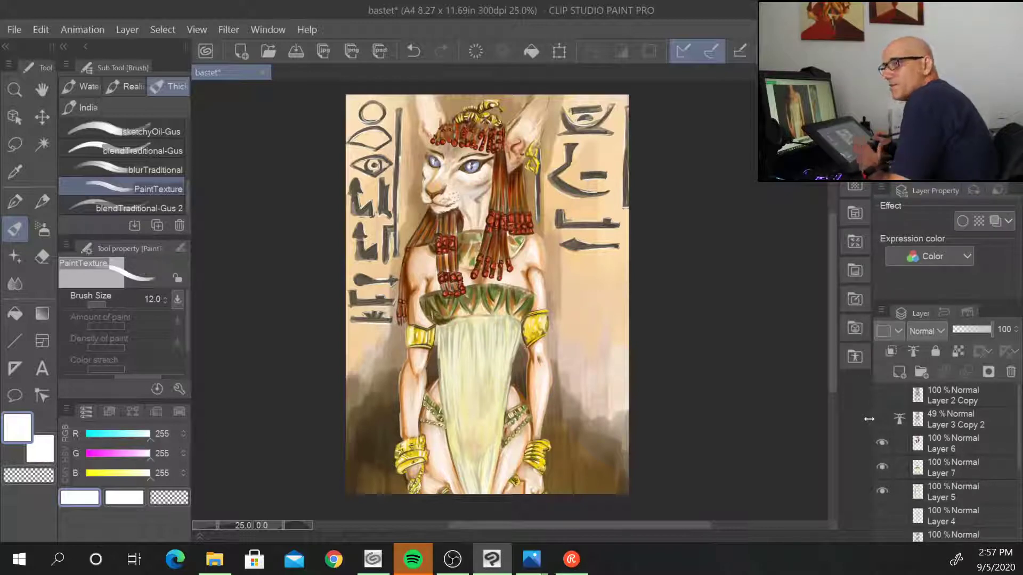
{"action": "left_click", "coordinate": [882, 419]}
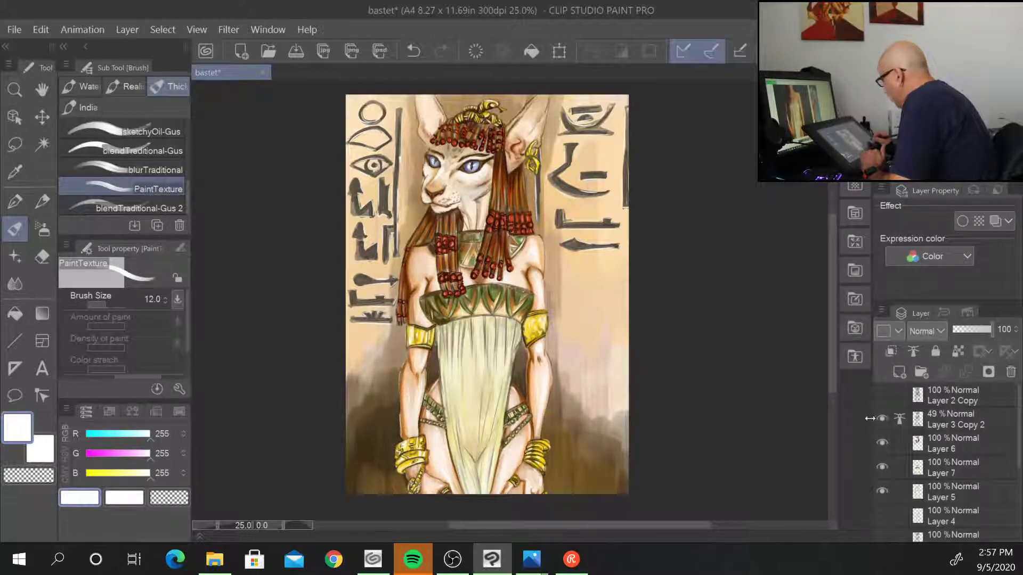
{"action": "left_click", "coordinate": [992, 417]}
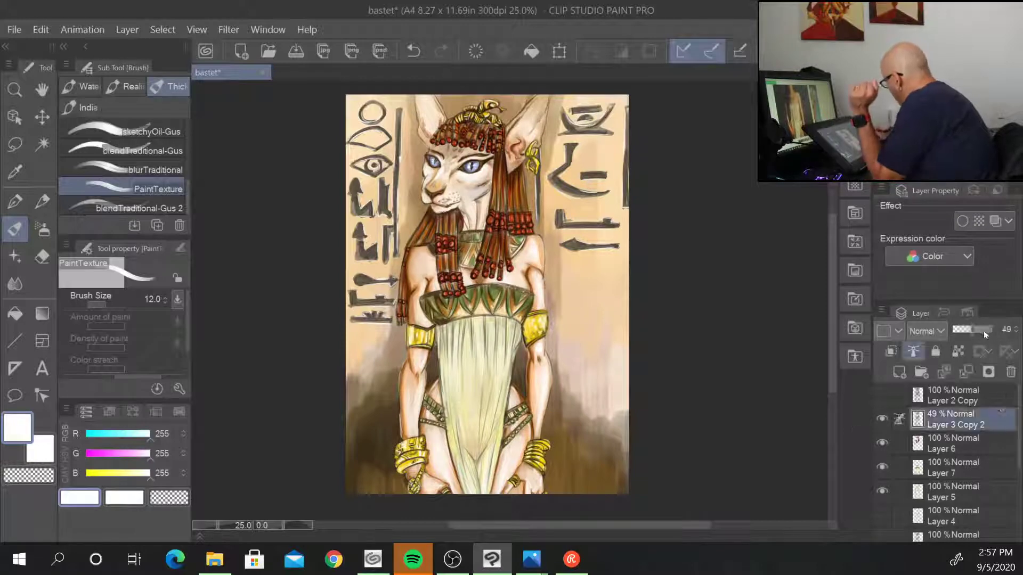
{"action": "left_click_drag", "start_coordinate": [983, 331], "coordinate": [1020, 336]}
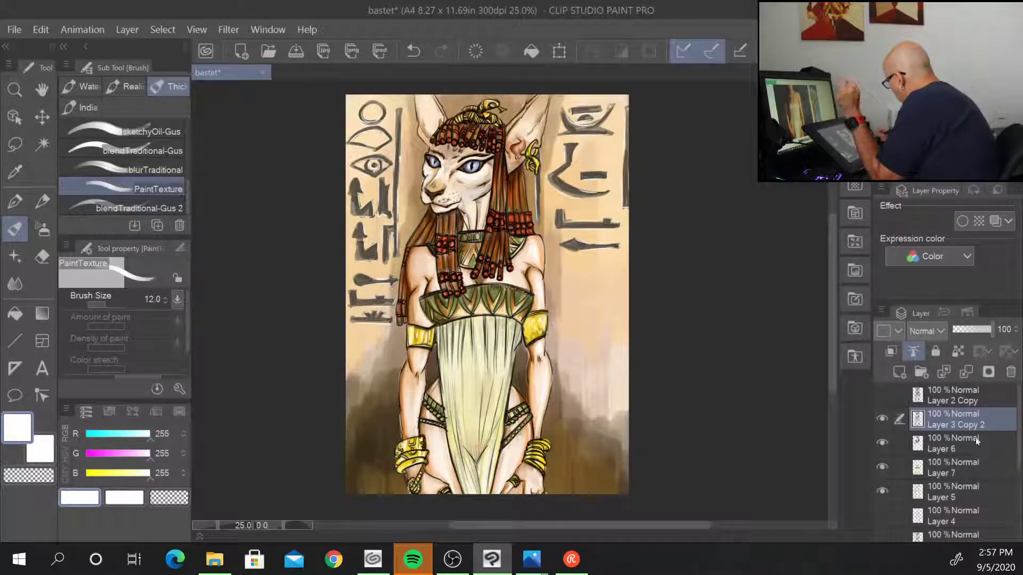
- Create a new layer above Layer 3 Copy 2 and clip it to that layer
{"action": "left_click", "coordinate": [899, 372]}
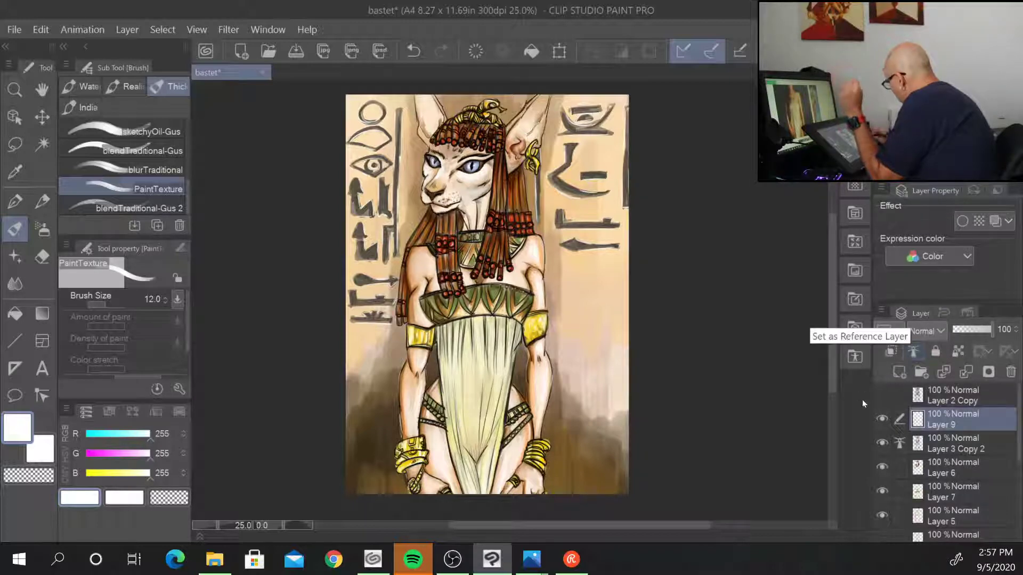
{"action": "left_click", "coordinate": [889, 353]}
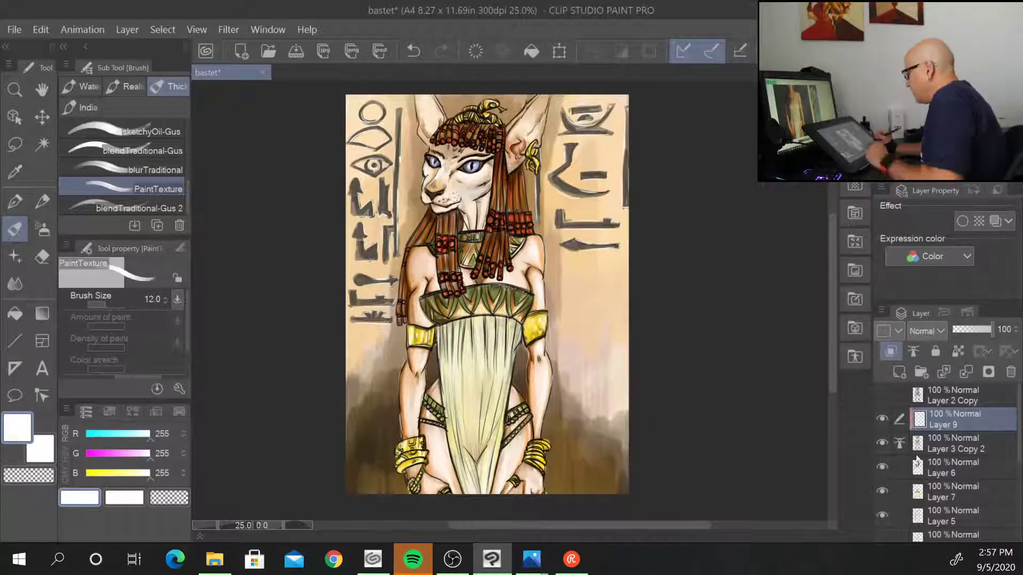
- Tint the headdress and braid line art brown (RGB 134, 86, 8) using the blendTraditional-Gus brush at size 120
{"action": "key", "text": "bracketleft"}
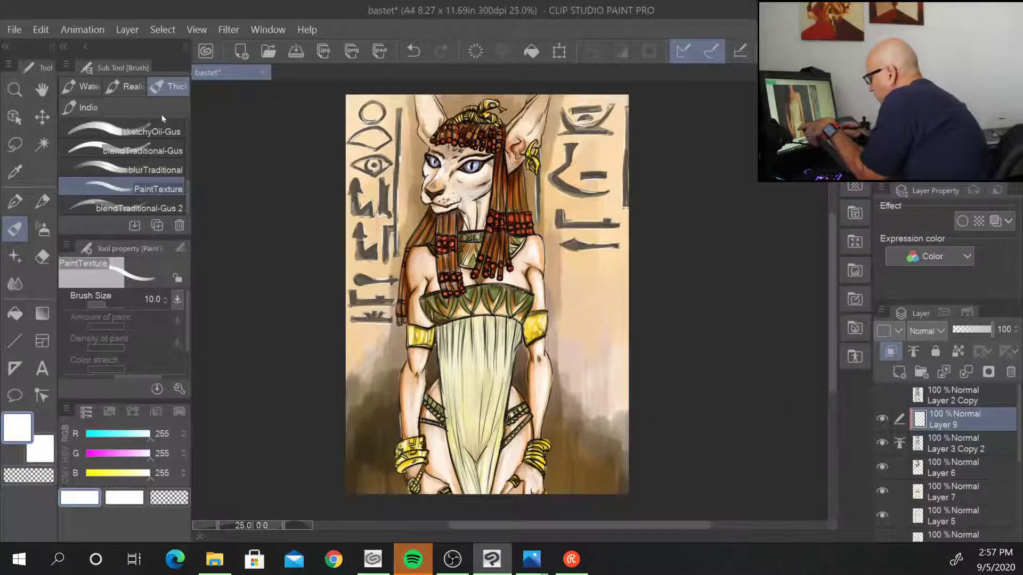
{"action": "left_click", "coordinate": [159, 151]}
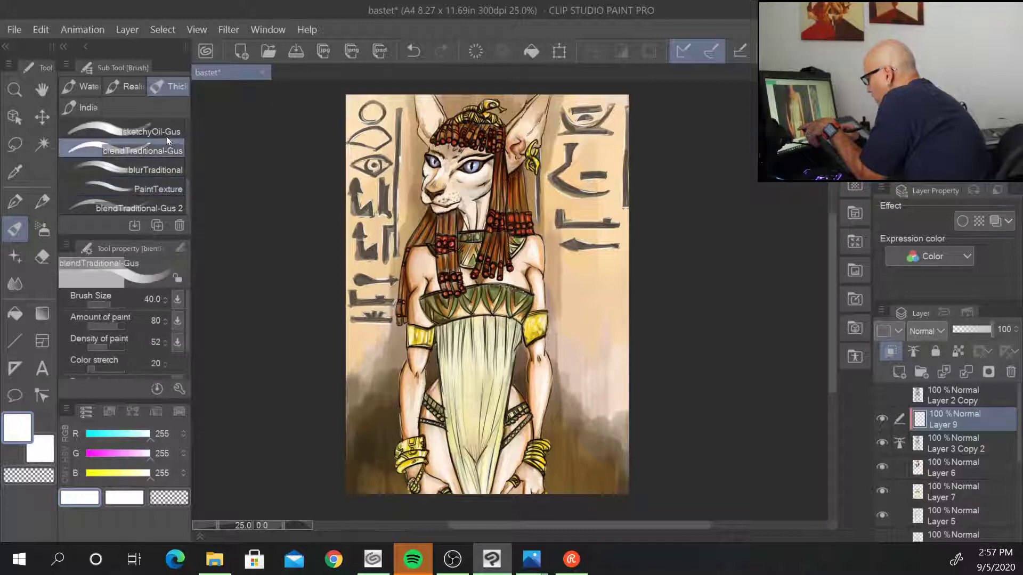
{"action": "key", "text": "bracketright"}
{"action": "key", "text": "bracketright"}
{"action": "key", "text": "bracketright"}
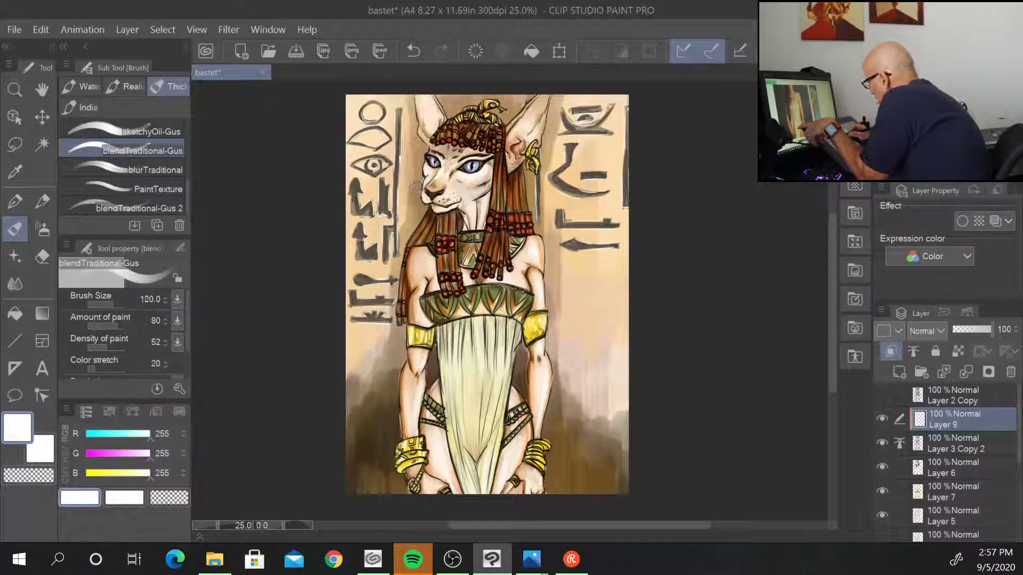
{"action": "key", "text": "alt"}
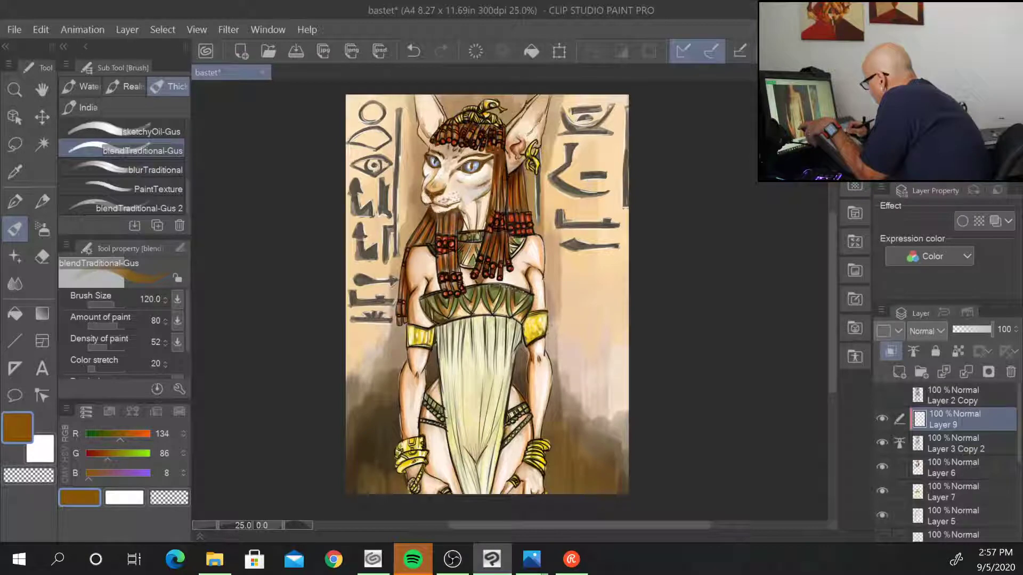
{"action": "mouse_move", "coordinate": [452, 142]}
{"action": "left_mouse_down"}
{"action": "mouse_move", "coordinate": [429, 111]}
{"action": "mouse_move", "coordinate": [471, 113]}
{"action": "mouse_move", "coordinate": [503, 146]}
{"action": "mouse_move", "coordinate": [471, 138]}
{"action": "left_mouse_up"}
{"action": "left_click_drag", "start_coordinate": [503, 126], "coordinate": [498, 216]}
{"action": "left_click_drag", "start_coordinate": [512, 178], "coordinate": [506, 245]}
{"action": "left_click_drag", "start_coordinate": [519, 208], "coordinate": [530, 237]}
{"action": "left_click_drag", "start_coordinate": [512, 210], "coordinate": [533, 245]}
{"action": "mouse_move", "coordinate": [482, 223]}
{"action": "left_mouse_down"}
{"action": "mouse_move", "coordinate": [485, 274]}
{"action": "mouse_move", "coordinate": [454, 278]}
{"action": "mouse_move", "coordinate": [449, 293]}
{"action": "left_mouse_up"}
{"action": "mouse_move", "coordinate": [446, 235]}
{"action": "left_mouse_down"}
{"action": "mouse_move", "coordinate": [438, 285]}
{"action": "mouse_move", "coordinate": [404, 269]}
{"action": "mouse_move", "coordinate": [426, 296]}
{"action": "left_mouse_up"}
{"action": "left_click_drag", "start_coordinate": [446, 200], "coordinate": [449, 209]}
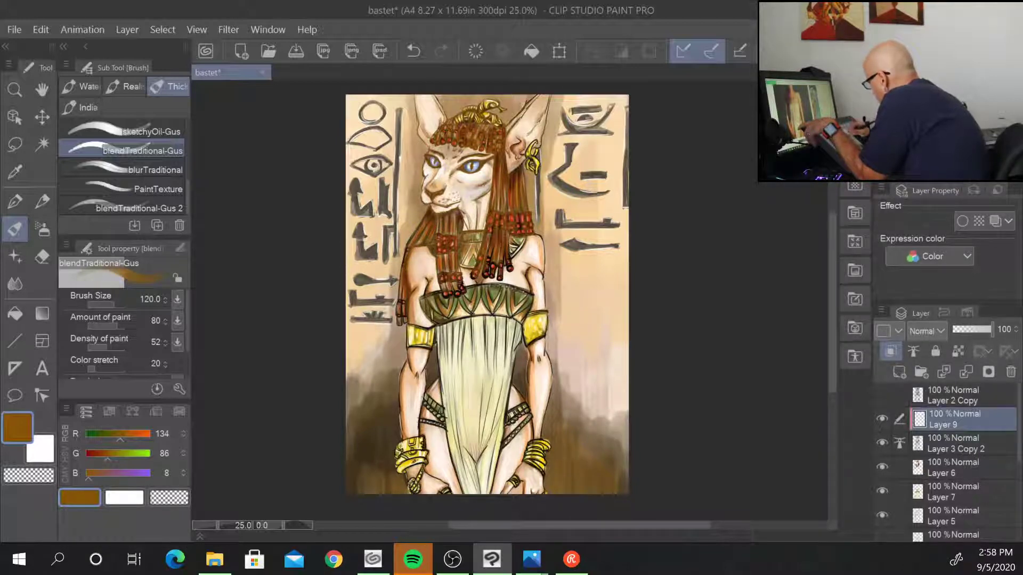
- Brush the same brown over the line art of the lower braids, shoulder, bodice, upper dress and arm
{"action": "mouse_move", "coordinate": [508, 249]}
{"action": "left_mouse_down"}
{"action": "mouse_move", "coordinate": [491, 273]}
{"action": "mouse_move", "coordinate": [505, 288]}
{"action": "left_mouse_up"}
{"action": "left_click_drag", "start_coordinate": [539, 271], "coordinate": [520, 285]}
{"action": "left_click_drag", "start_coordinate": [446, 294], "coordinate": [492, 285]}
{"action": "mouse_move", "coordinate": [434, 274]}
{"action": "left_mouse_down"}
{"action": "mouse_move", "coordinate": [453, 325]}
{"action": "mouse_move", "coordinate": [535, 314]}
{"action": "mouse_move", "coordinate": [511, 378]}
{"action": "left_mouse_up"}
{"action": "mouse_move", "coordinate": [447, 378]}
{"action": "left_mouse_down"}
{"action": "mouse_move", "coordinate": [443, 458]}
{"action": "mouse_move", "coordinate": [439, 336]}
{"action": "left_mouse_up"}
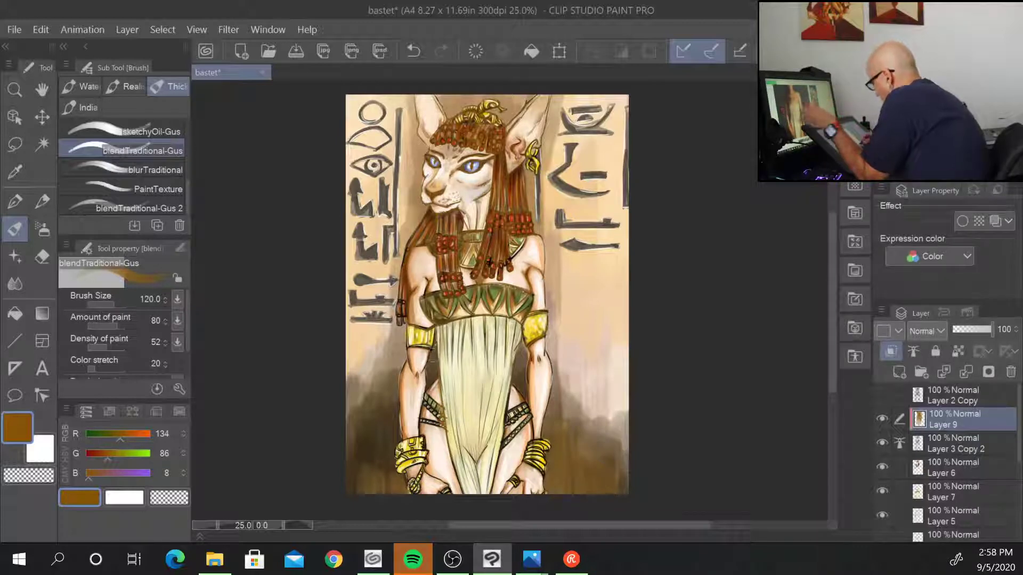
{"action": "left_click_drag", "start_coordinate": [409, 343], "coordinate": [404, 368]}
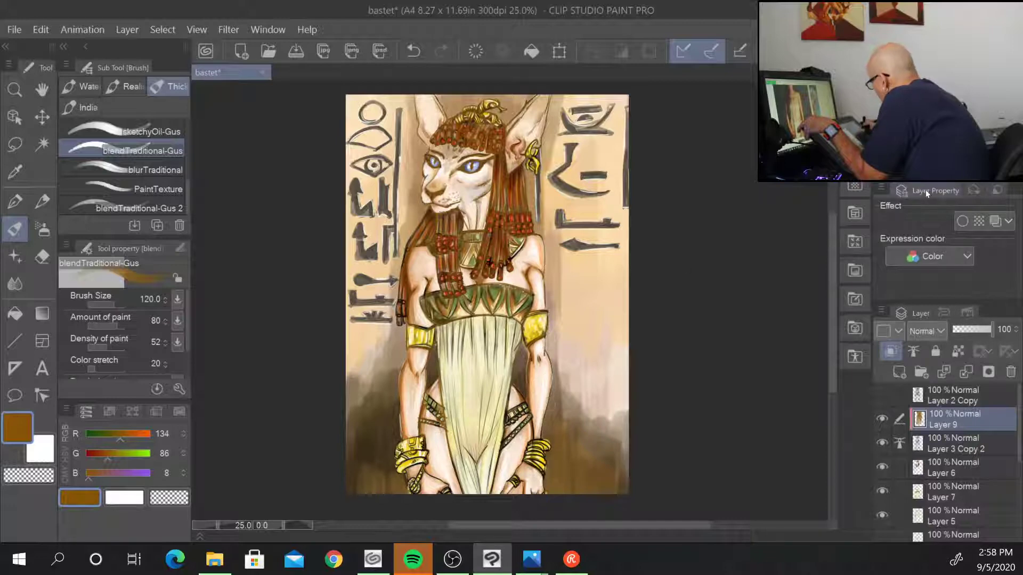
- Switch to a darker brown (RGB 113, 69, 0) and tint the line art of the braid ends hanging beside the arm
{"action": "left_click", "coordinate": [913, 134]}
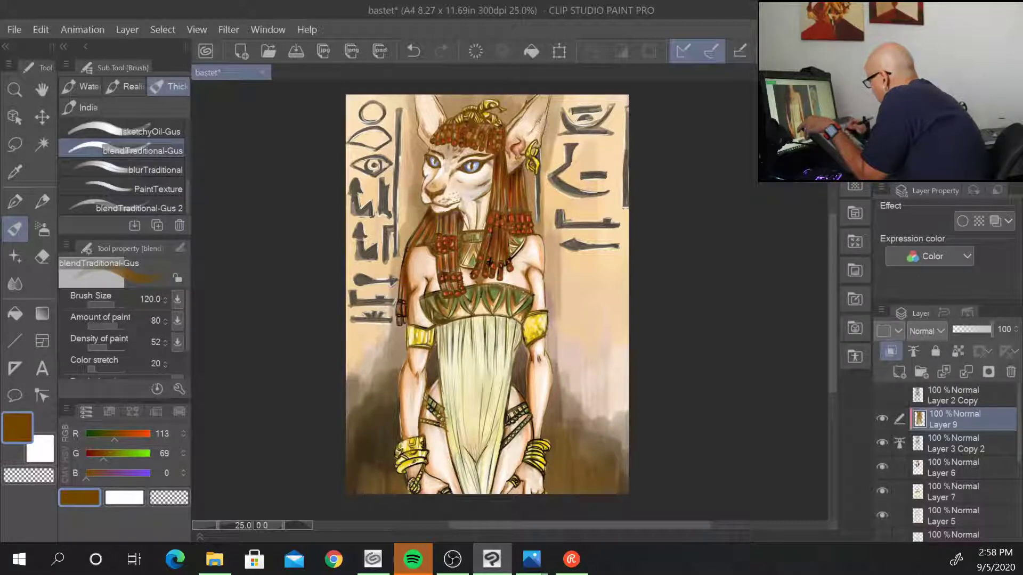
{"action": "left_click_drag", "start_coordinate": [403, 302], "coordinate": [400, 324]}
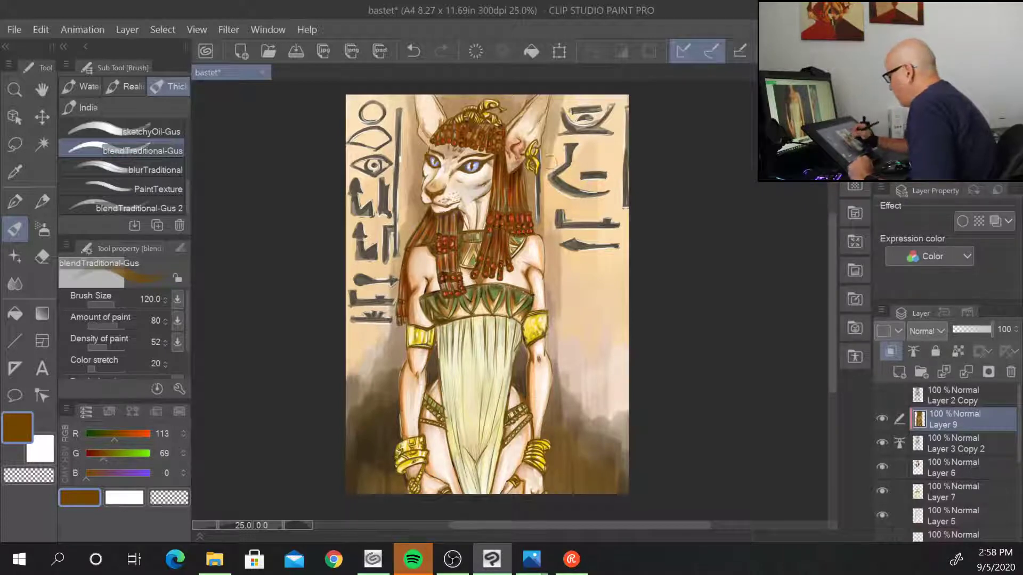
{"action": "scroll", "coordinate": [579, 255], "scroll_direction": "up", "scroll_amount": 2}
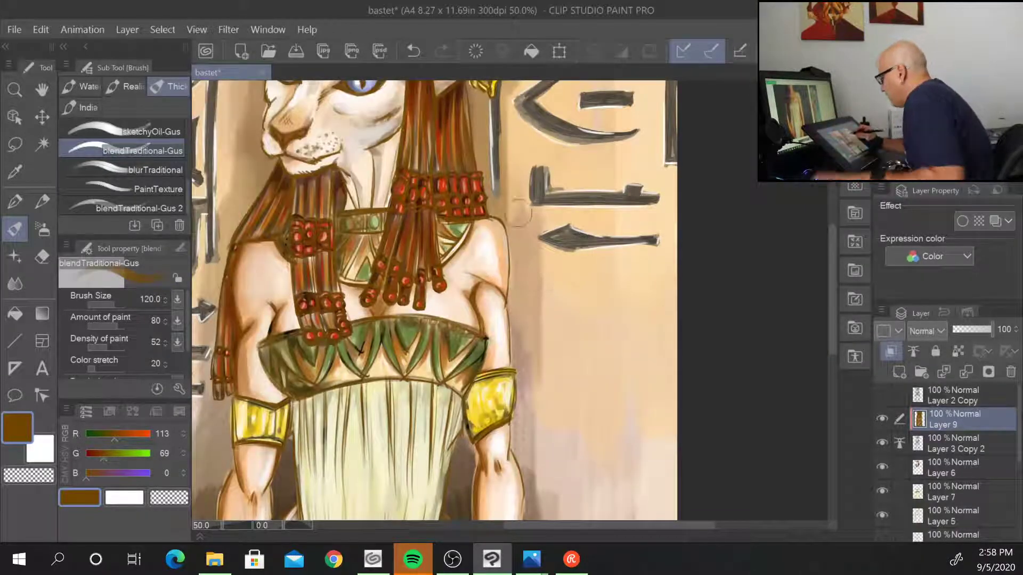
- Tint the line art of the headdress and upper braids with dark reds (RGB 97, 25, 0 and 73, 19, 0)
{"action": "left_click_drag", "start_coordinate": [520, 213], "coordinate": [538, 386]}
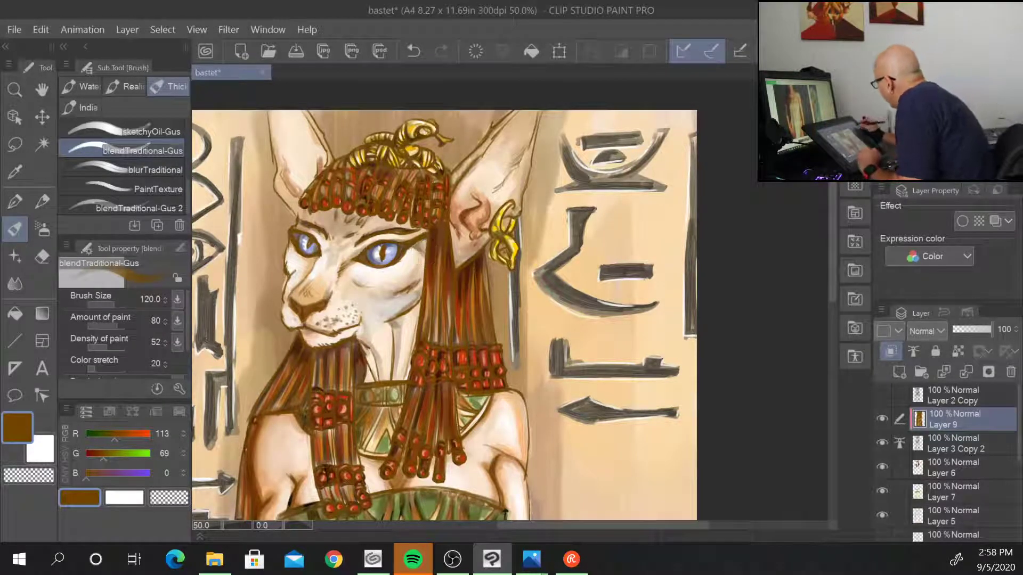
{"action": "left_click_drag", "start_coordinate": [103, 455], "coordinate": [94, 454]}
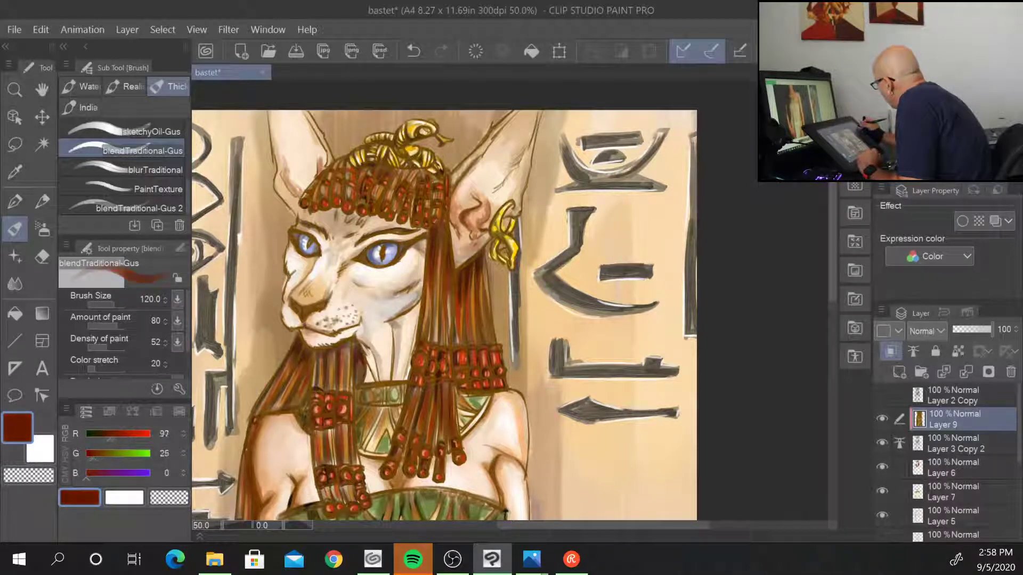
{"action": "left_click_drag", "start_coordinate": [430, 264], "coordinate": [428, 367]}
{"action": "mouse_move", "coordinate": [440, 274]}
{"action": "left_mouse_down"}
{"action": "mouse_move", "coordinate": [448, 368]}
{"action": "mouse_move", "coordinate": [462, 363]}
{"action": "left_mouse_up"}
{"action": "mouse_move", "coordinate": [450, 292]}
{"action": "left_mouse_down"}
{"action": "mouse_move", "coordinate": [442, 211]}
{"action": "mouse_move", "coordinate": [420, 186]}
{"action": "mouse_move", "coordinate": [317, 183]}
{"action": "mouse_move", "coordinate": [312, 205]}
{"action": "left_mouse_up"}
{"action": "mouse_move", "coordinate": [321, 361]}
{"action": "left_mouse_down"}
{"action": "mouse_move", "coordinate": [339, 338]}
{"action": "mouse_move", "coordinate": [329, 363]}
{"action": "mouse_move", "coordinate": [326, 348]}
{"action": "mouse_move", "coordinate": [346, 349]}
{"action": "mouse_move", "coordinate": [352, 438]}
{"action": "left_mouse_up"}
{"action": "mouse_move", "coordinate": [341, 357]}
{"action": "left_mouse_down"}
{"action": "mouse_move", "coordinate": [305, 360]}
{"action": "mouse_move", "coordinate": [267, 394]}
{"action": "left_mouse_up"}
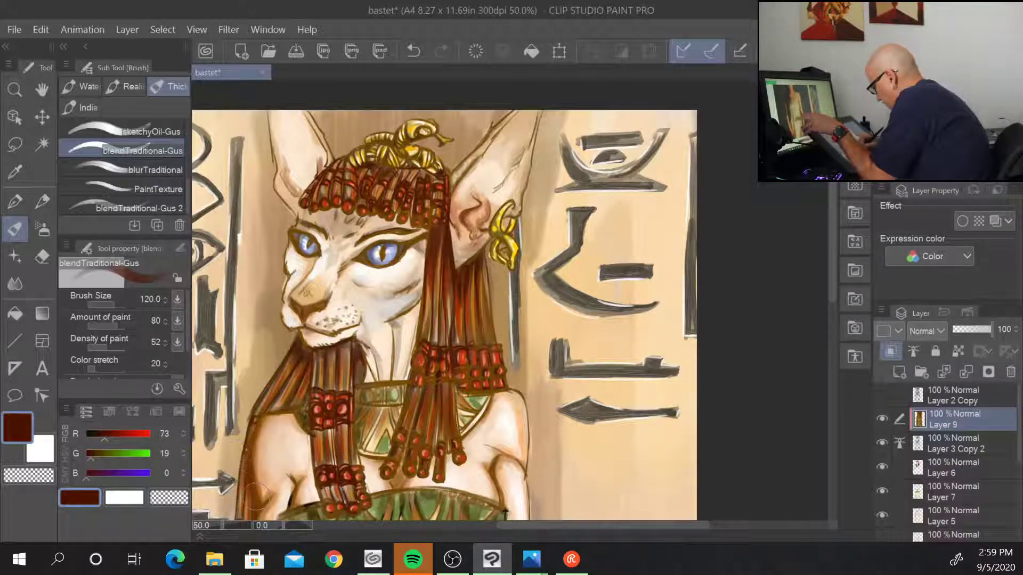
- Brush dark red (RGB 73, 19, 0) over the line art of the lower braids and their bead ends across the chest
{"action": "left_click_drag", "start_coordinate": [598, 445], "coordinate": [647, 321]}
{"action": "left_click_drag", "start_coordinate": [287, 400], "coordinate": [302, 433]}
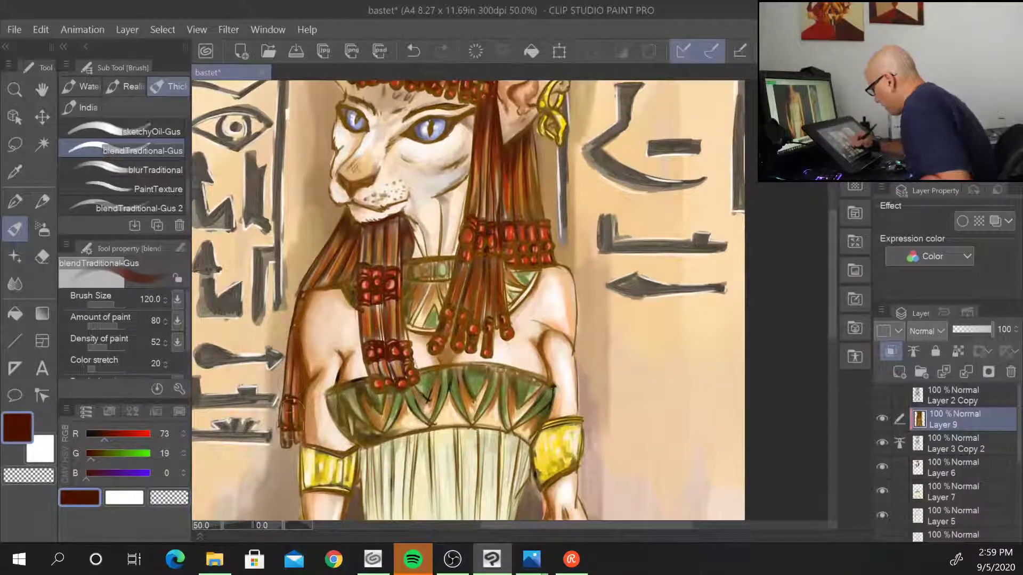
{"action": "mouse_move", "coordinate": [383, 346]}
{"action": "left_mouse_down"}
{"action": "mouse_move", "coordinate": [383, 397]}
{"action": "mouse_move", "coordinate": [373, 397]}
{"action": "left_mouse_up"}
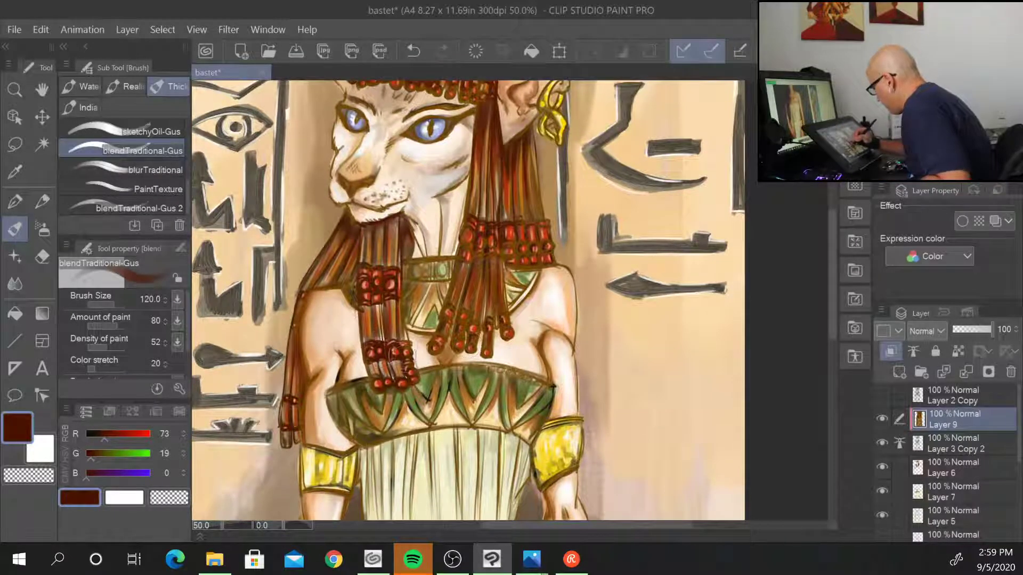
{"action": "left_click_drag", "start_coordinate": [403, 298], "coordinate": [392, 373]}
{"action": "left_click_drag", "start_coordinate": [448, 281], "coordinate": [435, 354]}
{"action": "mouse_move", "coordinate": [468, 312]}
{"action": "left_mouse_down"}
{"action": "mouse_move", "coordinate": [456, 351]}
{"action": "mouse_move", "coordinate": [483, 357]}
{"action": "left_mouse_up"}
{"action": "left_click_drag", "start_coordinate": [489, 282], "coordinate": [506, 349]}
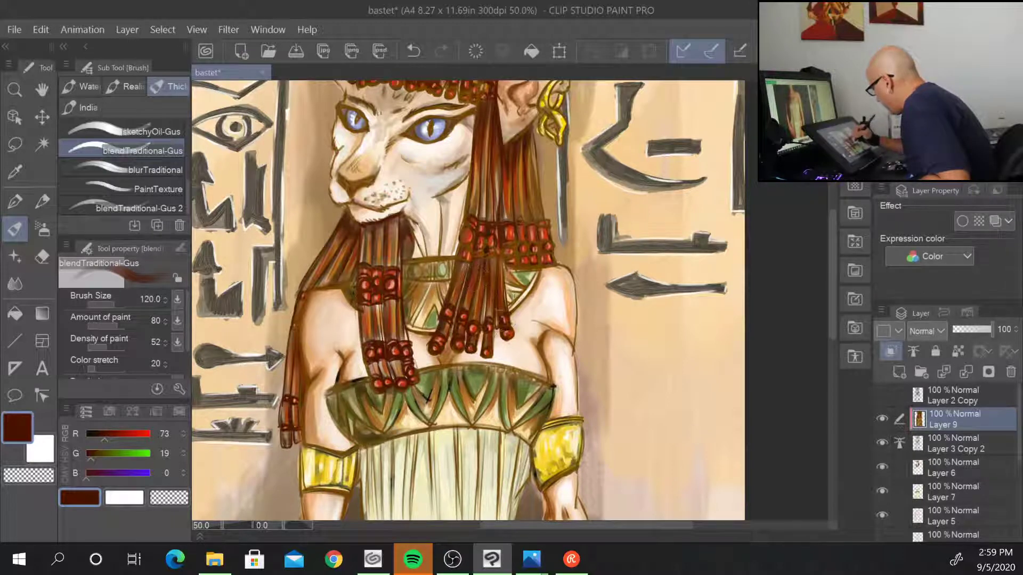
- Tint the line art of the braids and bead bands behind the neck and the headdress fringe with the same dark red
{"action": "mouse_move", "coordinate": [493, 242]}
{"action": "left_mouse_down"}
{"action": "mouse_move", "coordinate": [518, 269]}
{"action": "mouse_move", "coordinate": [555, 269]}
{"action": "left_mouse_up"}
{"action": "left_click_drag", "start_coordinate": [537, 212], "coordinate": [533, 171]}
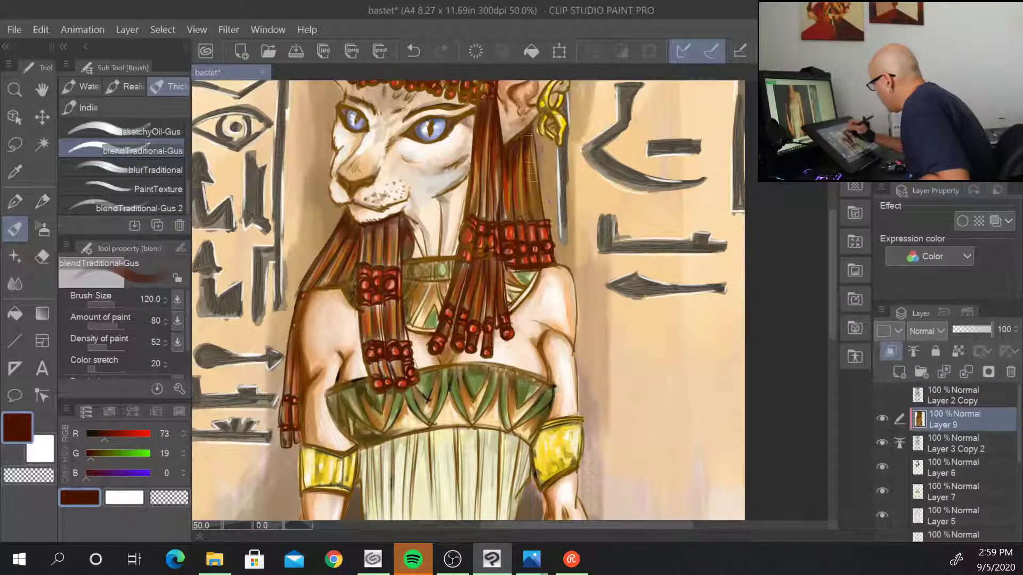
{"action": "mouse_move", "coordinate": [469, 194]}
{"action": "left_mouse_down"}
{"action": "mouse_move", "coordinate": [473, 253]}
{"action": "mouse_move", "coordinate": [447, 402]}
{"action": "left_mouse_up"}
{"action": "left_click_drag", "start_coordinate": [395, 205], "coordinate": [346, 218]}
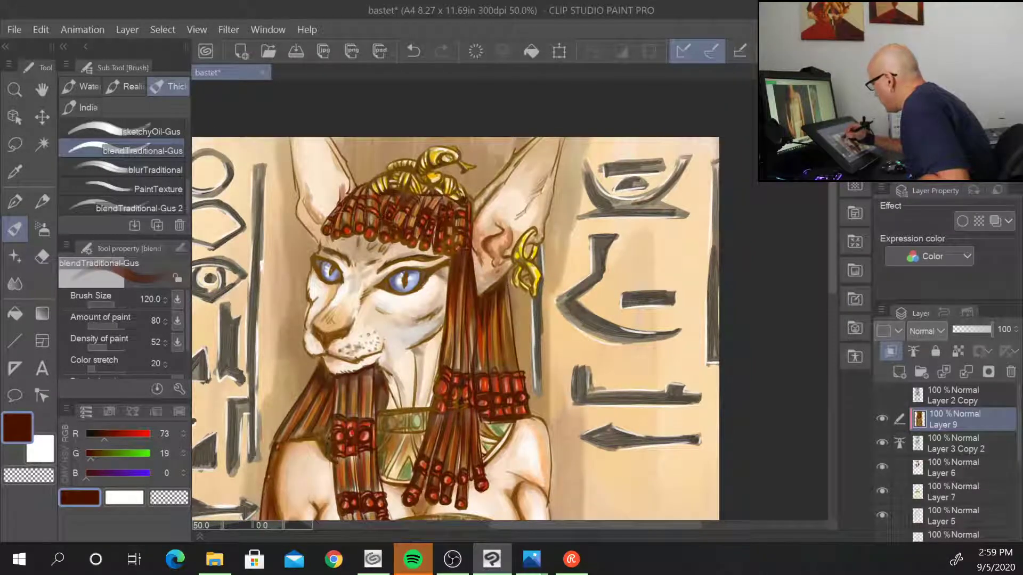
- Switch to a very dark brown (RGB 57, 34, 1) and tint the line art of the green bodice and collar
{"action": "left_click_drag", "start_coordinate": [670, 492], "coordinate": [651, 222]}
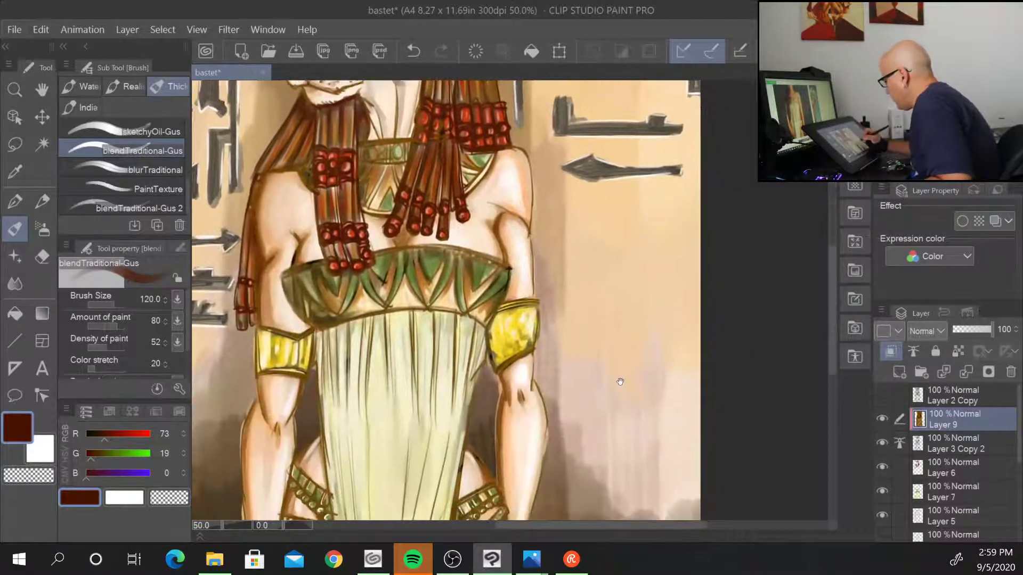
{"action": "left_click_drag", "start_coordinate": [620, 379], "coordinate": [618, 363]}
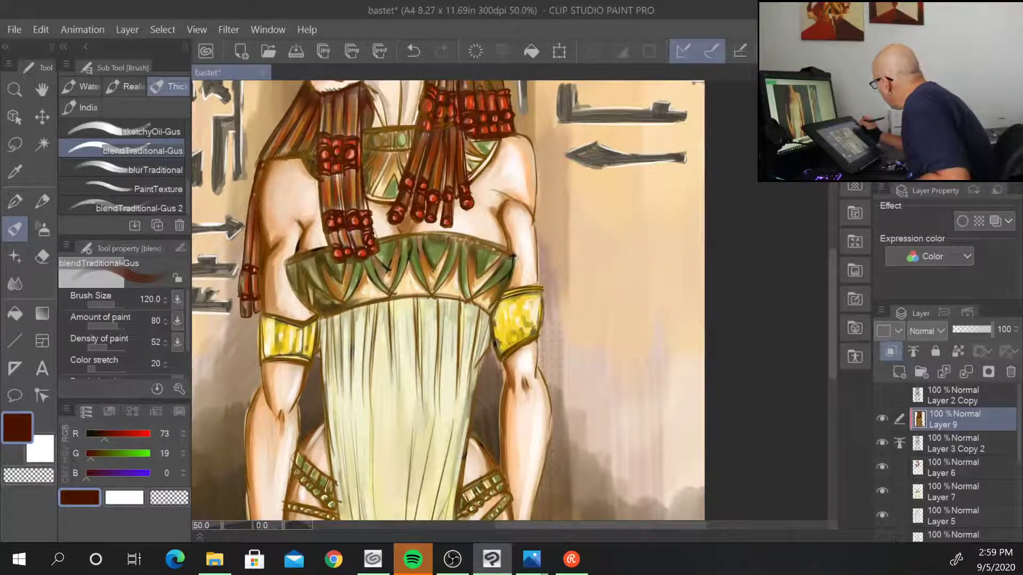
{"action": "left_click_drag", "start_coordinate": [90, 454], "coordinate": [97, 454]}
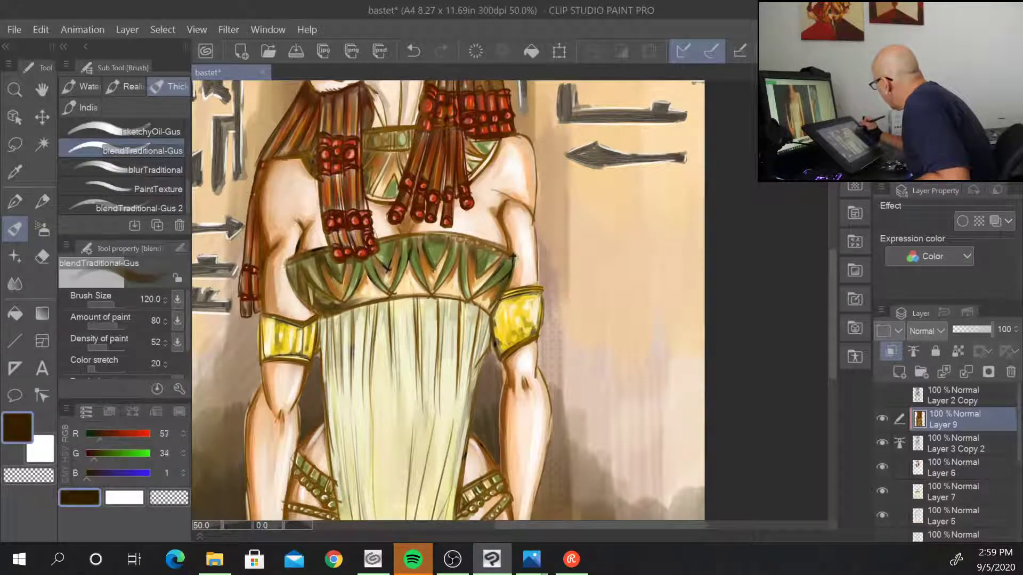
{"action": "mouse_move", "coordinate": [318, 234]}
{"action": "left_mouse_down"}
{"action": "mouse_move", "coordinate": [327, 264]}
{"action": "mouse_move", "coordinate": [293, 254]}
{"action": "mouse_move", "coordinate": [304, 296]}
{"action": "left_mouse_up"}
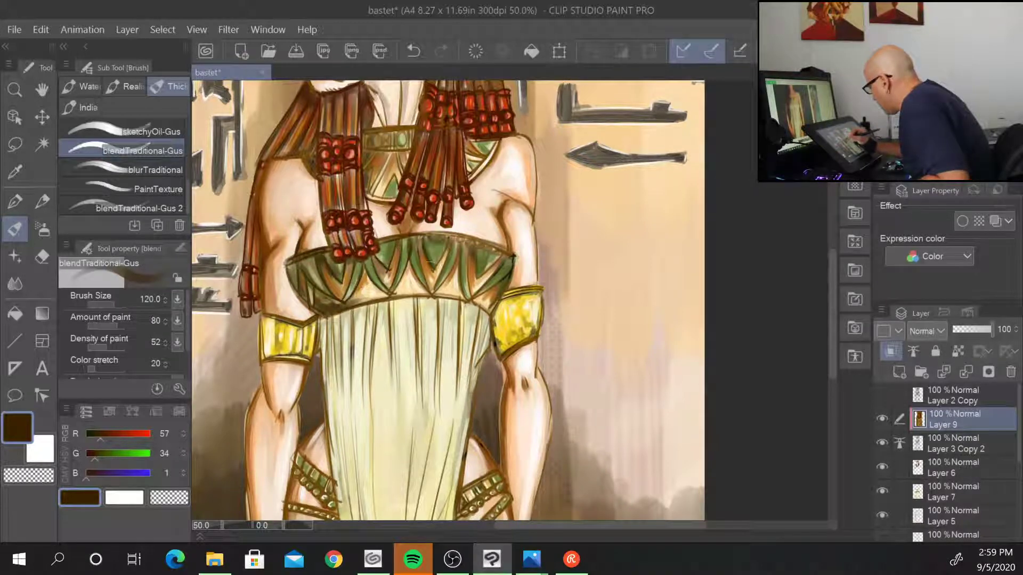
{"action": "mouse_move", "coordinate": [431, 292]}
{"action": "left_mouse_down"}
{"action": "mouse_move", "coordinate": [368, 302]}
{"action": "mouse_move", "coordinate": [474, 301]}
{"action": "mouse_move", "coordinate": [469, 243]}
{"action": "left_mouse_up"}
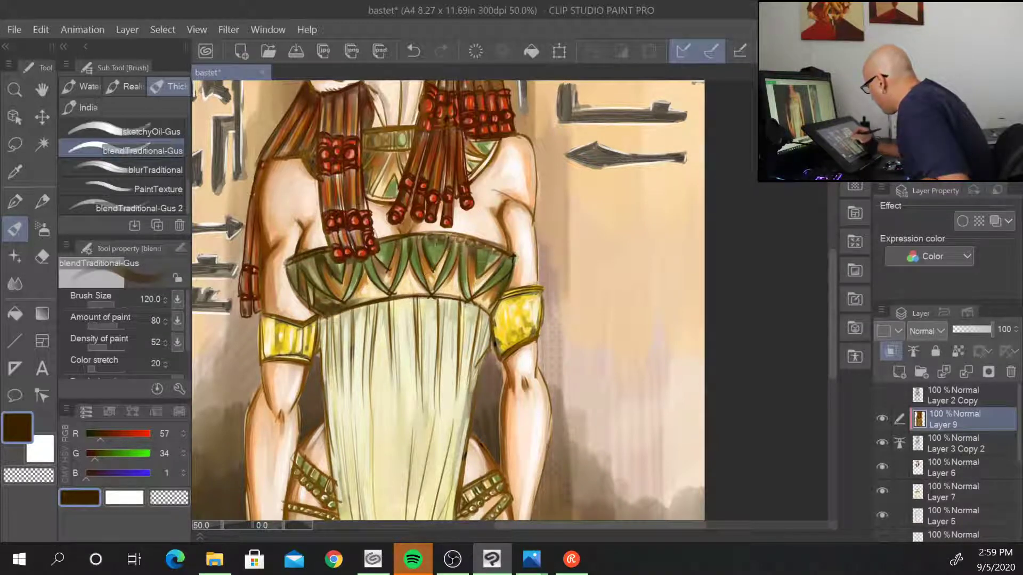
{"action": "mouse_move", "coordinate": [379, 182]}
{"action": "left_mouse_down"}
{"action": "mouse_move", "coordinate": [389, 149]}
{"action": "mouse_move", "coordinate": [375, 141]}
{"action": "left_mouse_up"}
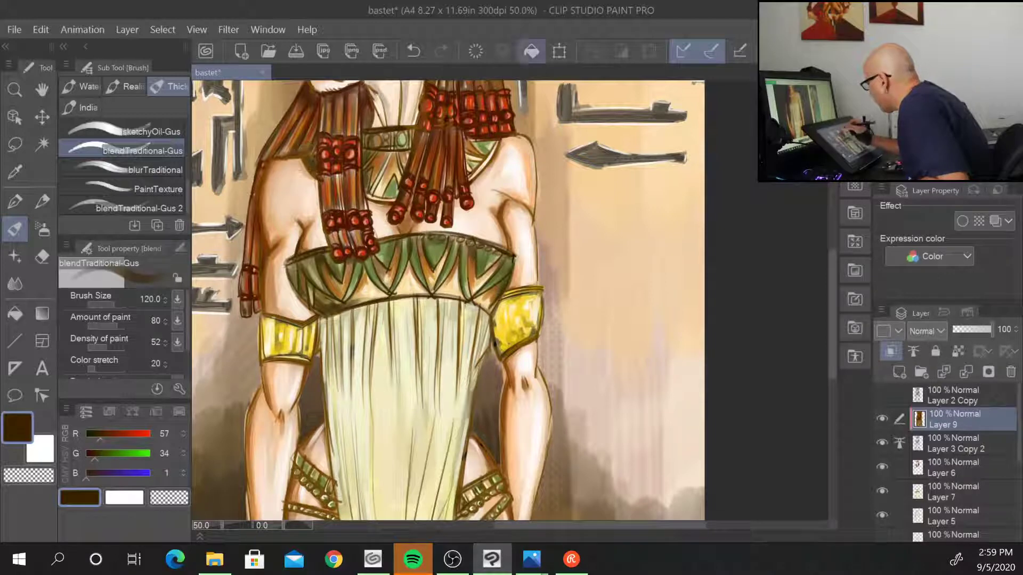
{"action": "left_click_drag", "start_coordinate": [487, 154], "coordinate": [479, 163]}
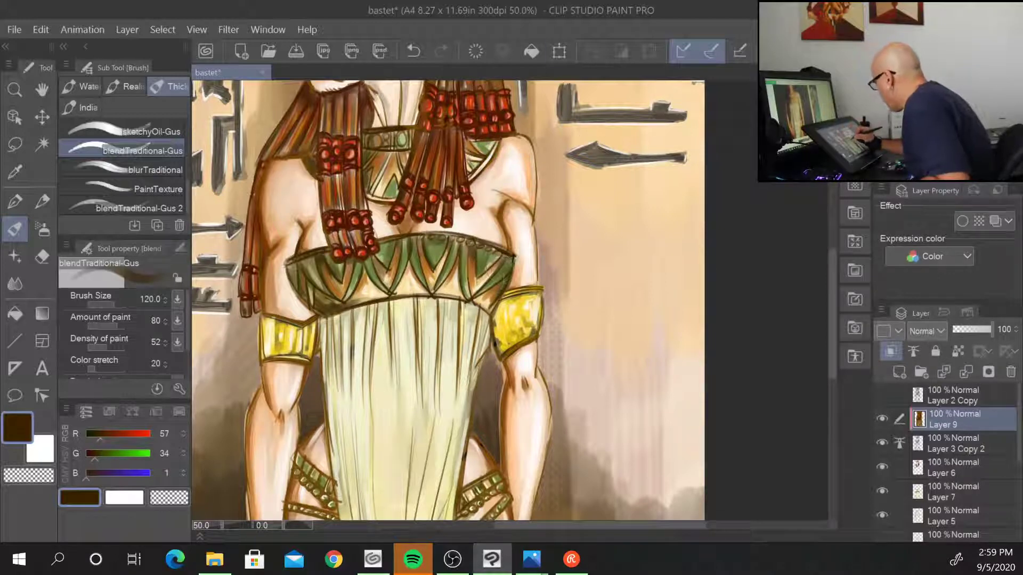
- Brush the same dark brown over the line art of the hip belts and the pleats of the dress
{"action": "left_click_drag", "start_coordinate": [576, 394], "coordinate": [595, 226]}
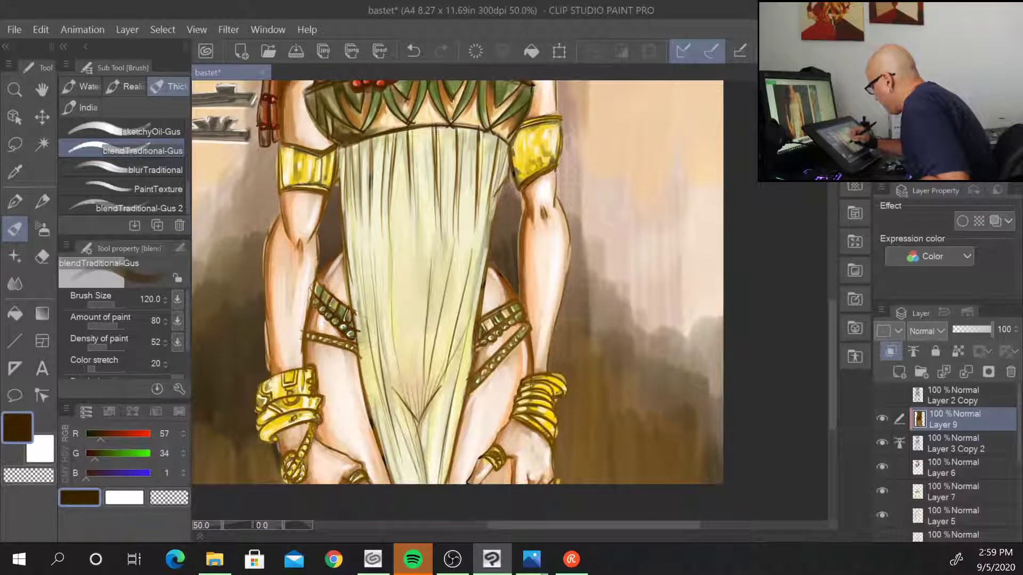
{"action": "mouse_move", "coordinate": [349, 333]}
{"action": "left_mouse_down"}
{"action": "mouse_move", "coordinate": [321, 337]}
{"action": "mouse_move", "coordinate": [333, 341]}
{"action": "left_mouse_up"}
{"action": "mouse_move", "coordinate": [509, 306]}
{"action": "left_mouse_down"}
{"action": "mouse_move", "coordinate": [469, 346]}
{"action": "mouse_move", "coordinate": [465, 395]}
{"action": "left_mouse_up"}
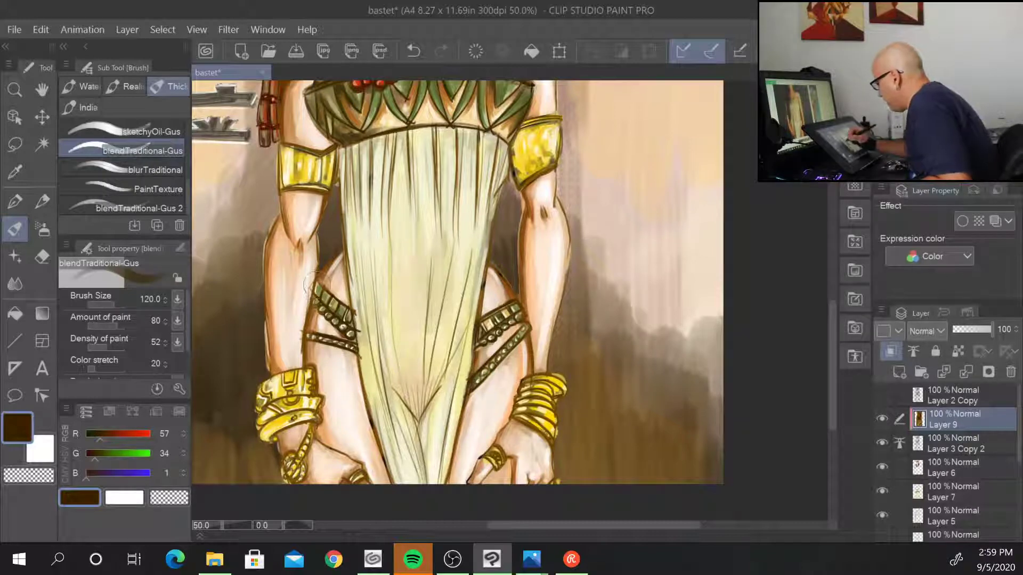
{"action": "mouse_move", "coordinate": [616, 443]}
{"action": "left_mouse_down"}
{"action": "mouse_move", "coordinate": [624, 311]}
{"action": "mouse_move", "coordinate": [559, 417]}
{"action": "mouse_move", "coordinate": [594, 412]}
{"action": "mouse_move", "coordinate": [593, 402]}
{"action": "left_mouse_up"}
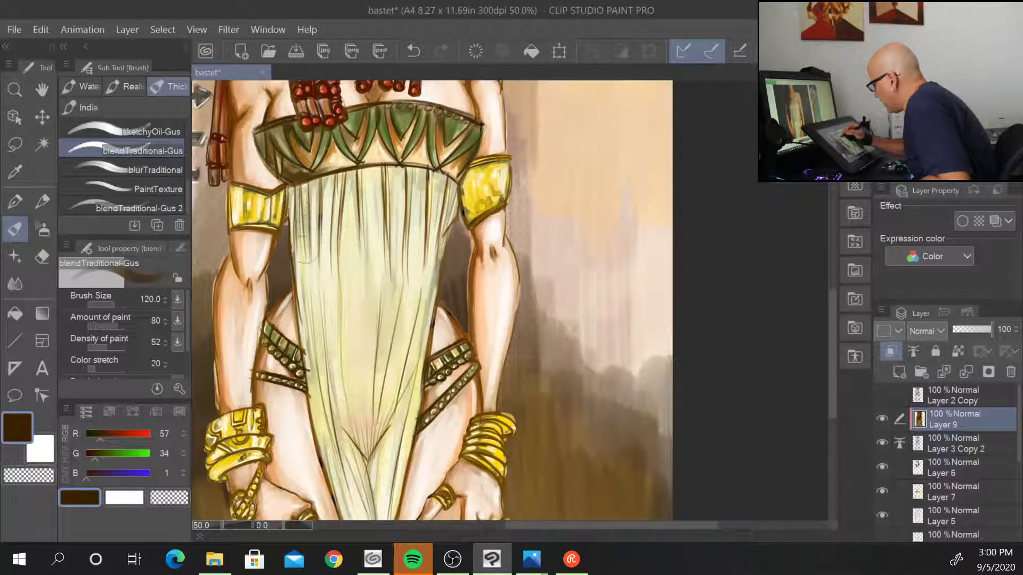
{"action": "mouse_move", "coordinate": [309, 270]}
{"action": "left_mouse_down"}
{"action": "mouse_move", "coordinate": [293, 234]}
{"action": "mouse_move", "coordinate": [316, 198]}
{"action": "mouse_move", "coordinate": [363, 210]}
{"action": "mouse_move", "coordinate": [400, 333]}
{"action": "mouse_move", "coordinate": [448, 204]}
{"action": "mouse_move", "coordinate": [418, 157]}
{"action": "left_mouse_up"}
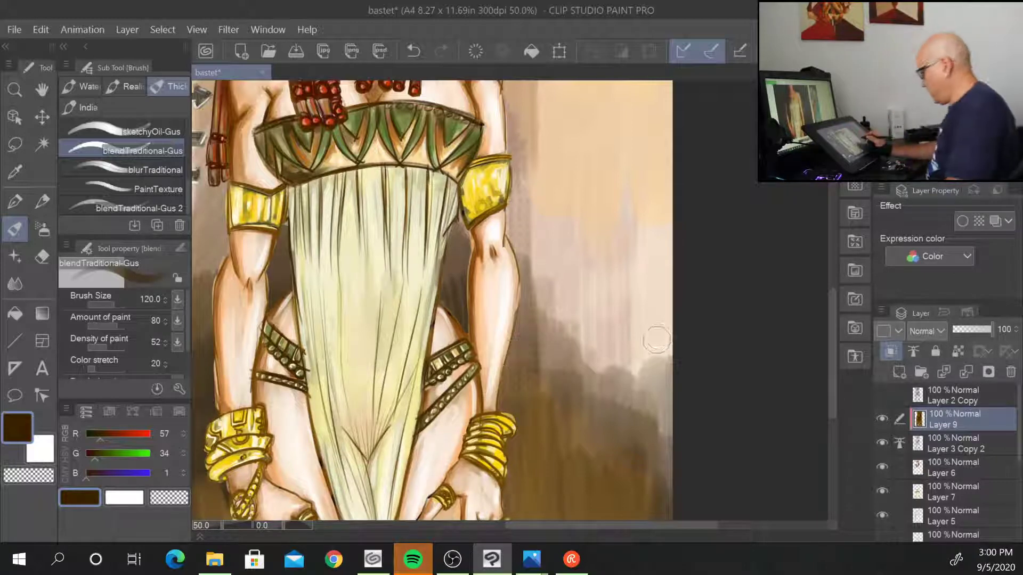
- View the whole painting and toggle the visibility of Layer 9 to compare the tinted and untinted line art
{"action": "scroll", "coordinate": [669, 383], "scroll_direction": "down", "scroll_amount": 2}
{"action": "left_click_drag", "start_coordinate": [650, 279], "coordinate": [589, 331]}
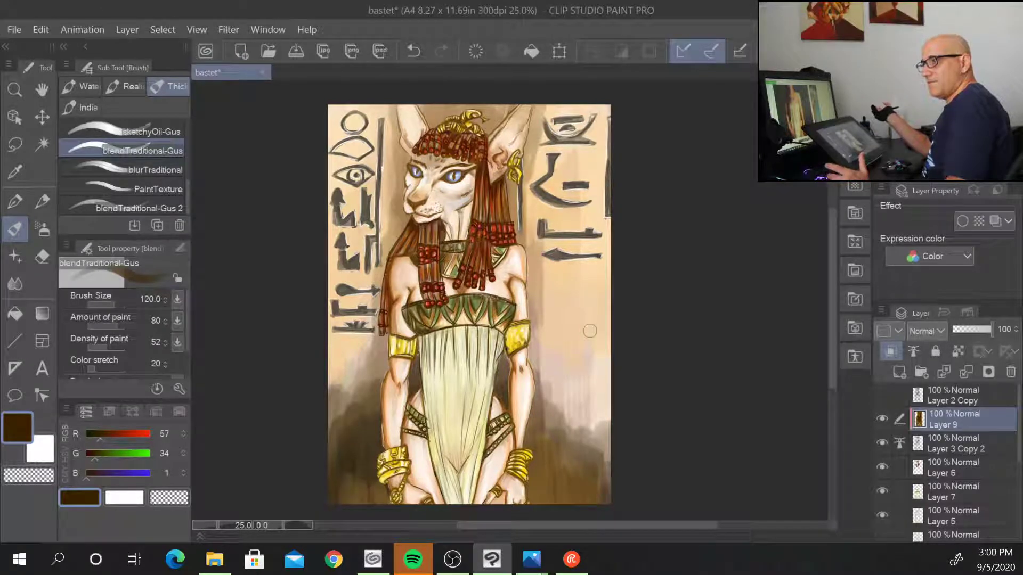
{"action": "left_click", "coordinate": [882, 419]}
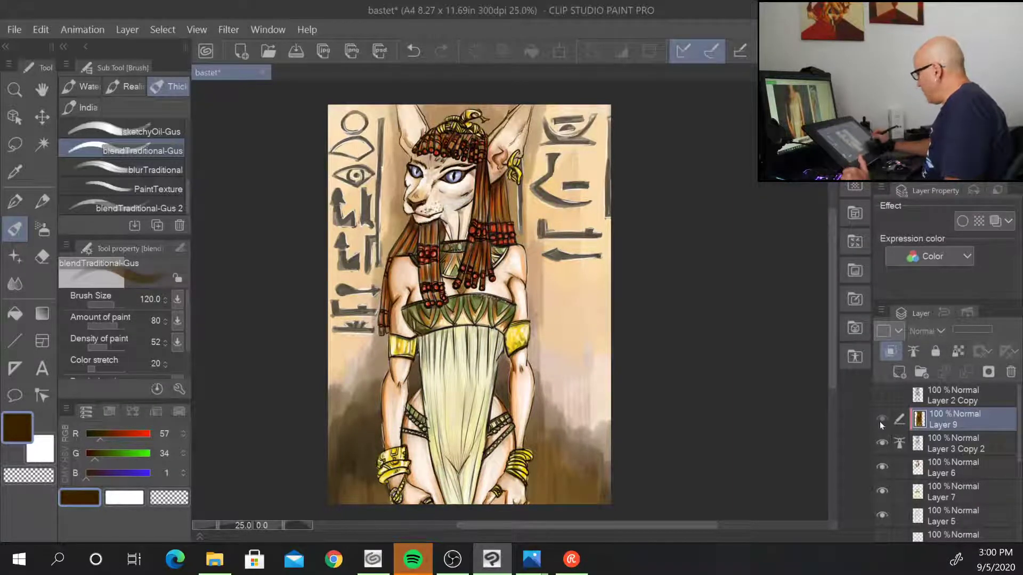
{"action": "left_click", "coordinate": [882, 419]}
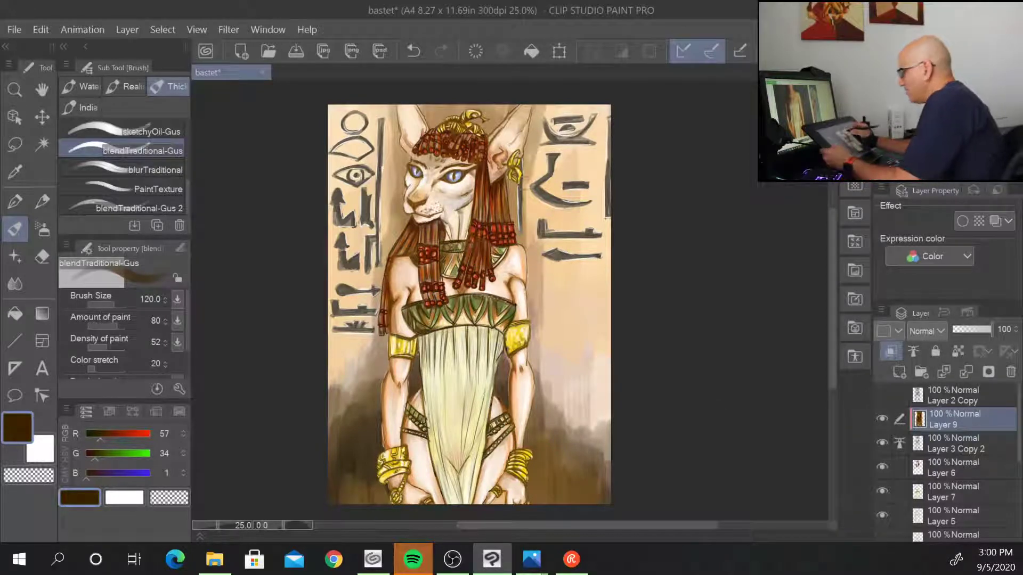
- Tint the outer outline of the back braids and the shoulder below the earring with the very dark brown
{"action": "key", "text": "alt"}
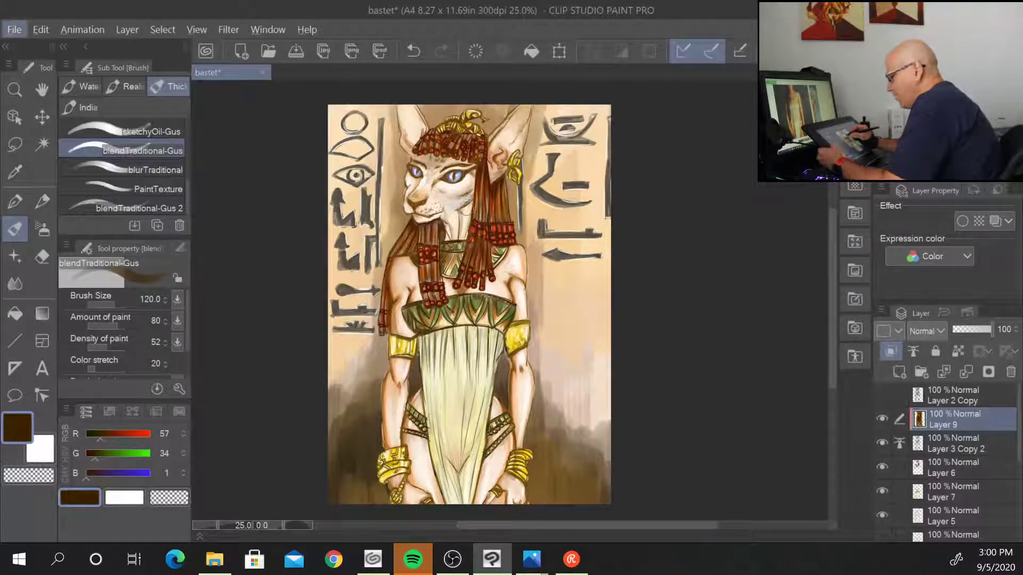
{"action": "scroll", "coordinate": [467, 211], "scroll_direction": "up", "scroll_amount": 3}
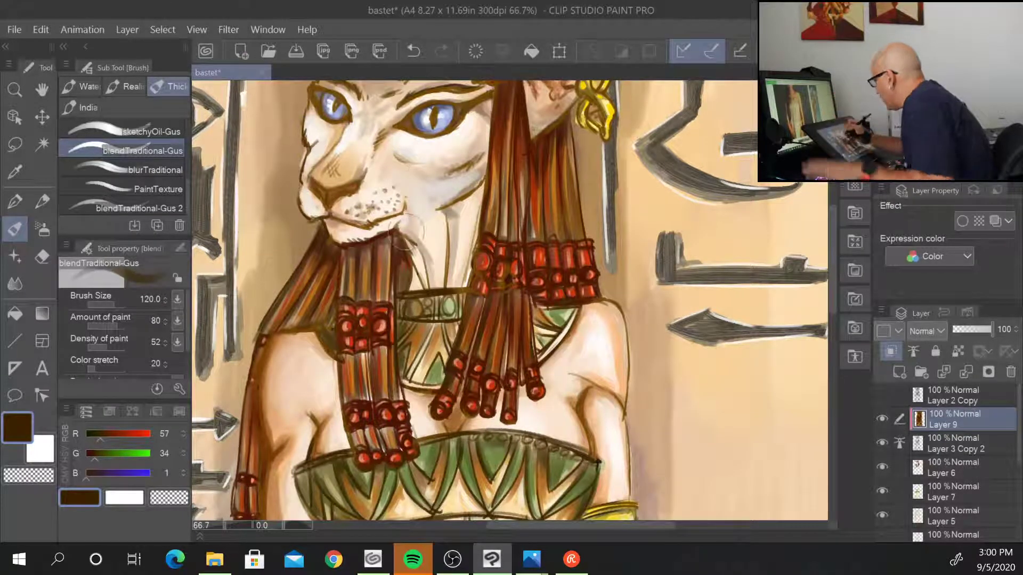
{"action": "left_click_drag", "start_coordinate": [384, 213], "coordinate": [400, 399]}
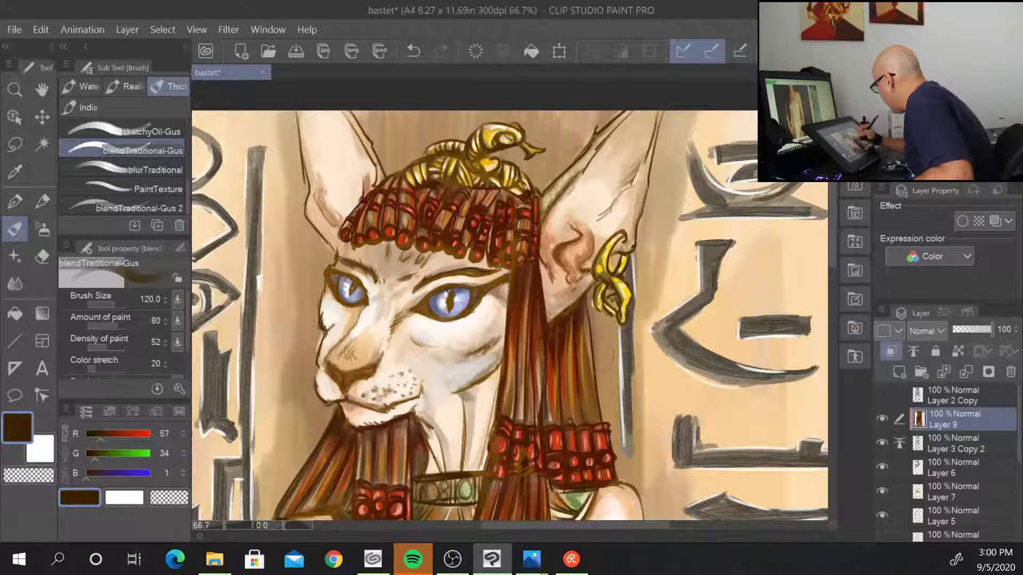
{"action": "left_click_drag", "start_coordinate": [591, 453], "coordinate": [622, 491]}
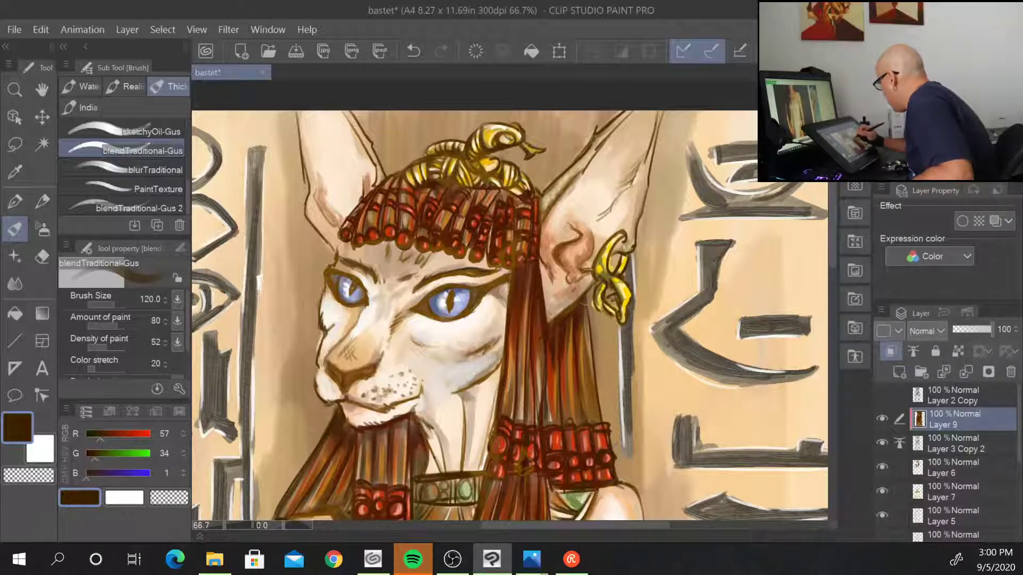
{"action": "mouse_move", "coordinate": [652, 456]}
{"action": "left_mouse_down"}
{"action": "mouse_move", "coordinate": [655, 383]}
{"action": "mouse_move", "coordinate": [573, 203]}
{"action": "left_mouse_up"}
{"action": "mouse_move", "coordinate": [535, 231]}
{"action": "left_mouse_down"}
{"action": "mouse_move", "coordinate": [573, 316]}
{"action": "mouse_move", "coordinate": [562, 348]}
{"action": "left_mouse_up"}
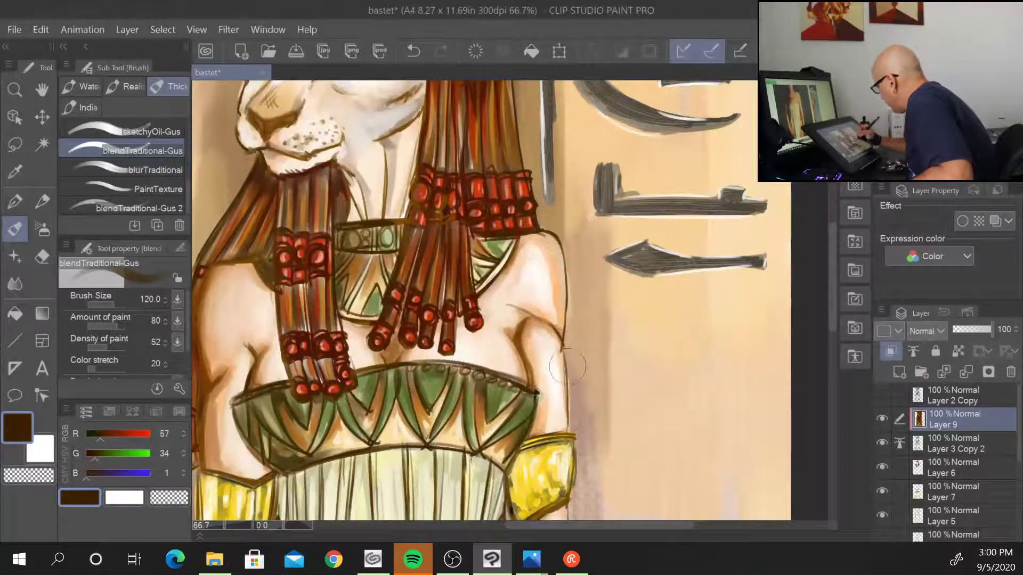
- Continue the dark brown tint down the outer outline of the same arm, over its wrist bracelets and hand
{"action": "scroll", "coordinate": [586, 426], "scroll_direction": "down", "scroll_amount": 5}
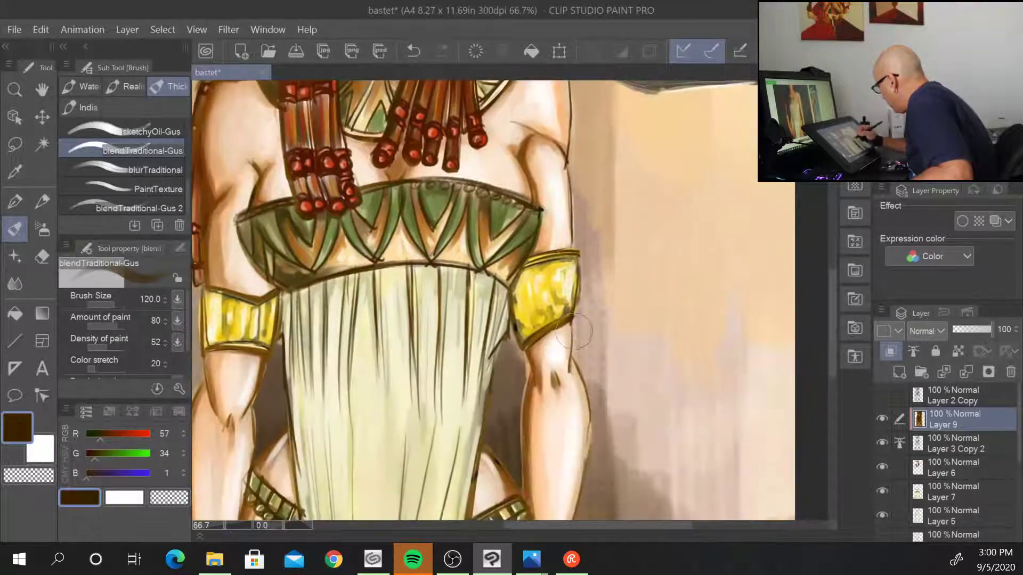
{"action": "scroll", "coordinate": [575, 373], "scroll_direction": "down", "scroll_amount": 5}
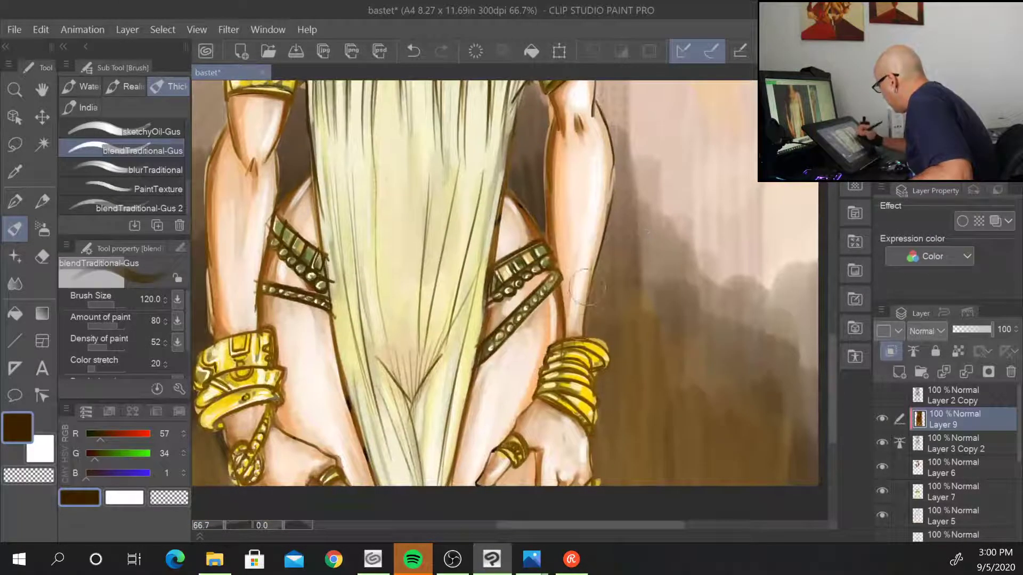
{"action": "mouse_move", "coordinate": [586, 288]}
{"action": "left_mouse_down"}
{"action": "mouse_move", "coordinate": [615, 368]}
{"action": "mouse_move", "coordinate": [596, 444]}
{"action": "mouse_move", "coordinate": [610, 482]}
{"action": "left_mouse_up"}
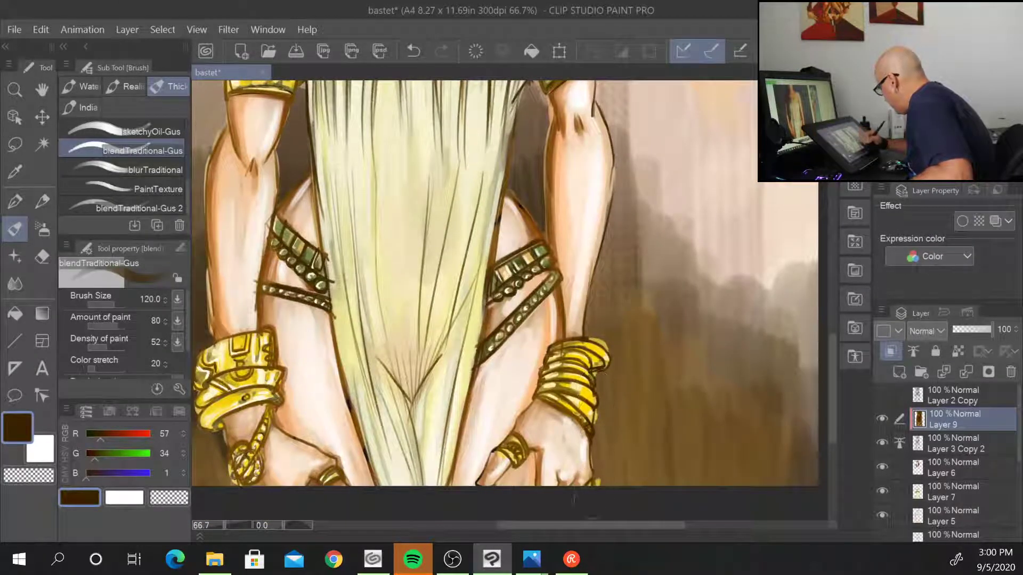
- Brush the very dark brown along the outer outline of the opposite forearm, its bracelets and the dangling chain ornament
{"action": "mouse_move", "coordinate": [227, 141]}
{"action": "left_mouse_down"}
{"action": "mouse_move", "coordinate": [199, 269]}
{"action": "mouse_move", "coordinate": [221, 362]}
{"action": "left_mouse_up"}
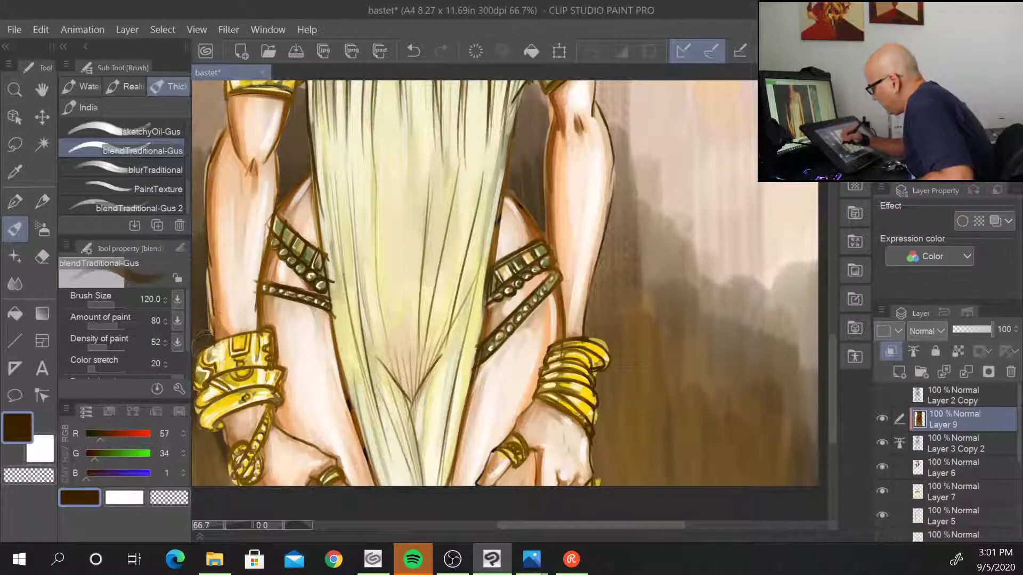
{"action": "left_click_drag", "start_coordinate": [318, 417], "coordinate": [402, 353]}
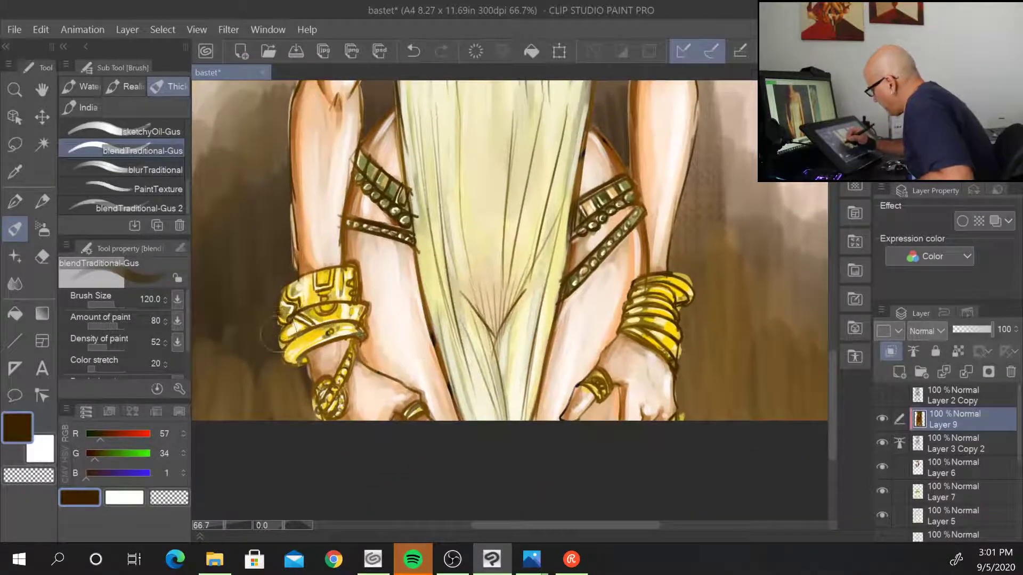
{"action": "mouse_move", "coordinate": [274, 336]}
{"action": "left_mouse_down"}
{"action": "mouse_move", "coordinate": [278, 368]}
{"action": "mouse_move", "coordinate": [296, 372]}
{"action": "mouse_move", "coordinate": [310, 405]}
{"action": "left_mouse_up"}
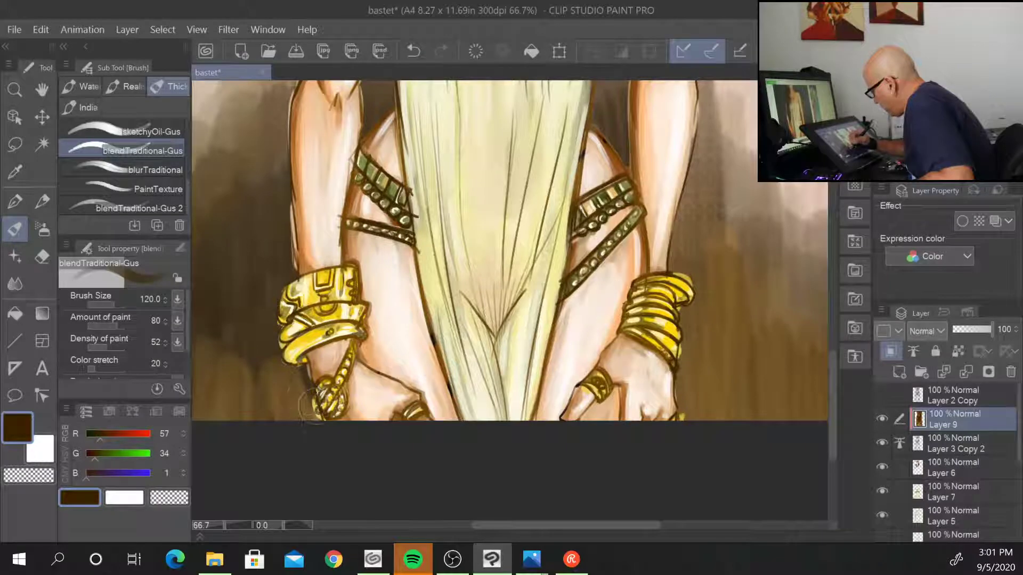
{"action": "left_click_drag", "start_coordinate": [261, 342], "coordinate": [288, 559]}
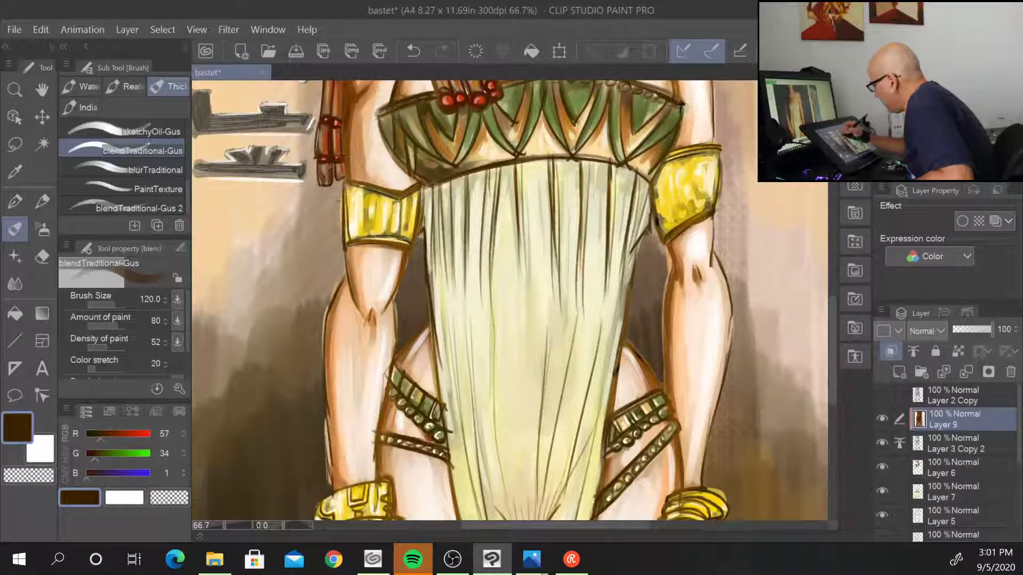
{"action": "left_click_drag", "start_coordinate": [319, 254], "coordinate": [310, 486]}
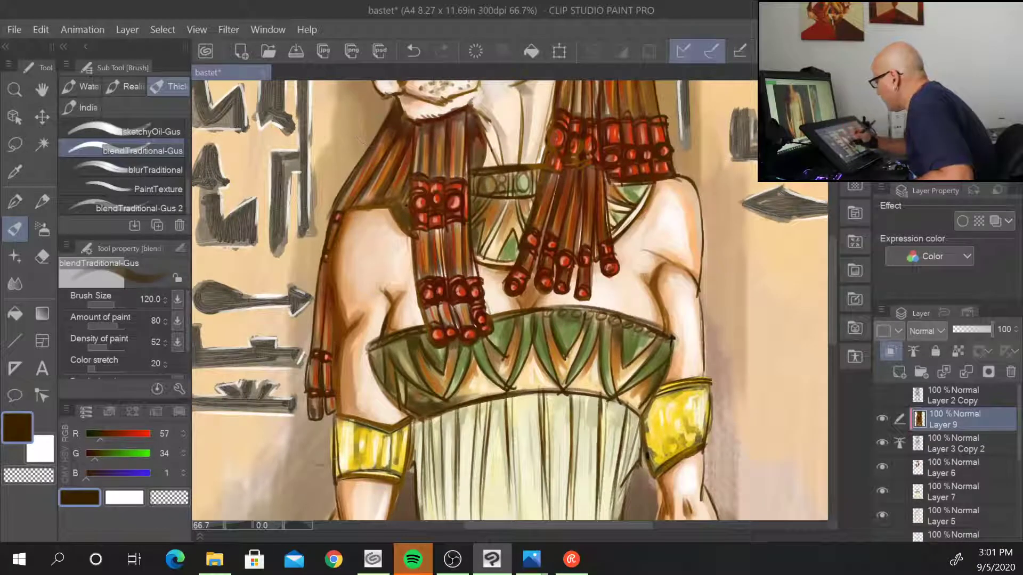
- Add a new raster layer above Layer 2 Copy at the top of the layer stack
{"action": "scroll", "coordinate": [703, 189], "scroll_direction": "down", "scroll_amount": 2}
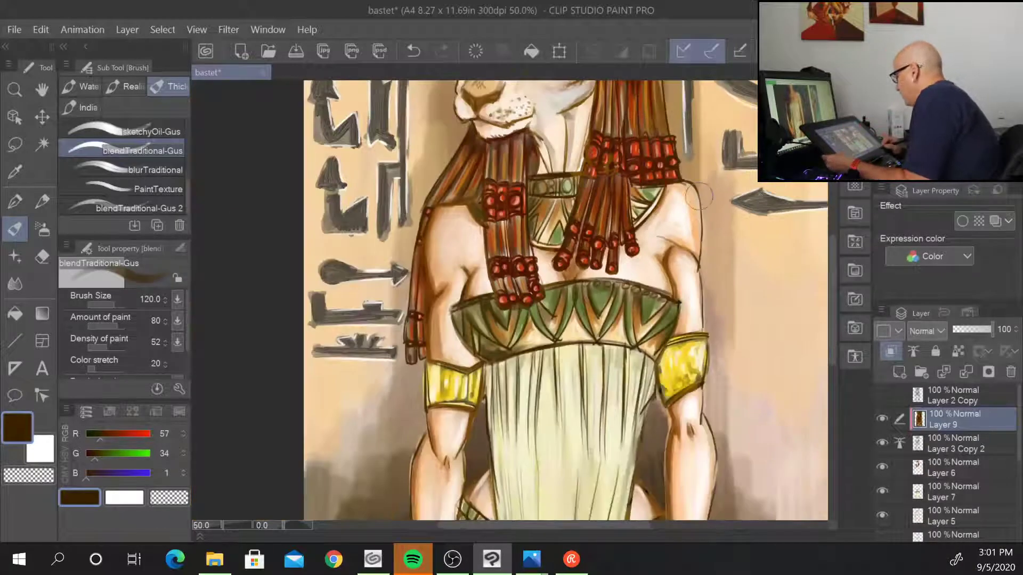
{"action": "mouse_move", "coordinate": [745, 289]}
{"action": "left_mouse_down"}
{"action": "mouse_move", "coordinate": [624, 403]}
{"action": "mouse_move", "coordinate": [572, 367]}
{"action": "left_mouse_up"}
{"action": "scroll", "coordinate": [571, 367], "scroll_direction": "down", "scroll_amount": 1}
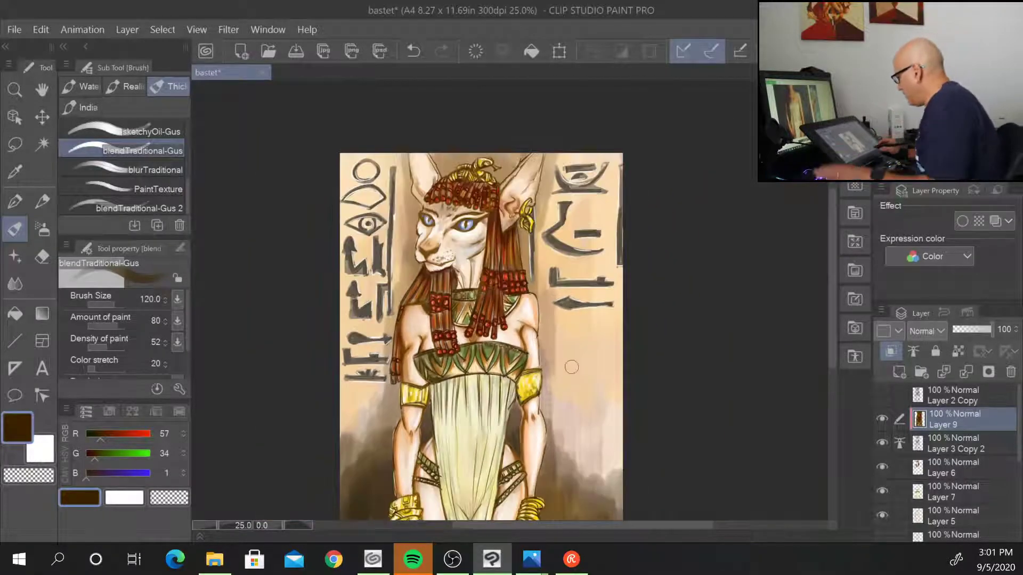
{"action": "left_click_drag", "start_coordinate": [605, 443], "coordinate": [588, 374]}
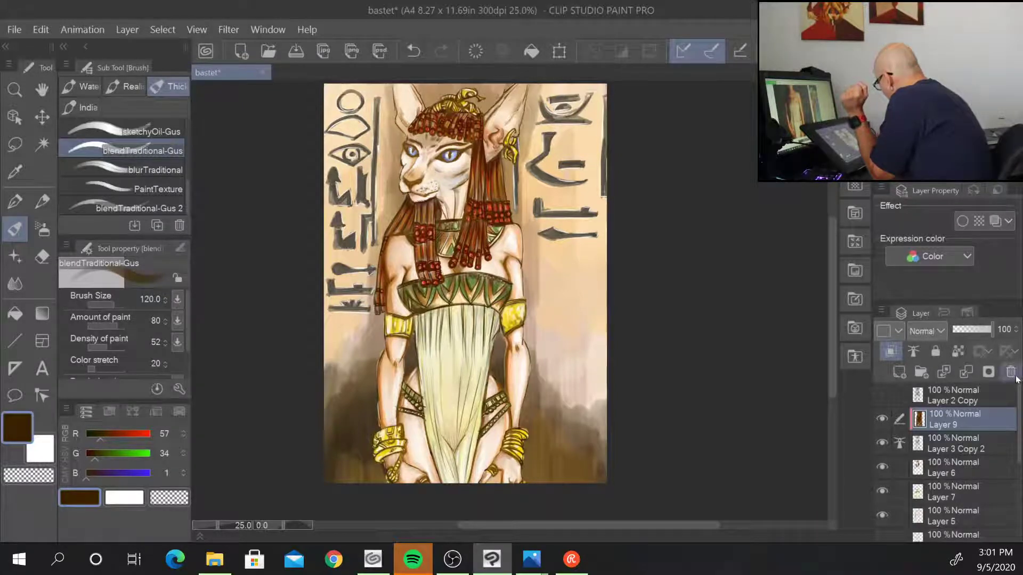
{"action": "left_click", "coordinate": [978, 395]}
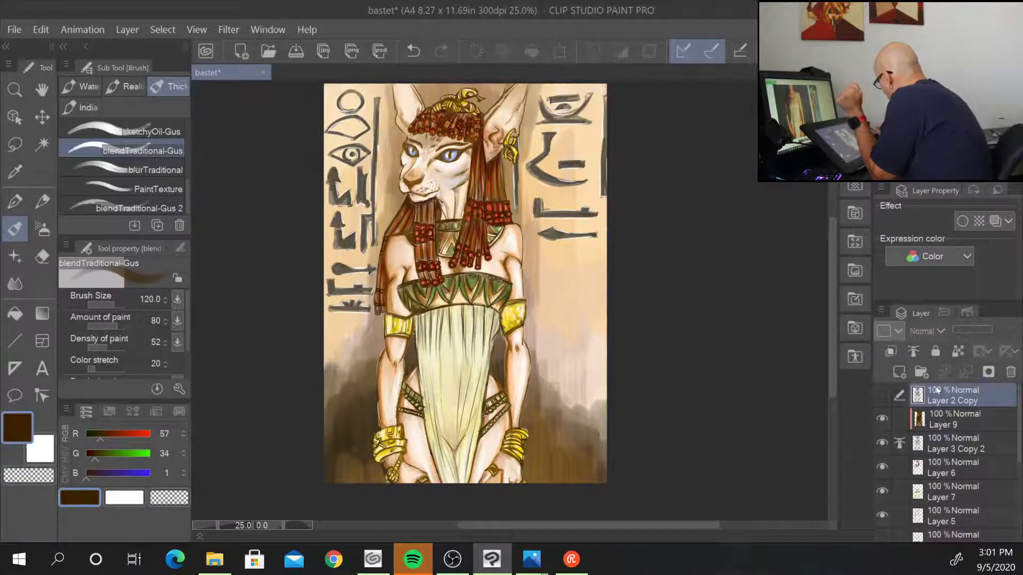
{"action": "left_click", "coordinate": [899, 373]}
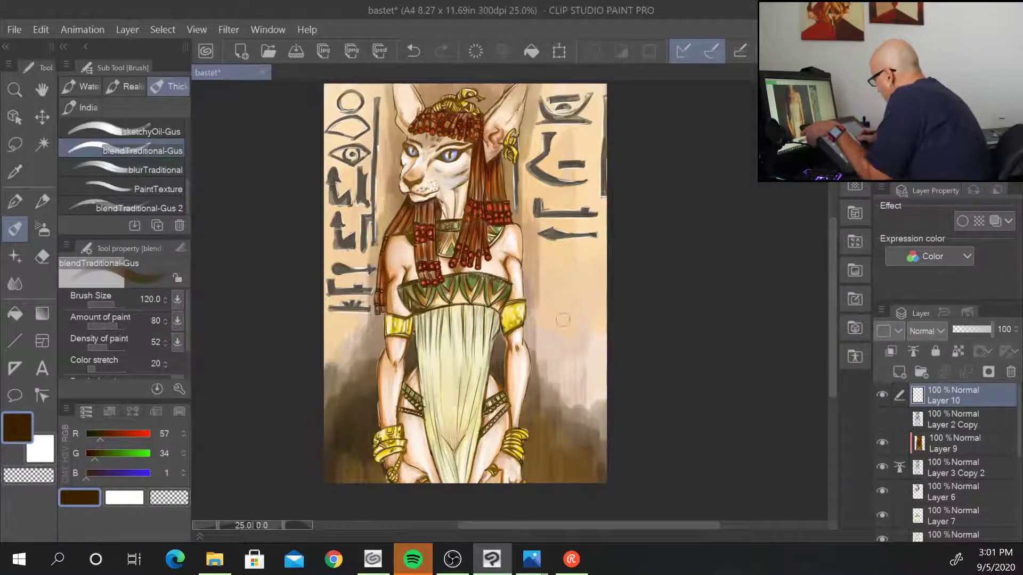
- Sign the painting vertically near its lower right corner in pale cream with the sketchyOil-Gus brush at size 15, and save the file
{"action": "left_click", "coordinate": [575, 129], "text": "alt"}
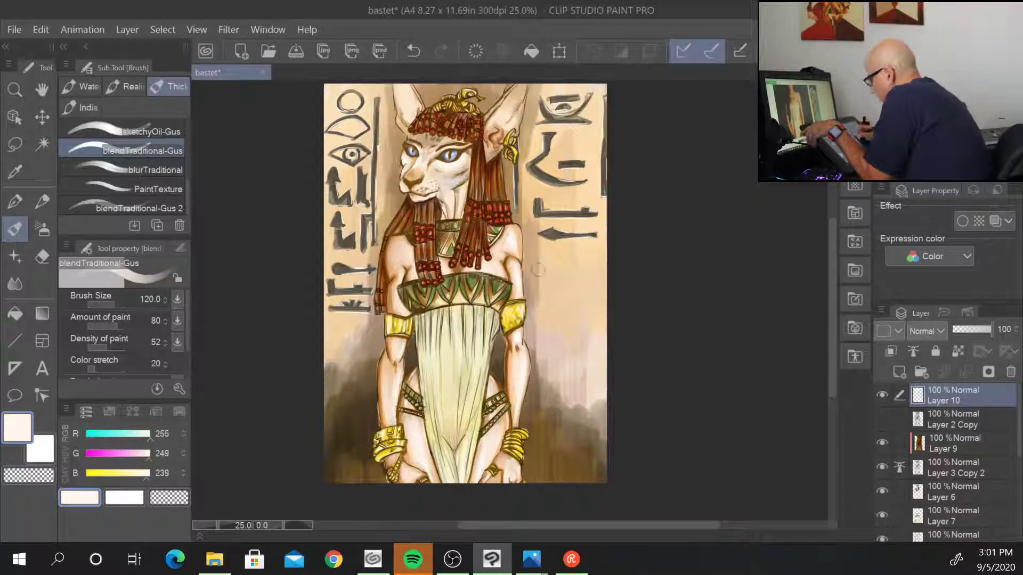
{"action": "left_click", "coordinate": [123, 131]}
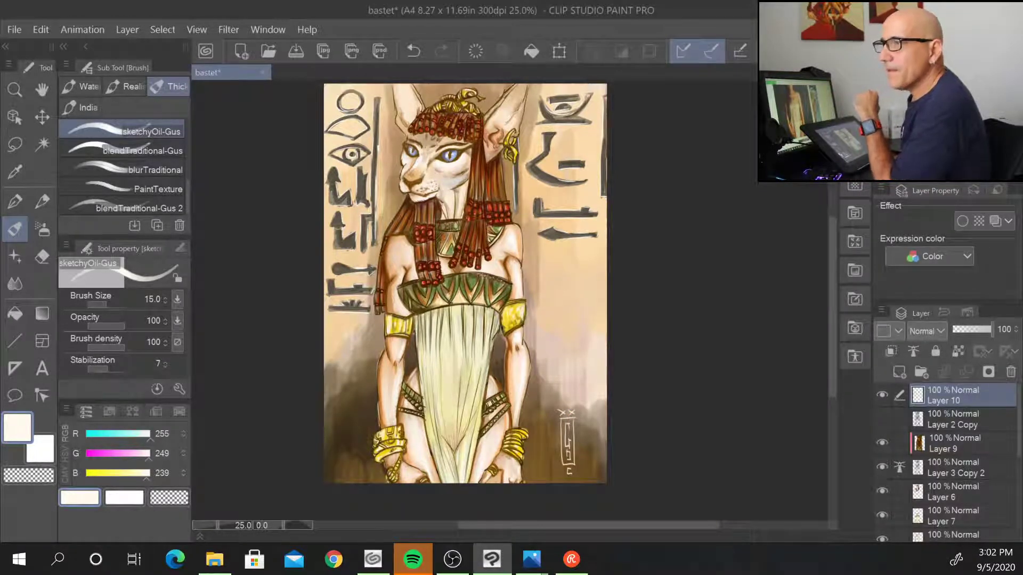
{"action": "key", "text": "ctrl+s"}
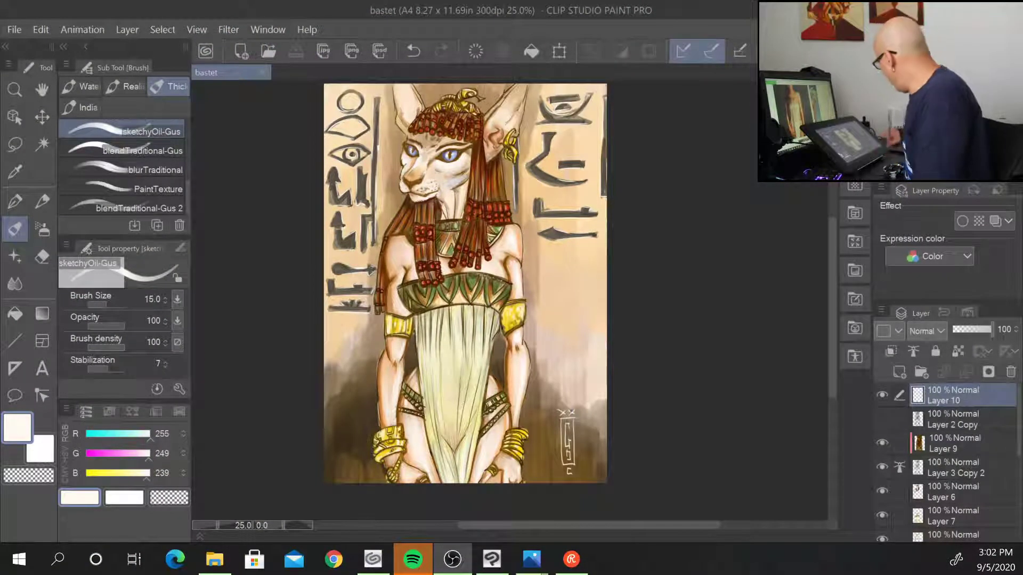
- Toggle the visibility of Layer 9 off and on to compare the black line art with the tinted version
{"action": "left_click", "coordinate": [881, 443]}
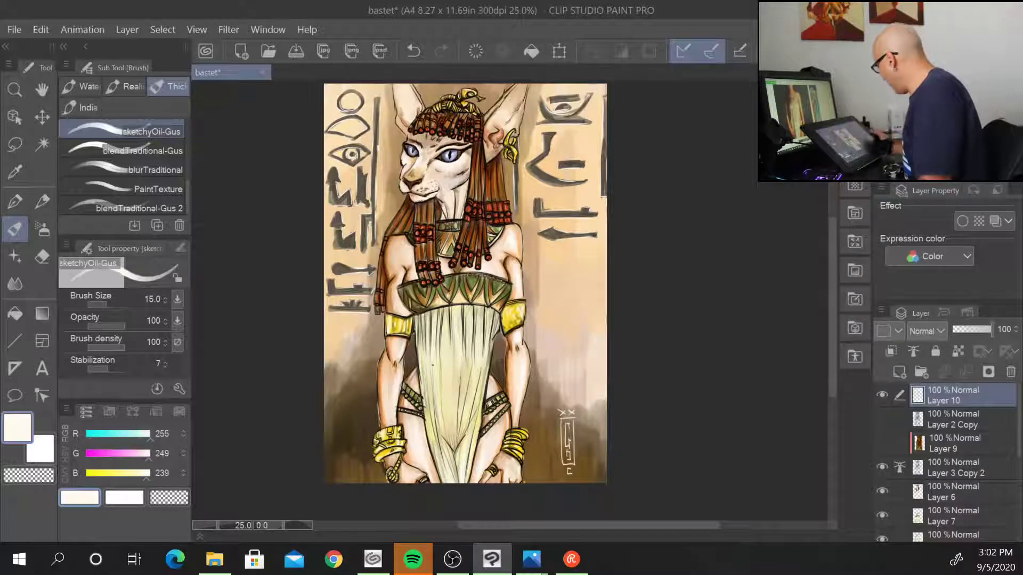
{"action": "left_click", "coordinate": [881, 444]}
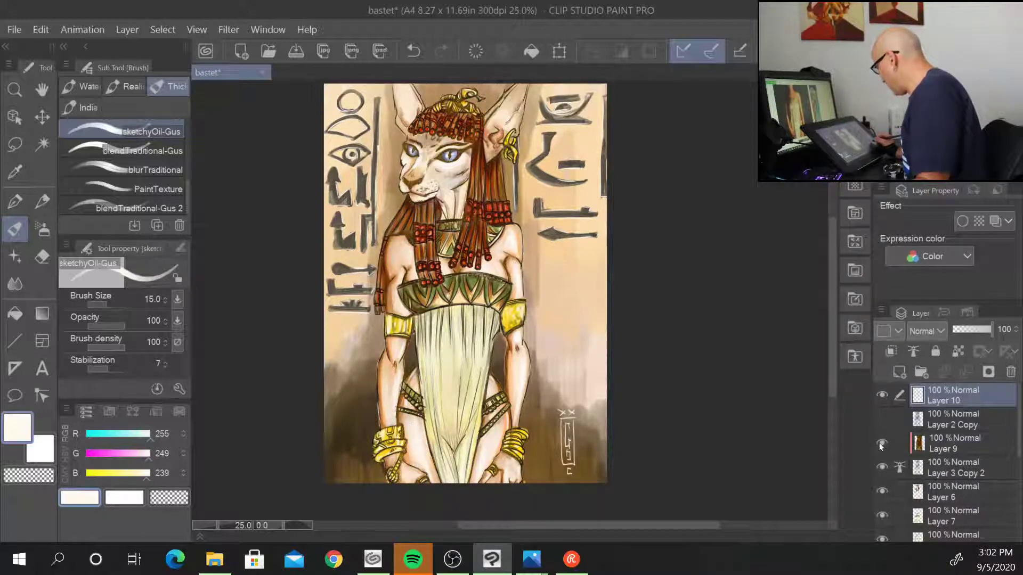